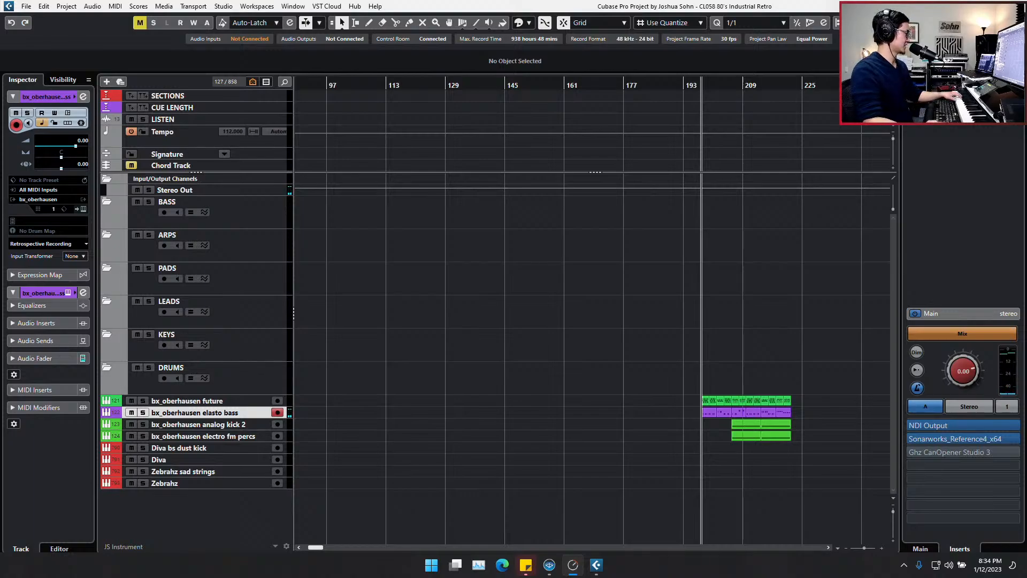
Open the instrument on the Diva bs dust kick track, and add a Kontakt instrument track below that track
left_click(198, 448)
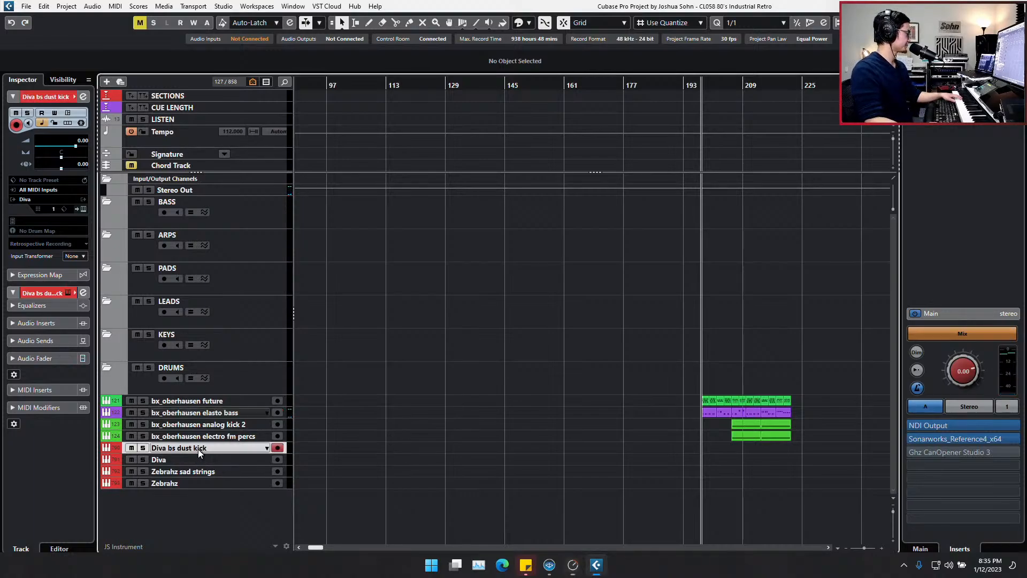
key("e")
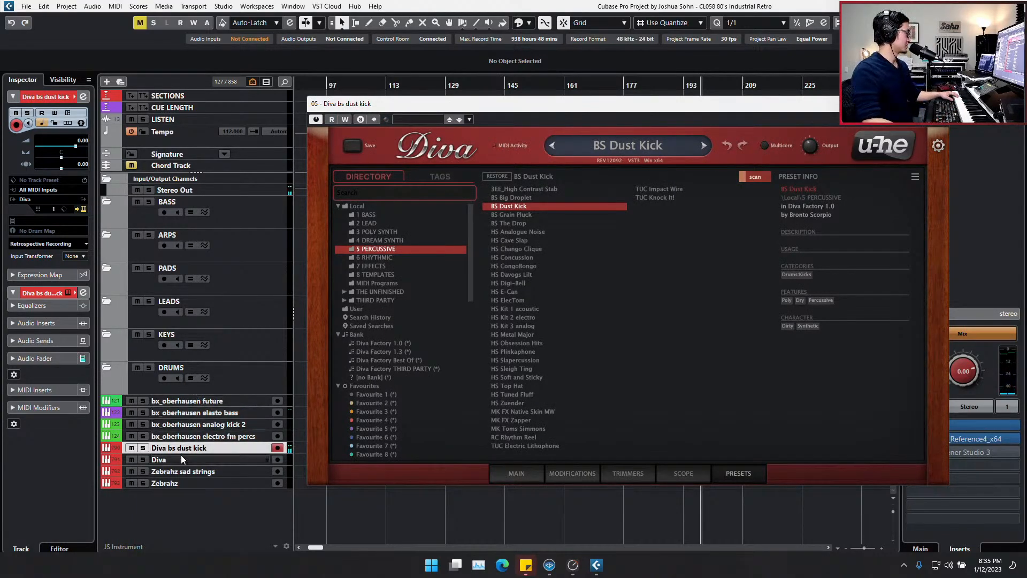
right_click(187, 502)
left_click(268, 236)
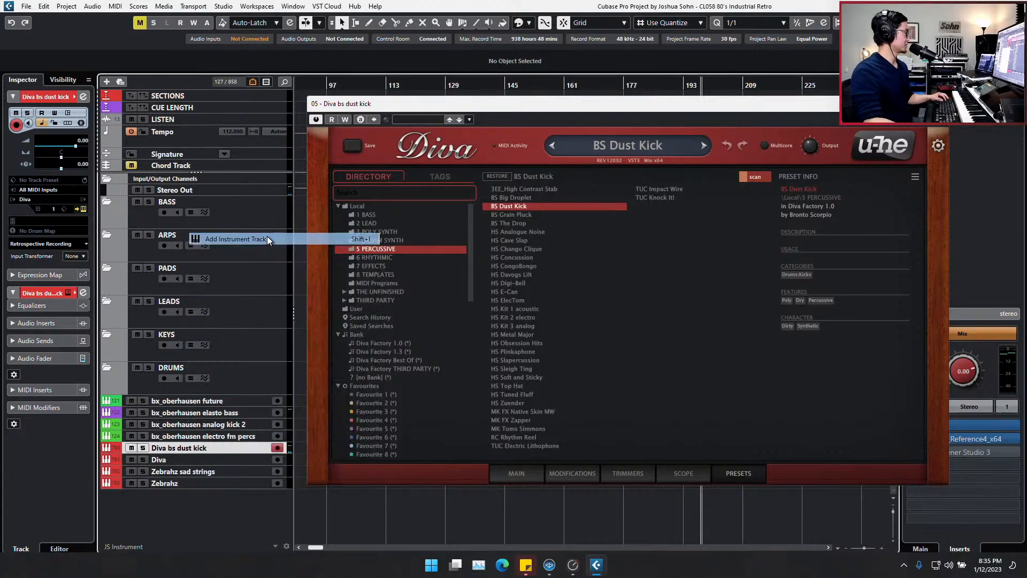
left_click(589, 247)
type("ko")
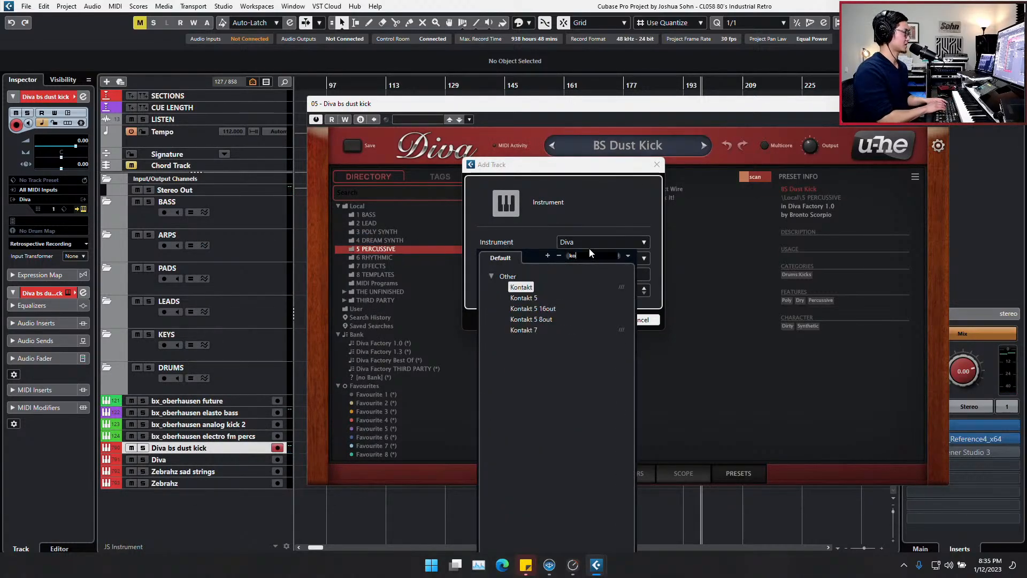
key("Return")
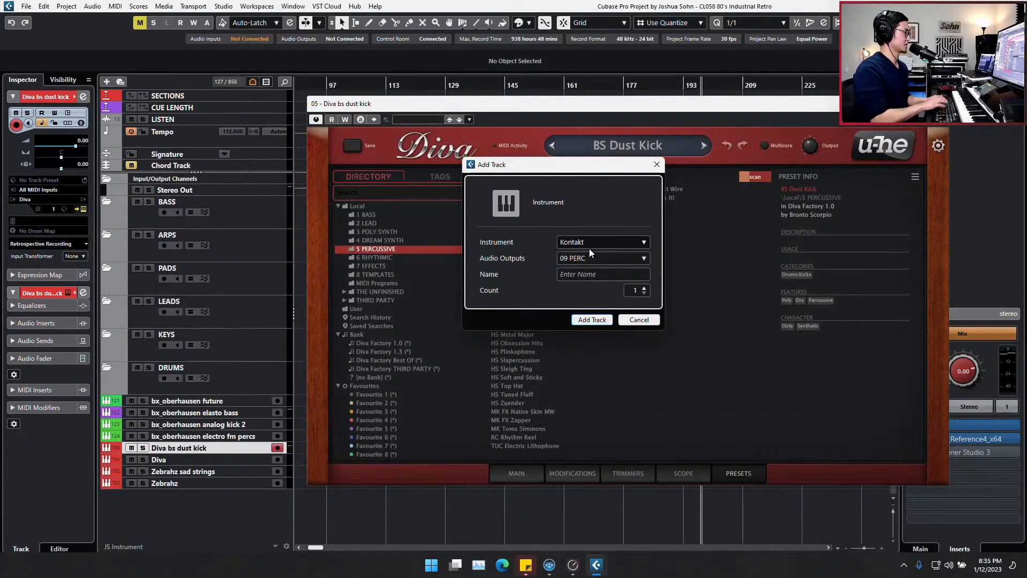
left_click(599, 319)
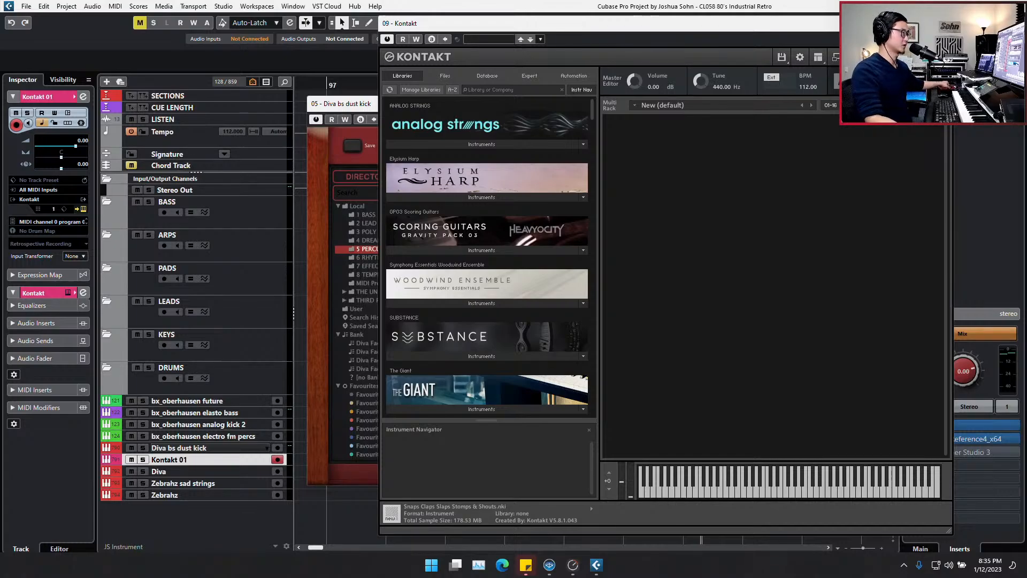
Load Elysium Harp 1 - Main from the Elysium Harp library into Kontakt, and close the open instrument windows
left_click(941, 23)
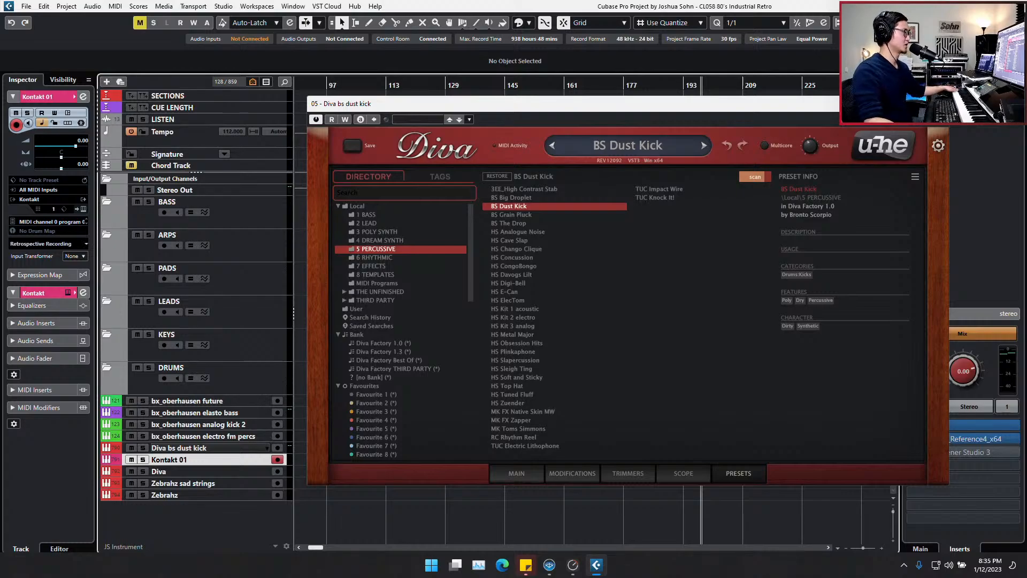
key("e")
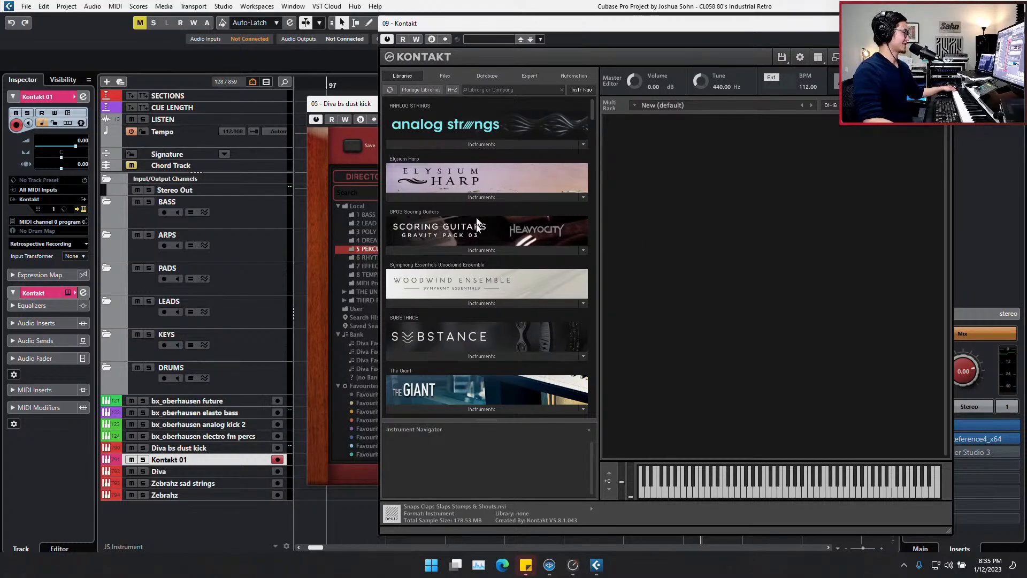
left_click(473, 197)
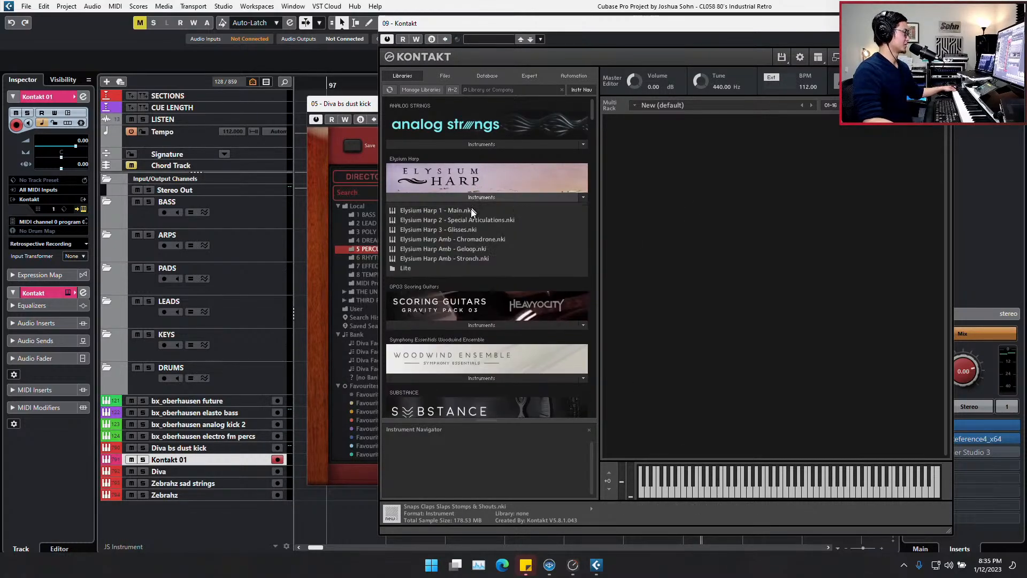
double_click(459, 210)
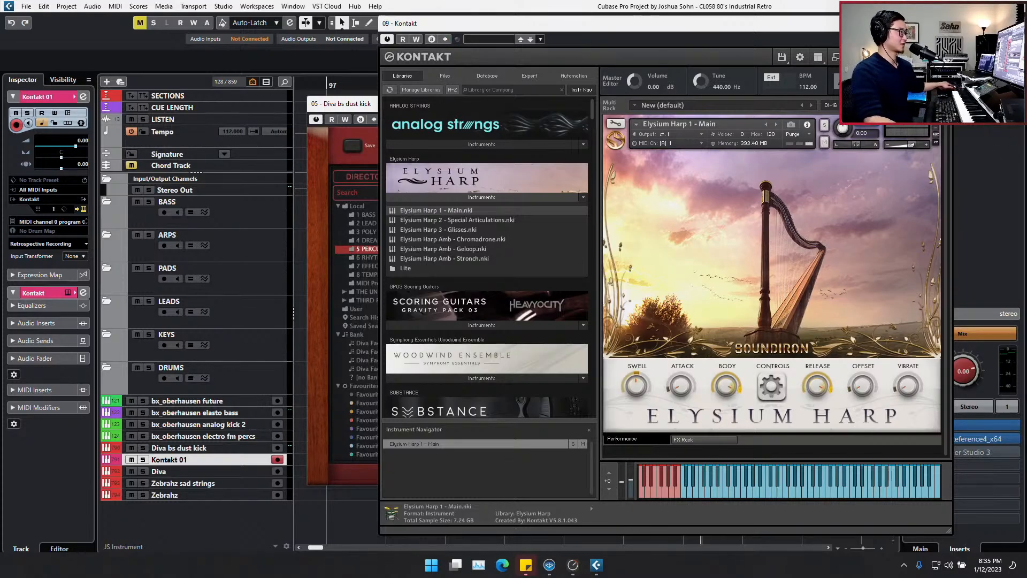
left_click(940, 23)
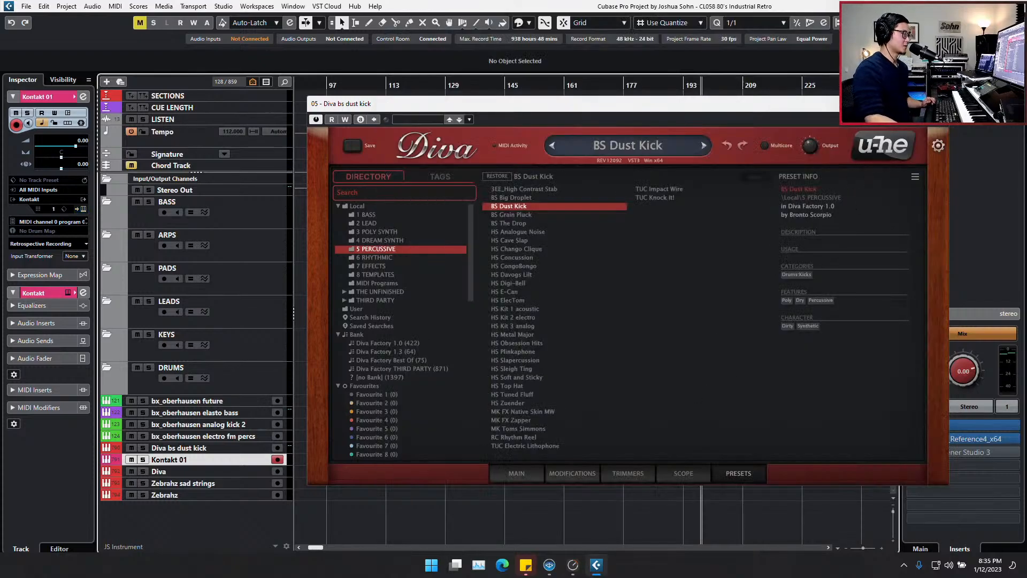
left_click(940, 104)
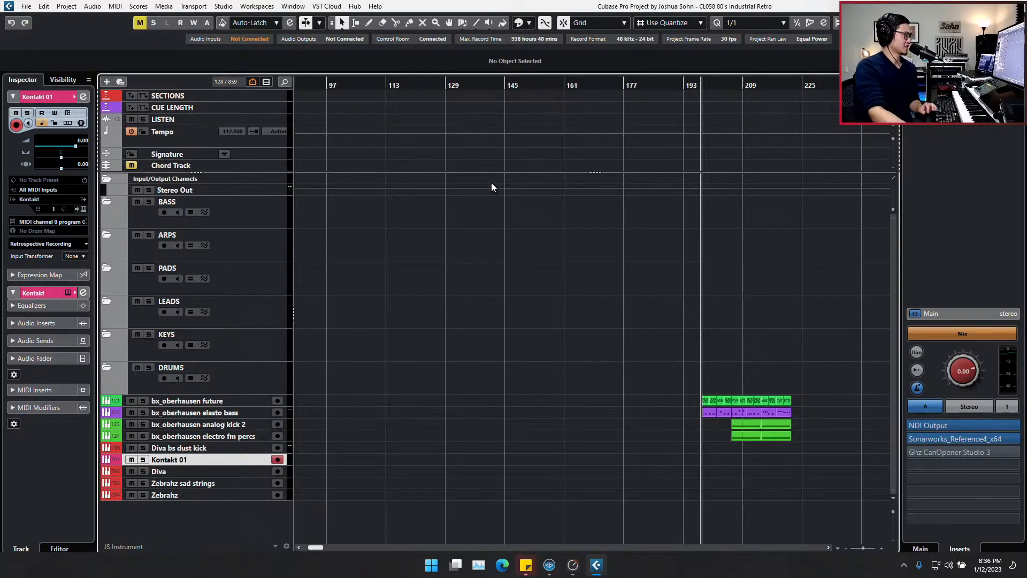
Open the bx_oberhausen future instrument and select the clips near bar 193 on the four bx_oberhausen tracks
left_click(194, 402)
key("e")
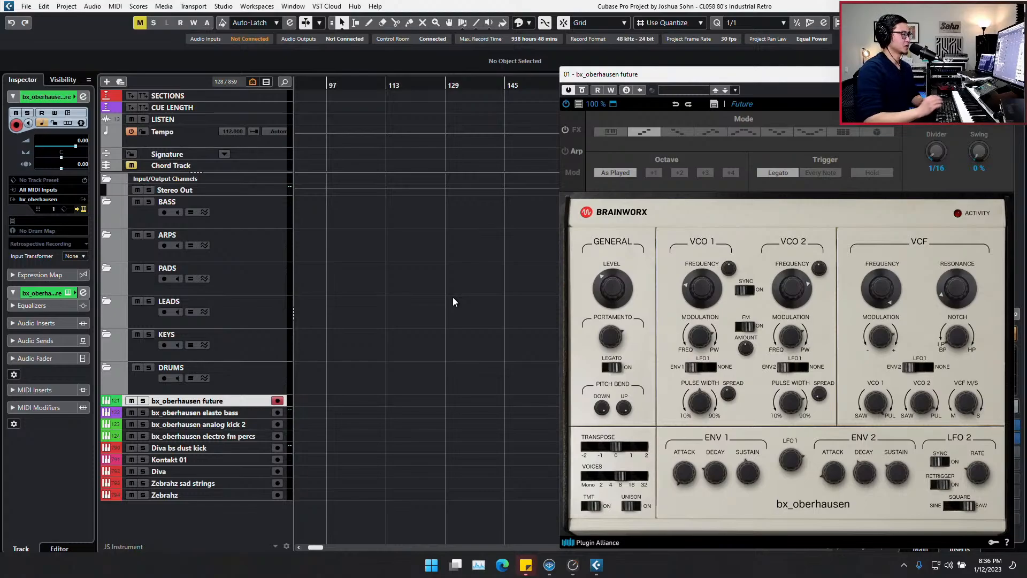
scroll(422, 364, "down", 3)
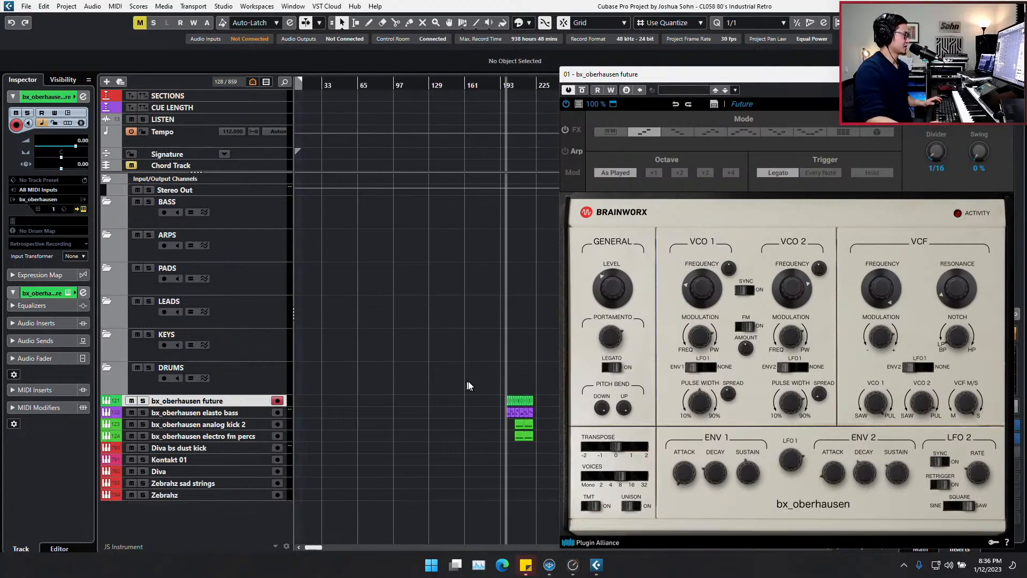
left_click_drag(469, 385, 561, 467)
key("h")
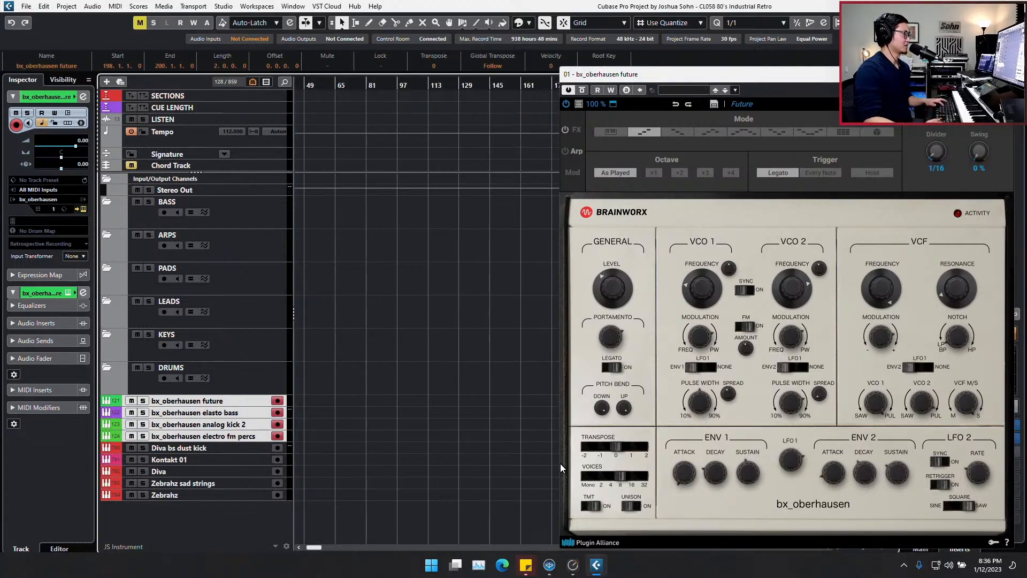
scroll(421, 467, "left", 3)
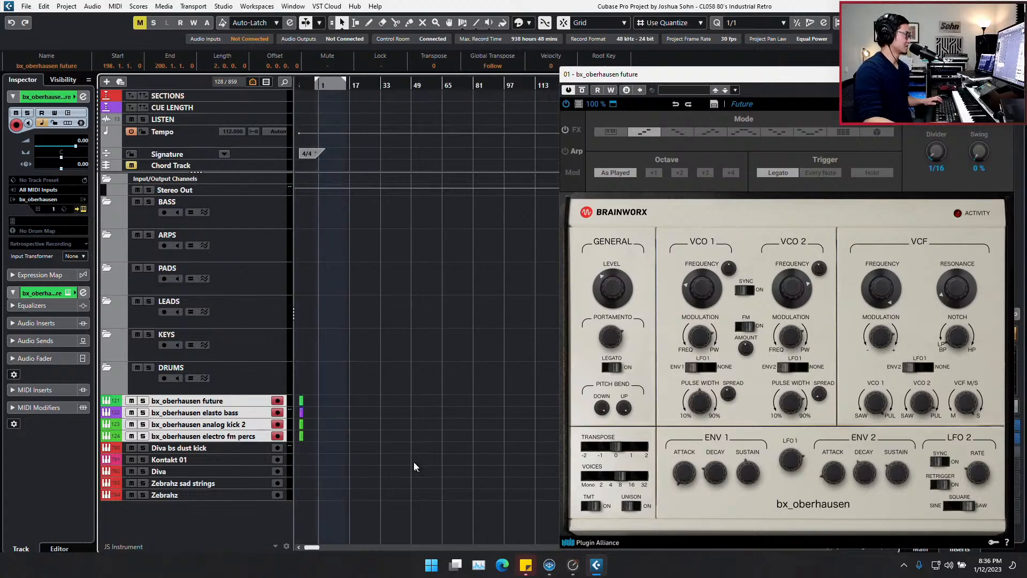
Move the bx_oberhausen future window away from the clips, start playback, and close the window
scroll(415, 464, "up", 2)
left_click_drag(914, 78, 466, 109)
scroll(716, 366, "down", 3)
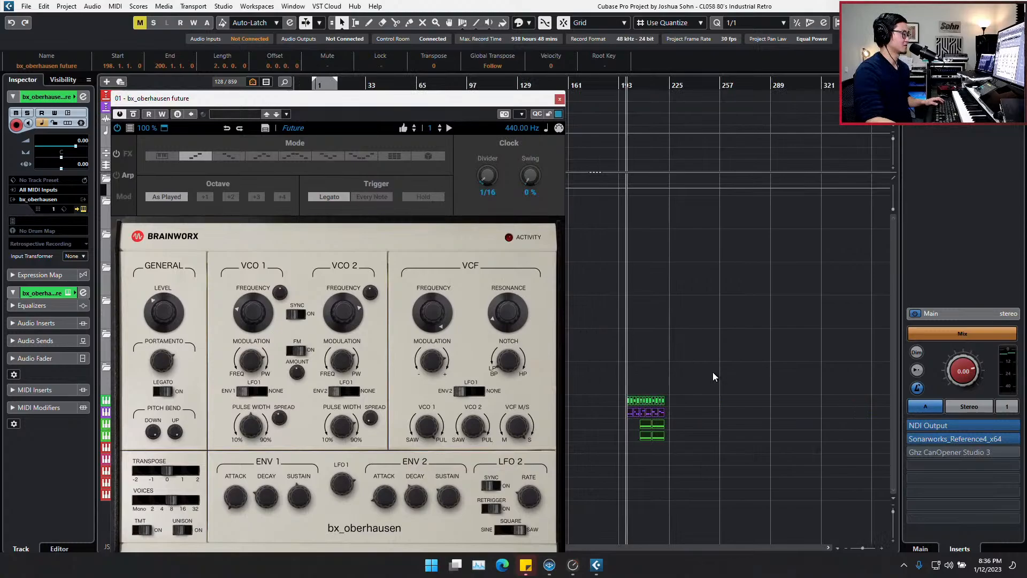
key("space")
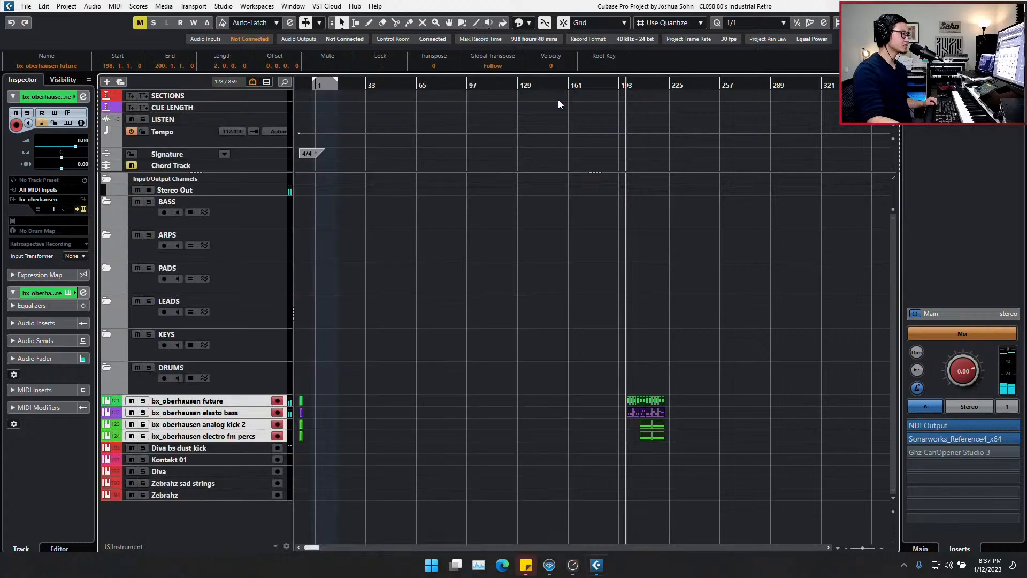
left_click(559, 100)
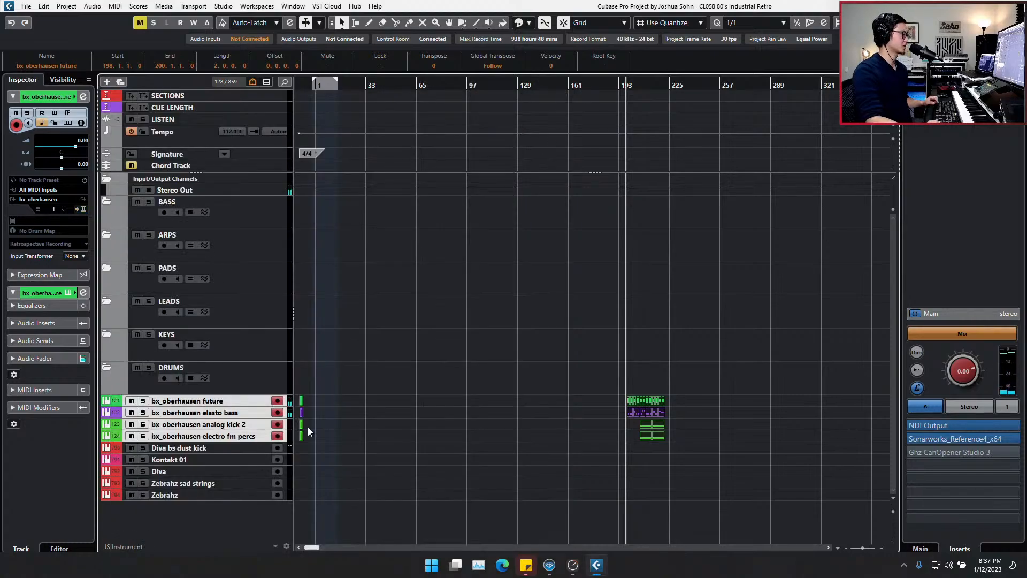
Solo the bx_oberhausen analog kick 2 track to hear it on its own, and stop playback and remove the solo
left_click(192, 423)
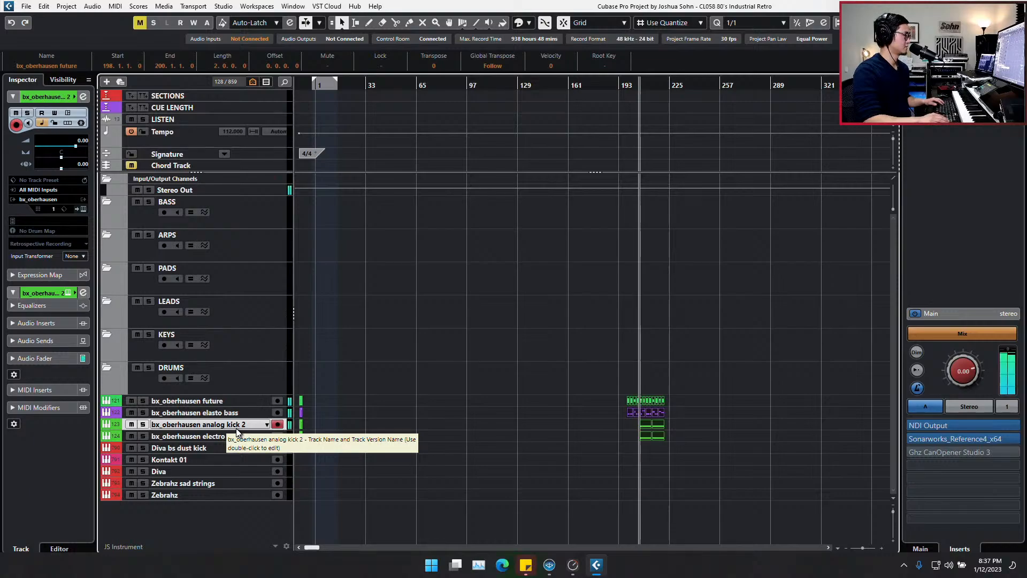
key("s")
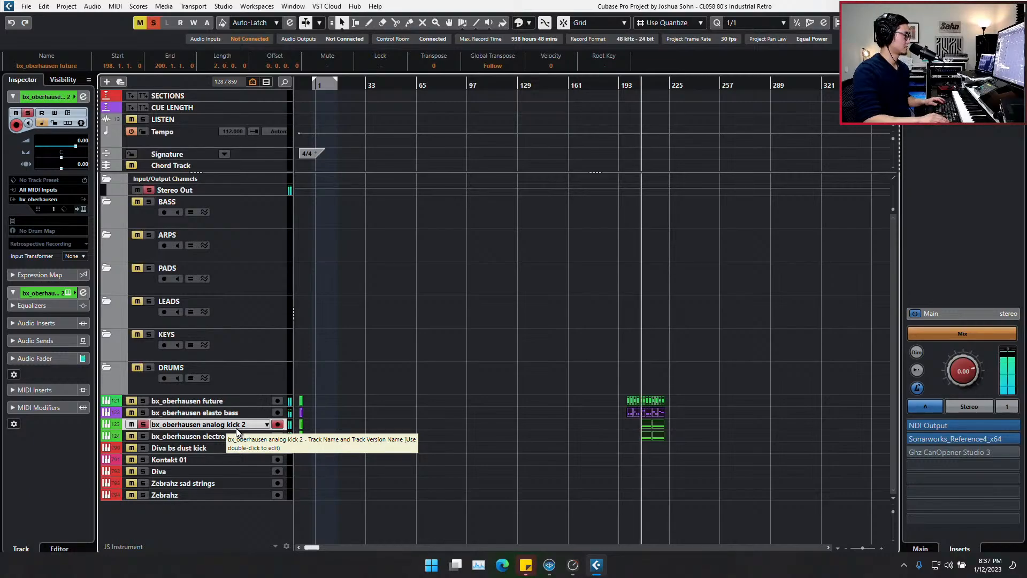
key("space")
key("s")
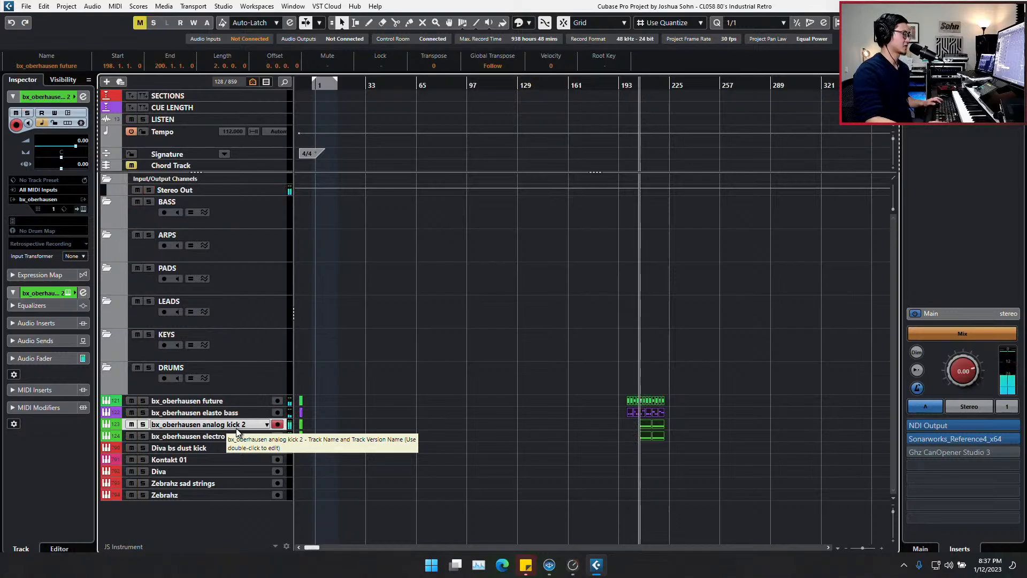
Open the Diva bs dust kick track's instrument to audition its BS Dust Kick preset
scroll(334, 435, "up", 3)
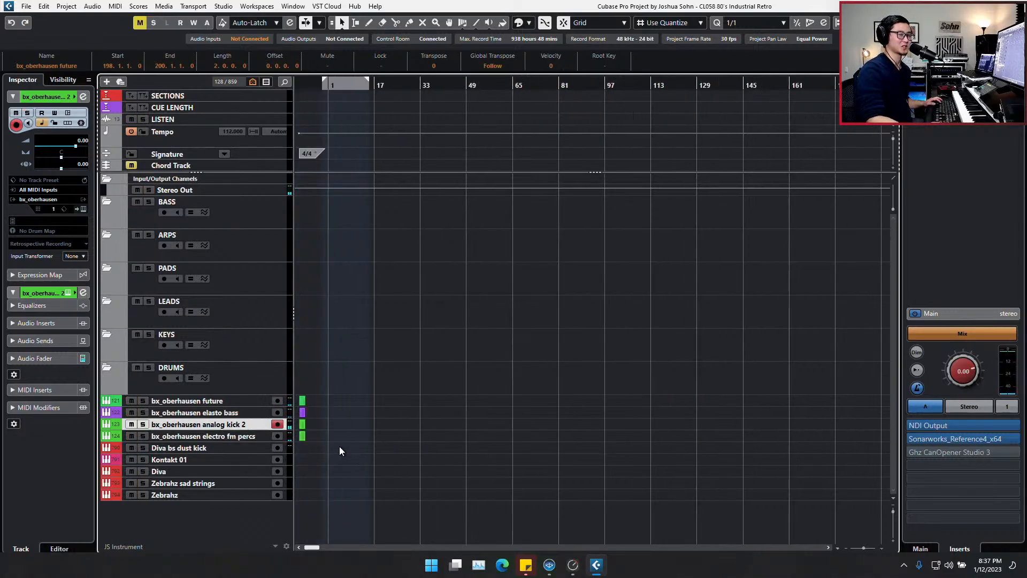
left_click(191, 449)
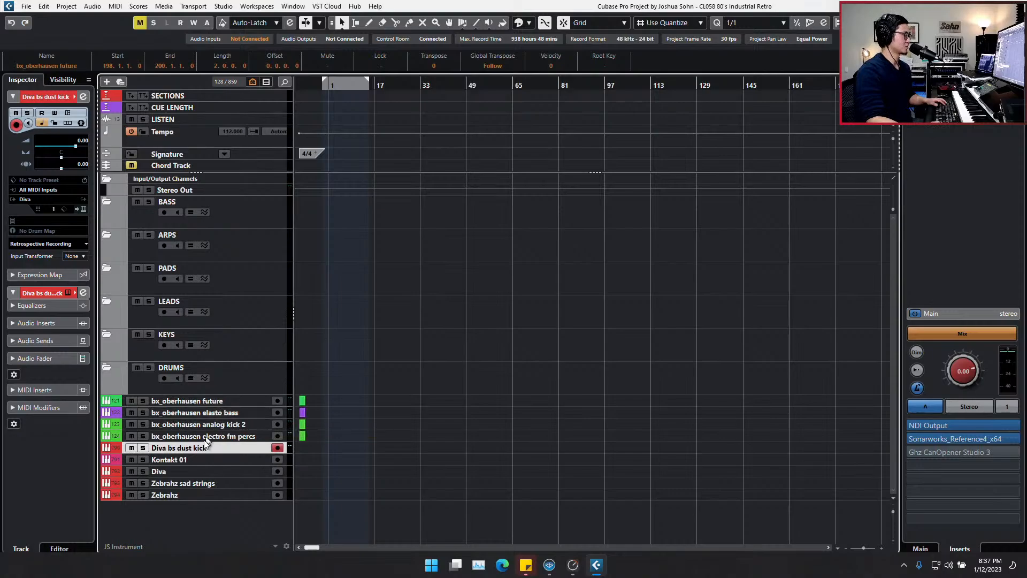
key("ctrl+e")
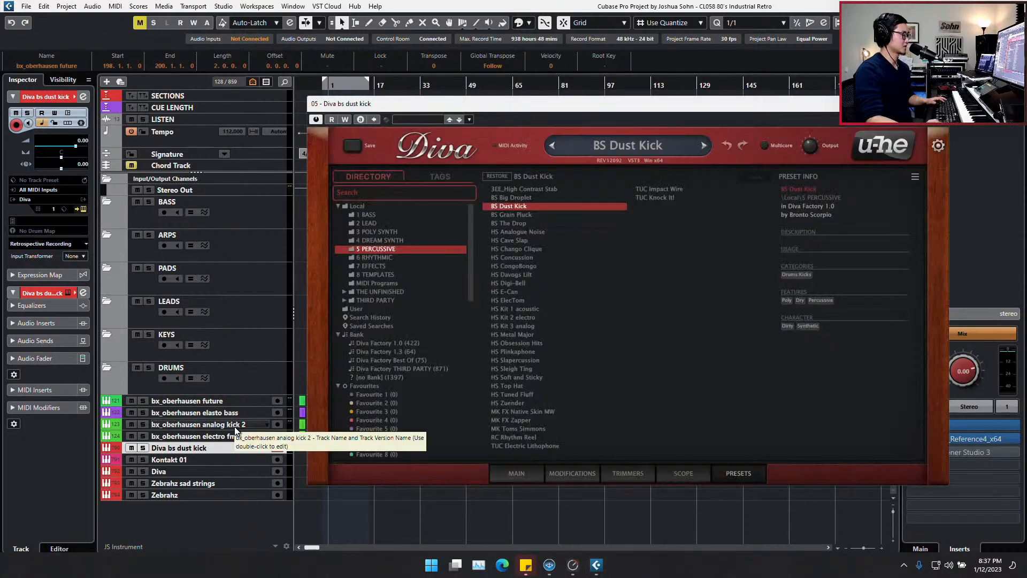
left_click(224, 449)
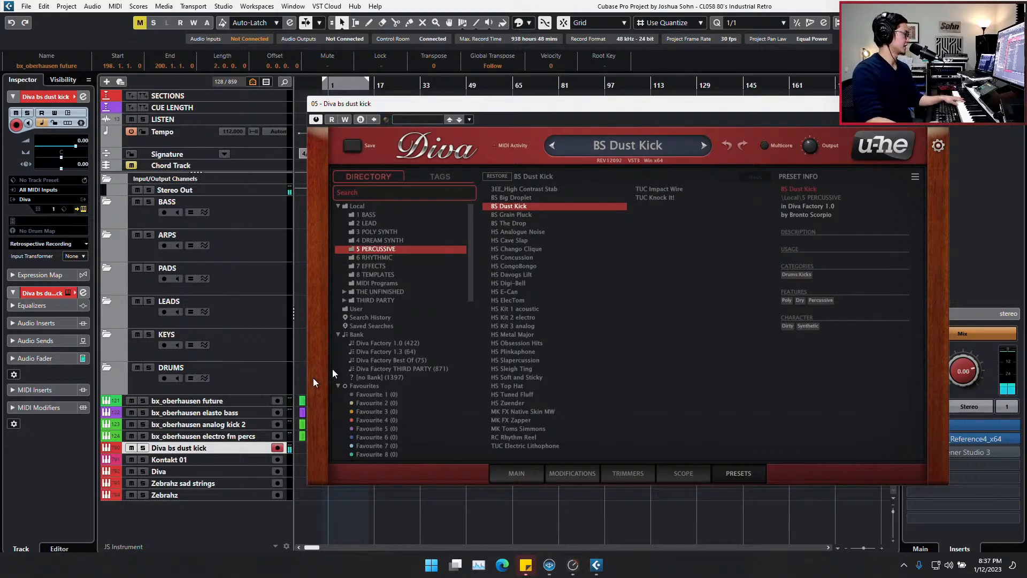
Delete the Kontakt 01 track
left_click(220, 460)
key("Delete")
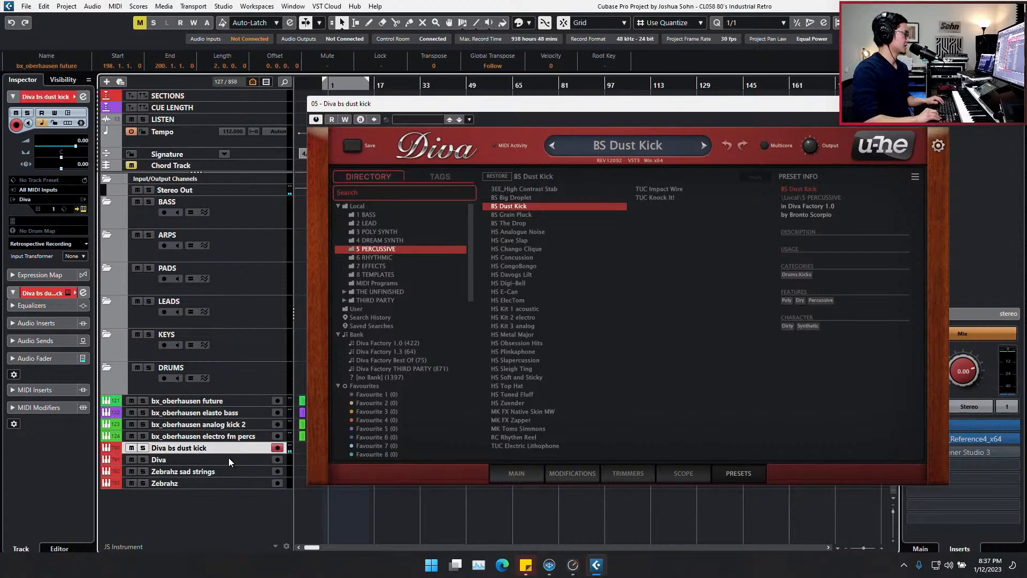
Load the HS Harbinger preset from the 4 DREAM SYNTH folder on the Diva track
left_click(229, 459)
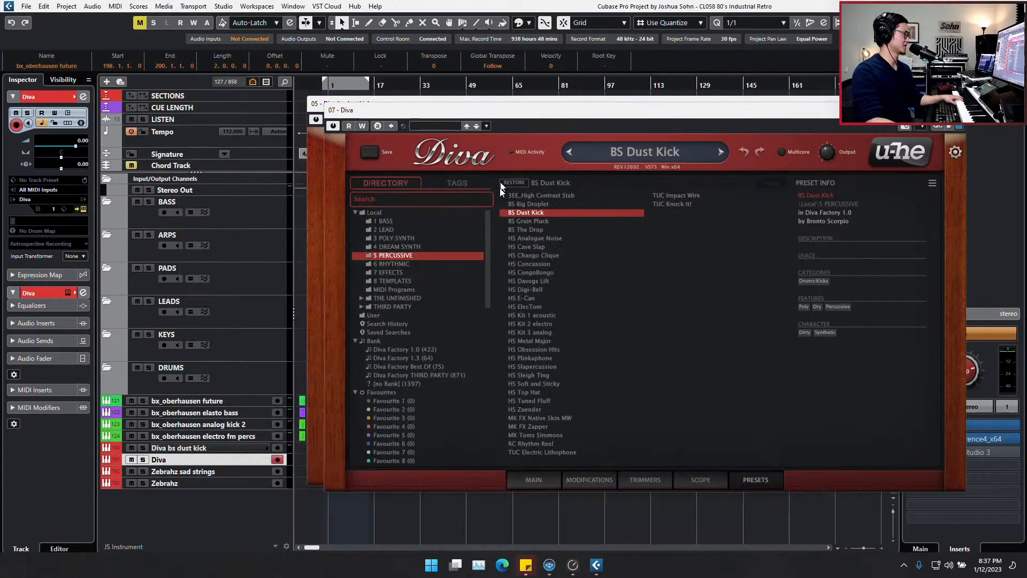
left_click(381, 247)
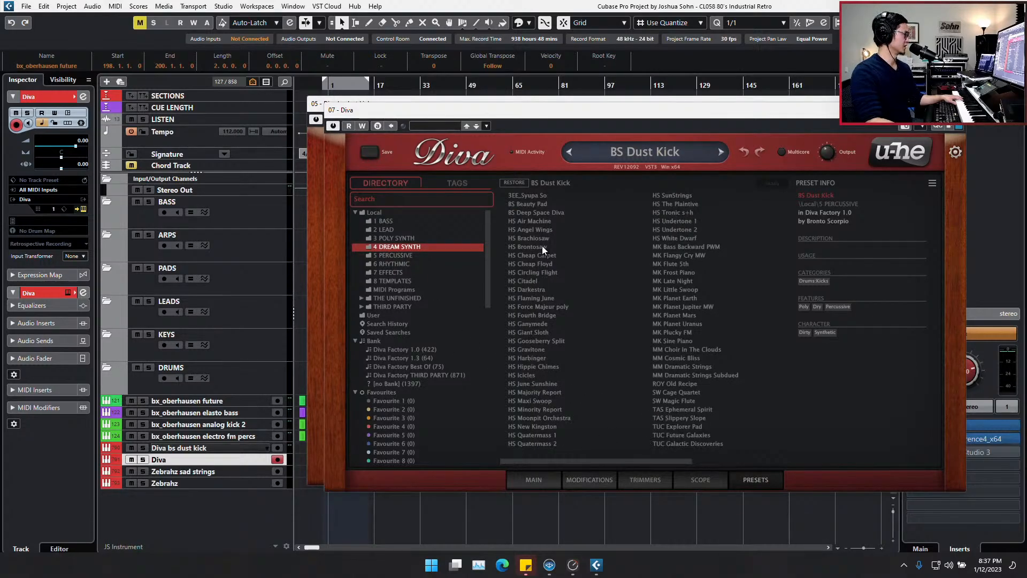
left_click(542, 358)
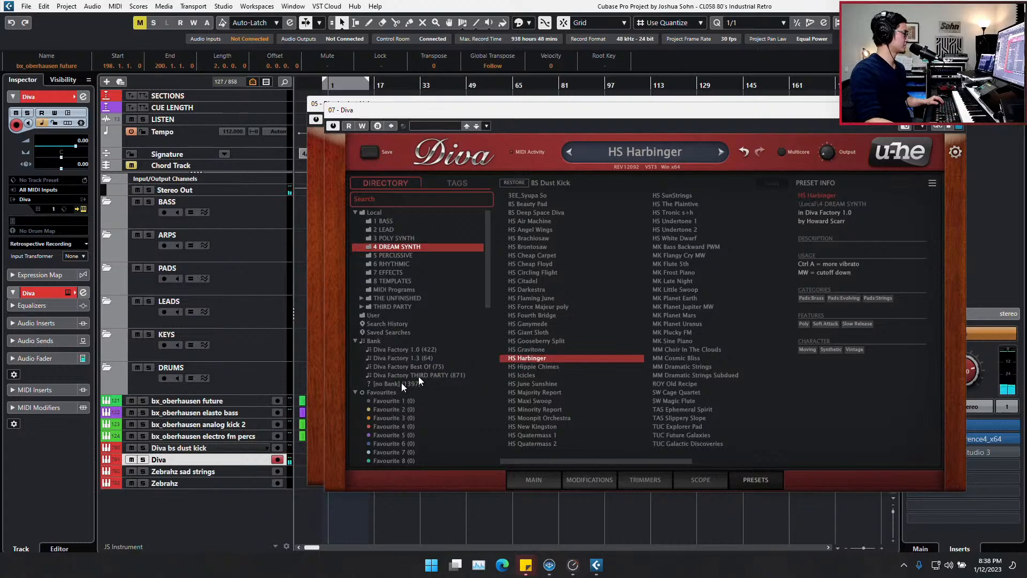
Duplicate the Diva track and rename the copy Diva hs harbringer
key("ctrl+d")
left_click(179, 470)
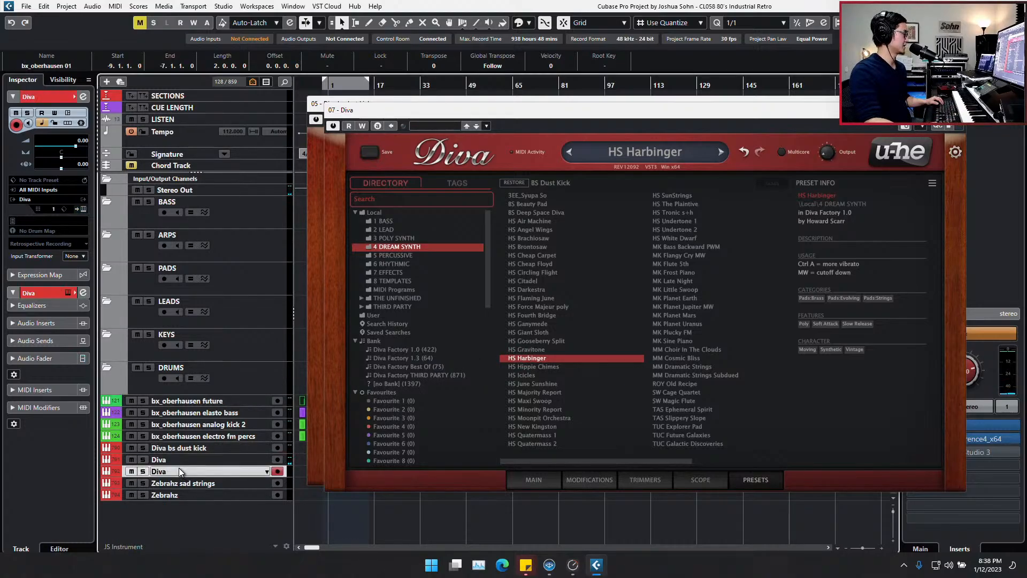
double_click(179, 469)
key("Right")
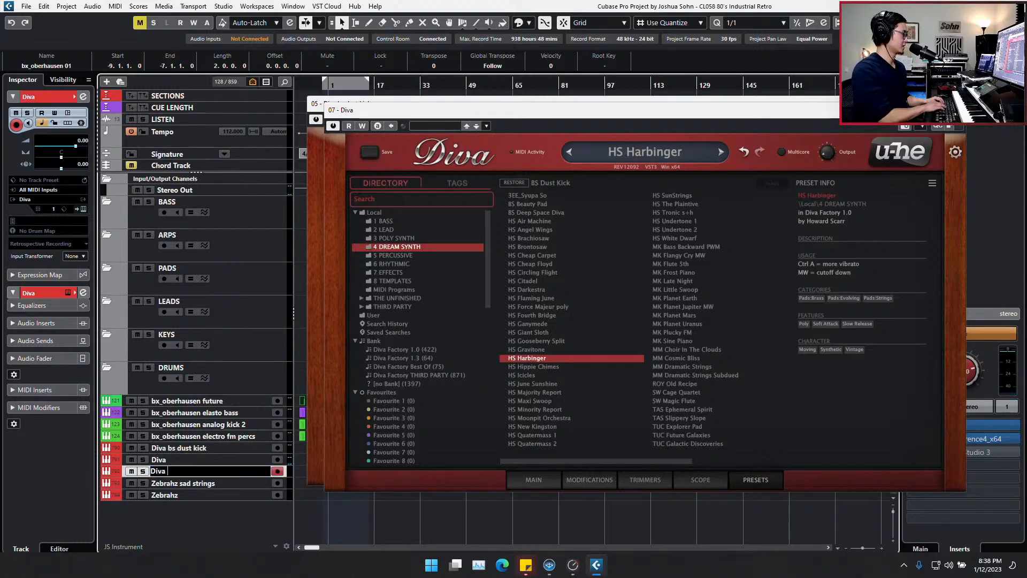
type("hs harbrings")
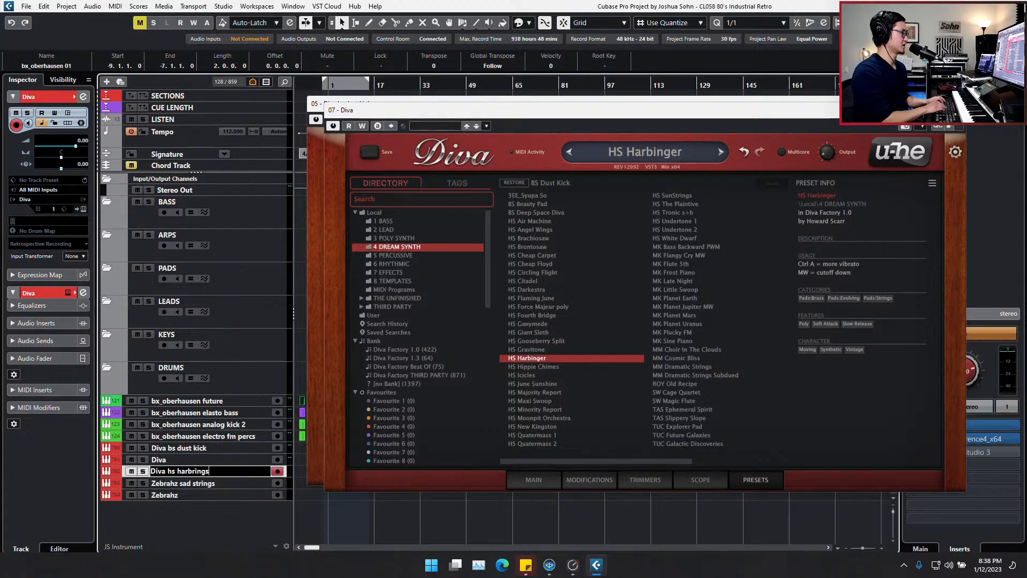
key("BackSpace")
type("er")
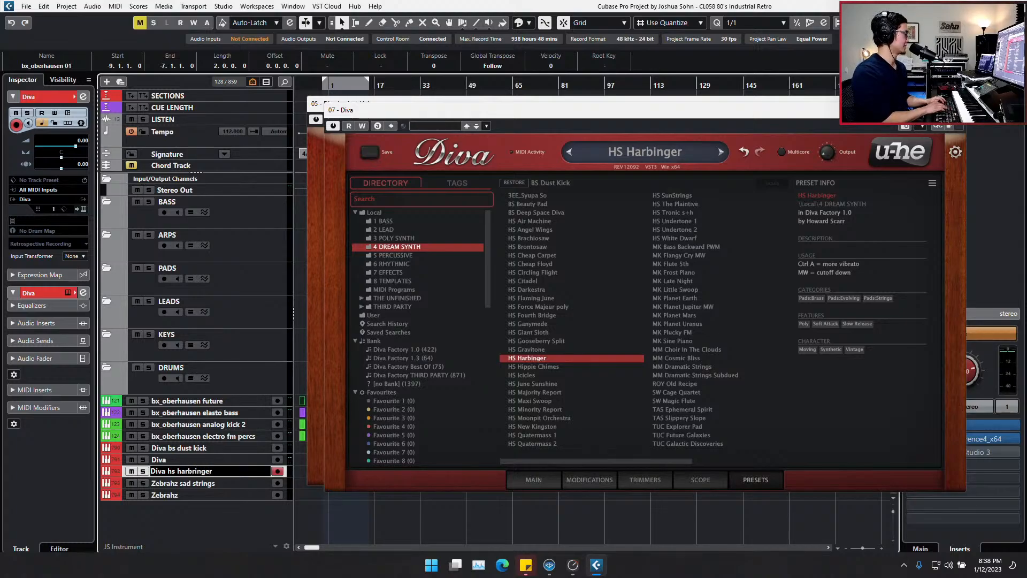
key("Return")
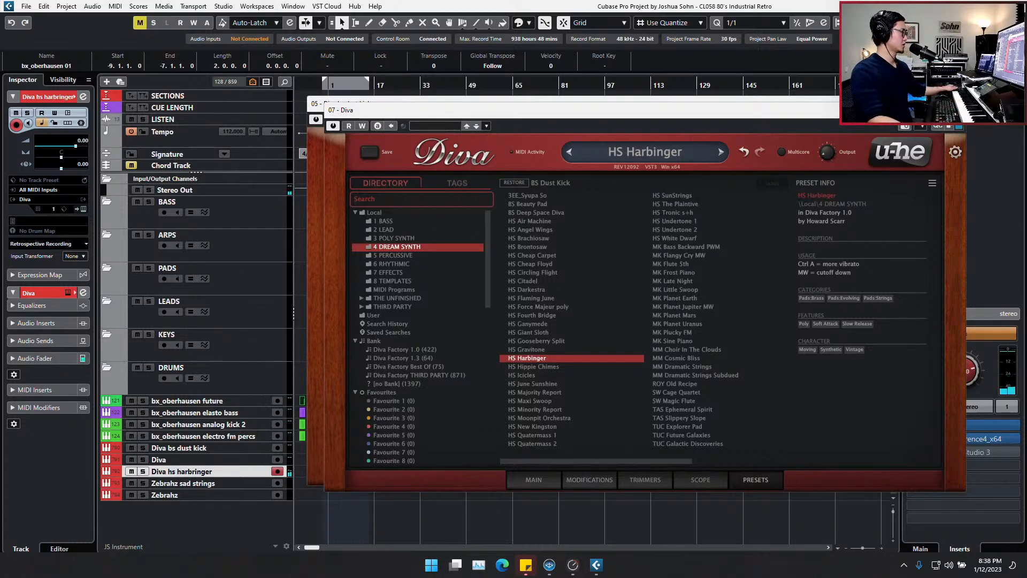
Close the open Diva instrument windows and move the Diva track above the Diva bs dust kick track
left_click(955, 110)
left_click(939, 104)
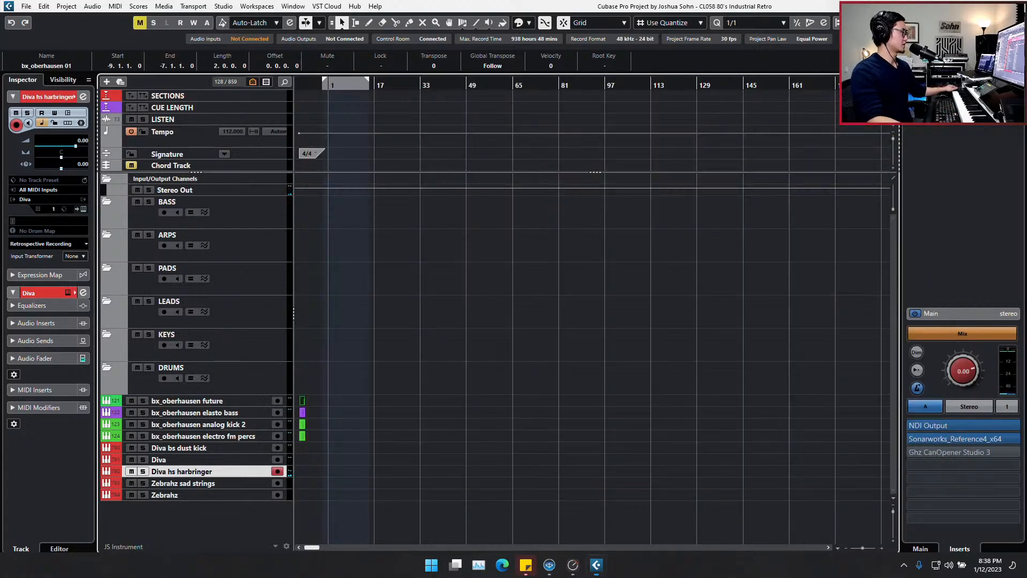
left_click(187, 459)
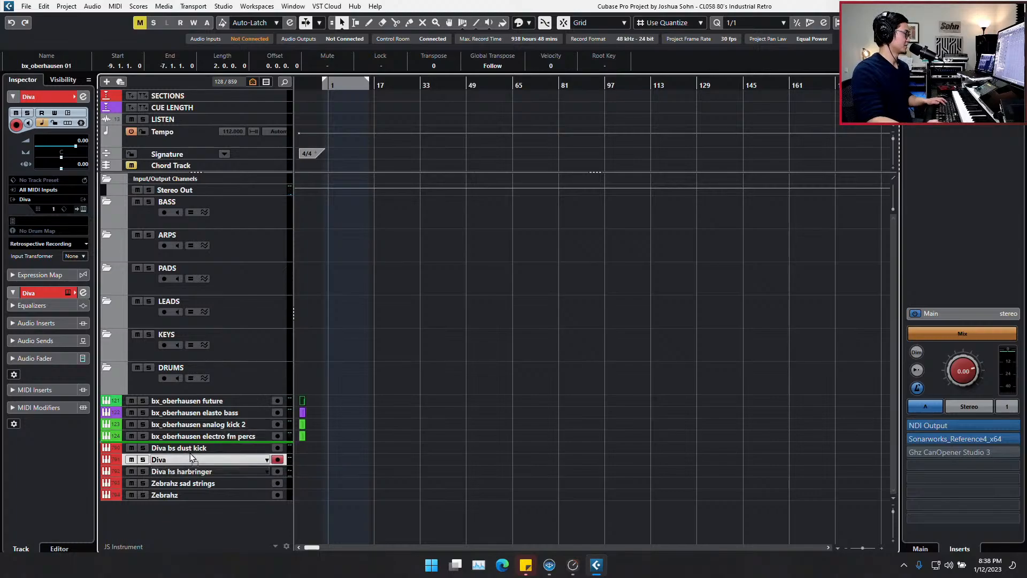
left_click_drag(191, 454, 192, 452)
Load the HS Greek Horn preset from the 2 LEAD folder on the Diva track and close its instrument window
key("e")
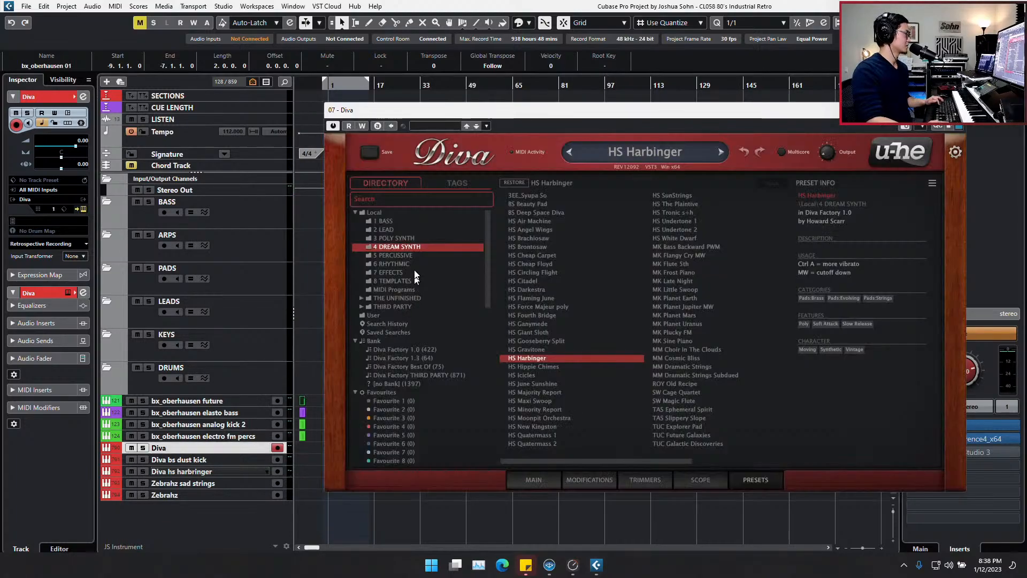
left_click(407, 230)
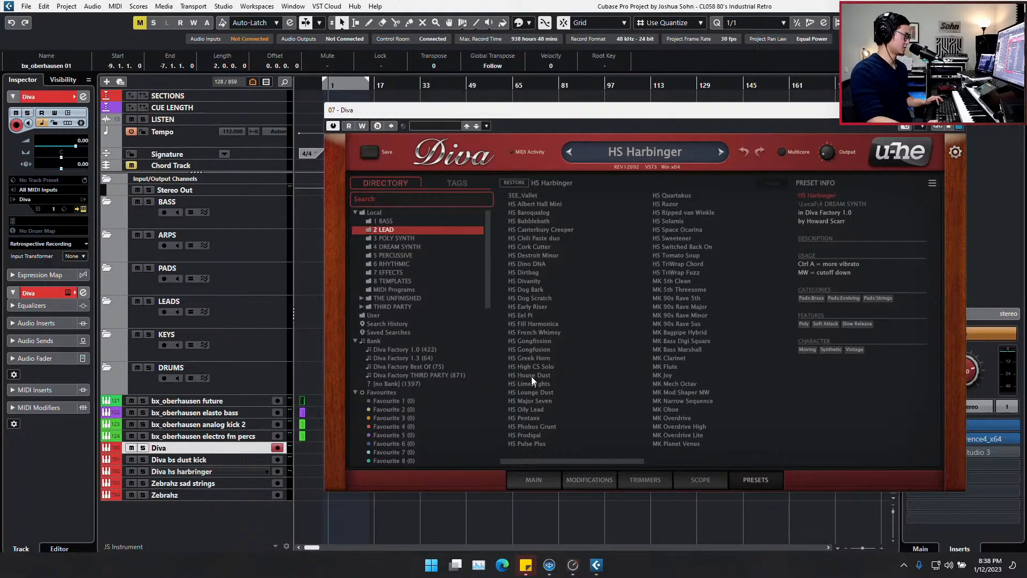
left_click(531, 358)
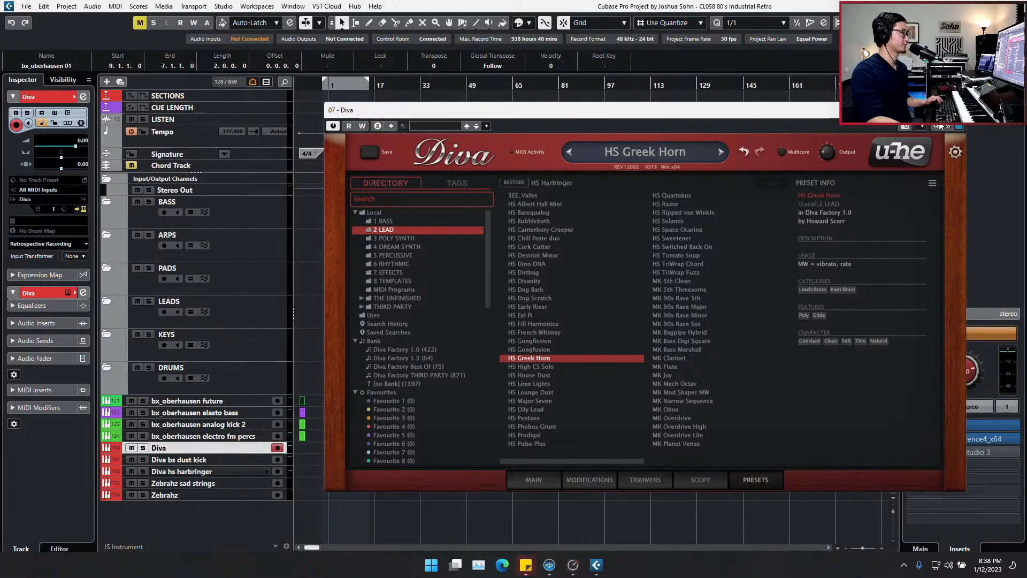
left_click(955, 110)
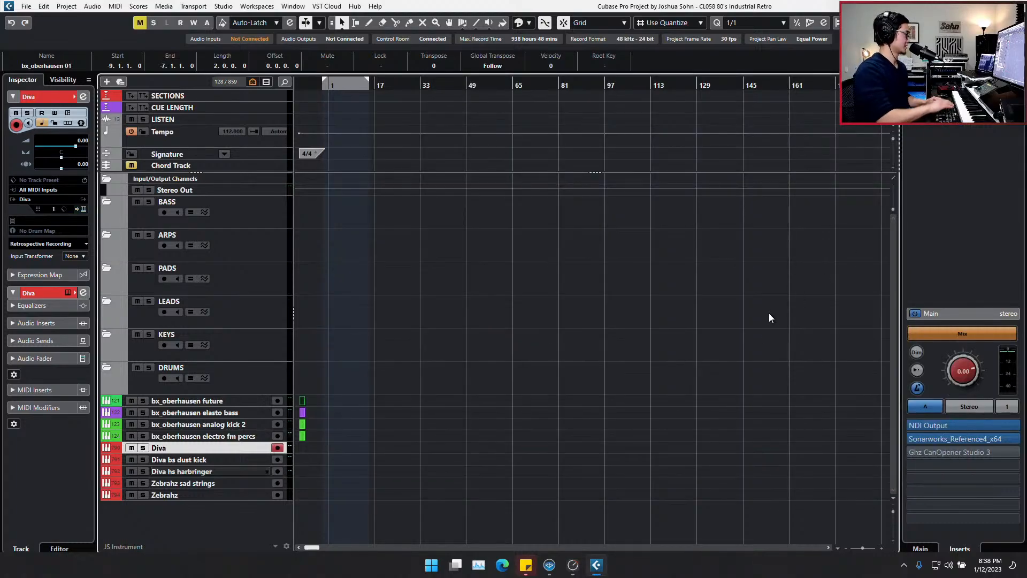
Rename the Diva track as Diva greek horn
double_click(176, 448)
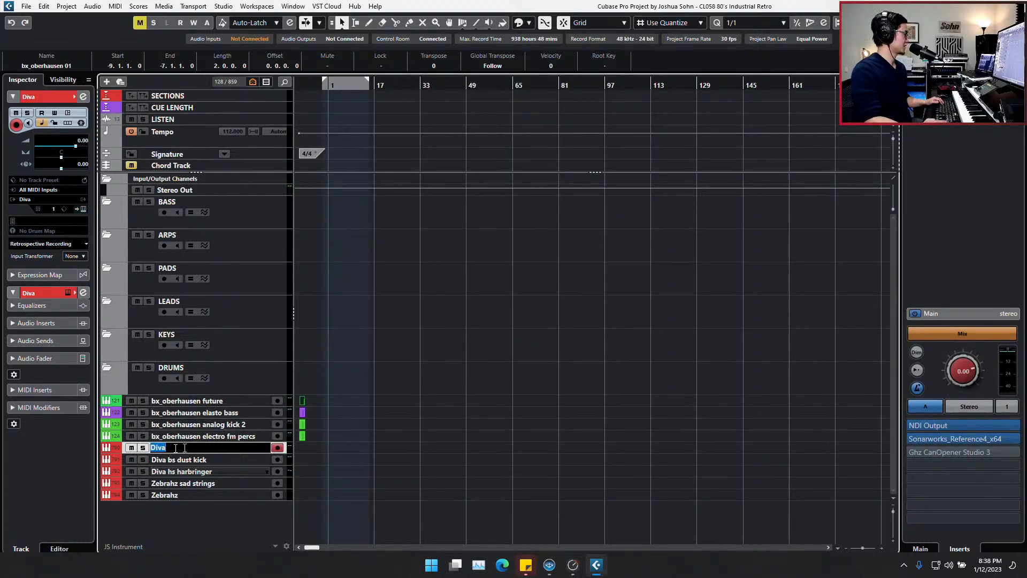
type("Diva greek h")
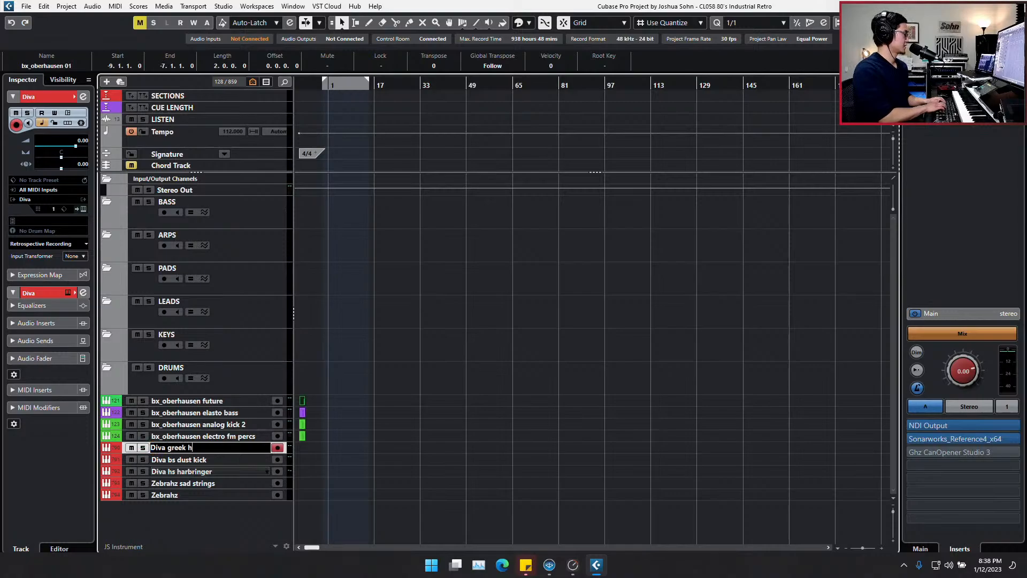
type("orn")
key("Return")
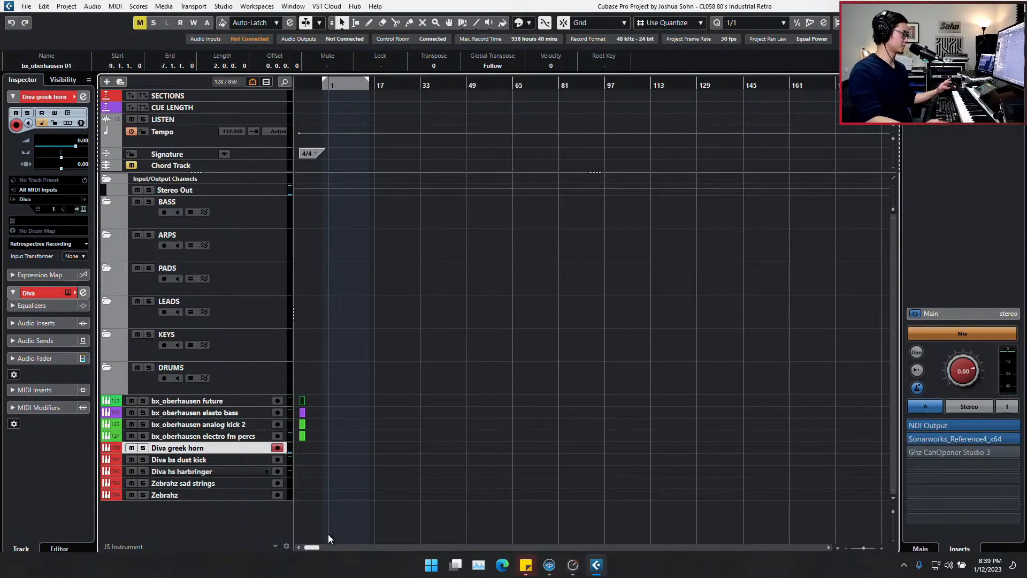
Open the Zebrahz sad strings track's instrument to audition its Sad Strings preset
left_click(208, 494)
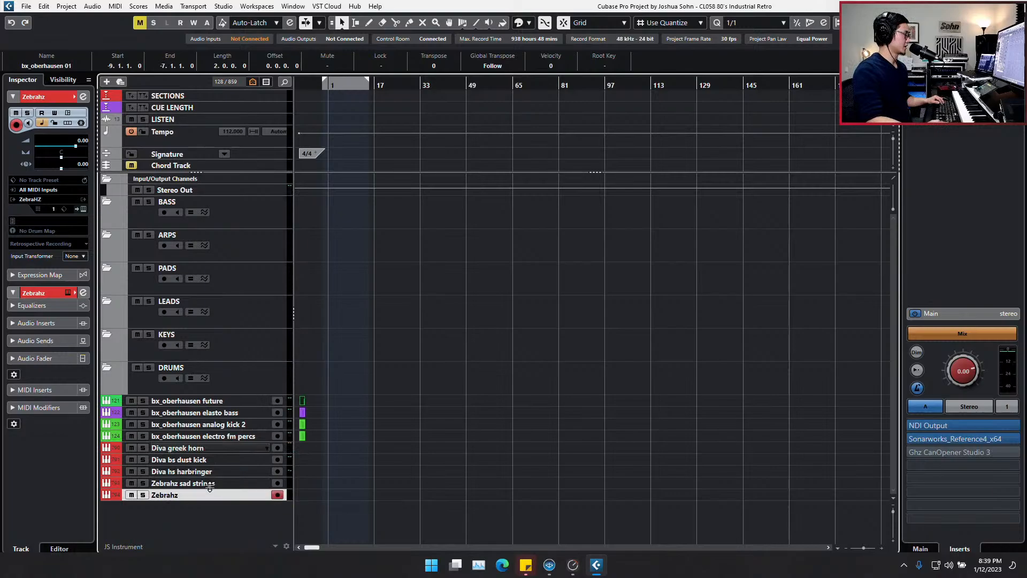
left_click(212, 483)
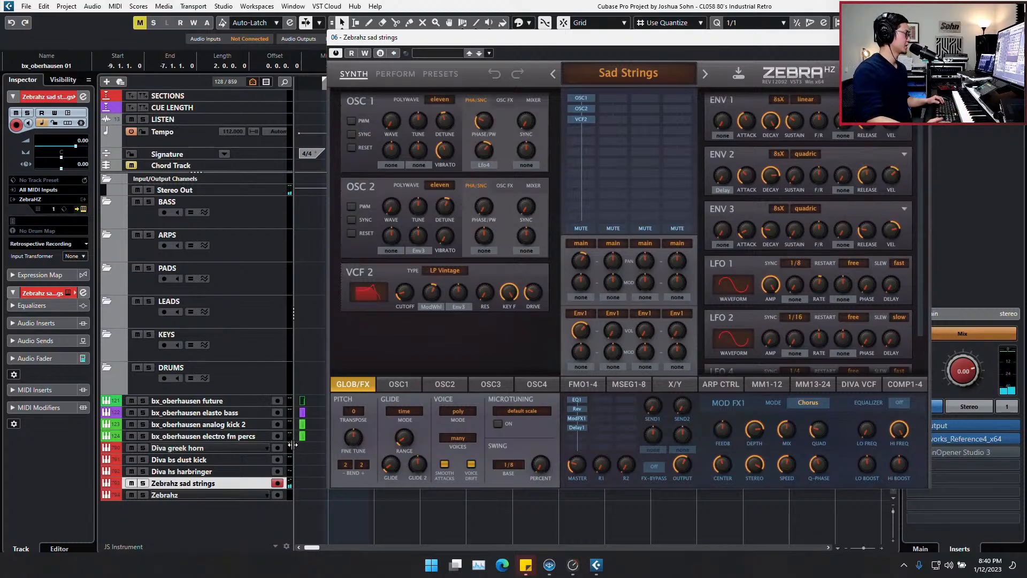
Open the Zebrahz track's preset browser and show the HZ HighArps + Chords folder inside the local Zebra2 folder
left_click(223, 495)
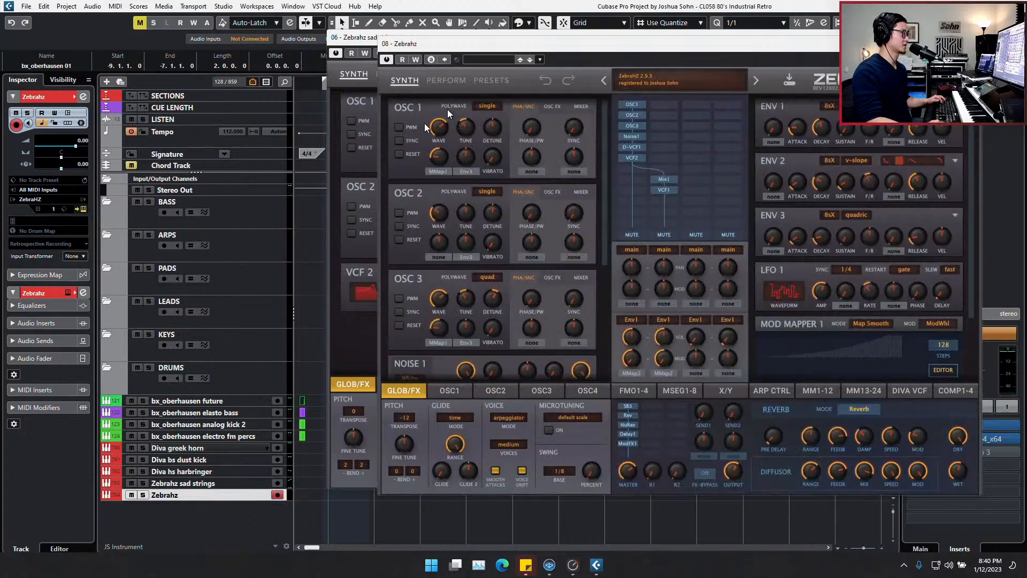
left_click(496, 81)
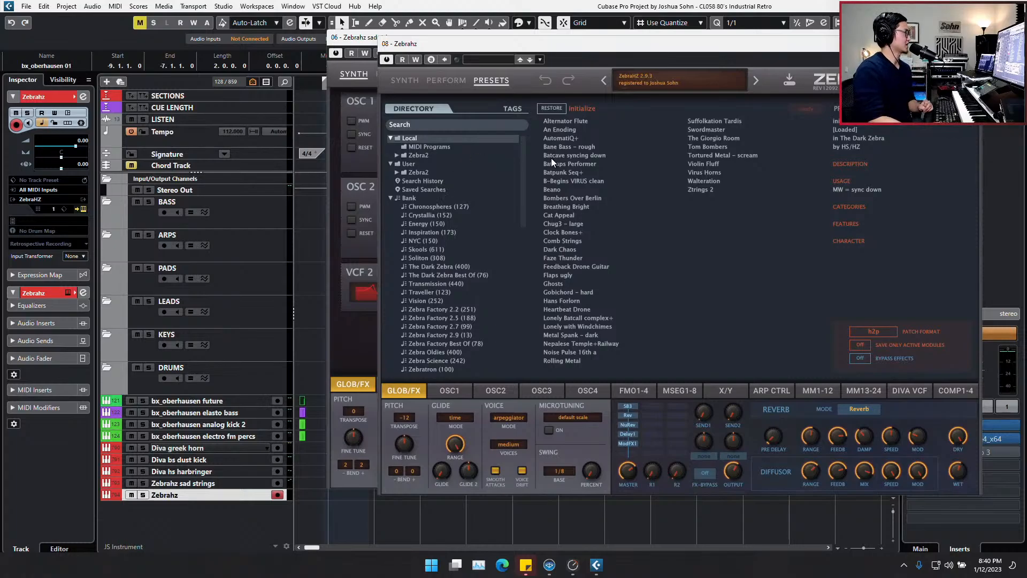
scroll(439, 214, "down", 3)
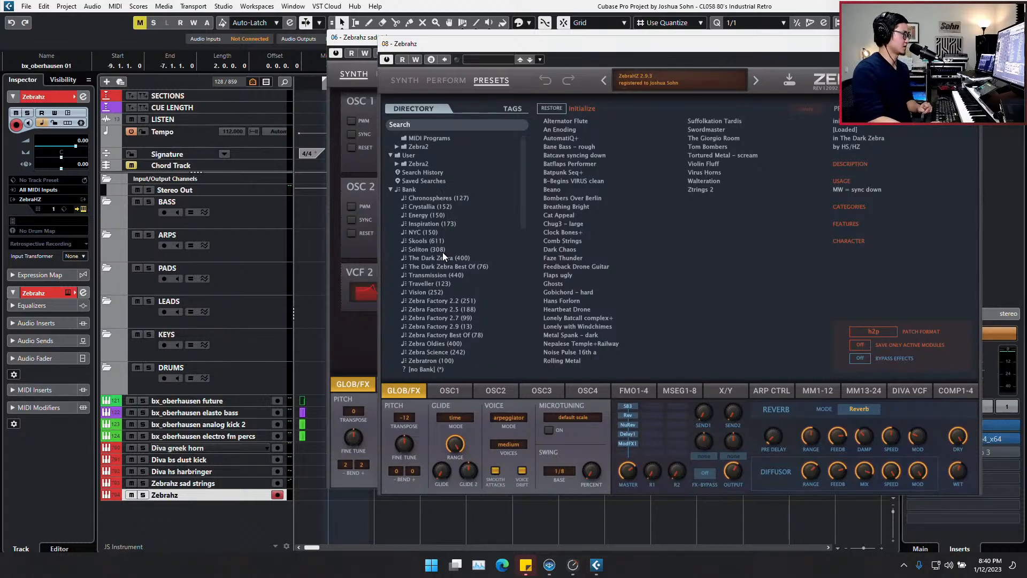
scroll(453, 281, "up", 3)
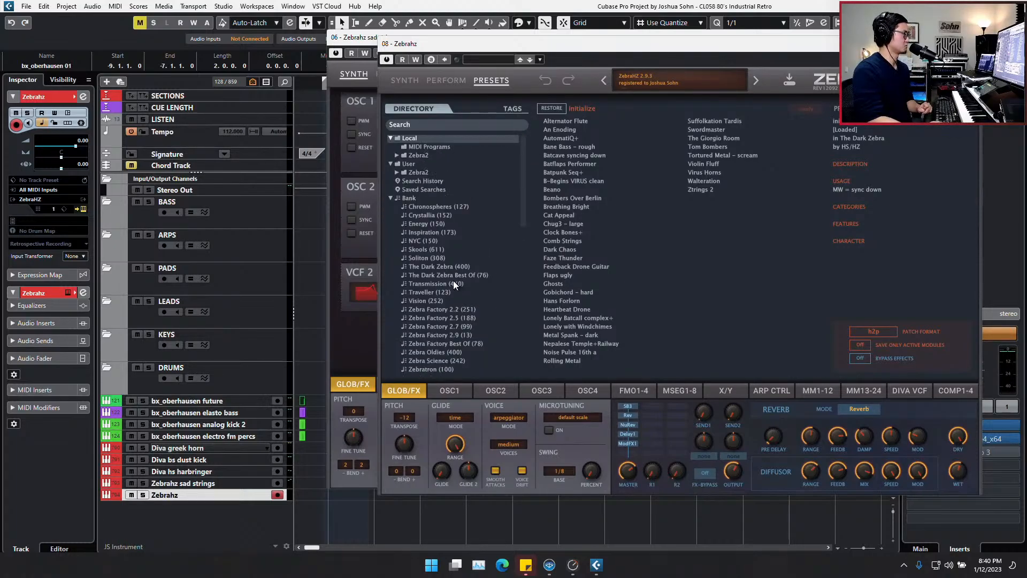
left_click(412, 156)
left_click(396, 155)
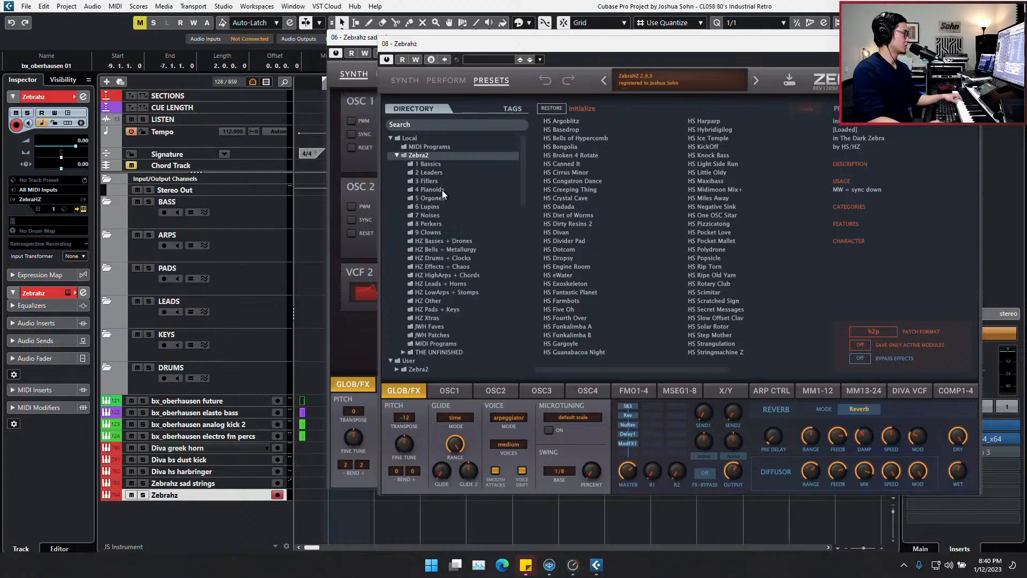
left_click(435, 276)
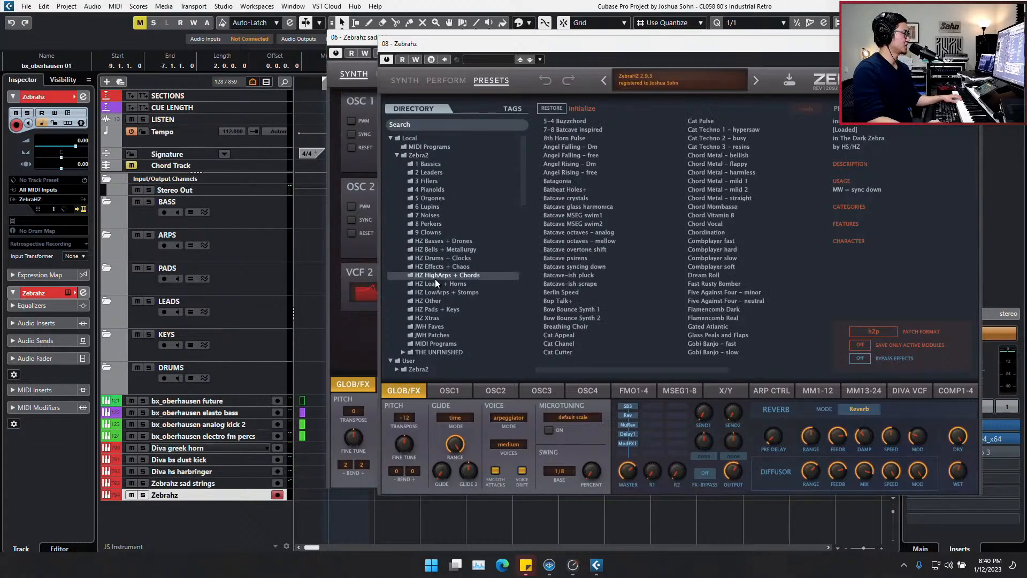
Audition presets including Angel Falling – Dm, Angel Falling – free, Batbeat Holes+ and Batcave-ish pluck, and load Batcave-ish scrape on the Zebrahz track
left_click(566, 149)
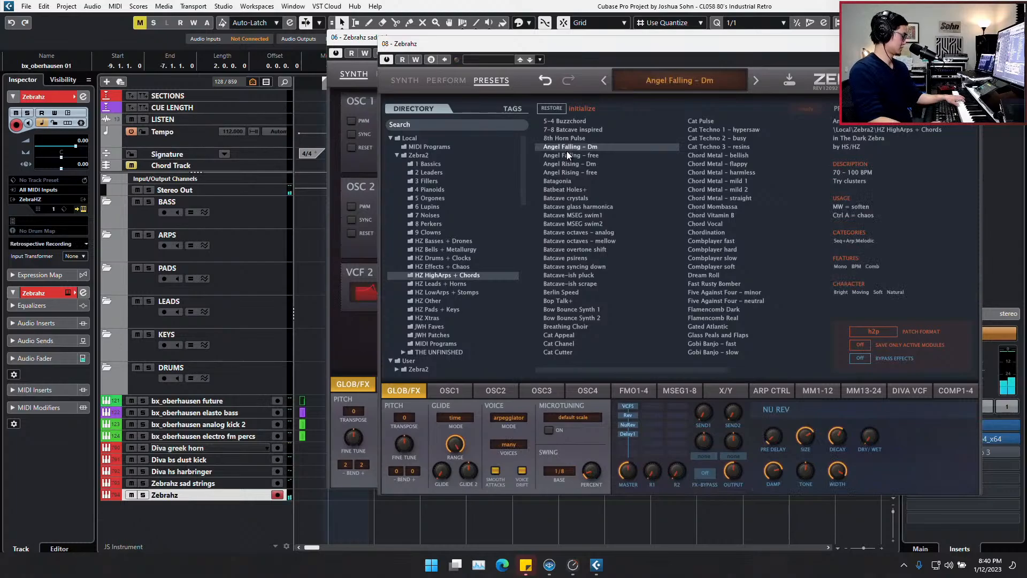
left_click(570, 154)
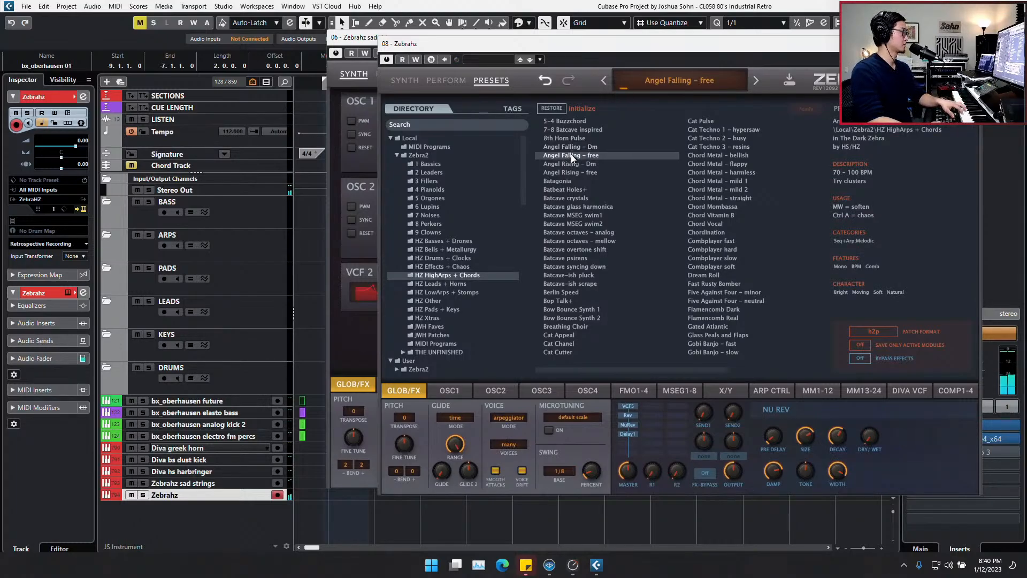
left_click(576, 189)
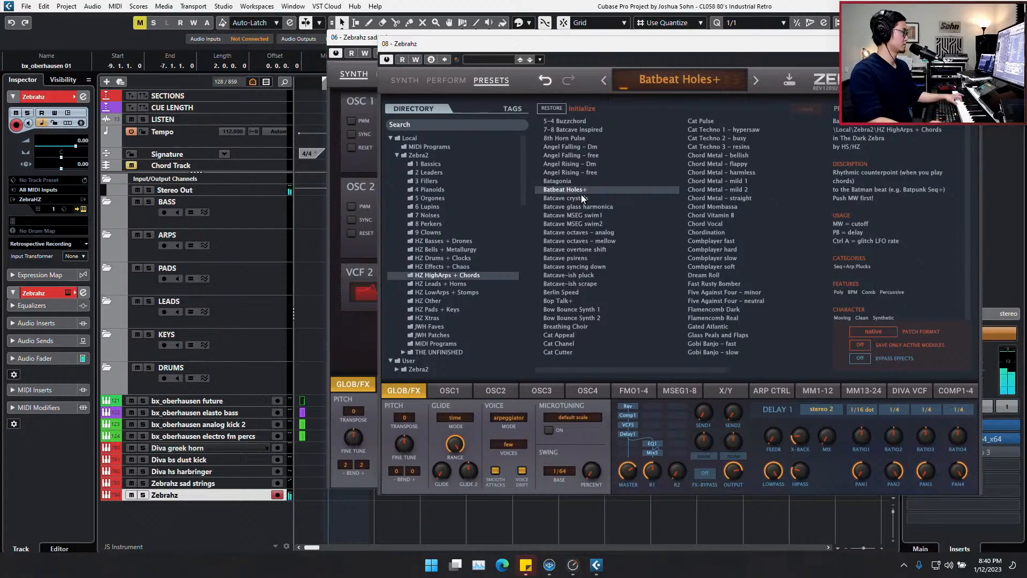
left_click(586, 266)
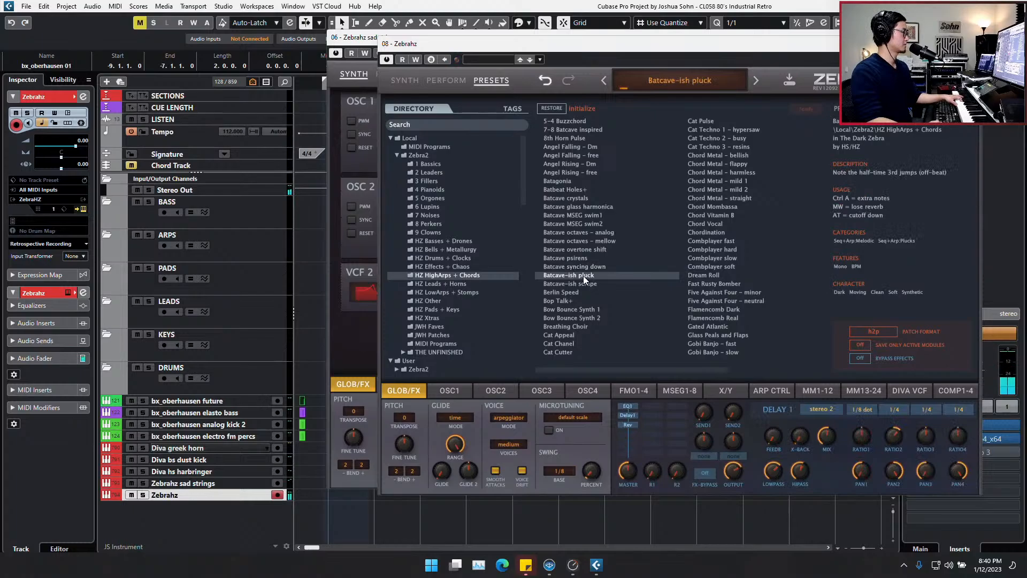
left_click(583, 284)
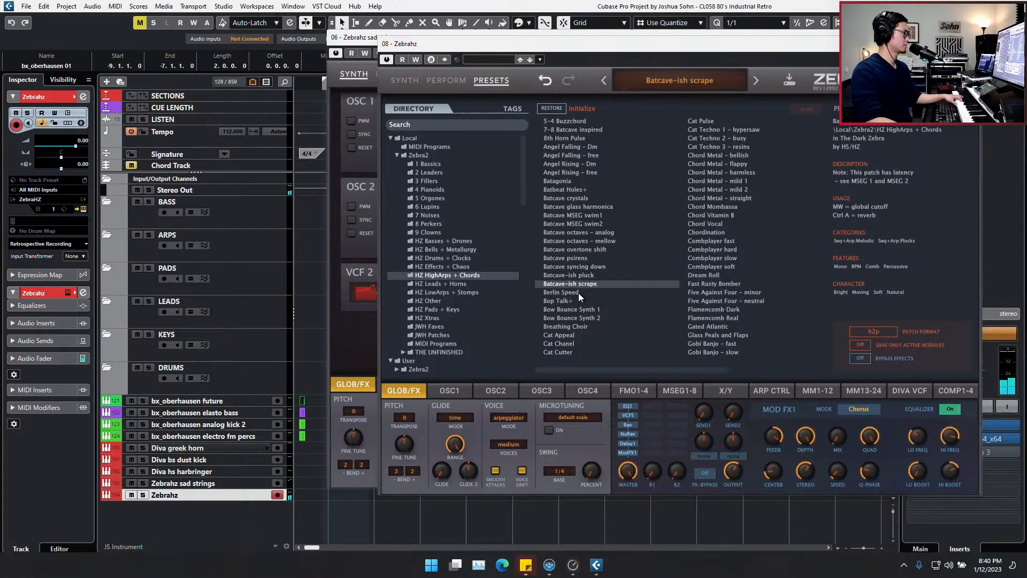
left_click(579, 293)
left_click(580, 284)
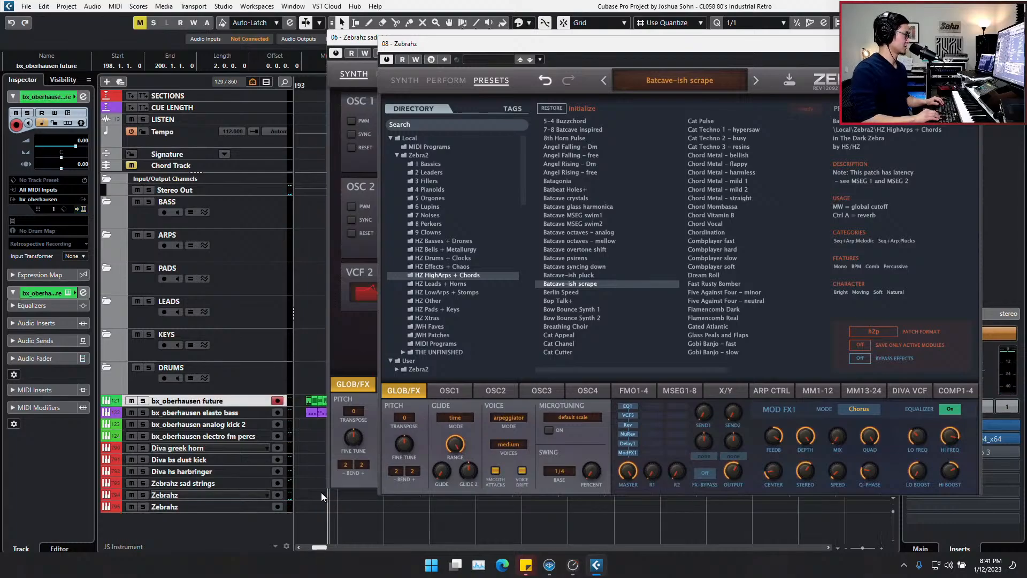
Rename the duplicated Zebrahz track at the end of the track list as Zebrahz batcave-ish scarpe
double_click(206, 504)
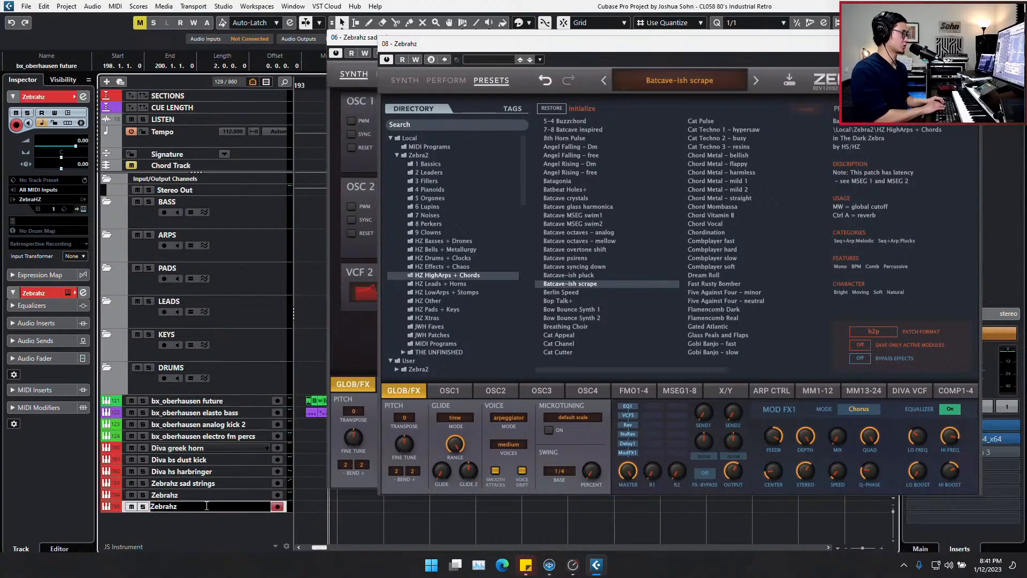
type("bat")
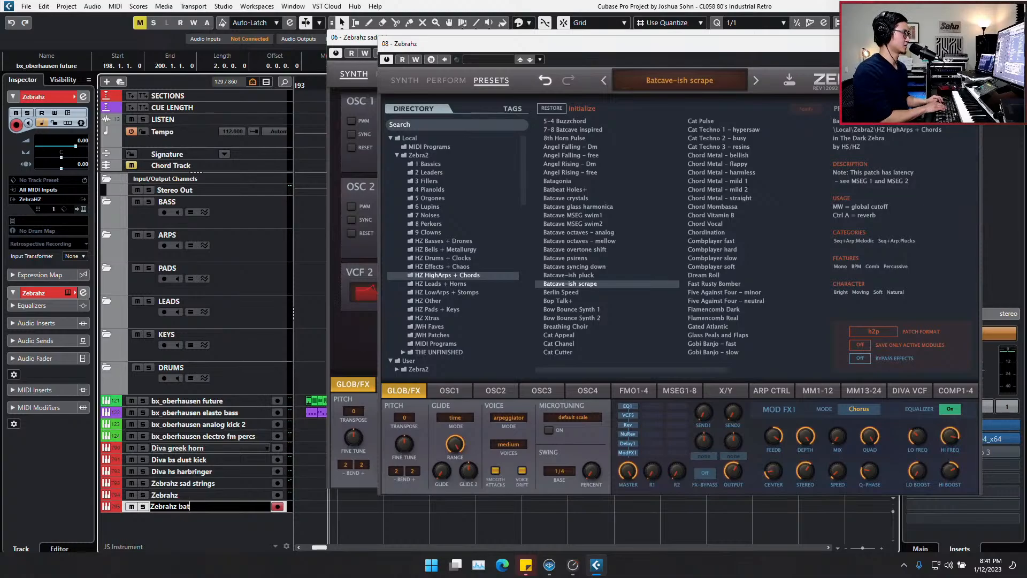
type("cave-ish sc")
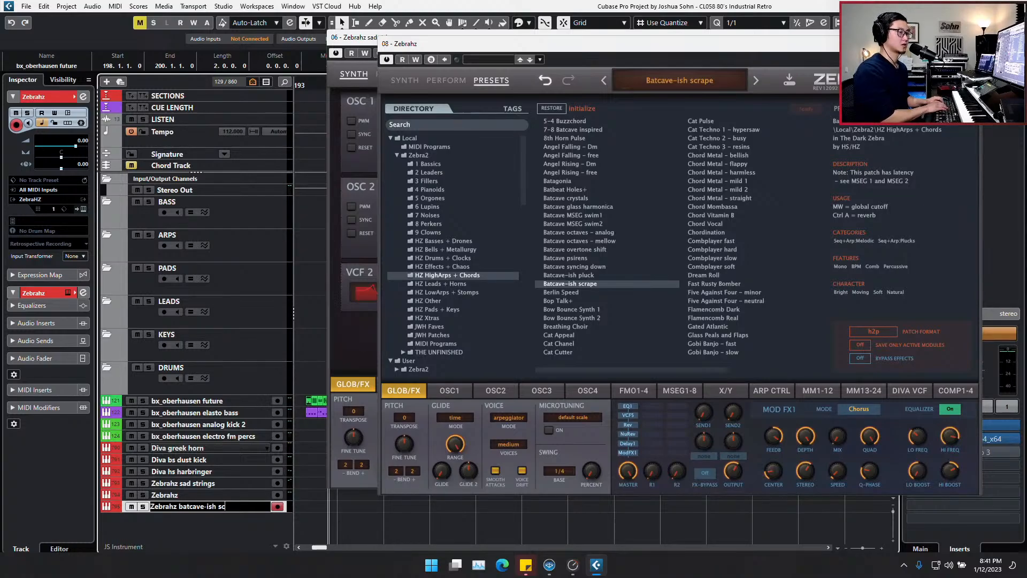
type("arpe")
key("Return")
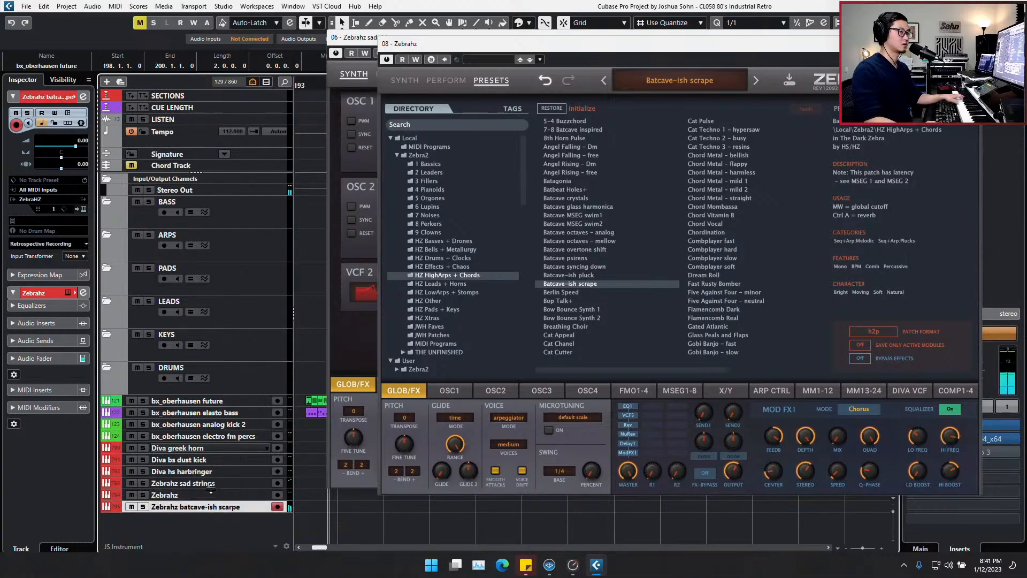
Correct the misspelled last word of the copied track's name so it reads Zebrahz batcave-ish scrape
left_click(203, 483)
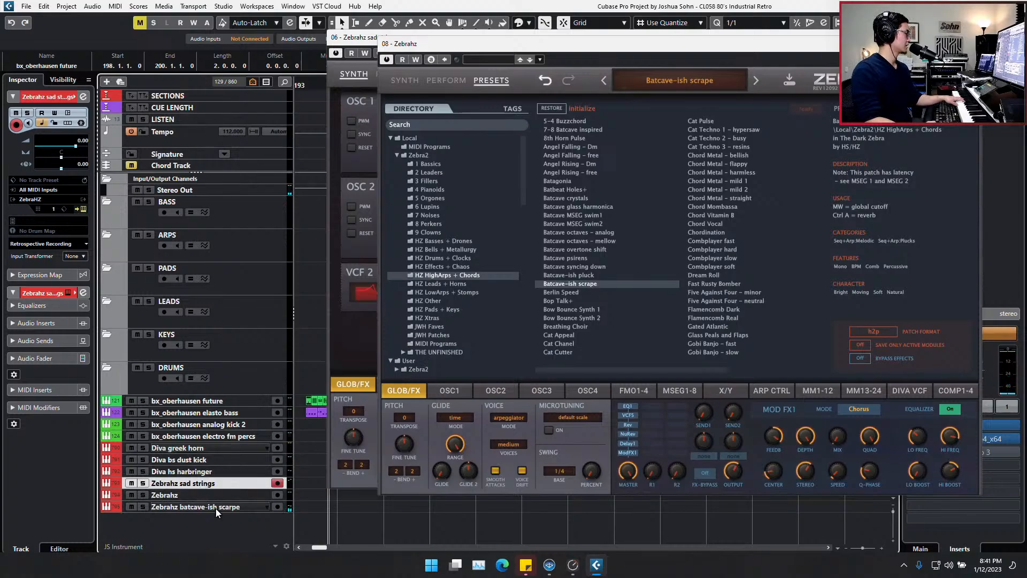
left_click(216, 513)
double_click(216, 507)
key("End")
key("Left")
key("Left")
key("BackSpace")
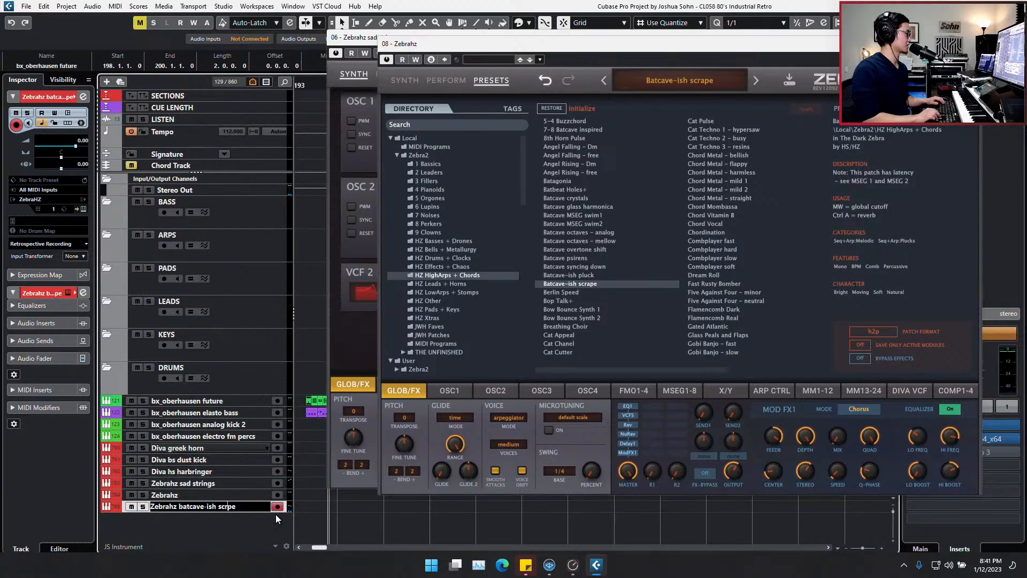
type("a")
key("Return")
Audition the Dream Roll and Fast Rusty Bomber presets on the Zebrahz track
left_click(253, 497)
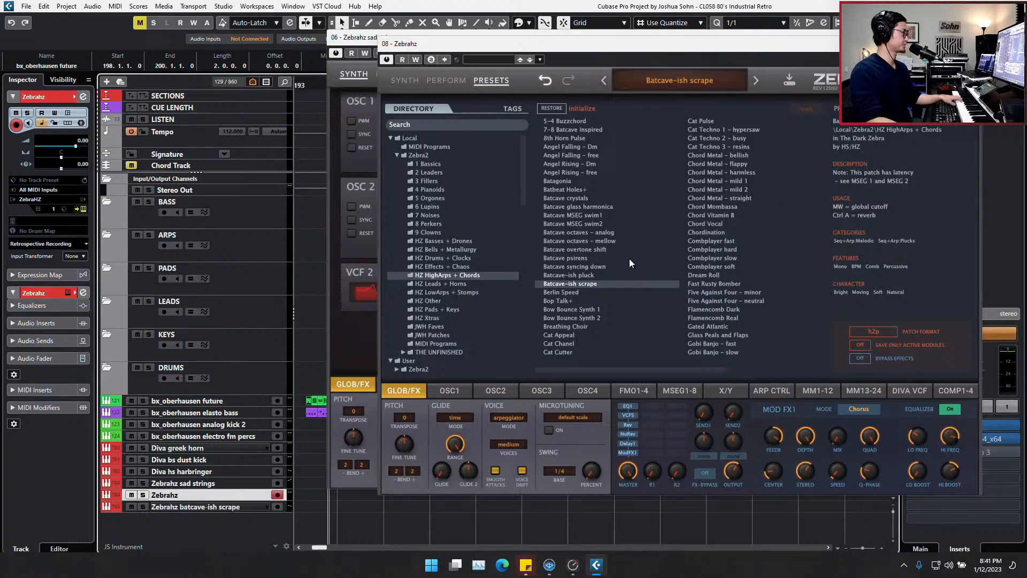
left_click(711, 275)
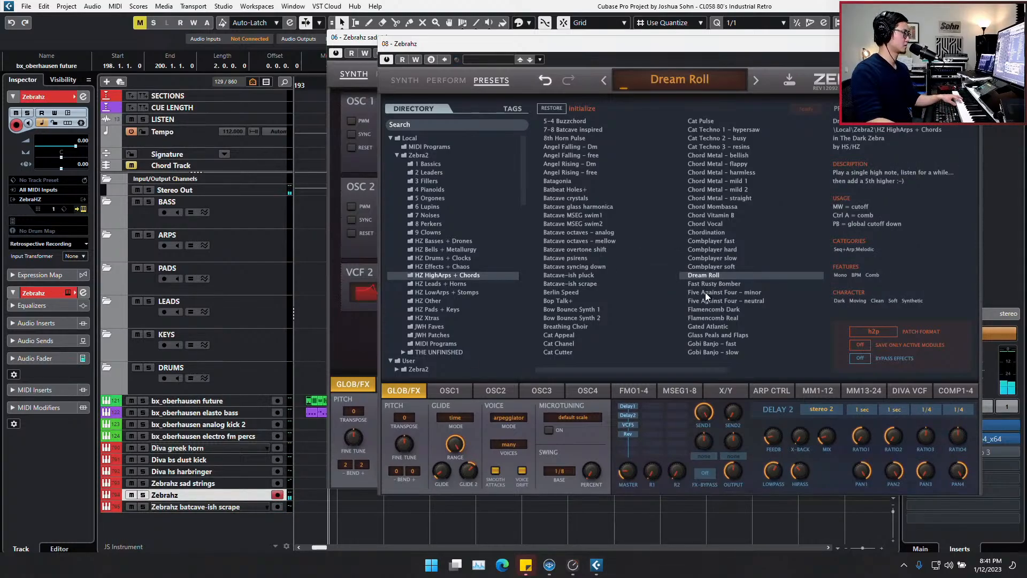
left_click(703, 283)
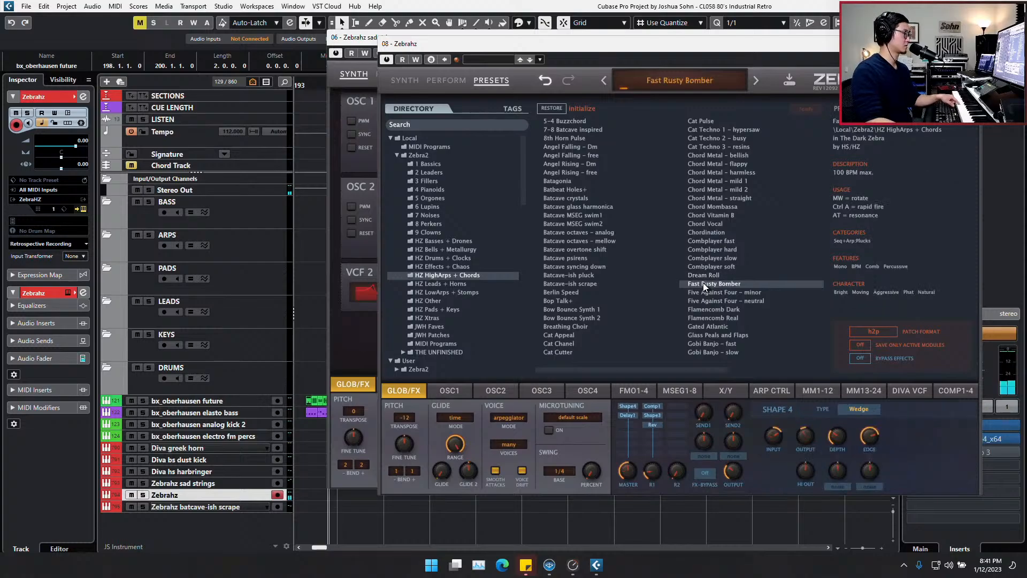
left_click(703, 275)
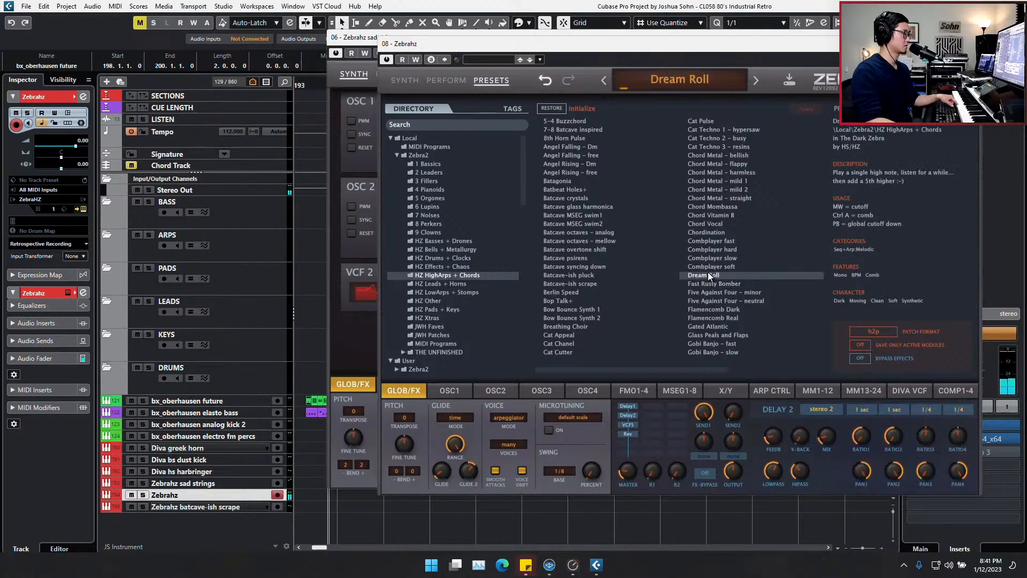
Load the Chord Vocal preset on the Zebrahz track and duplicate the track
left_click(721, 224)
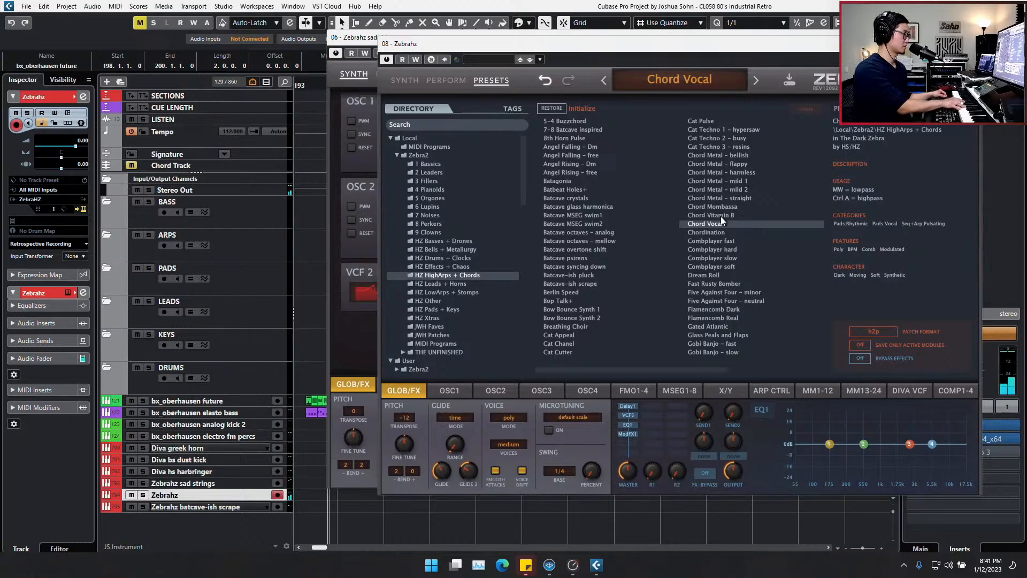
key("ctrl+d")
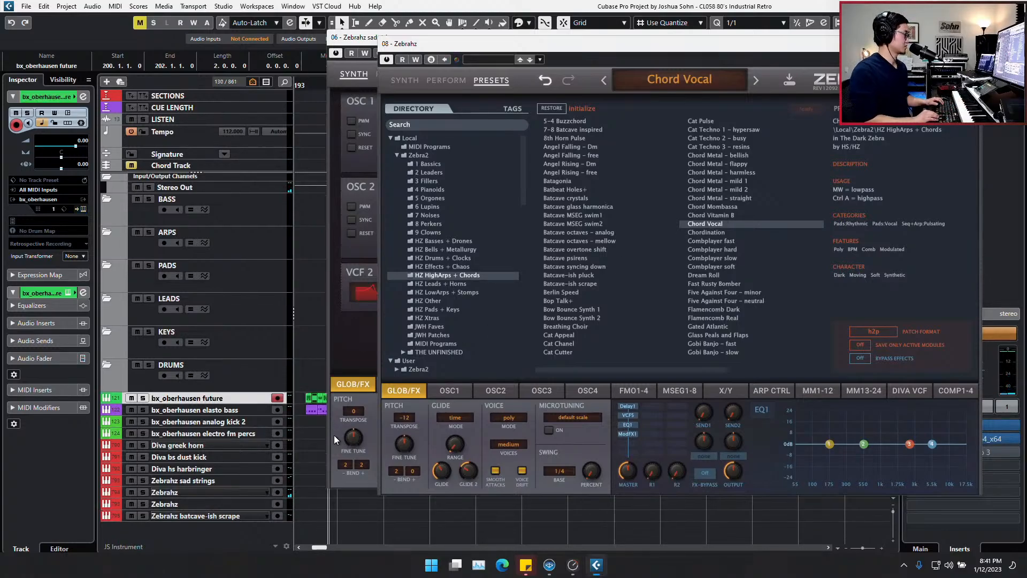
Rename the duplicated Zebrahz track above Zebrahz batcave-ish scrape as Zebrahz chord vocal
key("Down")
key("Down")
key("Down")
key("Down")
key("Down")
key("Down")
key("Down")
key("Down")
key("Down")
key("Down")
key("Up")
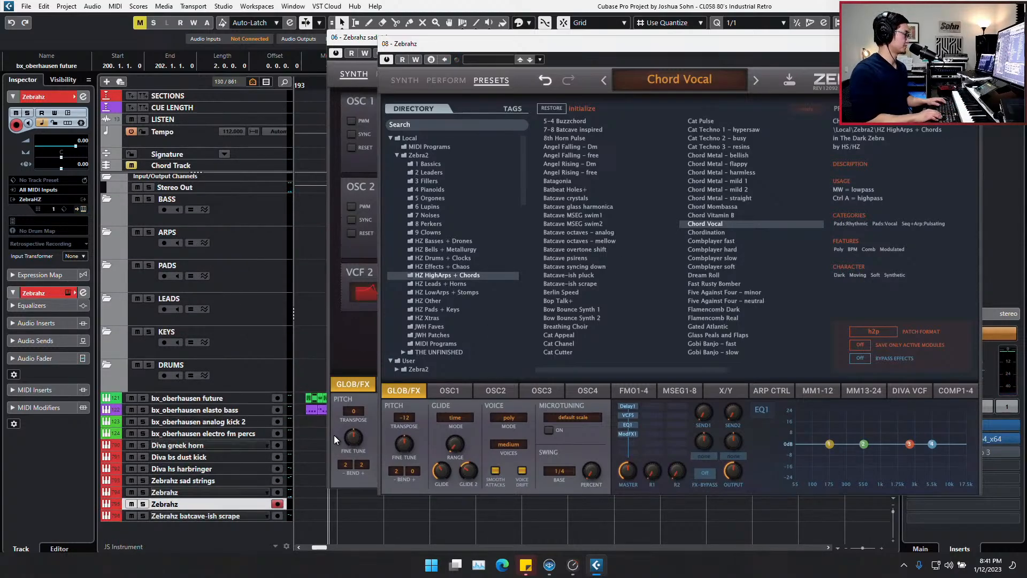
key("F2")
type("chord vocal")
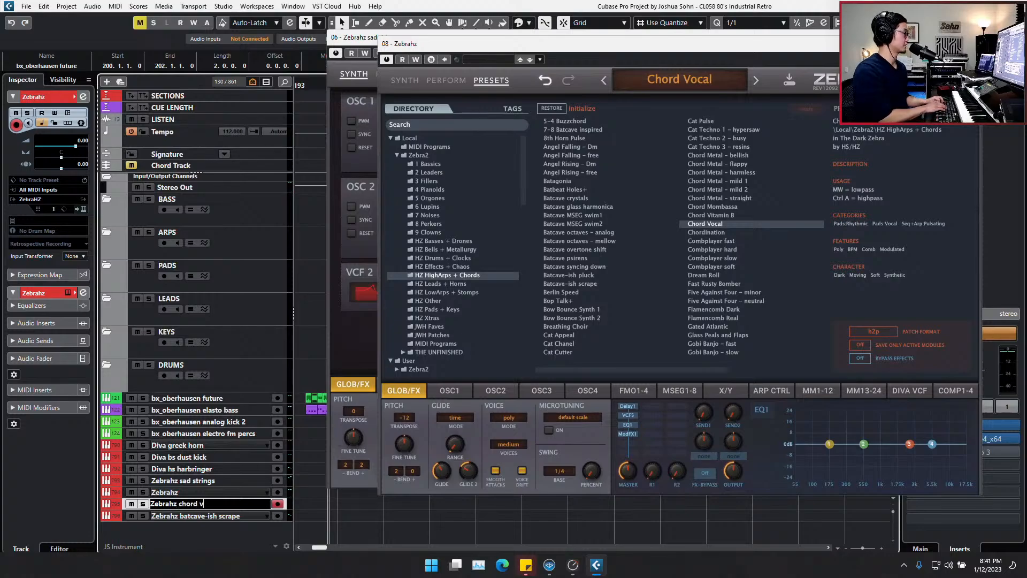
key("Return")
On the original Zebrahz track, audition Chord Vitamin B, load the Chord Mombassa preset and duplicate the track
left_click(233, 492)
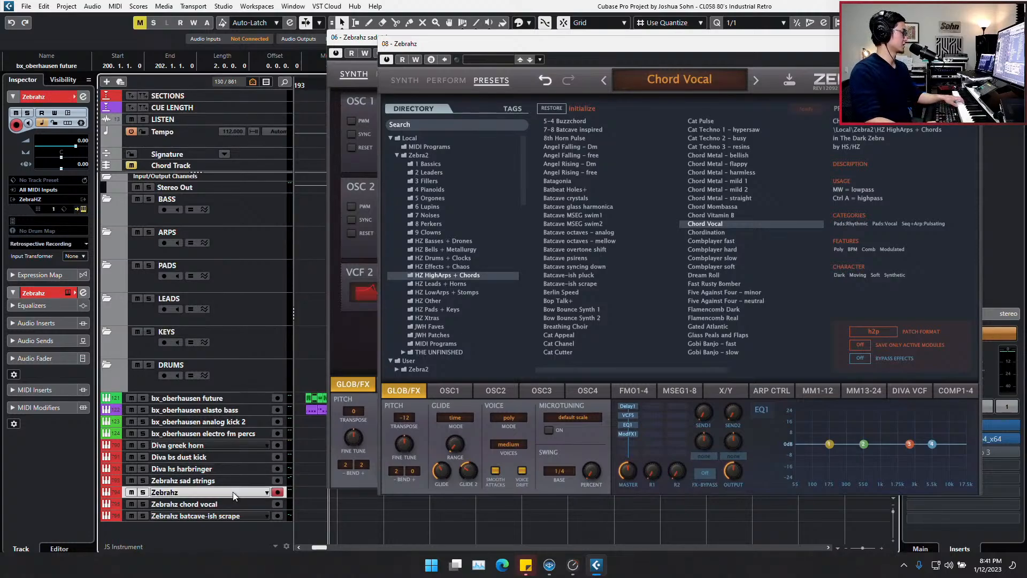
left_click(734, 215)
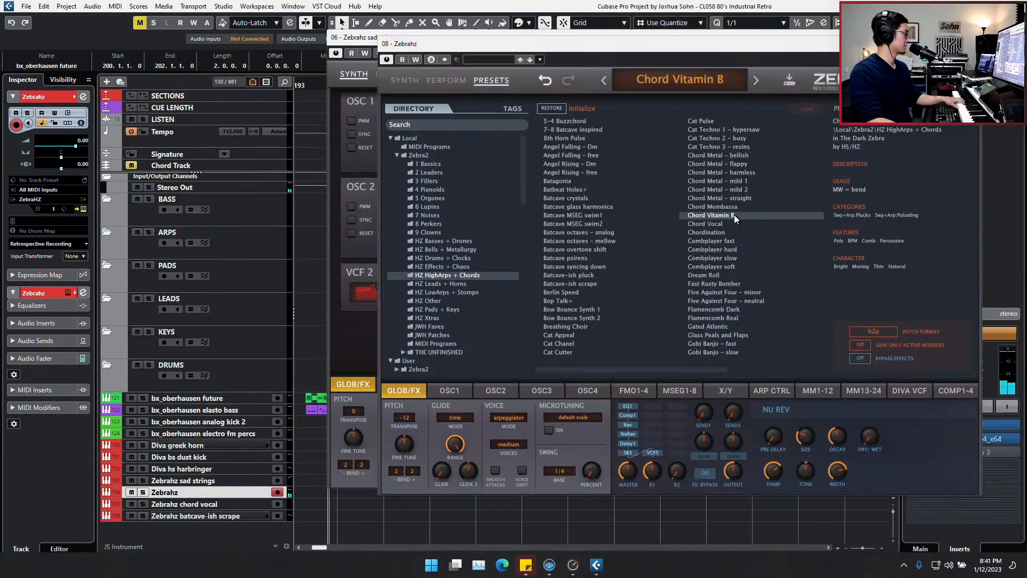
left_click(732, 206)
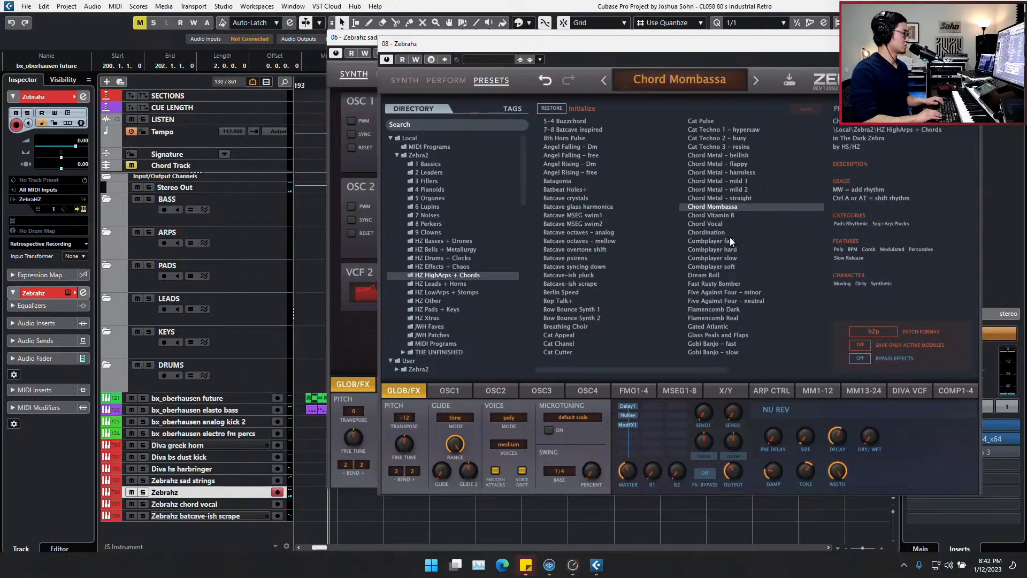
key("shift+ctrl+d")
Rename the new Zebrahz copy as Zebrahz chord mombassa
double_click(214, 491)
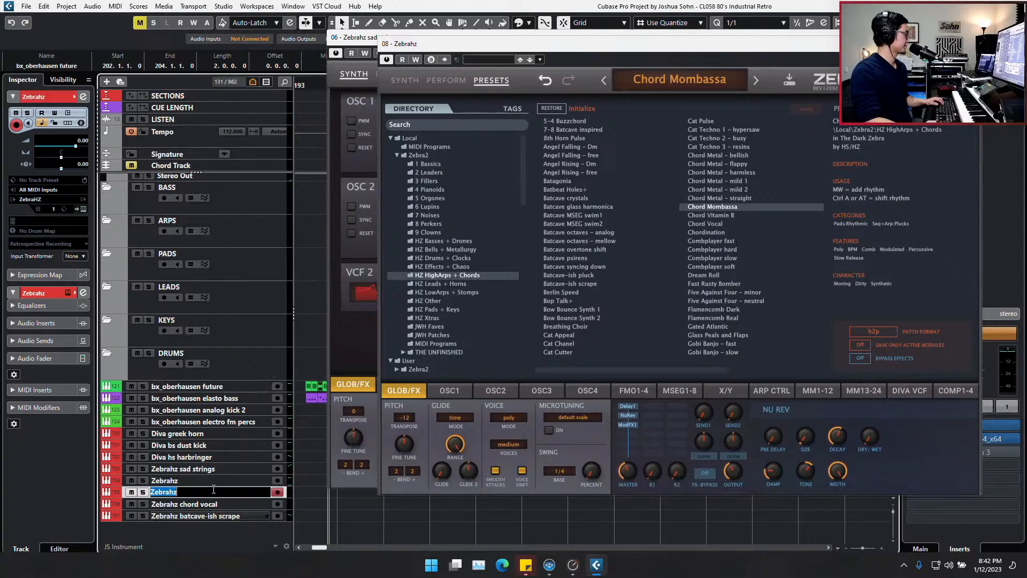
key("End")
type("chord mombass")
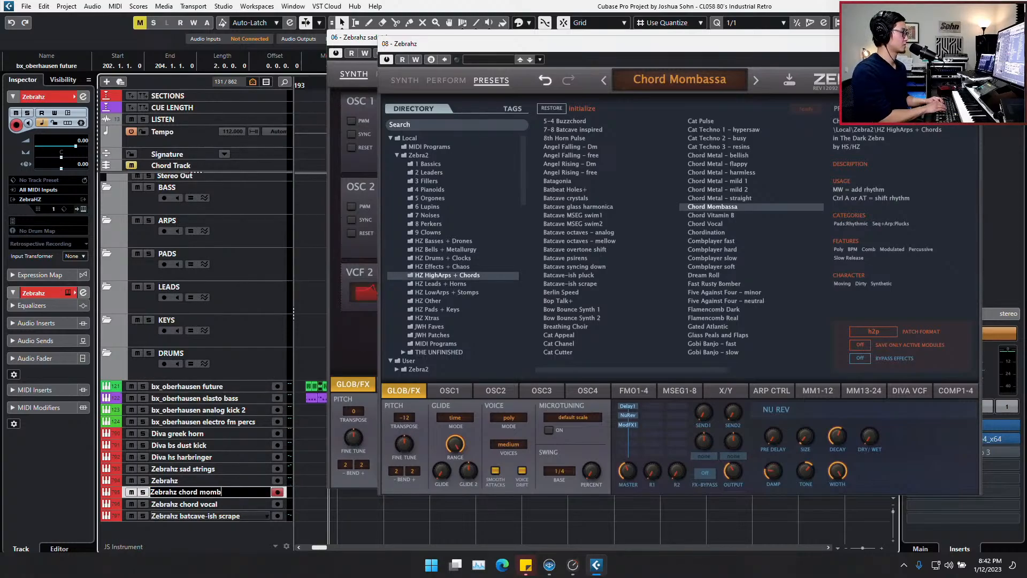
key("Return")
double_click(239, 492)
key("End")
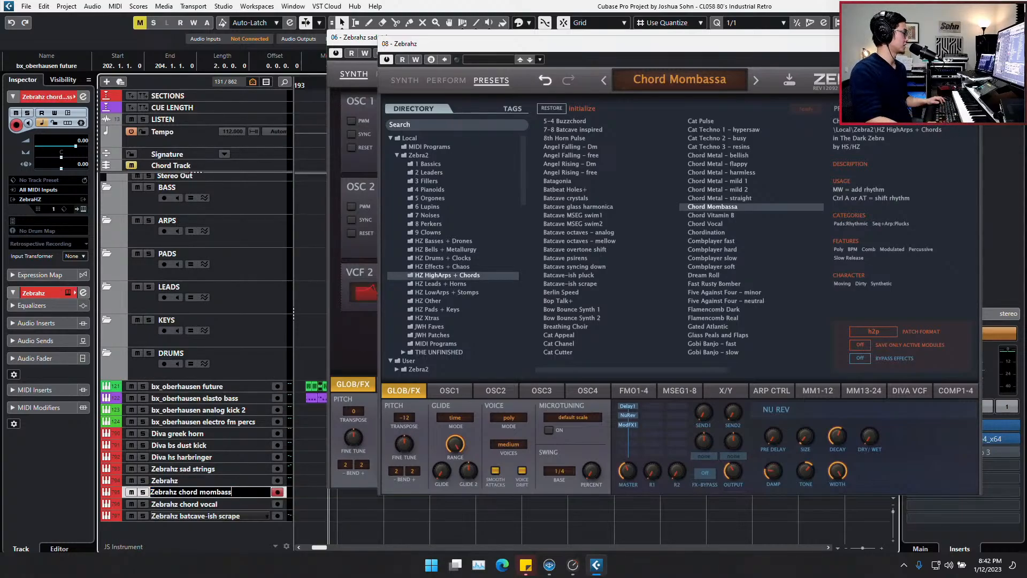
type("a")
left_click(264, 481)
Audition the HiSeq Viral 1, 2 and 3 presets from HZ HighArps + Chords on the original Zebrahz track
left_click(229, 484)
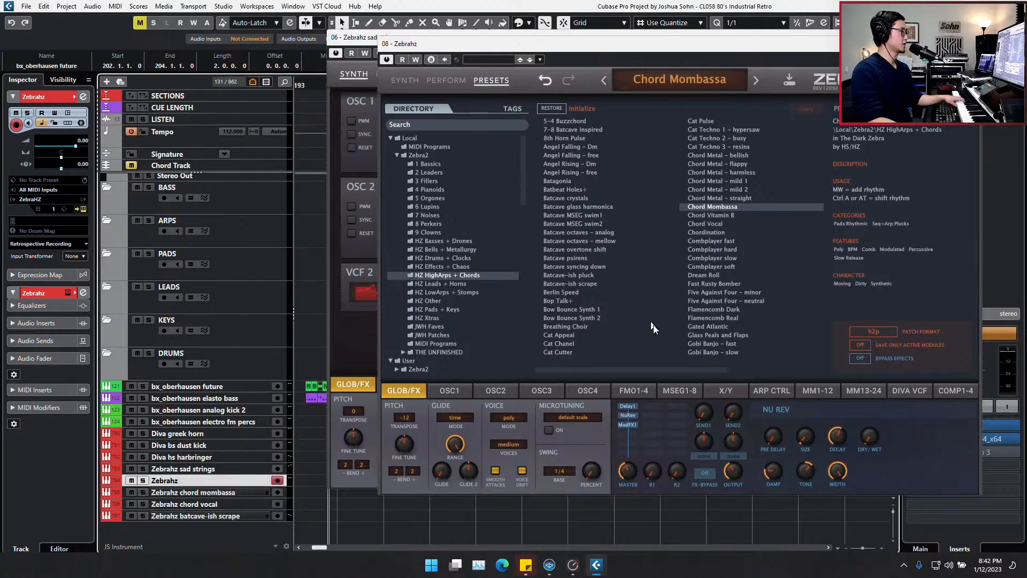
left_click(695, 376)
left_click_drag(734, 367, 815, 366)
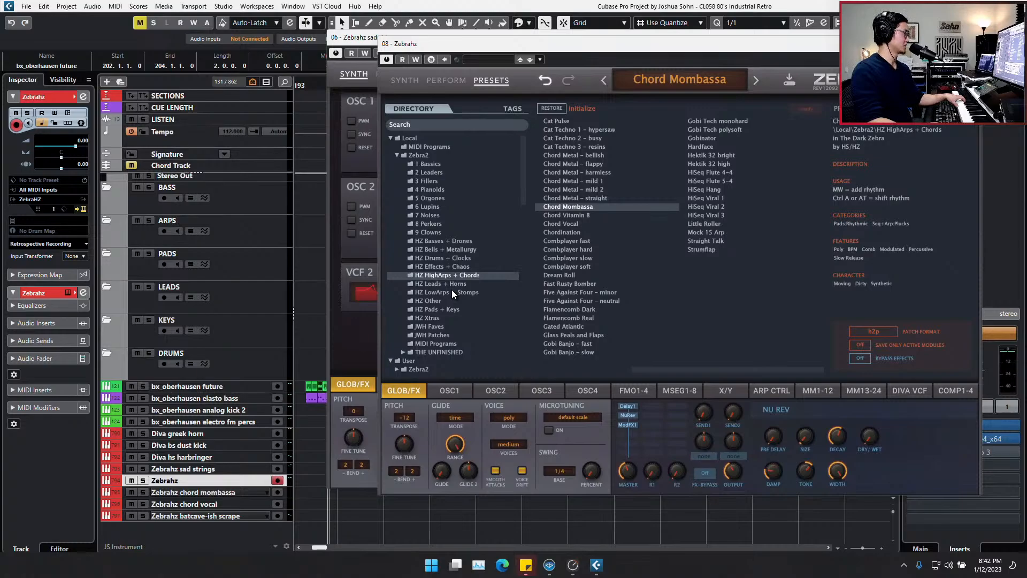
left_click(714, 197)
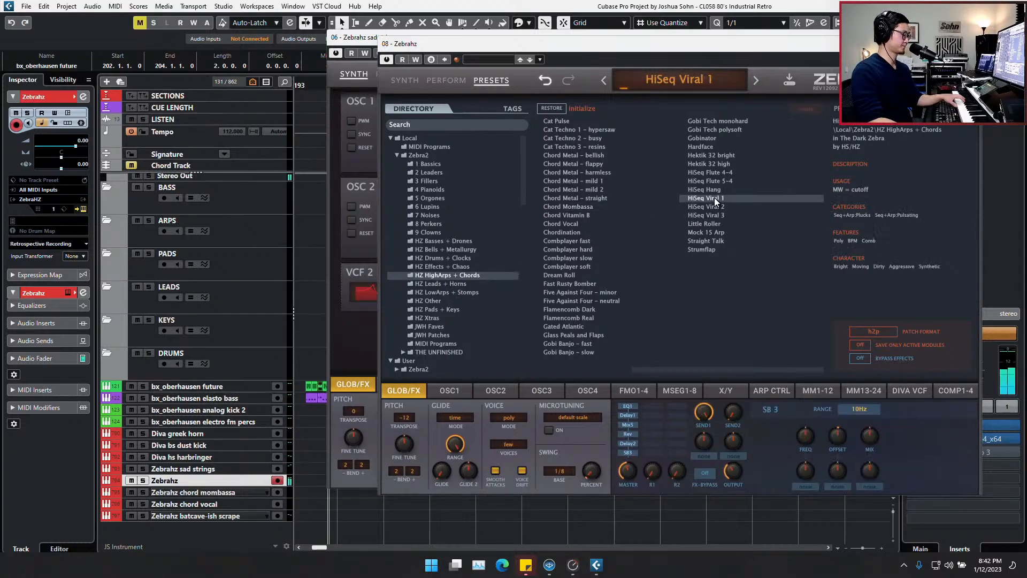
left_click(715, 206)
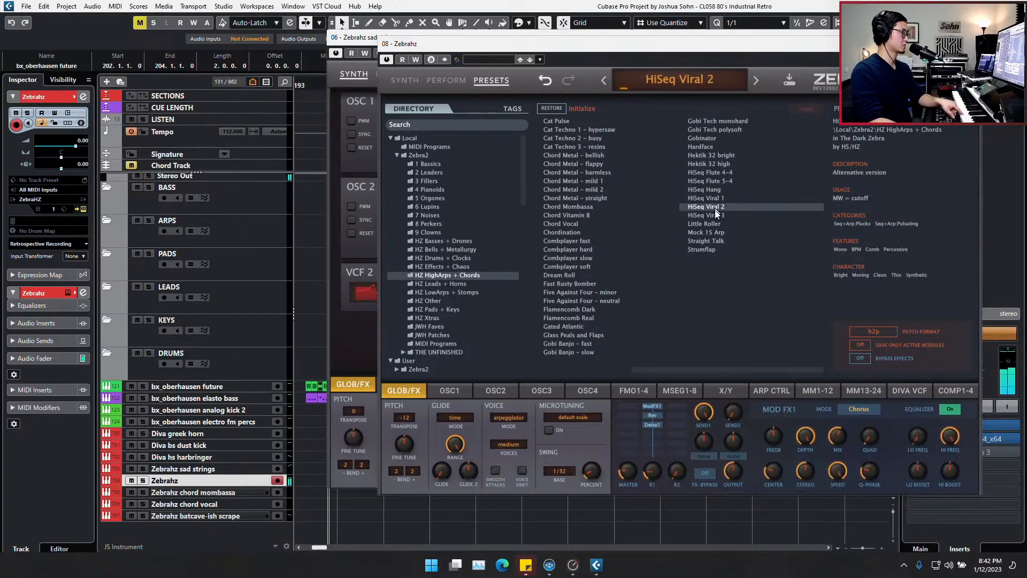
left_click(715, 214)
left_click(719, 198)
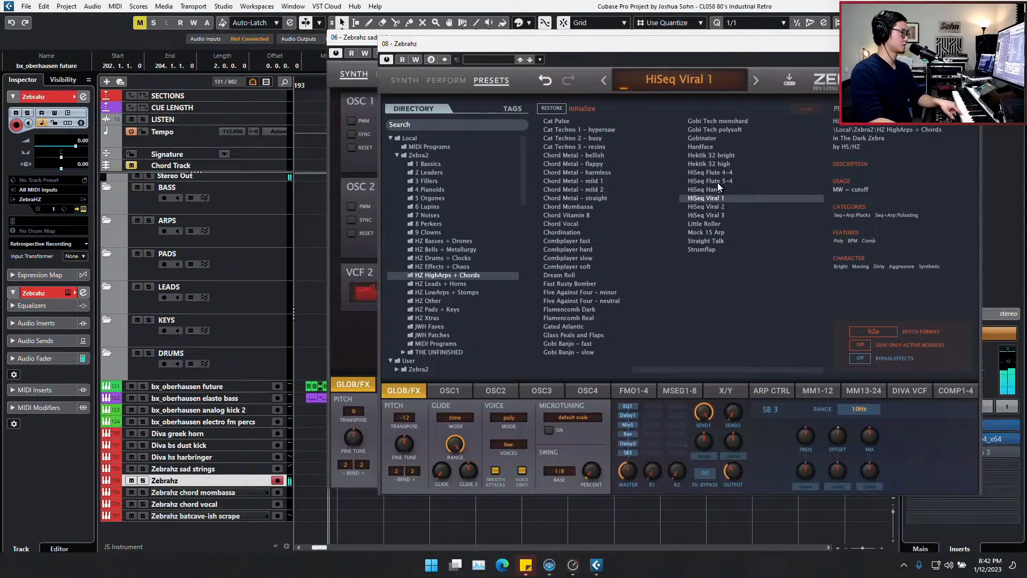
Audition the Hektik 32 bright, Hektik 32 high, Gobinator, Gobi Tech polysoft, Straight Talk and Strumflap presets
left_click(723, 158)
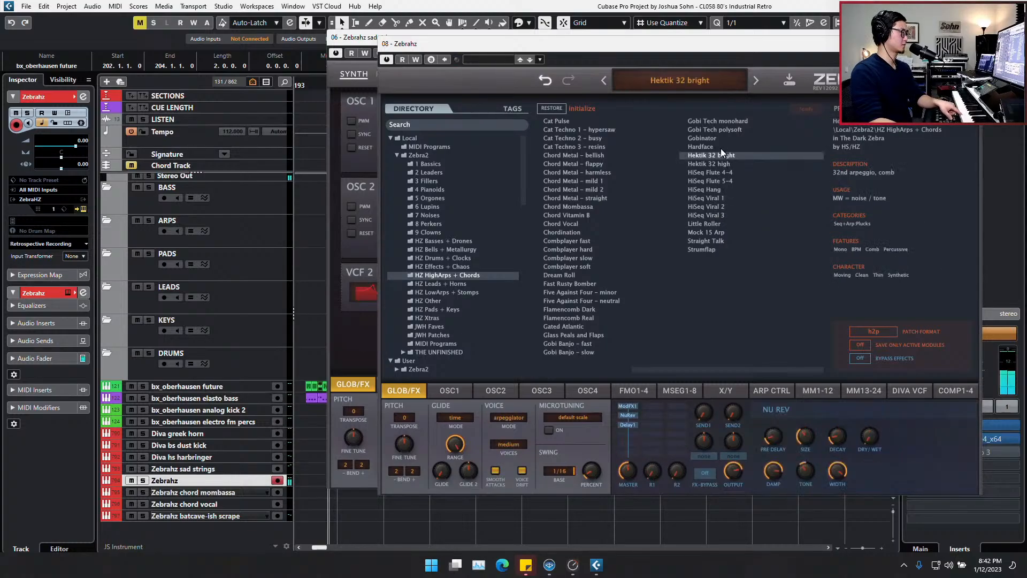
left_click(720, 163)
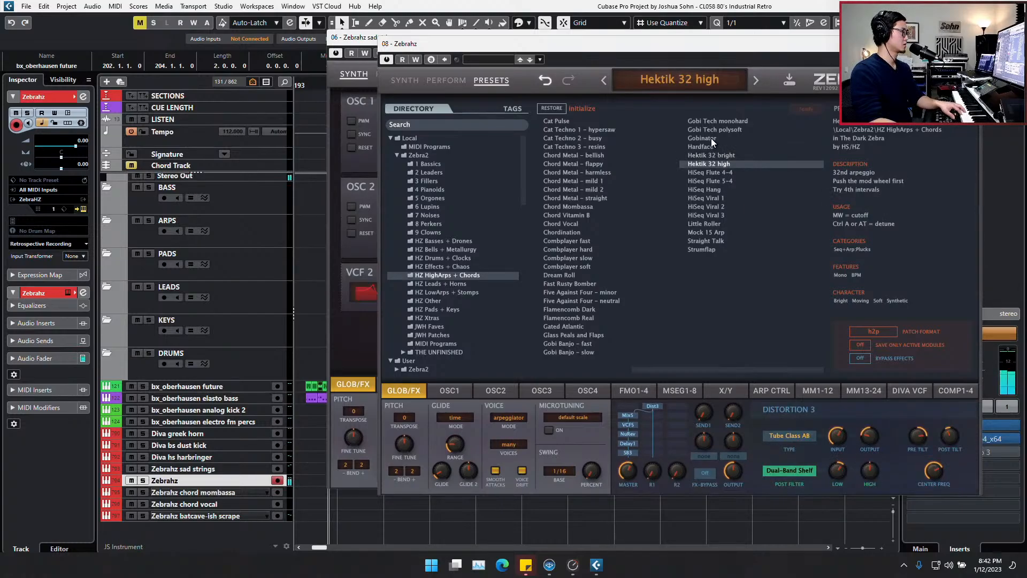
left_click(711, 138)
left_click(707, 130)
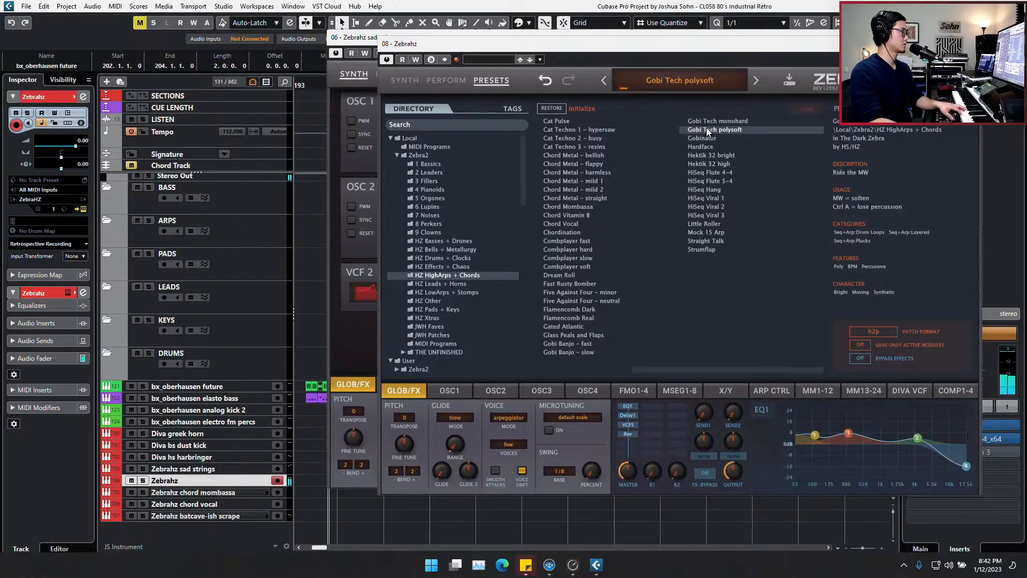
left_click(704, 241)
left_click(704, 249)
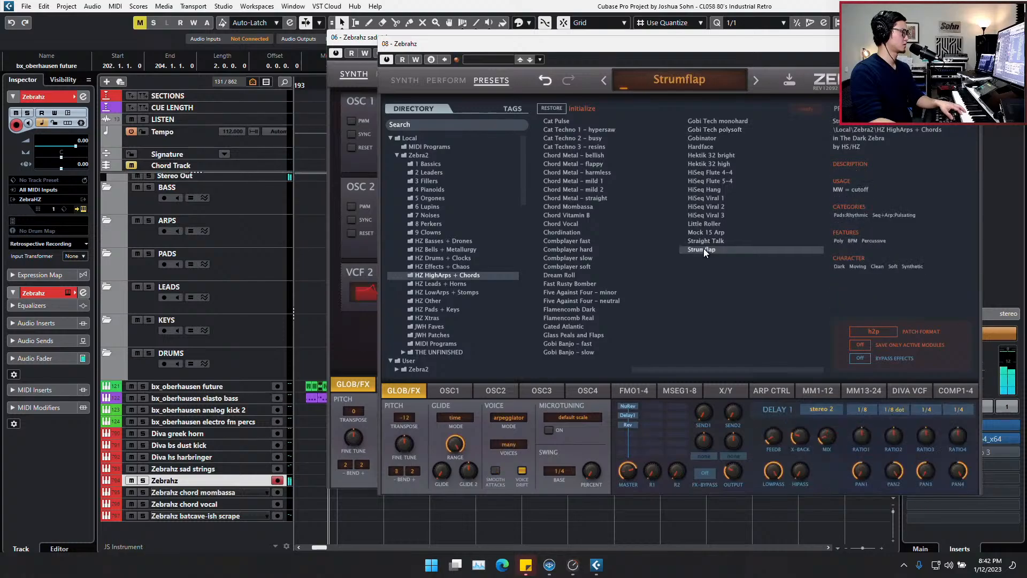
Audition Glass Peals and Flaps, Gobi Banjo - fast, Flamencomb Real, Combplayer slow, Chord Metal - mild 1 and Chord Metal - bellish
left_click(561, 335)
left_click(563, 345)
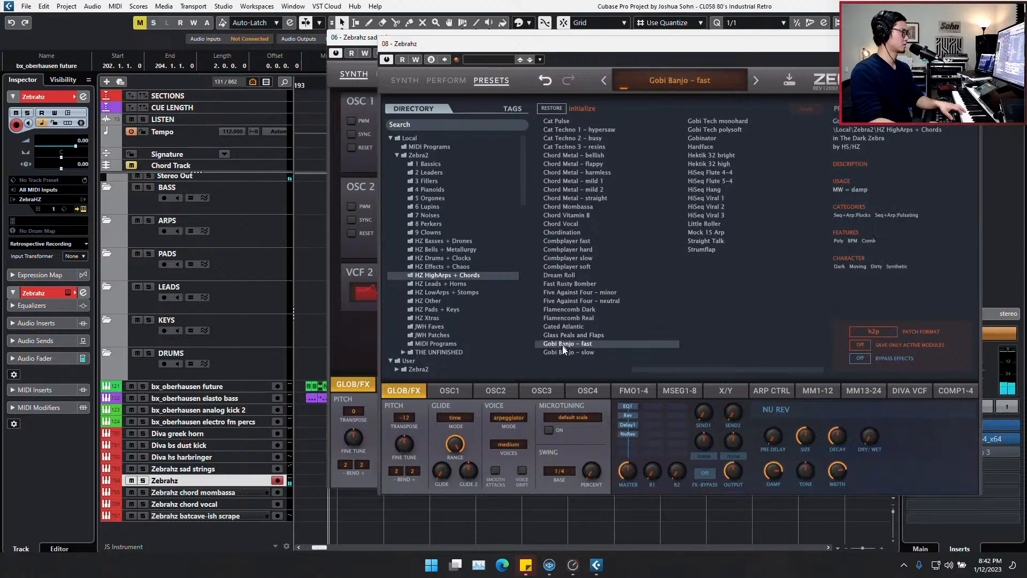
left_click(565, 319)
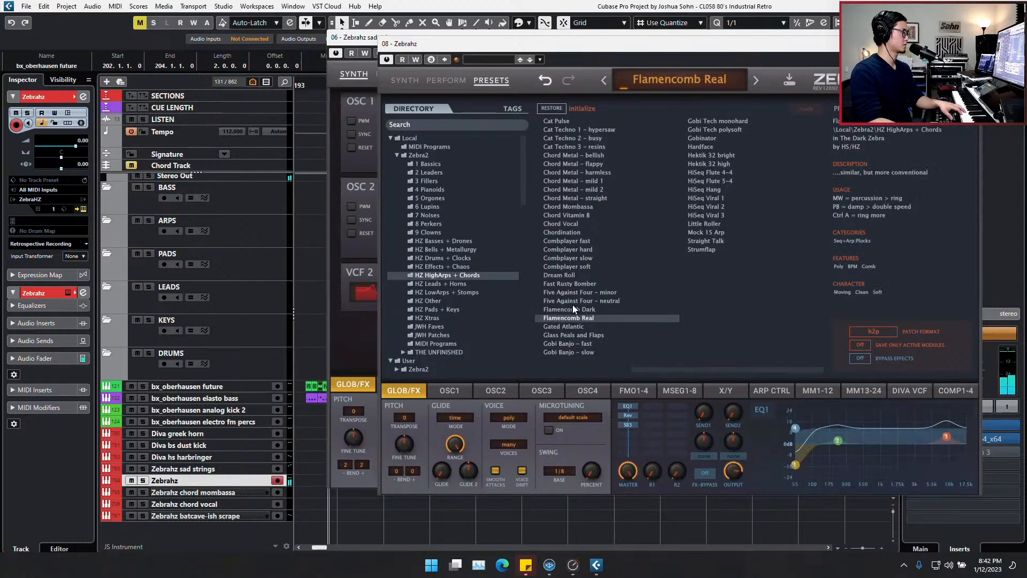
left_click(568, 258)
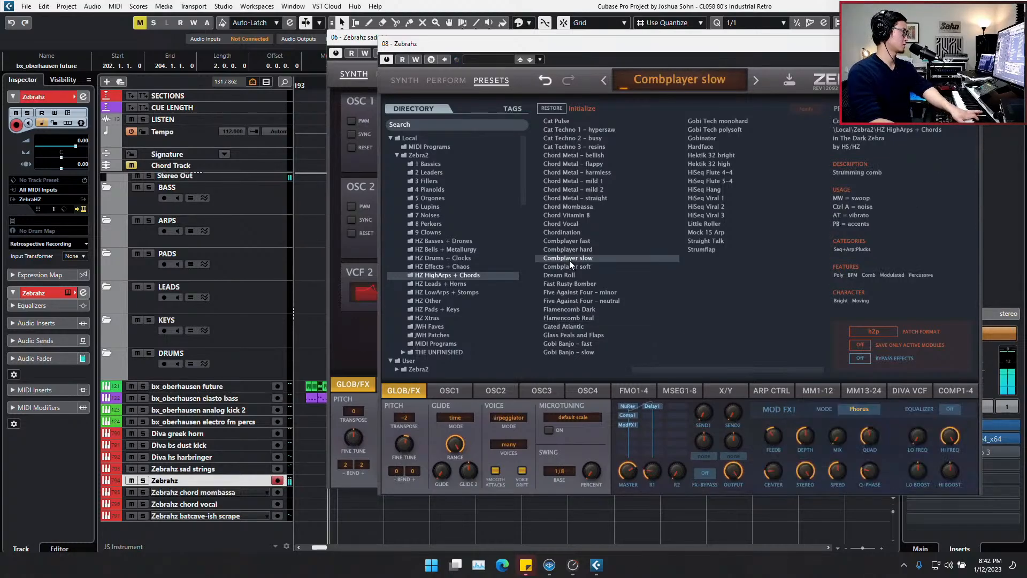
left_click(584, 182)
left_click(599, 156)
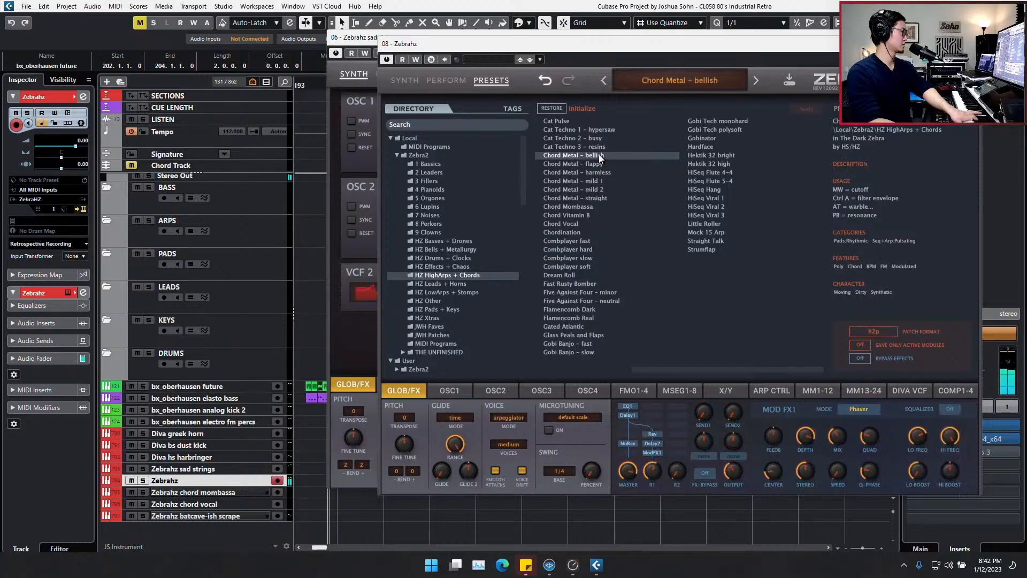
Load the Hektik 32 high preset on the Zebrahz track and rename the track as Zebrahz hektick 32 high
left_click(725, 157)
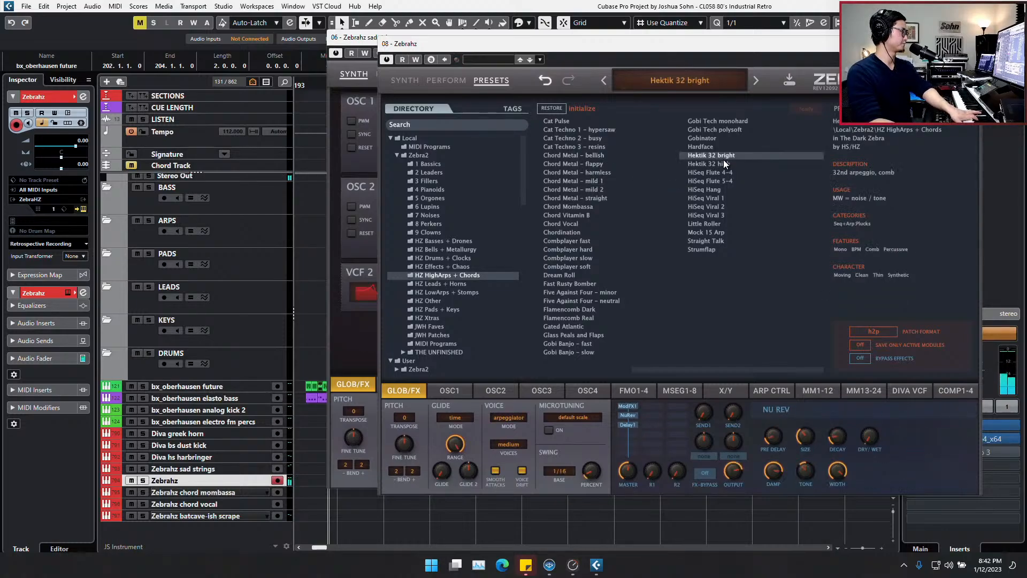
left_click(724, 165)
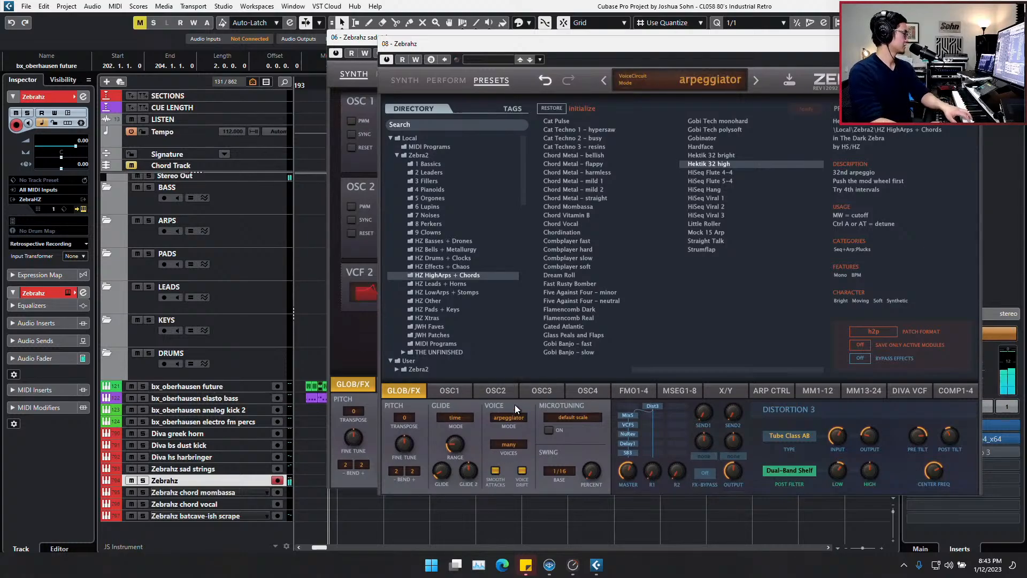
key("F2")
key("Right")
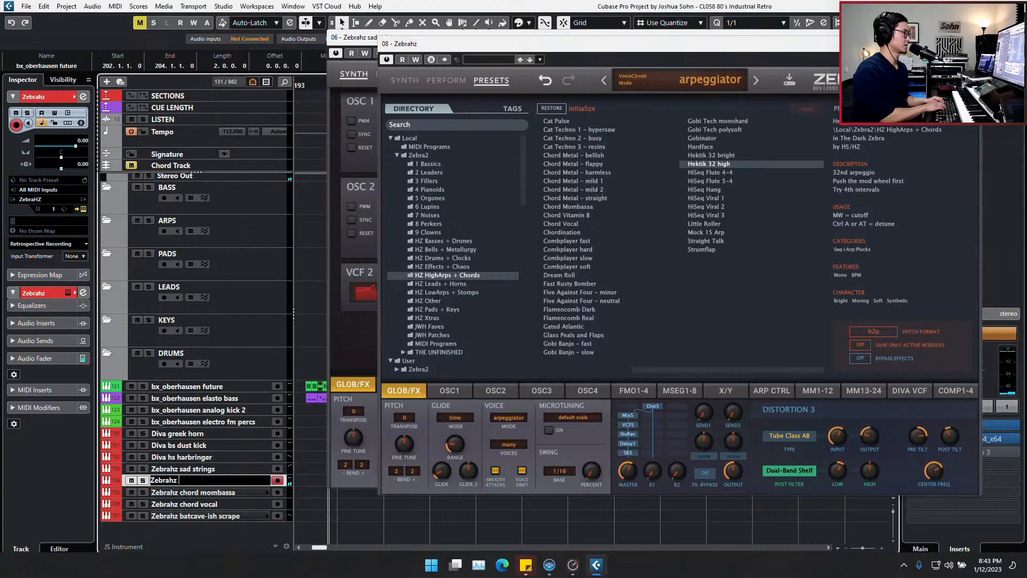
type("hektick 32 high")
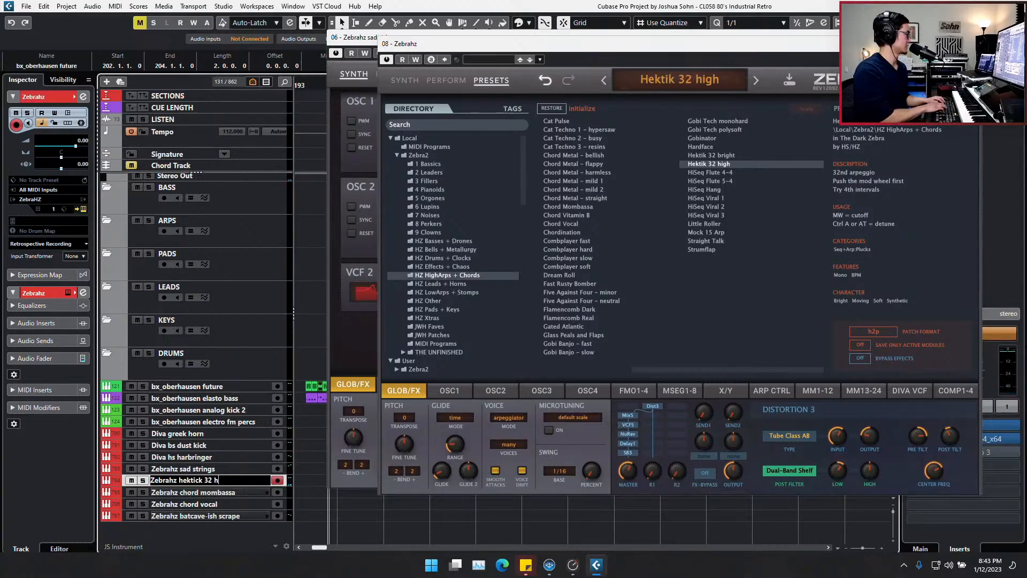
key("Return")
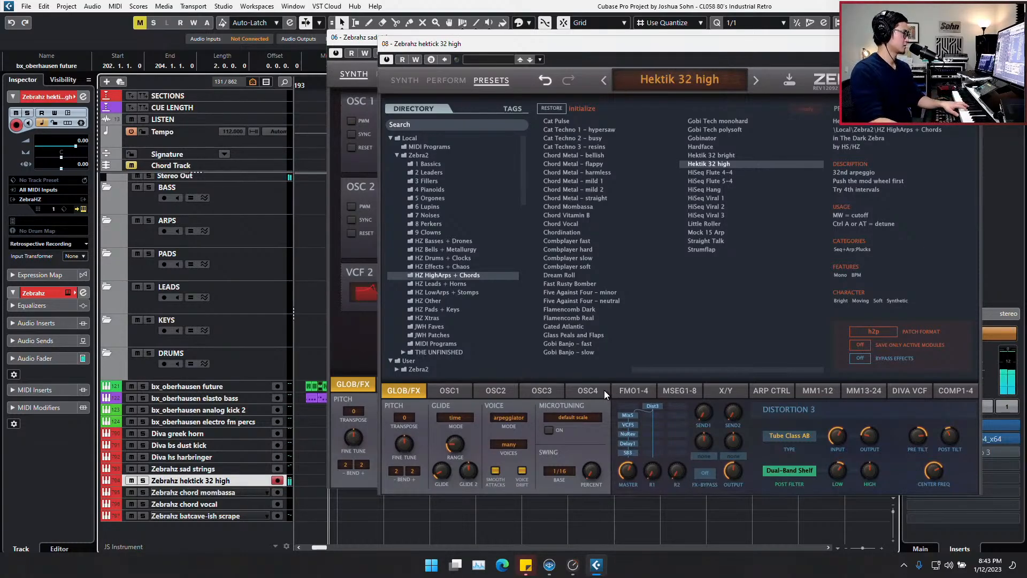
Set the arpeggiator sync of the Hektik 32 high preset to 1/16
left_click(682, 389)
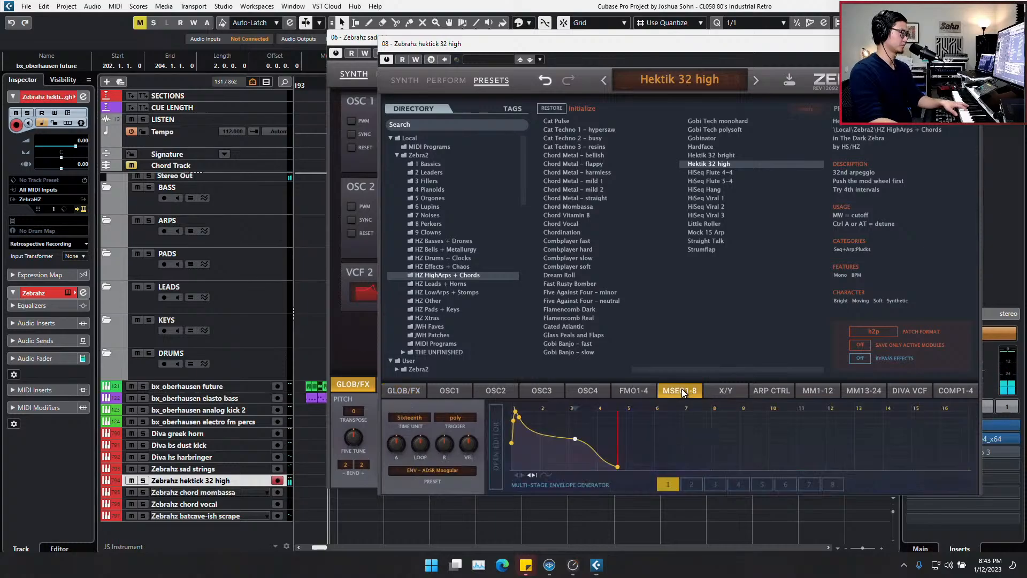
left_click(765, 394)
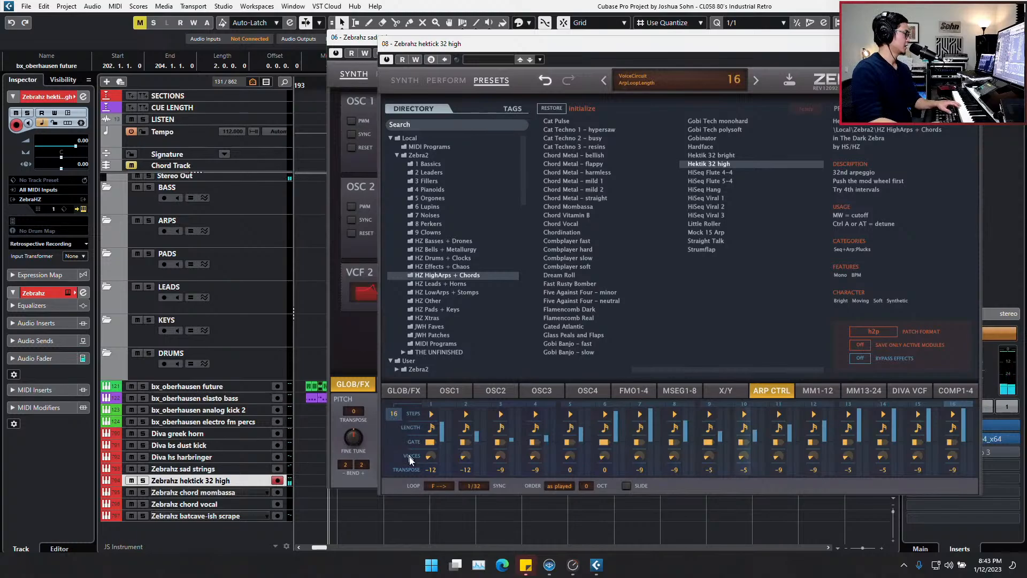
left_click(476, 487)
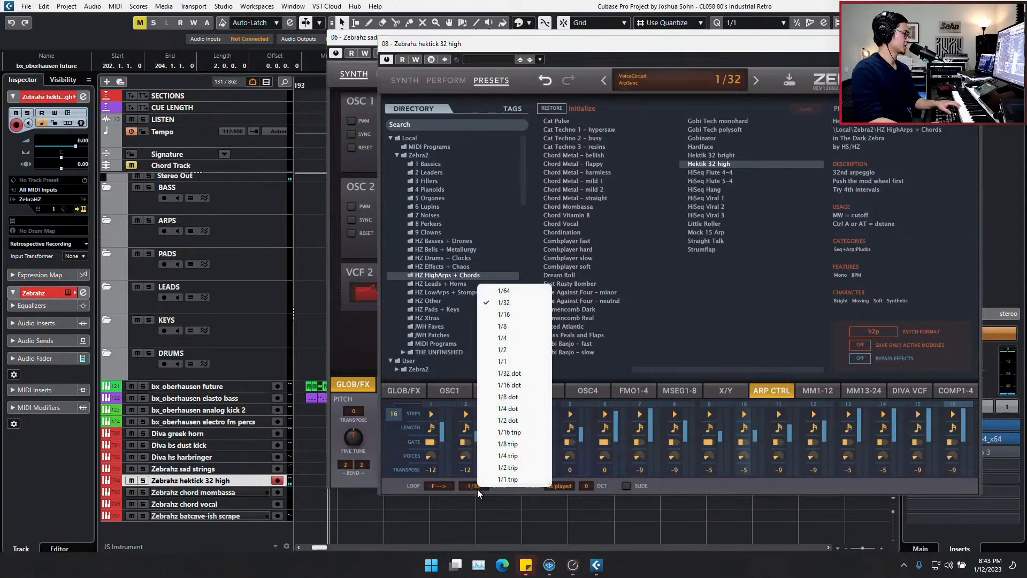
left_click(538, 315)
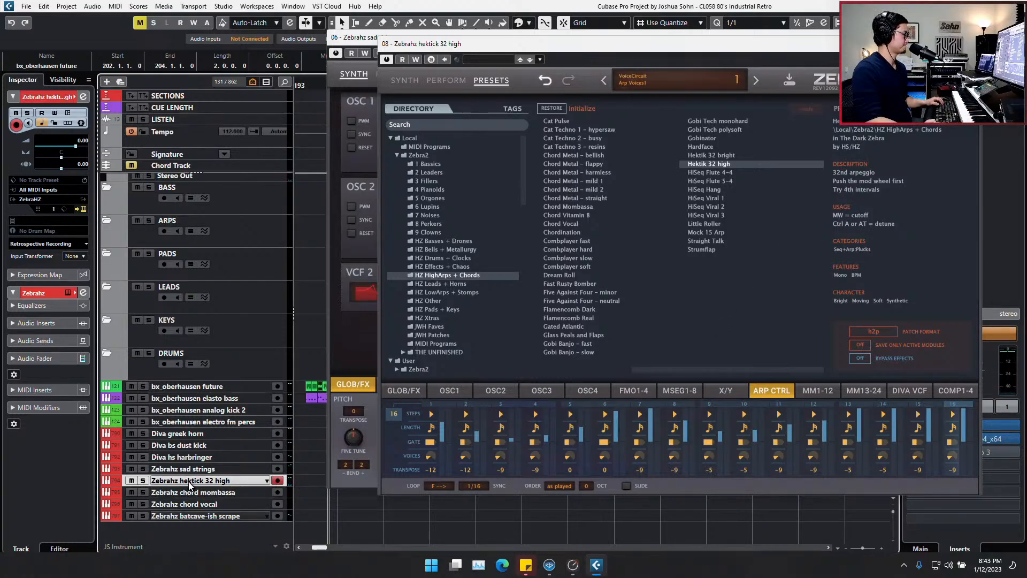
Duplicate the Zebrahz hektick 32 high track and rename the copy as Zebrahz hektick 16 high
left_click(473, 487)
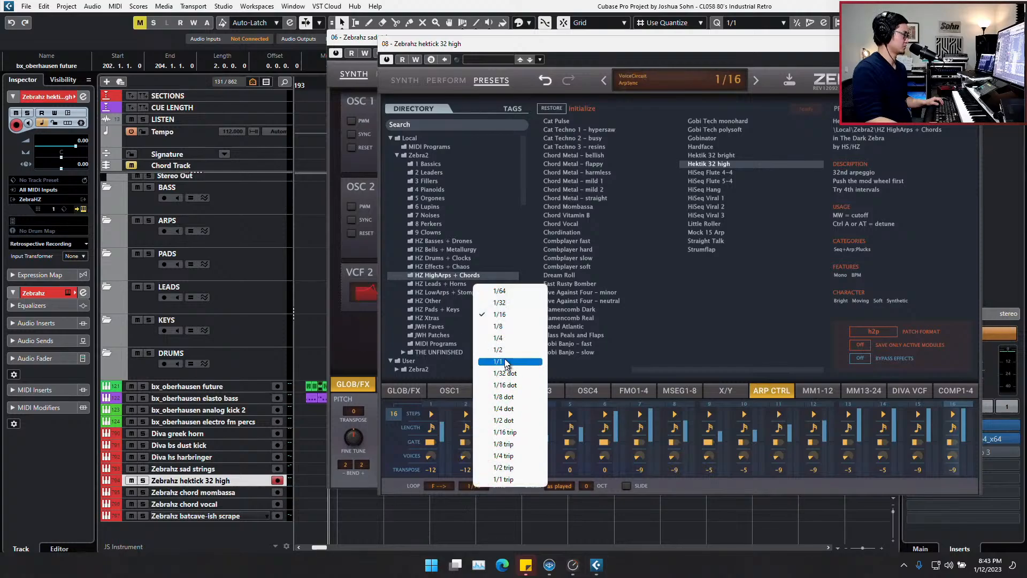
left_click(220, 489)
left_click(221, 483)
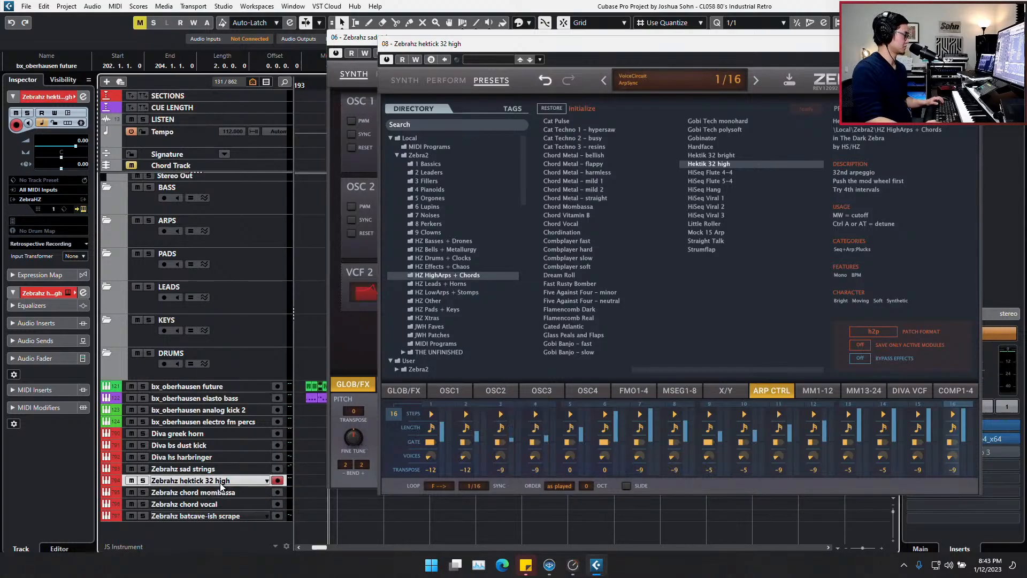
key("ctrl+d")
double_click(221, 483)
key("Left")
key("Left")
key("Left")
key("Left")
key("Left")
key("BackSpace")
key("BackSpace")
type("16")
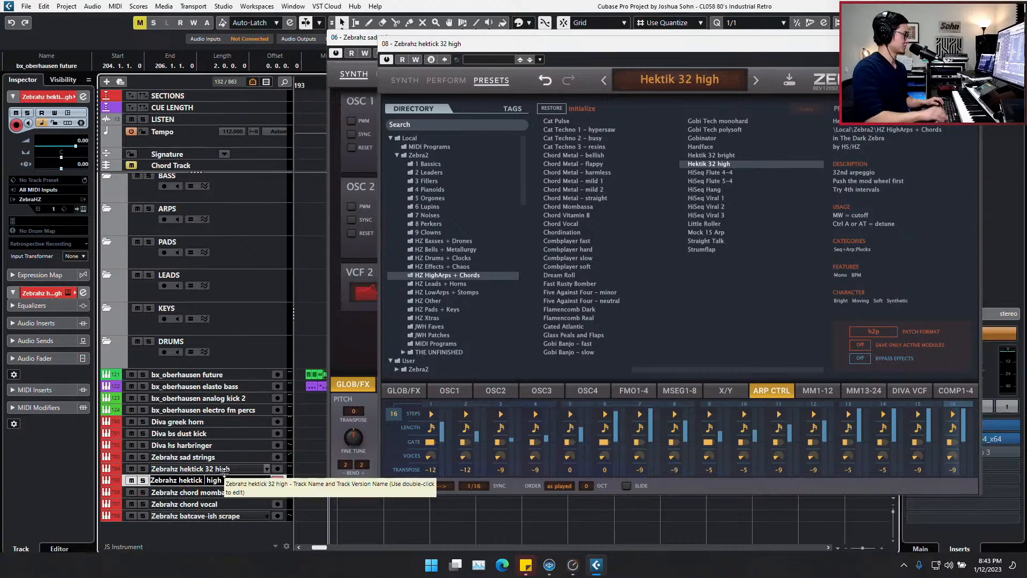
Set the arpeggiator sync of the Zebrahz hektick 32 high track to 1/32 and close the open ZebraHZ instrument windows
left_click(225, 469)
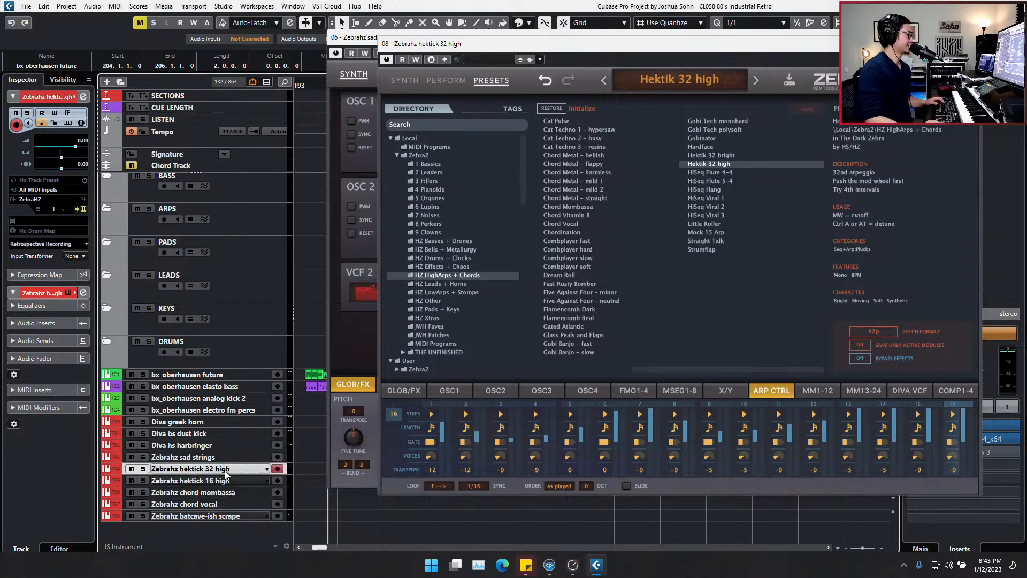
left_click(476, 486)
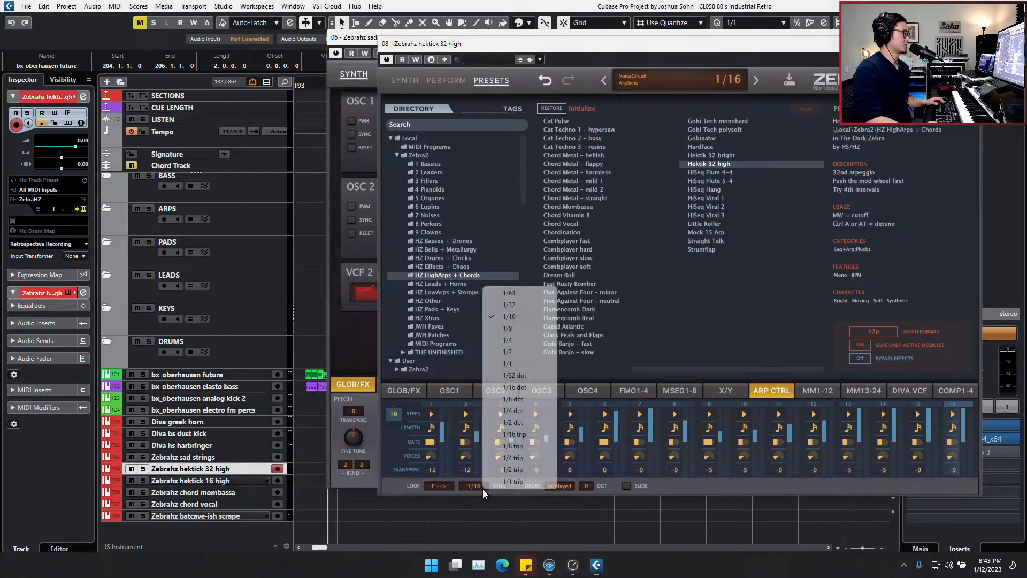
left_click(513, 306)
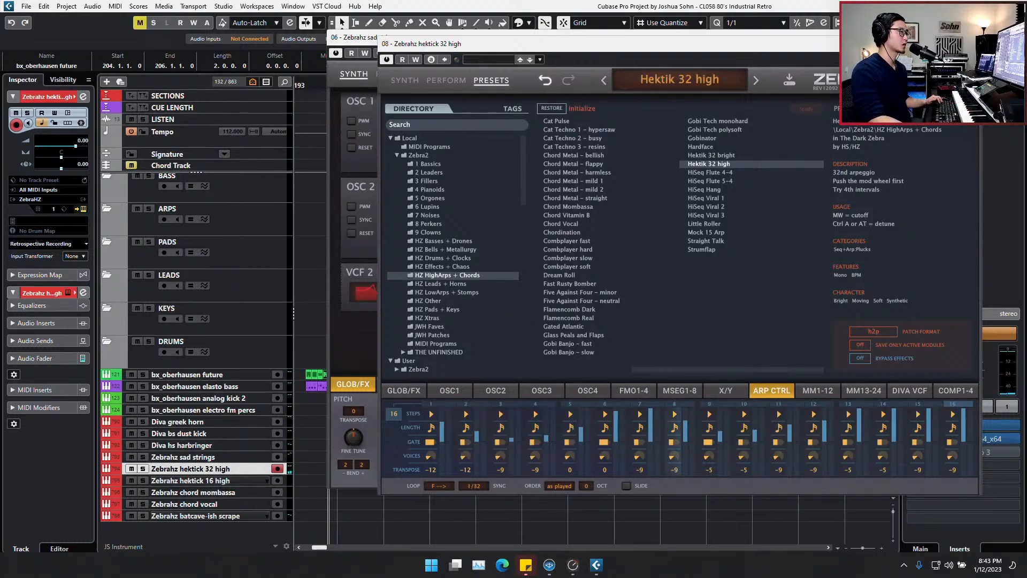
key("Escape")
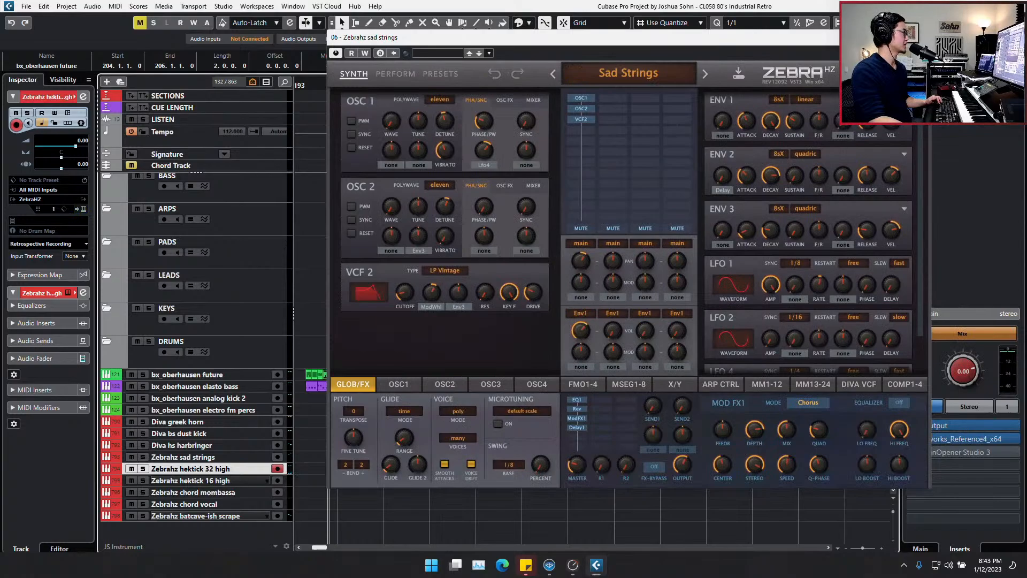
key("Escape")
Move the Zebrahz hektick 32 high and 16 high tracks into the ARPS folder and Diva greek horn into LEADS
left_click(214, 480, "shift")
left_click_drag(220, 471, 239, 220)
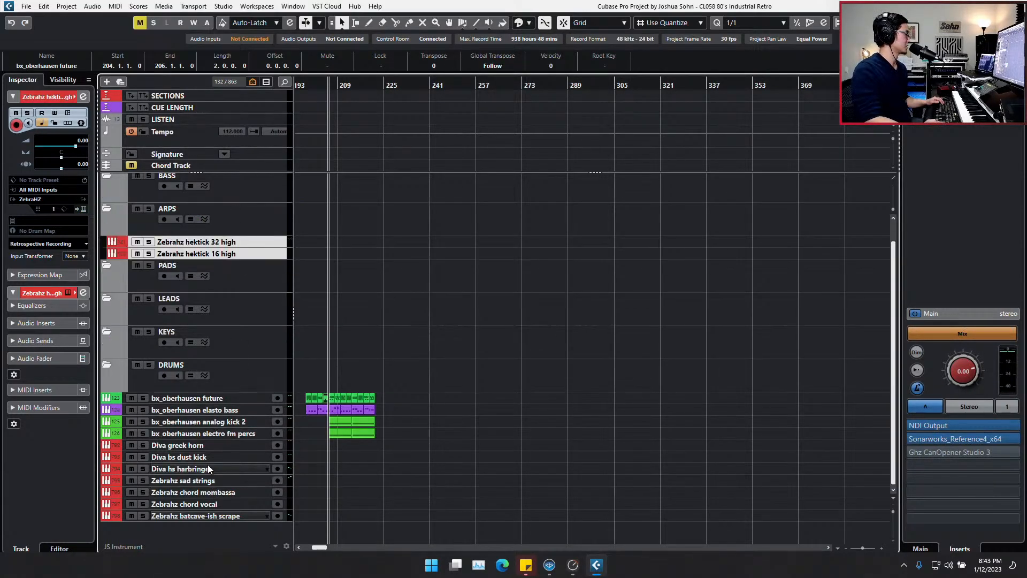
left_click_drag(219, 445, 225, 313)
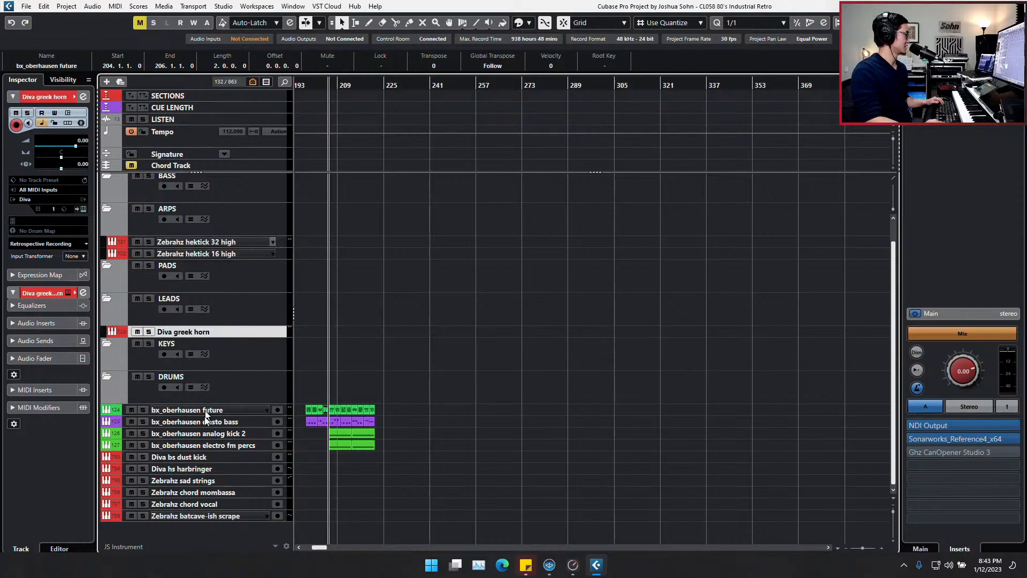
Move Diva bs dust kick, analog kick 2 and electro fm percs into DRUMS, and bx_oberhausen future and elasto bass into BASS
left_click(208, 446)
left_click(210, 457)
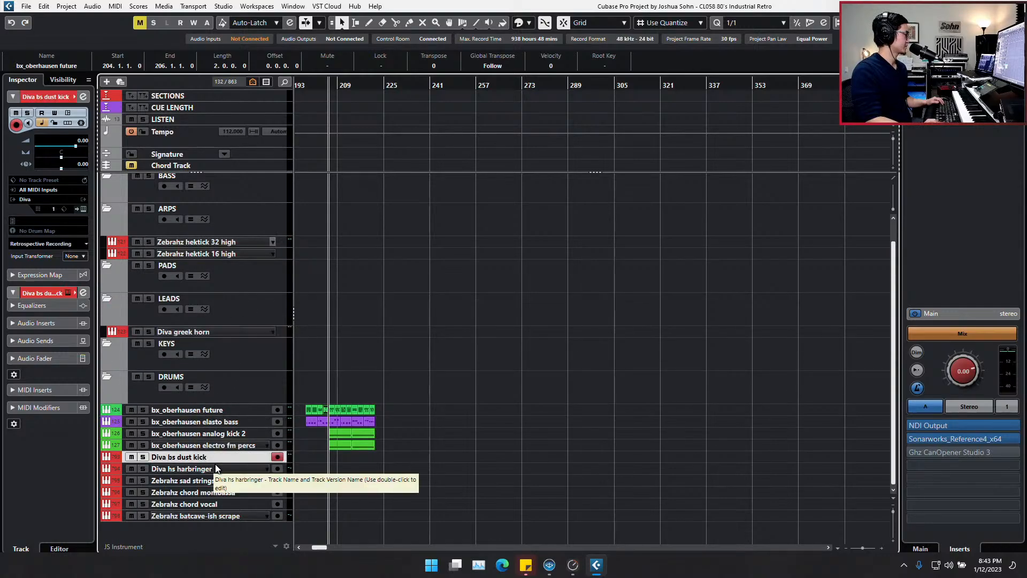
left_click_drag(216, 457, 227, 400)
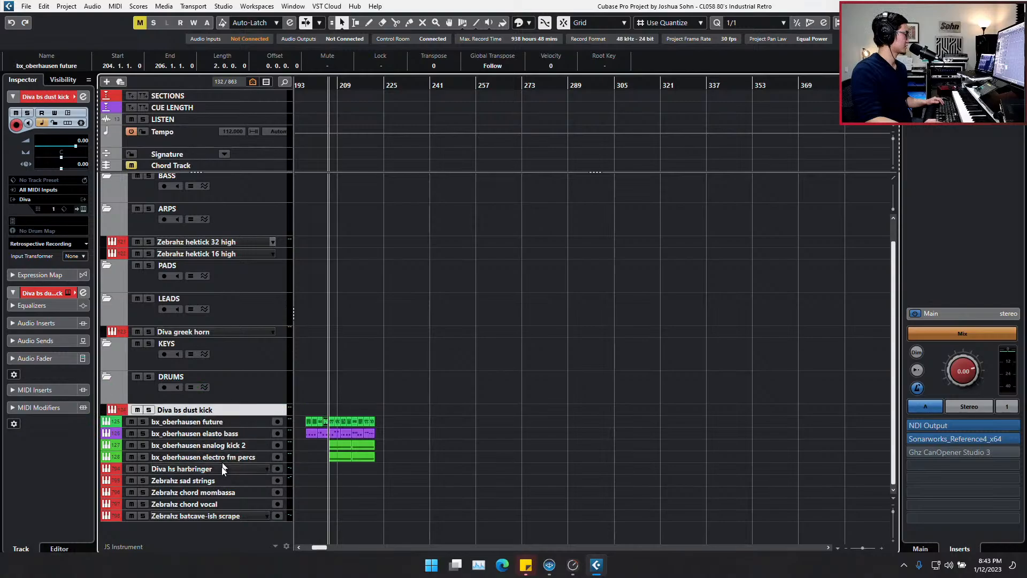
left_click(225, 457)
left_click(240, 446, "shift")
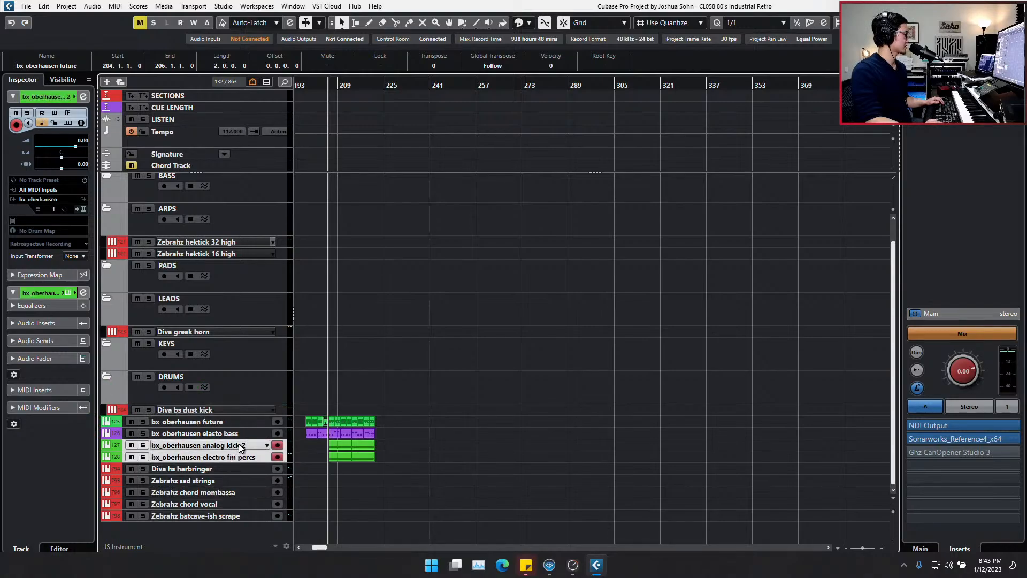
left_click_drag(239, 446, 230, 394)
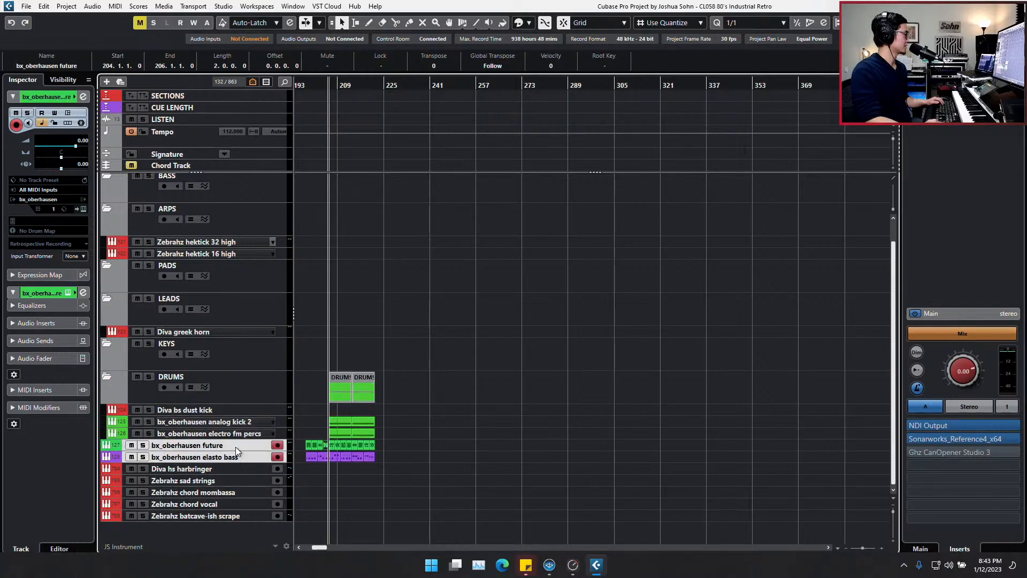
left_click_drag(236, 448, 239, 201)
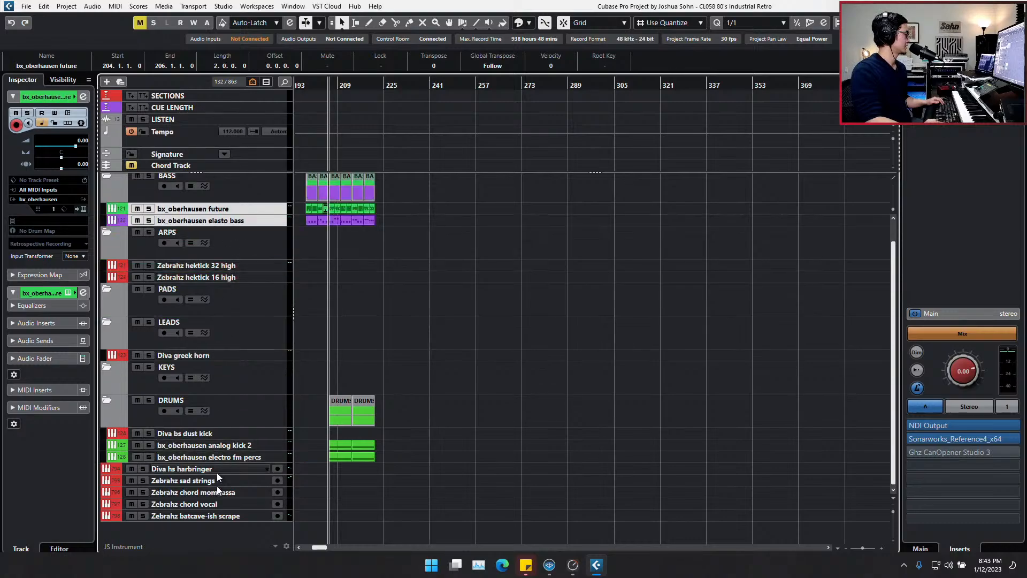
Audition and move Diva hs harbringer into the PADS folder and Zebrahz sad strings into the LEADS folder
left_click(227, 480)
left_click(233, 467)
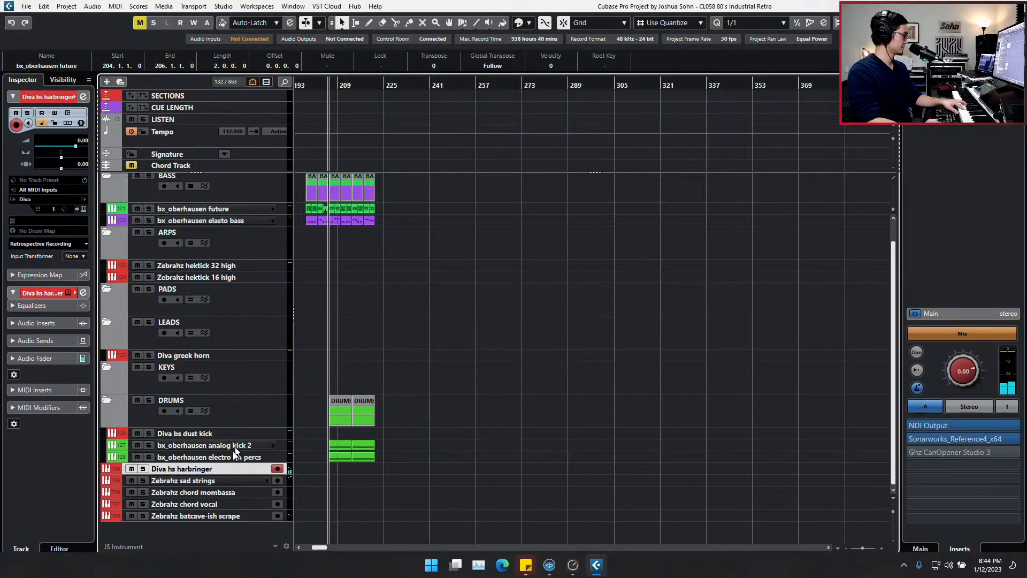
left_click_drag(229, 470, 240, 305)
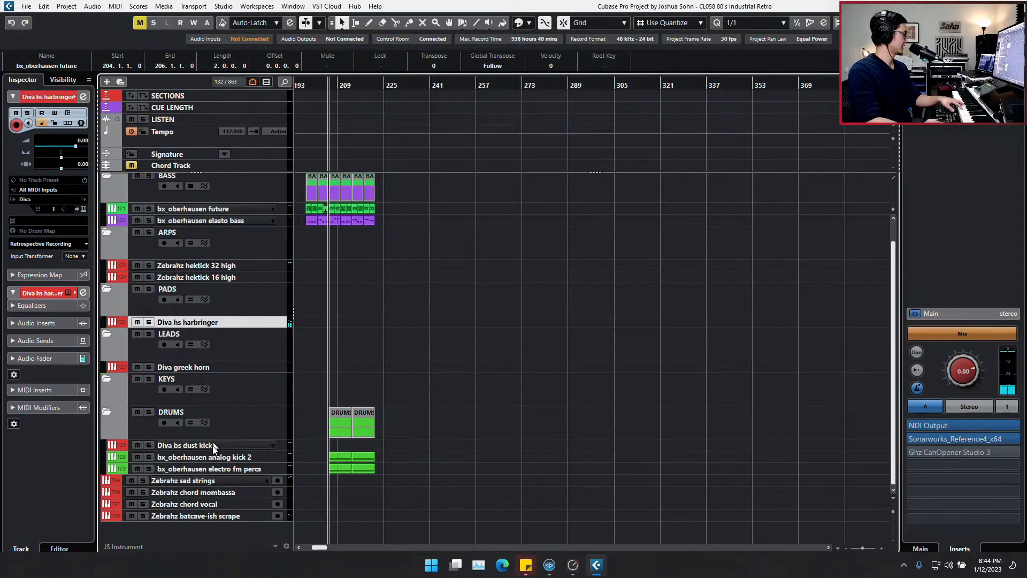
left_click(219, 479)
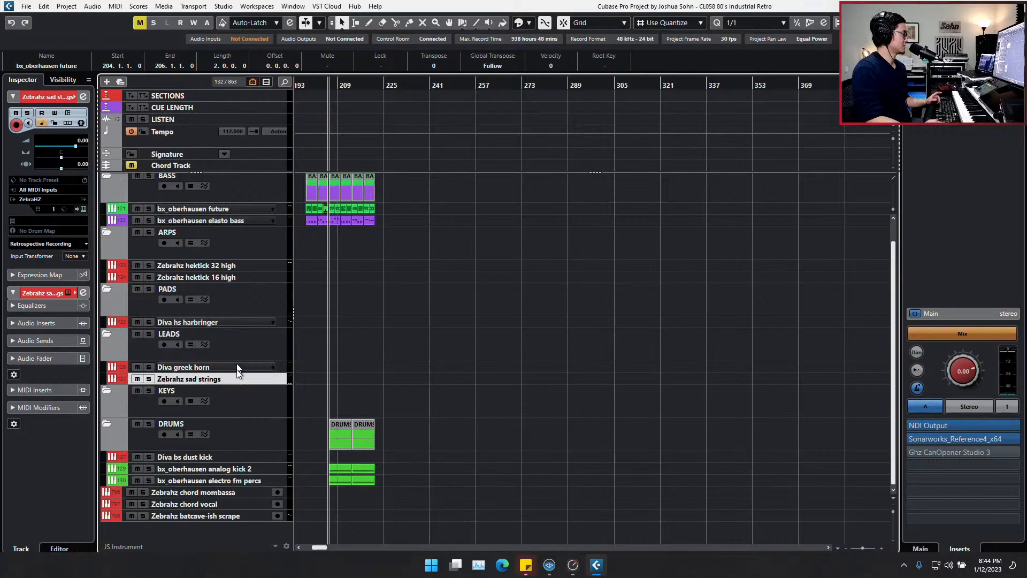
Audition Zebrahz chord mombassa and add a folder track named PULSE after the BASS folder's tracks
left_click(226, 492)
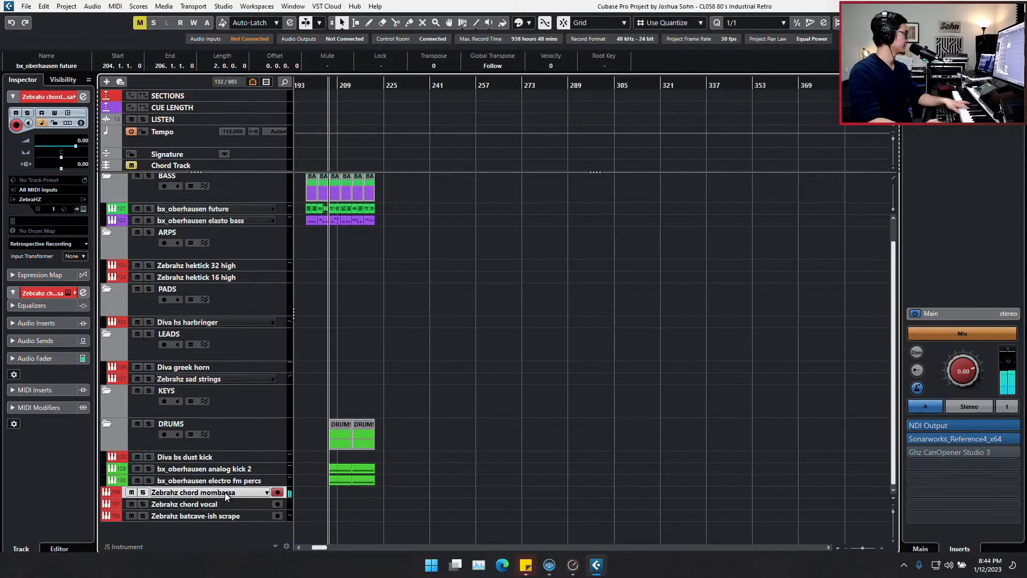
mouse_move(225, 493)
left_mouse_down()
mouse_move(247, 194)
mouse_move(236, 509)
mouse_move(238, 495)
left_mouse_up()
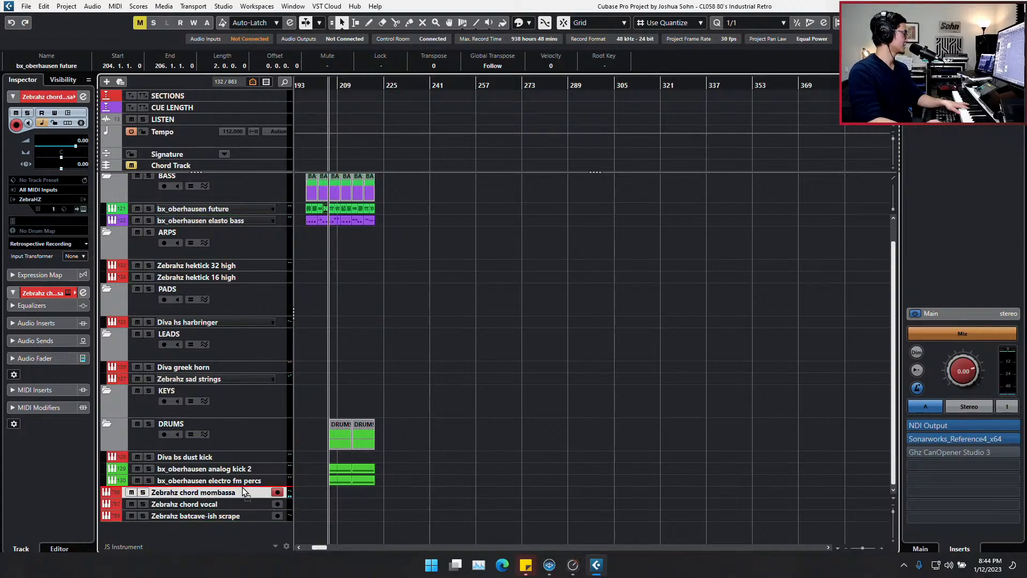
left_click(252, 196)
right_click(256, 198)
mouse_move(333, 207)
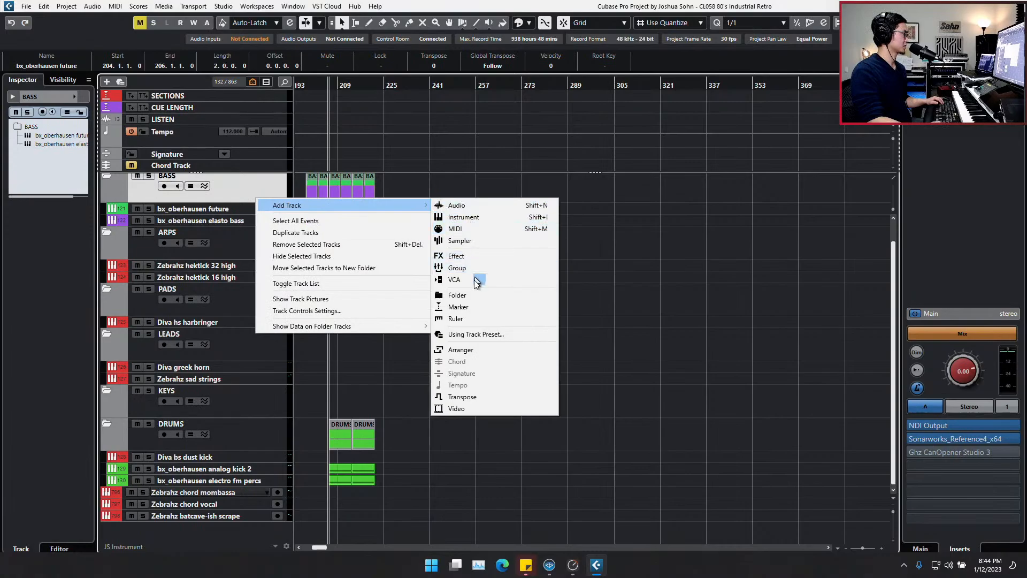
left_click(472, 299)
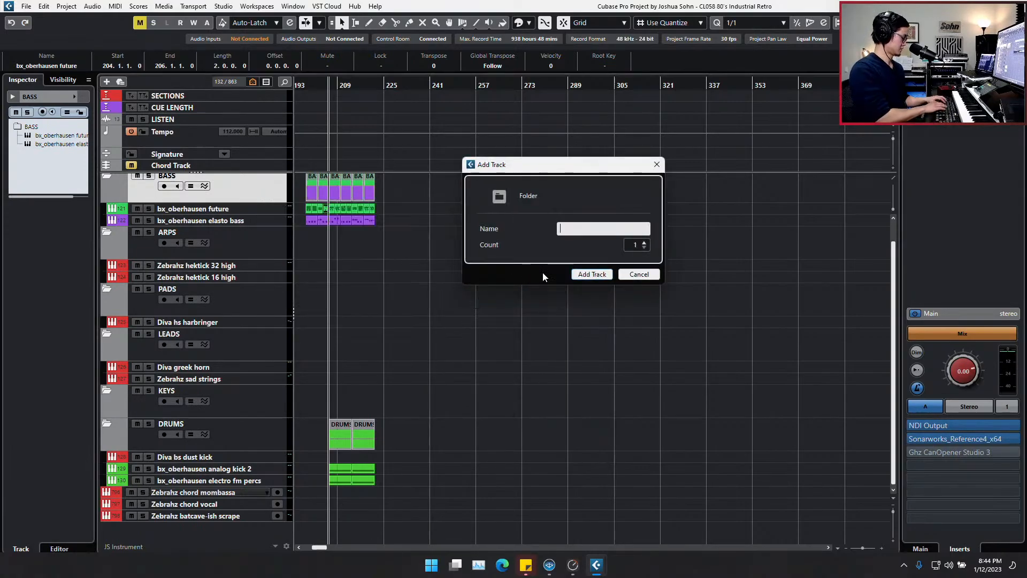
type("PULSE")
key("Return")
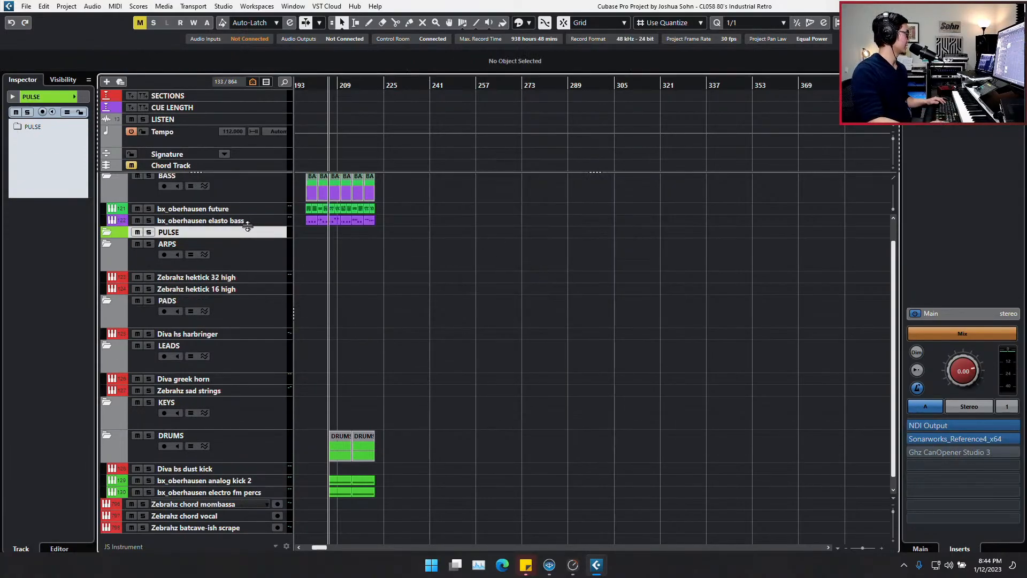
Enlarge the PULSE folder track's height and change its colour to the same grey as the other folders
left_click_drag(247, 238, 248, 259)
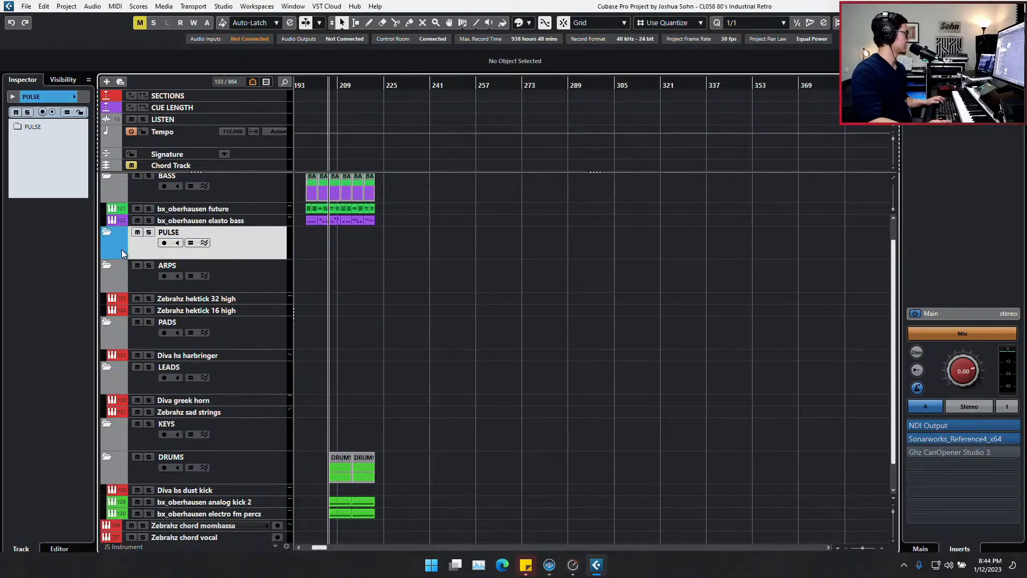
scroll(121, 250, "down", 4)
scroll(123, 249, "up", 12)
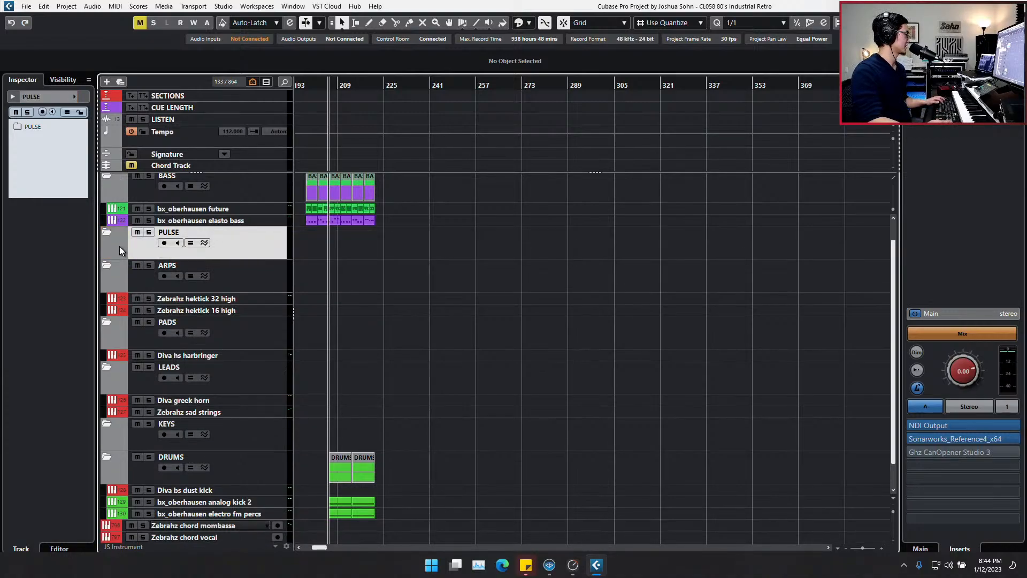
Move the Zebrahz chord mombassa track into the PULSE folder
left_click(237, 524)
left_click_drag(237, 523, 240, 256)
scroll(337, 417, "down", 1)
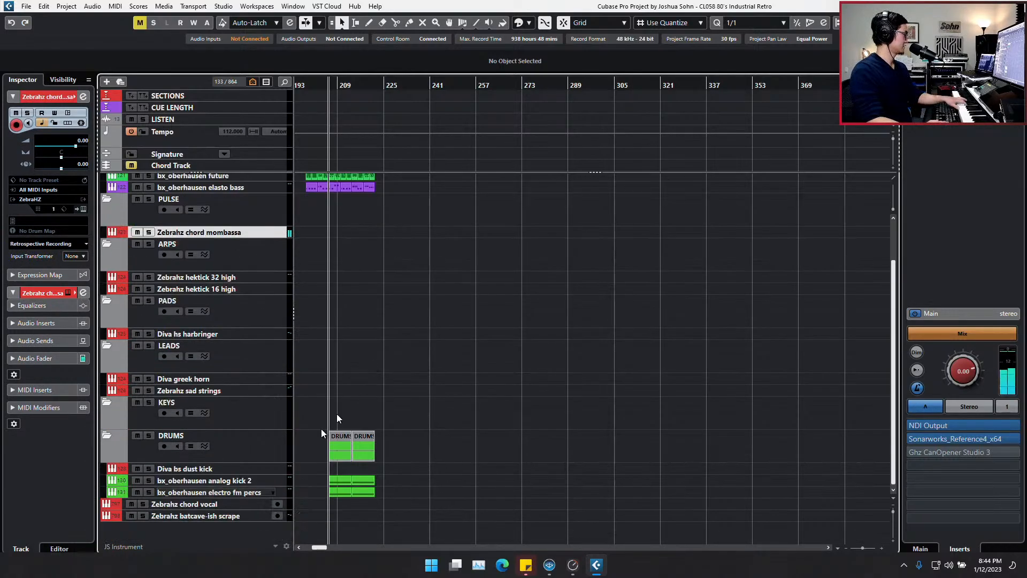
Audition Zebrahz chord vocal and Zebrahz batcave-ish scrape and move both tracks into the ARPS folder
left_click(223, 500)
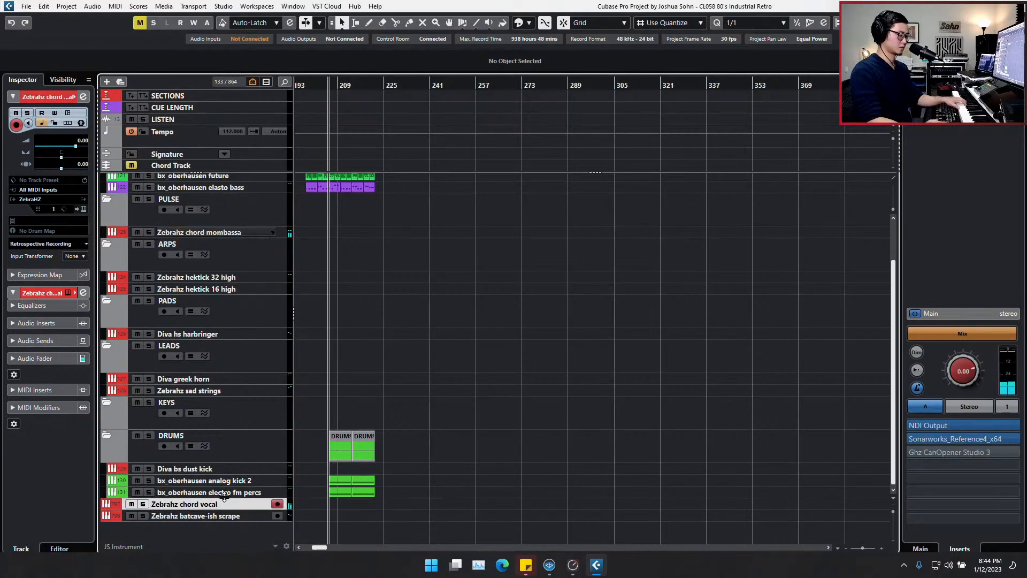
left_click_drag(218, 505, 230, 264)
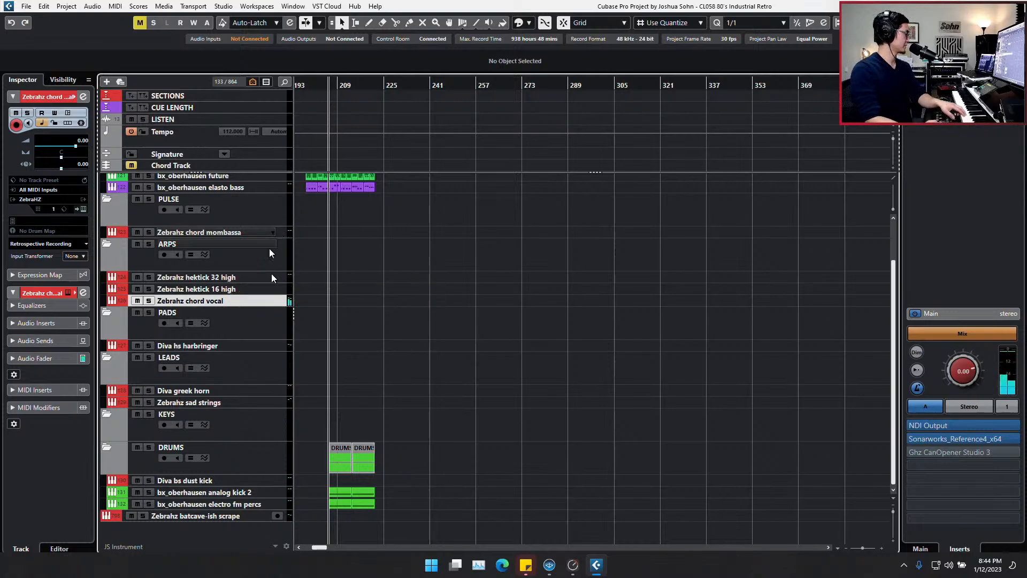
left_click(226, 517)
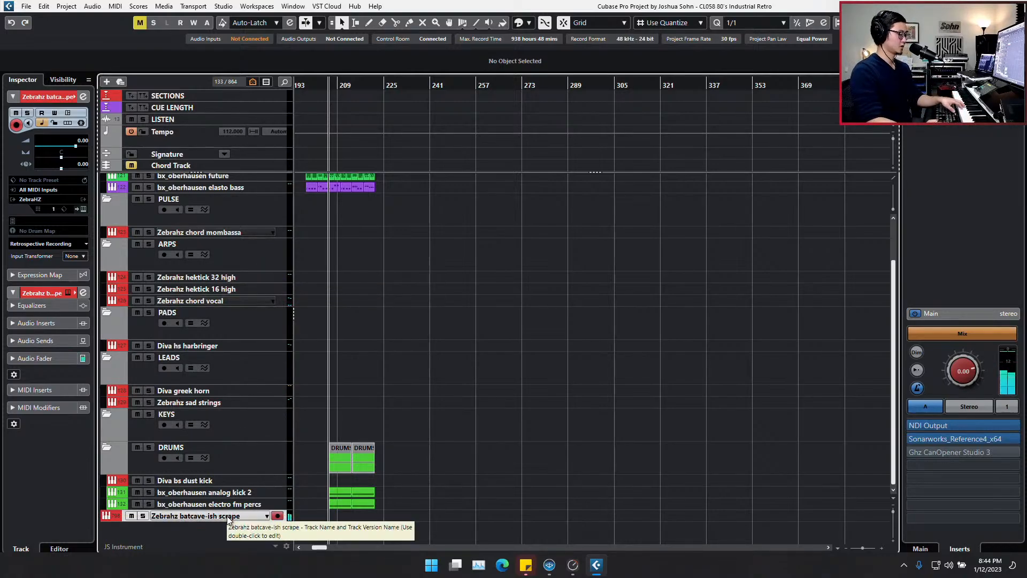
left_click_drag(227, 516, 265, 263)
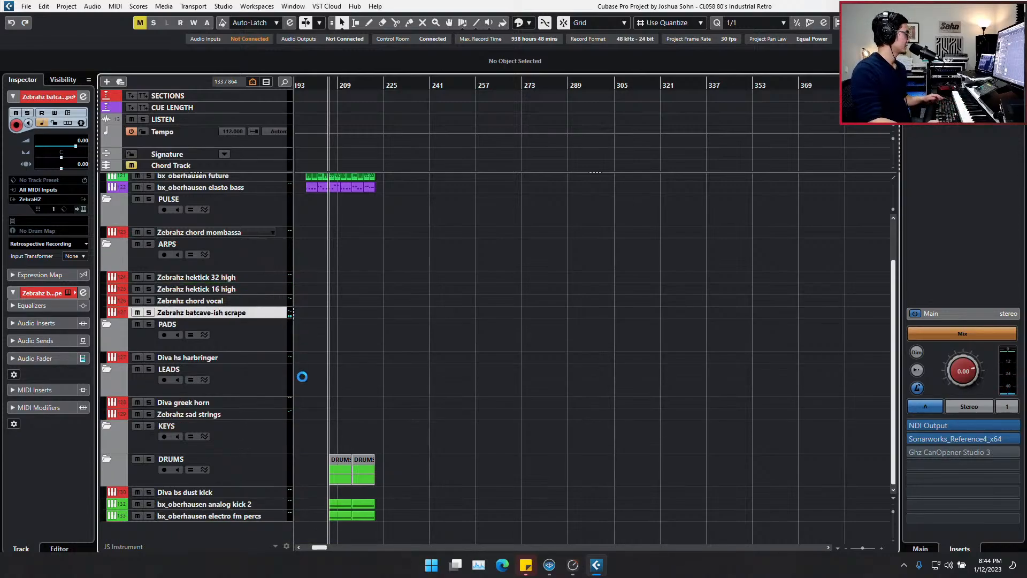
right_click(258, 432)
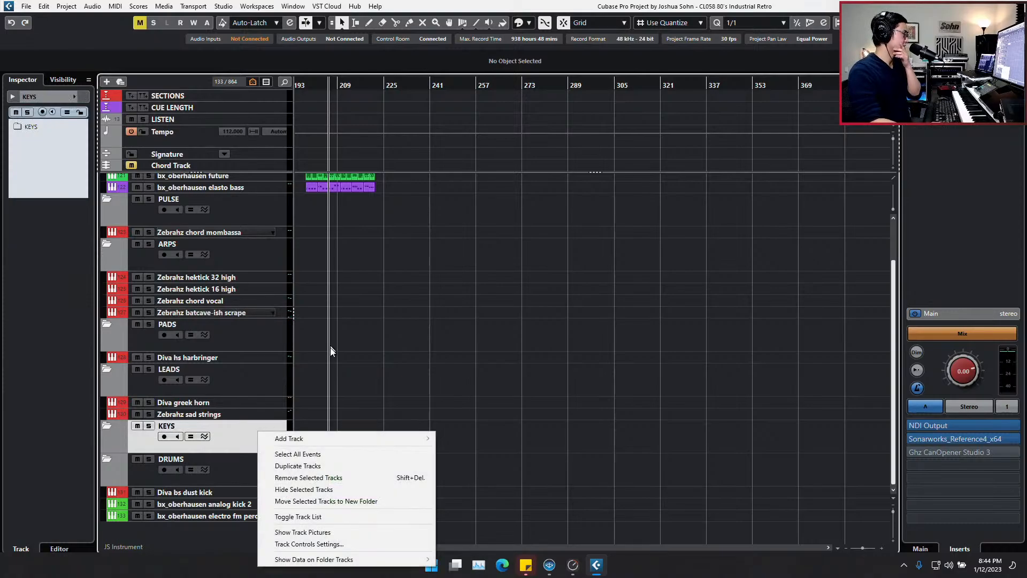
mouse_move(383, 438)
left_click(445, 380)
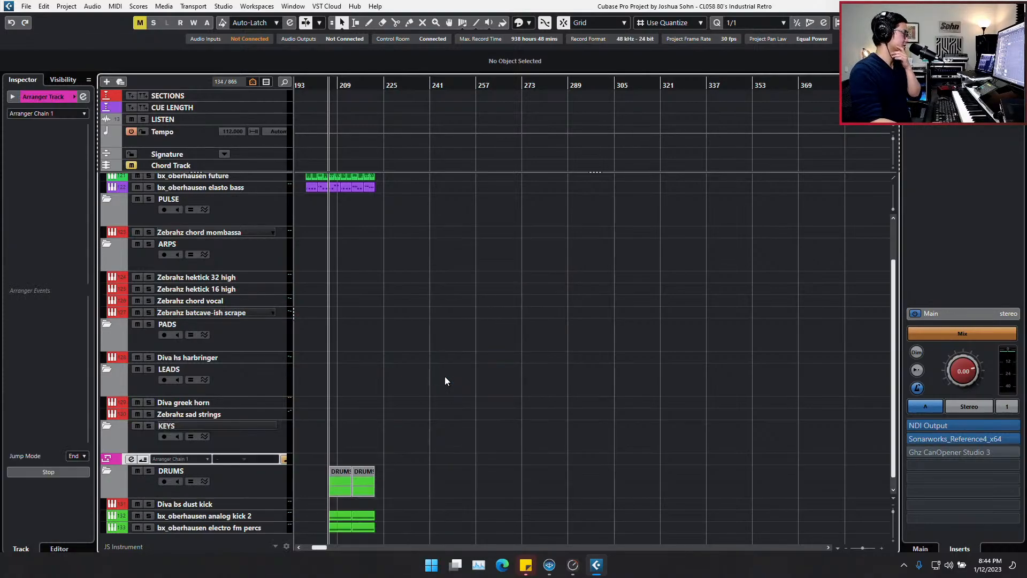
key("ctrl+z")
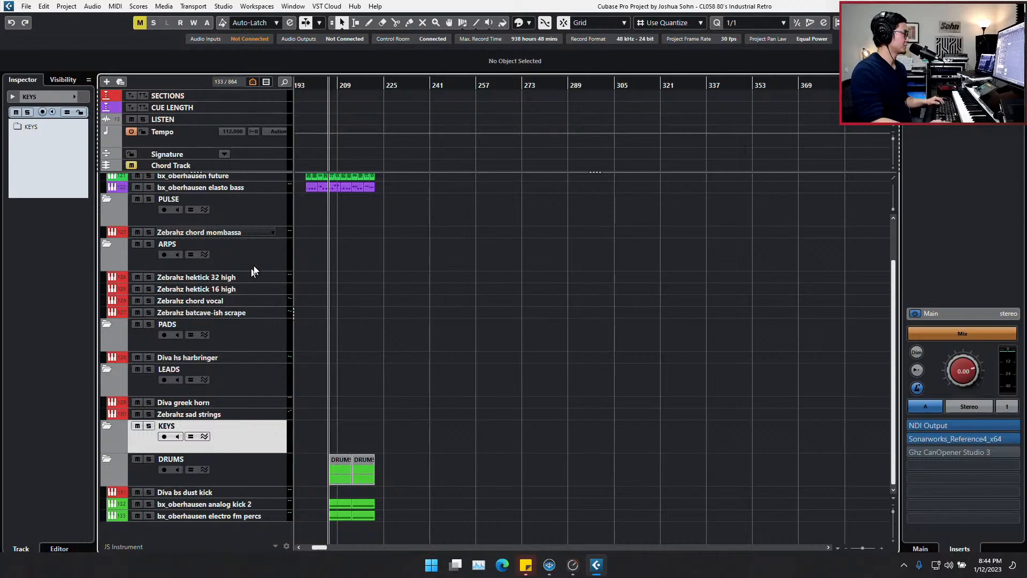
Duplicate the bx_oberhausen elasto bass track and delete the copy's MIDI parts around bars 193 to 220
scroll(249, 274, "up", 2)
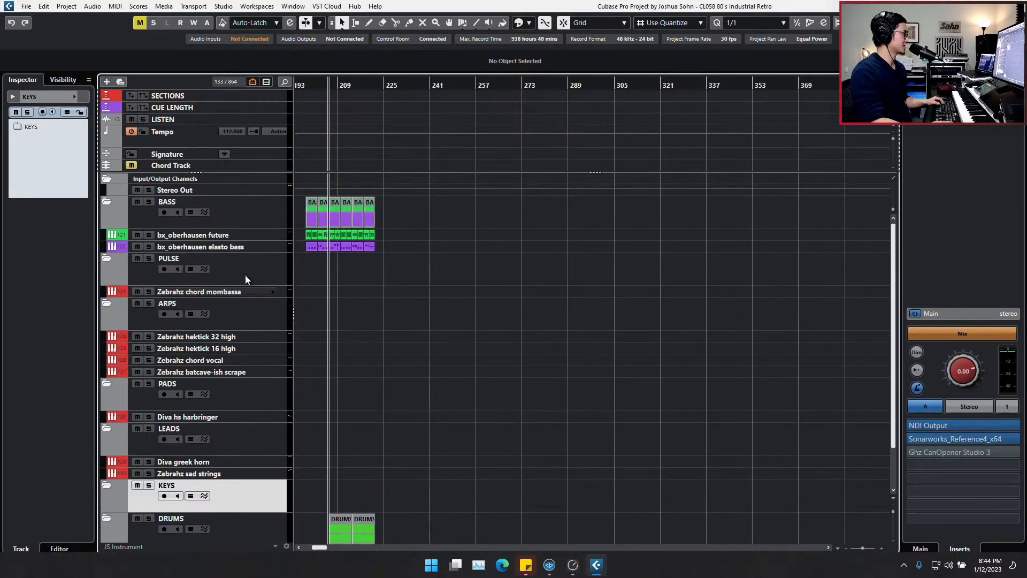
left_click(236, 248)
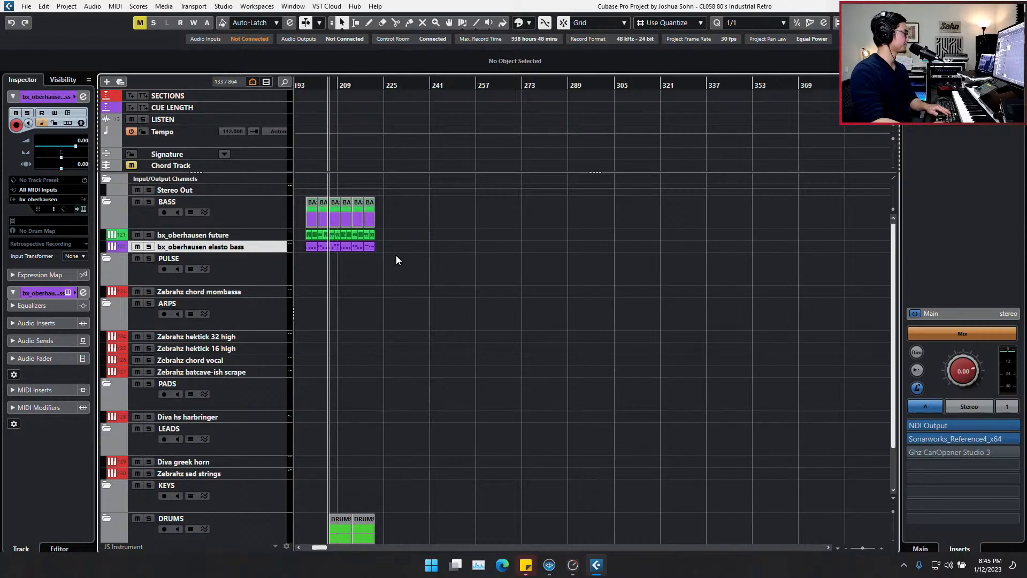
key("ctrl+d")
key("g")
key("g")
key("g")
key("g")
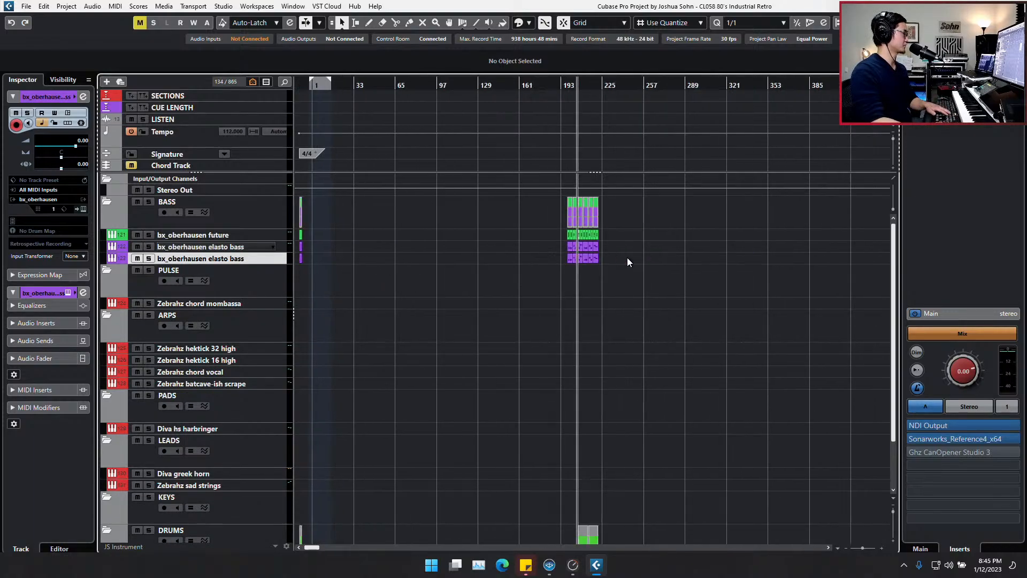
left_click_drag(627, 258, 570, 261)
key("Delete")
Move the duplicated elasto bass track into the KEYS folder and rename it bx_oberhausen
left_click_drag(227, 261, 227, 503)
scroll(227, 503, "down", 2)
double_click(185, 447)
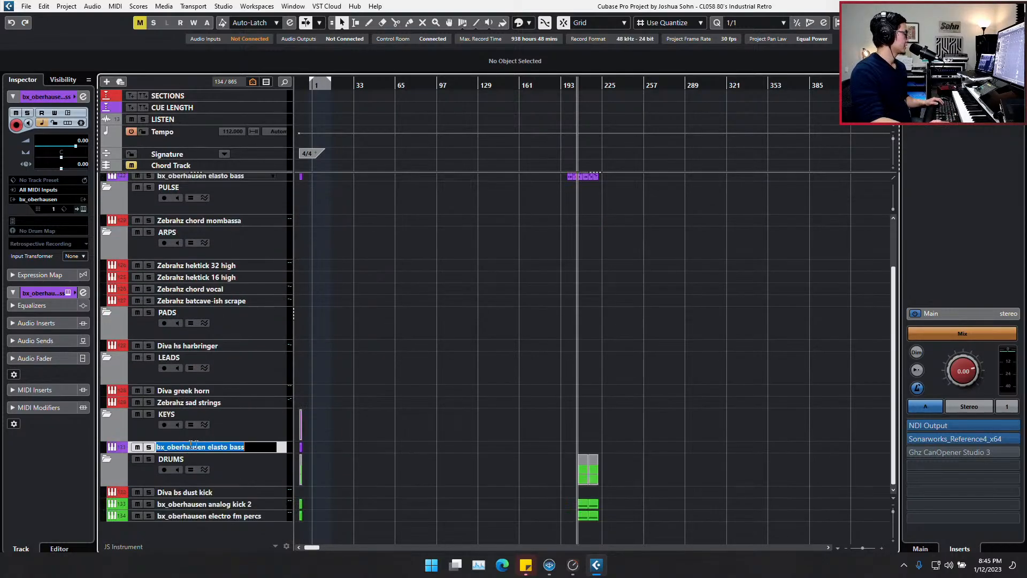
key("ctrl+shift+Left")
key("ctrl+shift+Left")
key("BackSpace")
key("Return")
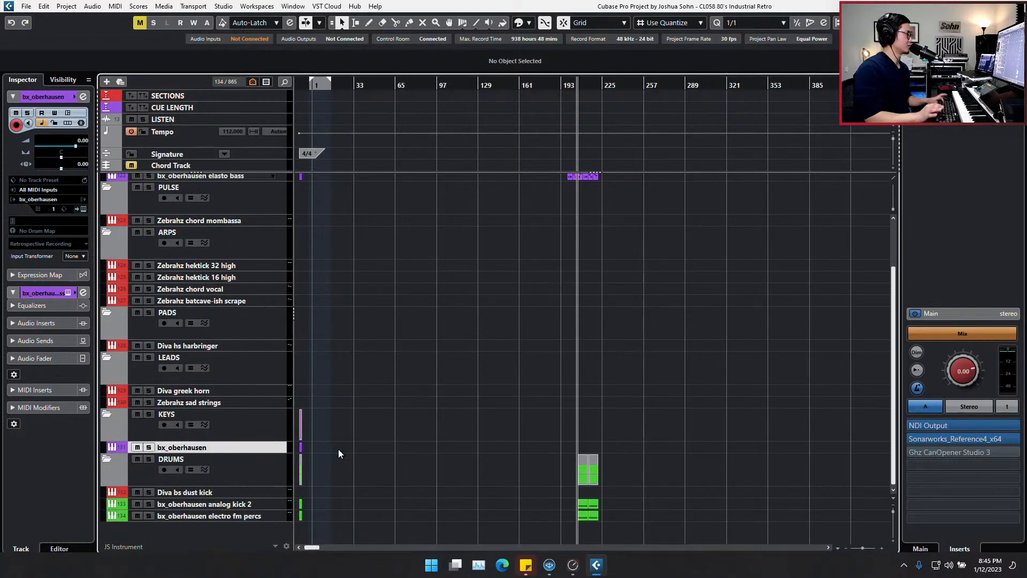
Open the bx_oberhausen instrument of the new KEYS track and collapse its FX, Arp and Mod section
key("e")
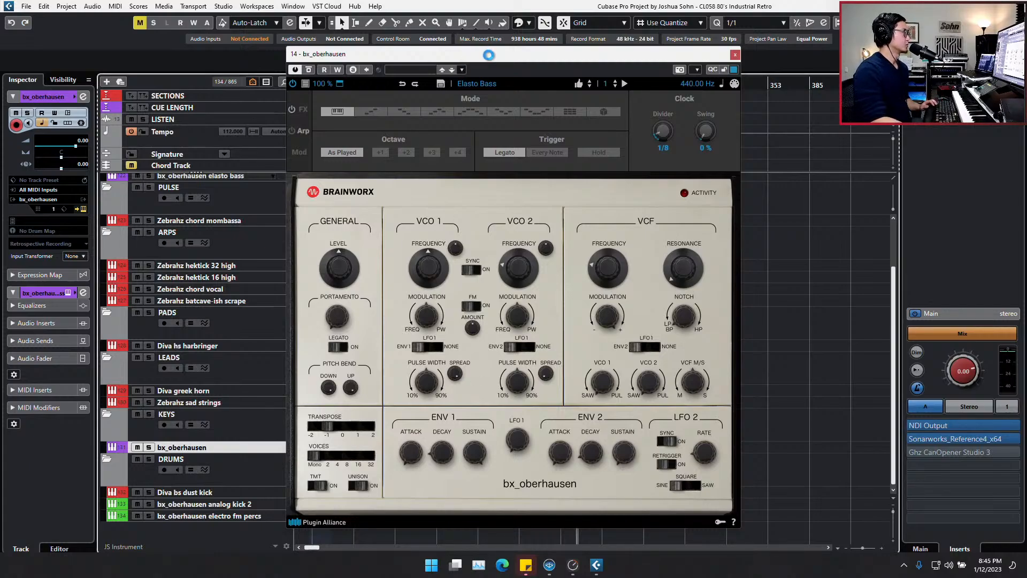
left_click_drag(487, 54, 580, 50)
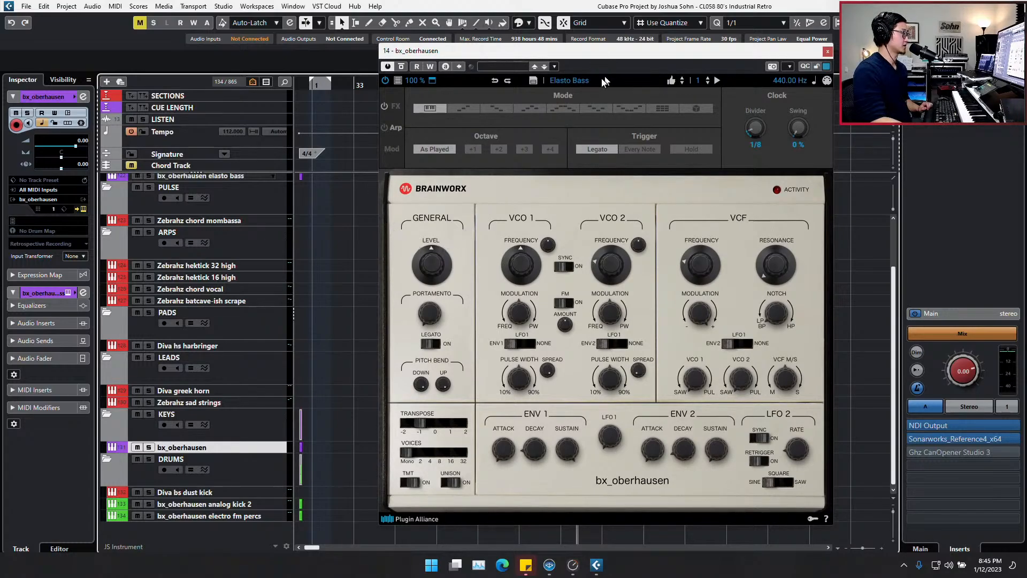
left_click(393, 151)
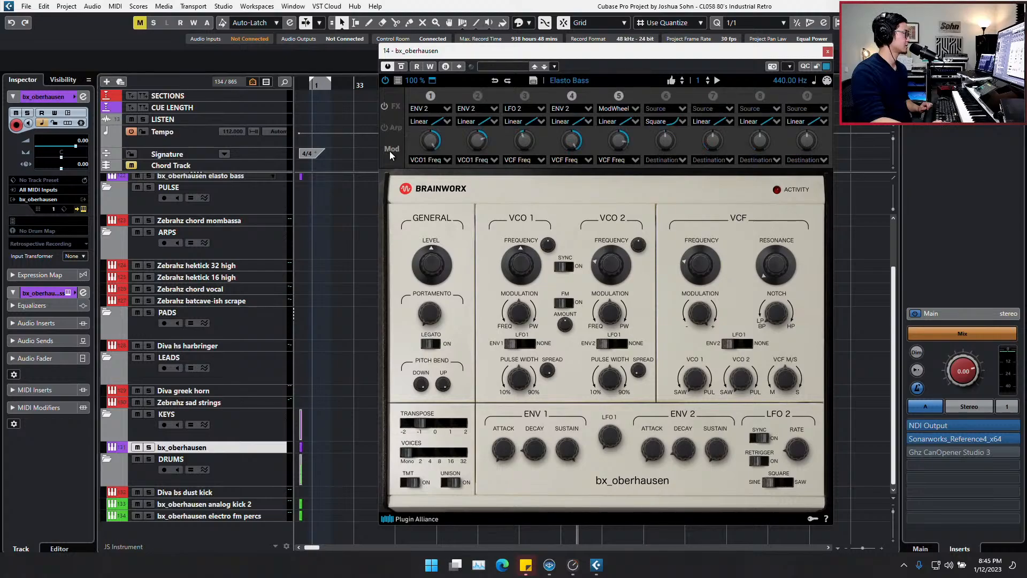
left_click(580, 83)
left_click(598, 60)
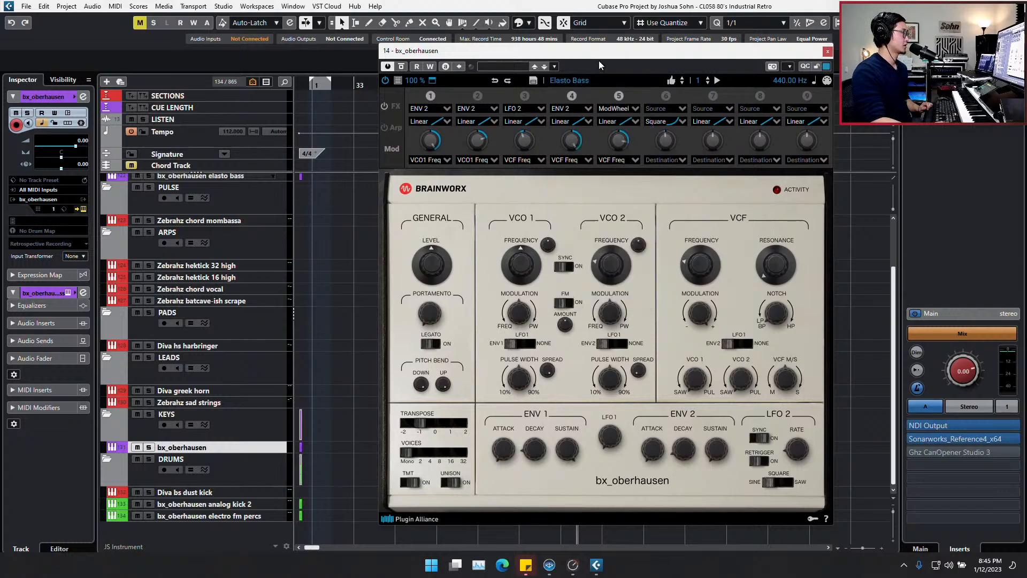
left_click(433, 80)
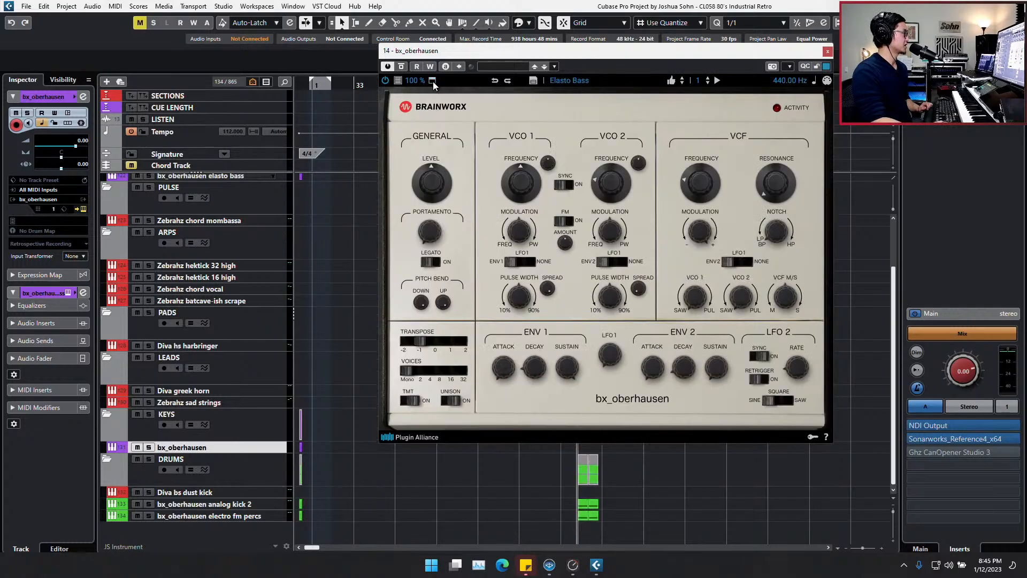
left_click(432, 81)
left_click(433, 81)
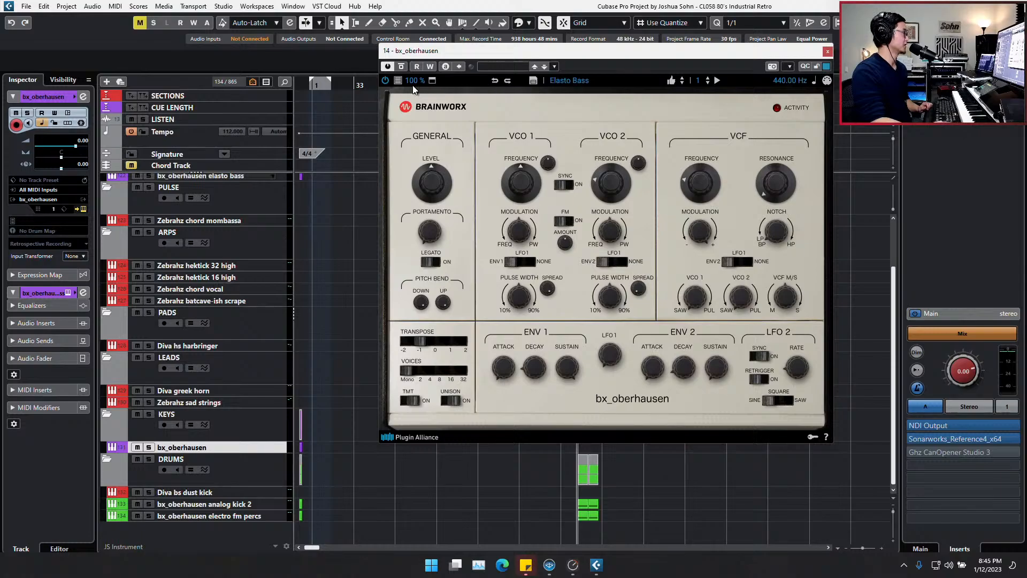
Open the bx_oberhausen preset browser and filter the presets to the Piano/Keys type
left_click(397, 81)
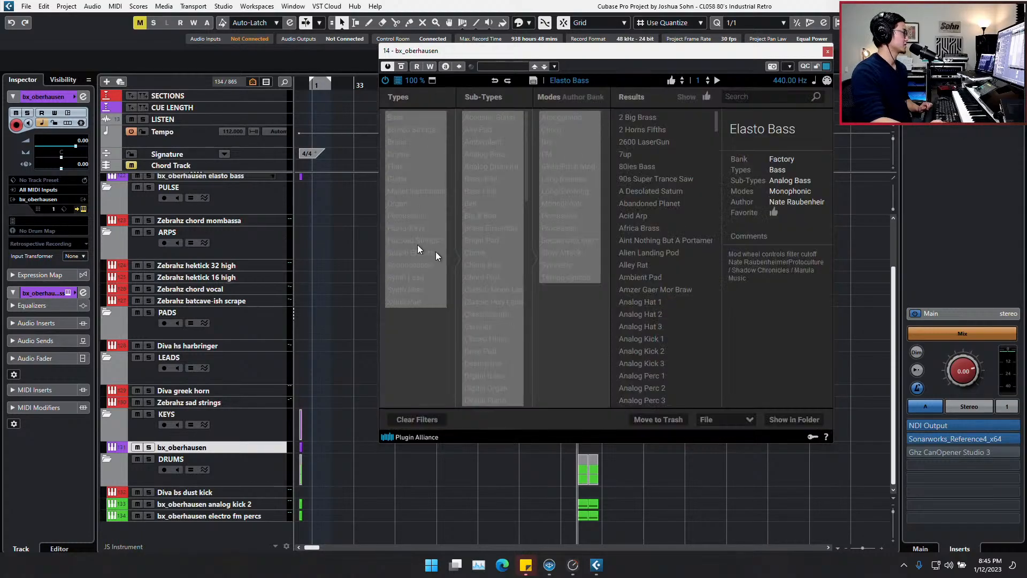
left_click(425, 228)
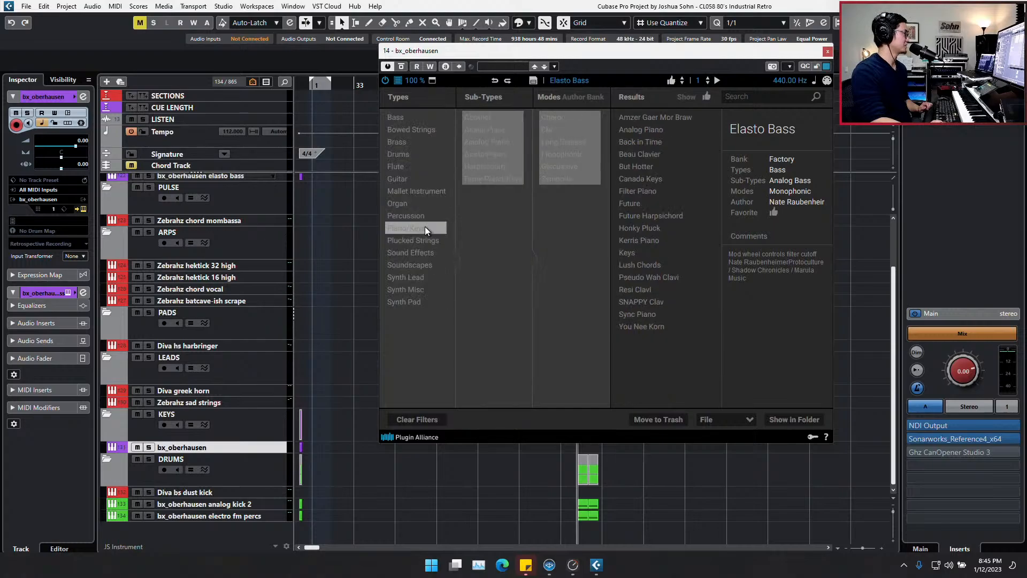
left_click(597, 80)
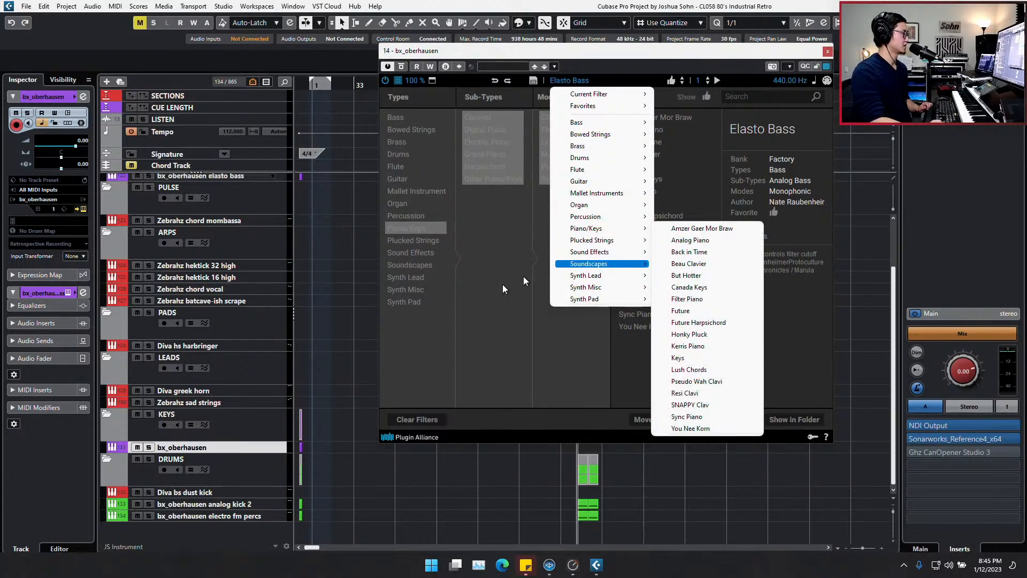
left_click(479, 370)
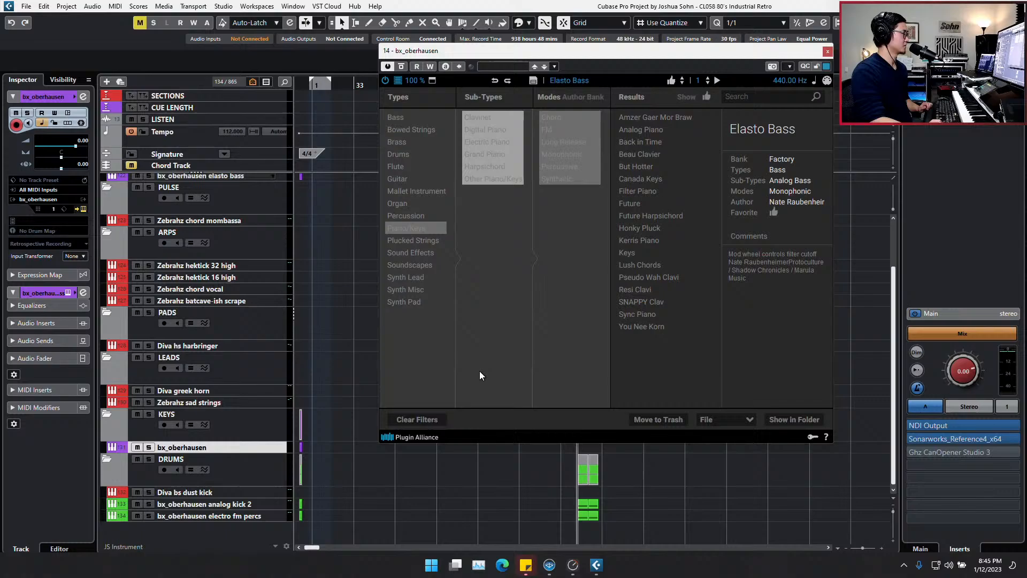
Audition the first Piano/Keys presets, from Analog Piano through Back in Time and Beau Clavier, and load But Hotter
left_click(659, 116)
left_click(679, 138)
left_click(679, 133)
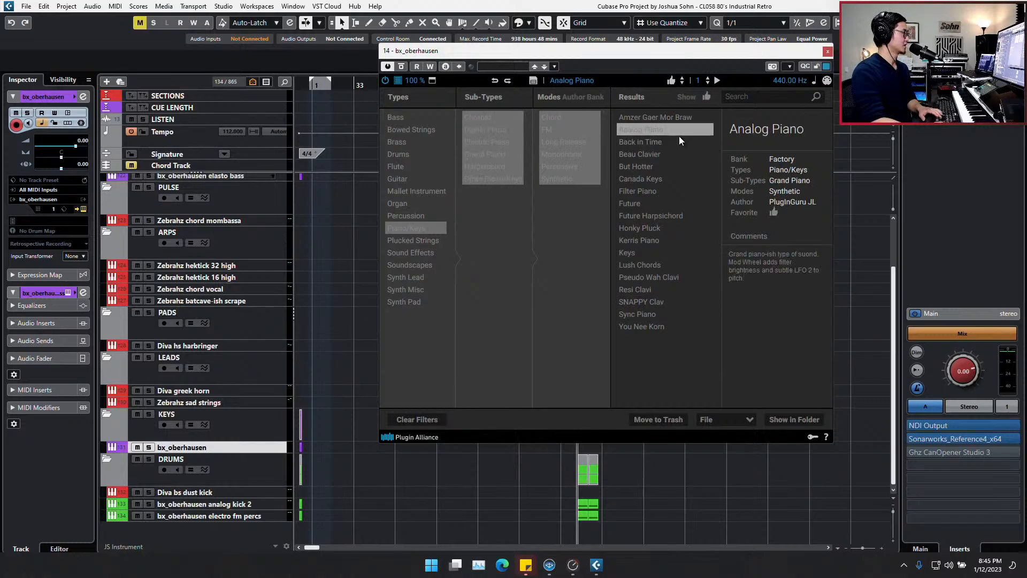
key("Up")
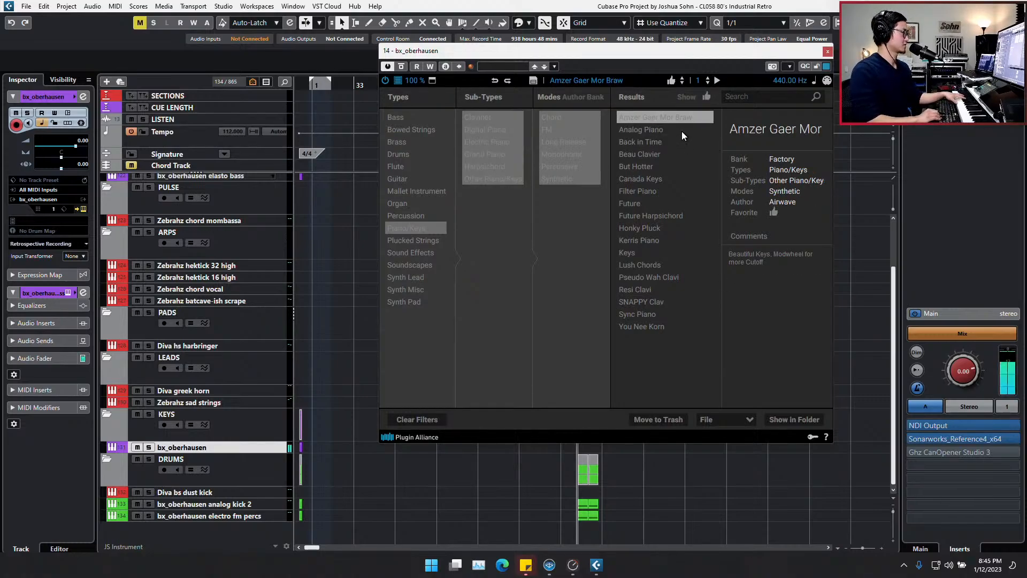
left_click(681, 133)
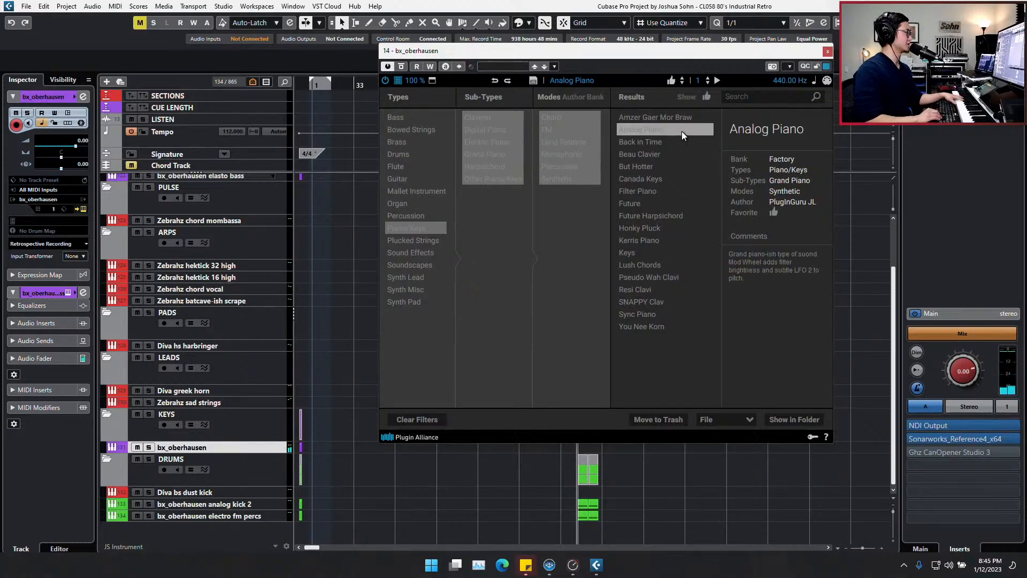
key("Down")
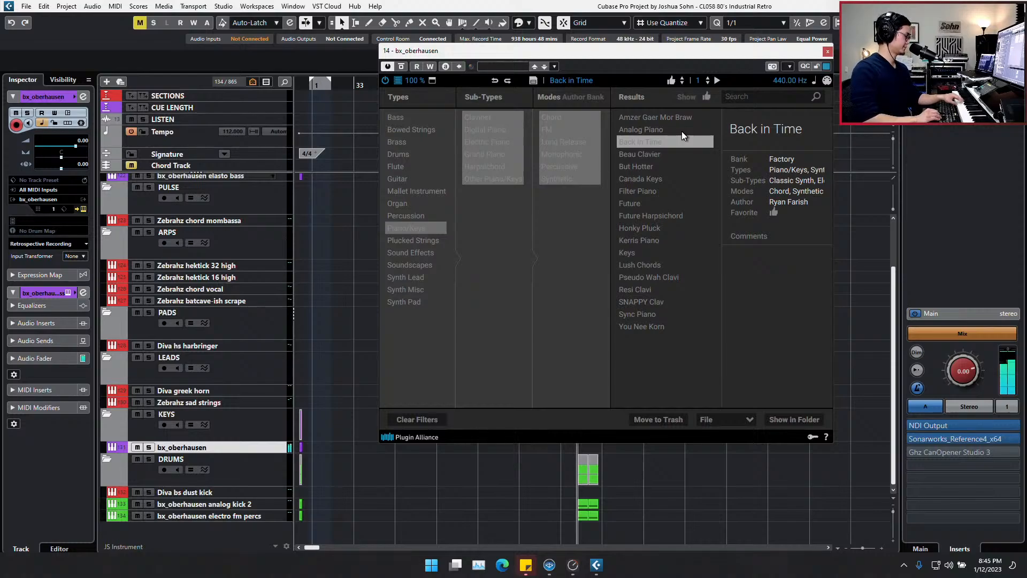
key("Down")
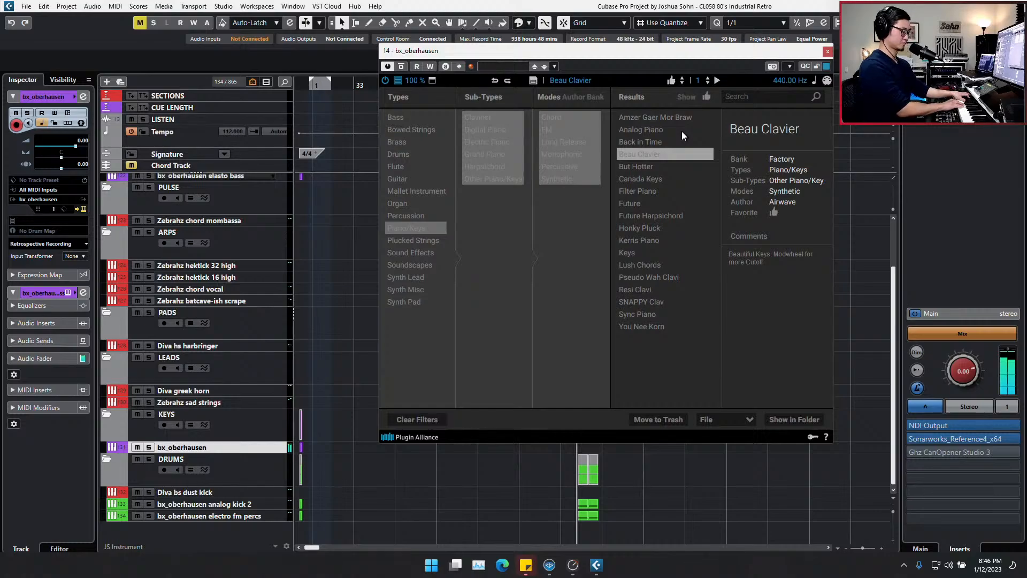
key("Down")
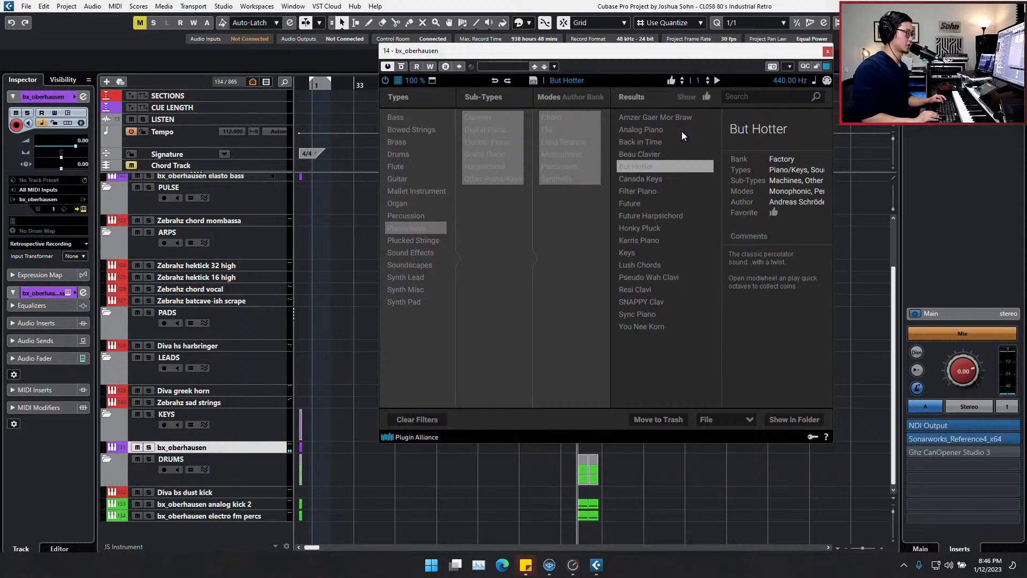
Duplicate the bx_oberhausen track and rename the copy bx_oberhausen but hotter
key("ctrl+d")
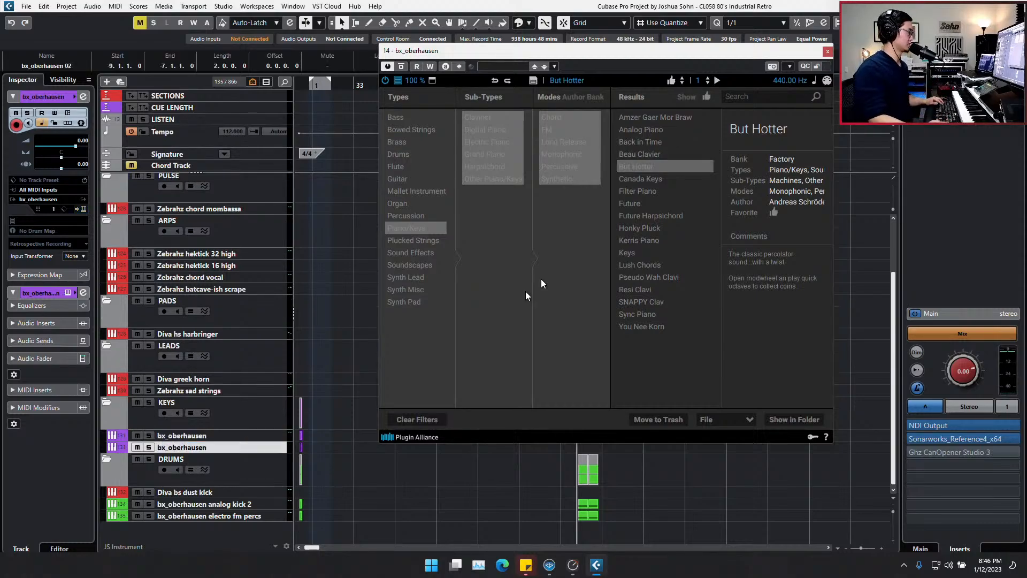
key("F2")
key("End")
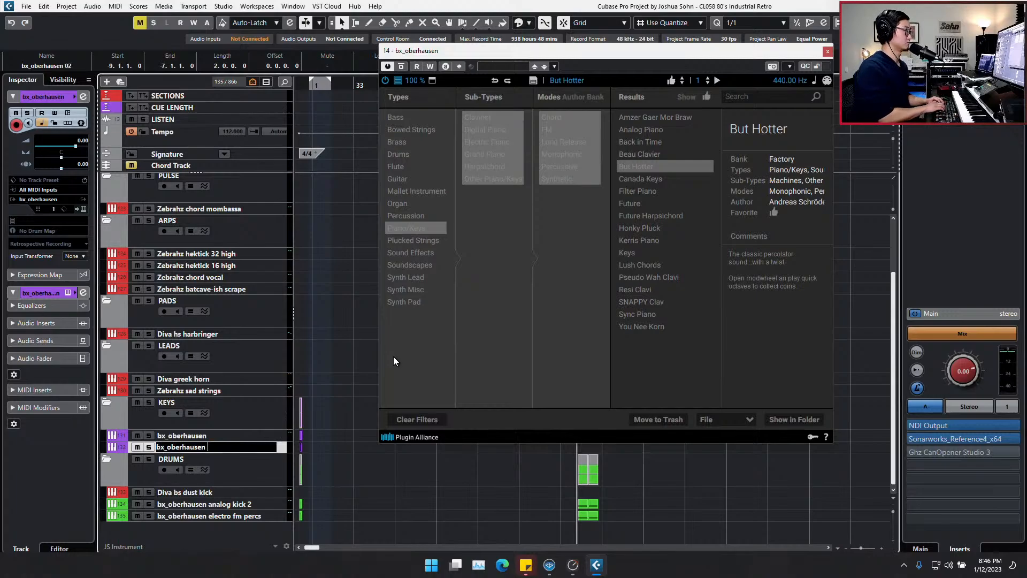
type("but hotter")
key("Return")
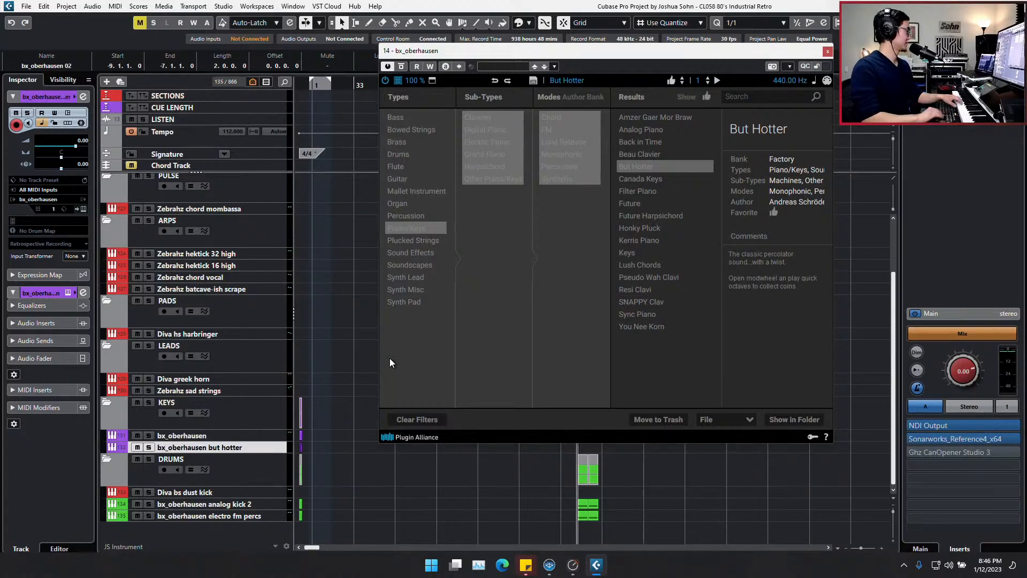
Load the Canada Keys preset on the original bx_oberhausen track, duplicate the track and rename the copy bx_oberhausen canada keys
key("Up")
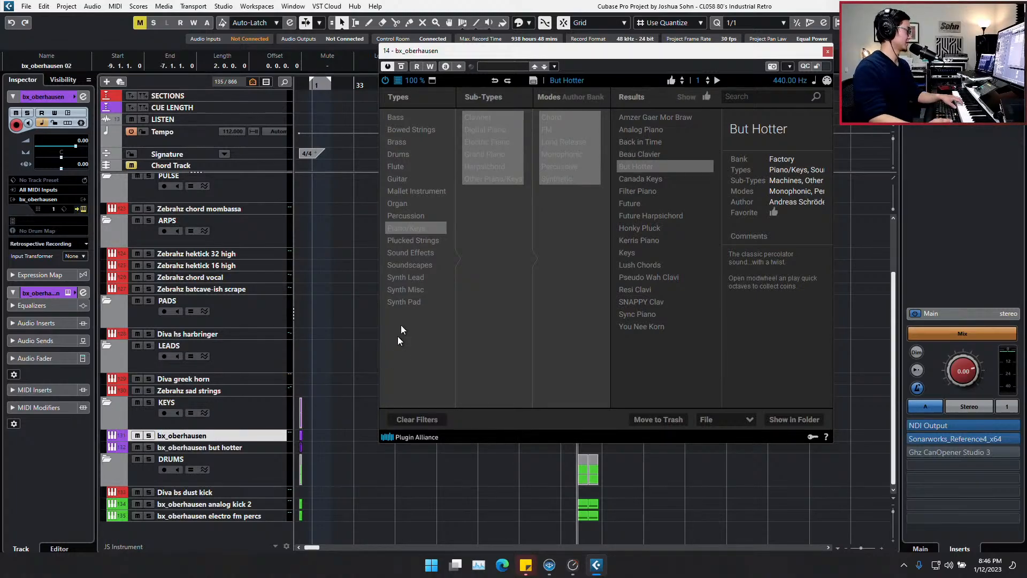
left_click(644, 182)
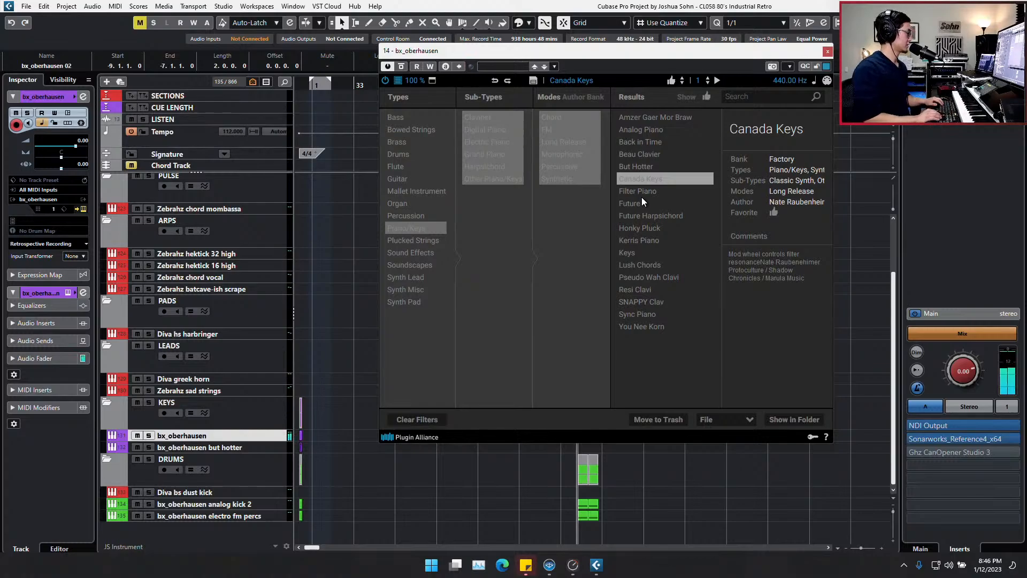
key("ctrl+d")
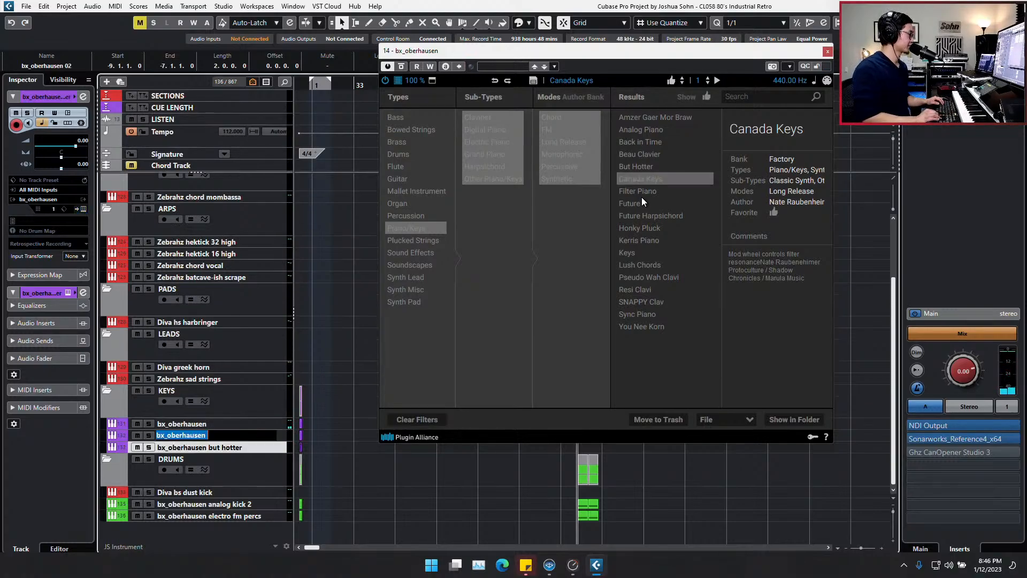
key("End")
type("canada")
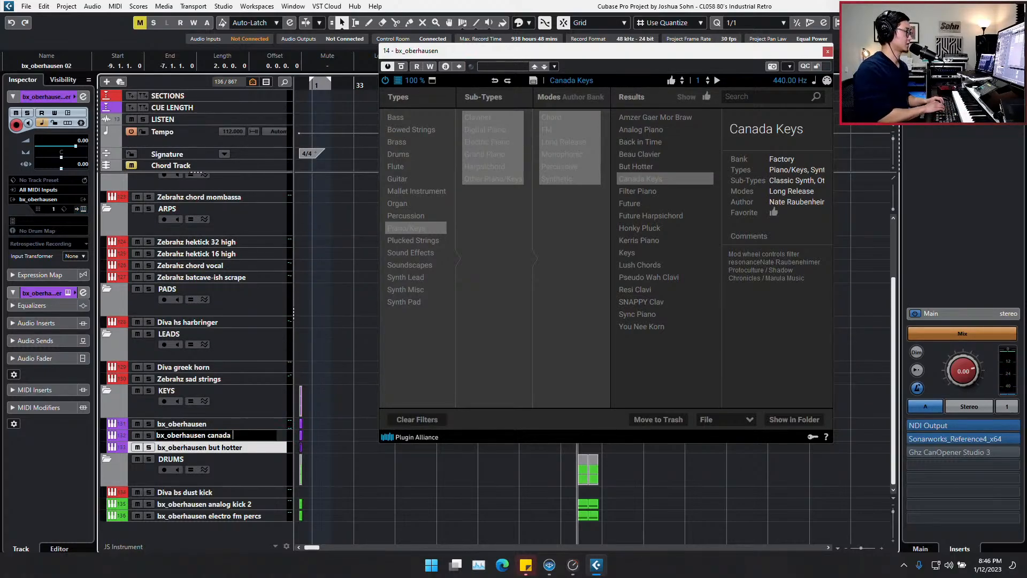
type(" keys")
key("Return")
Audition the remaining Piano/Keys presets on the original bx_oberhausen track, including Keys, Lush Chords, SNAPPY Clav, Sync Piano and You Nee Korn
key("Up")
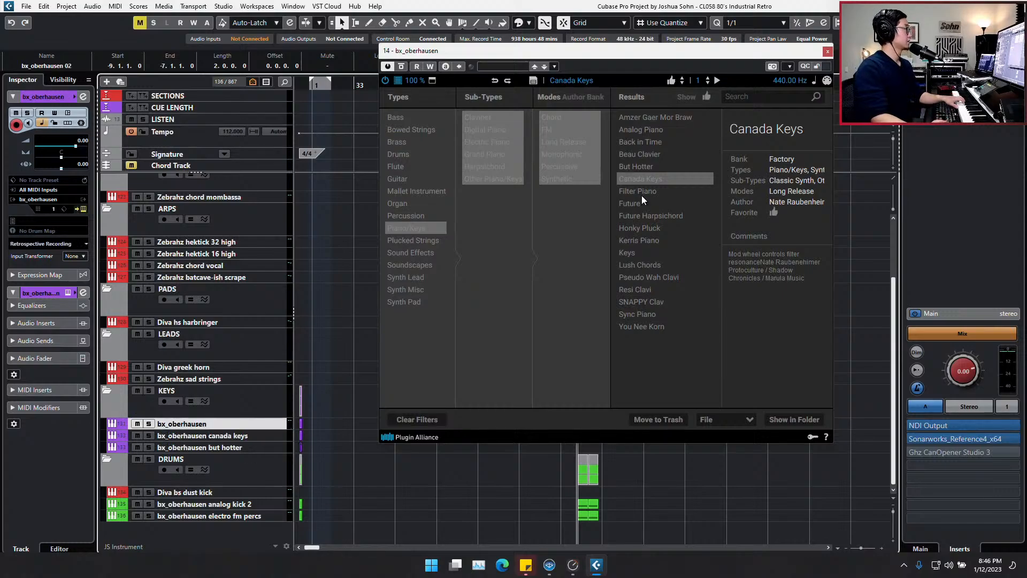
left_click(669, 228)
left_click(669, 216)
left_click(659, 254)
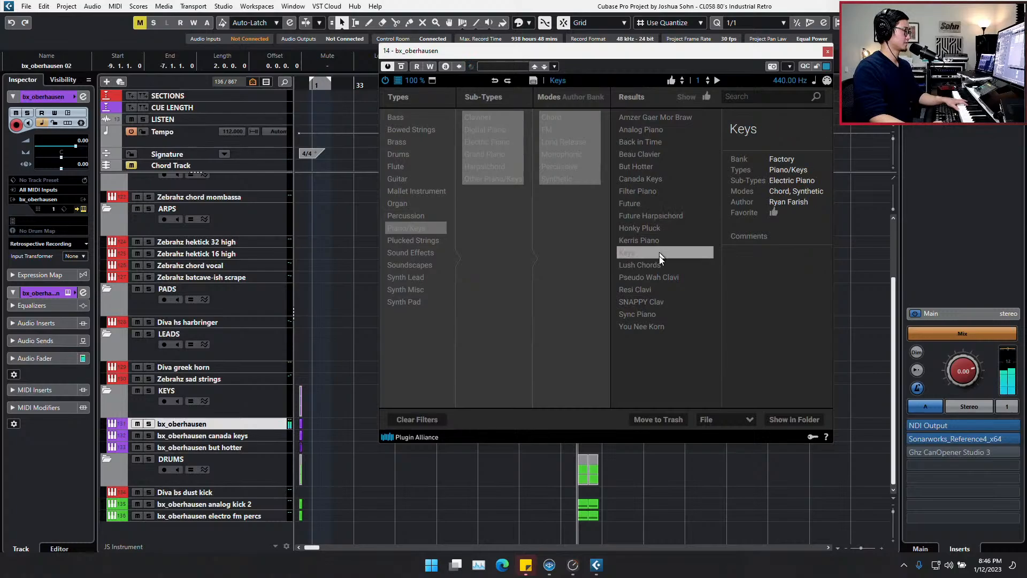
left_click(657, 276)
left_click(656, 290)
left_click(655, 302)
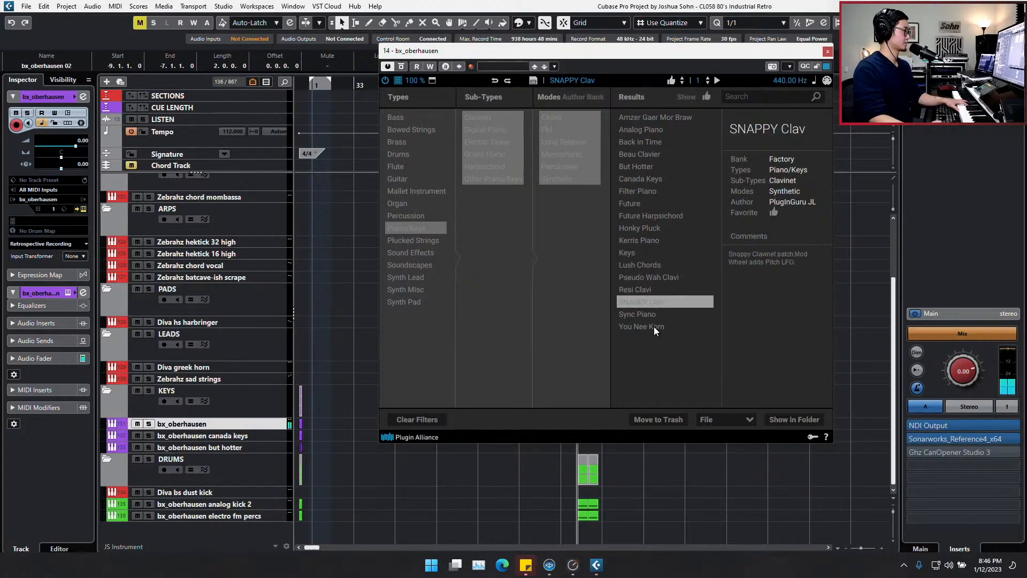
left_click(656, 315)
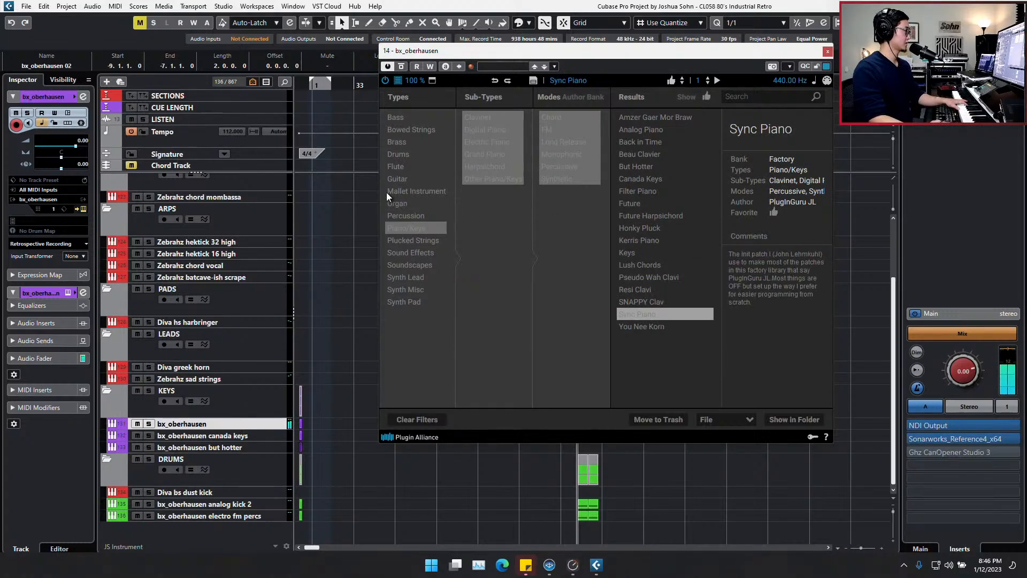
left_click(668, 325)
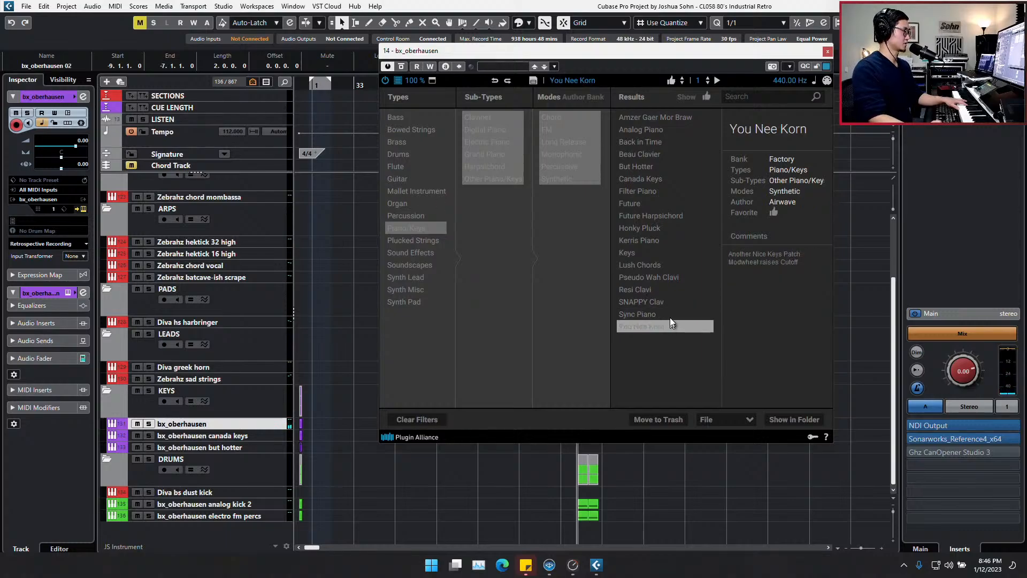
left_click(670, 303)
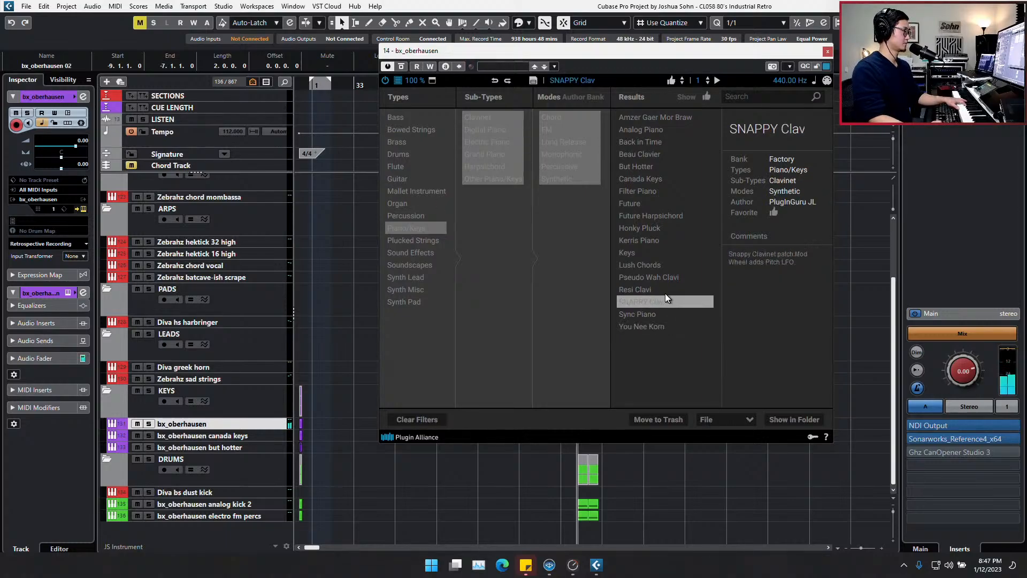
left_click(653, 276)
left_click(650, 266)
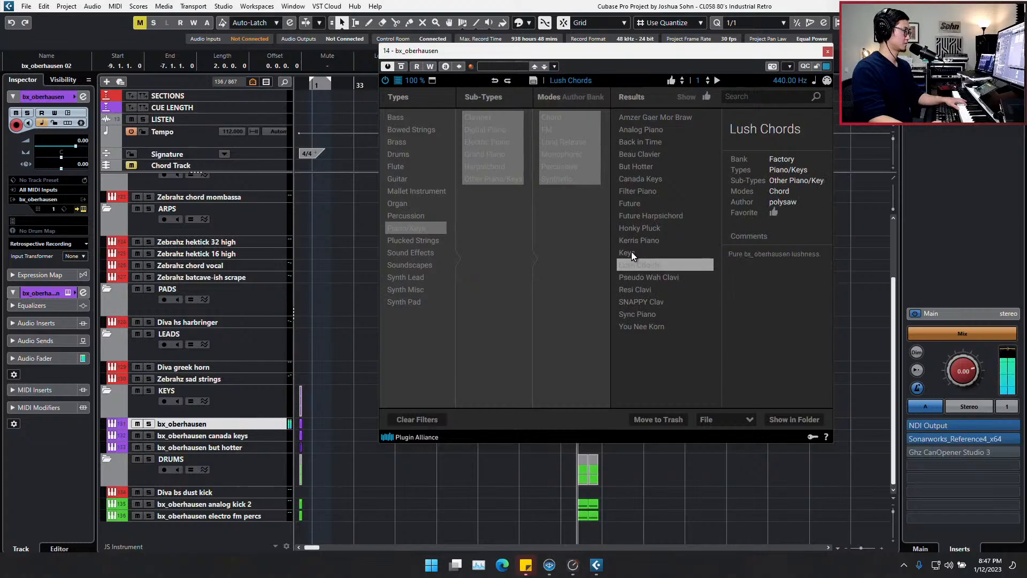
left_click(631, 252)
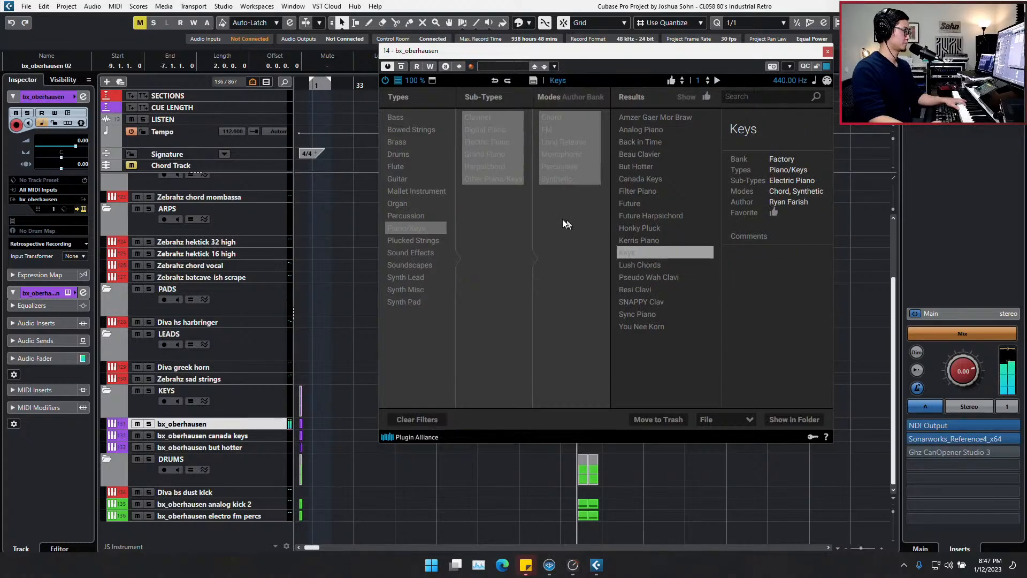
Filter the presets to the Guitar type and load Oberhausen Guitar on the original bx_oberhausen track
left_click(421, 188)
left_click(419, 181)
left_click(636, 119)
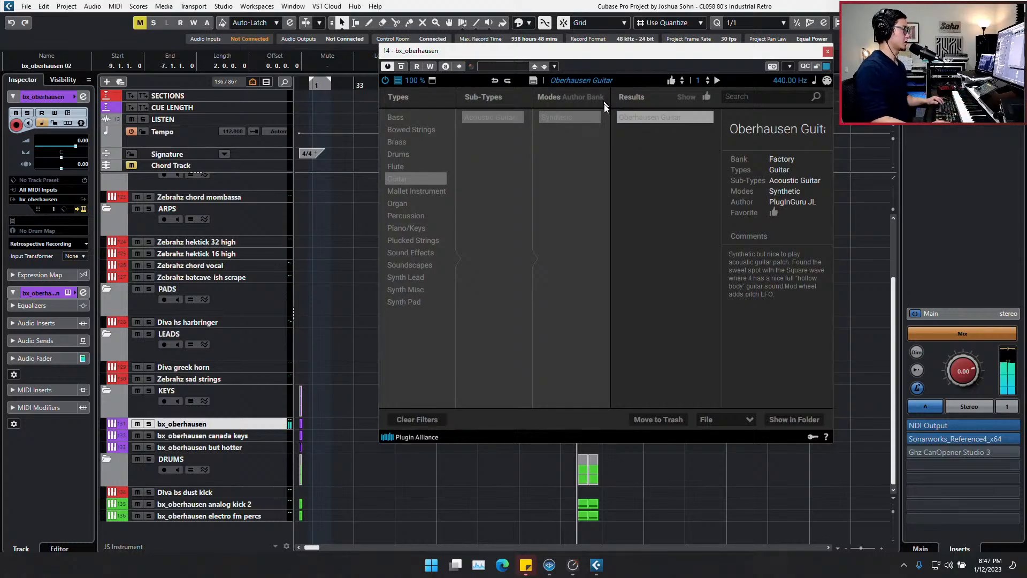
Rename the original bx_oberhausen track to bx_oberhausen gtr and close its instrument window
double_click(236, 424)
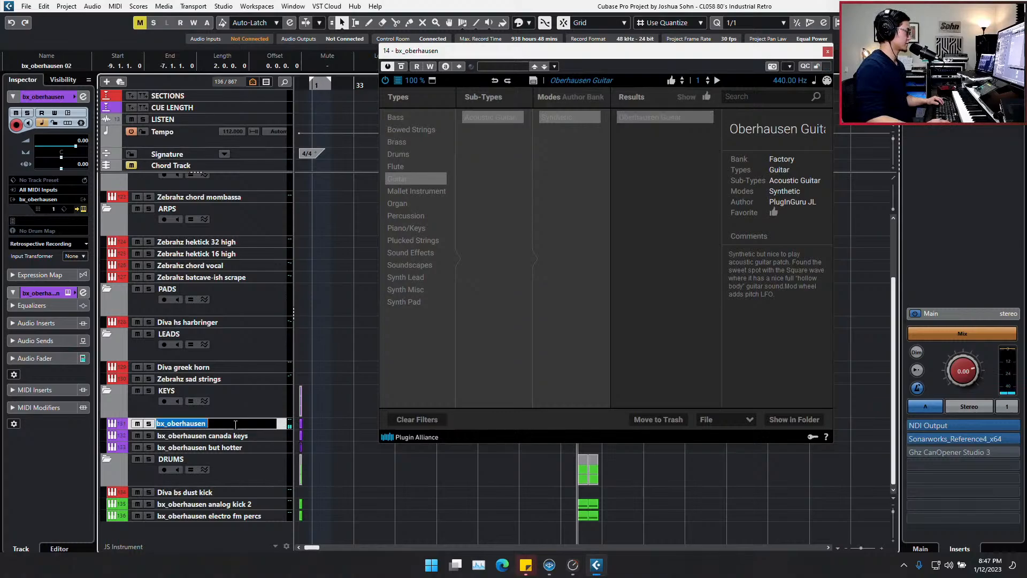
key("End")
type("oberhause")
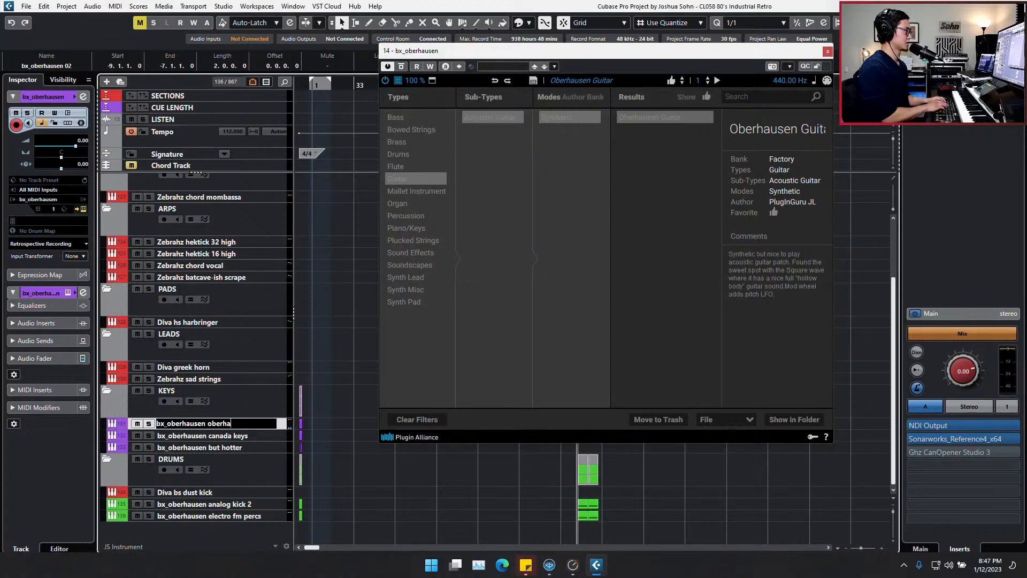
type("n gtr")
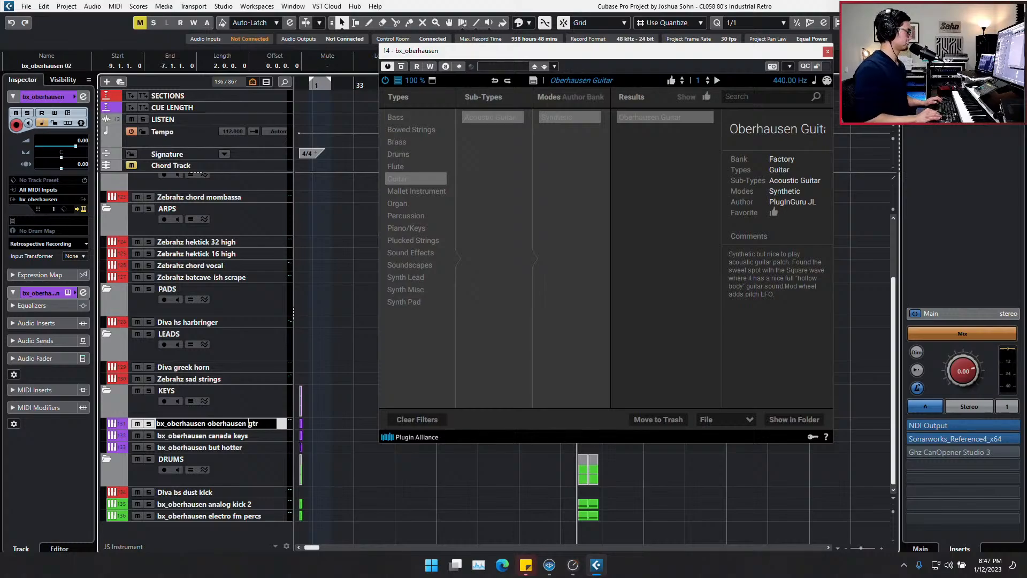
key("ctrl+shift+Left")
key("BackSpace")
key("Return")
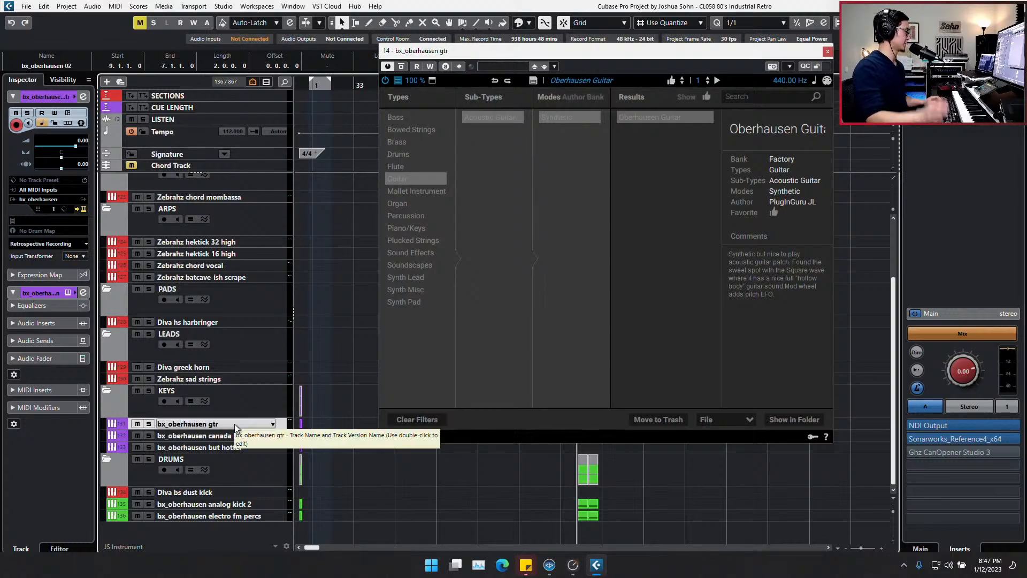
left_click(827, 52)
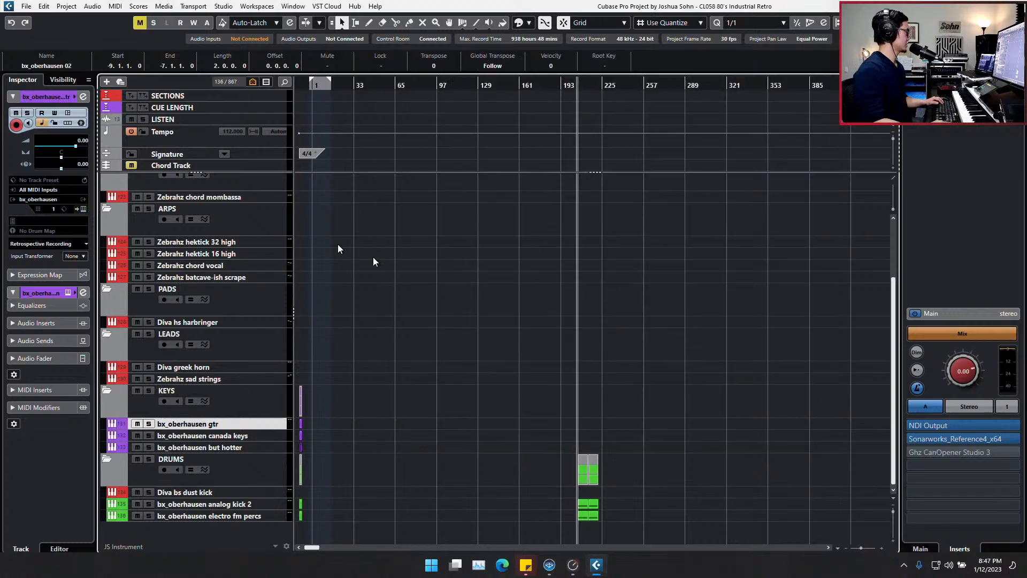
Recolour the instrument tracks from bx_oberhausen future down to bx_oberhausen electro fm percs with a running sequence of different colours
left_click(228, 198)
scroll(228, 198, "up", 3)
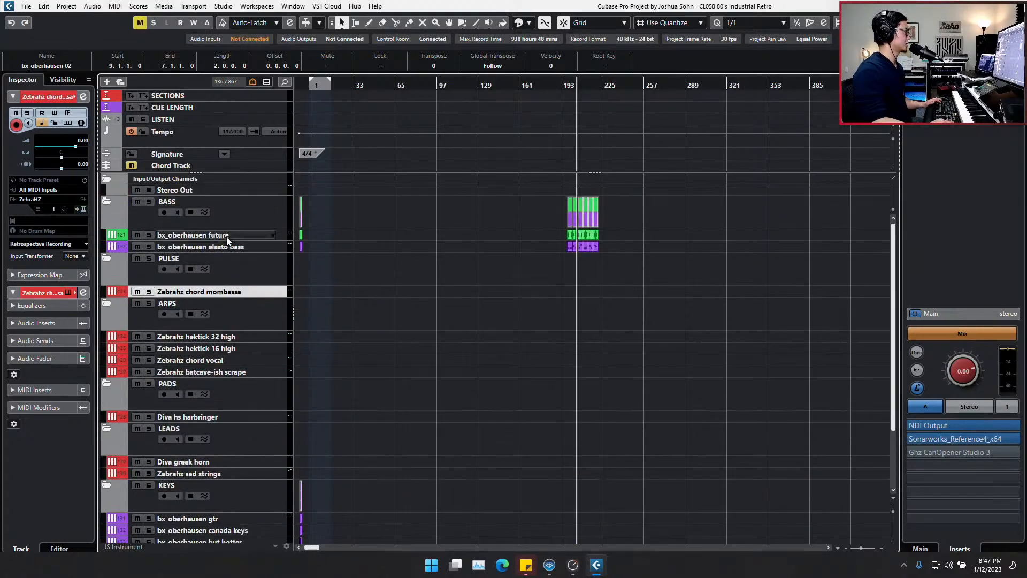
left_click(230, 235)
scroll(334, 250, "down", 2)
scroll(348, 267, "up", 2)
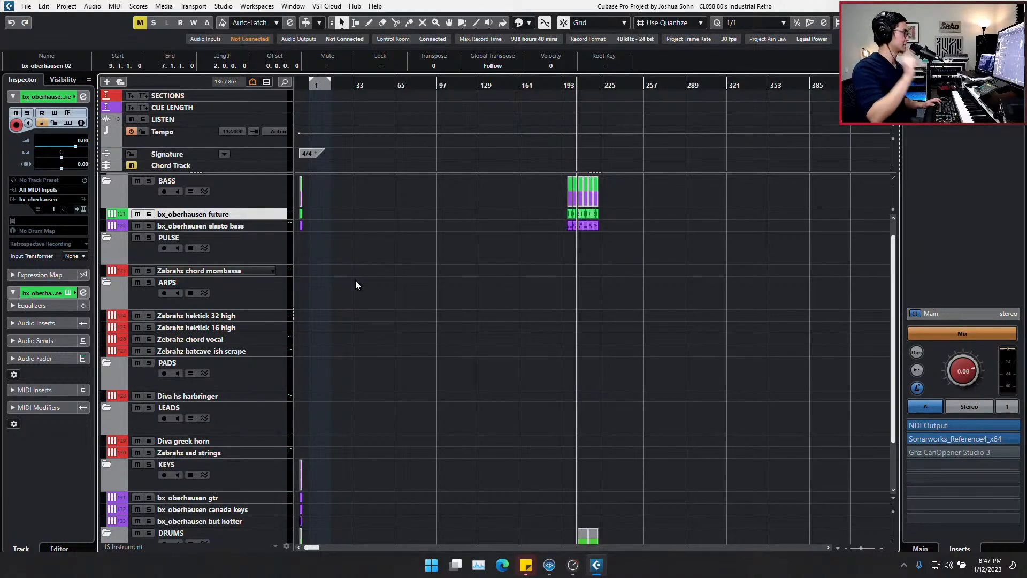
key("ctrl+shift+c")
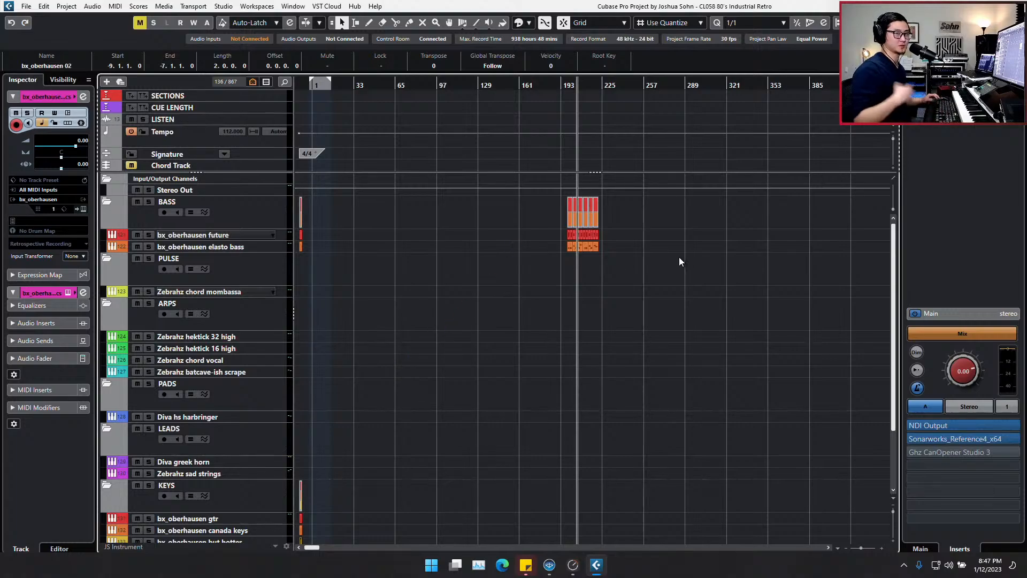
Move the playhead to the start of the locator range just before bar 1, with the timeline enlarged around it
key("h")
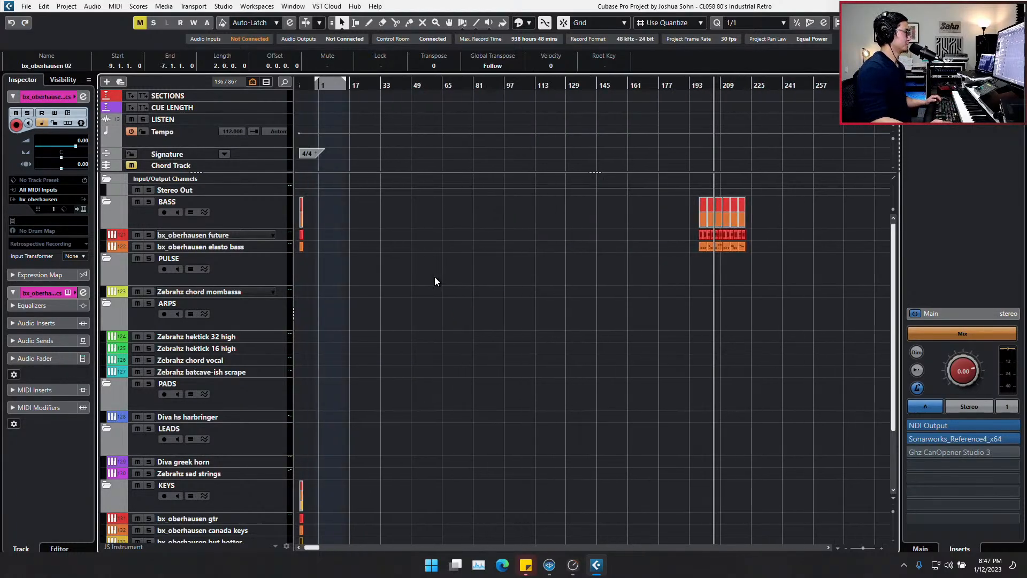
left_click(315, 85)
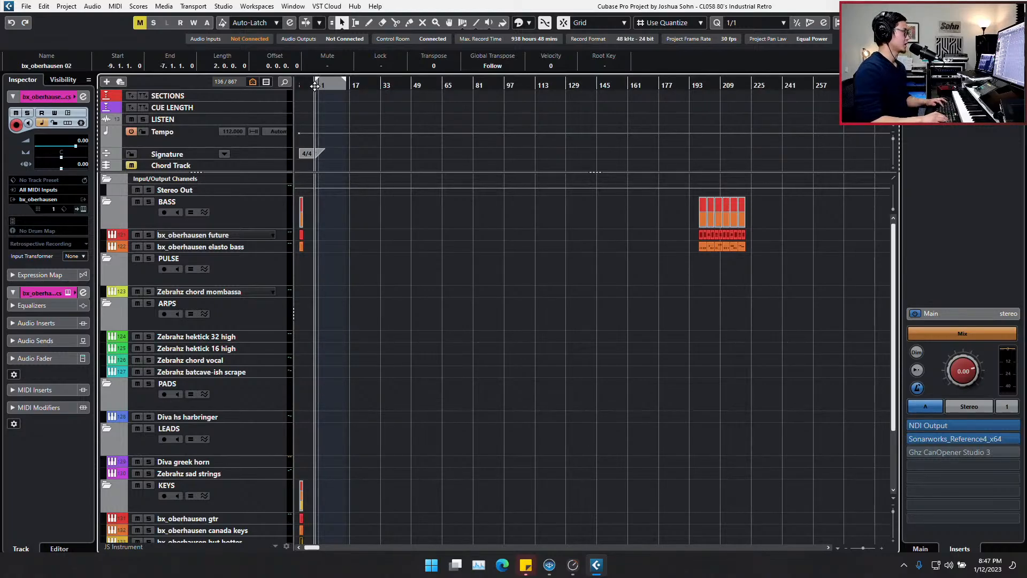
key("h")
key("h")
key("h")
key("h")
key("h")
key("h")
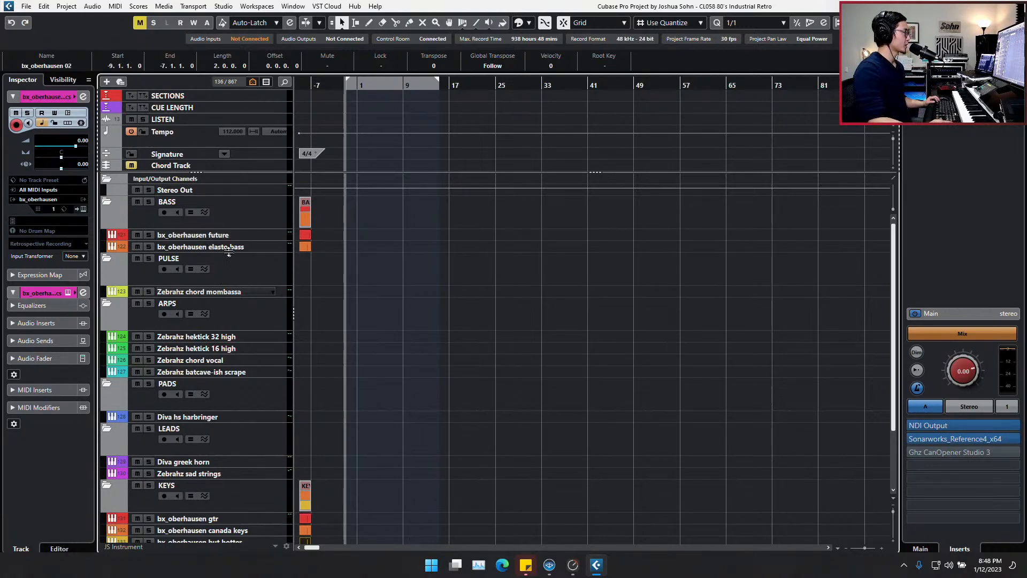
Open the instrument on the bx_oberhausen future track and examine which controls its MIDI learn mode can map
left_click(217, 235)
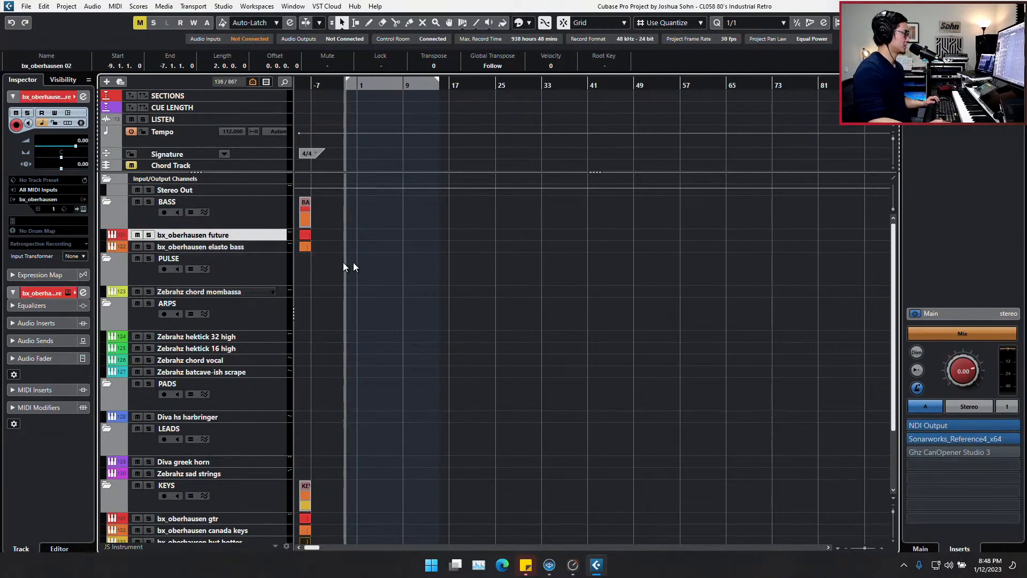
scroll(371, 261, "down", 3)
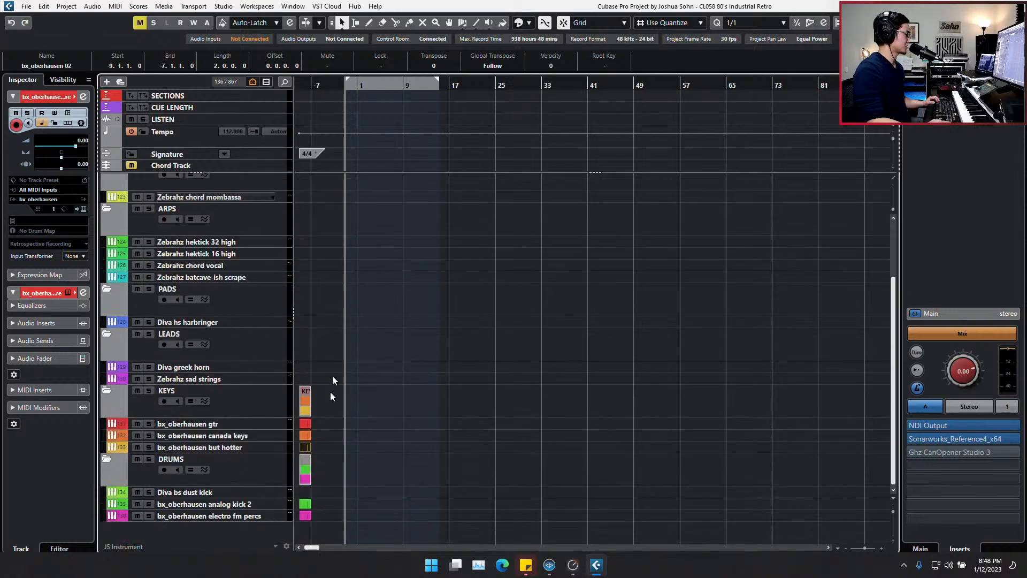
scroll(331, 396, "up", 3)
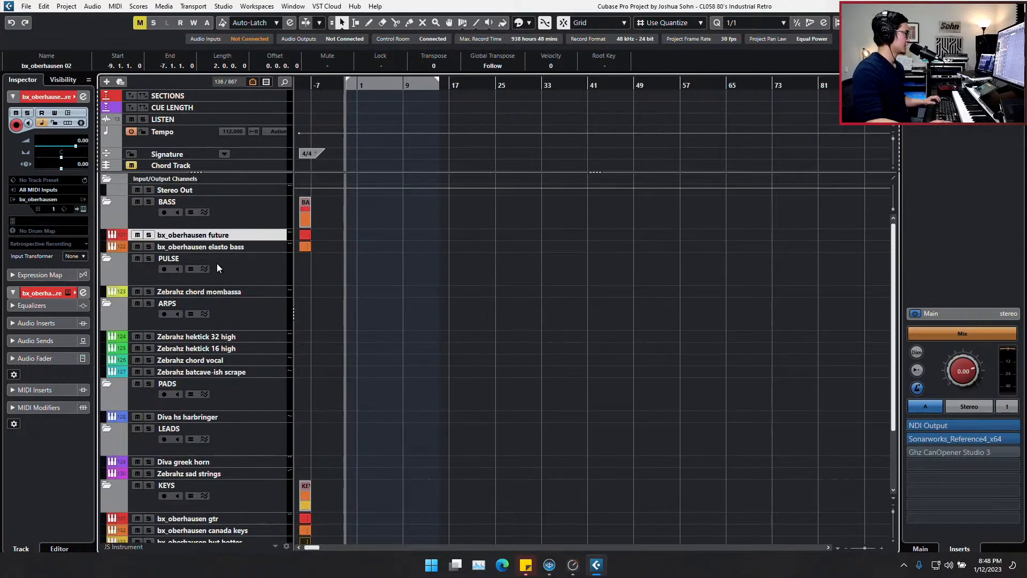
key("e")
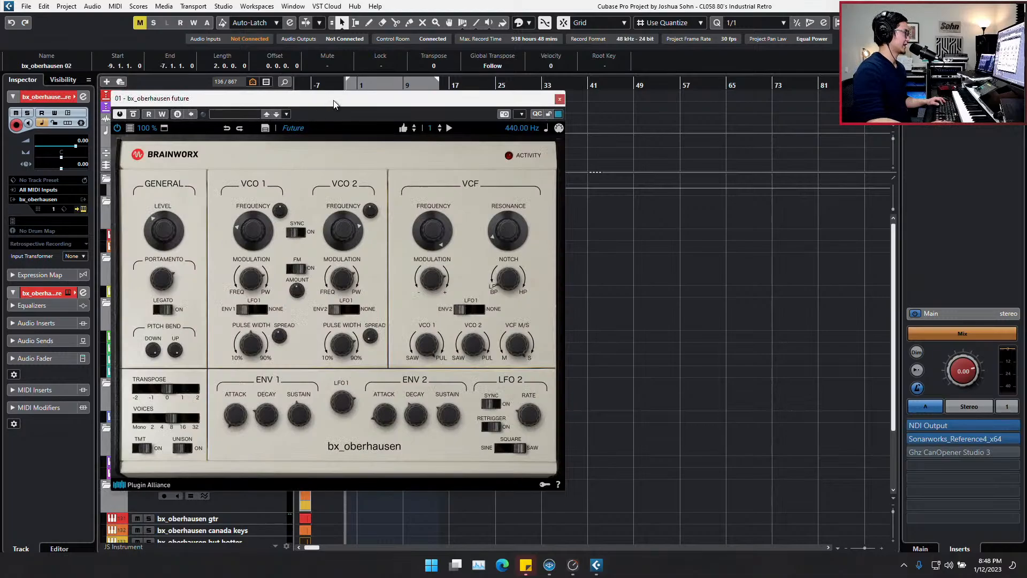
left_click_drag(336, 105, 558, 110)
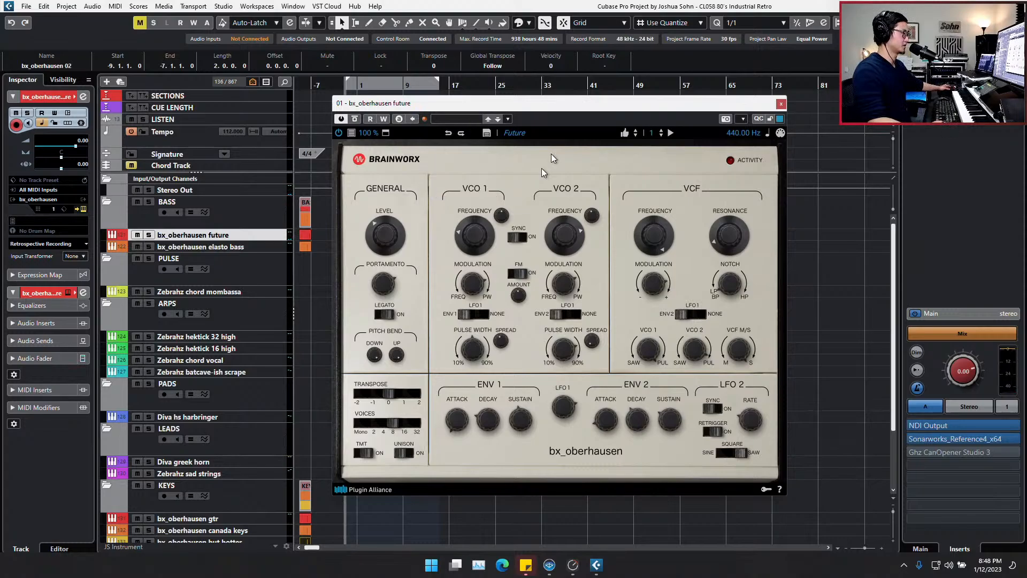
left_click(780, 134)
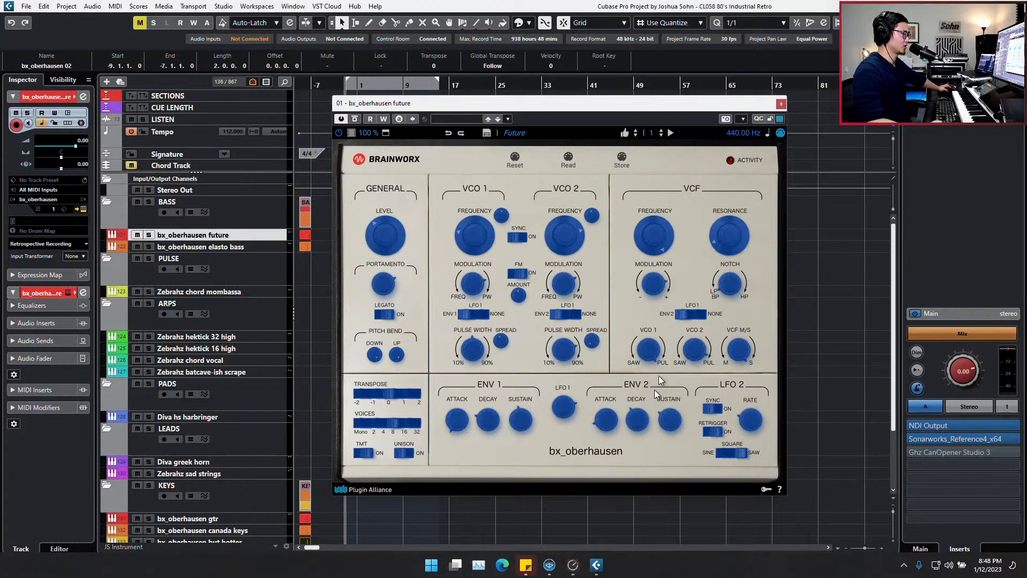
left_click(780, 133)
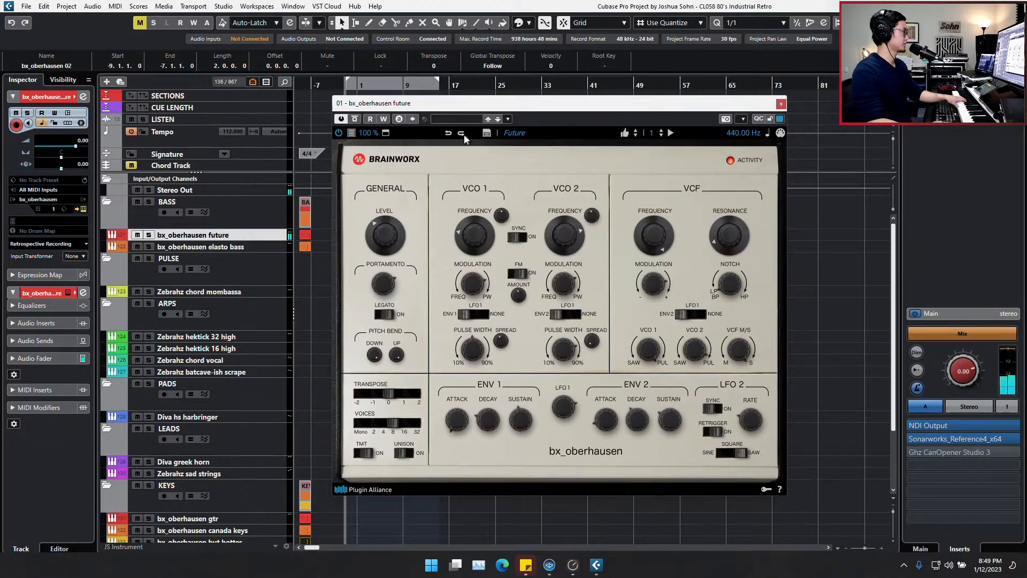
Examine the FX and arpeggiator section of the bx_oberhausen future instrument, including its mode, octave, trigger and clock settings
left_click(386, 133)
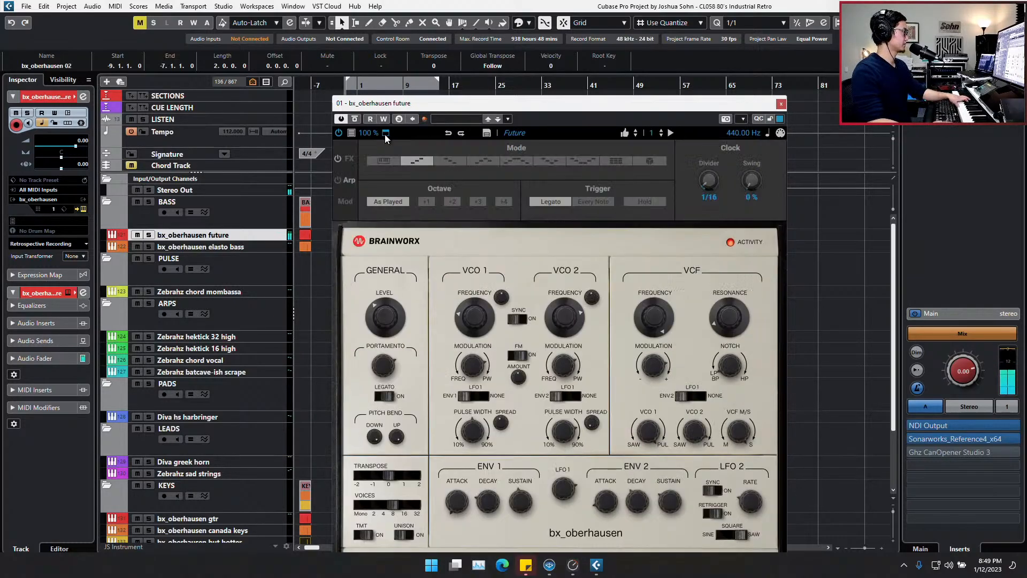
left_click_drag(463, 103, 404, 60)
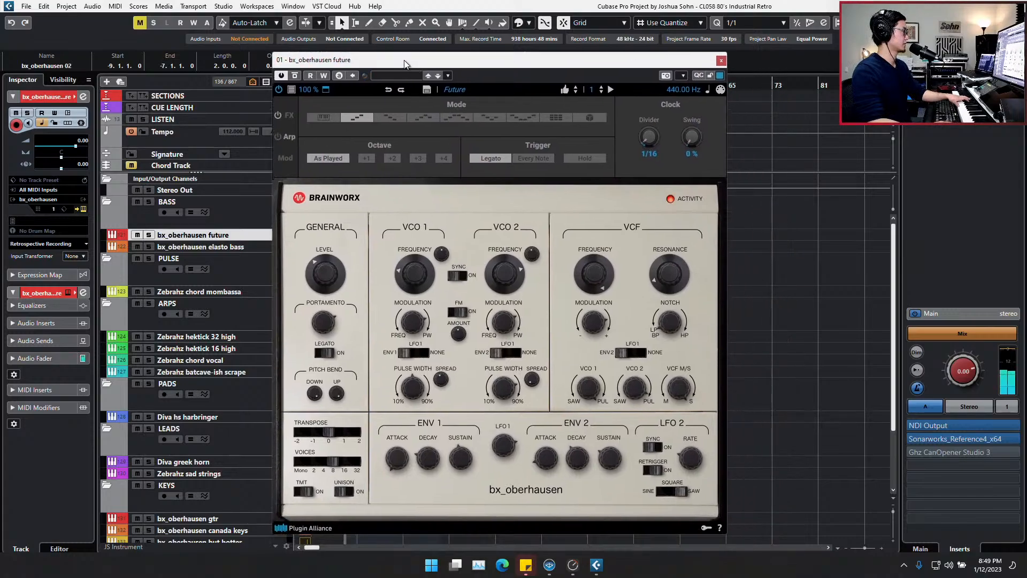
left_click(326, 89)
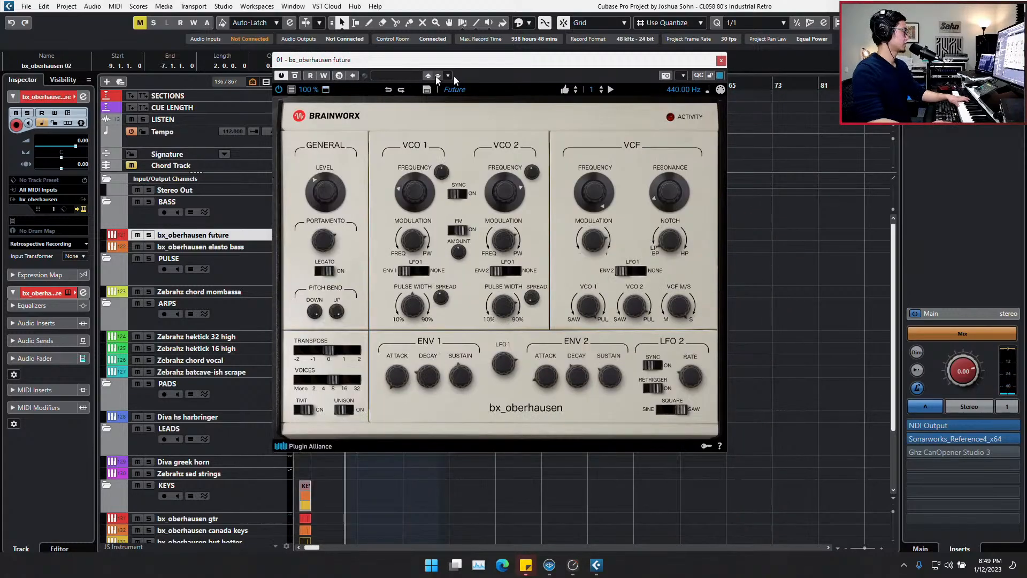
left_click(611, 91)
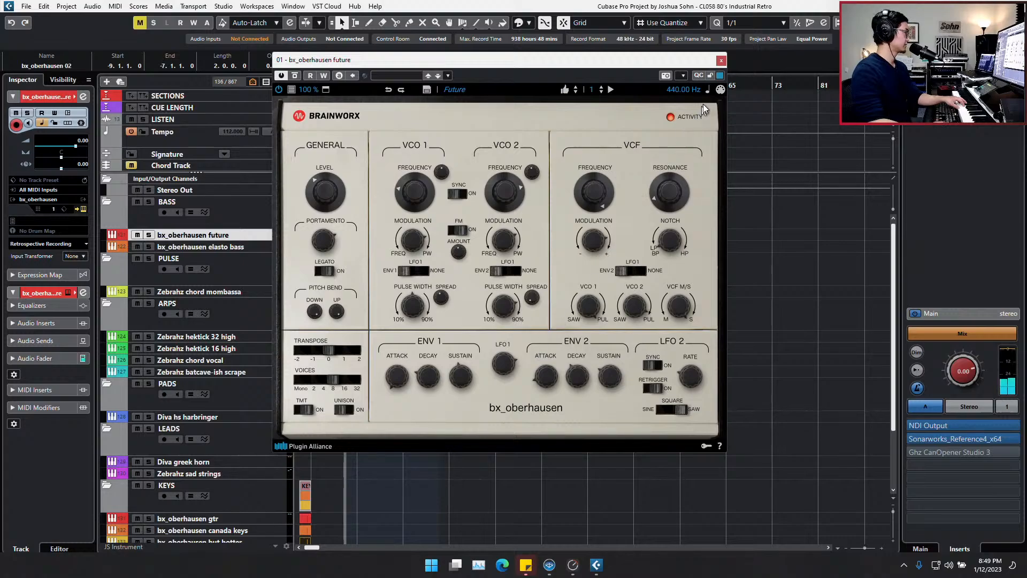
Map the Level knob of the bx_oberhausen future instrument to MIDI CC 7 and close its window
left_click(720, 90)
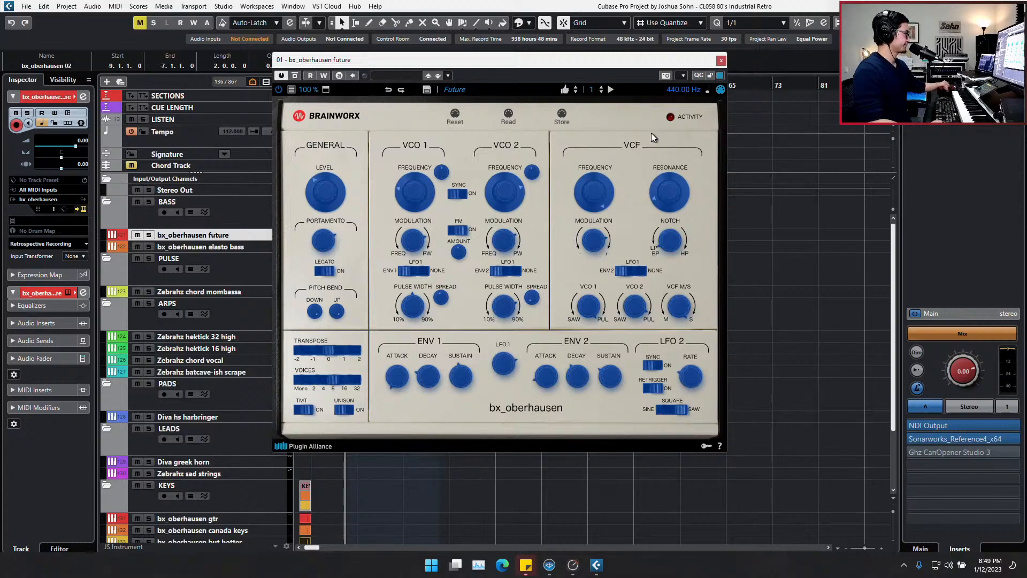
left_click(721, 91)
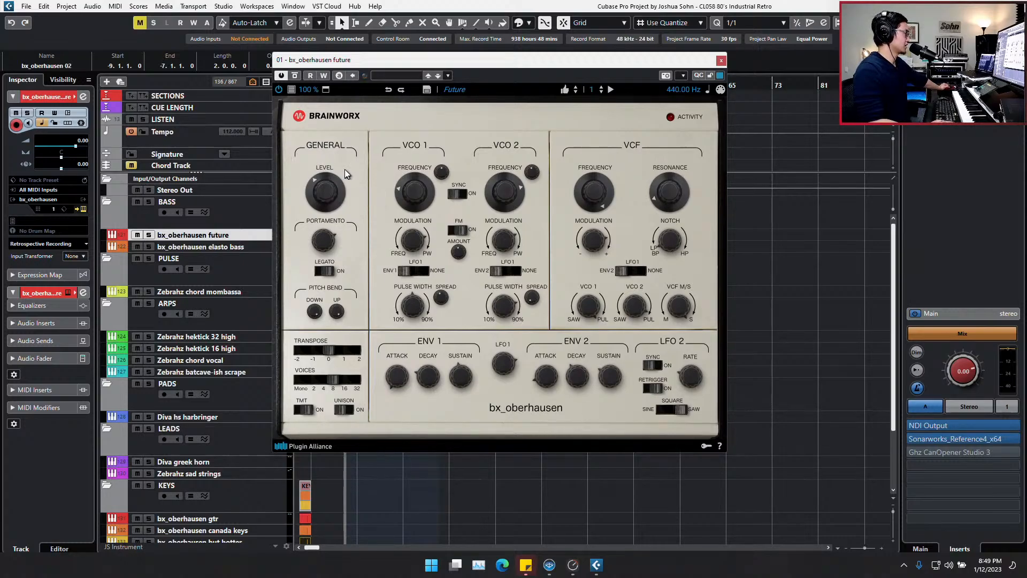
left_click(721, 90)
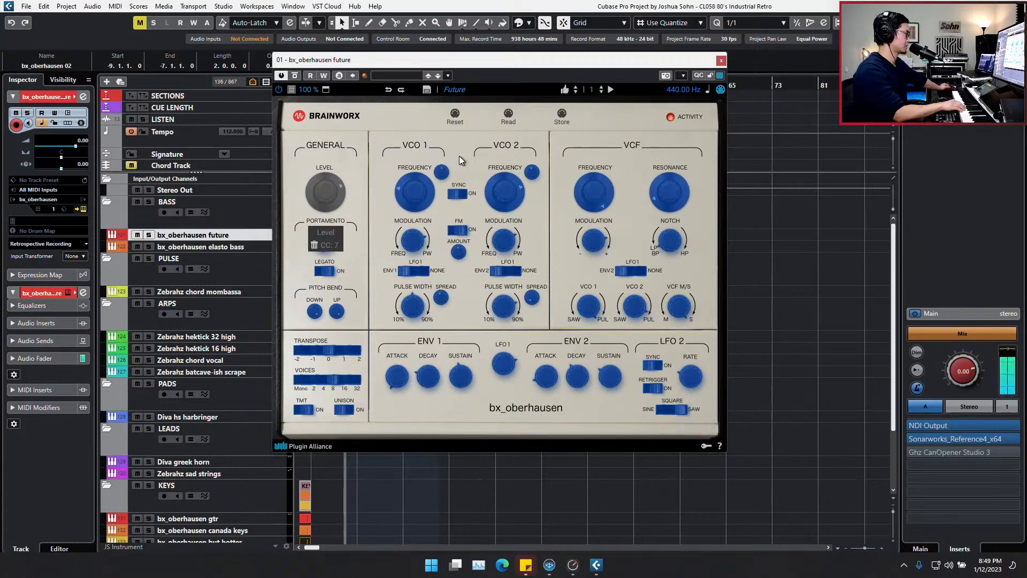
left_click(721, 61)
Map the Level knob of the bx_oberhausen elasto bass instrument to MIDI CC 7 and close its window
left_click(233, 246)
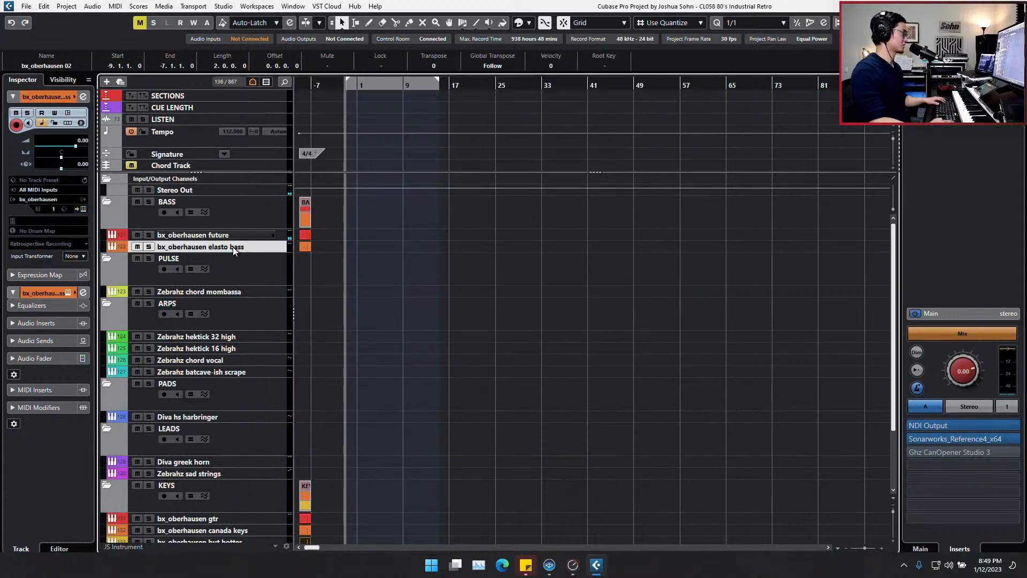
scroll(378, 246, "down", 4)
key("shift+e")
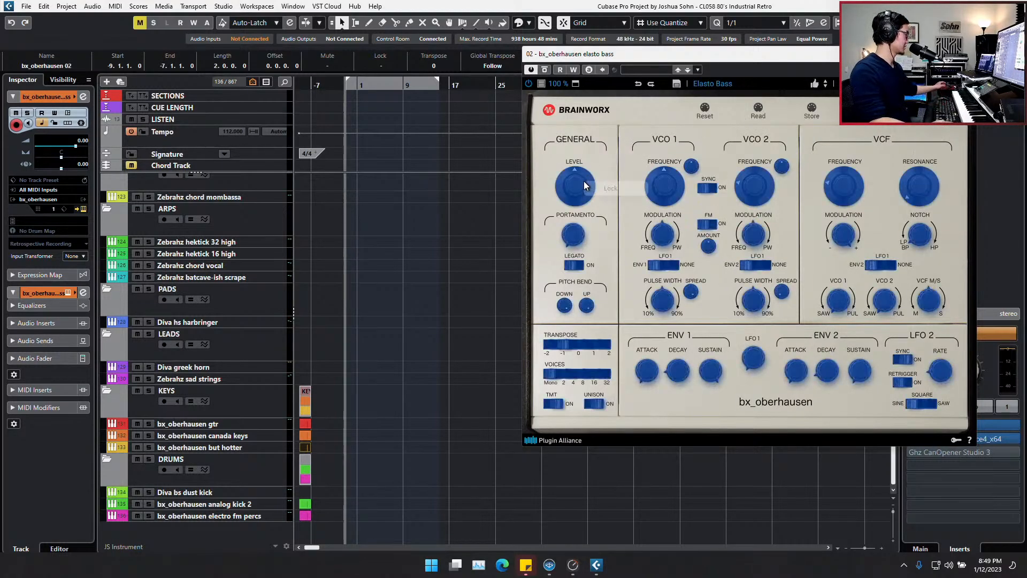
left_click_drag(575, 177, 574, 186)
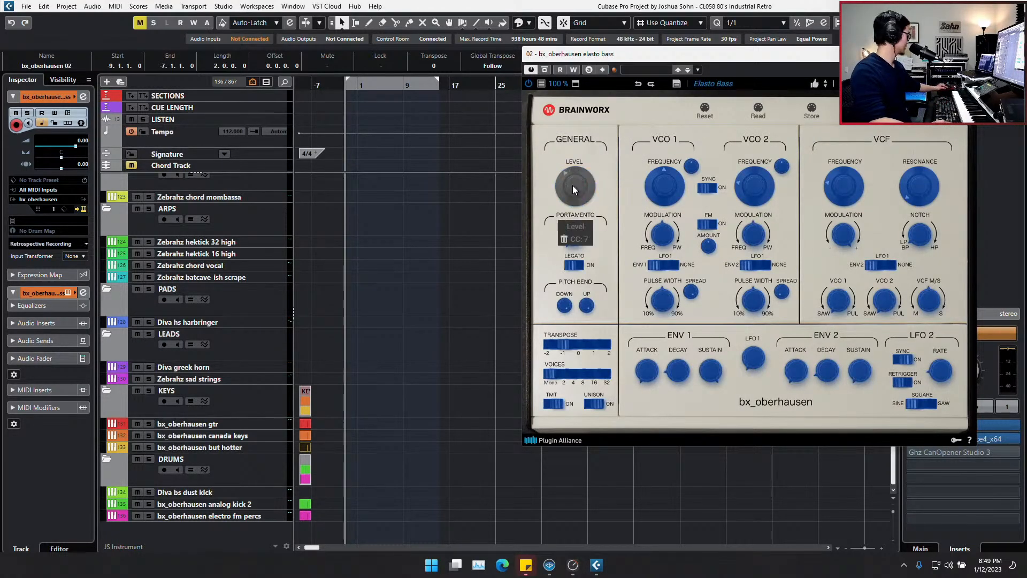
left_click(964, 54)
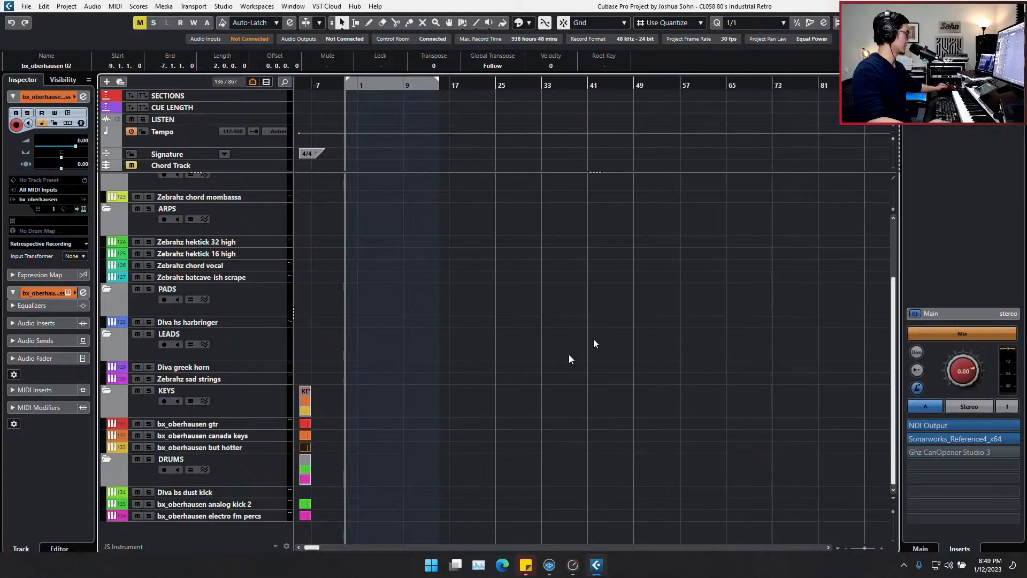
Delete the leftover MIDI clips before bar 1 on the KEYS and DRUMS tracks
left_click(328, 431)
left_click_drag(330, 421, 302, 446)
key("Delete")
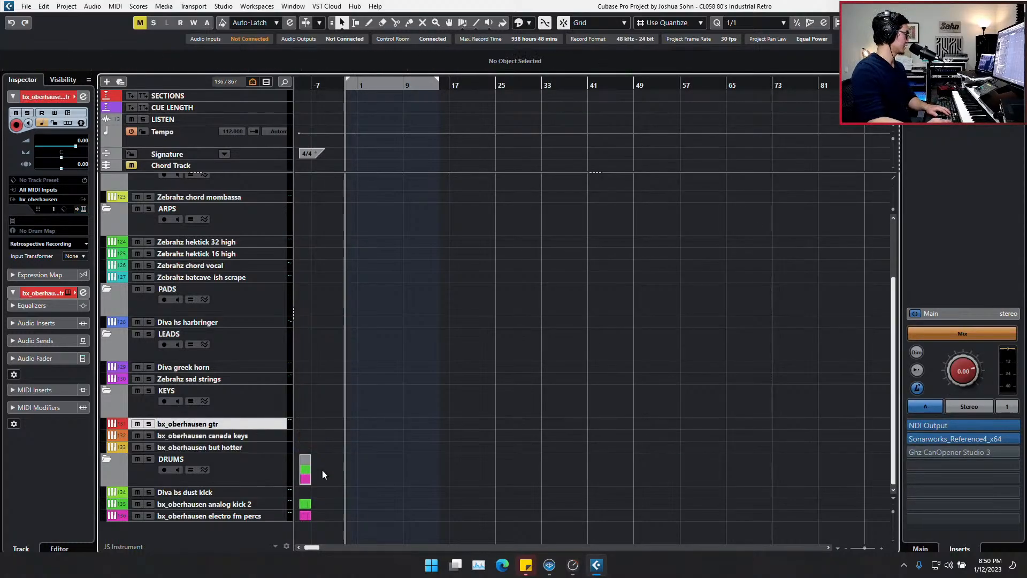
left_click_drag(303, 523, 302, 527)
key("Delete")
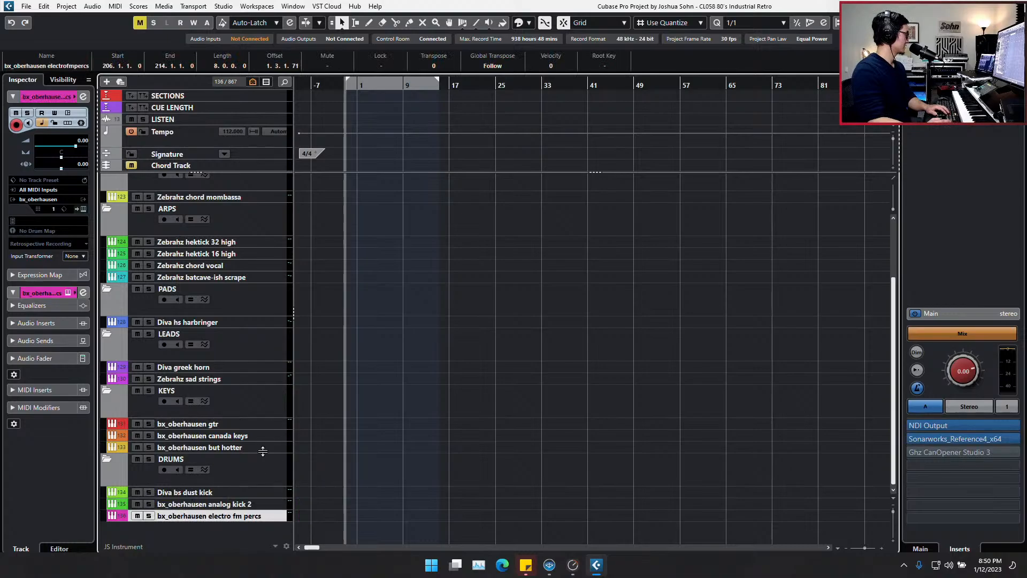
Map the Level knob of the bx_oberhausen canada keys instrument to MIDI CC 7 and close its window
left_click(274, 434)
key("e")
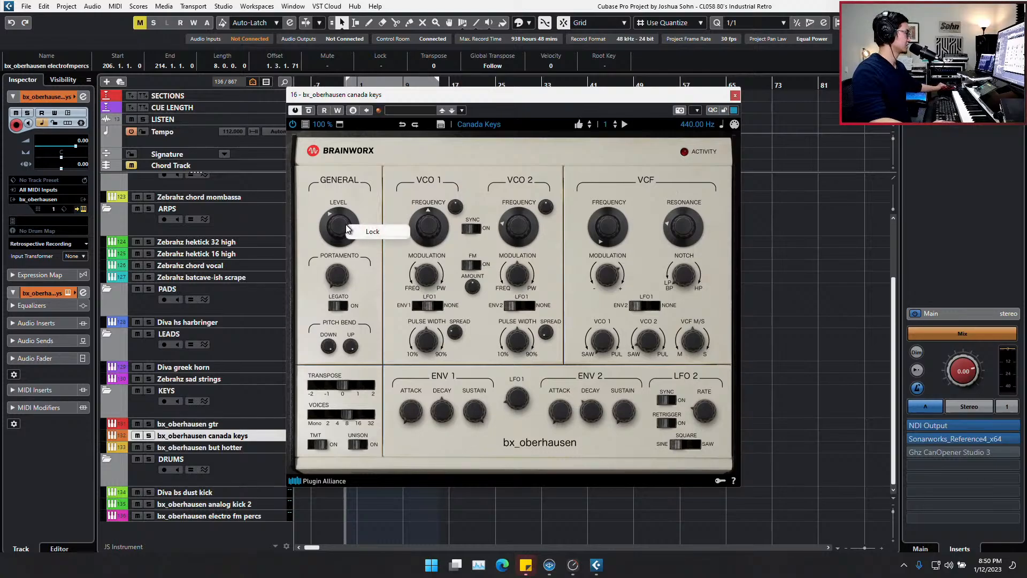
left_click(731, 125)
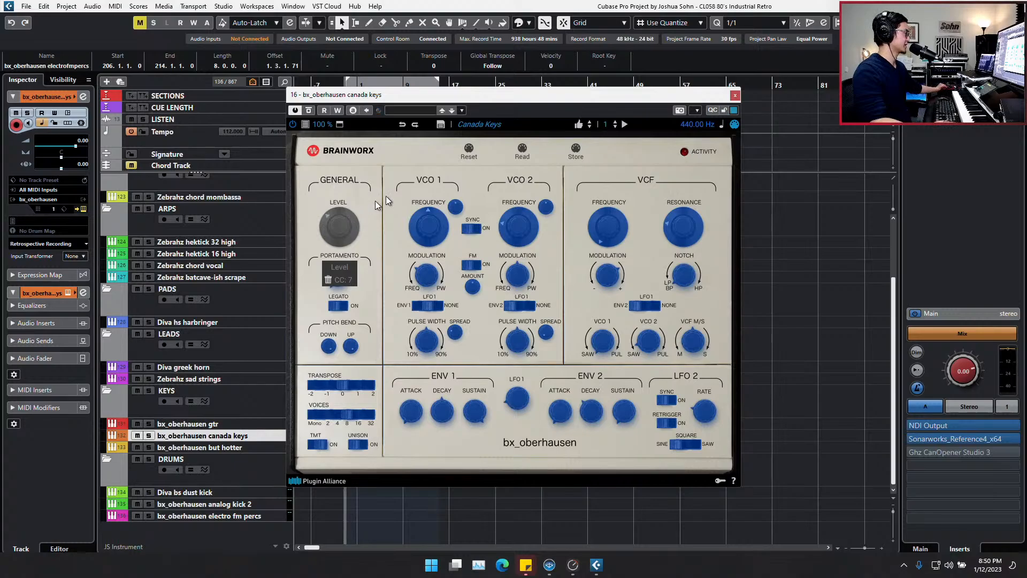
left_click(735, 95)
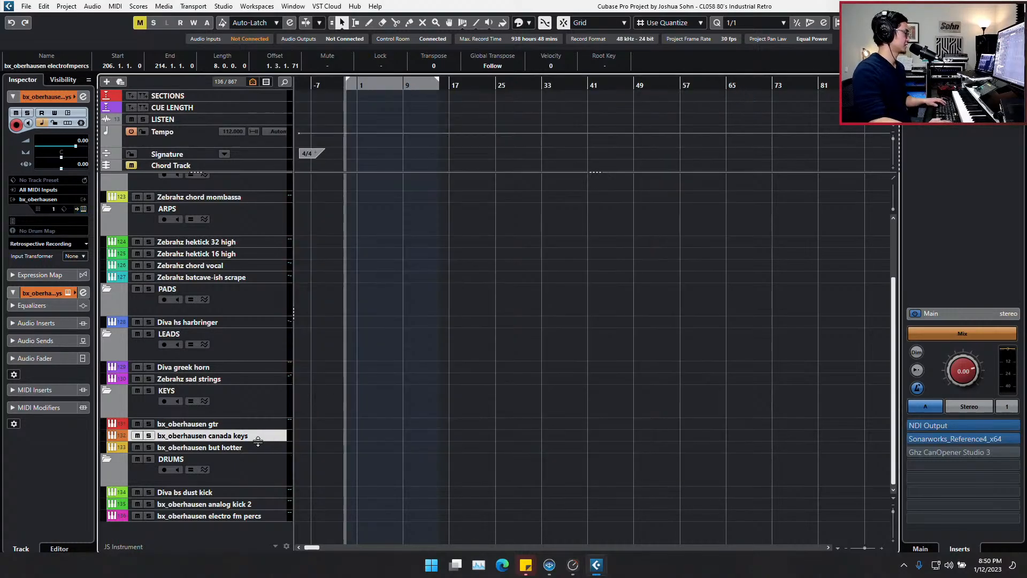
Map the Level knob of the bx_oberhausen but hotter instrument to MIDI CC 7 and close its window
left_click(258, 447)
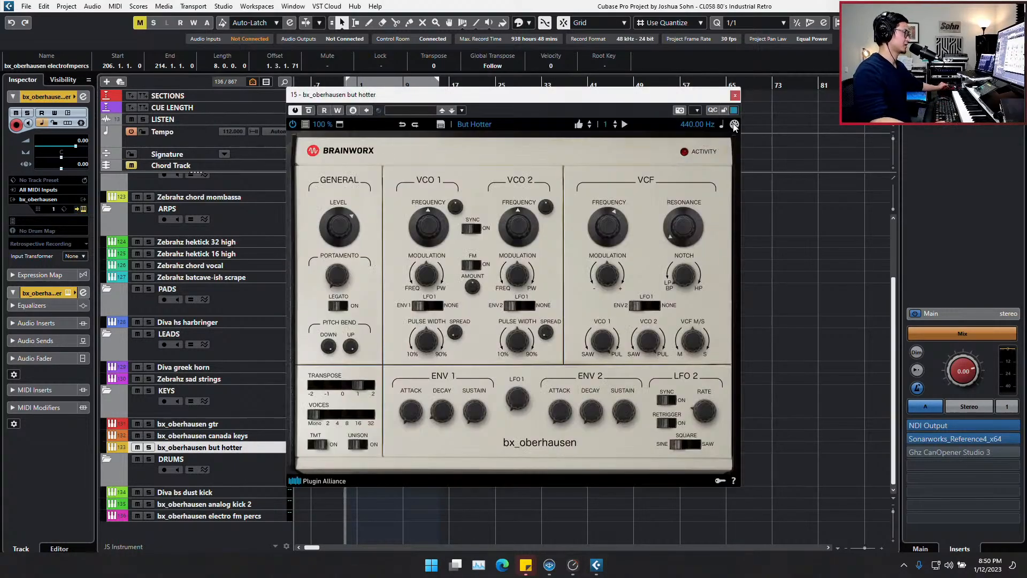
left_click(734, 125)
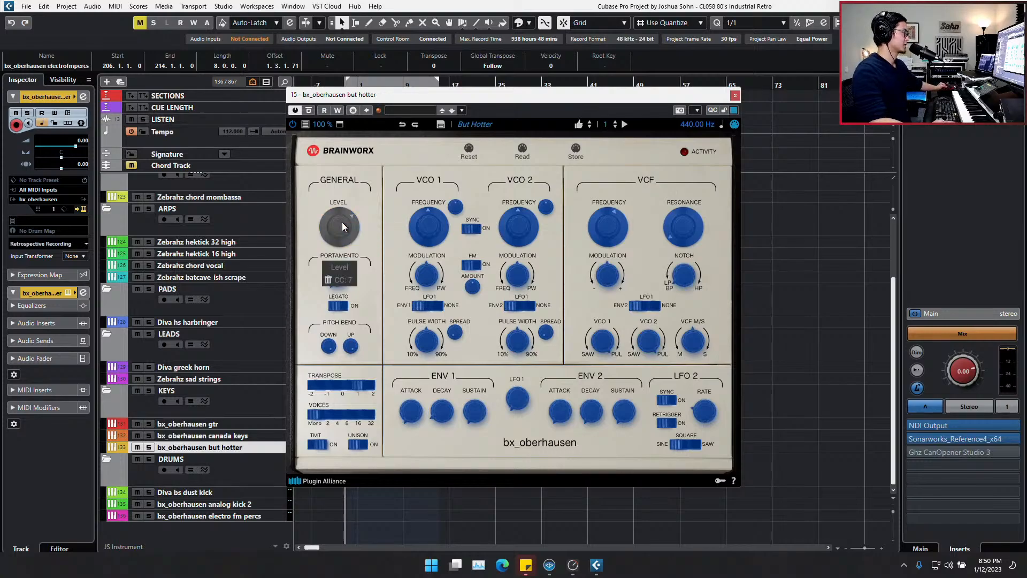
left_click(735, 95)
Map the Level knobs of the bx_oberhausen analog kick 2 and electro fm percs instruments to MIDI CC 7 and close both windows
left_click(212, 503)
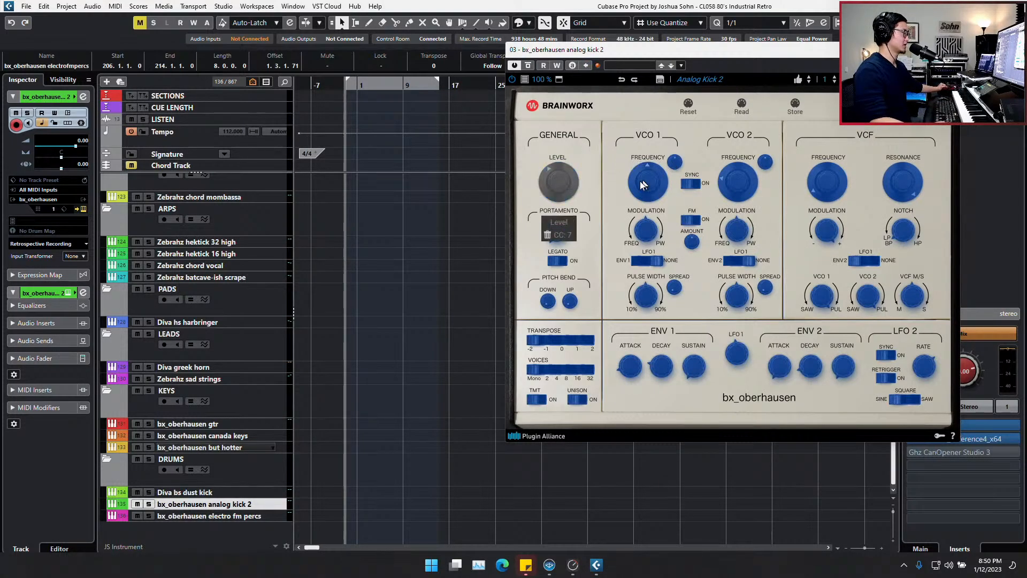
left_click(220, 516)
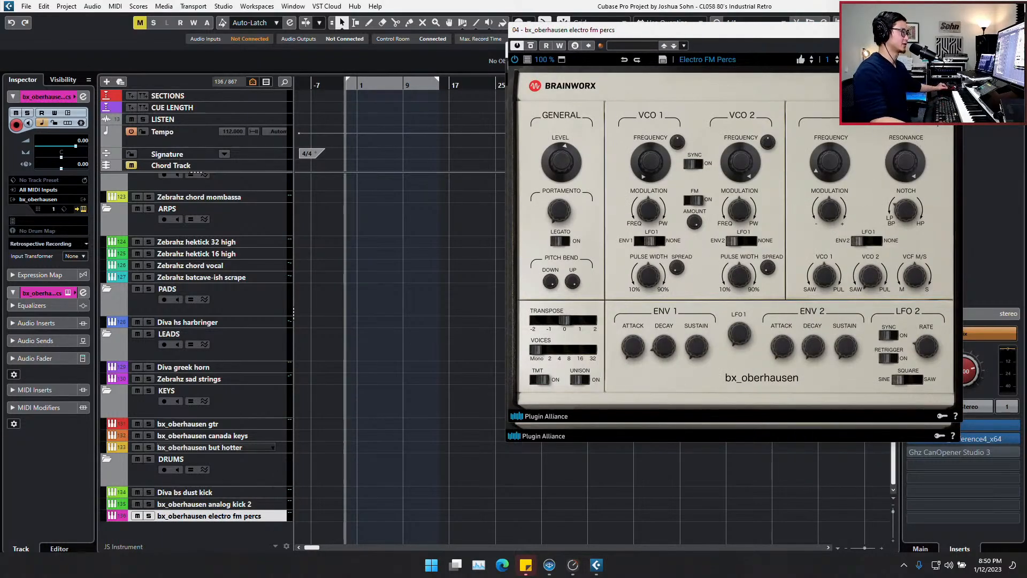
left_click(925, 59)
left_click(565, 169)
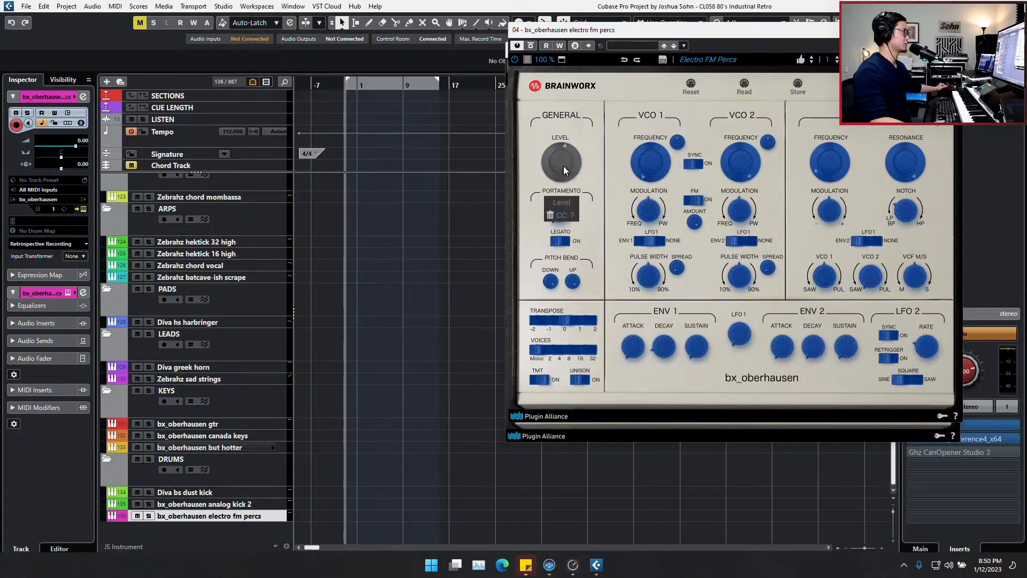
key("ctrl+w")
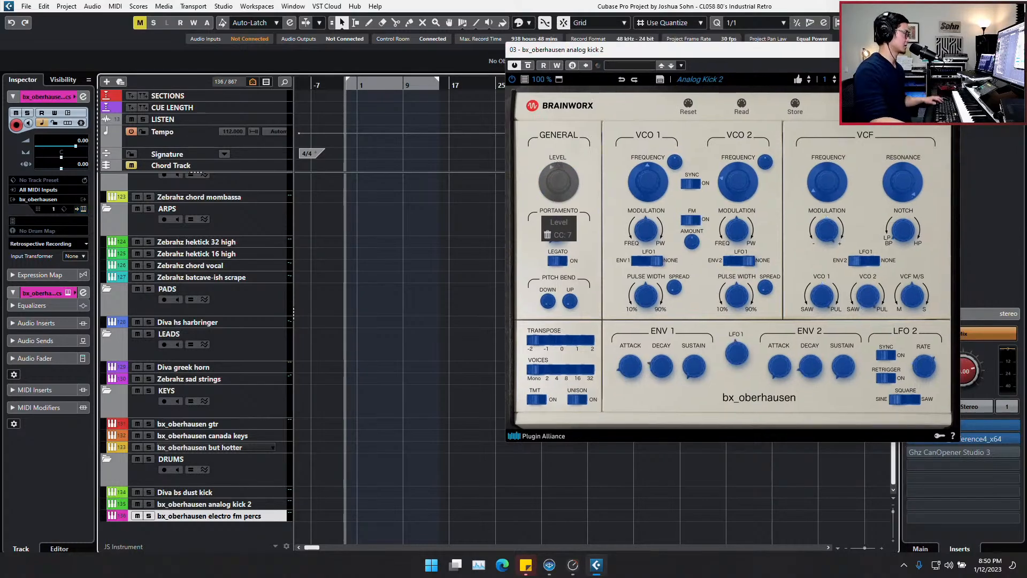
key("ctrl+w")
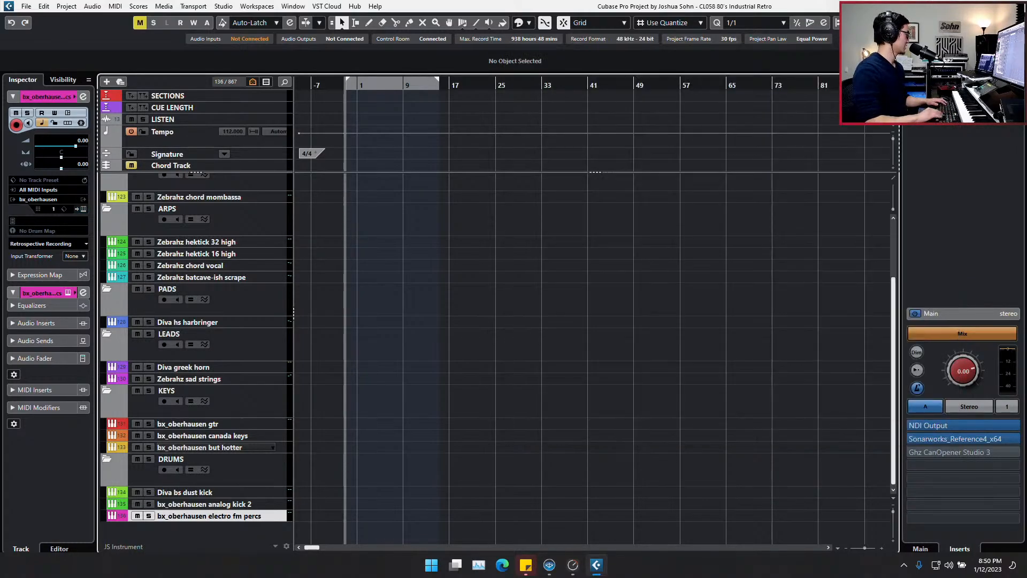
Open the Diva bs dust kick instrument, check its Output level and close its window
key("Up")
key("Up")
key("e")
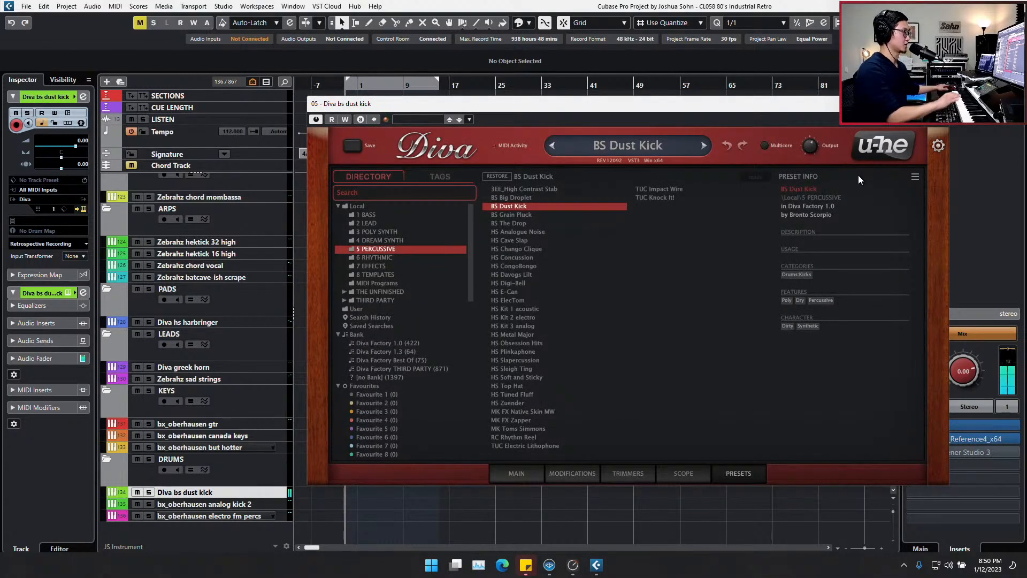
mouse_move(817, 141)
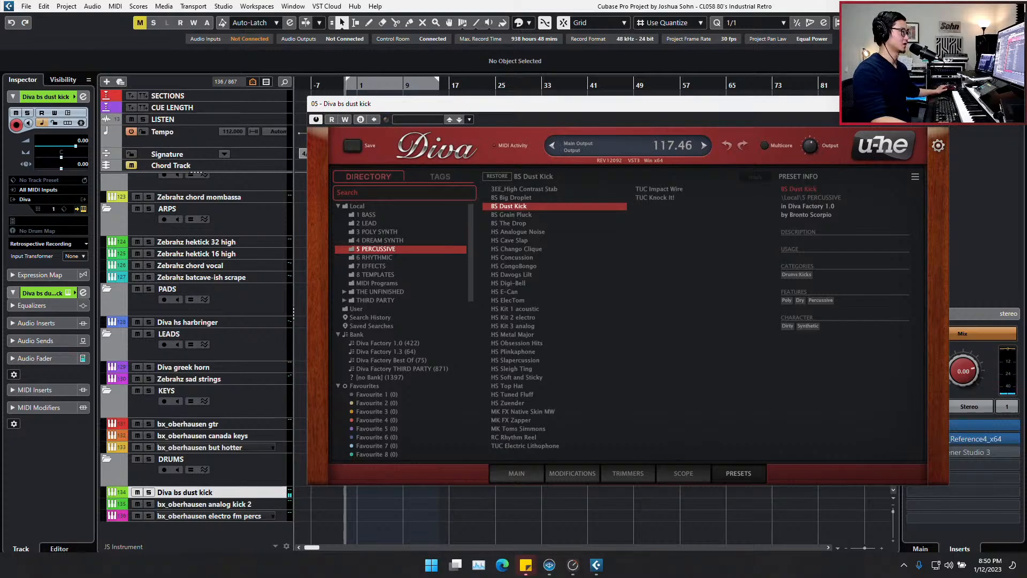
key("ctrl+w")
Audition the bx_oberhausen elasto bass and bx_oberhausen future tracks in the BASS folder
scroll(457, 331, "up", 3)
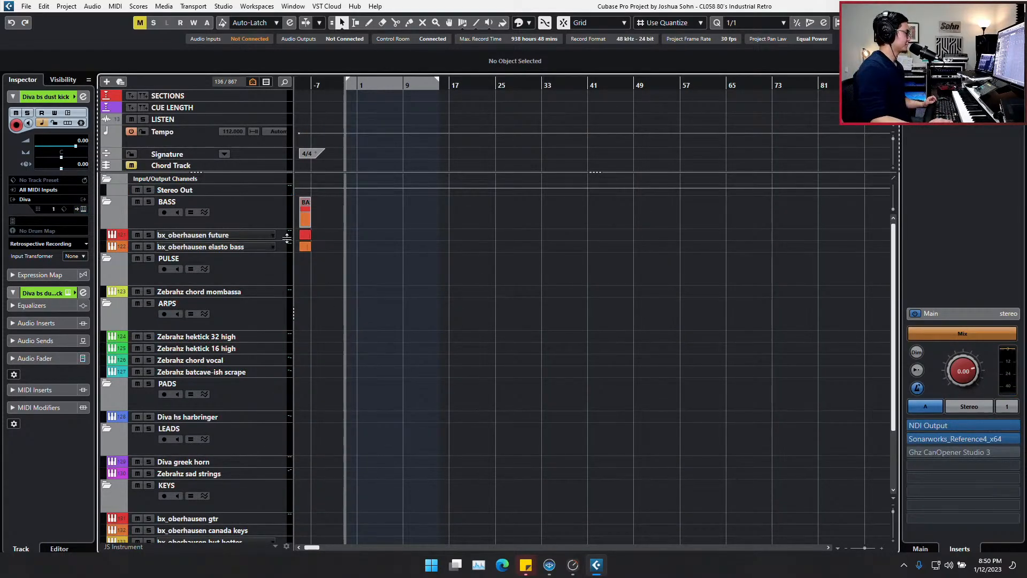
left_click(236, 245)
scroll(386, 217, "down", 2)
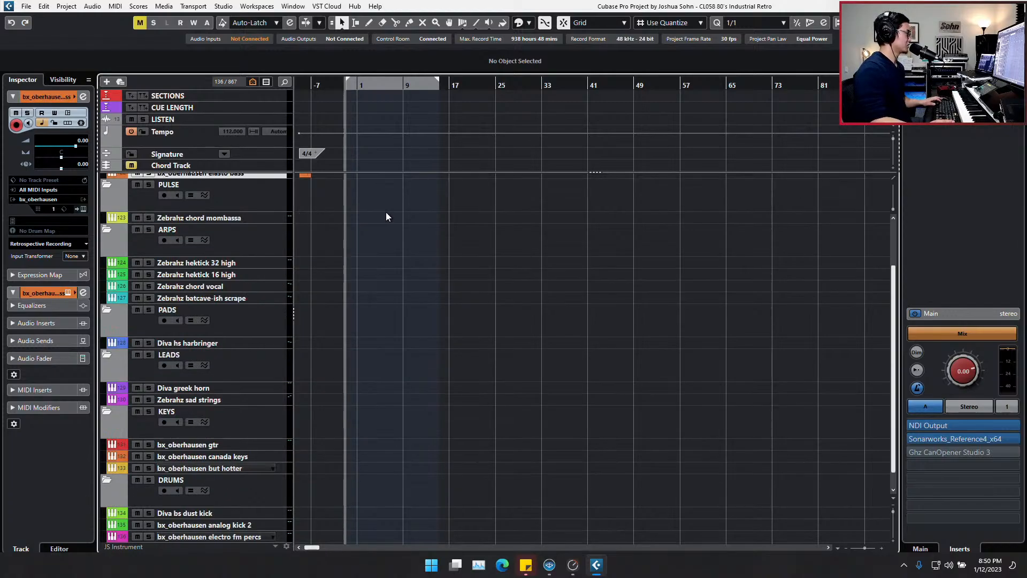
key("g")
scroll(383, 216, "up", 2)
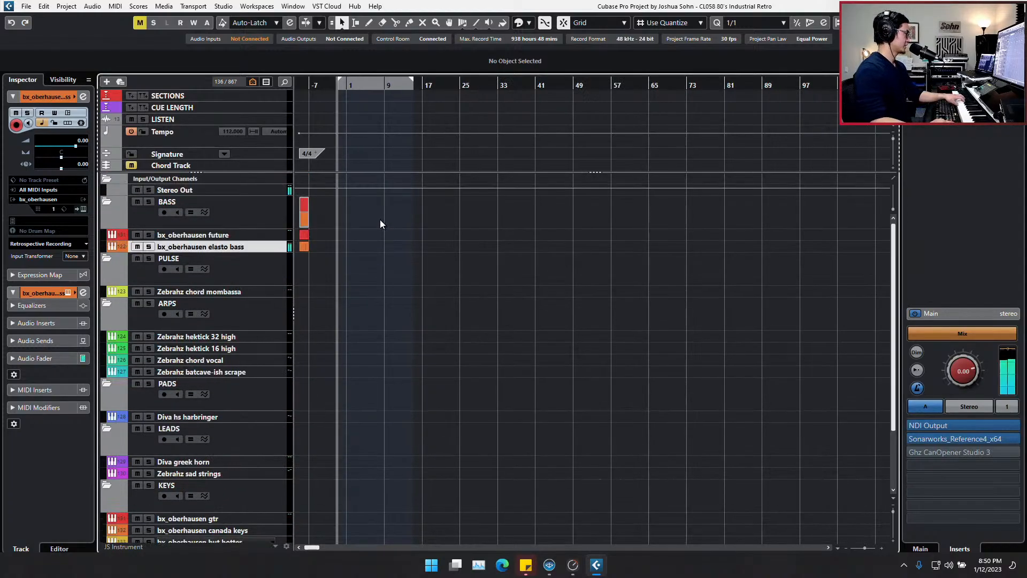
key("Up")
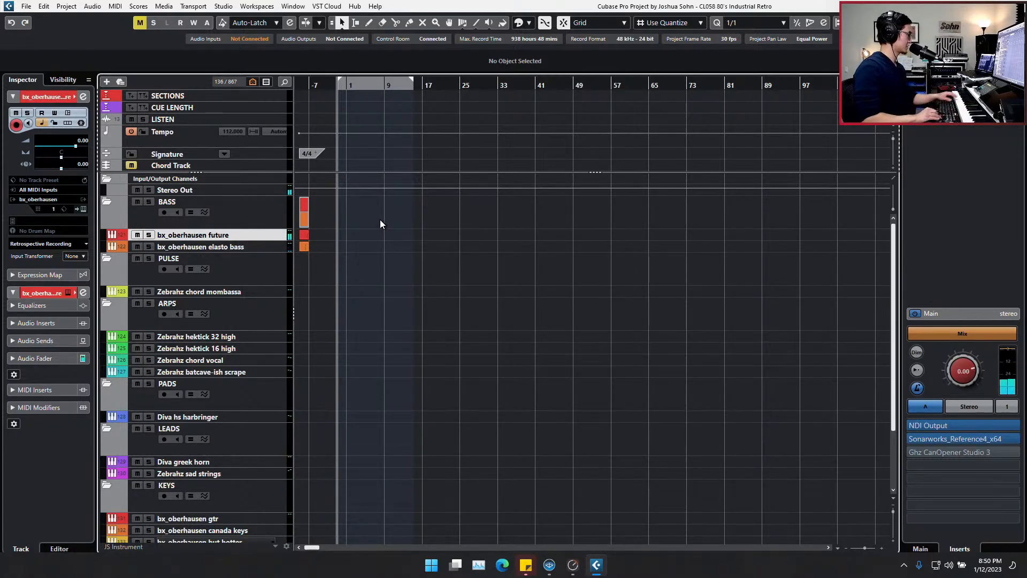
Audition the Zebrahz pulse and arp tracks one after another, from chord mombassa down to batcave-ish scrape
key("Down")
key("Down")
key("Down")
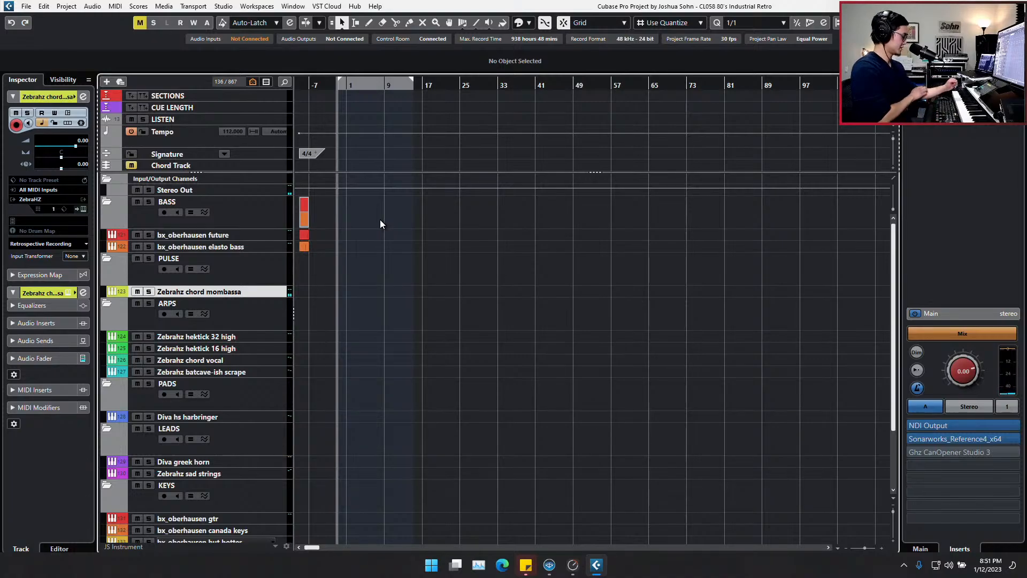
key("Down")
key("Down")
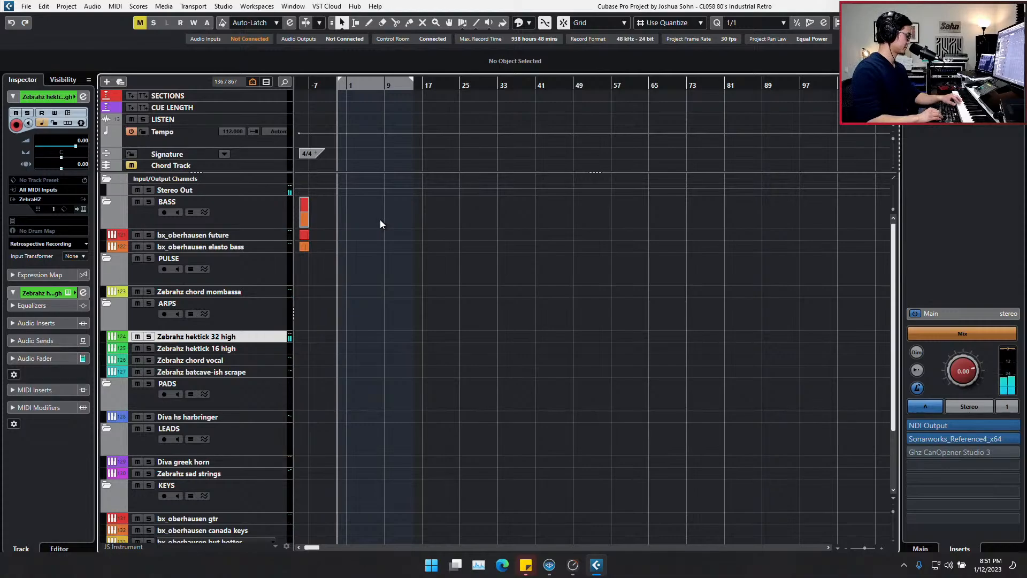
key("Down")
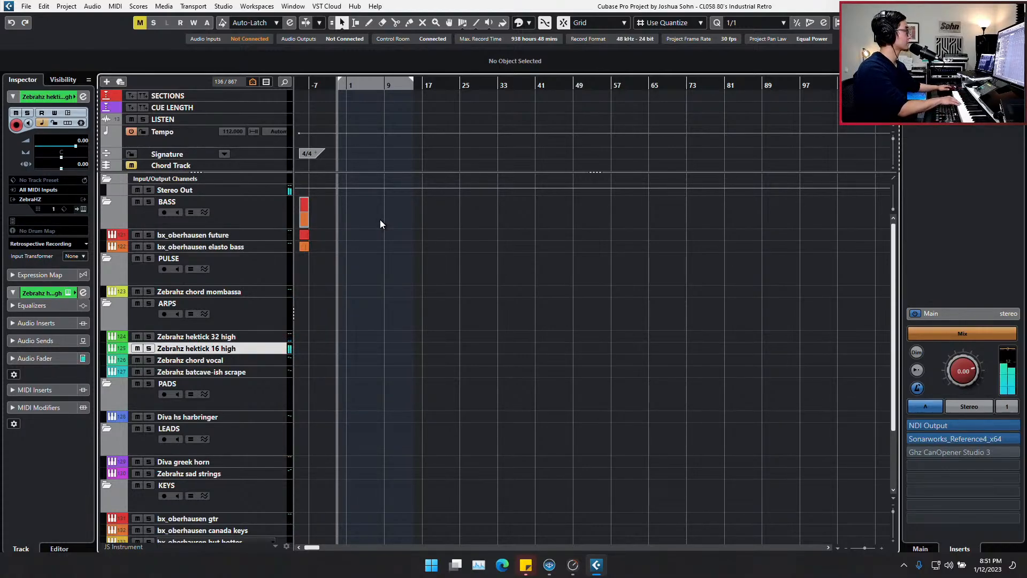
key("Down")
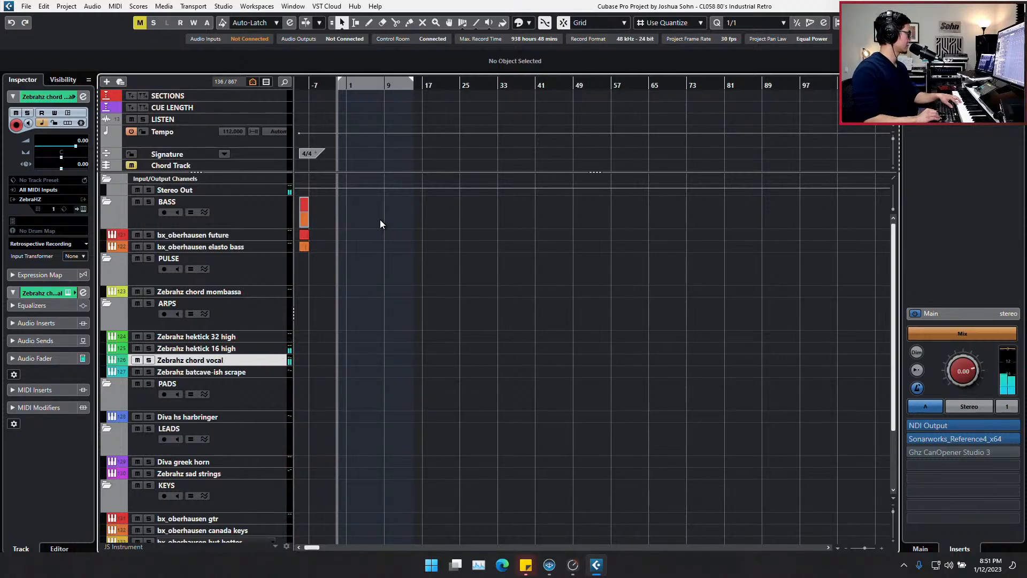
key("Down")
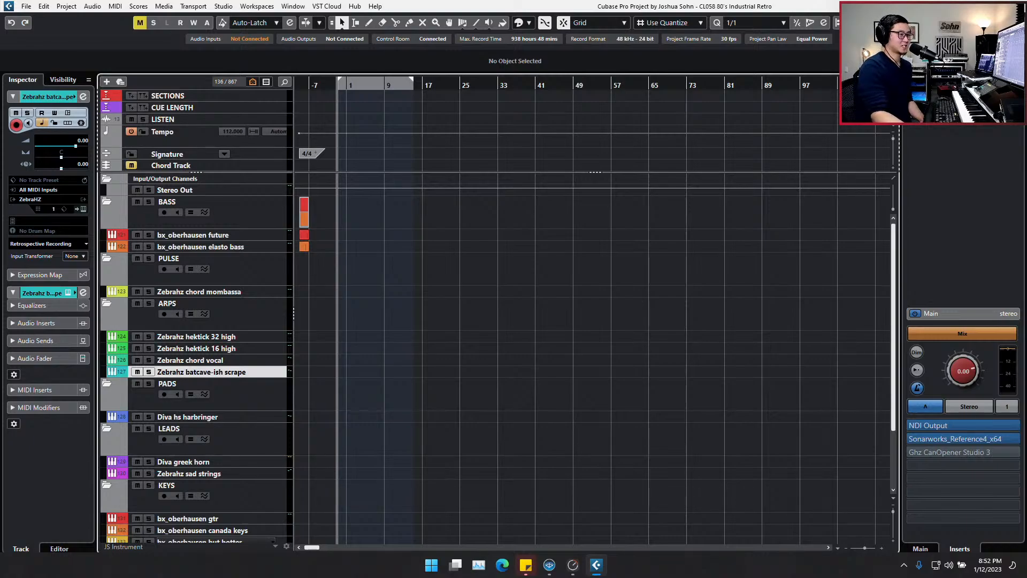
Audition the Diva hs harbringer pad and the Diva greek horn lead
scroll(509, 297, "up", 2)
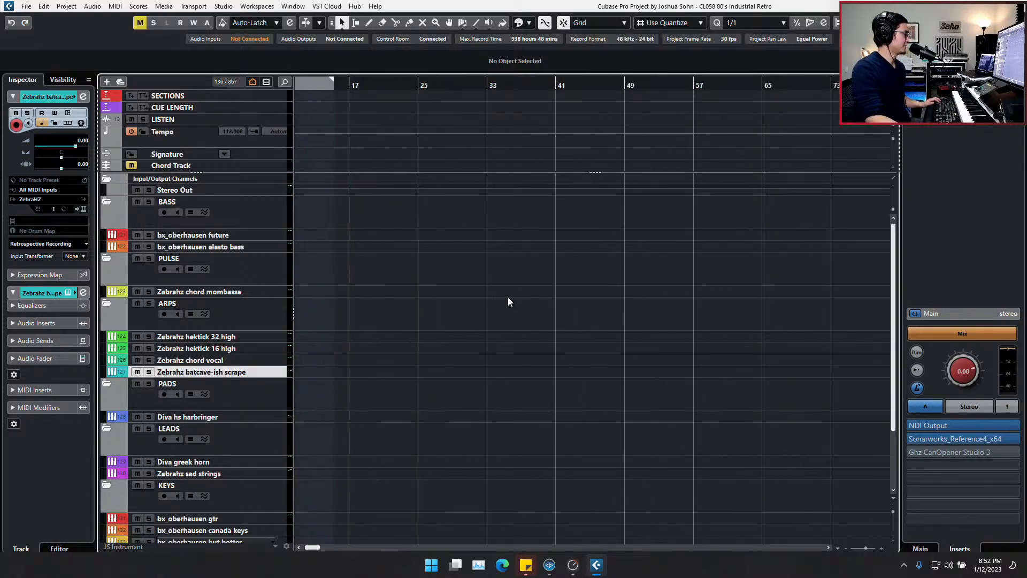
scroll(479, 302, "left", 3)
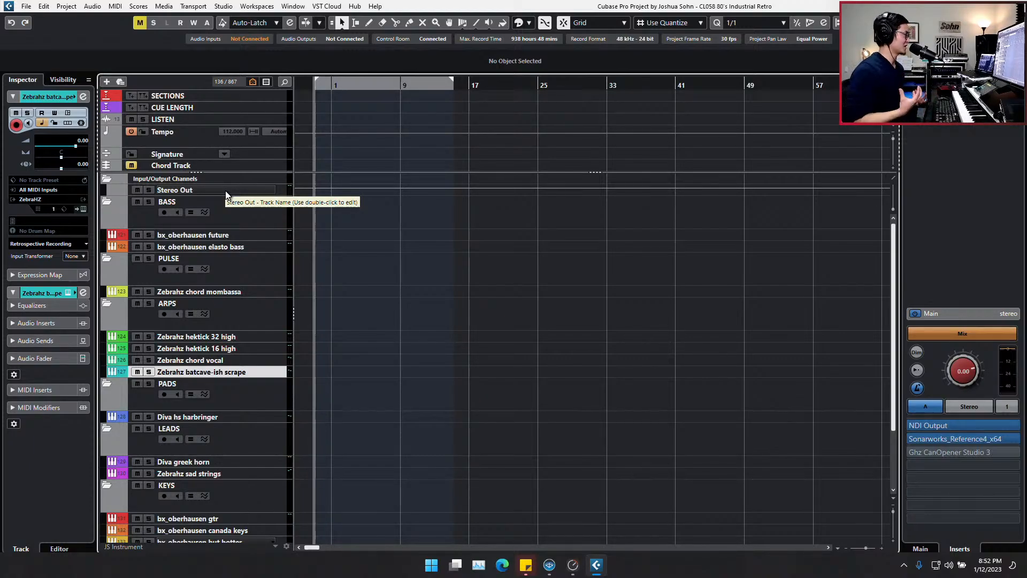
scroll(362, 316, "down", 3)
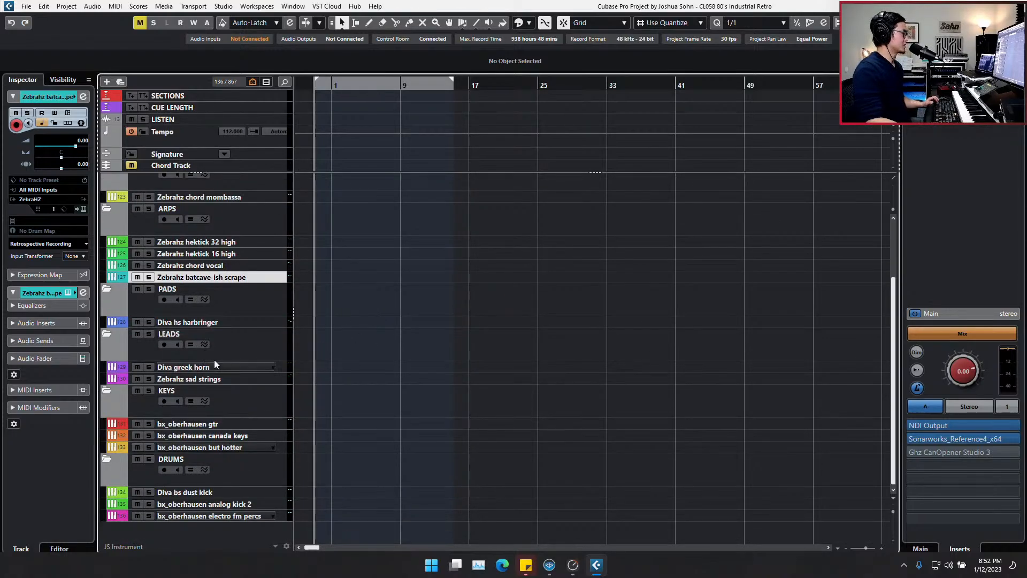
left_click(254, 321)
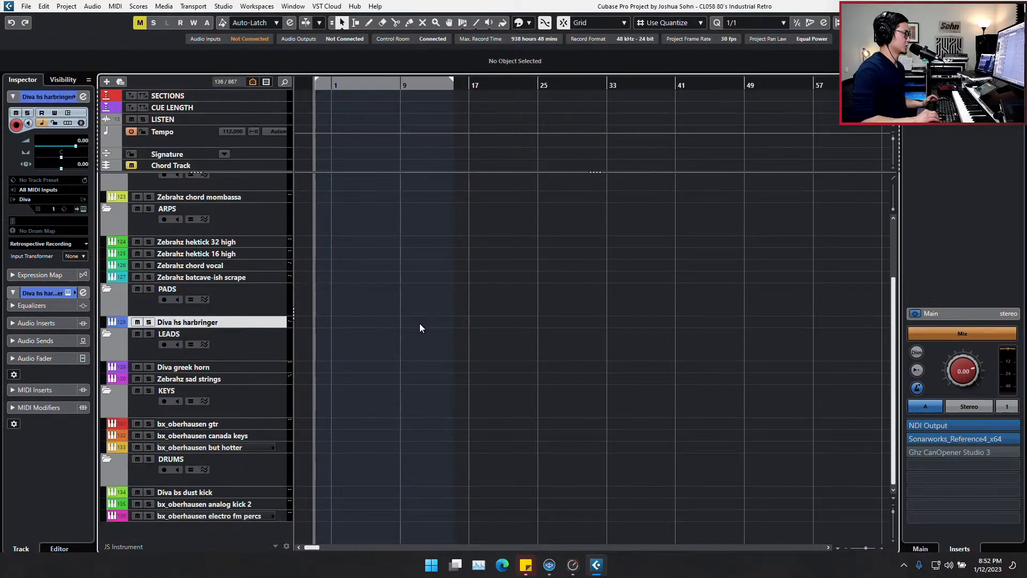
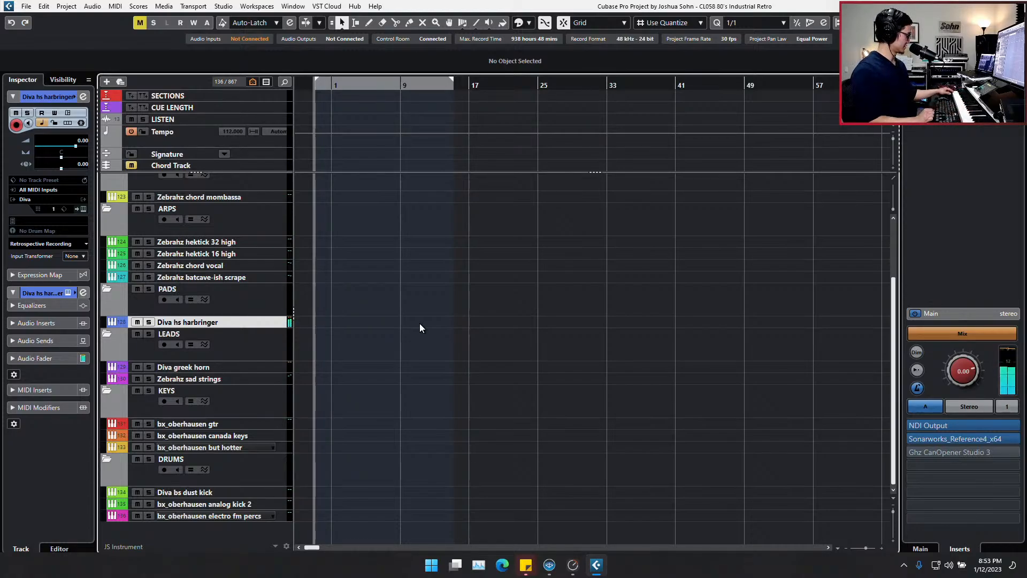
key("Down")
key("Down")
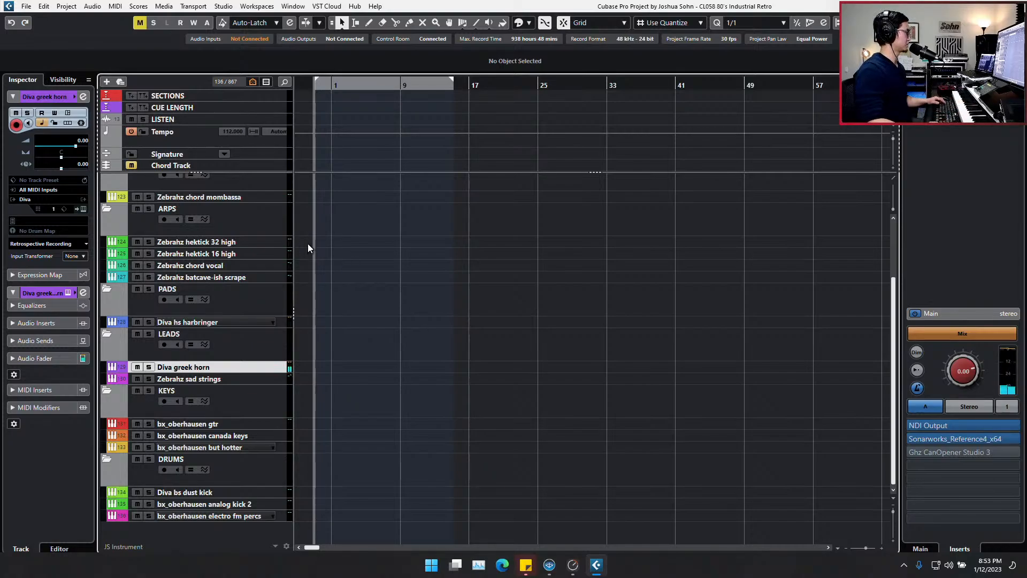
Insert the ValhallaVintageVerb reverb in the first insert slot of the Diva greek horn channel
key("e")
left_click(313, 178)
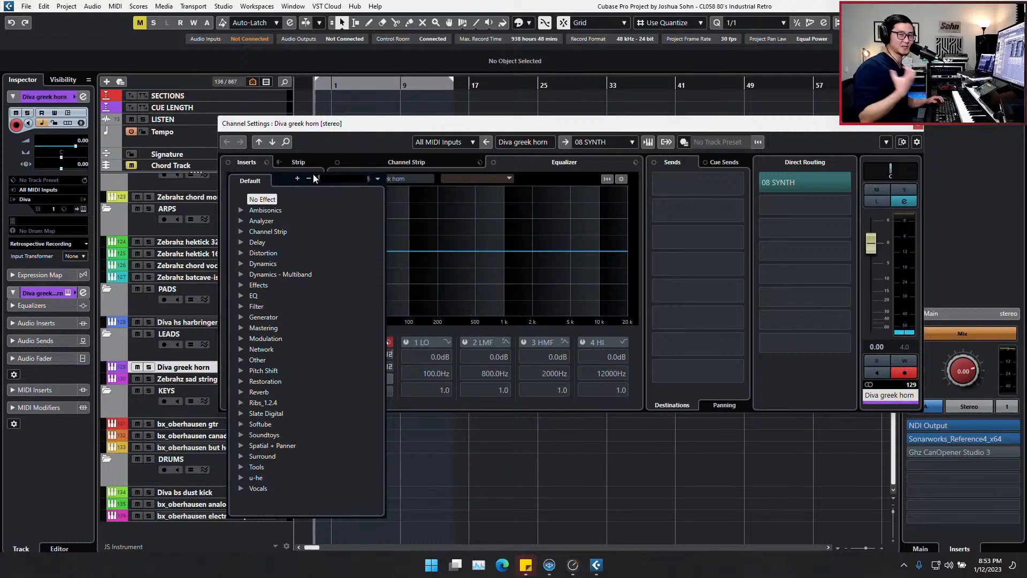
type("valh")
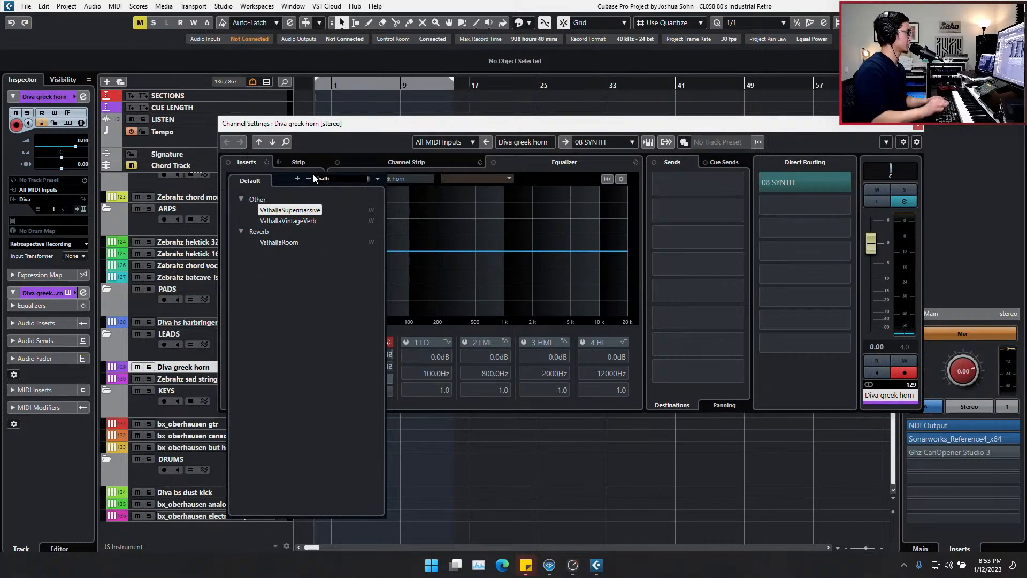
left_click(307, 220)
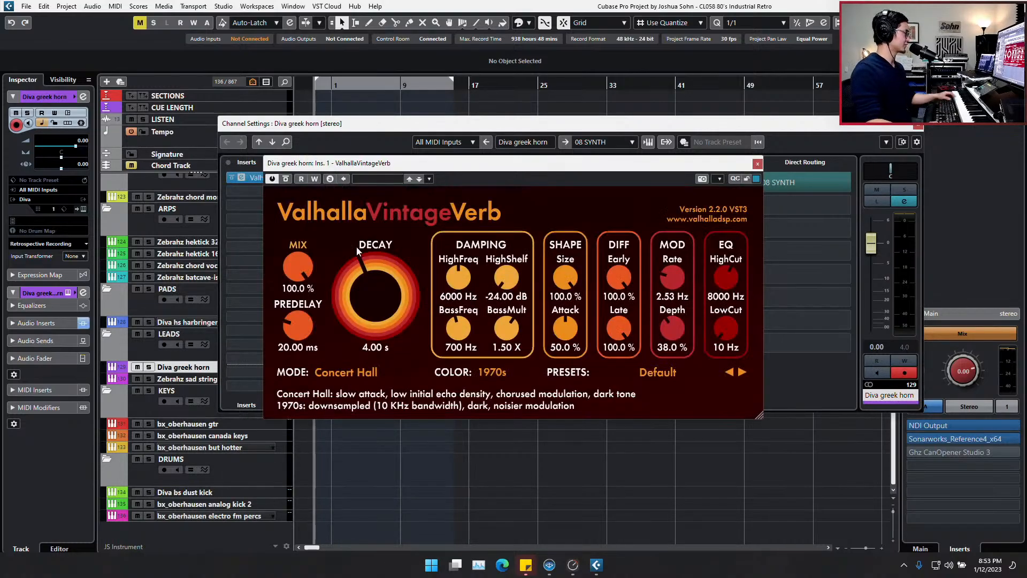
Load the Concert Wave preset in the ValhallaVintageVerb on the Diva greek horn channel
left_click(664, 373)
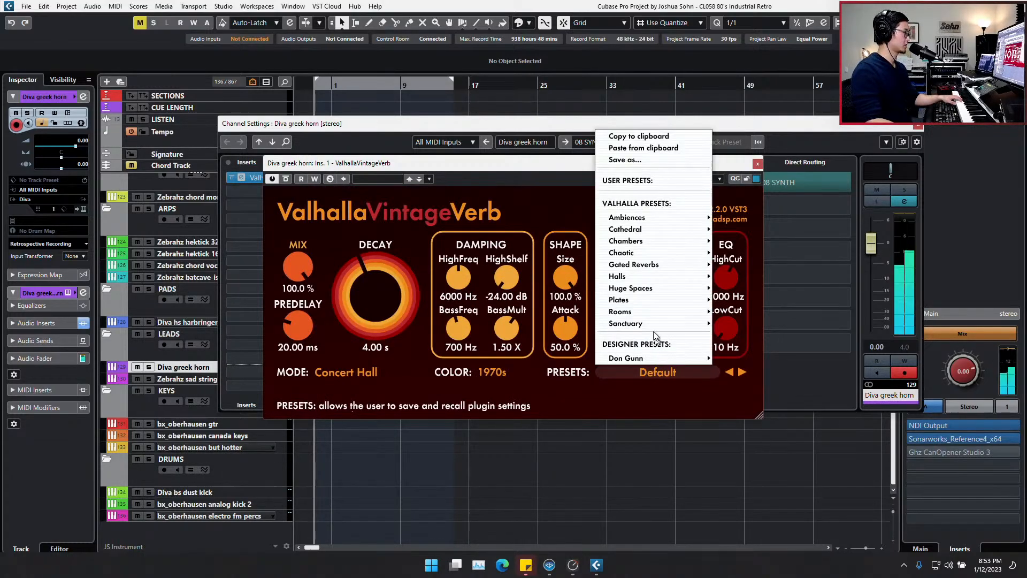
mouse_move(645, 259)
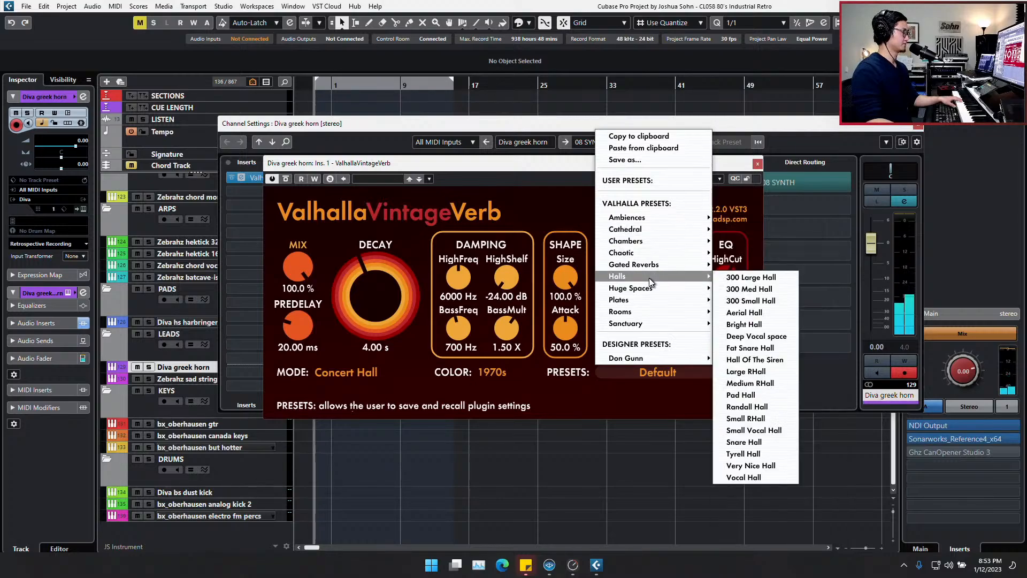
mouse_move(660, 287)
left_click(749, 289)
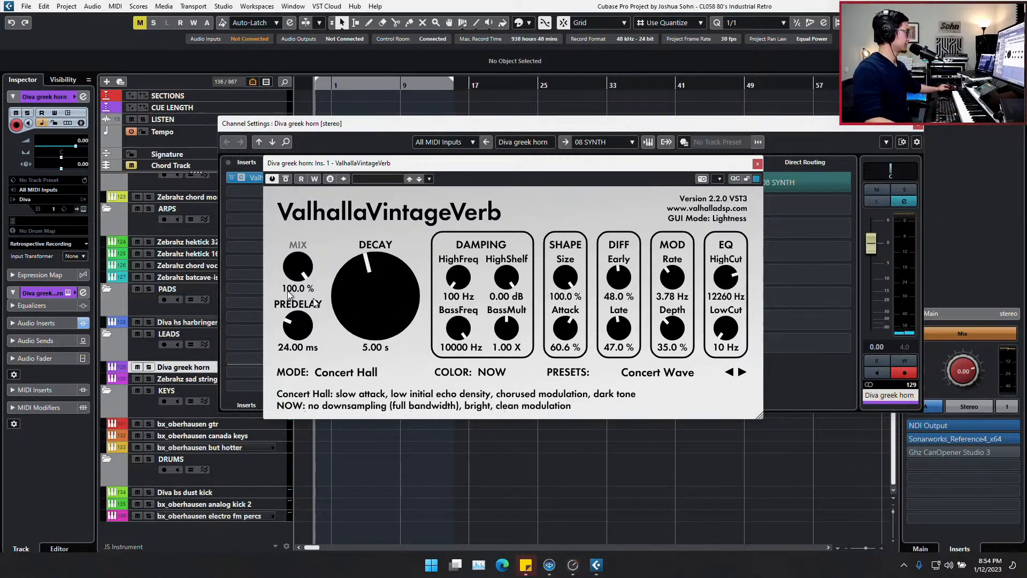
Set the reverb's Mix to 40.4 % and Decay to 3.84 s, and close the plug-in and channel settings windows
left_click_drag(298, 267, 315, 363)
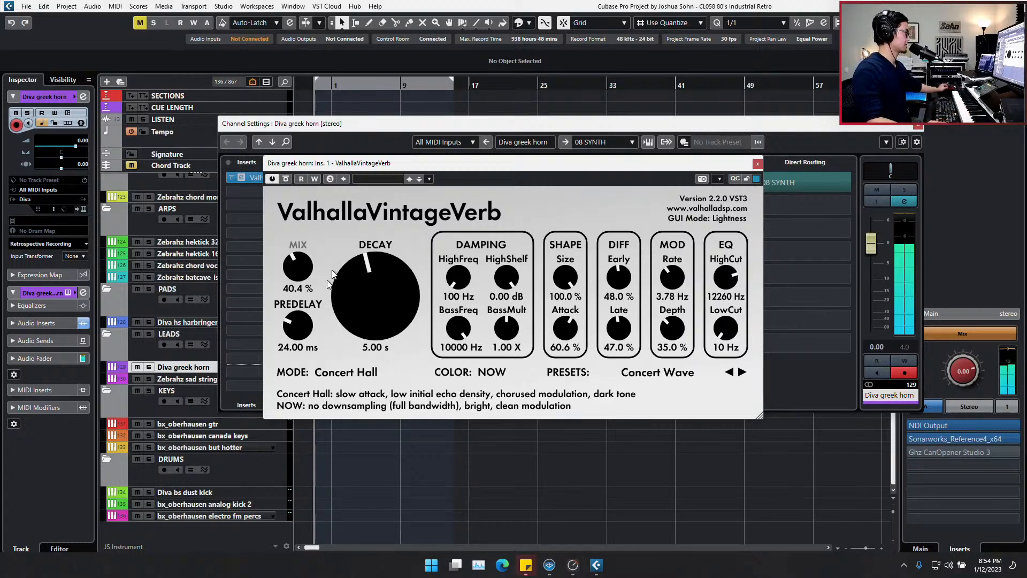
left_click_drag(393, 249, 391, 263)
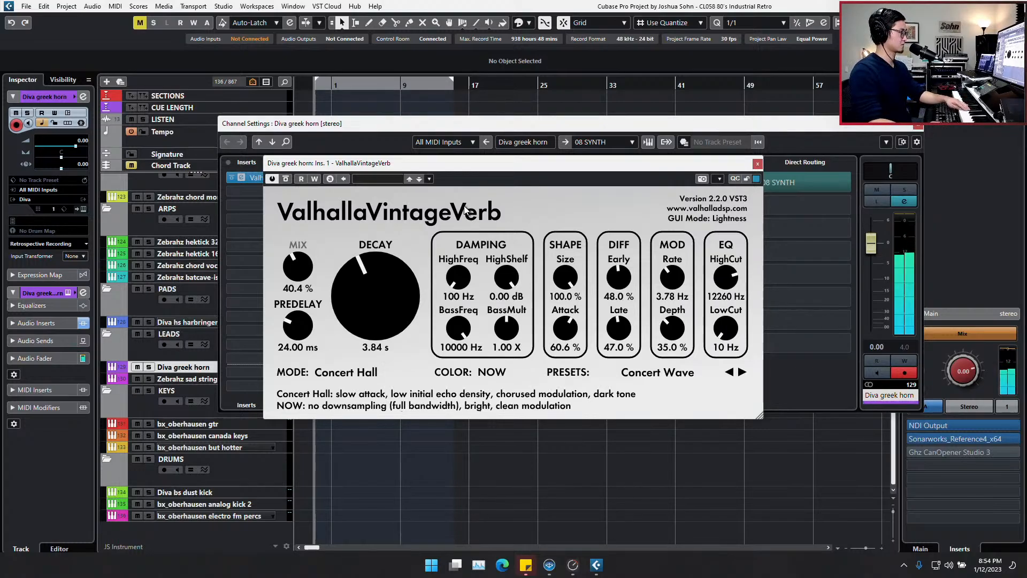
left_click(758, 163)
left_click(919, 127)
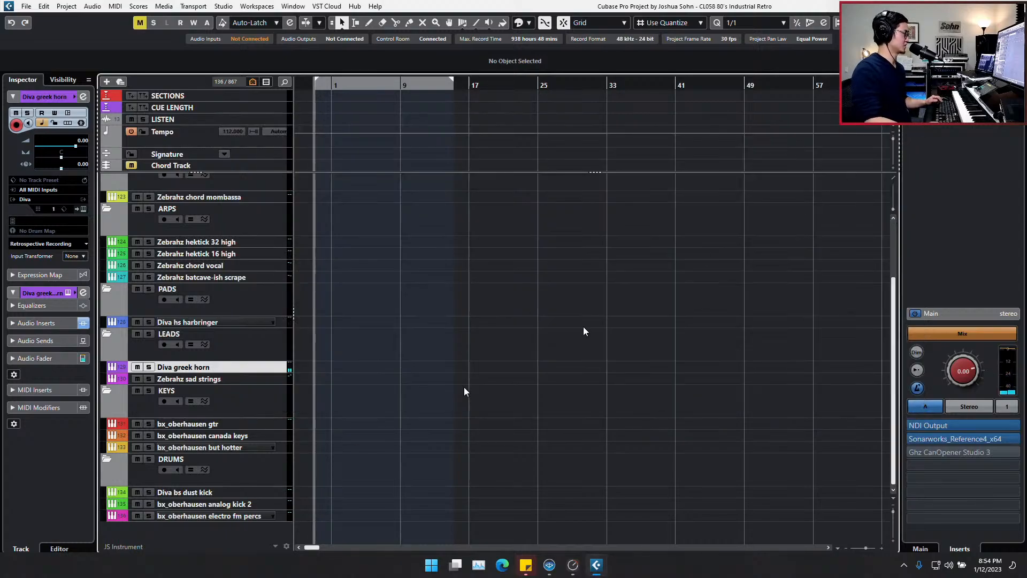
Audition the Zebrahz sad strings lead and the bx_oberhausen gtr track in the KEYS folder
left_click(234, 378)
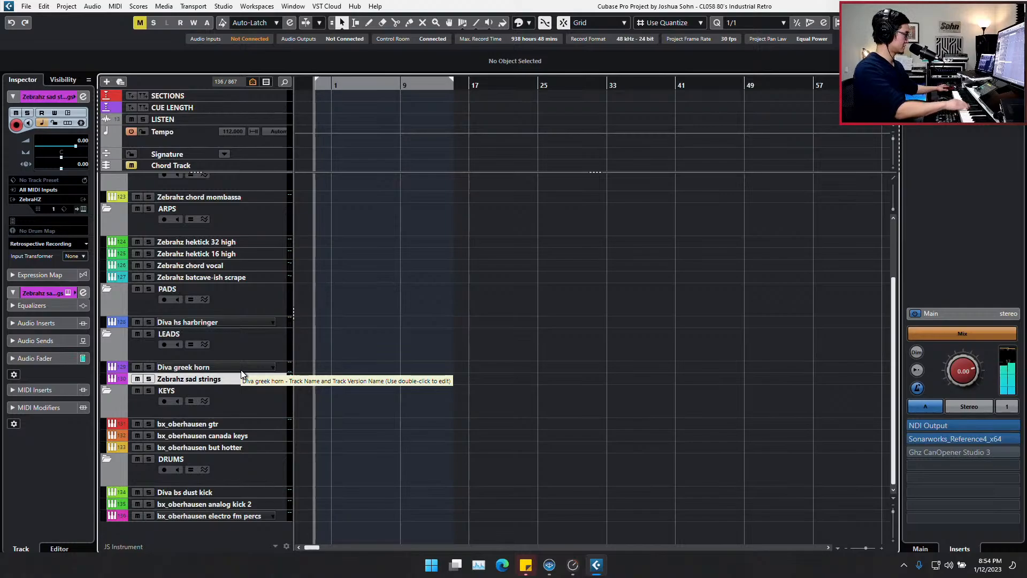
left_click(240, 423)
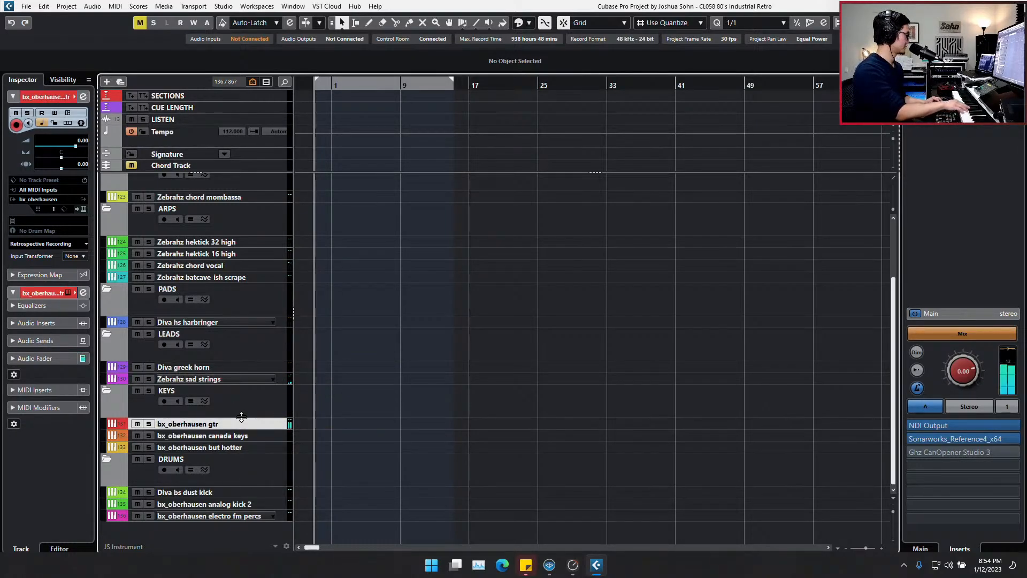
Add a send to VERB 04-KEYS on the bx_oberhausen gtr channel and route its output to the 04 KEYS group
key("e")
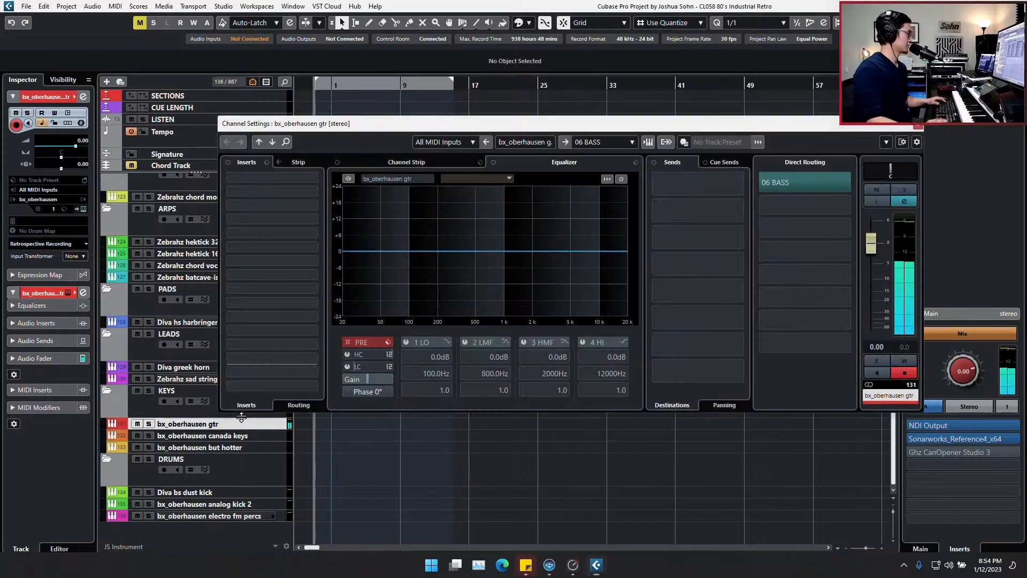
left_click(744, 180)
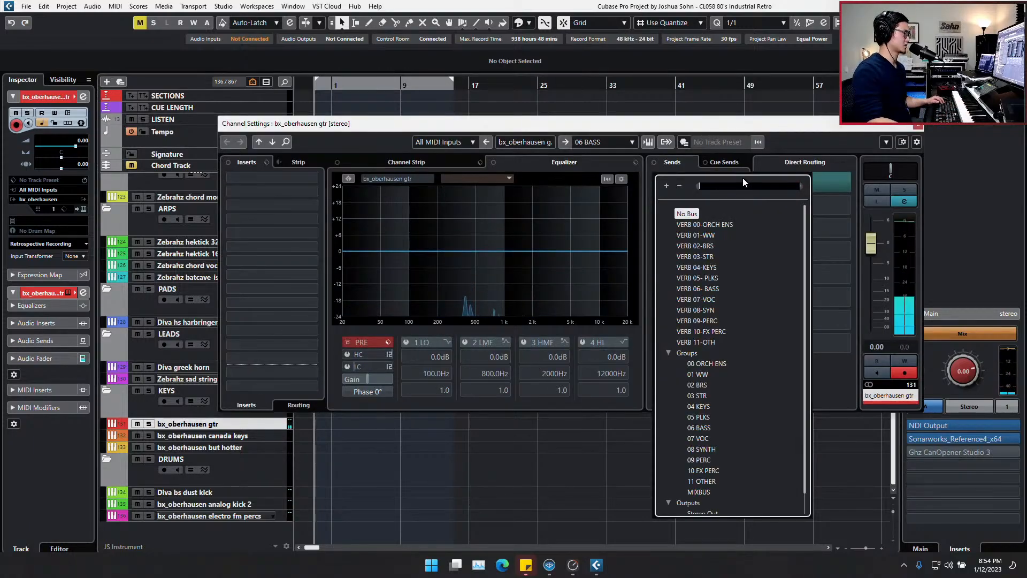
left_click(734, 266)
left_click(852, 180)
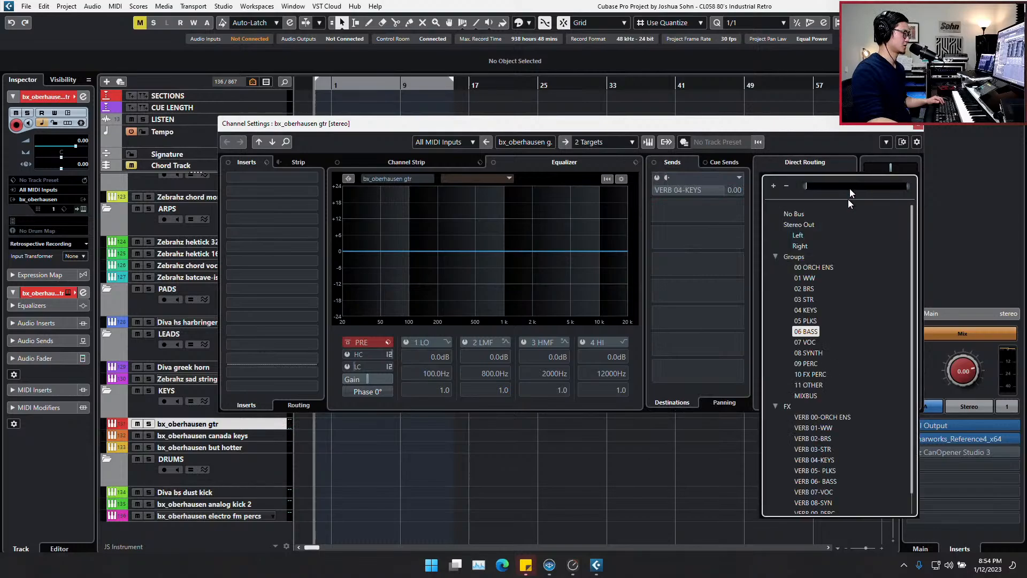
left_click(820, 309)
Enable the reverb send at -15.9 dB, cut the low EQ band by 2.8 dB at about 296 Hz, and close the channel settings
mouse_move(652, 186)
left_mouse_down()
mouse_move(681, 184)
mouse_move(651, 188)
mouse_move(682, 191)
mouse_move(662, 193)
left_mouse_up()
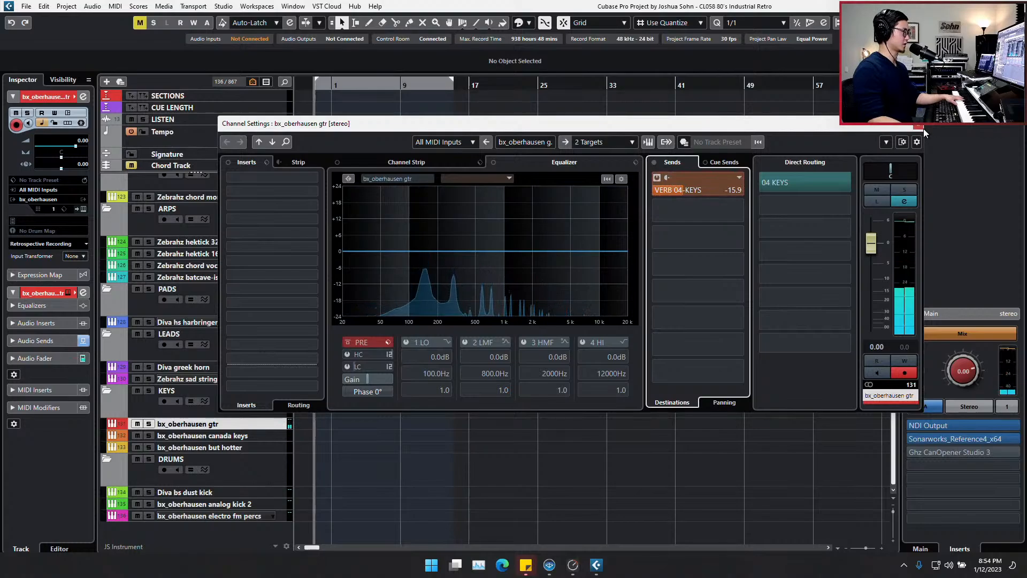
left_click_drag(416, 261, 454, 259)
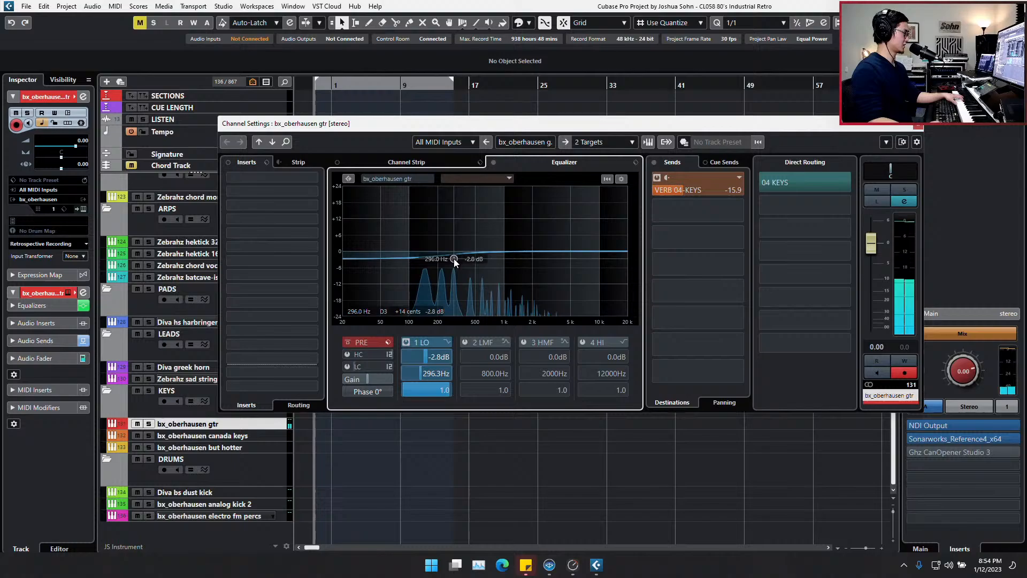
left_click(918, 124)
Insert the Soundtoys EffectRack on the bx_oberhausen but hotter channel and add EchoBoy to the rack with its preset bar shown
key("Down")
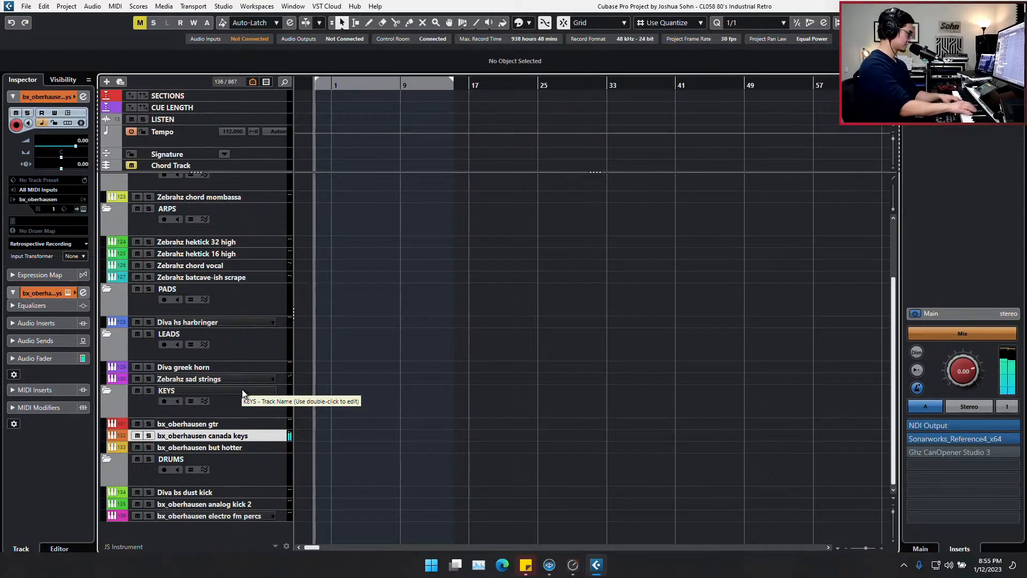
key("Down")
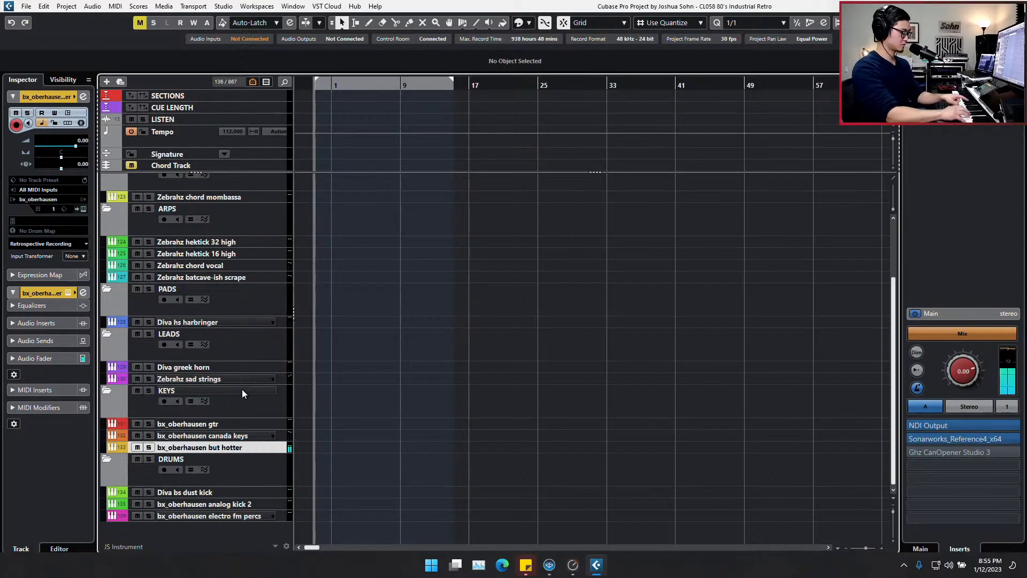
key("e")
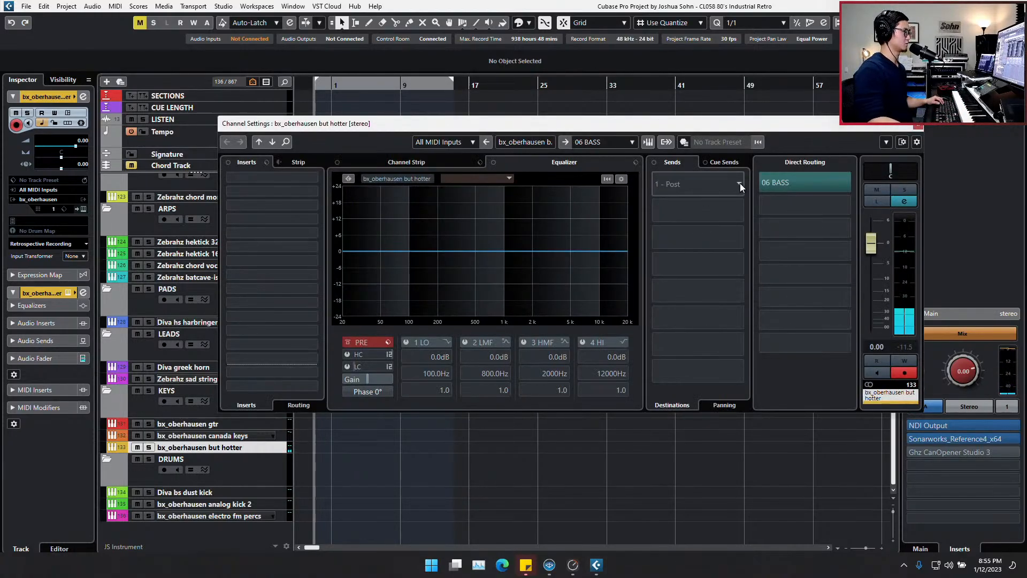
left_click(313, 176)
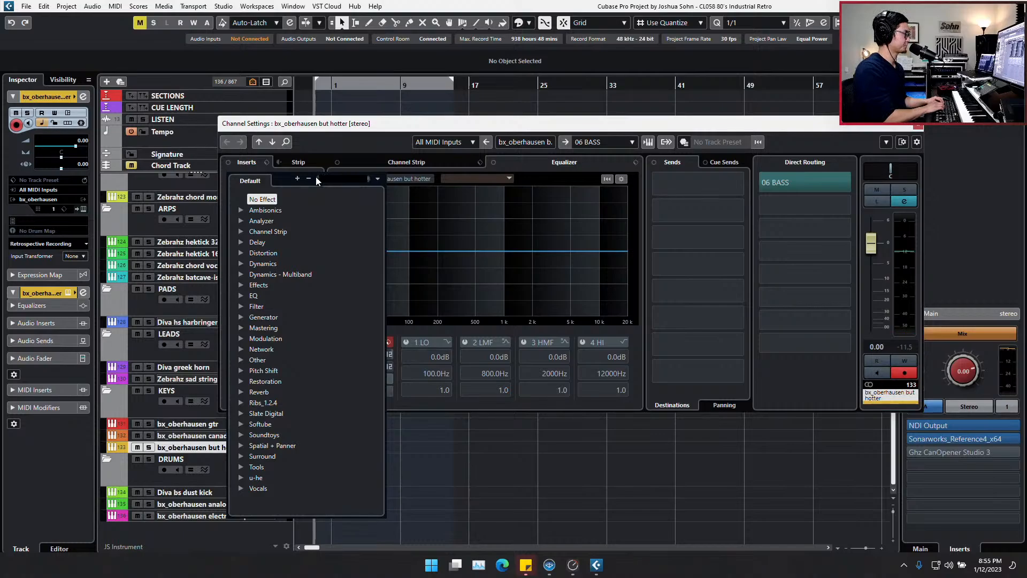
type("deca")
key("Return")
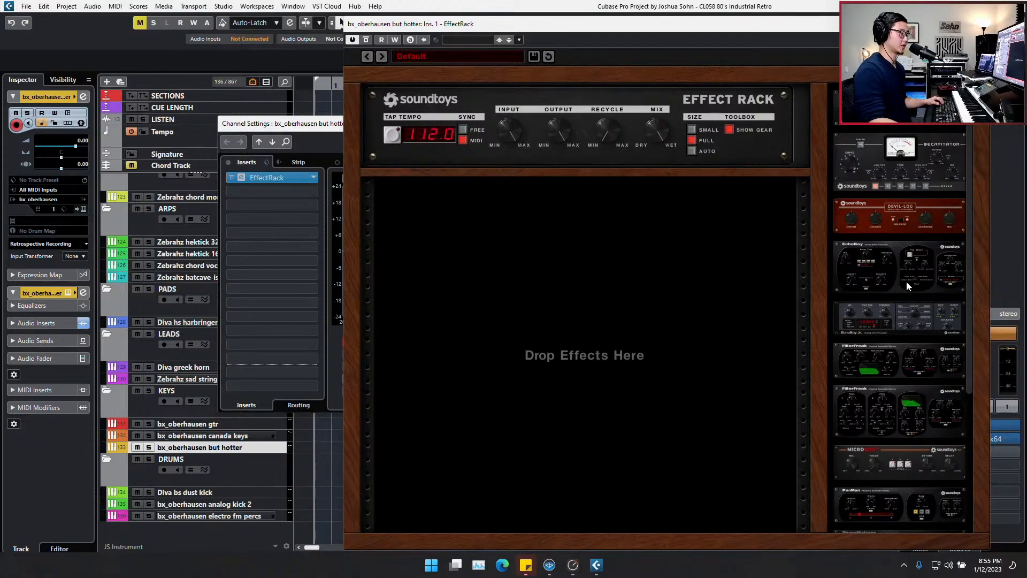
left_click_drag(907, 281, 566, 268)
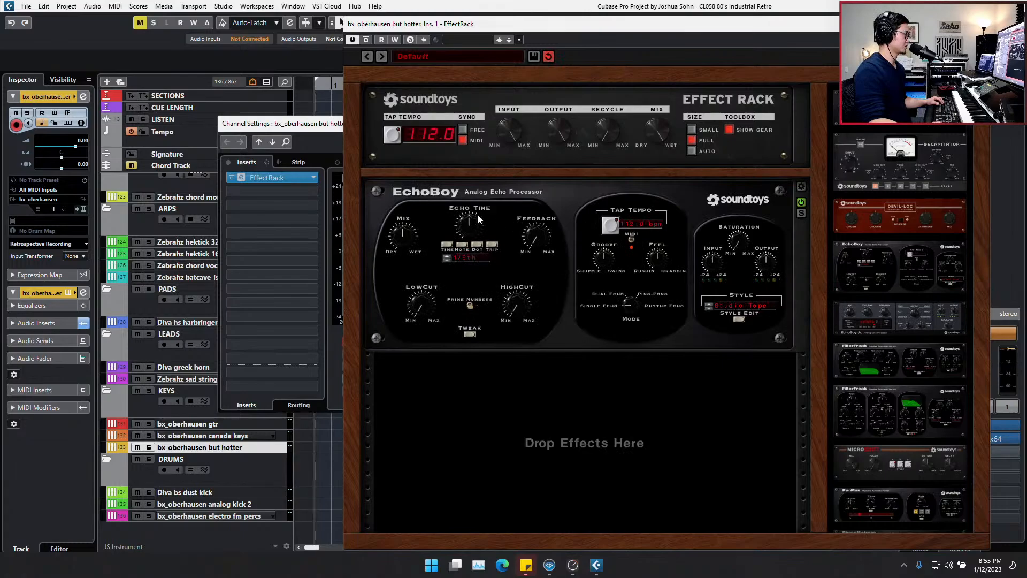
left_click(801, 187)
Try the CleanPingPong vocal preset in EchoBoy
left_click(476, 356)
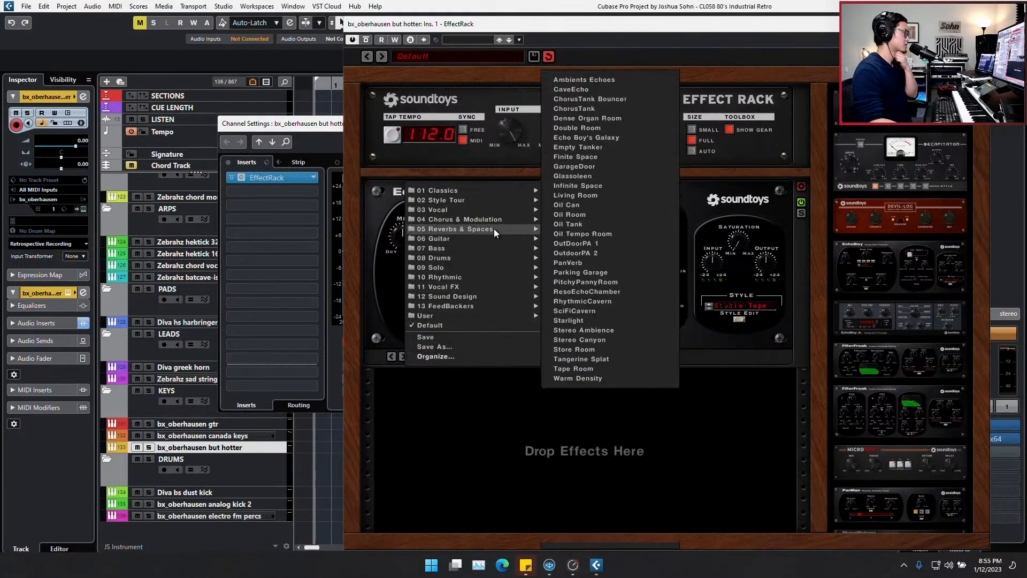
mouse_move(505, 209)
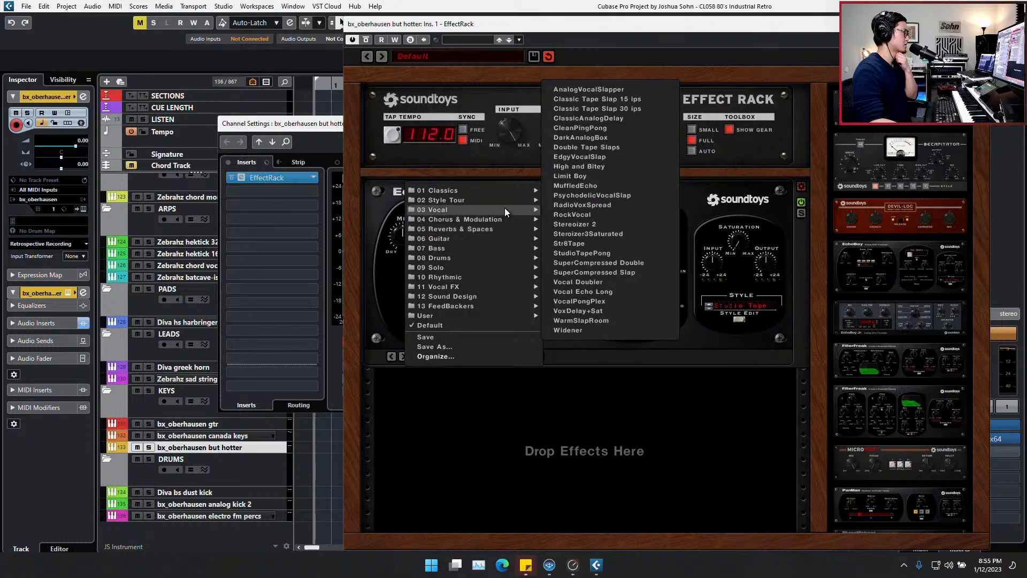
left_click(591, 127)
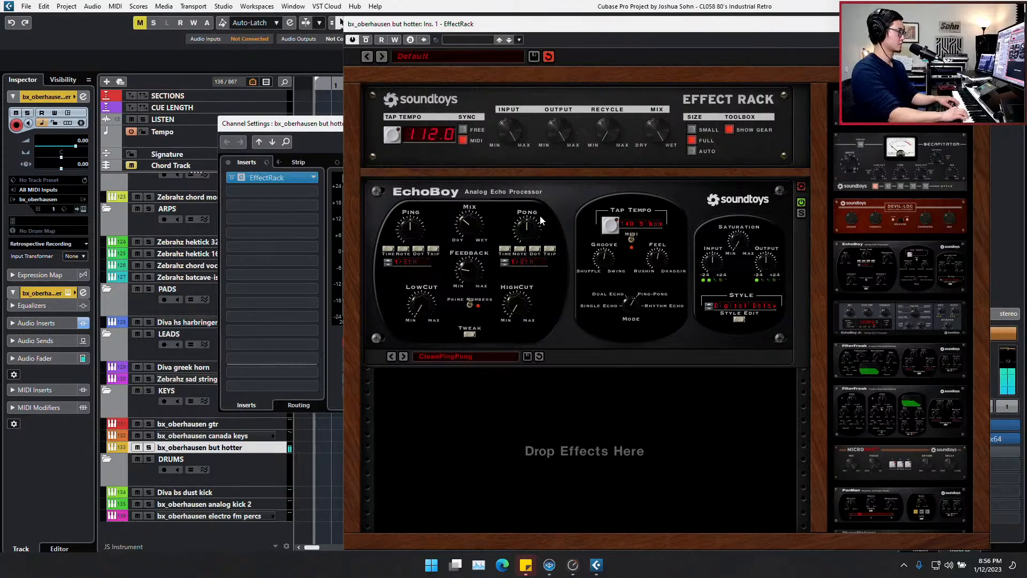
Load the ClassicAnalogDelay vocal preset in EchoBoy and close the EffectRack window
left_click(488, 355)
mouse_move(522, 210)
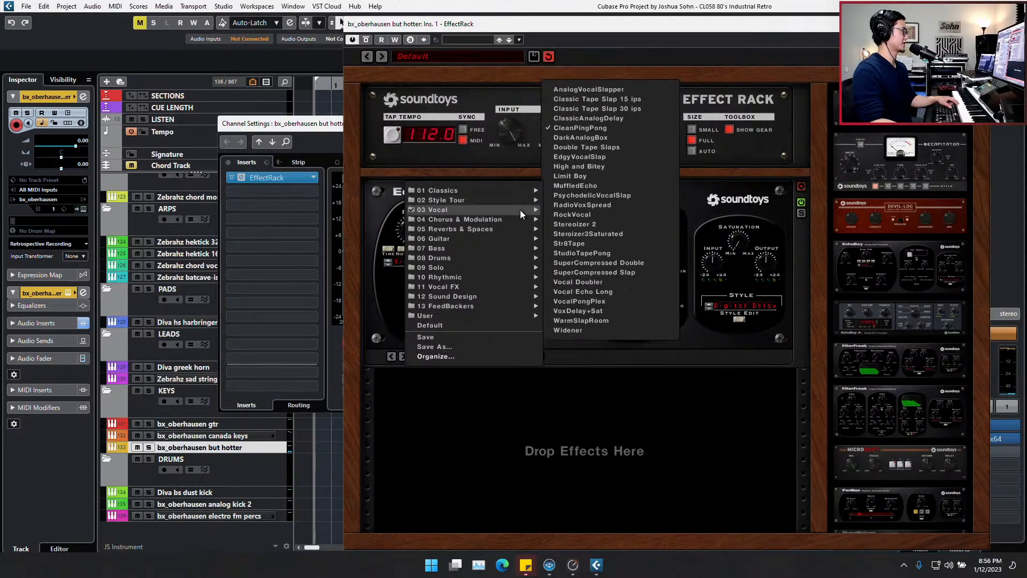
left_click(622, 119)
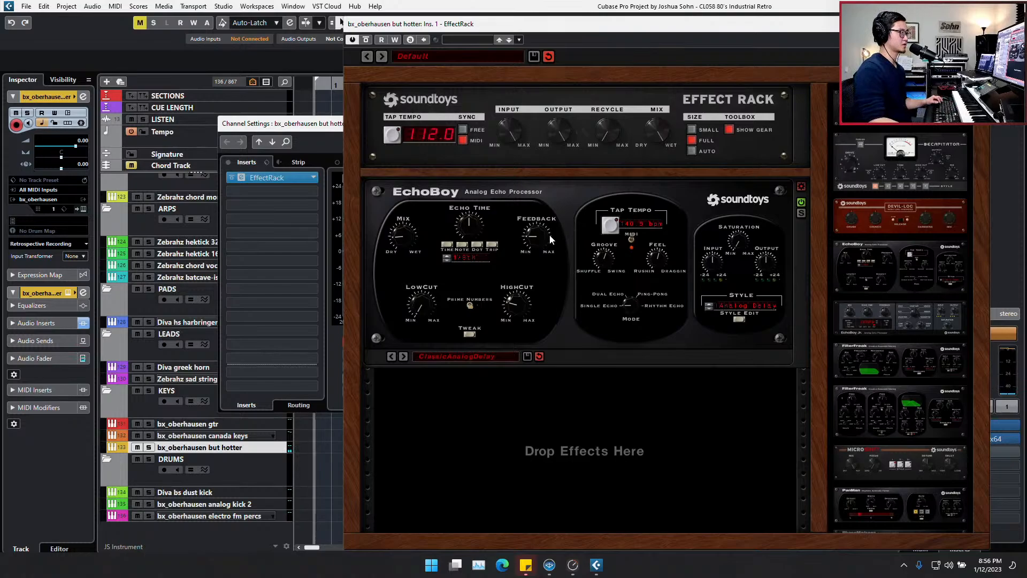
left_click(984, 25)
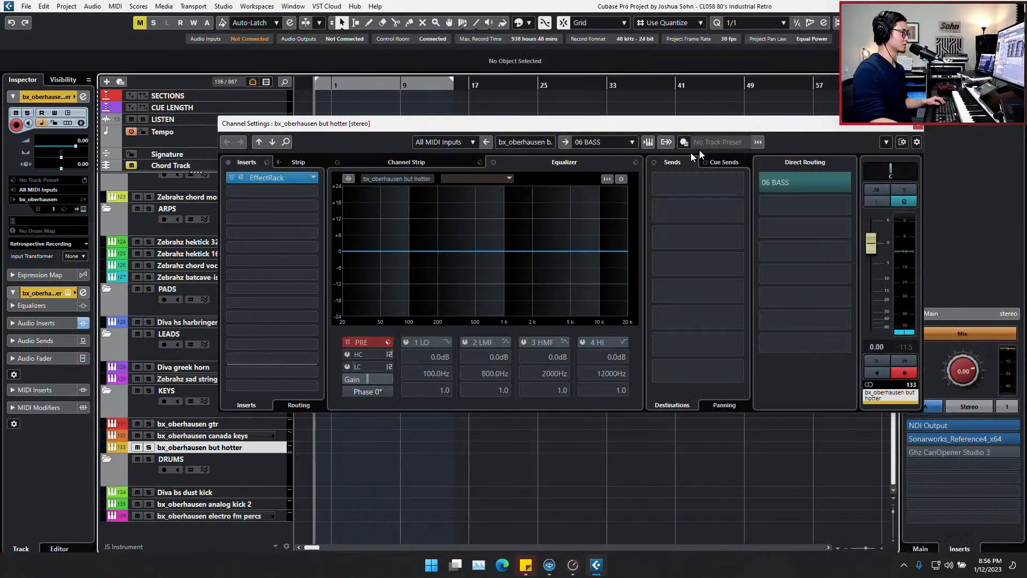
Add an active send to VERB 10-FX PERC on the but hotter channel and set its level to -25.1 dB
left_click(737, 183)
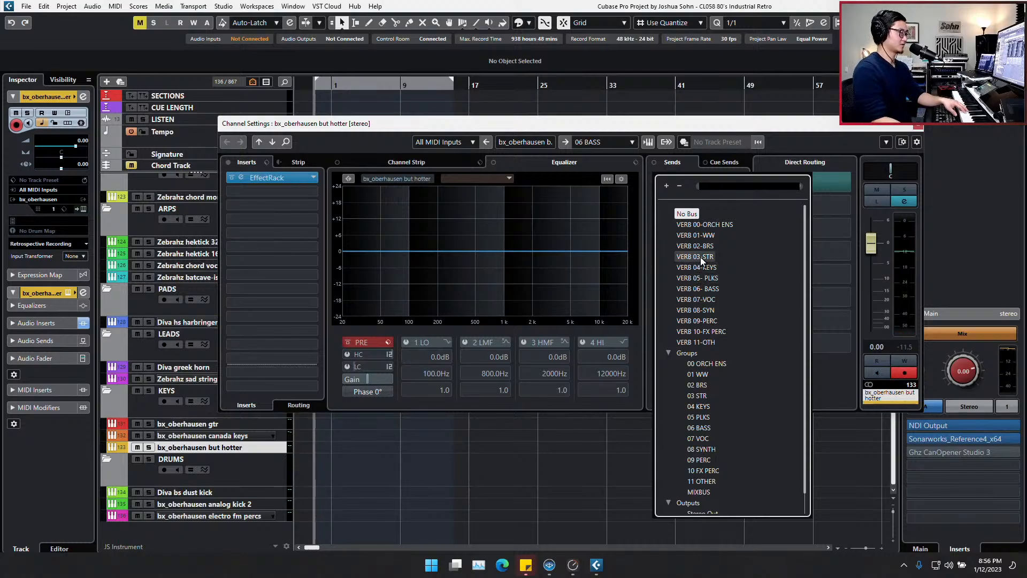
left_click(711, 332)
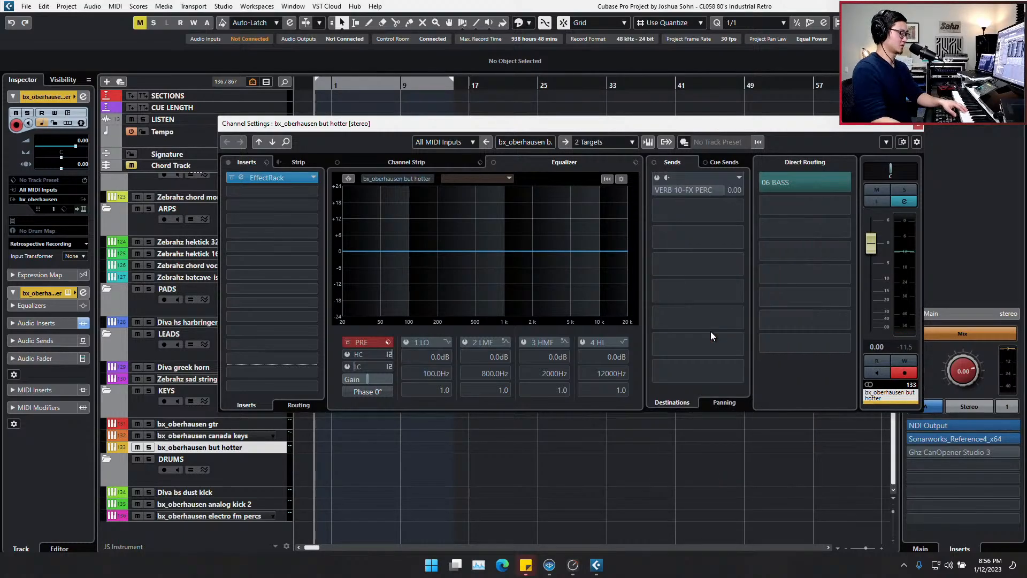
left_click(655, 178)
left_click_drag(697, 193, 622, 191)
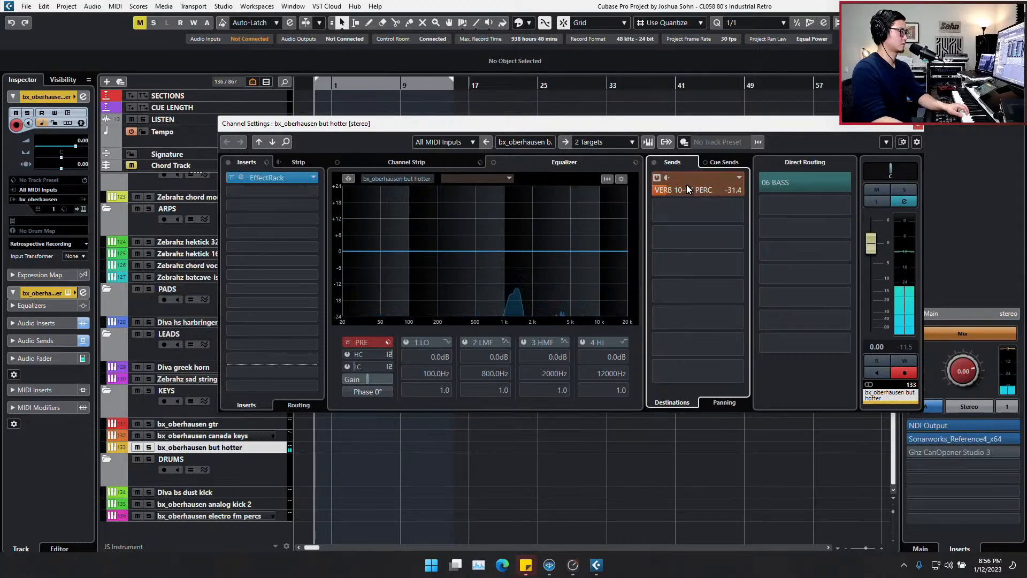
left_click_drag(689, 189, 741, 191)
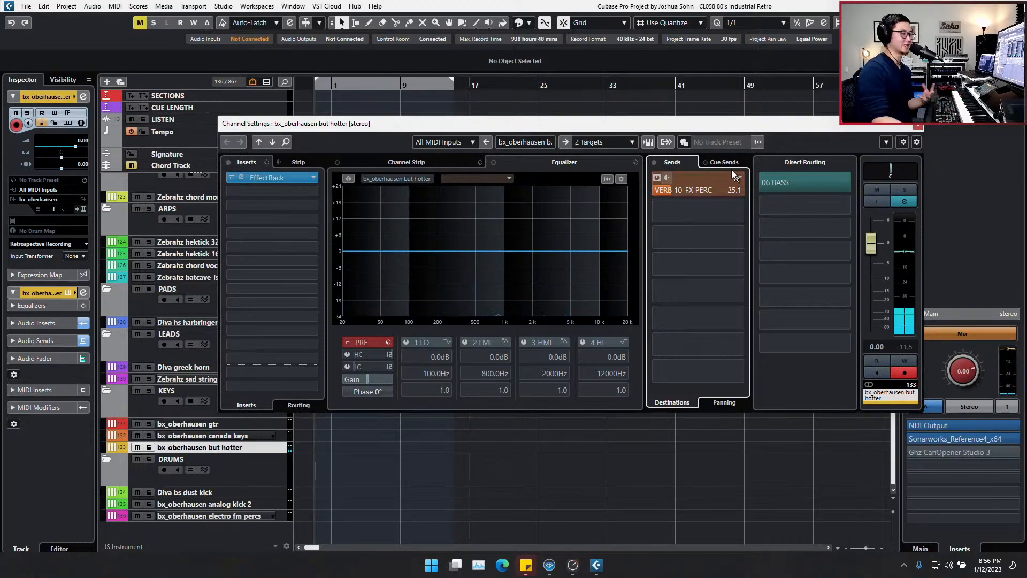
Route the but hotter channel to the 05 PLKS group, change its send to VERB 05- PLKS, and close the channel settings
left_click(846, 181)
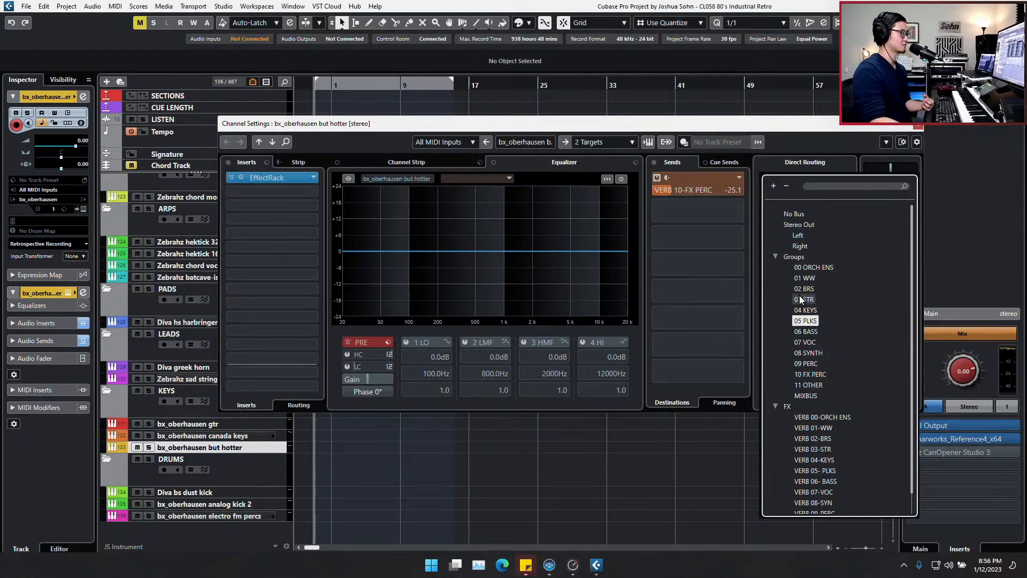
left_click(804, 321)
left_click(740, 177)
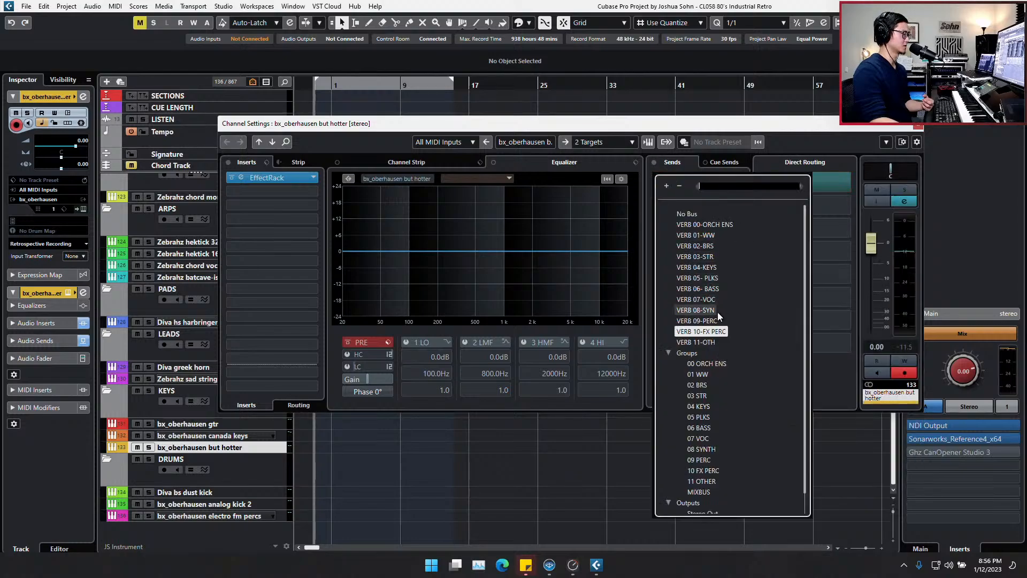
left_click(710, 275)
left_click(919, 127)
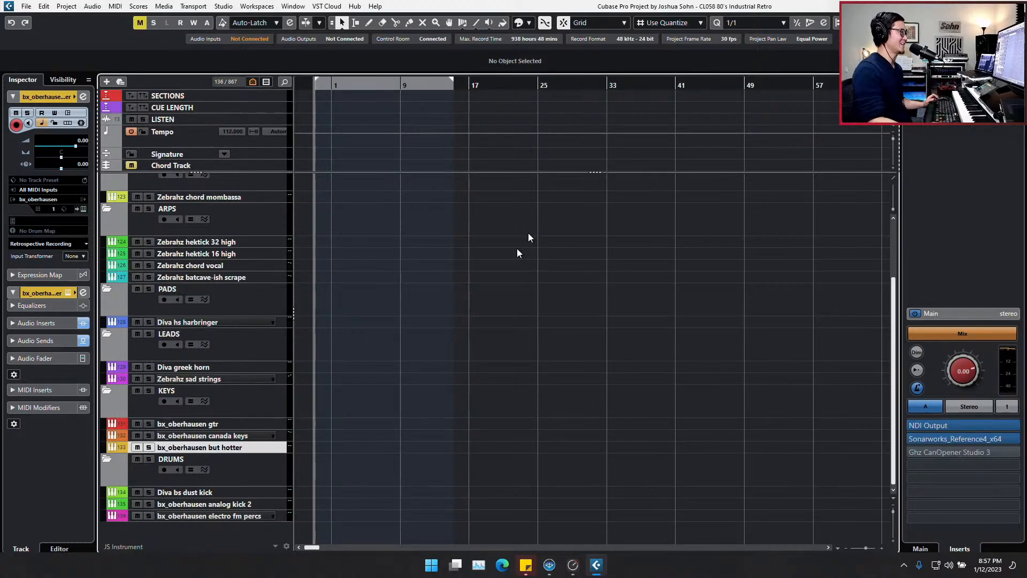
key("h")
key("h")
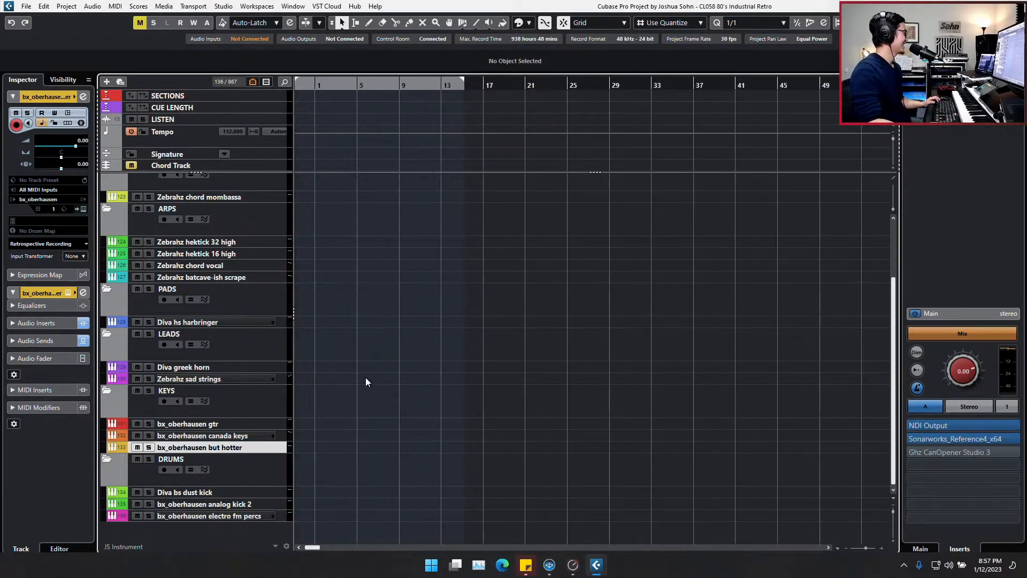
key("h")
key("h")
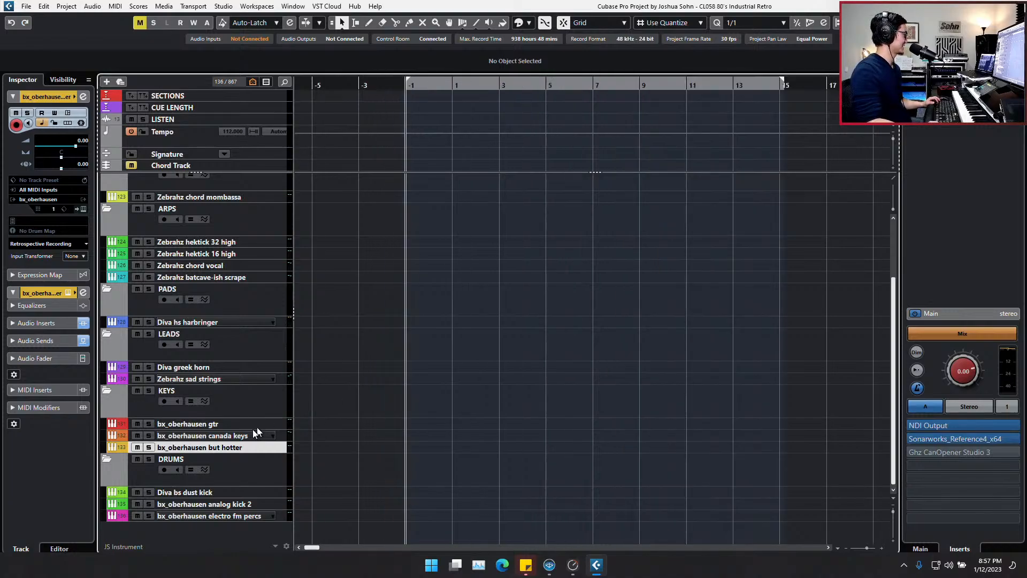
Route the Diva bs dust kick channel in the DRUMS folder to the 09 PERC group
left_click(196, 492)
scroll(353, 416, "down", 1)
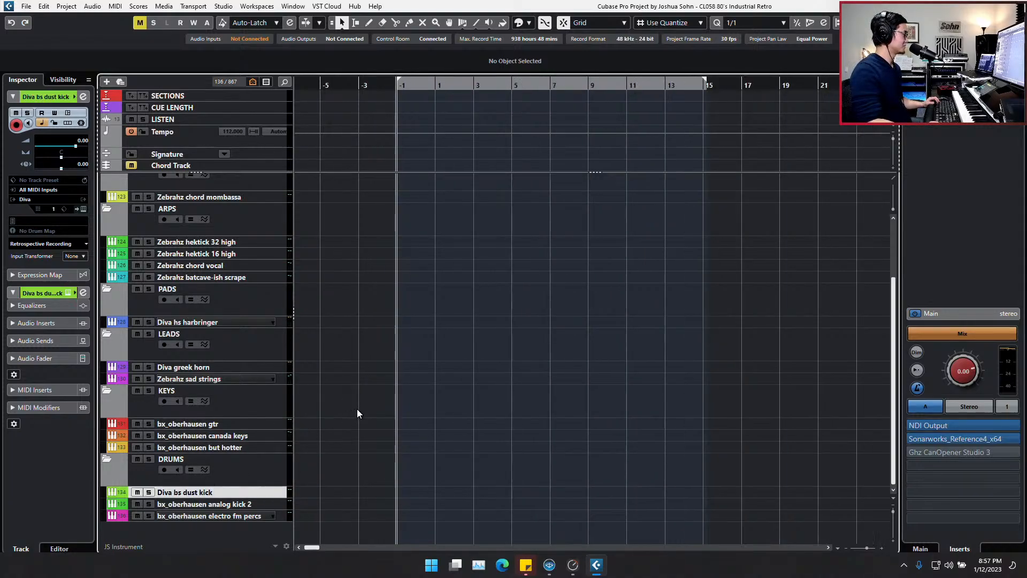
scroll(354, 403, "down", 1)
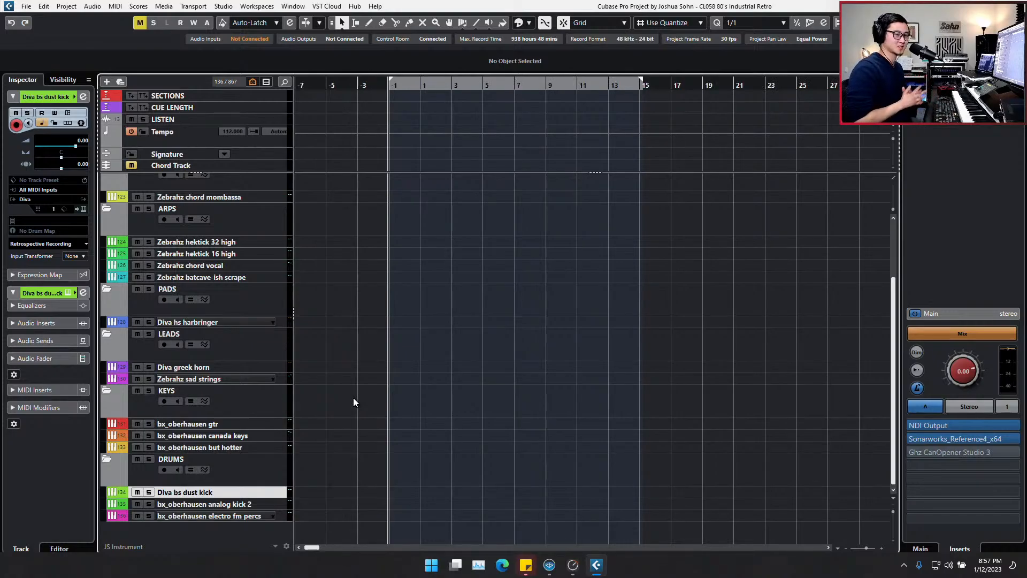
left_click(259, 491)
key("e")
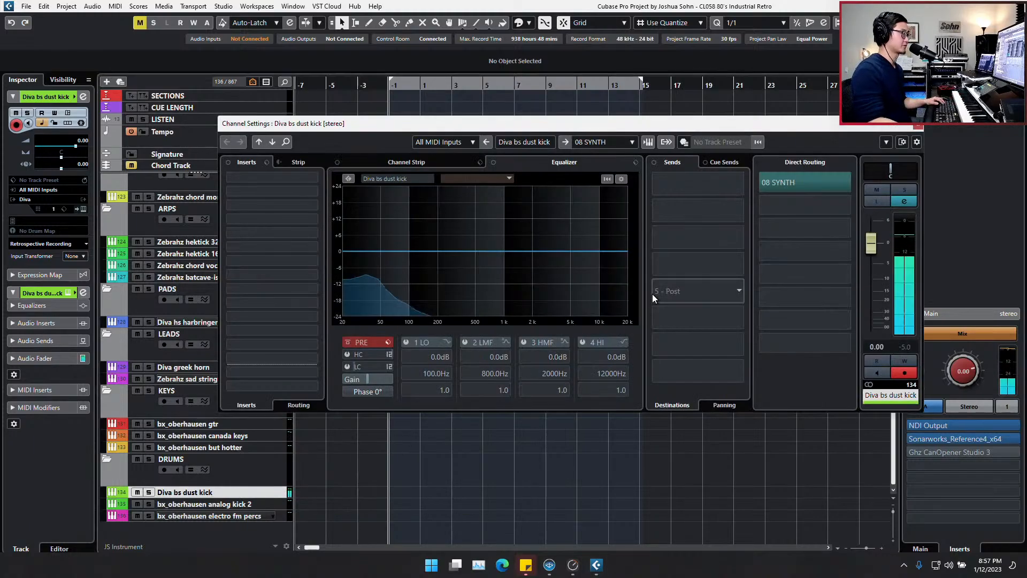
left_click(844, 180)
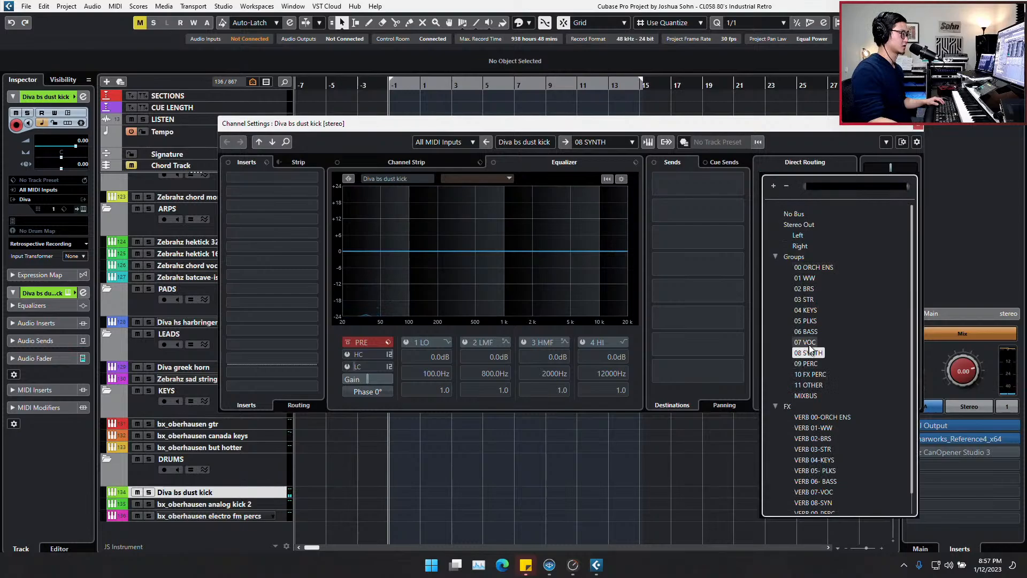
left_click(813, 364)
Audition the bx_oberhausen analog kick 2 and electro fm percs tracks, check their output routing, and close the channel settings
left_click(236, 505)
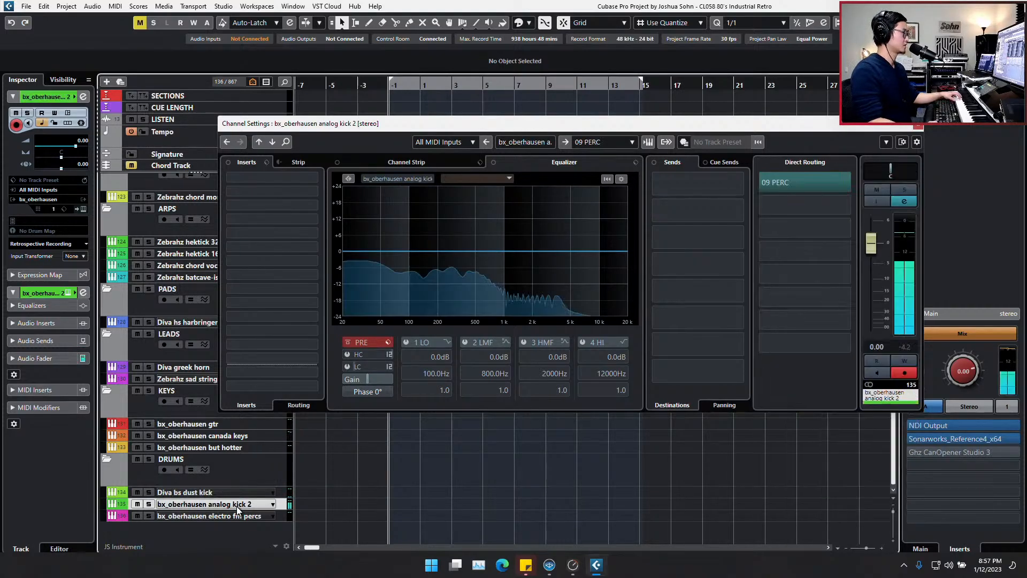
left_click(238, 514)
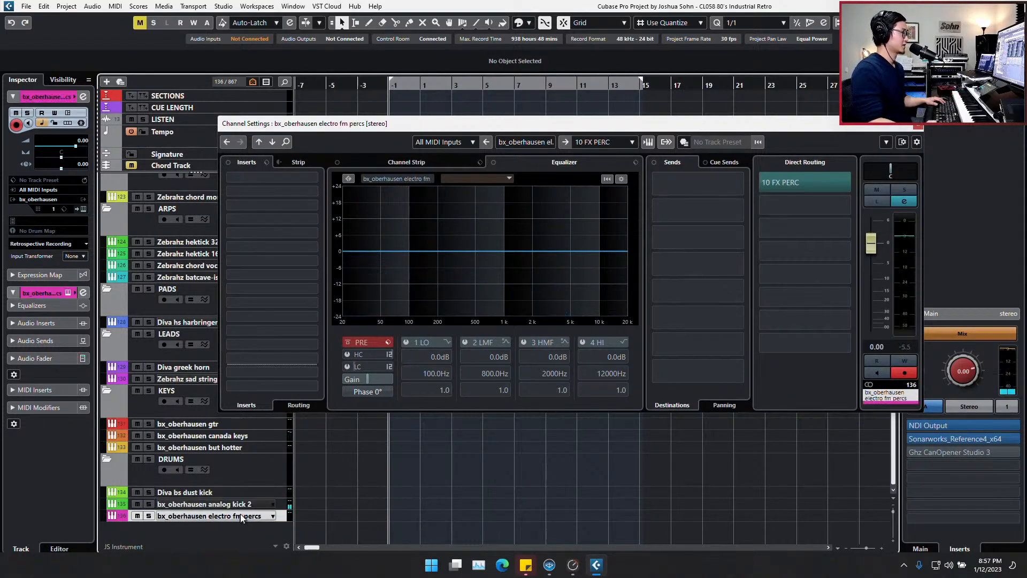
key("e")
key("shift+e")
key("shift+e")
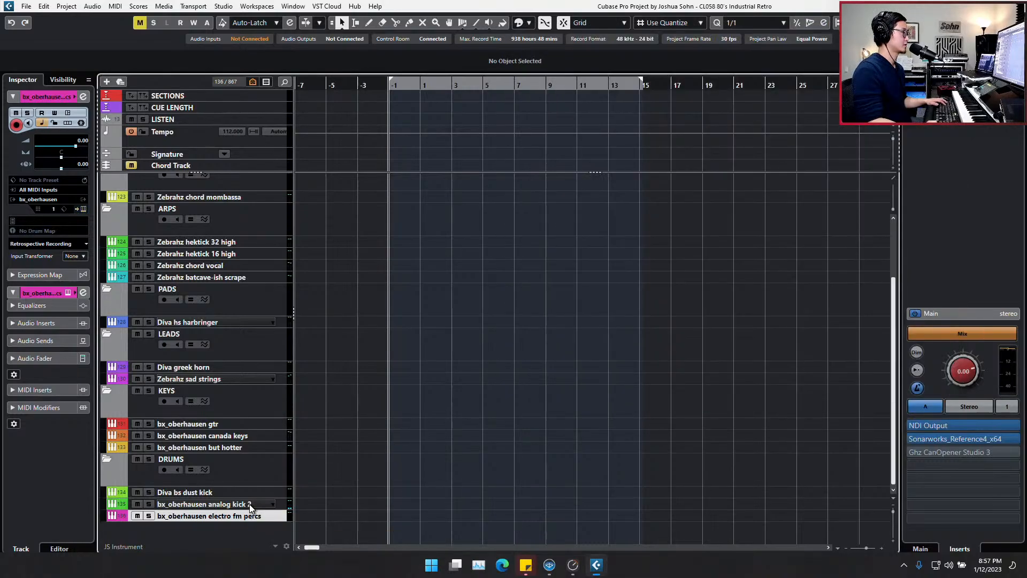
key("e")
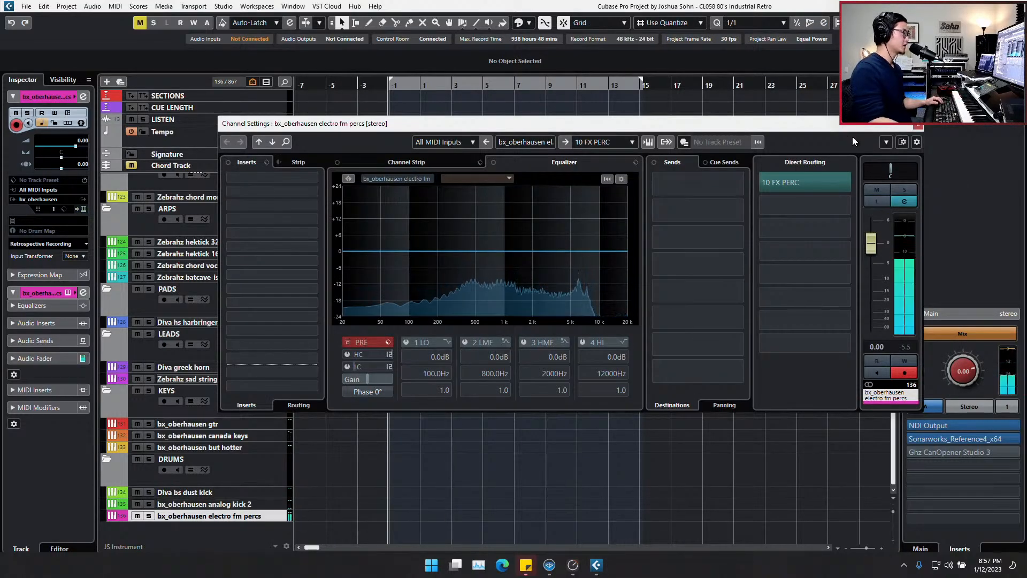
left_click(923, 126)
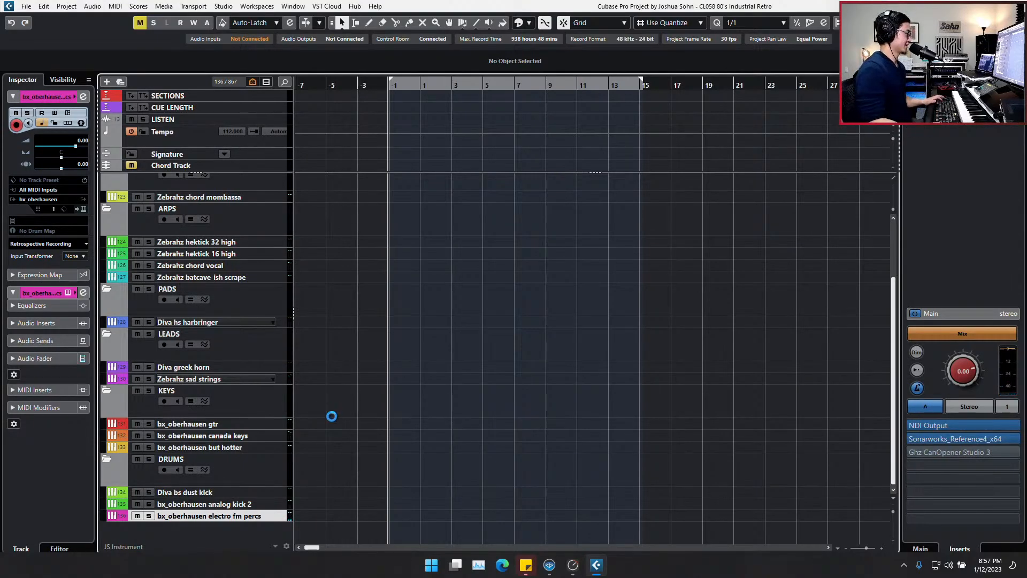
scroll(343, 444, "up", 3)
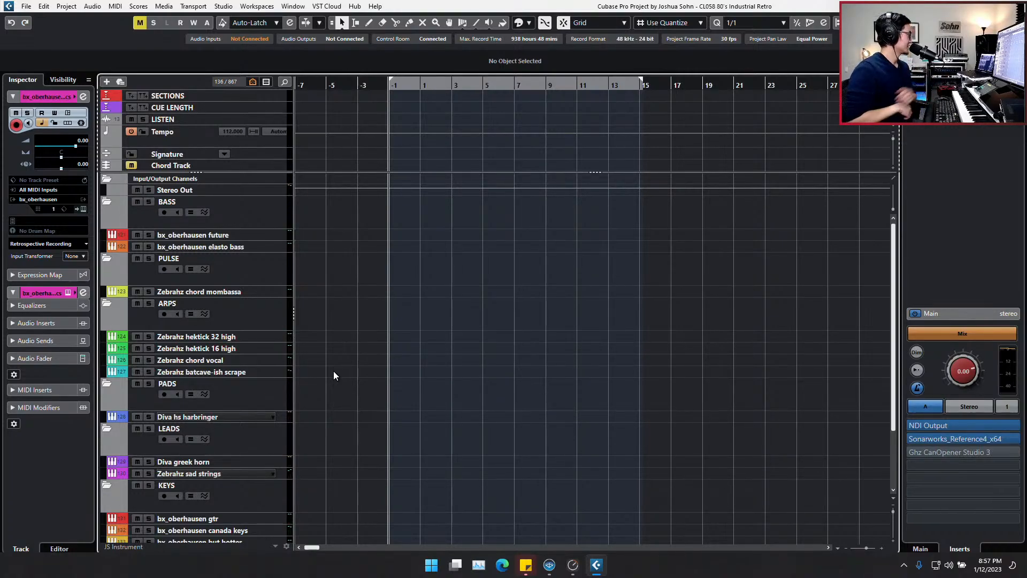
key("g")
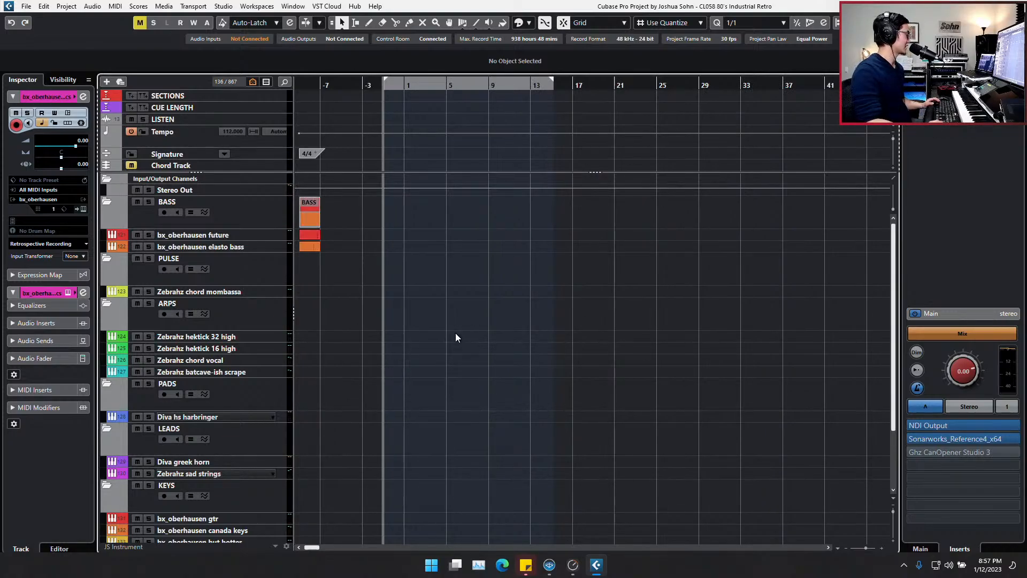
scroll(455, 333, "down", 3)
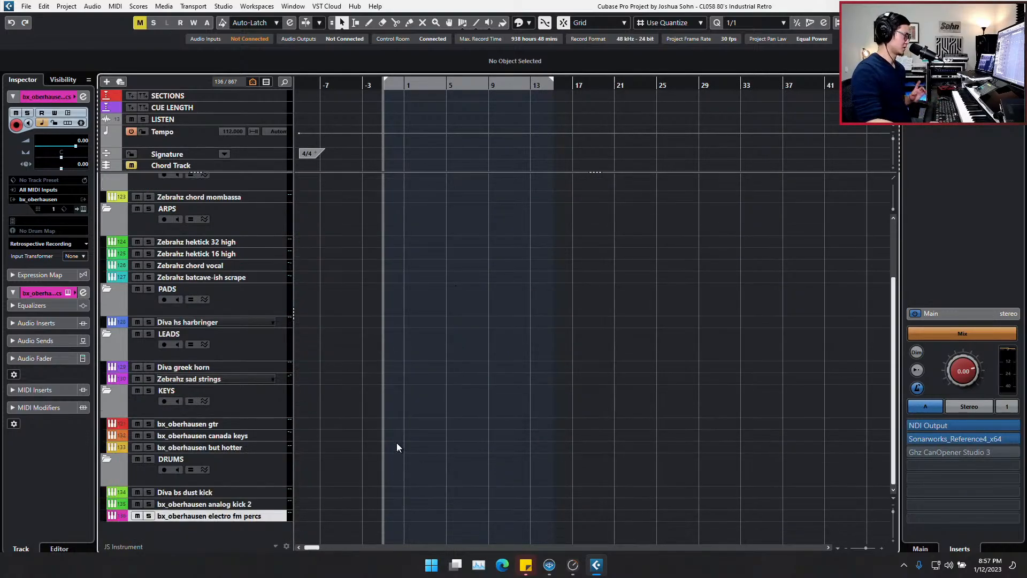
scroll(378, 418, "up", 3)
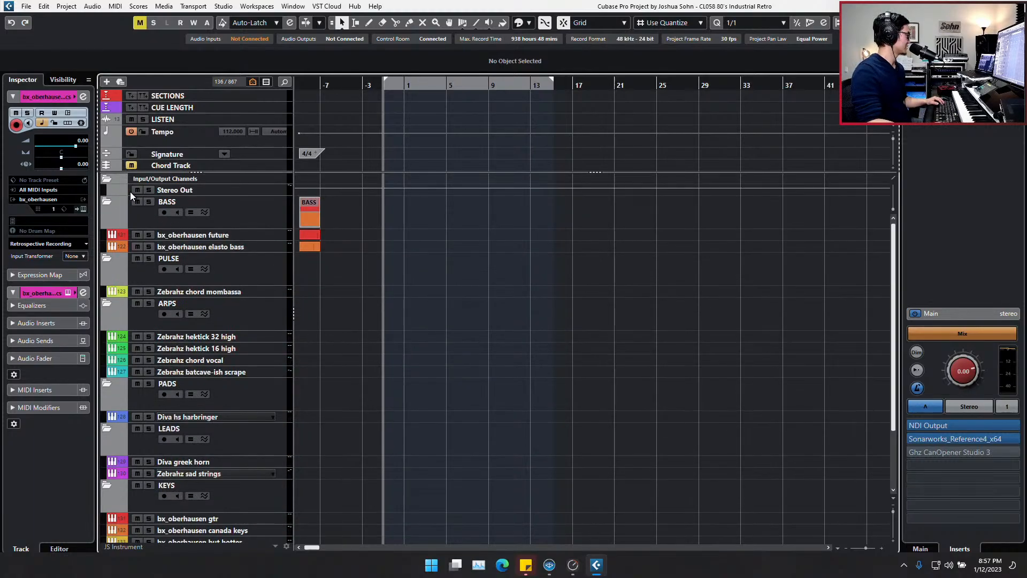
Open the track finder and expand the PERCUSSION folder inside JS MIDI VEP
key("ctrl+f")
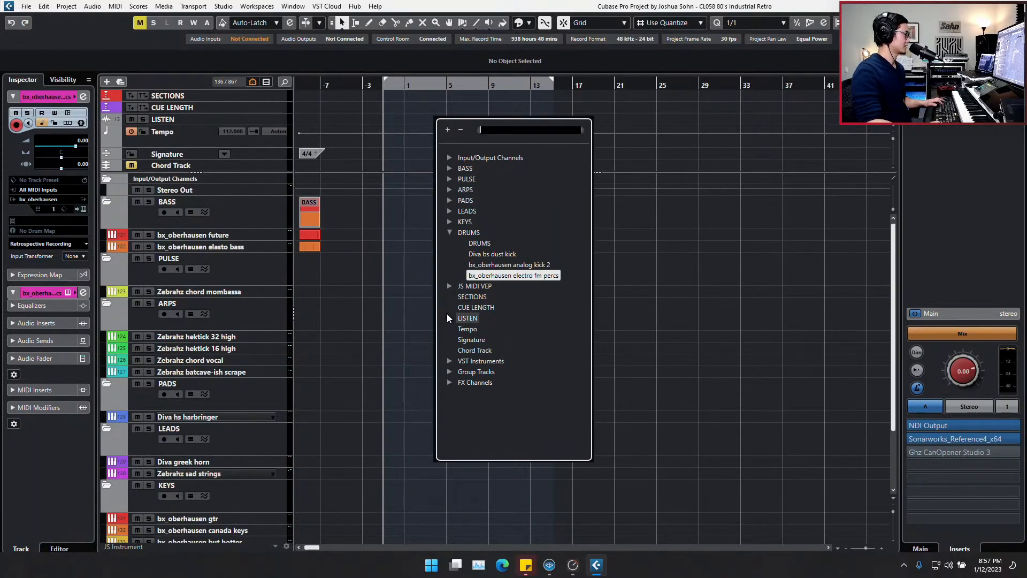
left_click(449, 286)
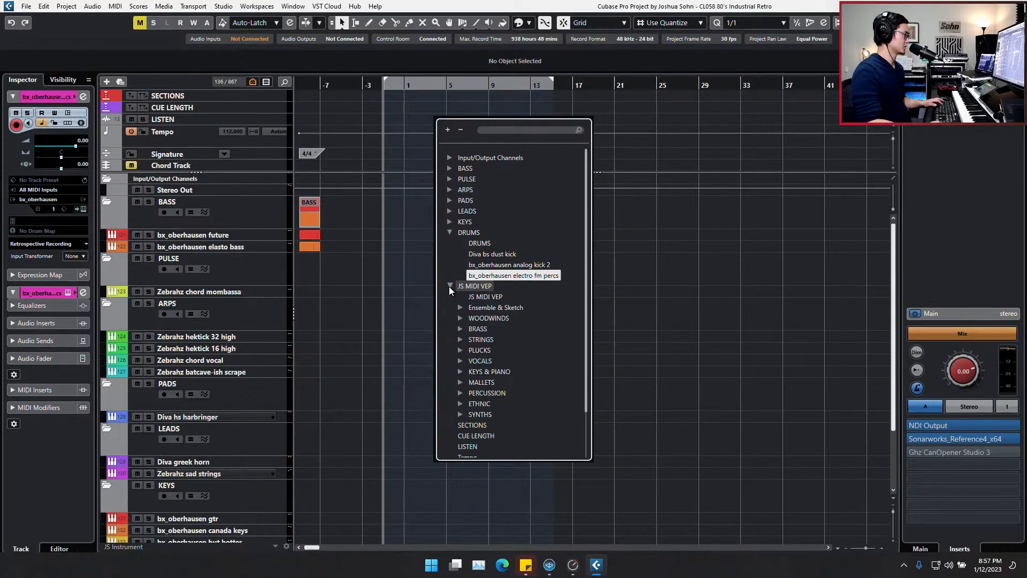
left_click(461, 393)
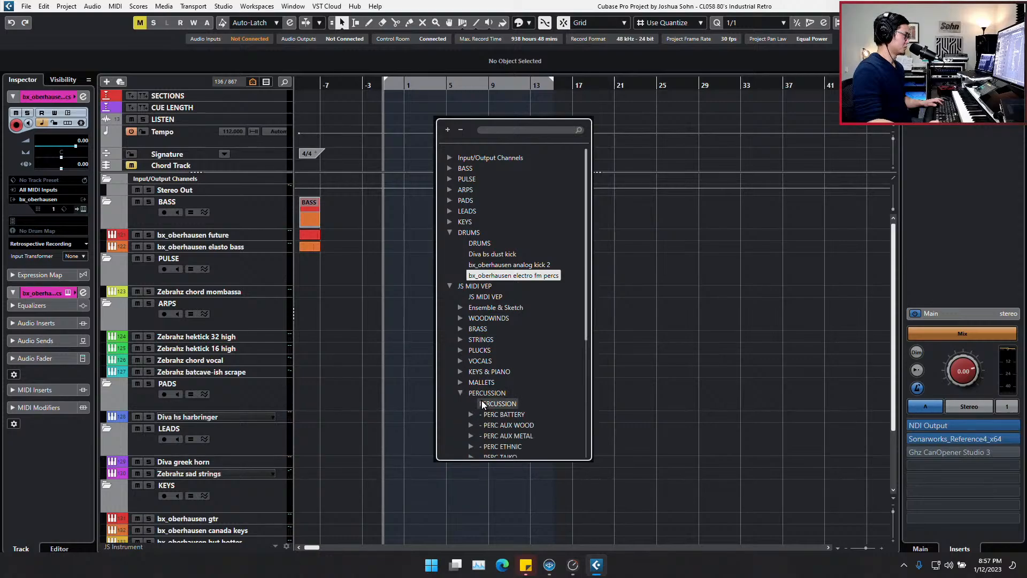
scroll(502, 409, "down", 2)
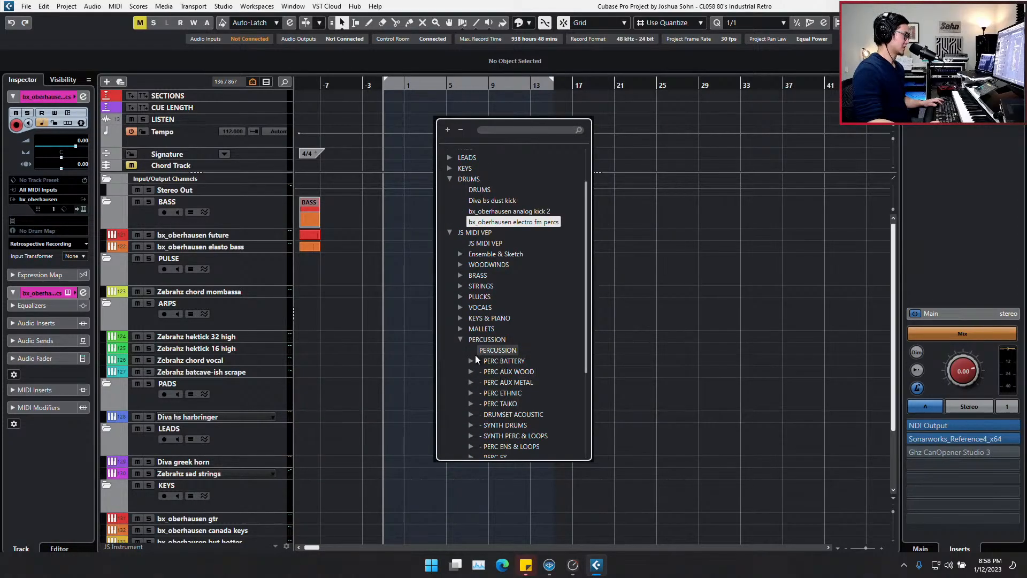
scroll(471, 361, "down", 2)
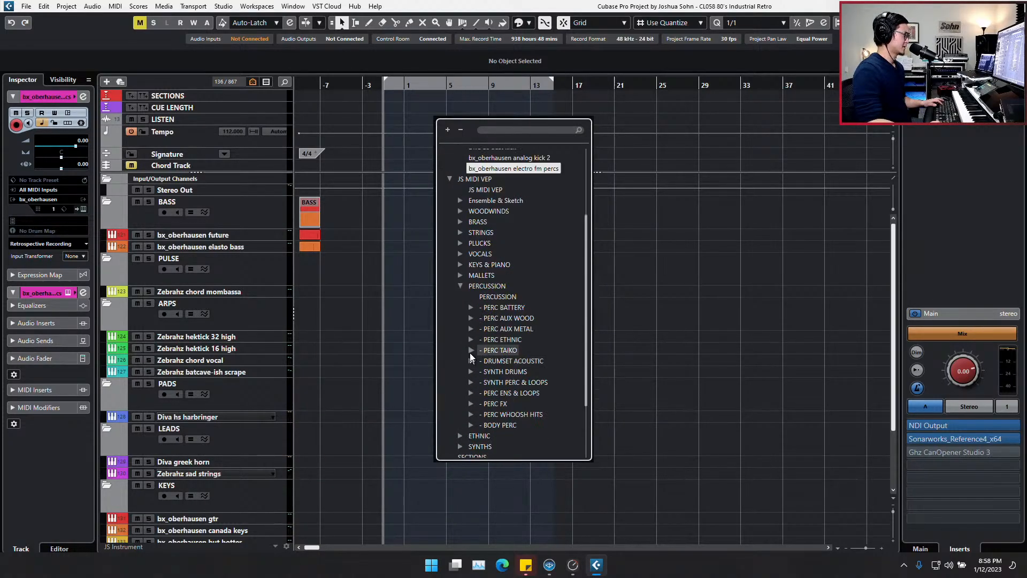
Browse the PERC BATTERY and SYNTH DRUMS folders for suitable percussion tracks
left_click(468, 307)
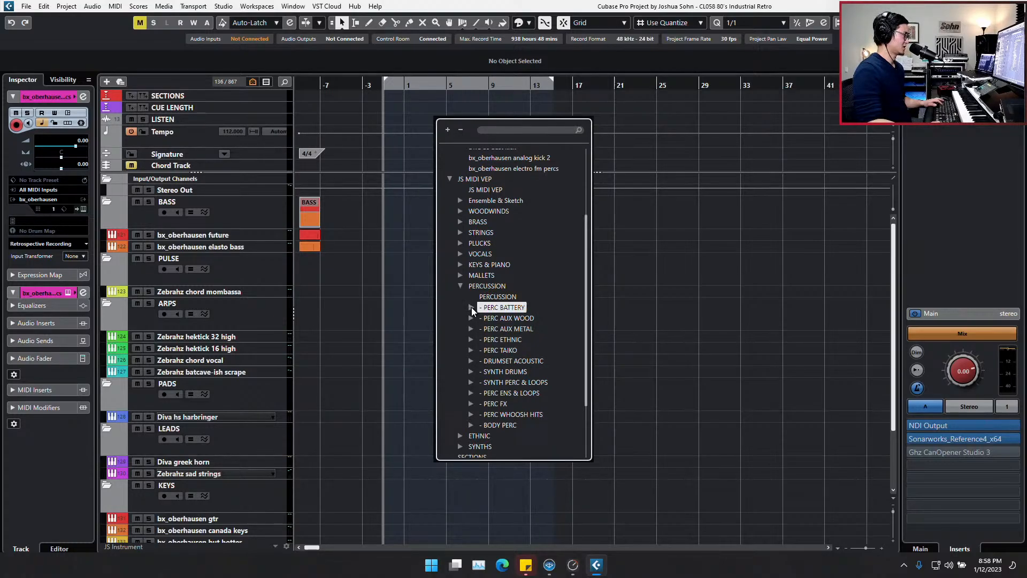
left_click(471, 307)
scroll(508, 329, "down", 2)
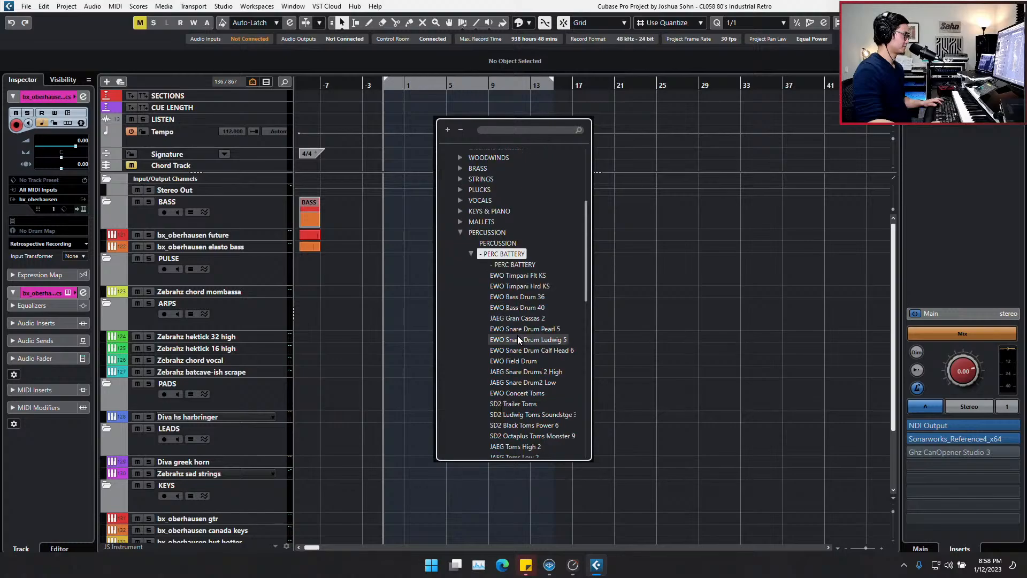
left_click(471, 255)
left_click(467, 317)
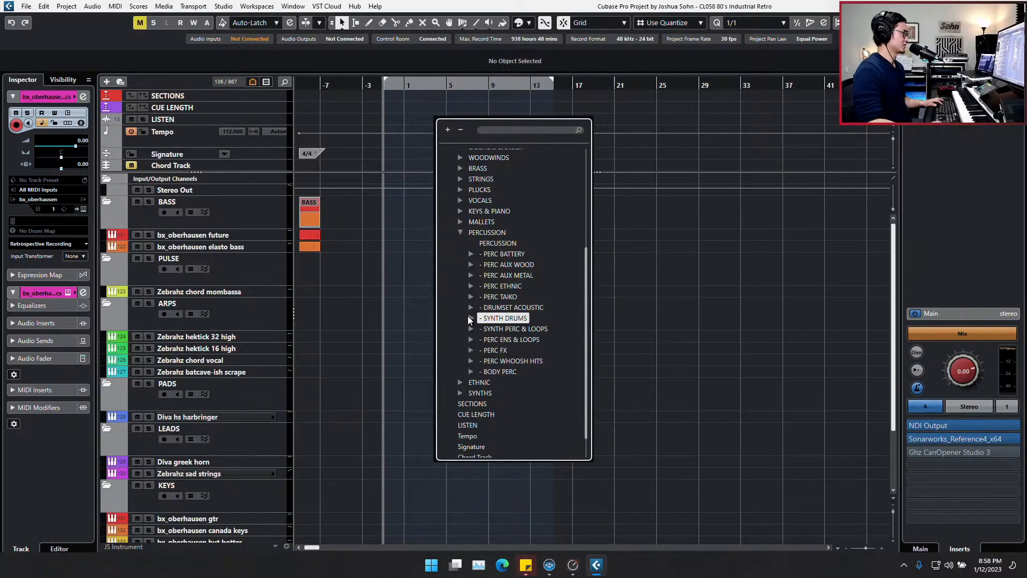
left_click(471, 317)
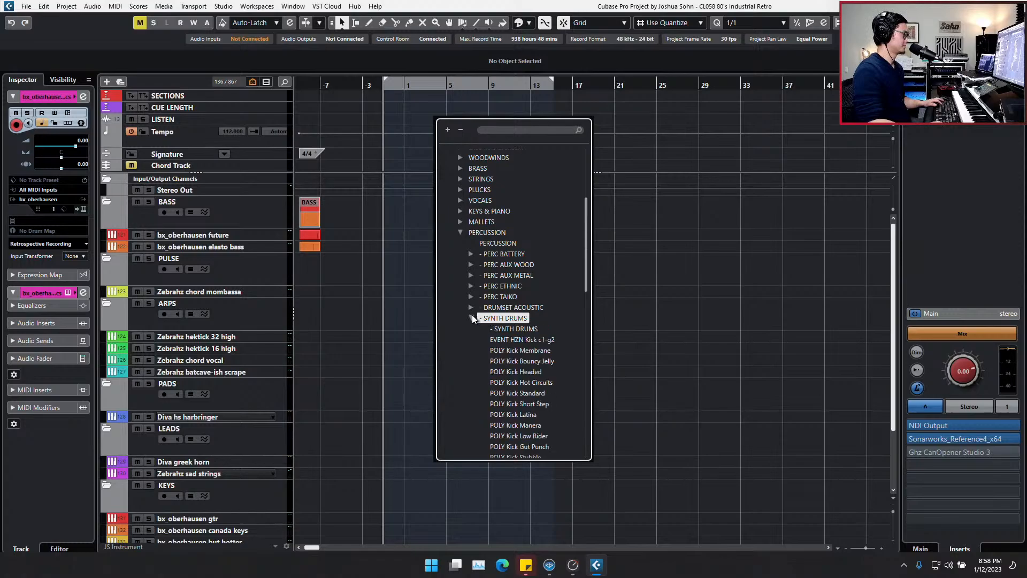
Find the BATTERY JunkieXL track in the DRUMSET ACOUSTIC folder and show it in the track list
left_click(470, 307)
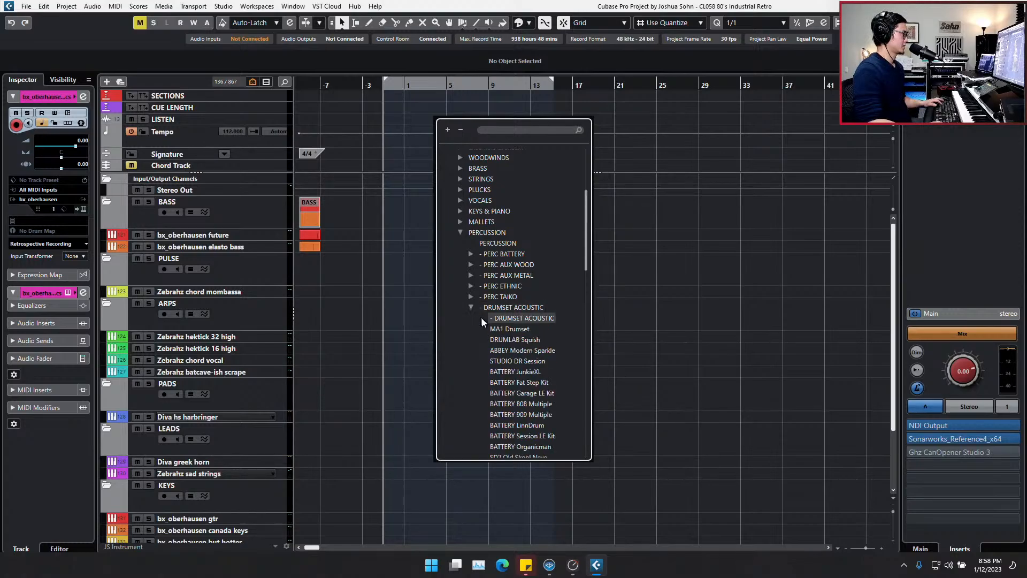
left_click(493, 329)
left_click(510, 361)
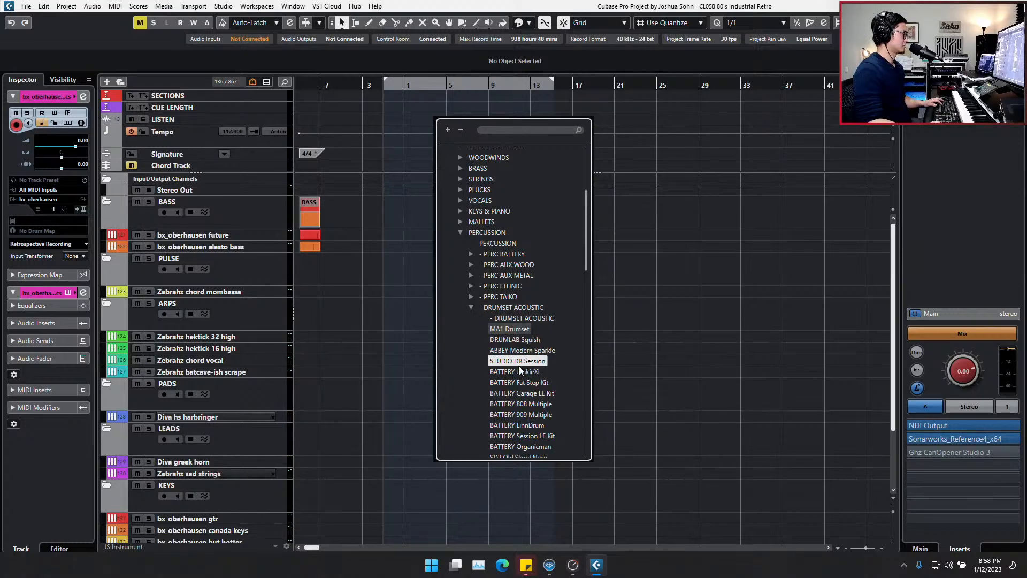
double_click(516, 371)
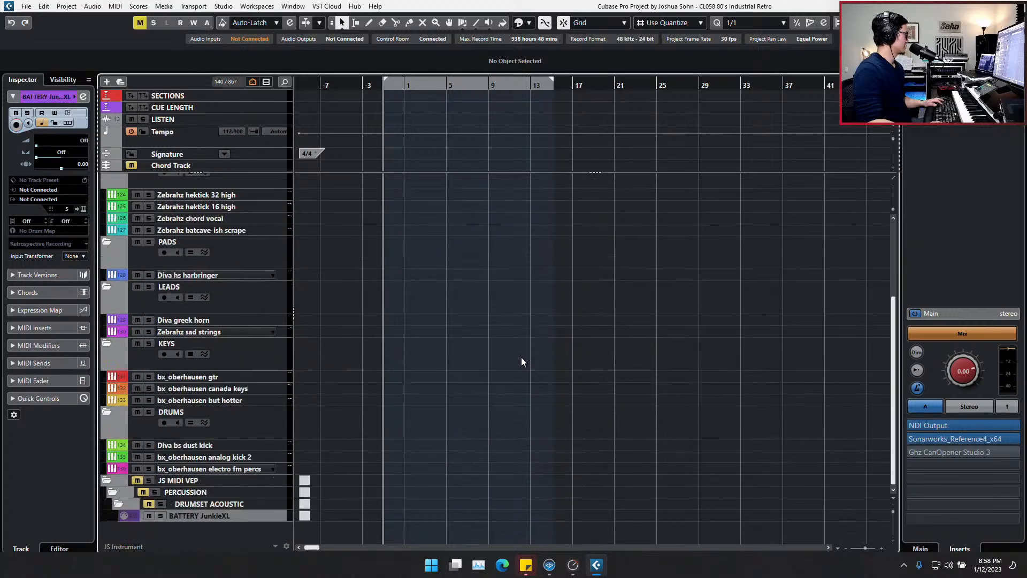
Find the EVENT HZN Kick c1-g2 track in the SYNTH DRUMS folder and show it in the track list
key("ctrl+f")
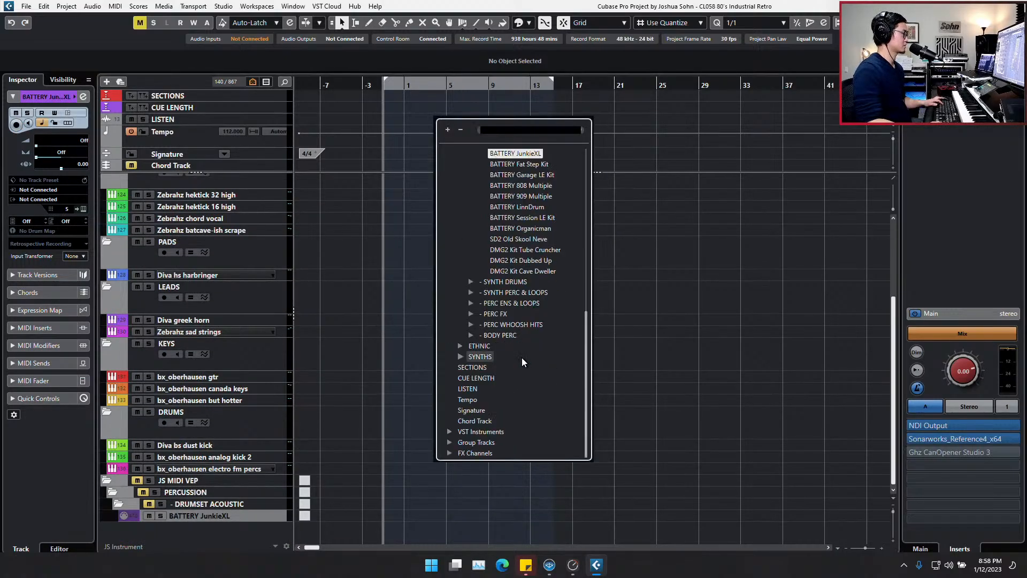
left_click(471, 281)
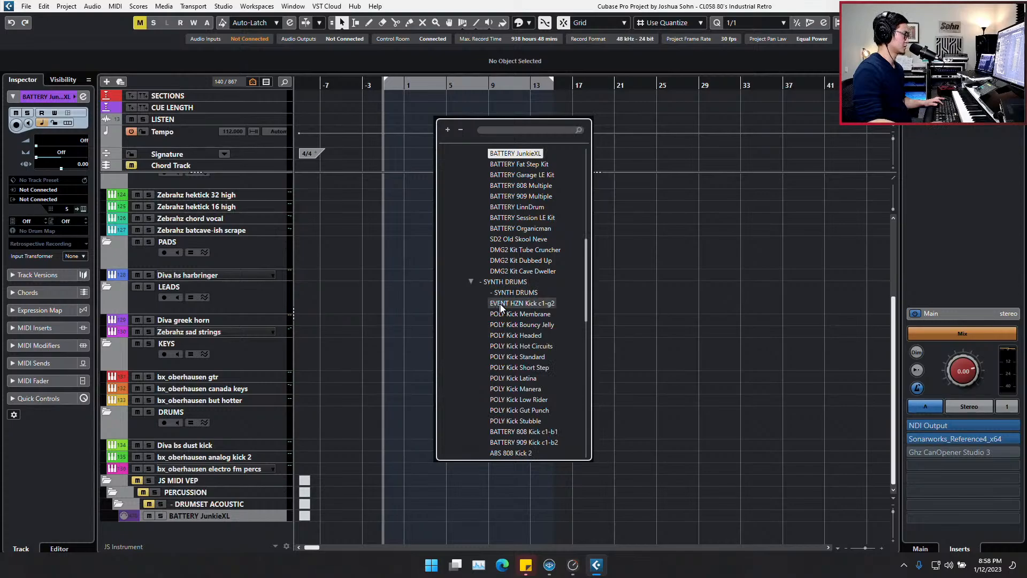
left_click(516, 303)
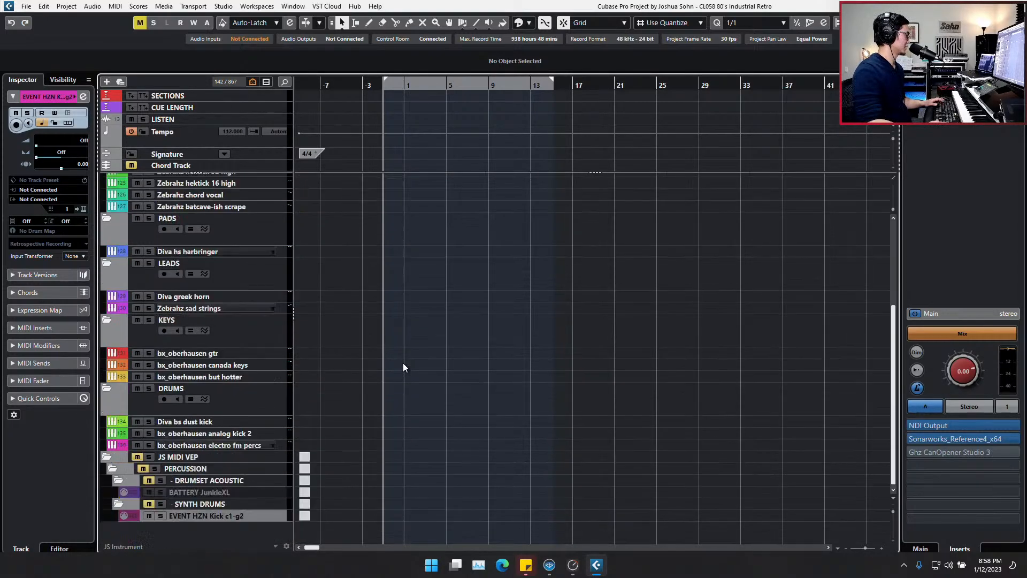
Delete the leftover MIDI parts before bar -7 on the bx_oberhausen future and elasto bass tracks
scroll(360, 384, "up", 5)
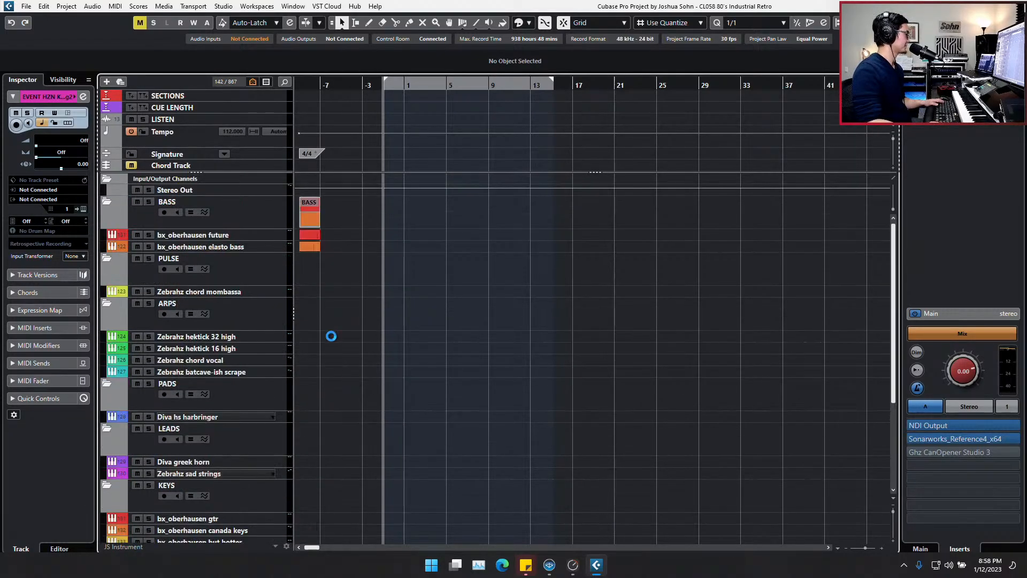
key("KP_Subtract")
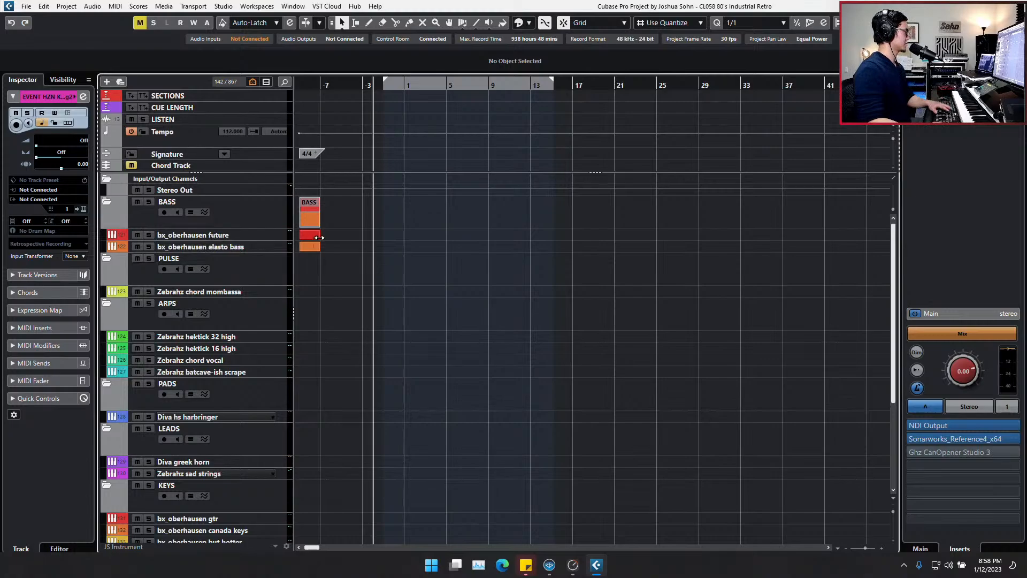
left_click_drag(328, 239, 312, 248)
key("Delete")
scroll(350, 321, "down", 4)
scroll(358, 401, "up", 4)
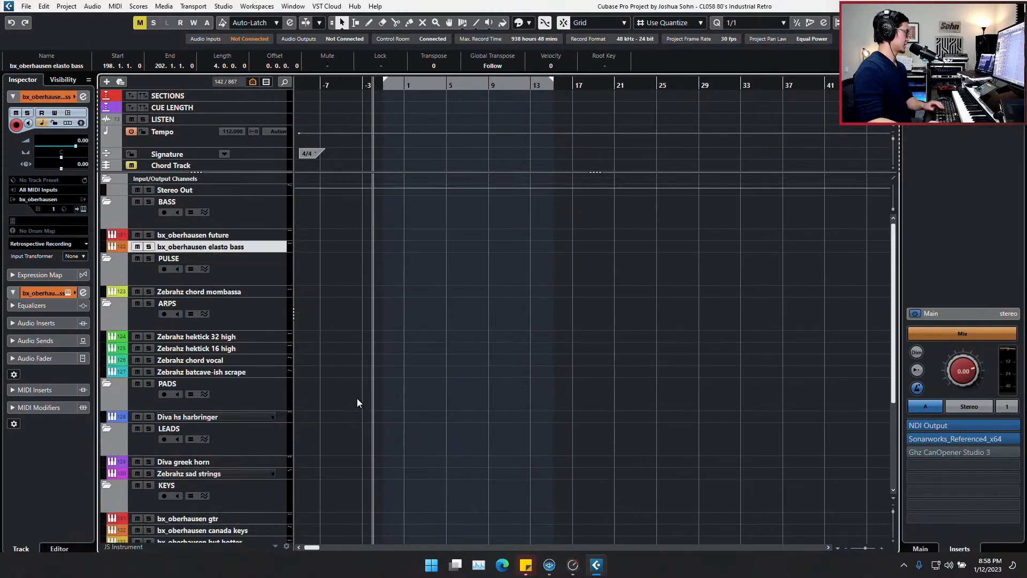
Audition the bx_oberhausen future and Zebrahz chord mombassa tracks, and select the bx_oberhausen elasto bass track
left_click(211, 236)
left_click(231, 291)
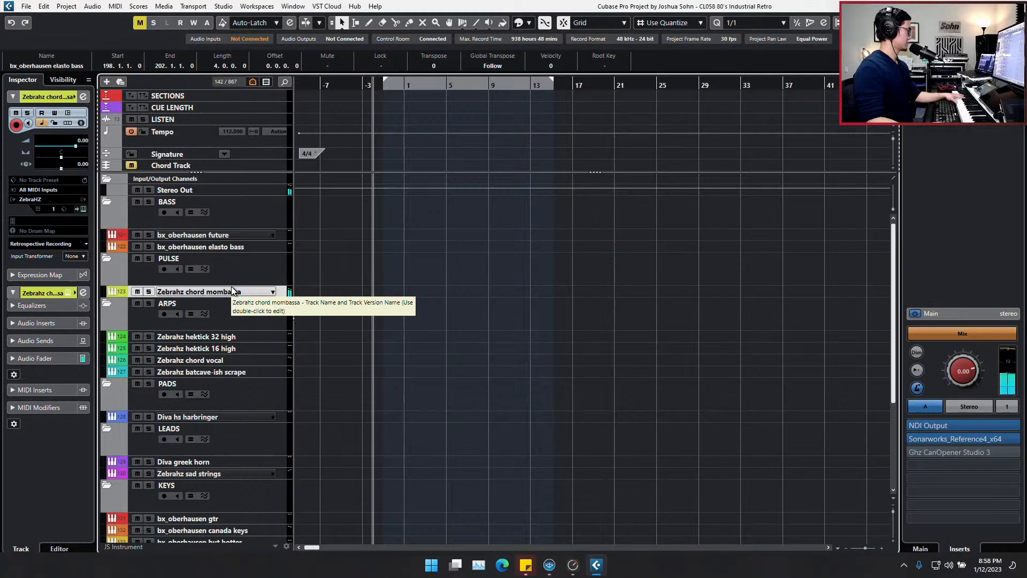
left_click(245, 247)
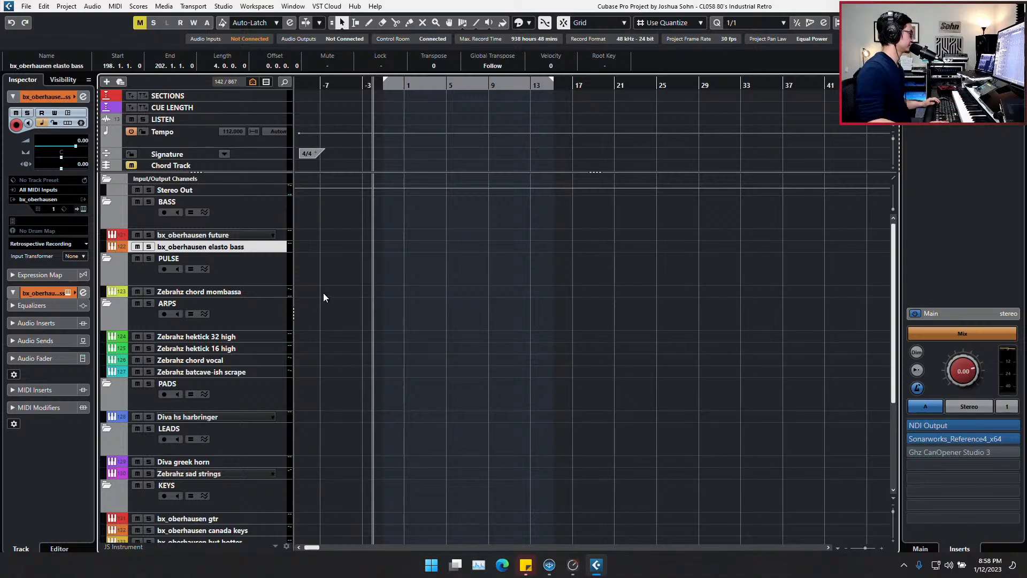
Move the project cursor forward to 00:59:59:08 and set both the left and right locators there
scroll(332, 303, "up", 1)
scroll(332, 305, "left", 2)
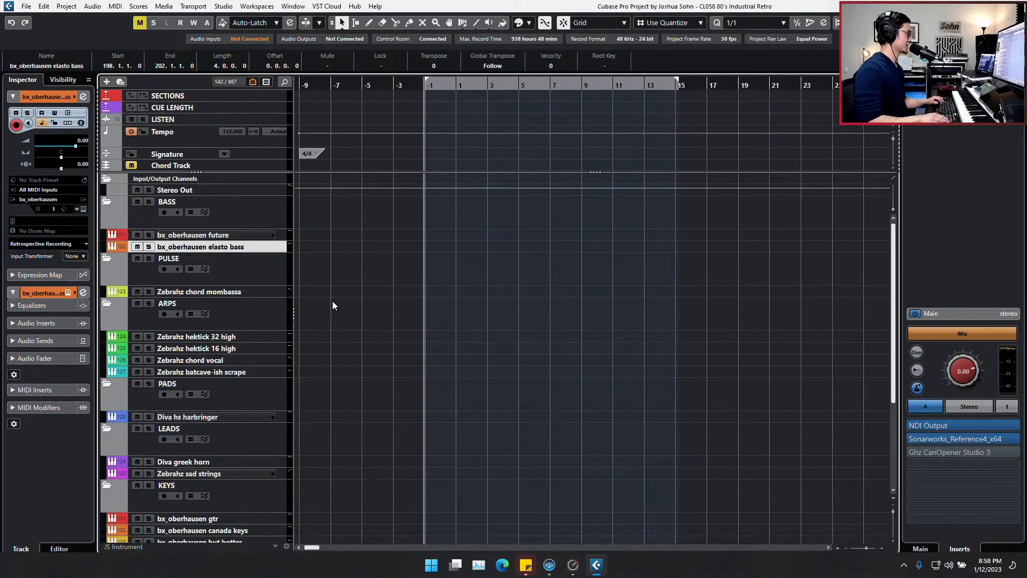
key("KP_Add")
key("ctrl+KP_1")
key("ctrl+KP_2")
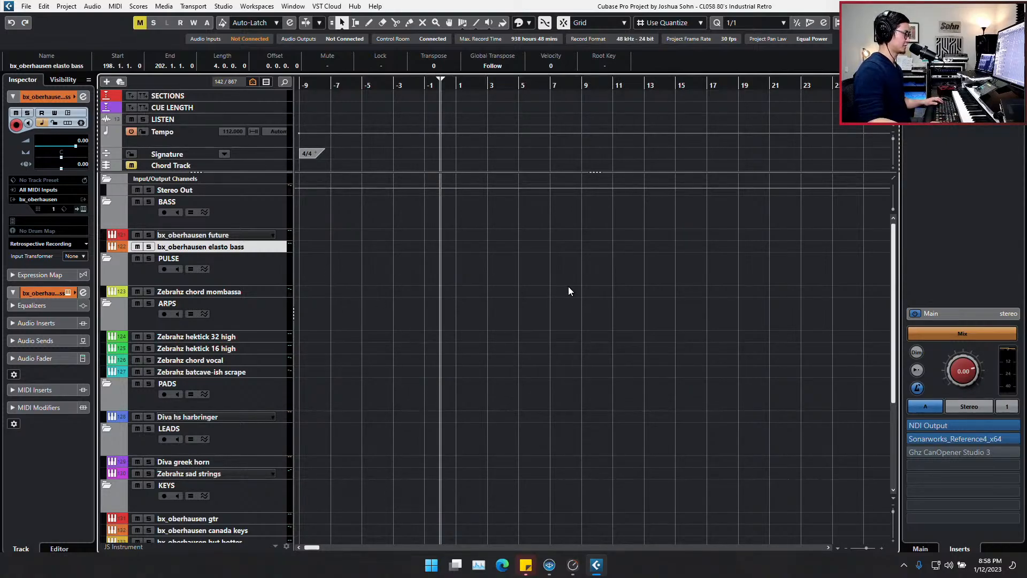
Open the Windows taskbar settings and close them again to uncover the transport bar
right_click(759, 565)
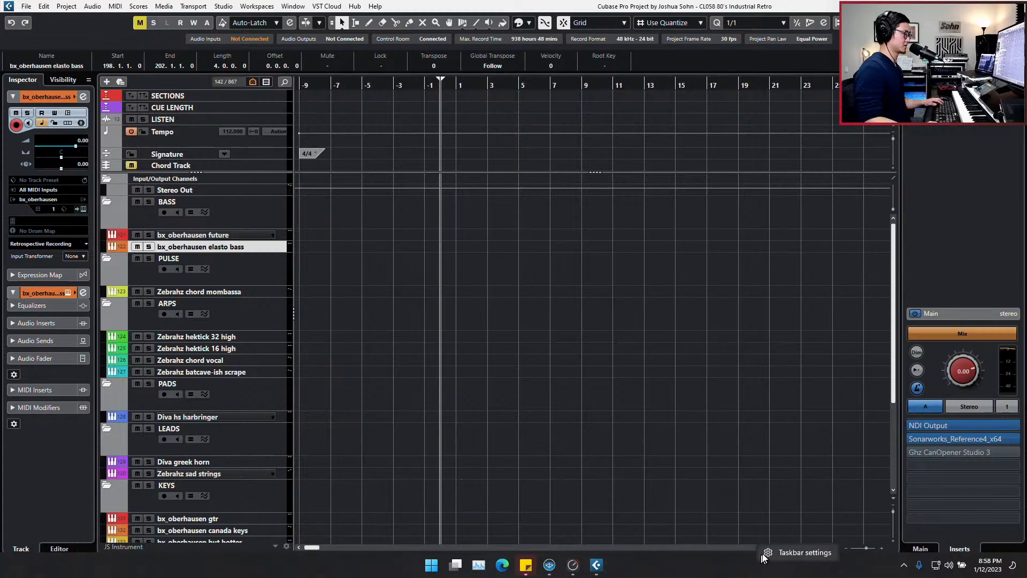
left_click(763, 555)
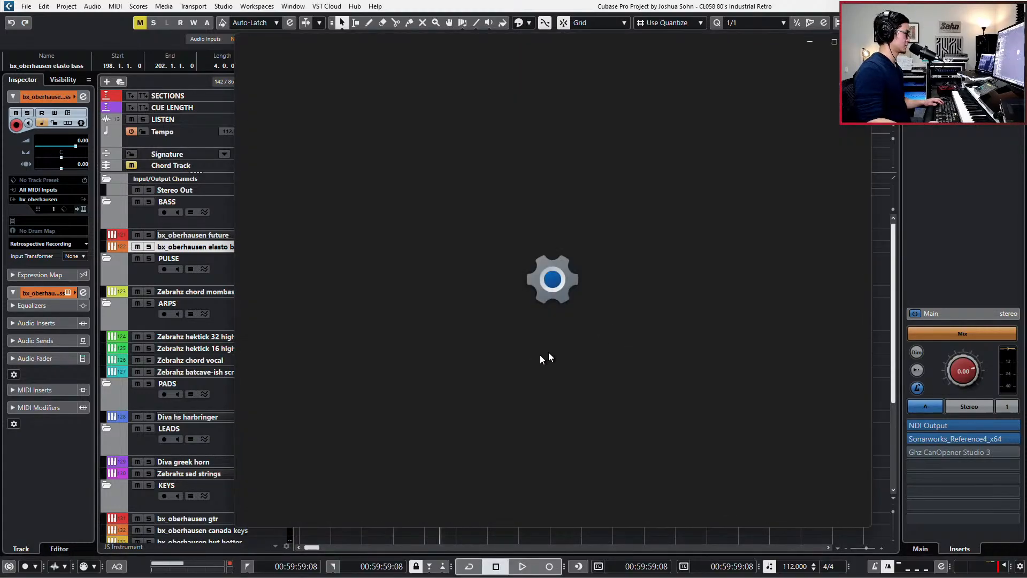
left_click(858, 42)
left_click(783, 332)
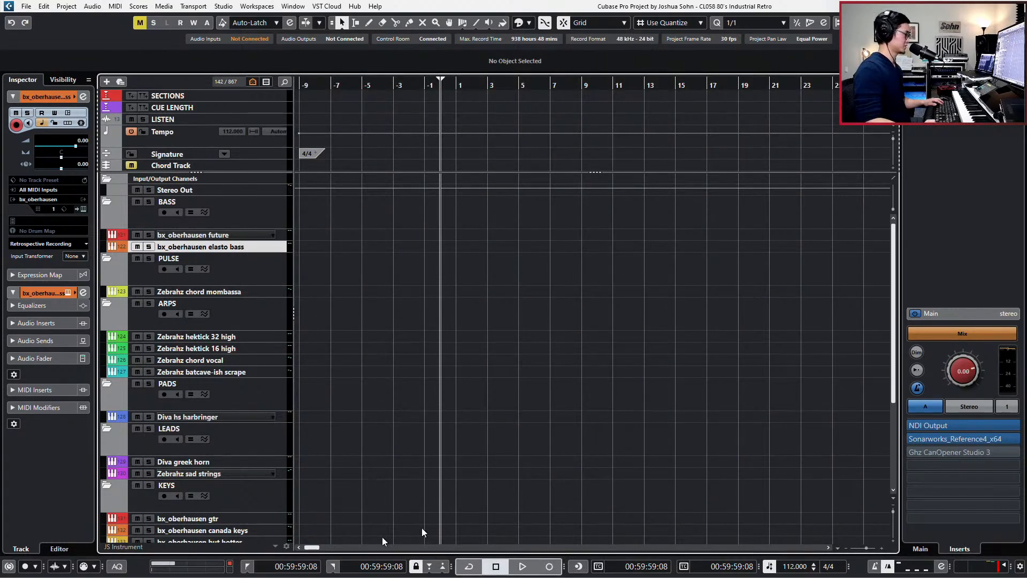
Set the project tempo to 96 BPM
left_click(803, 567)
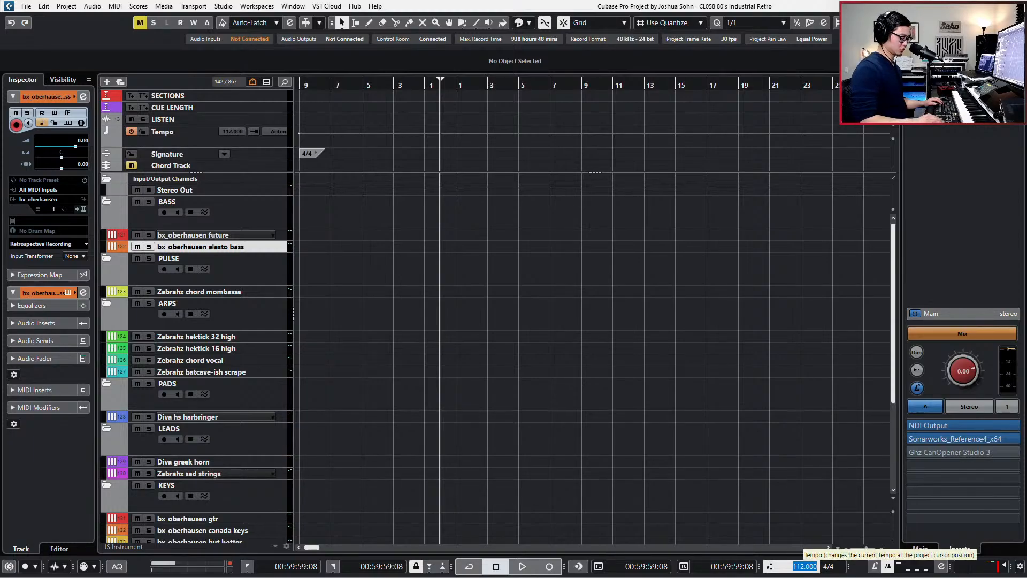
type("96")
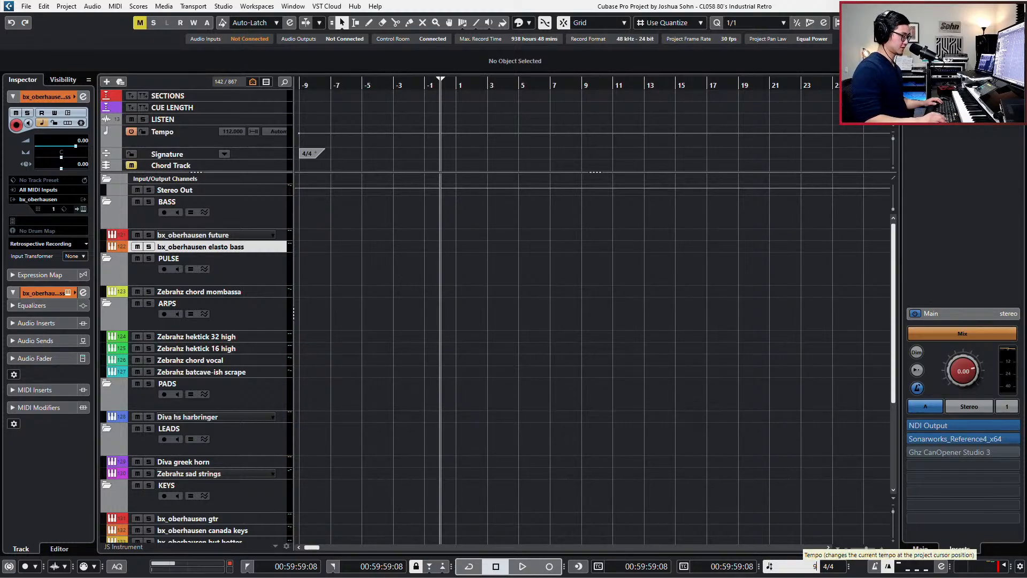
key("Return")
Play the project from the cursor and audition the elasto bass and Zebrahz chord mombassa tracks, and stop playback
key("space")
scroll(518, 326, "up", 3)
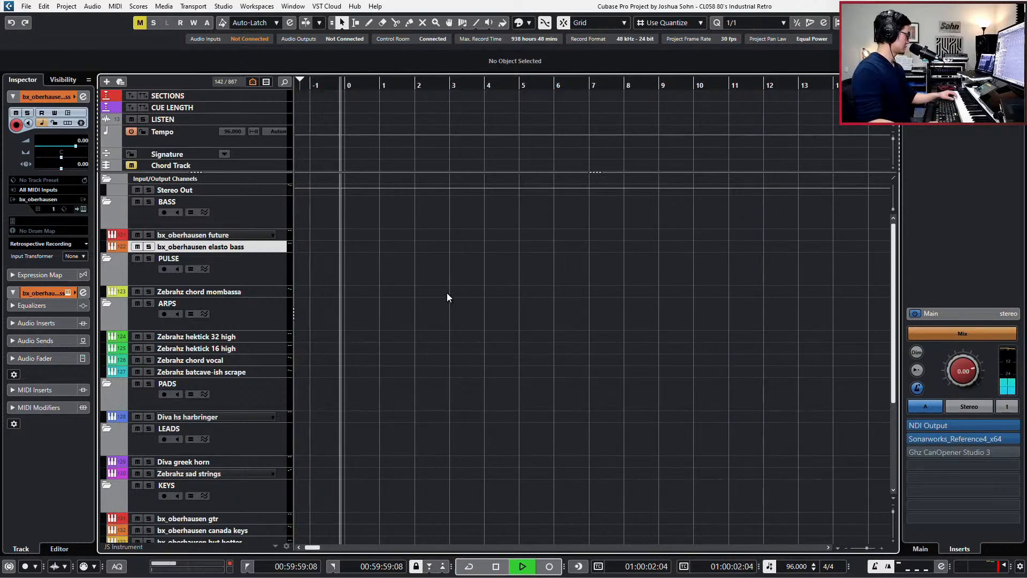
left_click(252, 292)
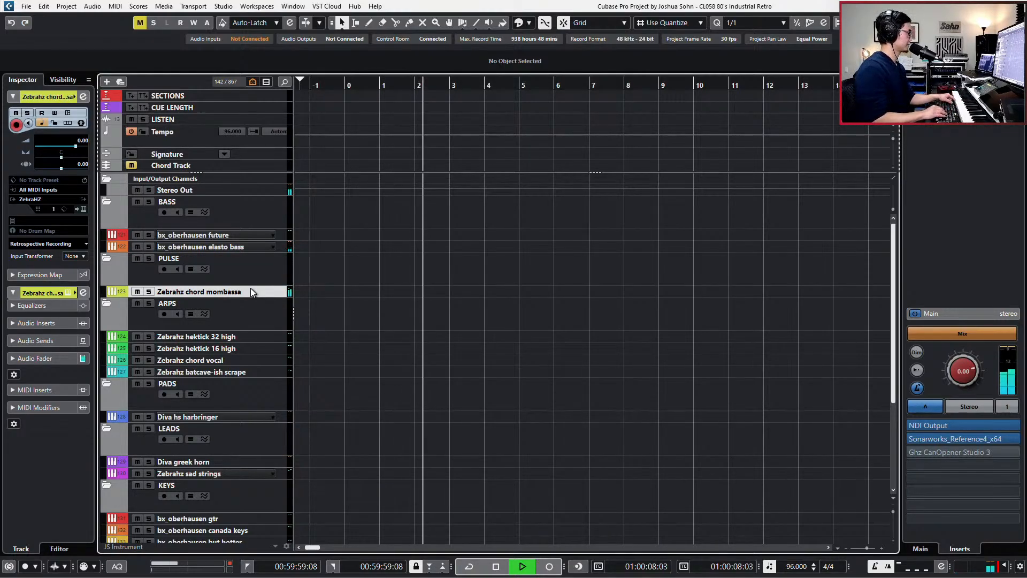
key("space")
Move the project cursor forward, set both locators at 01:00:02:15, and change the project tempo to 108 BPM
scroll(590, 382, "left", 1)
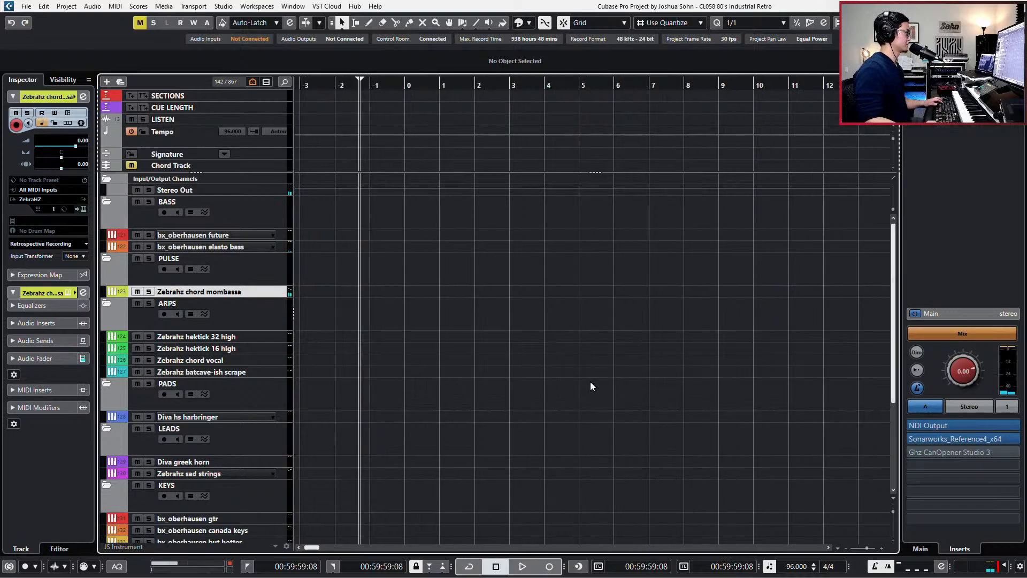
key("KP_Add")
key("KP_Add")
key("KP_Add")
key("ctrl+KP_2")
key("KP_Subtract")
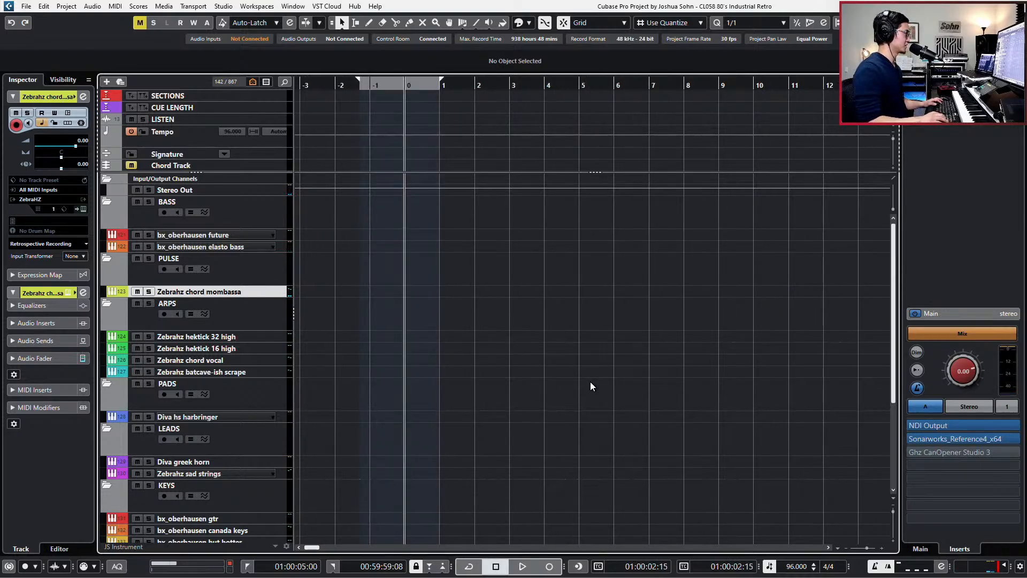
key("ctrl+KP_2")
key("ctrl+KP_1")
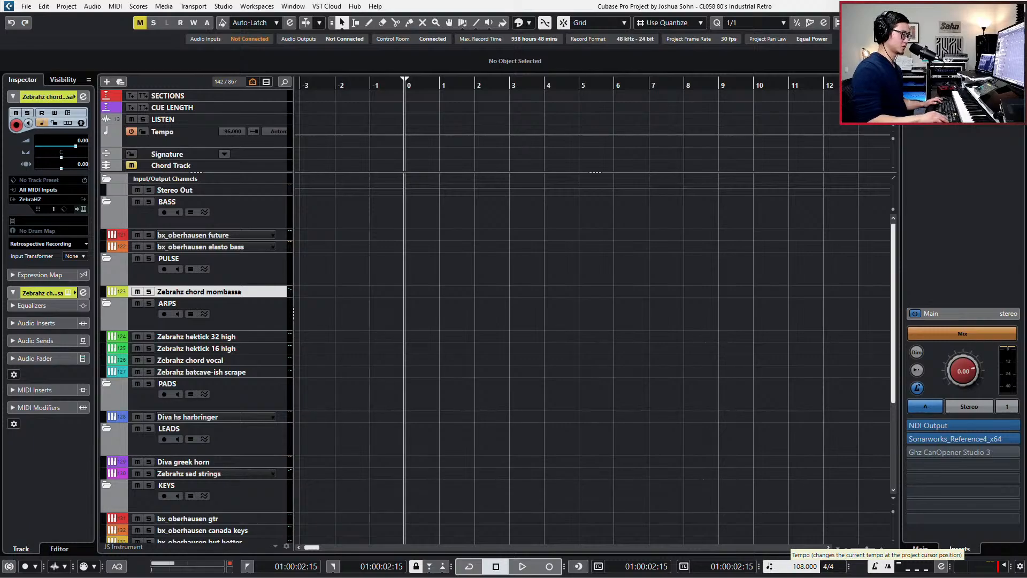
key("Return")
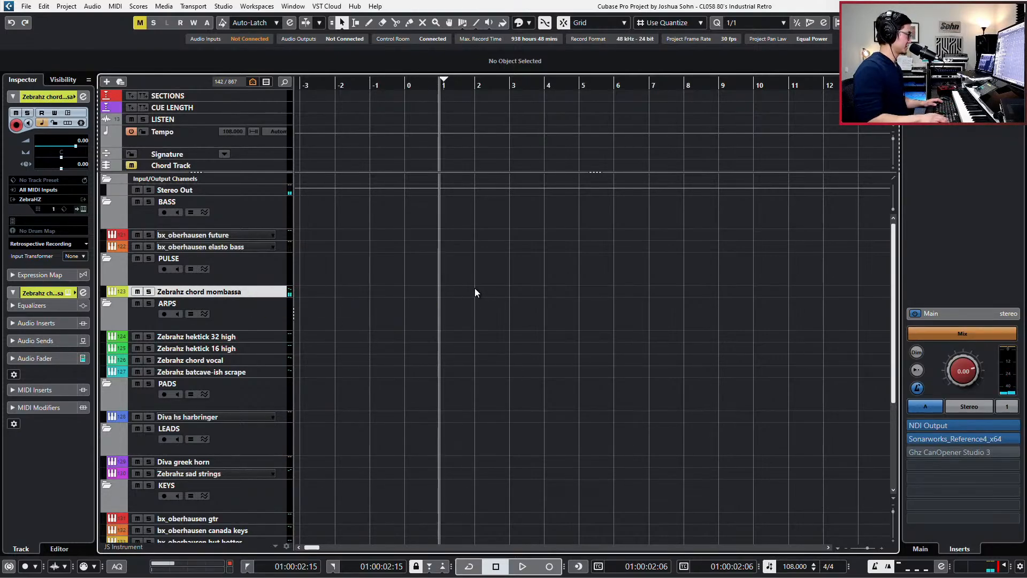
Audition the Zebrahz hektick 32 high track, and record a part on Zebrahz batcave-ish scrape from 01:00:00:00 to bar 5
left_click(199, 336)
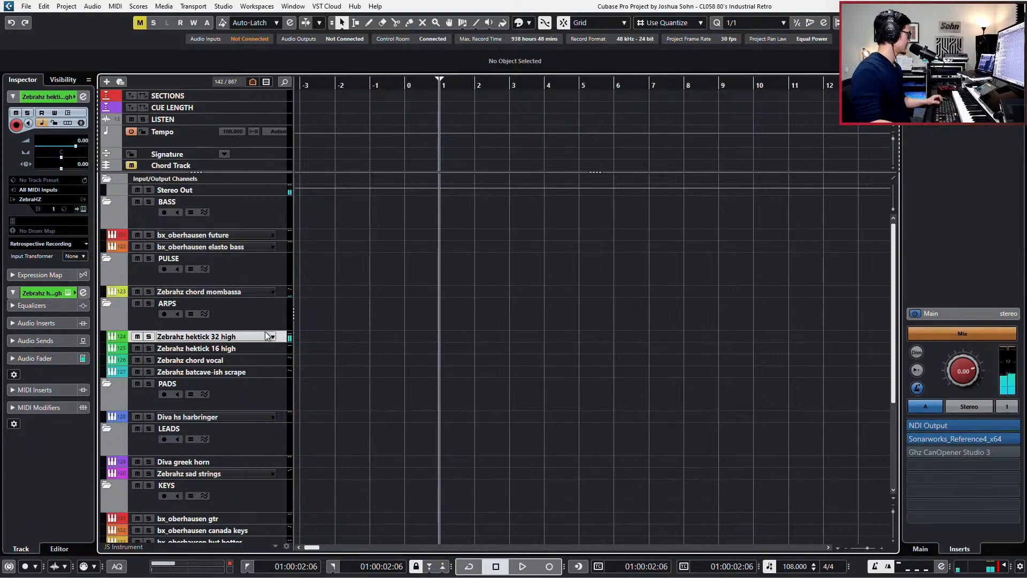
left_click(225, 370)
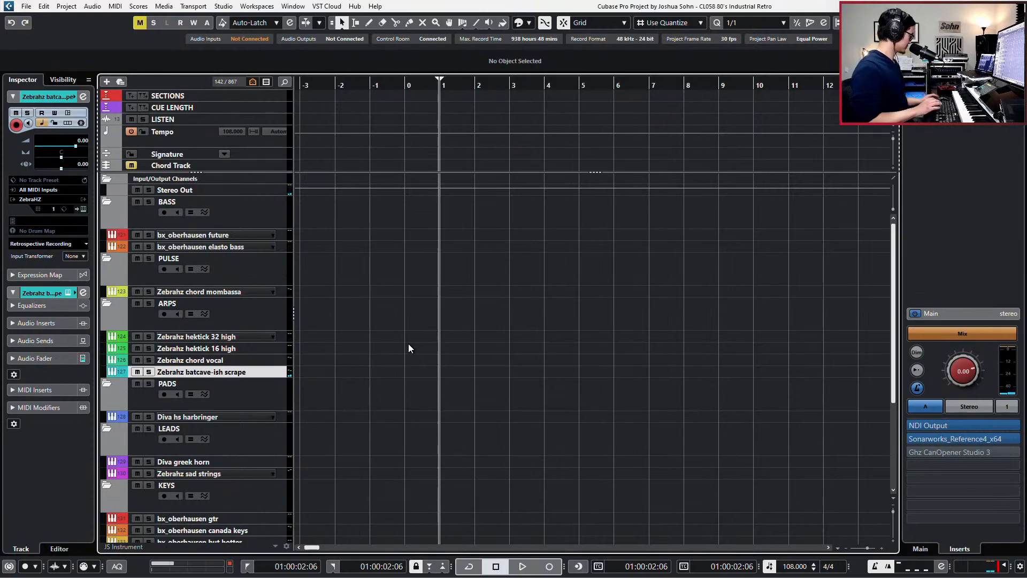
key("KP_Subtract")
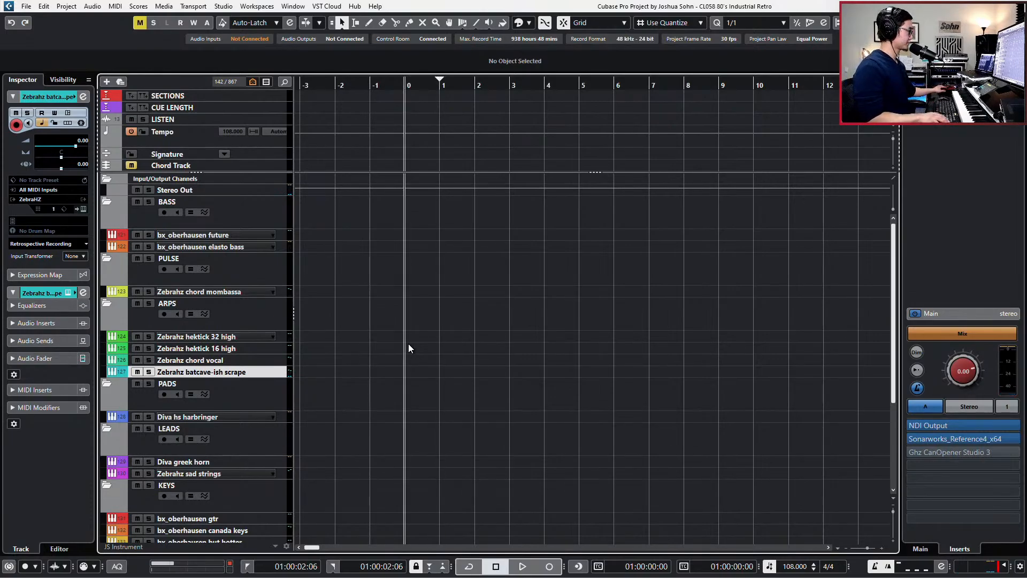
key("space")
key("KP_Multiply")
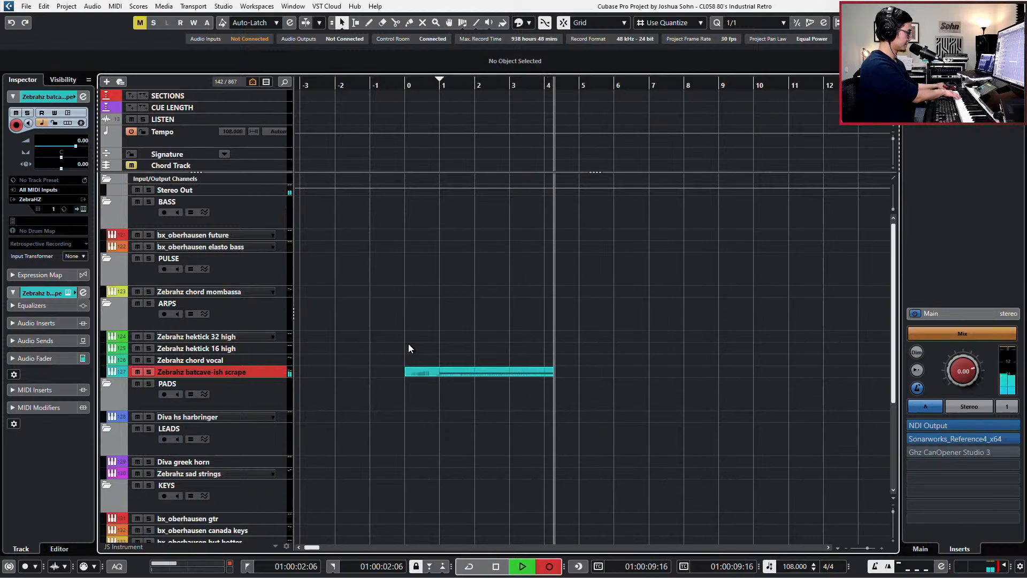
key("space")
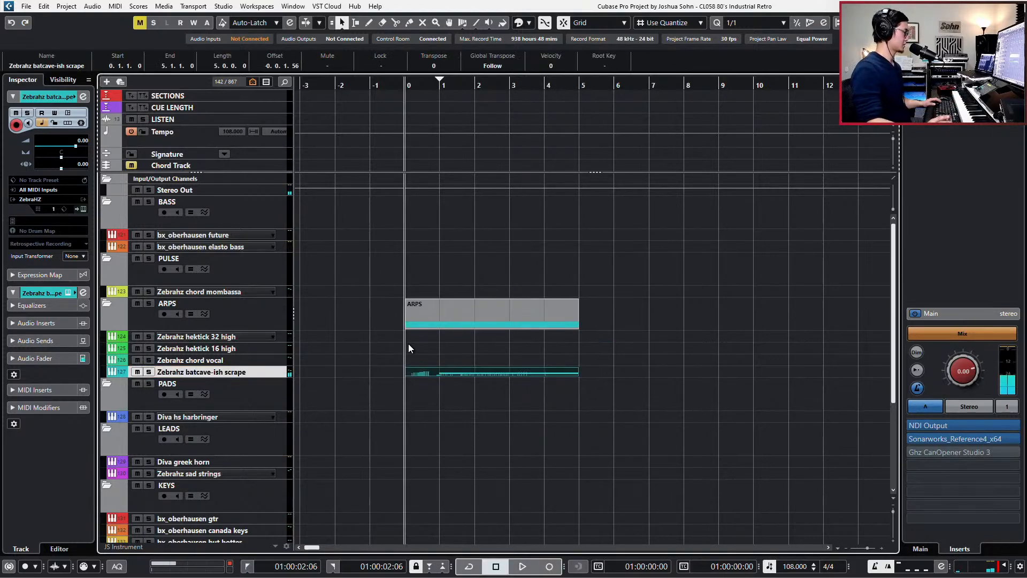
Split the batcave-ish scrape part at bar 1 and duplicate its four-bar section three times, up to bar 17
left_click(447, 374, "alt")
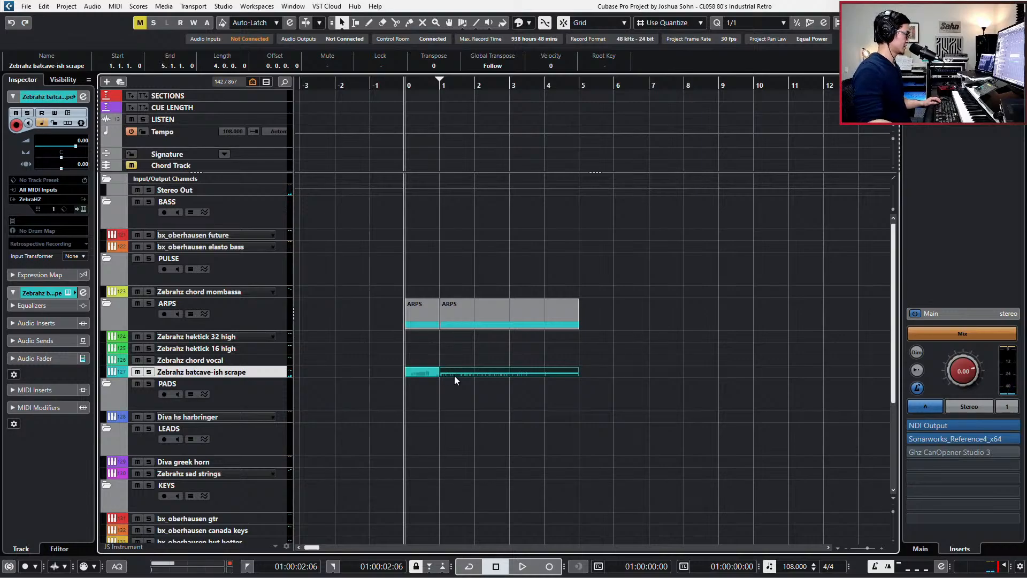
double_click(546, 374)
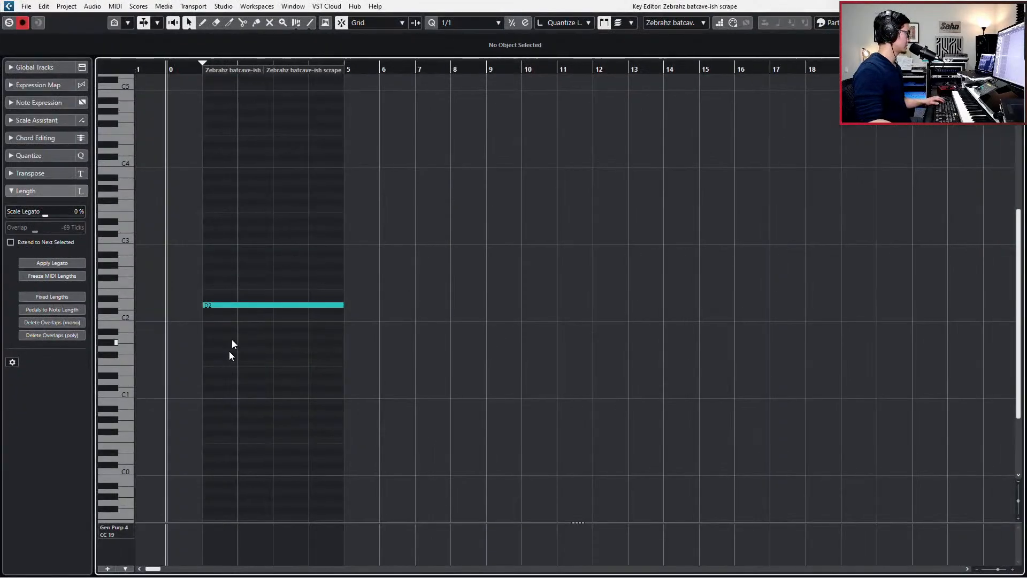
key("Escape")
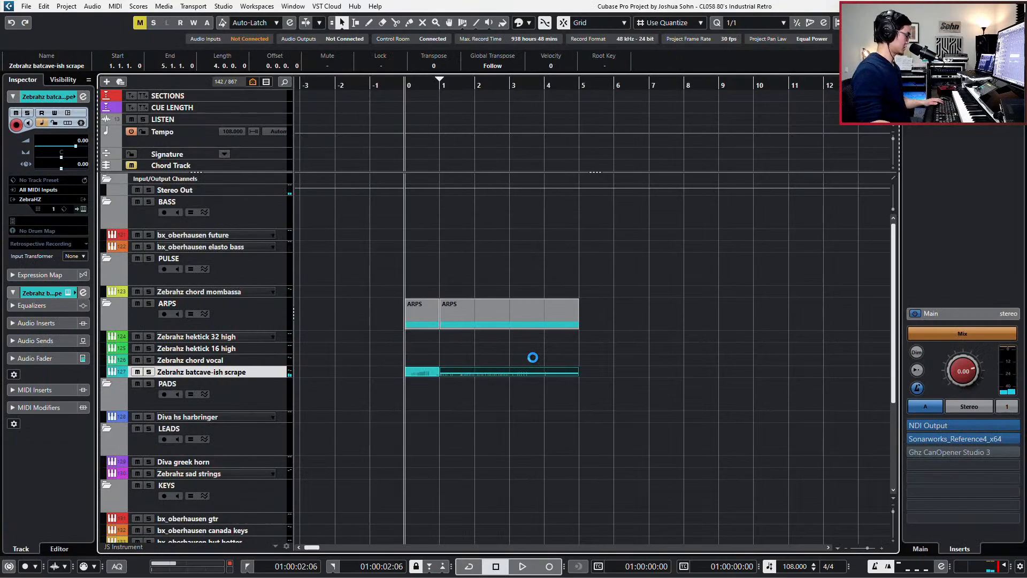
key("ctrl+d")
scroll(533, 357, "down", 2)
key("ctrl+d")
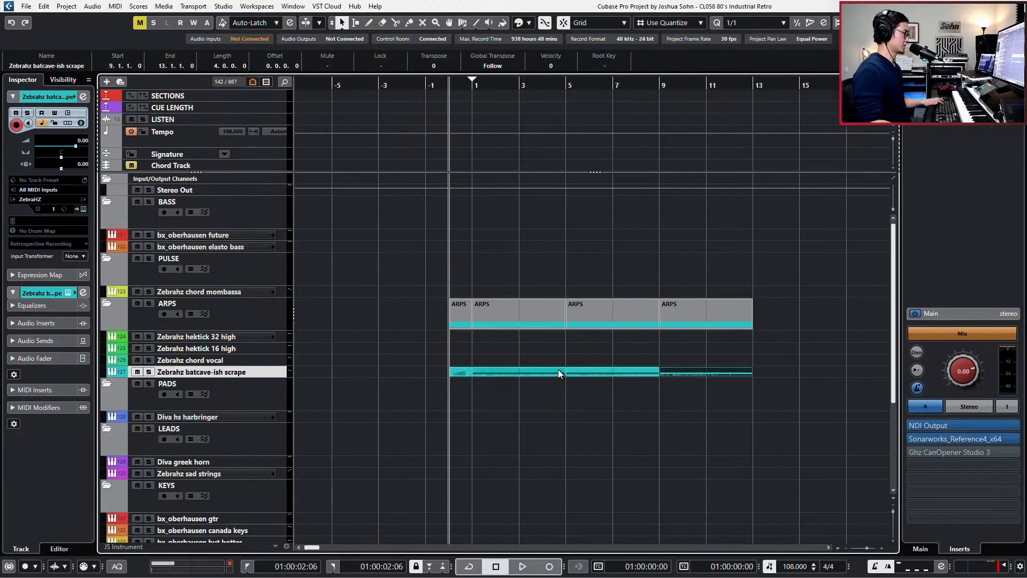
key("ctrl+d")
Select the four repeated batcave-ish scrape parts and set the locators to their range, bars 1 to 17
key("g")
left_click_drag(460, 348, 766, 402)
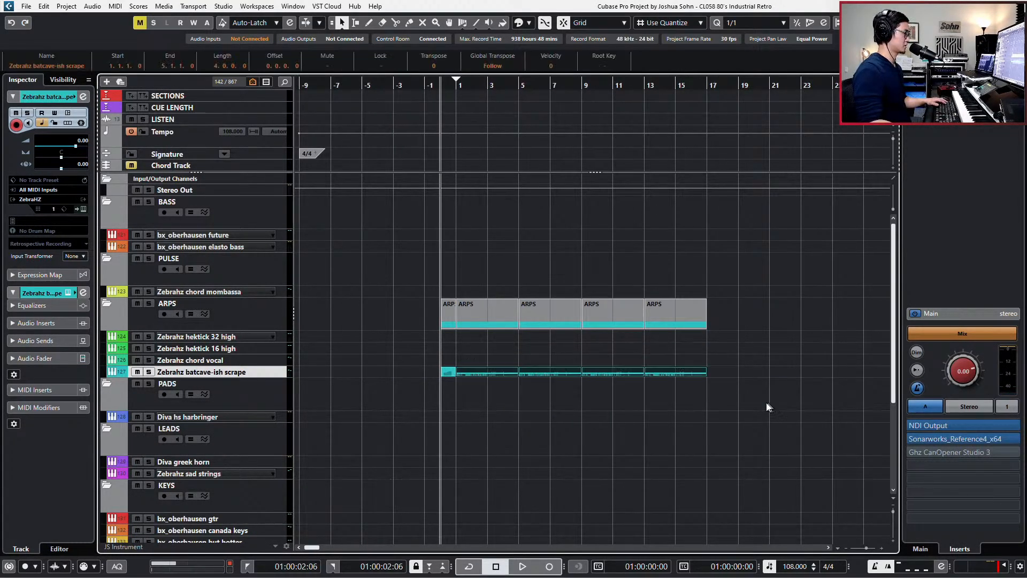
key("p")
Play the project from bar 0, and record a part on the Zebrahz hektick 32 high track from bar 1 to bar 6
left_click(193, 358)
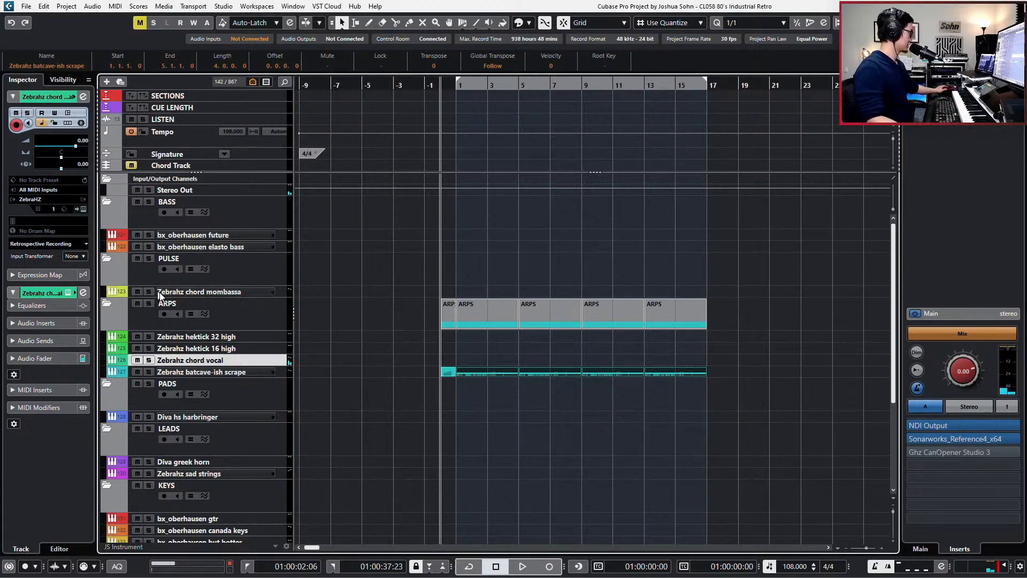
left_click(185, 293)
key("space")
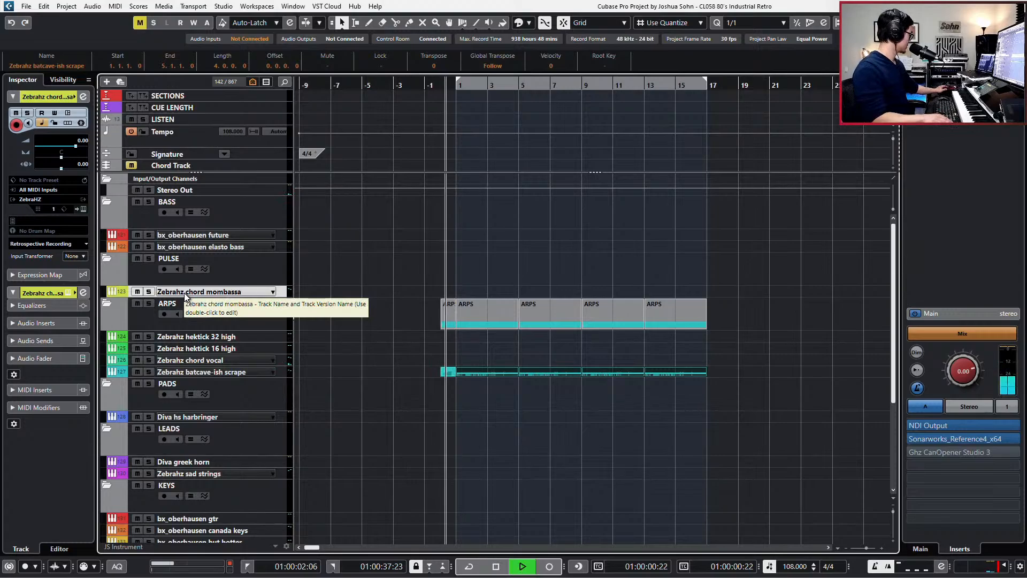
key("Down")
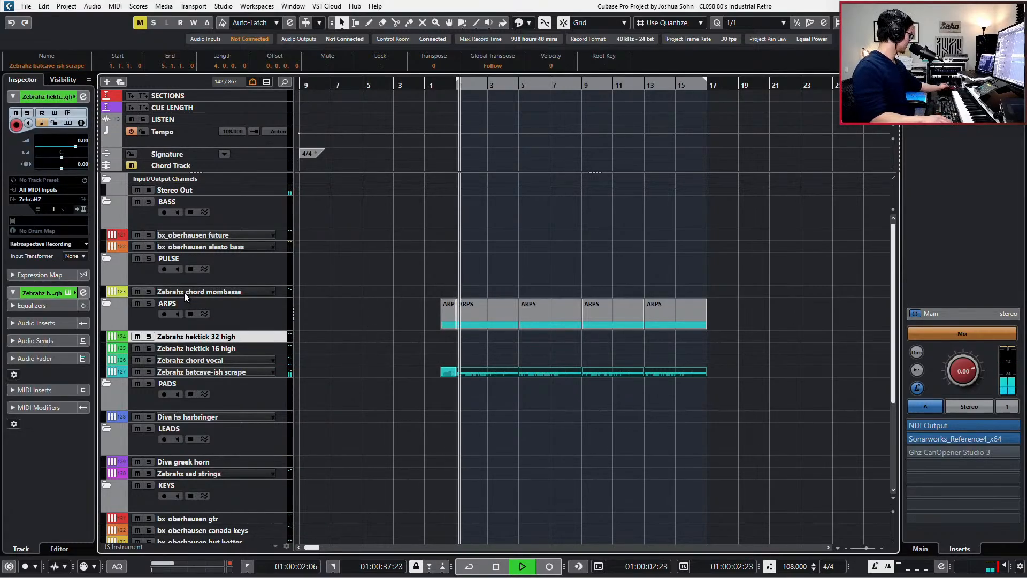
key("KP_Multiply")
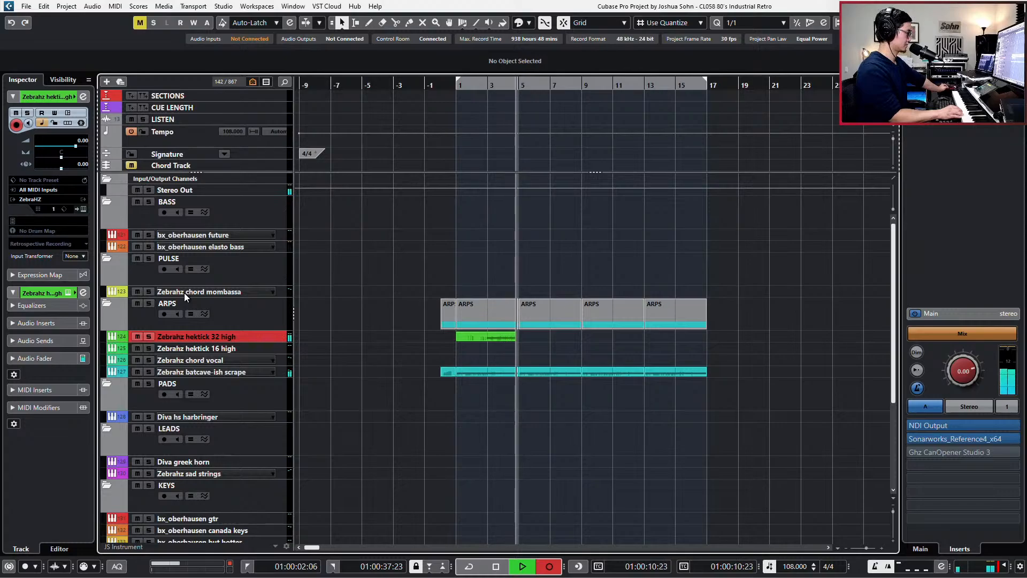
key("space")
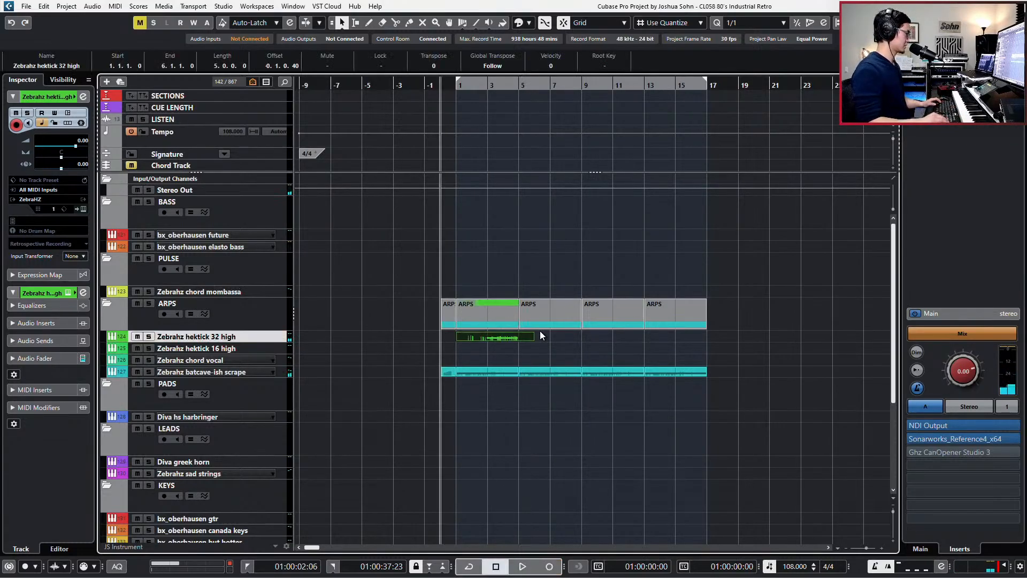
Audition the chord mombassa, hektick 16 high, chord vocal, Diva greek horn and Zebrahz sad strings tracks
key("Return")
left_click_drag(269, 199, 230, 341)
key("Return")
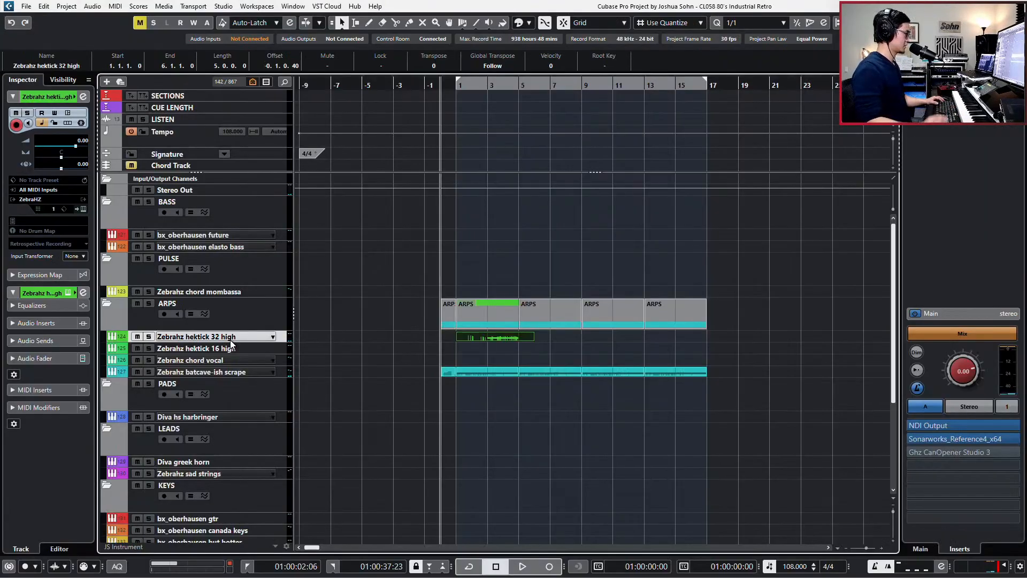
left_click(217, 290)
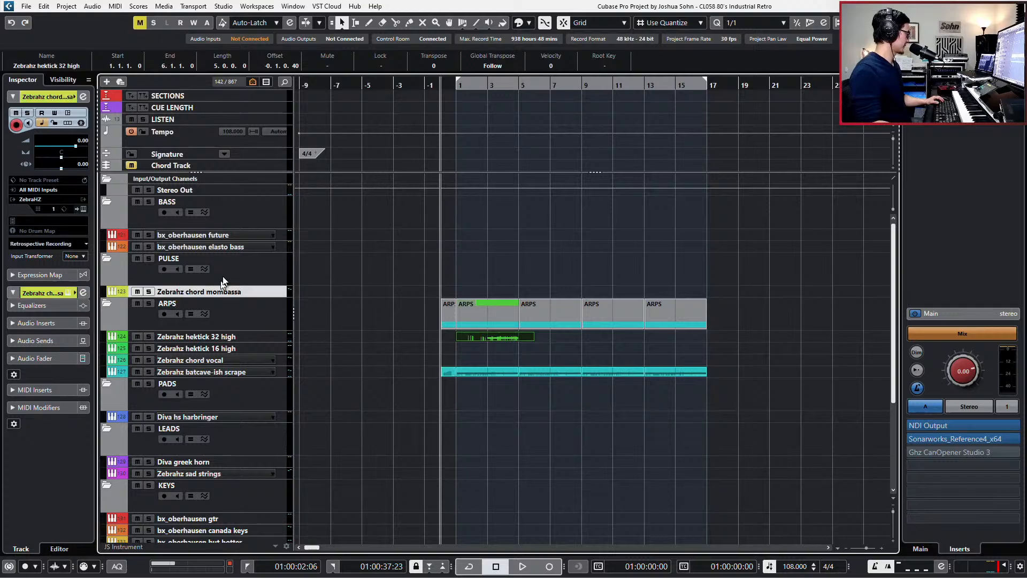
left_click(222, 352)
left_click(238, 364)
scroll(242, 404, "down", 3)
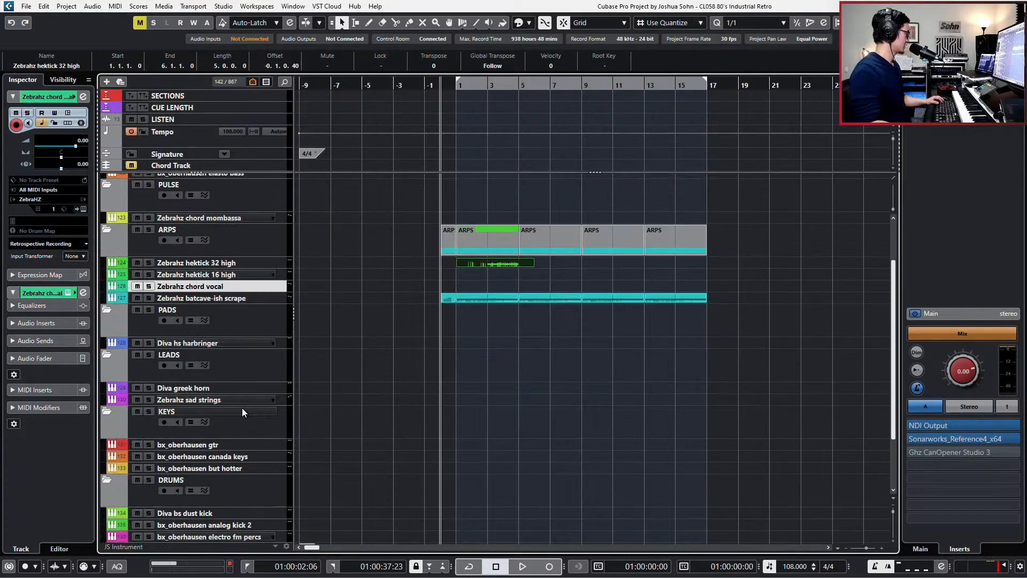
left_click(268, 389)
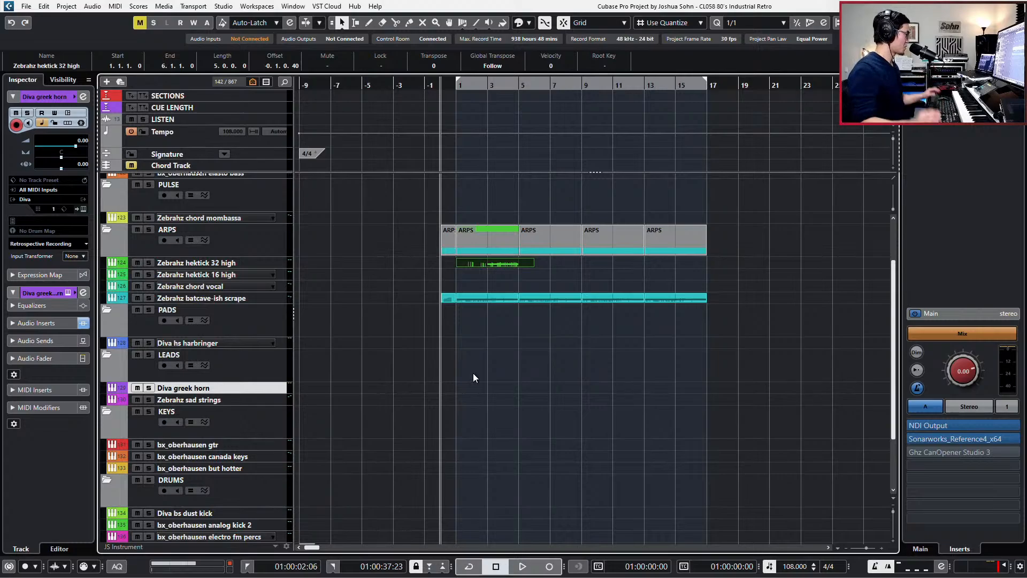
left_click(227, 401)
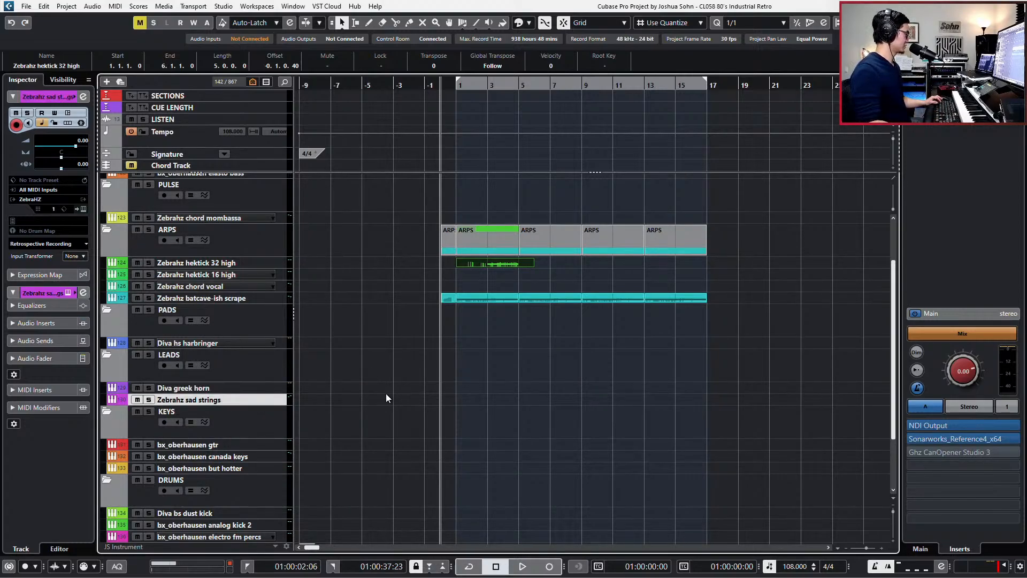
scroll(387, 399, "down", 3)
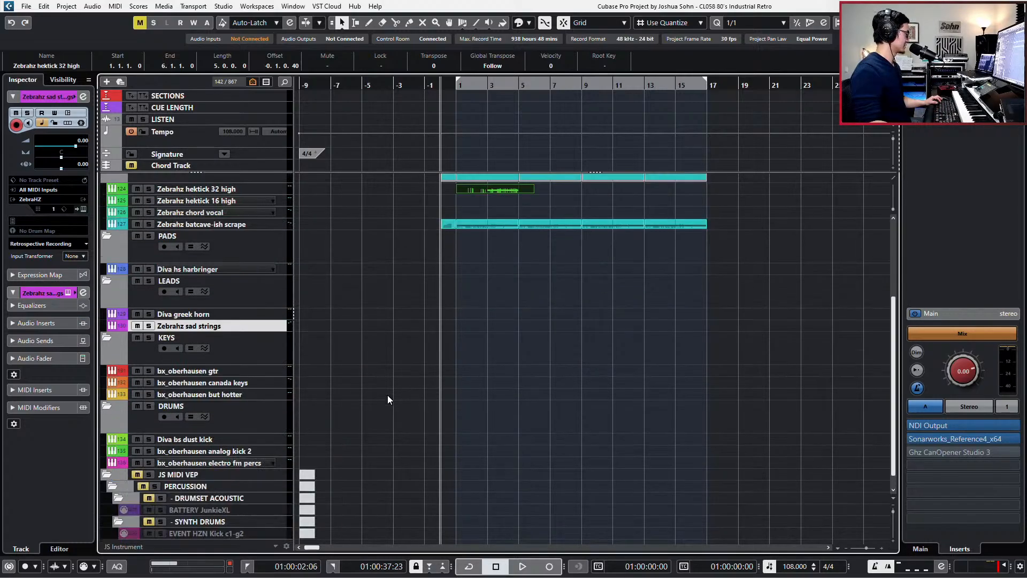
Record a part on the Zebrahz sad strings track from bar 1 to bar 6 and briefly play it back
left_click(240, 269)
key("Down")
key("Down")
key("Down")
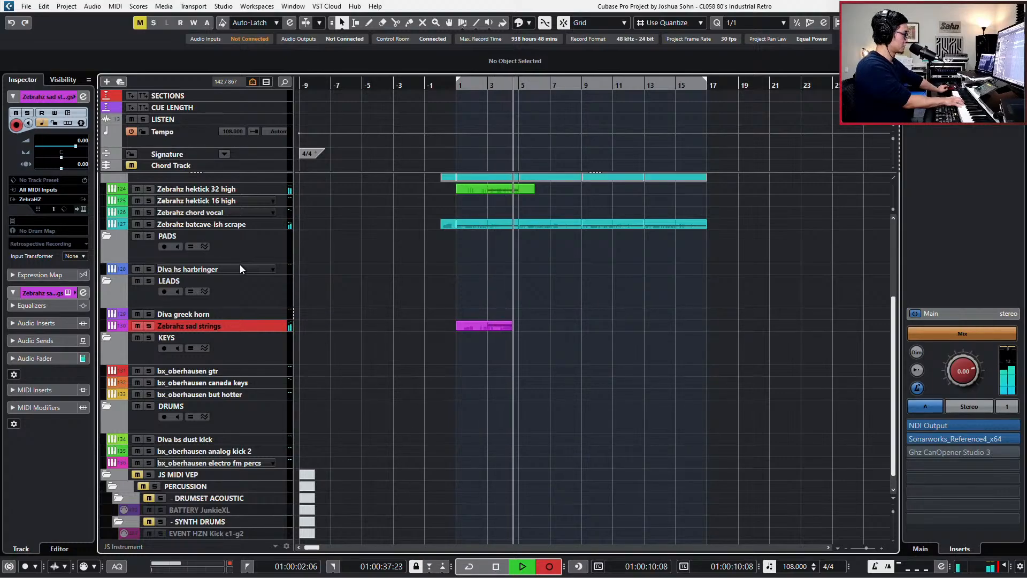
key("space")
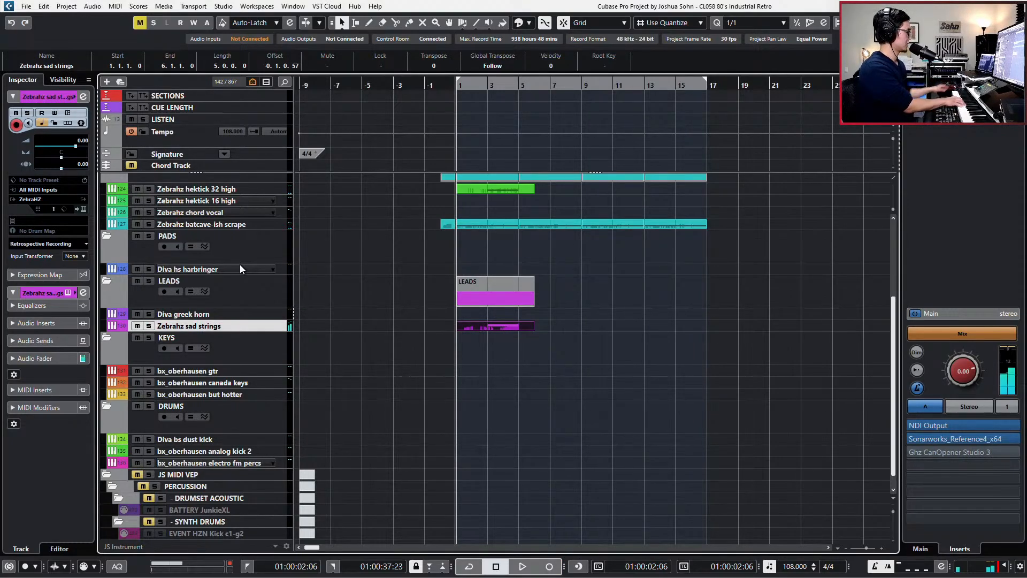
key("space")
key("space")
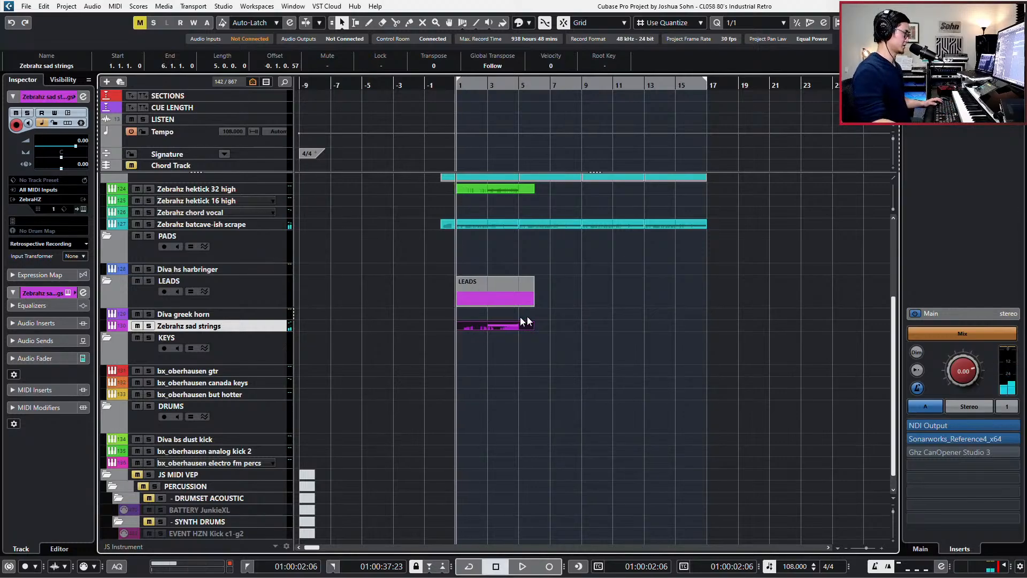
Extend the sad strings part to bar 15, and delete its recorded notes and modulation data in the Key Editor
left_click_drag(535, 327, 657, 342)
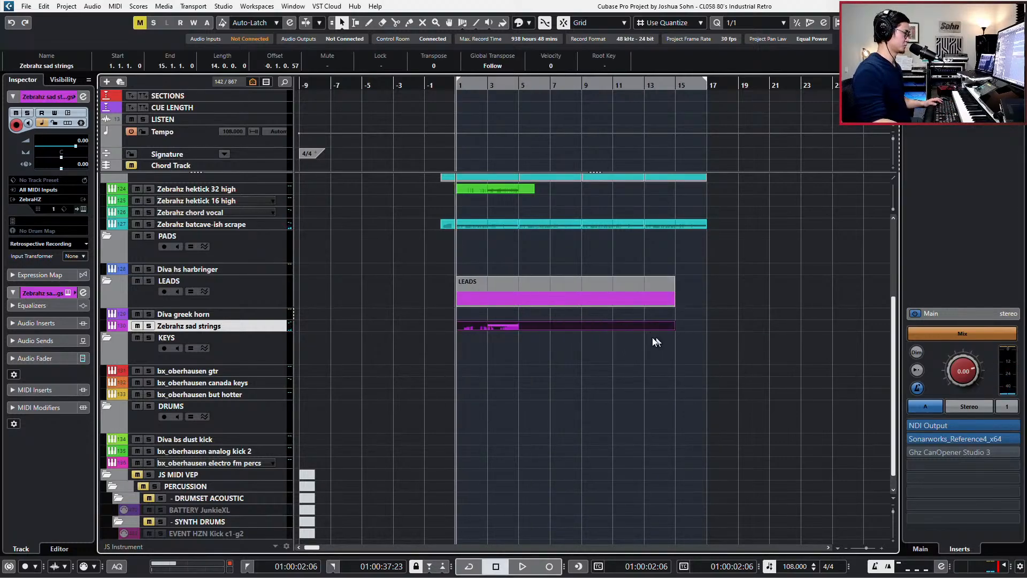
double_click(596, 326)
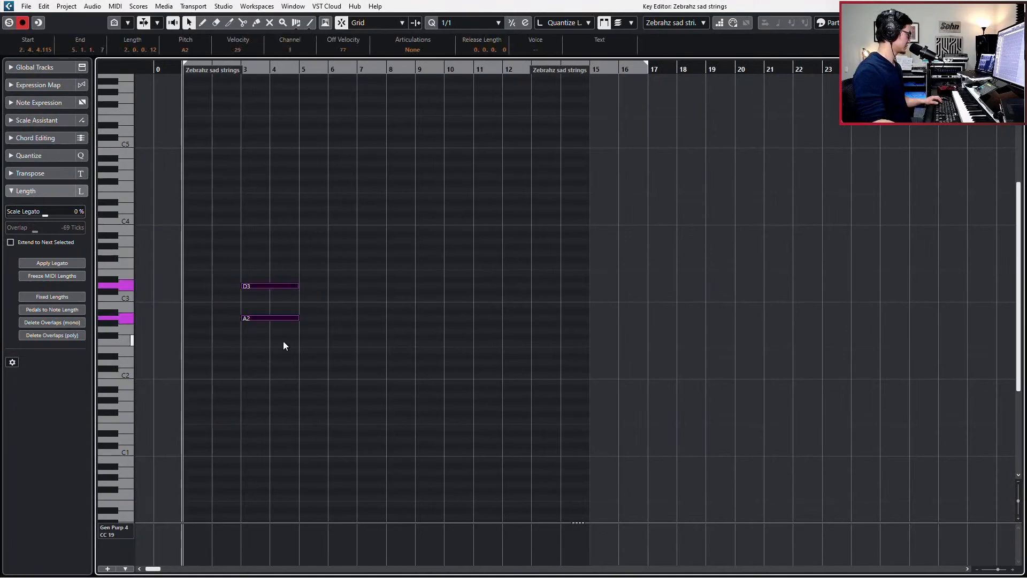
key("ctrl+z")
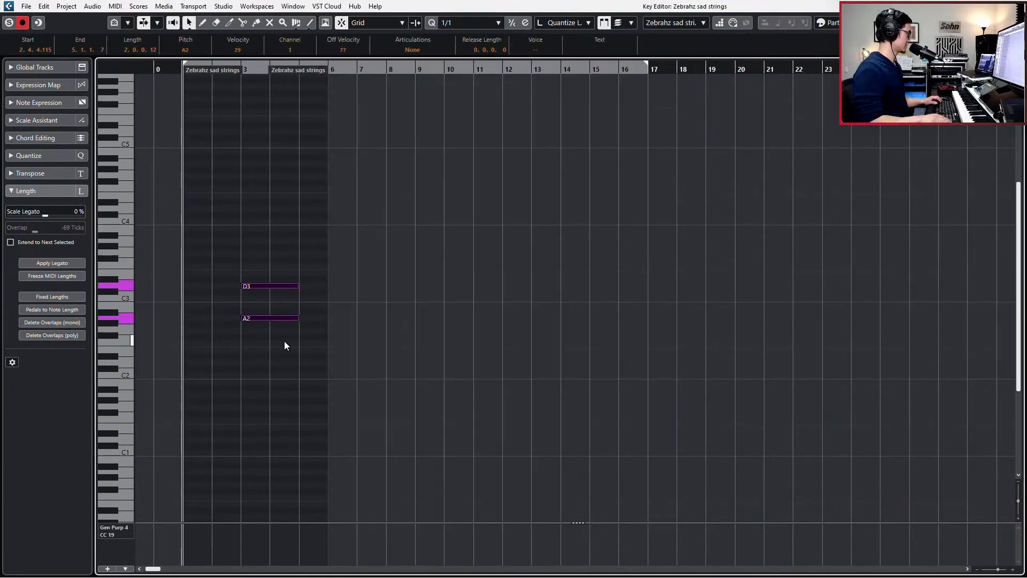
key("ctrl+shift+z")
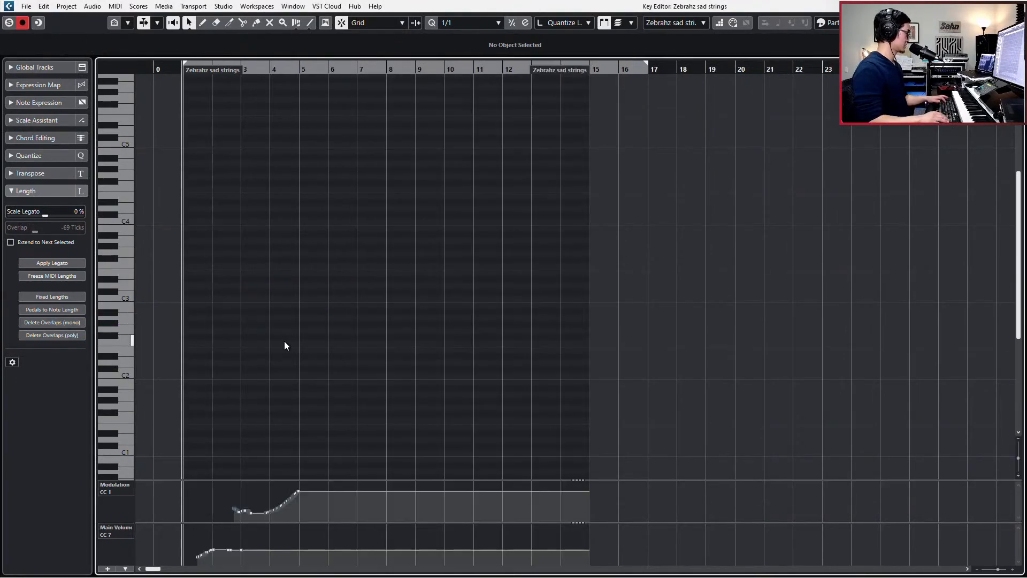
left_click_drag(228, 490, 300, 503)
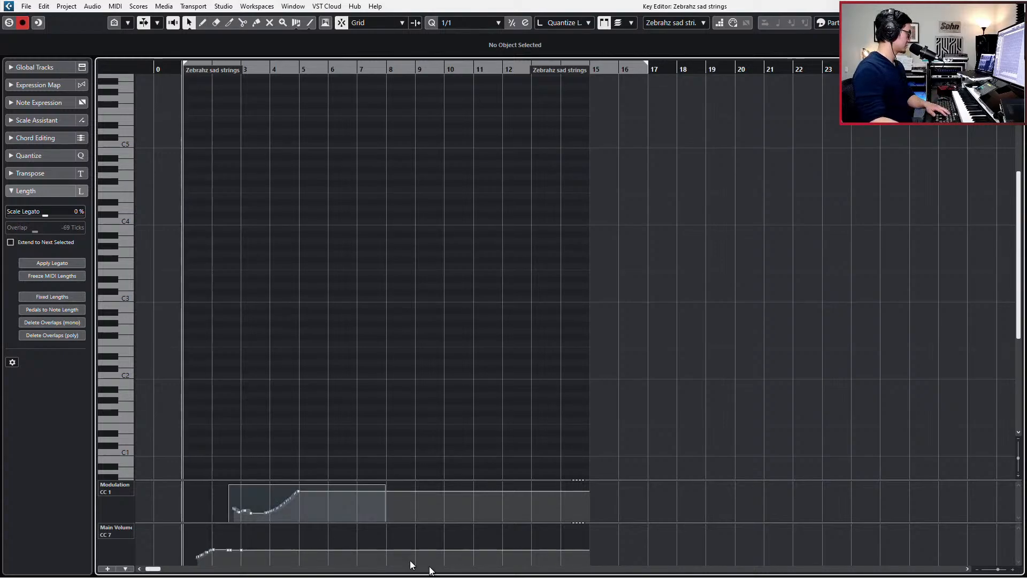
key("Delete")
Record sustained D3 and A3 notes from bar 3 to about bar 7 with rising modulation and volume in the sad strings part, and quantize them
key("space")
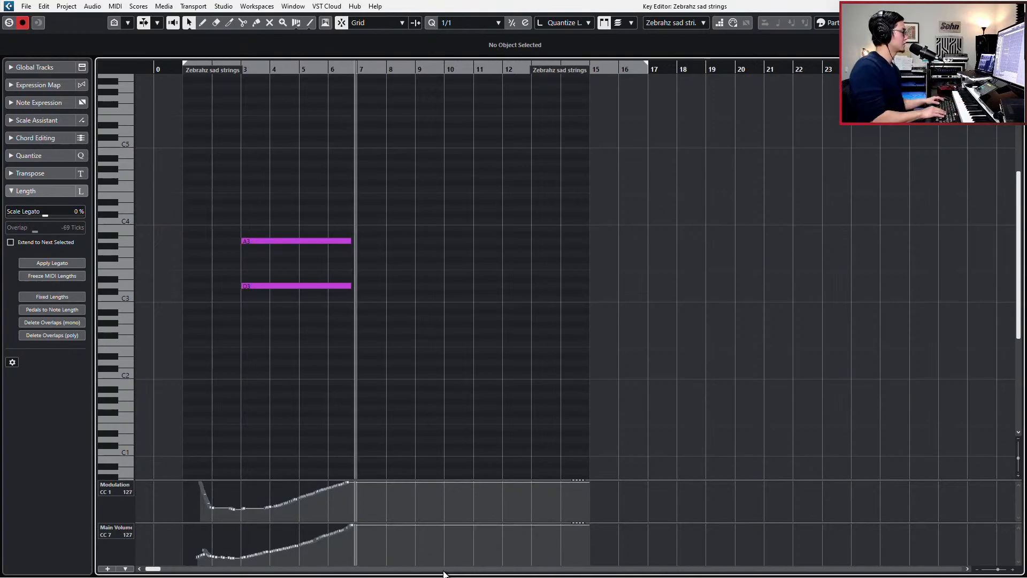
key("space")
left_click_drag(318, 162, 302, 332)
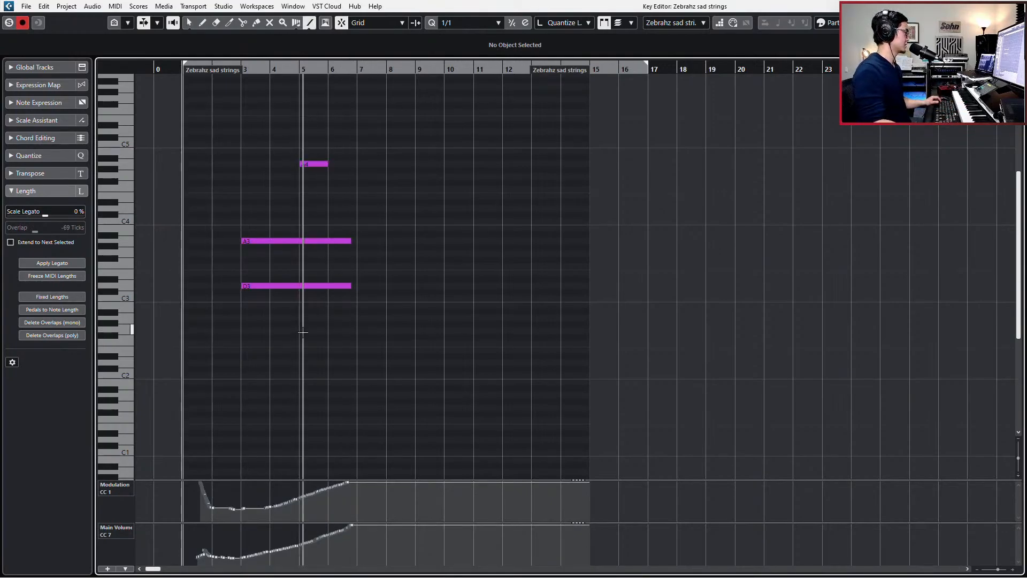
key("ctrl+z")
left_click_drag(340, 198, 324, 338)
key("q")
key("Return")
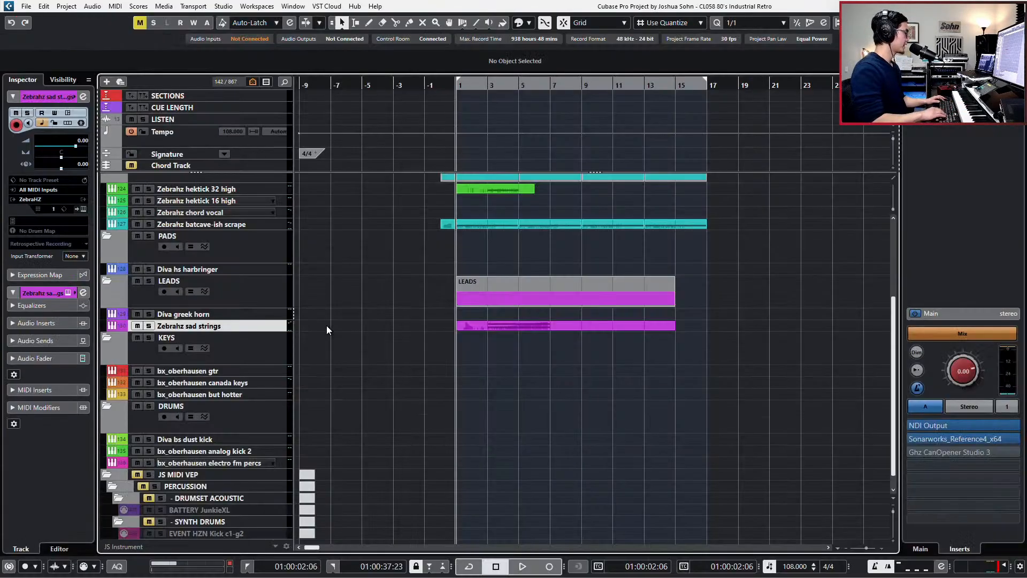
Extend the Zebrahz hektick 32 high part to bar 10, lengthen its D4 note to end at bar 7, and play it back
left_click(531, 194)
key("Return")
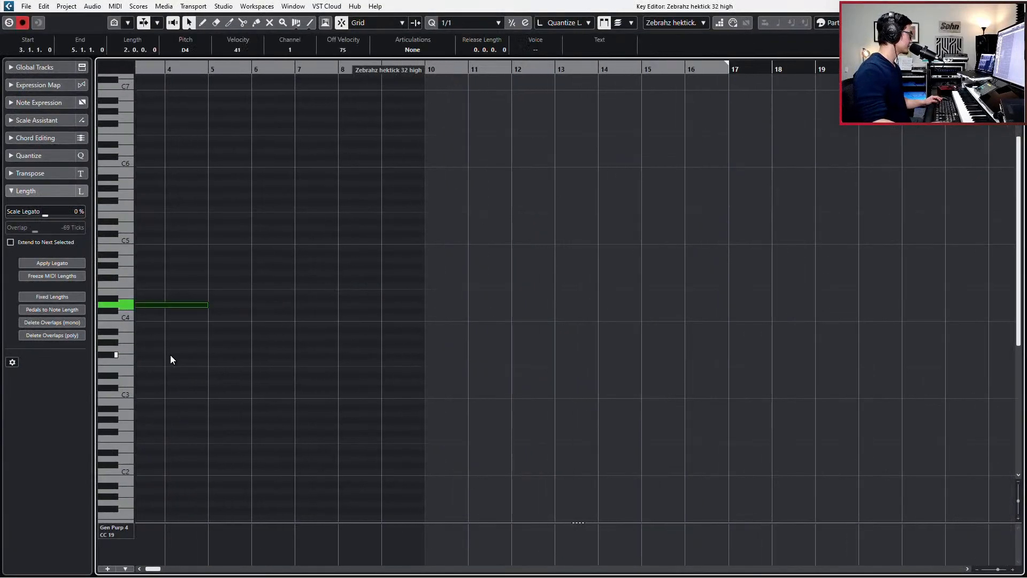
scroll(177, 348, "left", 3)
left_click_drag(279, 252, 410, 325)
key("l")
key("space")
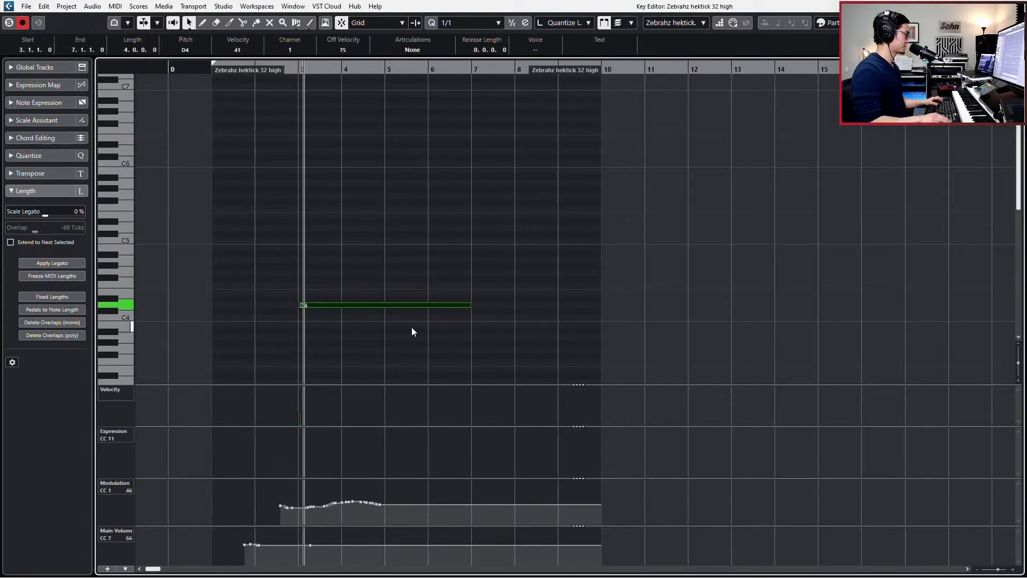
key("space")
key("KP_Subtract")
key("l")
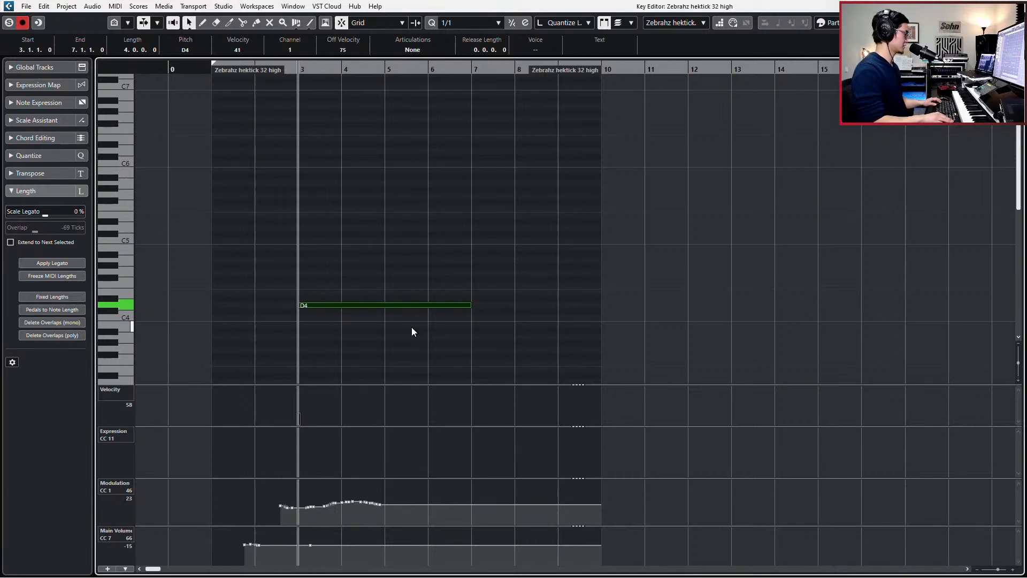
Delete the hektick 32 high part's modulation data and re-record rising modulation and main volume curves from about bar 2 to bar 7
key("KP_Subtract")
left_click_drag(260, 485, 397, 534)
key("Delete")
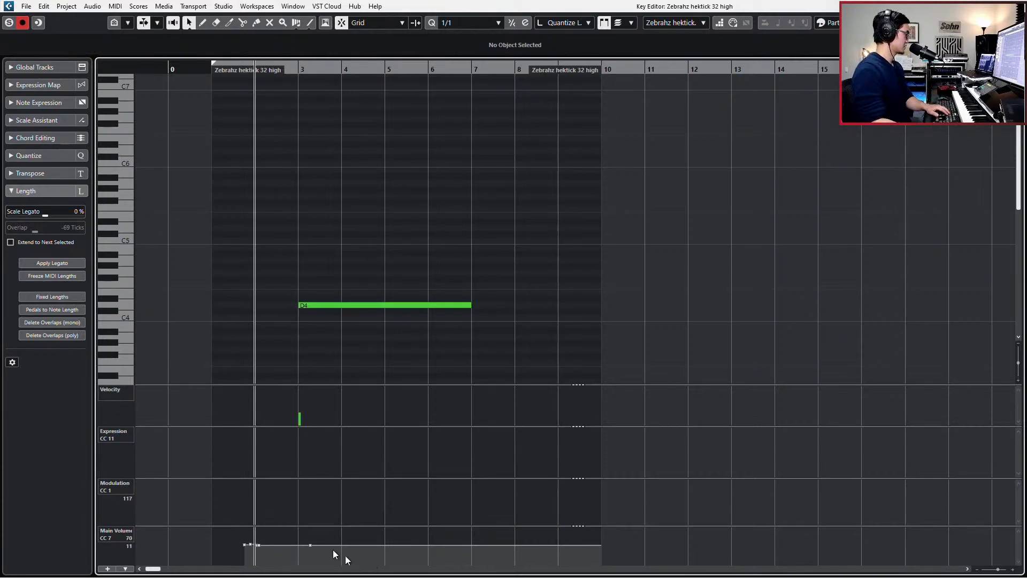
key("KP_Multiply")
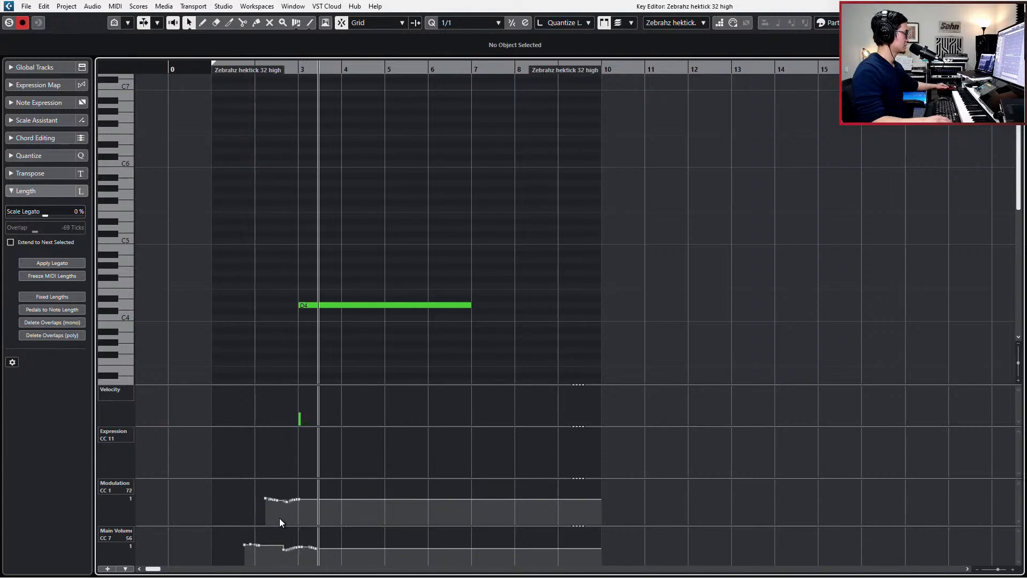
key("space")
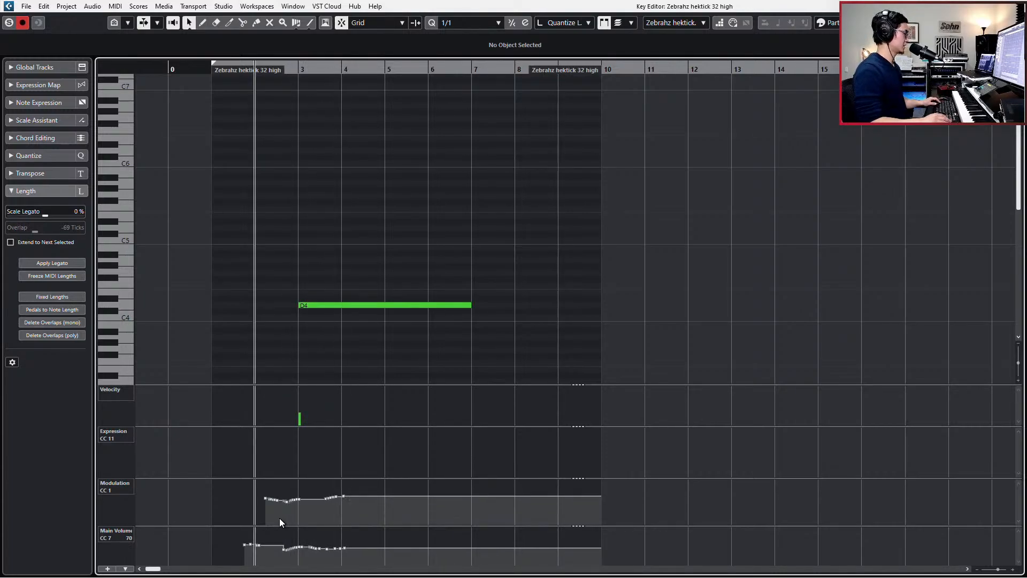
key("KP_Multiply")
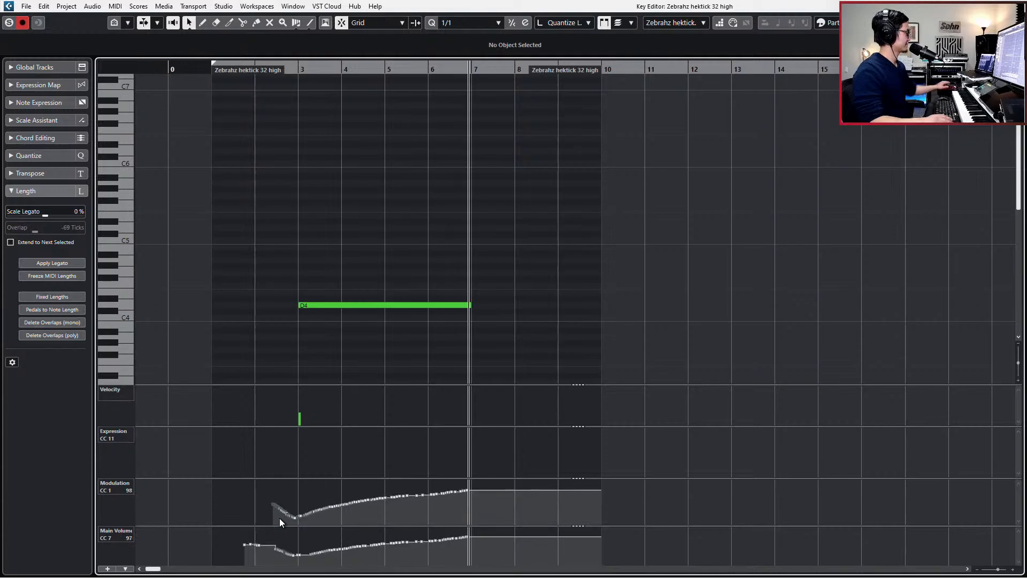
key("space")
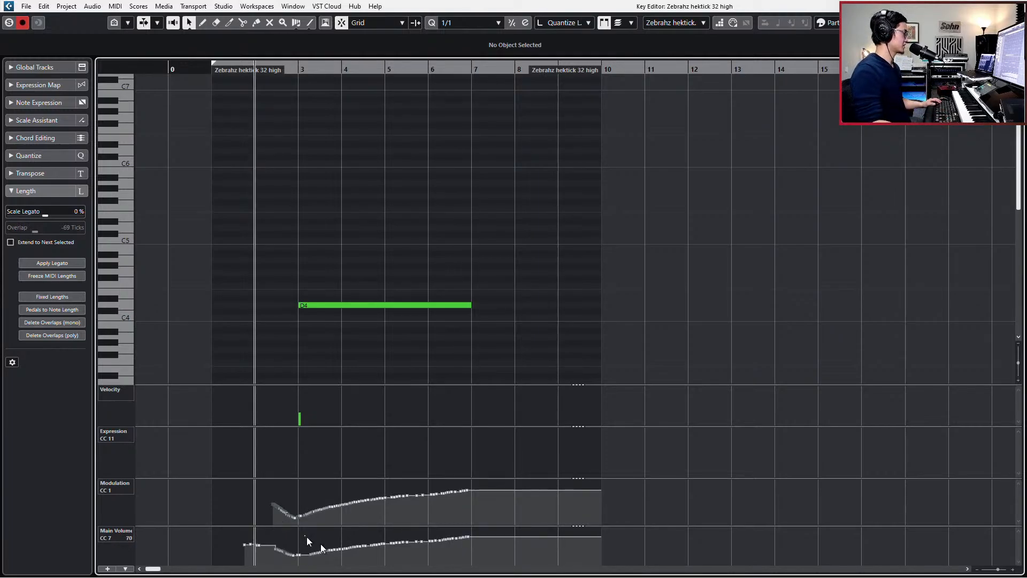
Lower the hektick 32 high part's main volume curve after bar 3 and flatten its modulation curve up to bar 7
left_click_drag(310, 543, 489, 526)
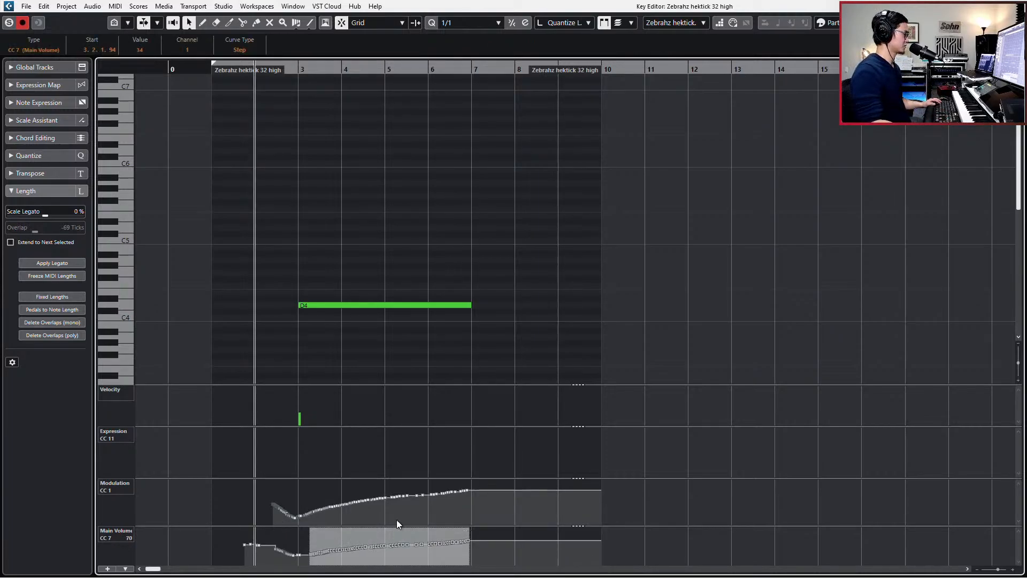
left_click_drag(249, 490, 476, 522)
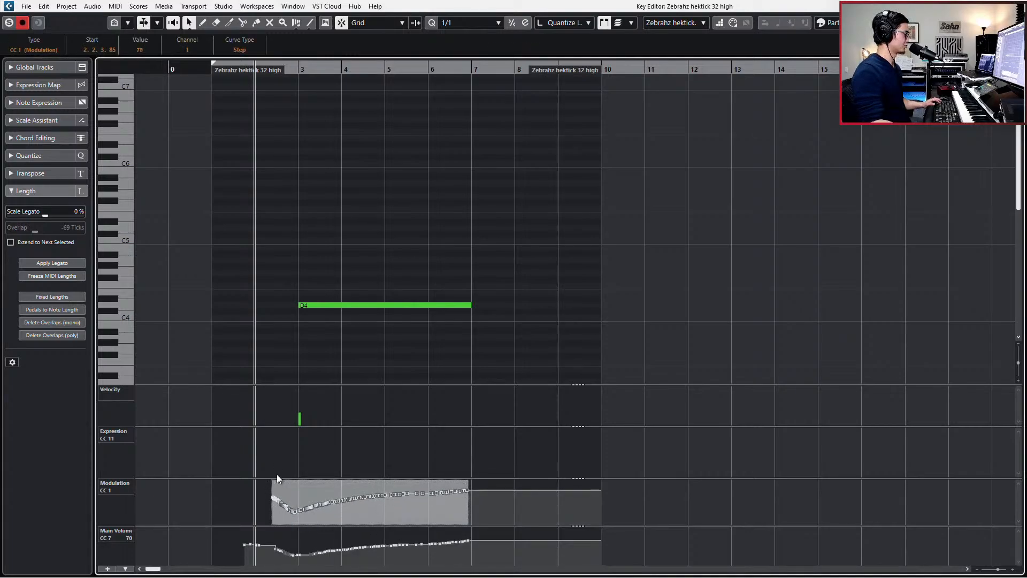
left_click_drag(466, 507, 470, 512)
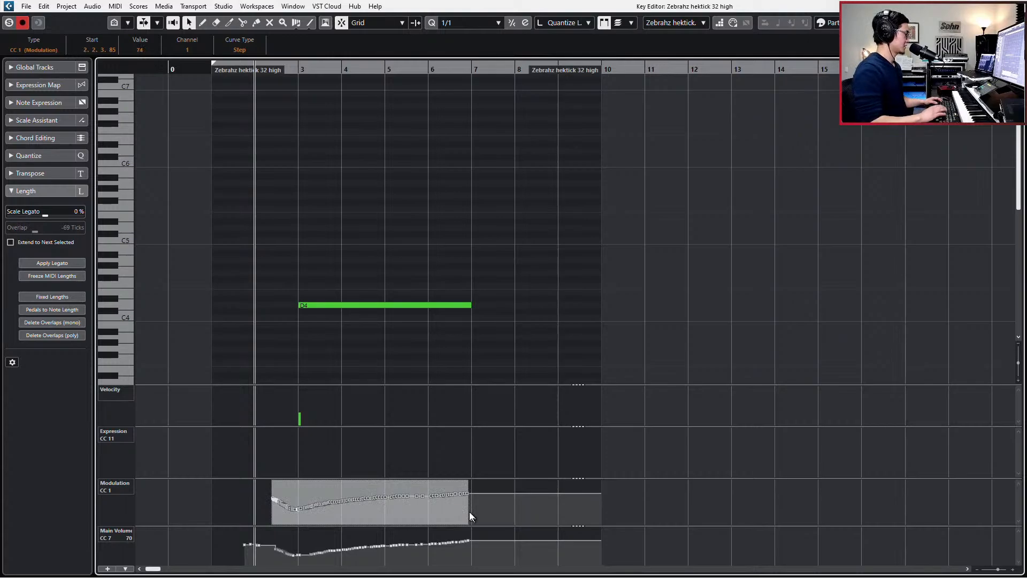
key("Return")
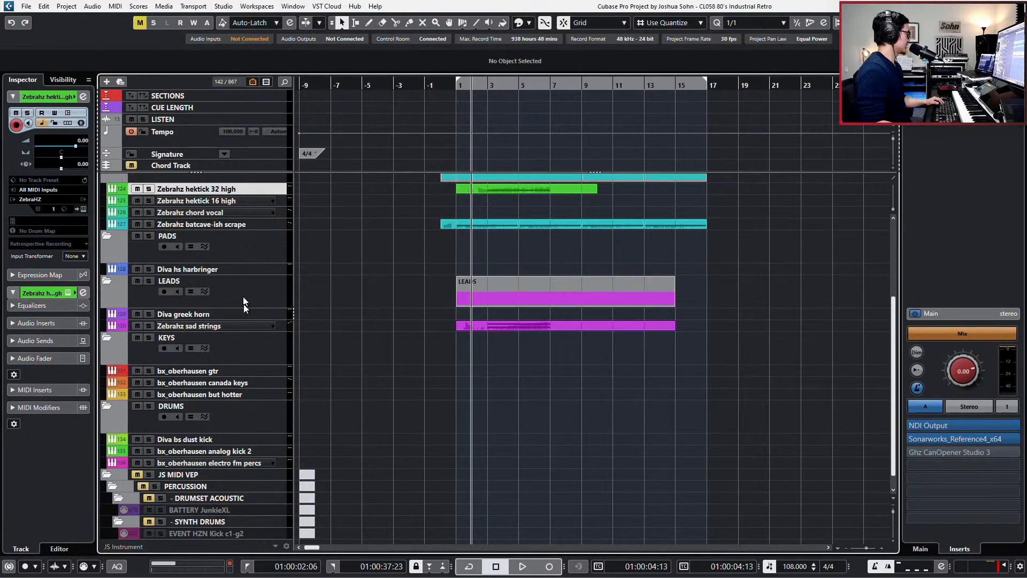
Audition the dust kick, canada keys, oberhausen gtr, but hotter, greek horn, hektick 16 high and chord vocal tracks
left_click(238, 438)
left_click(224, 383)
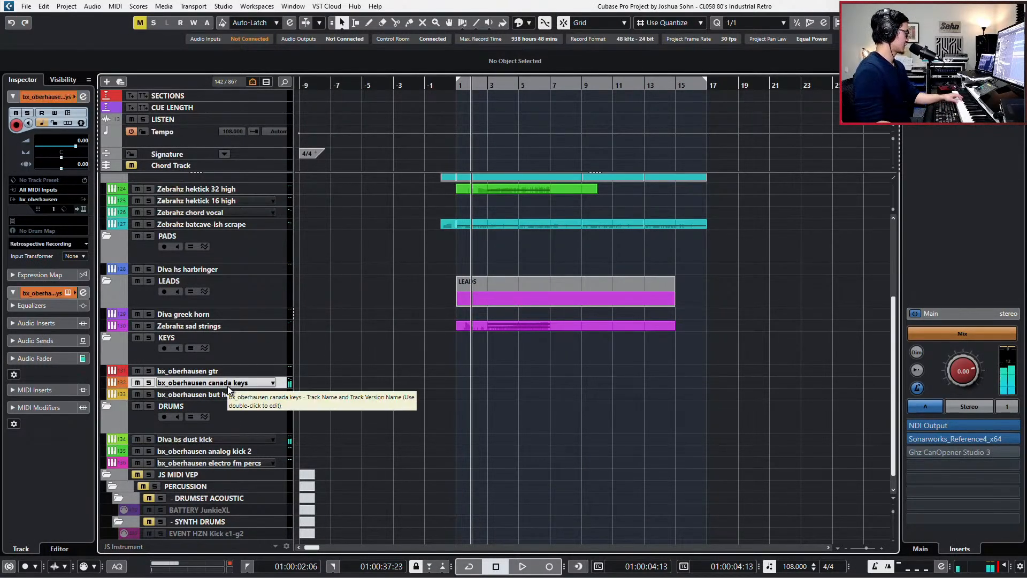
left_click(227, 371)
left_click(238, 396)
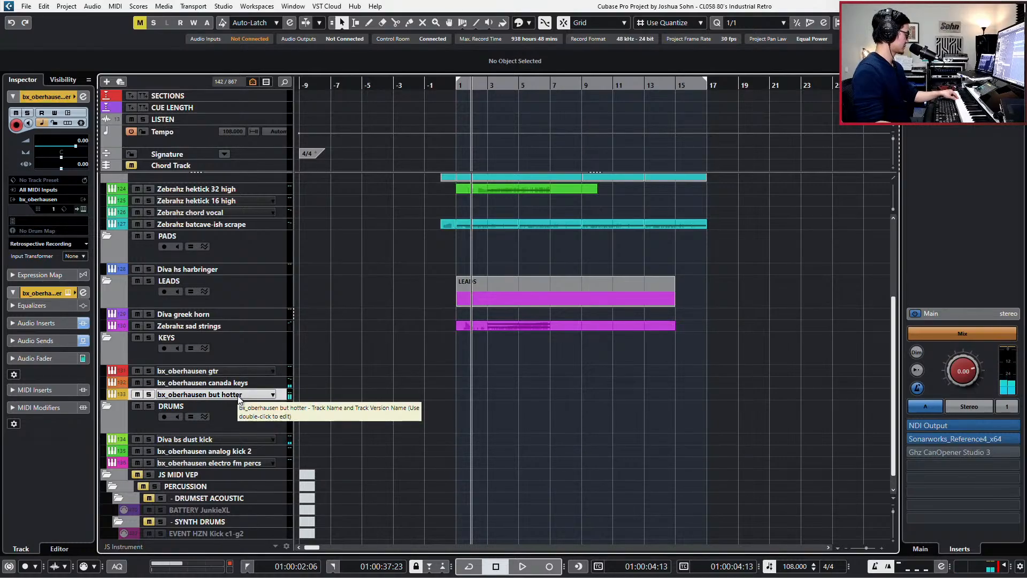
left_click(224, 316)
scroll(229, 305, "up", 3)
left_click(214, 351)
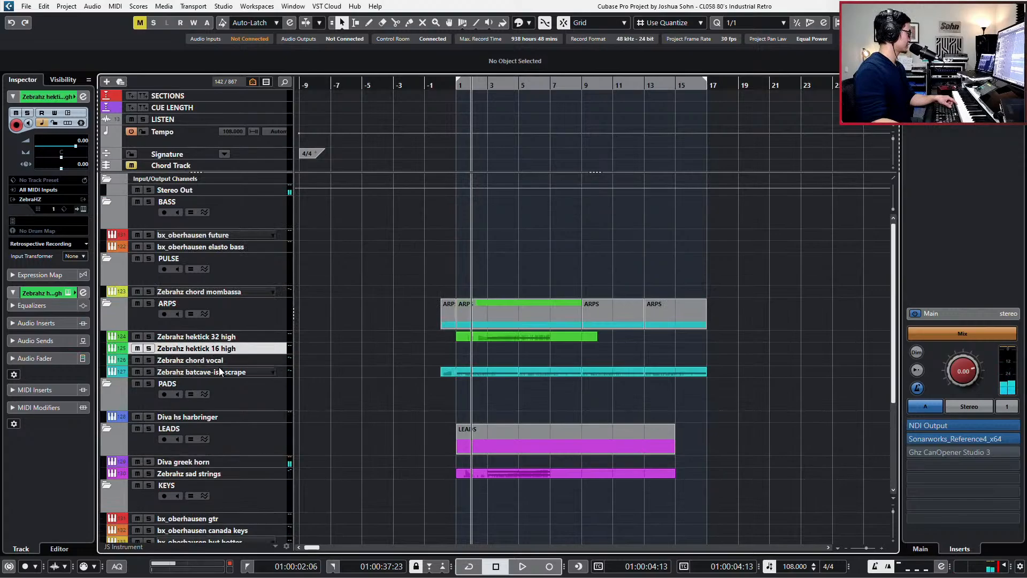
left_click(222, 361)
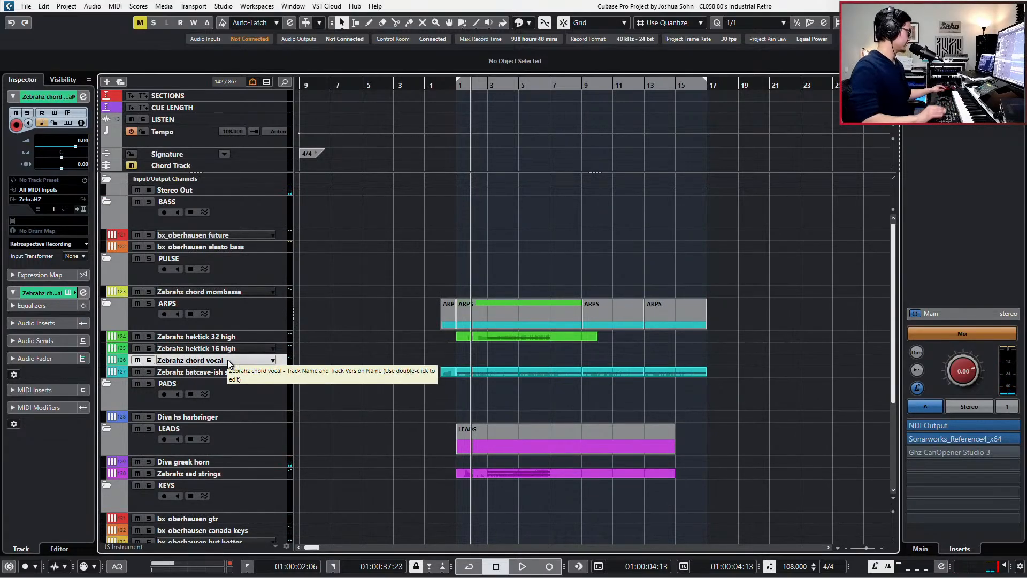
Browse the pad and lead instrument tracks and select the Diva hs harbringer track under PADS for recording
key("Down")
key("Down")
key("Down")
key("Down")
key("Down")
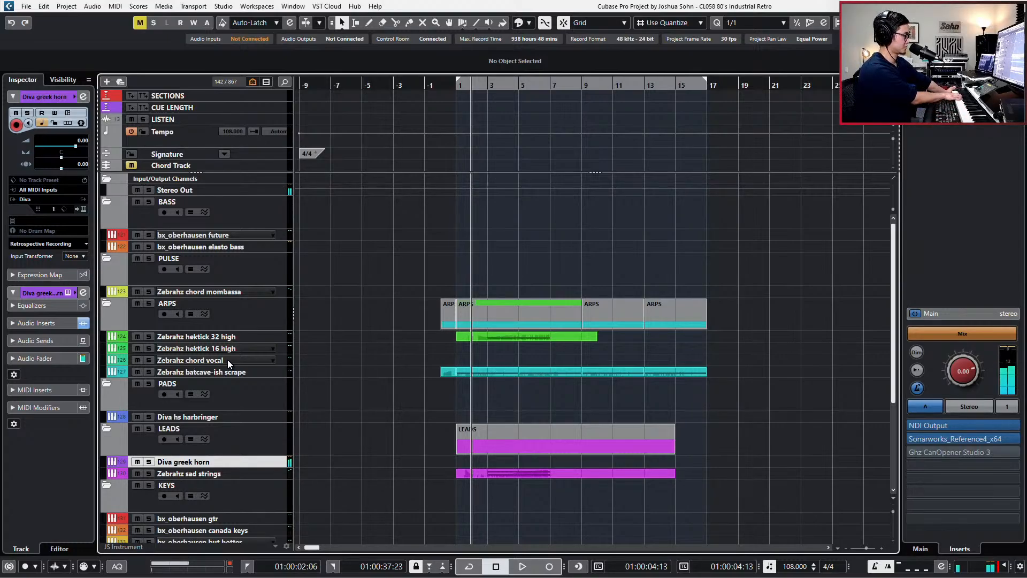
key("Up")
key("Up")
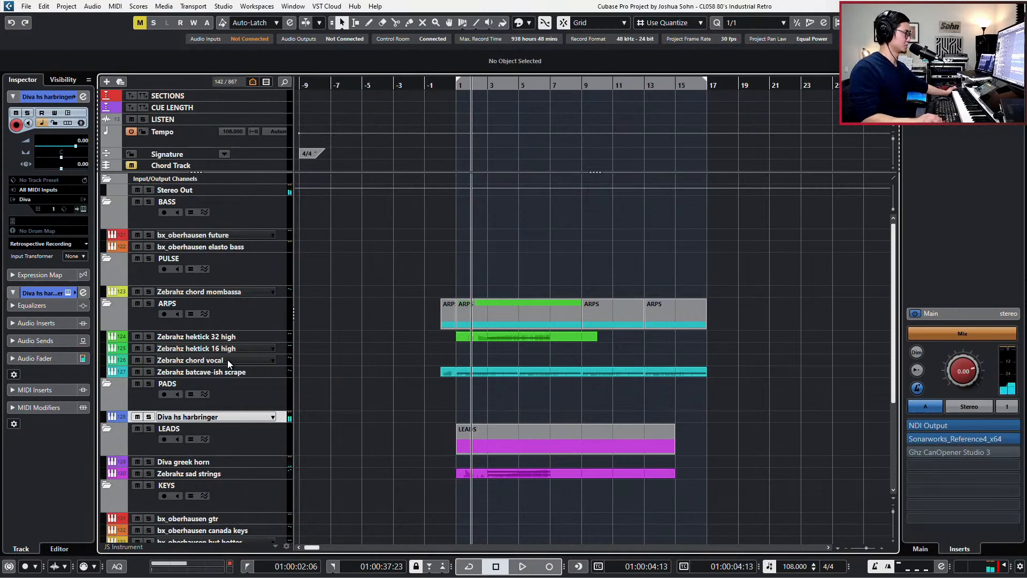
key("space")
key("KP_1")
key("KP_Multiply")
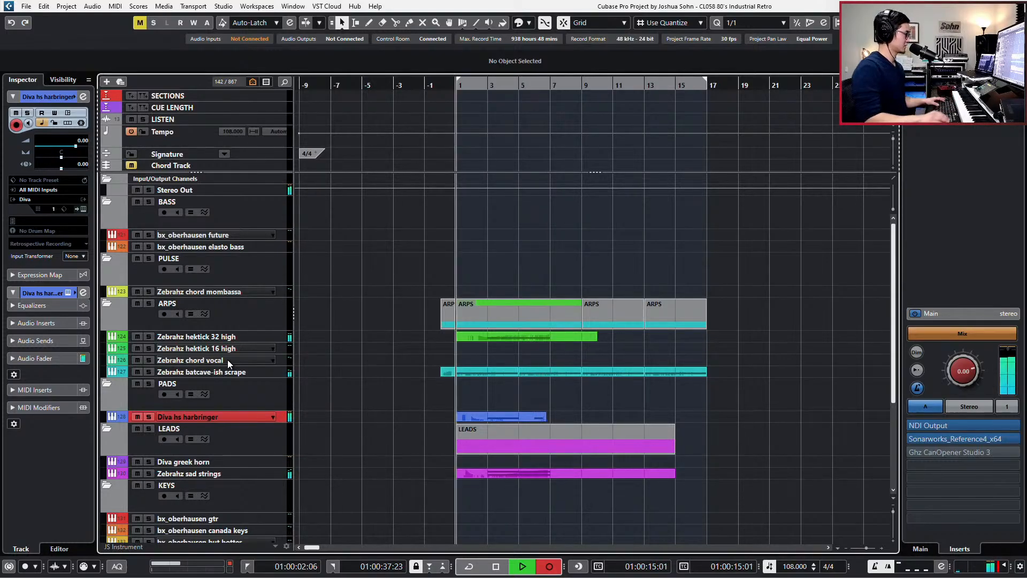
key("space")
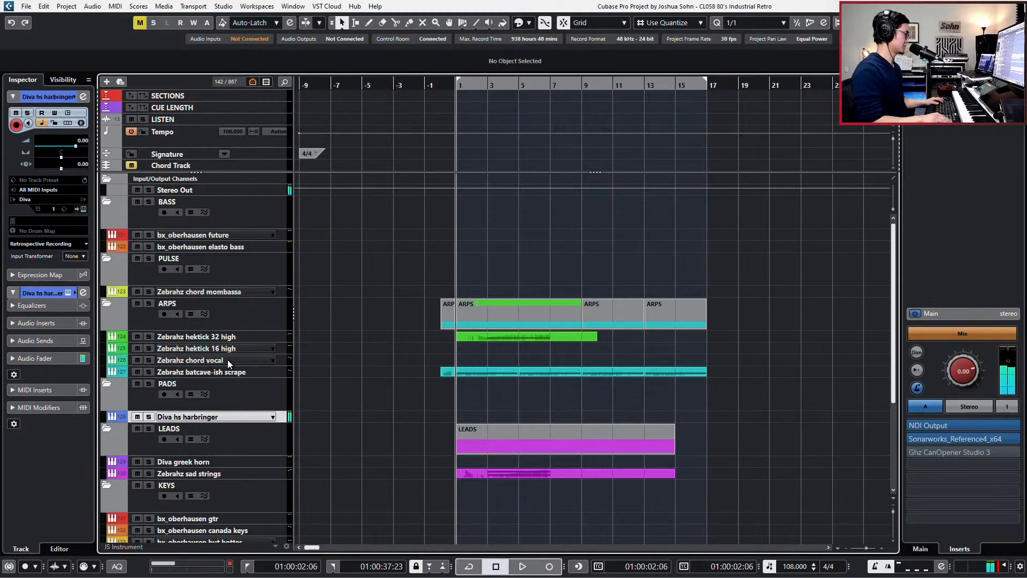
Record a MIDI take on the Diva hs harbringer track from bar 1 to just past bar 7
key("KP_Multiply")
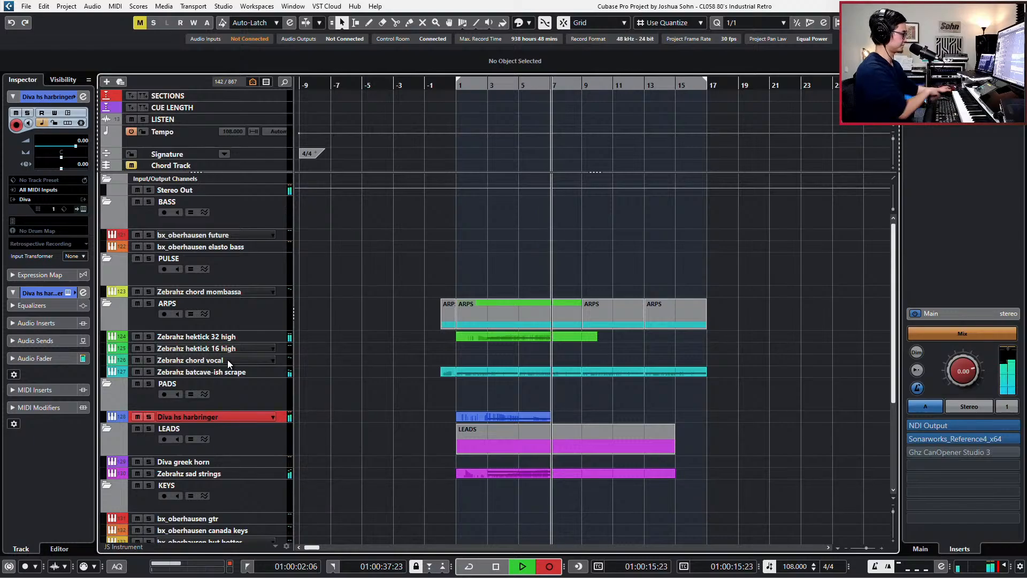
key("space")
Open the recorded part for editing, draw a straight descending pitchbend line under the C2 note from bar 3 to bar 7, and play it back
key("Return")
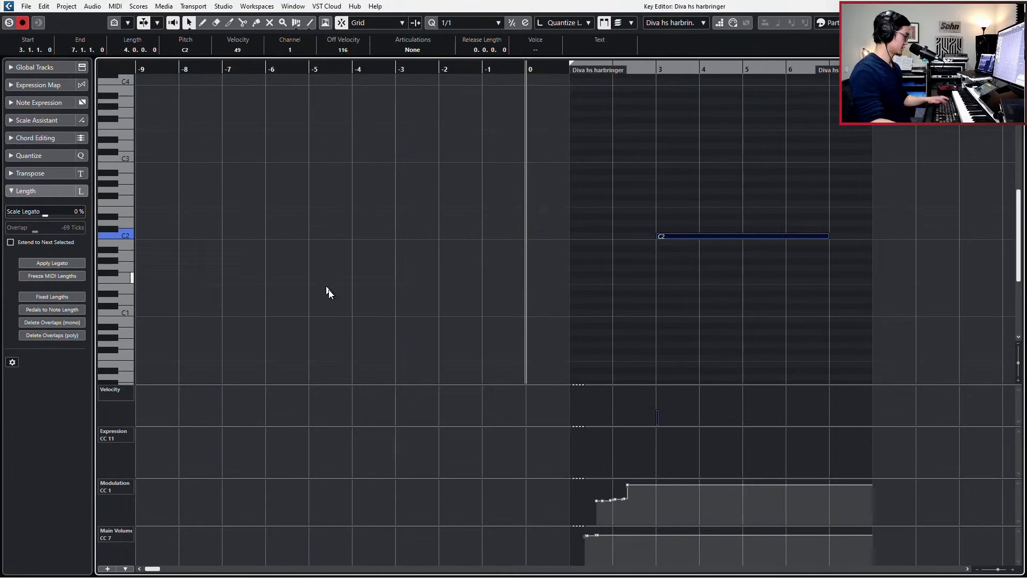
scroll(695, 465, "up", 2)
right_click(683, 458)
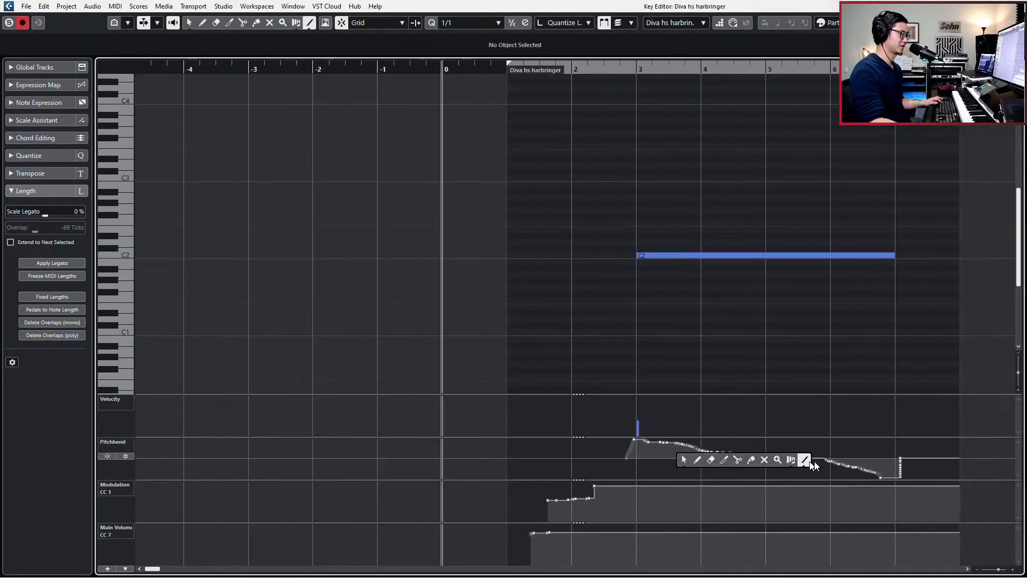
left_click(808, 460)
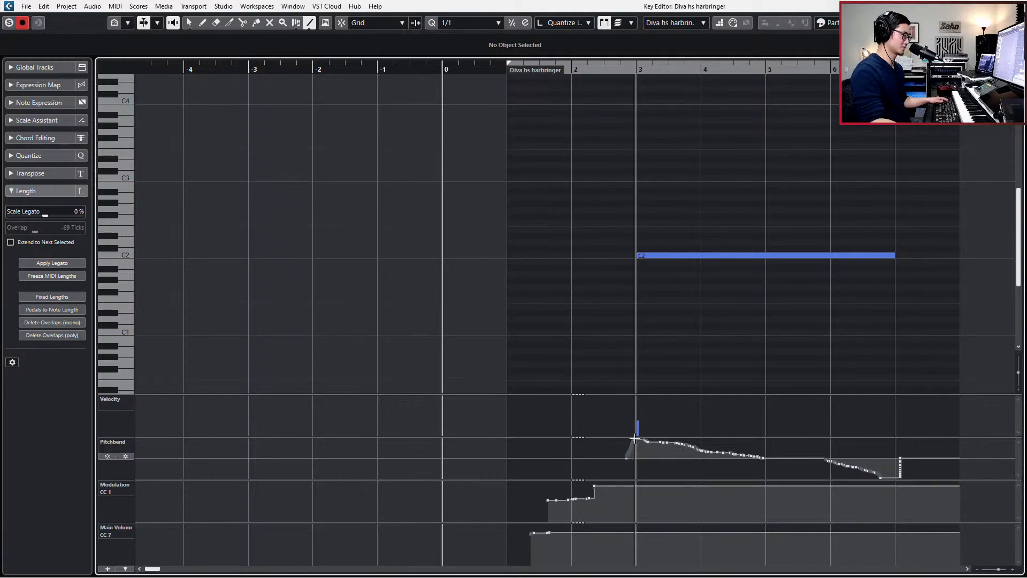
left_click_drag(635, 440, 898, 491)
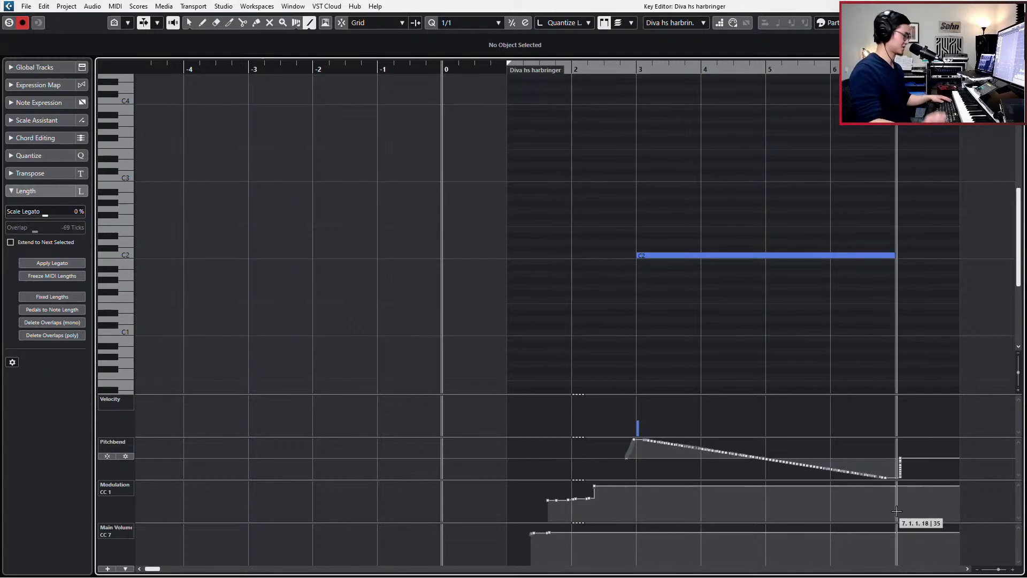
key("1")
key("space")
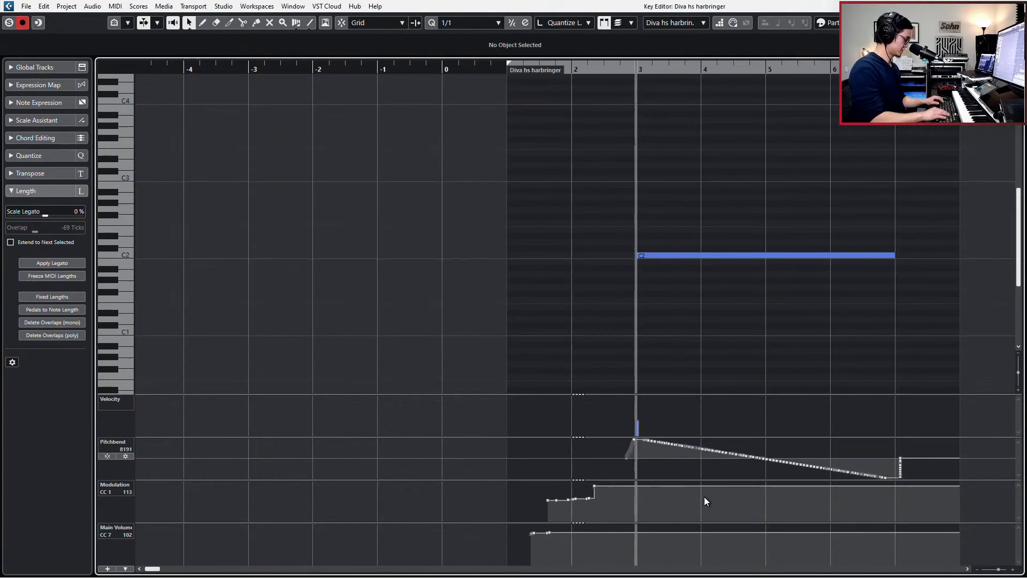
Redraw the modulation (CC 1) as a gradual descent from about bar 4 down to bar 7 and close the editor
key("ctrl+z")
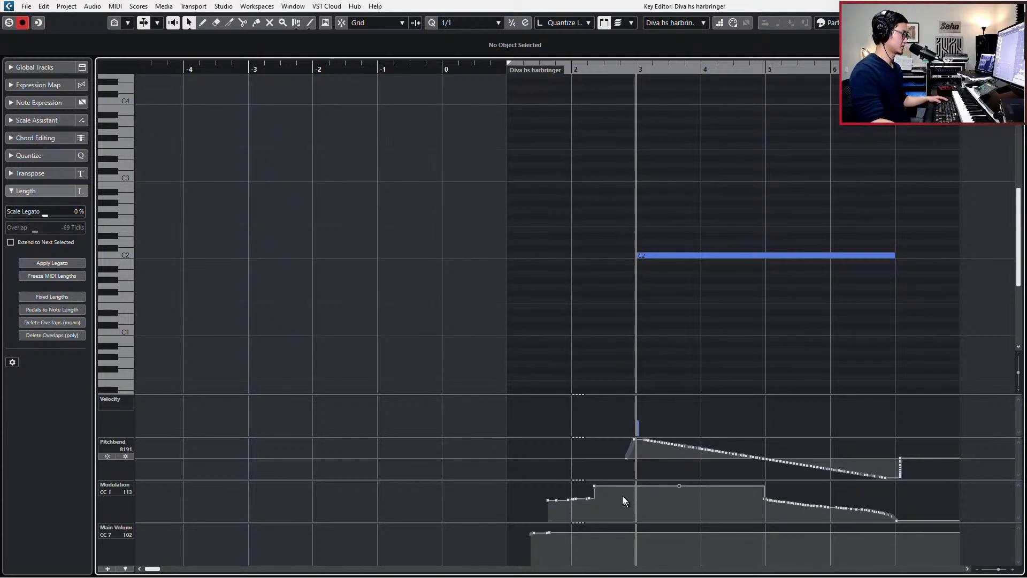
mouse_move(697, 488)
left_mouse_down()
mouse_move(770, 494)
mouse_move(701, 488)
left_mouse_up()
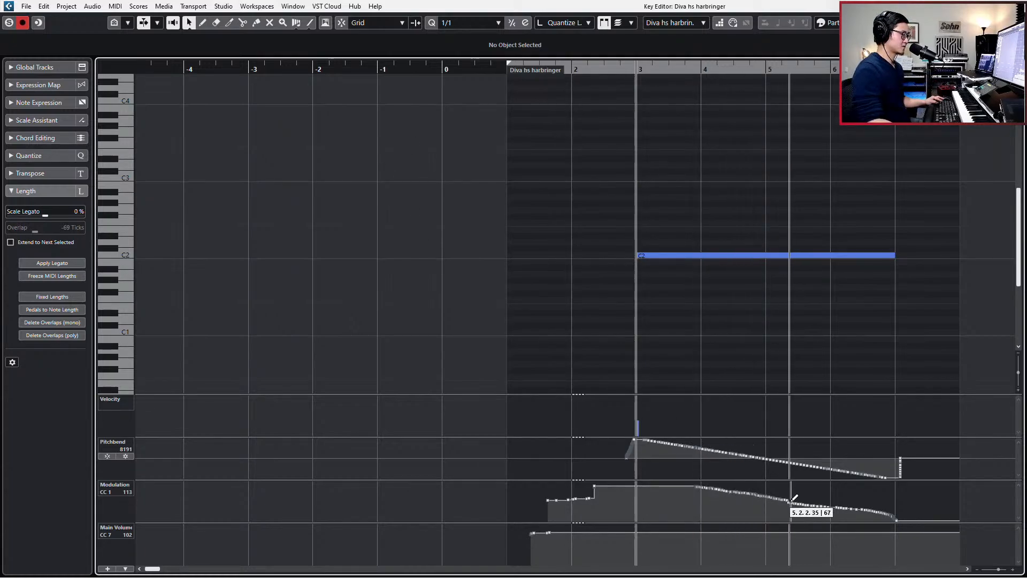
left_click_drag(792, 500, 897, 520)
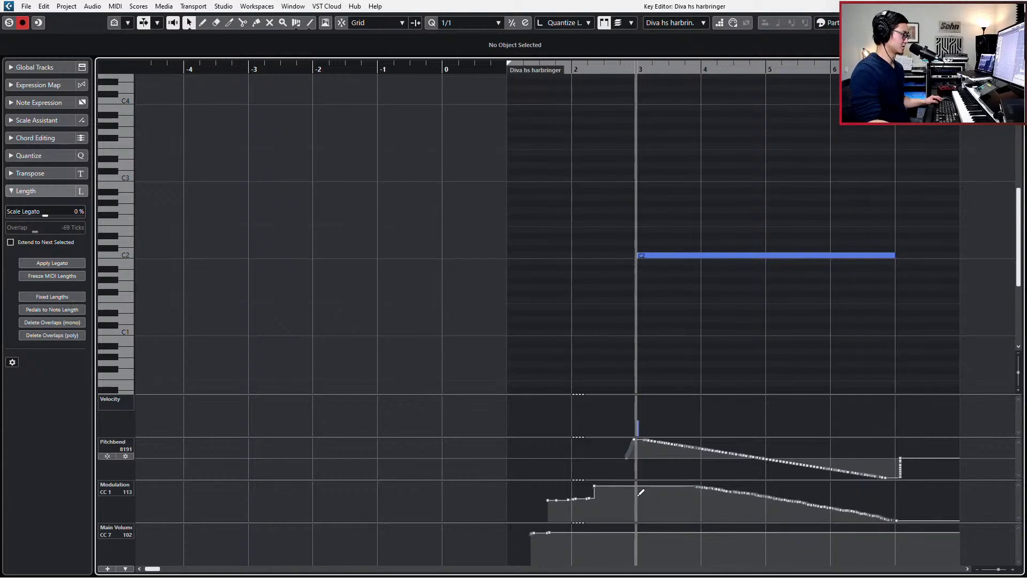
left_click(627, 495)
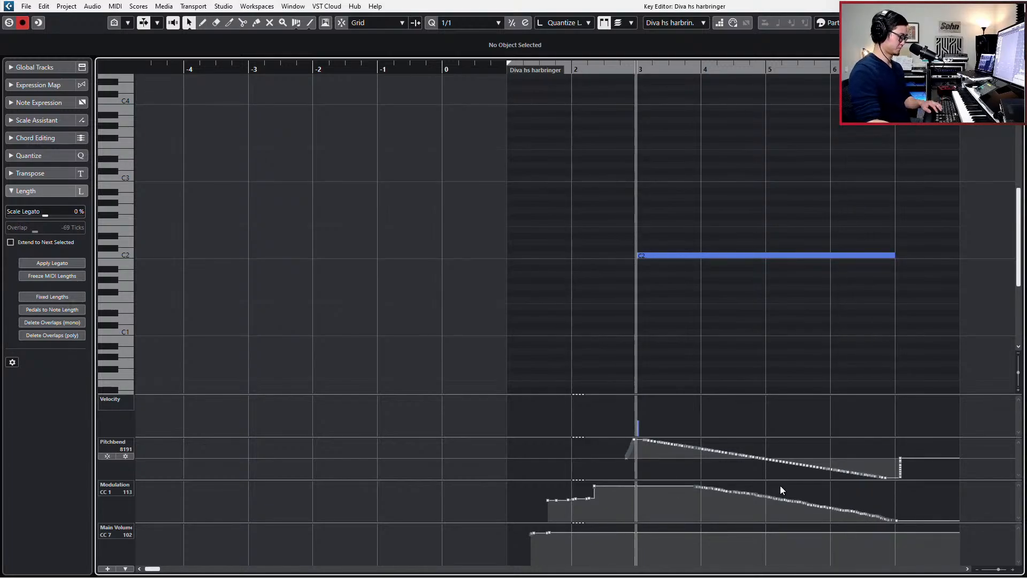
key("Return")
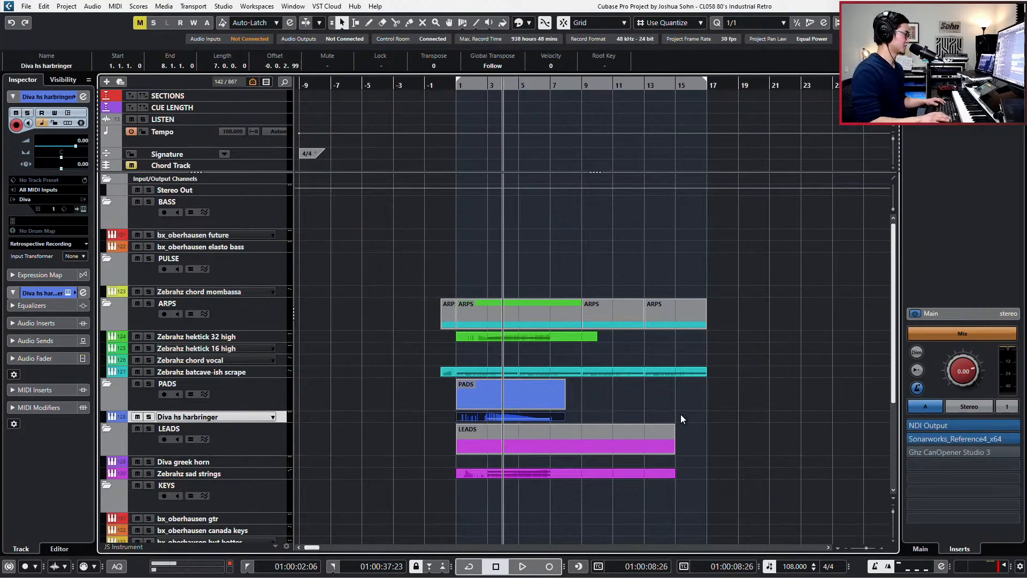
Open the channel settings of Diva hs harbringer and load Chopper in its first insert slot
key("e")
left_click(291, 178)
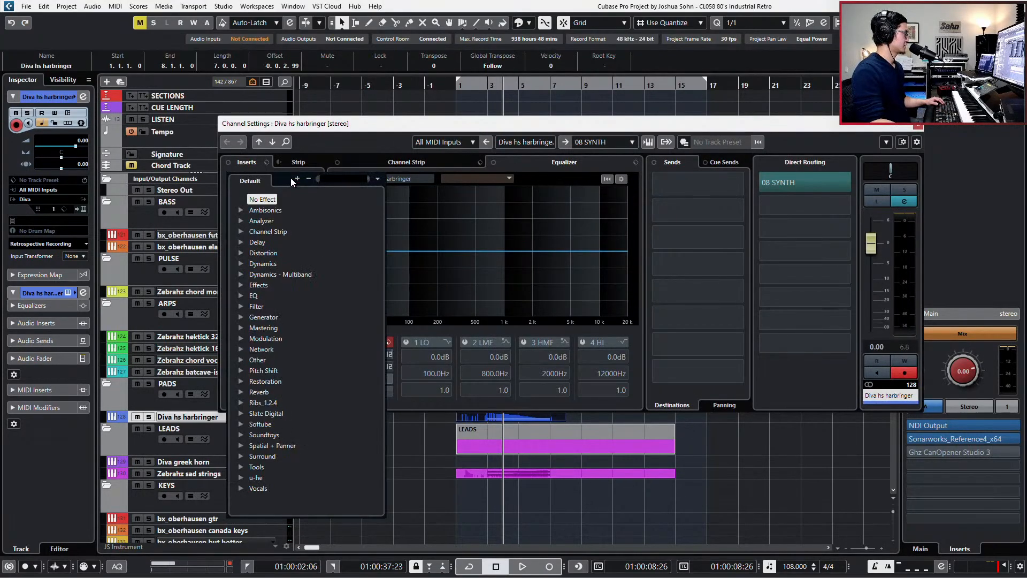
type("cho")
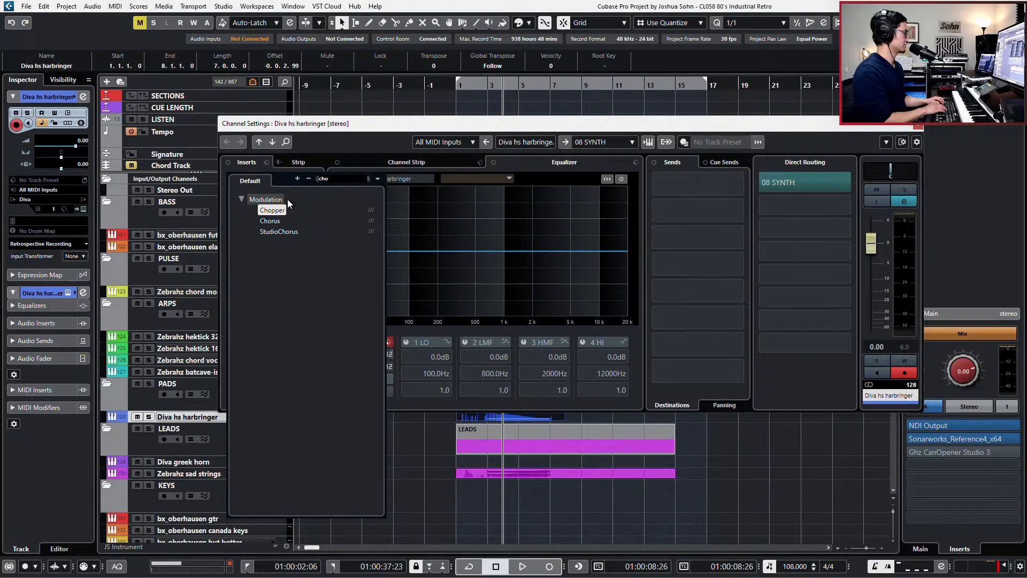
key("Return")
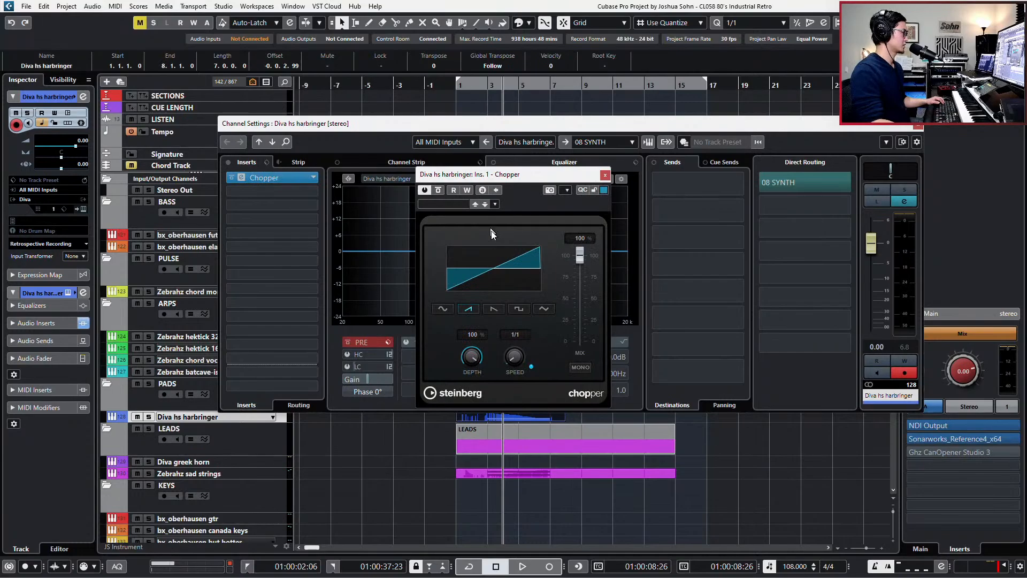
Load Chopper's Reverse Gater preset, solo the Diva hs harbringer track and play it back
left_click(461, 205)
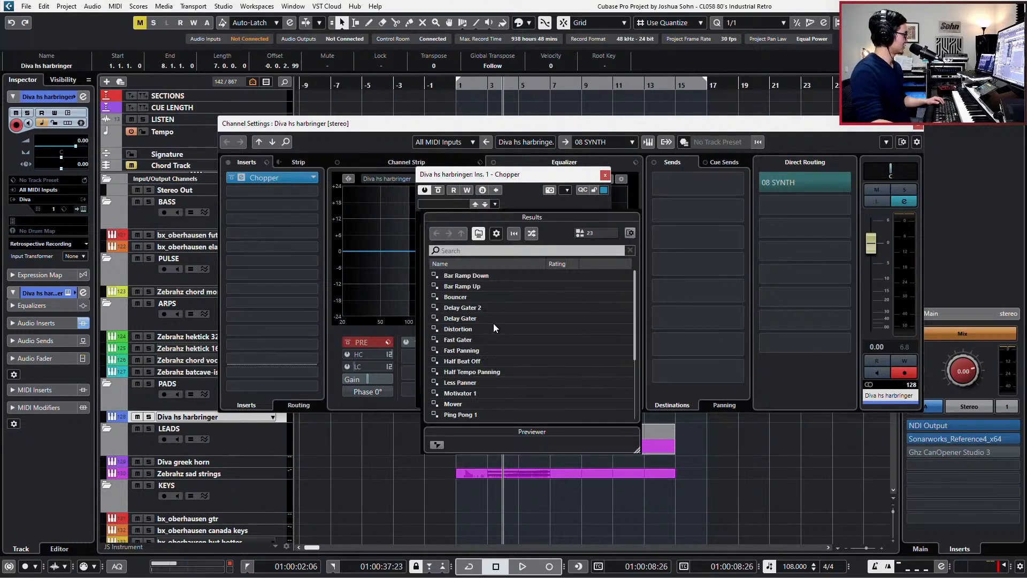
scroll(491, 381, "down", 3)
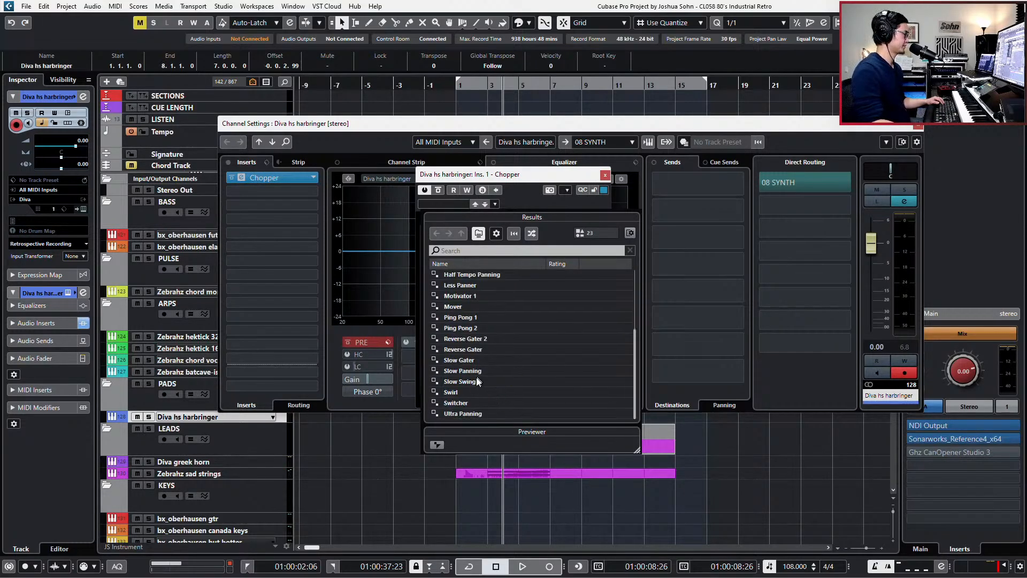
left_click(463, 349)
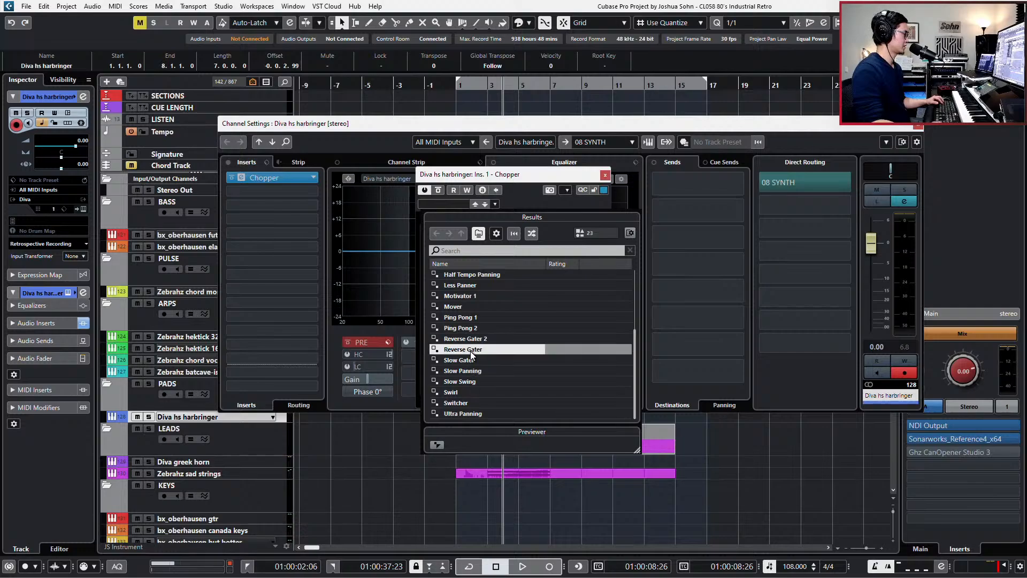
key("s")
key("space")
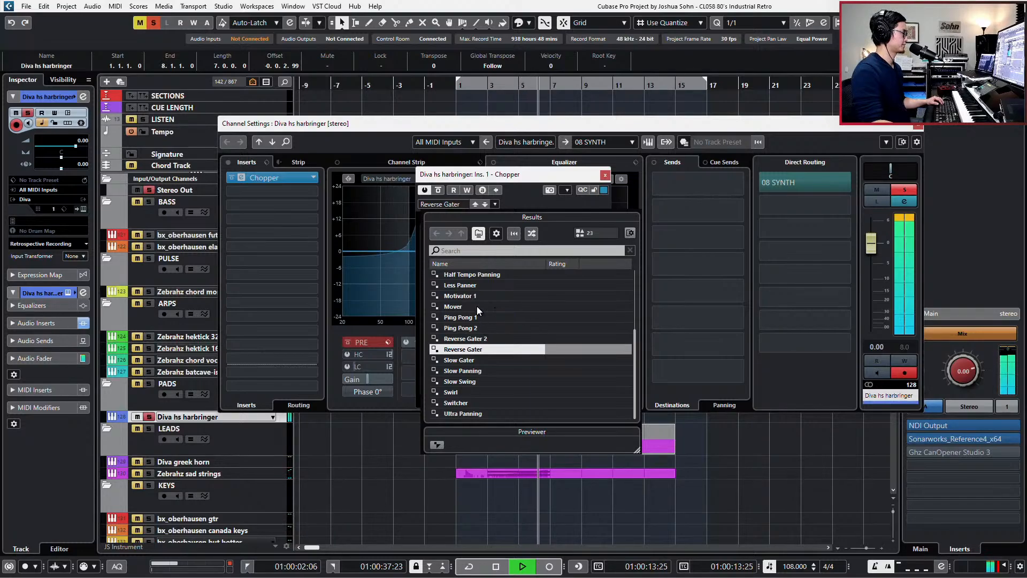
Audition Chopper's Less Panner and Distortion presets on the soloed pad
left_click(511, 284)
scroll(516, 290, "up", 2)
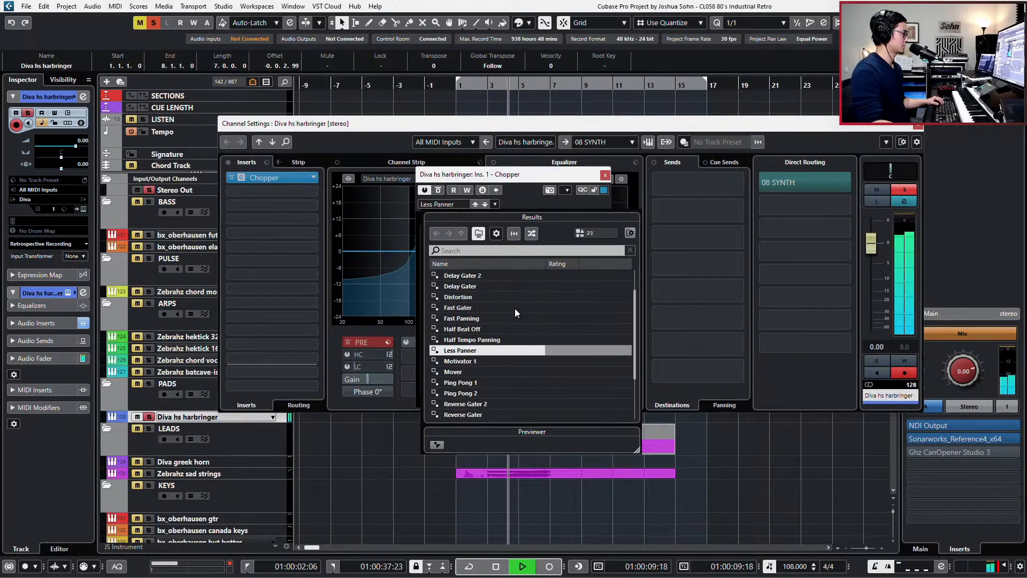
left_click(480, 297)
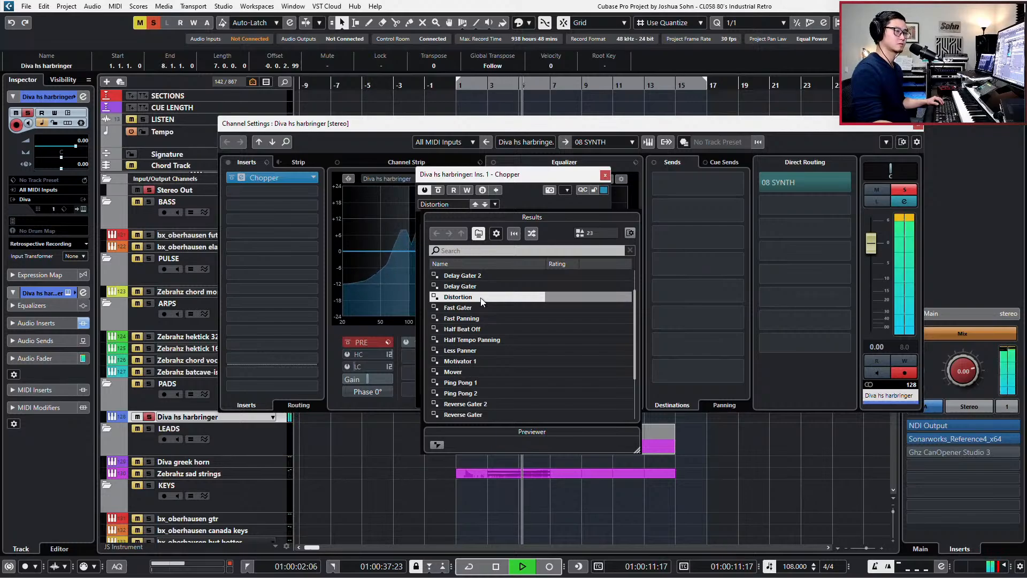
key("space")
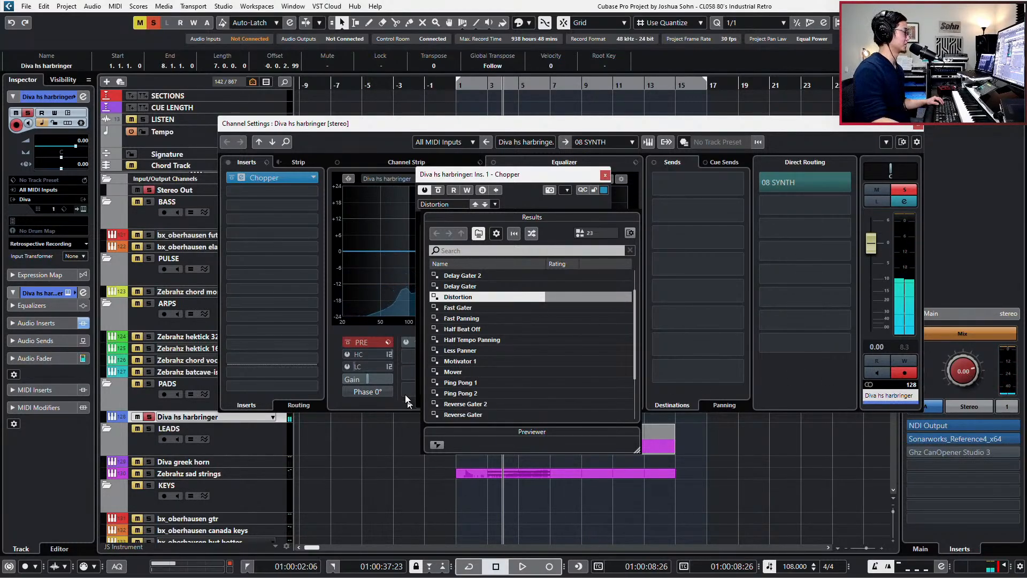
Audition Chopper's Fast Panning and Fast Gater presets on the soloed pad
left_click(482, 319)
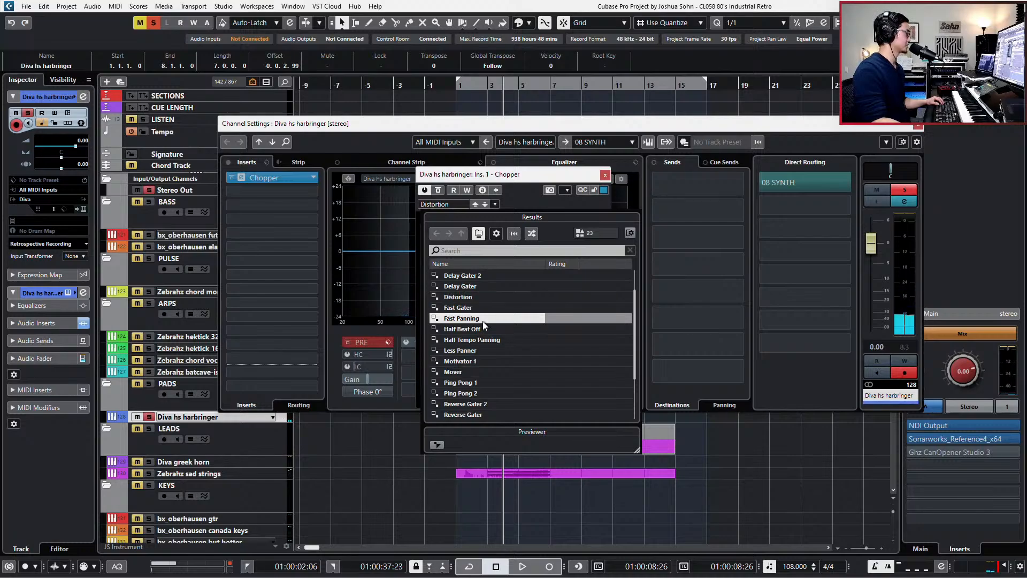
key("space")
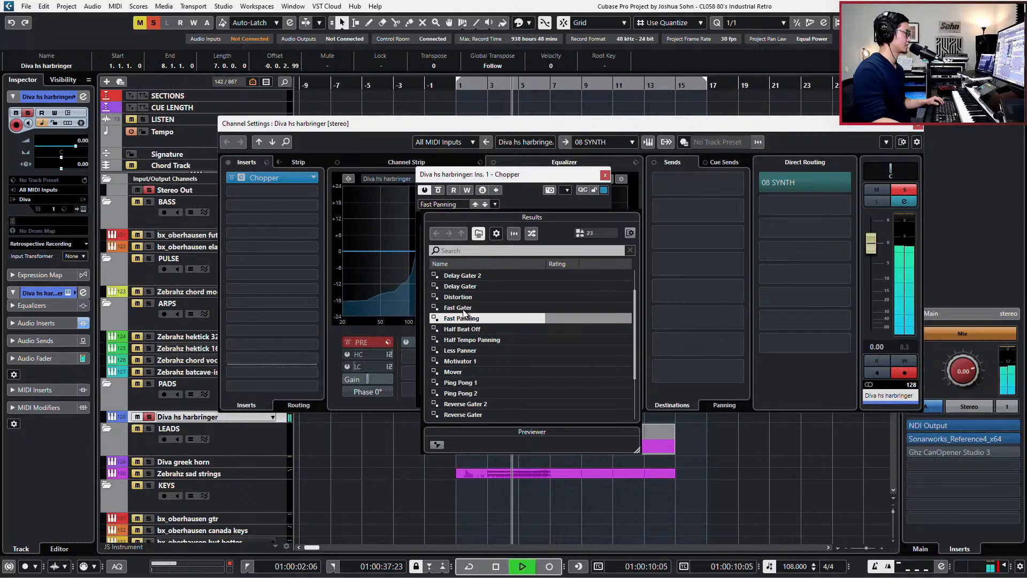
left_click(482, 309)
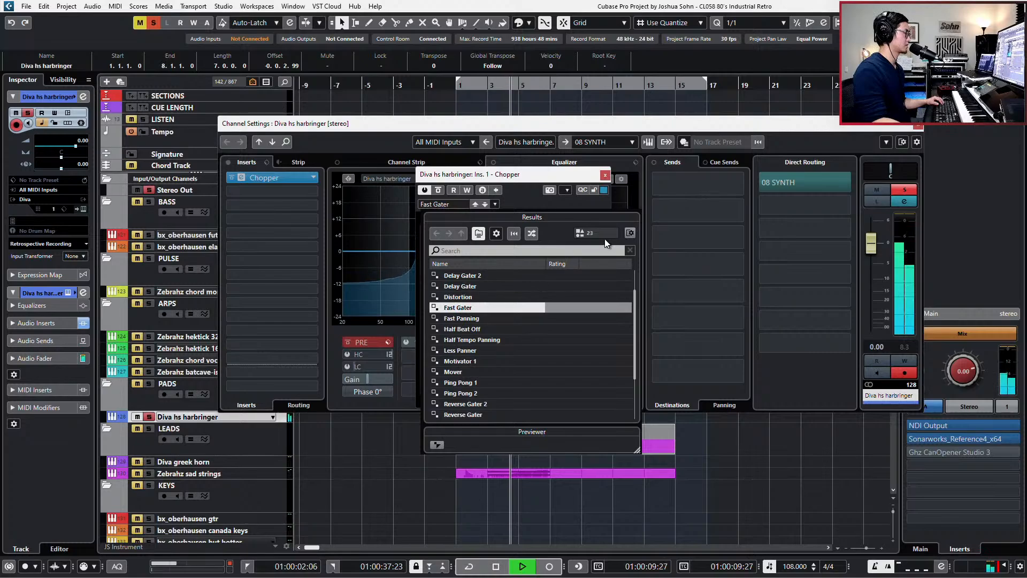
key("space")
Audition Chopper's Slow Gater and Ping Pong 2 presets on the soloed pad
scroll(484, 298, "up", 1)
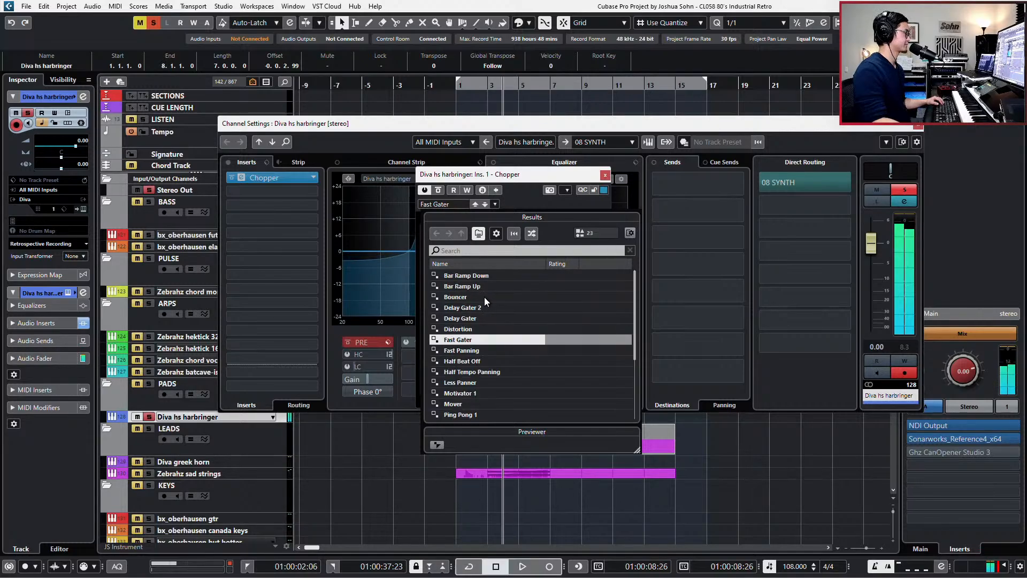
scroll(475, 309, "down", 2)
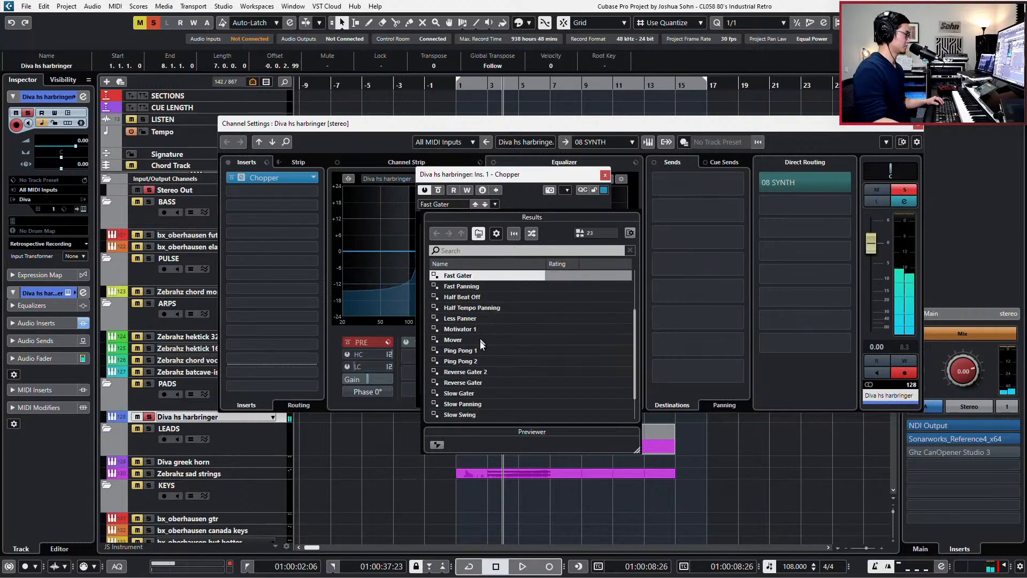
left_click(473, 394)
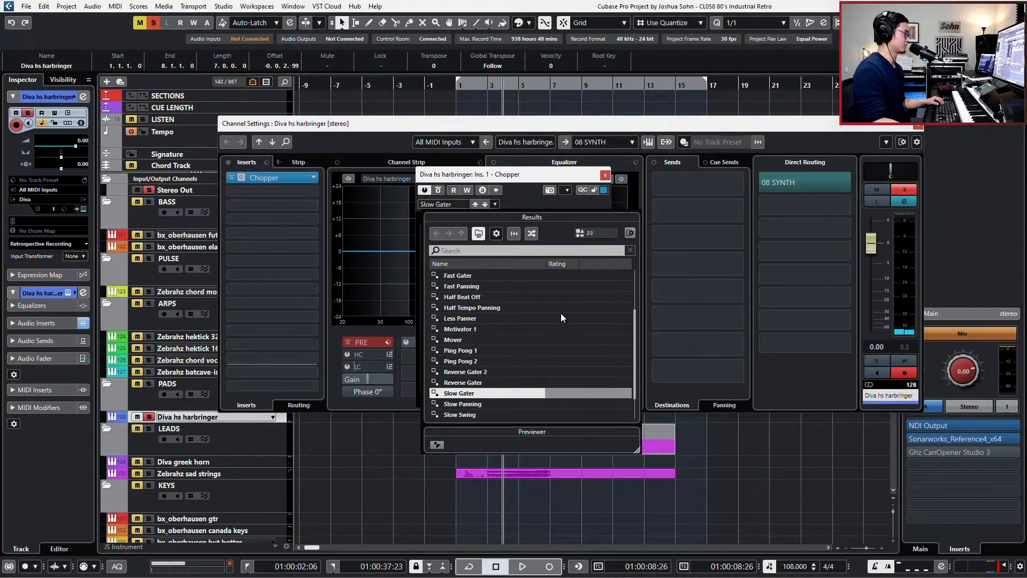
key("space")
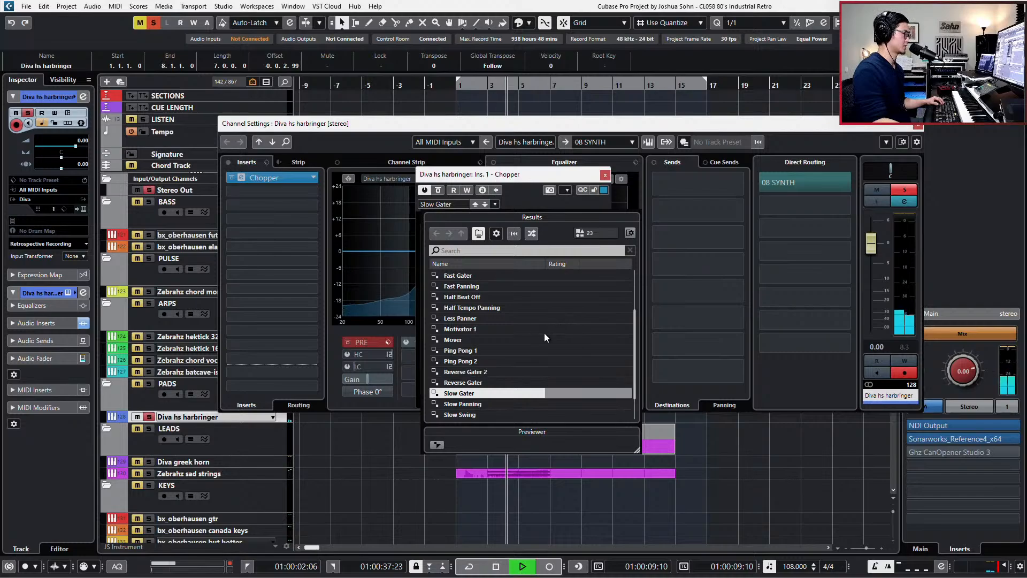
left_click(503, 362)
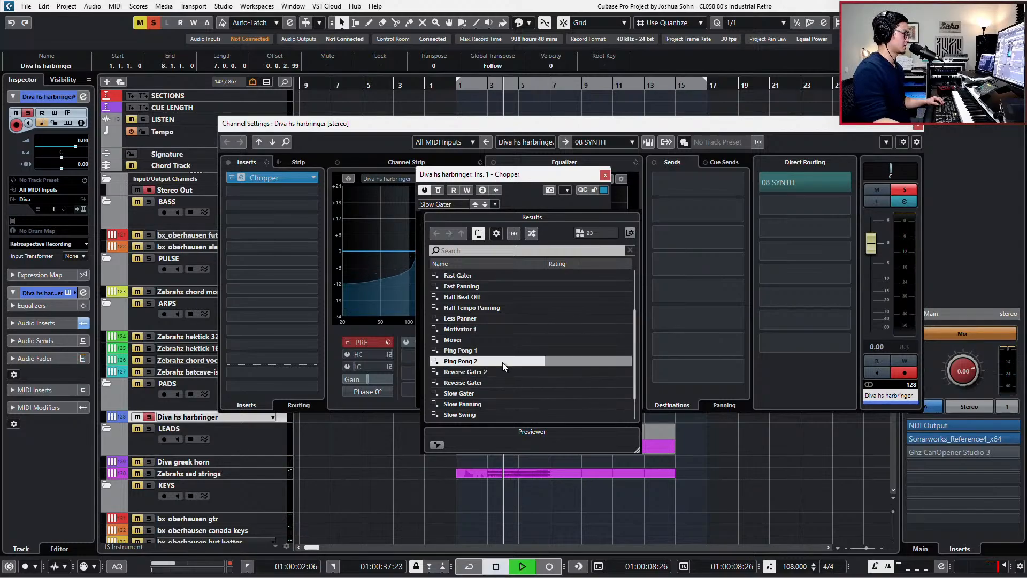
key("space")
Load Chopper's Less Panner preset on the pad
left_click(476, 319)
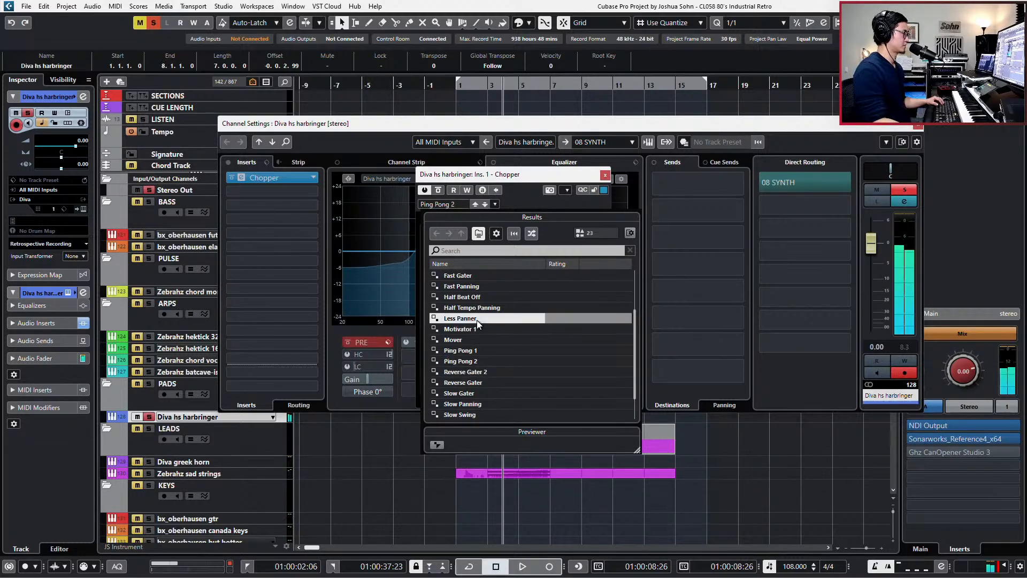
scroll(483, 374, "up", 1)
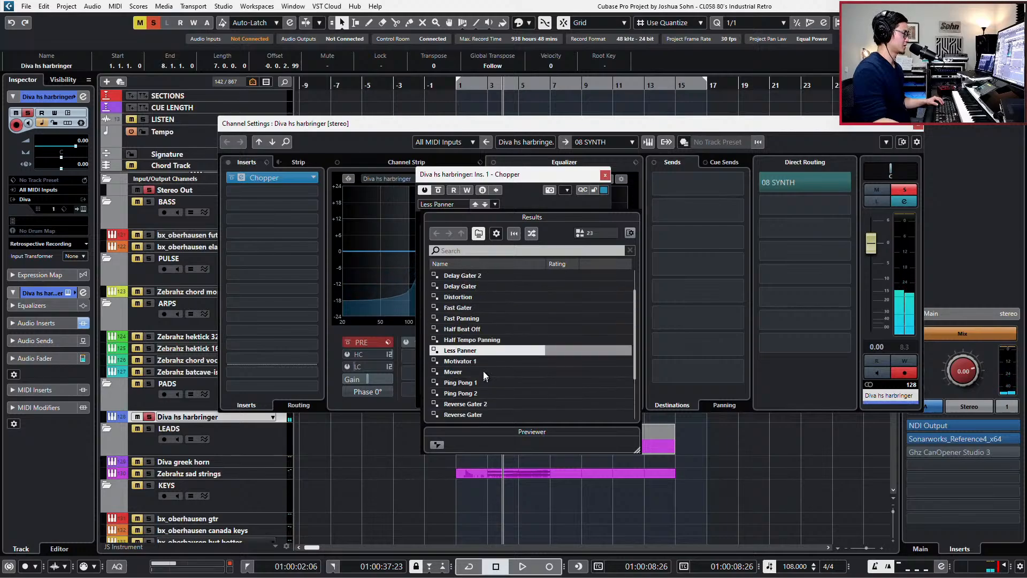
Load Chopper's Fast Gater preset on the pad and lower the effect's mix to 0%
left_click(471, 307)
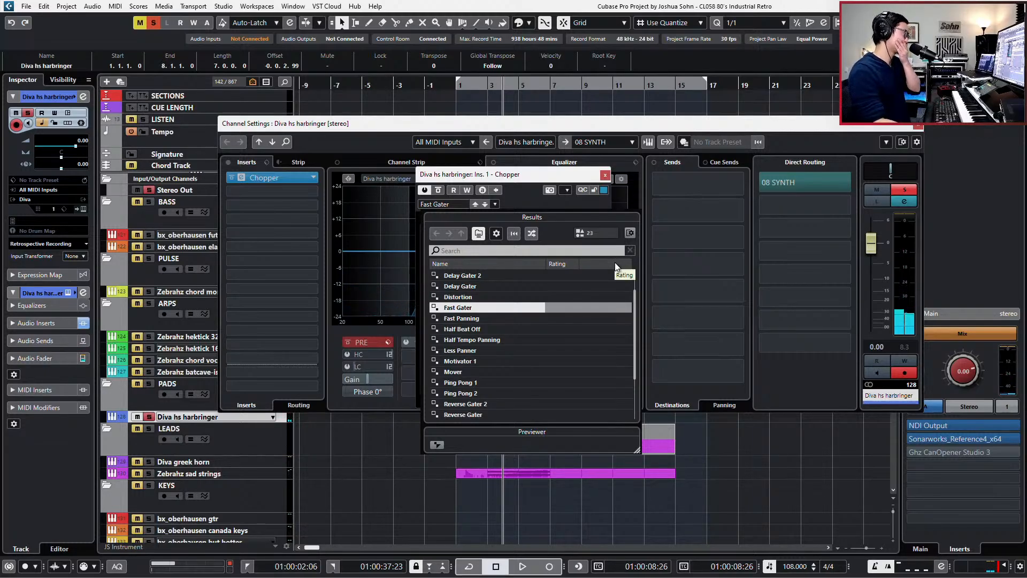
left_click(568, 199)
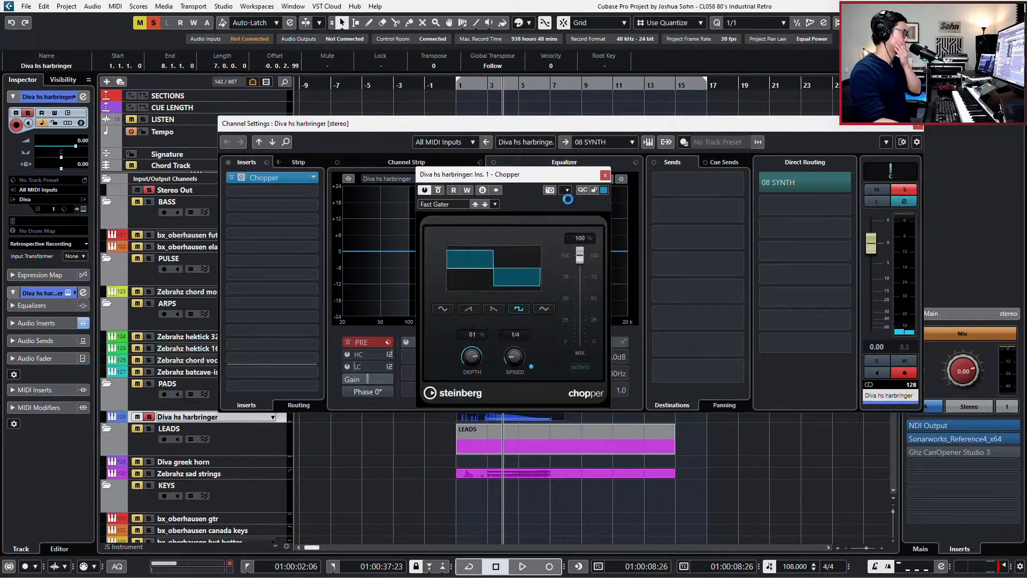
left_click_drag(580, 268, 584, 403)
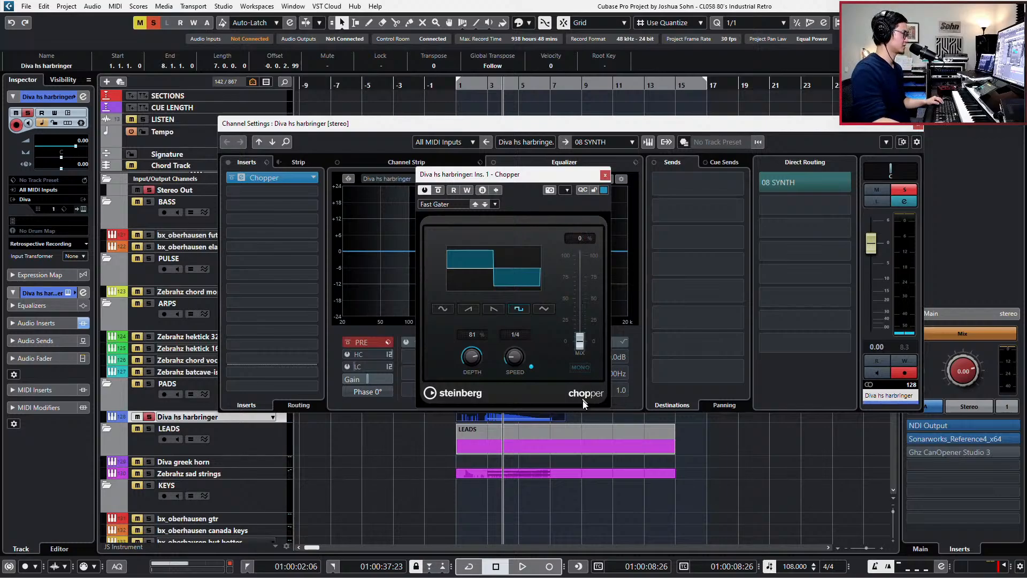
key("KP_Subtract")
key("KP_Subtract")
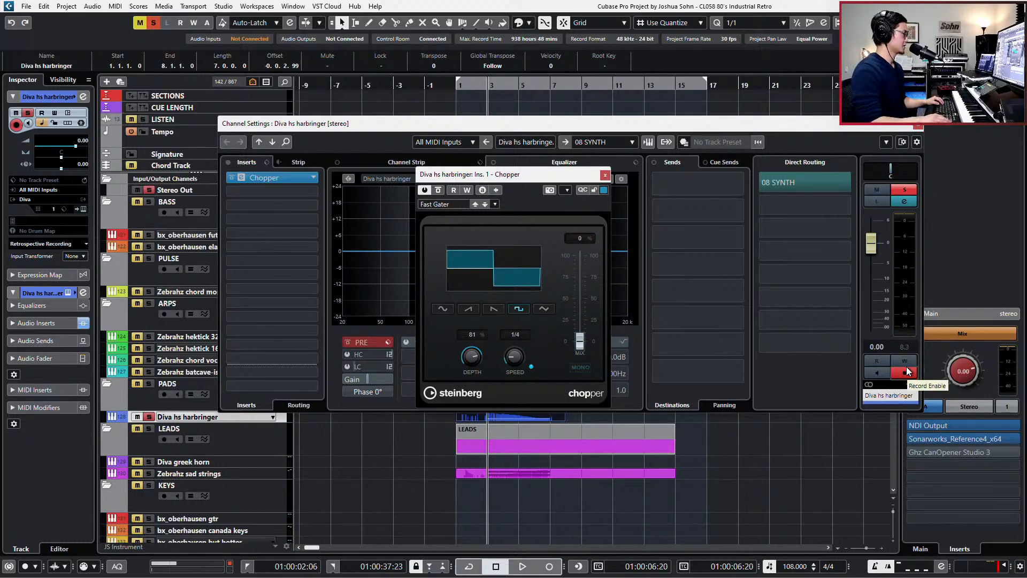
key("KP_Add")
left_click(905, 361)
key("space")
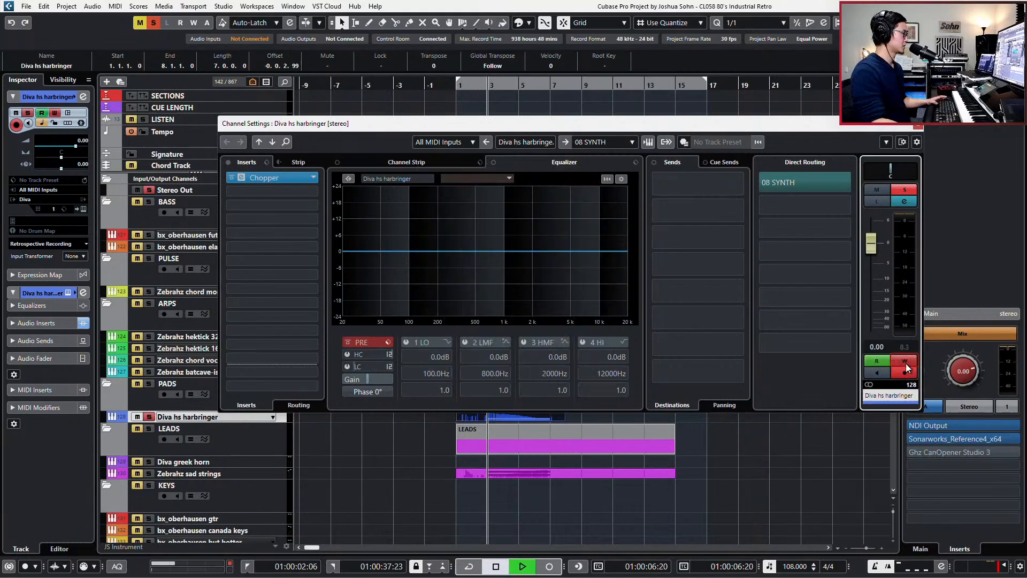
key("s")
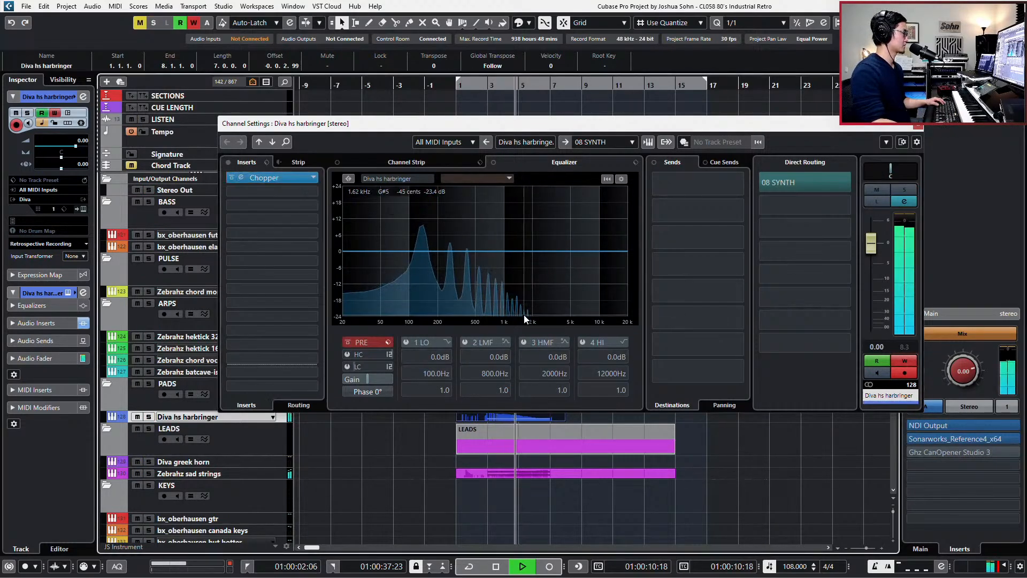
left_click(266, 177)
key("space")
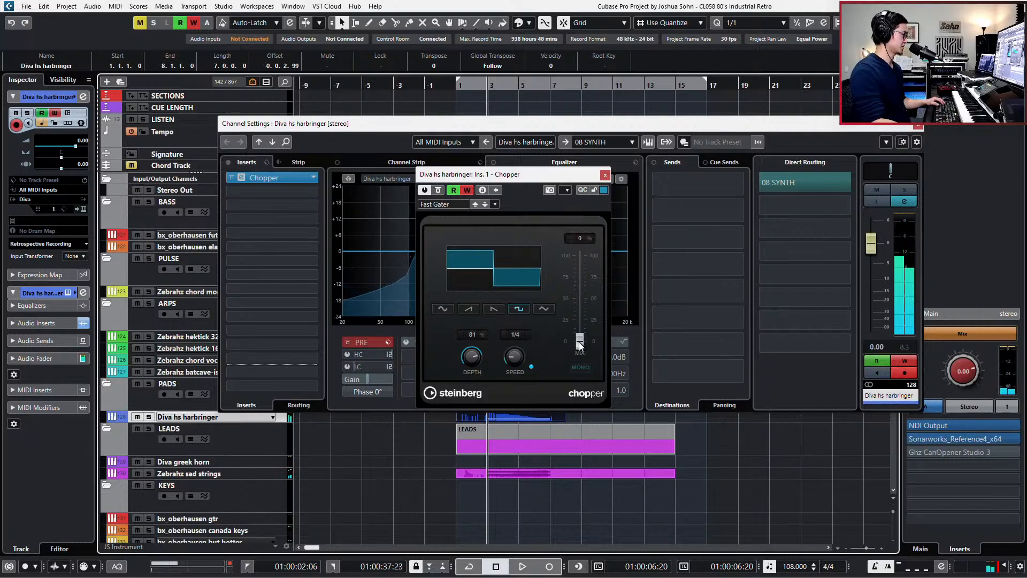
key("ctrl+KP_Subtract")
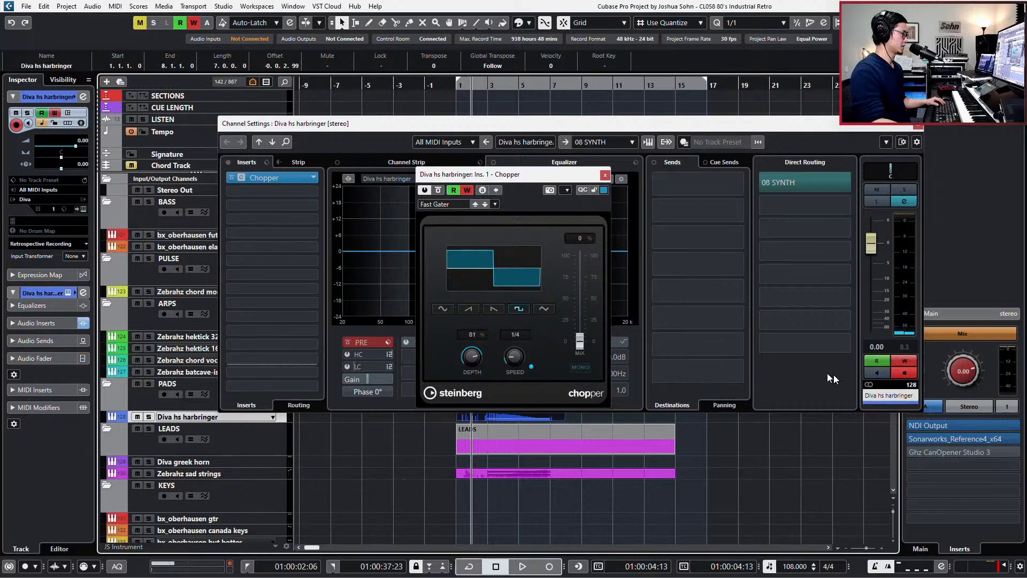
Close the pad's channel settings, set Chopper's speed to 1/8 and audition the soloed pad with the effect mixed in
left_click(905, 361)
key("ctrl+w")
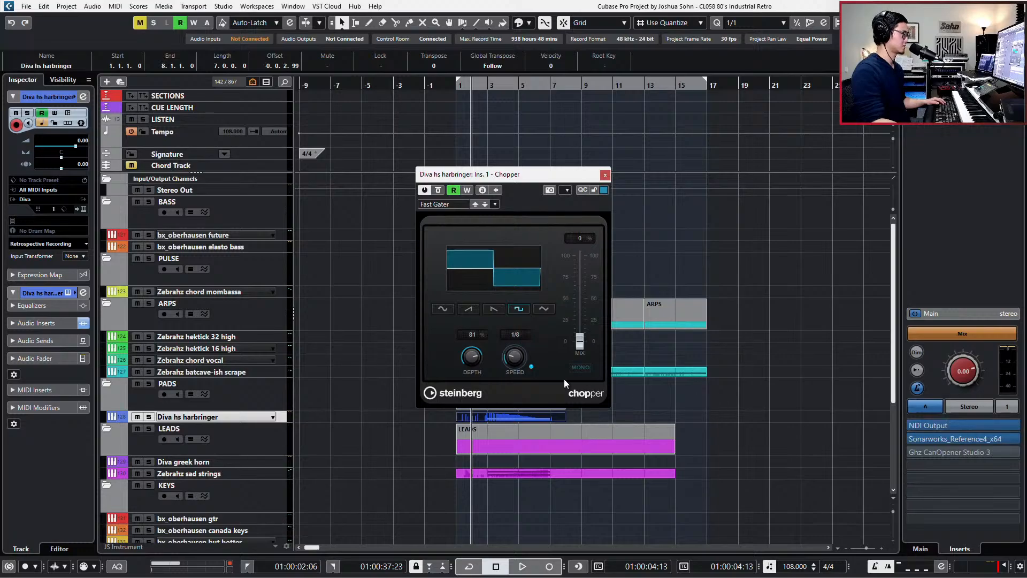
key("space")
key("s")
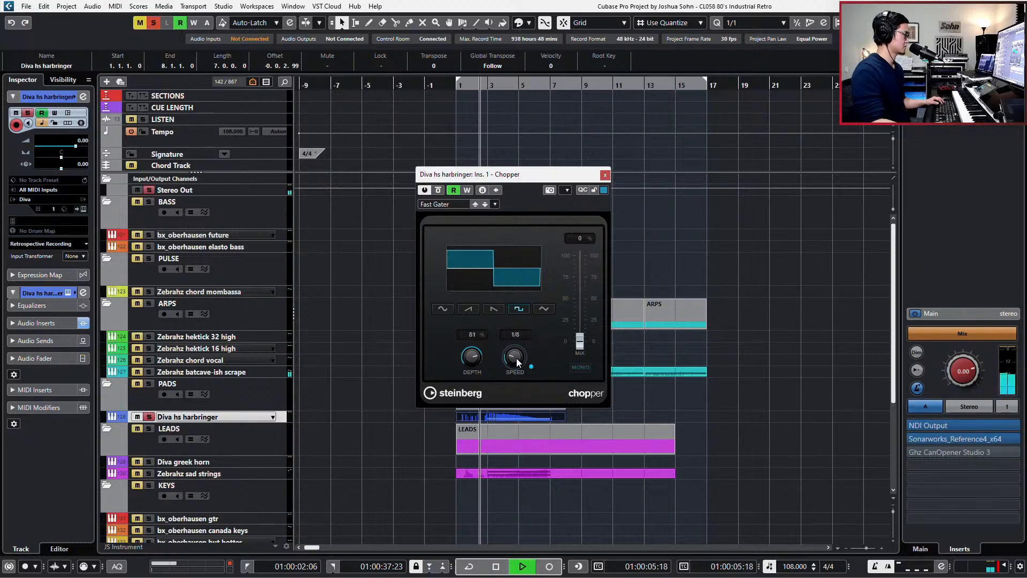
left_click_drag(580, 341, 582, 294)
key("space")
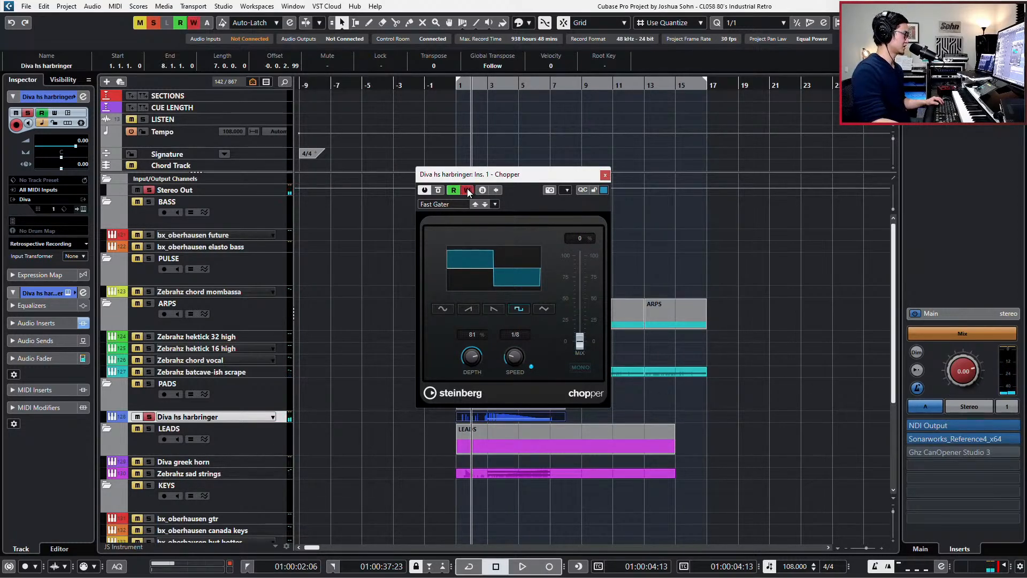
Record Chopper mix automation on the unsoloed pad during playback, raising the mix gradually from 0 to 100% by bar 7
key("s")
key("space")
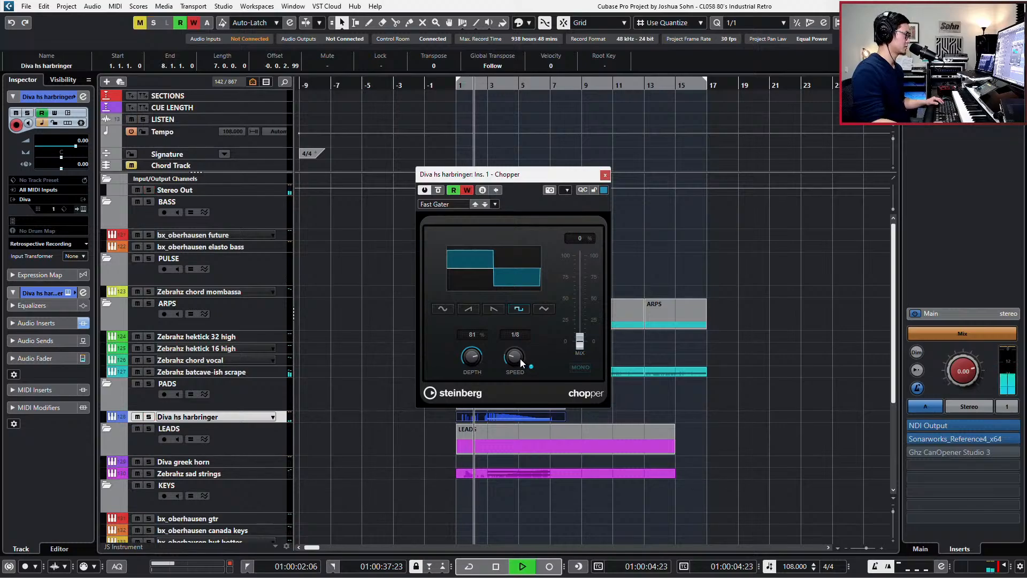
left_click(580, 342)
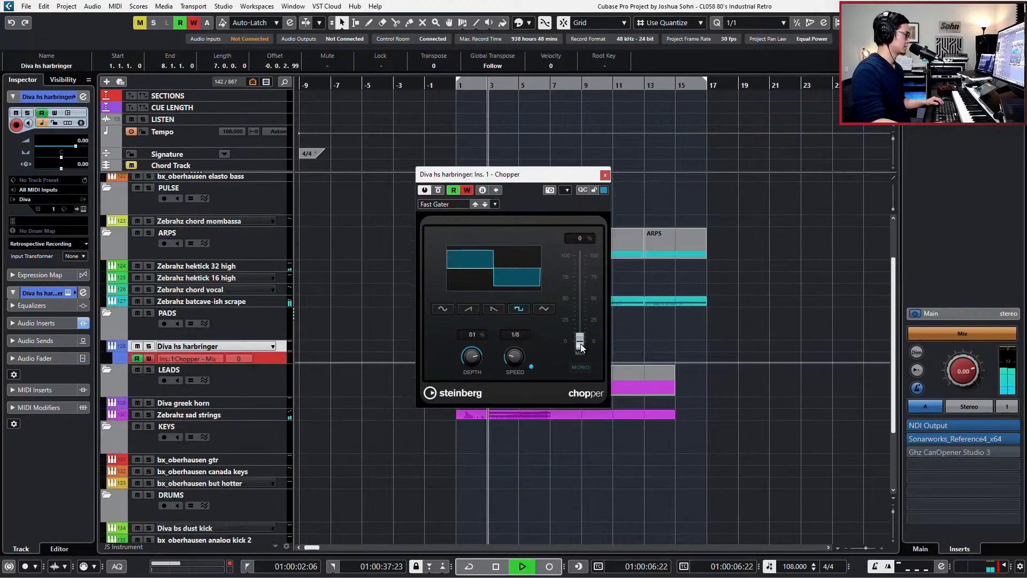
left_click_drag(580, 344, 593, 252)
key("space")
left_click(605, 174)
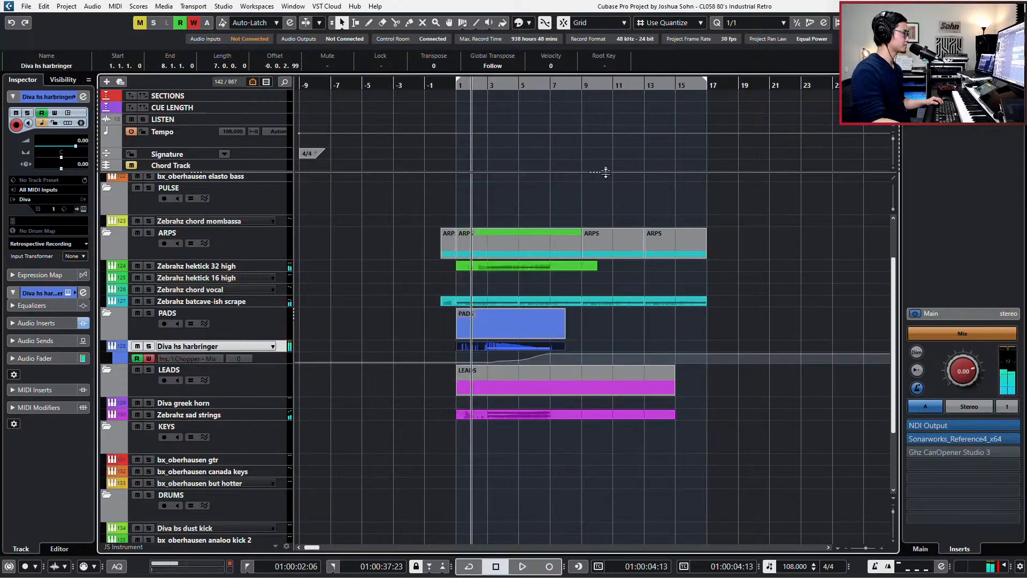
scroll(583, 316, "up", 2)
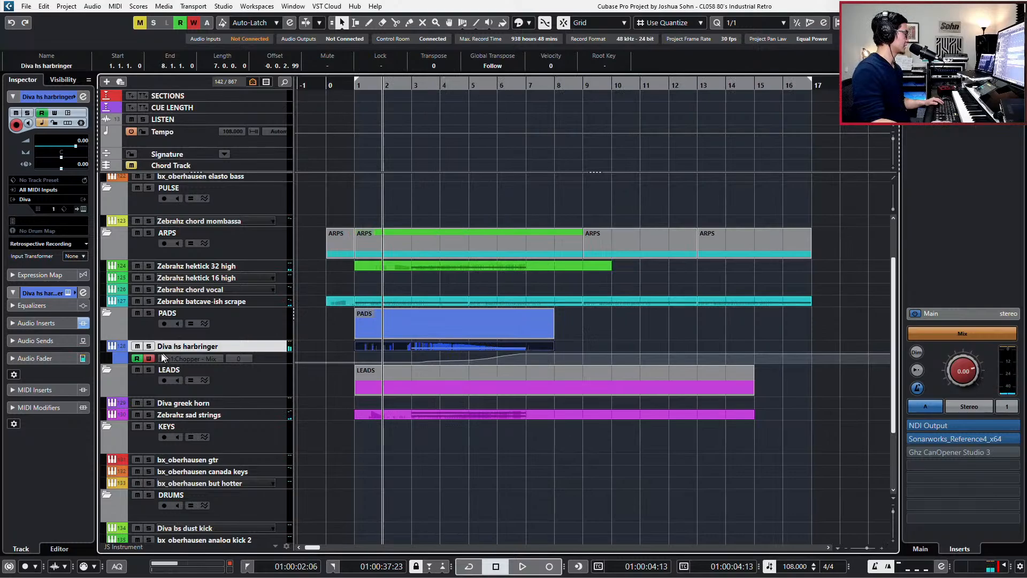
left_click(530, 345)
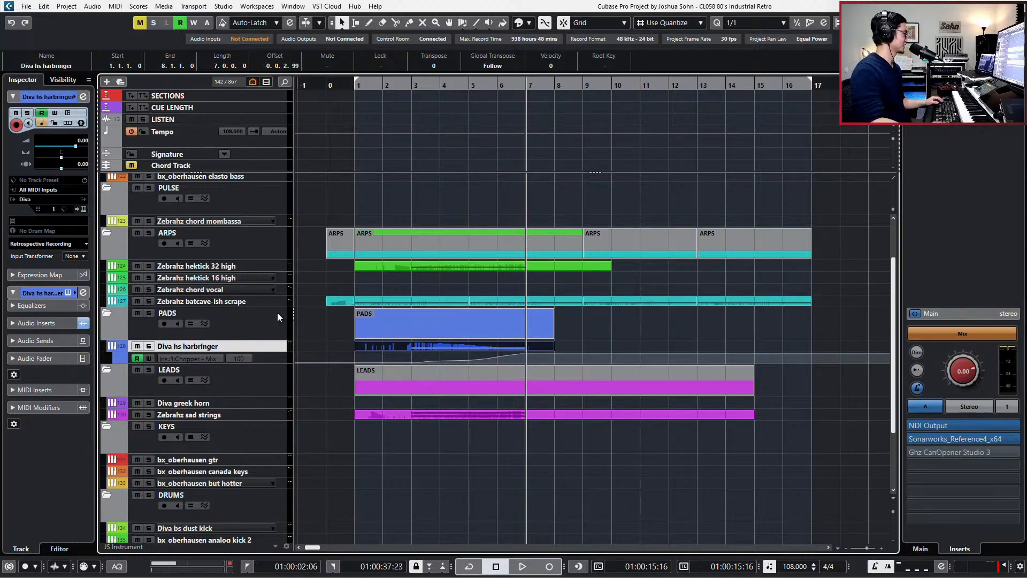
Audition the lead and keys instruments, including Diva greek horn and bx_oberhausen gtr
left_click(202, 416)
left_click(204, 403)
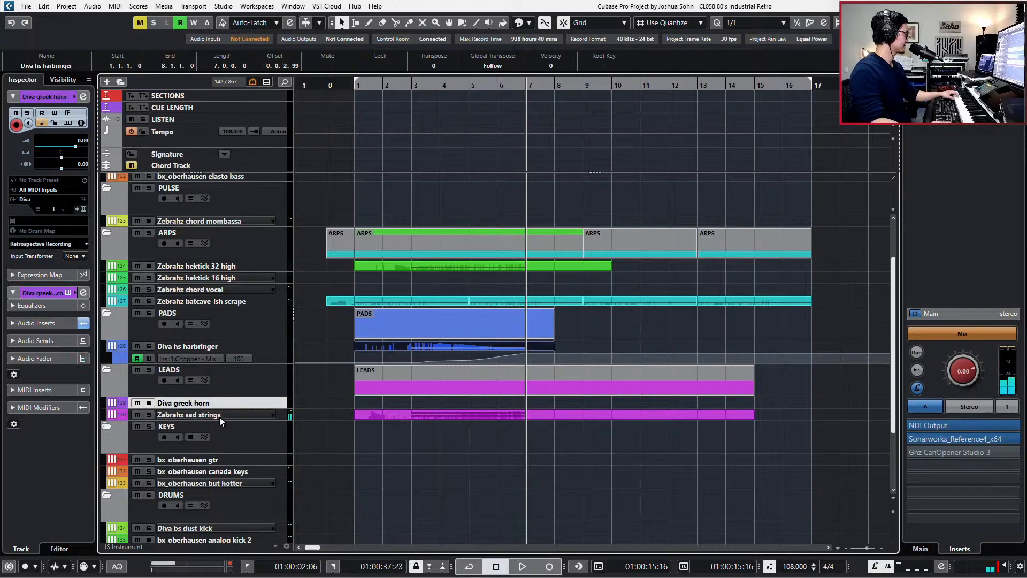
scroll(212, 410, "down", 3)
left_click(212, 410)
left_click(215, 386)
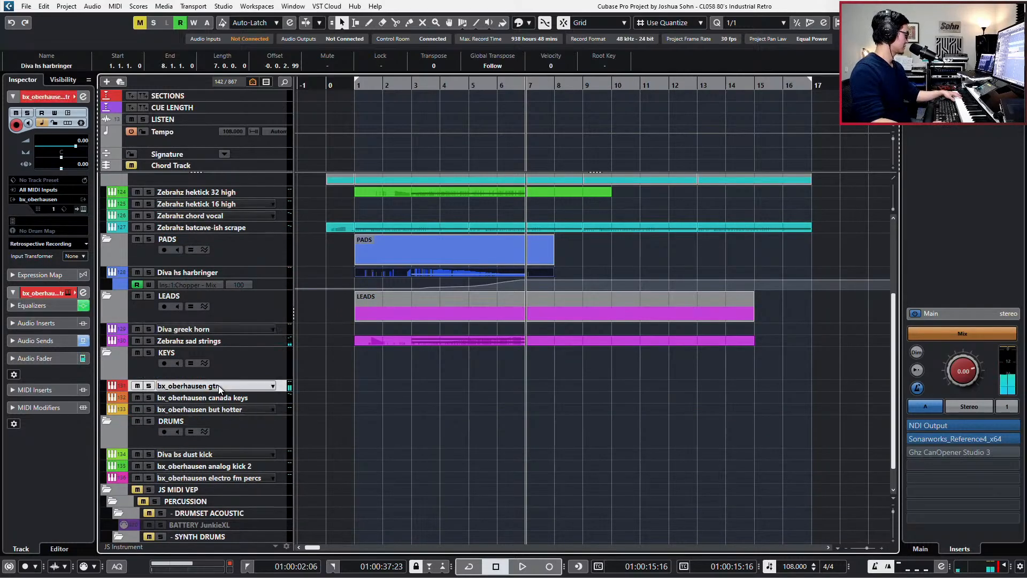
Audition the bx_oberhausen elasto bass, bx_oberhausen future and Zebrahz chord mombassa sounds
scroll(219, 364, "up", 6)
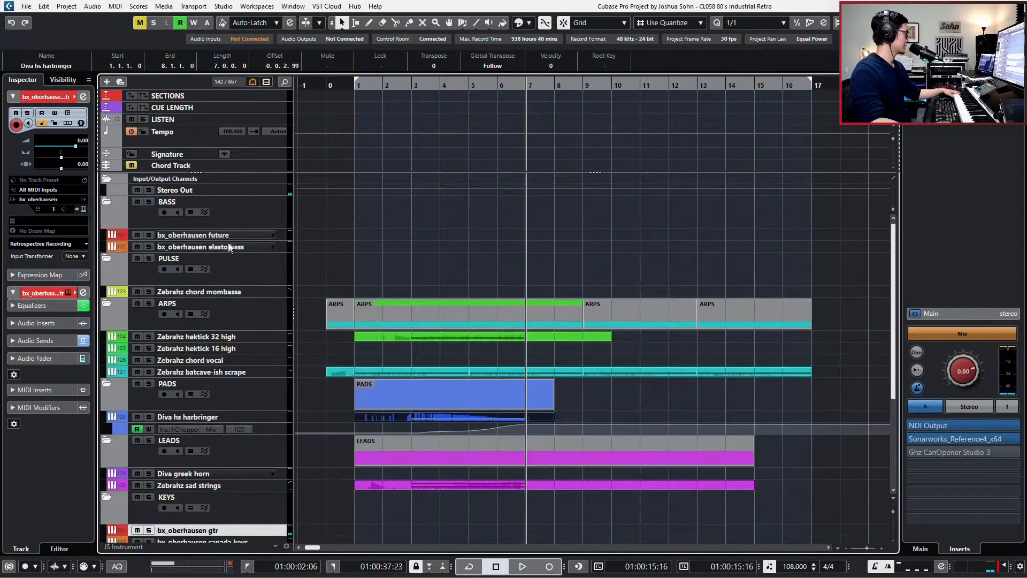
left_click(241, 246)
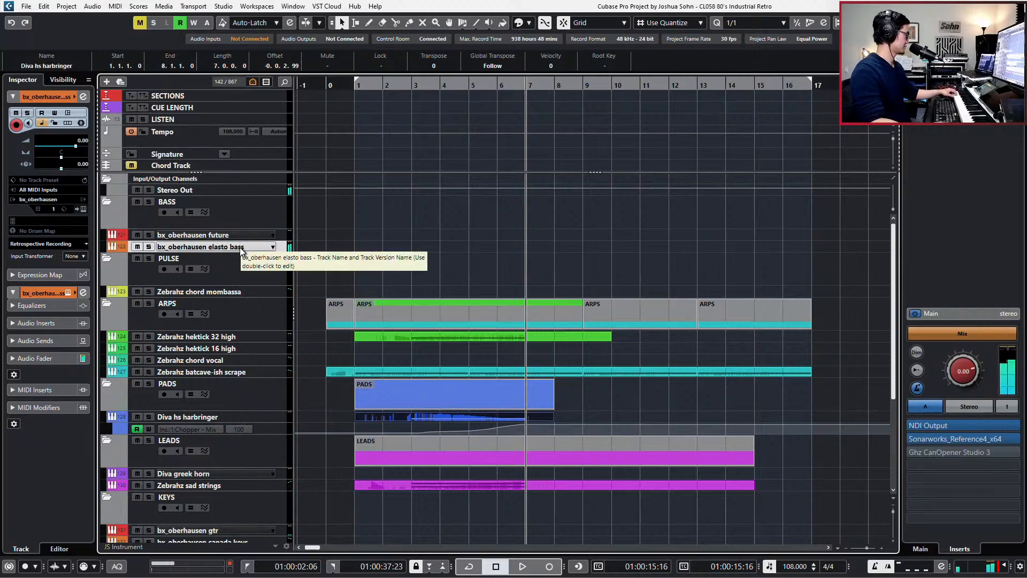
left_click(244, 236)
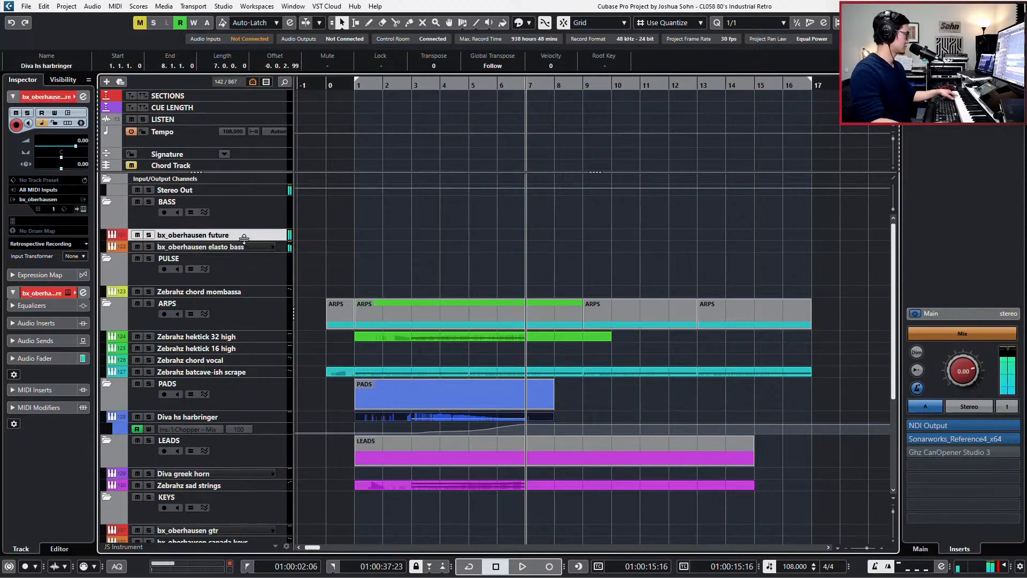
left_click(243, 293)
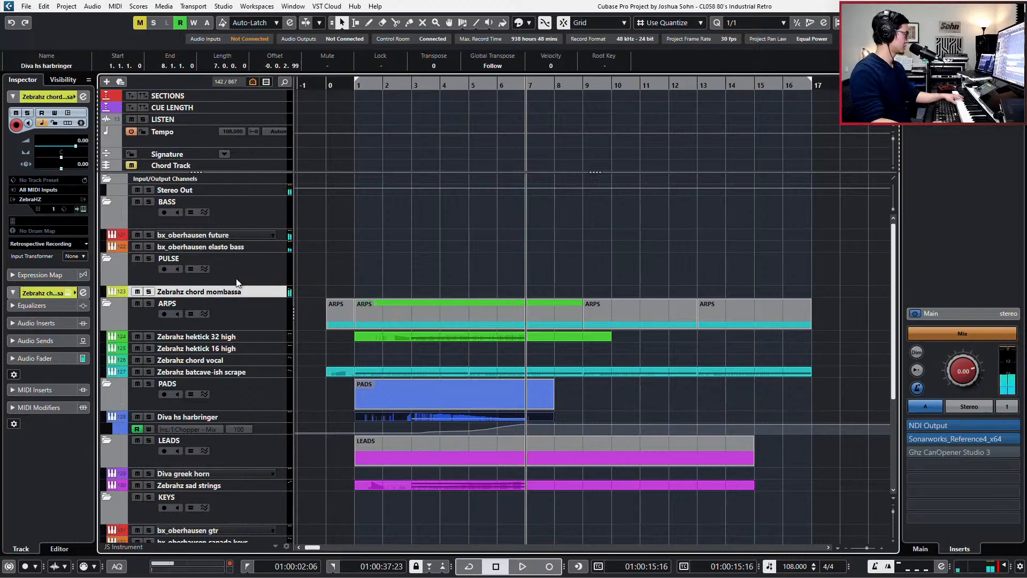
left_click(238, 247)
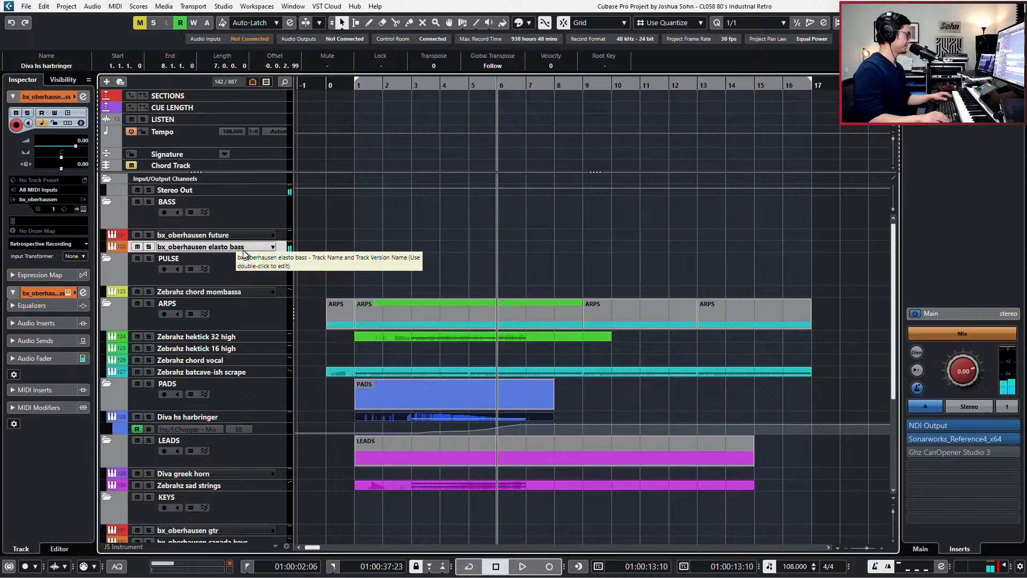
Record a bass part on the bx_oberhausen future track, starting from bar 4
key("Up")
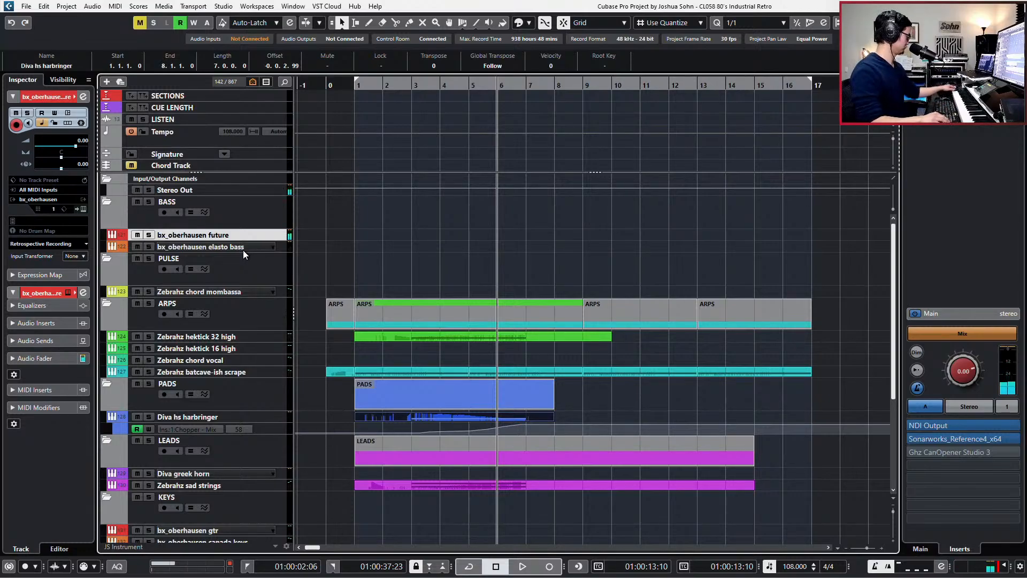
key("space")
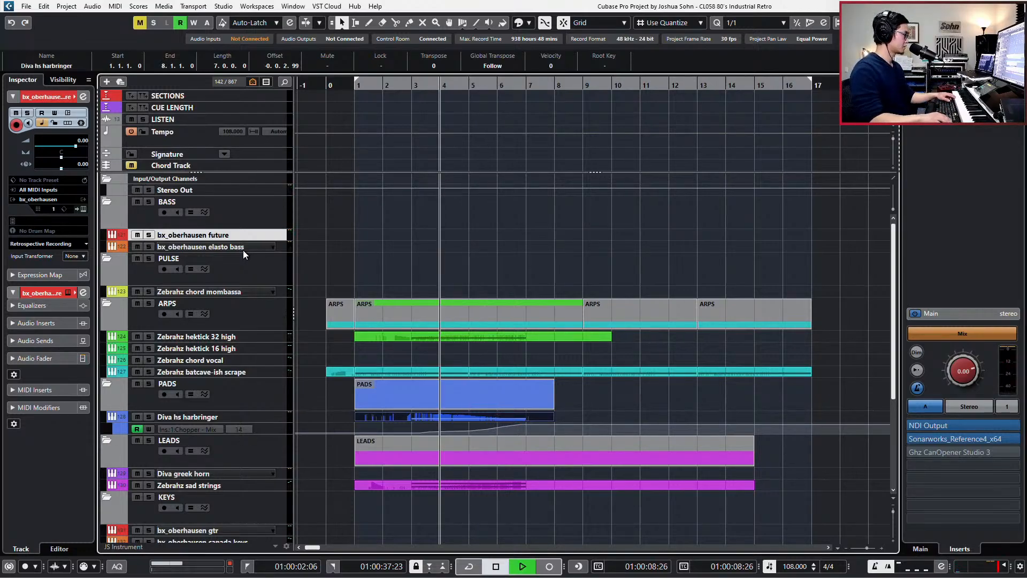
key("KP_Multiply")
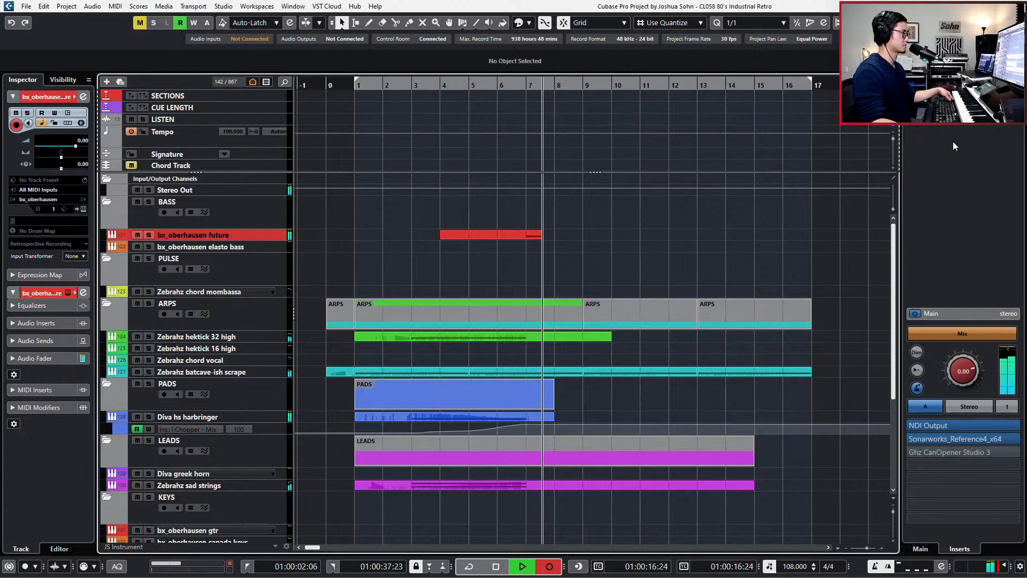
key("space")
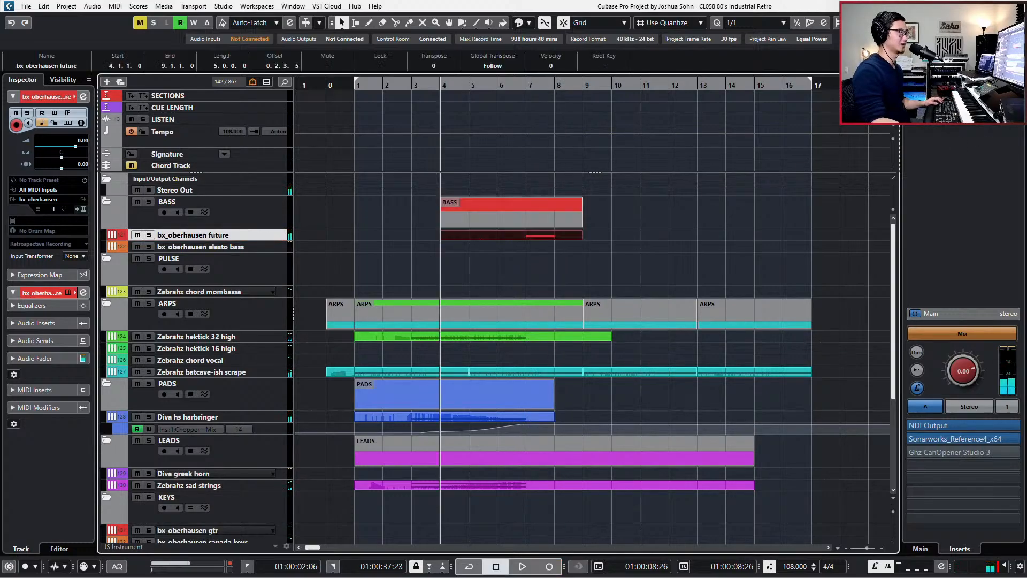
Select the instrument tracks from bx_oberhausen future through electro fm percs and lower their pre-gain to about -5.9 dB
left_click(1001, 80)
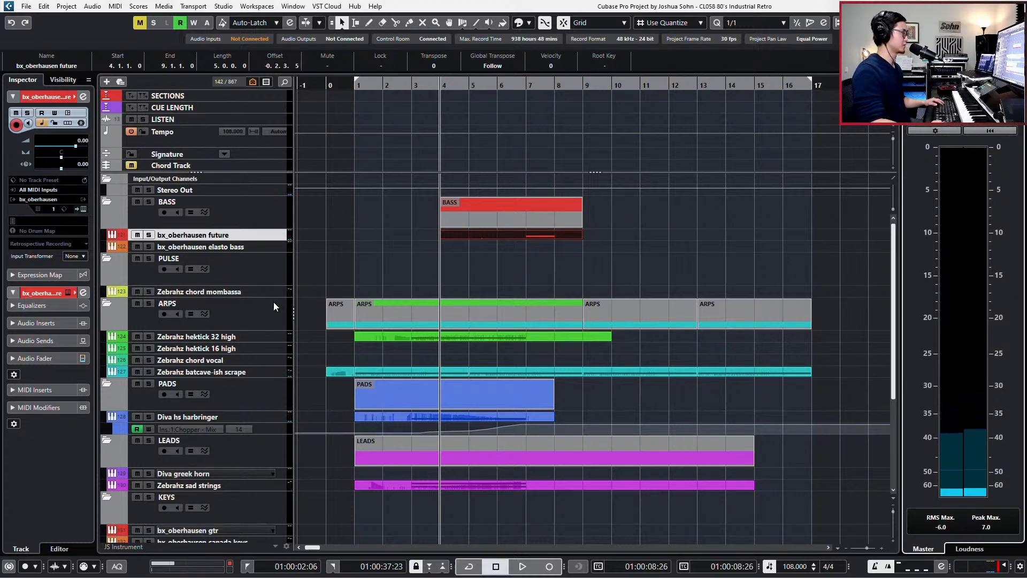
scroll(274, 307, "down", 6)
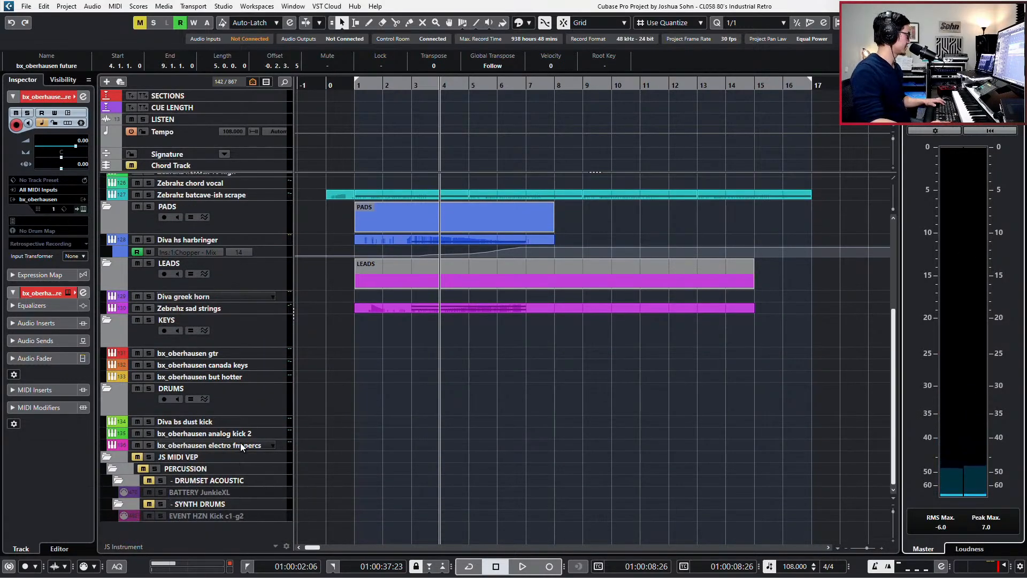
key("e")
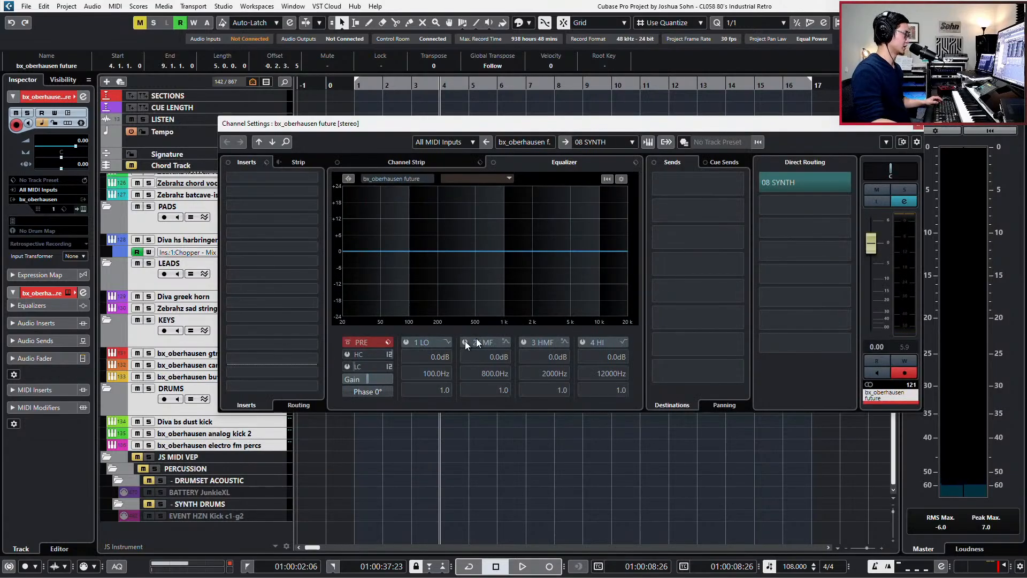
left_click(369, 378)
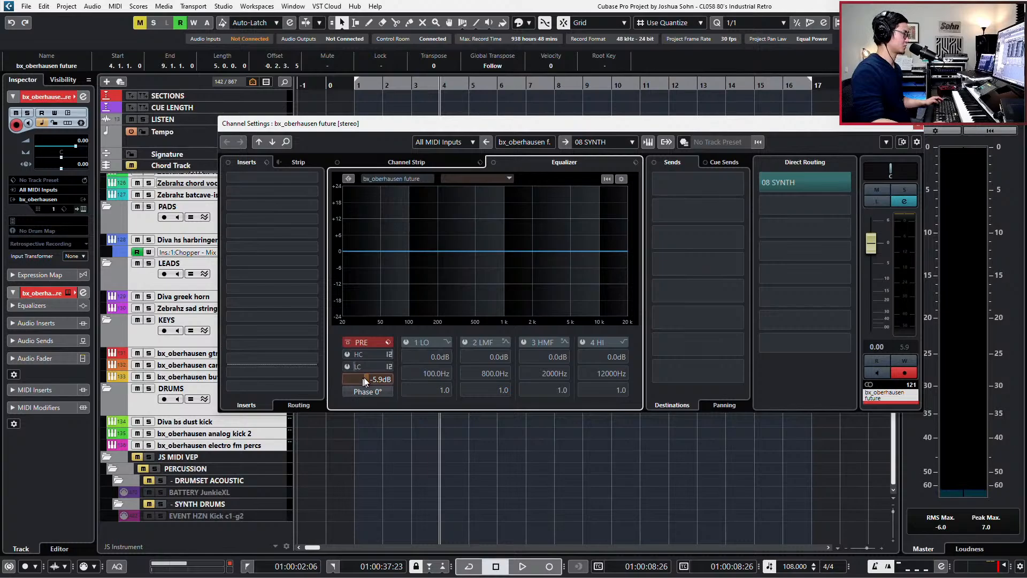
left_click(914, 126)
Play the arrangement from bar 4 to check the mix level on the master meter, with the recorded bass part selected
scroll(649, 275, "up", 3)
key("space")
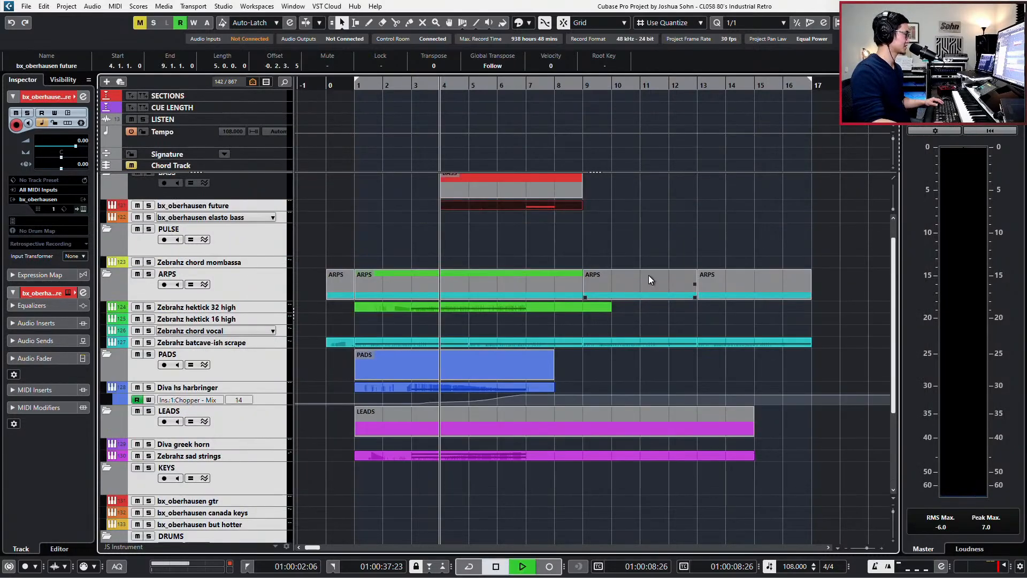
scroll(648, 275, "up", 2)
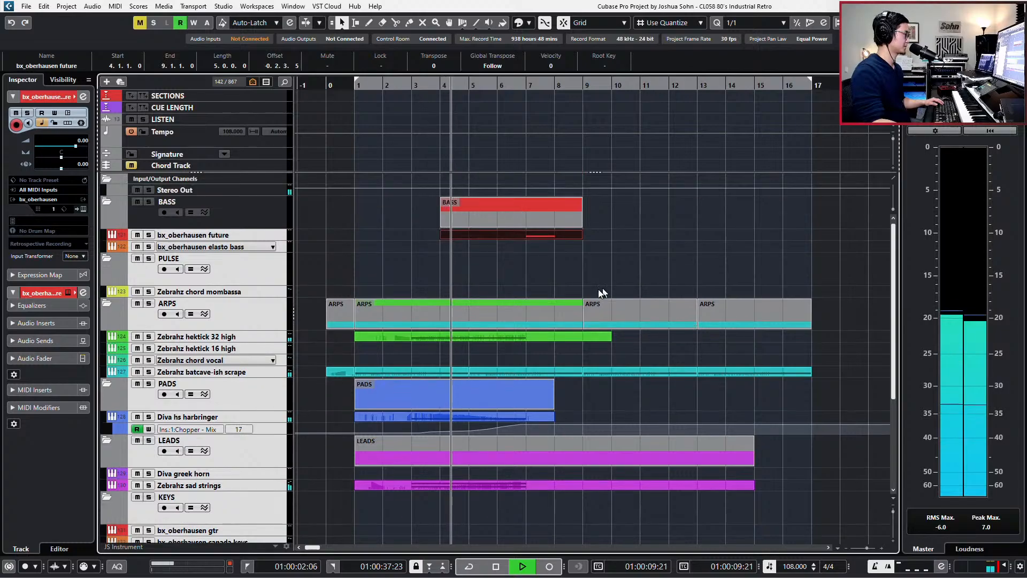
left_click(569, 239)
key("space")
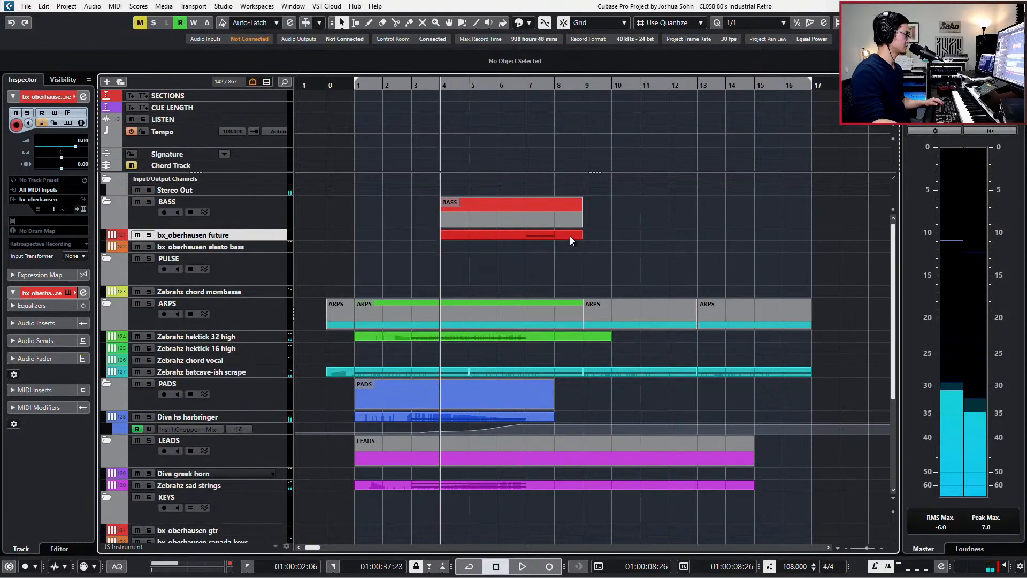
key("space")
left_click(570, 236)
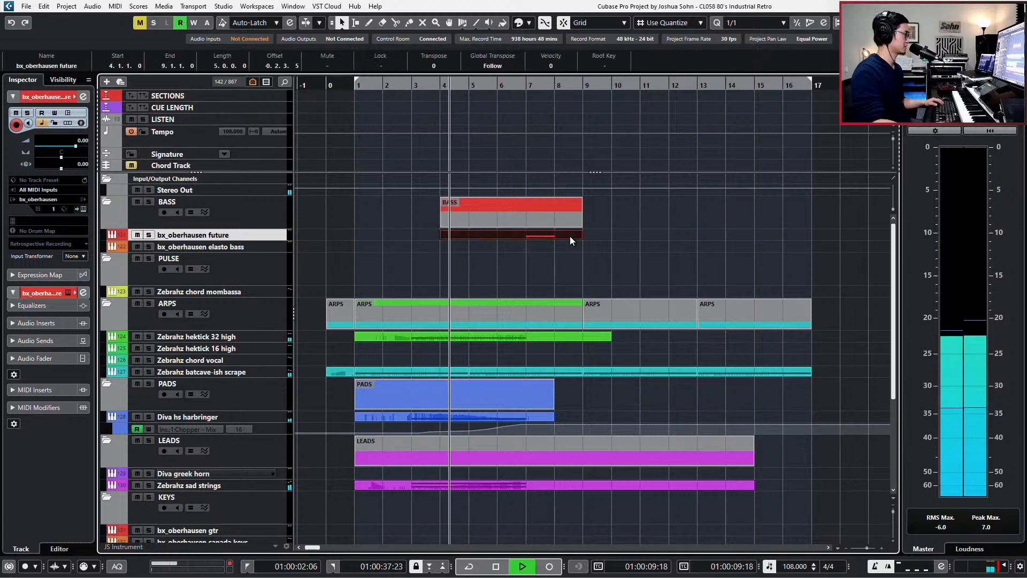
Open the bx_oberhausen future bass part in the Key Editor and play it to check the D1 note at bar 7
double_click(570, 236)
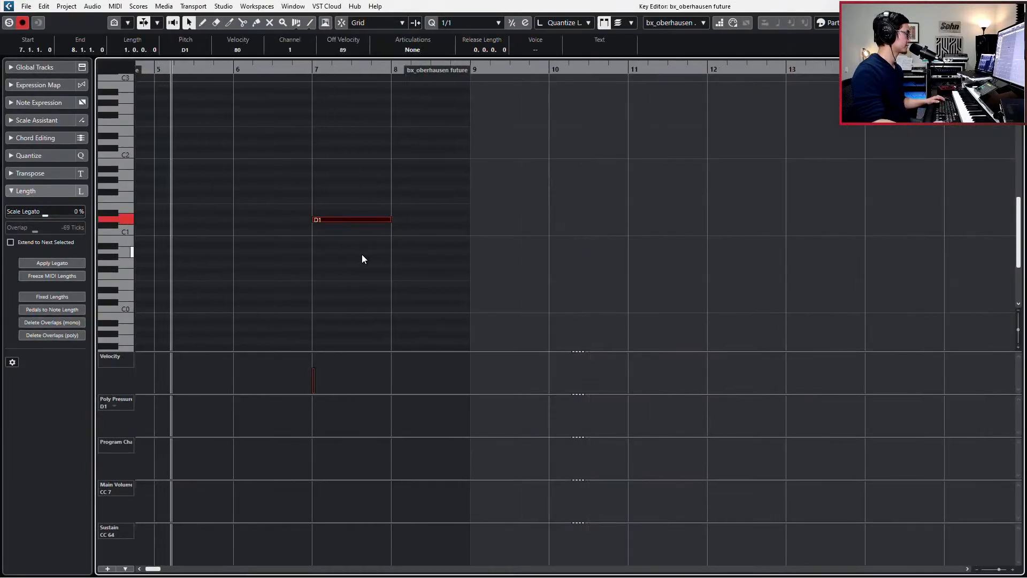
key("g")
key("g")
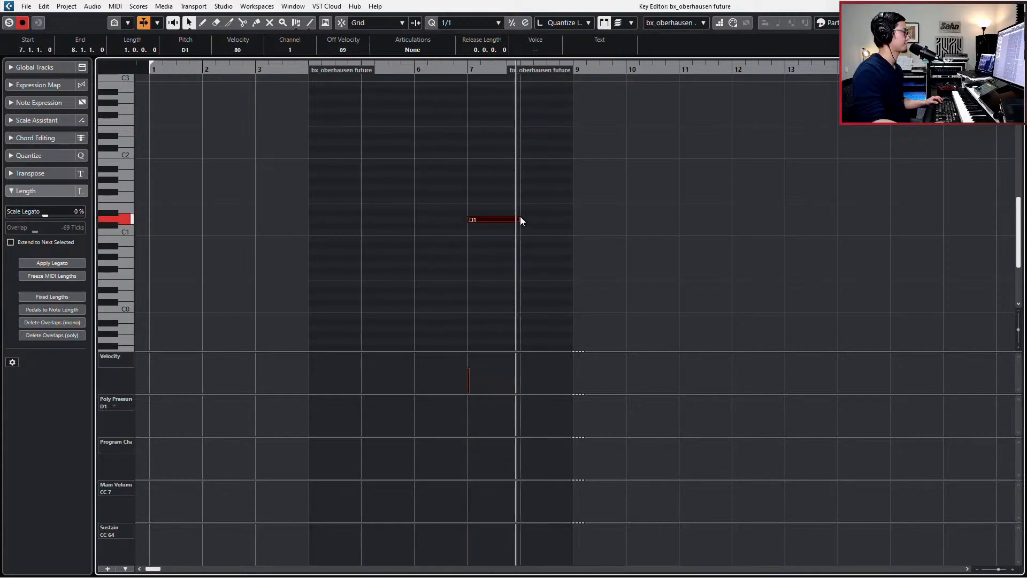
key("space")
key("ctrl+e")
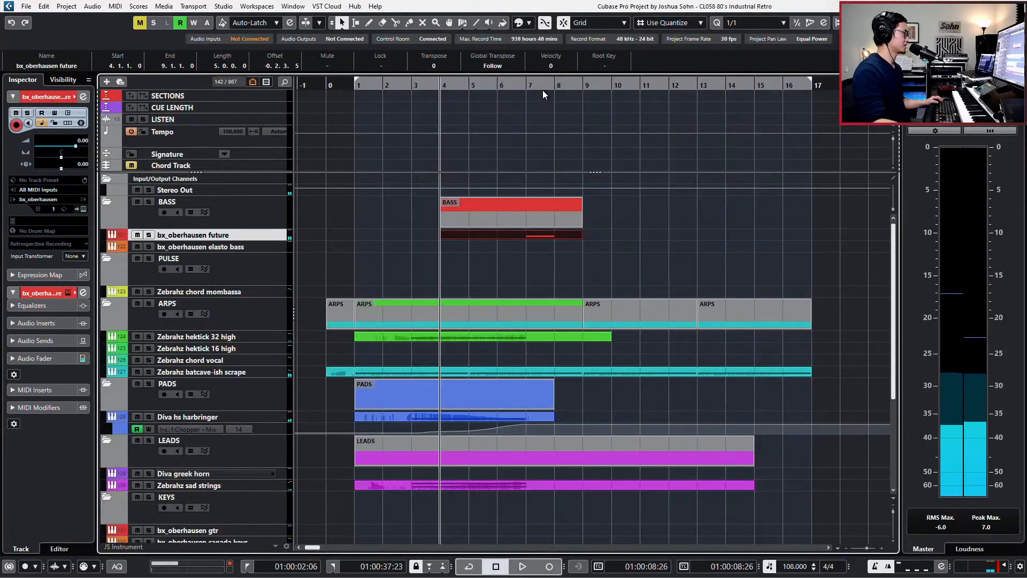
Add controller points at bar 5 of the bx_oberhausen future part, setting Main Volume (CC 7) to 75 and Modulation (CC 1) to 62
double_click(508, 238)
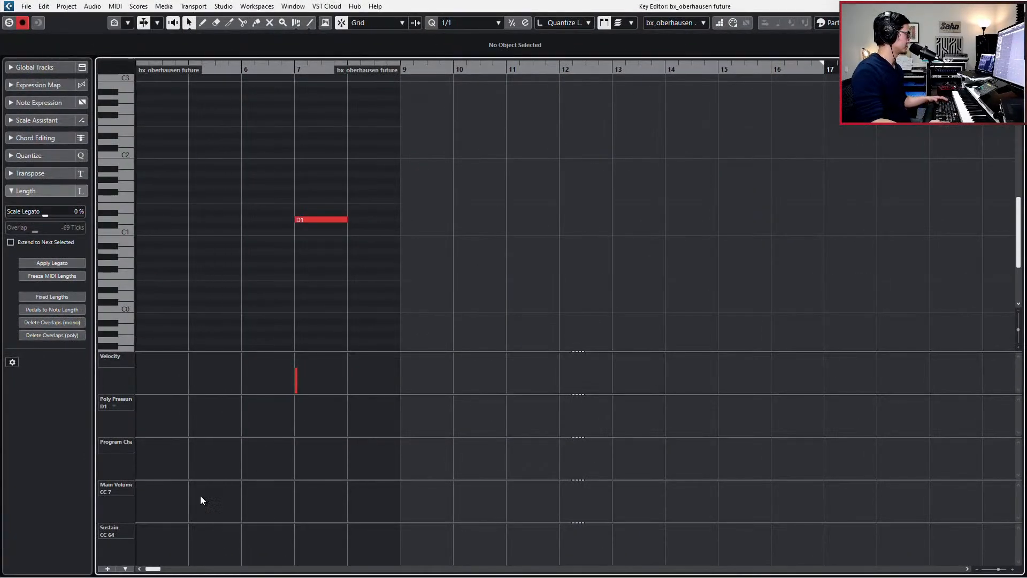
left_click(195, 490)
key("KP_Add")
key("KP_Add")
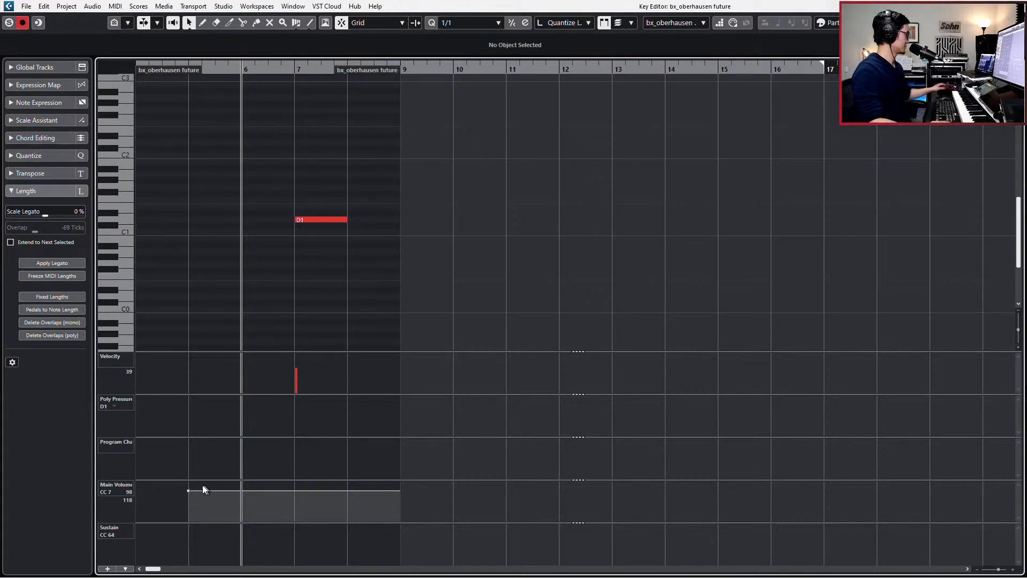
left_click_drag(192, 489, 194, 497)
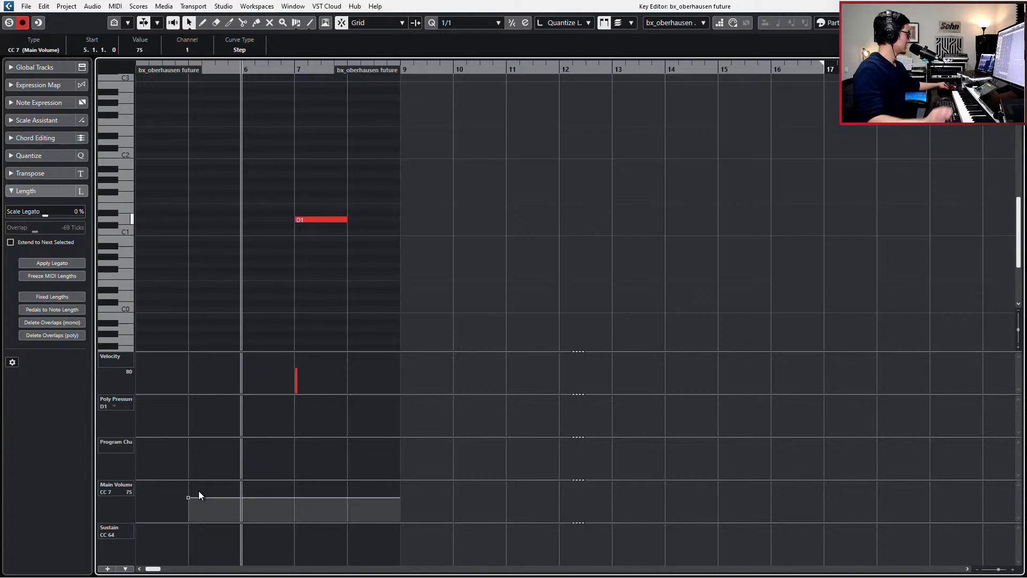
key("alt+1")
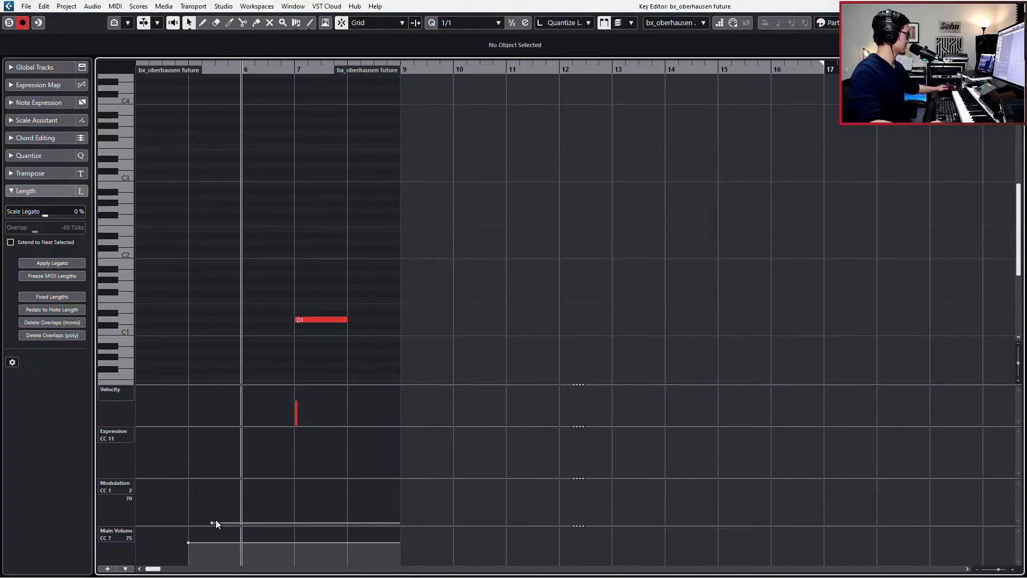
left_click_drag(213, 523, 209, 507)
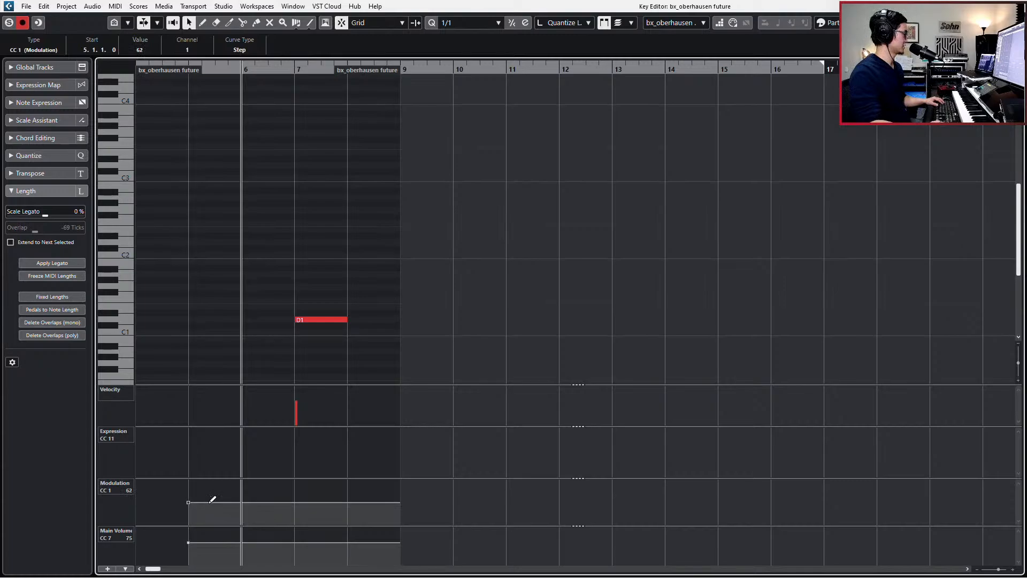
Play the bass part from bar 6, raise its Main Volume (CC 7) to 89, and move it to the bx_oberhausen elasto bass track
key("space")
key("Return")
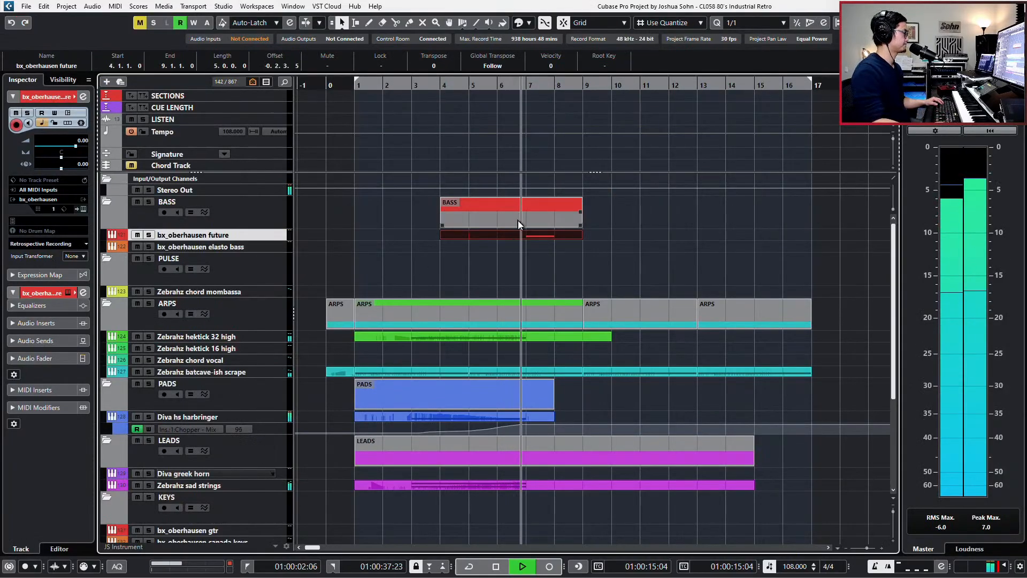
key("space")
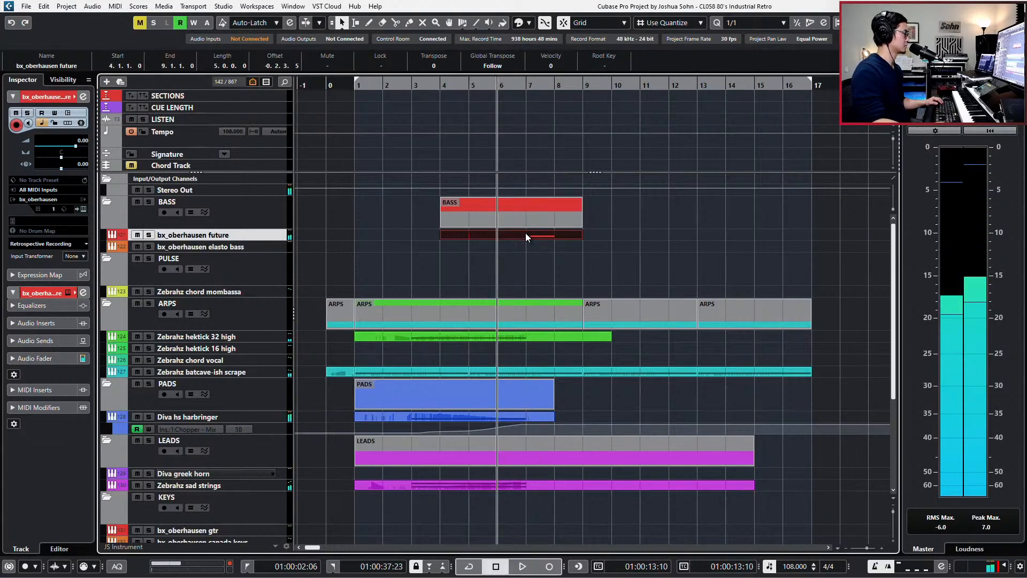
double_click(526, 234)
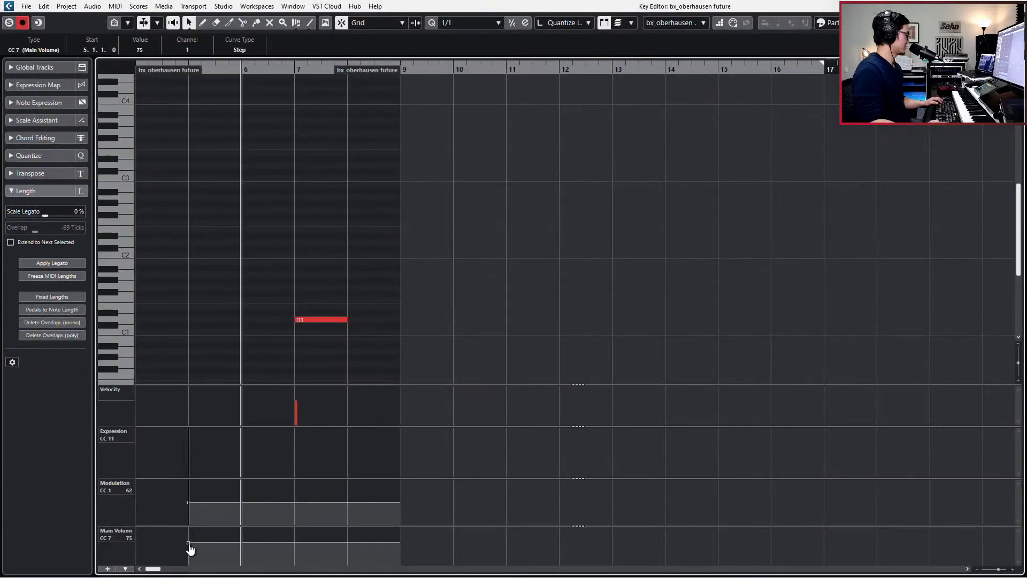
key("Return")
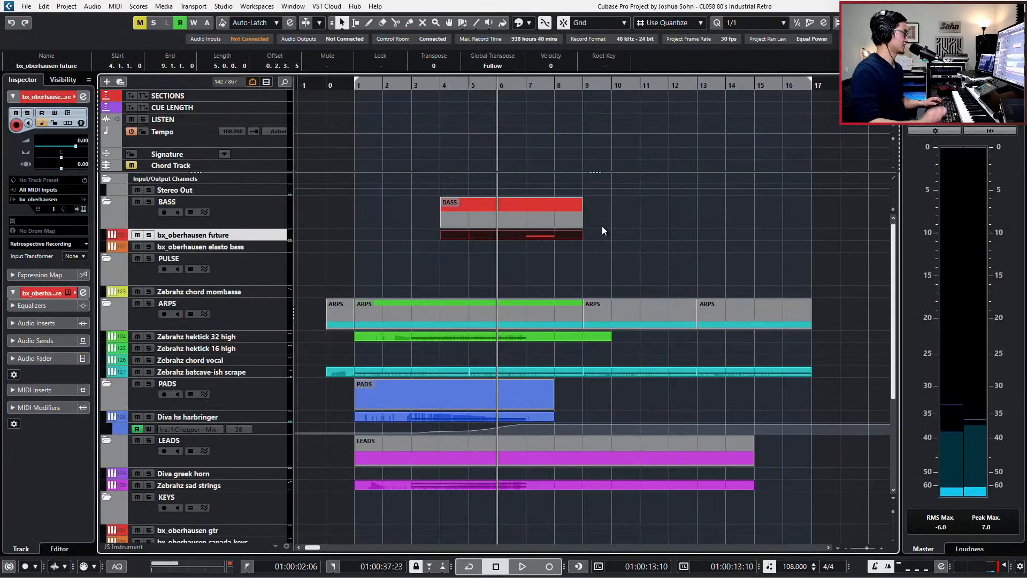
key("ctrl+Down")
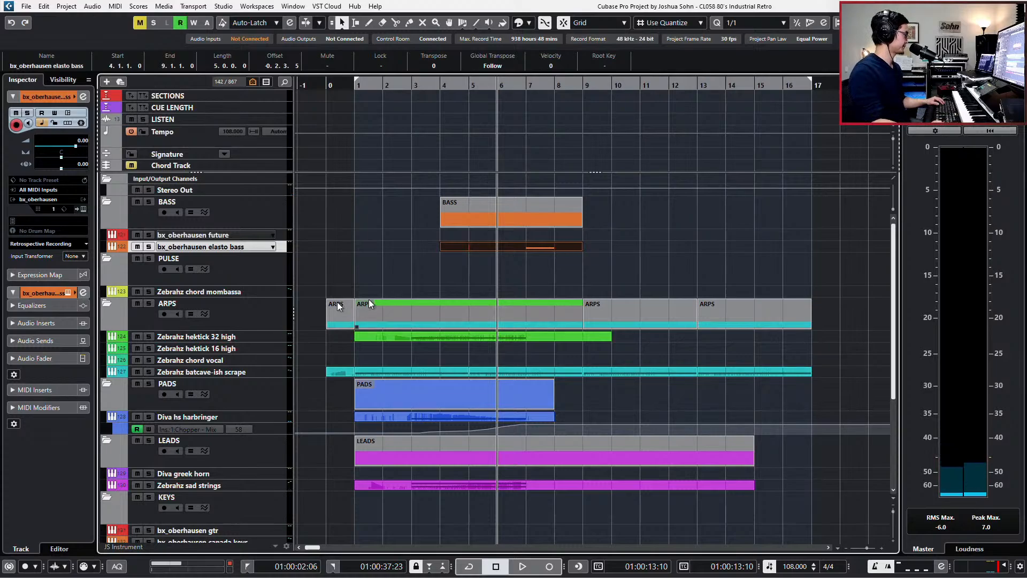
Check the pre-gain of Zebrahz chord mombassa and Zebrahz hektick 32 high, and lower the Diva hs harbringer pre-gain to -8.3 dB
left_click(244, 335)
left_click(240, 291)
key("e")
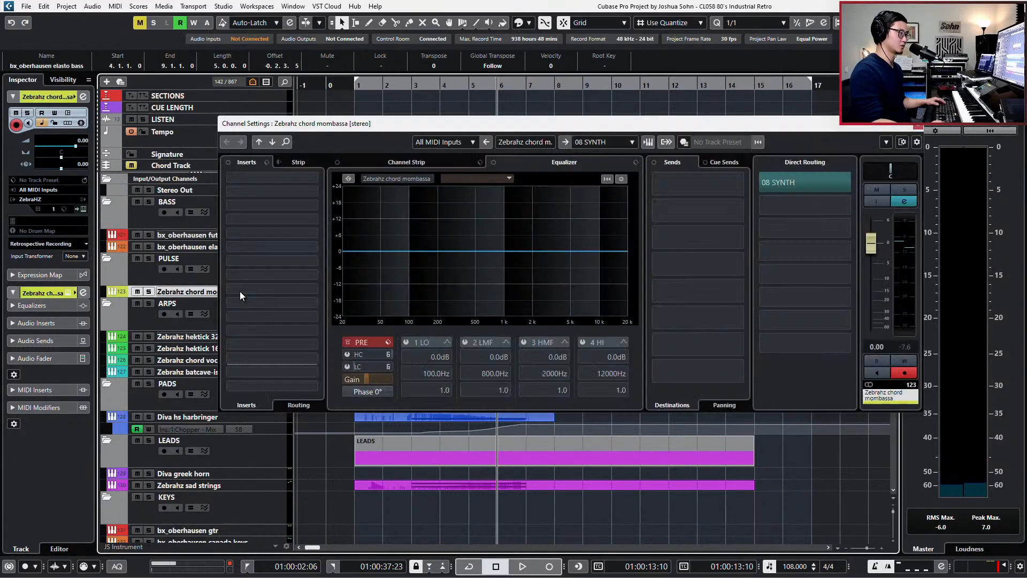
key("e")
left_click(213, 337)
key("e")
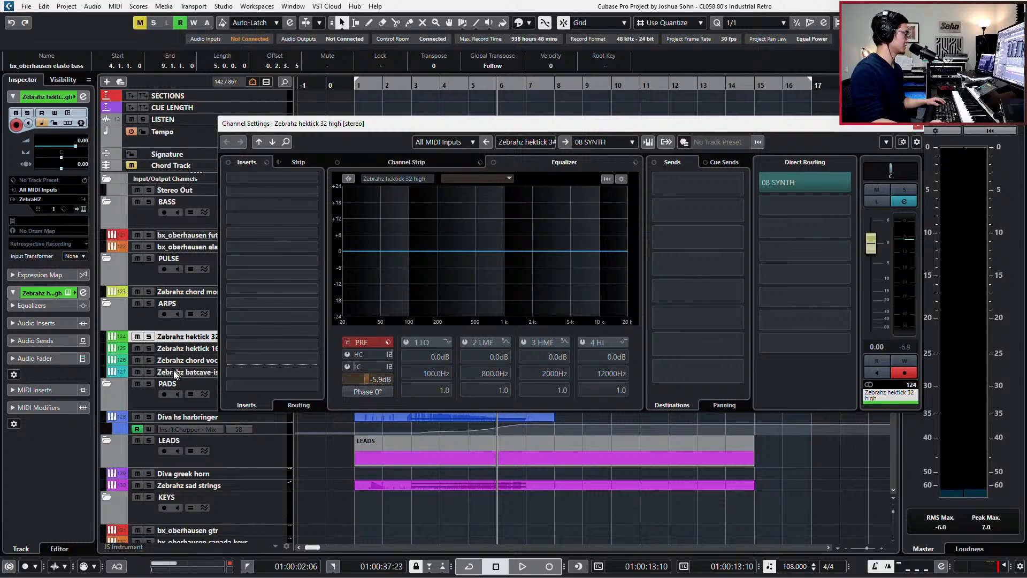
key("e")
left_click(201, 423)
key("e")
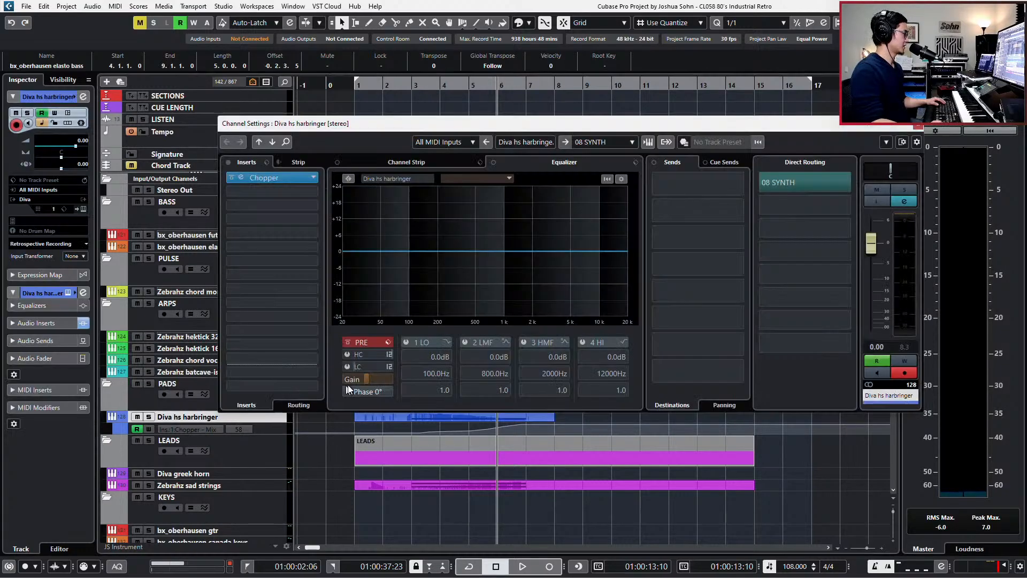
left_click_drag(361, 380, 354, 381)
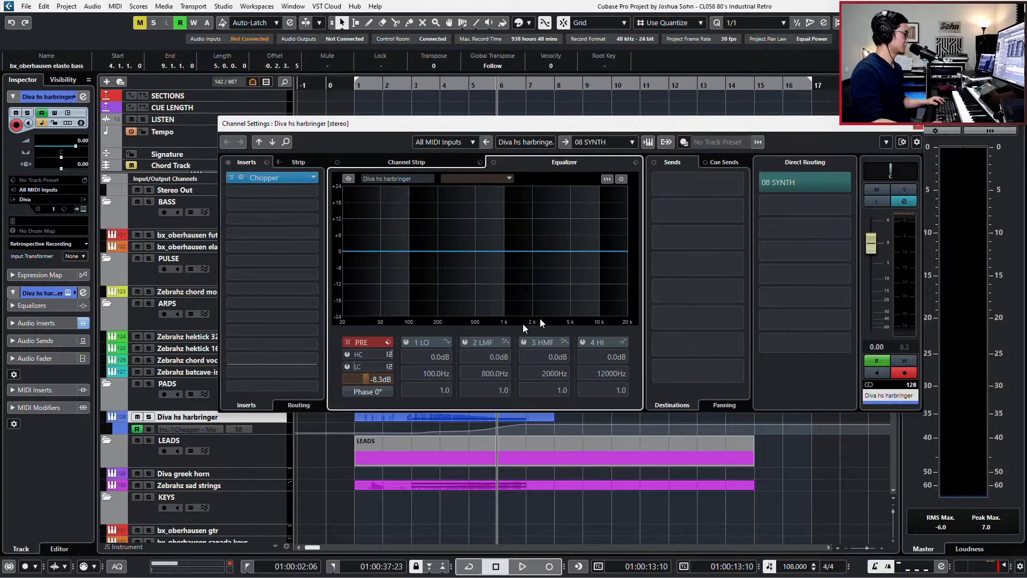
key("e")
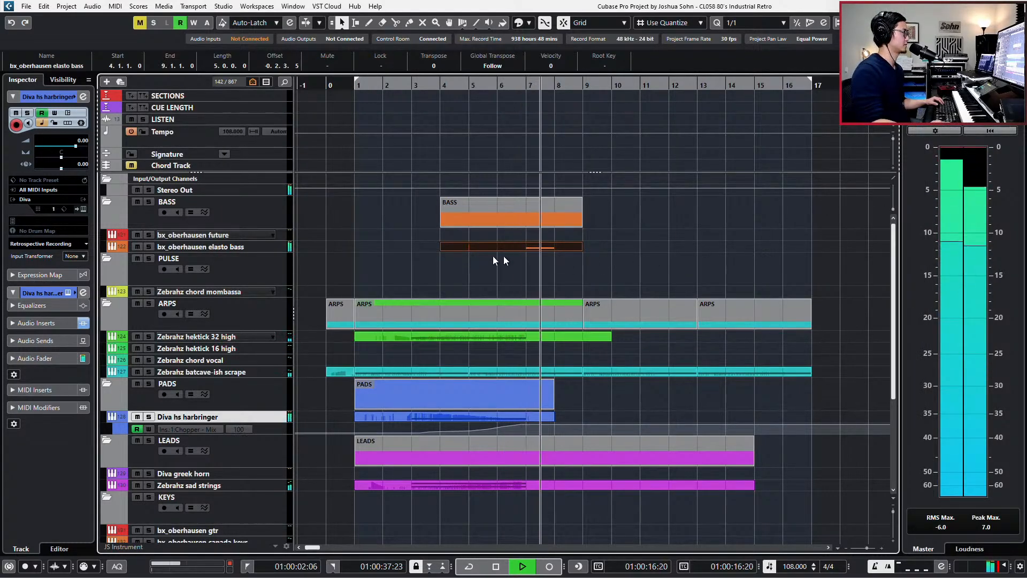
Lower the elasto bass part's Main Volume (CC 7) to 70 and copy the part to the bx_oberhausen future track
left_click(235, 246)
key("space")
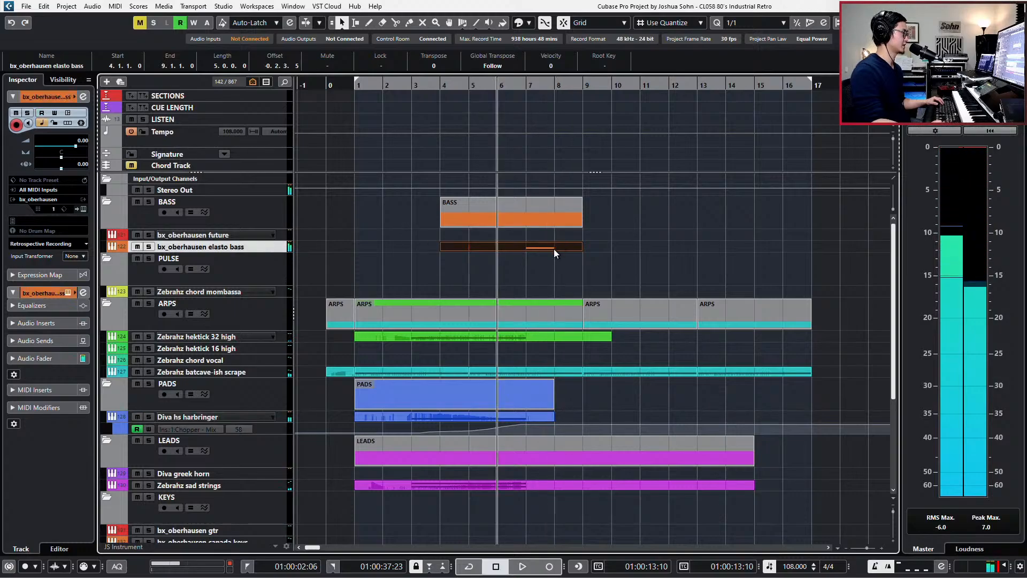
double_click(556, 249)
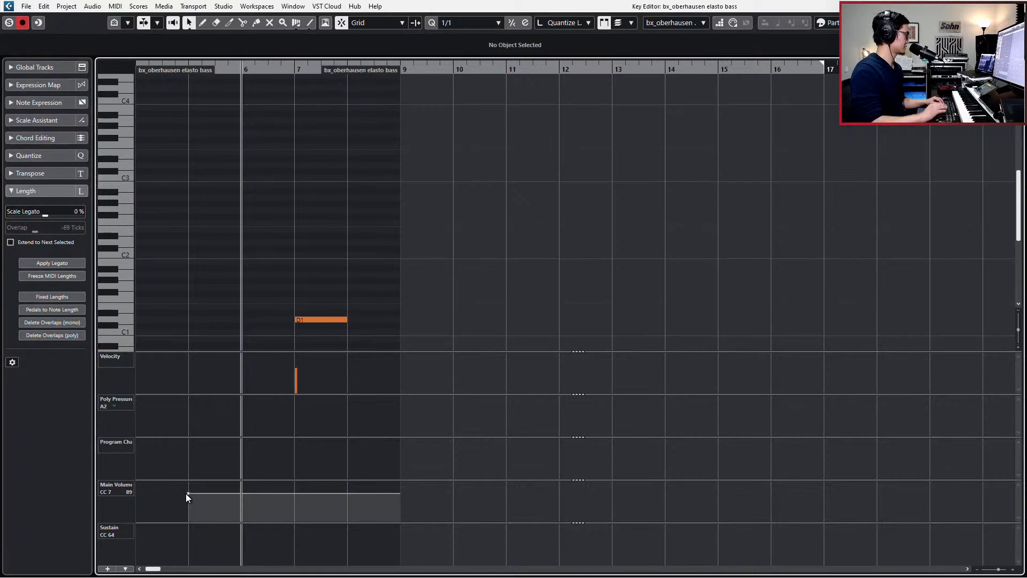
key("Escape")
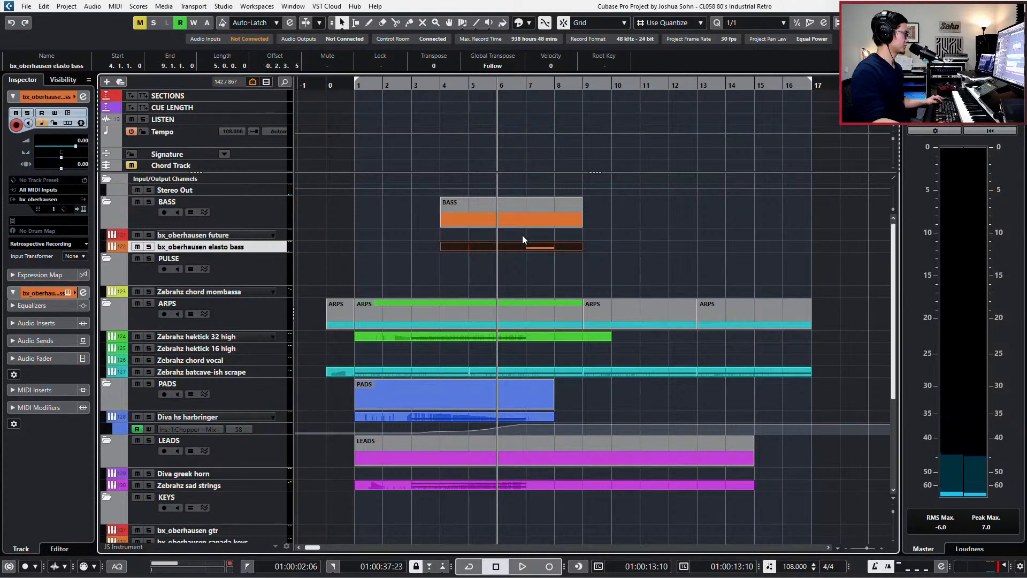
double_click(528, 248)
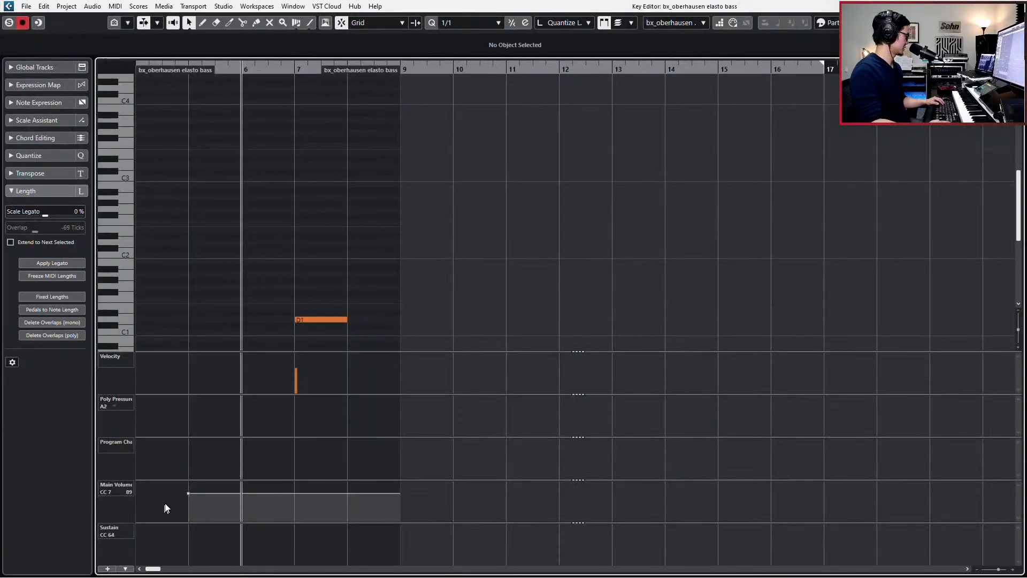
key("Escape")
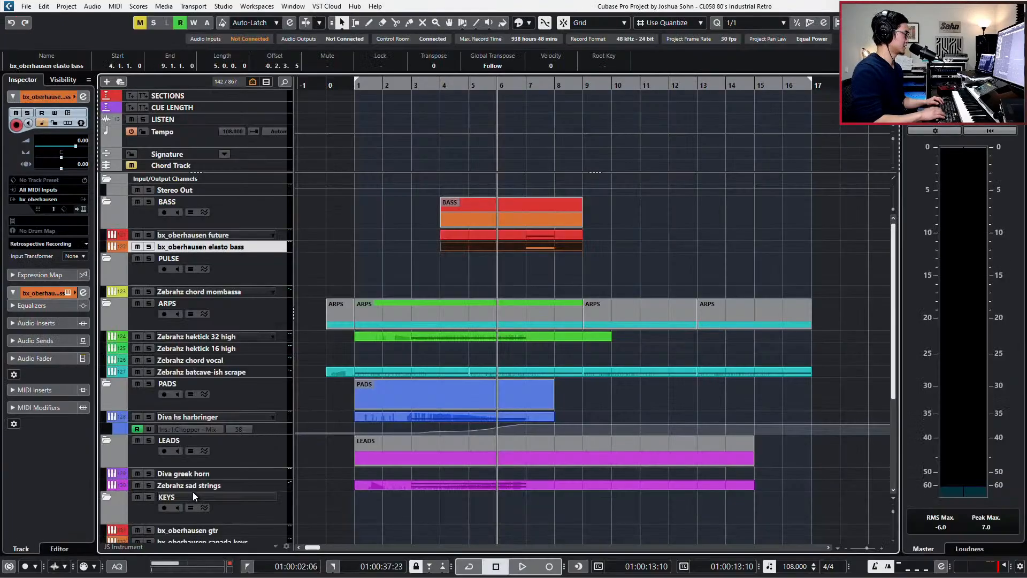
Play from bar 6 and transpose the elasto bass note at bar 7 up one octave to D2
key("space")
key("space")
key("Return")
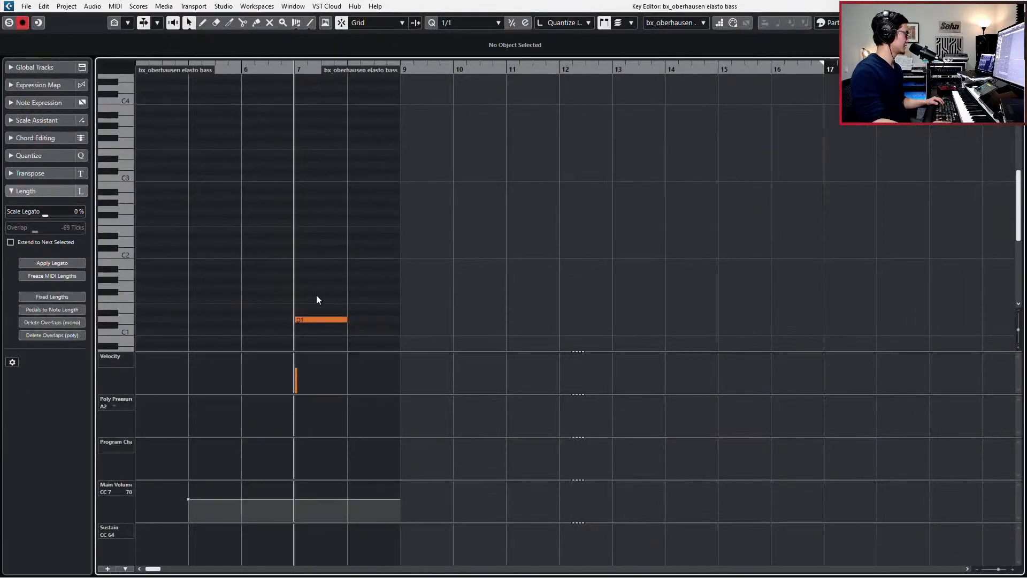
left_click(321, 317)
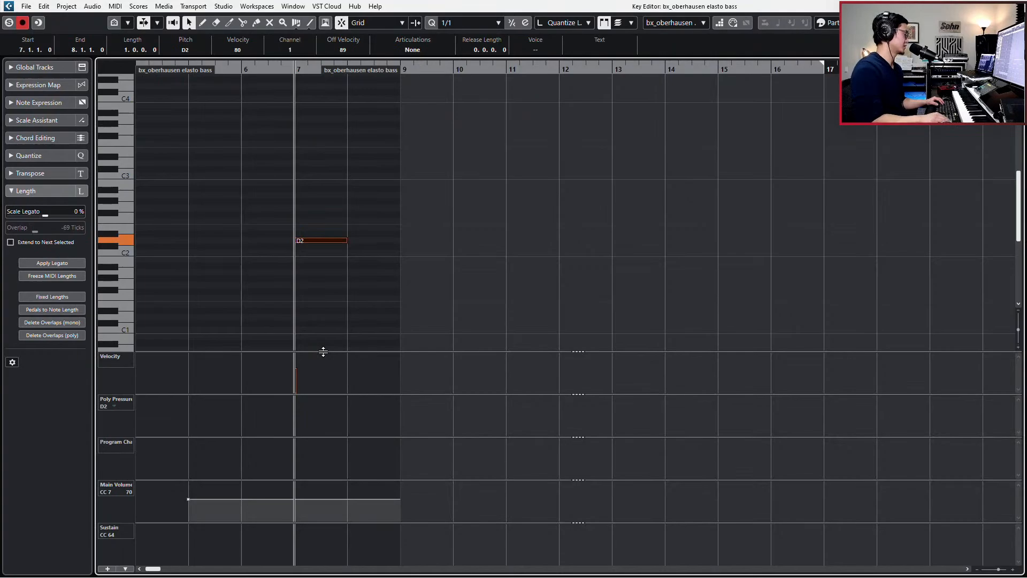
key("Escape")
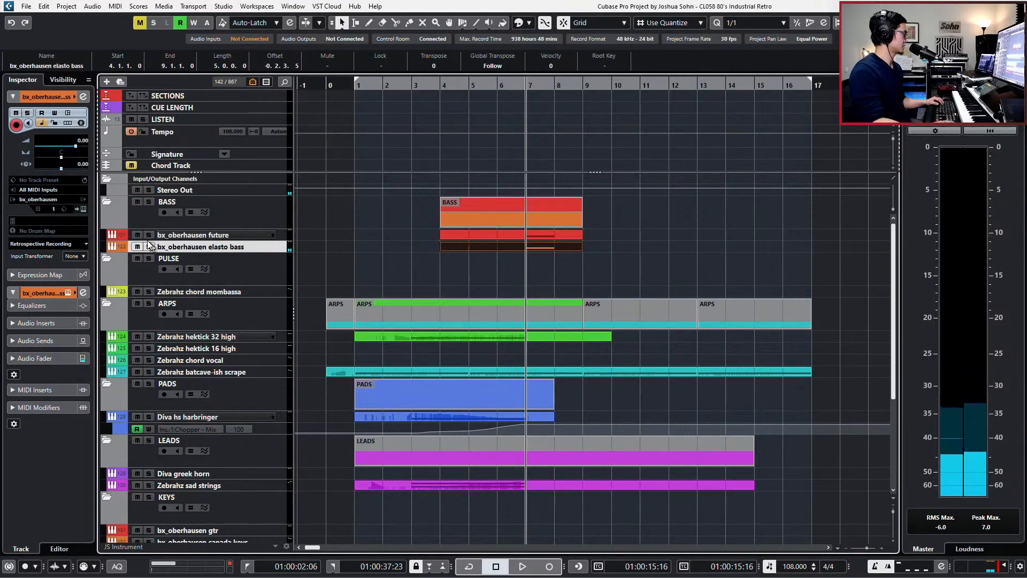
Compare both basses from bar 6 by playing with bx_oberhausen future muted, and again with only bx_oberhausen elasto bass muted
key("space")
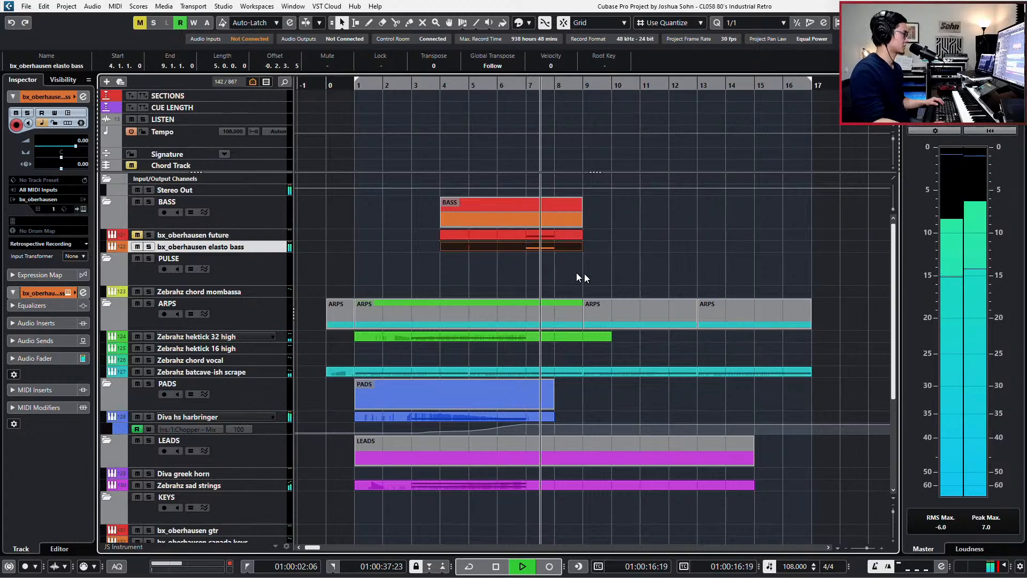
key("space")
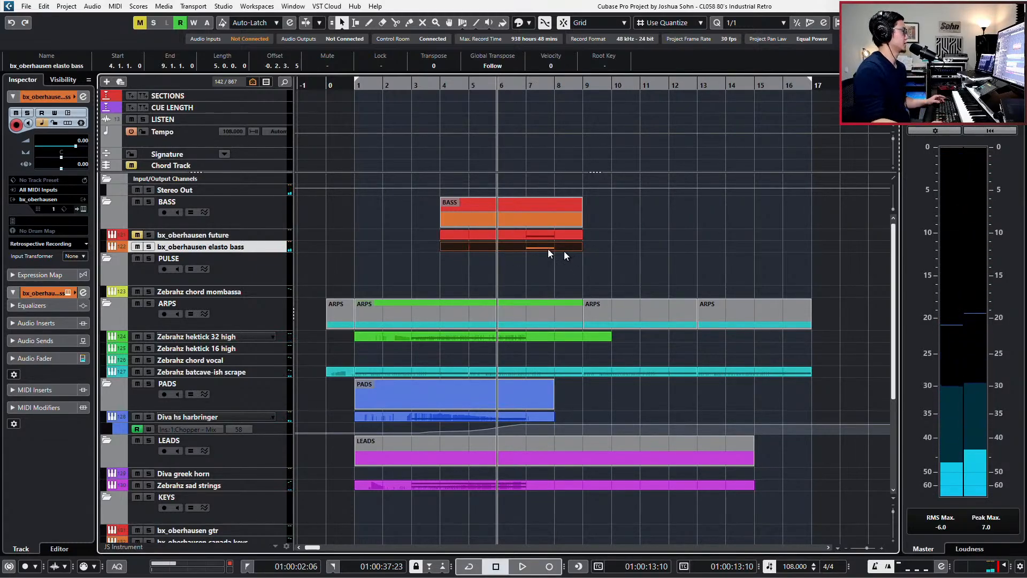
left_click(132, 237)
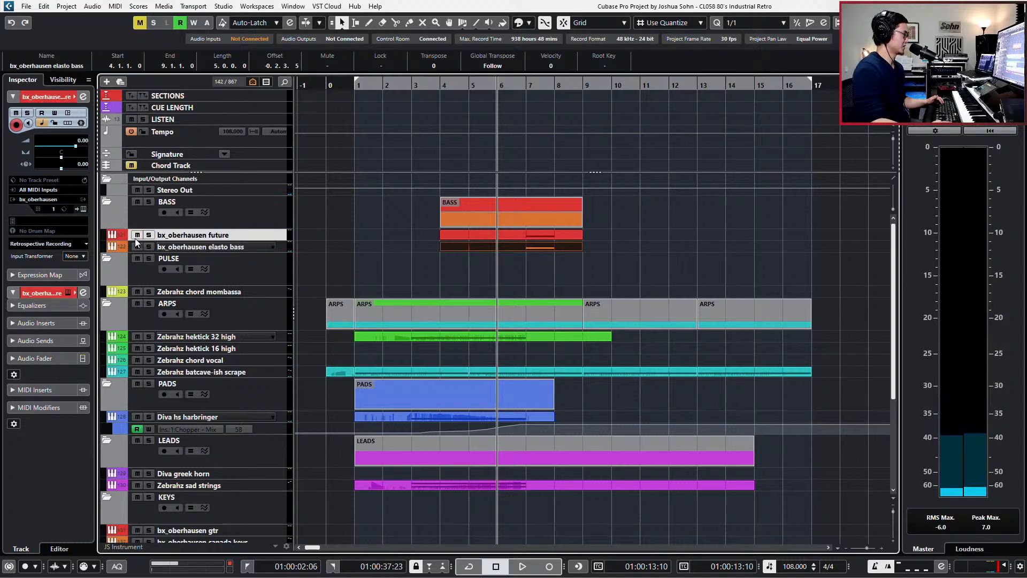
key("space")
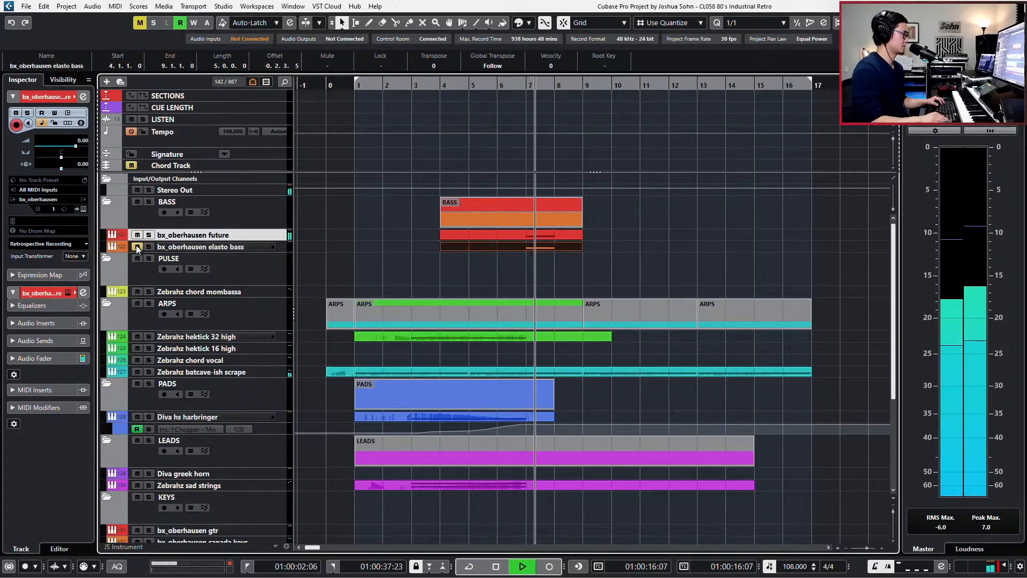
key("space")
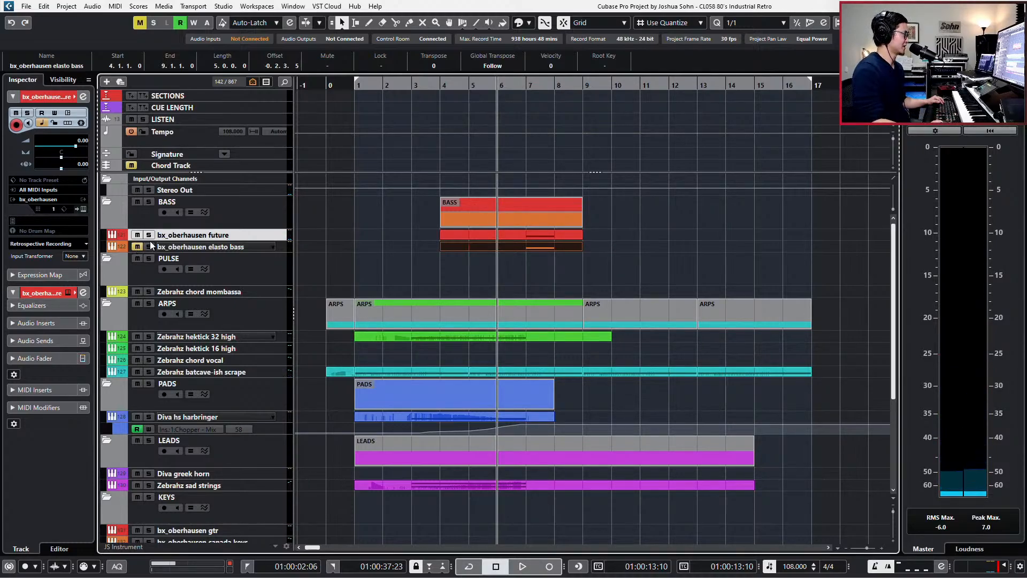
Select the Diva bs dust kick track in the DRUMS folder and audition its sound
scroll(225, 265, "down", 3)
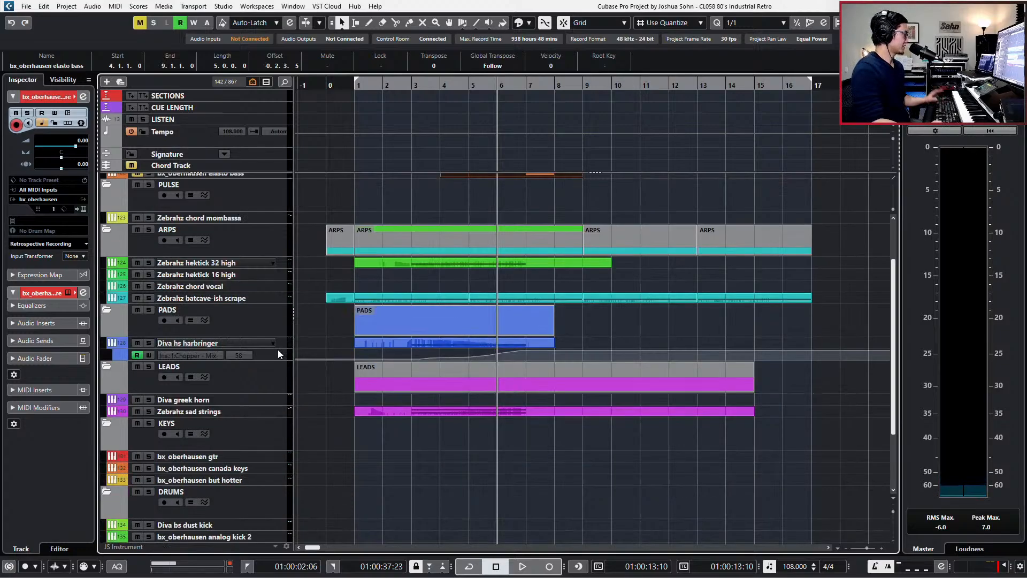
scroll(240, 350, "down", 4)
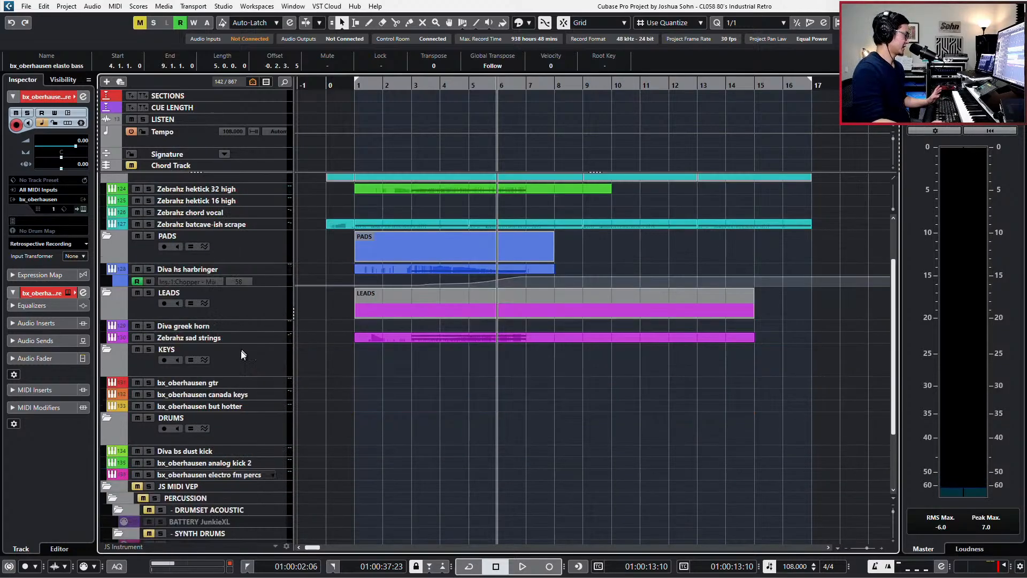
scroll(240, 379, "up", 6)
scroll(240, 378, "down", 3)
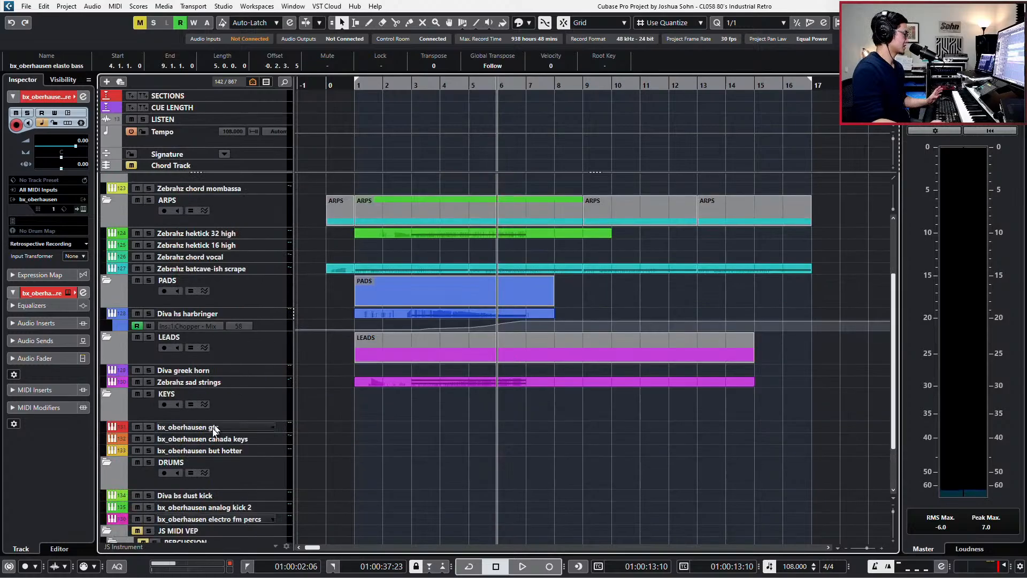
left_click(223, 496)
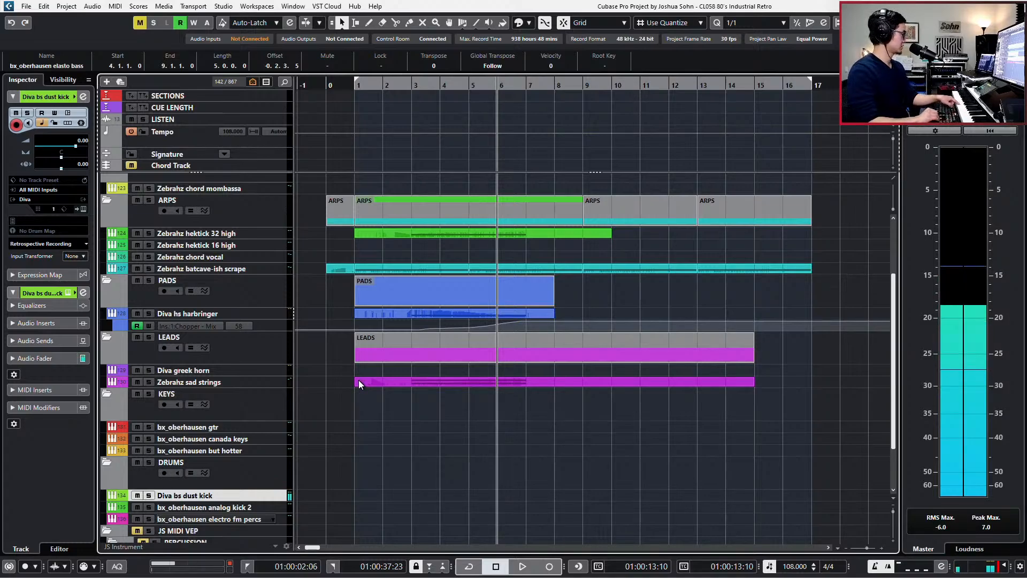
Audition the Dance Kick 1, 2 and 3 drum presets on the bx_oberhausen analog kick 2 track, leaving Dance Kick 3 loaded
key("Down")
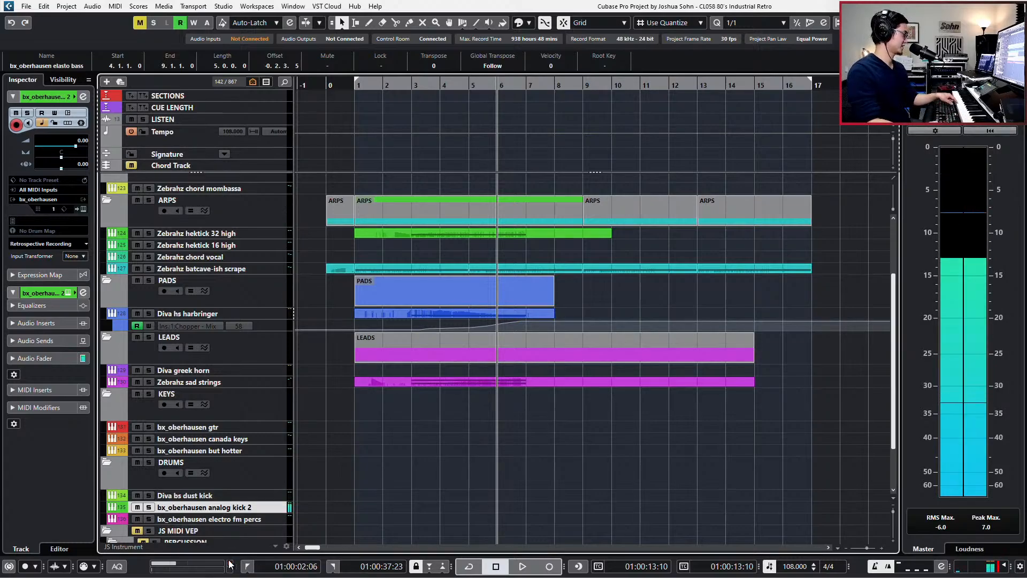
key("e")
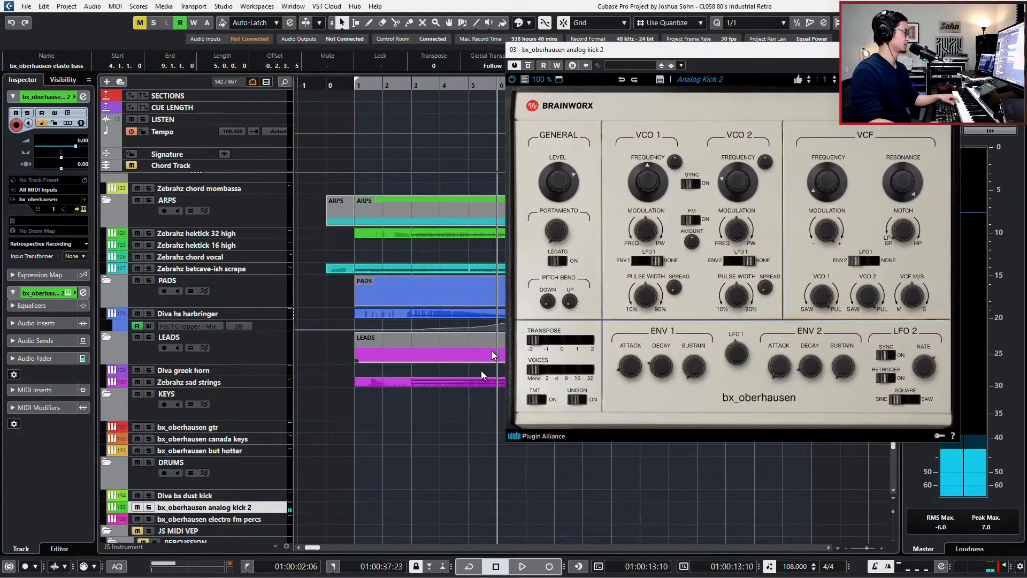
left_click(700, 79)
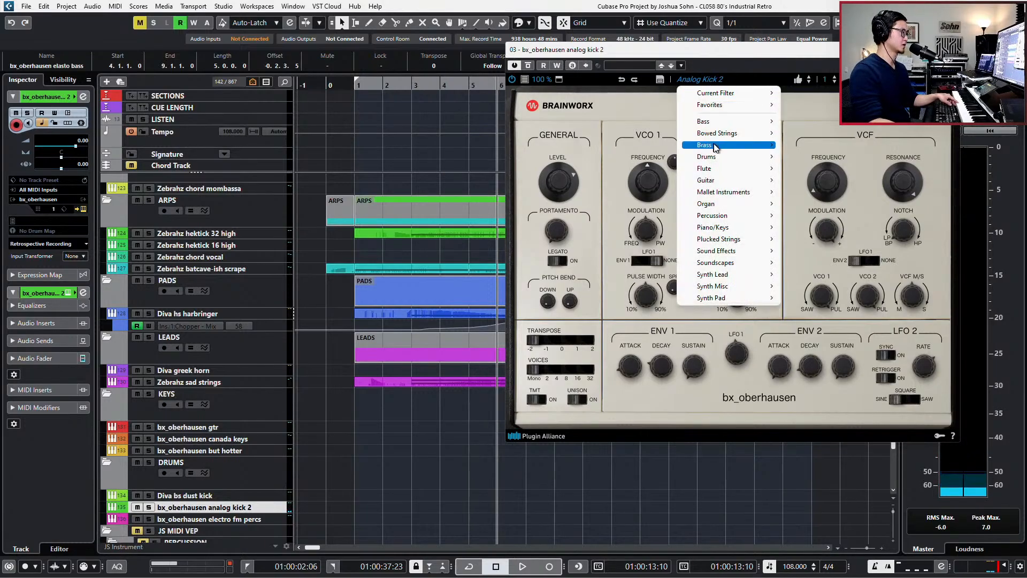
mouse_move(741, 162)
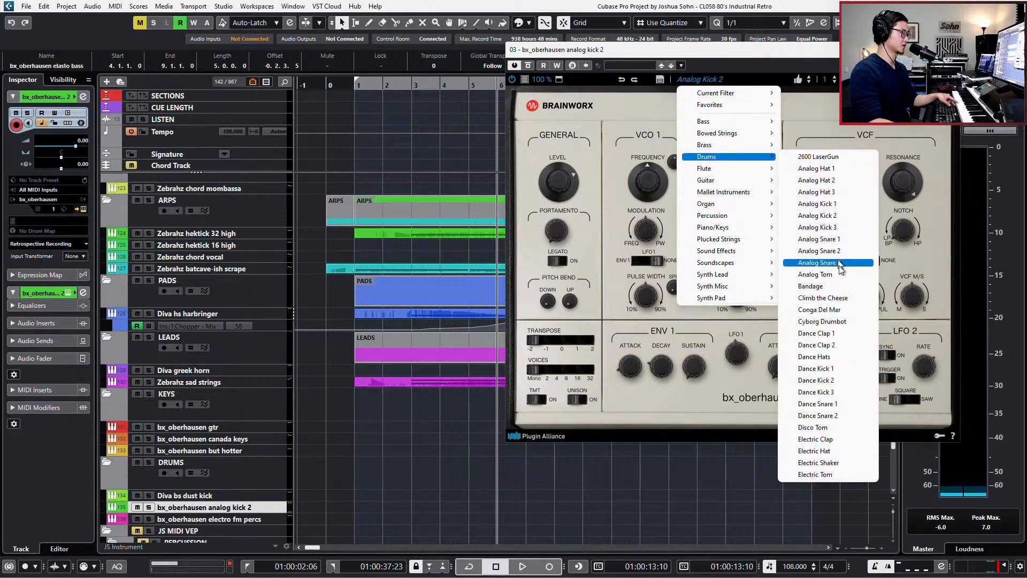
left_click(850, 369)
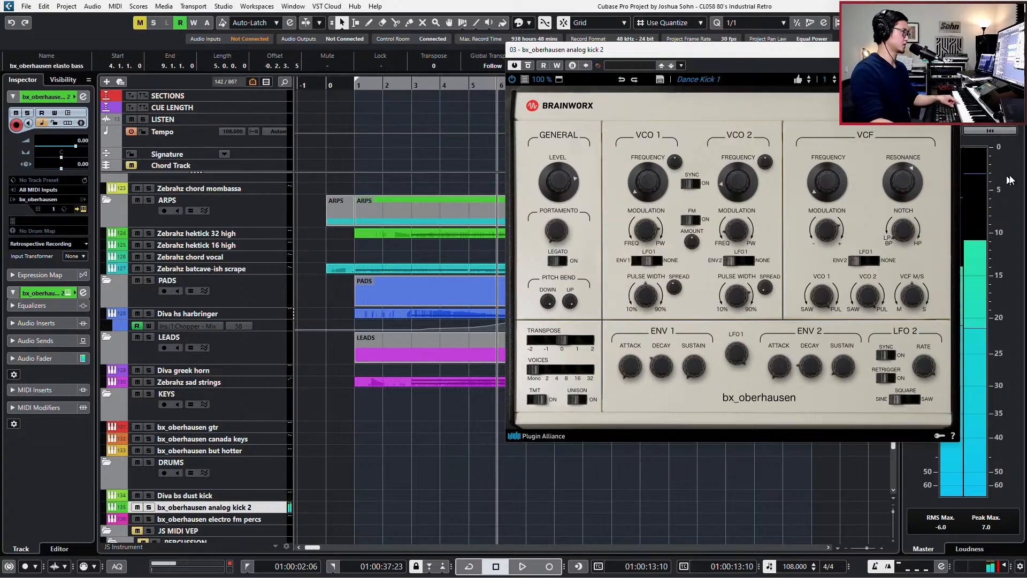
left_click(809, 82)
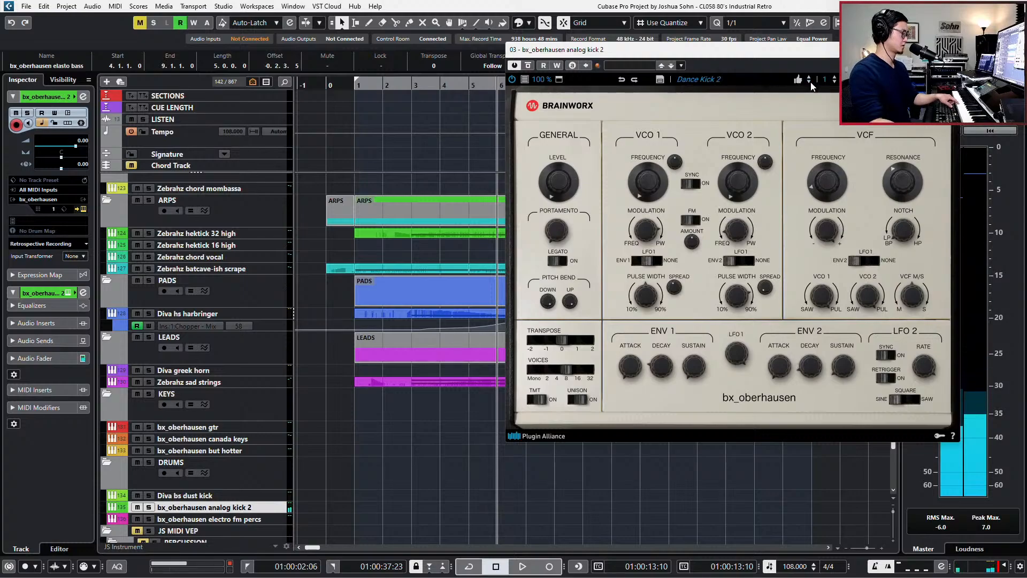
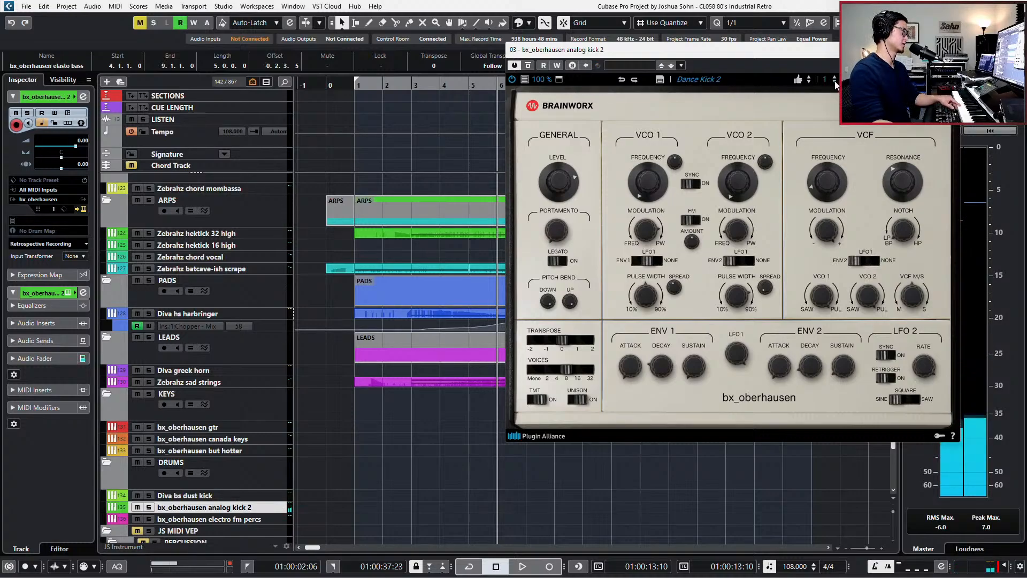
left_click(834, 78)
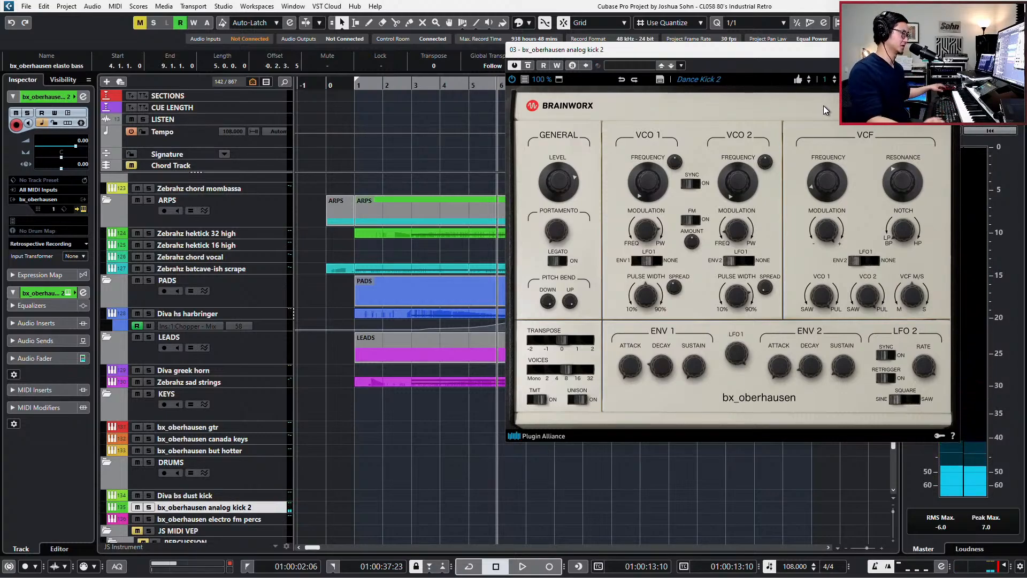
left_click(810, 78)
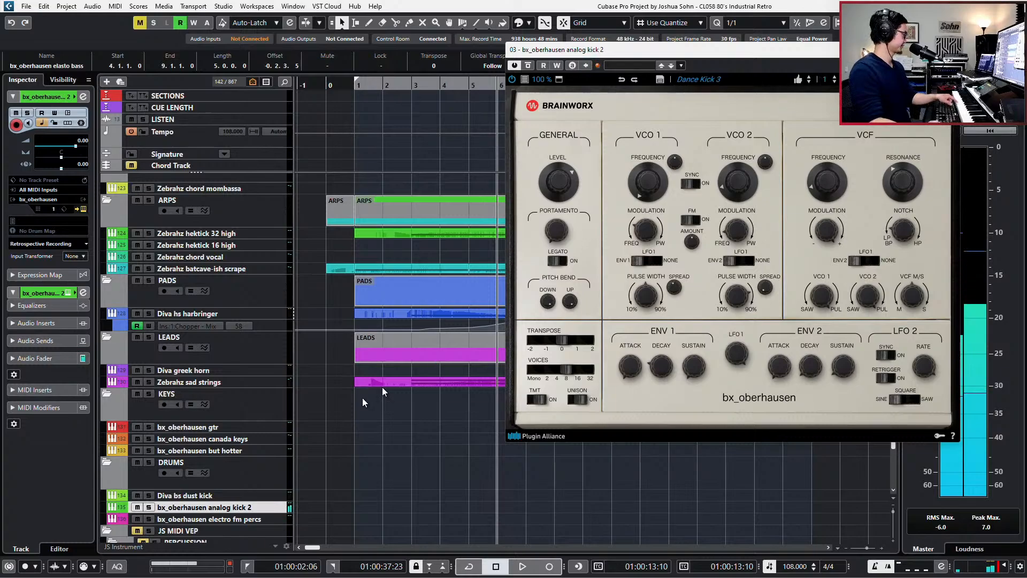
Record a kick part on the Diva bs dust kick track, starting from bar 6
left_click(211, 497)
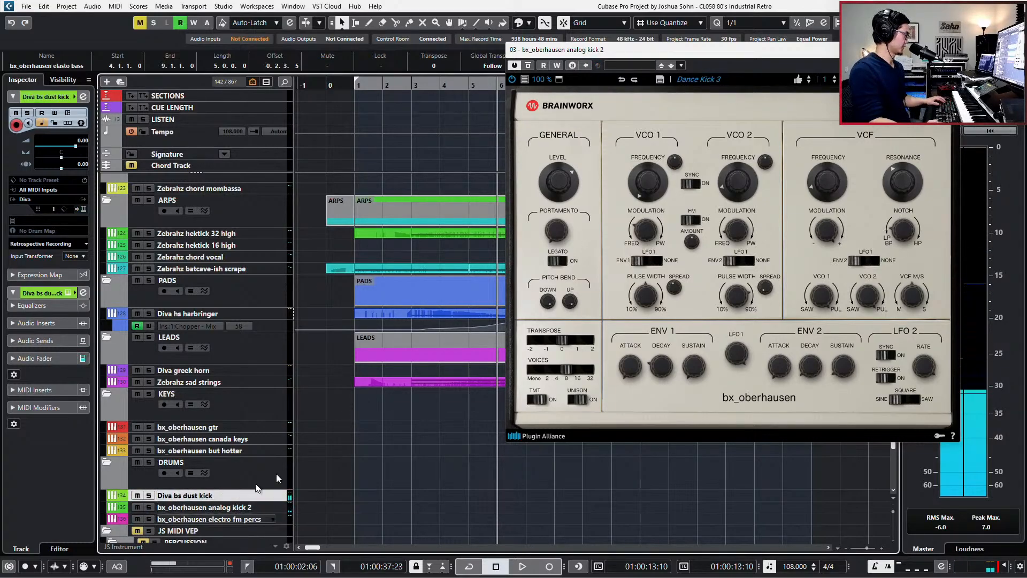
left_click(955, 49)
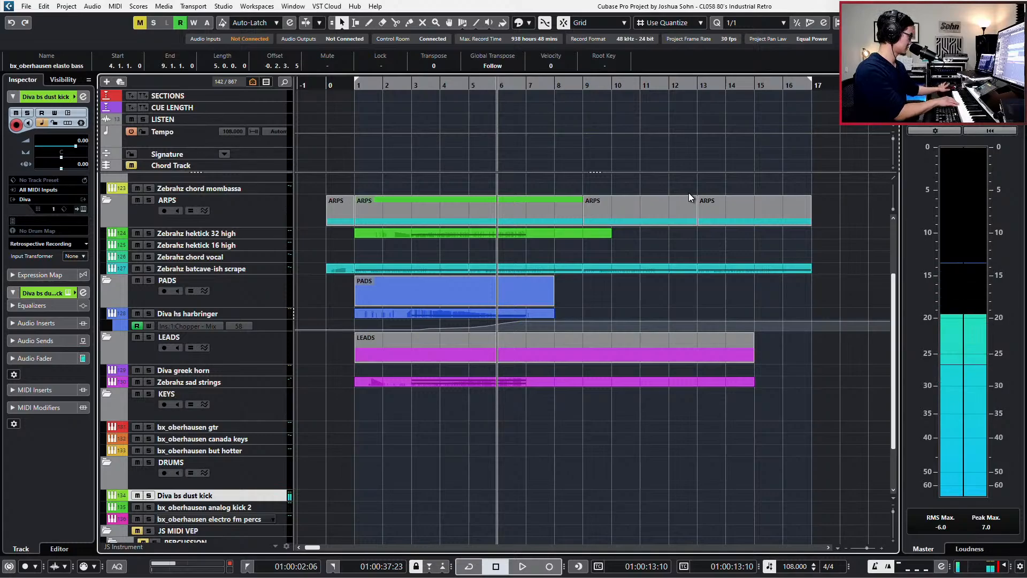
key("KP_Multiply")
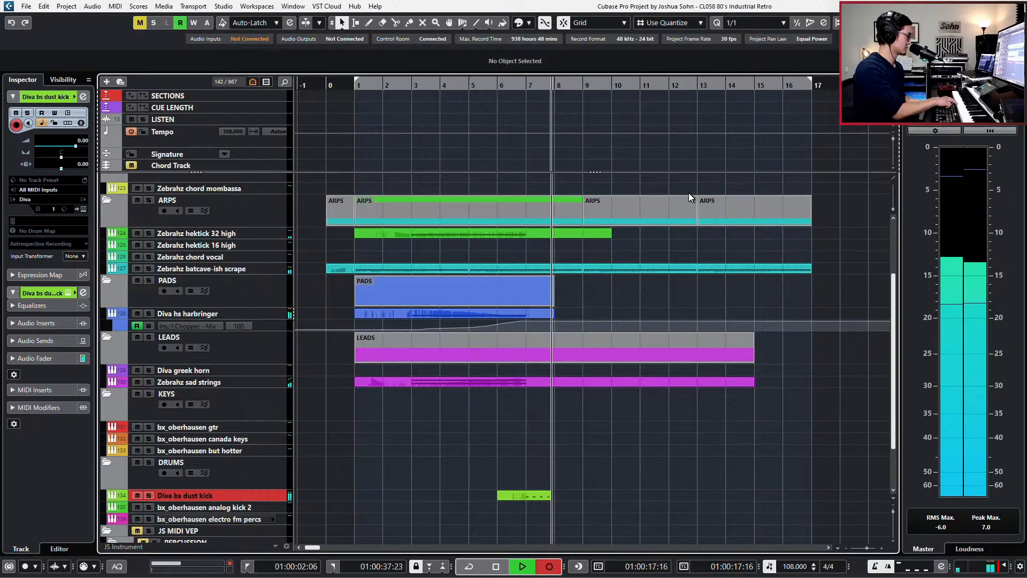
key("KP_0")
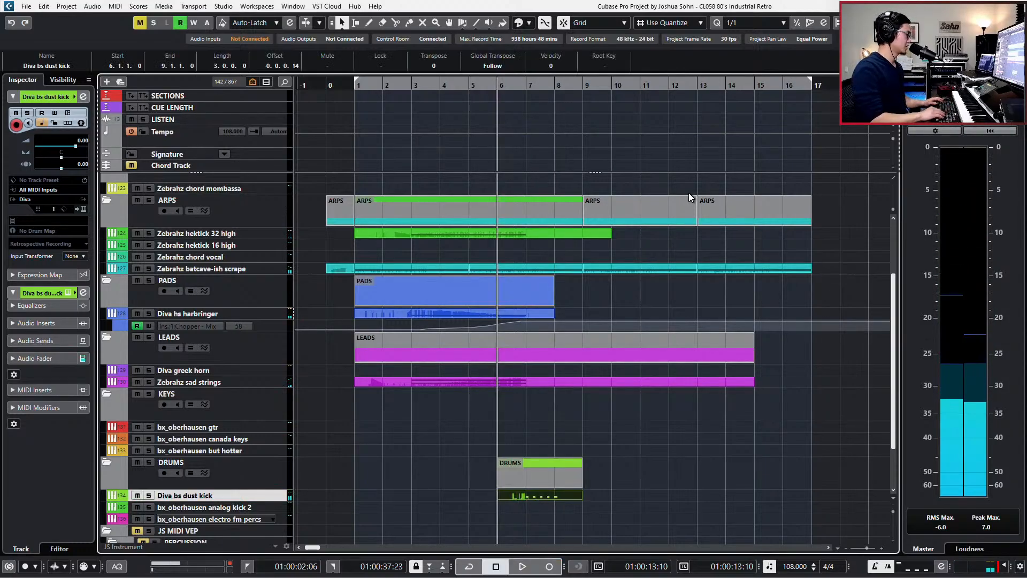
Open the dust kick part for note editing, quantize the D2 note at bar 7 to 1/8, and mute the three notes between bars 7 and 8
key("ctrl+e")
scroll(339, 260, "up", 2)
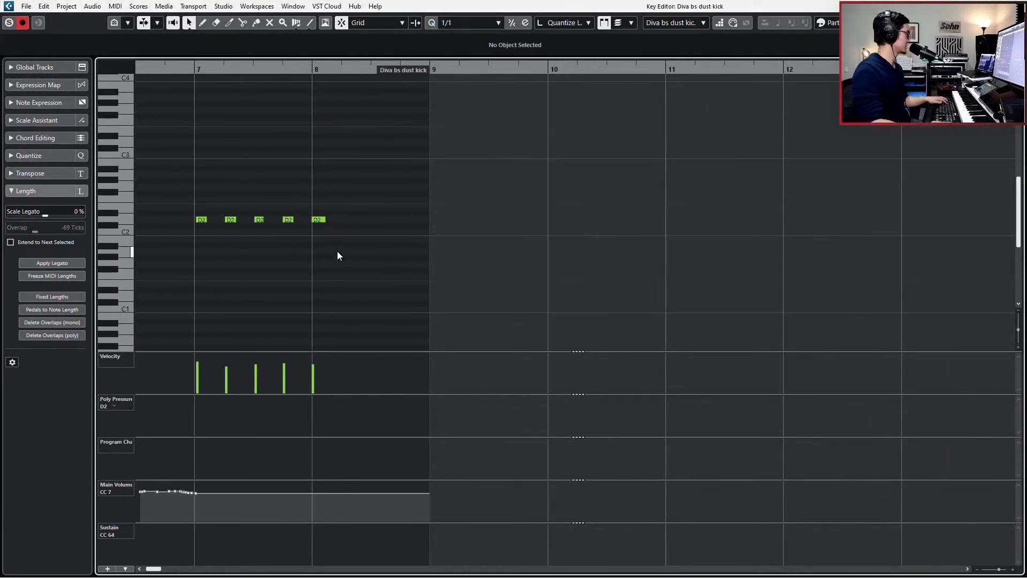
left_click_drag(178, 194, 329, 236)
left_click_drag(234, 185, 287, 256)
key("shift+m")
left_click(210, 203)
left_click(202, 220)
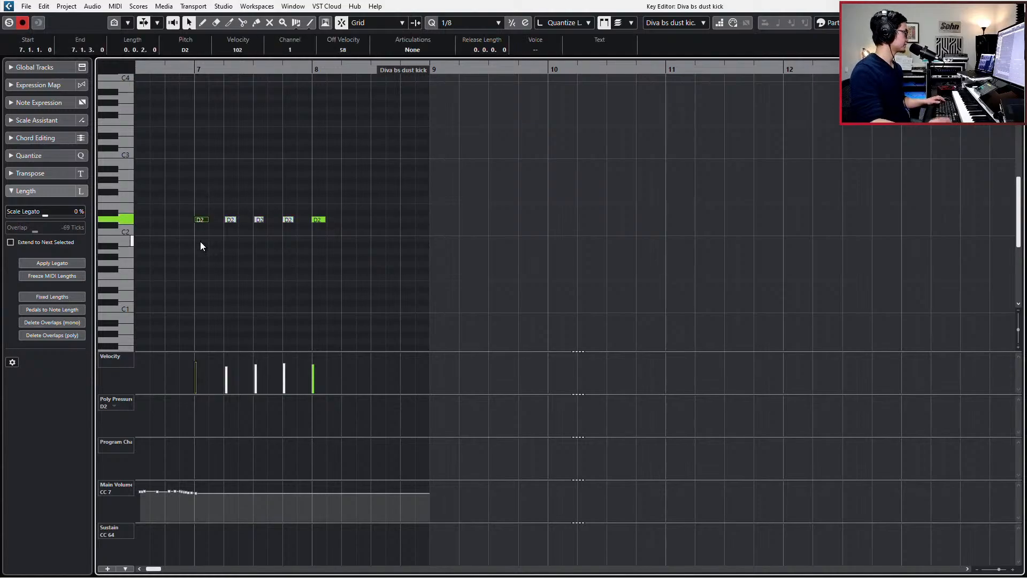
Play the kick pattern from bar 7, quantize the D2 note at bar 8 to 1/8, and return to the arrangement
key("space")
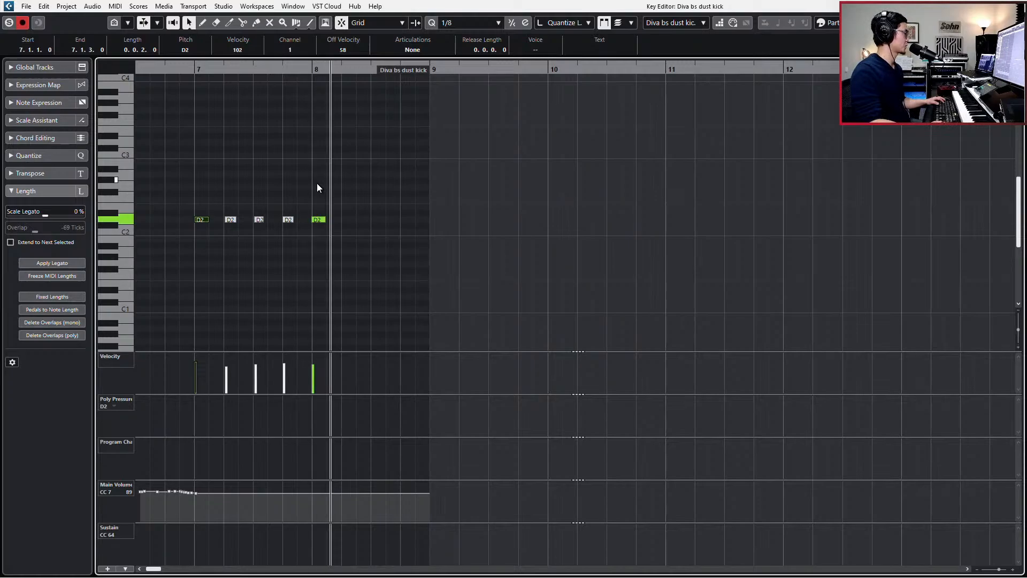
key("space")
left_click(336, 213)
left_click_drag(319, 265, 318, 262)
key("q")
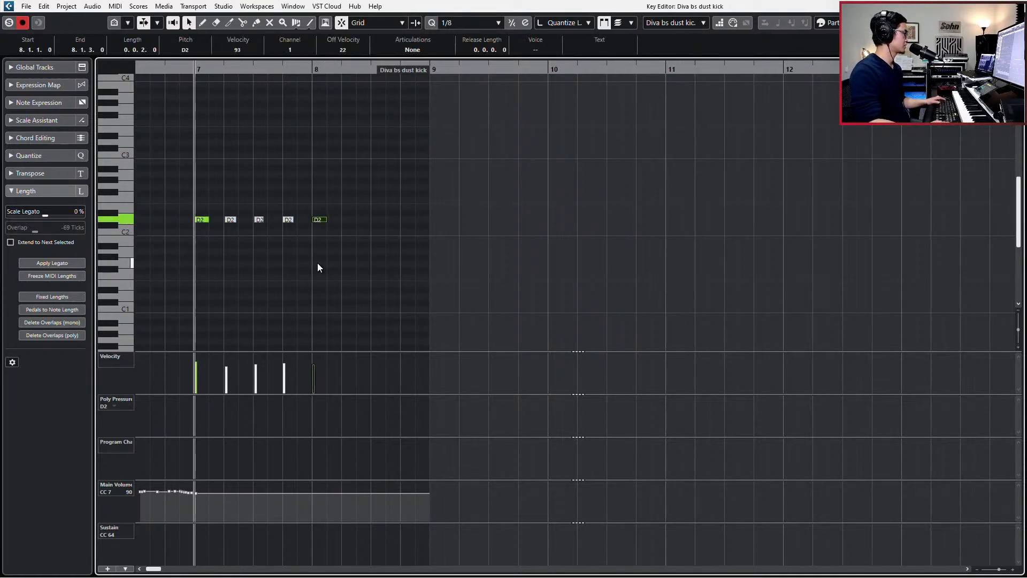
left_click_drag(207, 190, 193, 234)
left_click_drag(317, 175, 343, 228)
key("Escape")
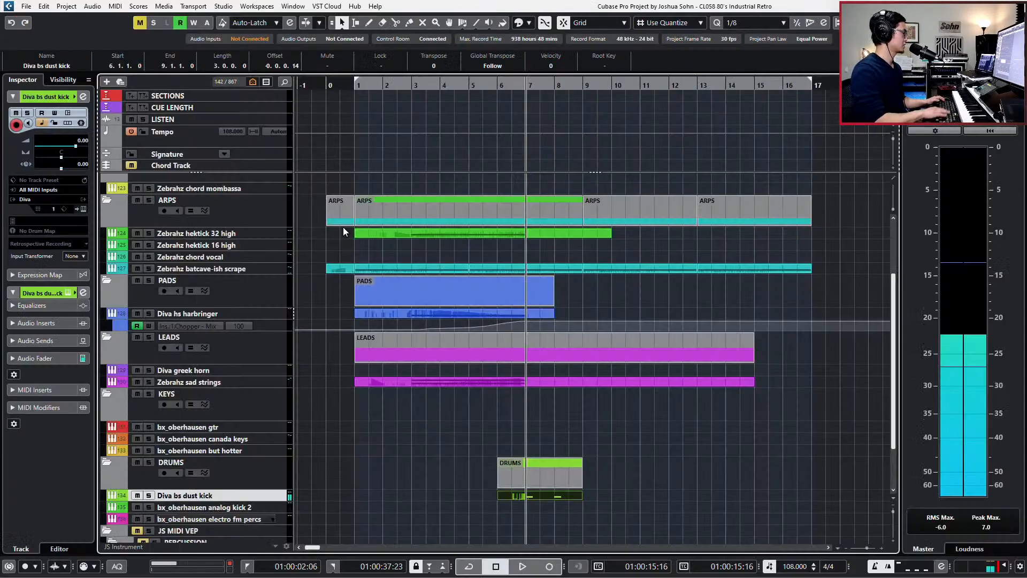
Split the Diva bs dust kick part at bar 7
scroll(471, 391, "down", 3)
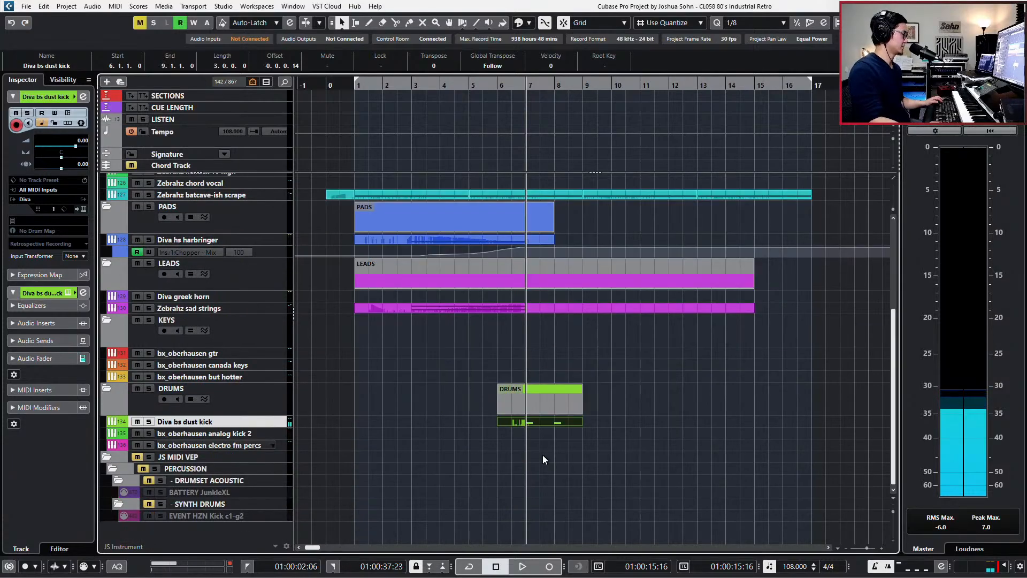
left_click(525, 421, "alt")
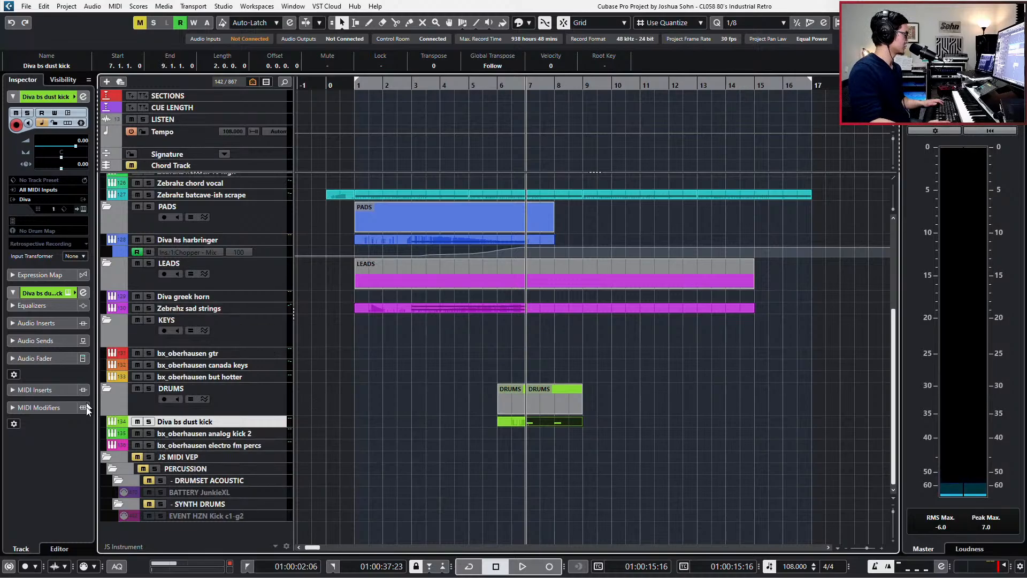
left_click(207, 435)
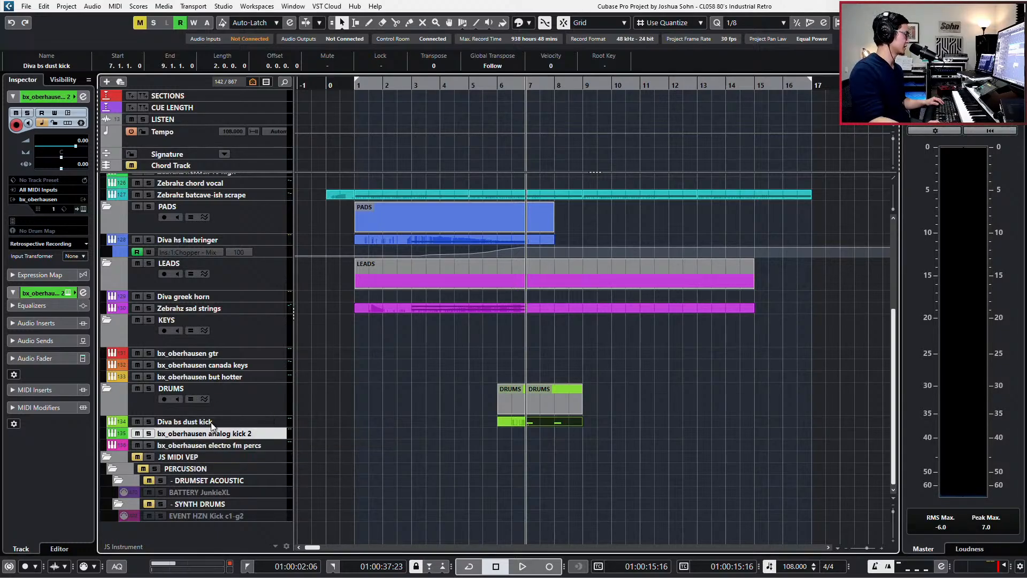
Add a ZebraHZ instrument track directly below the Diva bs dust kick track
right_click(213, 423)
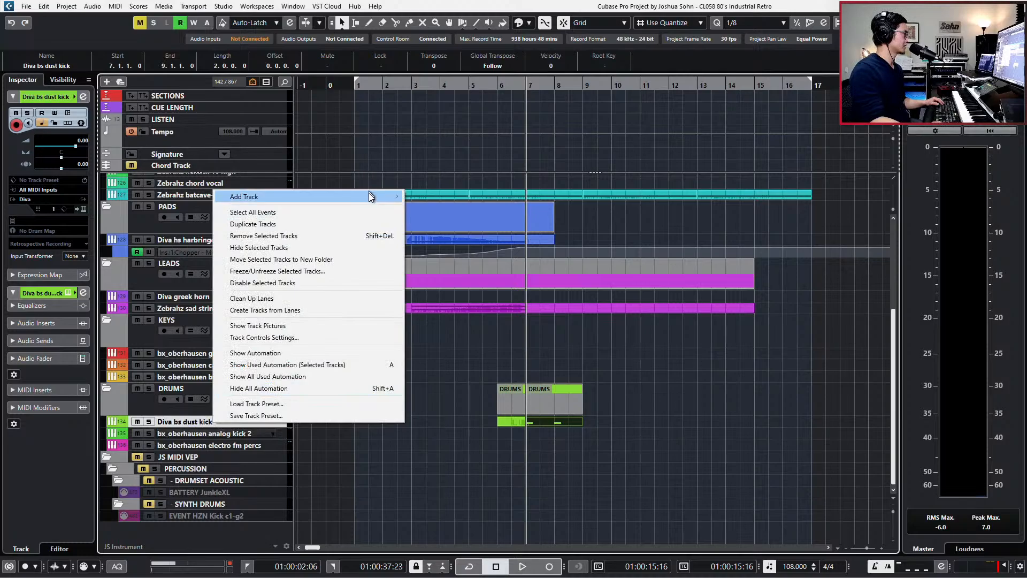
mouse_move(370, 197)
left_click(431, 208)
left_click(583, 242)
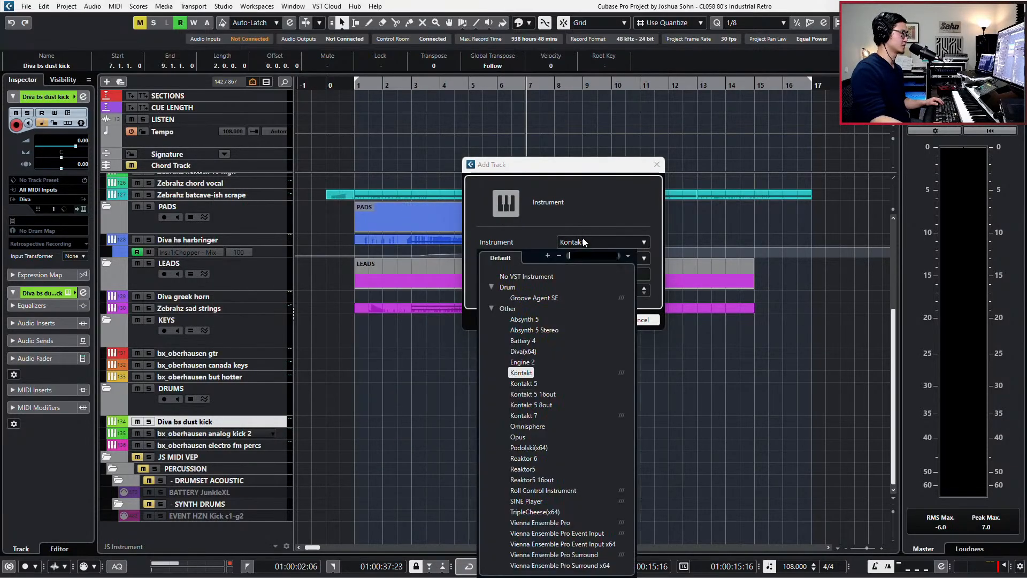
type("zebra")
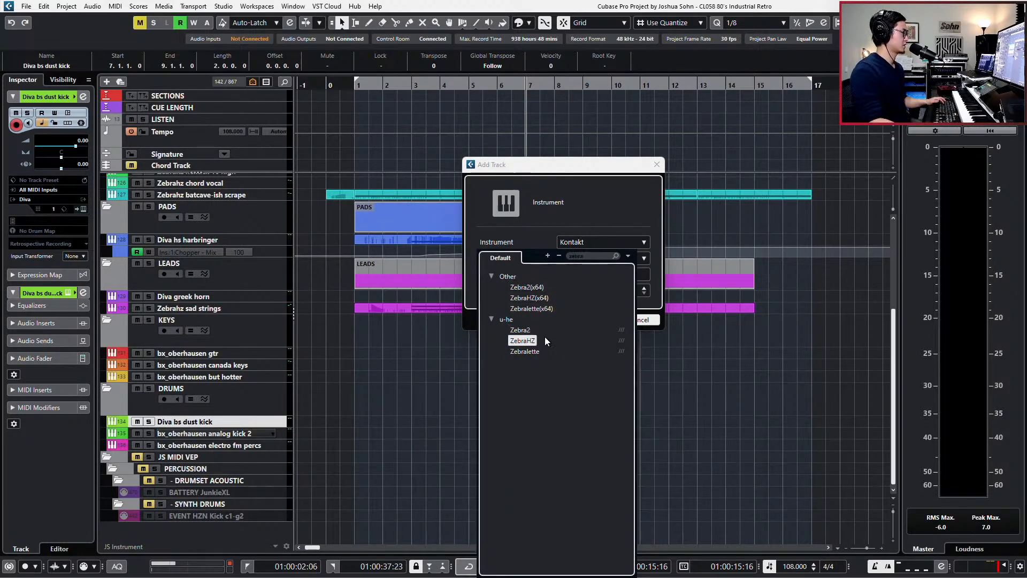
left_click(544, 336)
left_click(588, 320)
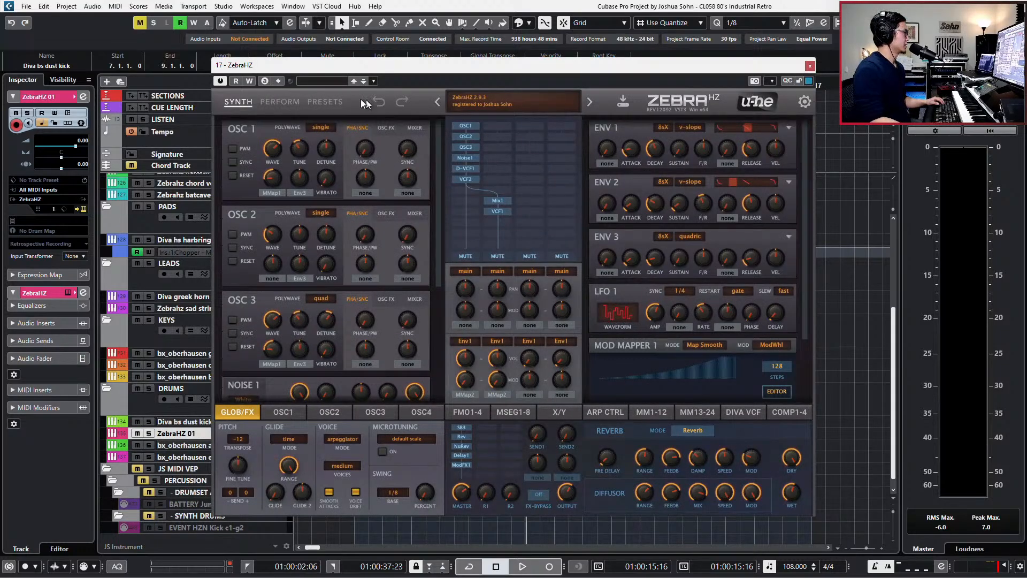
Browse ZebraHZ's local presets and expand the THE UNFINISHED folder inside Zebra2
left_click(327, 102)
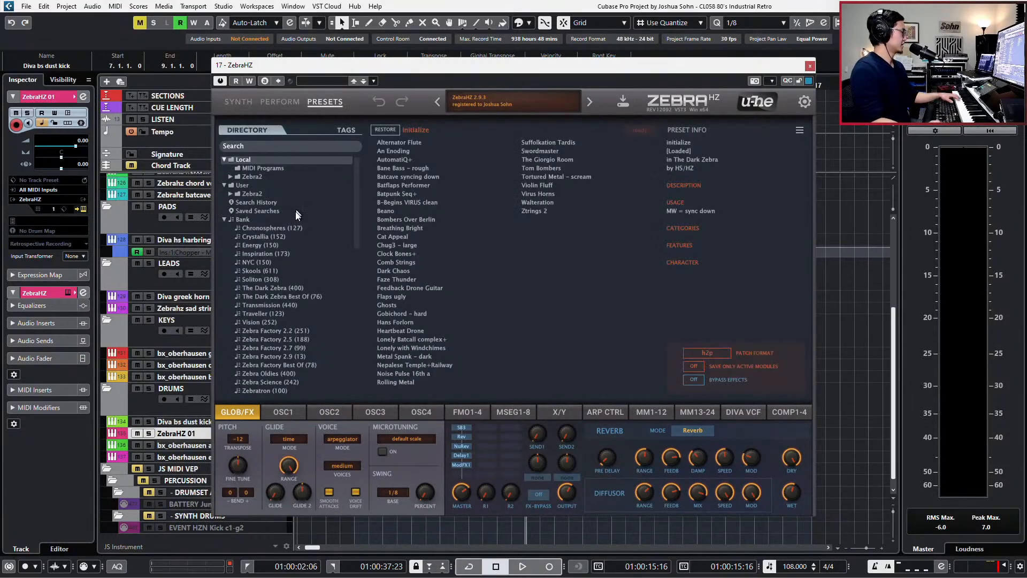
left_click(231, 176)
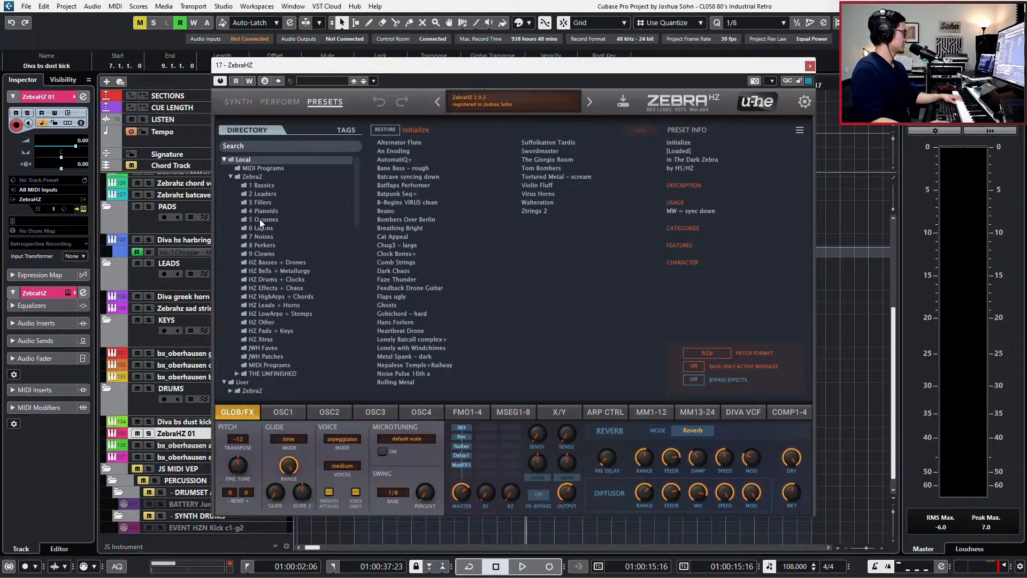
scroll(280, 263, "down", 1)
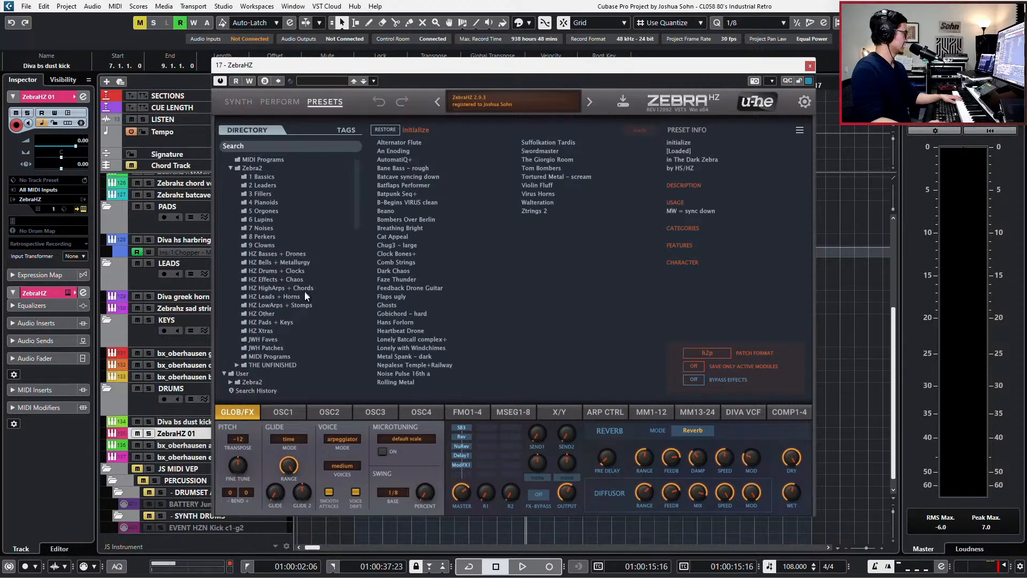
scroll(289, 349, "down", 2)
left_click(240, 348)
left_click(237, 349)
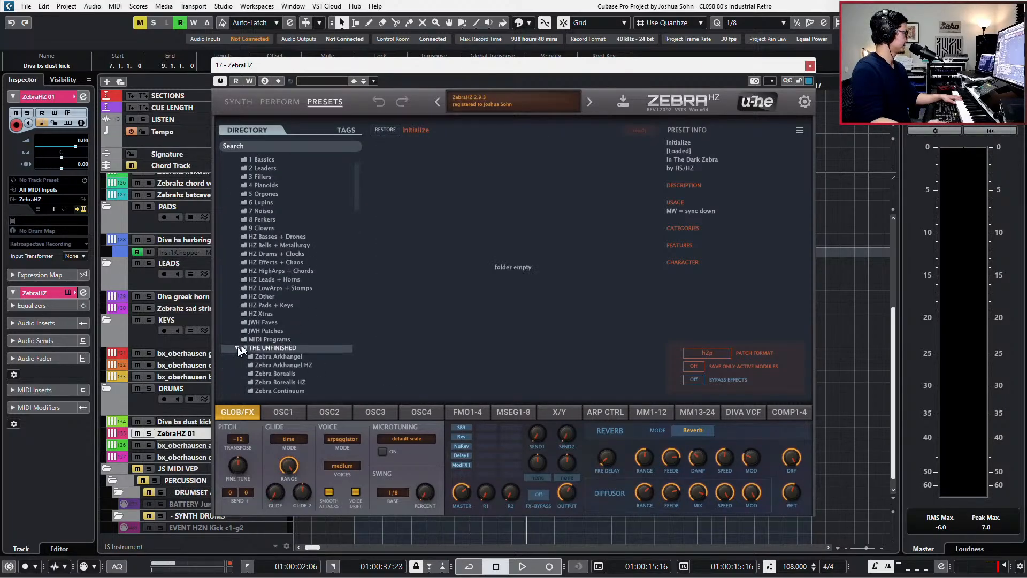
Check the Zebra Lazarus Vol 3 preset folder, and open the Zebra Arkhangel HZ folder instead
scroll(277, 354, "down", 3)
scroll(279, 348, "down", 6)
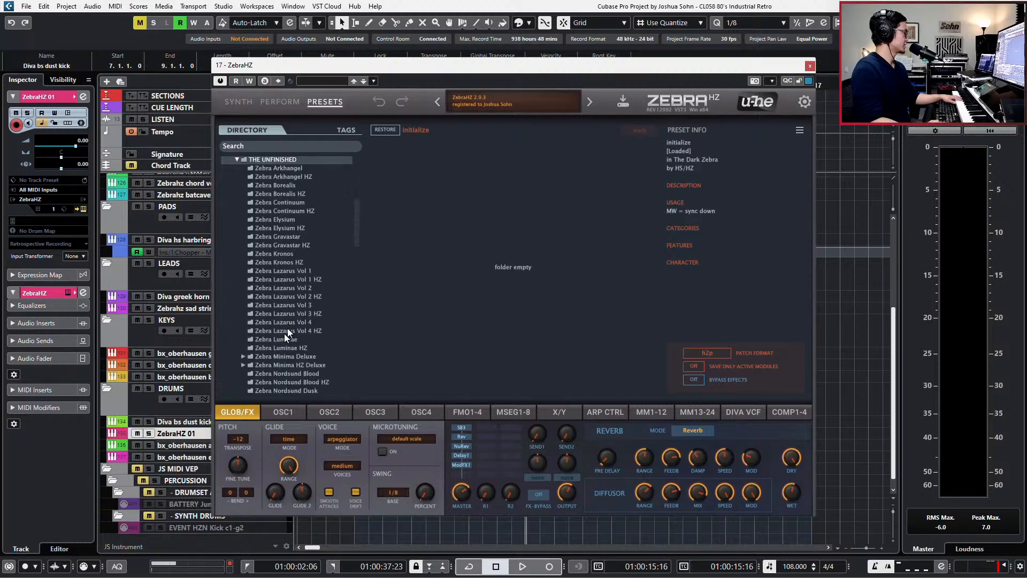
left_click(287, 306)
scroll(299, 263, "up", 1)
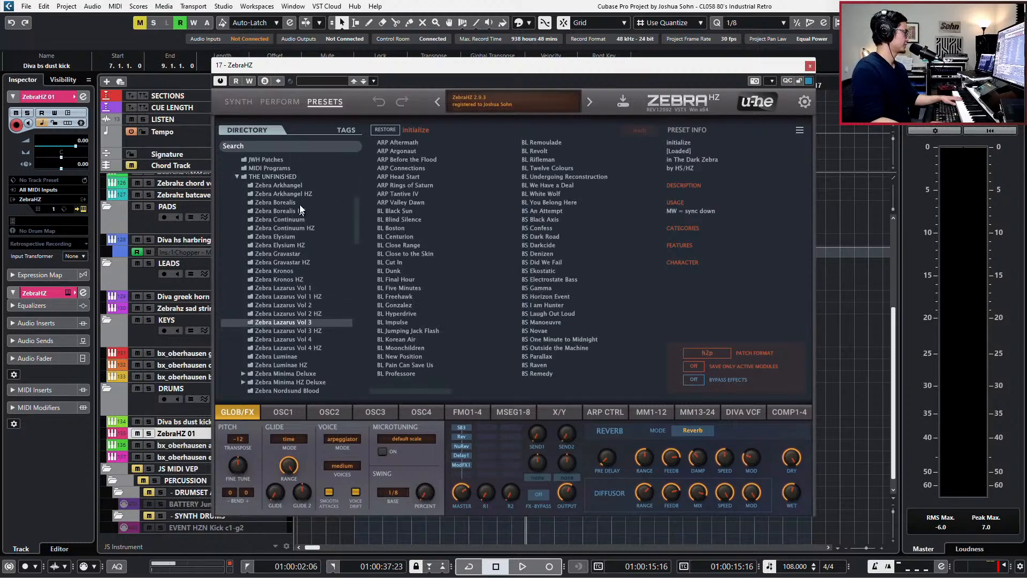
left_click(306, 192)
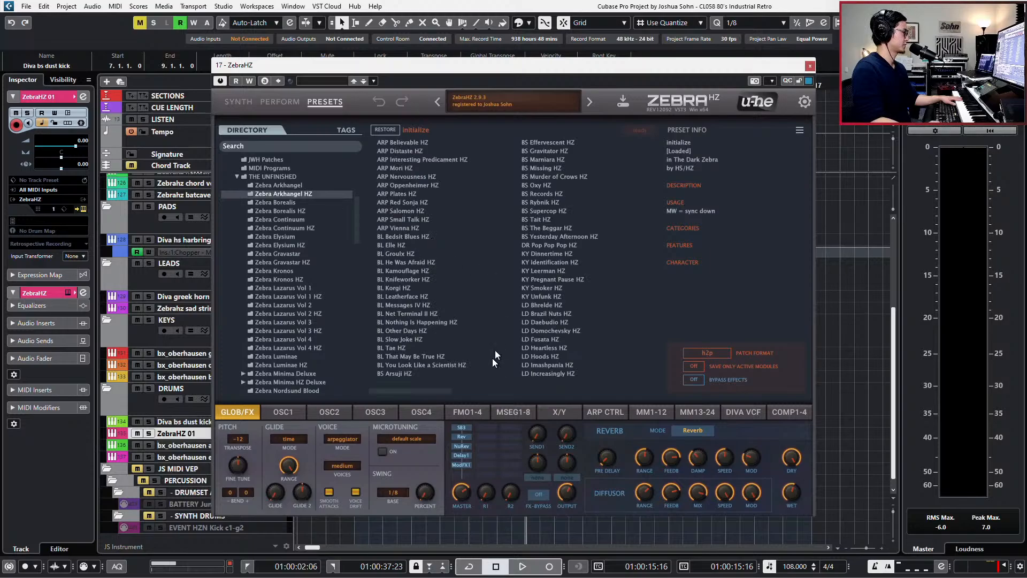
Load the SC Annoying Facebook Group HZ preset, and replace it with the sequence preset SQ Leisure Suit HZ to audition it
scroll(475, 389, "down", 1)
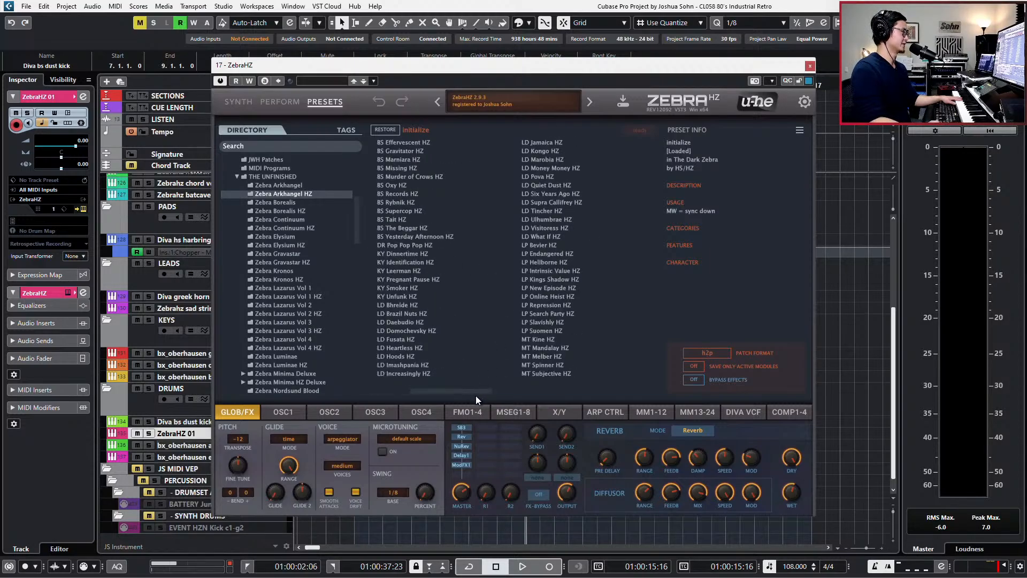
left_click_drag(476, 393, 607, 398)
left_click(425, 248)
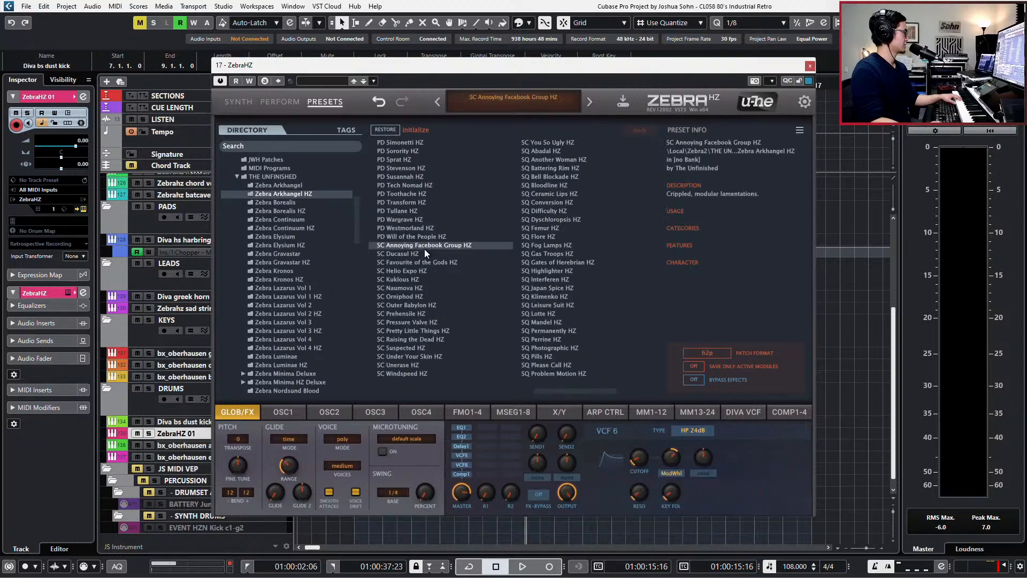
left_click(547, 304)
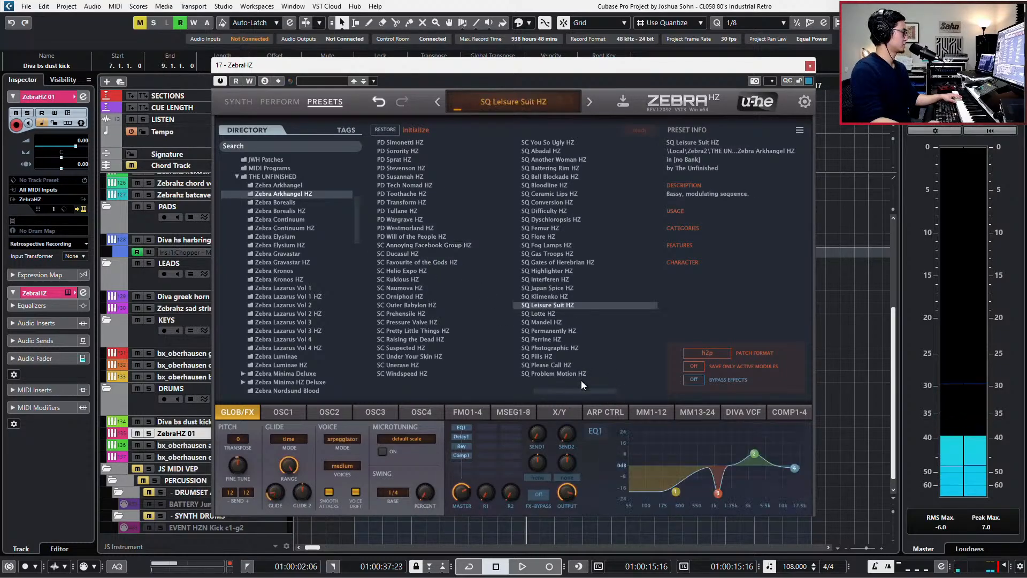
Audition the Zebra Arkhangel HZ presets SQ Vulnerata HZ, PD Outreach HZ and DR Pop Pop Pop HZ
left_click_drag(599, 388, 489, 392)
left_click(544, 211)
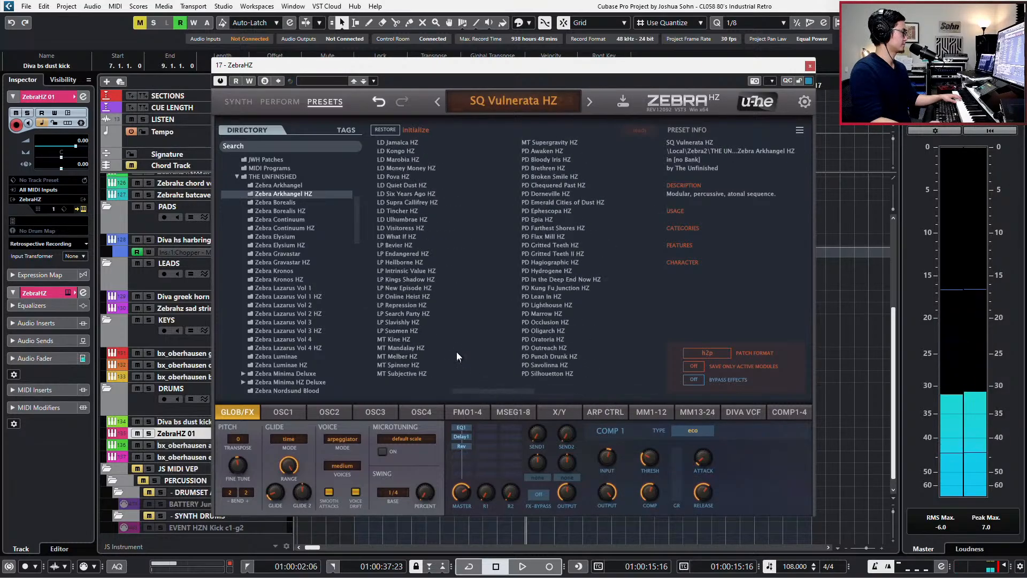
left_click(526, 349)
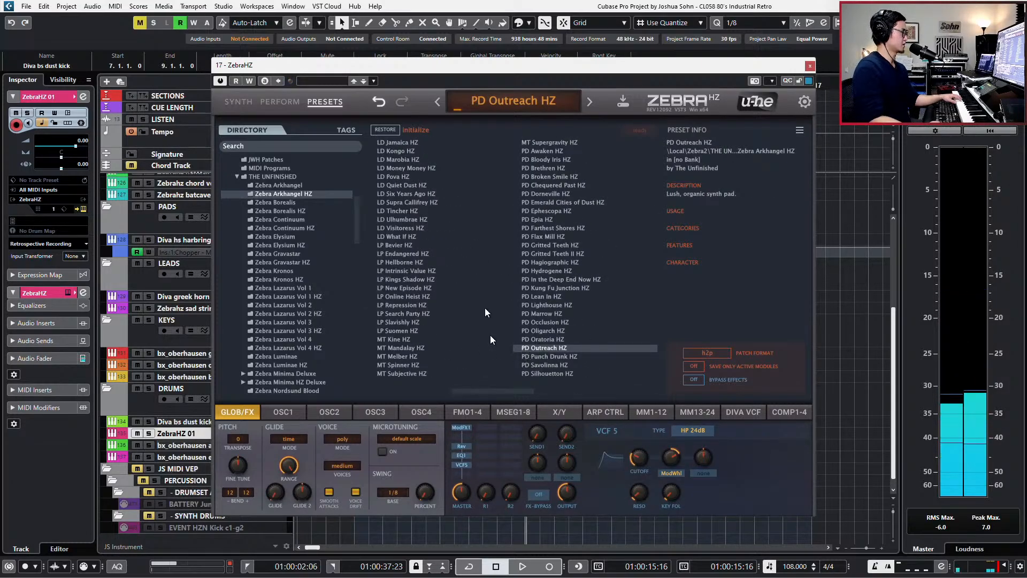
left_click_drag(498, 393, 431, 397)
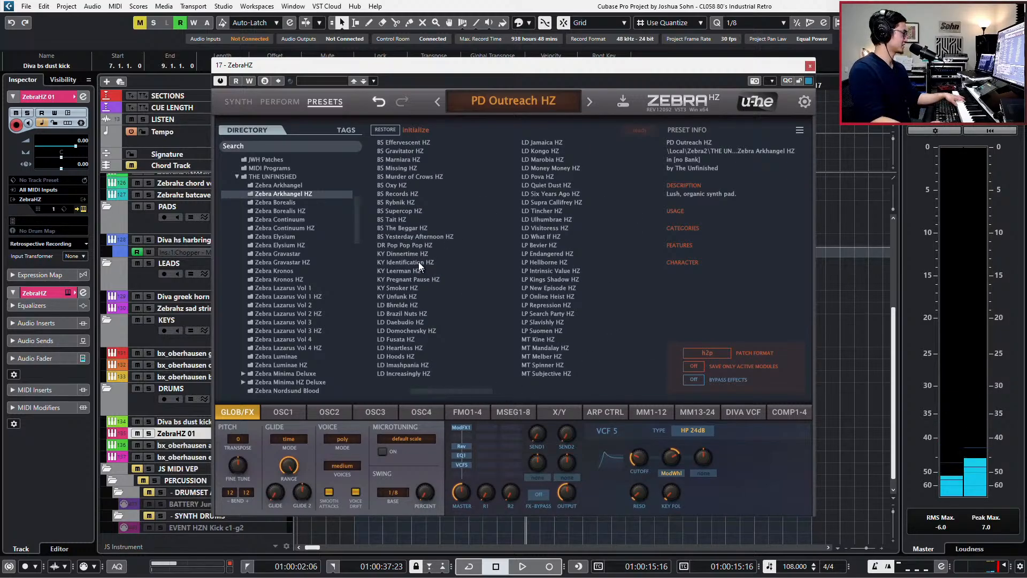
left_click(415, 246)
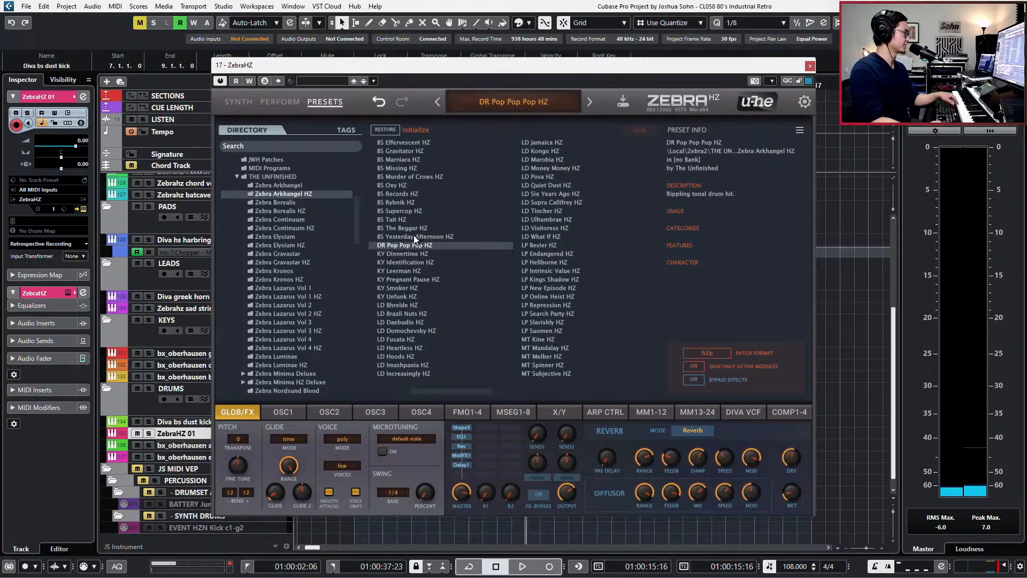
Compare the DR drum presets in the Zebra Borealis HZ folder and load DR Inner Fears HZ
left_click(294, 211)
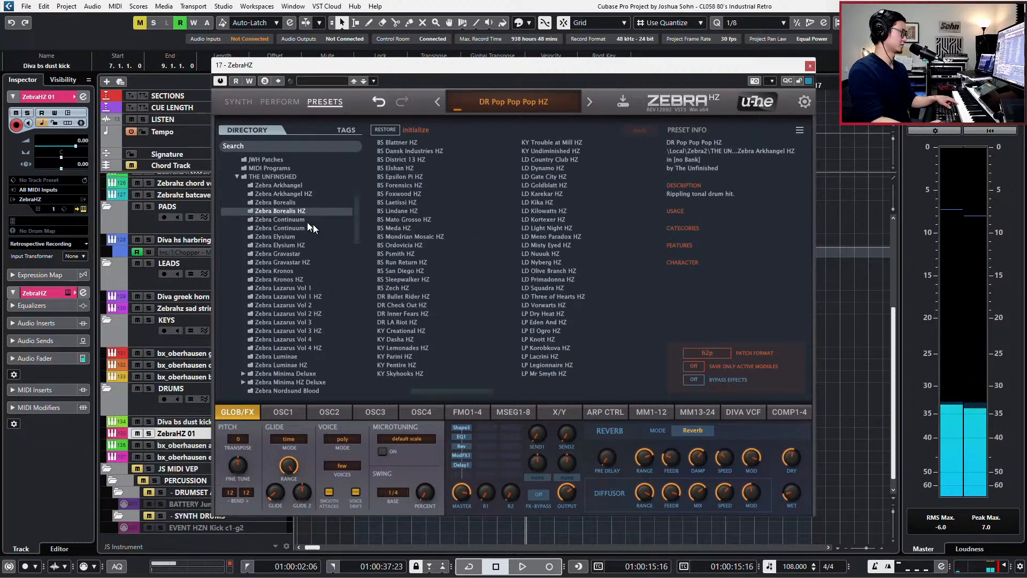
left_click(414, 300)
left_click(414, 305)
left_click(414, 313)
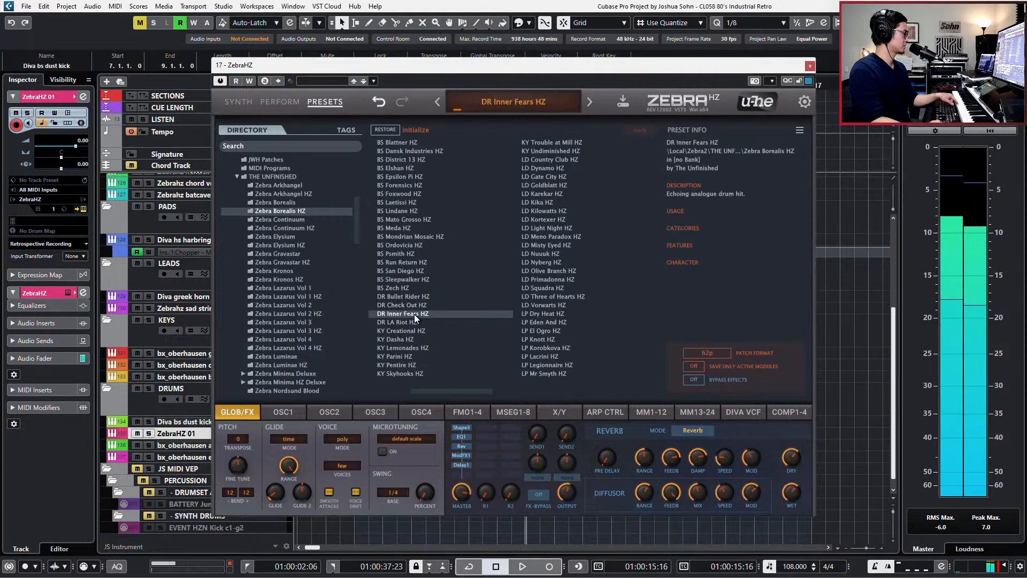
left_click(412, 320)
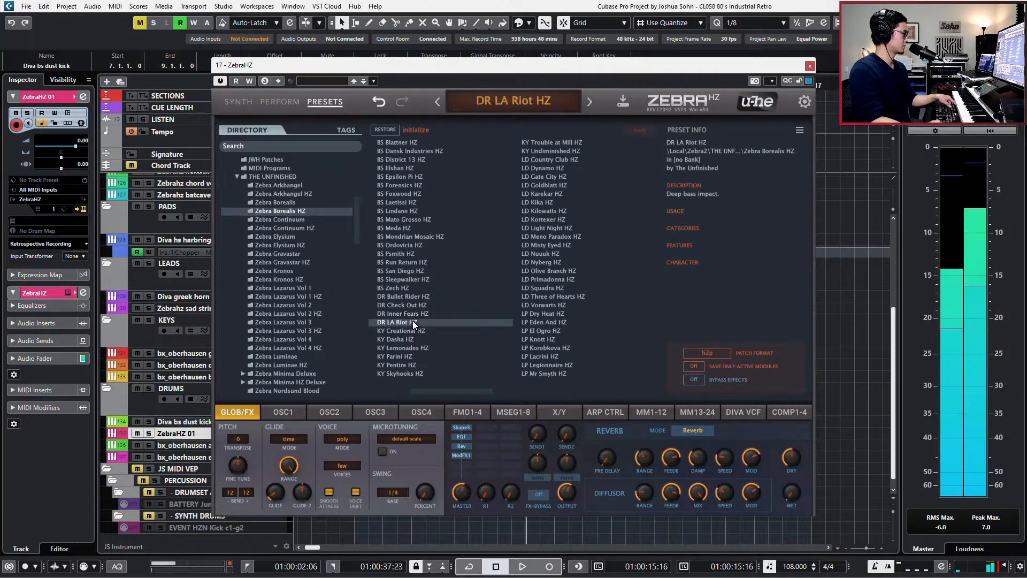
left_click(422, 314)
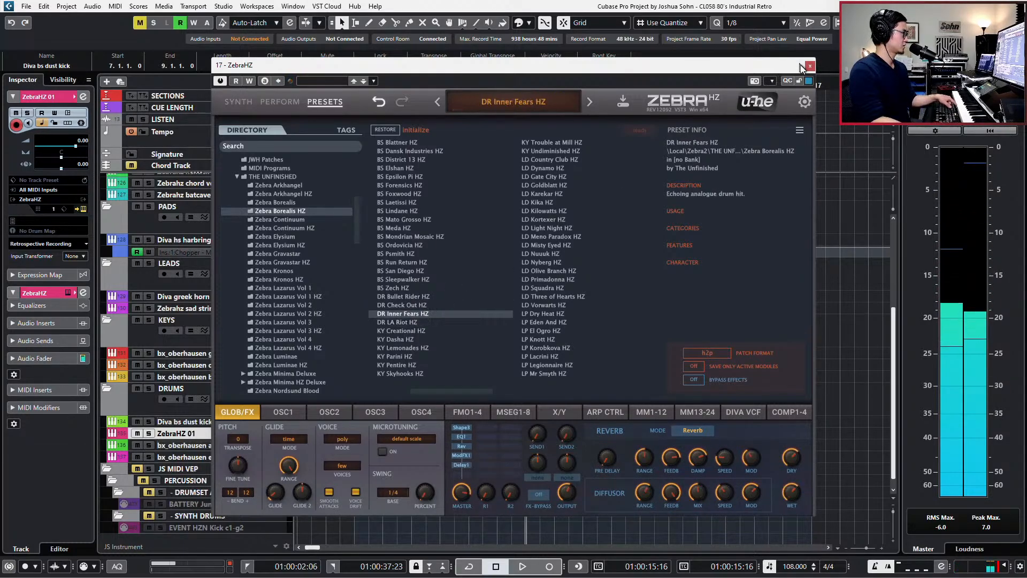
left_click(421, 321)
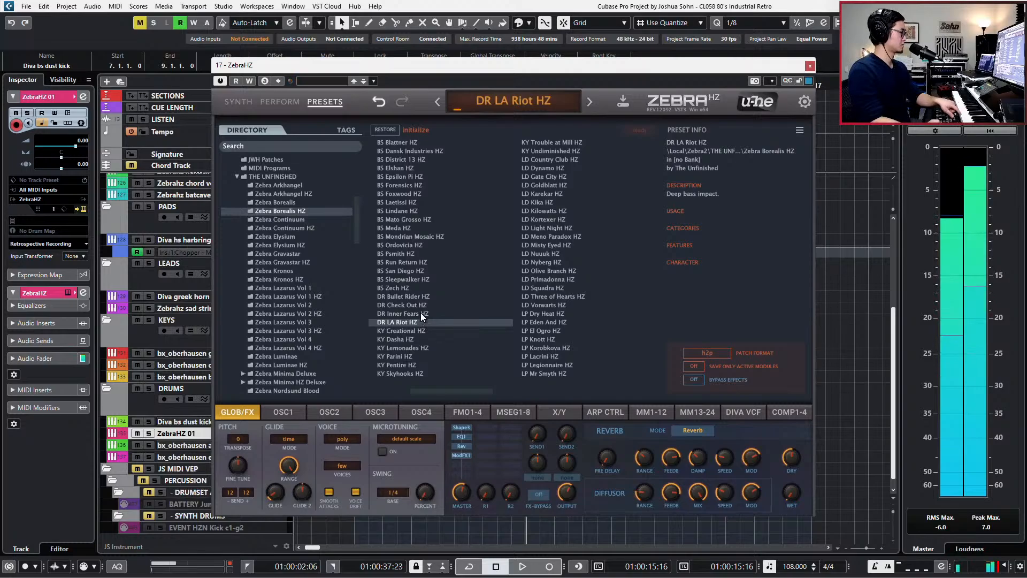
left_click(418, 313)
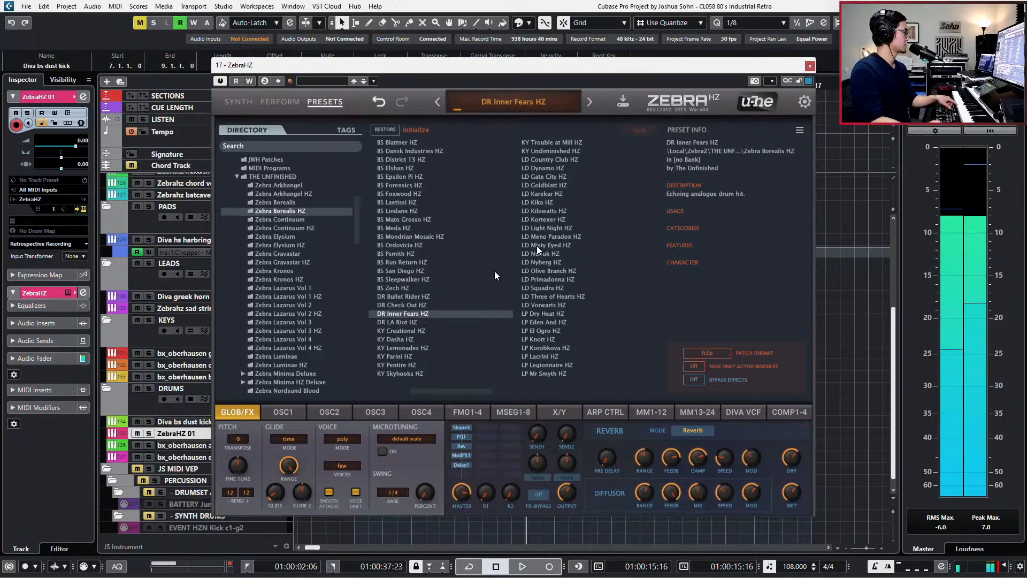
Close the synth window and rename the ZebraHZ 01 track as ZebraHZ inner fears hz
left_click(808, 67)
double_click(195, 433)
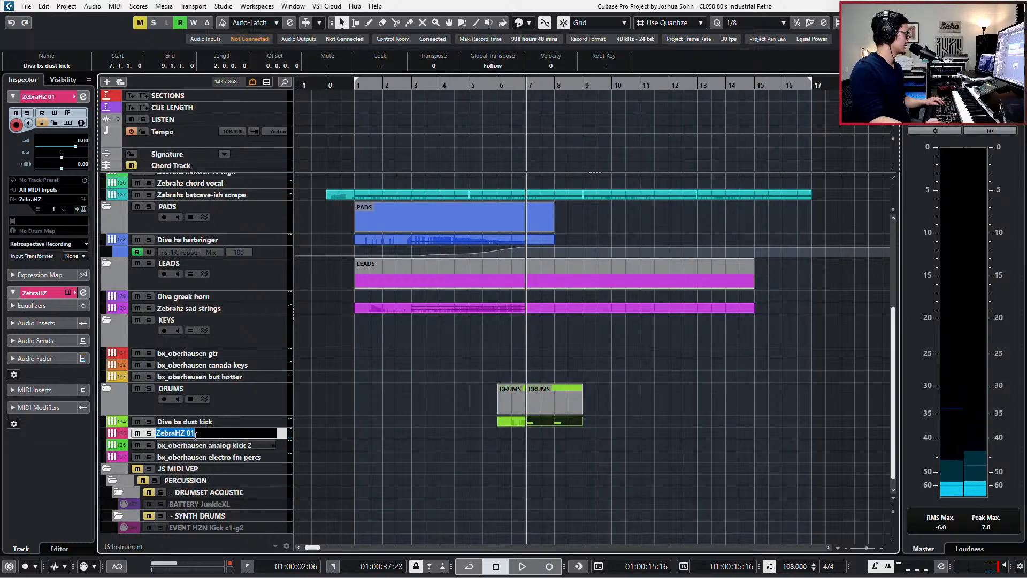
key("Return")
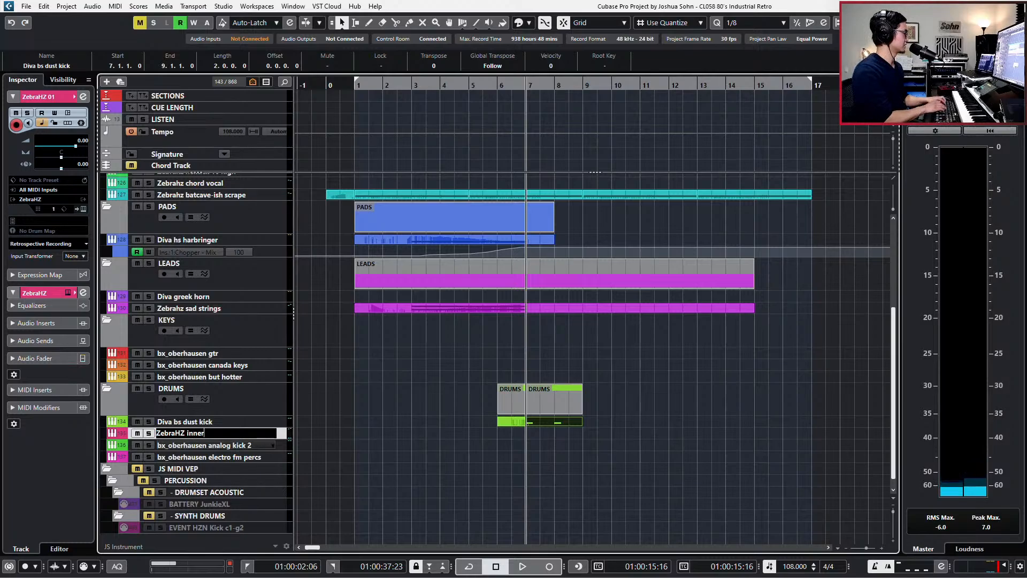
type("z")
key("Return")
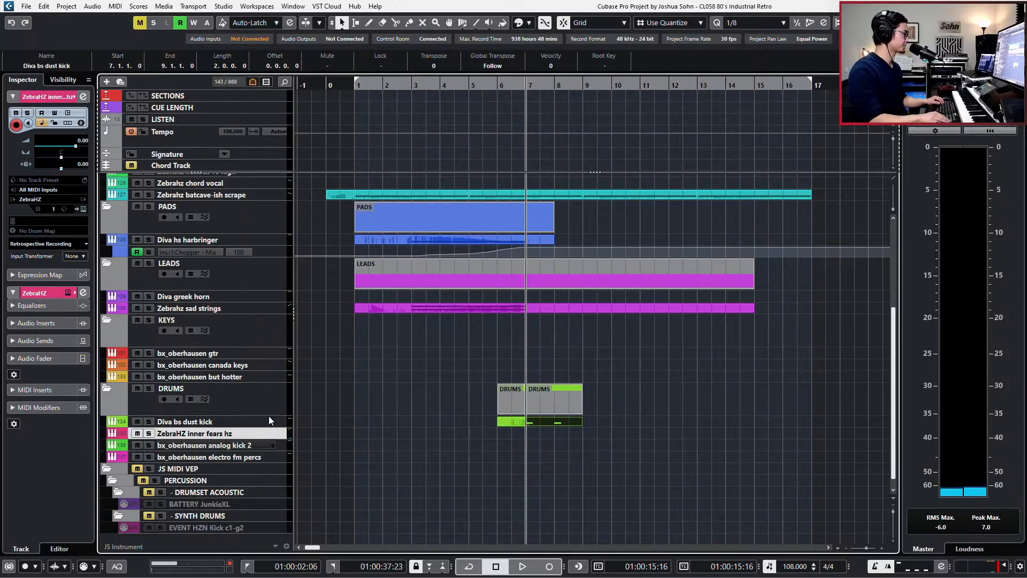
Copy both Diva bs dust kick events onto the ZebraHZ inner fears hz track and mute the originals
key("KP_Subtract")
left_click(523, 422)
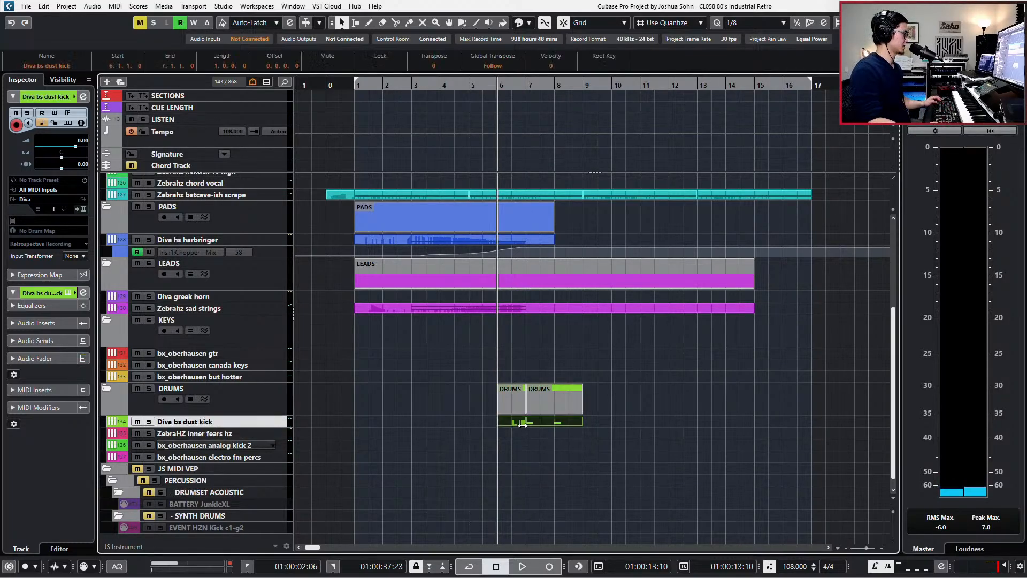
left_click_drag(515, 424, 572, 422)
key("shift+m")
key("s")
key("KP_Add")
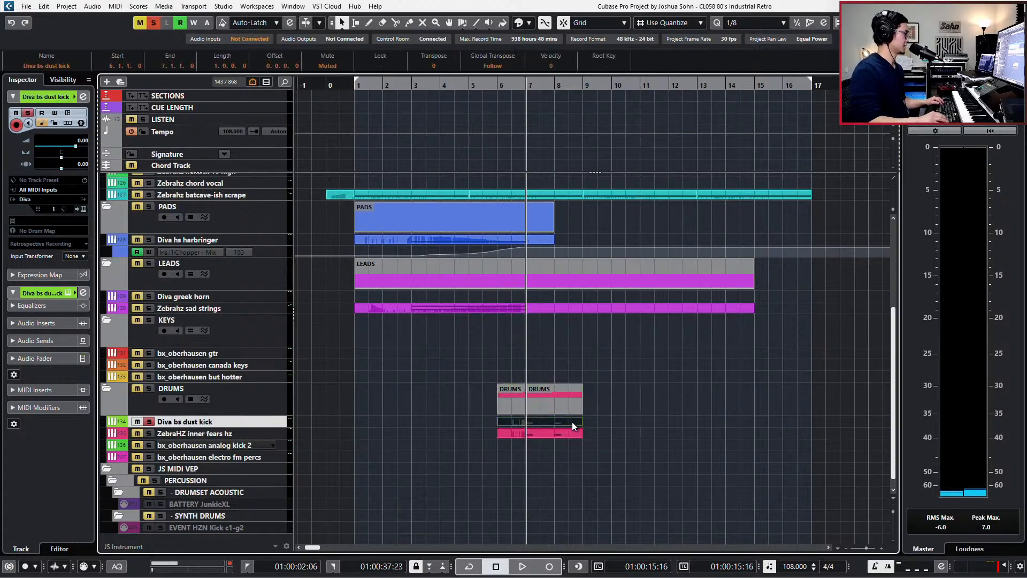
key("s")
key("shift+u")
Solo the ZebraHZ inner fears hz track and play the copied kick event from bar 7
left_click(556, 439)
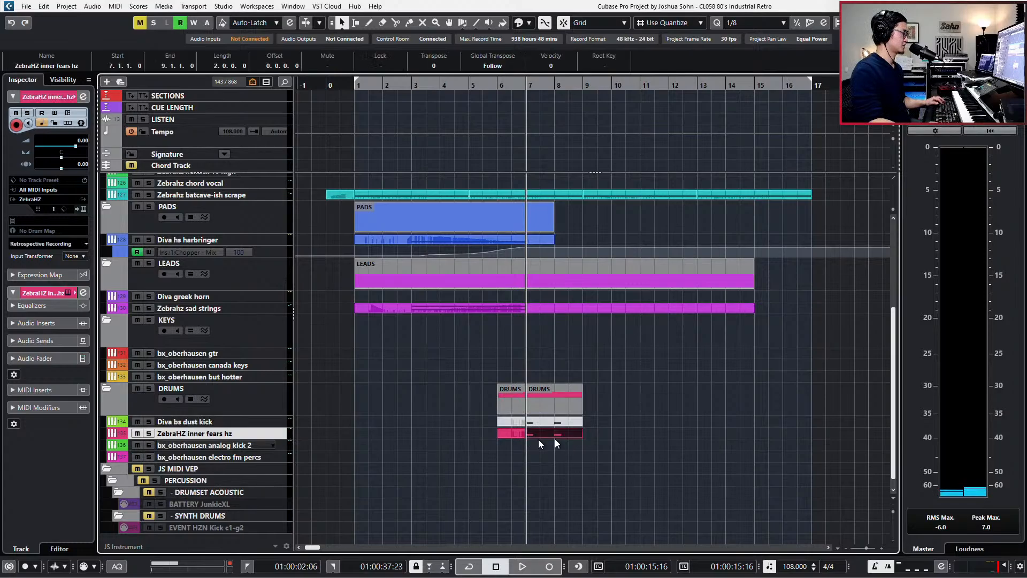
key("s")
key("space")
key("space")
Delete the Main Volume (CC 7) points after the first one in the ZebraHZ inner fears hz event at bar 6
left_click(512, 434)
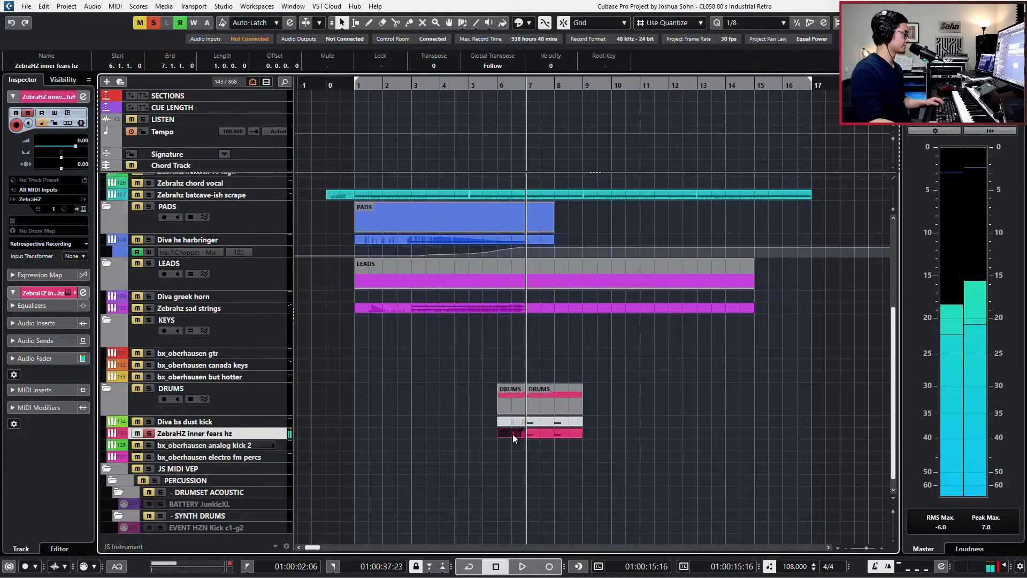
double_click(513, 434)
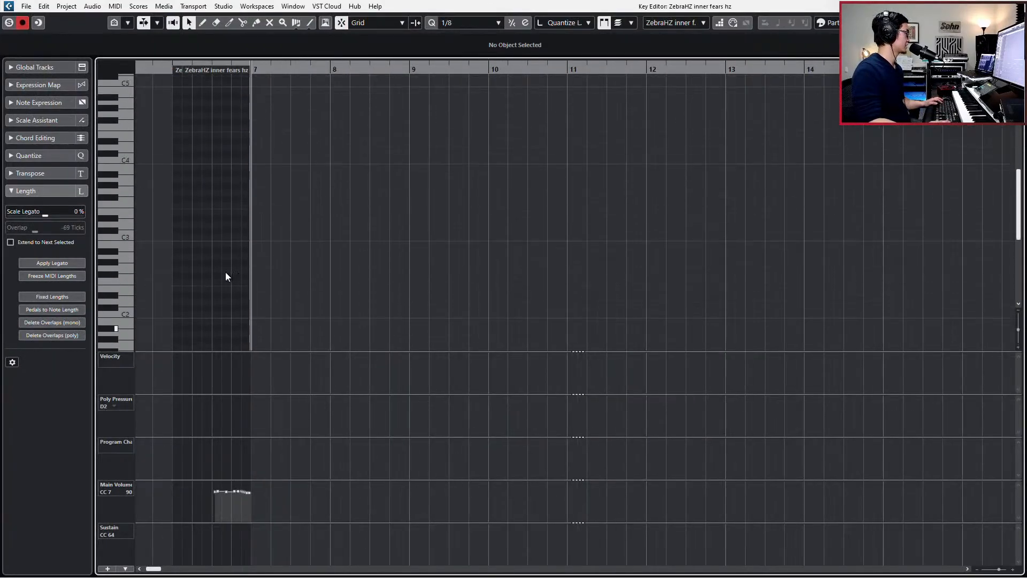
scroll(226, 271, "up", 5)
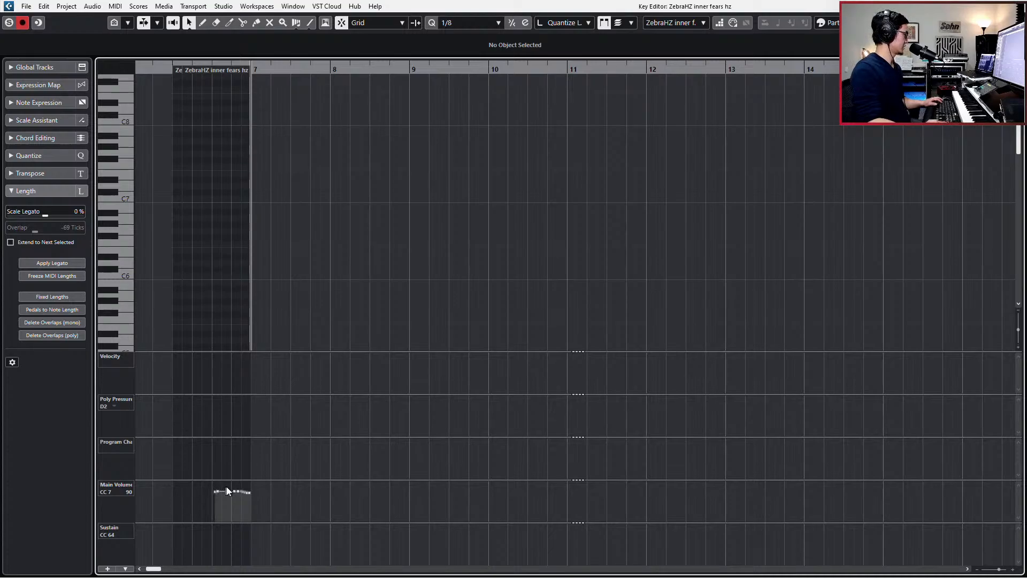
left_click_drag(226, 488, 285, 507)
key("Delete")
left_click_drag(201, 495, 233, 483)
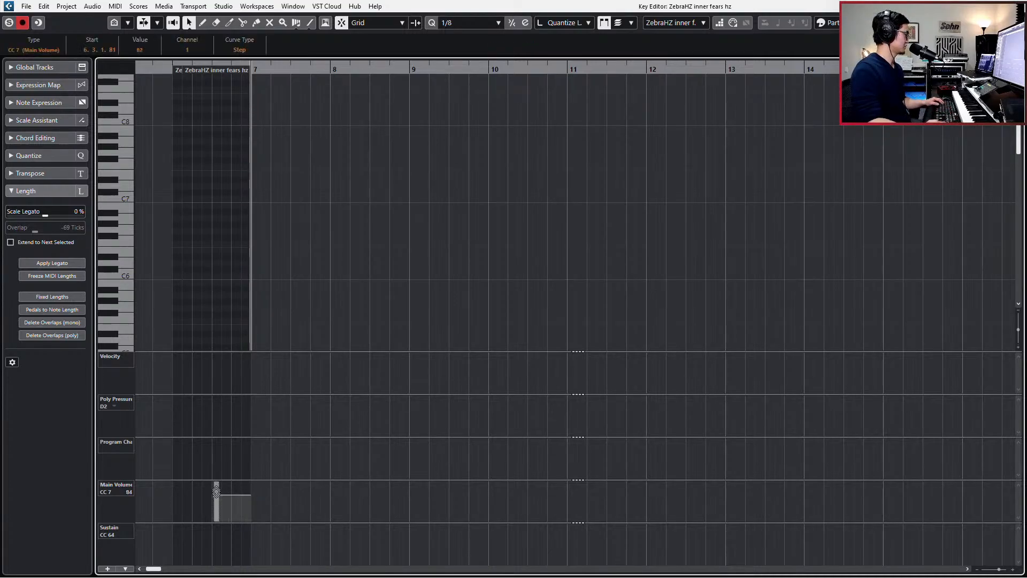
key("Return")
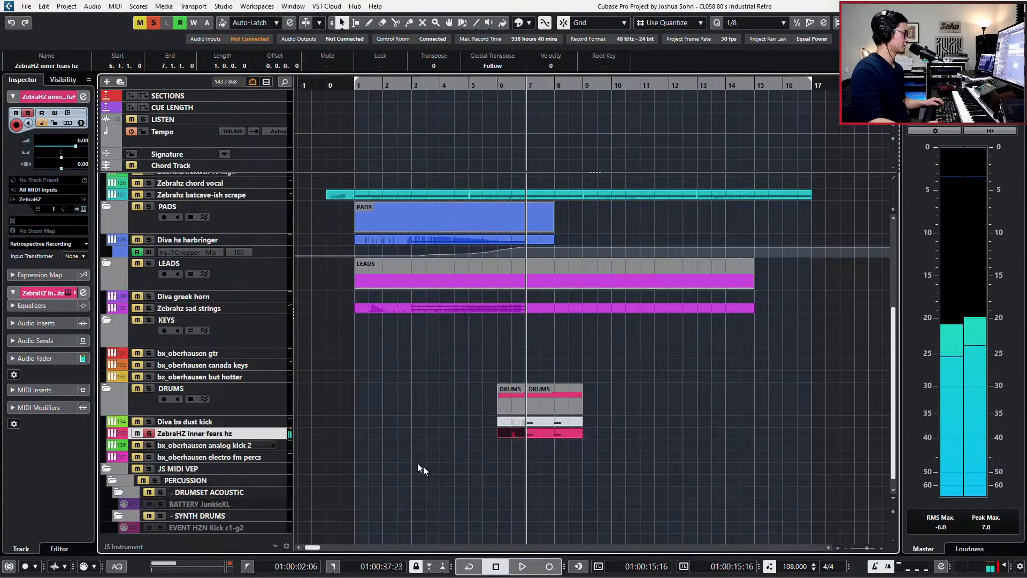
Check the notes of the ZebraHZ inner fears hz event at bar 7, and play the unsoloed mix from bar 6
double_click(572, 432)
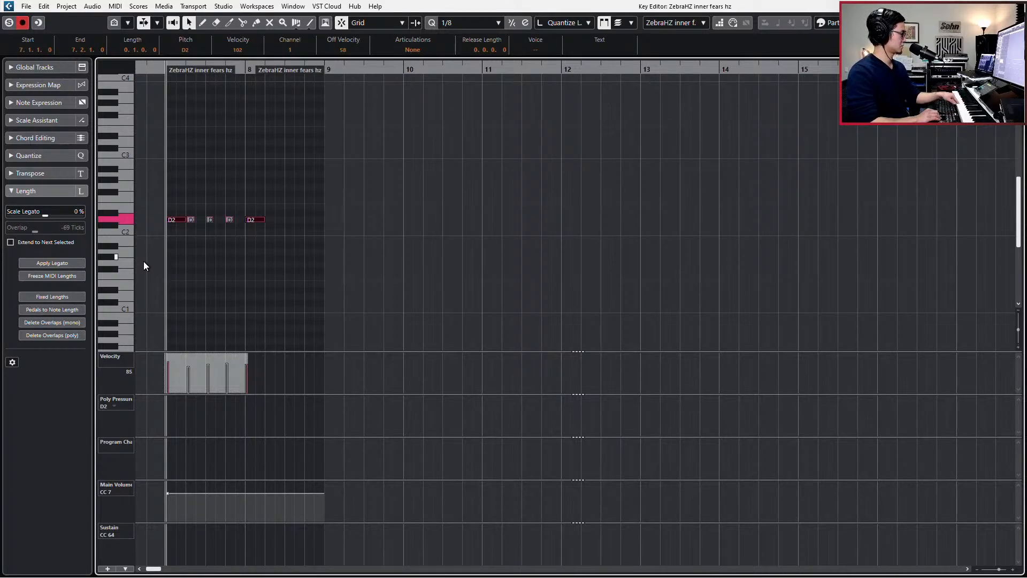
key("Escape")
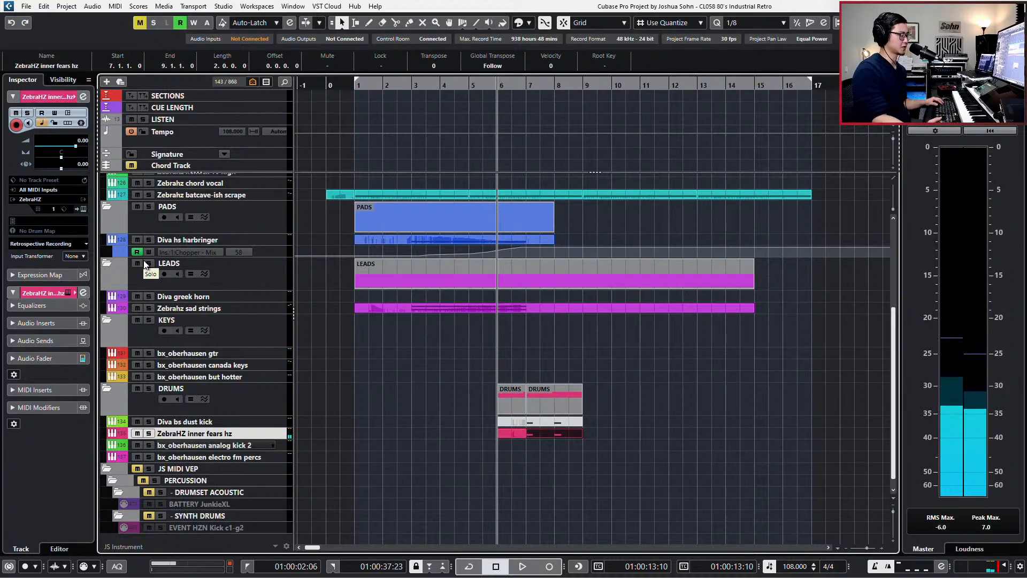
key("space")
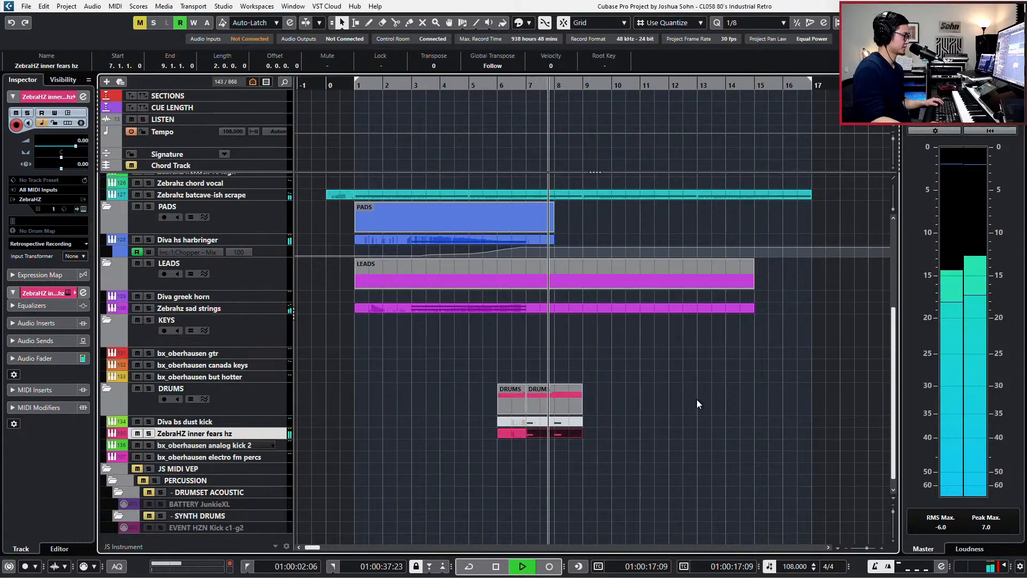
key("space")
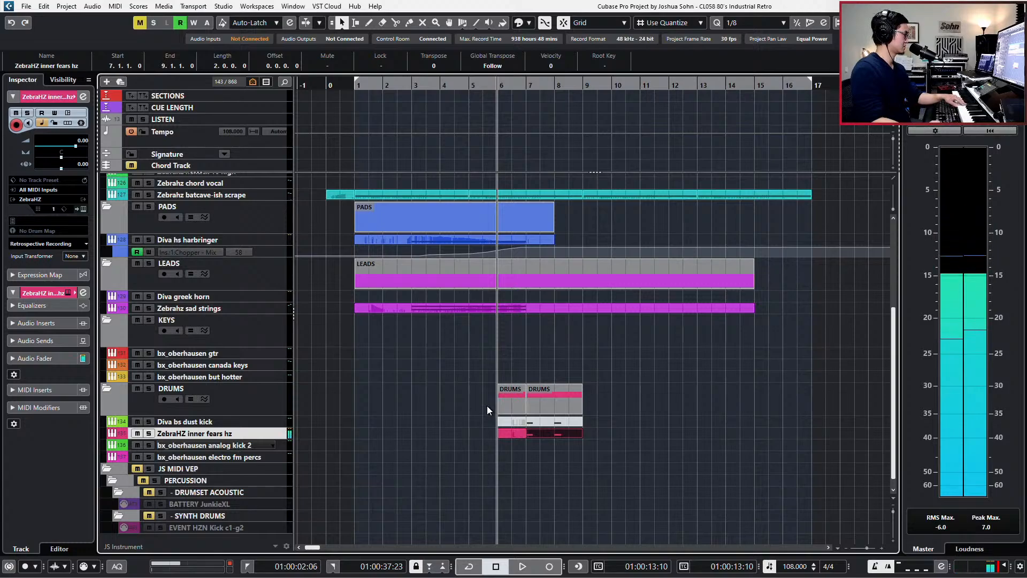
Compare the Diva greek horn and ZebraHZ inner fears hz sounds, and examine ZebraHZ's Perform, Synth and OSC1 settings
left_click(219, 298)
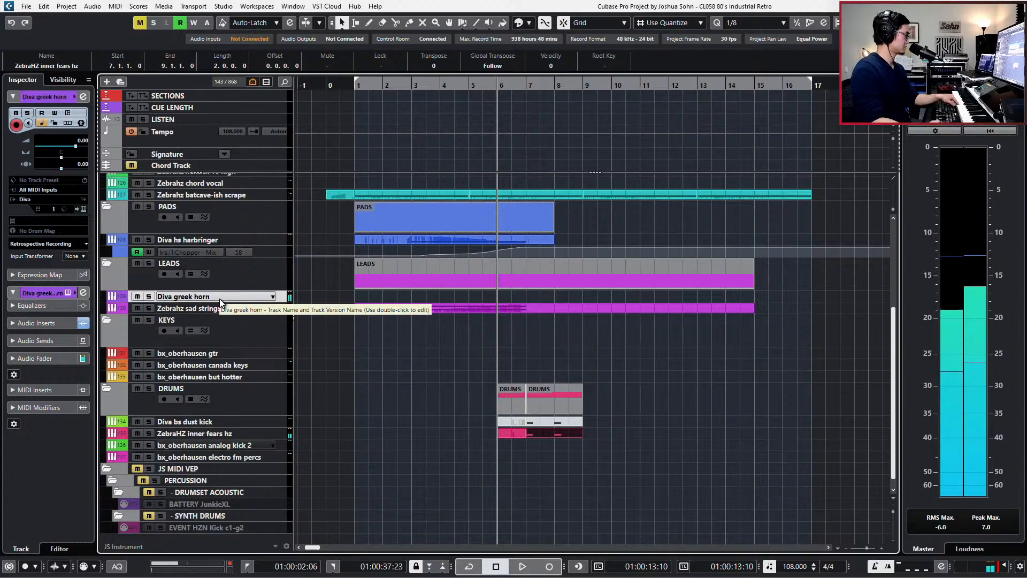
left_click(230, 433)
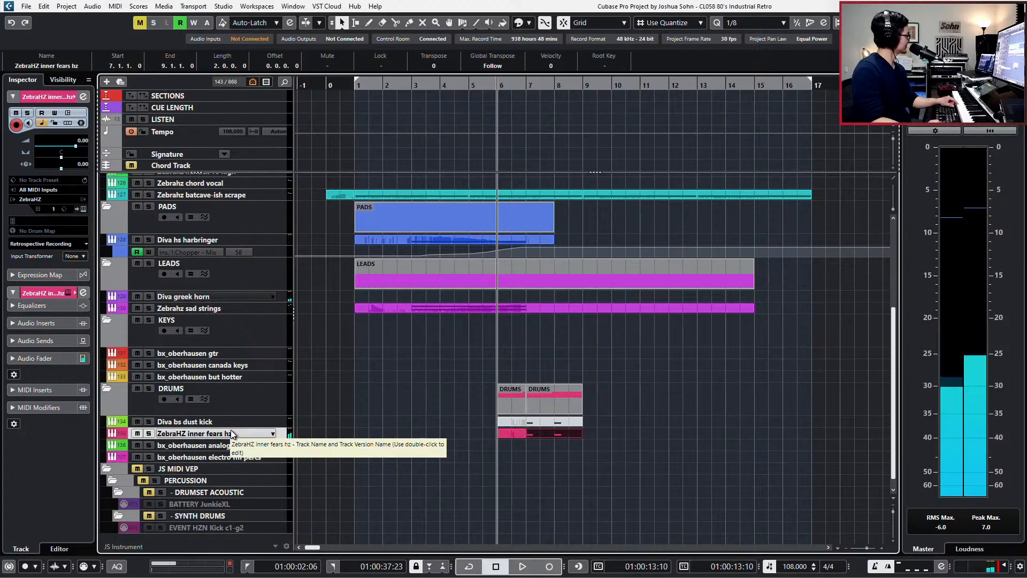
key("e")
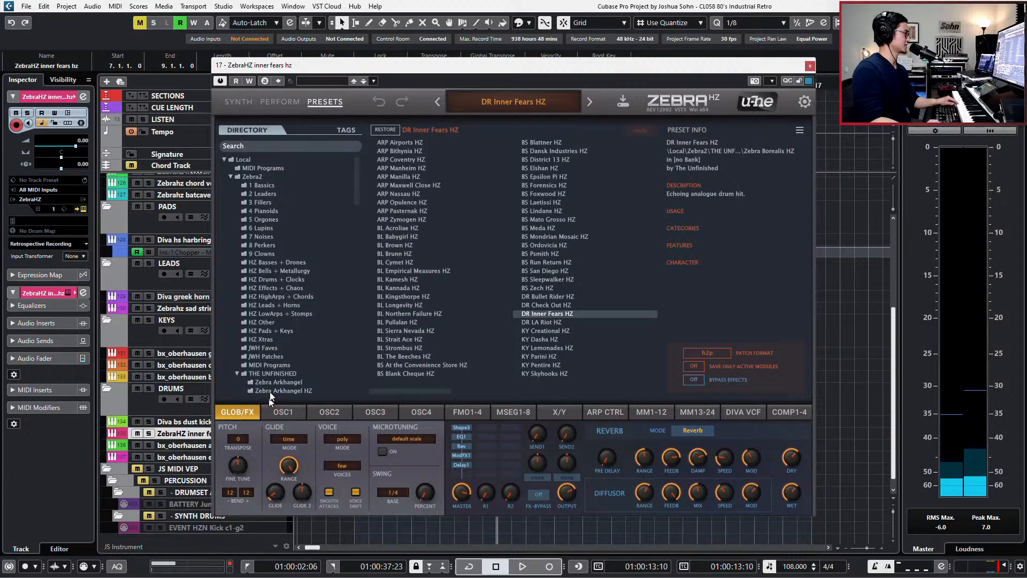
left_click(286, 107)
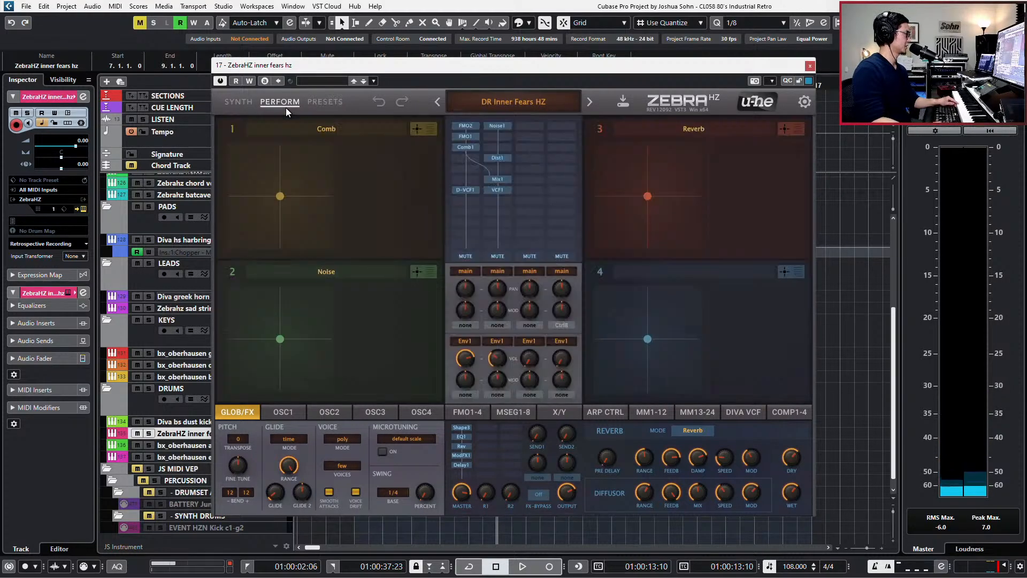
left_click(321, 102)
left_click(240, 101)
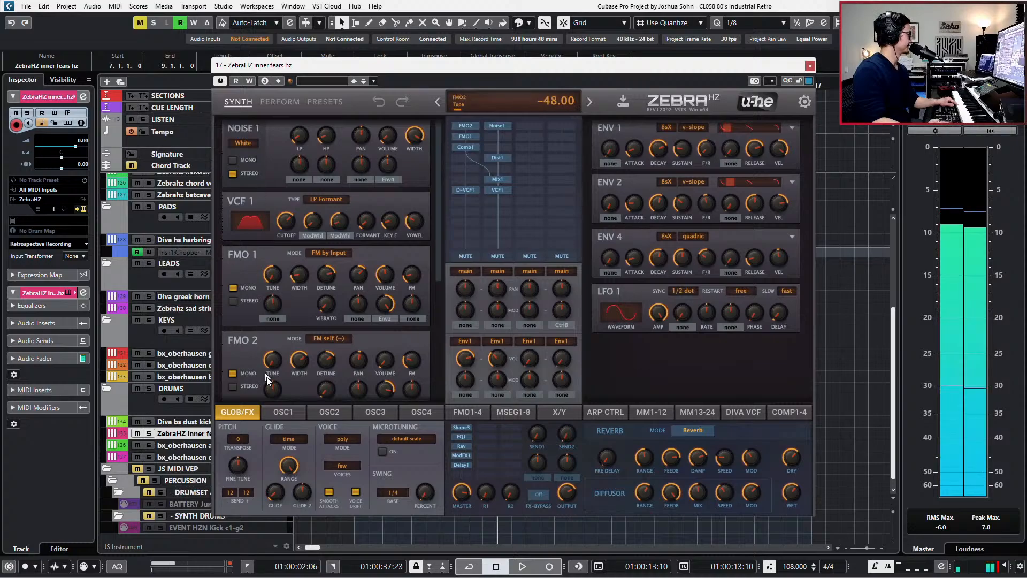
left_click(289, 412)
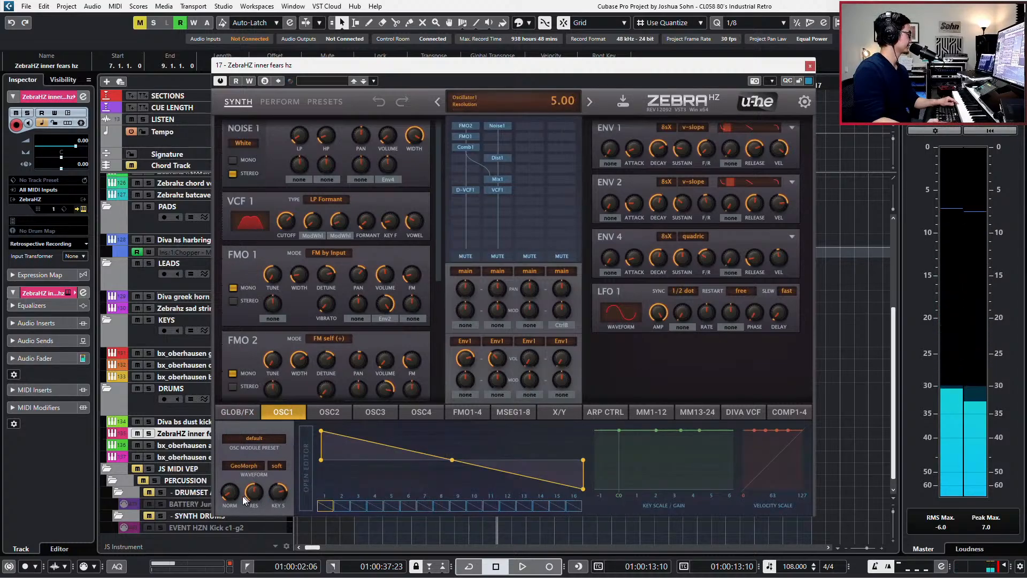
left_click(237, 412)
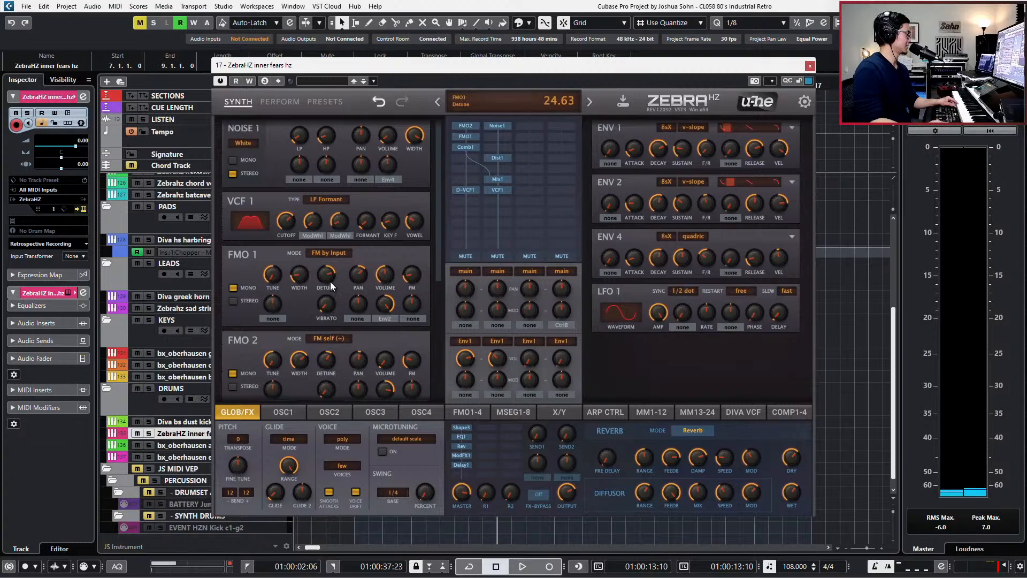
Adjust the detune of FMO 1 in ZebraHZ and compare the kick's pitch against the Diva greek horn track
left_click_drag(329, 287, 329, 275)
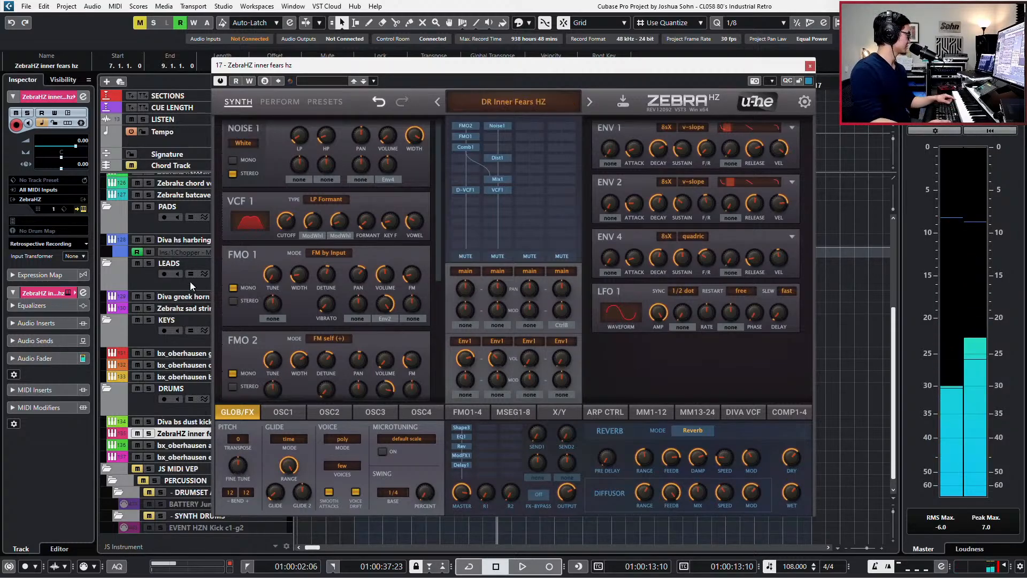
left_click(188, 298)
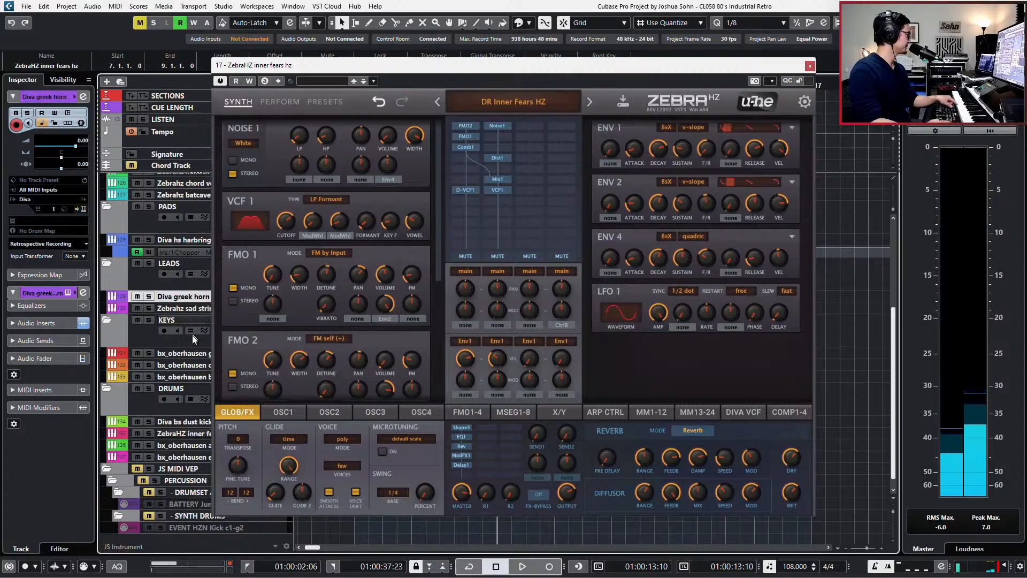
left_click(190, 433)
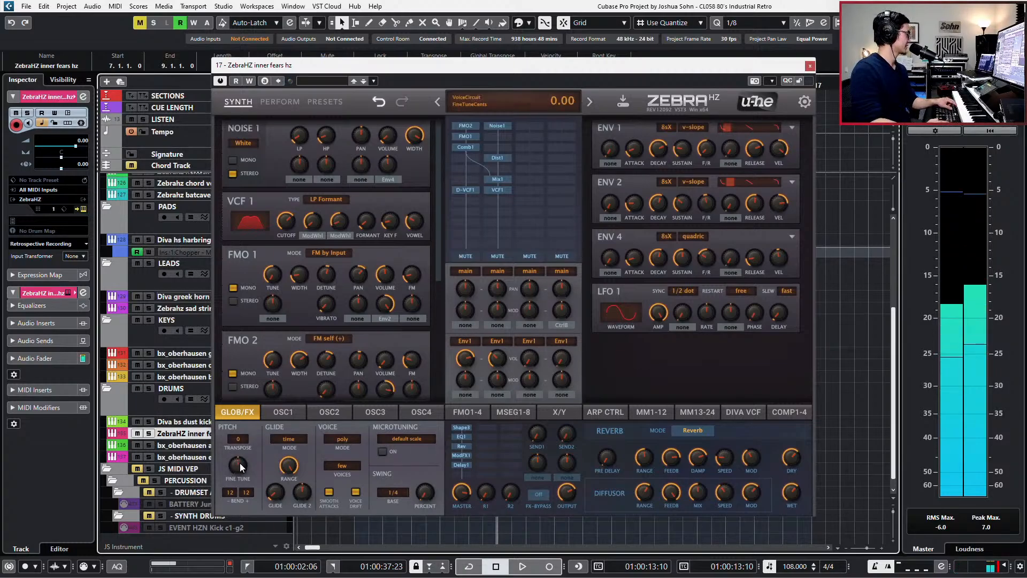
Try ZebraHZ global transpose values of 11, 1 and 2 on the inner fears kick
left_click(239, 440)
left_click(240, 433)
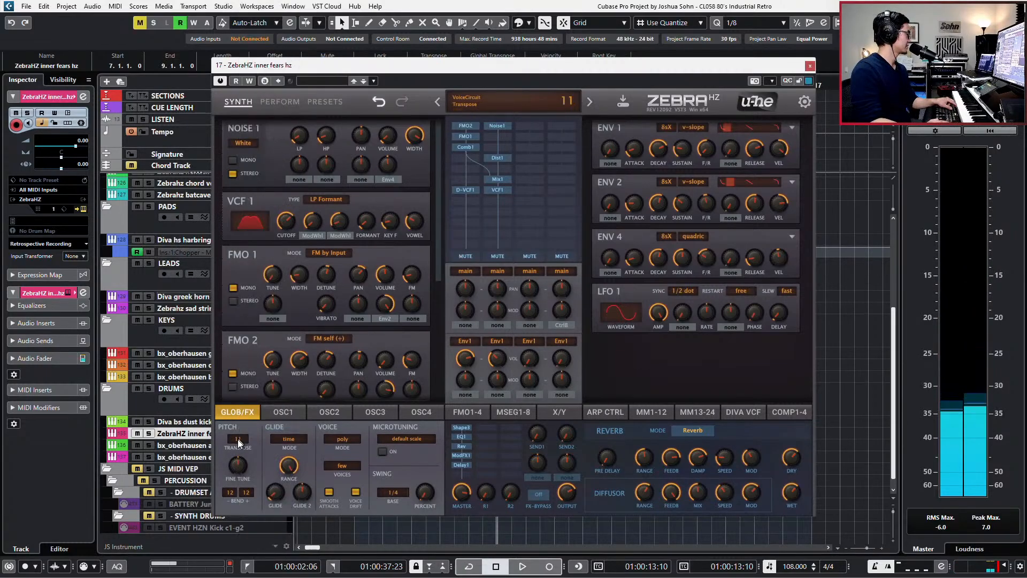
left_click(239, 439)
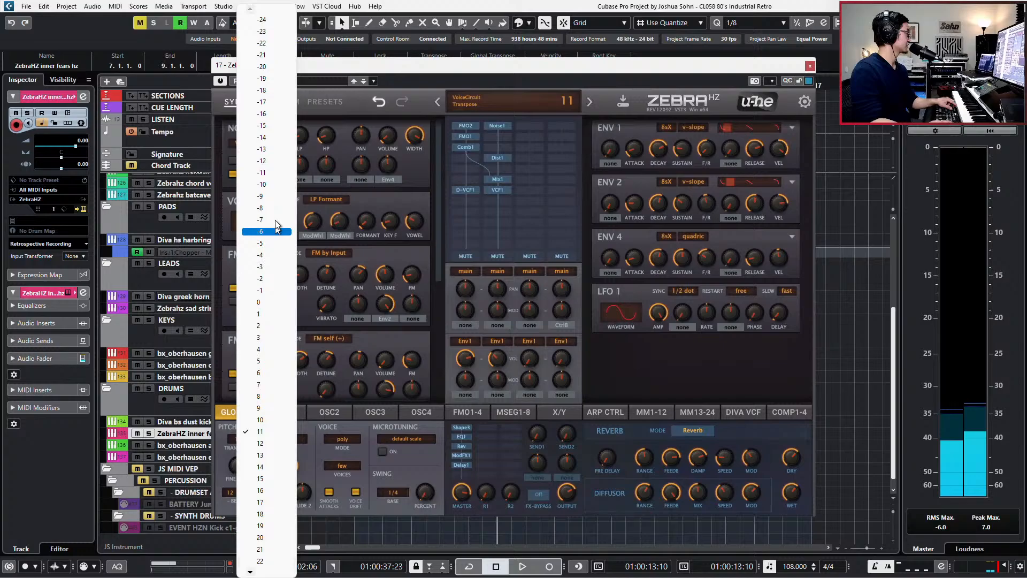
left_click(276, 315)
left_click(243, 442)
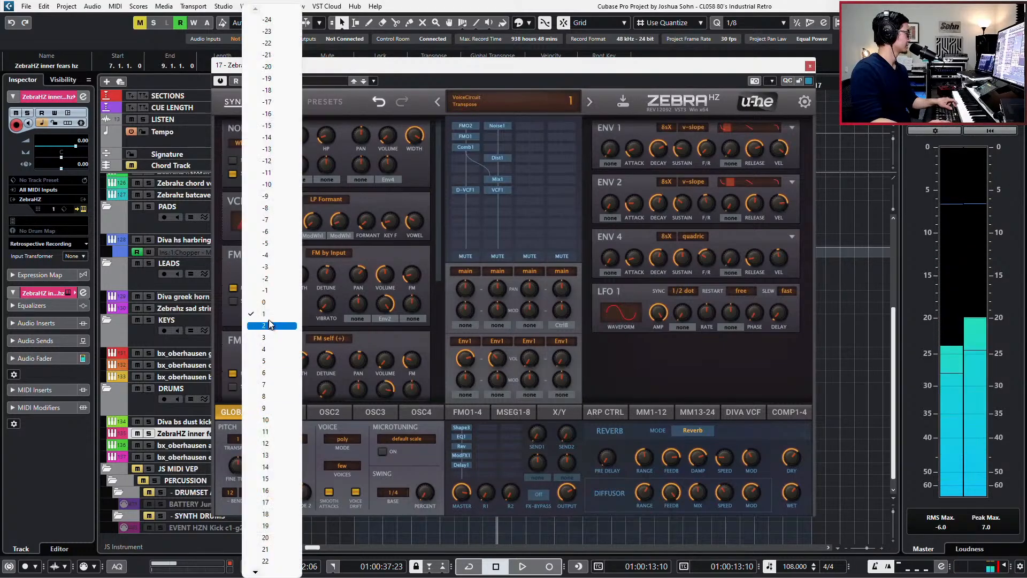
left_click(271, 327)
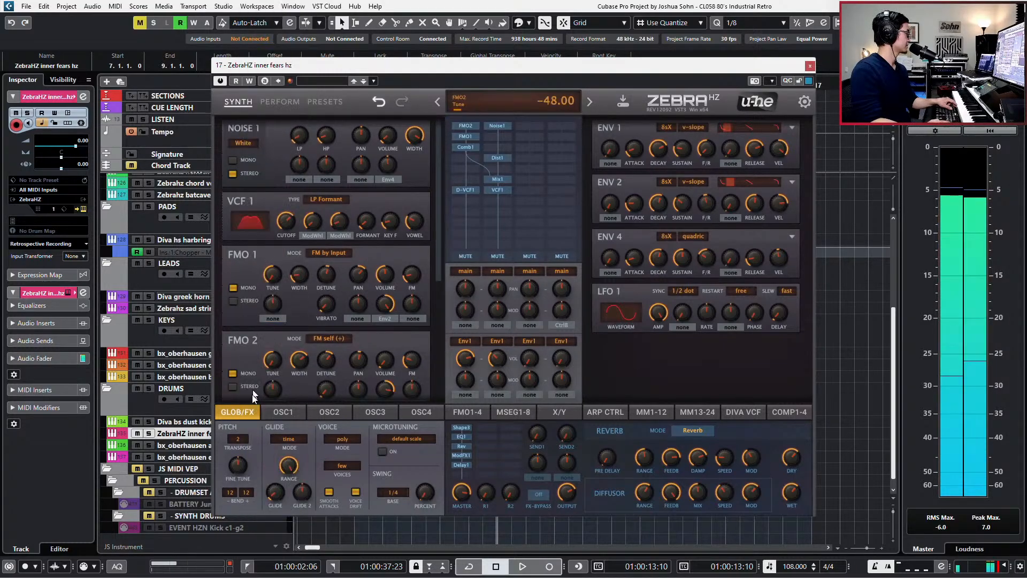
Compare the transposed ZebraHZ inner fears hz kick's pitch against the Diva greek horn track
left_click(187, 424)
left_click(189, 437)
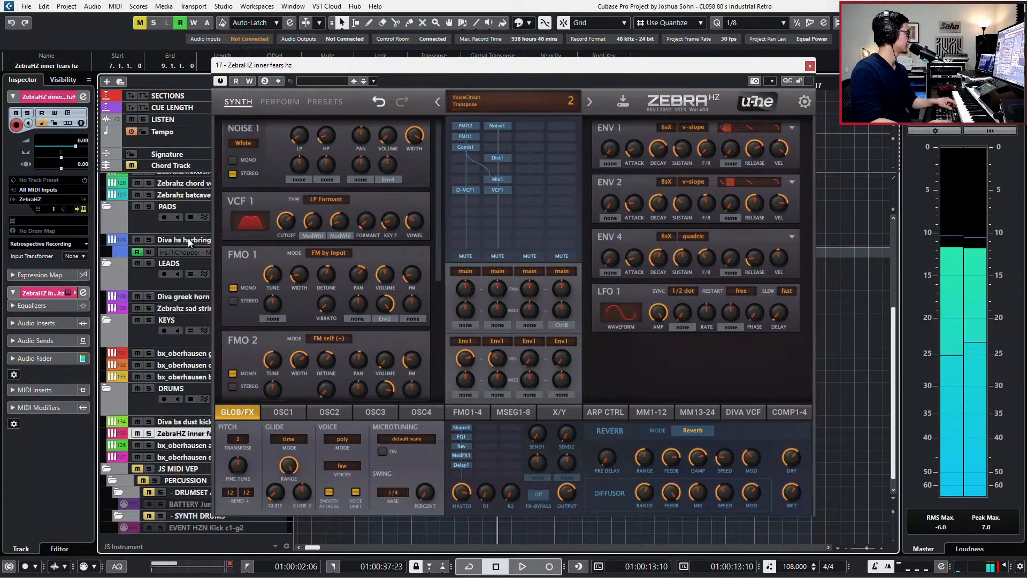
left_click(187, 298)
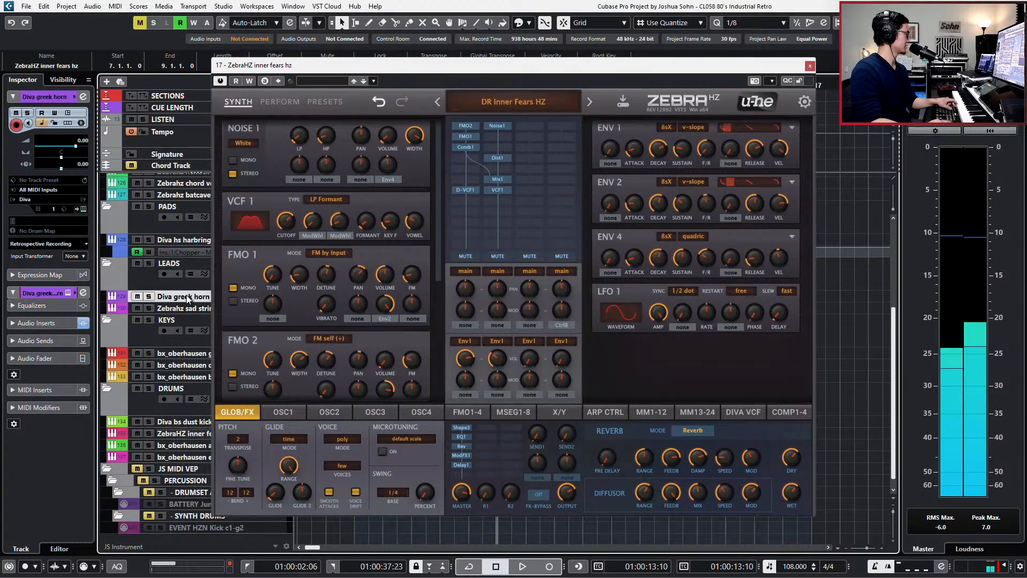
left_click(191, 438)
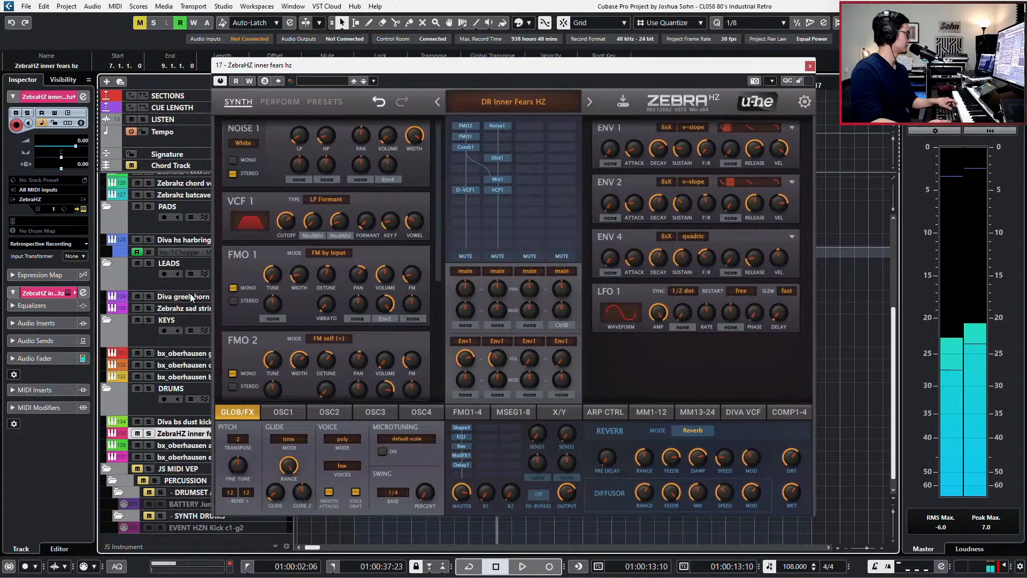
left_click(192, 298)
left_click(200, 445)
left_click(206, 435)
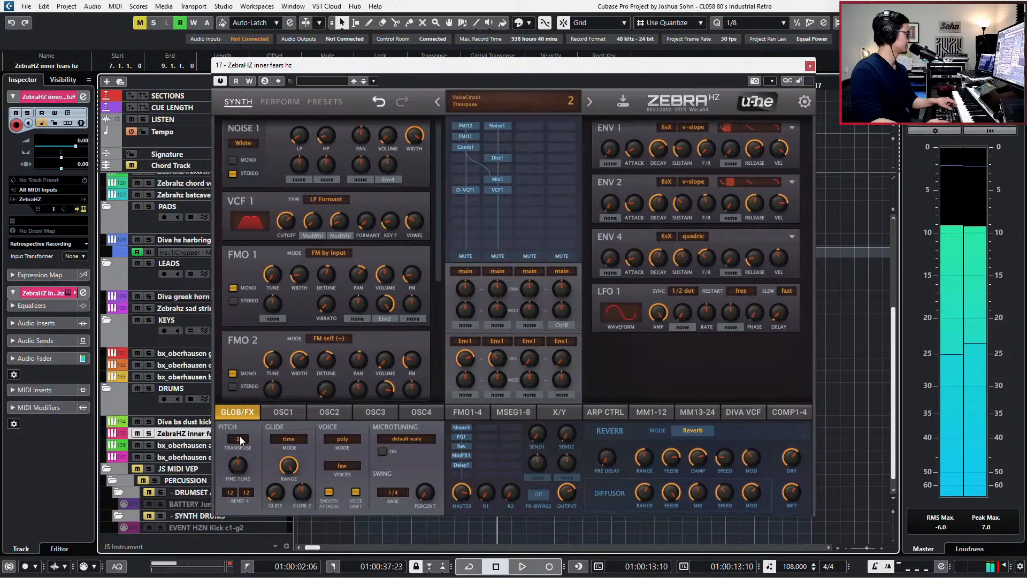
Try global transpose values of 10, 4 and 3 for the ZebraHZ inner fears kick
left_click(240, 439)
left_click(248, 438)
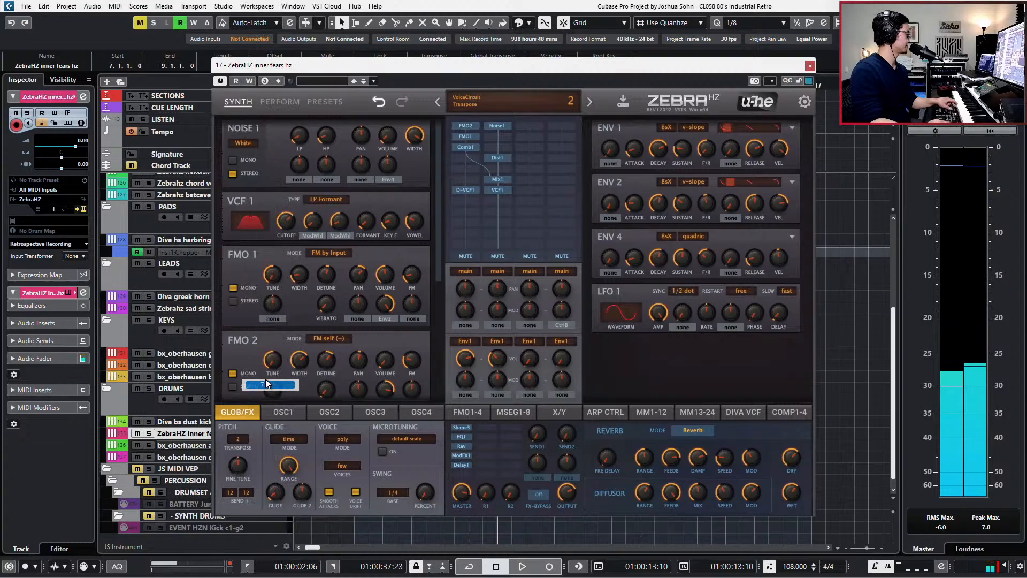
left_click(247, 438)
left_click(251, 452)
left_click(249, 439)
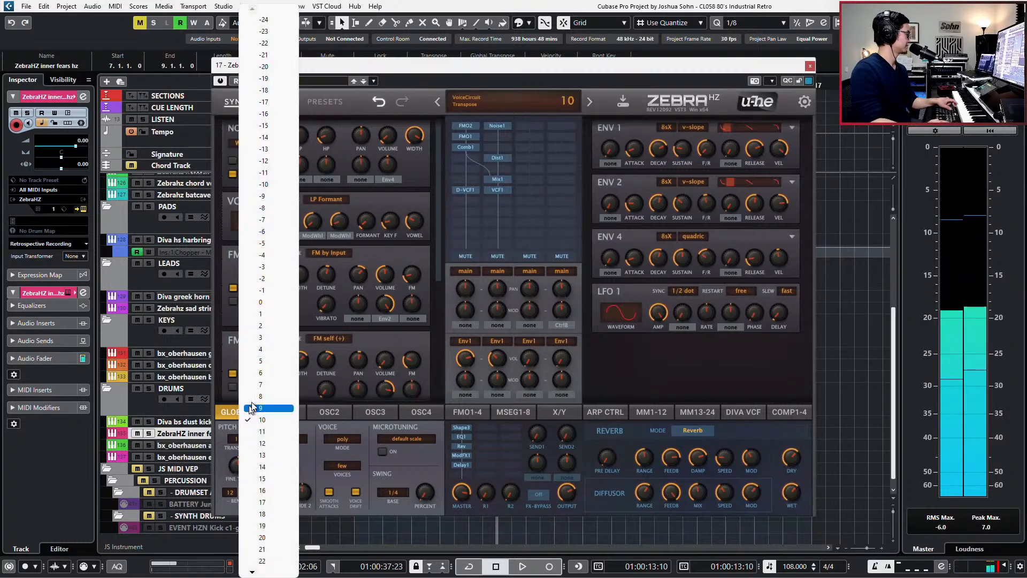
left_click(260, 349)
left_click(249, 439)
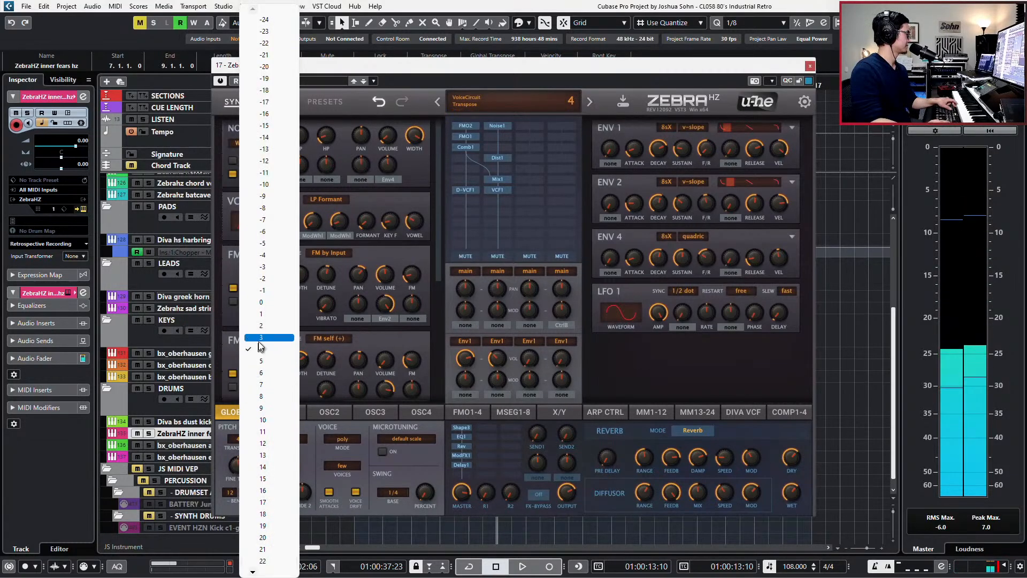
left_click(259, 338)
left_click(240, 439)
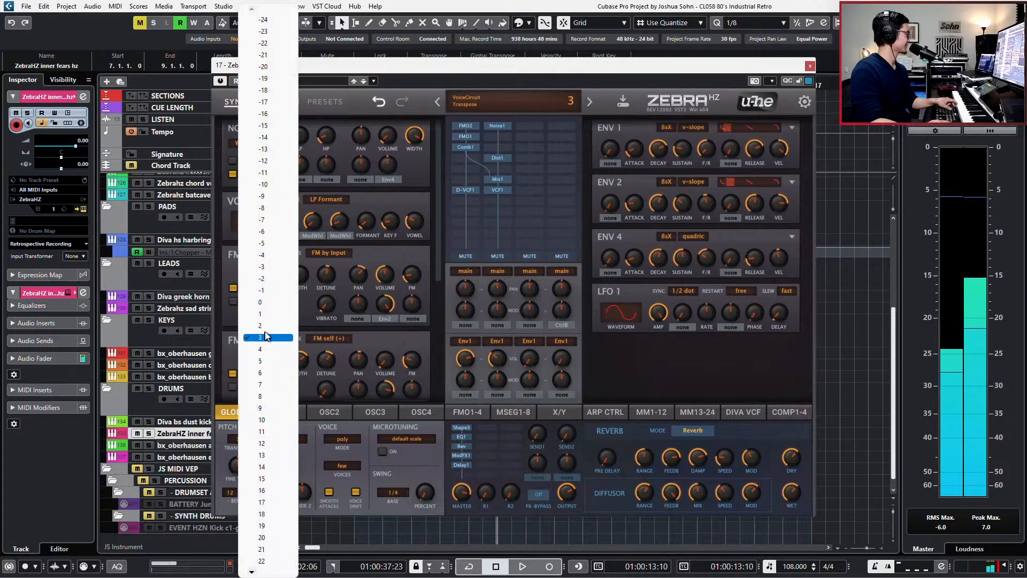
left_click(231, 461)
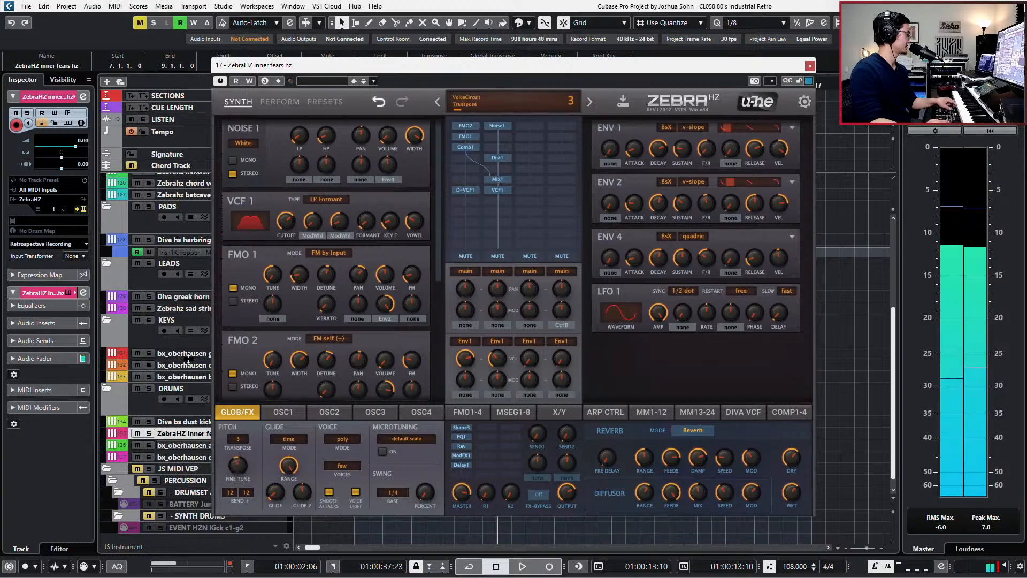
Compare the Diva bs dust kick and Diva greek horn with the retuned ZebraHZ inner fears hz kick
left_click(197, 423)
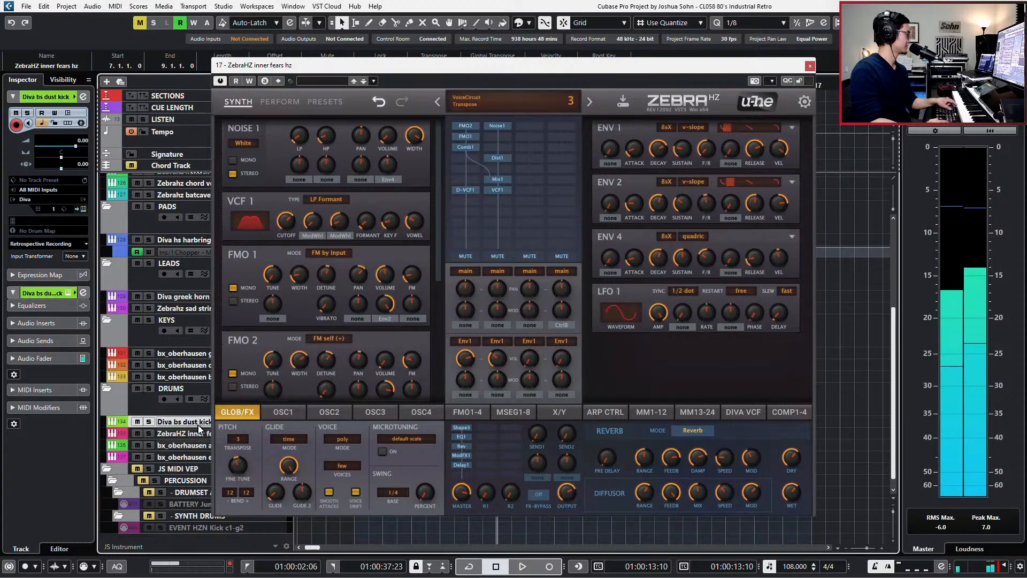
left_click(176, 298)
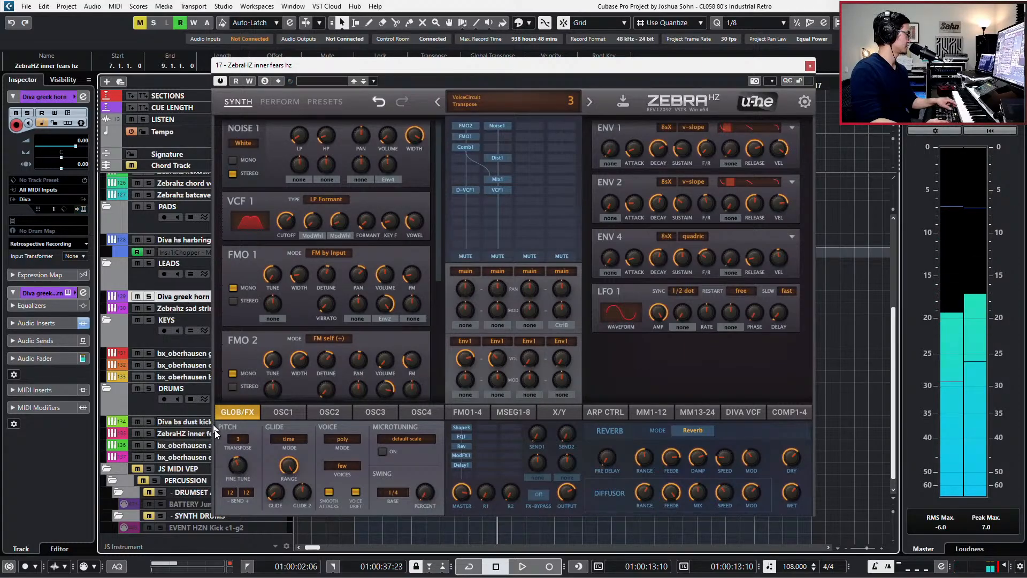
left_click(182, 433)
mouse_move(238, 465)
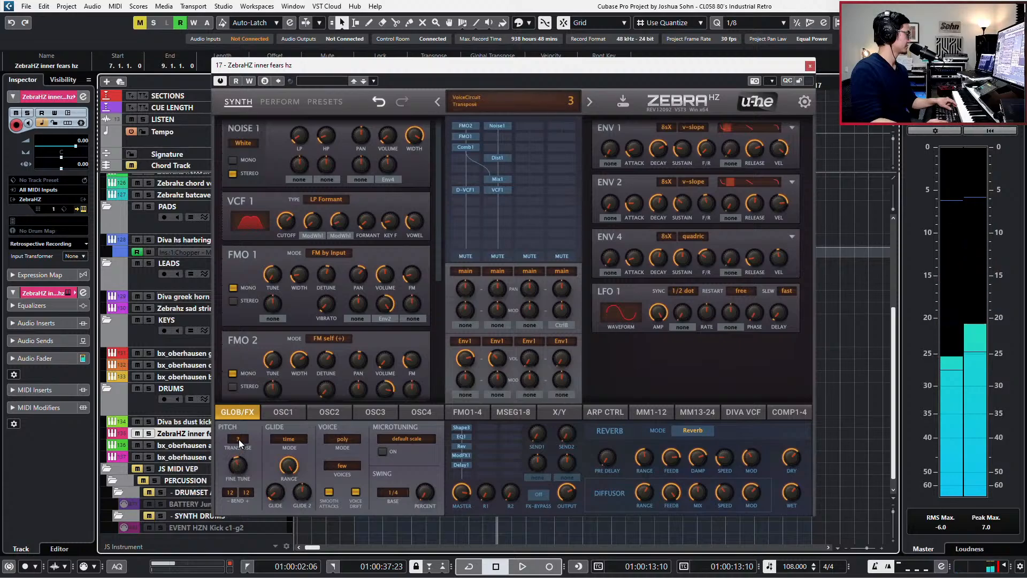
Set ZebraHZ's global transpose to 2 after trying 0, and close the instrument window
left_click(238, 438)
left_click(260, 302)
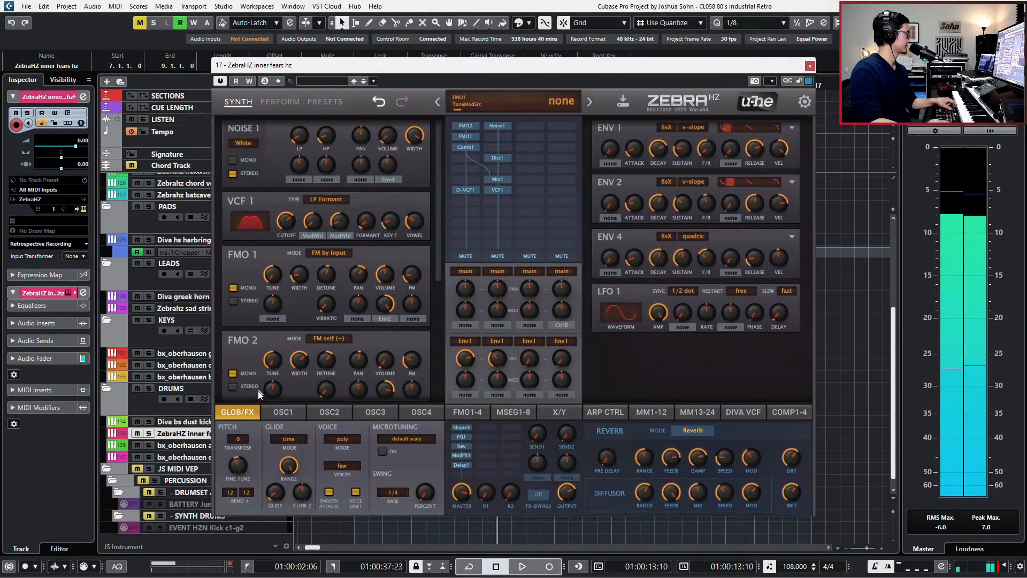
left_click(245, 431)
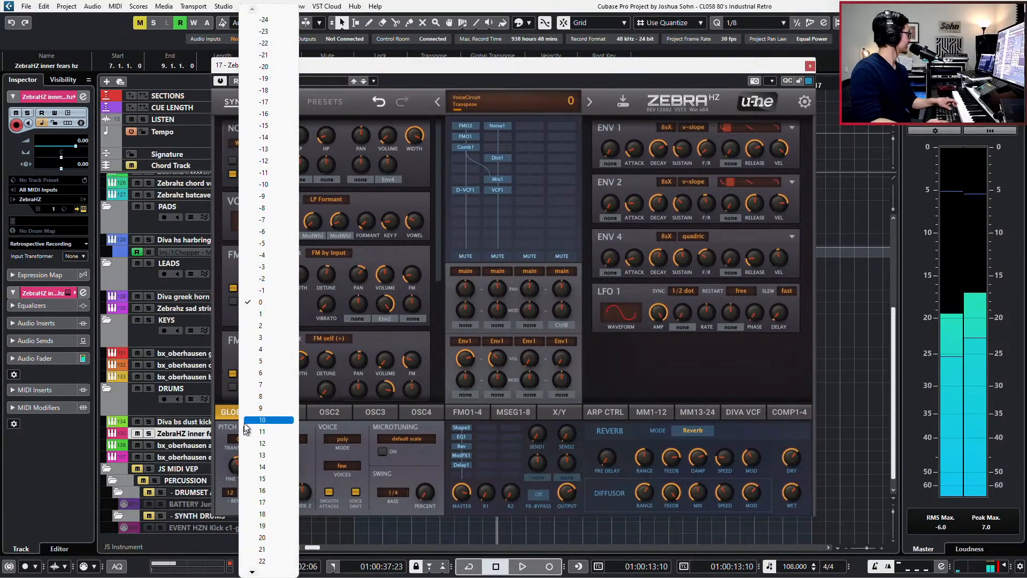
left_click(275, 326)
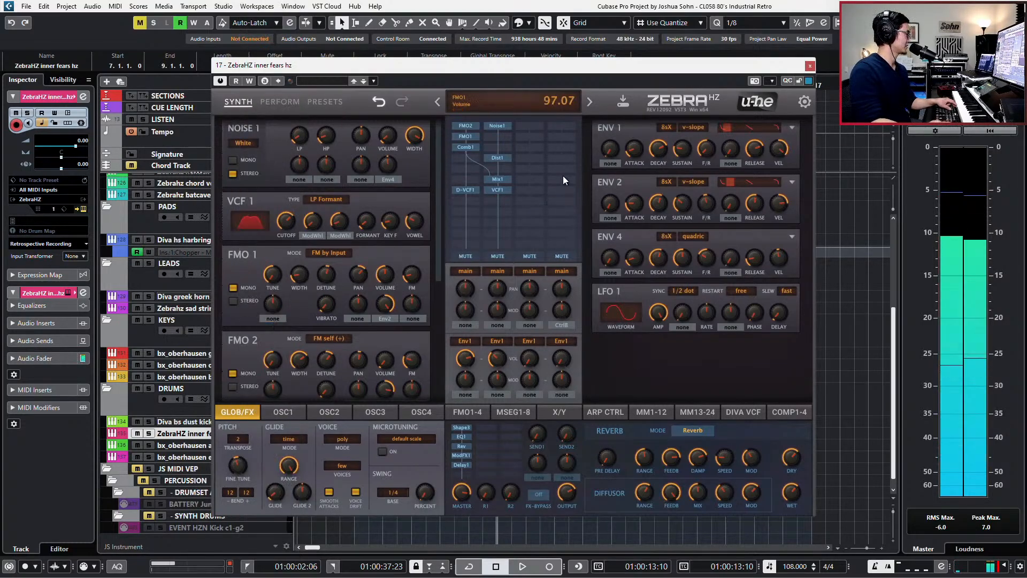
left_click(810, 65)
Copy the ZebraHZ inner fears hz events at bars 6 and 7 onto the bx_oberhausen analog kick 2 track
key("KP_Subtract")
key("KP_Add")
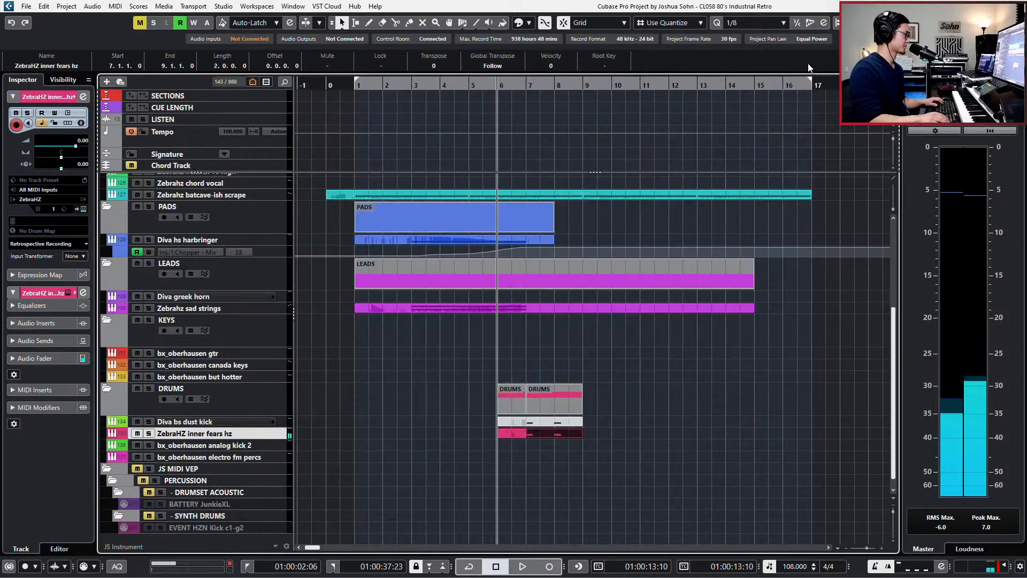
key("KP_Subtract")
left_click(252, 445)
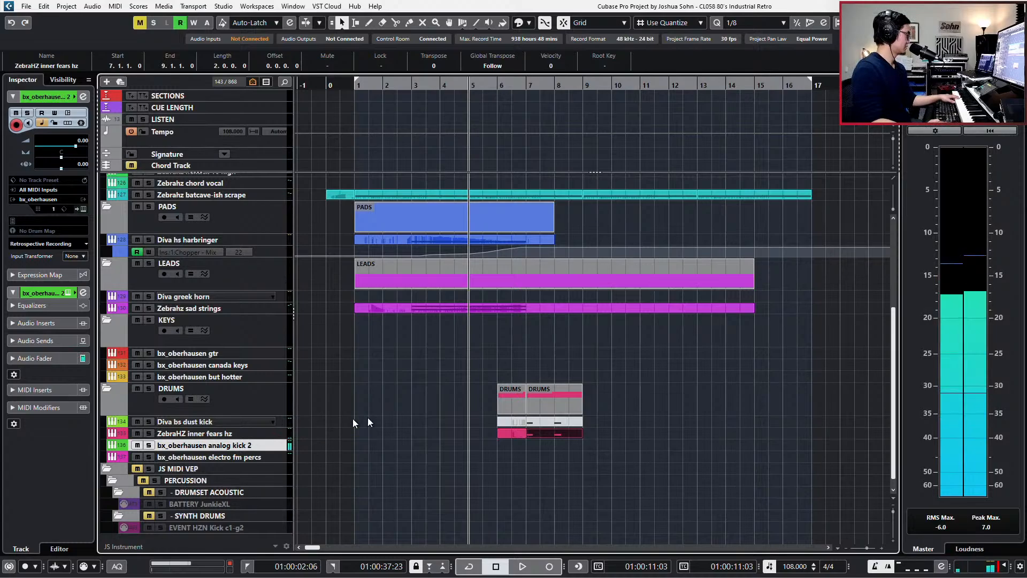
left_click_drag(573, 432, 572, 444)
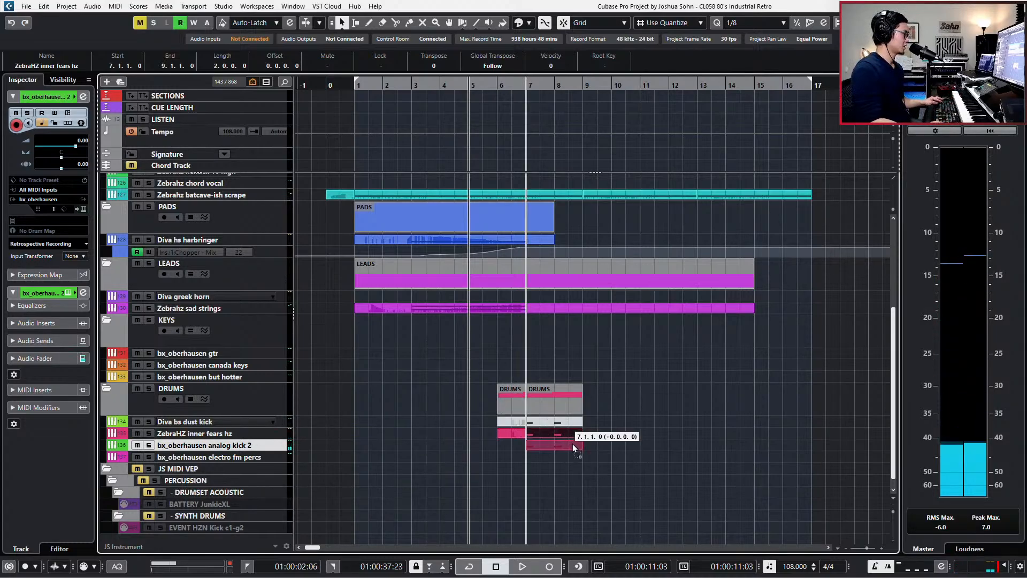
left_click(509, 435)
left_click_drag(508, 441, 514, 444)
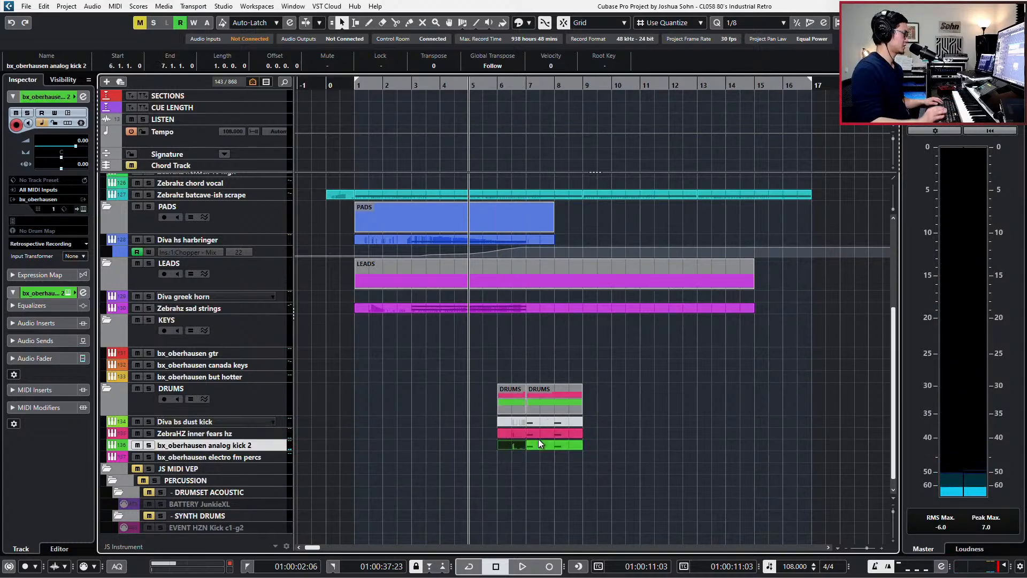
Solo the bx_oberhausen analog kick 2 track, audition it from bar 6, and unsolo it
key("s")
key("n")
key("n")
key("space")
key("space")
key("b")
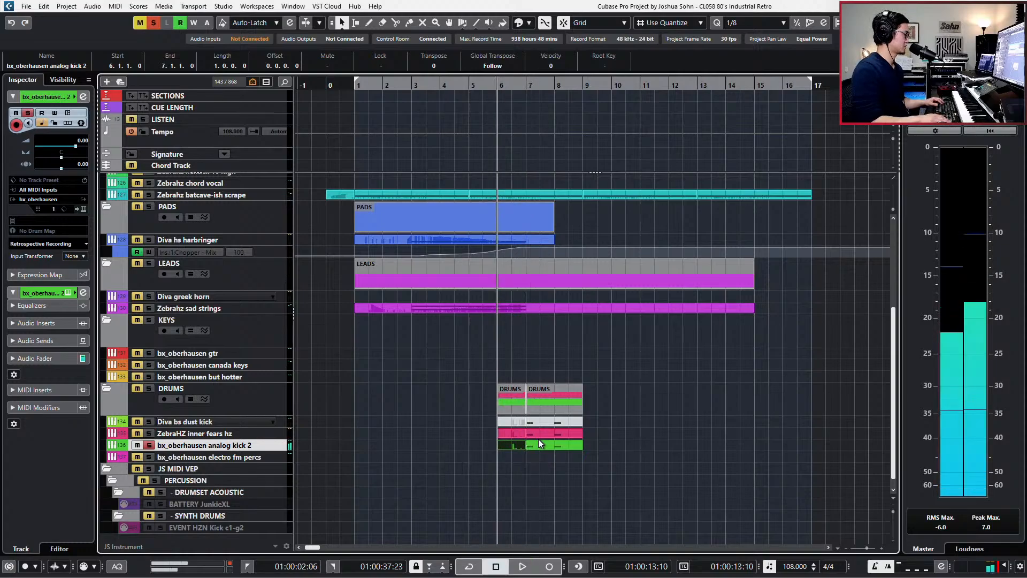
key("s")
Set Main Volume (CC 7) to 75 in the bx_oberhausen analog kick 2 event at bar 7, and play it
left_click(539, 444)
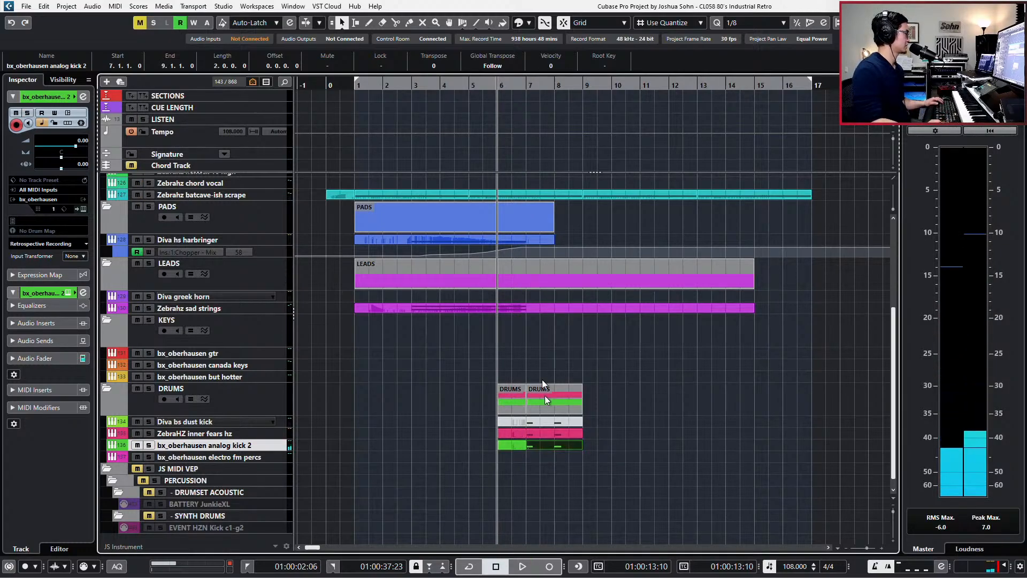
key("Return")
left_click_drag(234, 493, 232, 498)
left_click(231, 500)
key("alt+1")
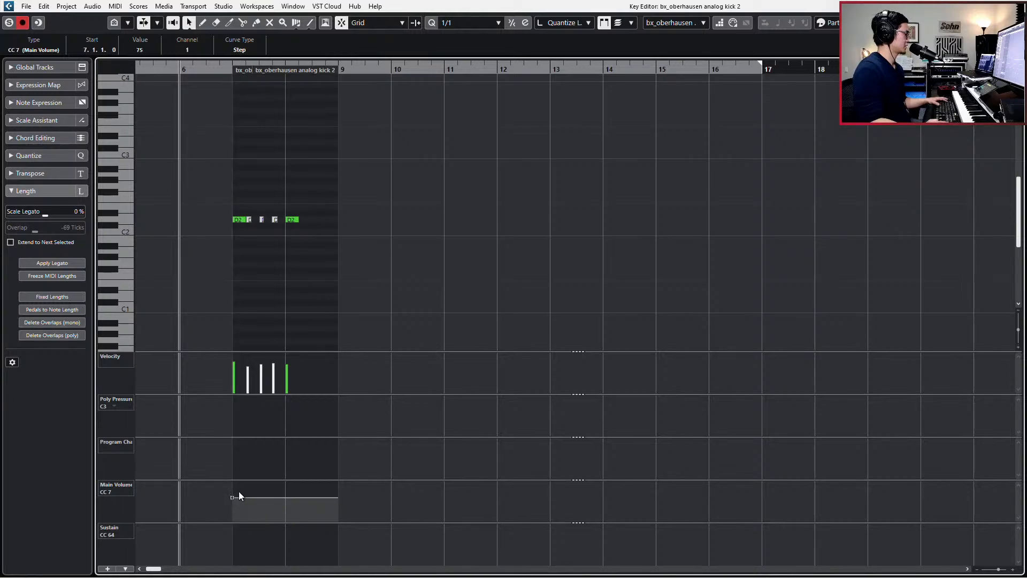
key("space")
scroll(265, 244, "up", 4)
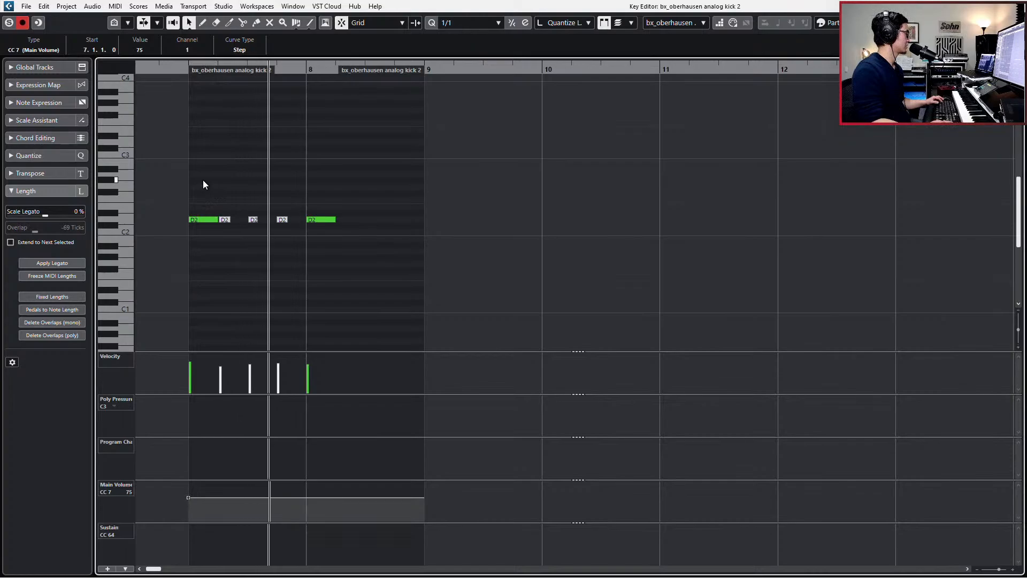
key("space")
Set the quantize value to 1/8 and delete all notes after the first D2 in the analog kick 2 event at bar 7
left_click_drag(203, 180, 205, 270)
scroll(657, 243, "down", 3)
scroll(657, 247, "right", 5)
scroll(649, 266, "up", 3)
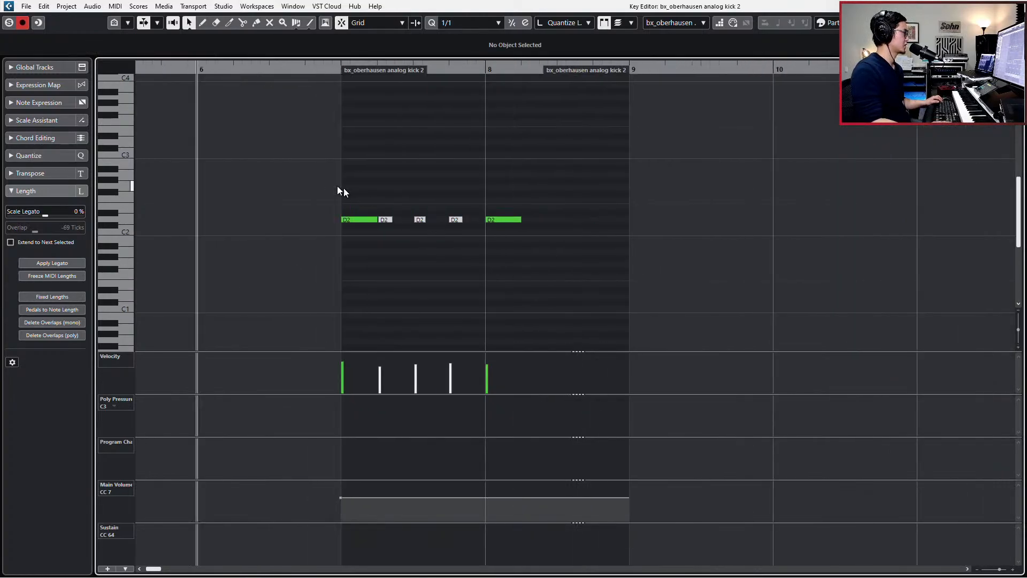
left_click_drag(349, 197, 361, 266)
key("alt+4")
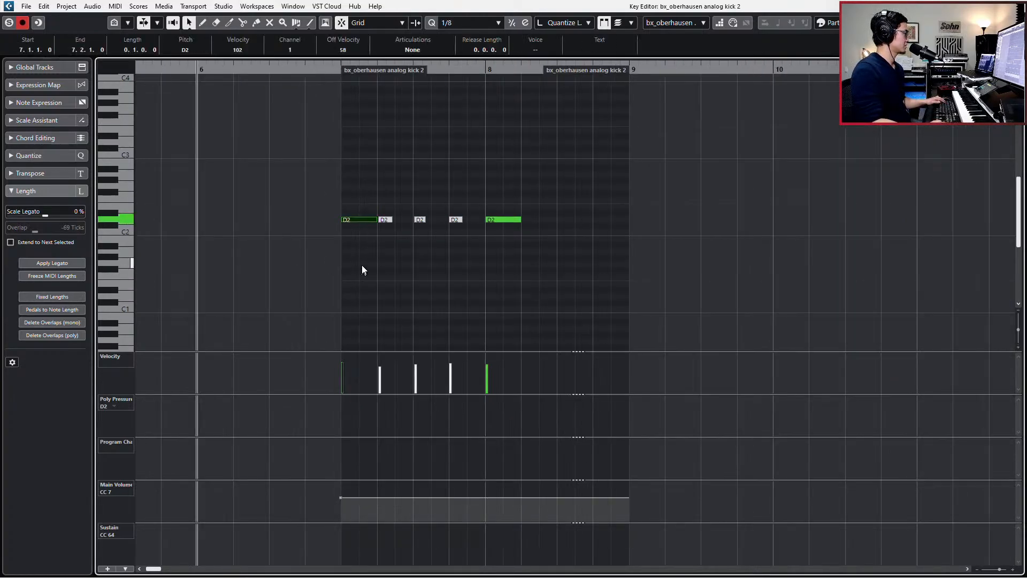
left_click_drag(430, 193, 423, 243)
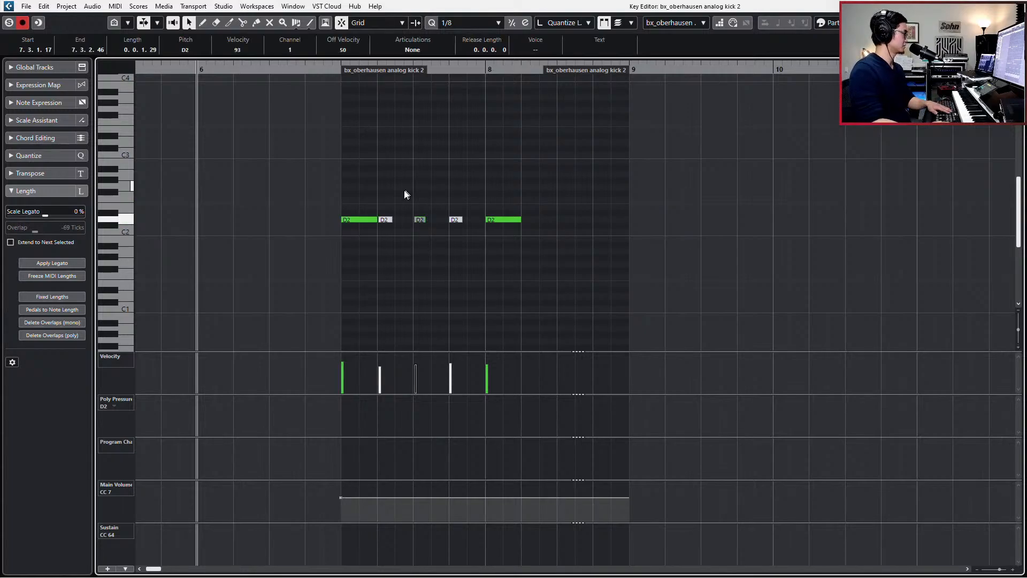
left_click_drag(390, 201, 546, 262)
key("Delete")
Duplicate the remaining D2 note repeatedly to fill bars 7 and 8 of the analog kick 2 event, and close the editor
left_click_drag(504, 183, 348, 262)
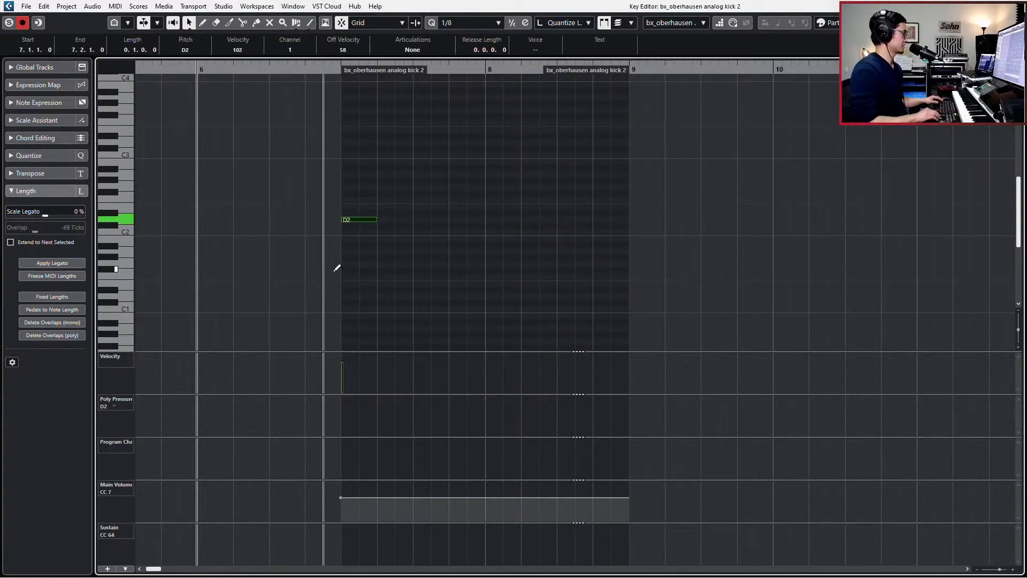
key("alt+shift+Left")
key("ctrl+d")
left_click_drag(355, 172, 482, 267)
key("ctrl+d")
key("Escape")
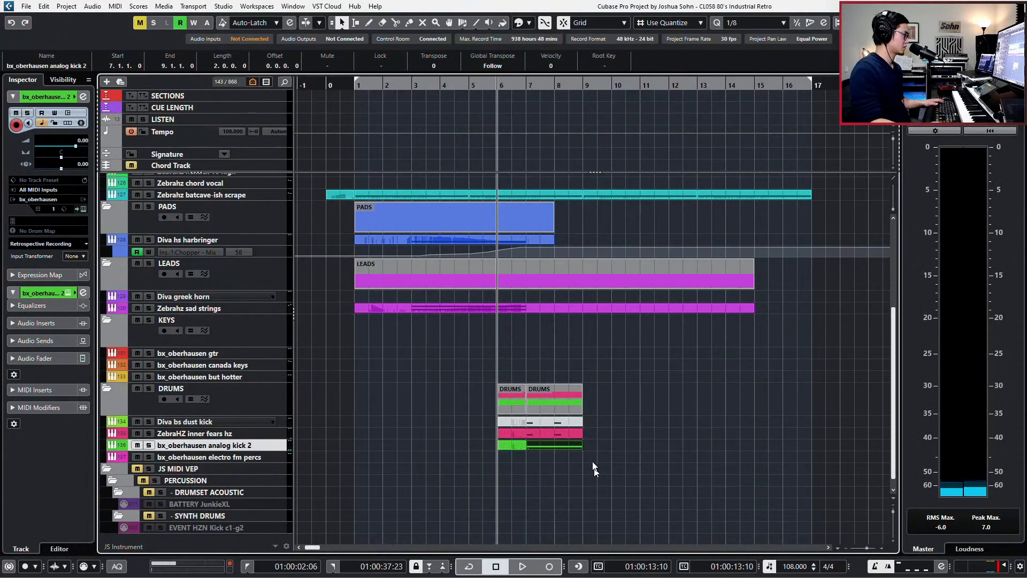
Delete all notes after the first D2 in the ZebraHZ inner fears hz event at bar 7
left_click(570, 433, "shift")
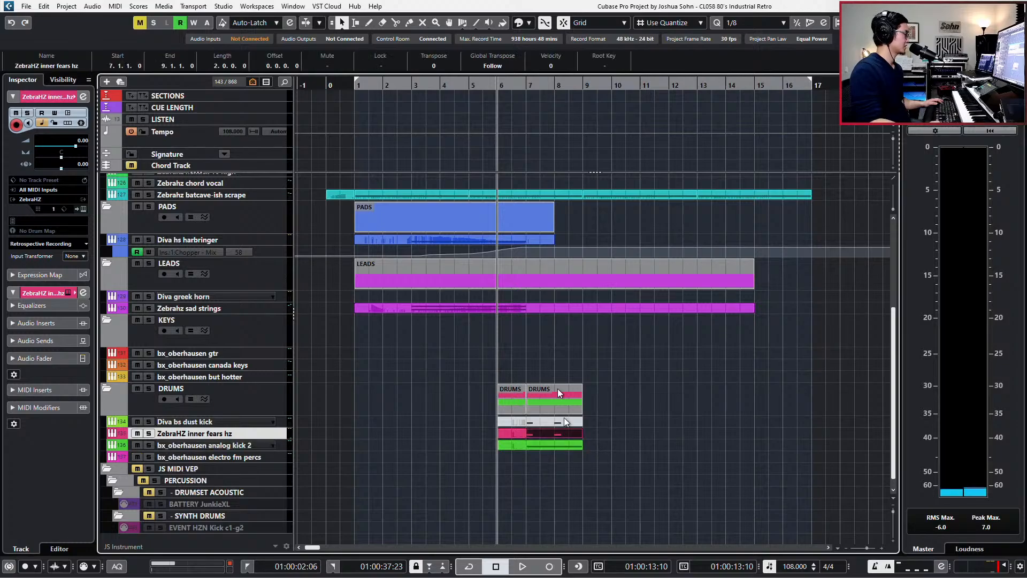
key("Return")
left_click(296, 233)
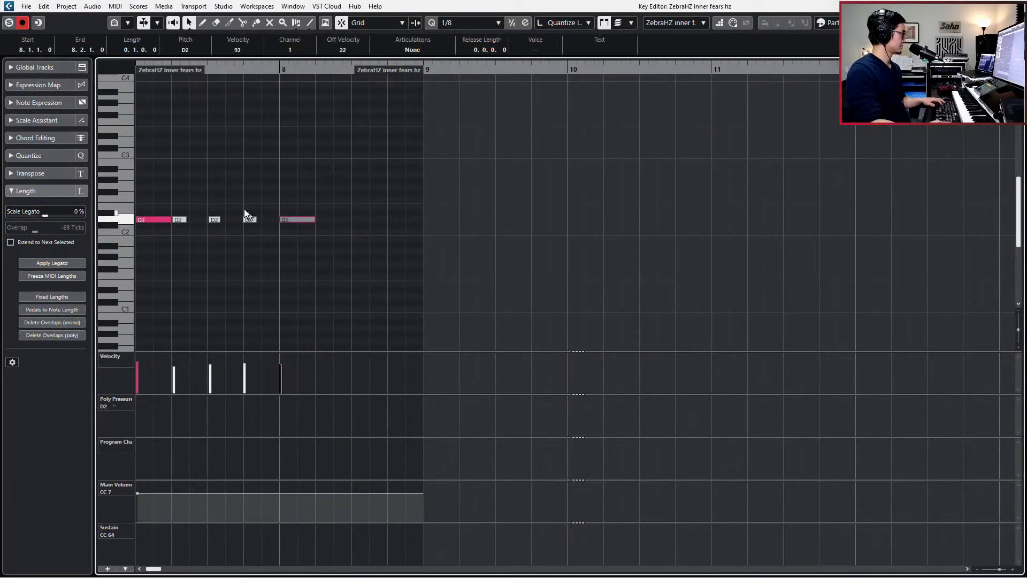
left_click_drag(172, 201, 296, 243)
key("Delete")
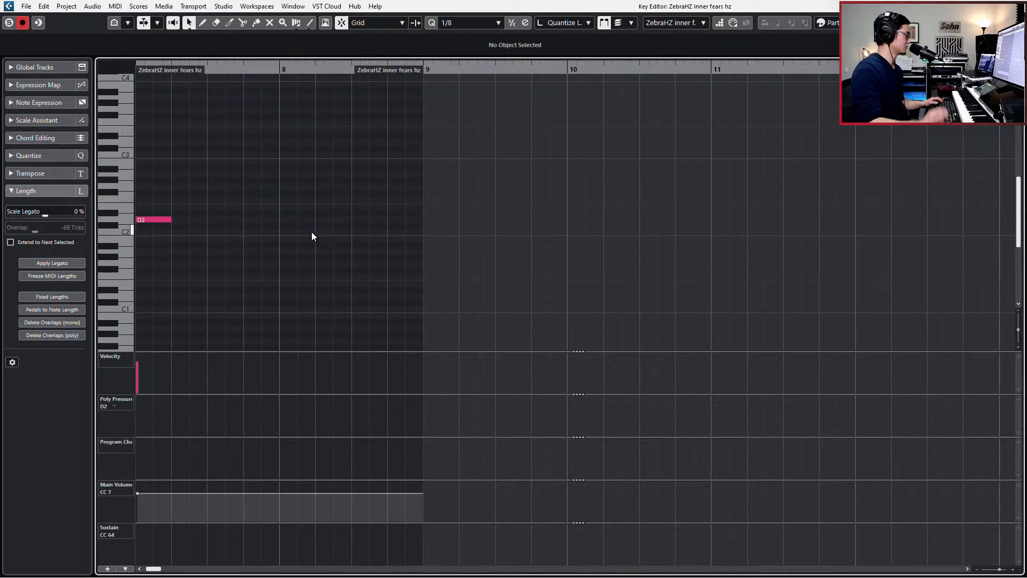
Close the note editor and extend the bx_oberhausen future event in the BASS folder to bar 17 during playback
key("Return")
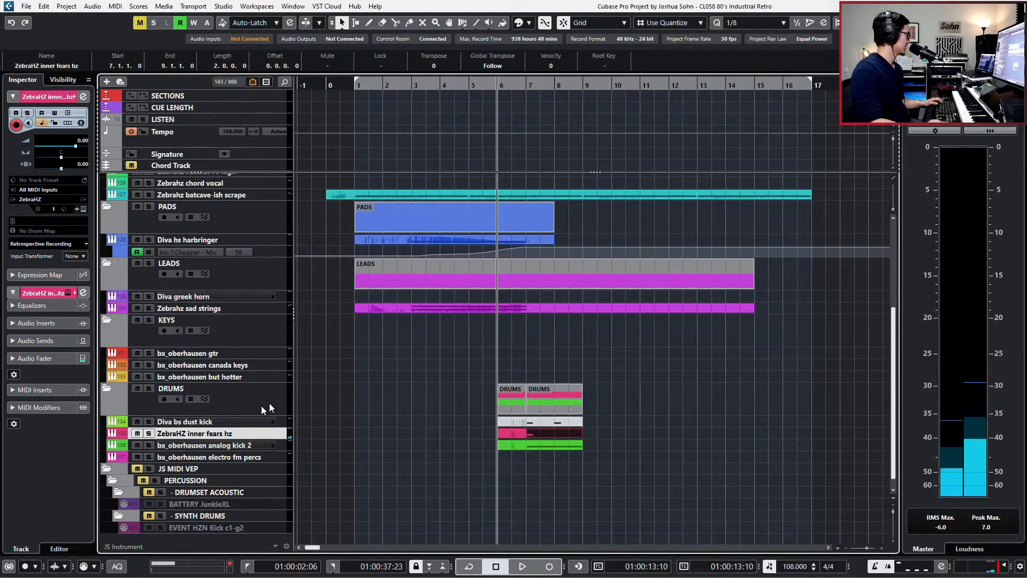
scroll(401, 394, "up", 5)
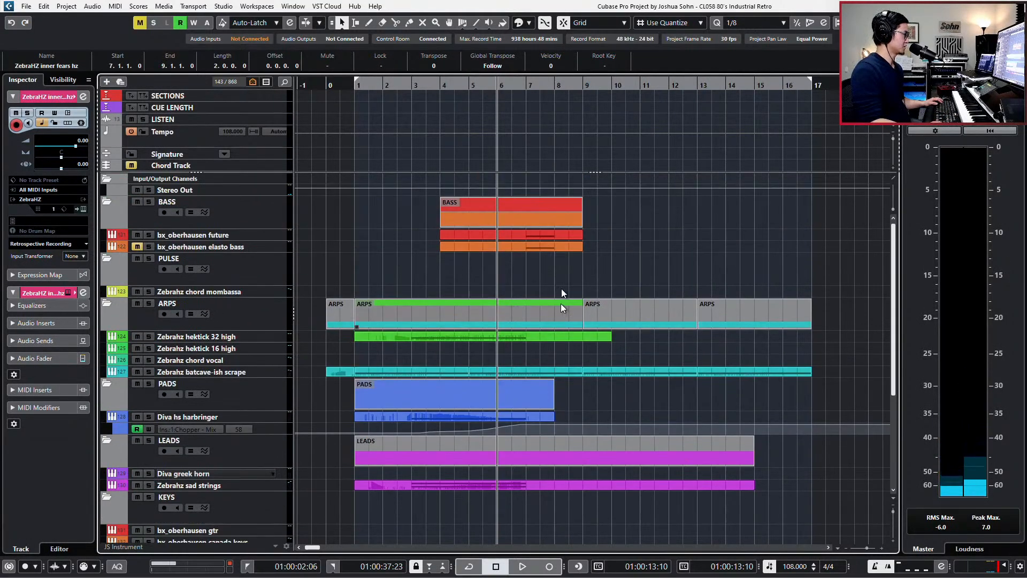
key("space")
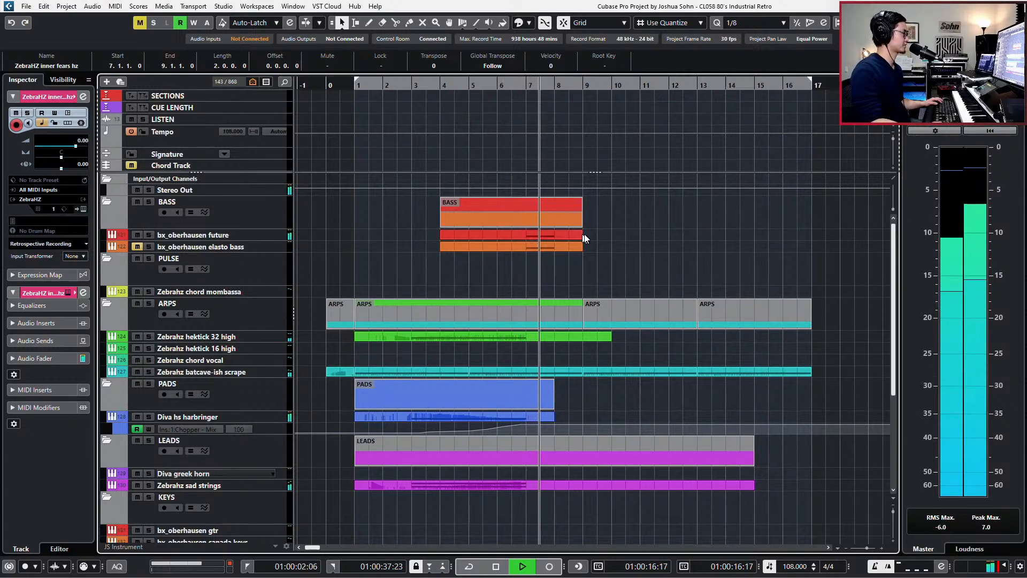
left_click_drag(580, 235, 812, 236)
key("space")
Delete the D1 note at bar 7 in the bx_oberhausen future event, play the event, and close the editor
double_click(749, 236)
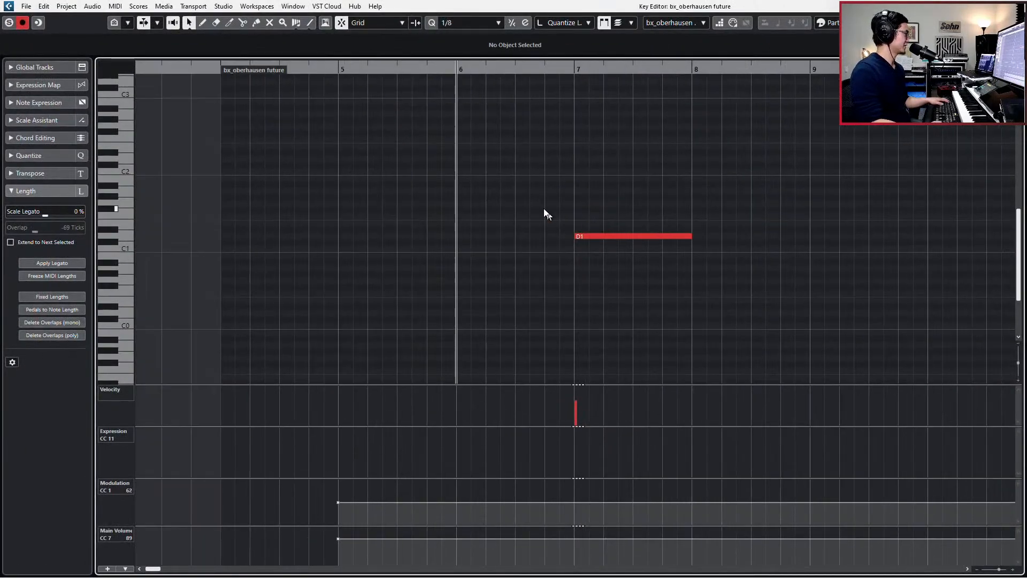
left_click(653, 235)
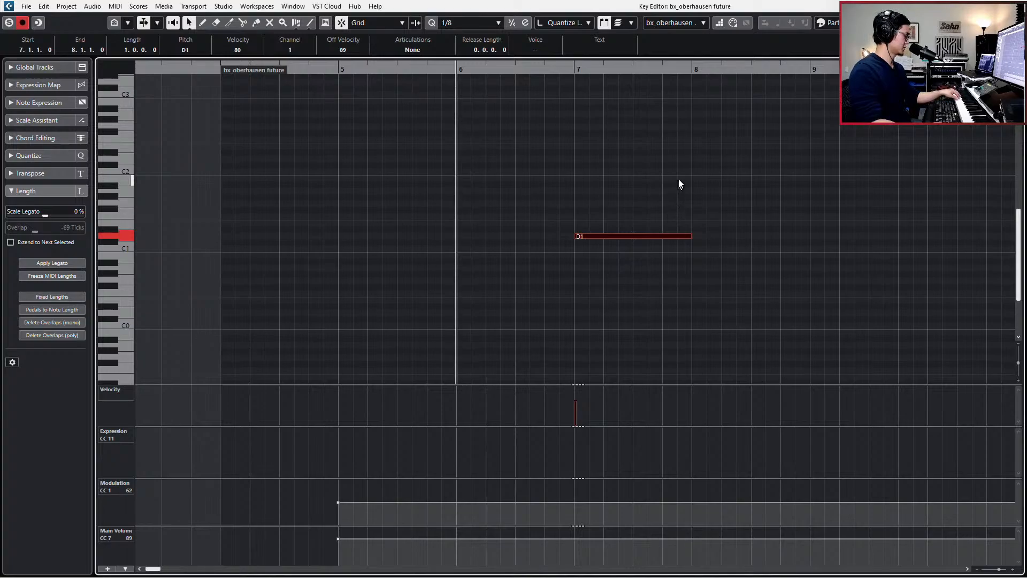
key("l")
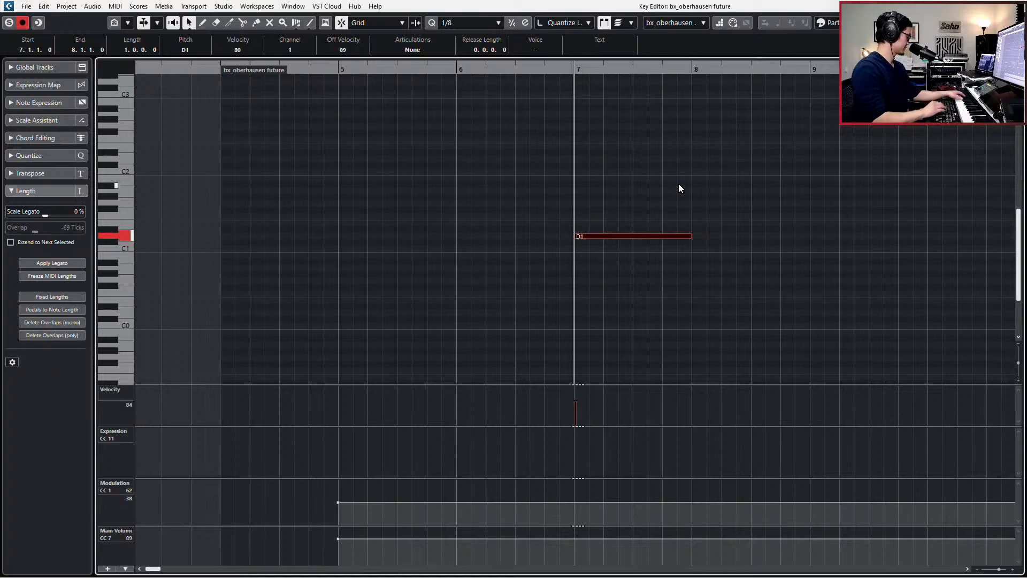
key("KP_Subtract")
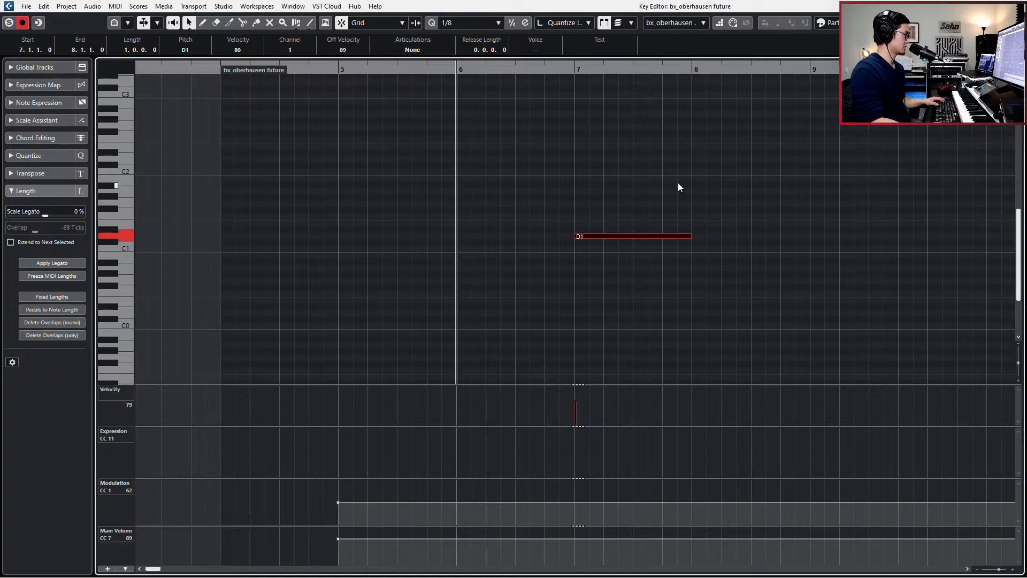
key("Delete")
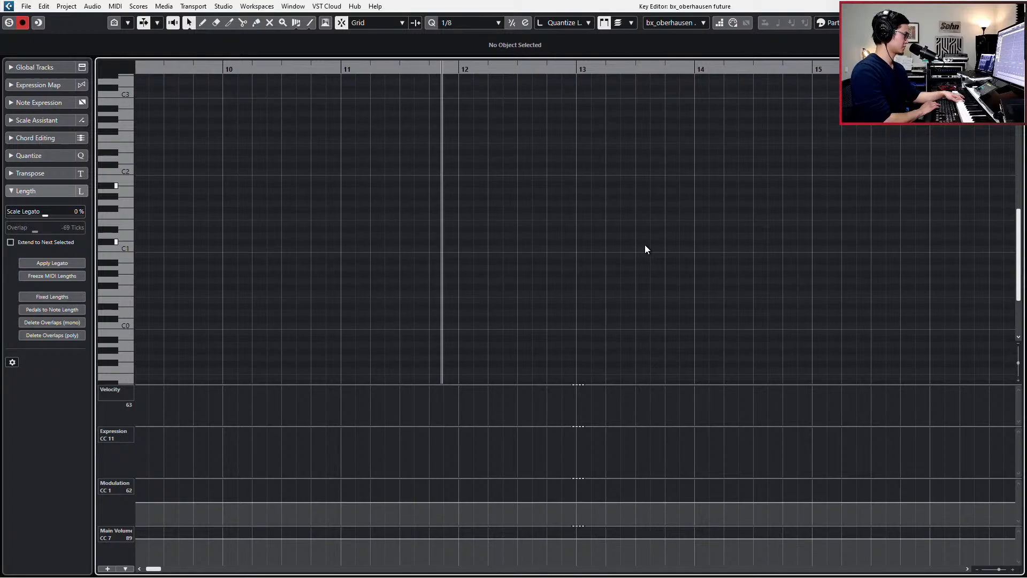
key("space")
key("Return")
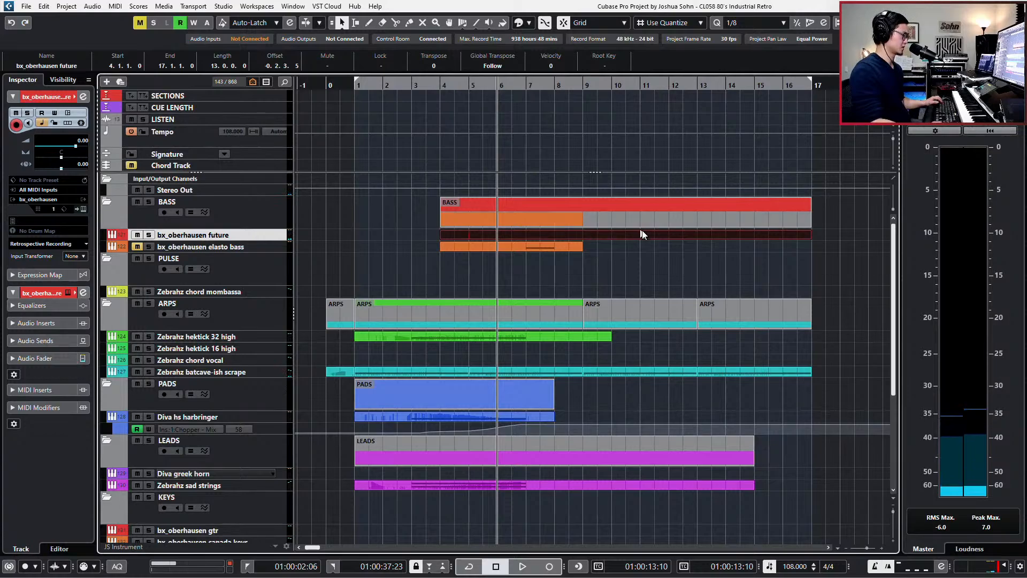
Unmute the bx_oberhausen elasto bass track and delete its event starting at bar 4
scroll(639, 227, "up", 2)
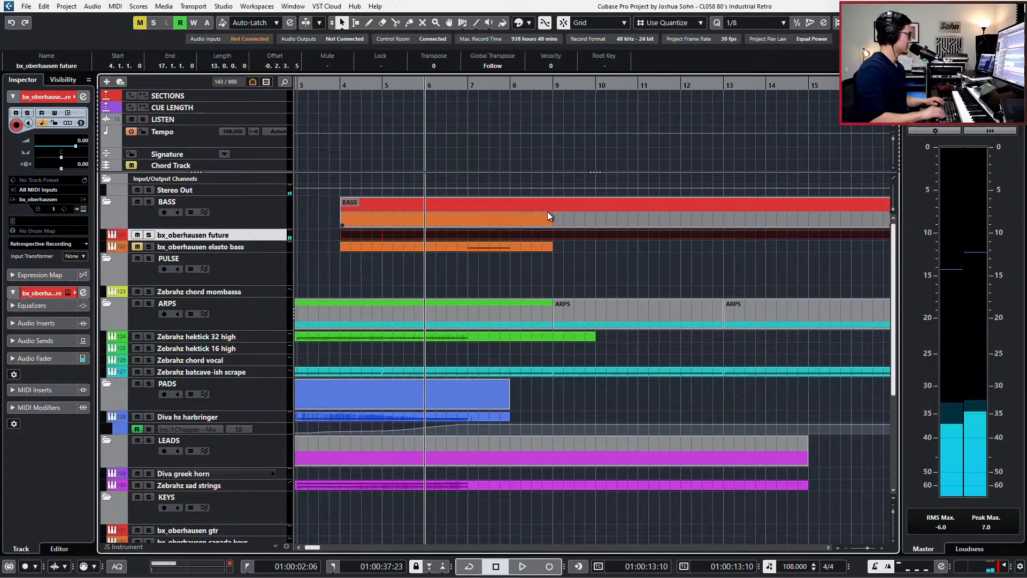
key("Down")
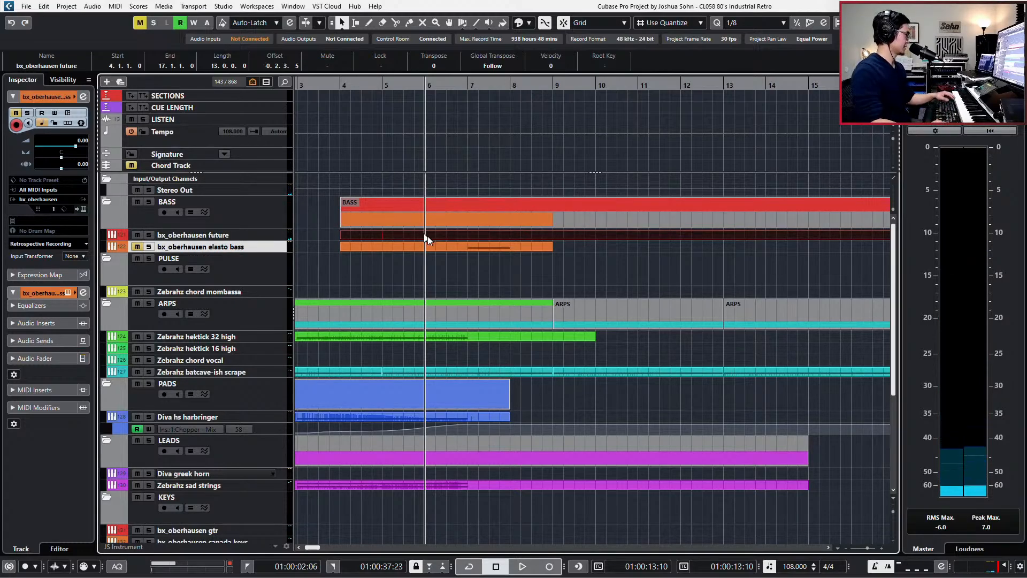
left_click(437, 247)
key("Delete")
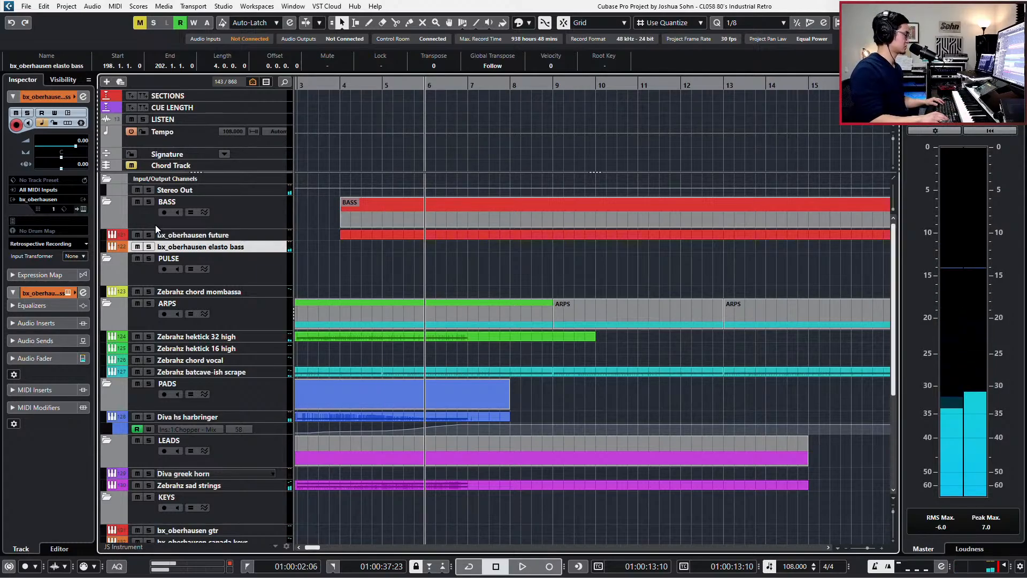
Play a bass line along with the track from bar 5 and insert the retrospective recording on the bx_oberhausen elasto bass track
key("KP_Subtract")
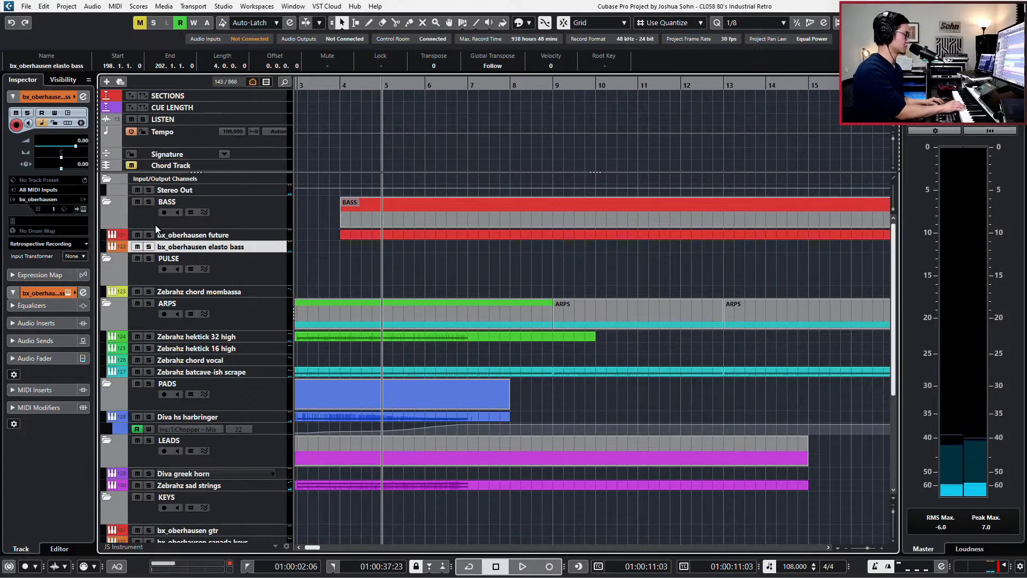
key("space")
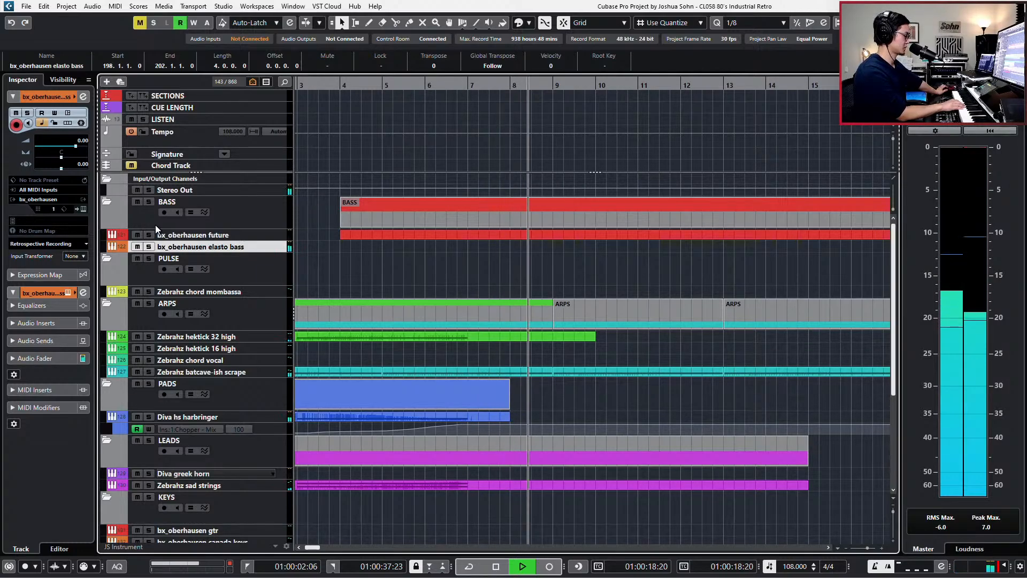
key("space")
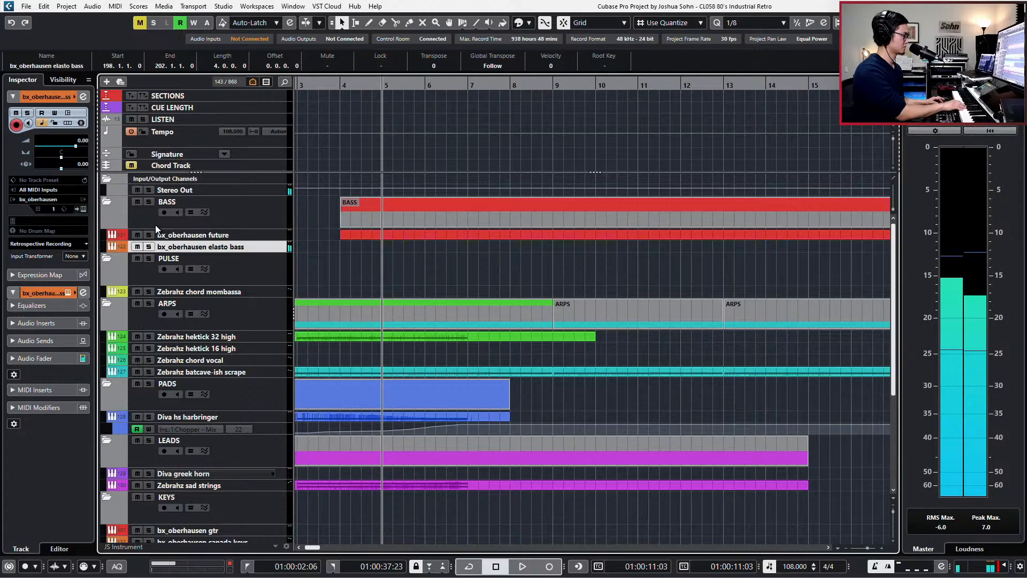
key("space")
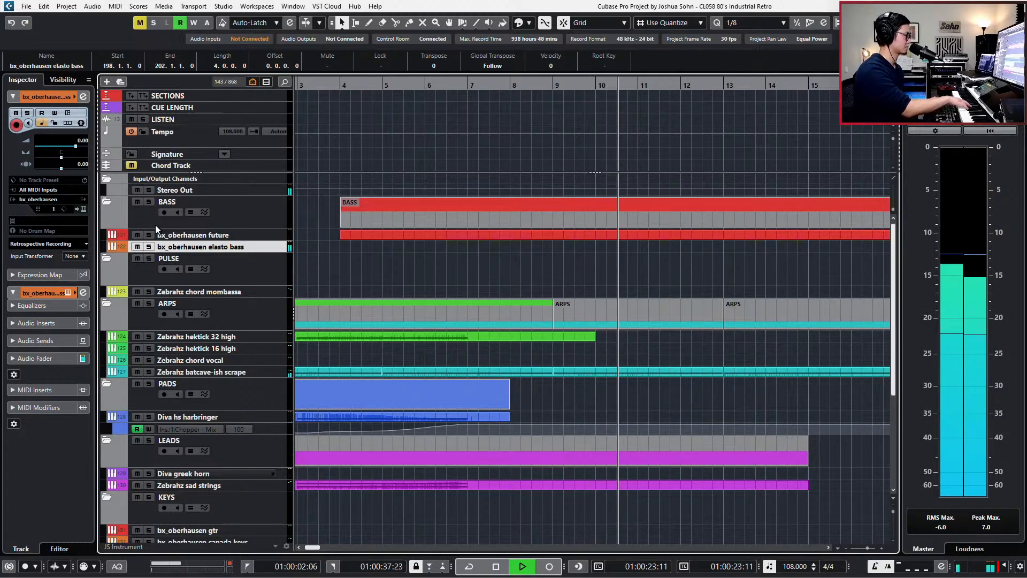
key("space")
key("shift+KP_Multiply")
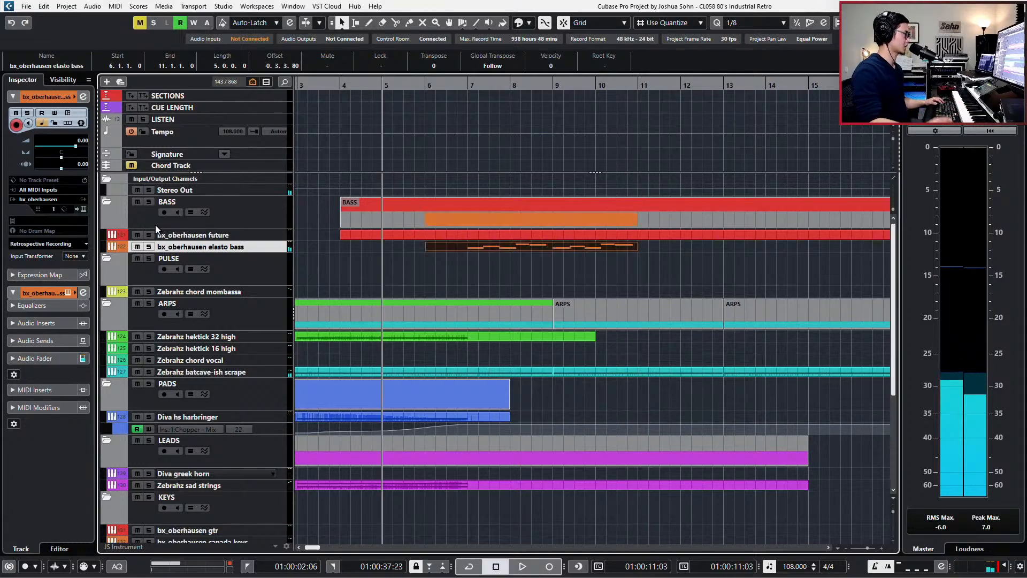
Iteratively quantize all notes in the bx_oberhausen elasto bass event at bar 6 to 1/8
double_click(466, 246)
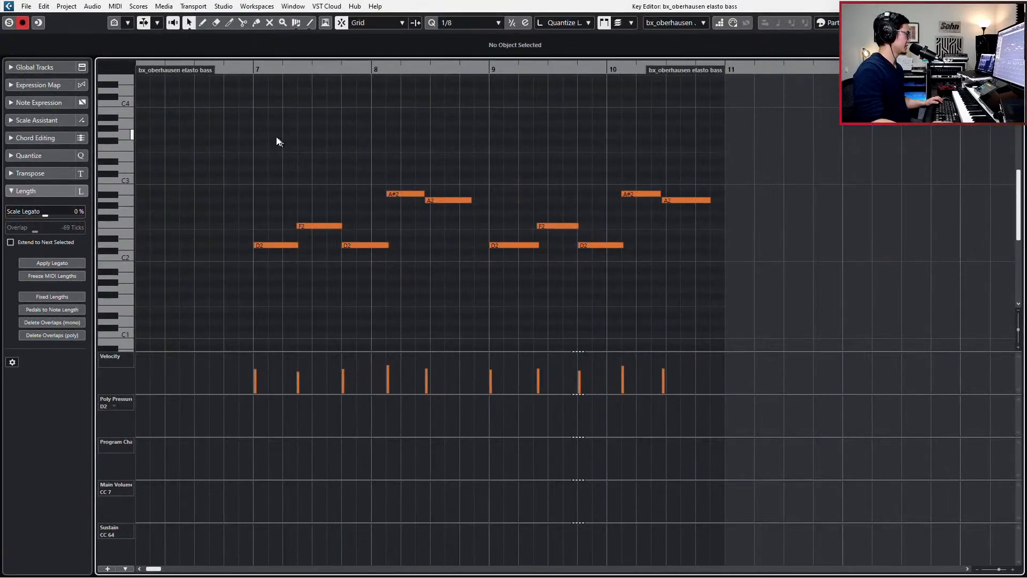
left_click_drag(275, 137, 717, 352)
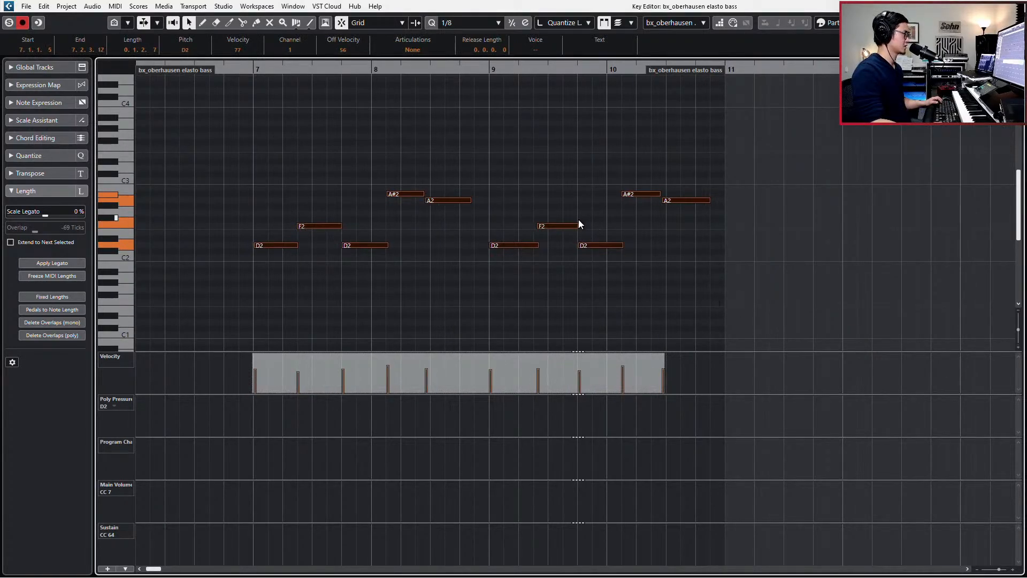
left_click(512, 24)
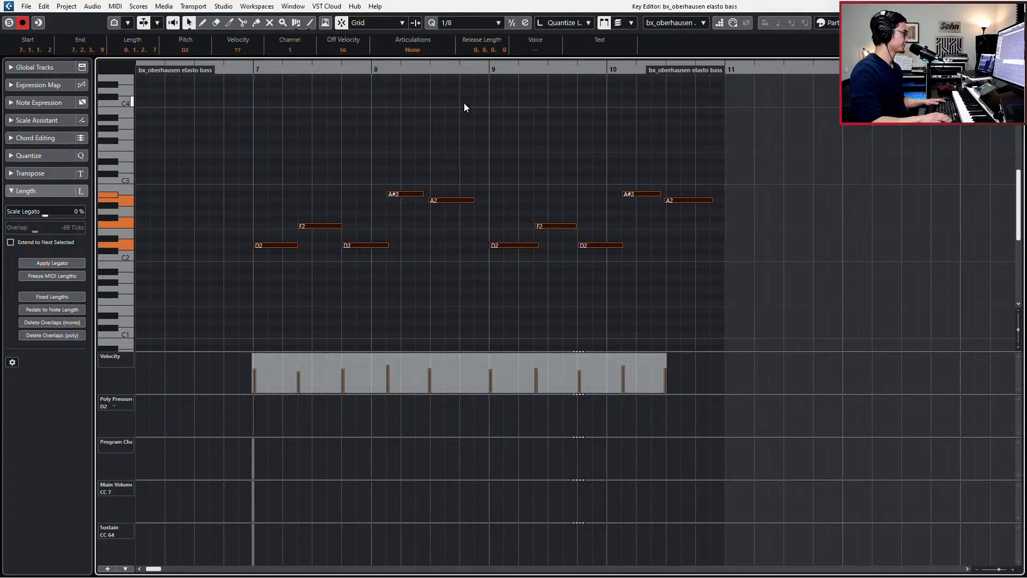
Set Main Volume (CC 7) to 58 and Modulation (CC 1) to 28 at the start of the elasto bass event, and play it
left_click(169, 496)
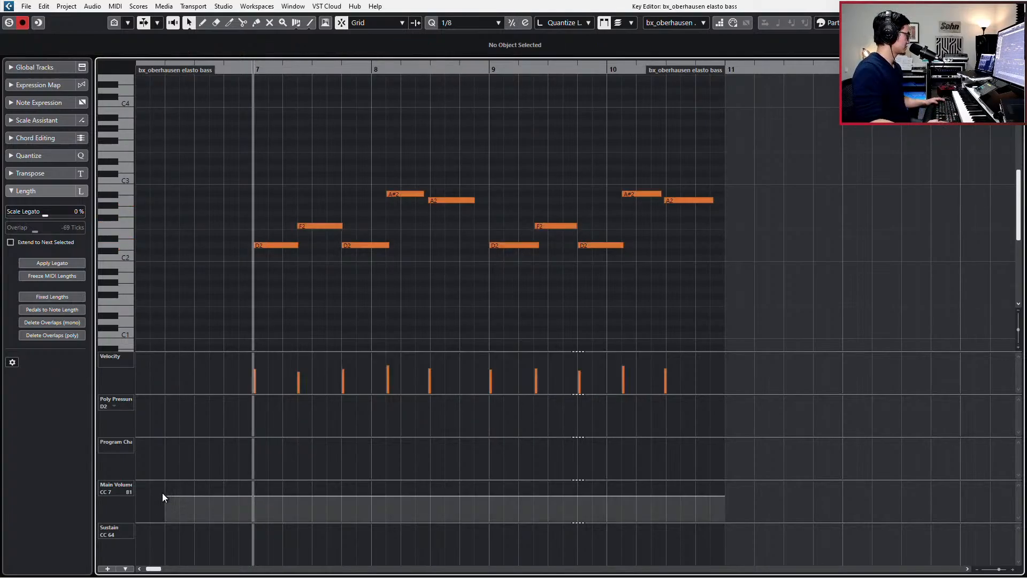
left_click_drag(165, 497, 165, 503)
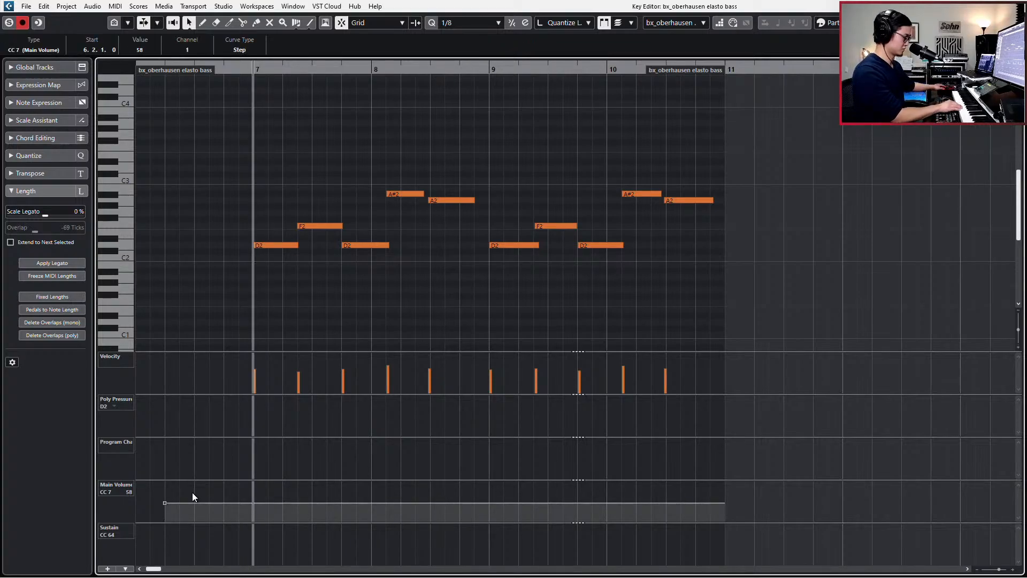
key("alt+1")
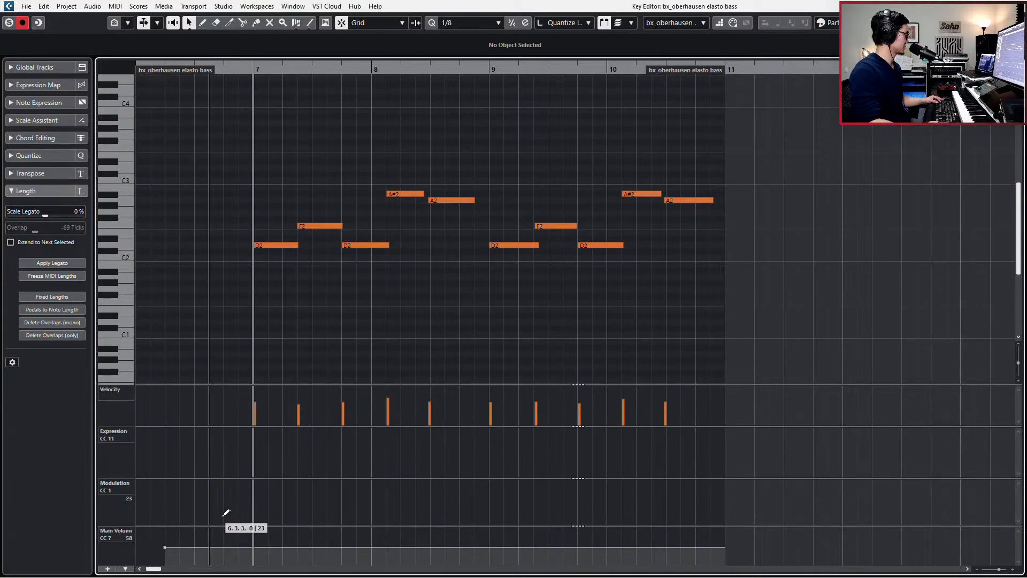
left_click(170, 513)
key("space")
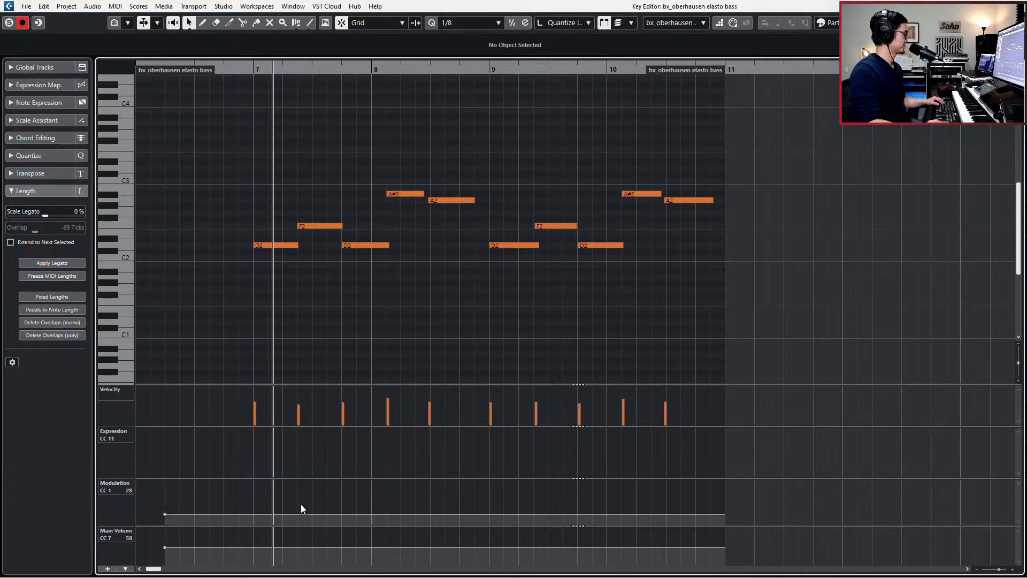
key("space")
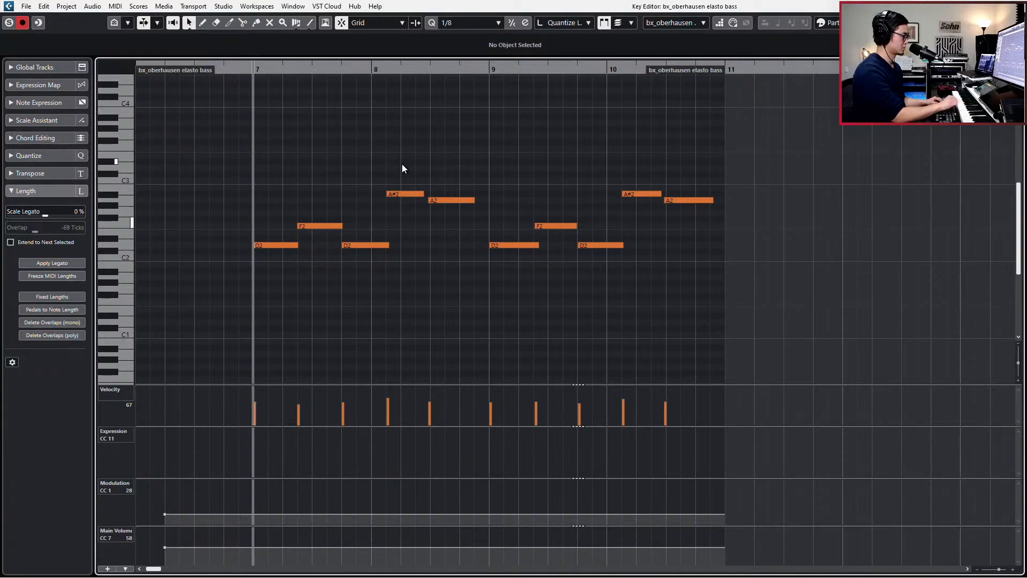
Mute the A#2 and A2 notes in bars 8 and 10 of the elasto bass event
left_click_drag(410, 154, 474, 229)
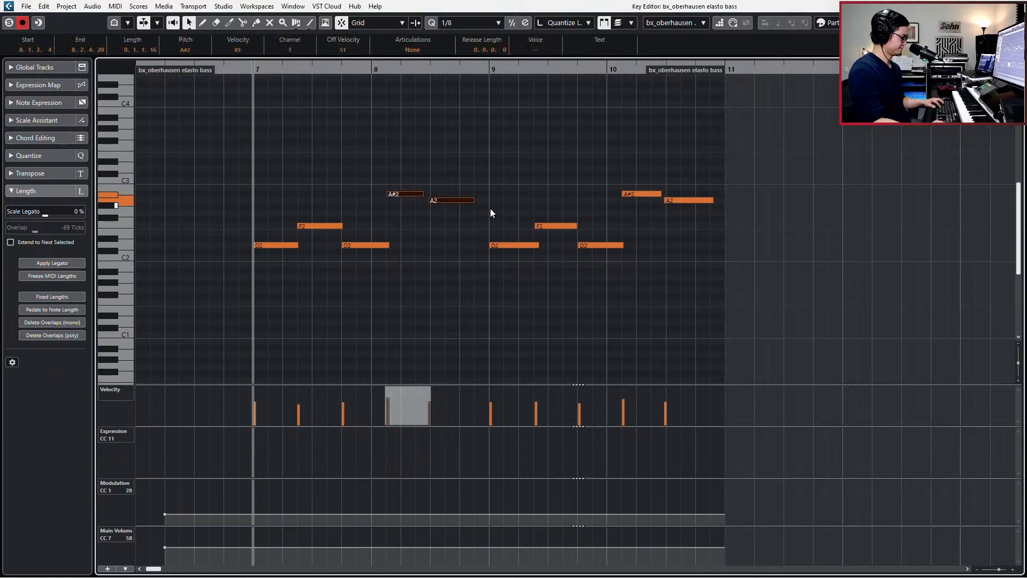
key("space")
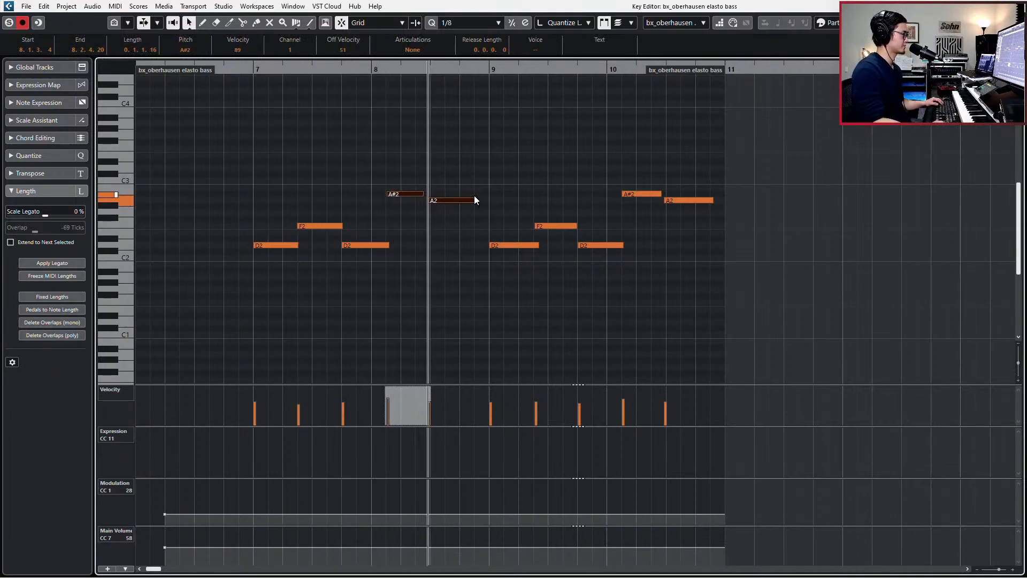
key("space")
left_click_drag(409, 162, 450, 224)
key("shift+m")
left_click_drag(596, 161, 741, 230)
key("shift+m")
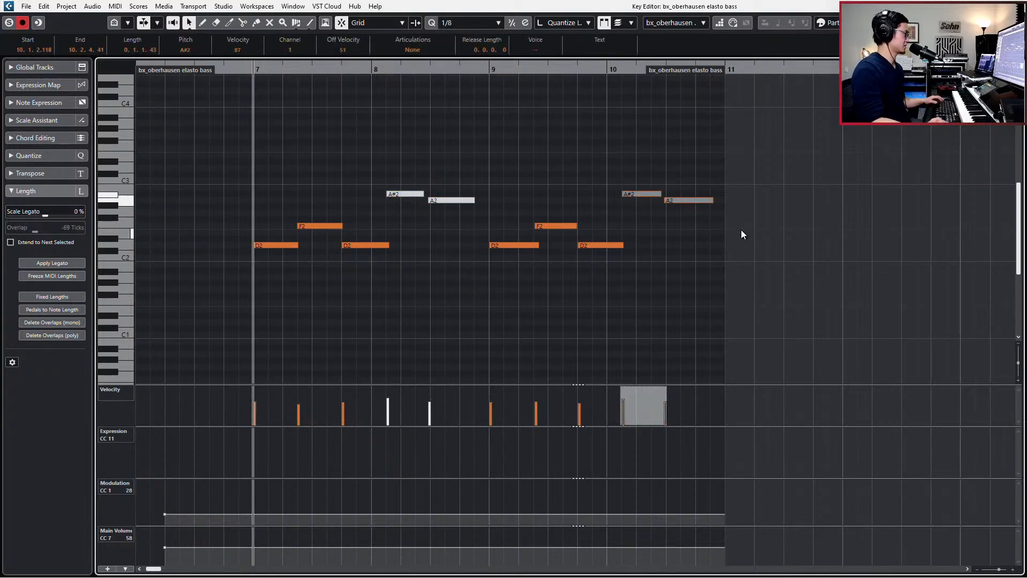
Play the phrase, and adjust the ends of the D2 and F2 notes in bar 9 to meet the notes that follow them
key("space")
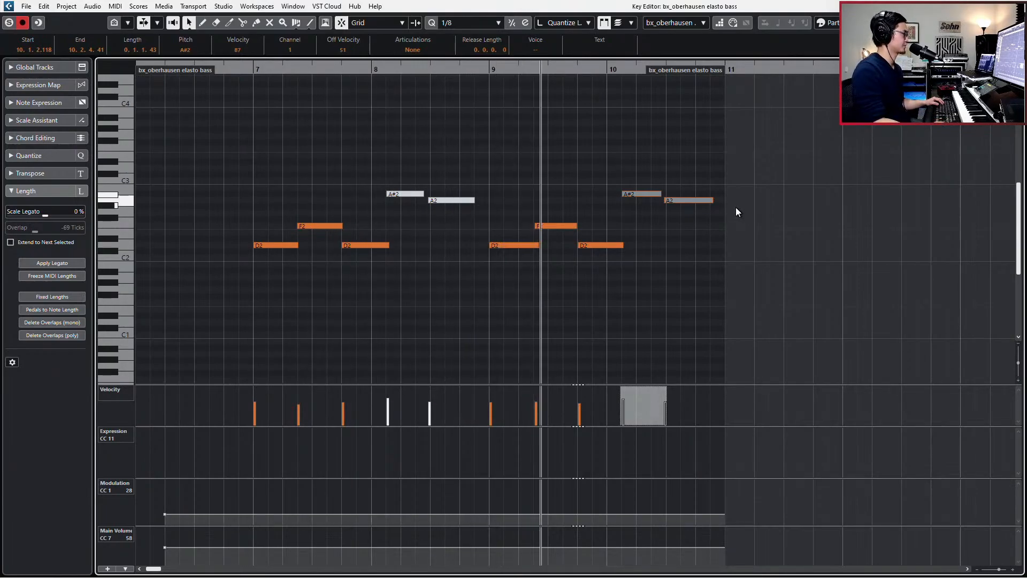
key("space")
left_click(557, 225)
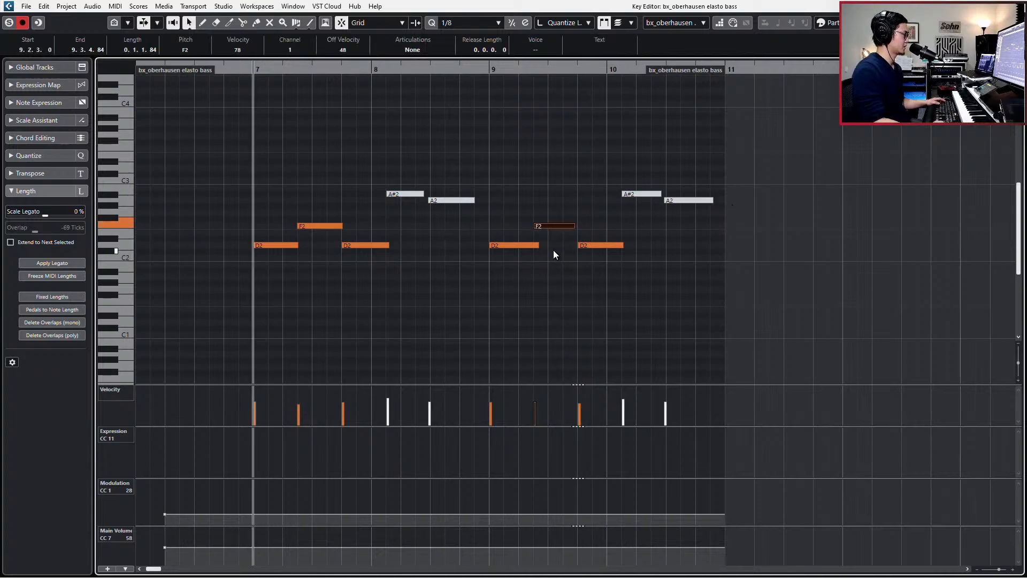
left_click_drag(541, 242, 578, 225)
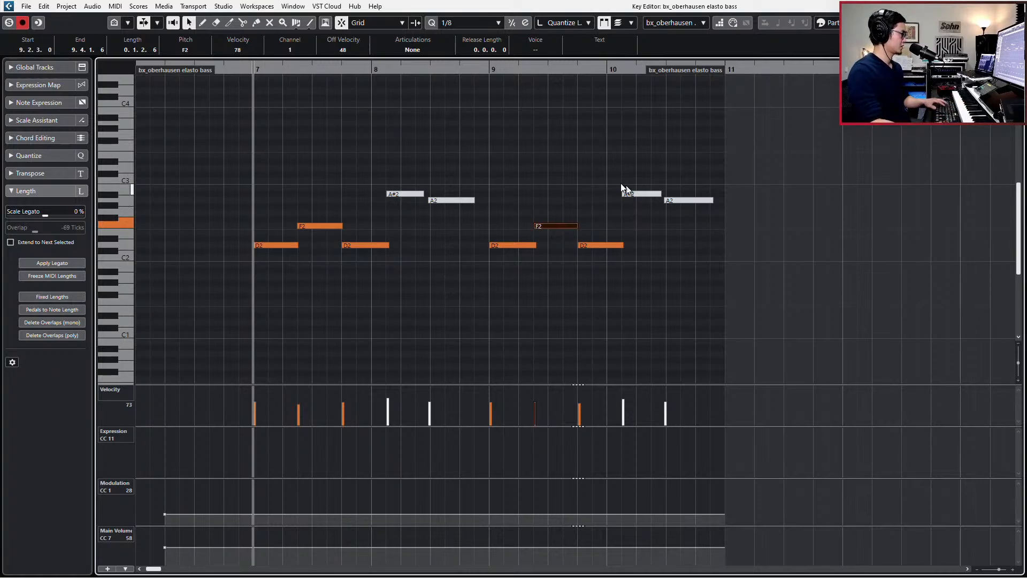
Delete all notes after the first D2, F2, D2 phrase of bar 7 and extend the elasto bass event well past bar 11
left_click_drag(412, 161, 708, 213)
key("Delete")
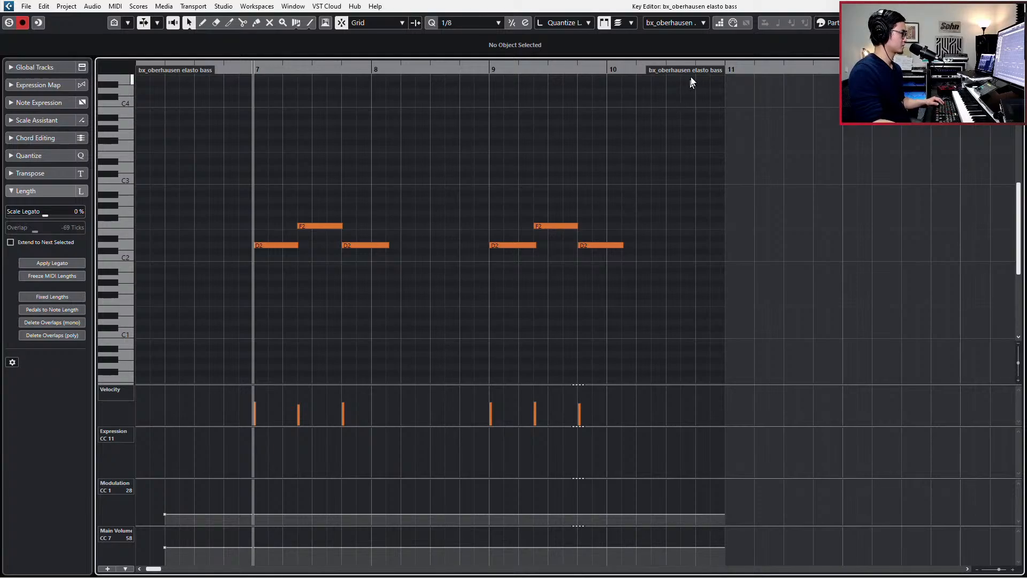
left_click_drag(691, 70, 1012, 70)
key("space")
left_click_drag(618, 160, 485, 279)
key("Delete")
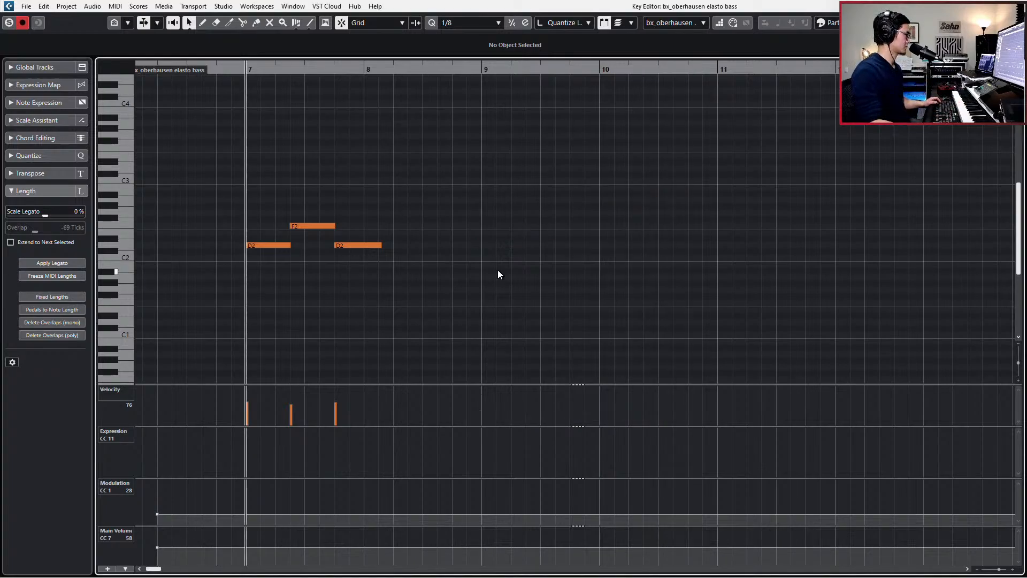
Set Main Volume (CC 7) to 50 in the elasto bass event and record D2, F2, D2, A2 and G2 over bars 9 and 10
left_click_drag(159, 544, 159, 557)
left_click(637, 294)
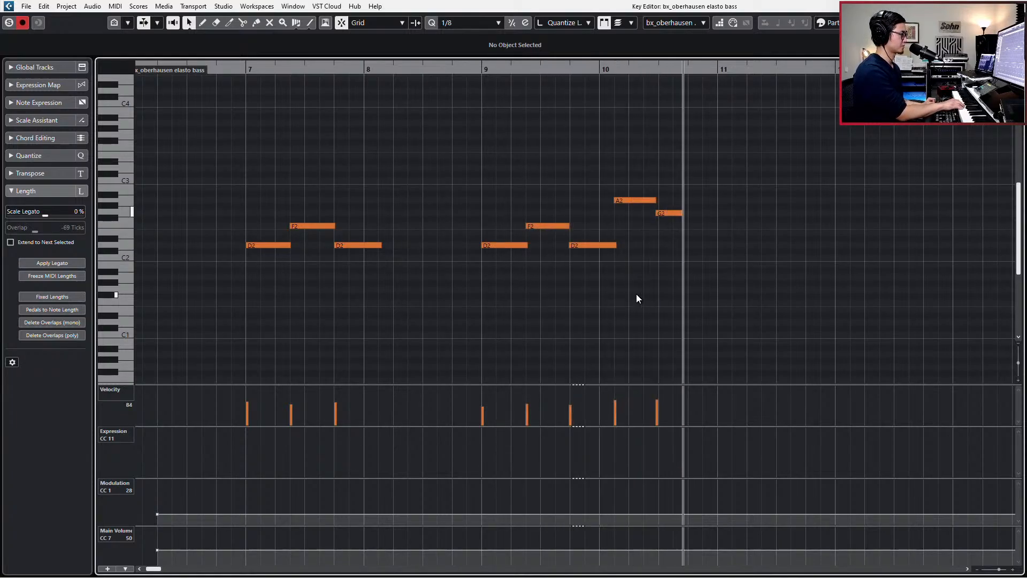
key("space")
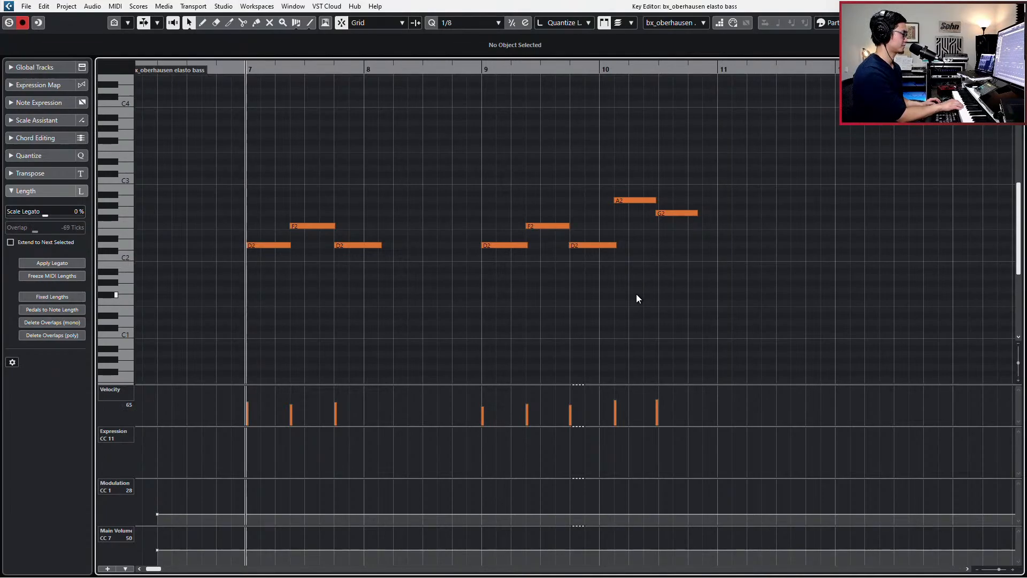
Undo the last bass take, record D2, G2, F2, F2, E2, E2 over bars 9 and 10, and shift both E2 notes slightly later
key("ctrl+z")
key("space")
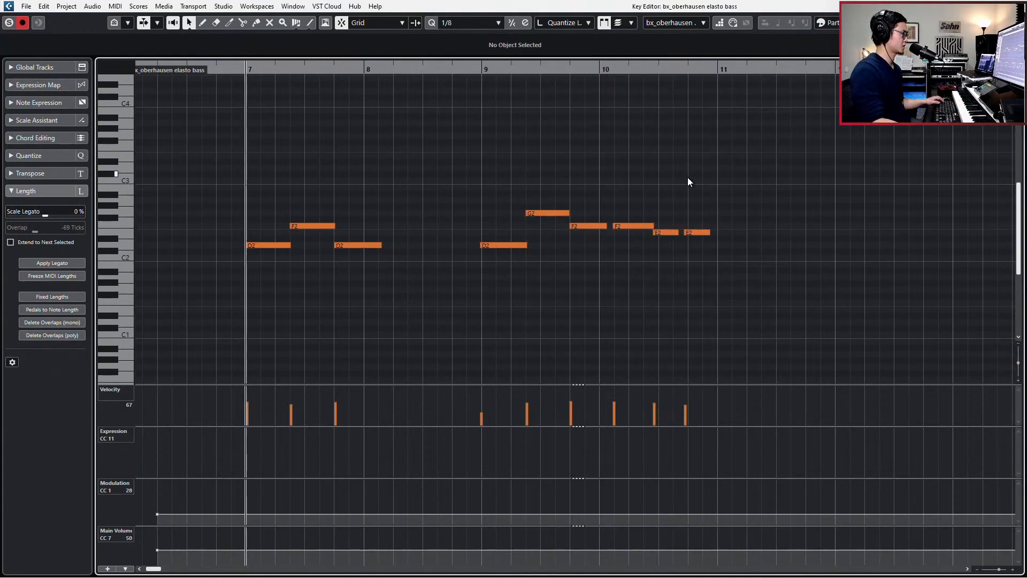
left_click_drag(659, 208, 715, 255)
left_click_drag(655, 232, 706, 241)
left_click(654, 221)
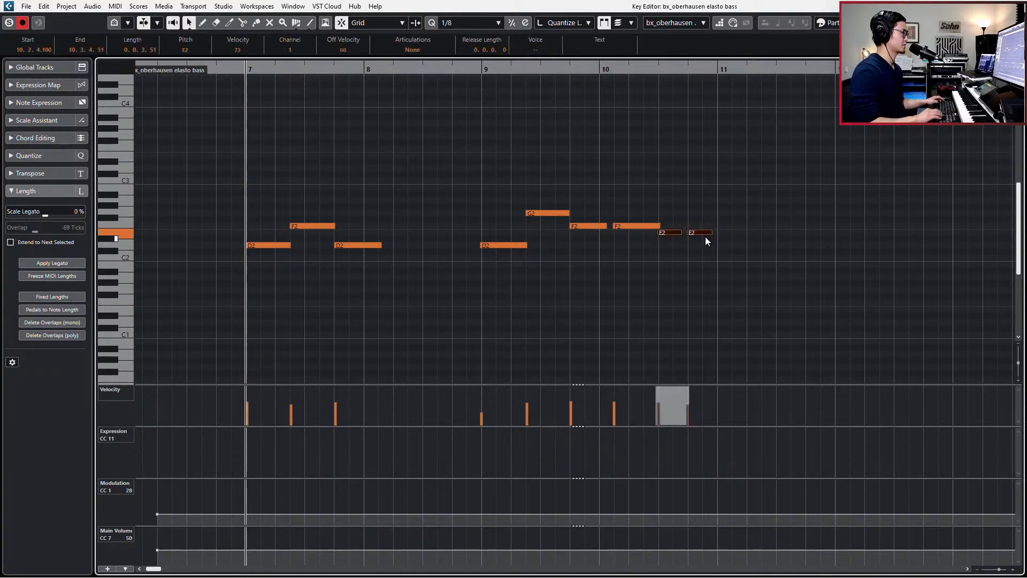
left_click(718, 187)
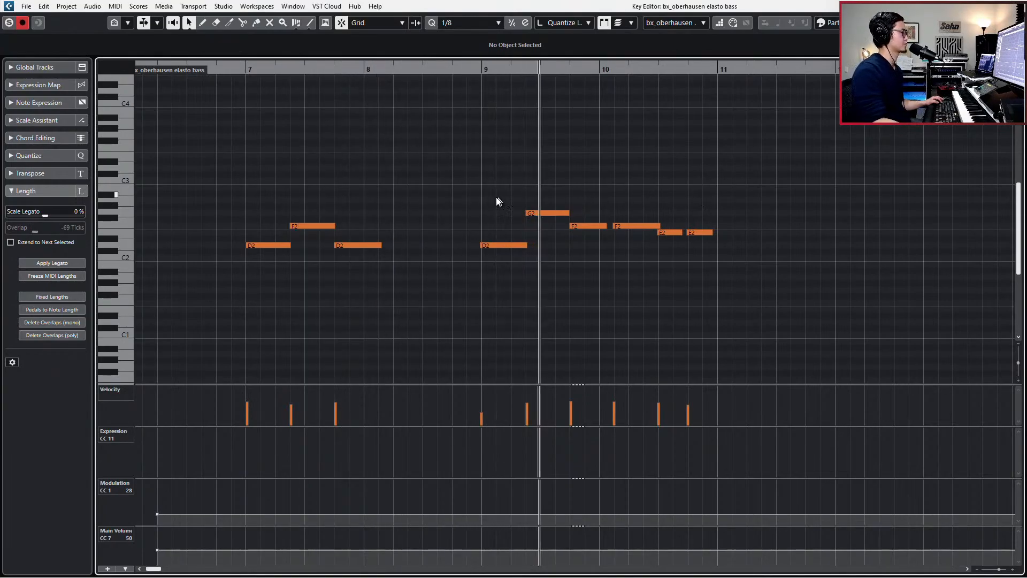
Quantize the D2 note at the start of bar 9, play the phrase, and return to the project window
left_click(489, 246)
key("q")
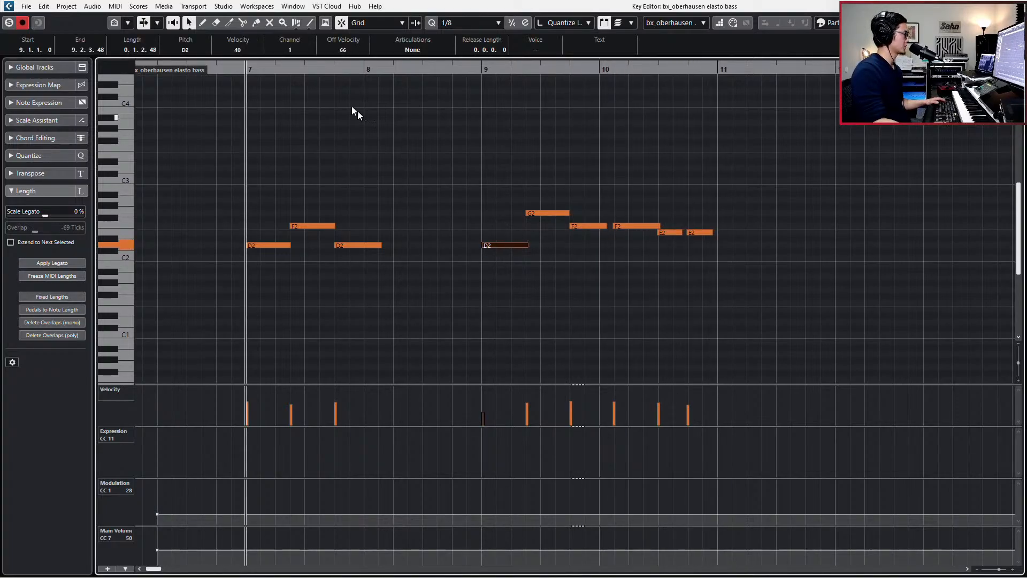
key("space")
key("Return")
key("g")
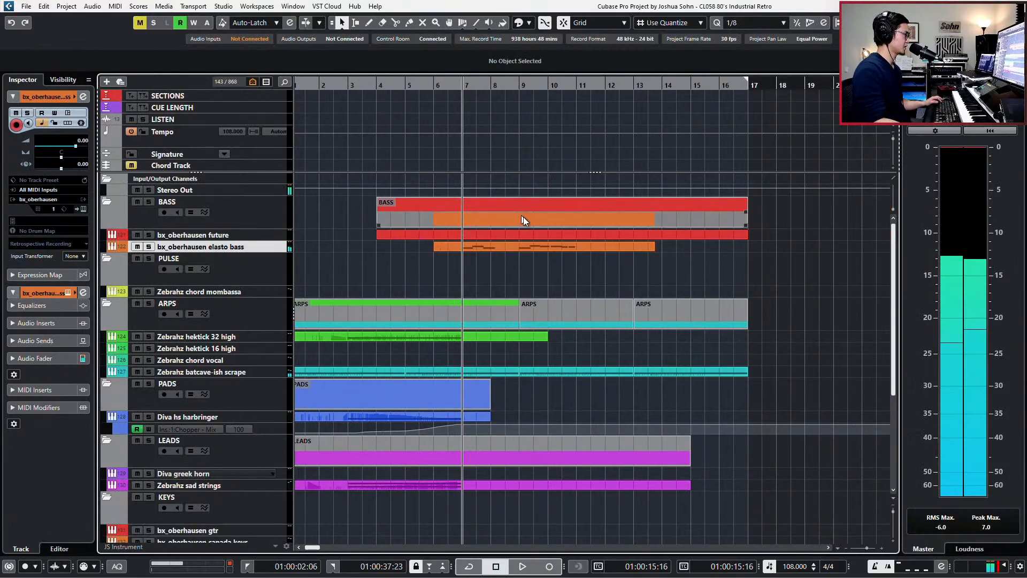
Split the elasto bass event at bar 11 and delete the part after it
left_click(578, 248, "alt")
left_click(591, 249)
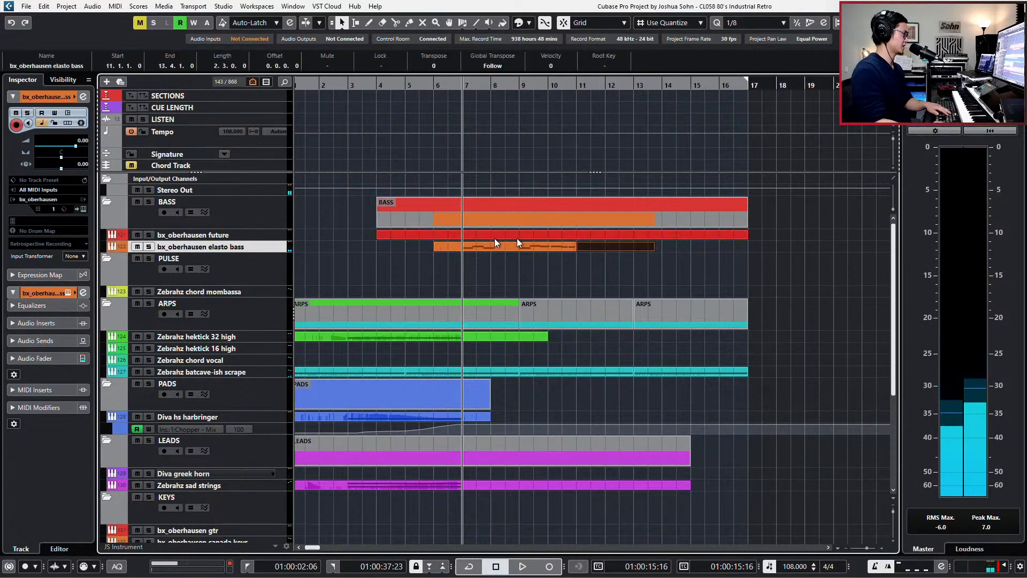
key("Delete")
Split the elasto bass event at bar 7 and duplicate the four-bar part so it repeats from bar 11 to 15
left_click(459, 249, "alt")
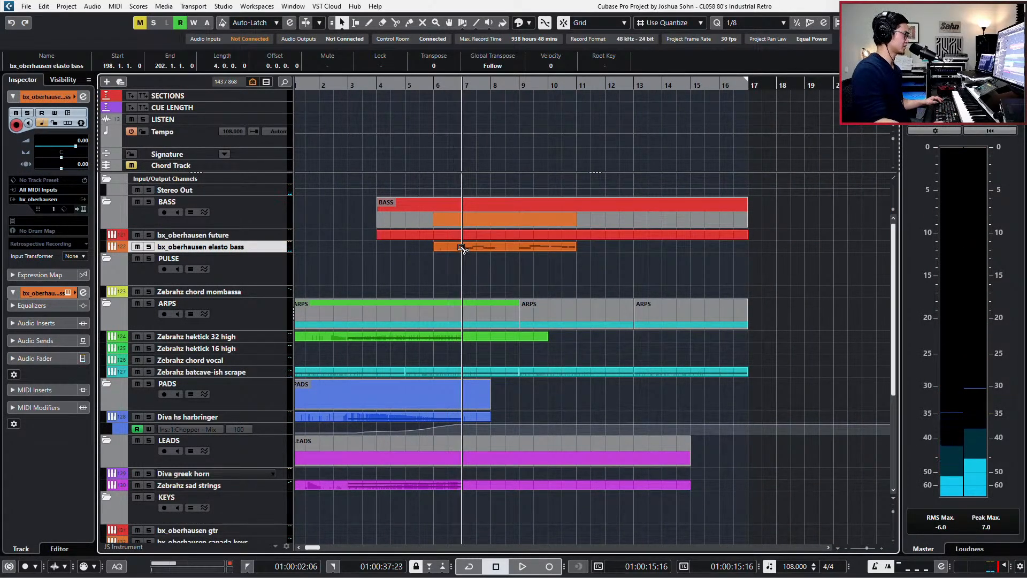
left_click(481, 249)
key("ctrl+d")
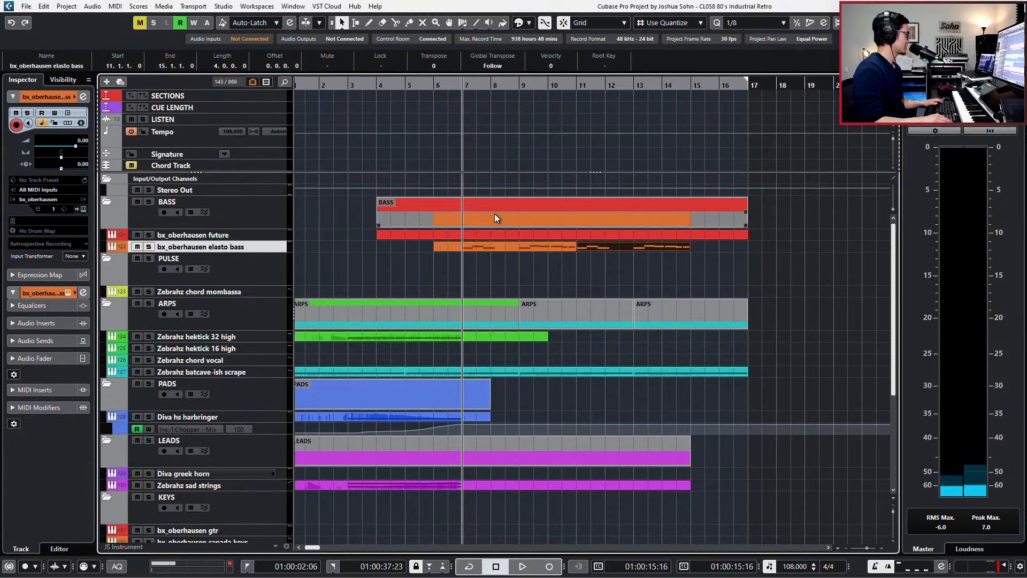
Select the bx_oberhausen canada keys track and try out its sound against playback from around bars 6 and 7
left_click(233, 294)
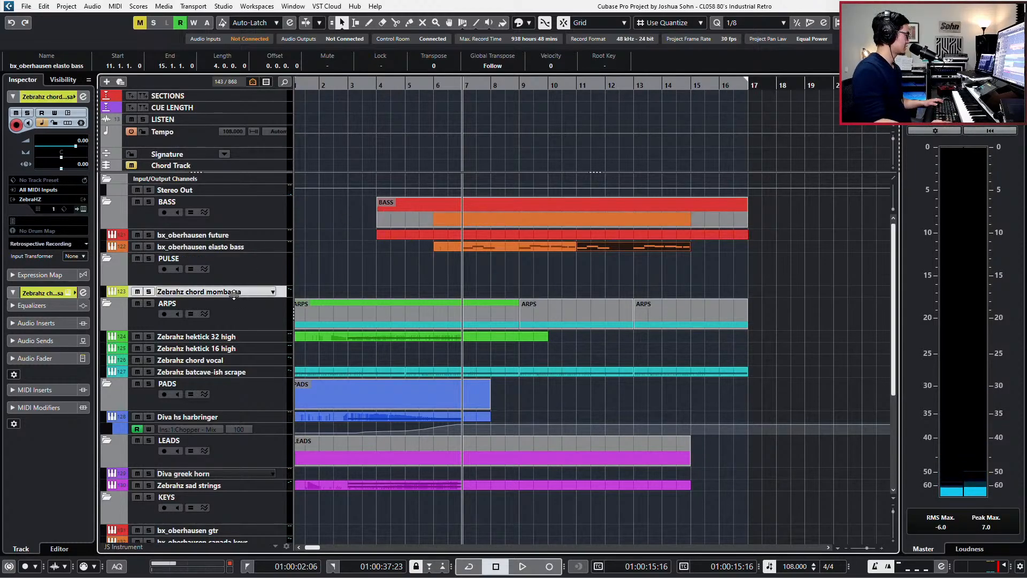
left_click(226, 340)
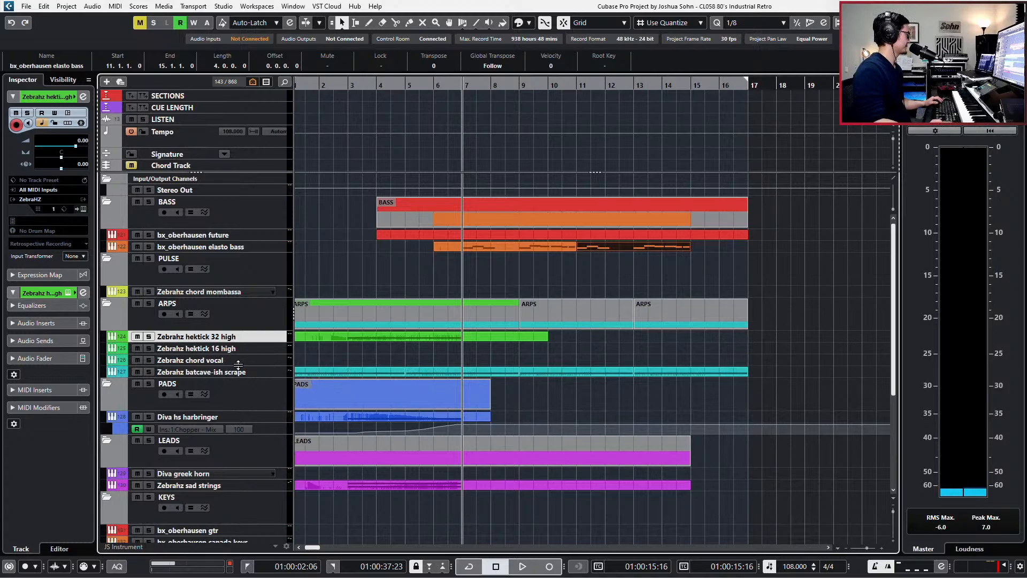
scroll(224, 428, "down", 3)
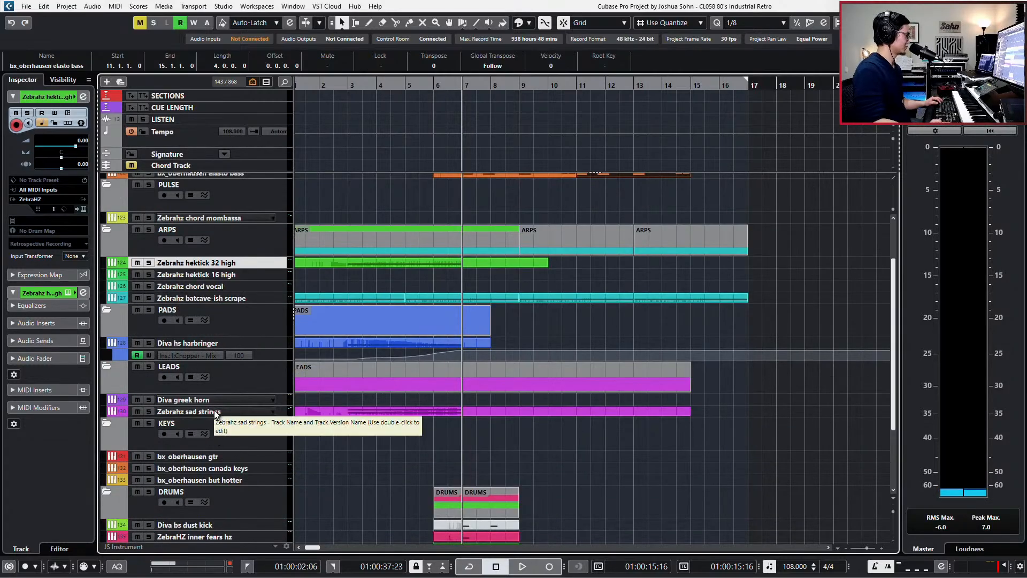
left_click(230, 468)
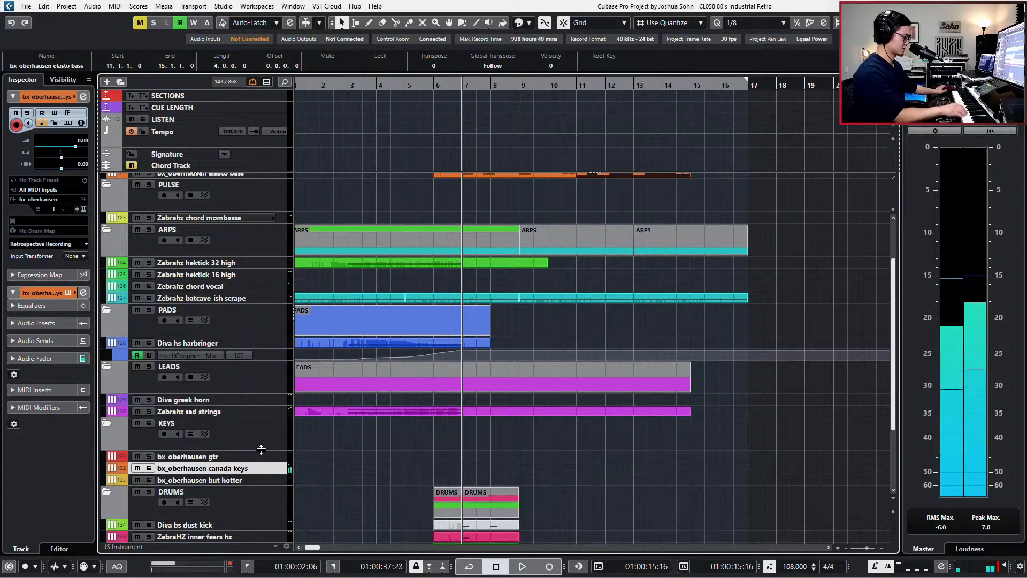
key("space")
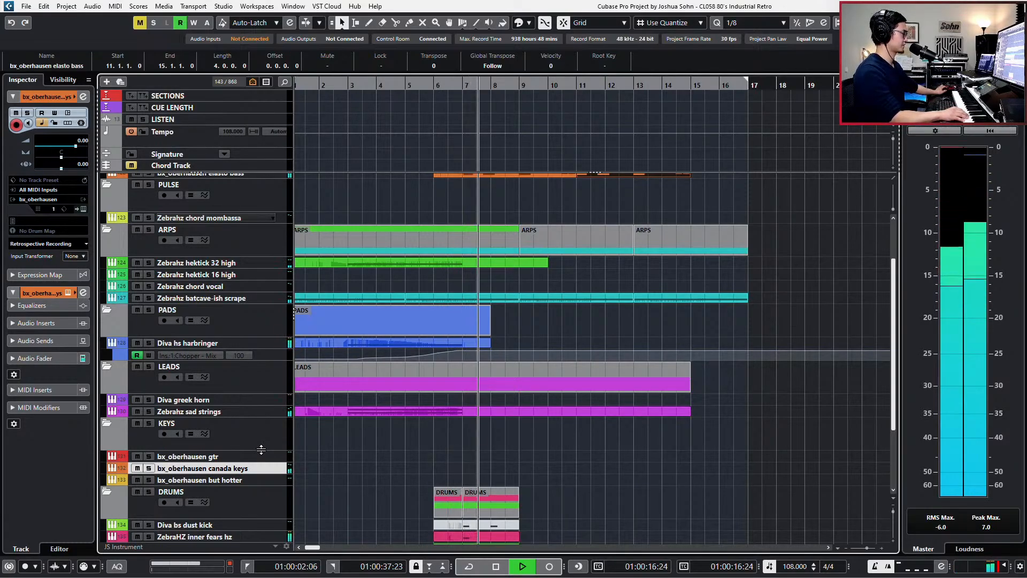
key("space")
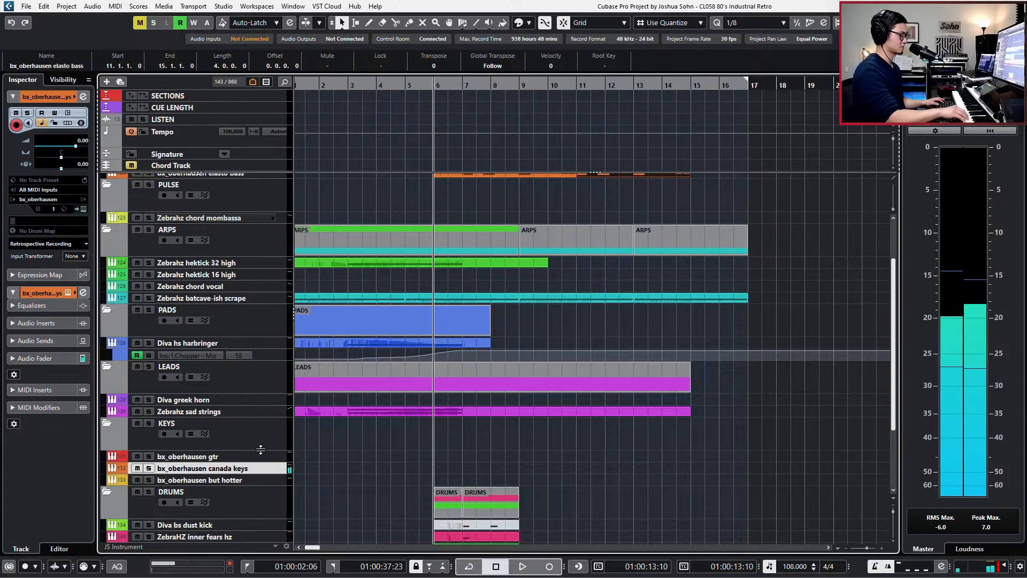
key("space")
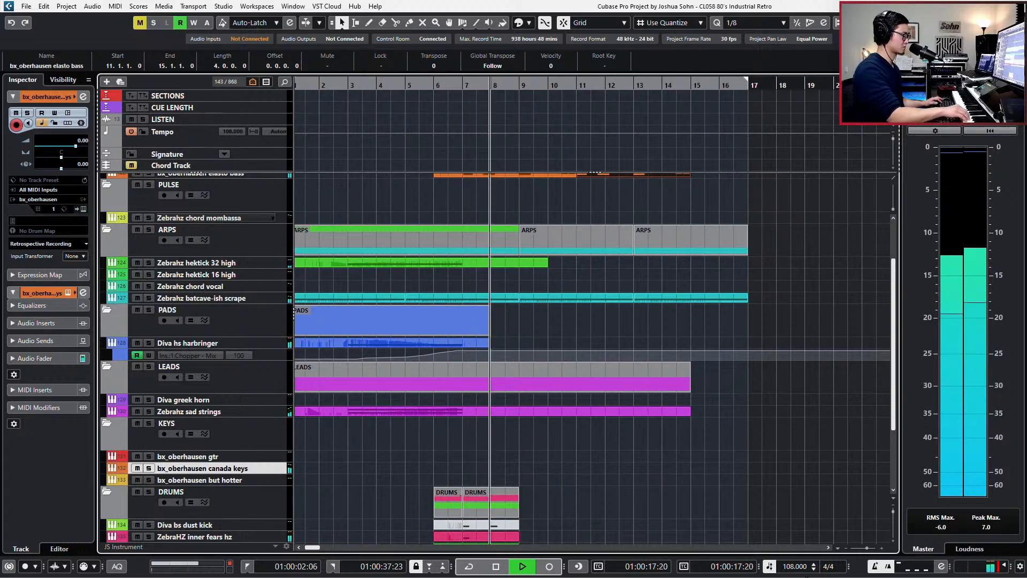
key("space")
key("KP_Multiply")
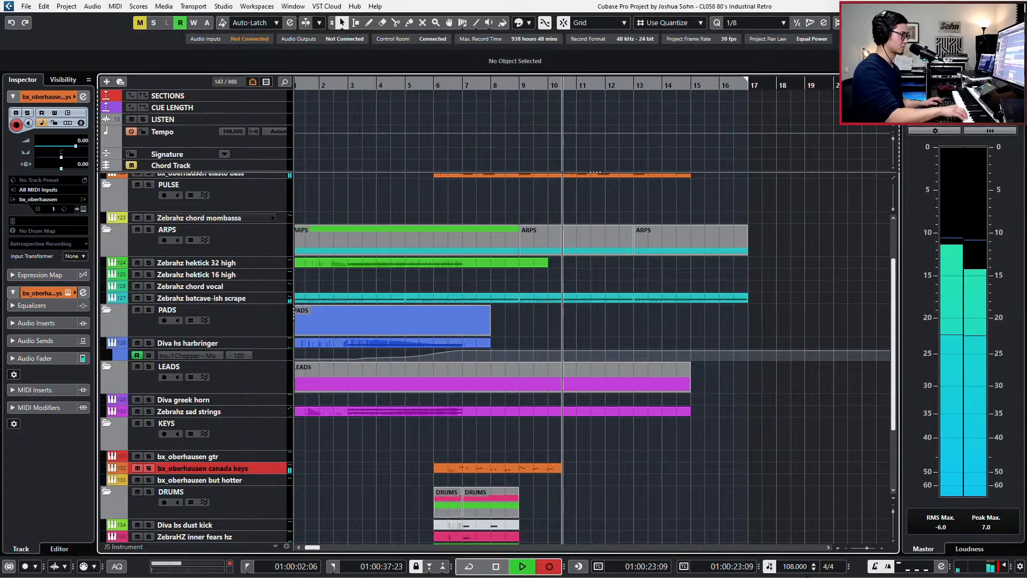
key("space")
key("ctrl+z")
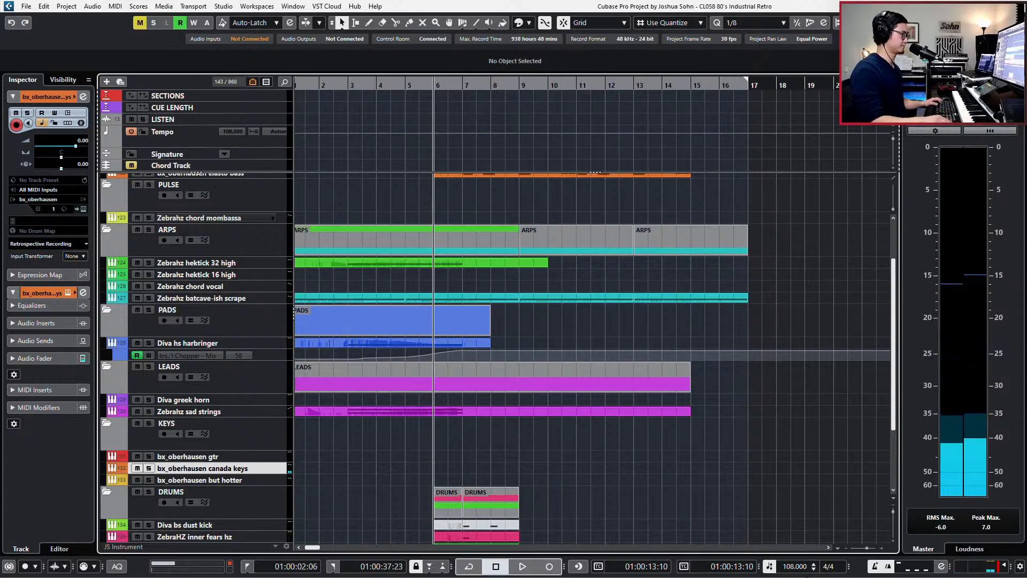
key("KP_Multiply")
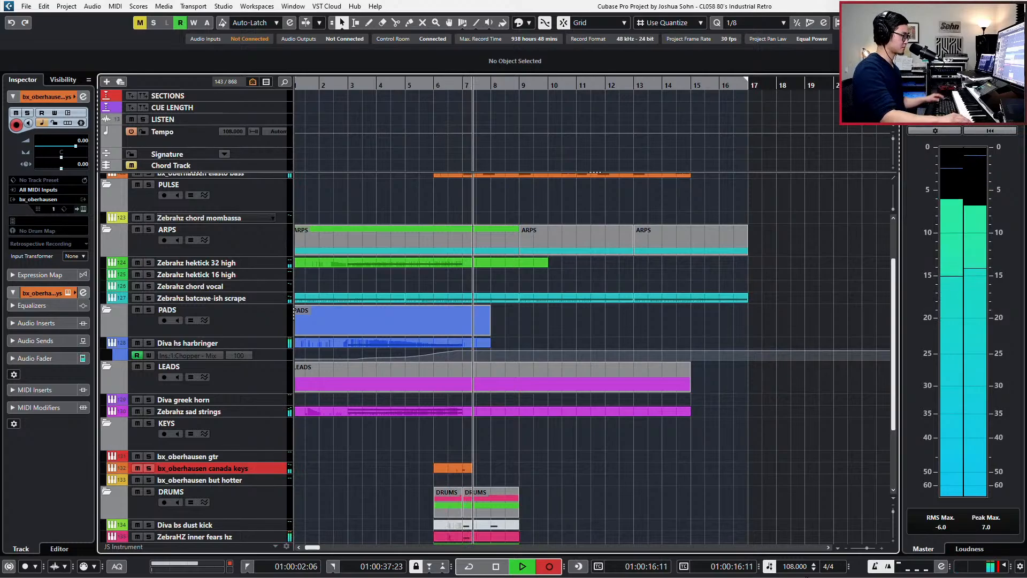
key("space")
key("ctrl+z")
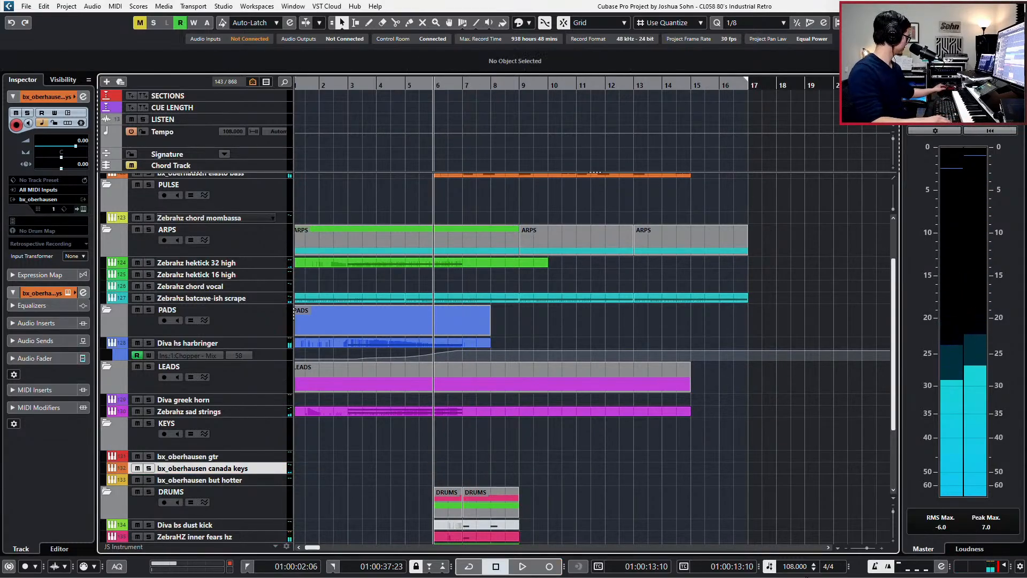
key("KP_Multiply")
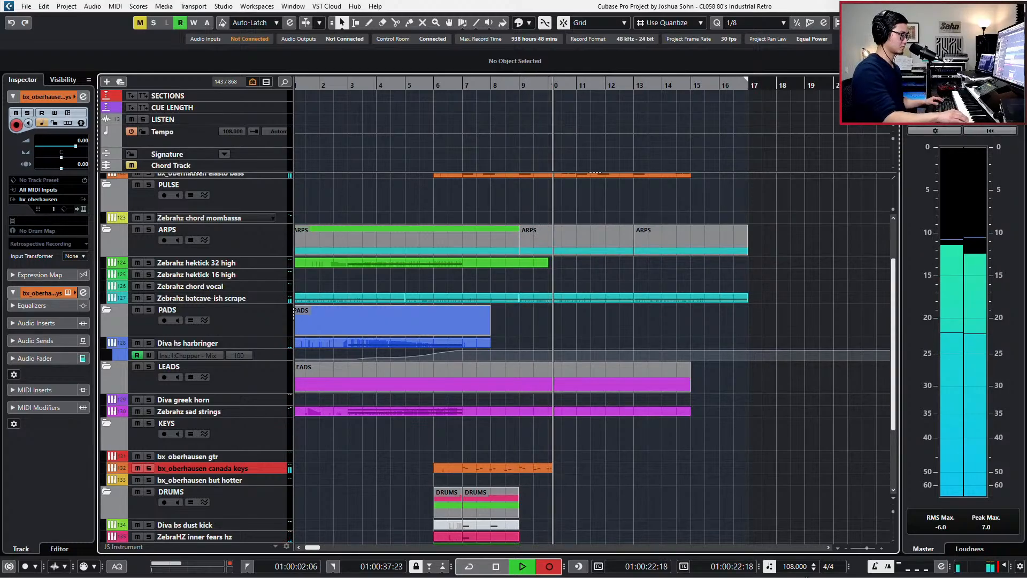
key("space")
key("ctrl+z")
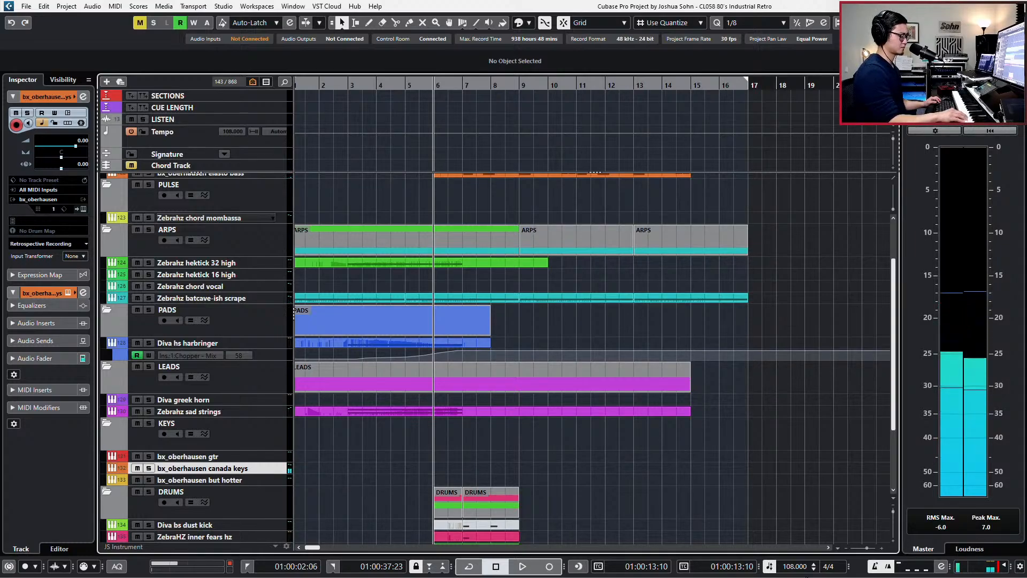
Record a canada keys phrase from bar 6 to bar 11 and split its event at 8.4.1
key("KP_Multiply")
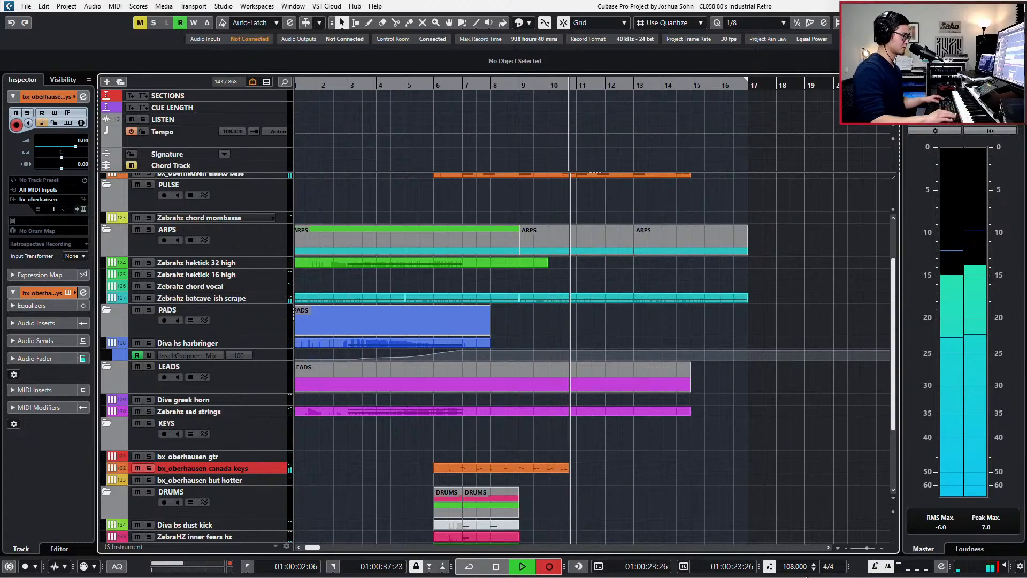
key("space")
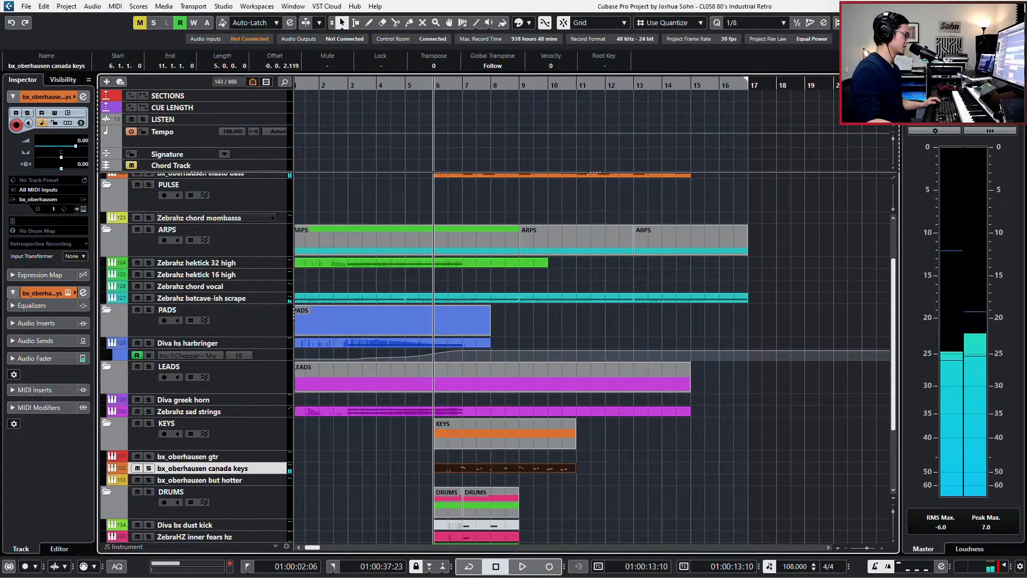
left_click(519, 468, "alt")
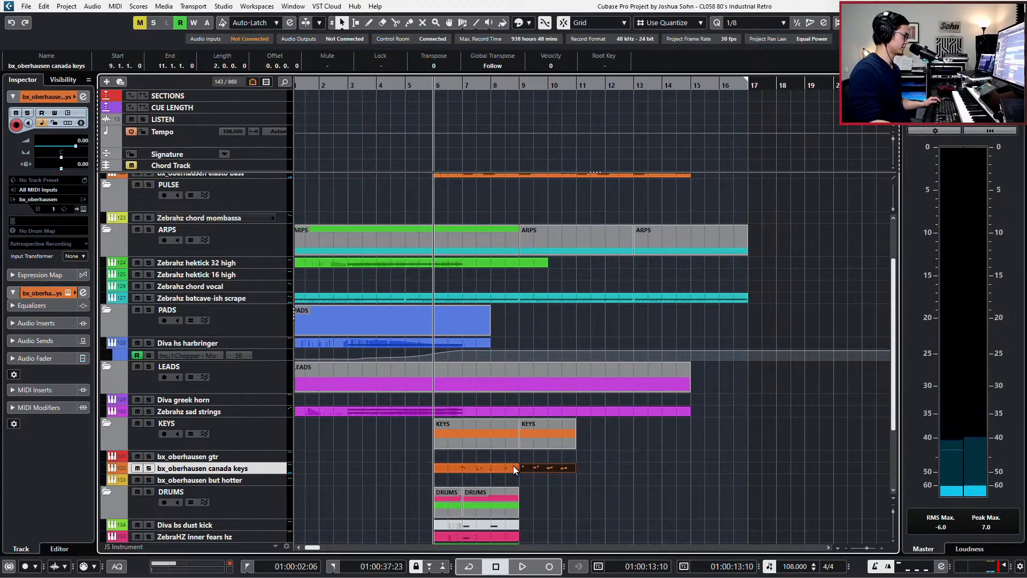
left_click_drag(519, 467, 512, 467)
Open the first canada keys event in the Key Editor and try new takes over bars 7 and 8
double_click(500, 467)
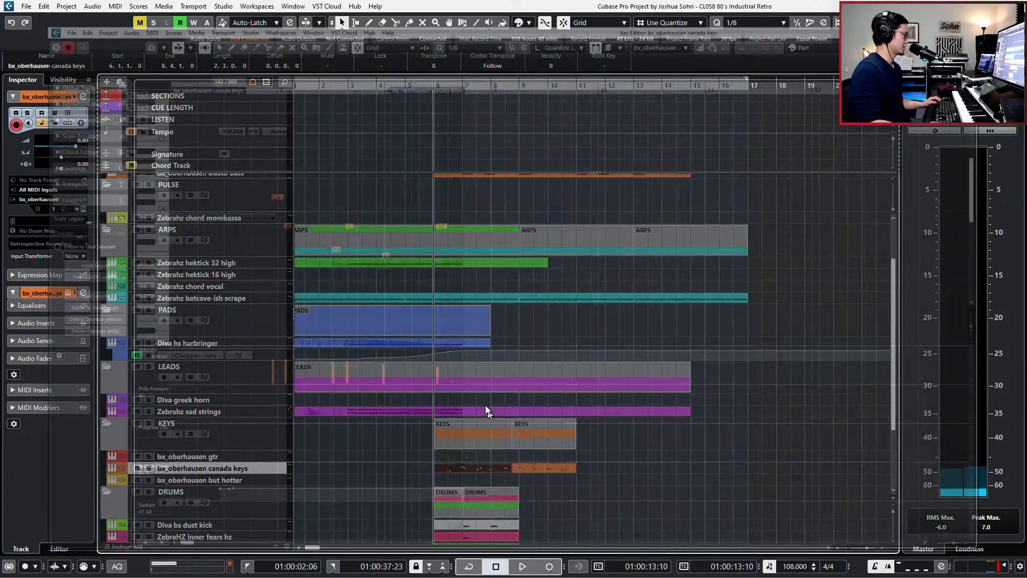
key("space")
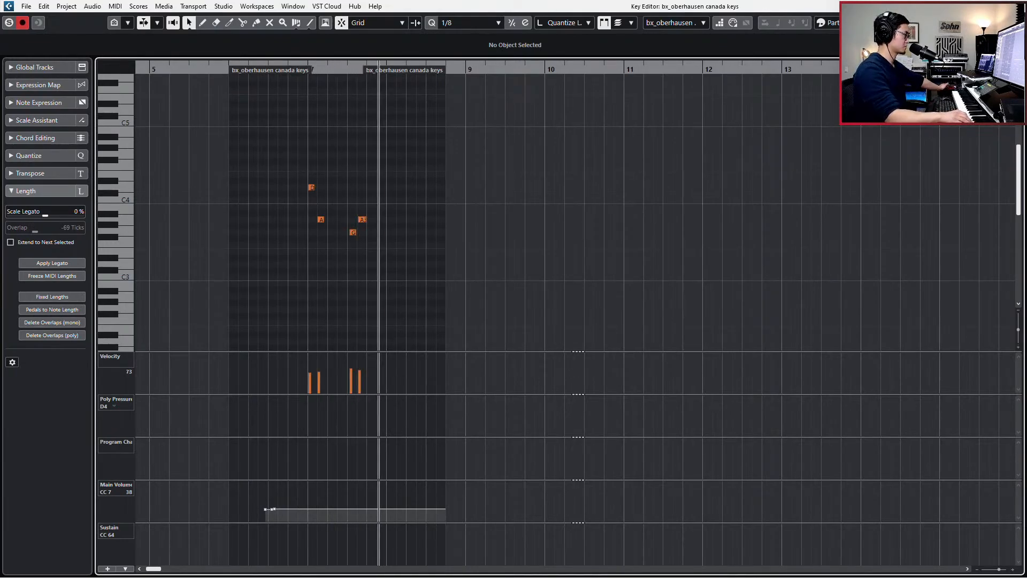
key("space")
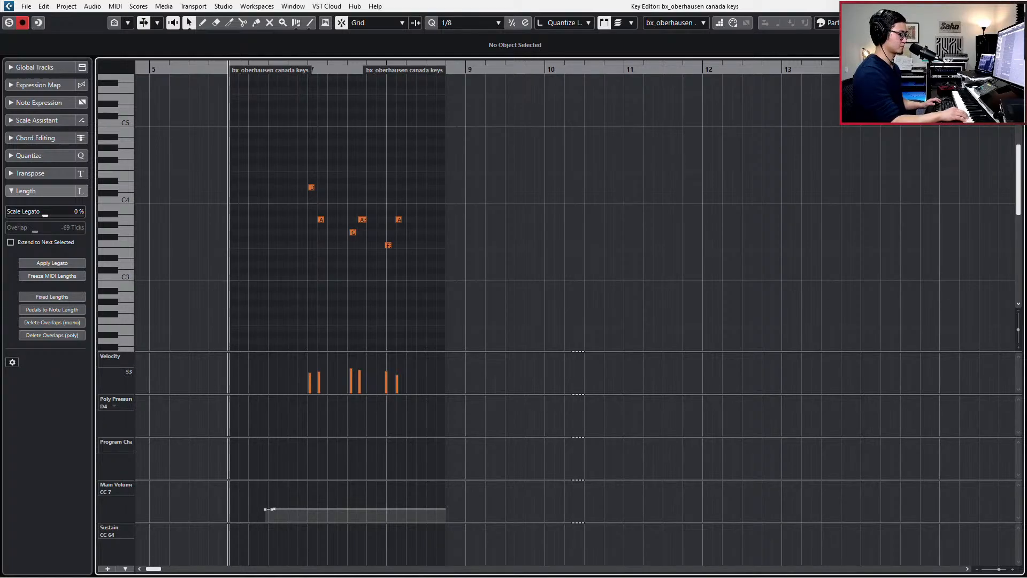
key("space")
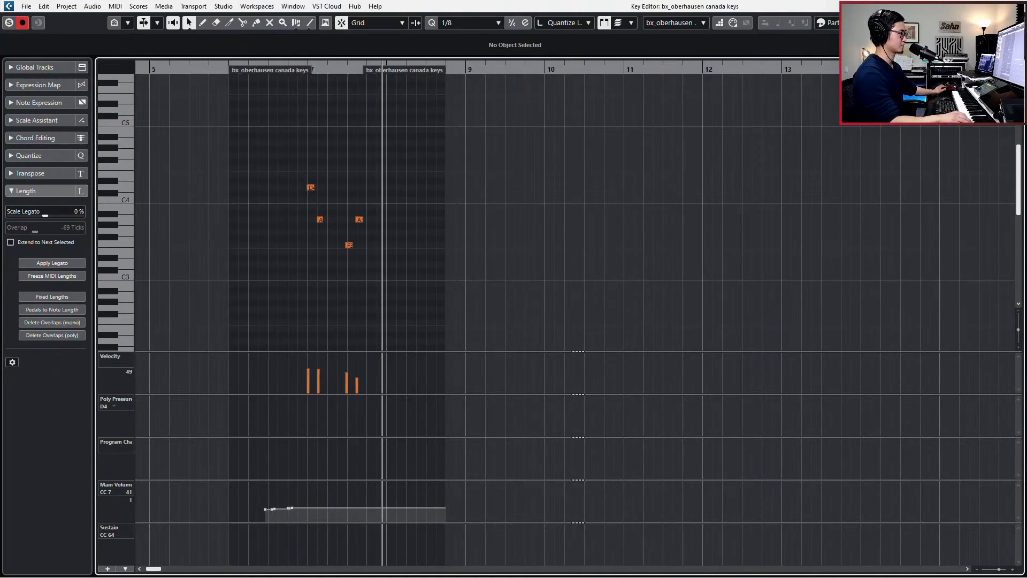
key("space")
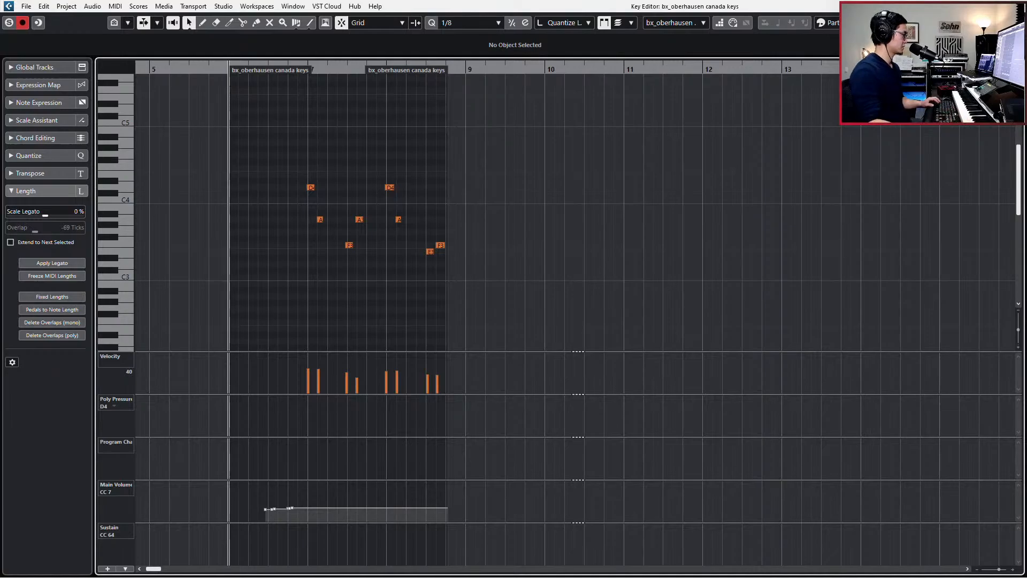
Raise the F3 note in bar 7 and the last F3 in bar 8 to G3
left_click(350, 245)
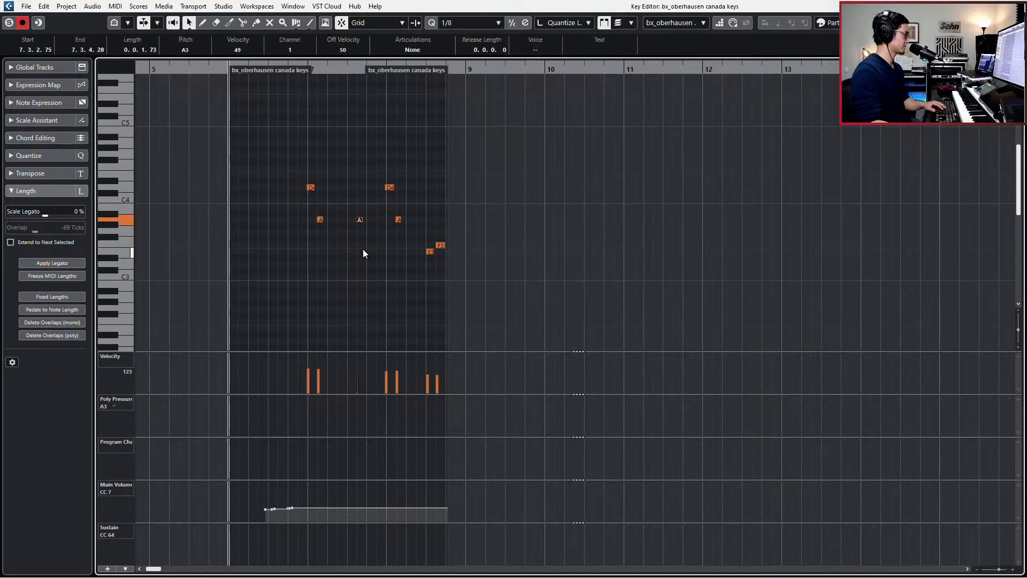
key("ctrl+z")
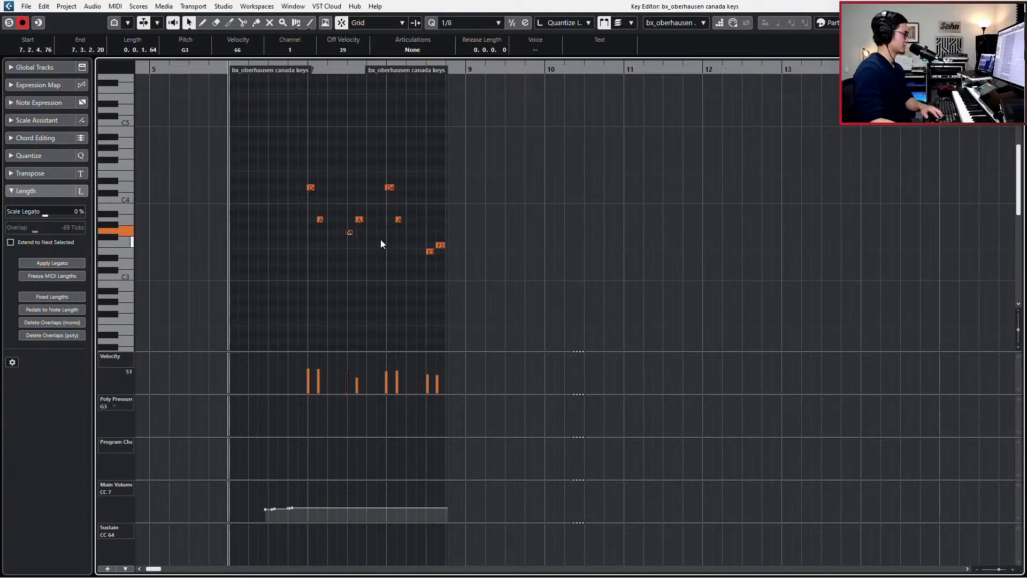
left_click(441, 245)
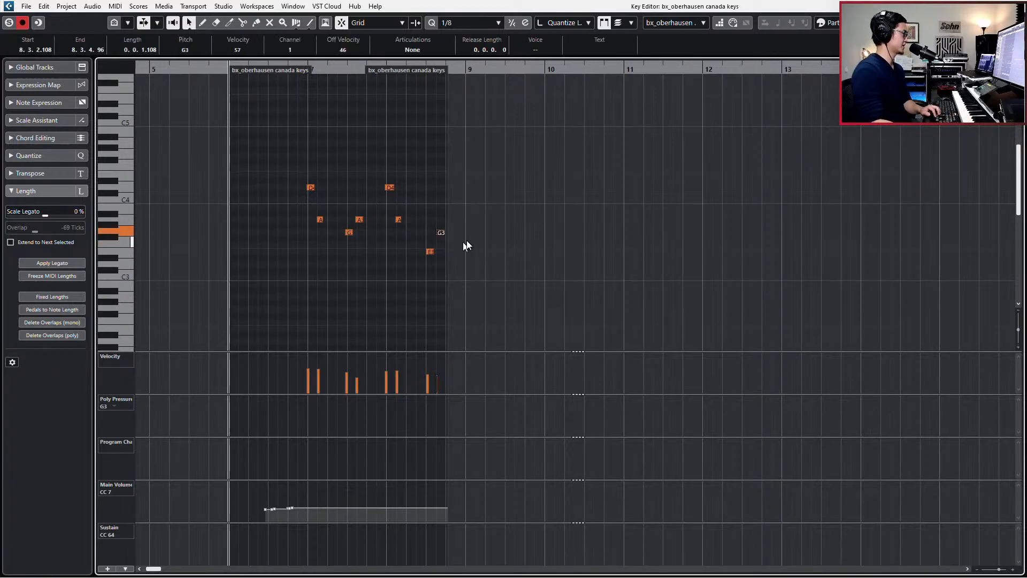
Delete all notes of the canada keys event and rerecord D4, A3, G3, A3, D4, A3, E3, G3 over bars 7 and 8
left_click_drag(563, 143, 302, 259)
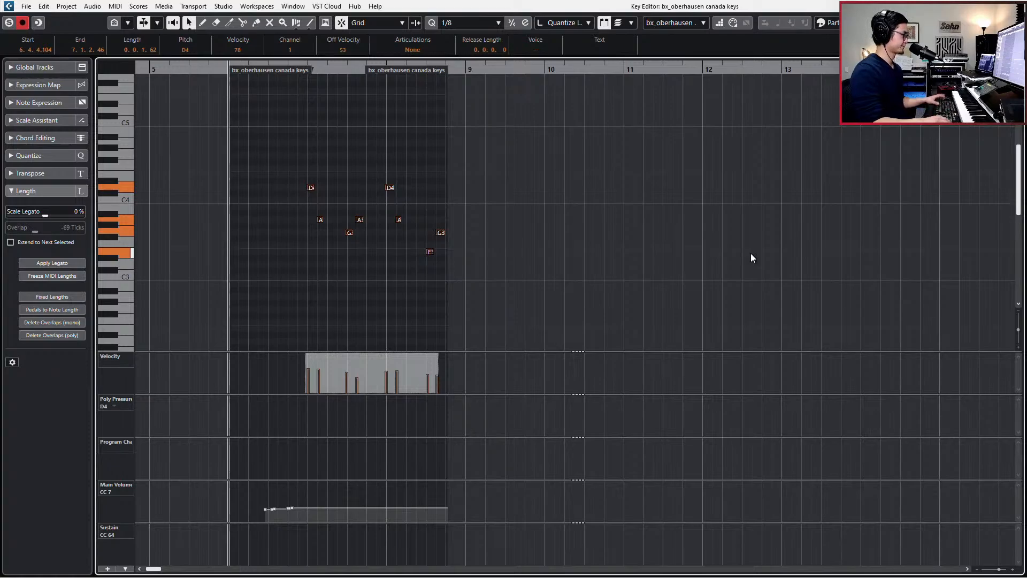
key("Delete")
key("space")
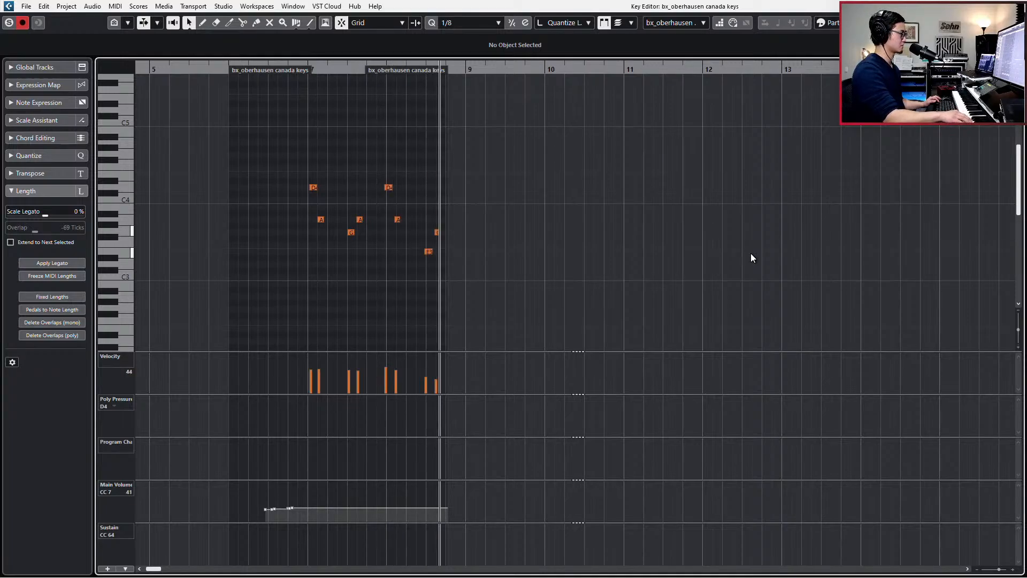
key("space")
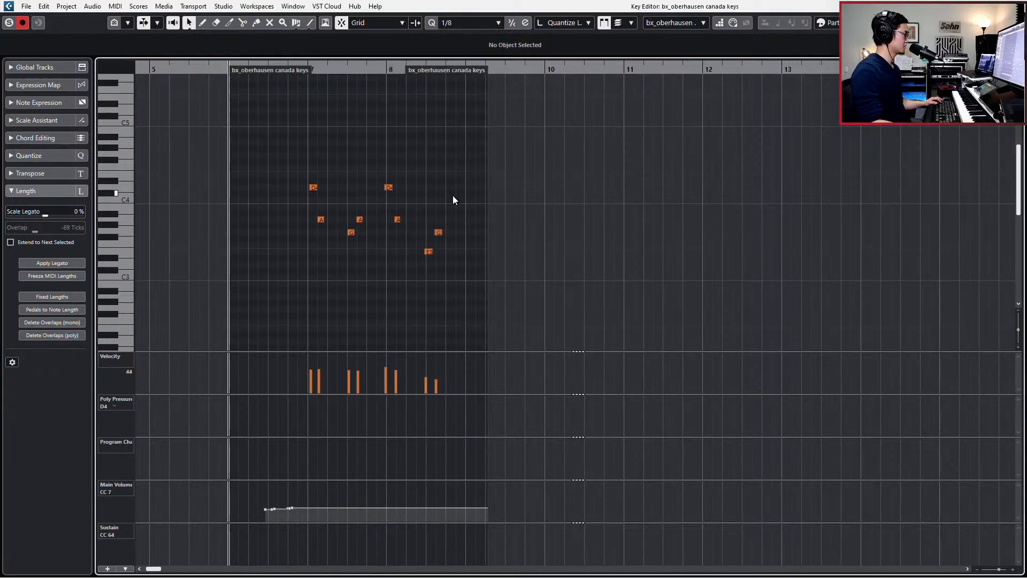
Lower the last G3 in bar 8 to F3, then glue the two canada keys events together and play them from bar 6
left_click(437, 233)
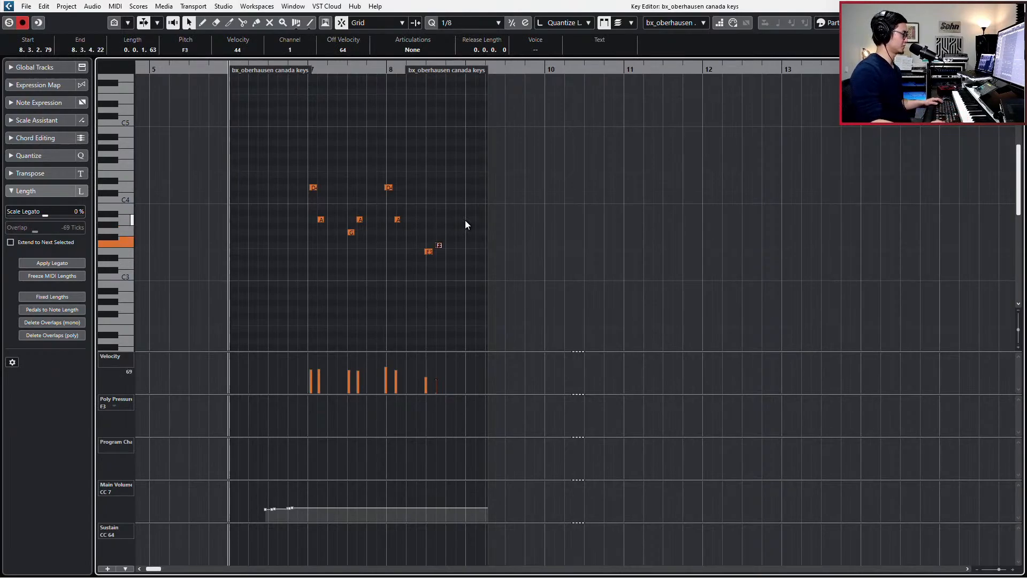
key("Return")
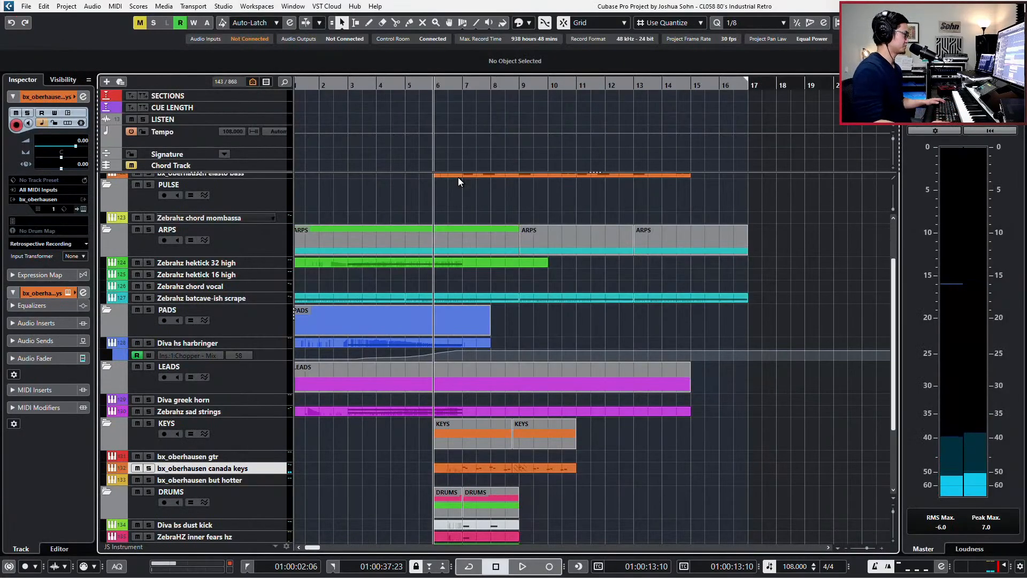
left_click(507, 468)
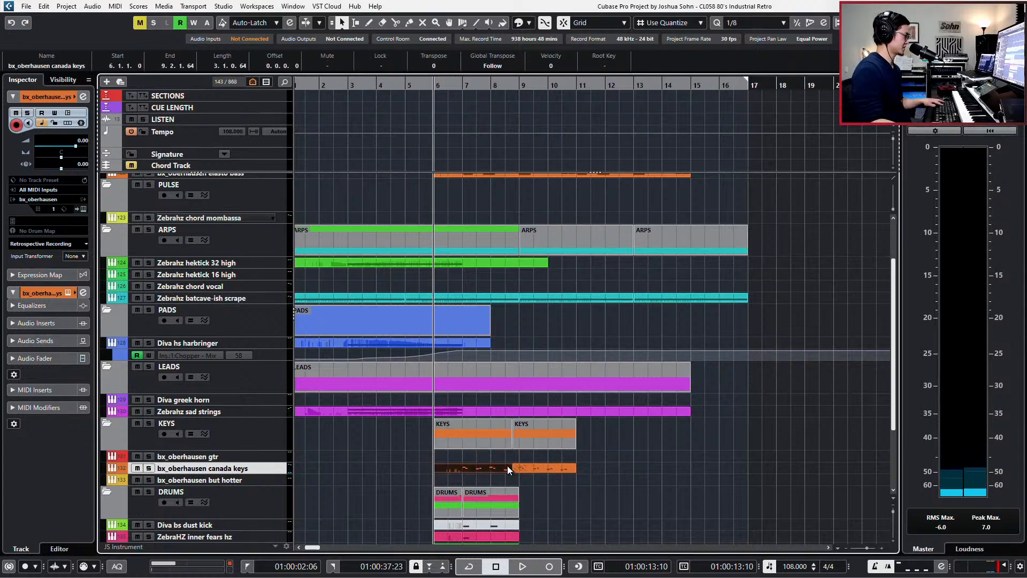
key("g")
key("space")
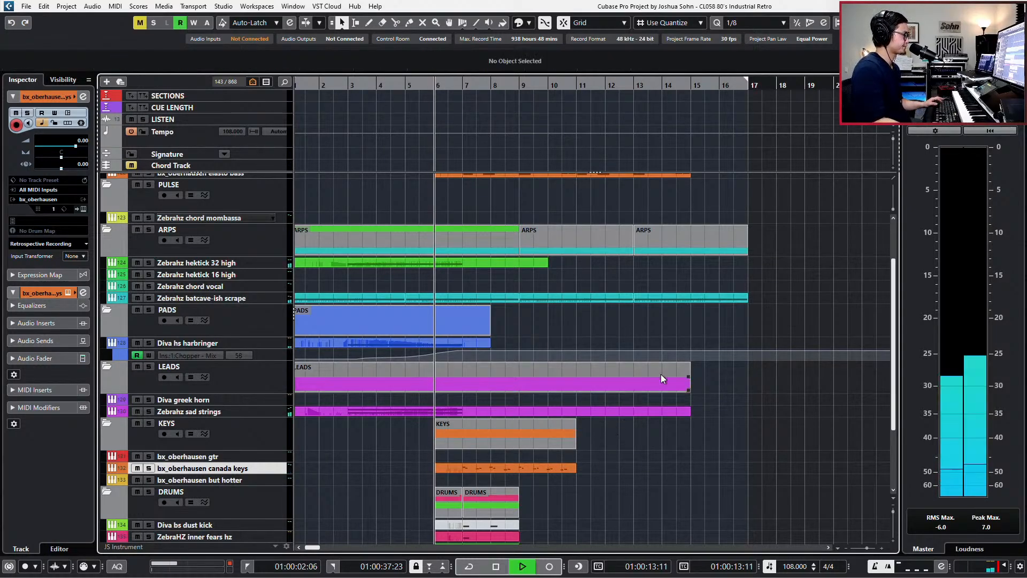
scroll(640, 362, "down", 5)
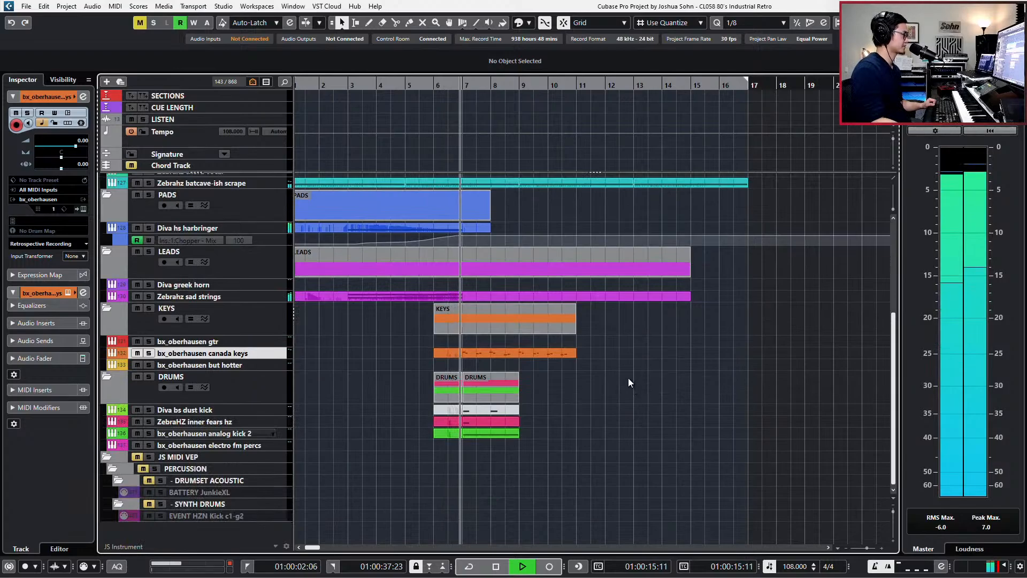
Apply iterative quantize at 1/8 to the canada keys notes in bars 7, 8 and 10 and close the Key Editor
double_click(466, 354)
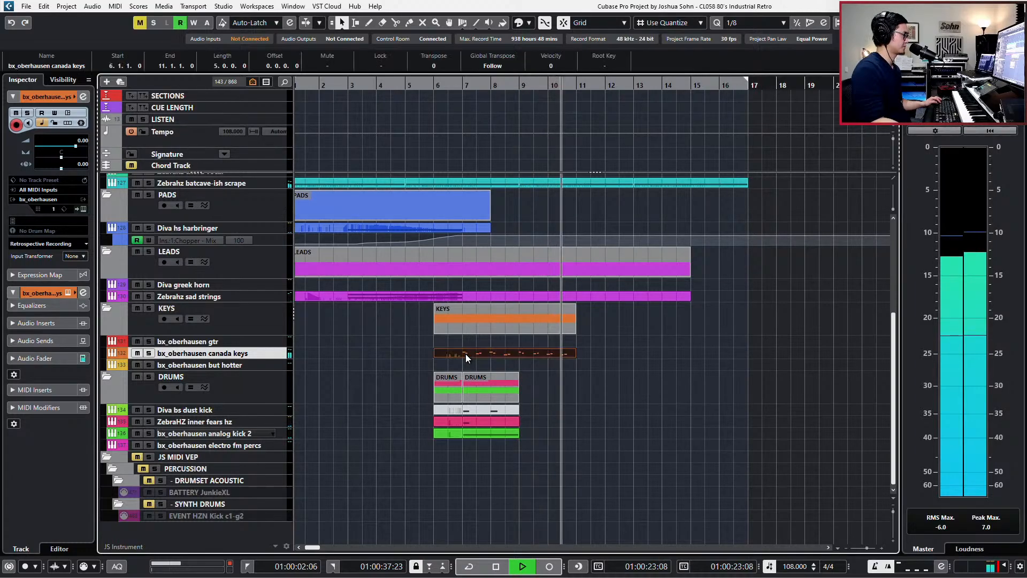
left_click_drag(202, 150, 336, 301)
left_click_drag(220, 187, 219, 187)
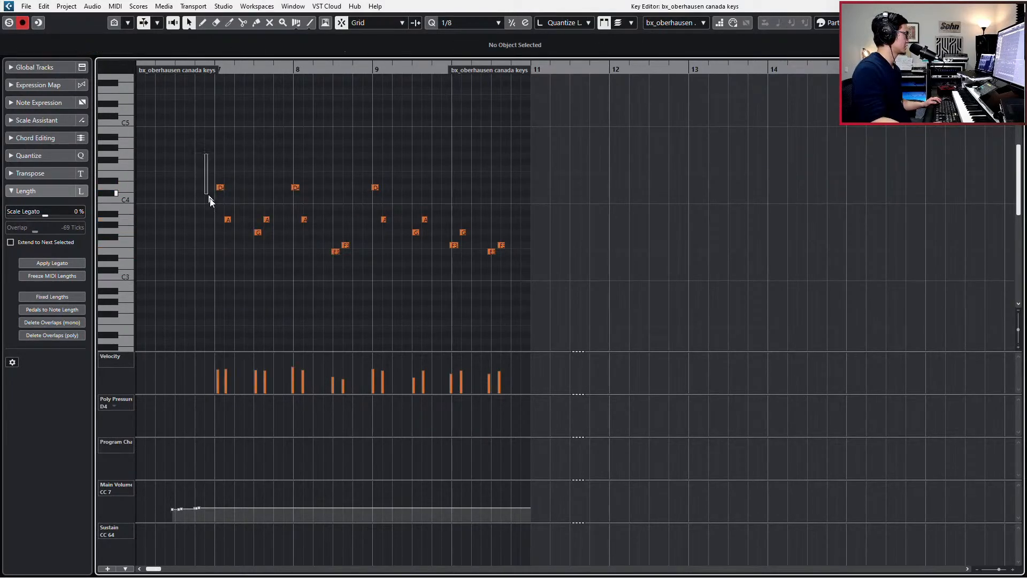
left_click_drag(282, 163, 349, 270)
left_click(512, 23)
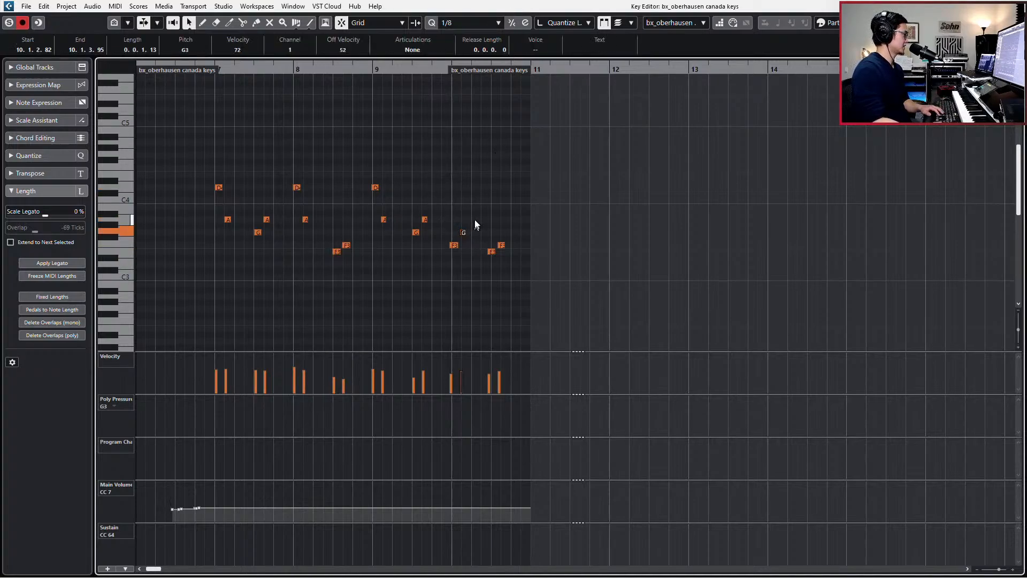
left_click_drag(450, 256, 518, 107)
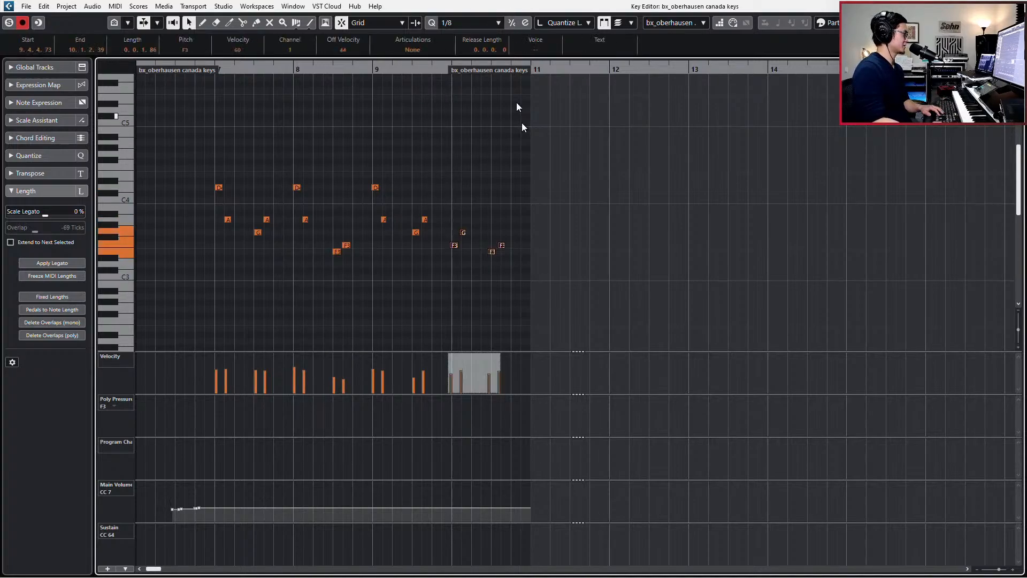
left_click(509, 27)
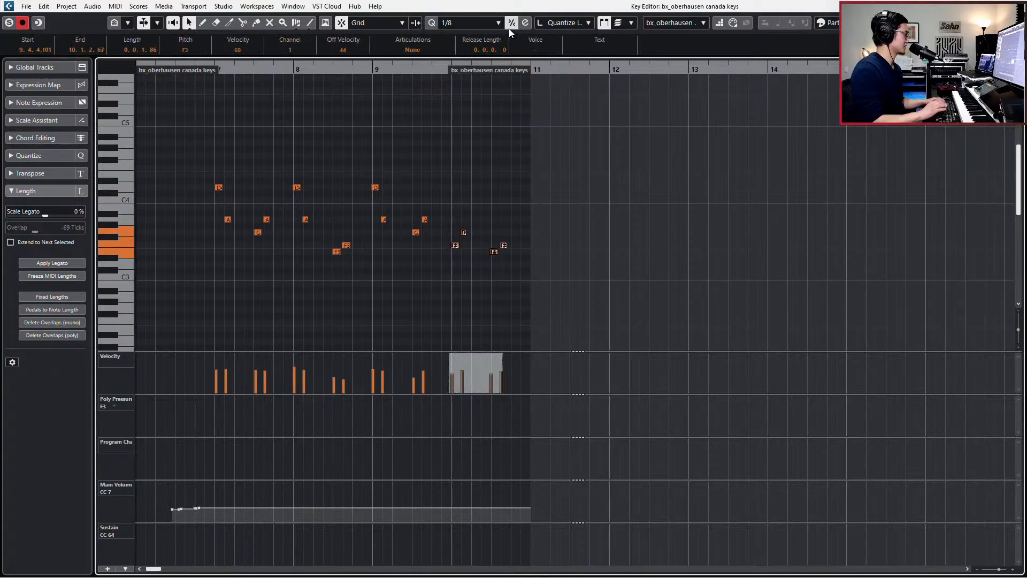
key("ctrl+z")
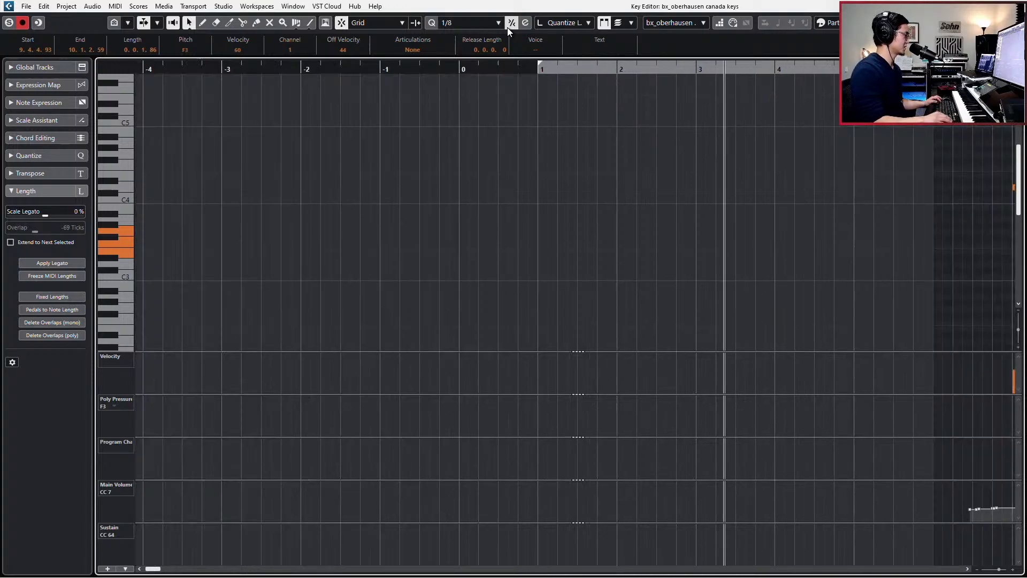
key("ctrl+e")
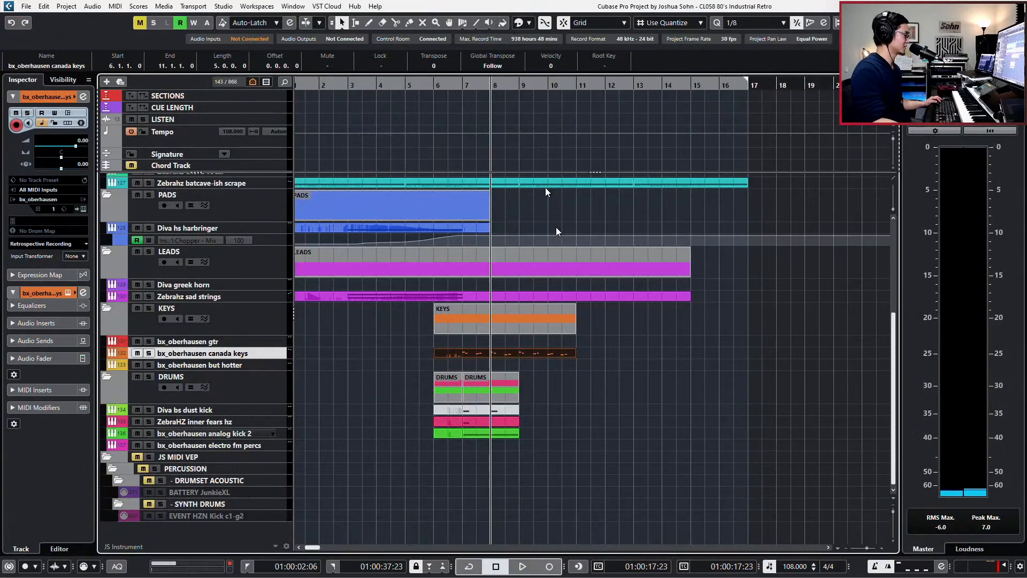
Split the canada keys event at bar 7 and duplicate its four-bar second part to bar 11
left_click(461, 353)
left_click(463, 356, "alt")
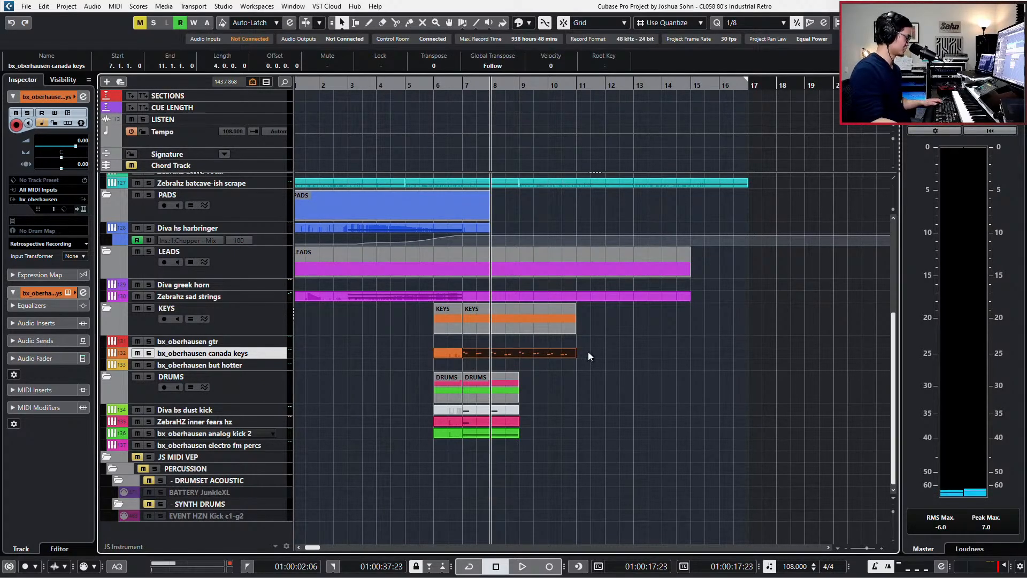
key("ctrl+d")
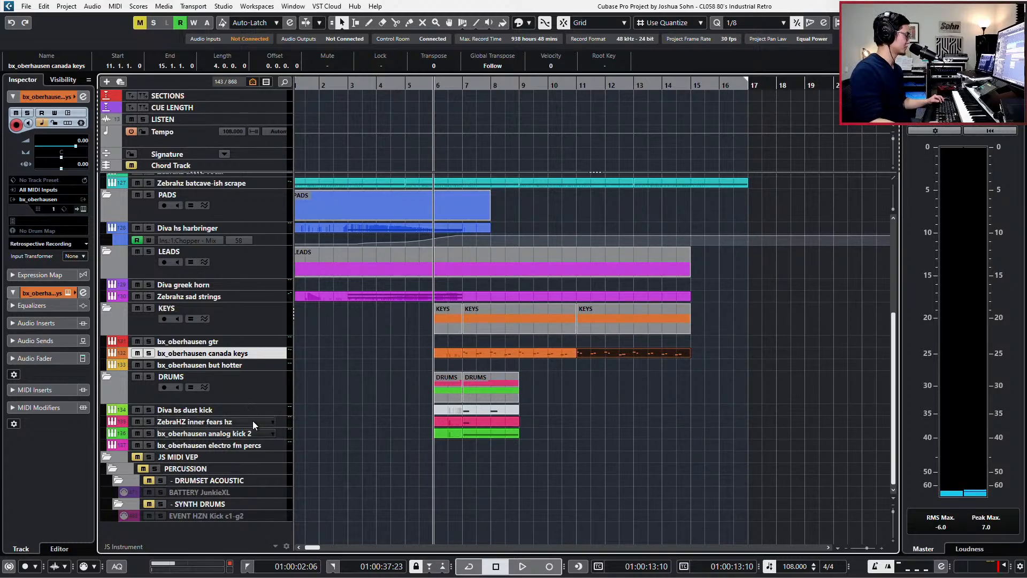
Duplicate the two-bar ZebraHZ inner fears hz and analog kick 2 events from bar 7 to bar 9
left_click(236, 422)
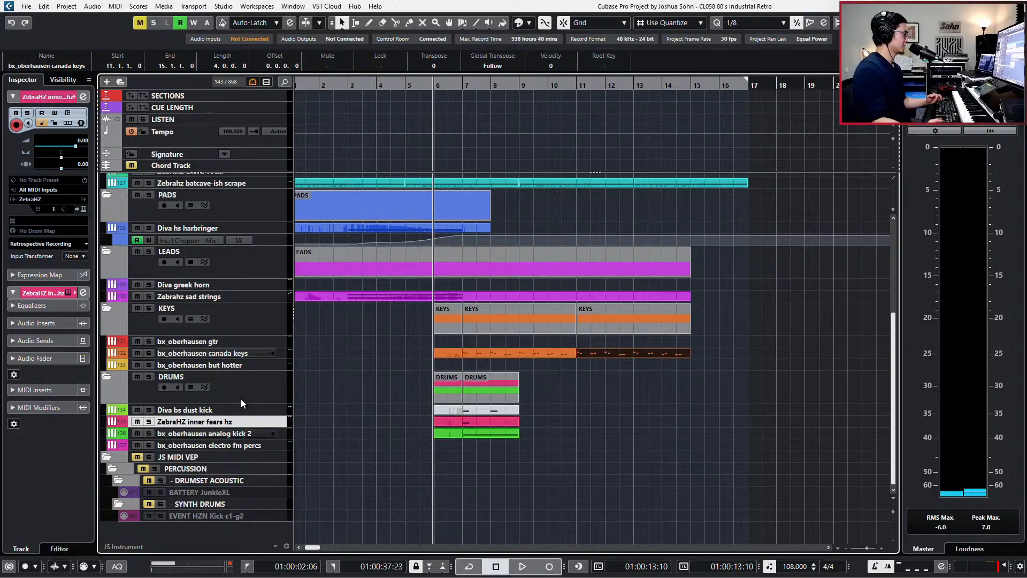
scroll(306, 407, "up", 6)
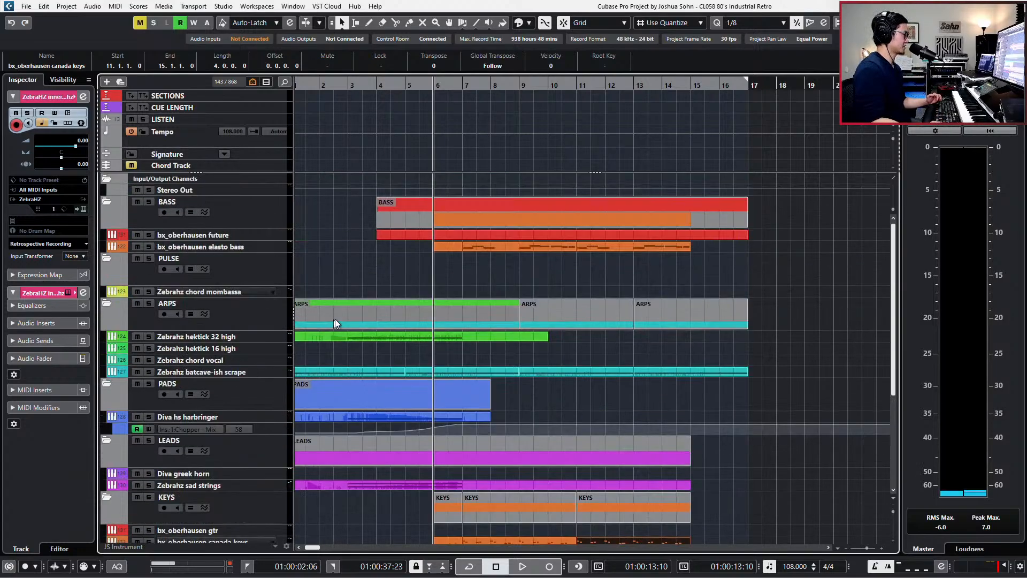
scroll(327, 321, "down", 6)
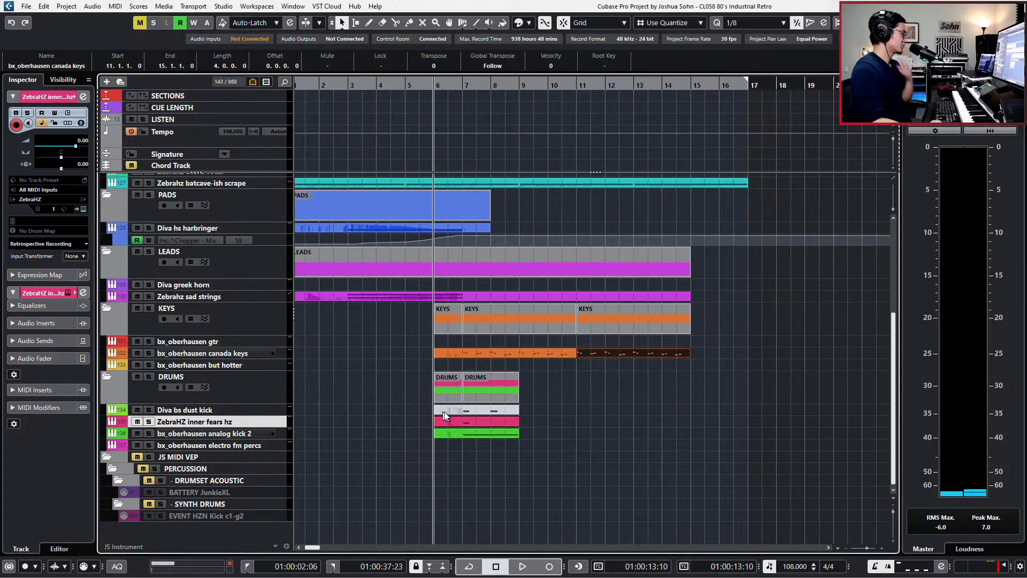
left_click(493, 430)
left_click(496, 423)
key("ctrl+d")
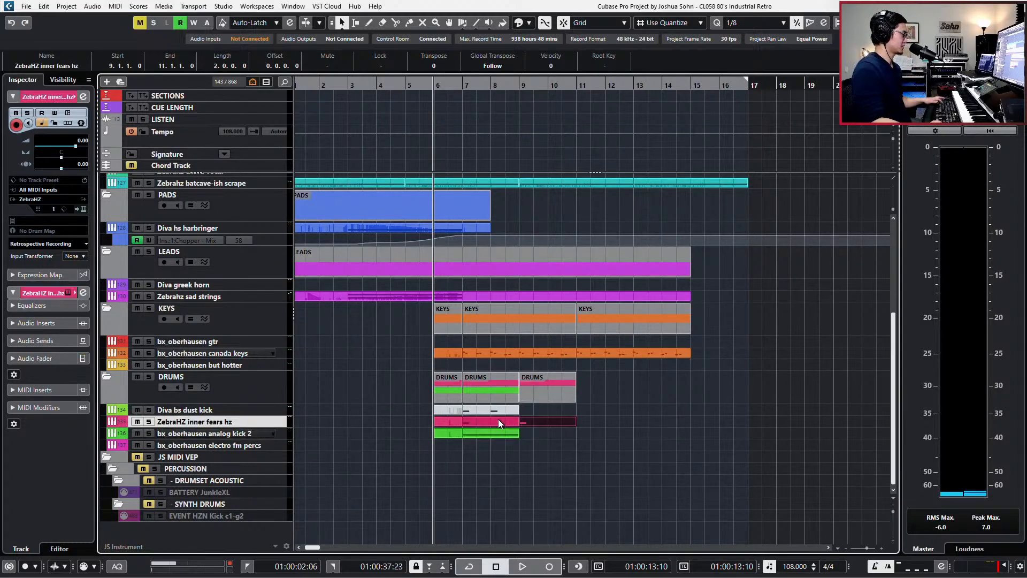
left_click(507, 432)
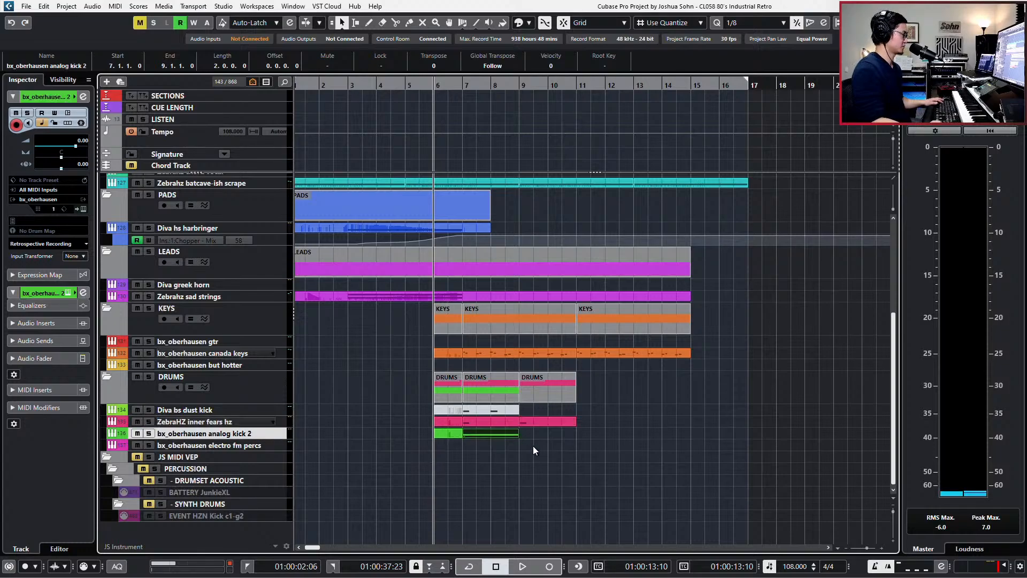
key("ctrl+d")
Solo the analog kick 2 track, listen to it from bar 7 and turn the solo off
key("s")
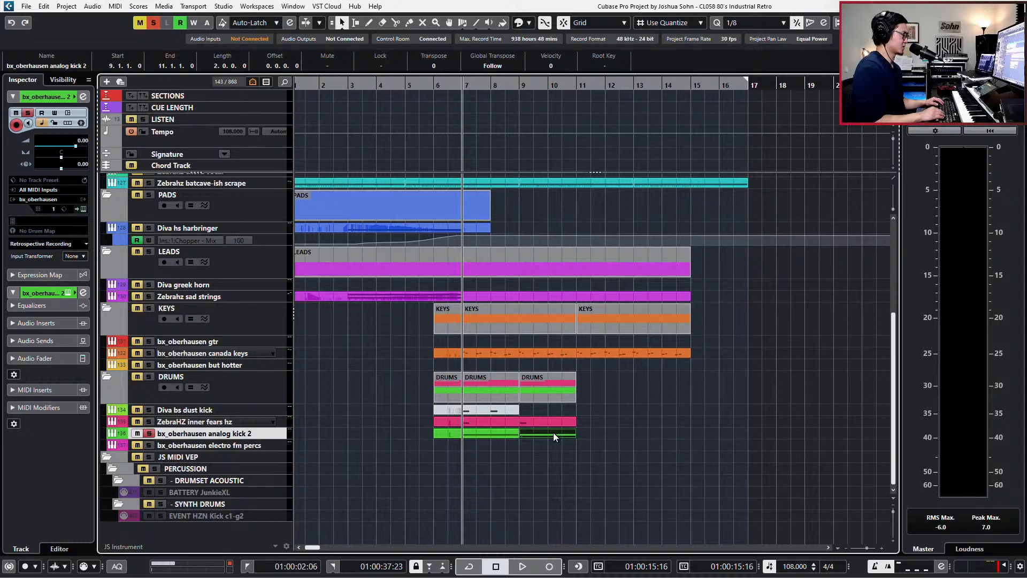
key("space")
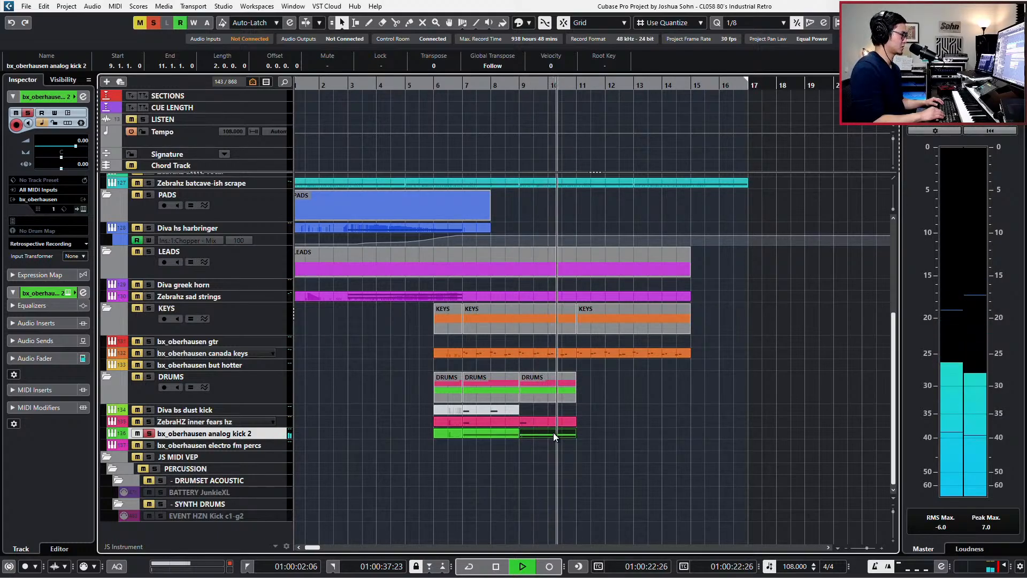
key("space")
key("s")
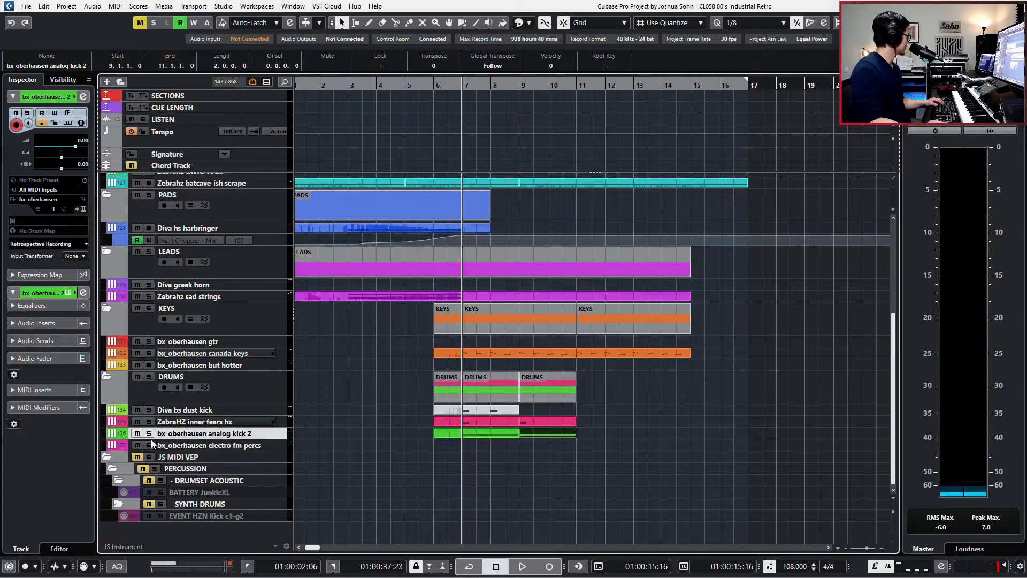
Open the analog kick 2 event at bar 7 in the Key Editor and set the quantize value to 1/16
double_click(492, 435)
scroll(295, 254, "up", 3)
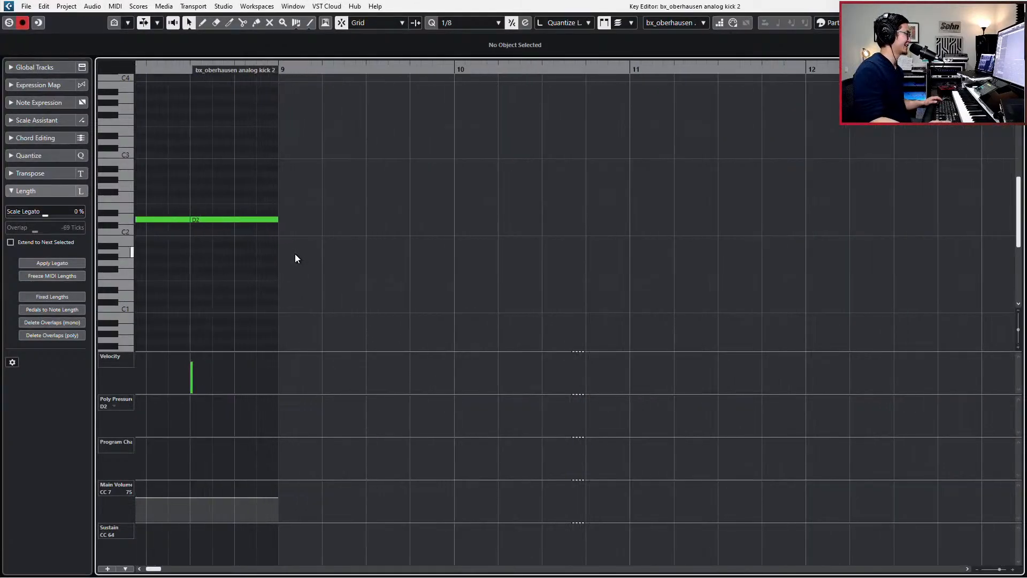
scroll(296, 255, "left", 4)
key("alt+5")
left_click_drag(298, 205, 300, 240)
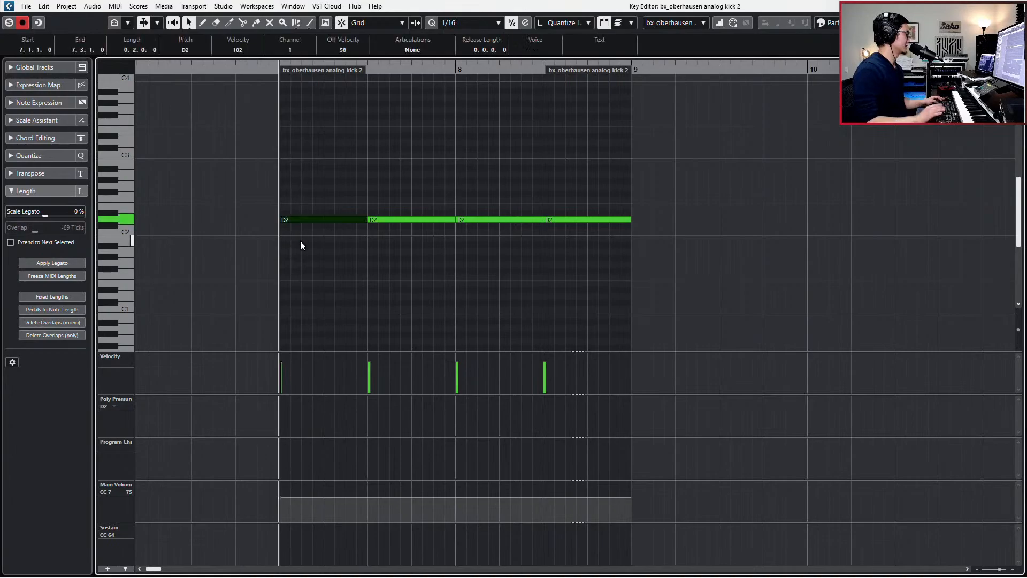
Split each of the two D2 kick notes in bar 7 every three sixteenths and audition the rhythm
left_click(312, 223)
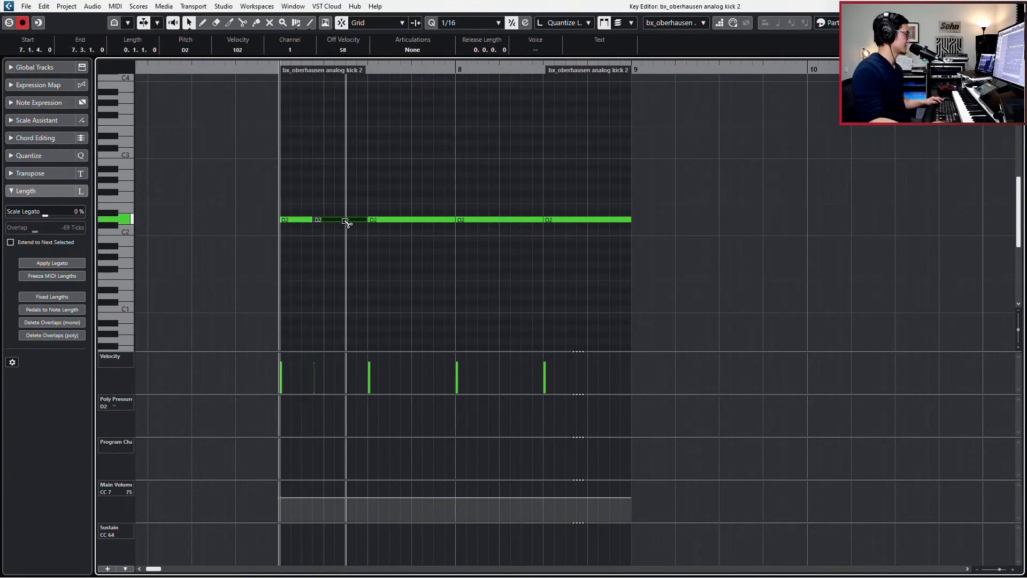
left_click(347, 221)
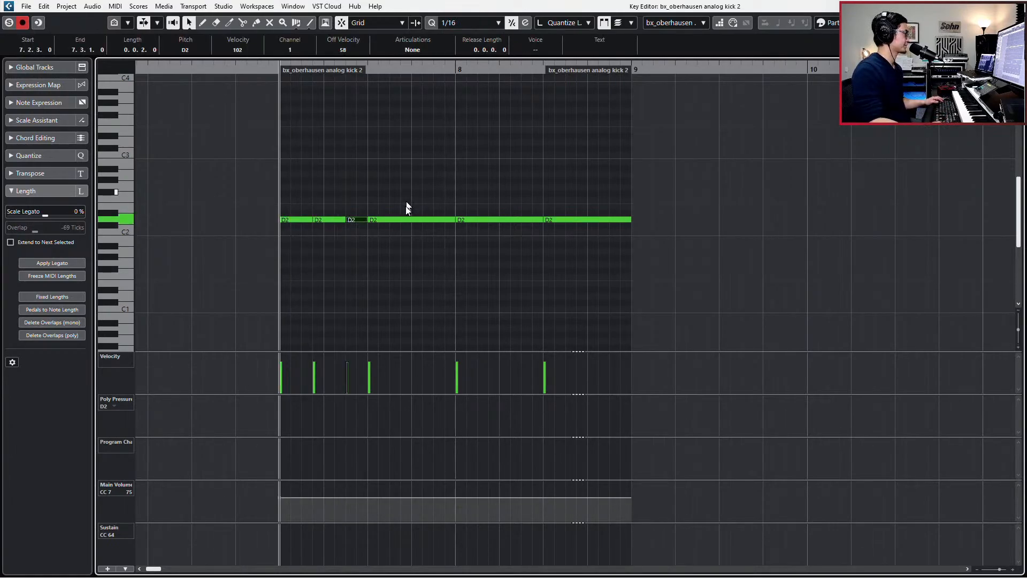
left_click(400, 220, "alt")
key("space")
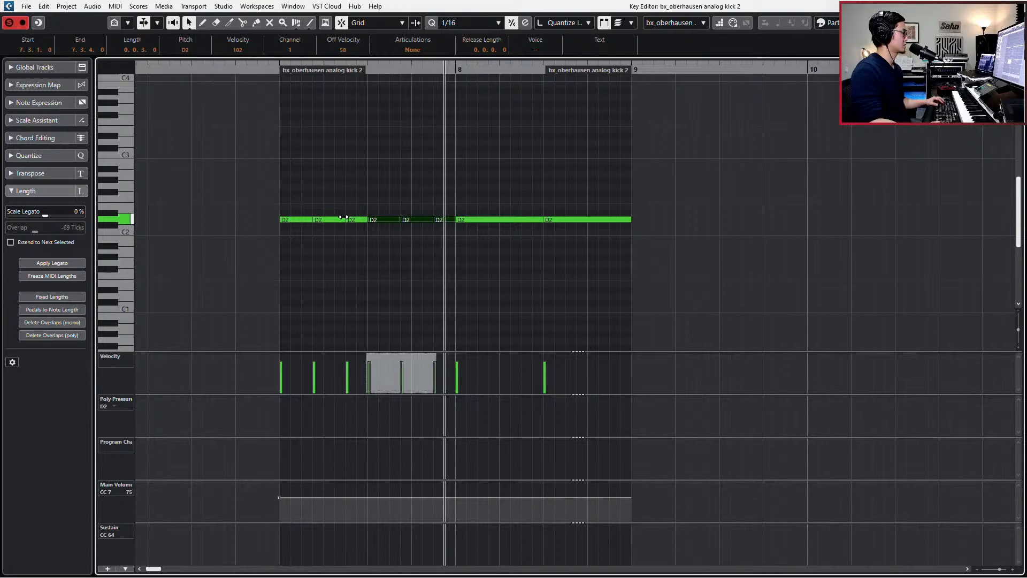
key("space")
Keep only the first D2 in bar 7, lengthen it to 0.1.2.0, duplicate it twice and audition the pattern
left_click_drag(320, 198, 445, 241)
key("Delete")
left_click(299, 220)
key("alt+shift+Right")
key("alt+shift+Right")
key("alt+shift+Right")
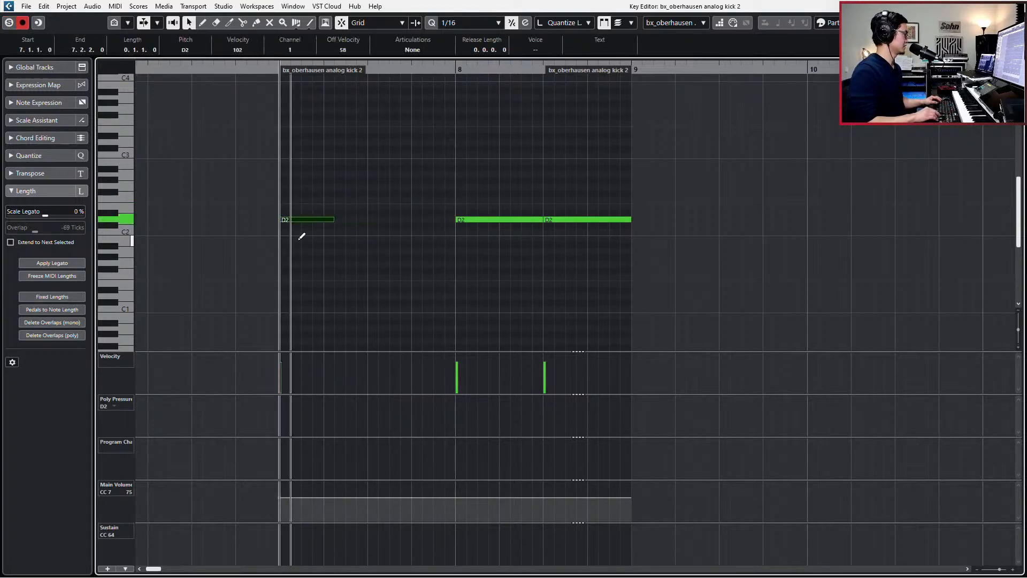
key("ctrl+d")
key("ctrl+d")
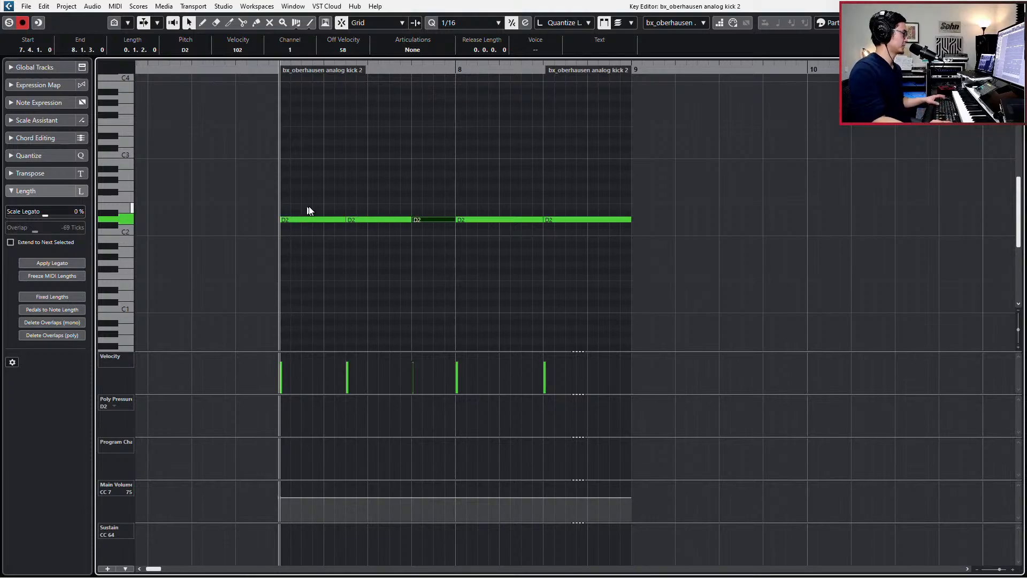
key("space")
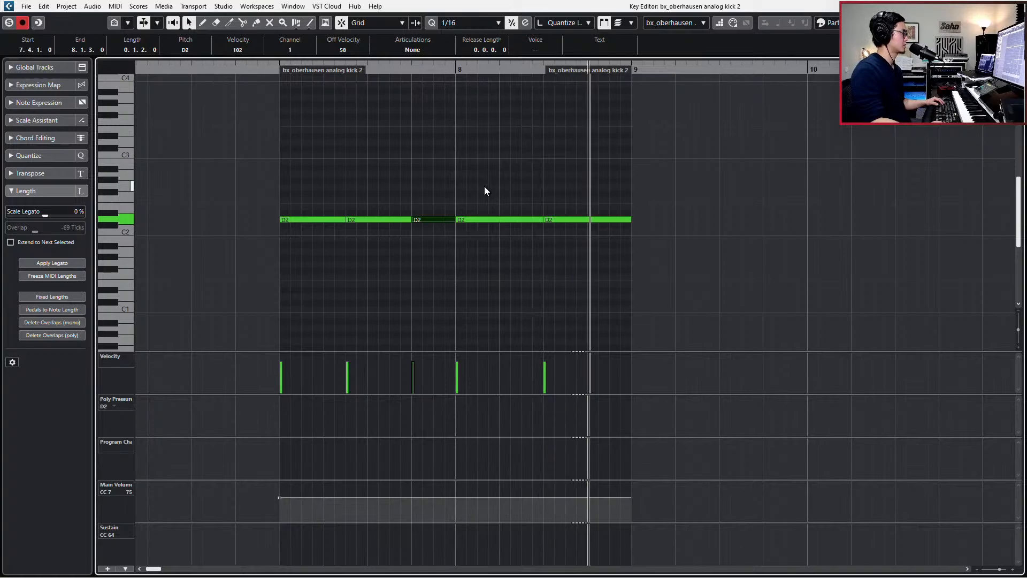
key("space")
left_click_drag(468, 184, 666, 281)
key("Delete")
left_click_drag(611, 190, 297, 279)
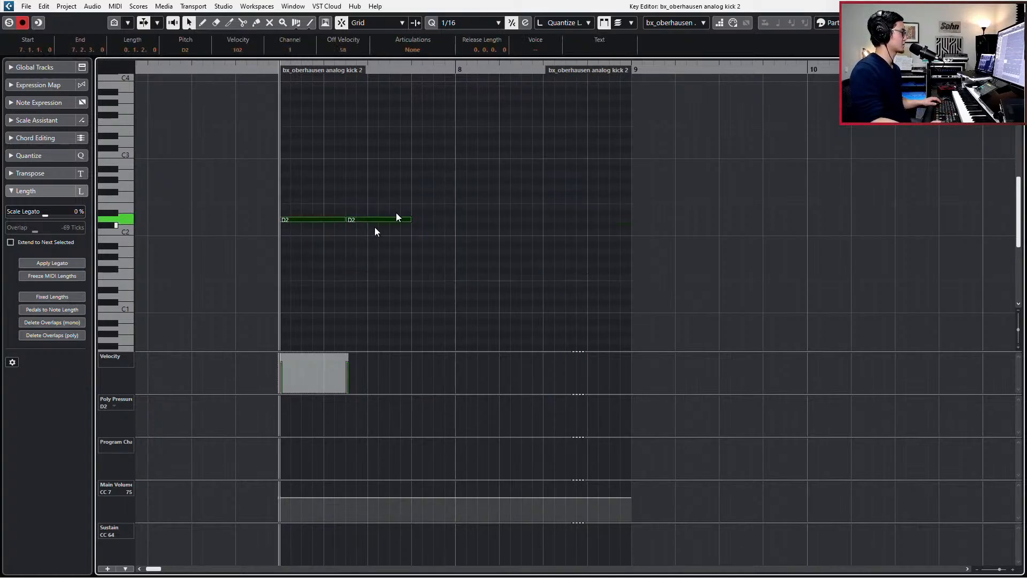
key("ctrl+z")
left_click_drag(473, 181, 615, 272)
key("Delete")
left_click_drag(565, 176, 292, 235)
key("ctrl+z")
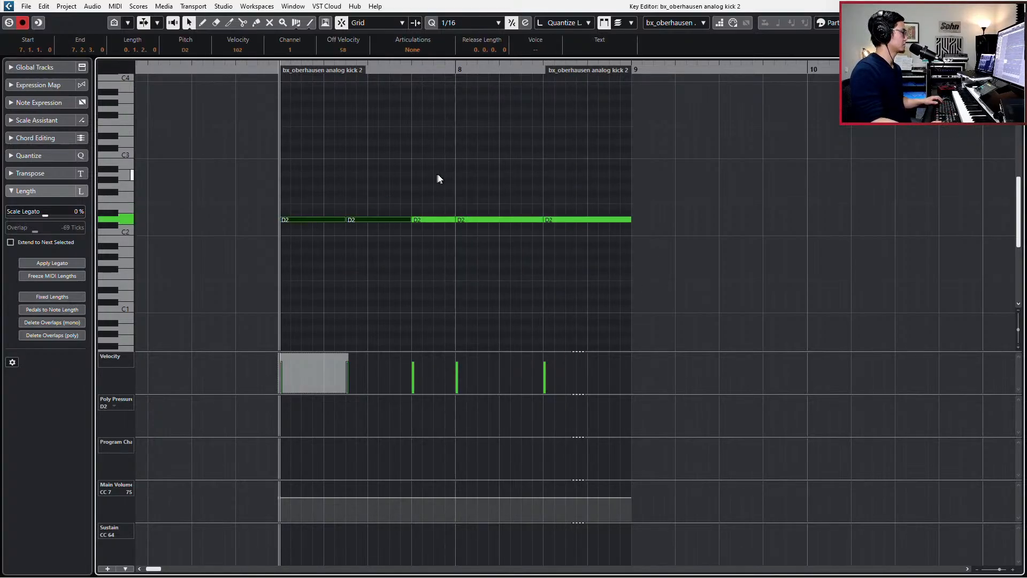
Delete the old D2 notes in bar 8, trim the third kick note to end at bar 8 and duplicate the three-note pattern into bar 8
left_click_drag(478, 180, 592, 244)
key("Delete")
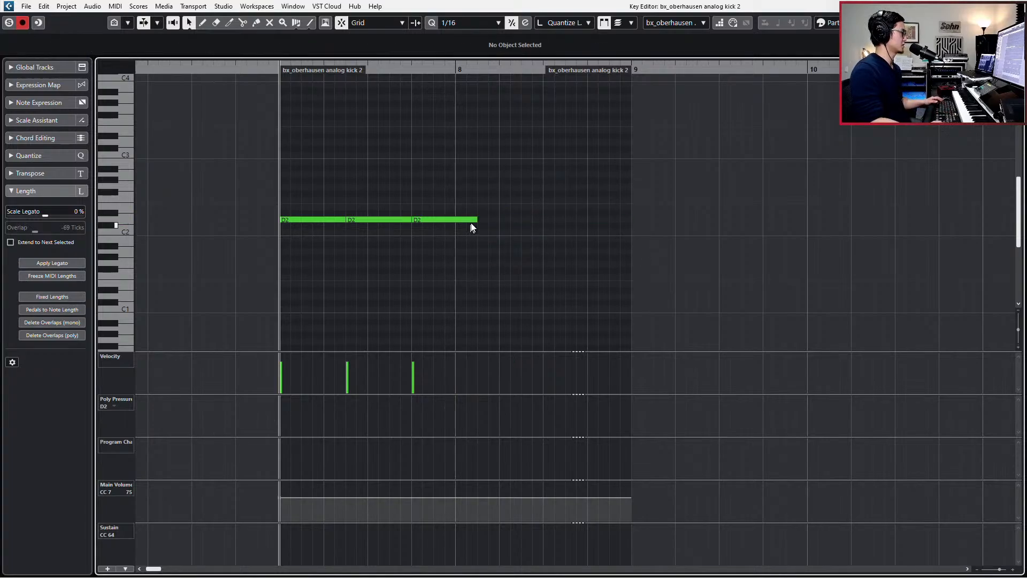
left_click_drag(474, 221, 449, 222)
left_click_drag(449, 196, 280, 251)
key("ctrl+d")
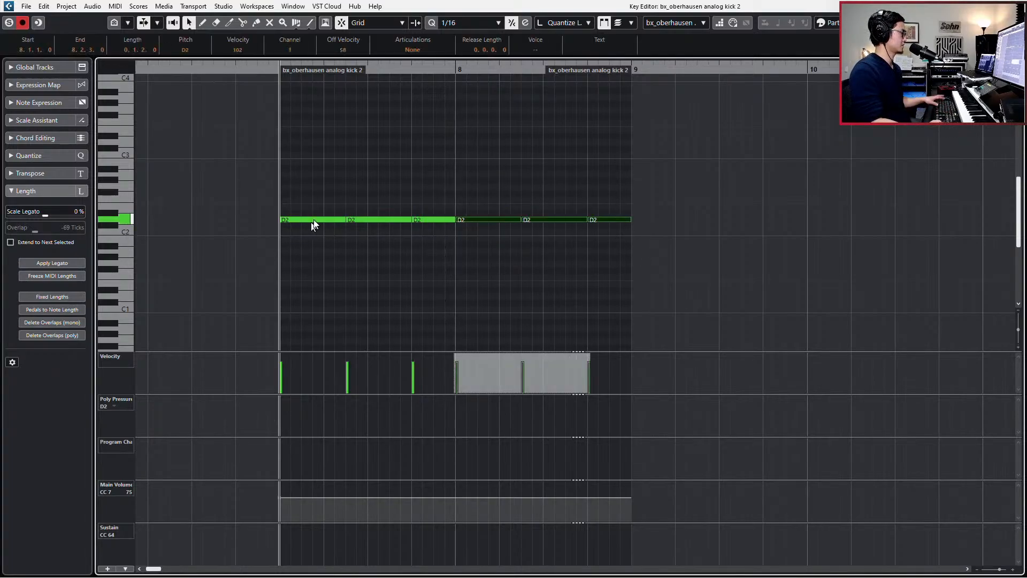
key("space")
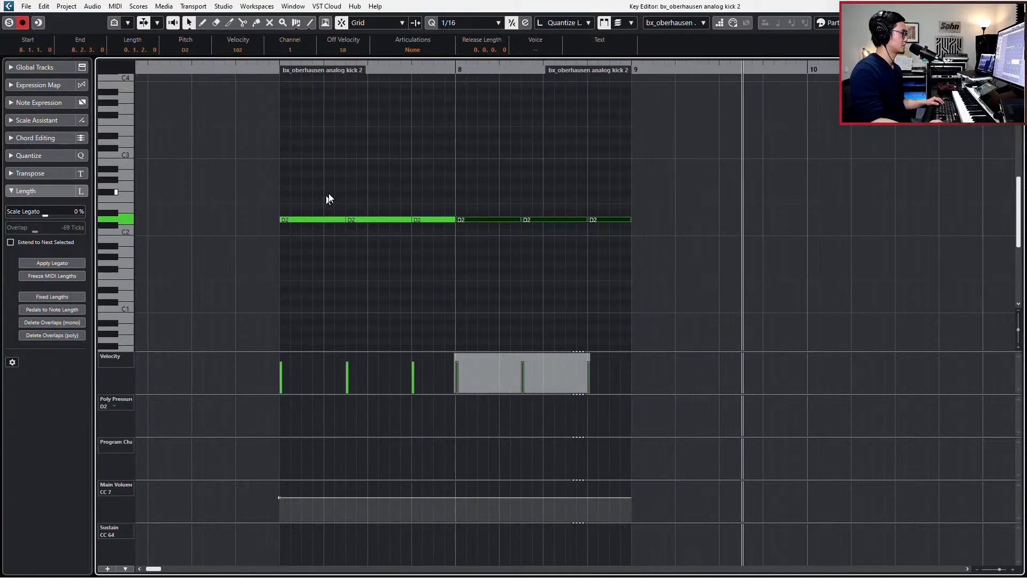
Replace the analog kick 2 event at bar 9 with a duplicate of the reworked bar 7 event
key("Escape")
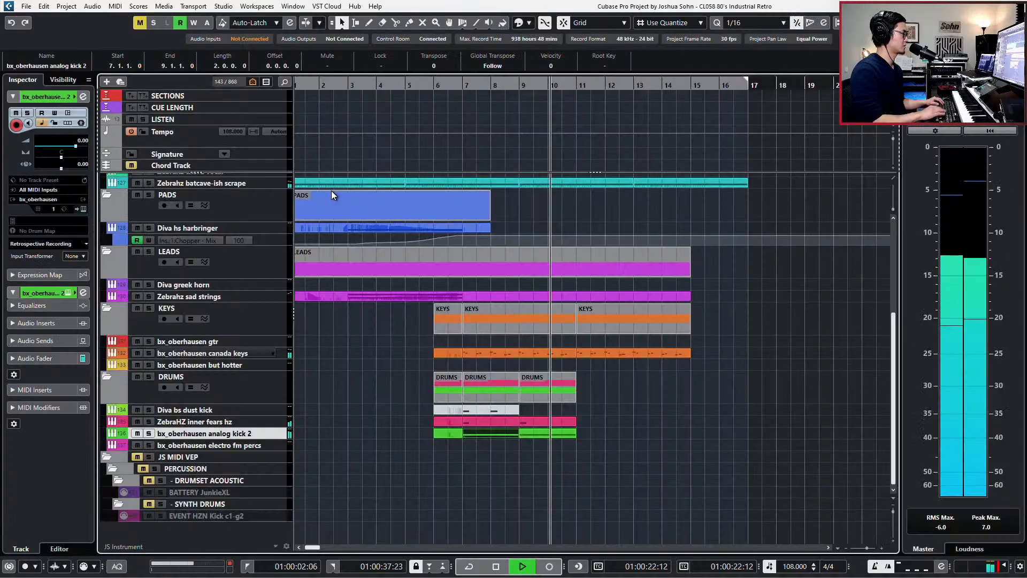
key("space")
left_click(567, 435)
key("Delete")
left_click(505, 432)
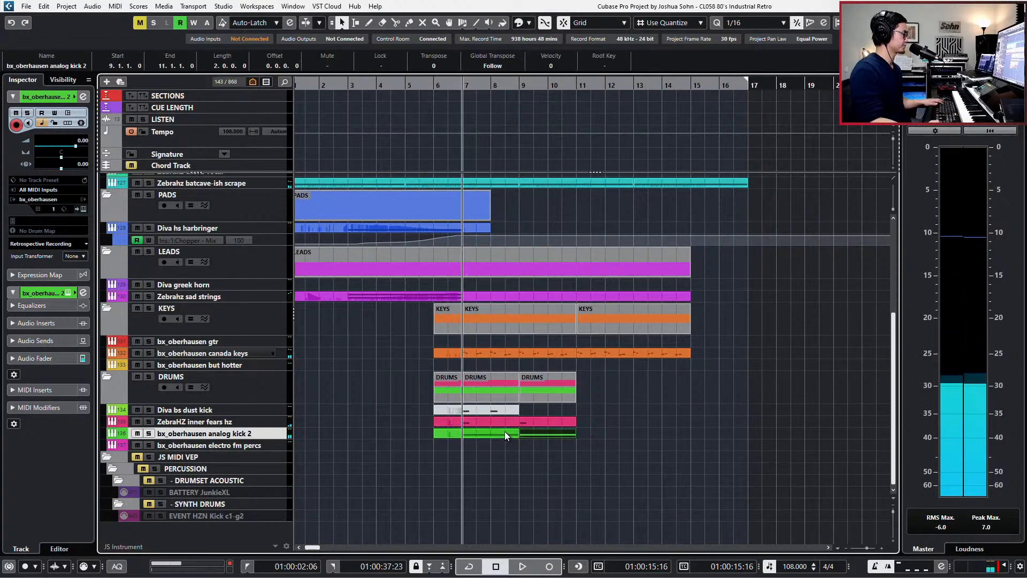
key("ctrl+d")
Solo the analog kick 2 and canada keys tracks and audition them together from bar 7
key("s")
key("space")
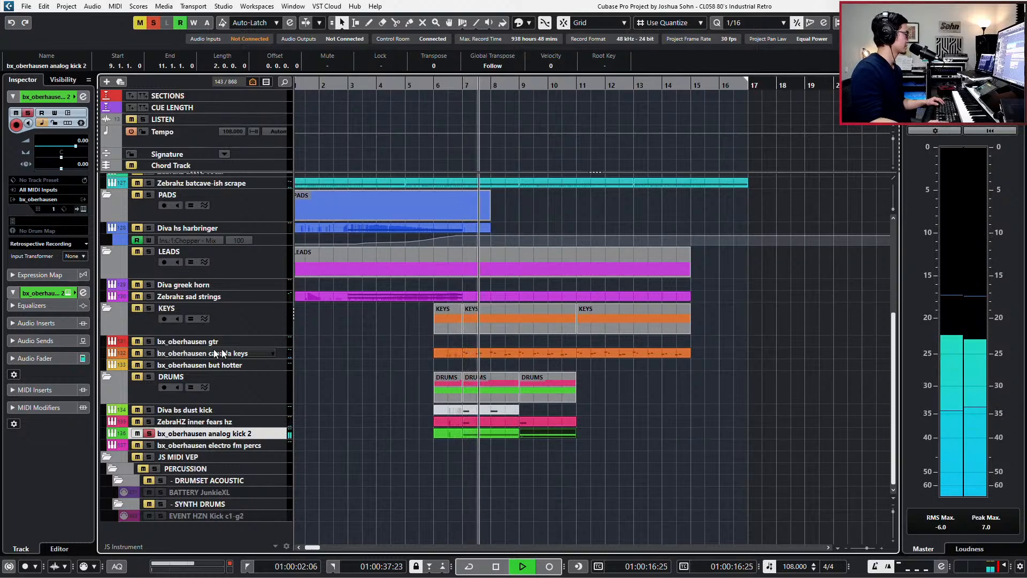
left_click(150, 353)
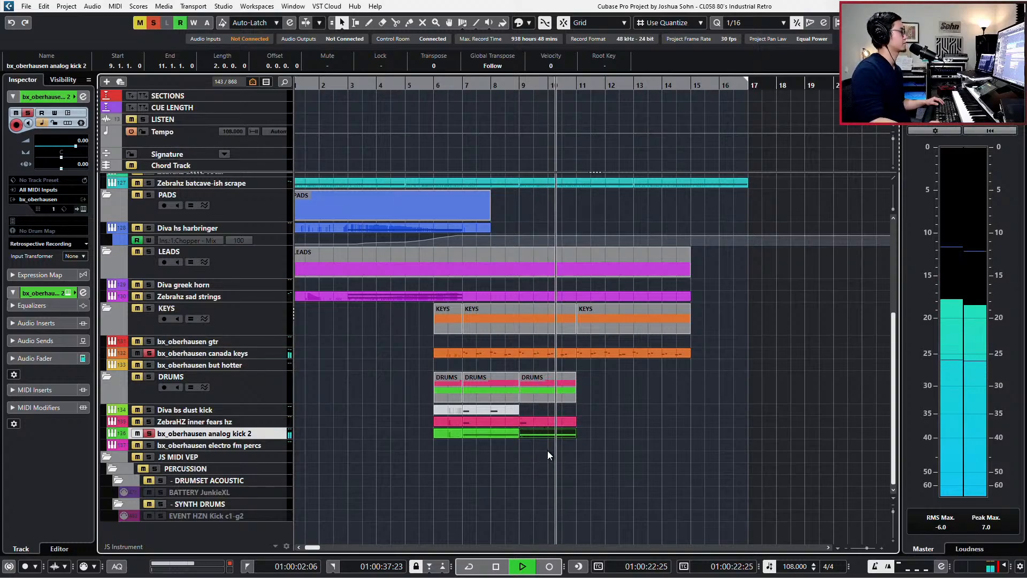
key("space")
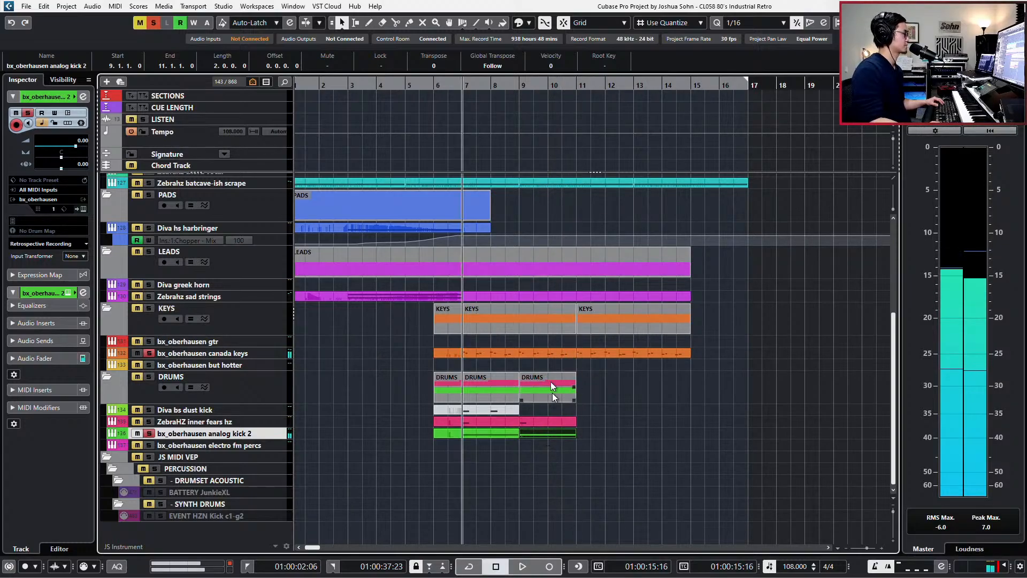
Quantize all notes of the canada keys event at bar 7 to 1/8, audition it and delete the old event at bar 11
double_click(527, 354)
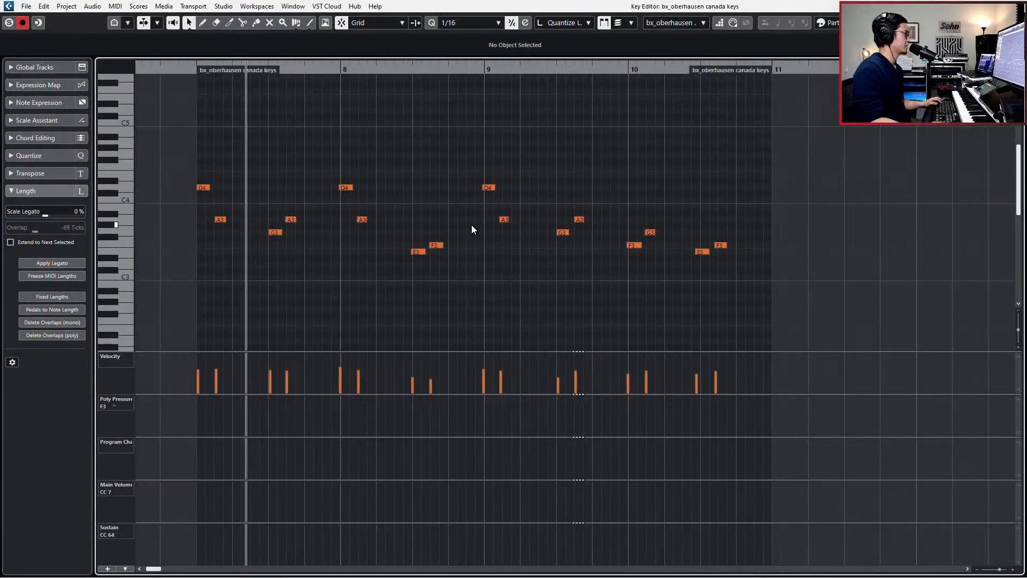
left_click_drag(516, 155, 477, 239)
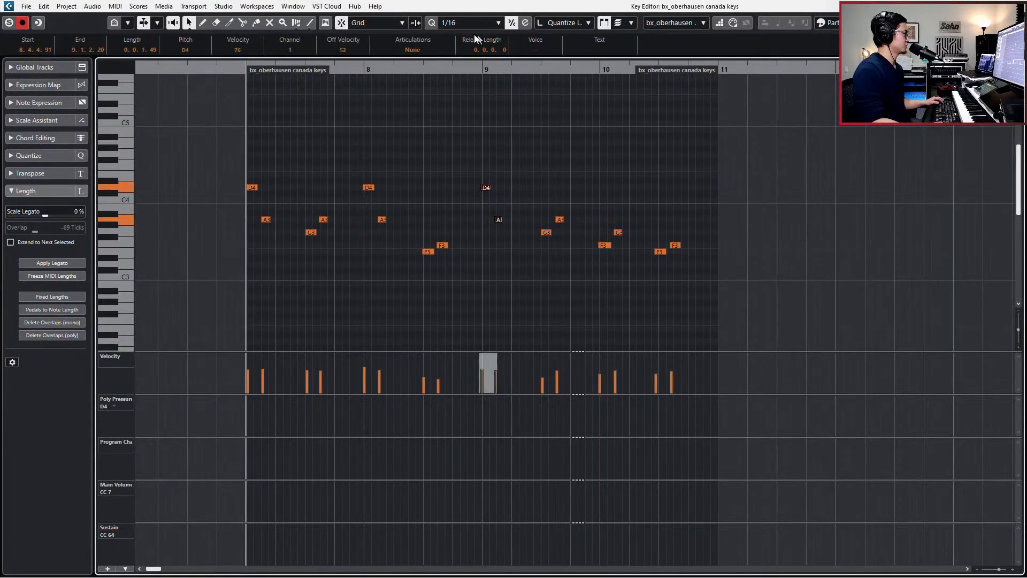
left_click_drag(211, 144, 777, 299)
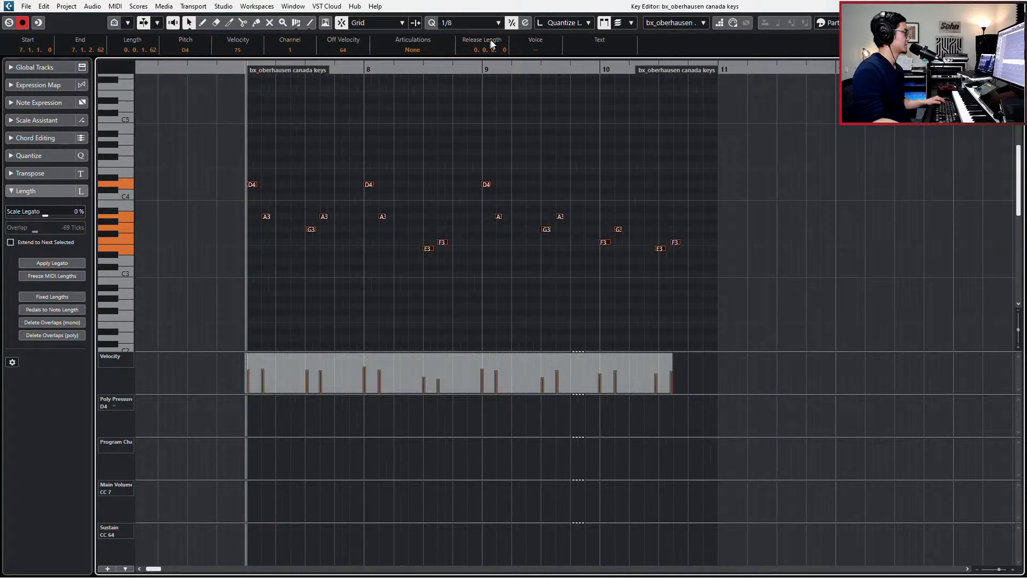
left_click(517, 23)
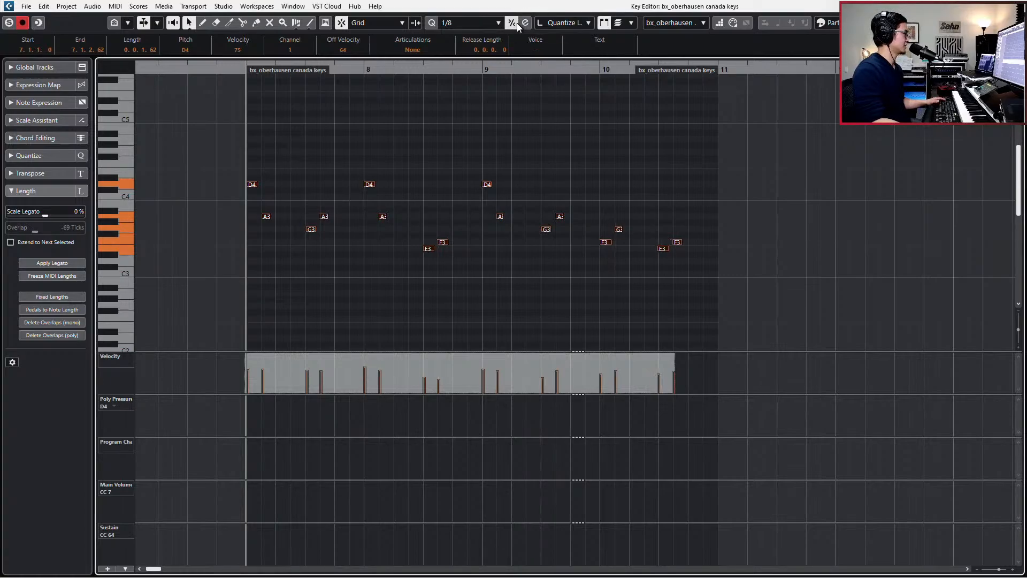
key("space")
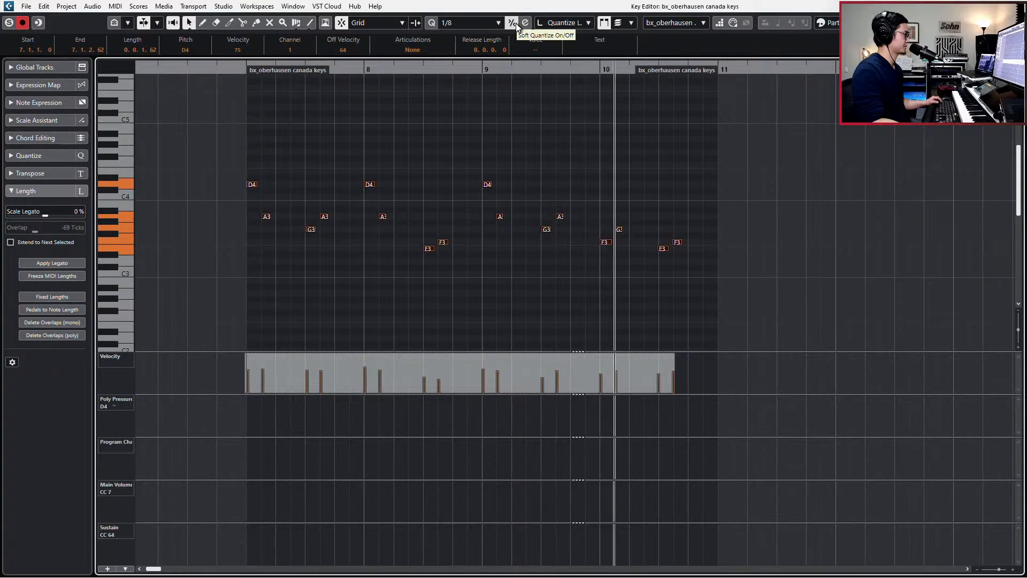
key("ctrl+e")
key("space")
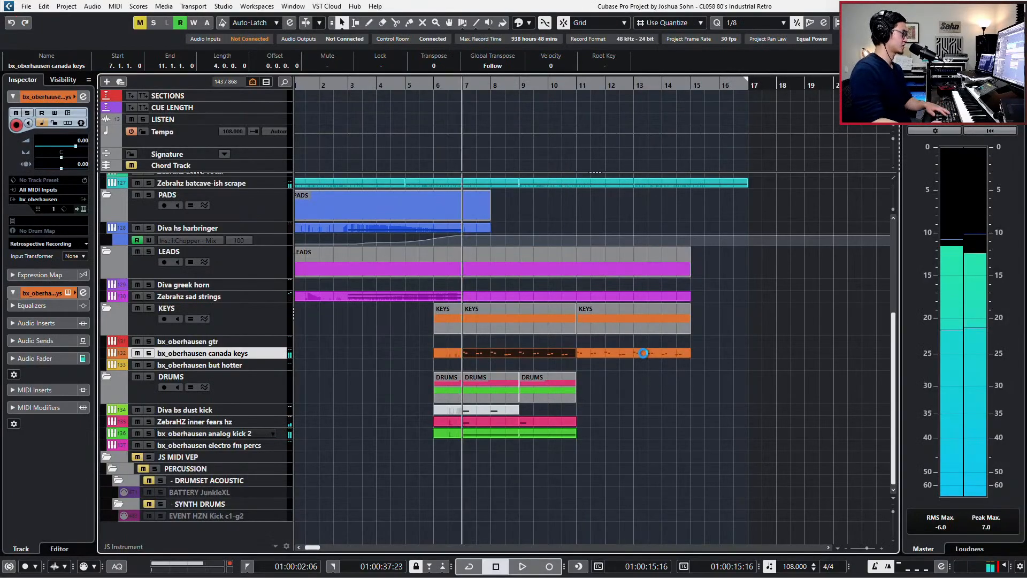
left_click(637, 351)
key("Delete")
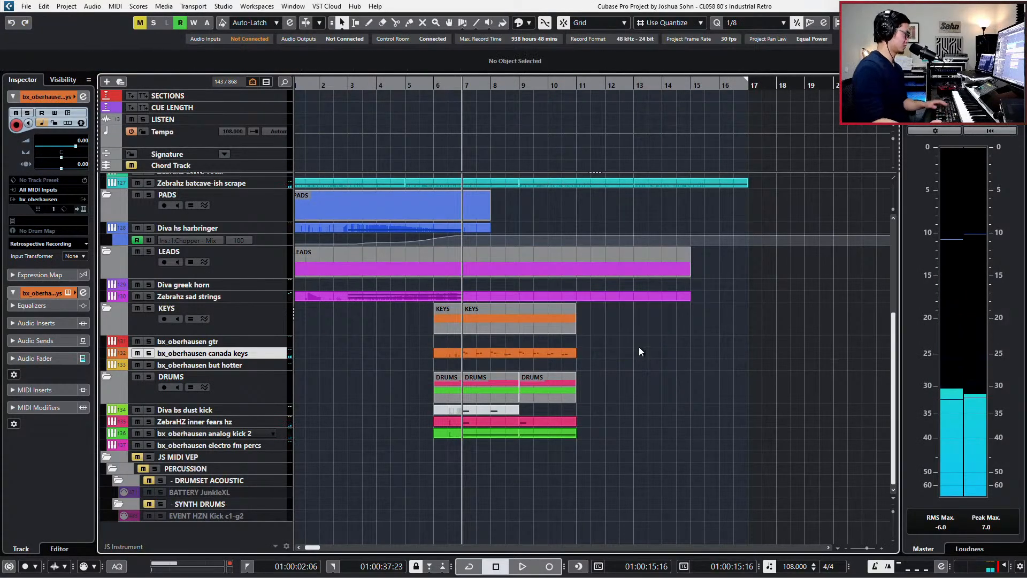
Duplicate the canada keys track and delete all events from the copy
left_click(569, 356)
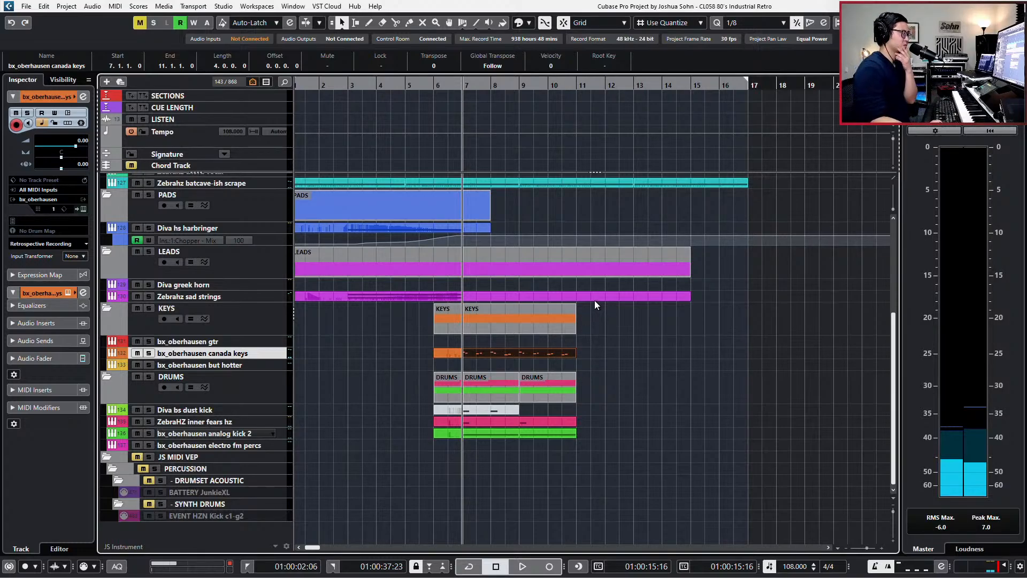
key("ctrl+shift+d")
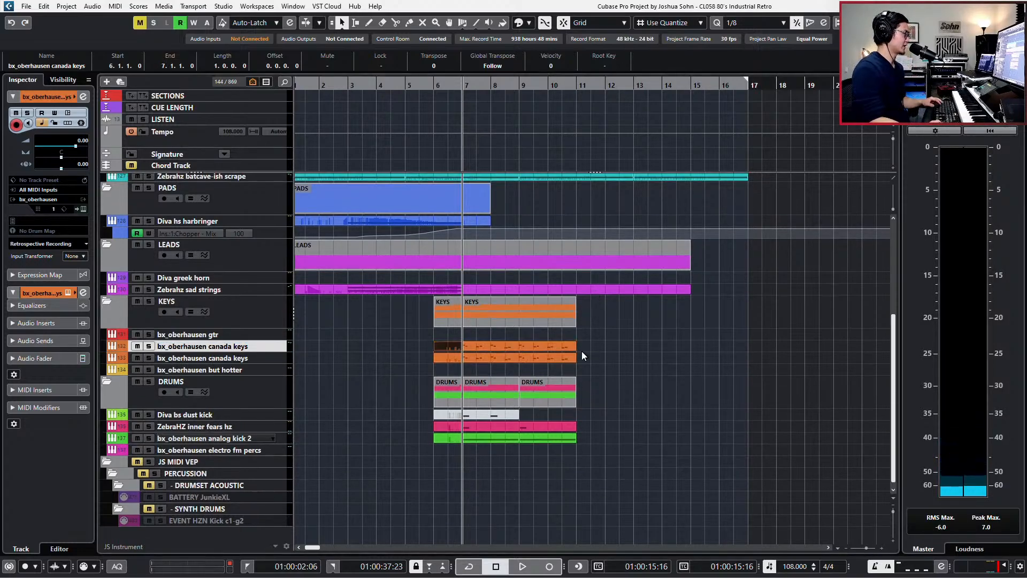
left_click_drag(615, 354, 438, 362)
key("Delete")
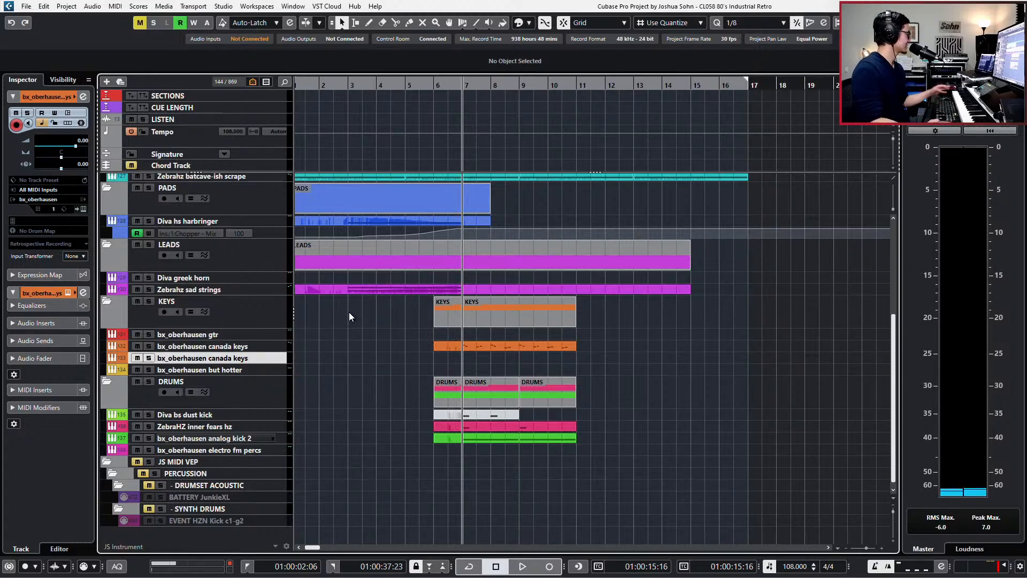
Try out the but hotter and gtr sounds, playing gtr along with the track from bar 7
left_click(242, 370)
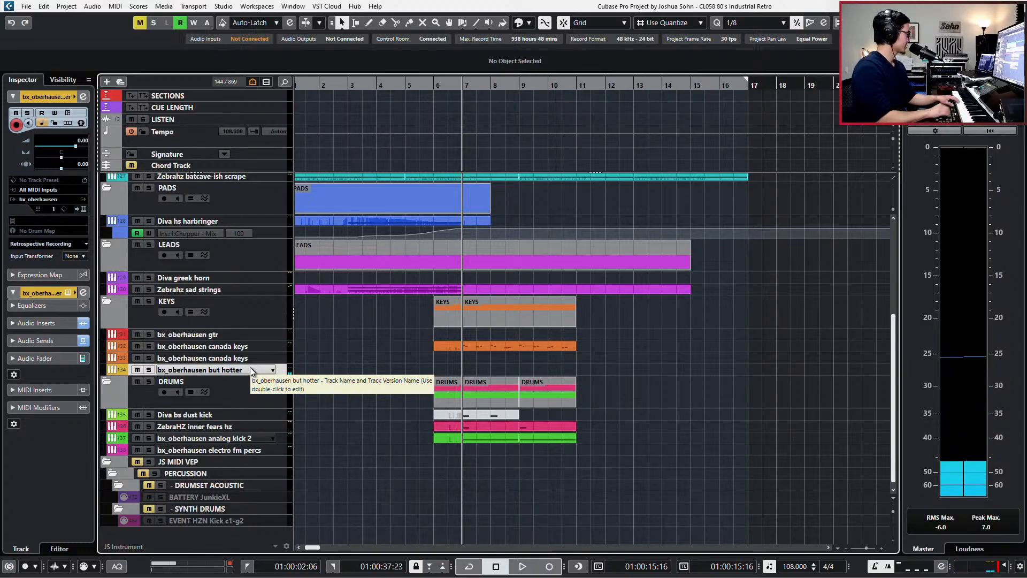
key("Up")
key("Up")
key("Up")
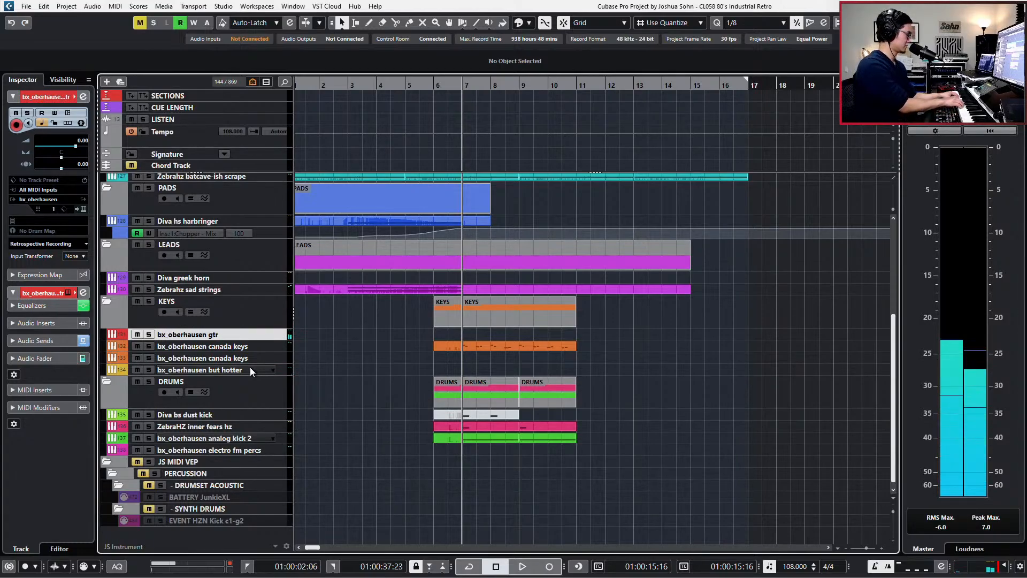
key("space")
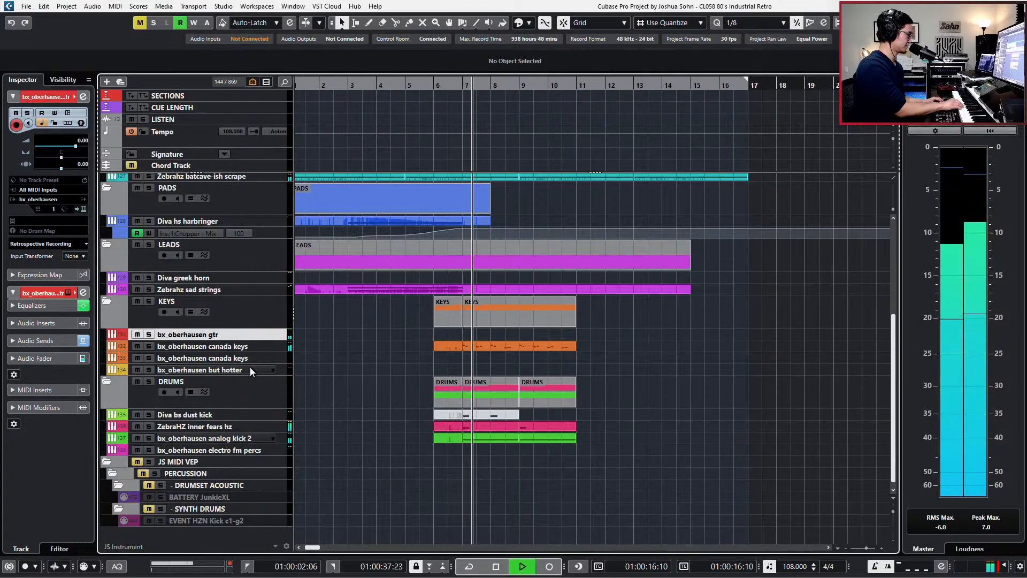
key("space")
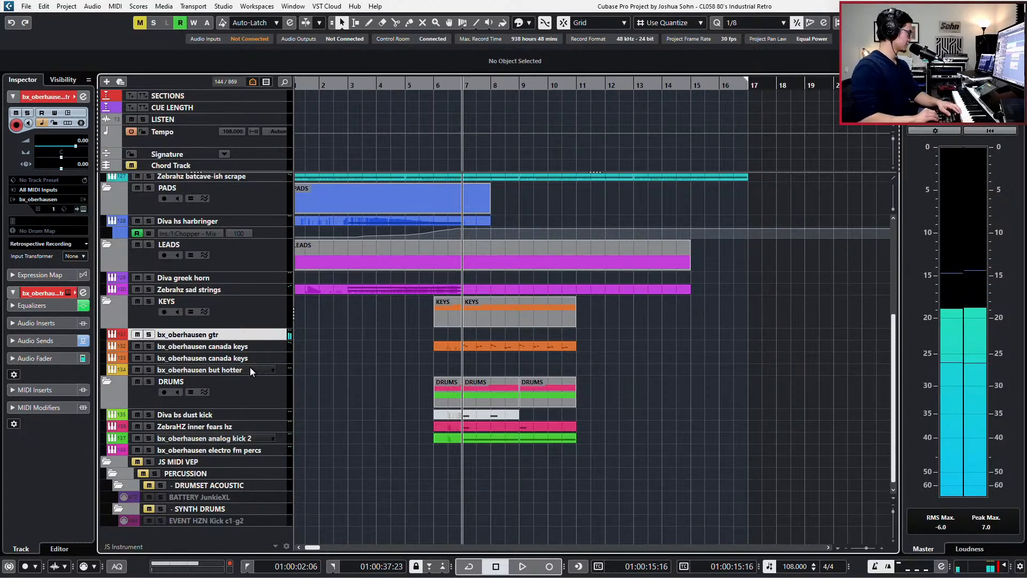
left_click(250, 369)
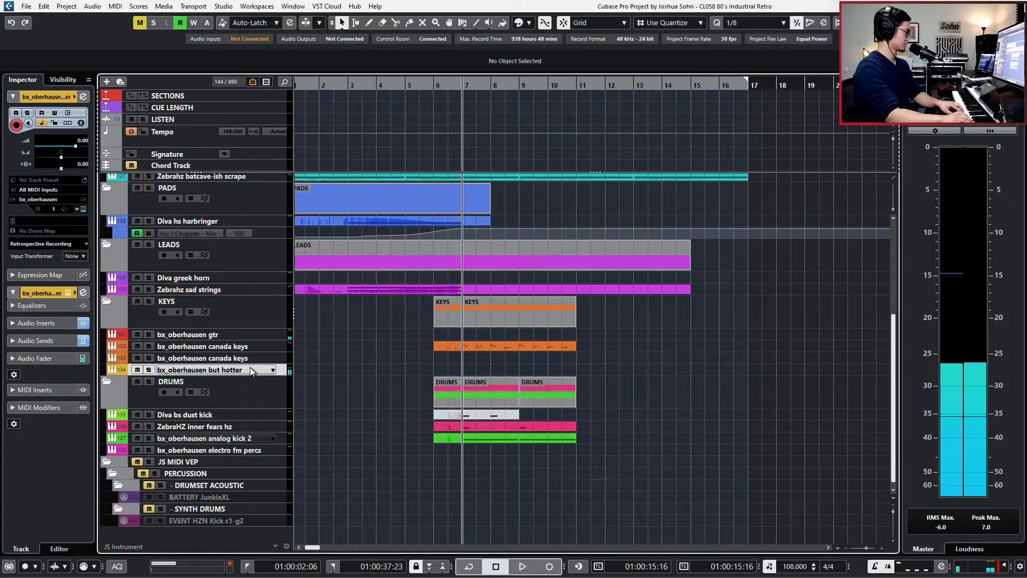
Compare the Zebrahz chord vocal and hektick 16 high sounds in the ARPS folder
left_click(183, 266)
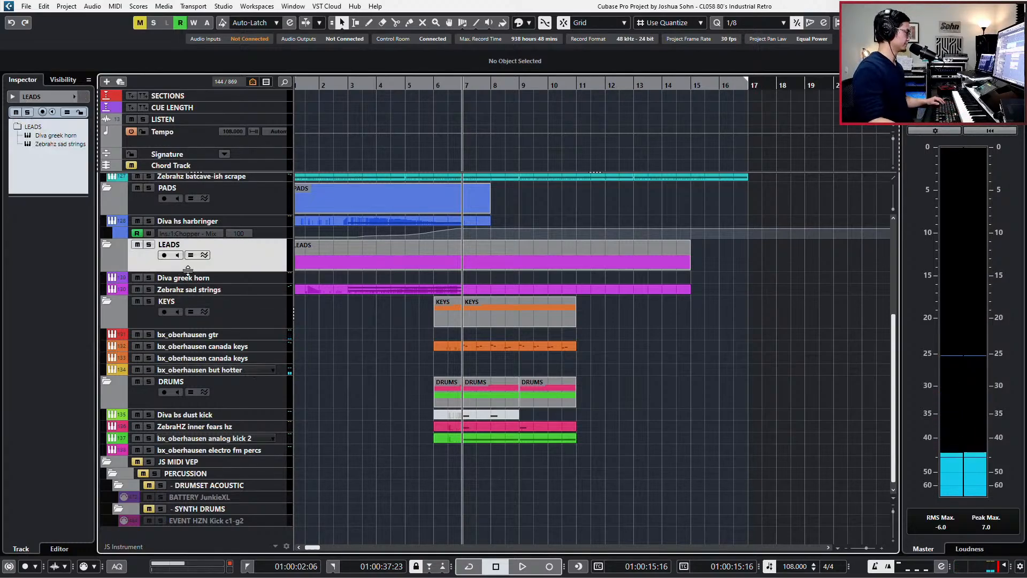
scroll(215, 265, "up", 3)
left_click(213, 237)
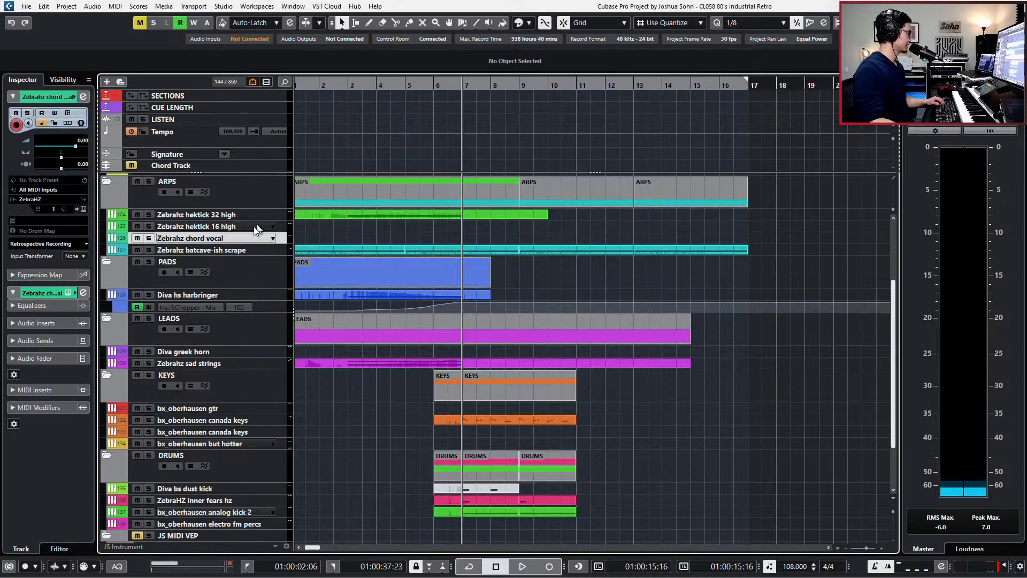
left_click(244, 227)
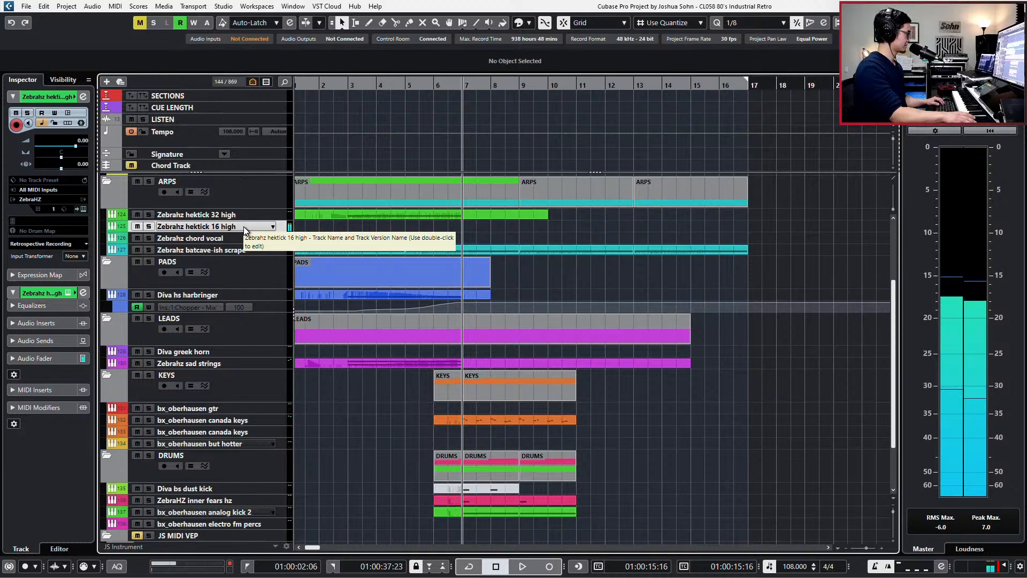
key("Down")
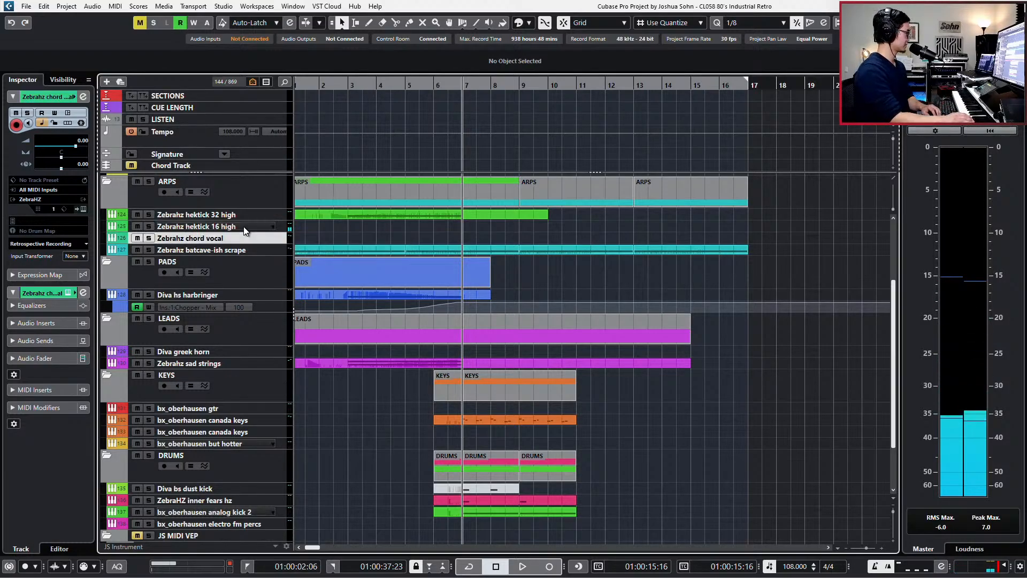
key("Up")
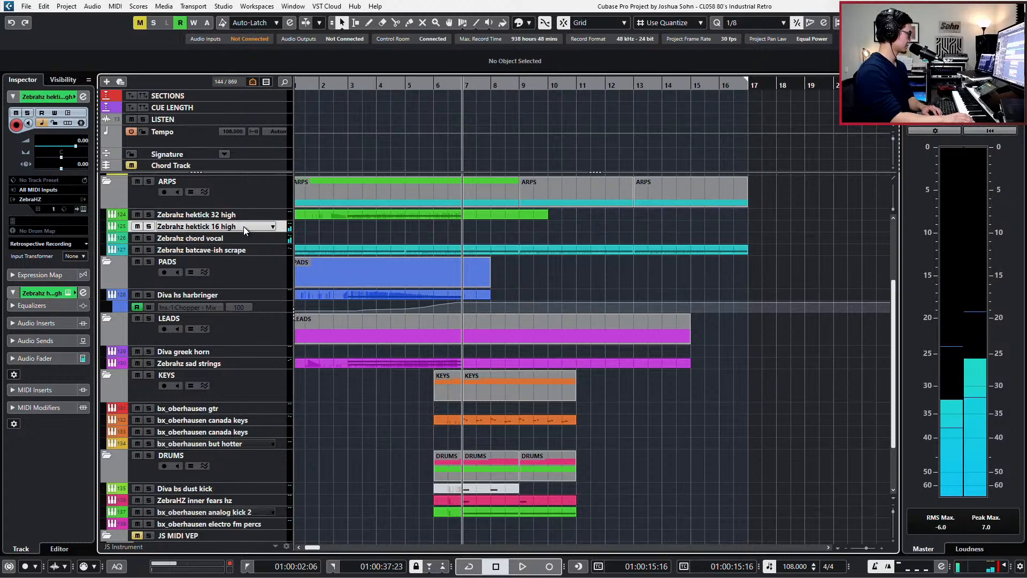
Try recording a part on Zebrahz hektick 16 high from bar 6 and discard the take
key("KP_Multiply")
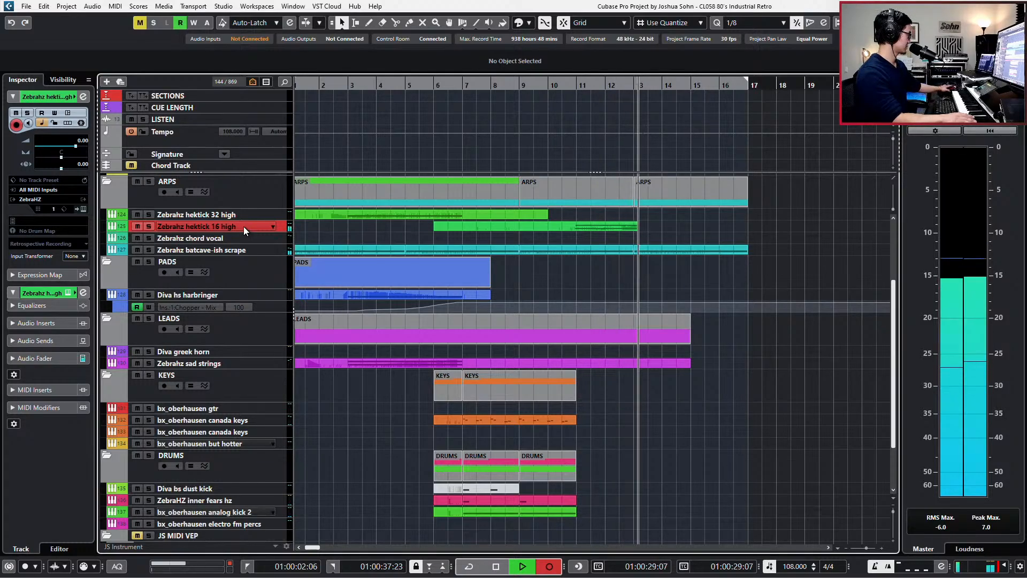
key("space")
key("Delete")
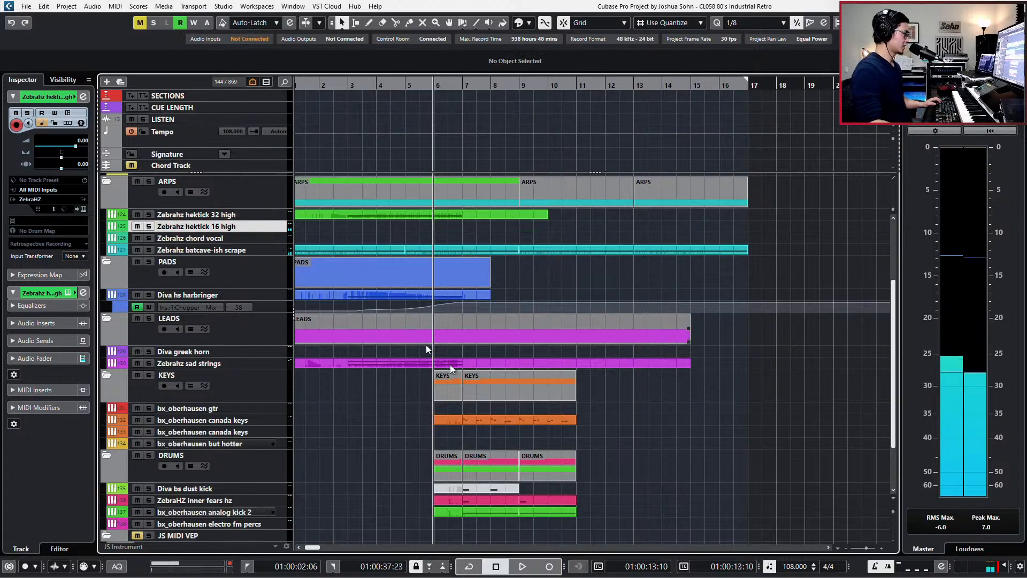
Duplicate the bar 9 inner fears hz and analog kick 2 events twice to reach bar 15, and the canada keys event to bar 11
key("g")
left_click_drag(645, 427, 578, 507)
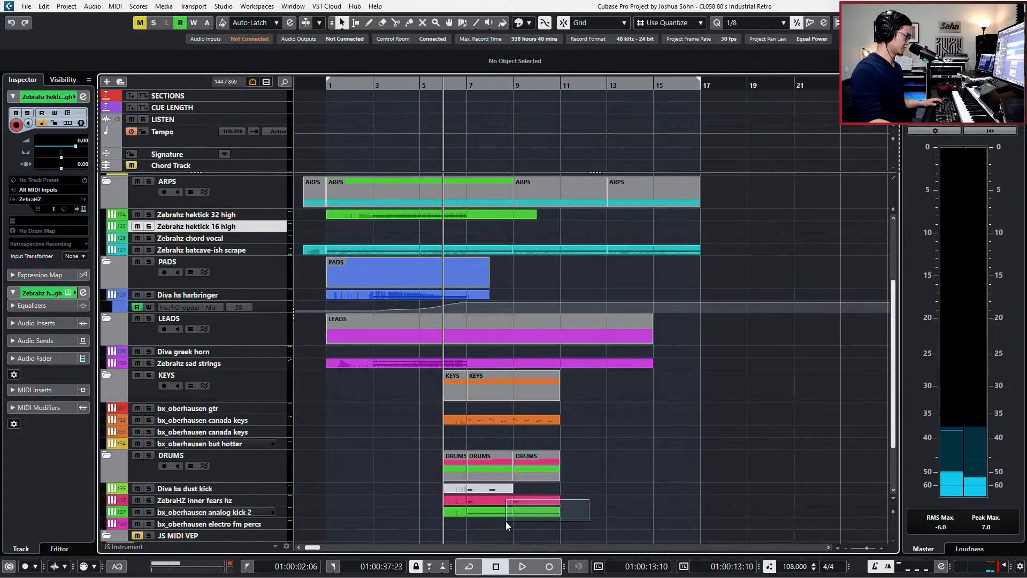
left_click_drag(506, 521, 506, 521)
key("ctrl+d")
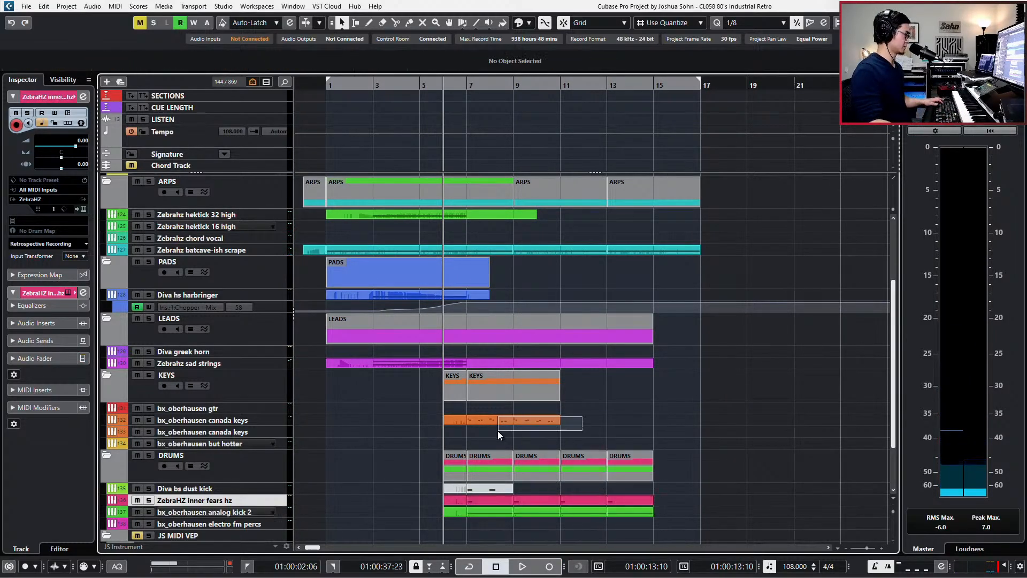
left_click(498, 422)
key("ctrl+d")
scroll(629, 379, "down", 3)
scroll(629, 375, "up", 4)
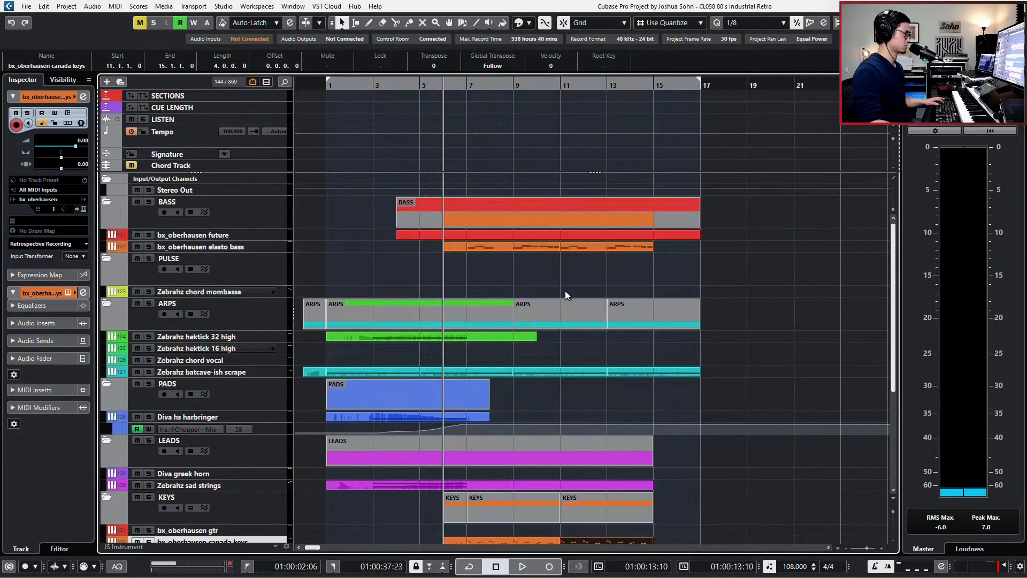
Record a Zebrahz hektick 16 high part with sustained D3 and D4 from bar 9 to bar 15 and open it in the Key Editor
scroll(600, 256, "down", 2)
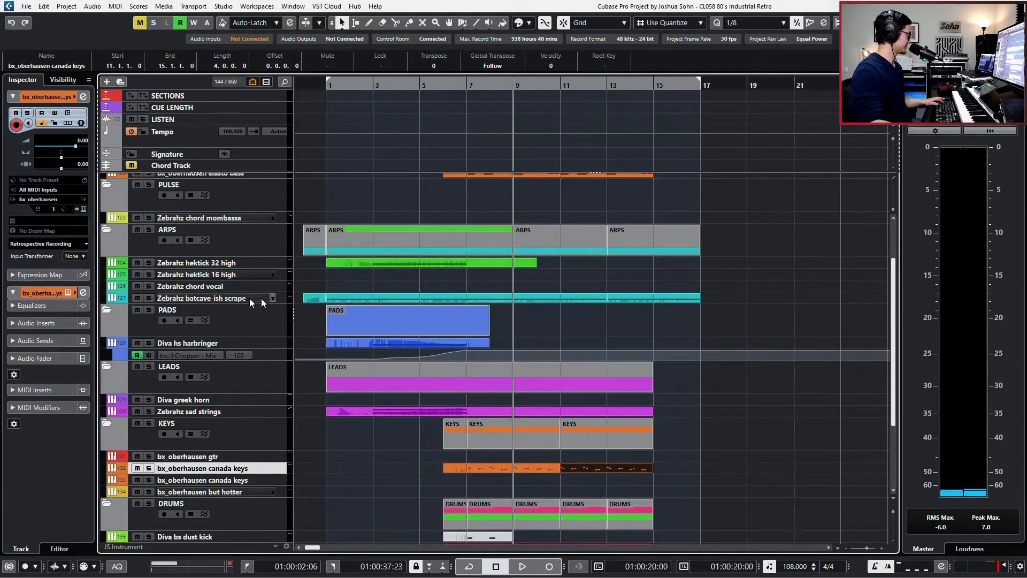
left_click(218, 263)
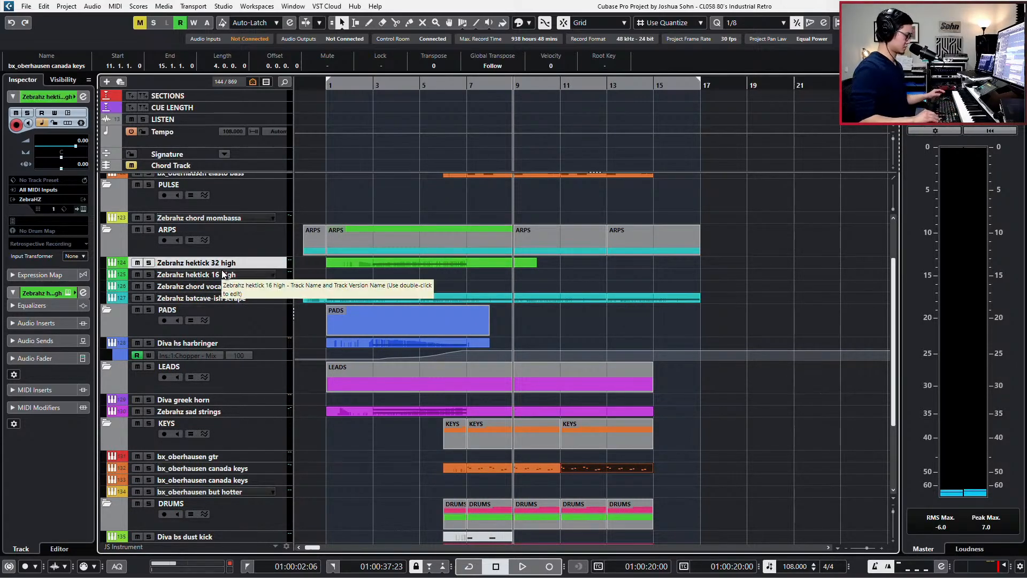
left_click(224, 275)
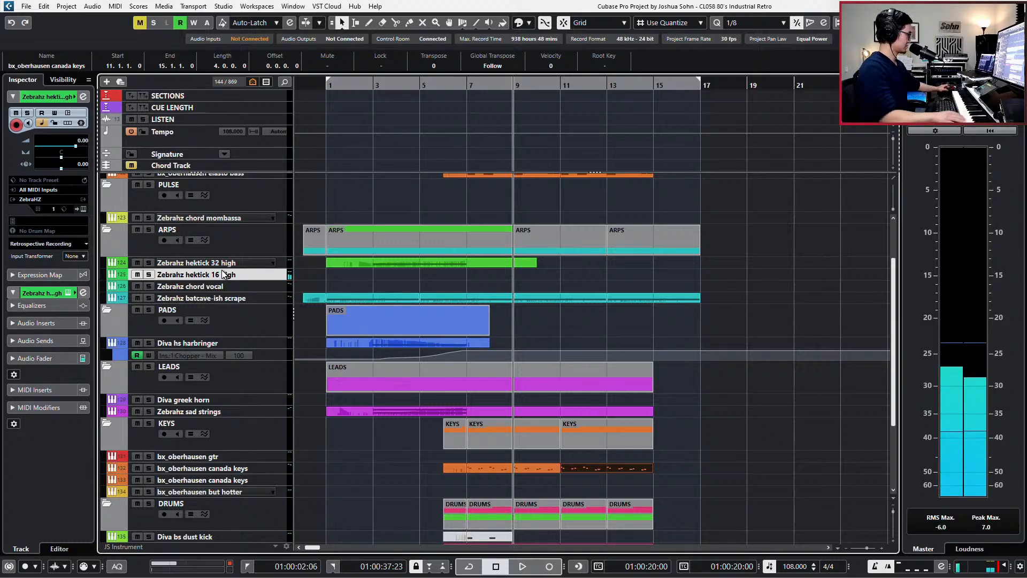
key("KP_Multiply")
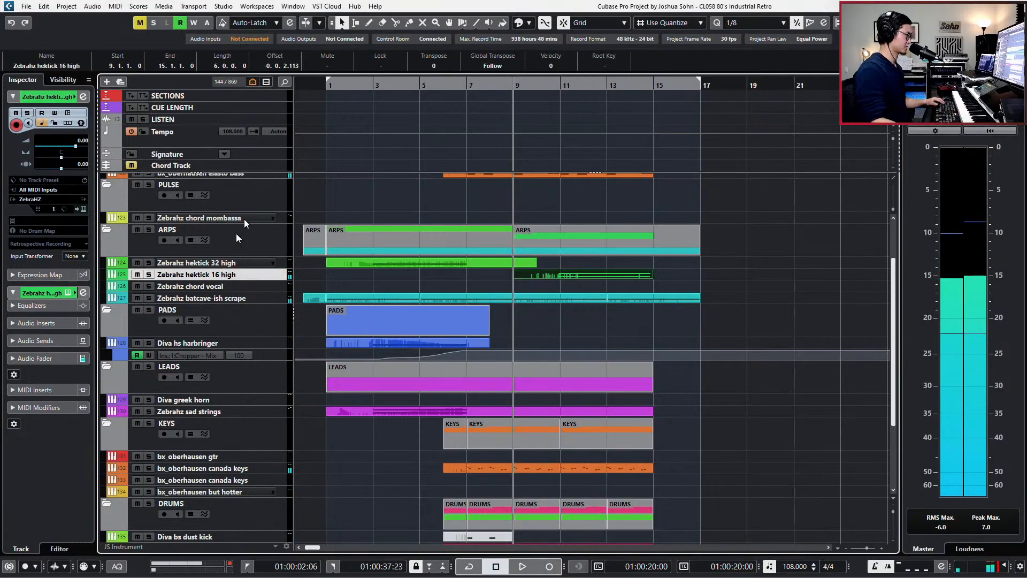
key("space")
left_click(556, 280)
double_click(558, 275)
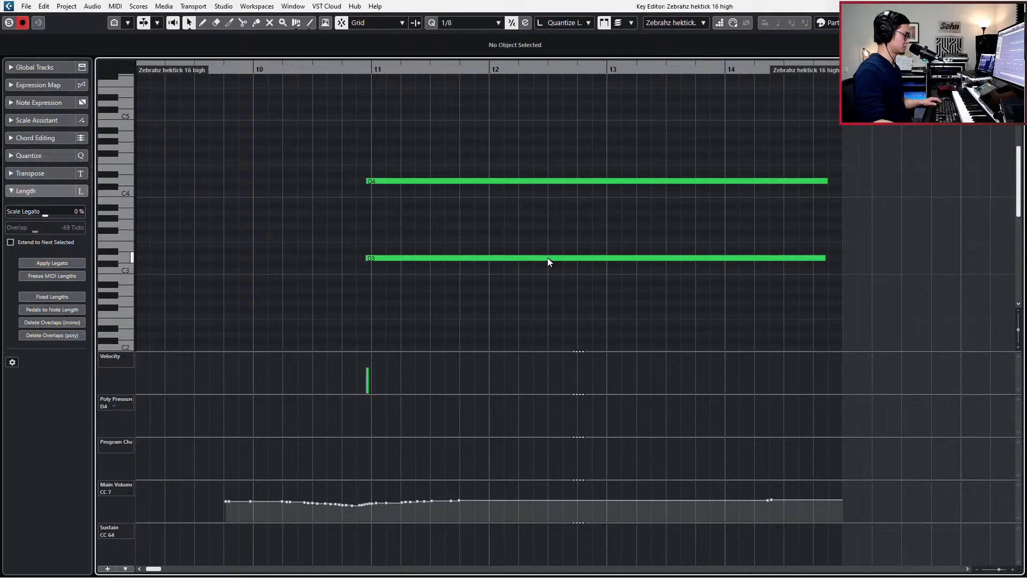
Quantize the sustained D3 and D4 notes toward the start of bar 11, audition them, and close the Key Editor
left_click_drag(419, 115, 494, 307)
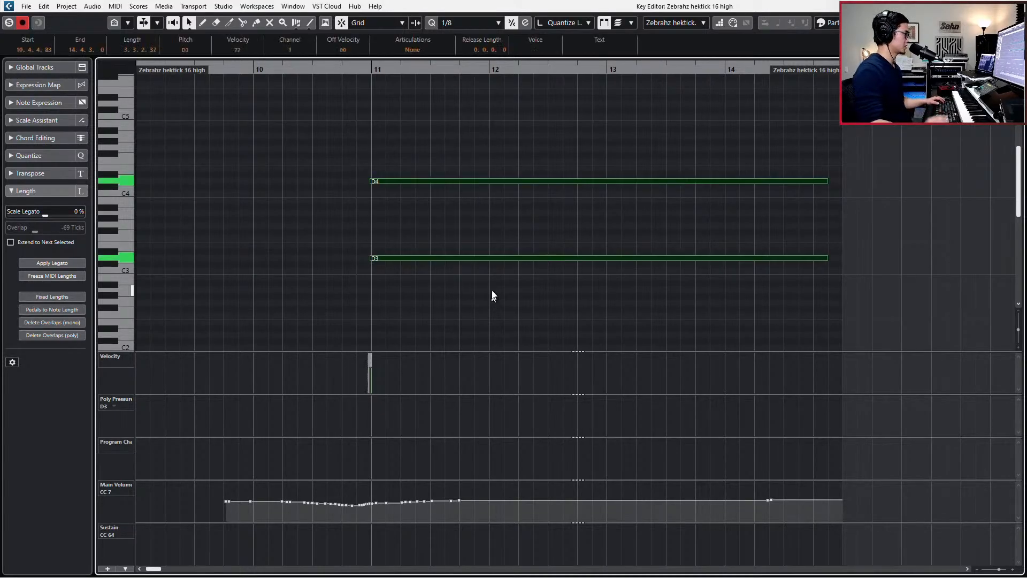
key("space")
left_click(611, 257, "shift")
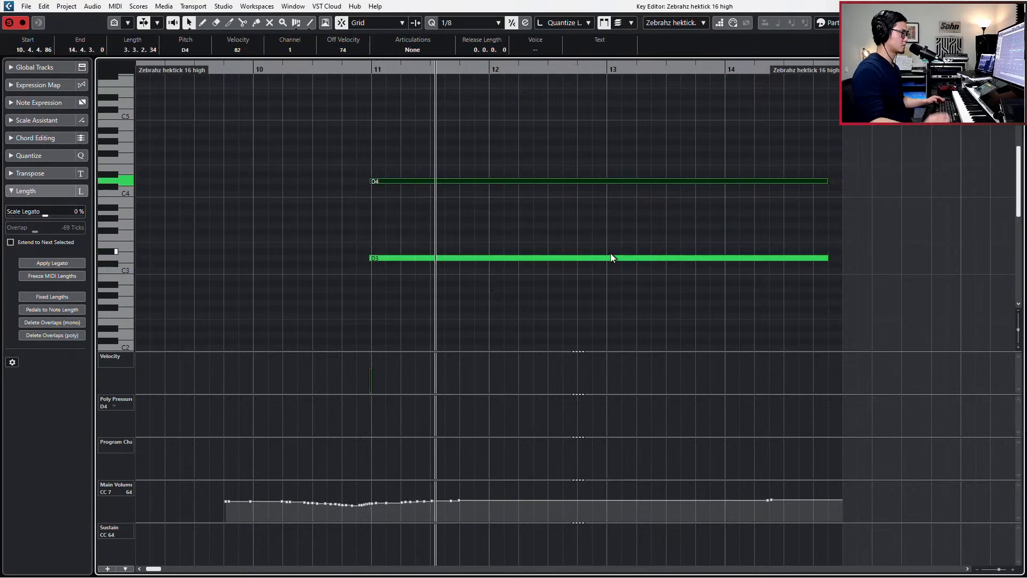
key("space")
left_click_drag(573, 159, 573, 292)
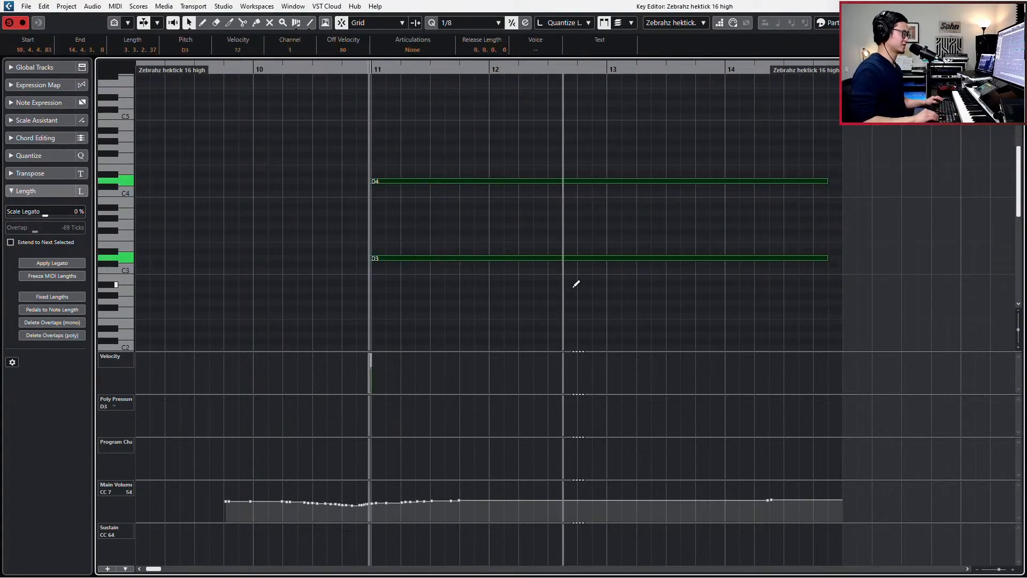
key("Return")
Delete the long Zebrahz chord vocal event in the ARPS folder and play the arrangement from bar 11
left_click(575, 285)
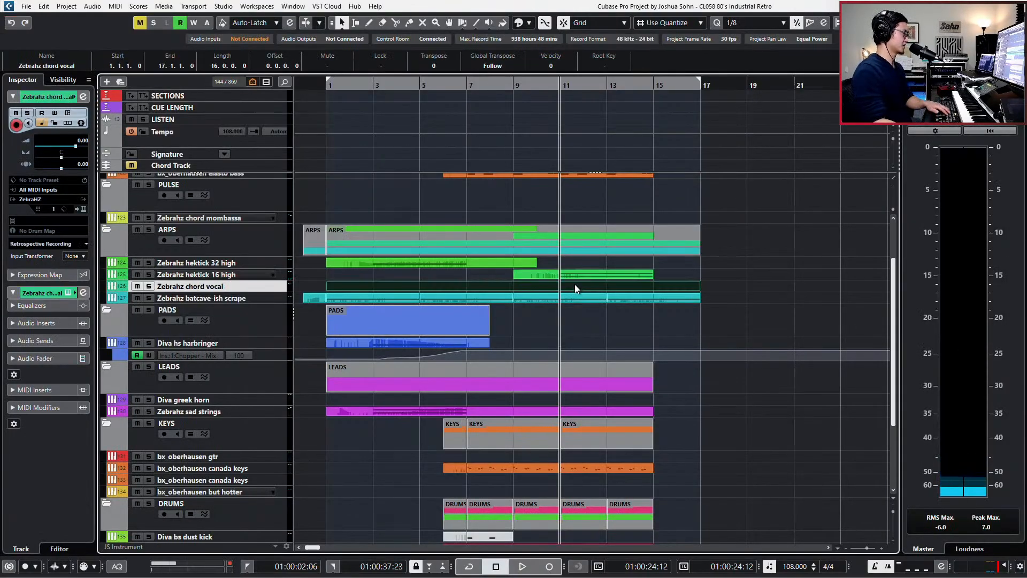
key("Delete")
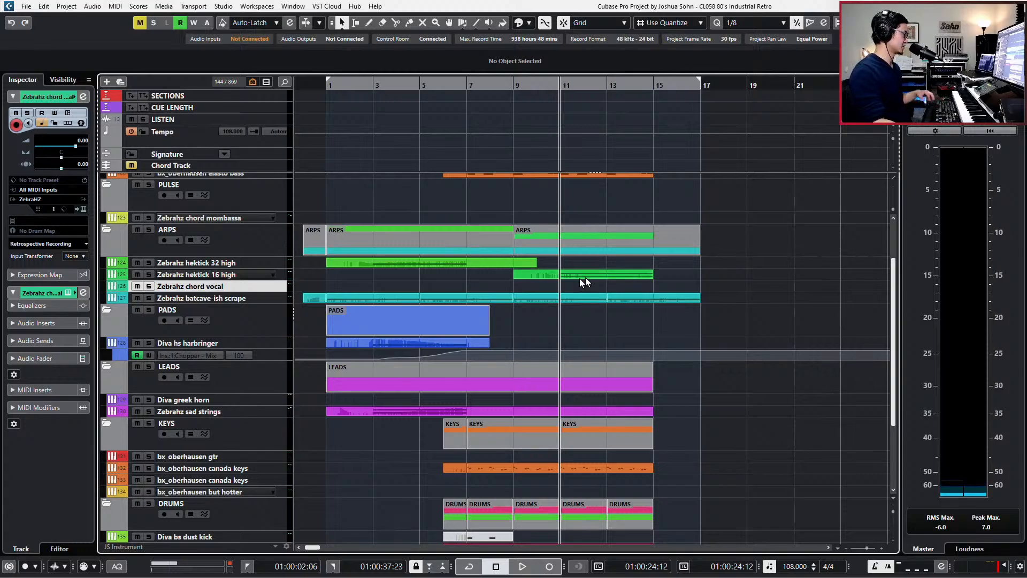
key("space")
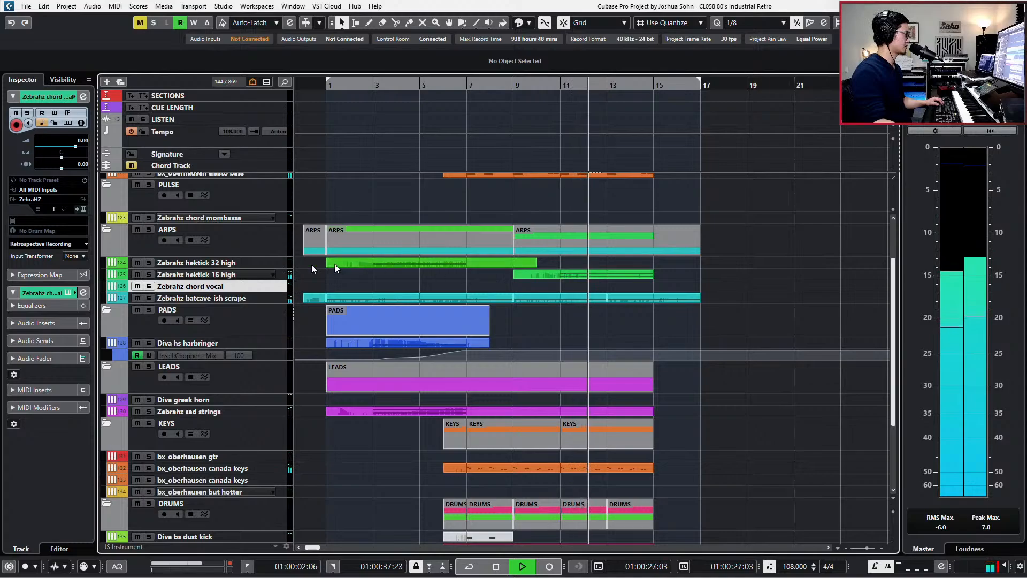
Set the track delay of Zebrahz hektick 16 high to 20.00 during playback and stop the transport
left_click(248, 273)
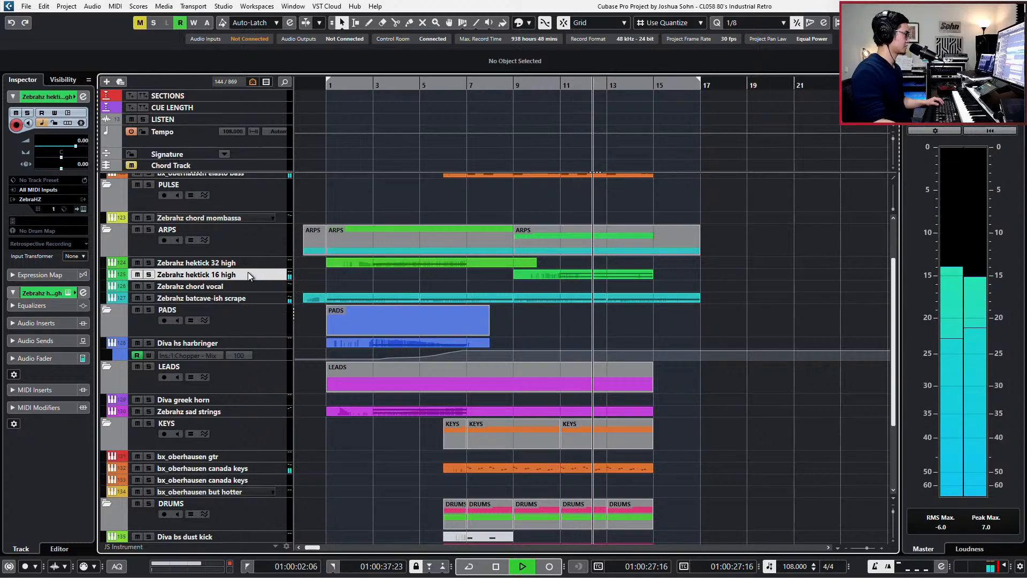
left_click(64, 168)
key("space")
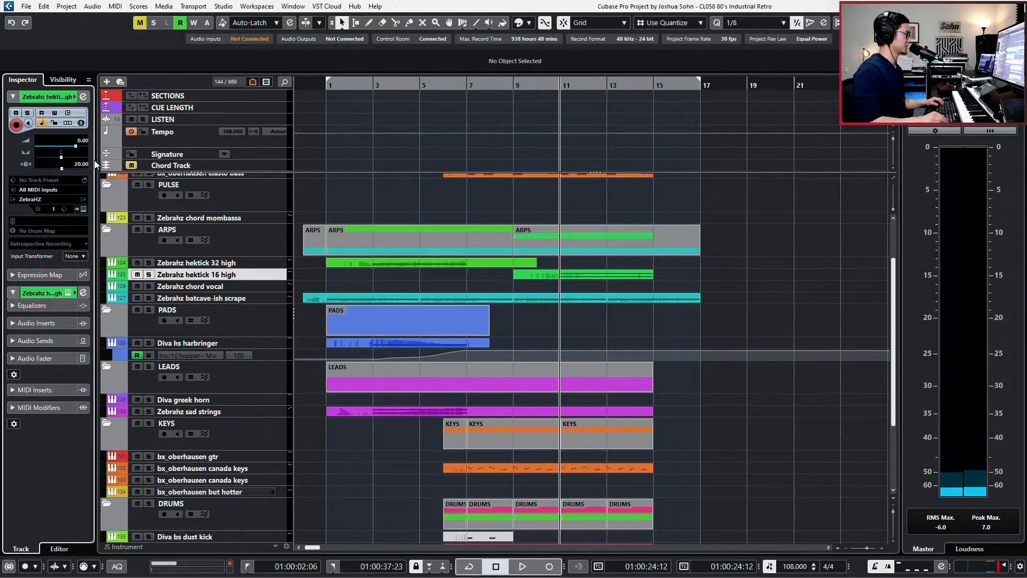
Play back the arrangement from bar 11 to hear the current section
key("space")
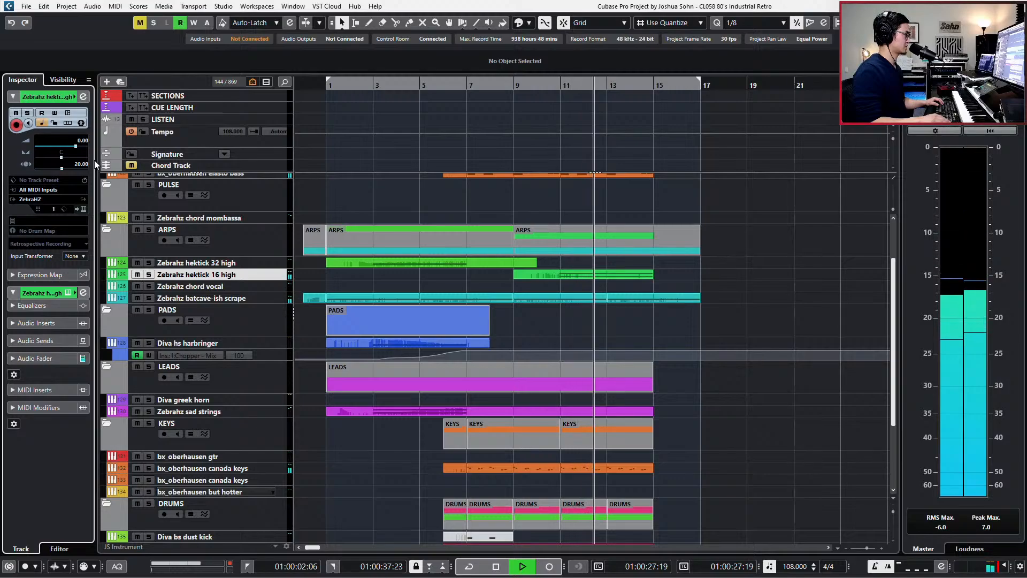
key("space")
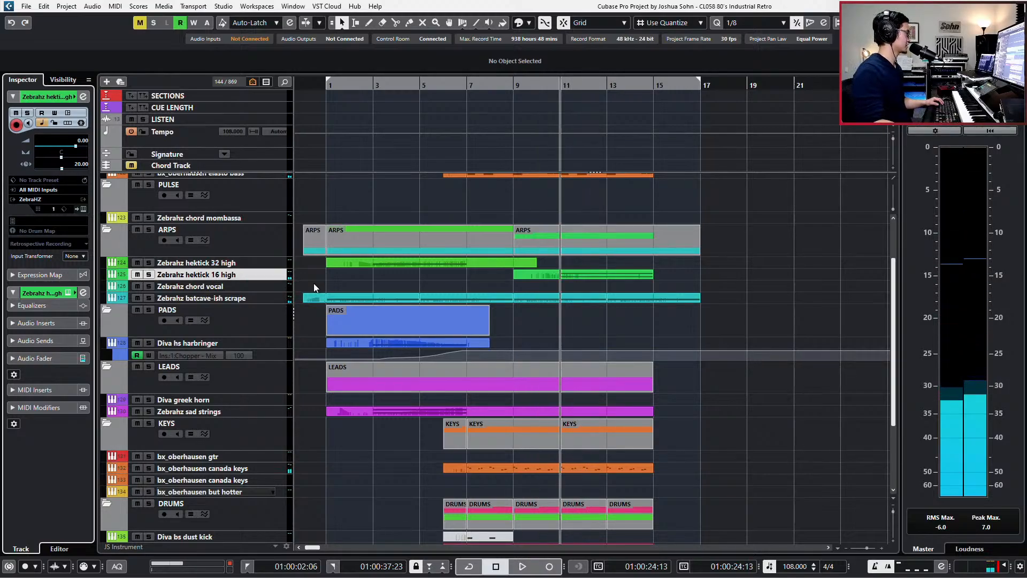
scroll(261, 312, "up", 1)
scroll(244, 332, "down", 1)
scroll(244, 331, "down", 1)
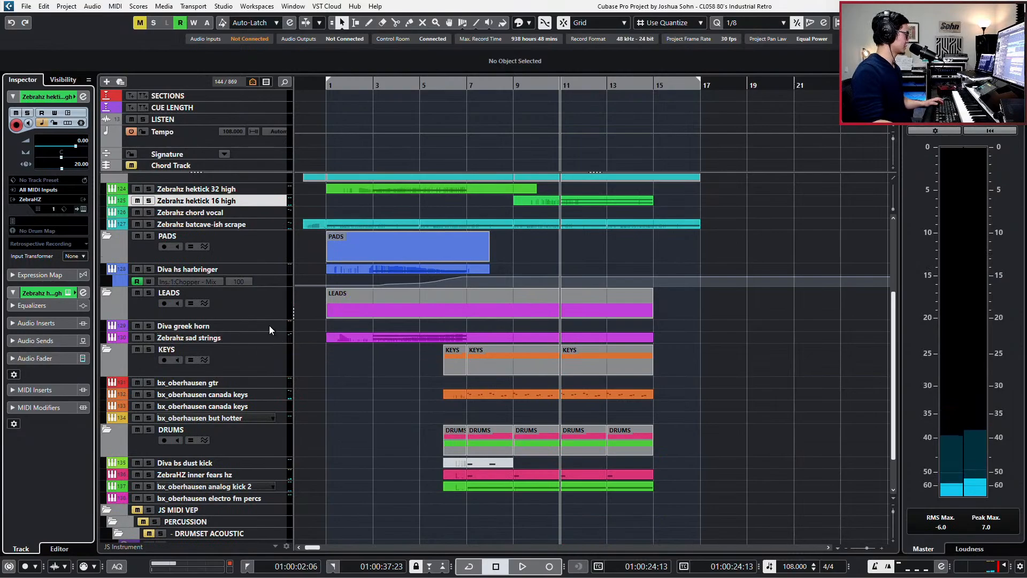
Perform a lead on the Diva greek horn track during playback from bar 6 and insert the retrospective recording as a part
left_click(222, 328)
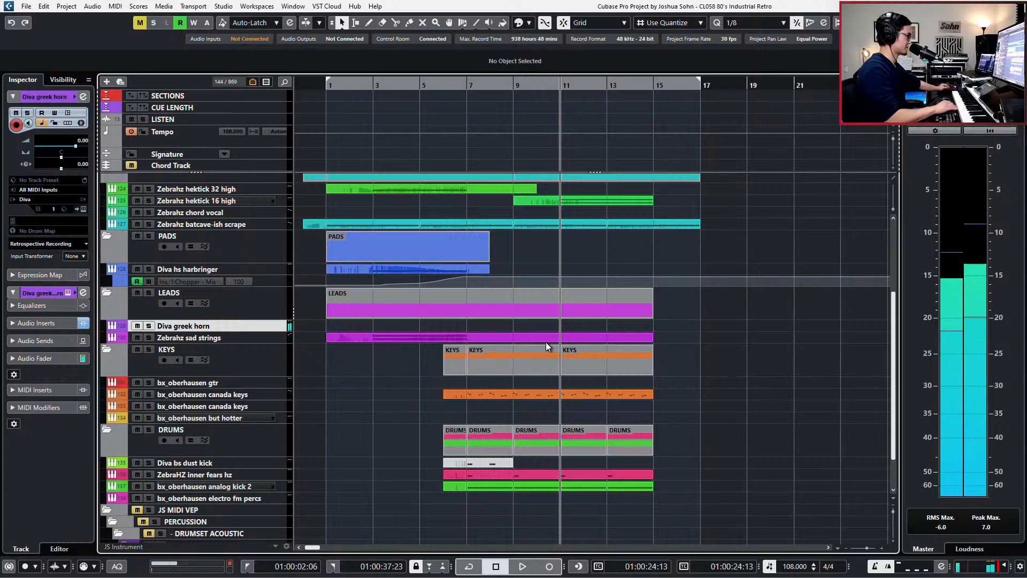
key("KP_Subtract")
key("KP_Subtract")
key("KP_Subtract")
key("KP_Subtract")
key("KP_Add")
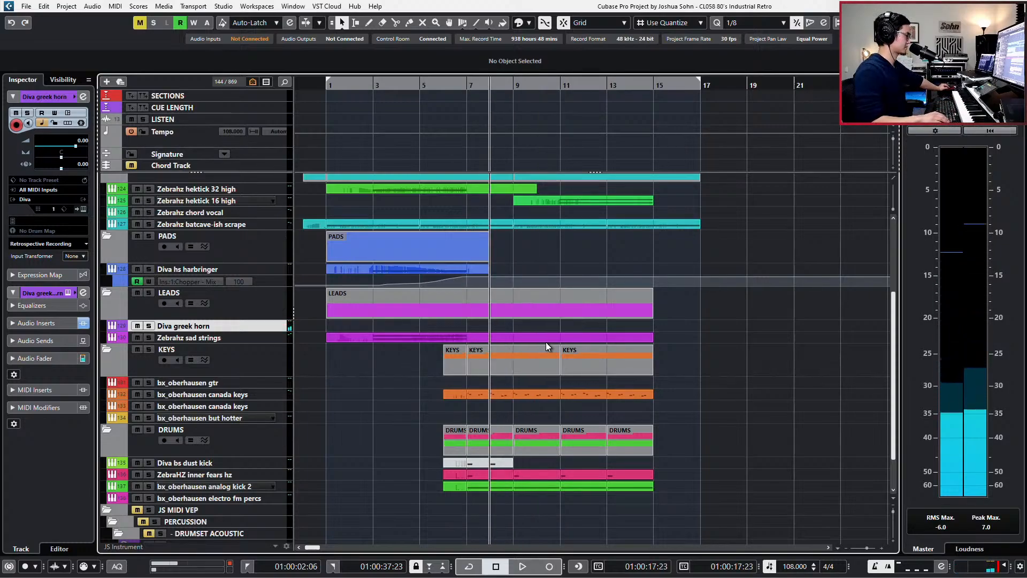
key("KP_Add")
key("KP_Add")
key("KP_Subtract")
key("KP_Subtract")
key("KP_Subtract")
key("KP_Subtract")
key("space")
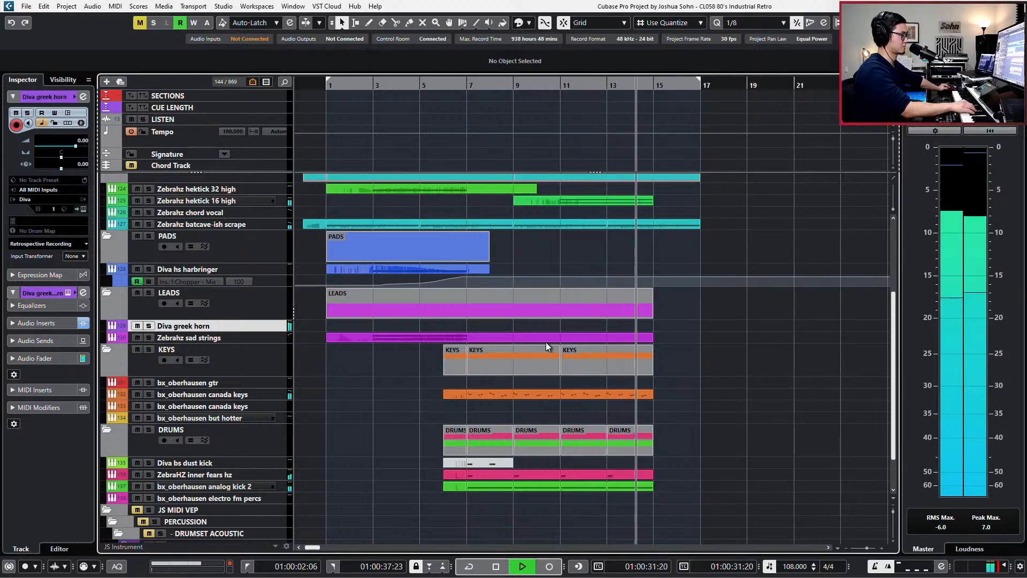
key("space")
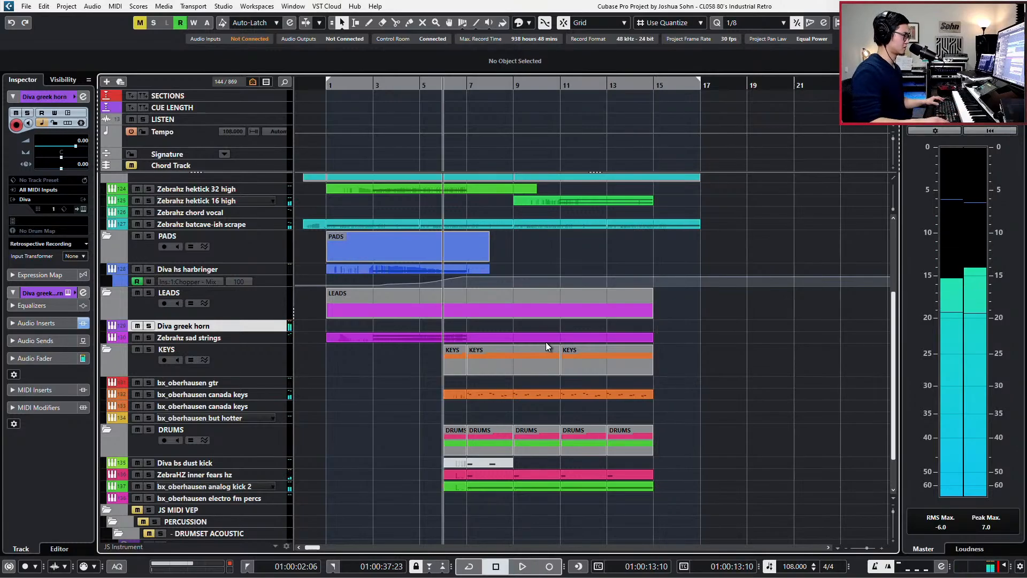
key("shift+KP_Multiply")
Open the Diva greek horn part in the Key Editor, audition the phrase and delete its closing A#2 and A2 notes
double_click(607, 329)
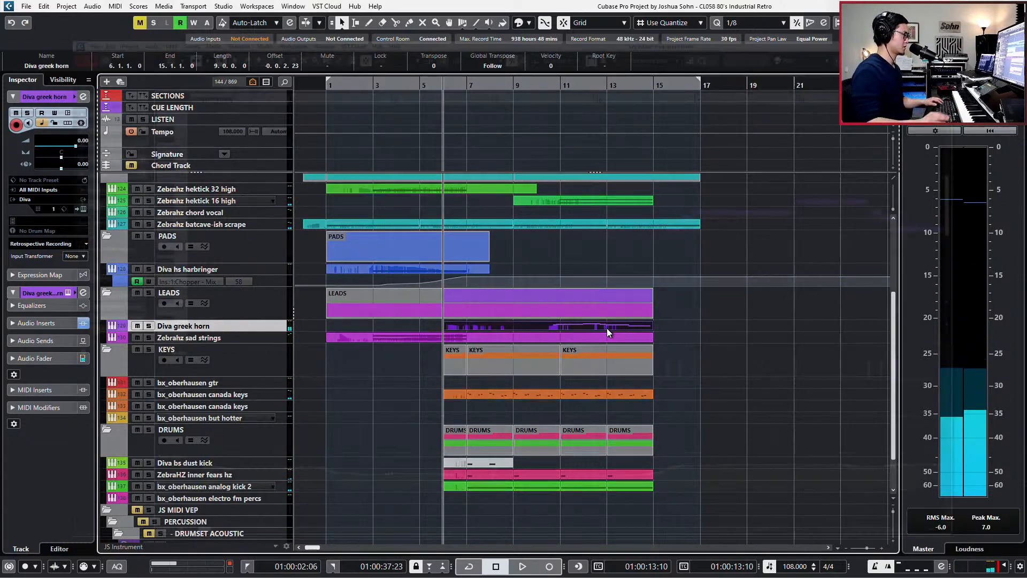
key("ctrl+a")
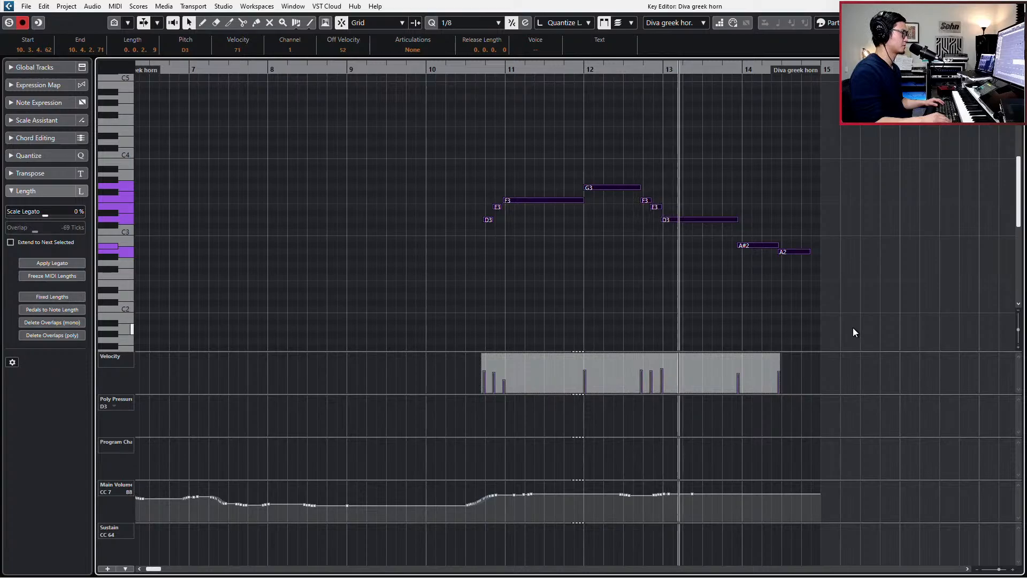
key("space")
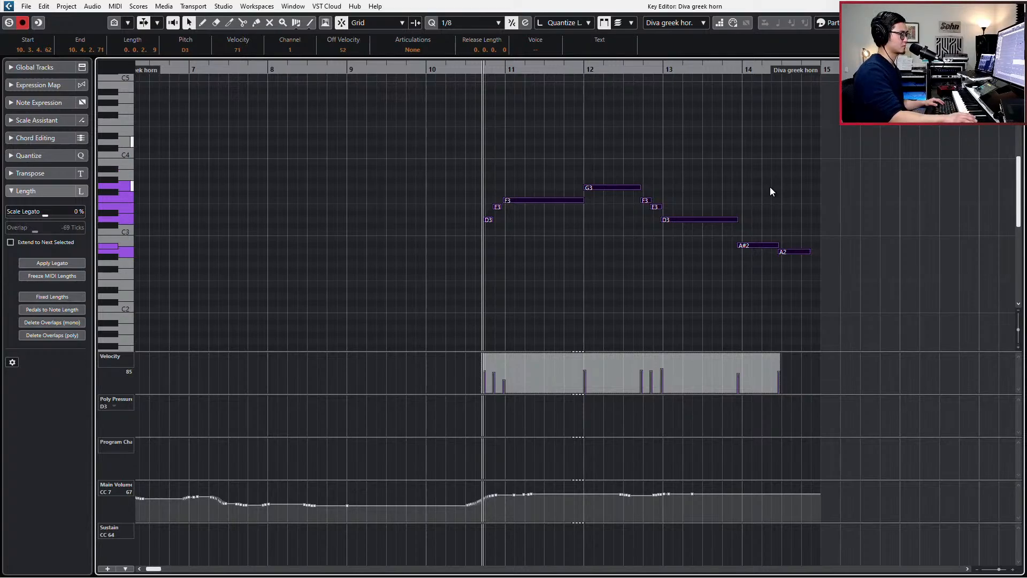
left_click_drag(746, 217, 844, 288)
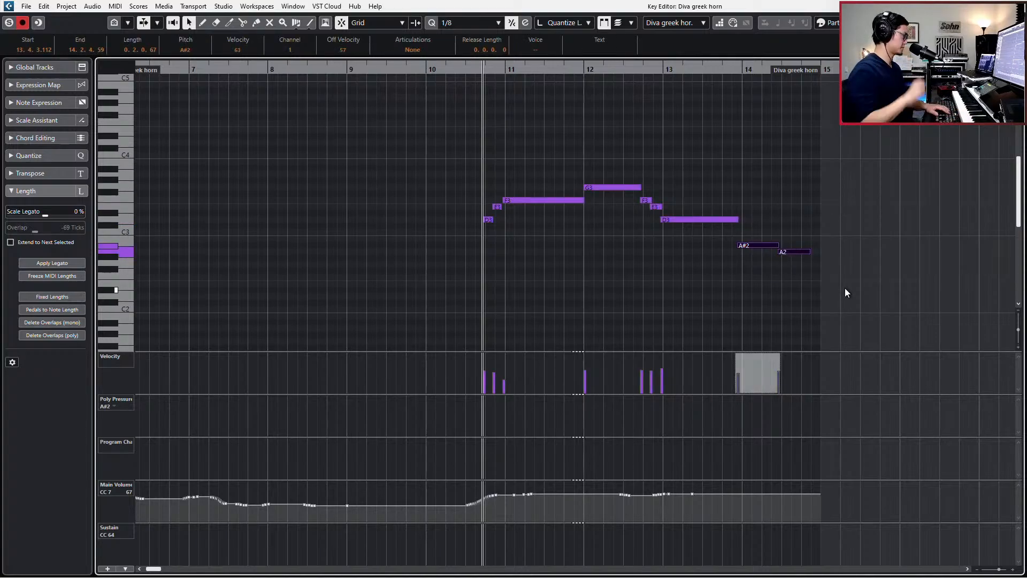
key("Delete")
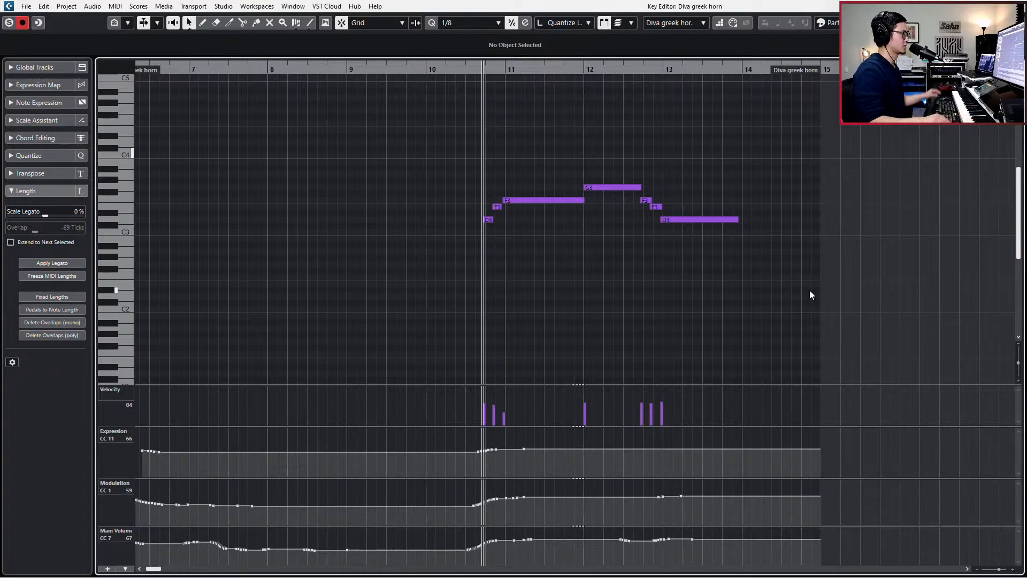
Delete the remaining Diva greek horn notes between bars 10 and 14
key("KP_Subtract")
left_click_drag(421, 182, 759, 322)
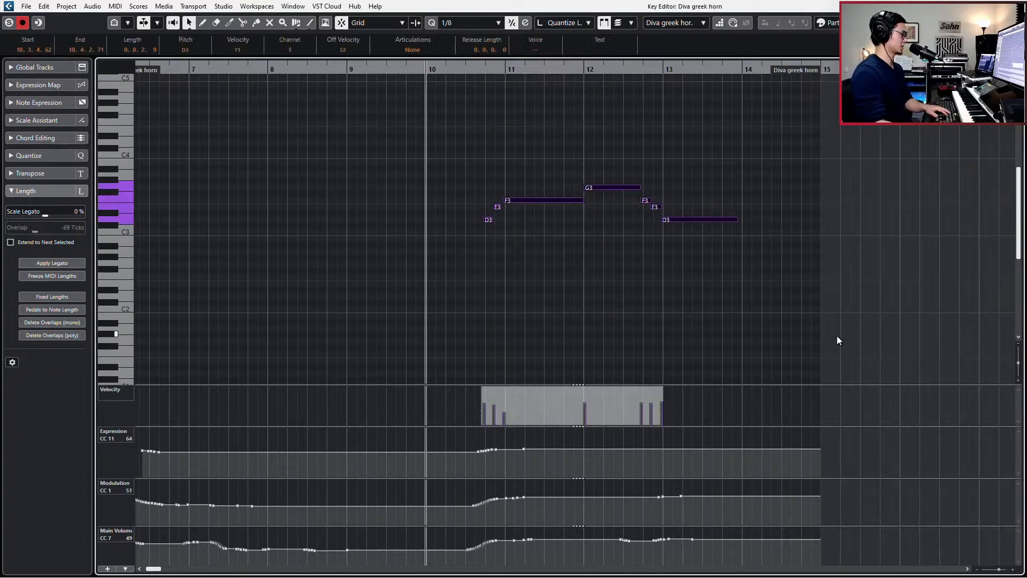
key("Delete")
Record a new Diva greek horn phrase from bar 10 to bar 15, rising from D3 to A3 and ending on E3
key("space")
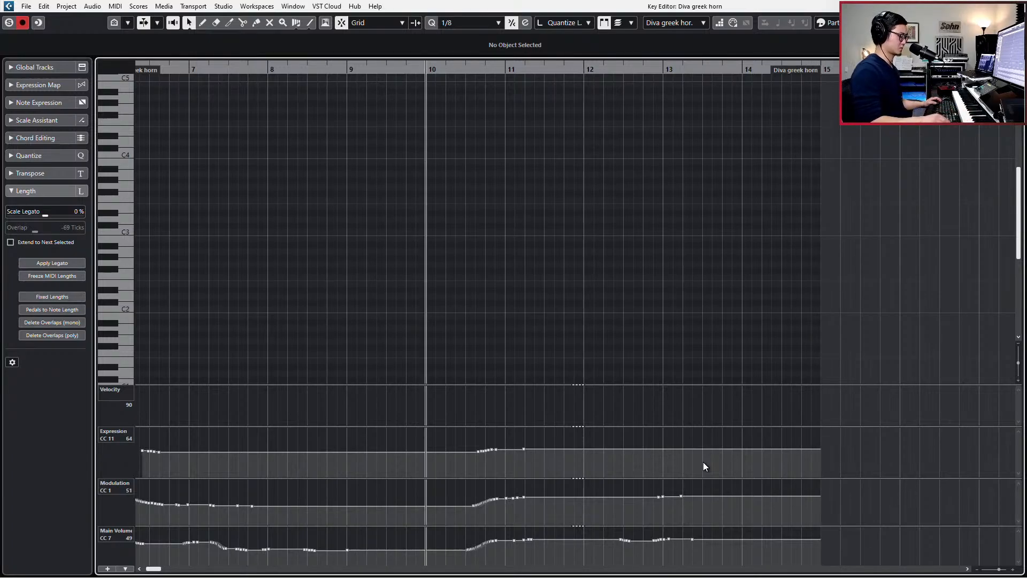
key("ctrl+z")
key("space")
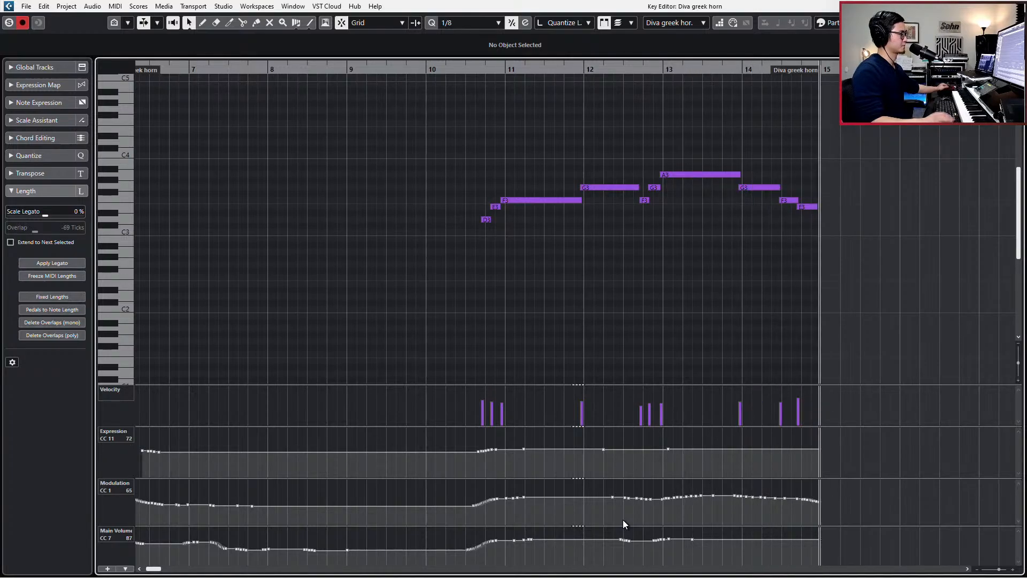
key("space")
key("Return")
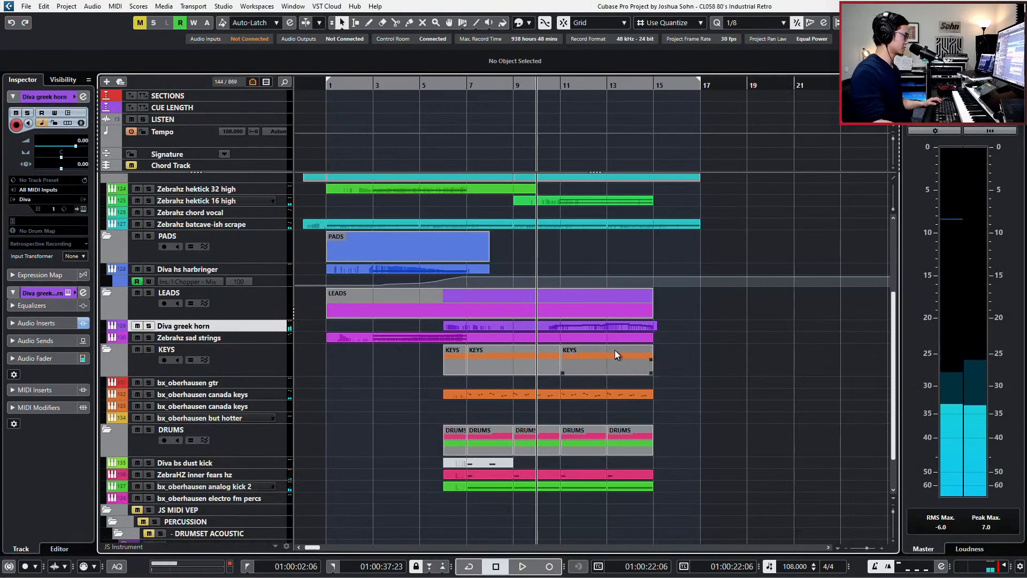
Move the playhead to bar 8 and select the Zebrahz chord vocal track to audition its sound
left_click(608, 329)
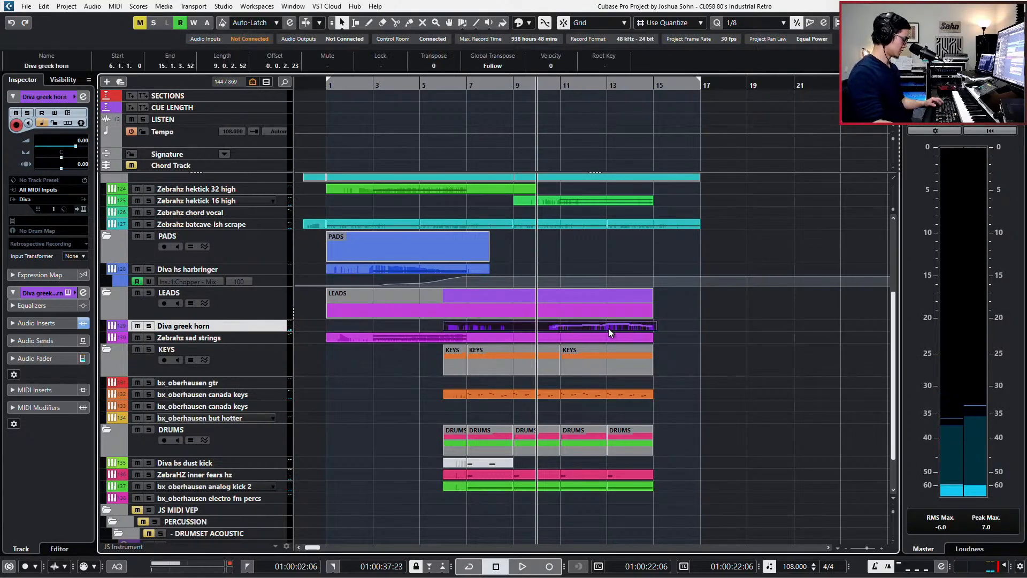
key("KP_Subtract")
key("KP_Subtract")
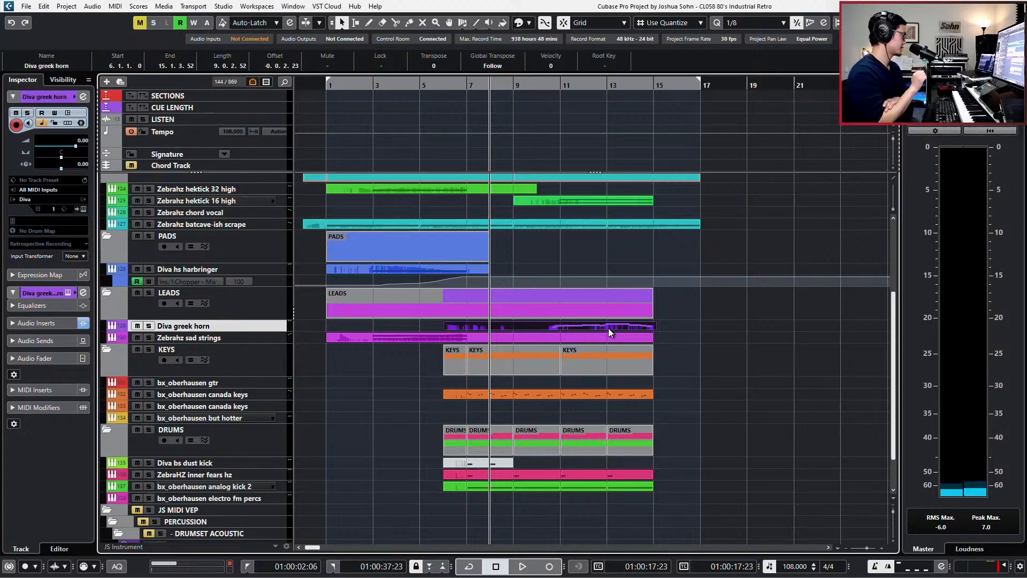
scroll(466, 346, "up", 5)
scroll(464, 343, "down", 2)
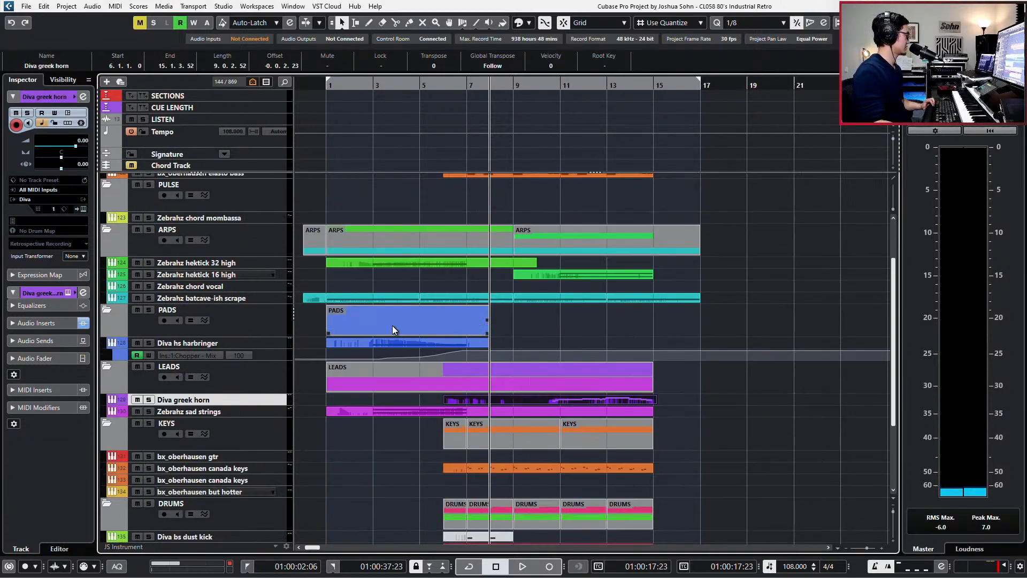
left_click(243, 285)
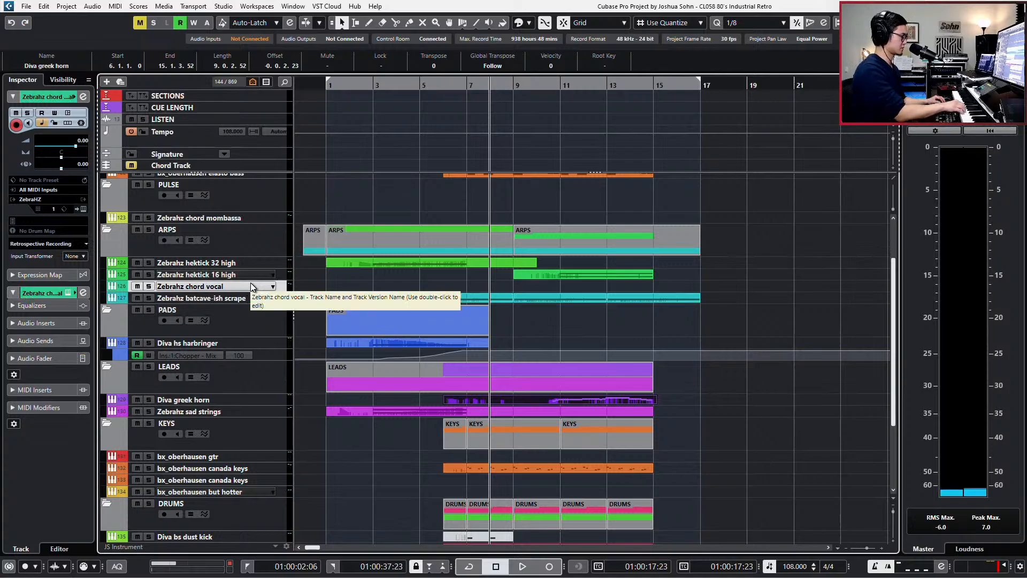
scroll(242, 269, "up", 2)
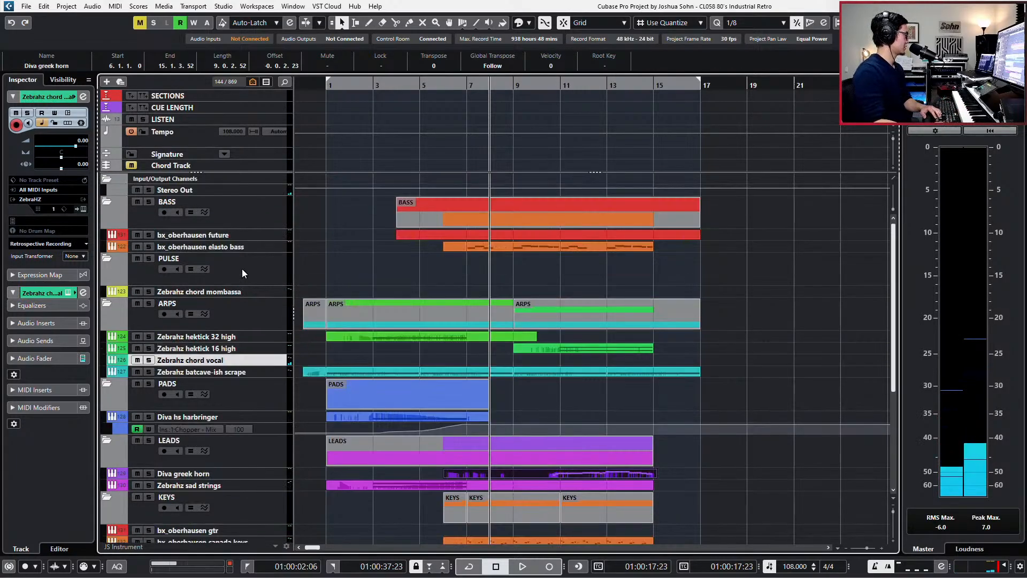
scroll(238, 380, "down", 2)
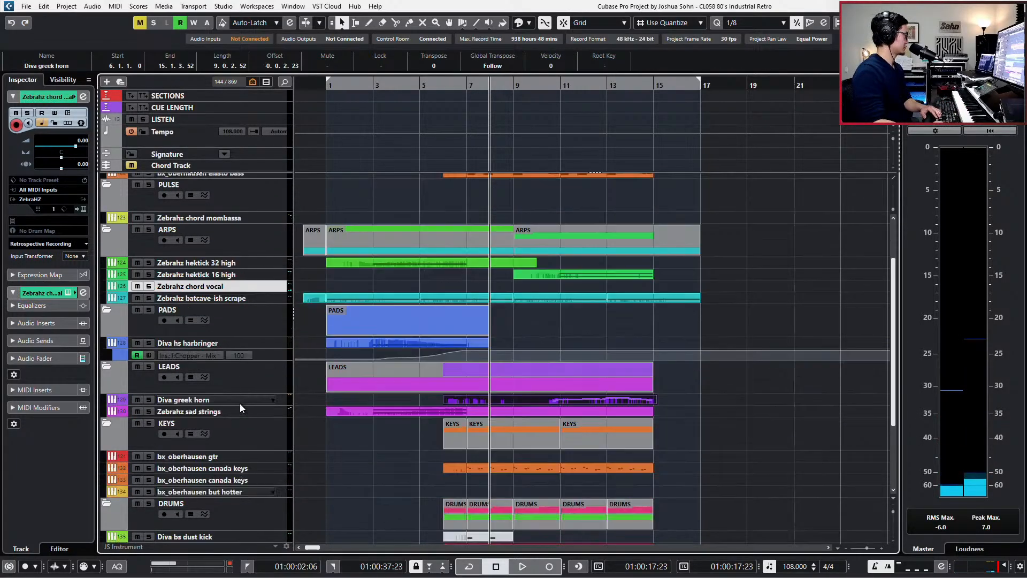
Extend the Zebrahz sad strings part to bar 17 and check its notes in the Key Editor
left_click(214, 411)
left_click_drag(650, 412, 700, 412)
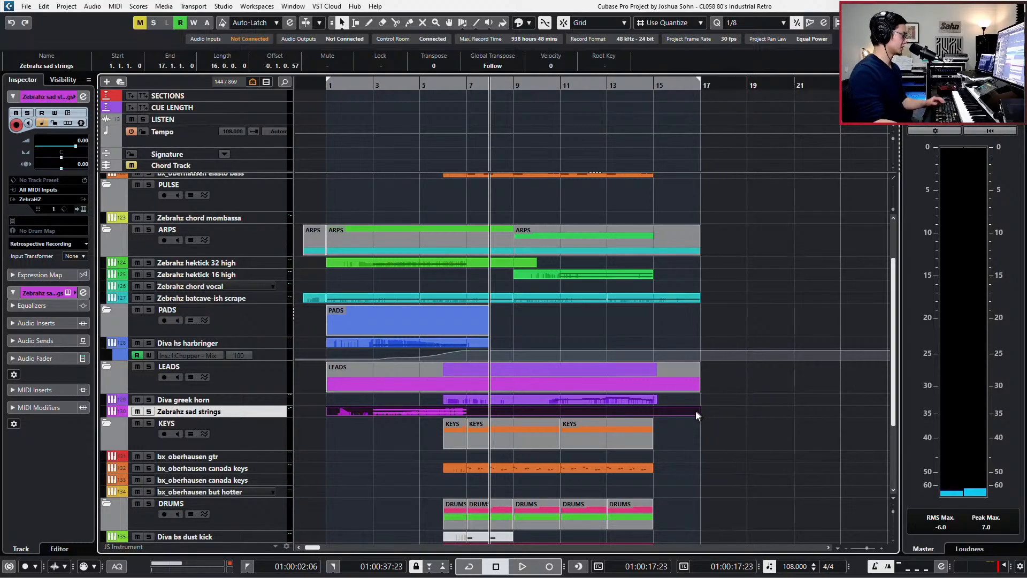
double_click(695, 411)
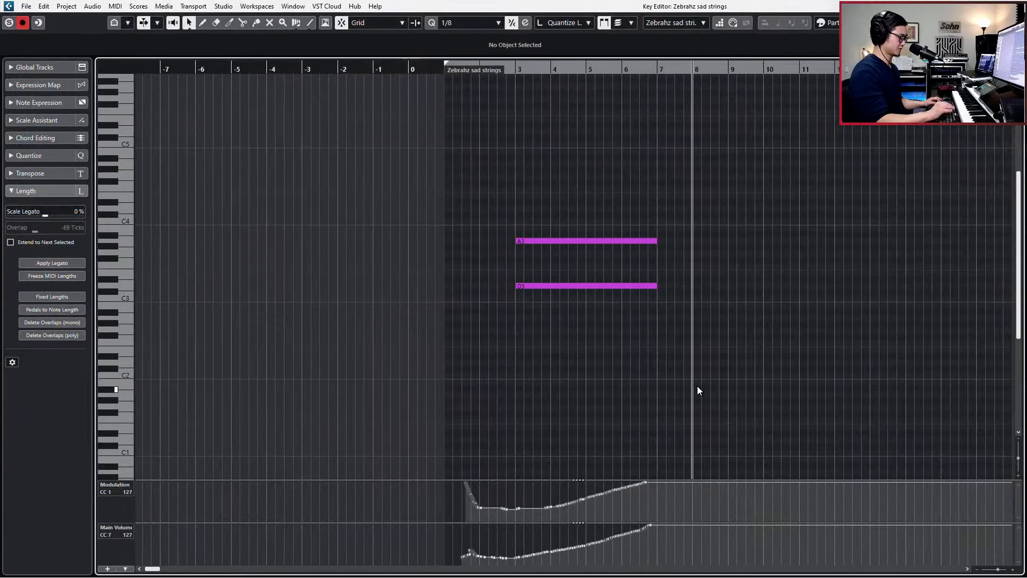
key("g")
scroll(692, 378, "right", 5)
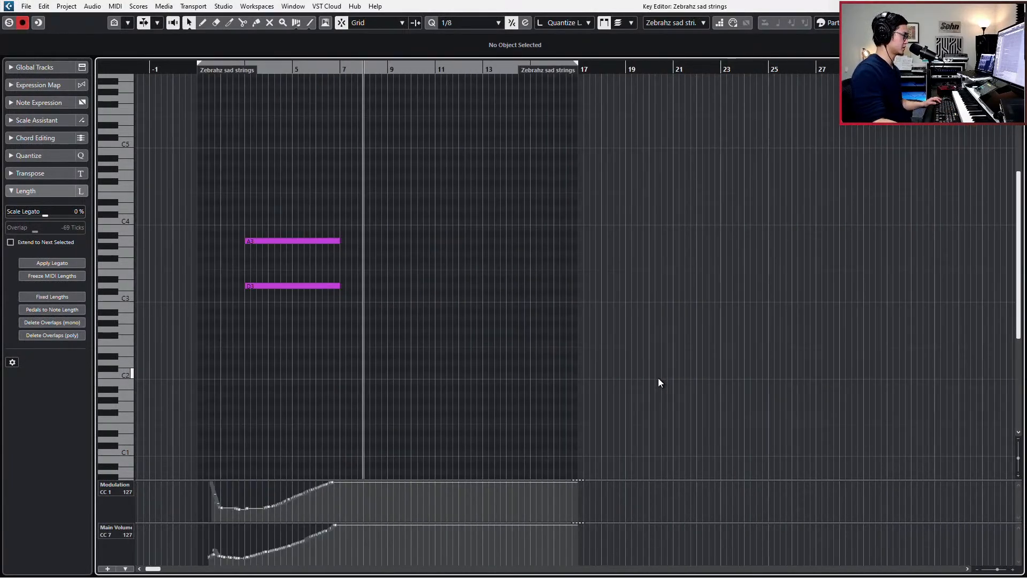
key("Escape")
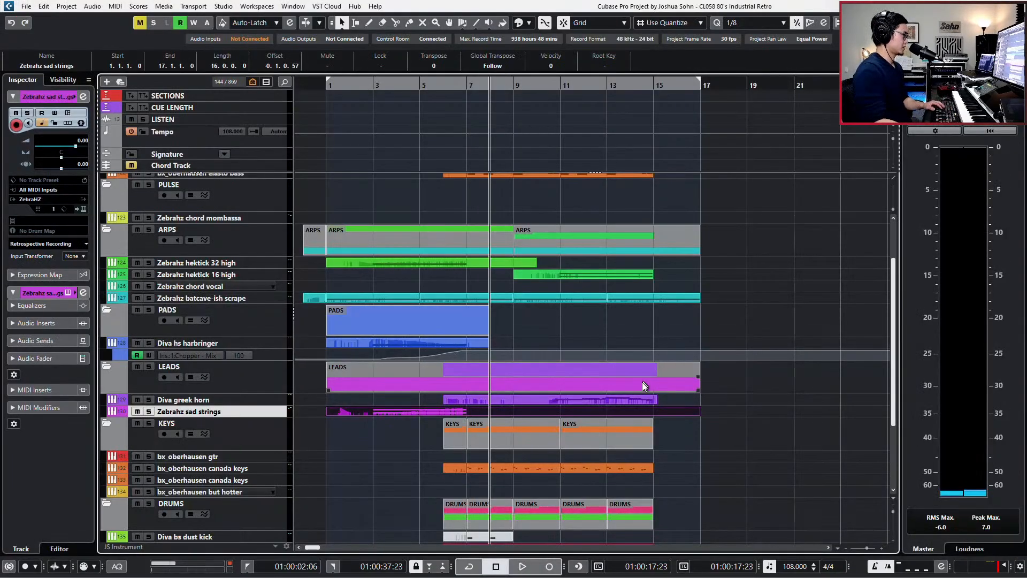
Mute the Diva greek horn part and open the Zebrahz sad strings part in the Key Editor
left_click(640, 403)
key("shift+m")
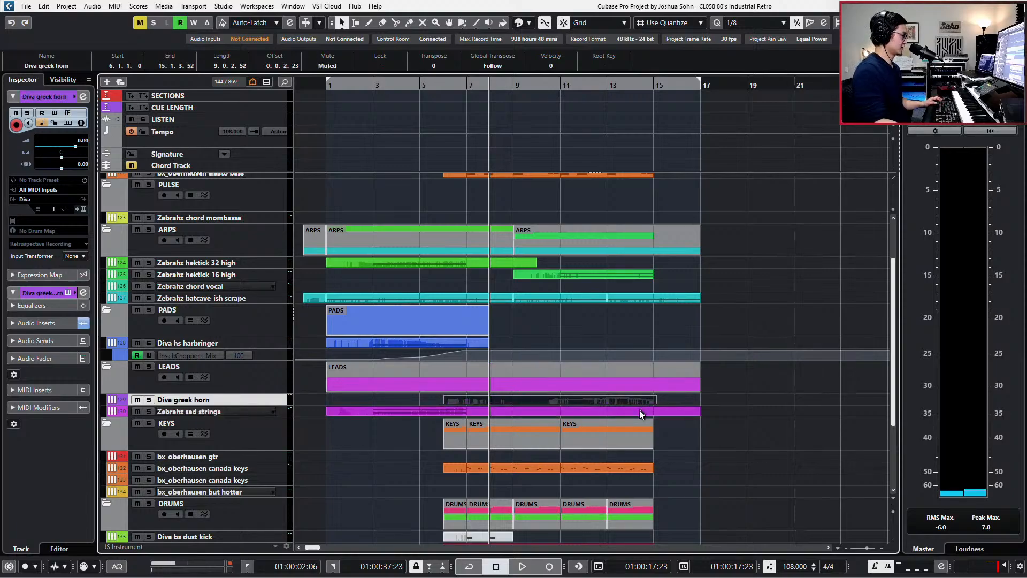
left_click(640, 410)
double_click(639, 410)
scroll(469, 373, "up", 2)
scroll(500, 367, "left", 4)
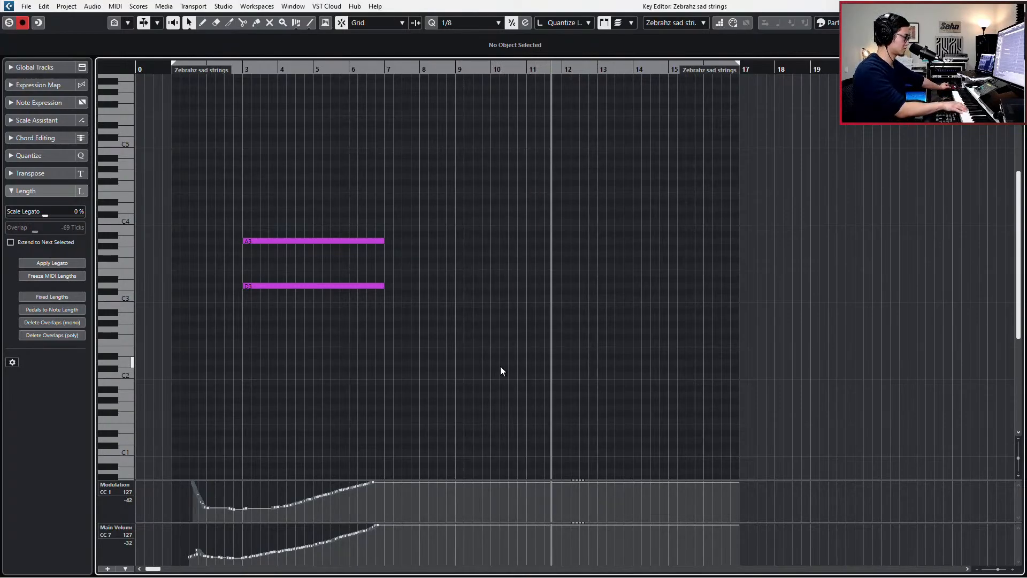
Audition the strings around bar 7 with the editor soloed, and turn solo off again
key("space")
key("KP_Subtract")
key("KP_Add")
key("s")
key("space")
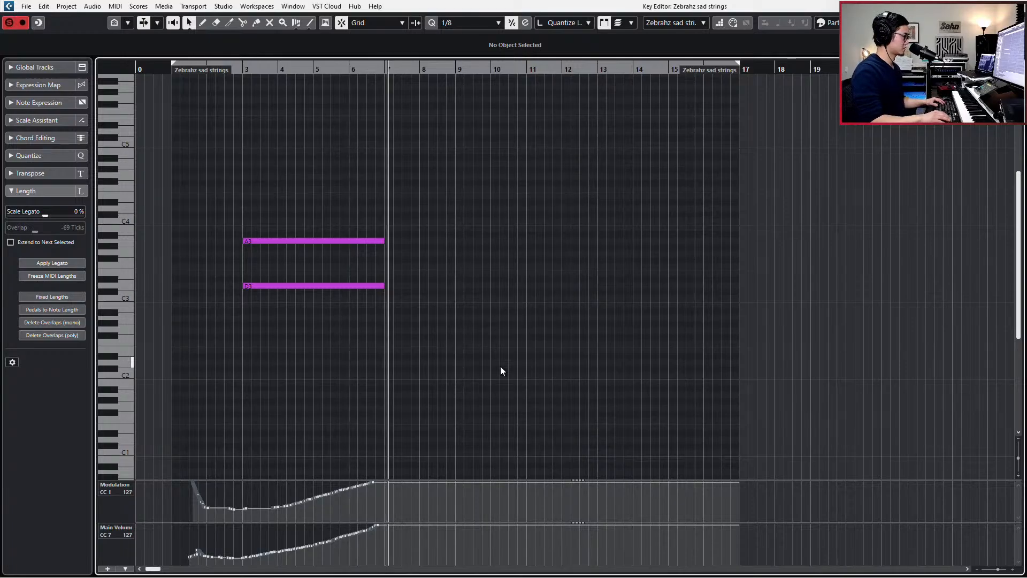
key("space")
key("KP_Subtract")
key("KP_Add")
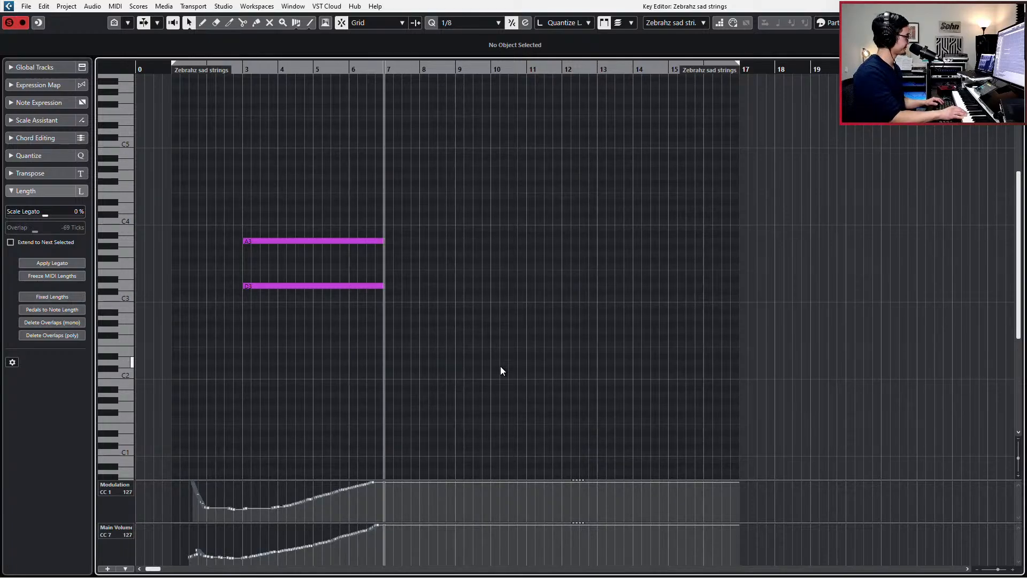
key("s")
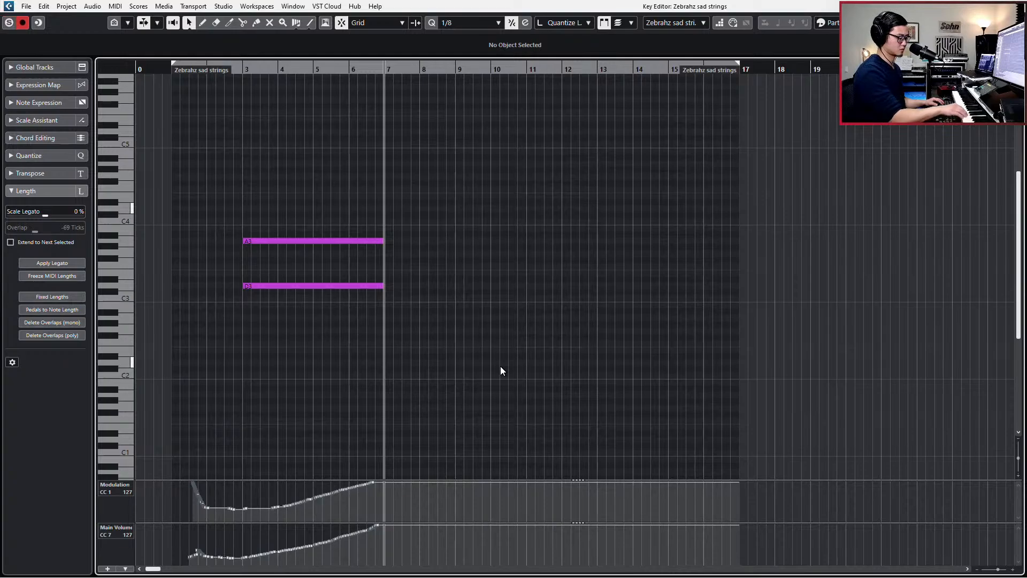
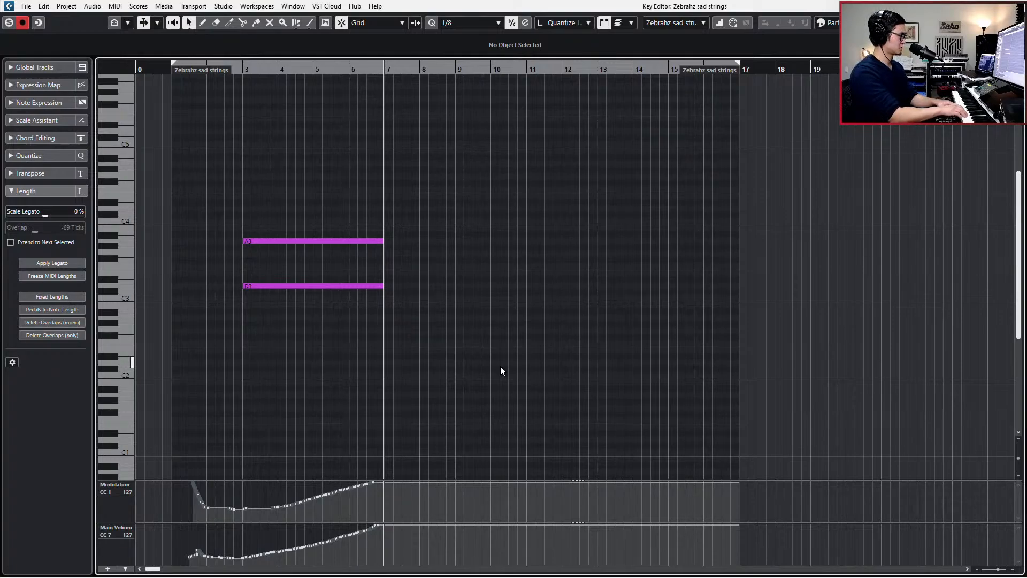
Record a repeating F3, A2, C3, D3, A2, C3 pattern into the sad strings part from bar 7 to bar 15
key("KP_Subtract")
key("space")
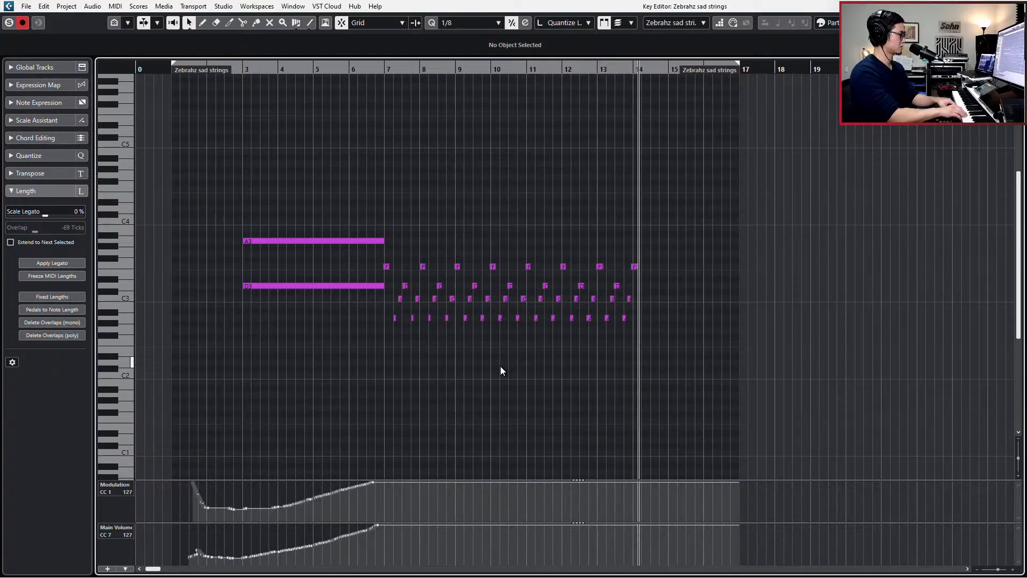
key("space")
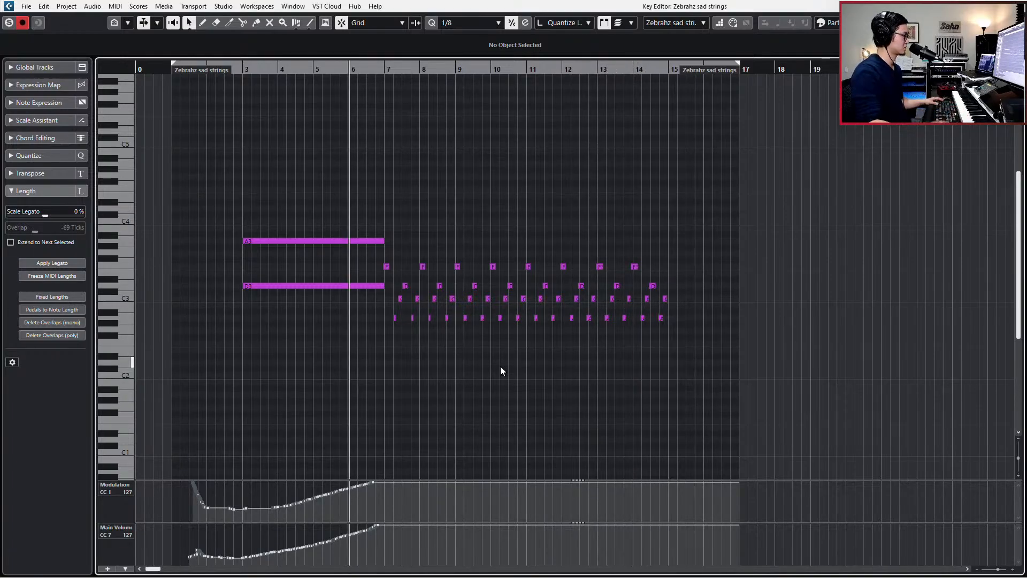
Duplicate the Zebrahz sad strings track and delete the two long held notes from the copy's part
scroll(508, 310, "up", 3)
key("alt+3")
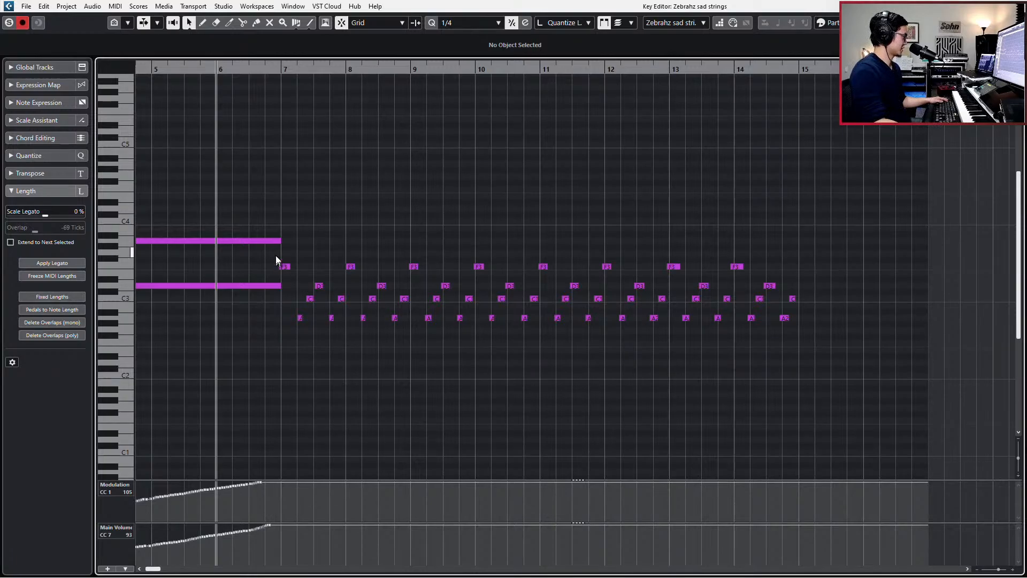
key("ctrl+e")
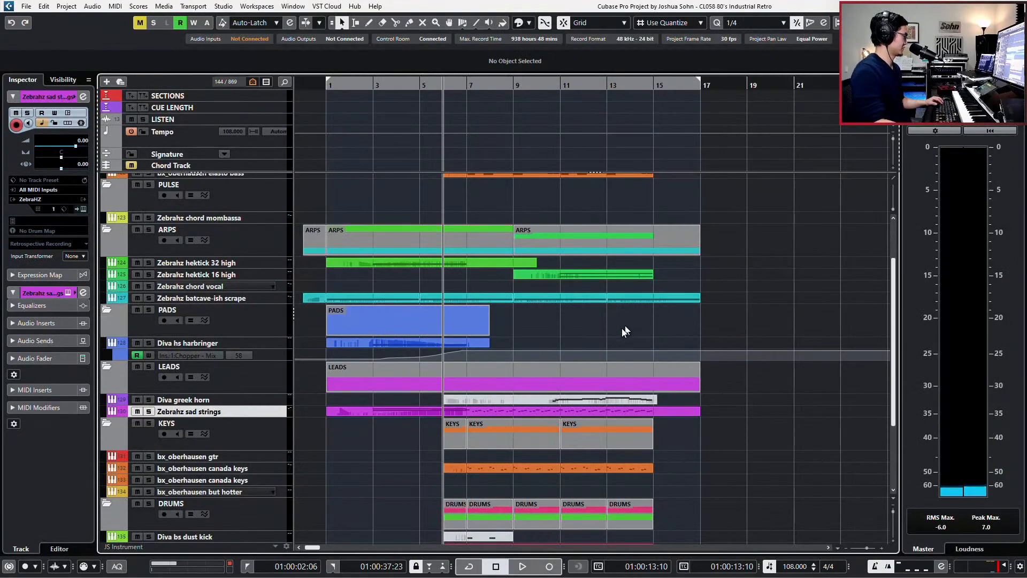
scroll(514, 412, "down", 2)
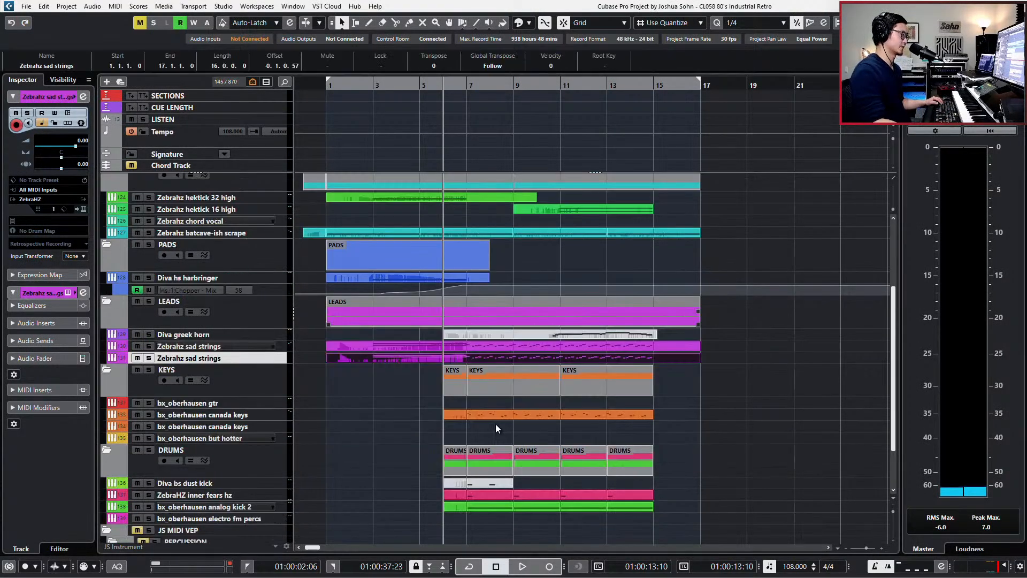
double_click(470, 355)
left_click_drag(369, 165, 380, 293)
key("Delete")
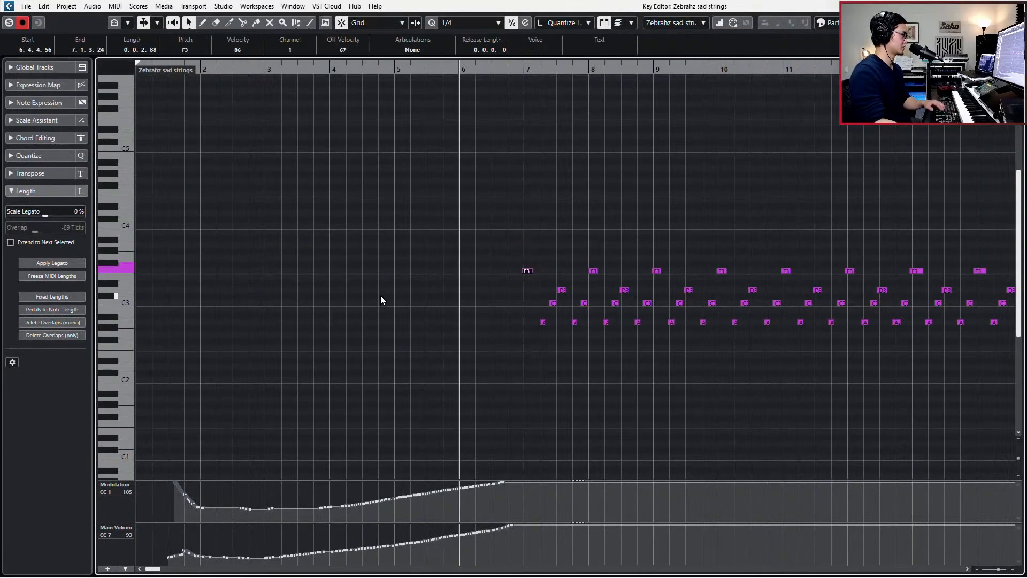
Delete the repeating pattern from bar 7 onward in the original Zebrahz sad strings part, leaving only its held notes
key("ctrl+e")
double_click(502, 345)
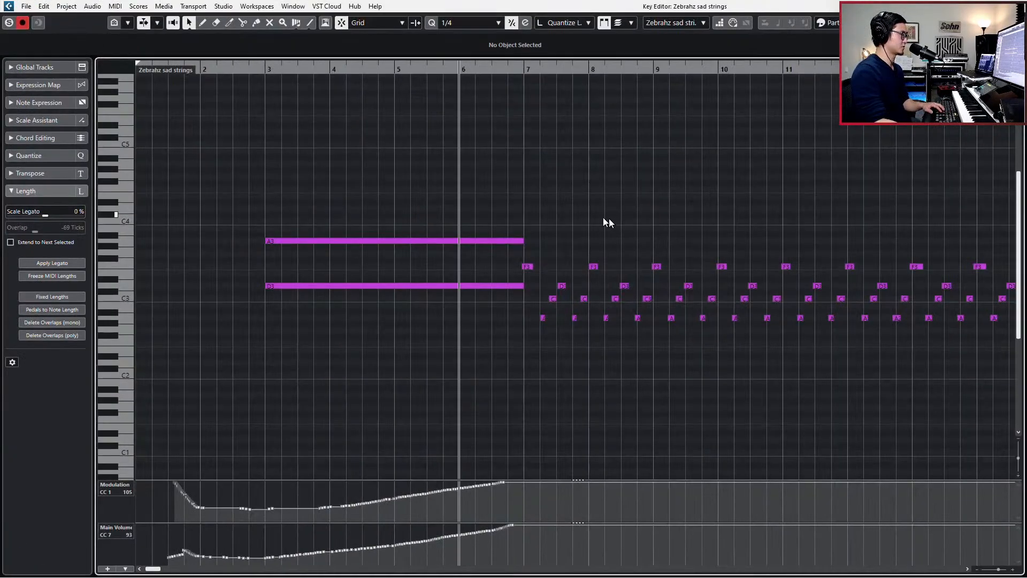
left_click_drag(534, 259, 923, 374)
key("Delete")
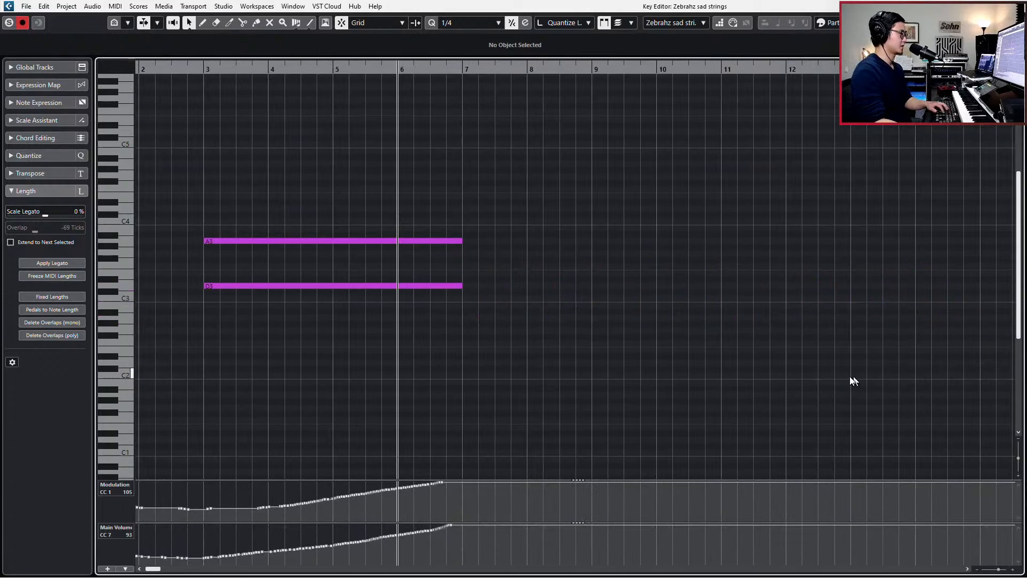
Scale down the modulation rise in the duplicated strings part so it peaks at about 110 before bar 7
key("ctrl+e")
double_click(525, 358)
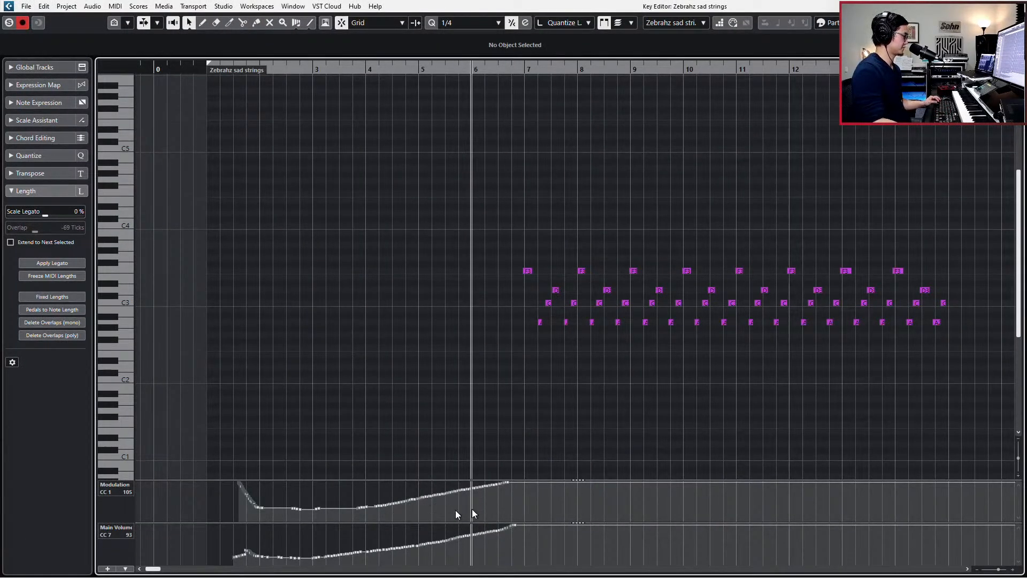
left_click_drag(522, 484, 356, 512)
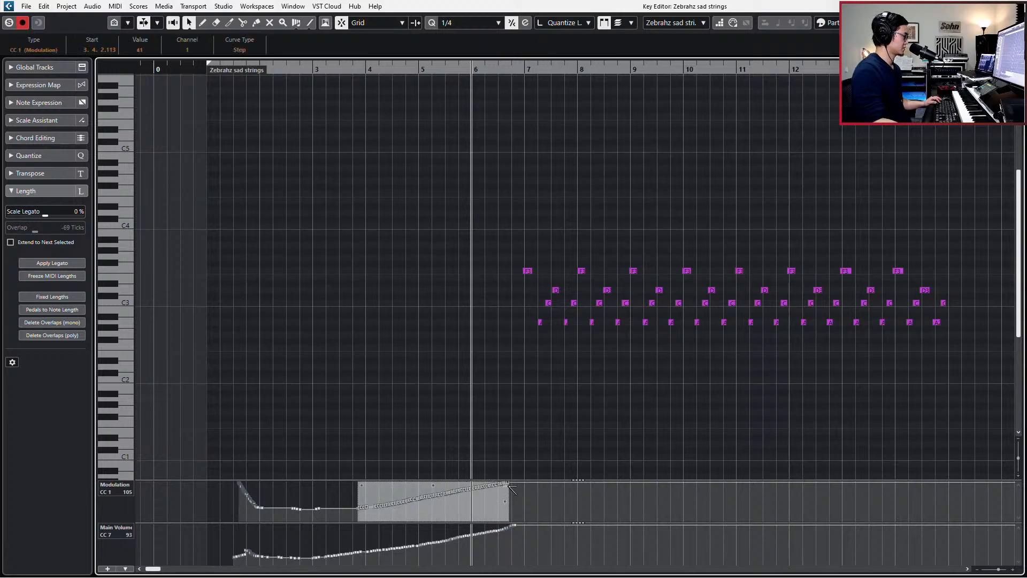
left_click_drag(509, 485, 511, 490)
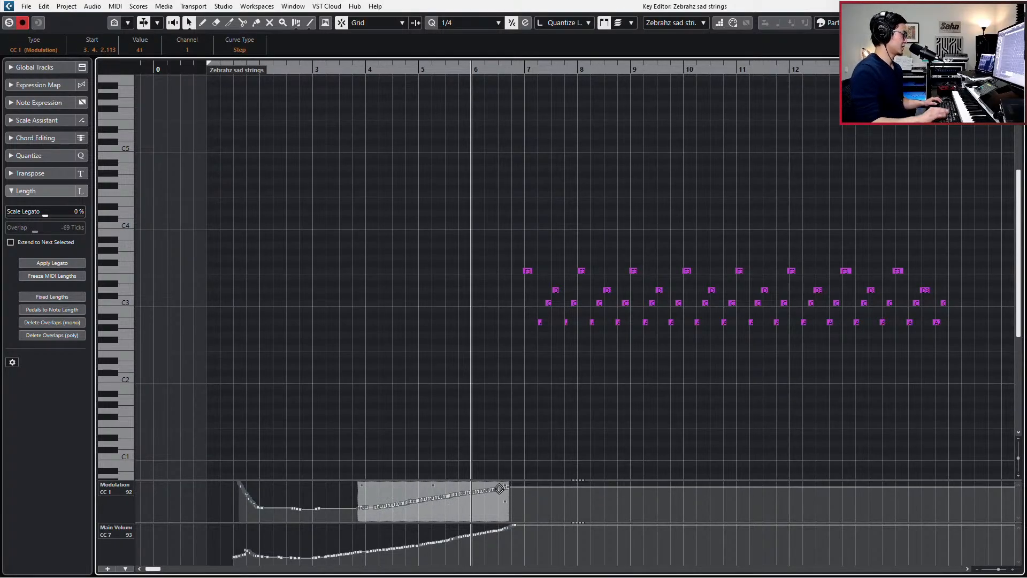
key("KP_Add")
left_click(554, 505)
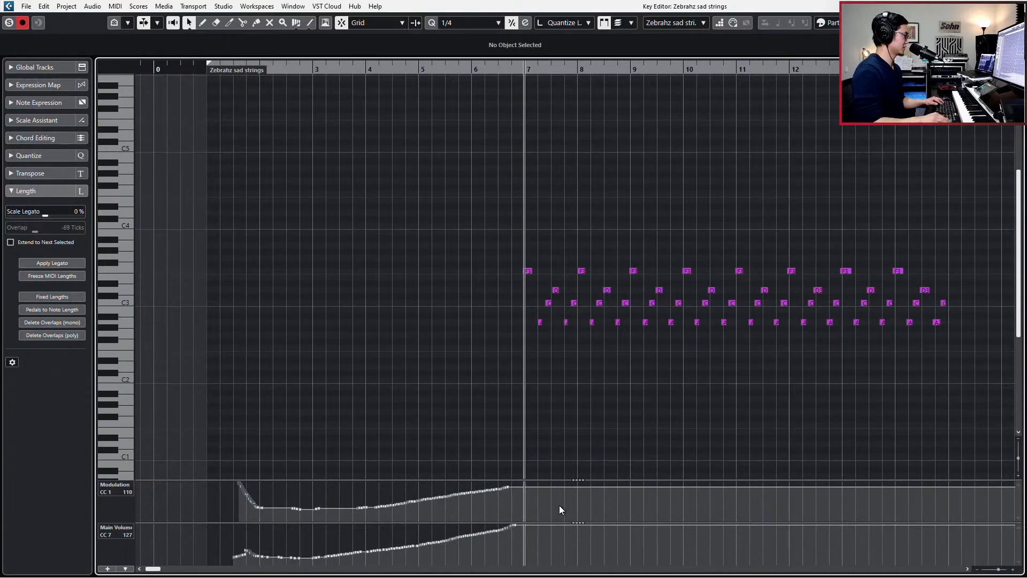
Select everything in the duplicated strings part and nudge it 30 ticks later
key("alt+5")
scroll(625, 324, "up", 2)
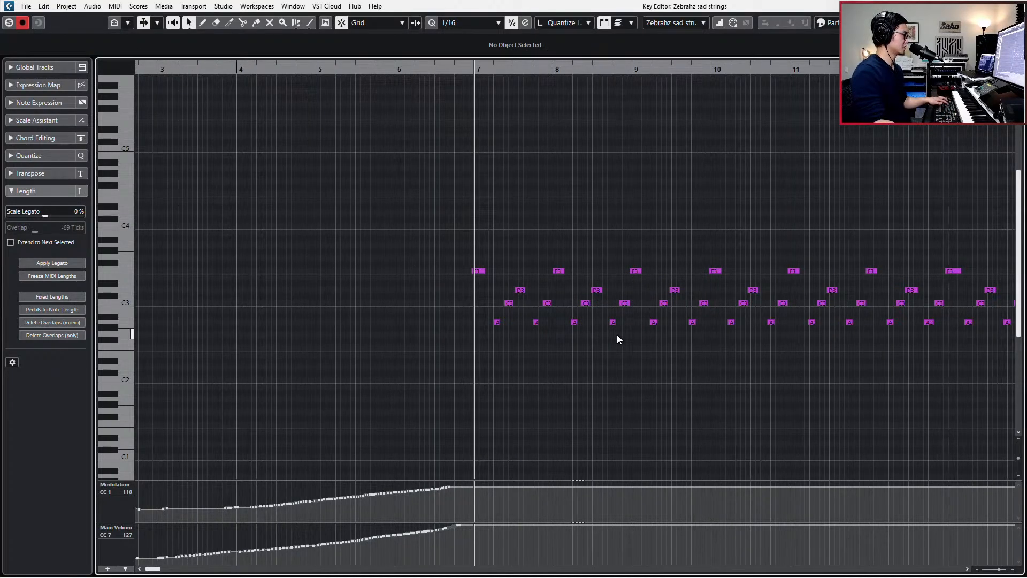
scroll(616, 337, "right", 5)
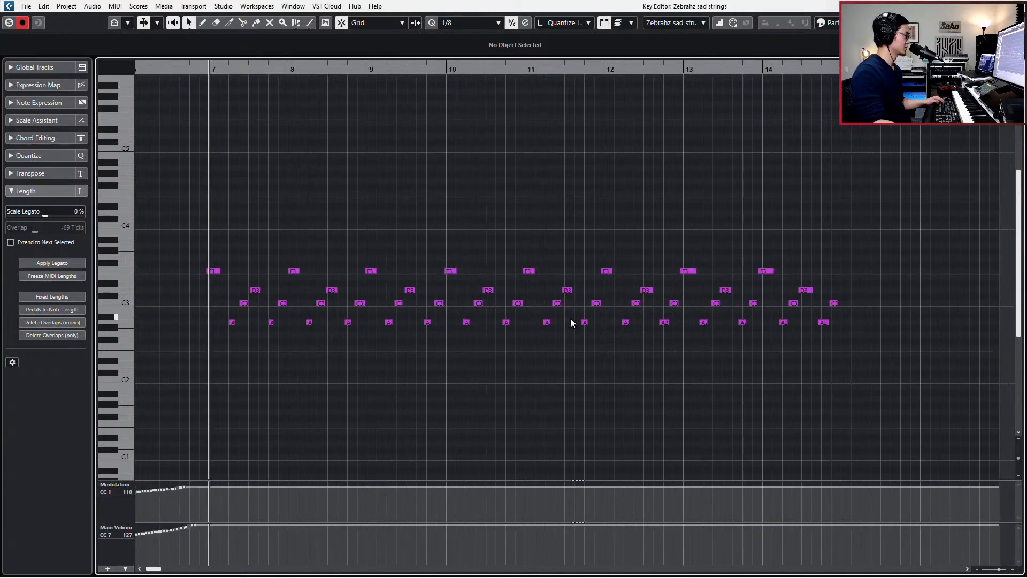
key("ctrl+a")
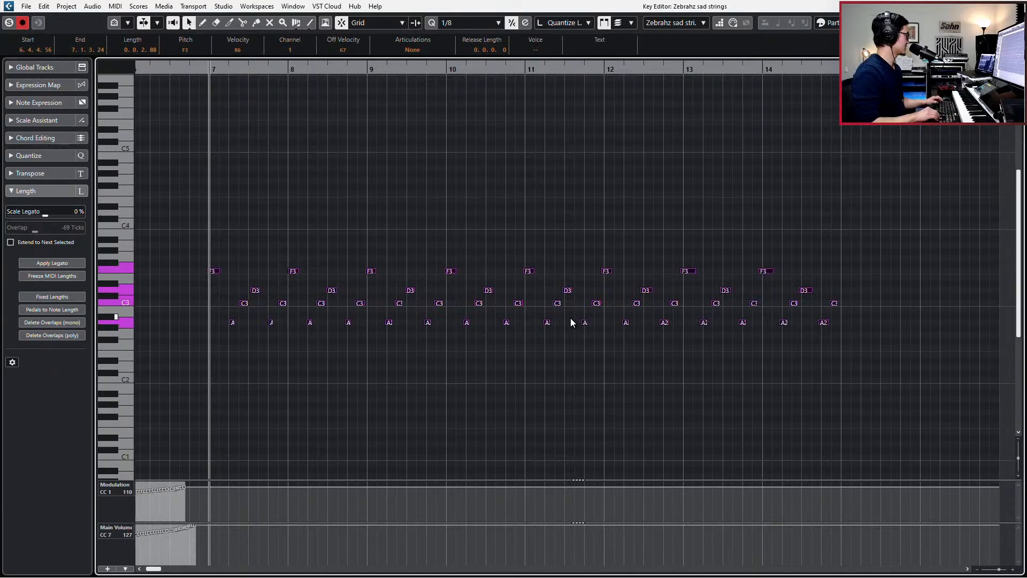
key("ctrl+Right")
key("ctrl+Right")
key("ctrl+Right")
Record a new modulation ride over the duplicated strings pattern, starting at bar 6, and return to the project window
key("KP_Subtract")
key("KP_Subtract")
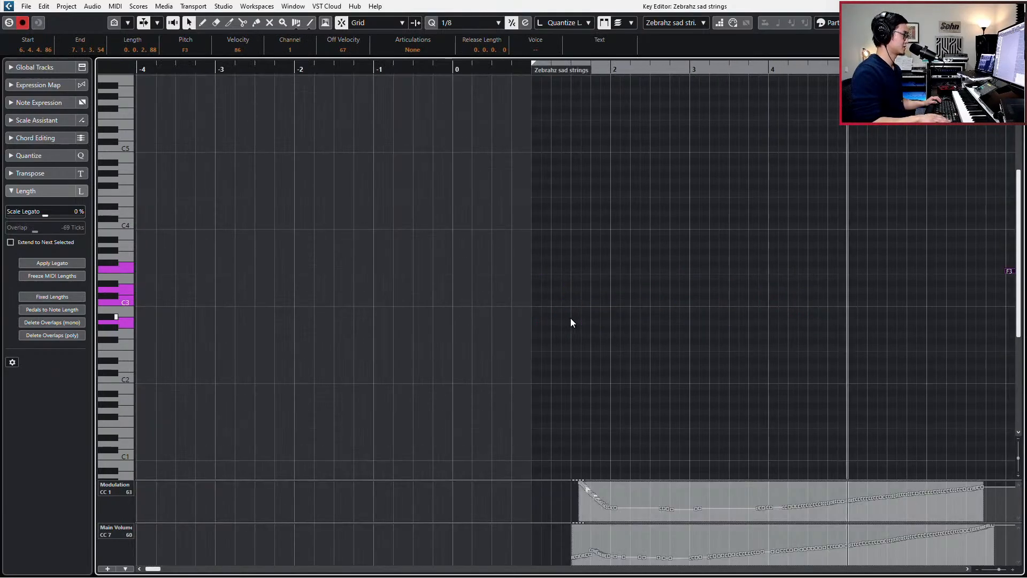
key("KP_Add")
scroll(542, 291, "down", 1)
scroll(594, 336, "right", 4)
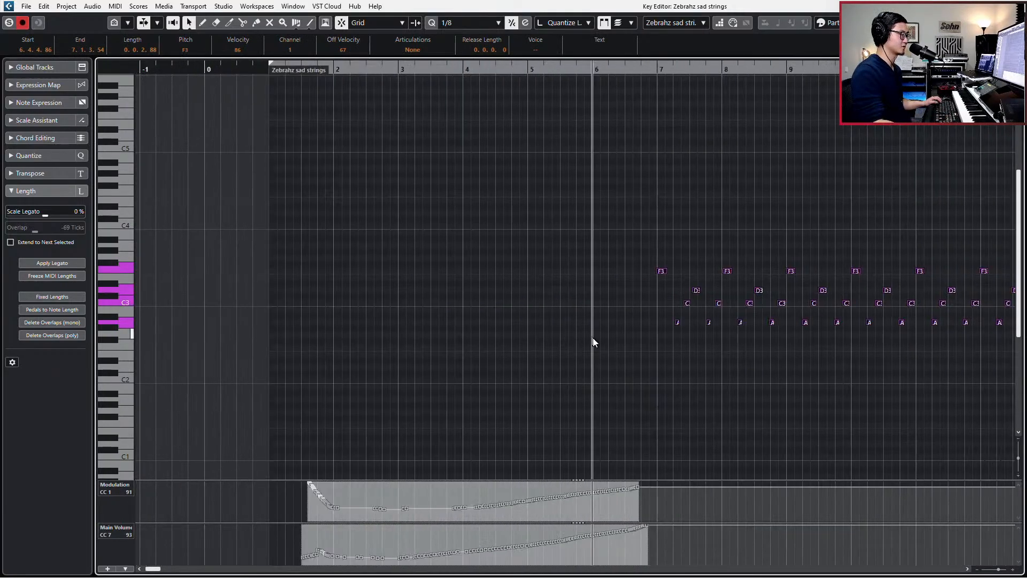
scroll(593, 340, "right", 4)
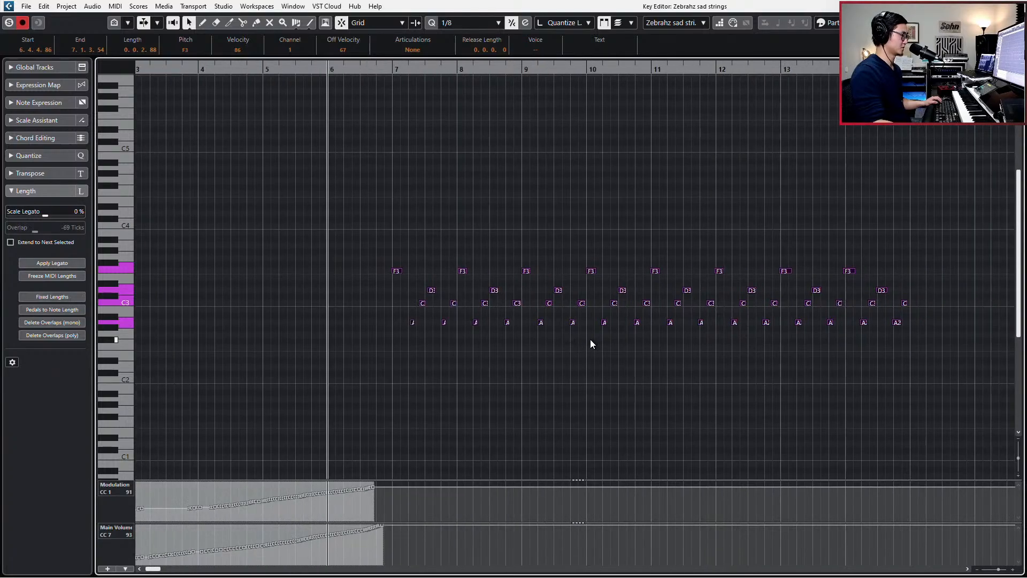
key("KP_Multiply")
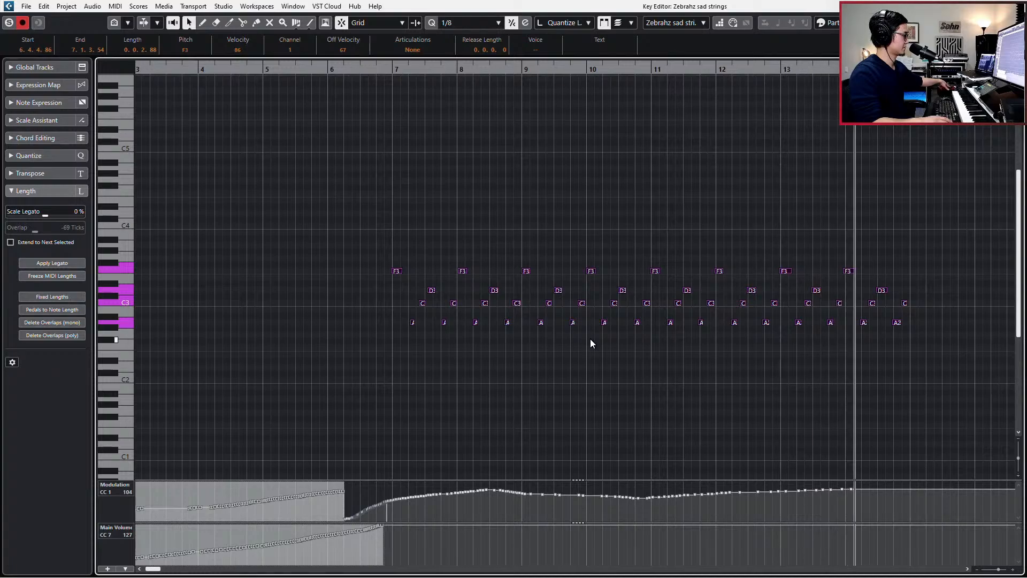
key("space")
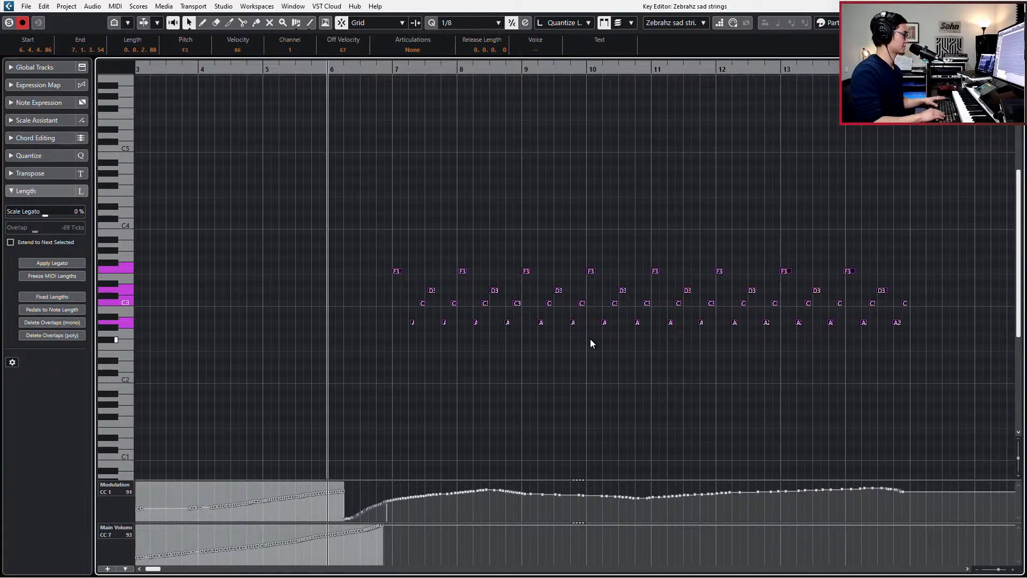
key("Escape")
key("g")
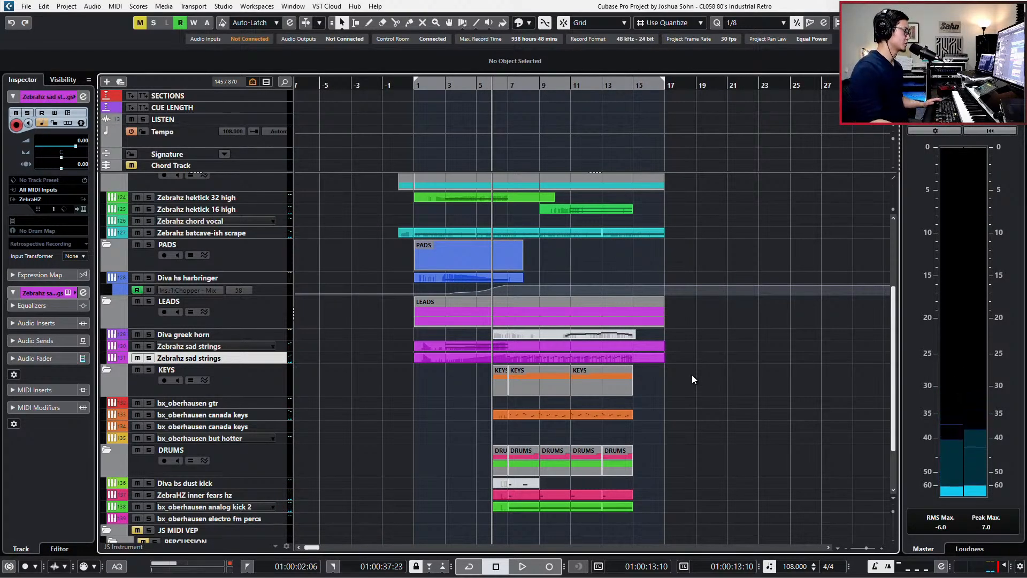
Move the Diva greek horn part to start at bar 10 and unmute it
left_click_drag(695, 335, 683, 402)
scroll(659, 352, "up", 3)
scroll(653, 385, "down", 2)
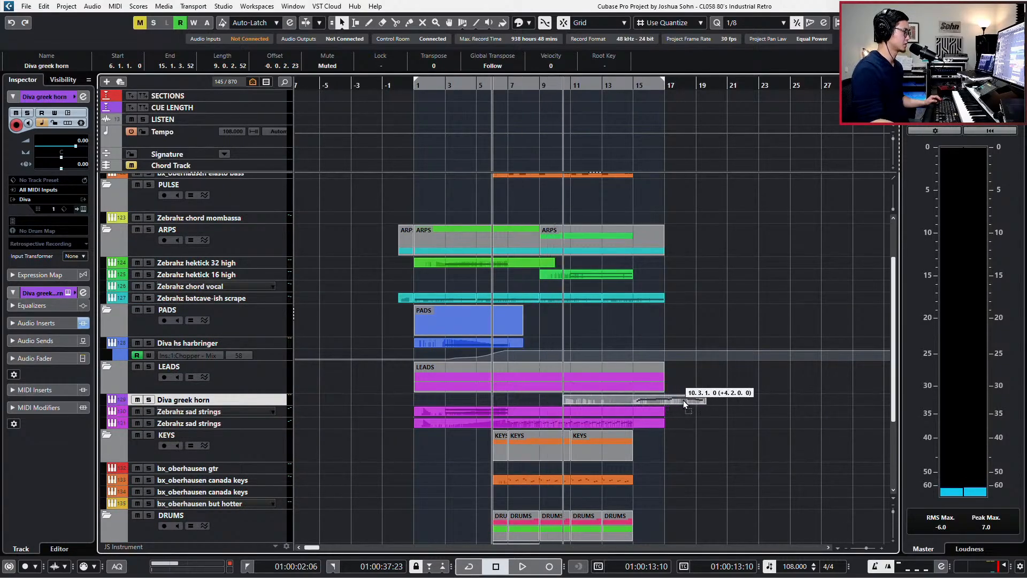
key("Escape")
left_click_drag(600, 403, 667, 397)
scroll(665, 402, "up", 2)
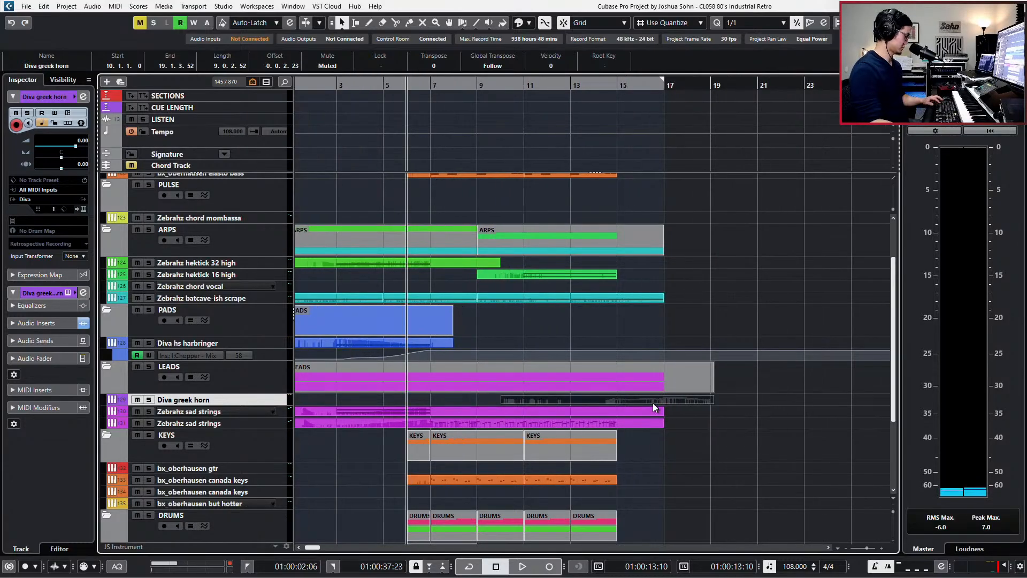
key("shift+u")
scroll(653, 400, "up", 3)
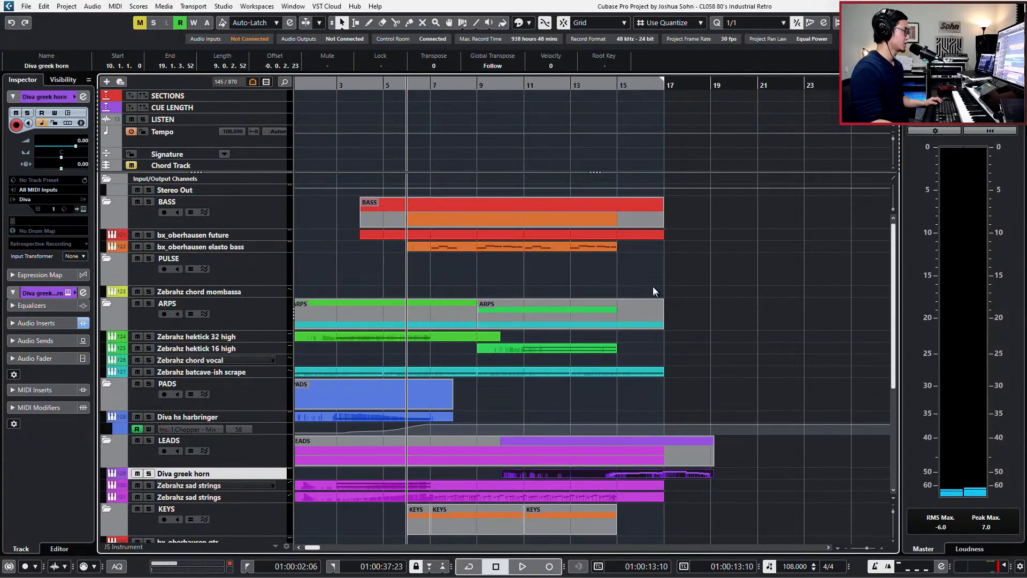
Duplicate the bx_oberhausen elasto bass parts up to bar 23 and the Zebrahz batcave-ish scrape parts up to bar 25
left_click(502, 247)
key("ctrl+d")
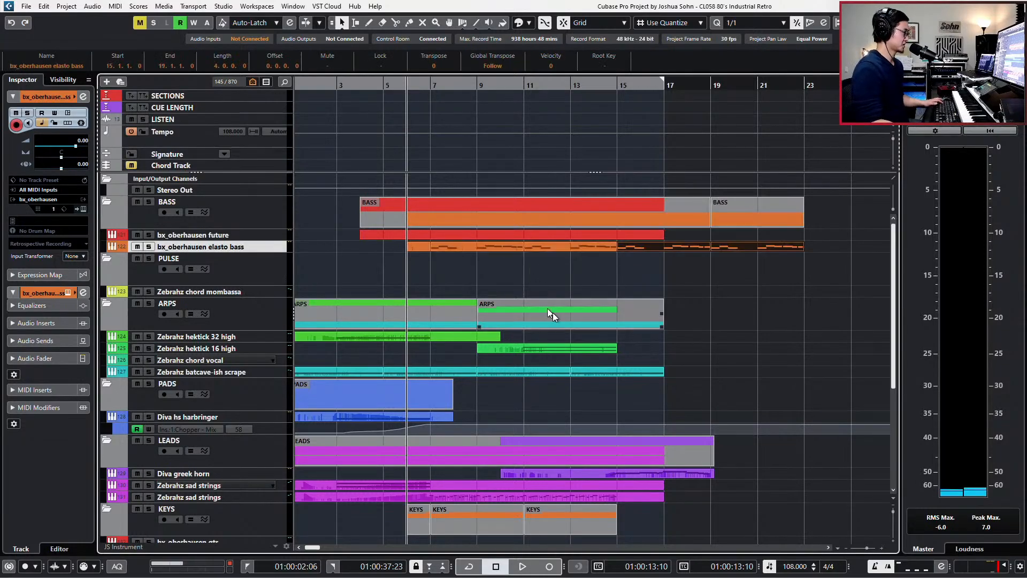
left_click_drag(626, 387, 541, 367)
key("ctrl+d")
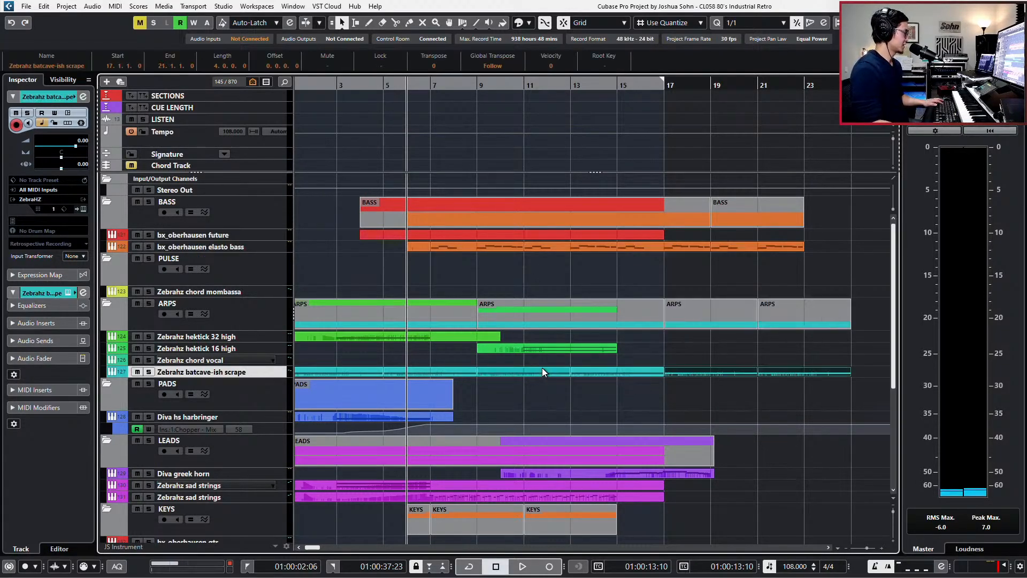
mouse_move(617, 349)
left_mouse_down()
mouse_move(821, 357)
mouse_move(604, 358)
left_mouse_up()
left_click(521, 348, "alt")
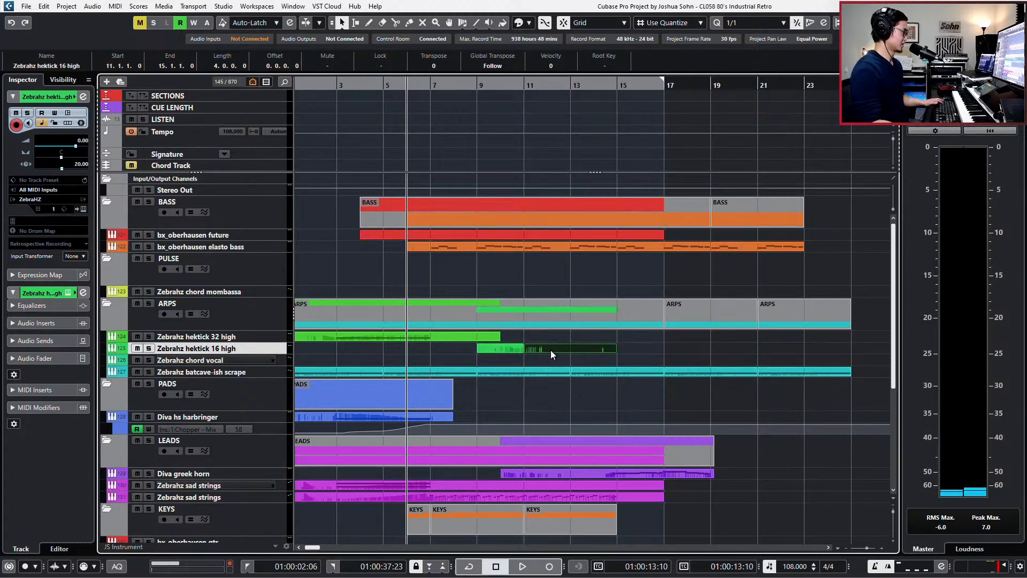
key("ctrl+z")
Align the held D3 and D4 notes of the Zebrahz hektick 16 high part to bar 11 and split the part there
double_click(529, 348)
left_click_drag(440, 160, 410, 287)
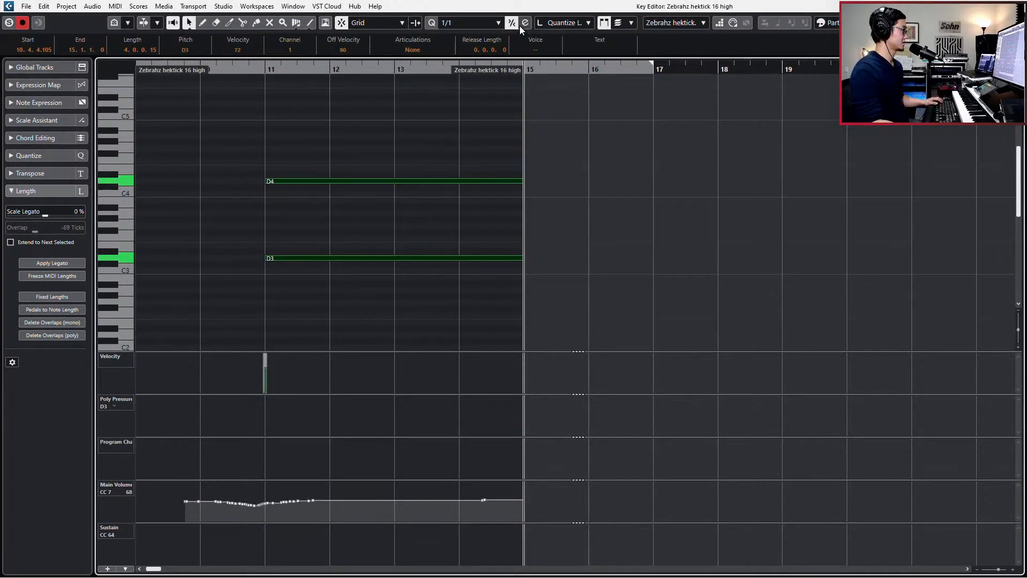
key("Escape")
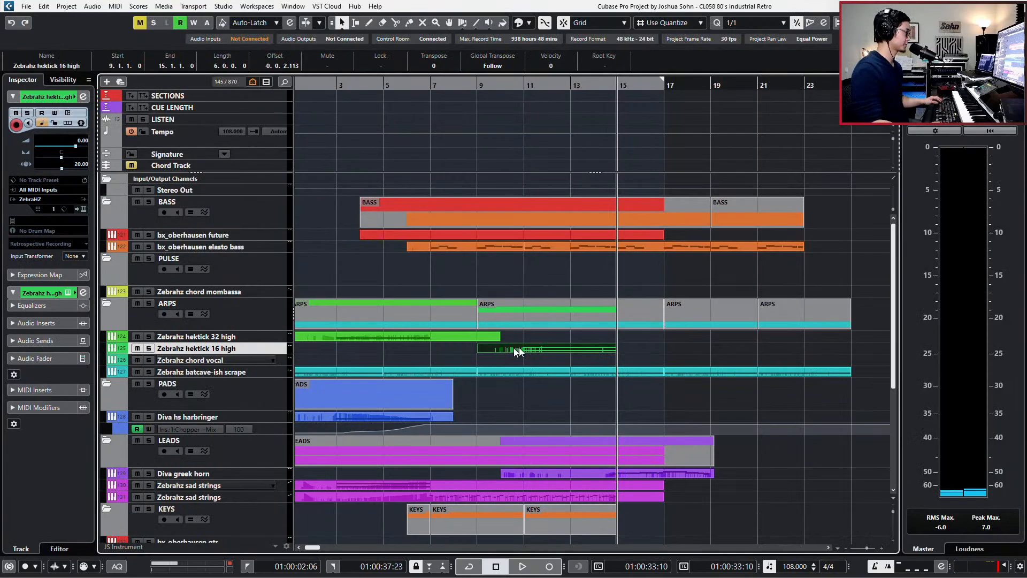
double_click(543, 351)
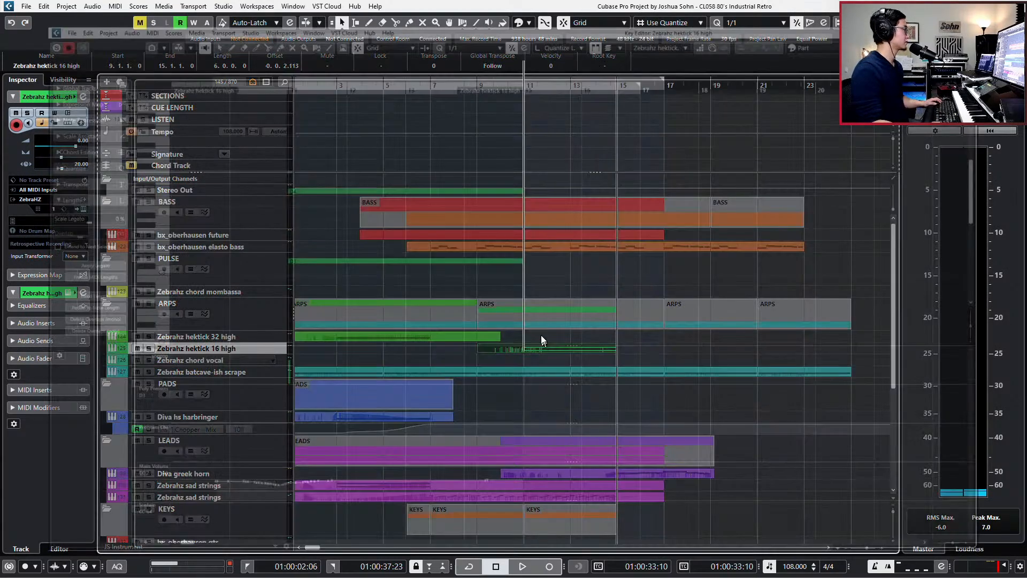
left_click_drag(465, 137, 430, 301)
key("Return")
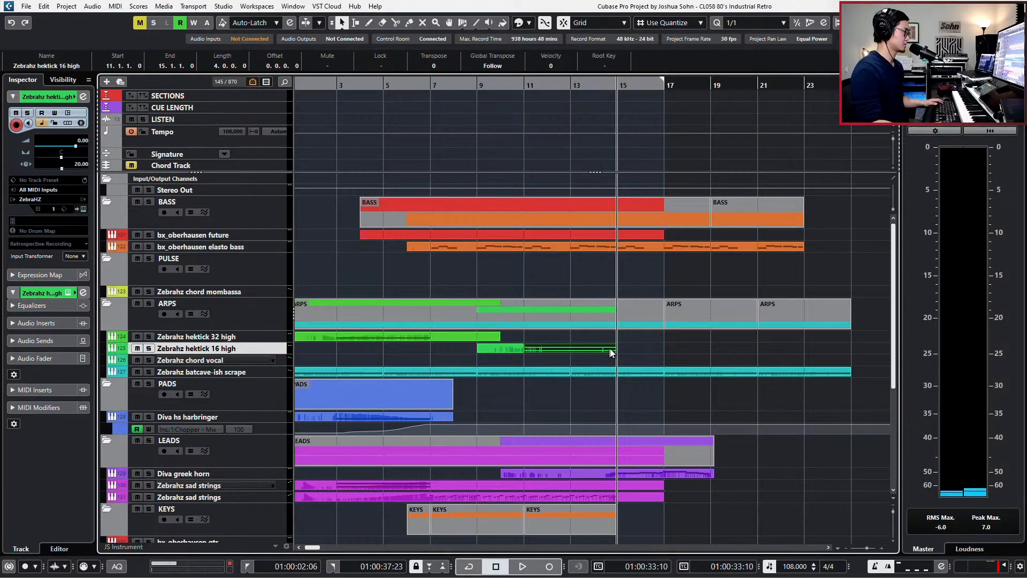
Duplicate the four-bar Zebrahz hektick 16 high part twice so the arp runs to bar 23
key("ctrl+d")
key("ctrl+d")
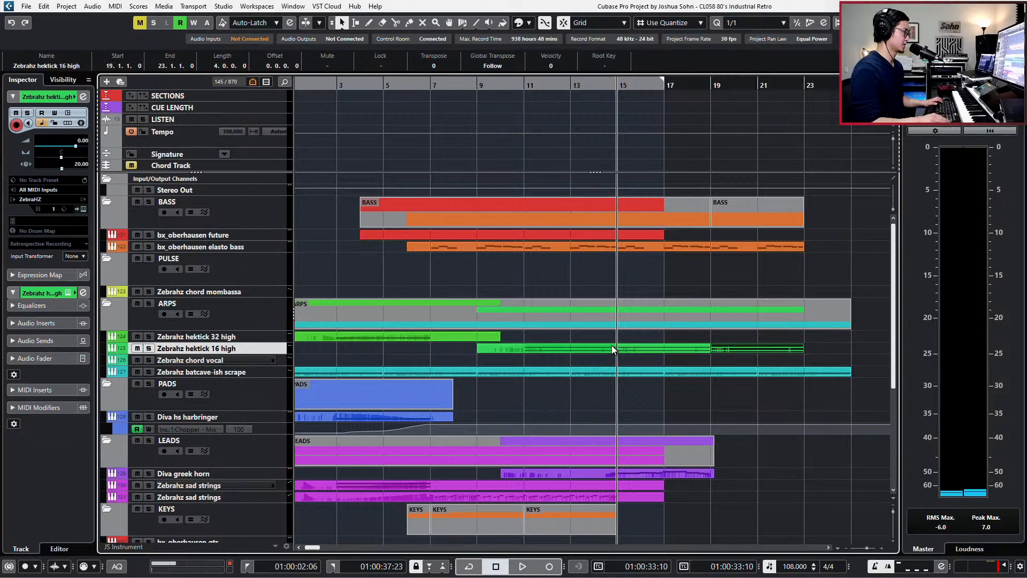
key("KP_Subtract")
key("KP_Add")
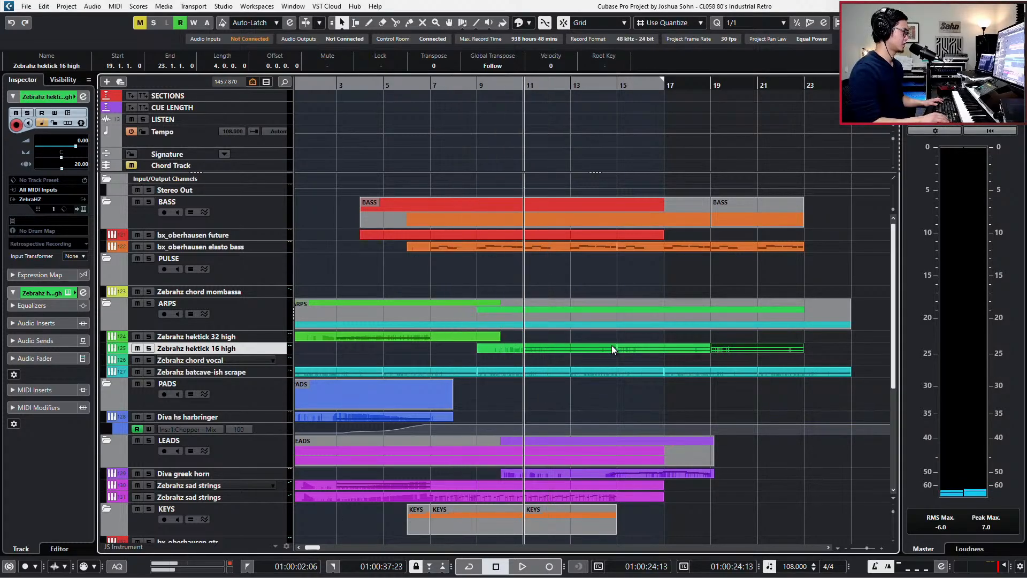
key("KP_Add")
key("KP_Add")
key("KP_Subtract")
key("KP_Subtract")
key("KP_Subtract")
key("KP_Add")
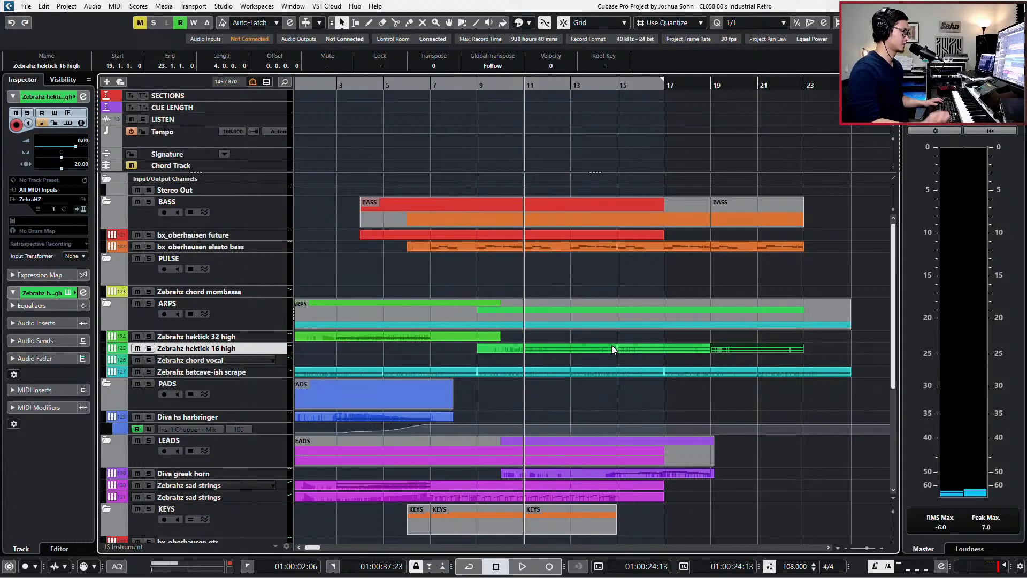
Split the duplicated Zebrahz sad strings part at bar 15, delete its tail, and place the playhead at bar 15
scroll(646, 316, "down", 5)
left_click(659, 329)
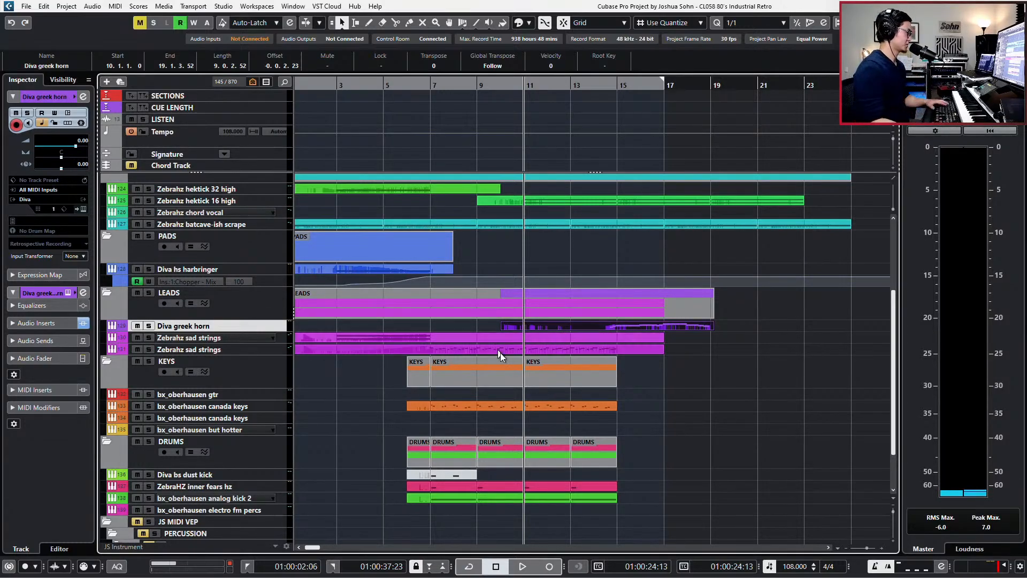
left_click(621, 348)
key("Delete")
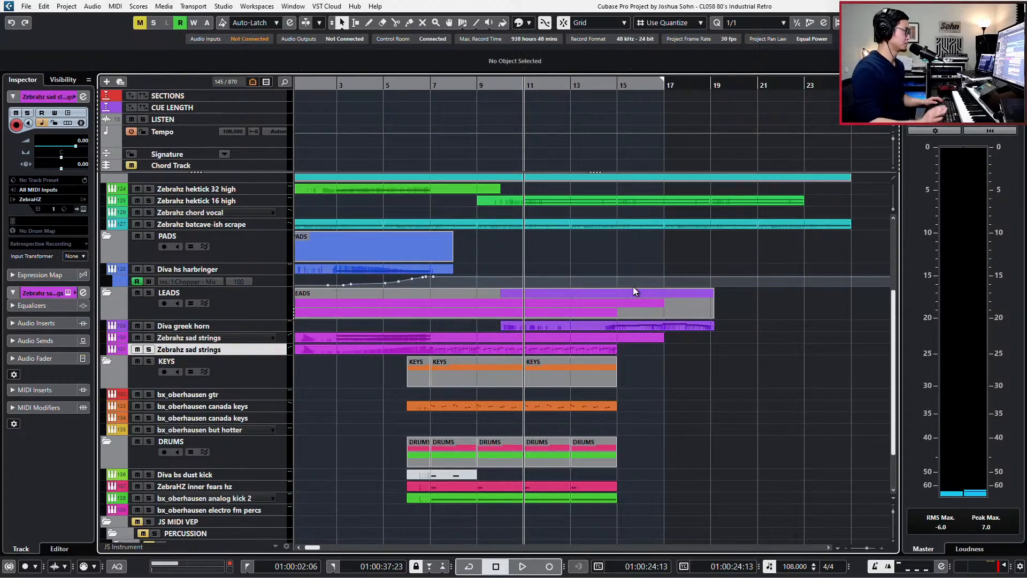
key("n")
key("n")
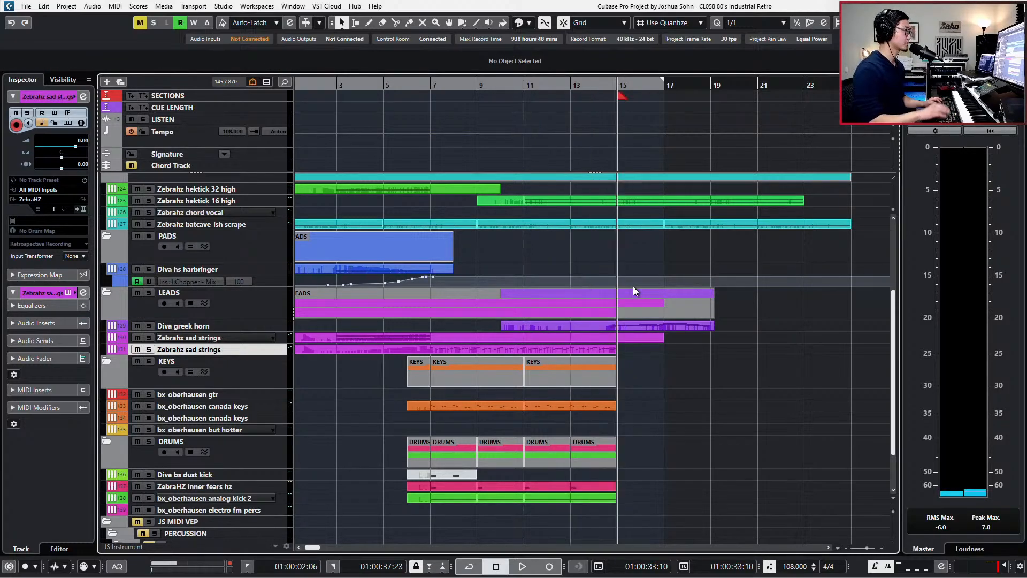
Try splitting the lower Zebrahz sad strings part at bar 7 and check the second half's notes in the Key Editor
key("b")
key("b")
key("b")
key("b")
key("b")
key("b")
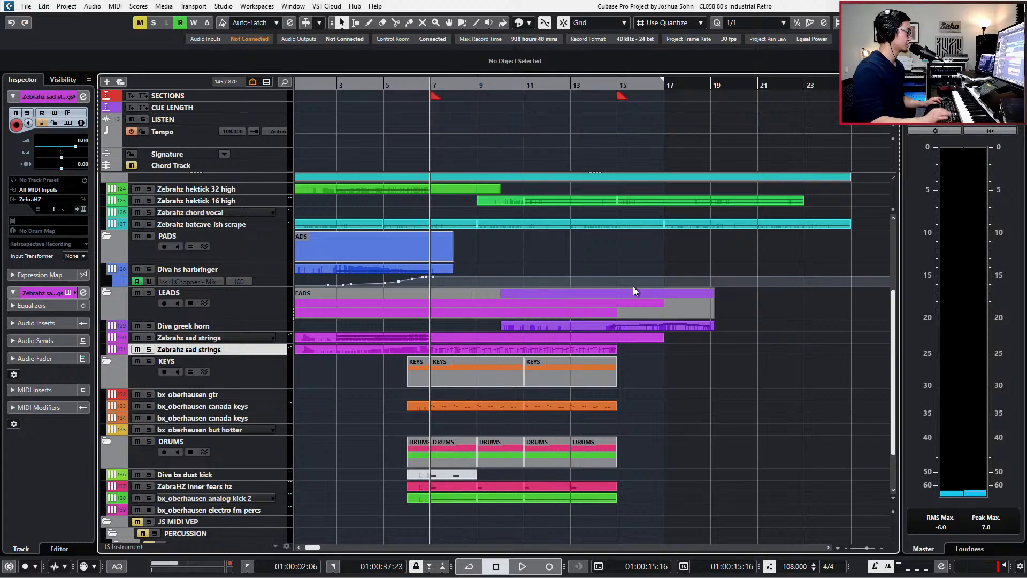
left_click(581, 410)
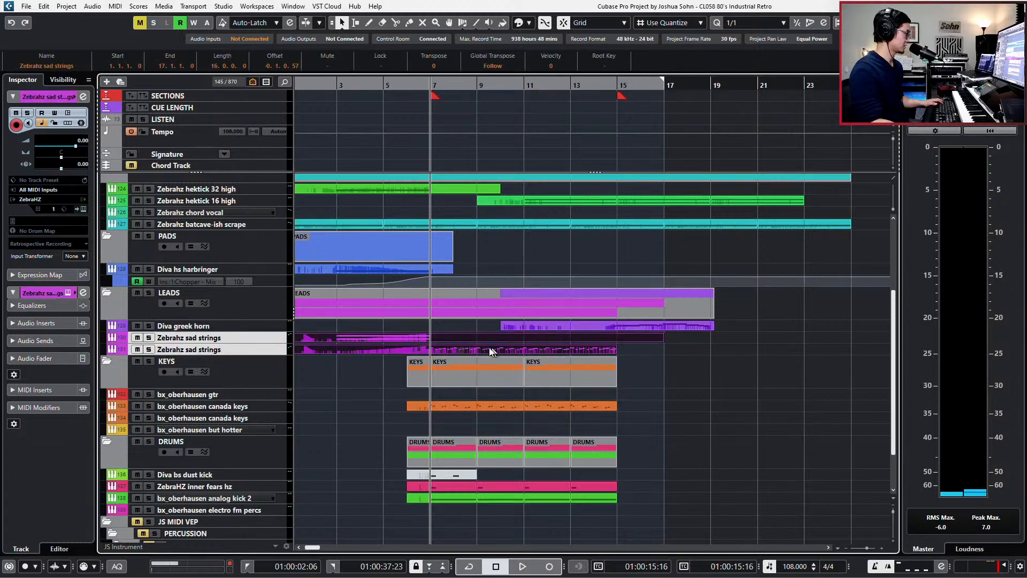
left_click(448, 350)
left_click(430, 352, "alt")
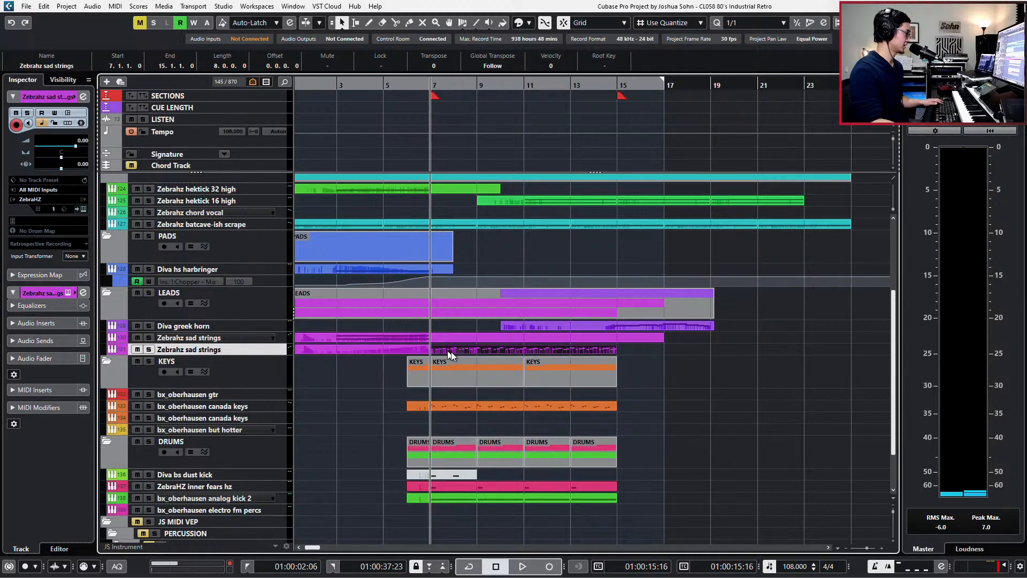
double_click(445, 350)
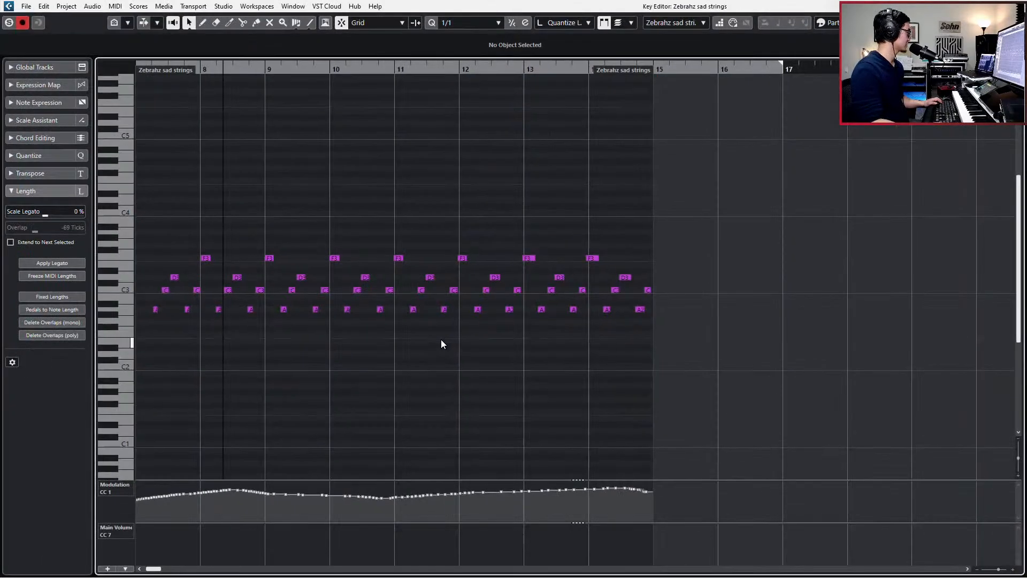
key("Return")
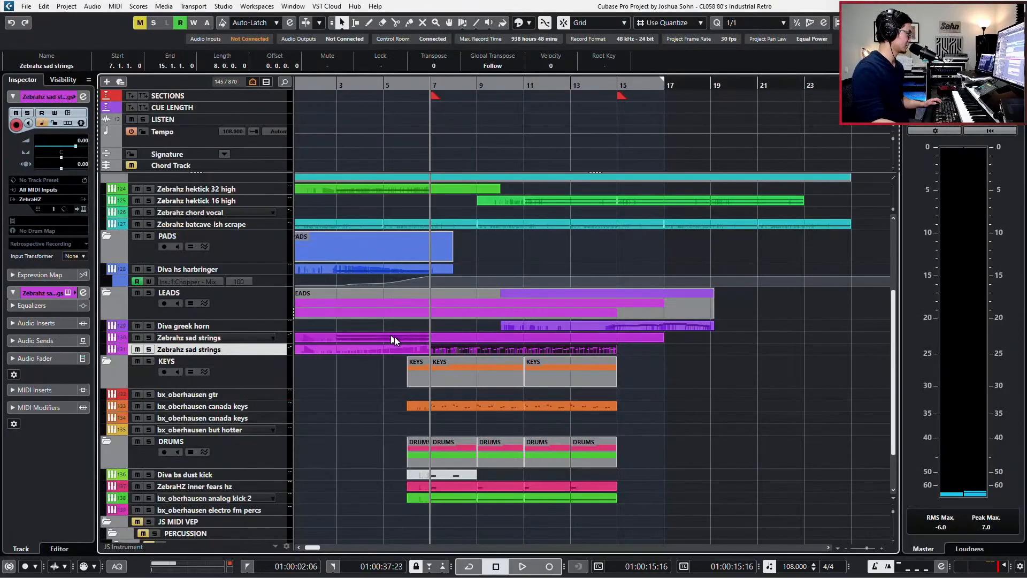
Restore the lower Zebrahz sad strings part as one piece up to bar 15 and align its first F3 note to bar 7
left_click(406, 349)
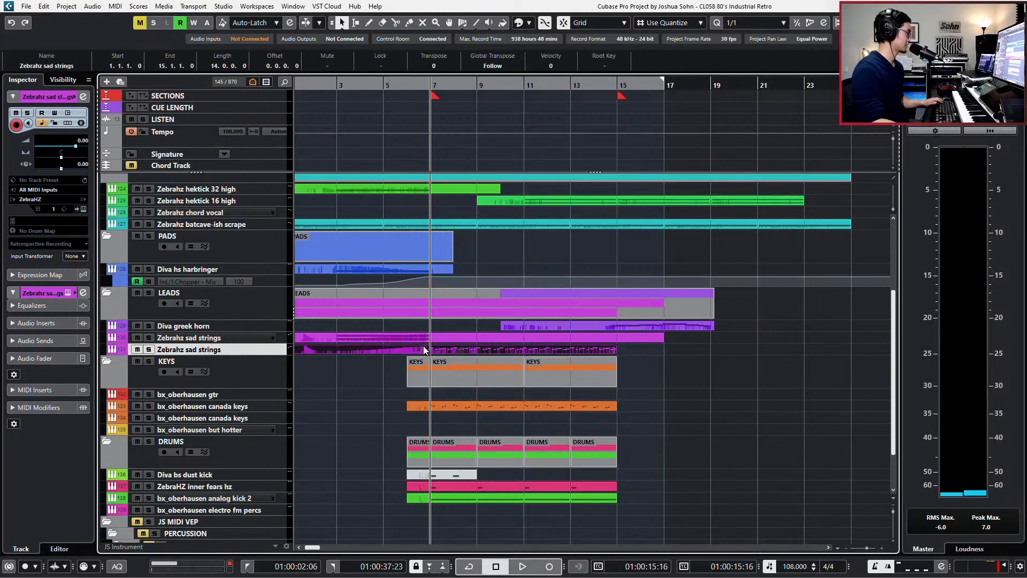
double_click(423, 346)
left_click_drag(499, 268, 531, 271)
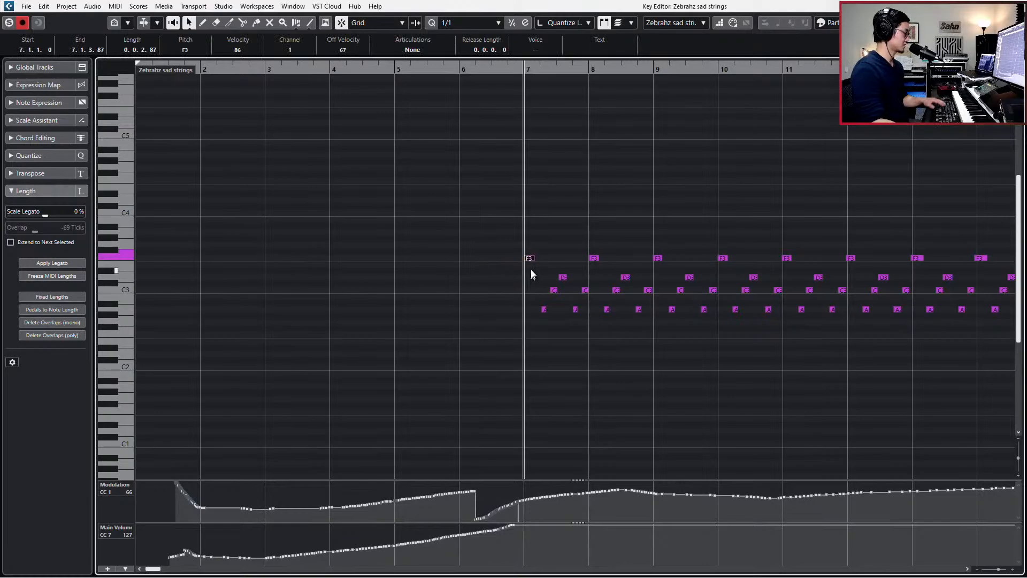
key("Return")
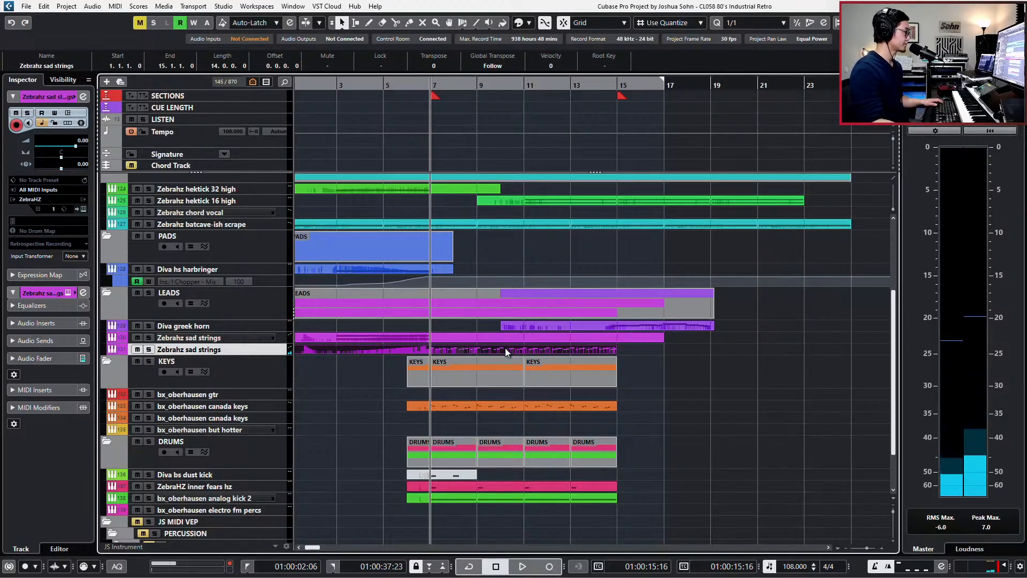
Split the lower Zebrahz sad strings part at bar 7 and duplicate its second half to fill bars 15 to 23
left_click(432, 350, "alt")
key("ctrl+d")
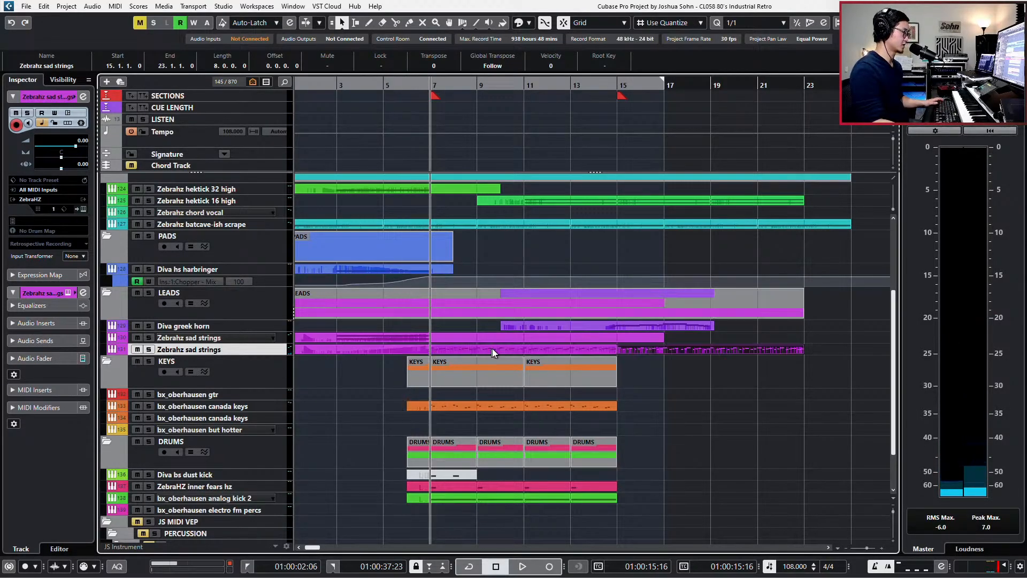
Duplicate the bx_oberhausen canada keys, ZebraHZ inner fears hz and bx_oberhausen analog kick 2 parts up to bar 23
left_click_drag(499, 394, 608, 419)
key("ctrl+d")
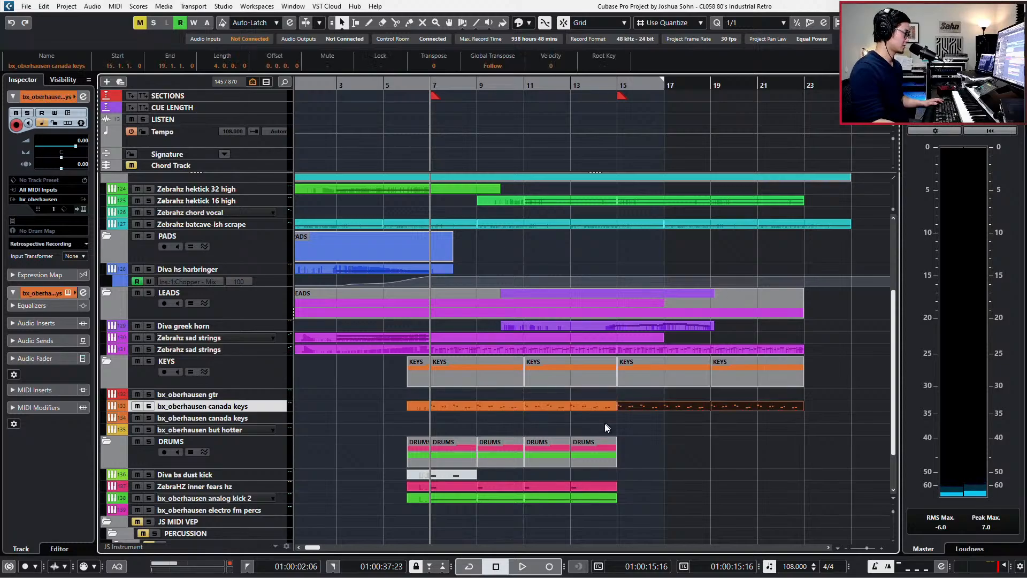
key("space")
mouse_move(465, 519)
left_mouse_down()
mouse_move(596, 492)
mouse_move(628, 498)
mouse_move(465, 517)
left_mouse_up()
key("ctrl+d")
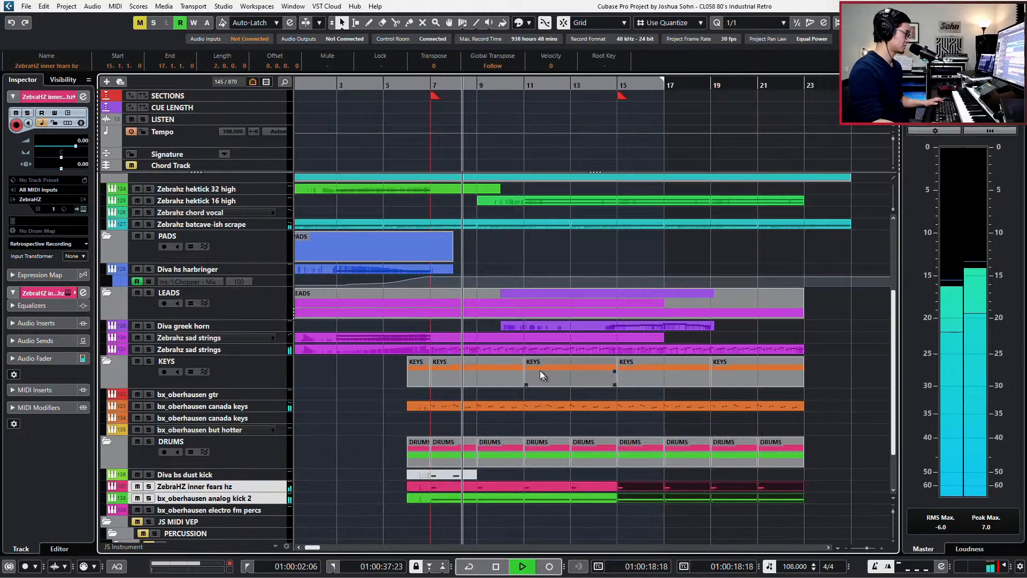
Open the Zebrahz sad strings part at bars 7 to 15 in the Key Editor and nudge all its notes 30 ticks earlier
left_click(238, 350)
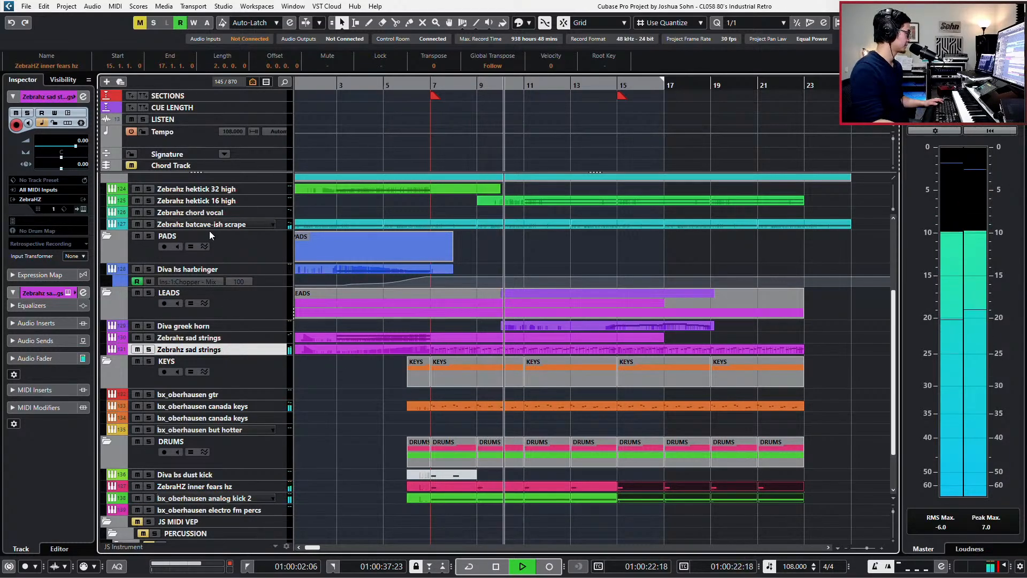
left_click(486, 350)
double_click(485, 349)
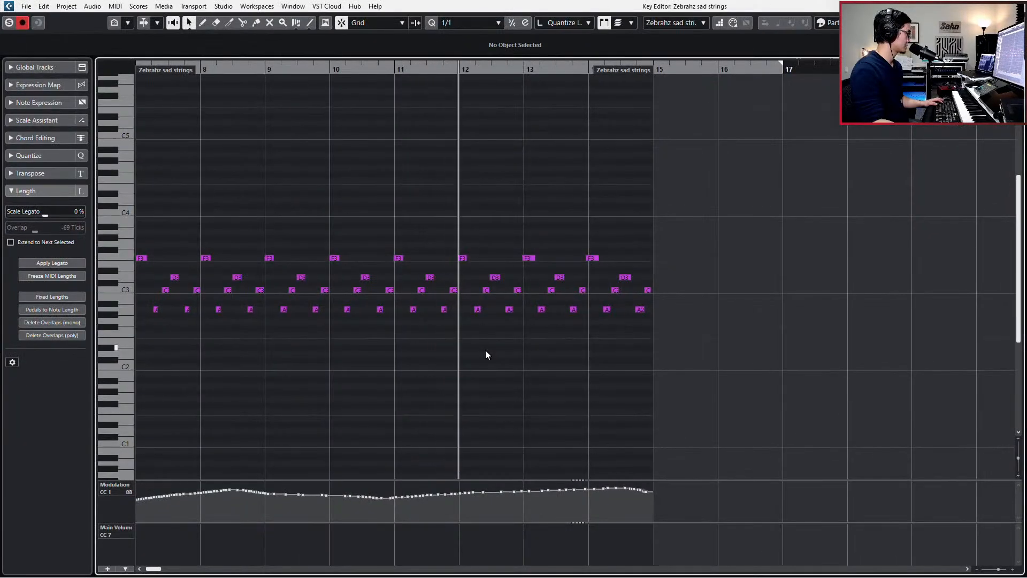
scroll(488, 343, "left", 1)
scroll(405, 341, "up", 2)
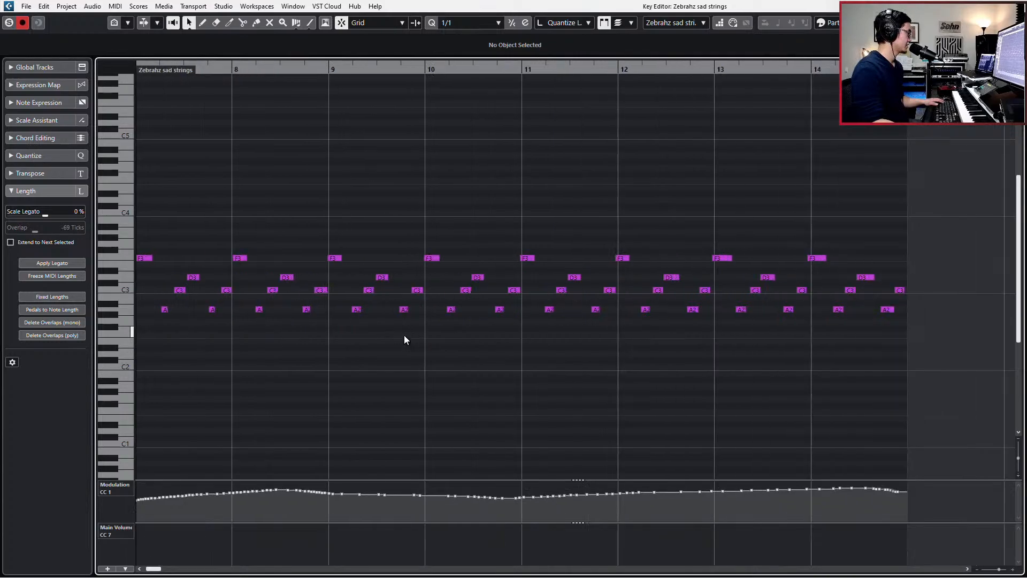
key("ctrl+a")
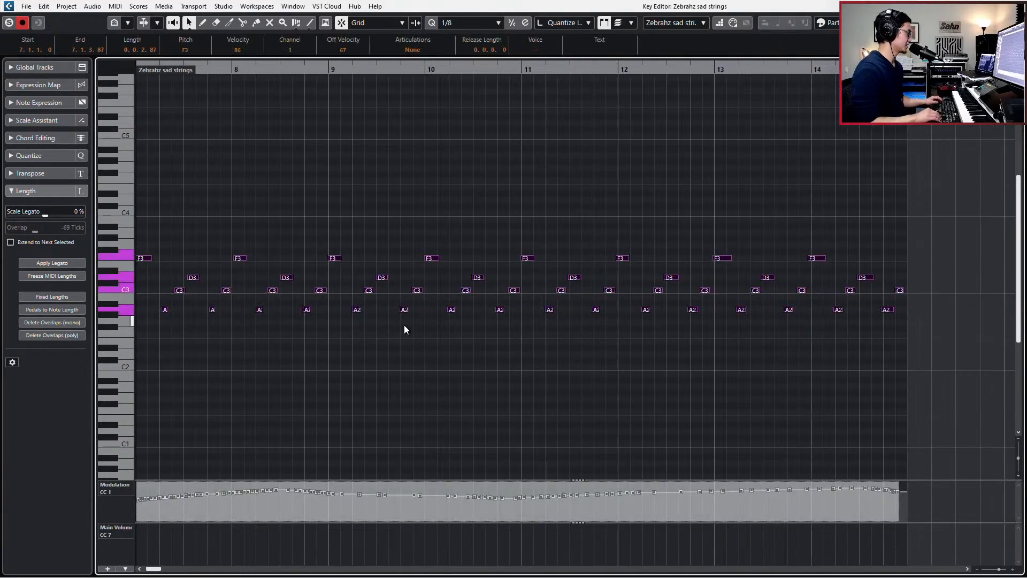
key("ctrl+Left")
key("ctrl+Left")
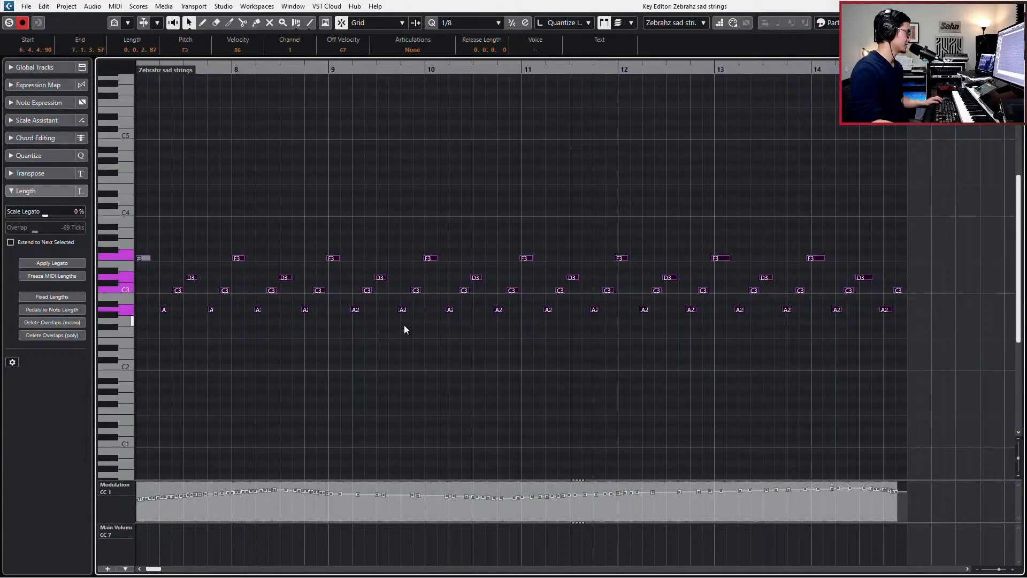
Quantize the part's first F3 note back to bar 7 with the 1/8 setting and start playback
scroll(368, 307, "left", 2)
left_click(368, 307)
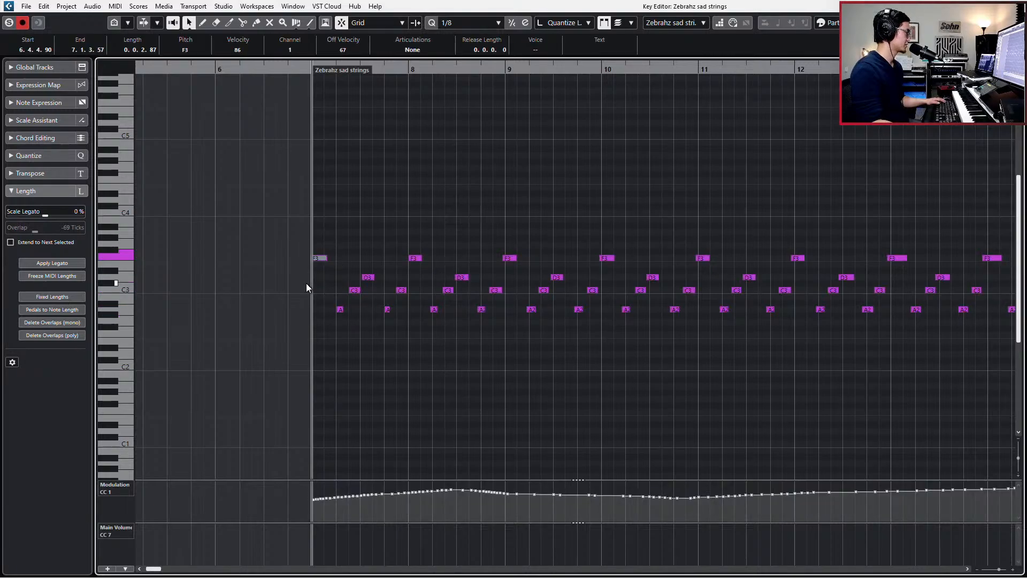
key("q")
key("space")
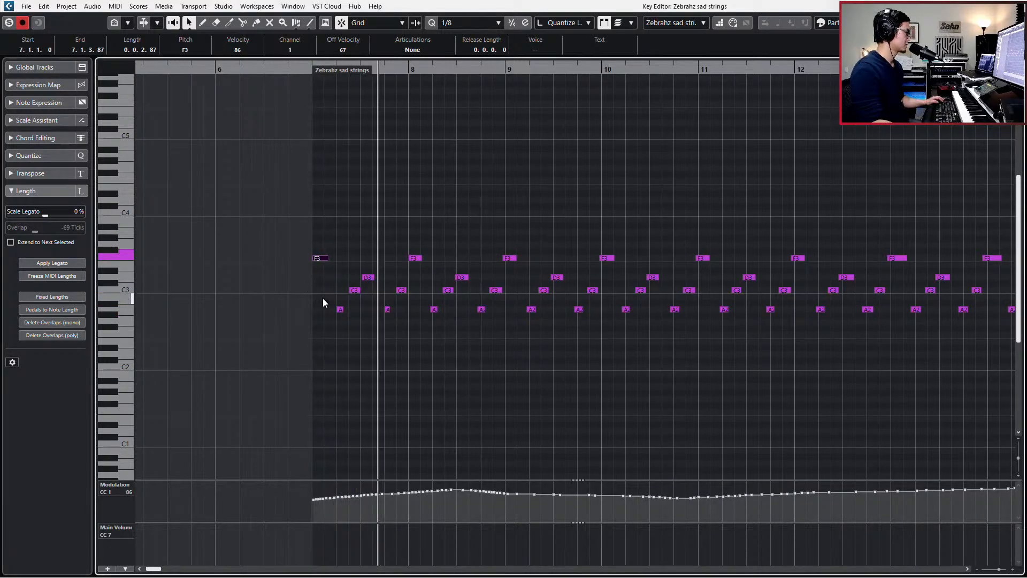
Quantize the first C3 and D3 notes of bar 7 with the 1/8 setting
left_click(353, 290)
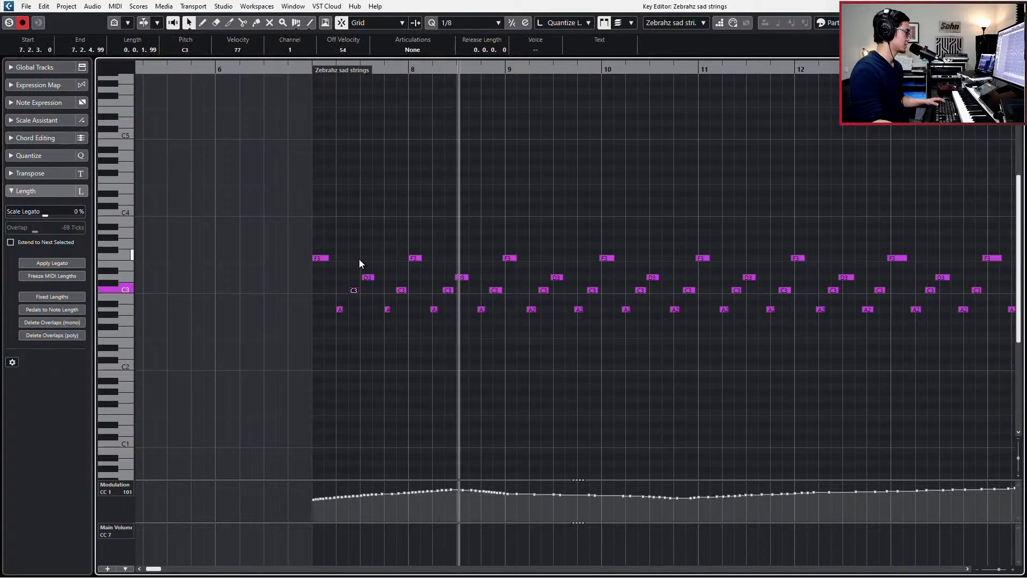
key("space")
left_click(368, 278, "shift")
key("q")
scroll(598, 306, "right", 3)
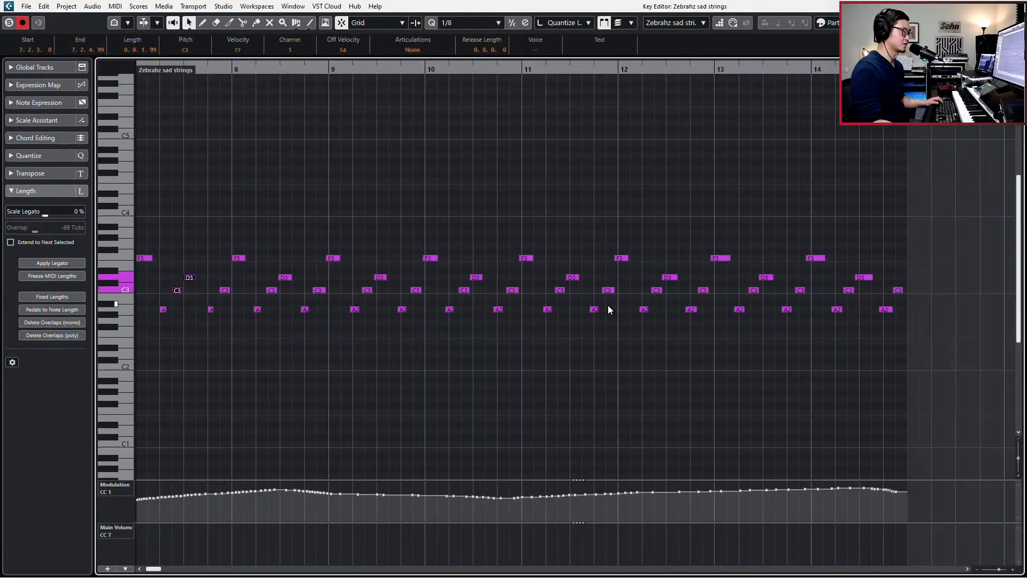
scroll(609, 306, "left", 3)
scroll(458, 247, "right", 3)
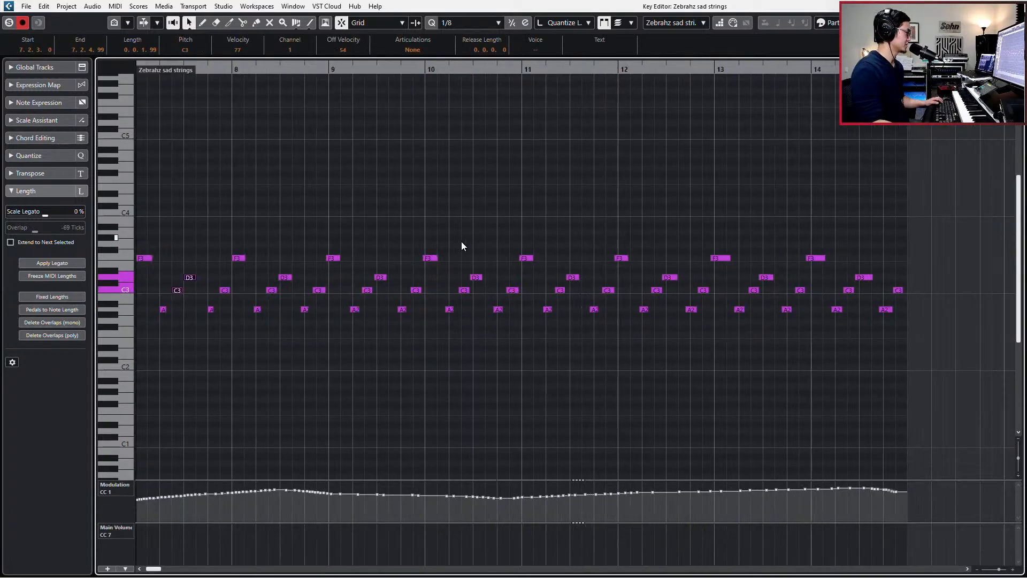
Nudge the A2, C3 and D3 notes following the opening F3 in bar 7 30 ticks earlier
left_click_drag(141, 270, 189, 337)
left_click_drag(197, 281, 234, 333)
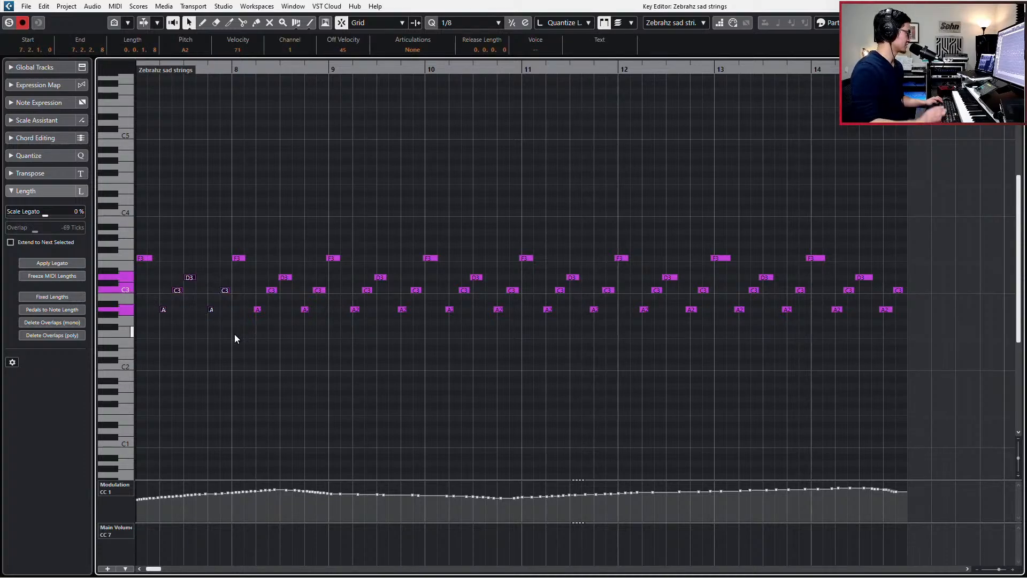
key("ctrl+Left")
key("ctrl+Left")
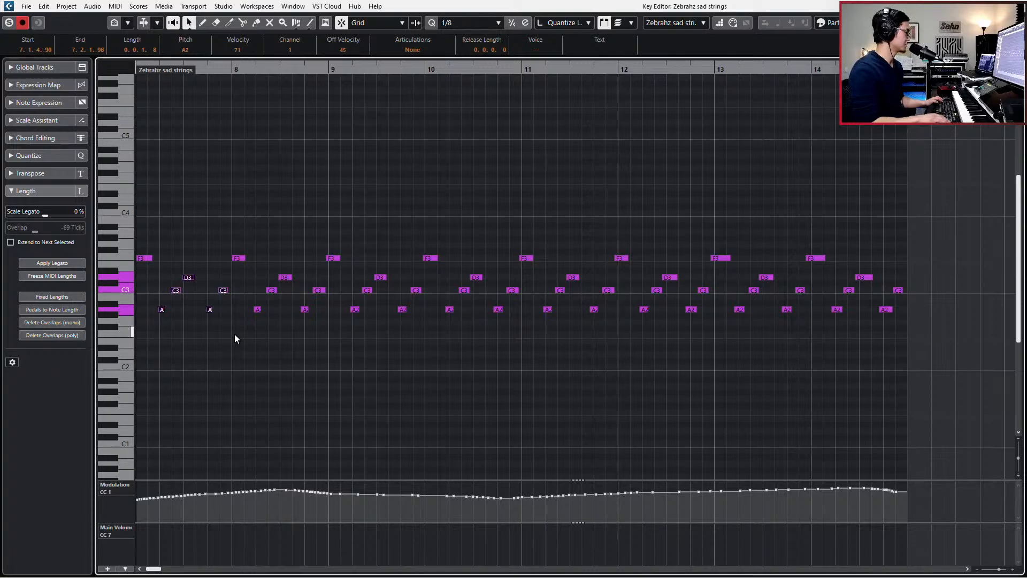
Quantize all notes after the bar 8 F3 through the end of the sad strings part and close the Key Editor
left_click_drag(206, 213, 891, 403)
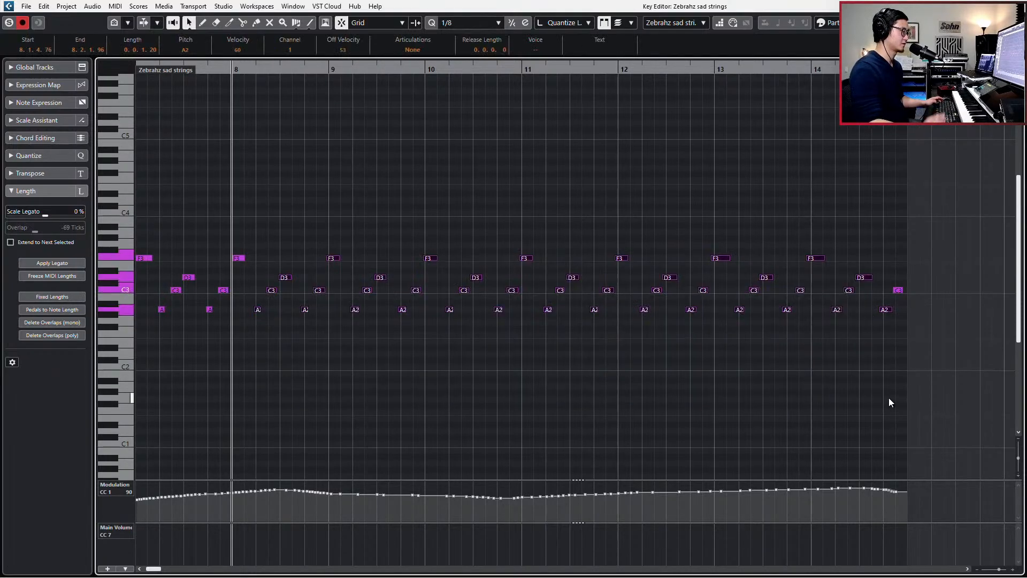
left_click_drag(896, 267, 904, 317)
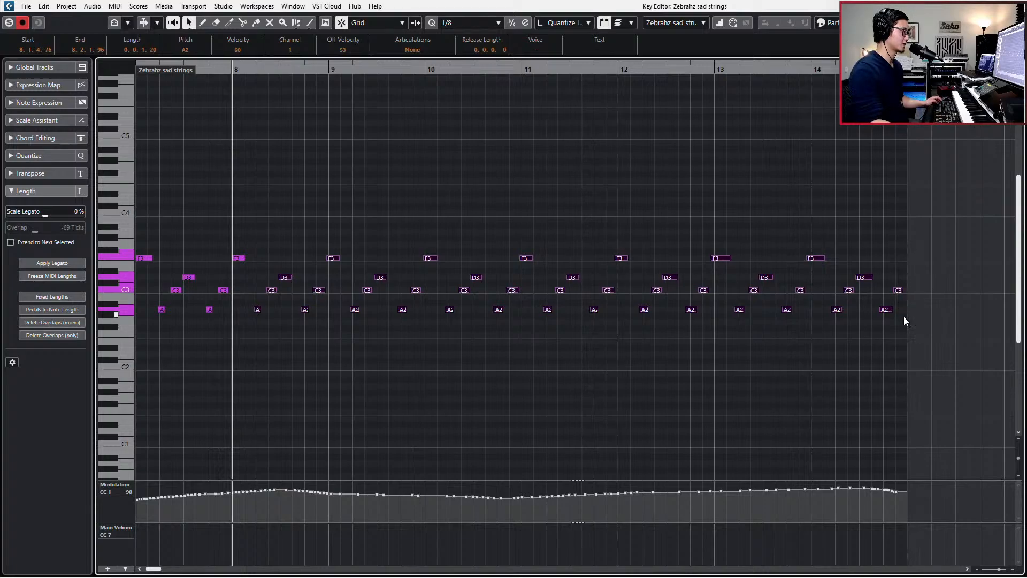
key("q")
key("q")
key("Return")
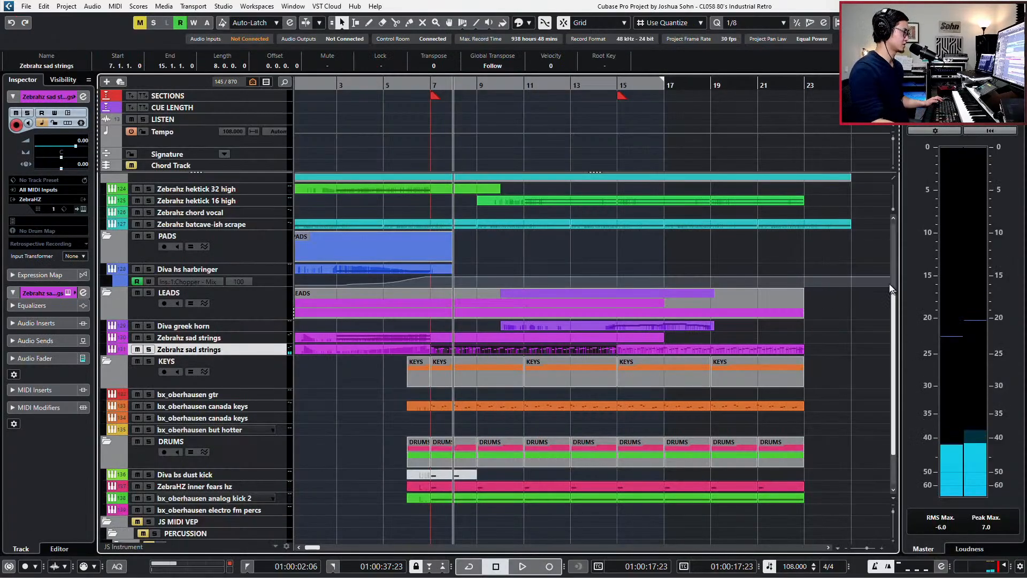
Replace the Zebrahz sad strings copy at bars 15 to 23 with a fresh duplicate of the edited bars 7 to 15
left_click(672, 349)
key("Delete")
left_click(571, 351)
key("ctrl+d")
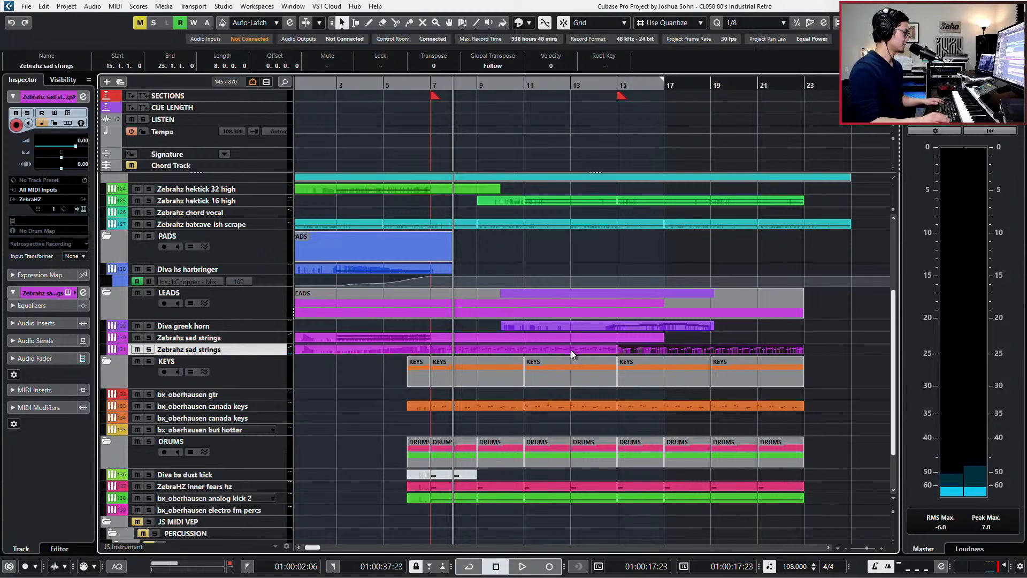
Play the arrangement from bar 7 and raise the Zebrahz hektick 16 high track's volume to 2.24
key("ctrl+KP_Subtract")
key("space")
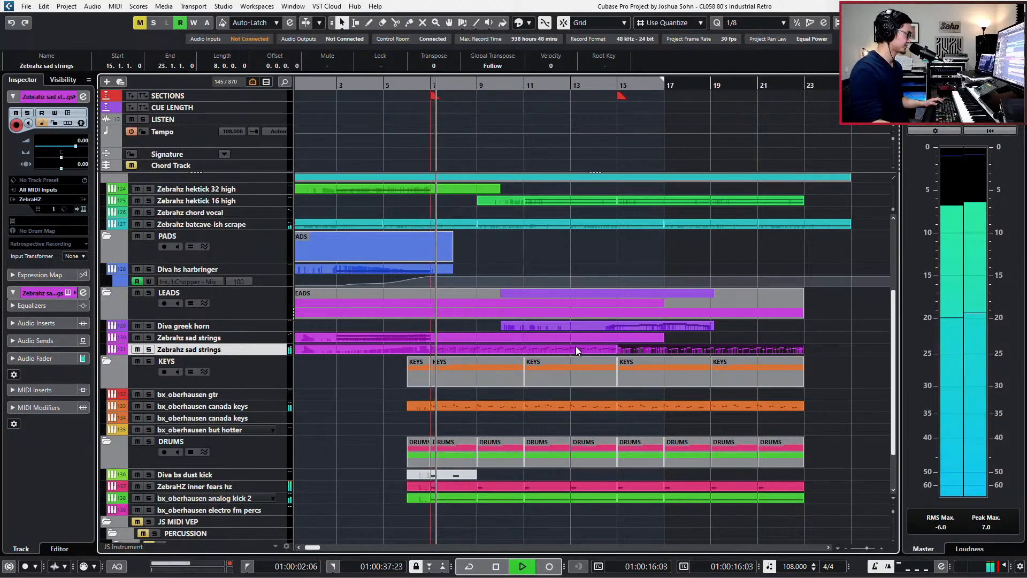
scroll(576, 346, "down", 2, "ctrl")
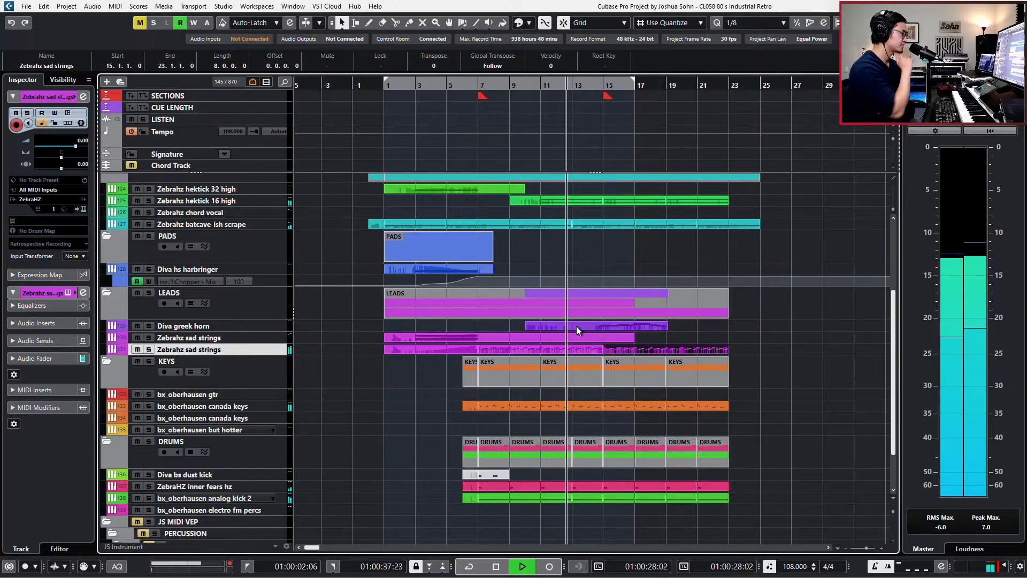
left_click(247, 200)
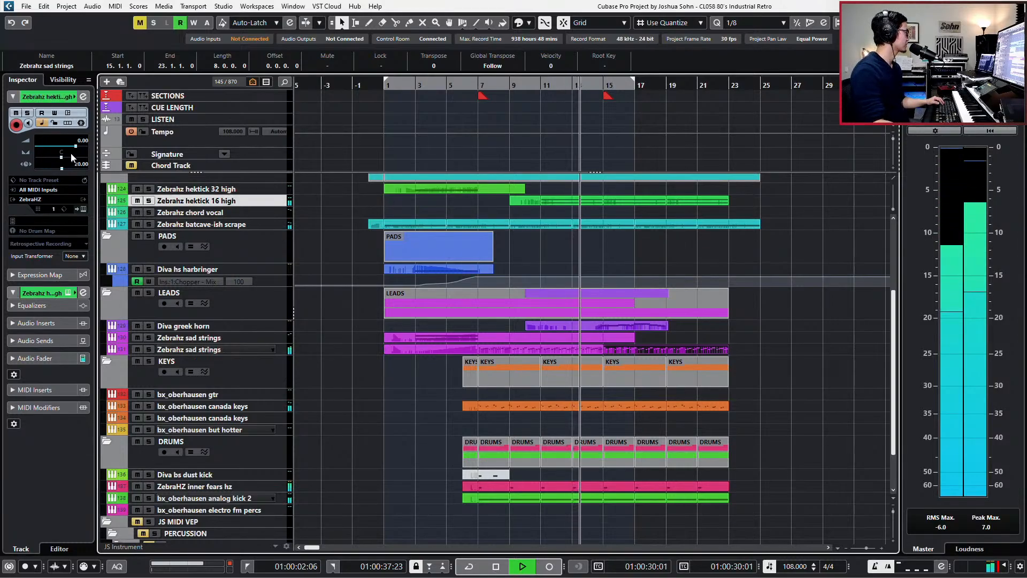
left_click_drag(79, 146, 80, 146)
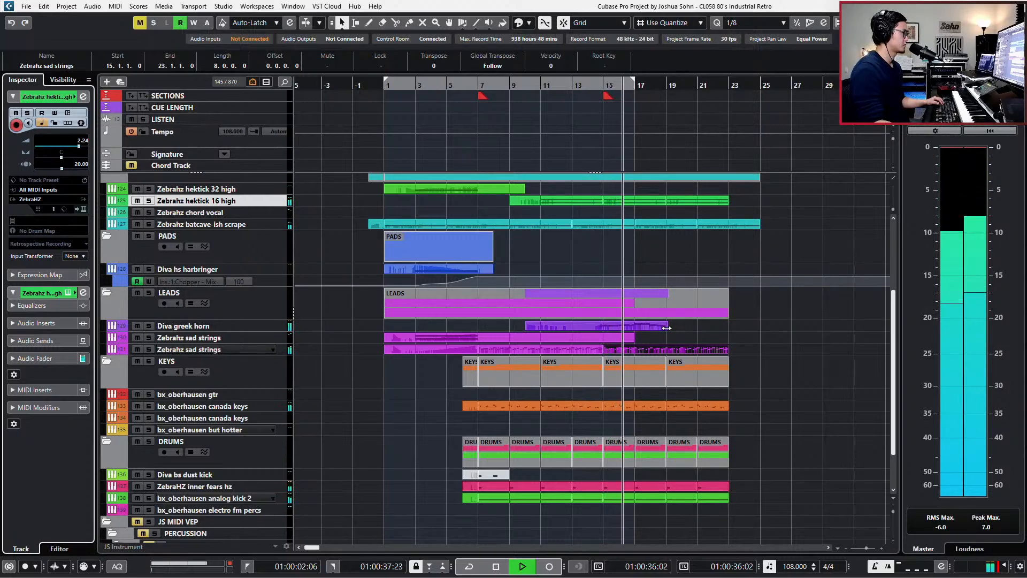
Extend the end of the Diva greek horn part to bar 25 and stop playback
left_click_drag(667, 326, 759, 330)
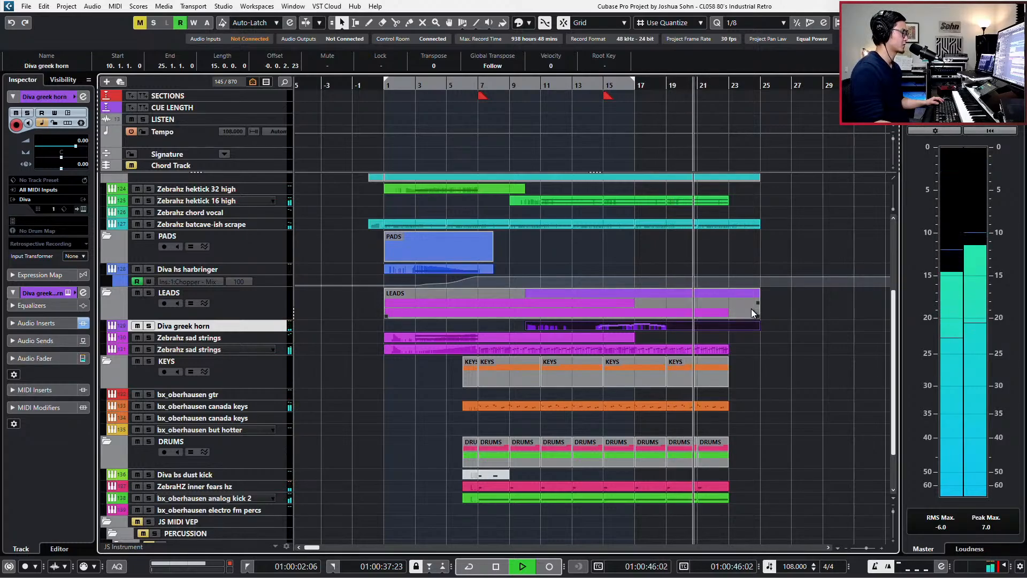
key("space")
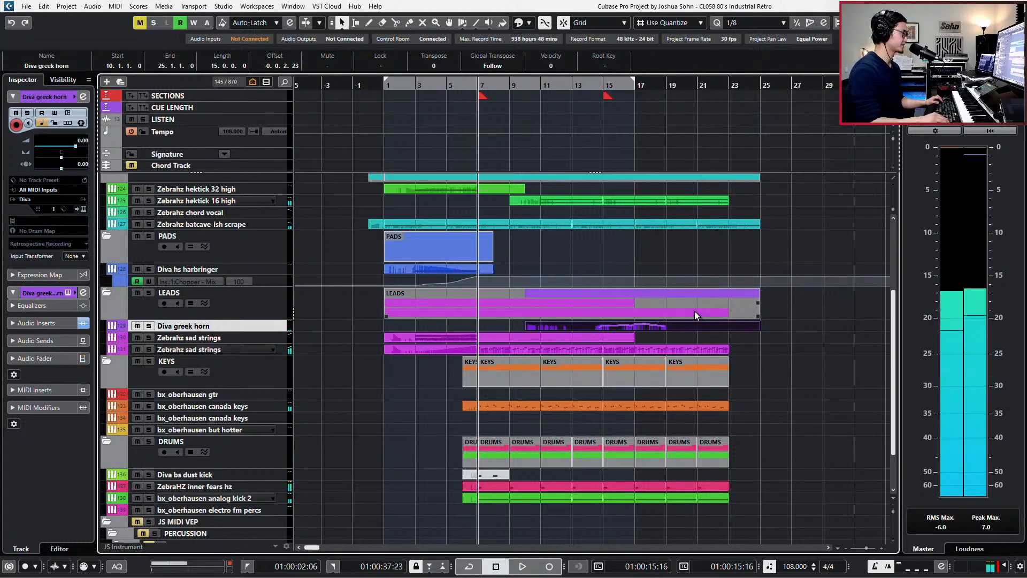
Move the playhead to bar 15 and open the Diva greek horn part in the Key Editor
key("ctrl+KP_Add")
key("ctrl+KP_Add")
key("ctrl+KP_Add")
key("ctrl+KP_Add")
key("ctrl+KP_Add")
key("ctrl+KP_Add")
key("ctrl+KP_Add")
key("ctrl+KP_Add")
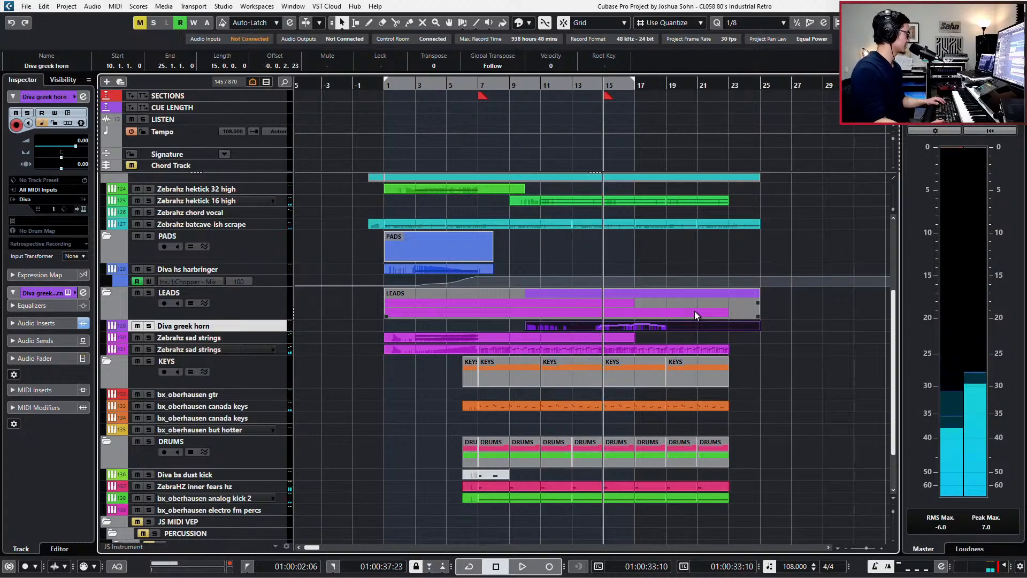
double_click(673, 328)
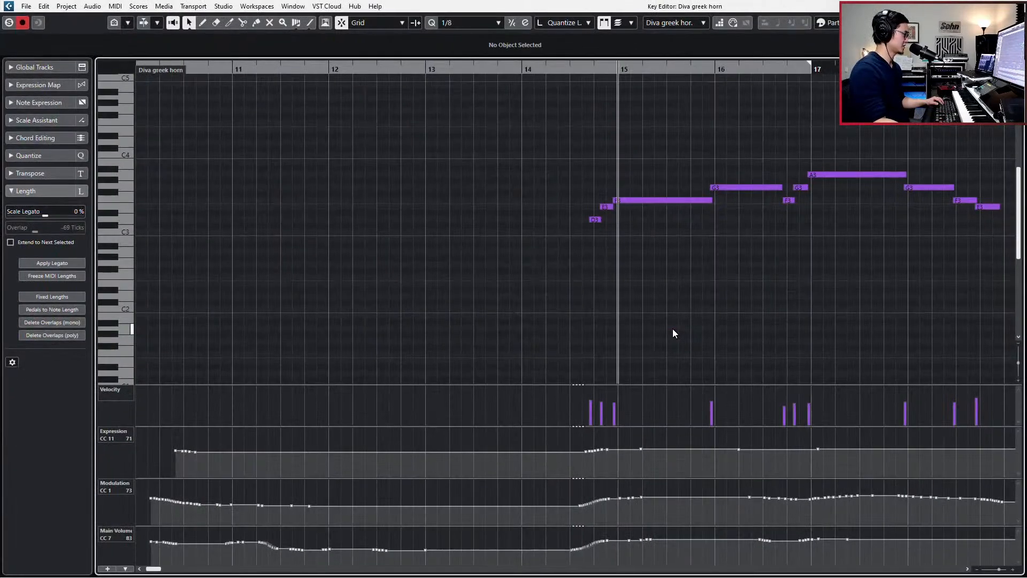
Try all Diva greek horn notes one octave higher, play them back, and return them to their original octave
key("g")
key("g")
key("ctrl+a")
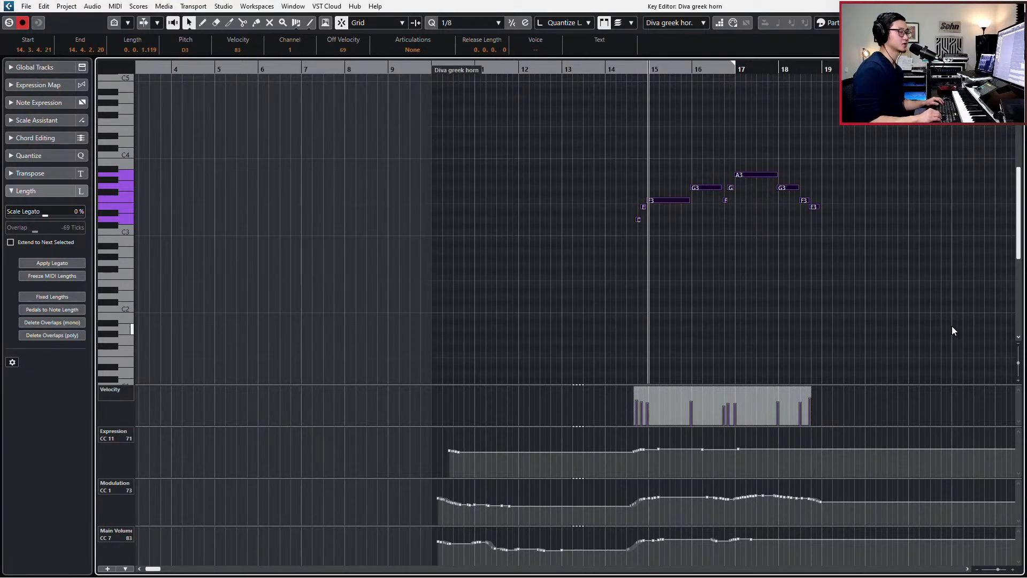
key("shift+Up")
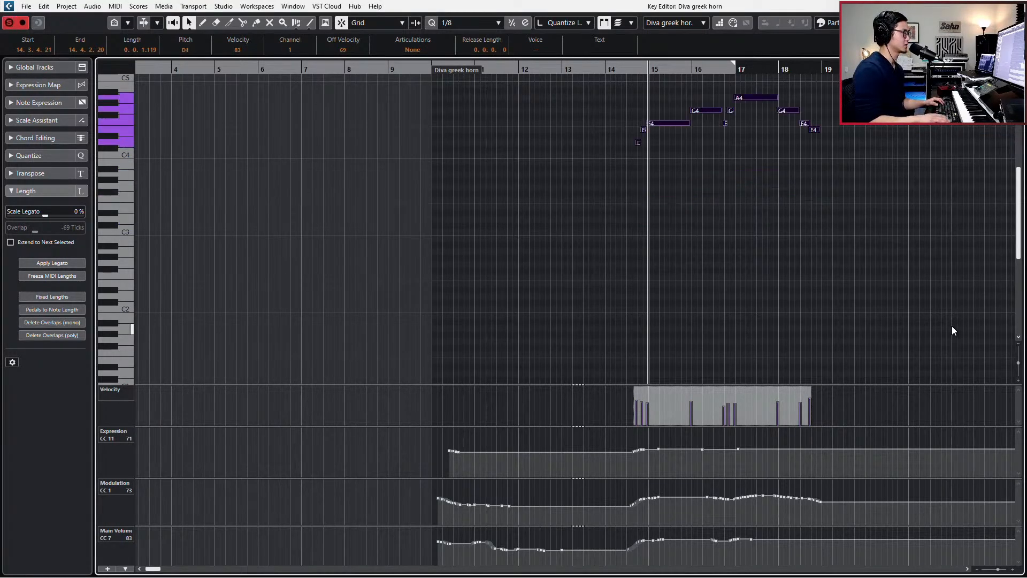
key("space")
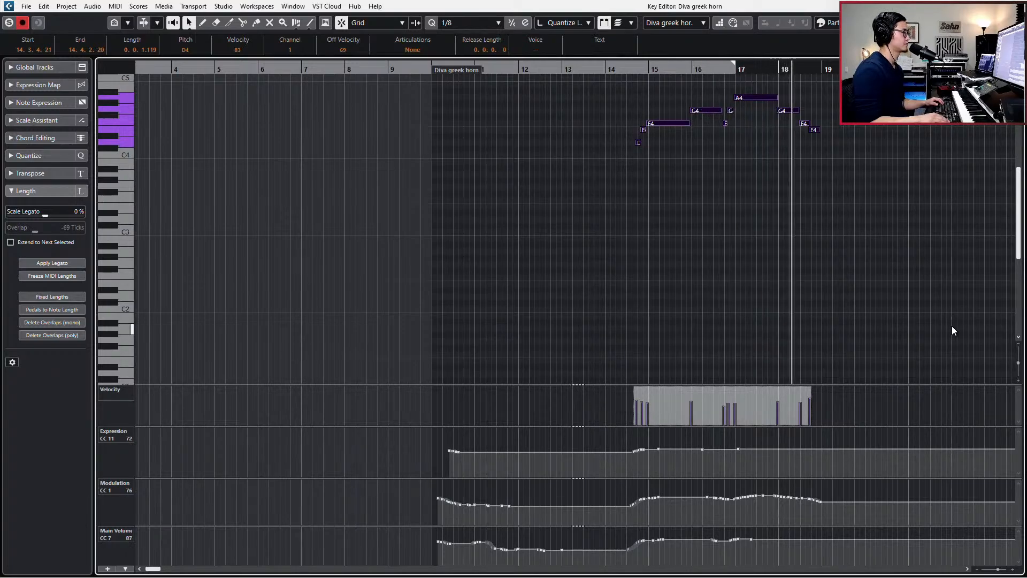
key("space")
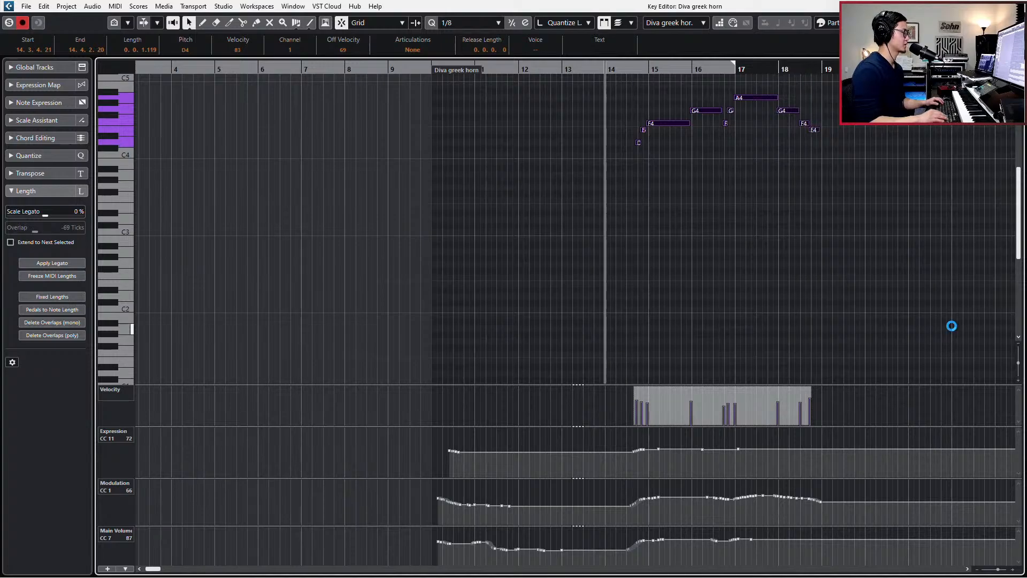
key("shift+Down")
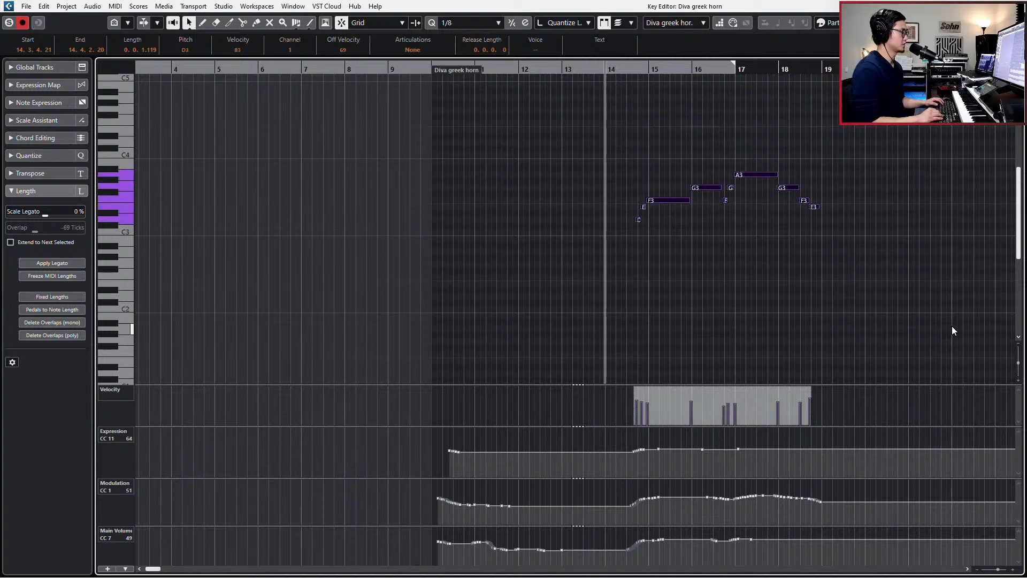
Play the Diva greek horn melody from bar 14 in the original octave, stop, and return to the arrangement
key("space")
key("KP_Subtract")
key("KP_Subtract")
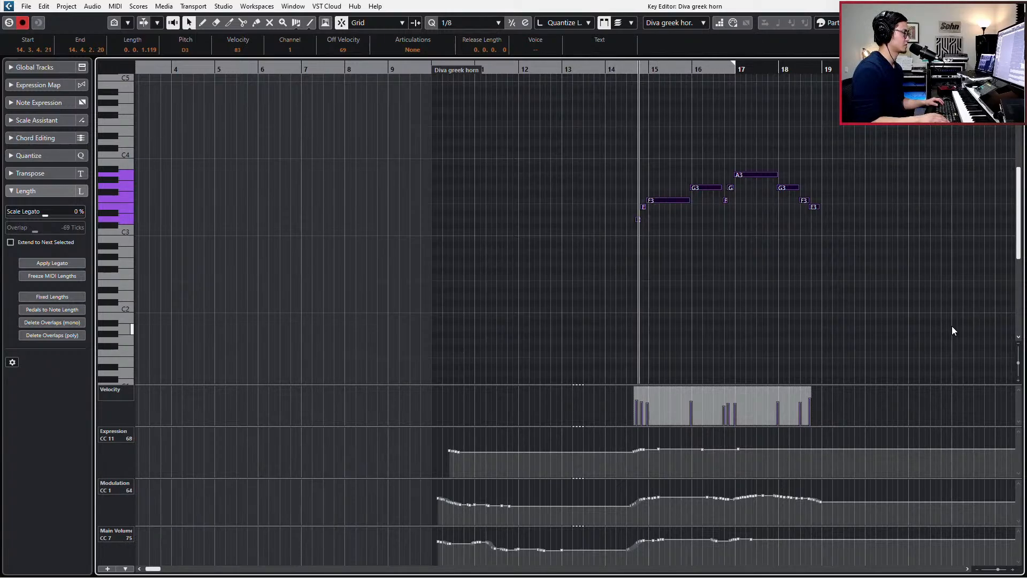
key("space")
key("Return")
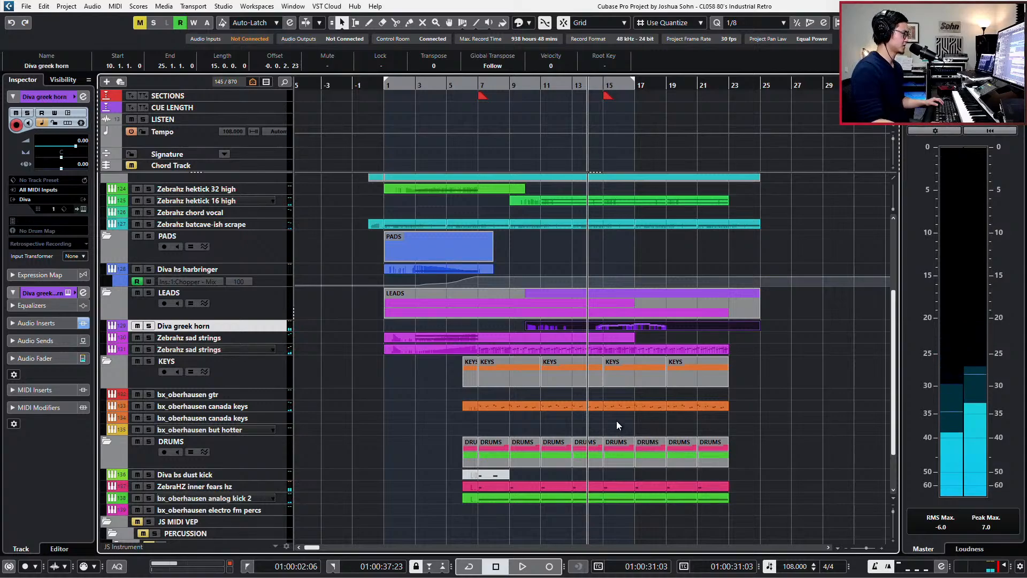
Mute the bx_oberhausen canada keys parts at bars 15 to 23 and start playback
left_click_drag(623, 415, 708, 404)
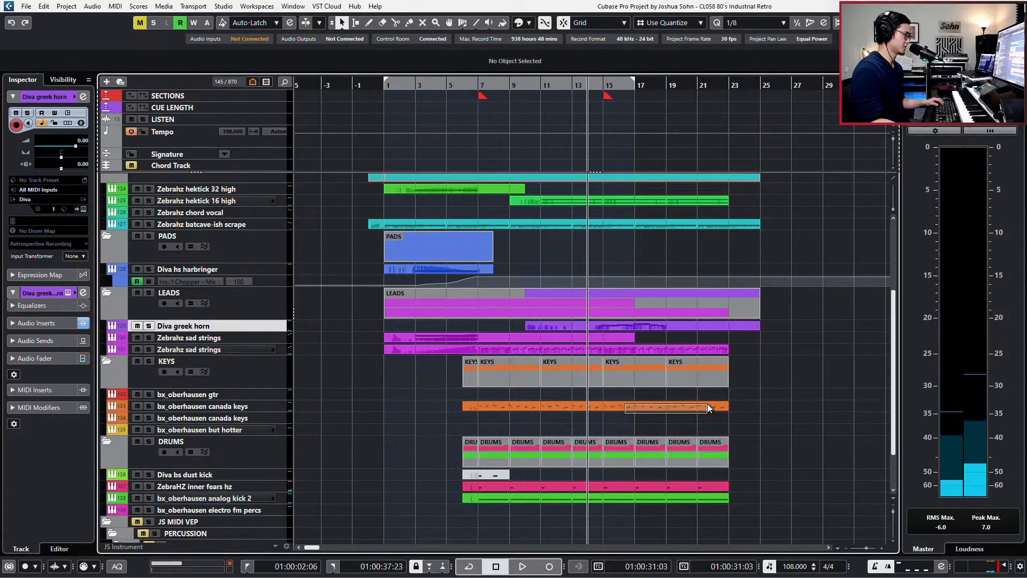
key("shift+m")
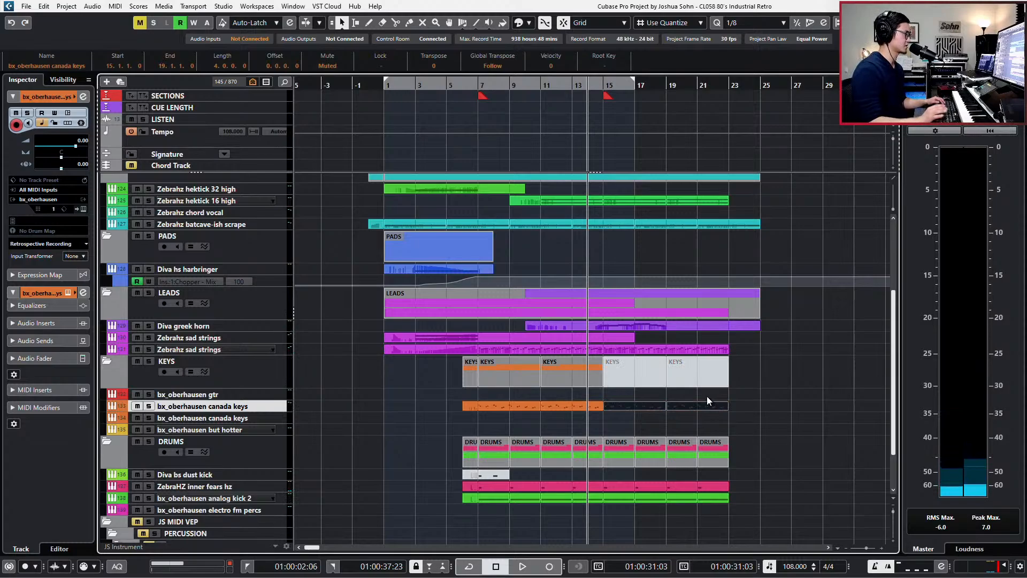
key("space")
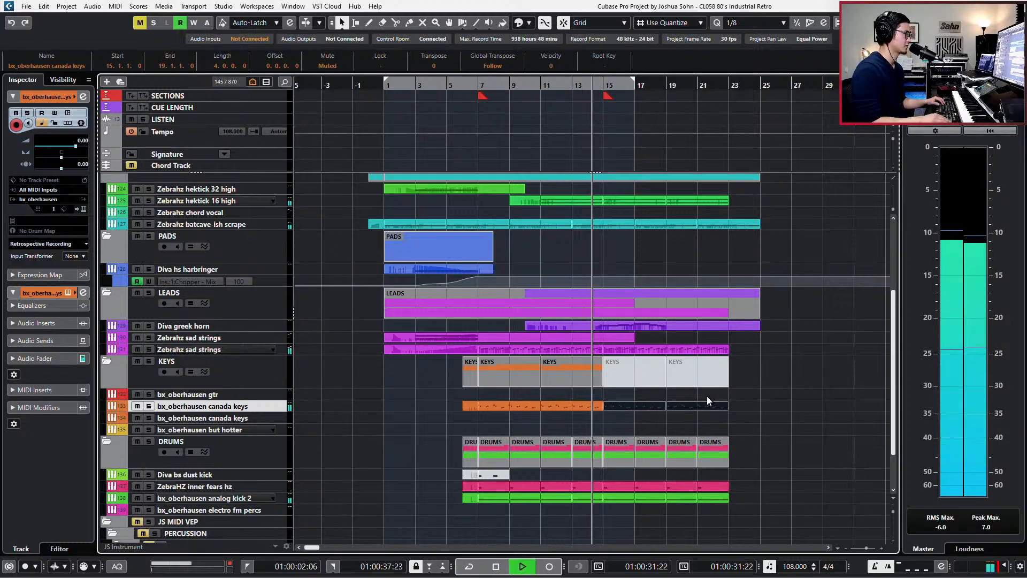
Raise the Main Volume controller curve of the Diva greek horn part and return to the arrangement
double_click(615, 324)
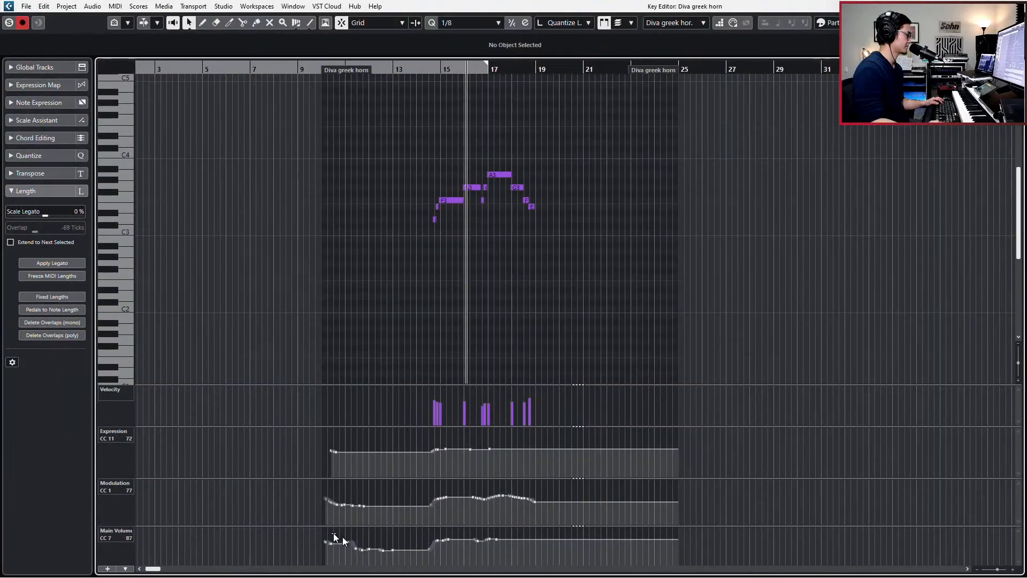
left_click_drag(329, 531, 549, 566)
key("Escape")
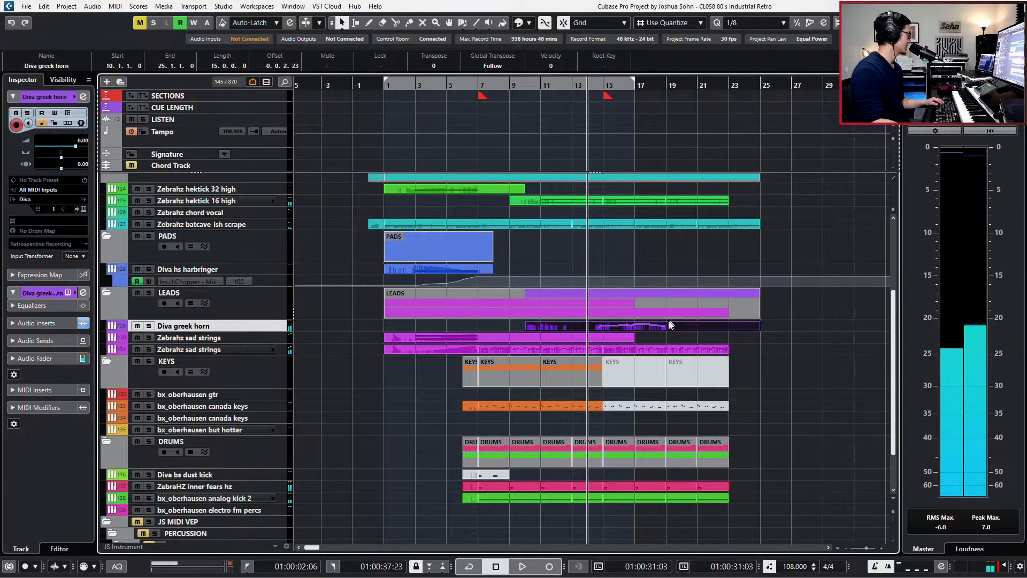
Unmute the bx_oberhausen canada keys parts at bars 15 to 23
left_click(643, 422)
left_click(695, 408)
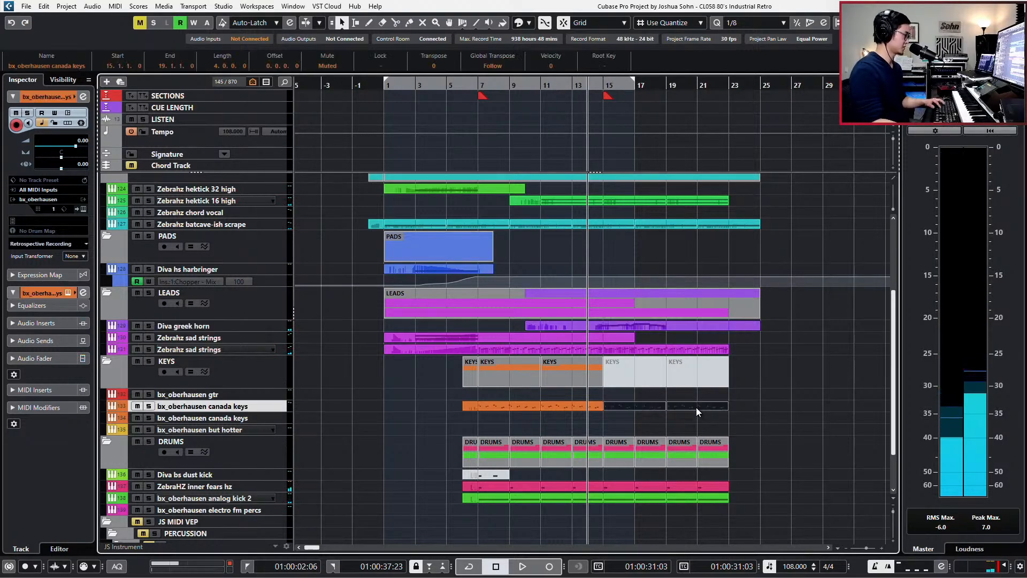
scroll(621, 503, "up", 5)
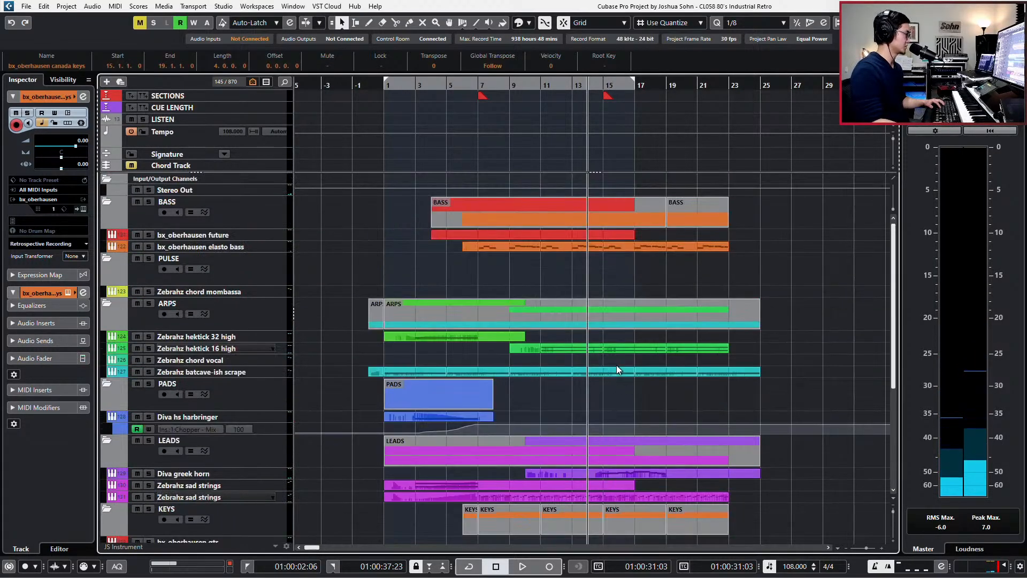
left_click(619, 268)
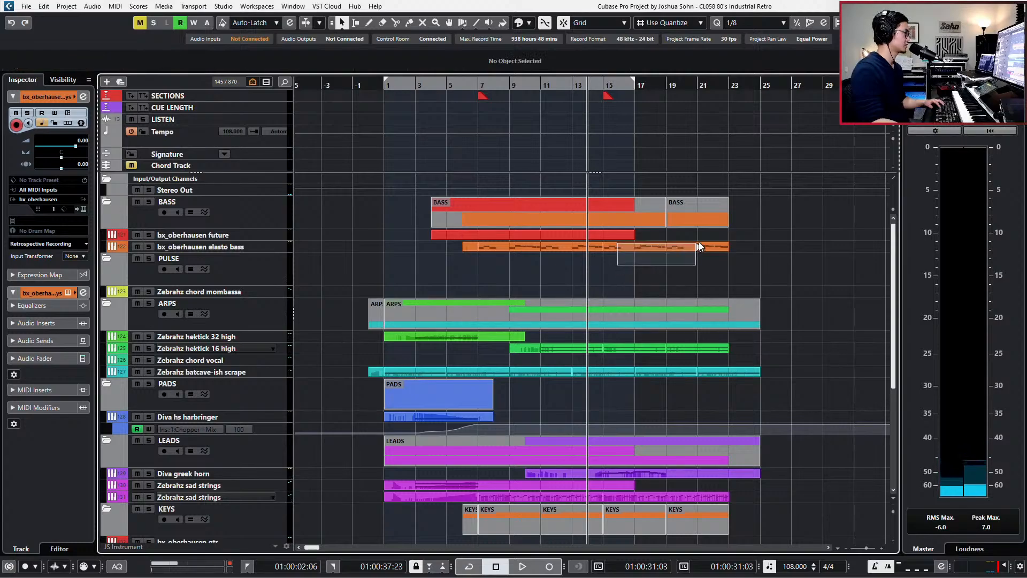
left_click_drag(711, 247, 711, 252)
scroll(669, 337, "down", 5)
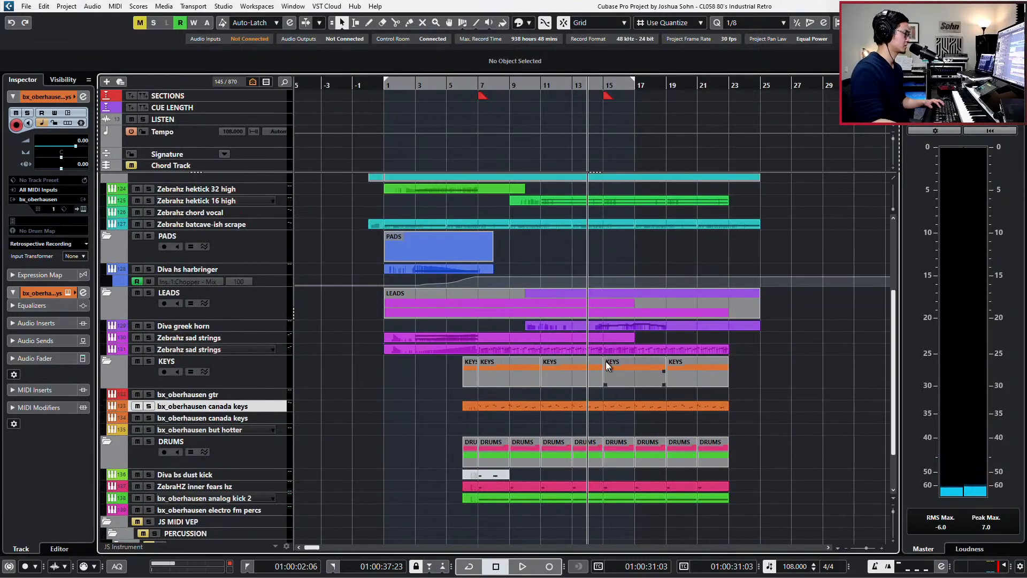
Mute the Zebrahz sad strings part at bars 15 to 23 and play the arrangement to hear the horn without it
left_click(606, 348)
key("shift+m")
key("space")
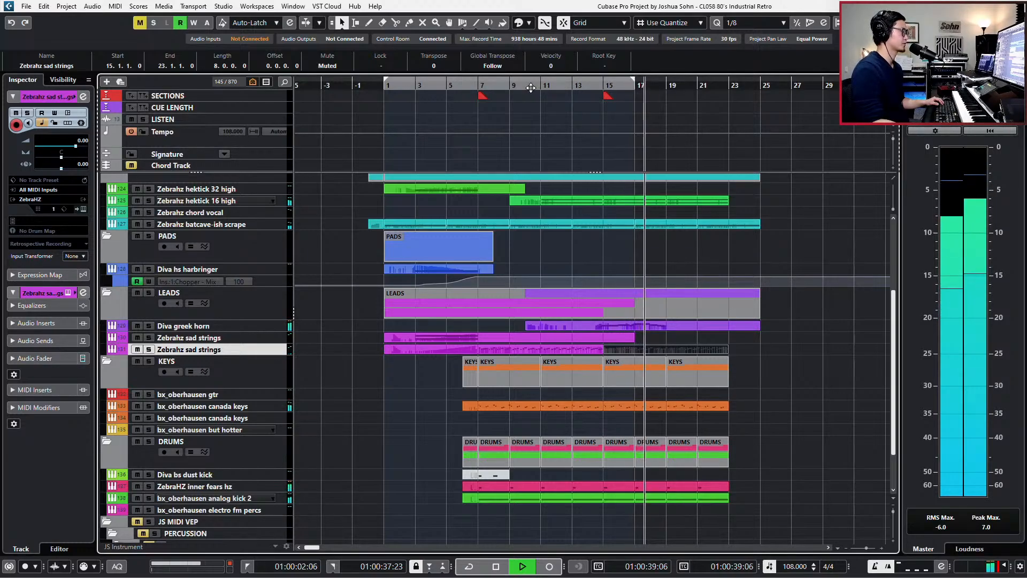
key("space")
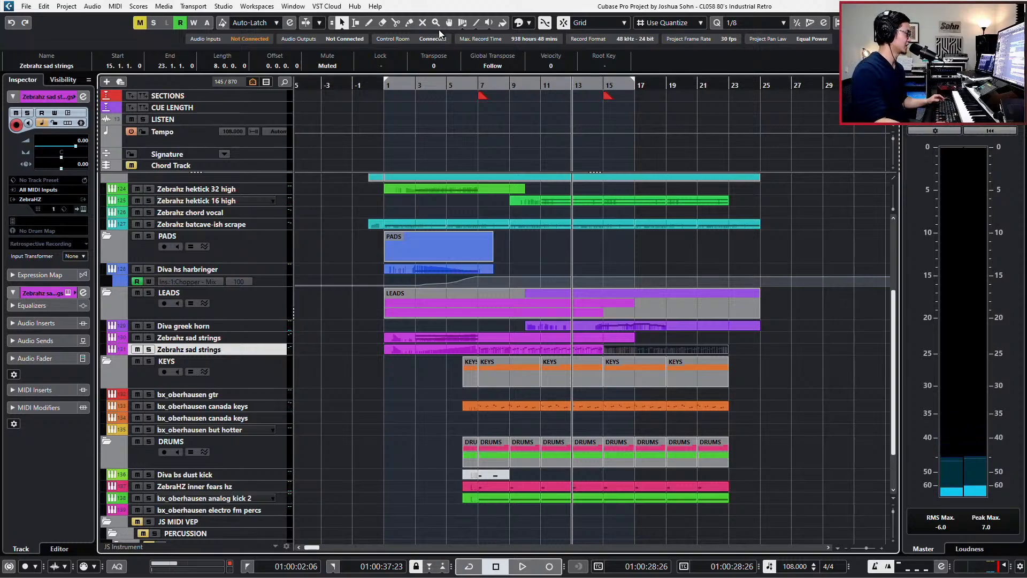
Examine the Main Volume and Modulation controller data under the Diva greek horn melody, then return to the arrangement
left_click(602, 327)
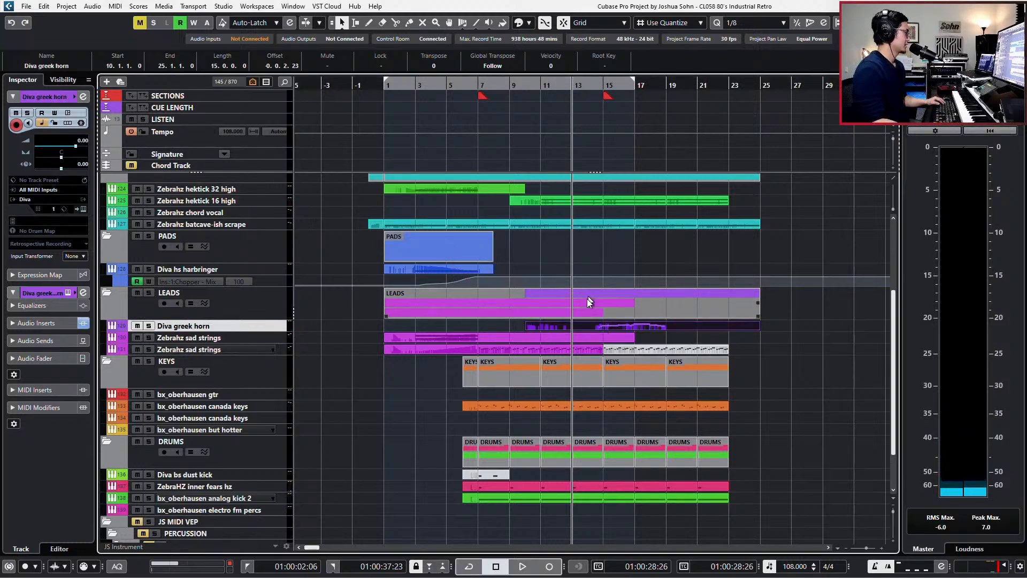
double_click(553, 328)
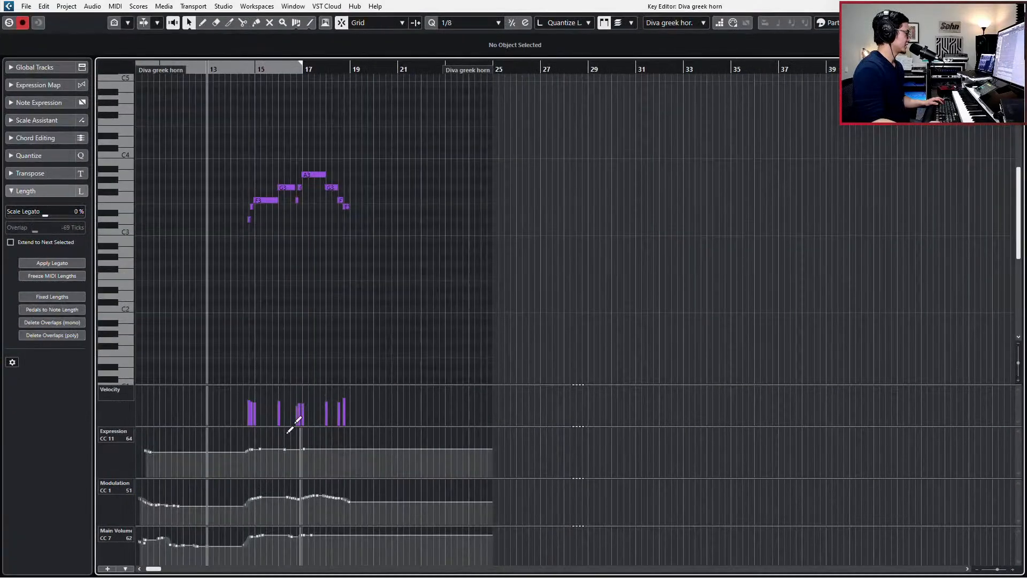
left_click(257, 568)
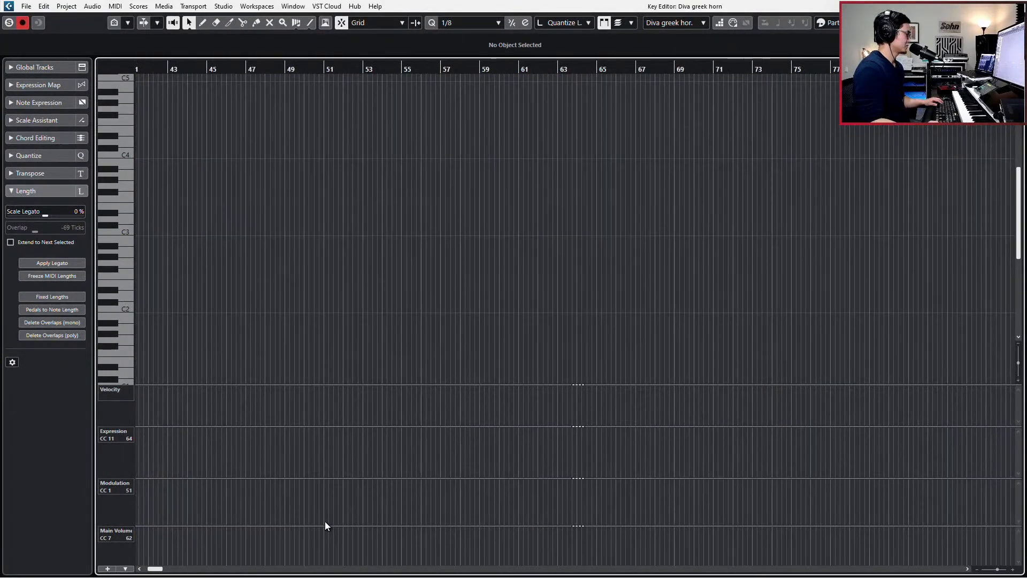
key("f")
left_click_drag(251, 563, 312, 532)
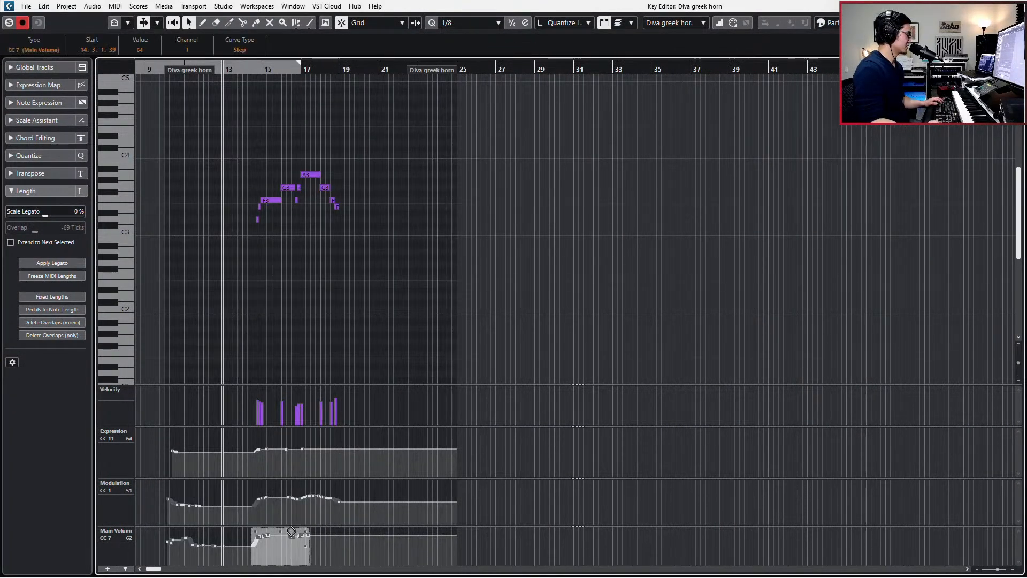
left_click_drag(242, 497, 393, 525)
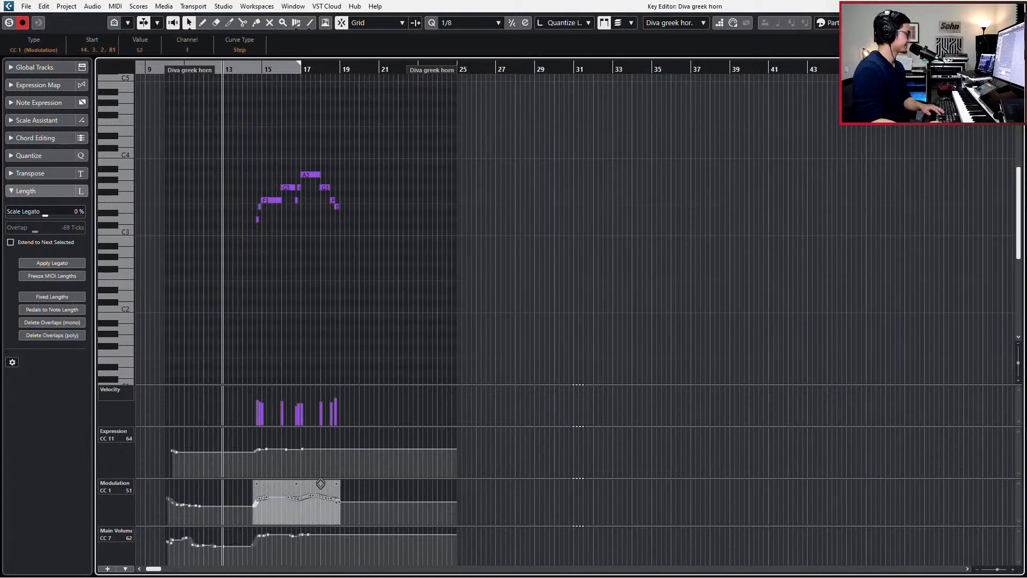
key("Escape")
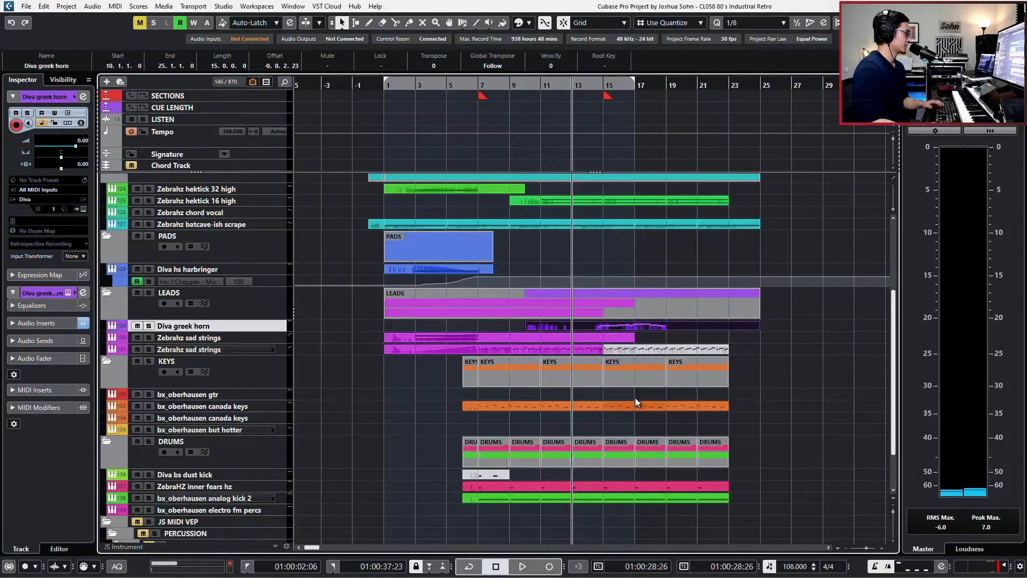
Unmute the Zebrahz sad strings part at bars 15 to 23 and glue it to the part at bars 7 to 15
left_click(644, 353)
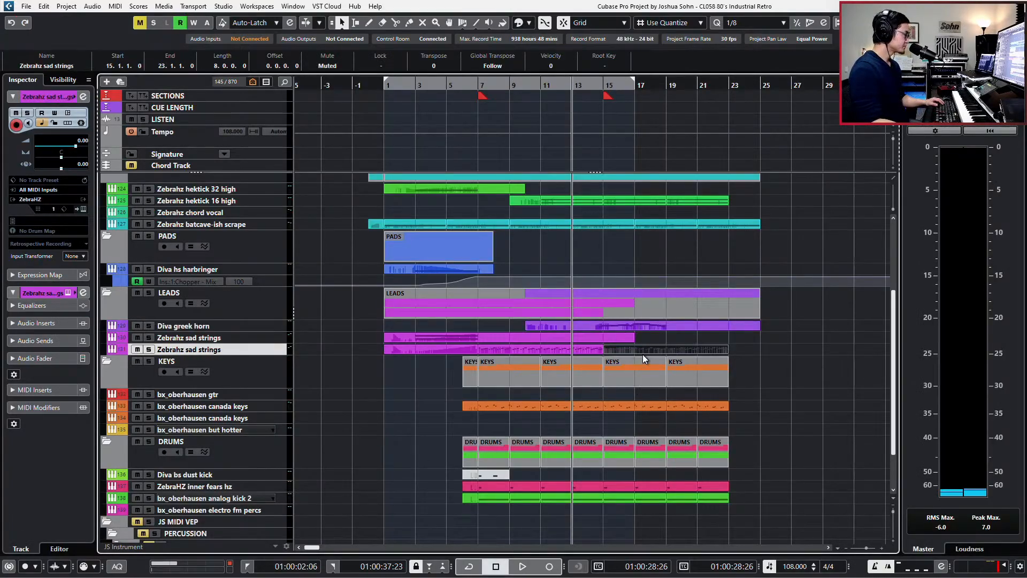
left_click(591, 348, "shift")
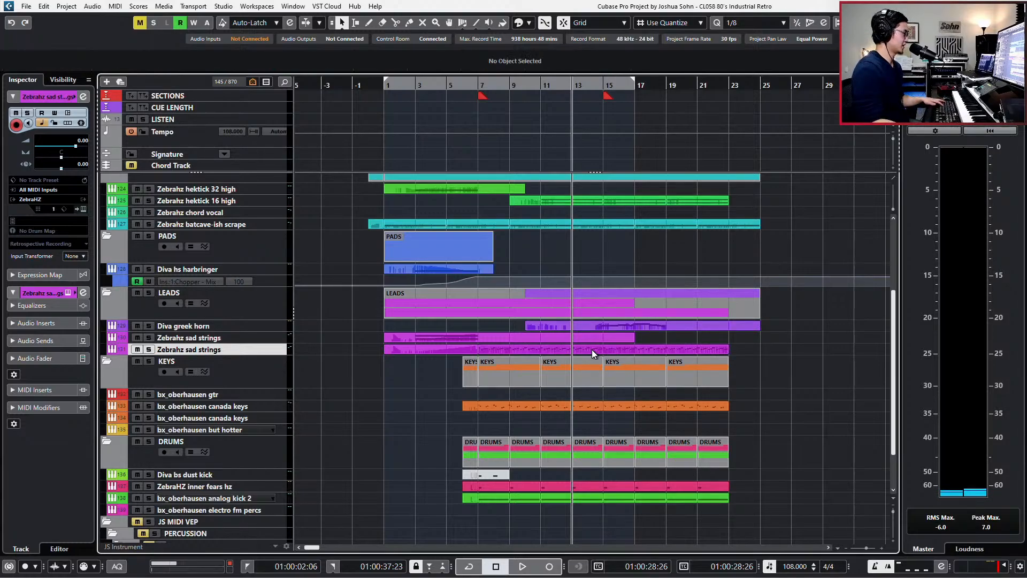
Lower the sad strings' Modulation curve over bars 15 to 23 so it starts at 47, and return to the arrangement
double_click(591, 349)
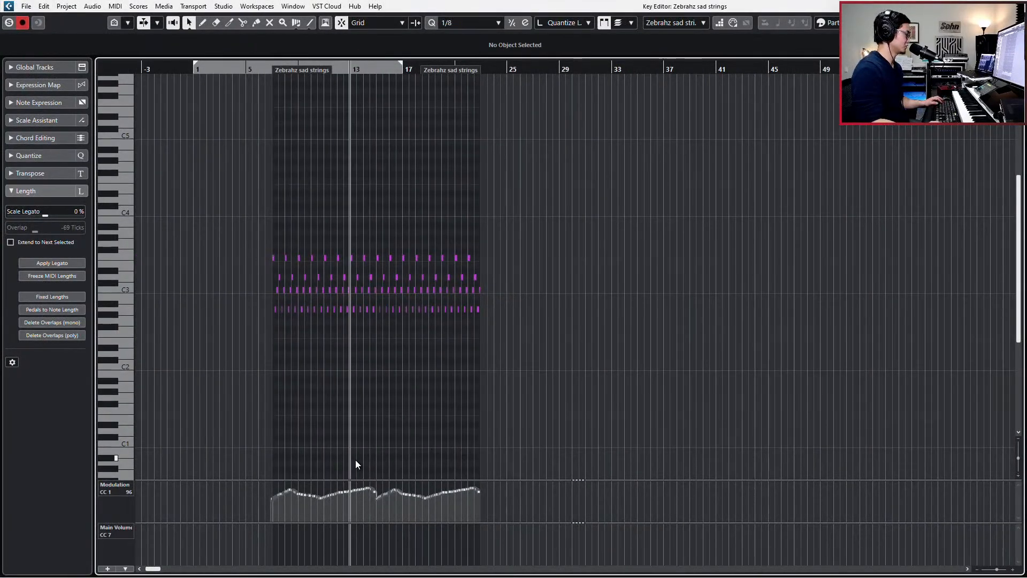
key("h")
left_click_drag(391, 514, 579, 483)
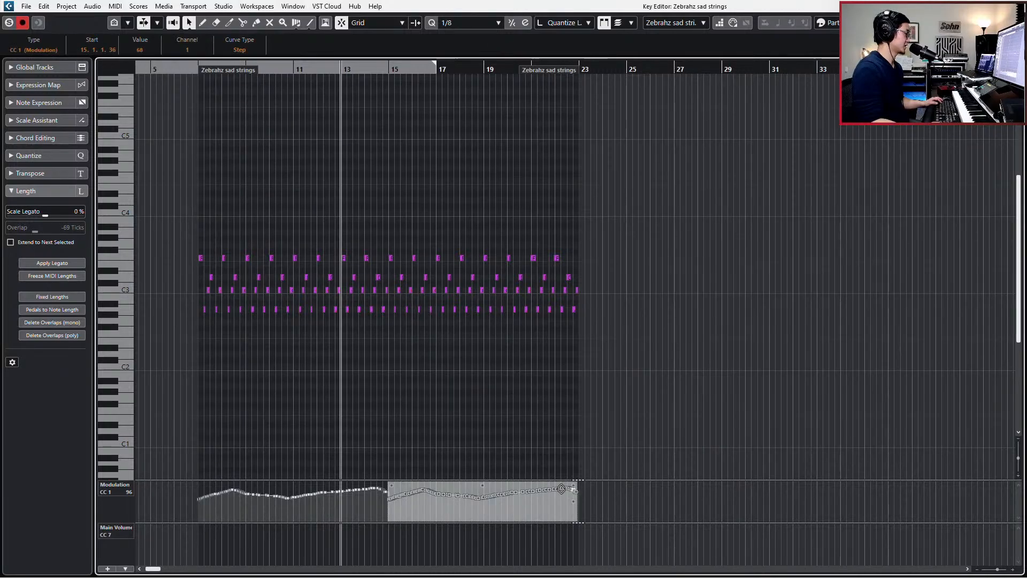
left_click_drag(452, 484, 452, 496)
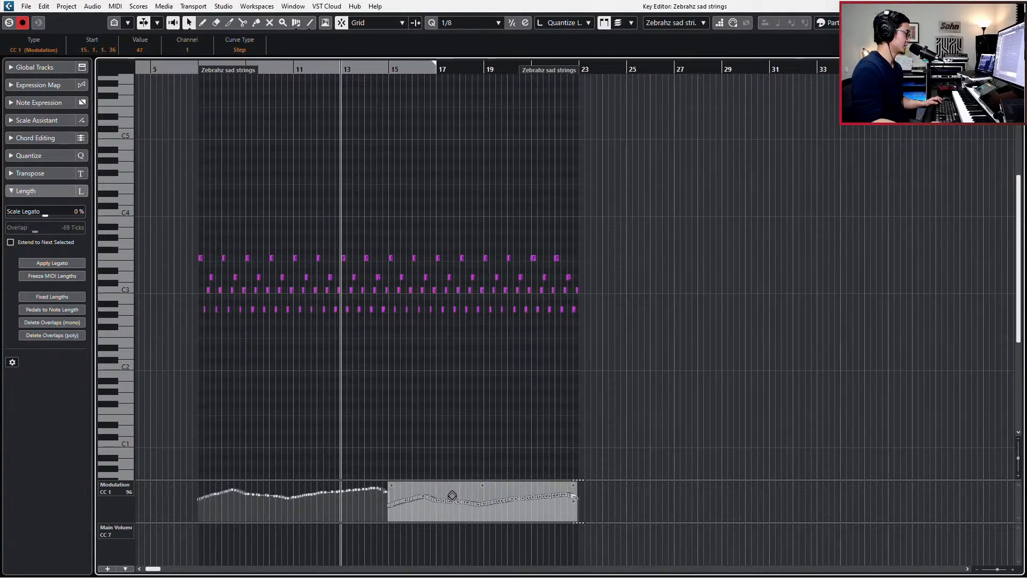
left_click(368, 496)
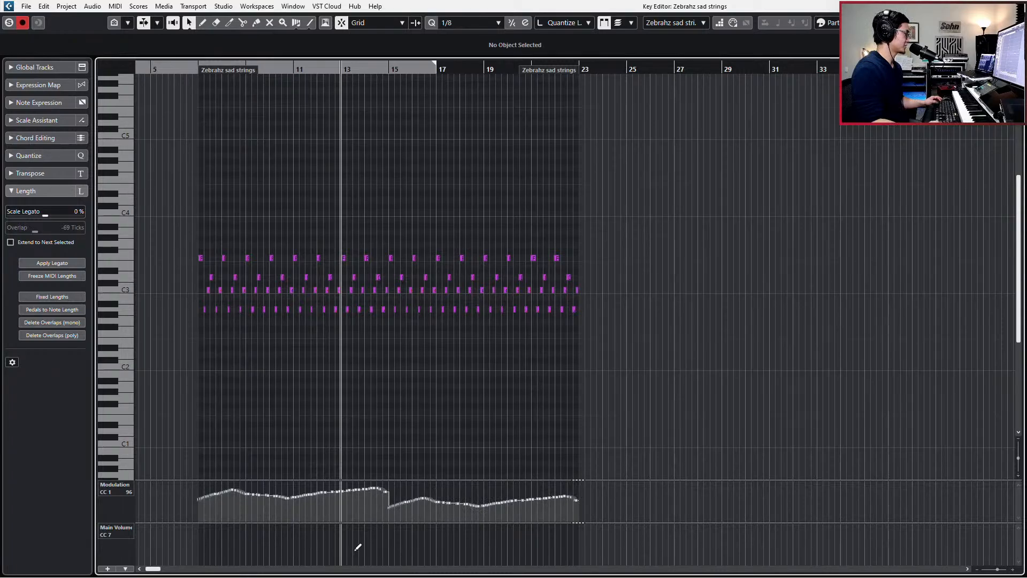
key("Return")
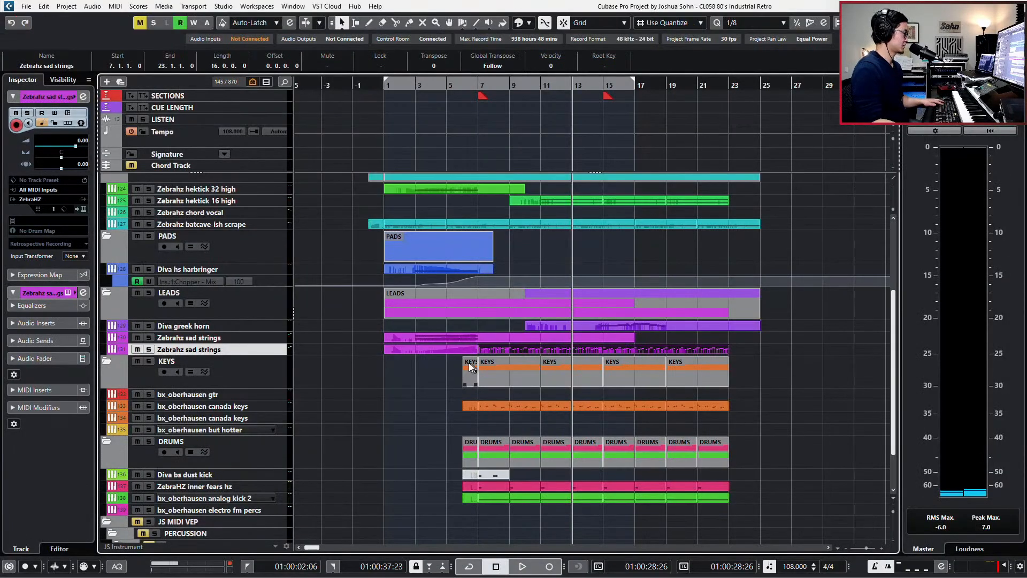
Glue the Zebrahz sad strings part at bars 1 to 7 to the one at bars 7 to 23
left_click(454, 348)
left_click(454, 348, "alt+shift")
left_click(512, 351)
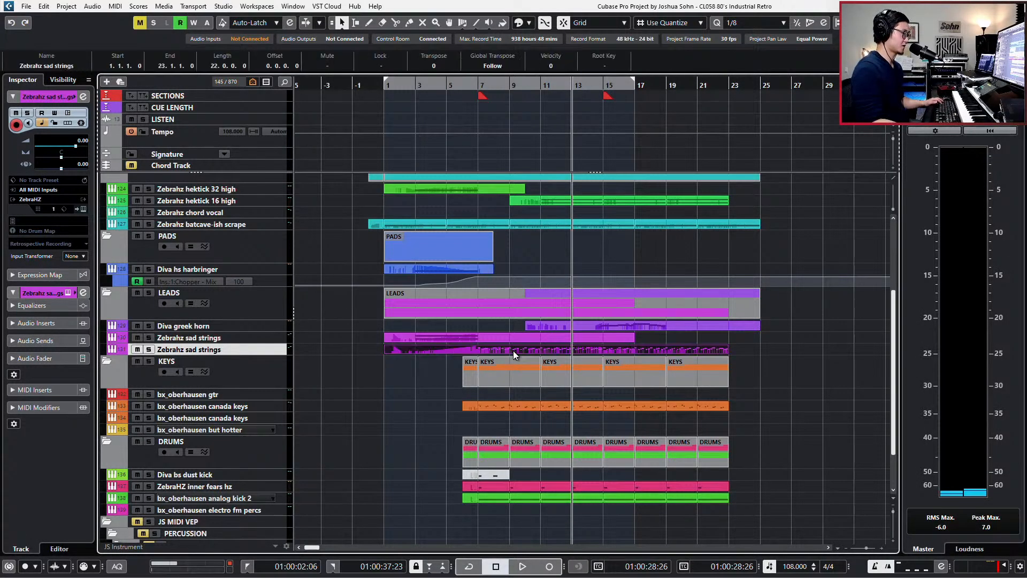
Open the glued sad strings part and lower its Main Volume curve to a held level of 122
key("Return")
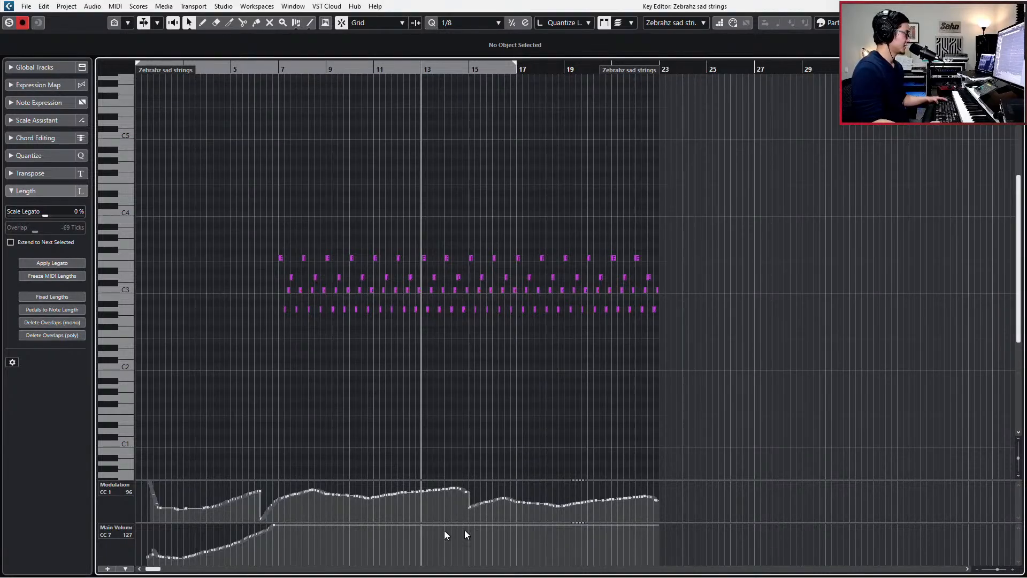
left_click_drag(241, 544, 274, 527)
left_click(451, 556)
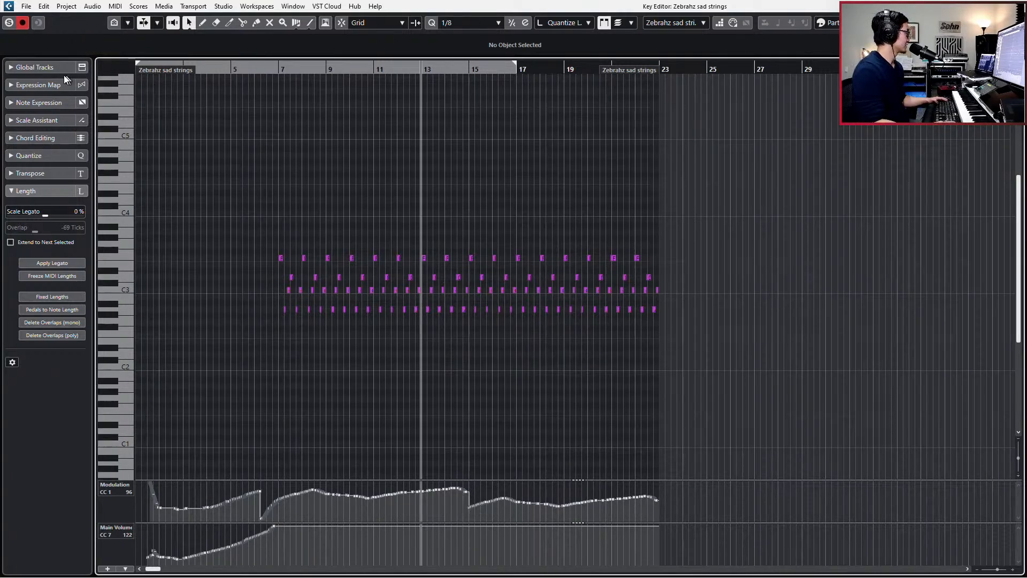
Show the SECTIONS global track and ramp the Main Volume curve down from about bar 13.3 to a held level of 83 at bar 15
left_click(48, 69)
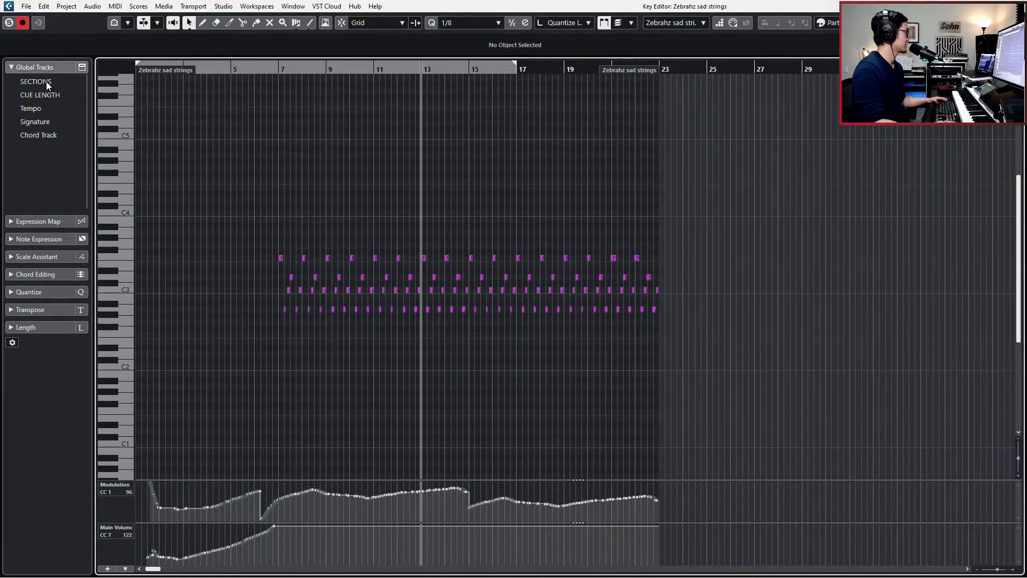
left_click(37, 81)
scroll(469, 542, "up", 3)
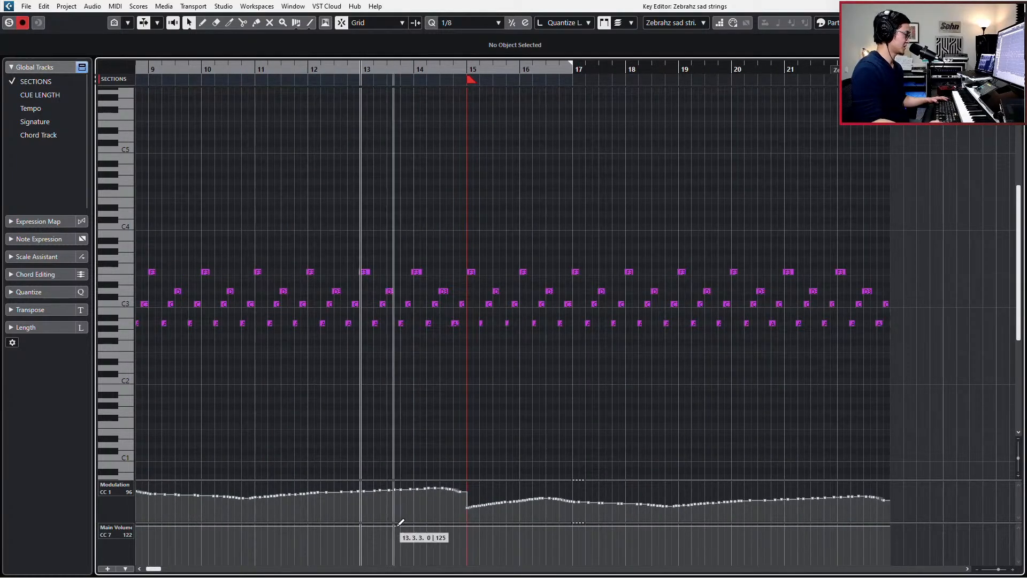
key("KP_Multiply")
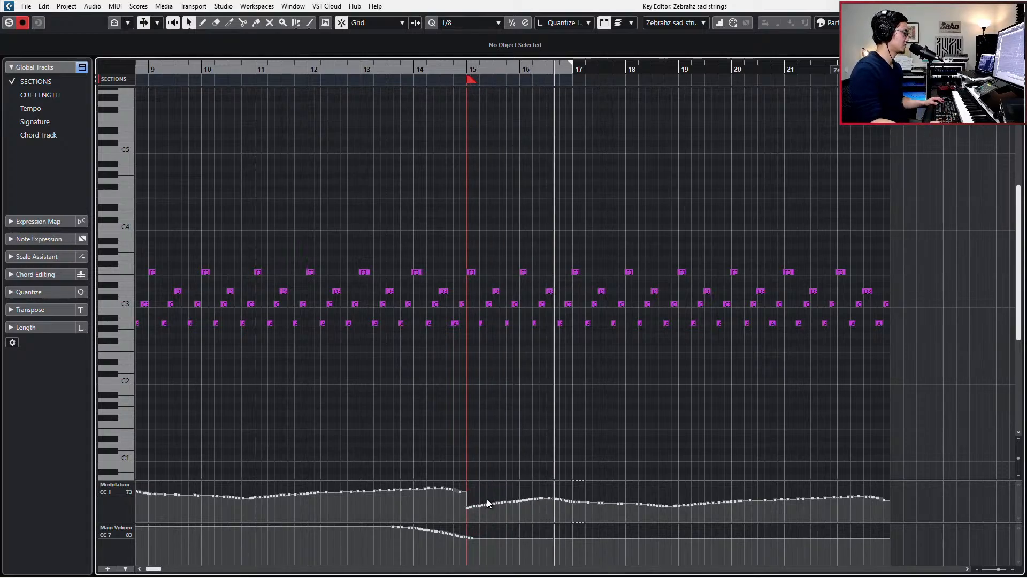
key("space")
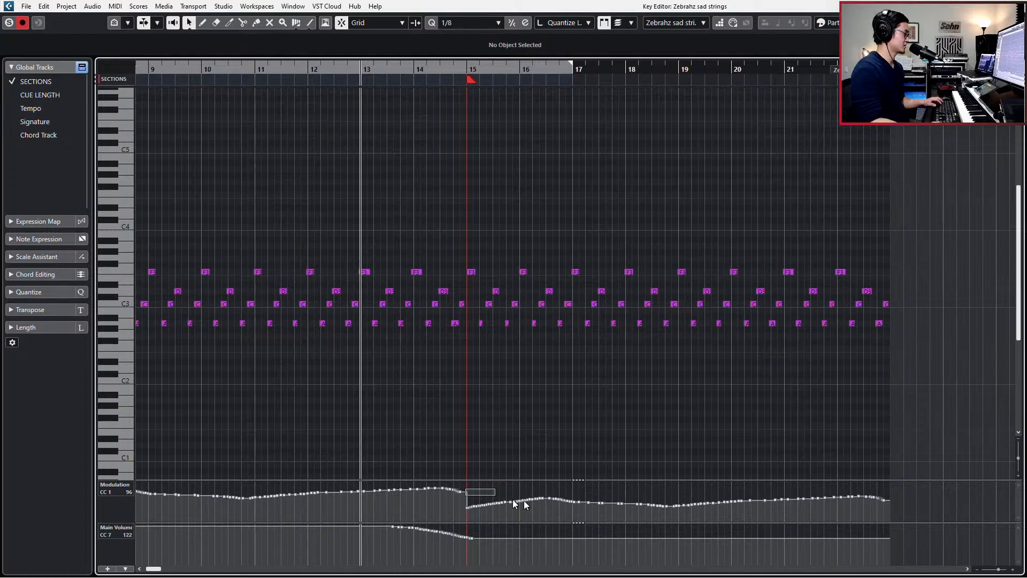
Raise the sad strings' Modulation curve over bars 15 to 23 so it starts at 70
left_click_drag(514, 502, 767, 520)
scroll(738, 514, "down", 4)
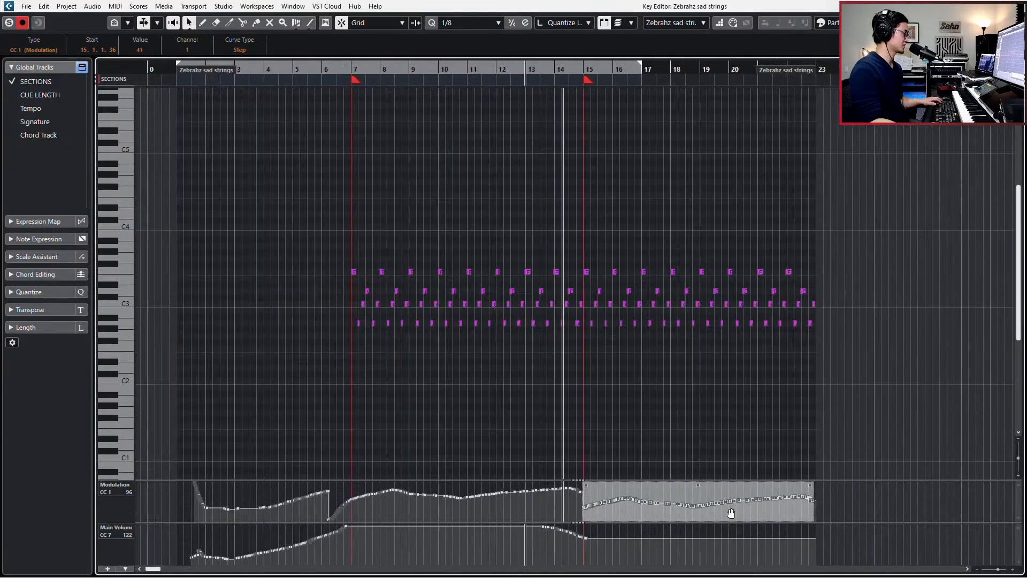
key("Delete")
left_click_drag(419, 489, 634, 513)
key("alt+d")
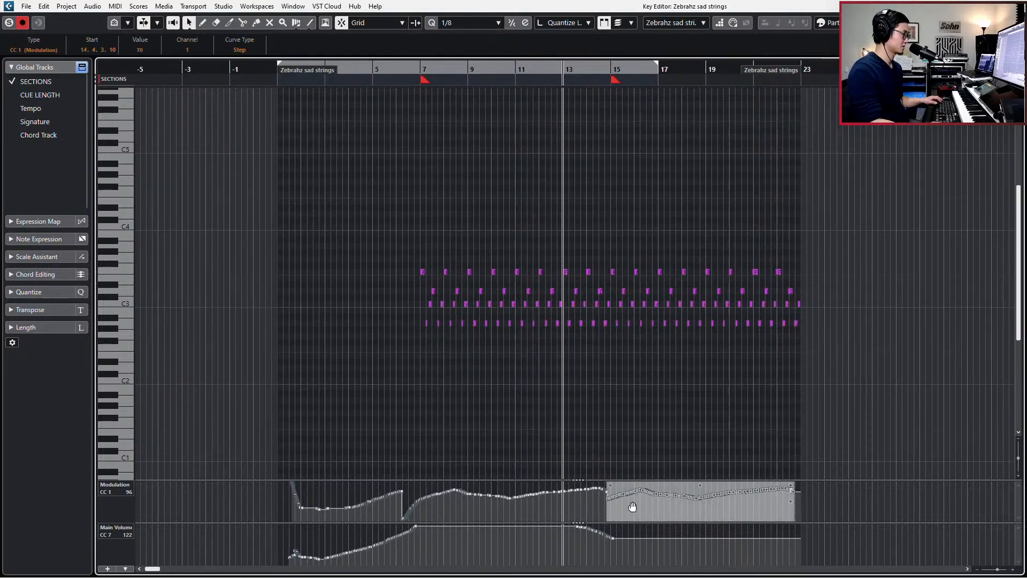
key("KP_Subtract")
key("space")
left_click(667, 413)
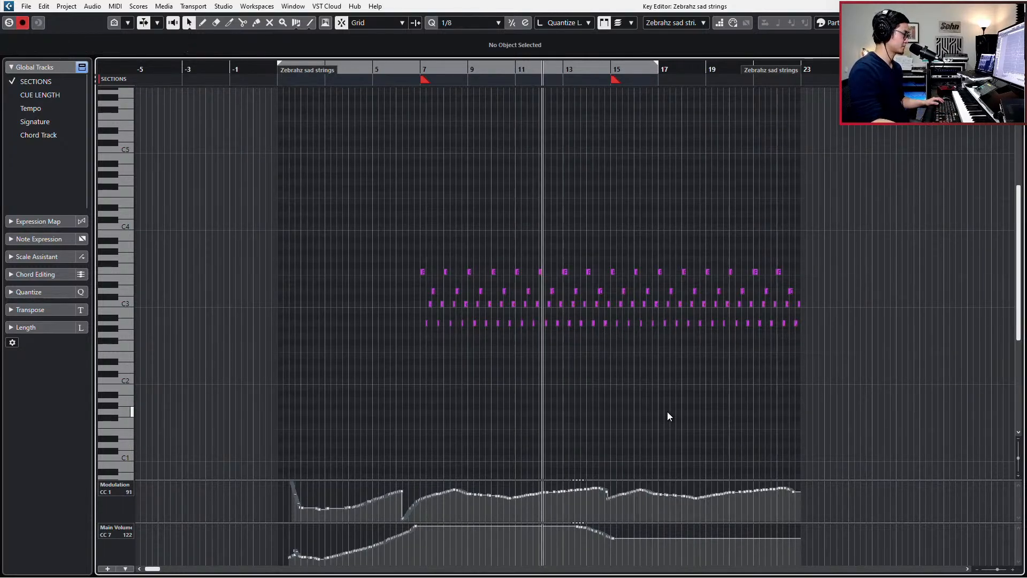
Smooth the Modulation curve around bar 15 and down to 81 at its end, and raise the Main Volume level from bar 15 to 93
left_click_drag(601, 489, 605, 489)
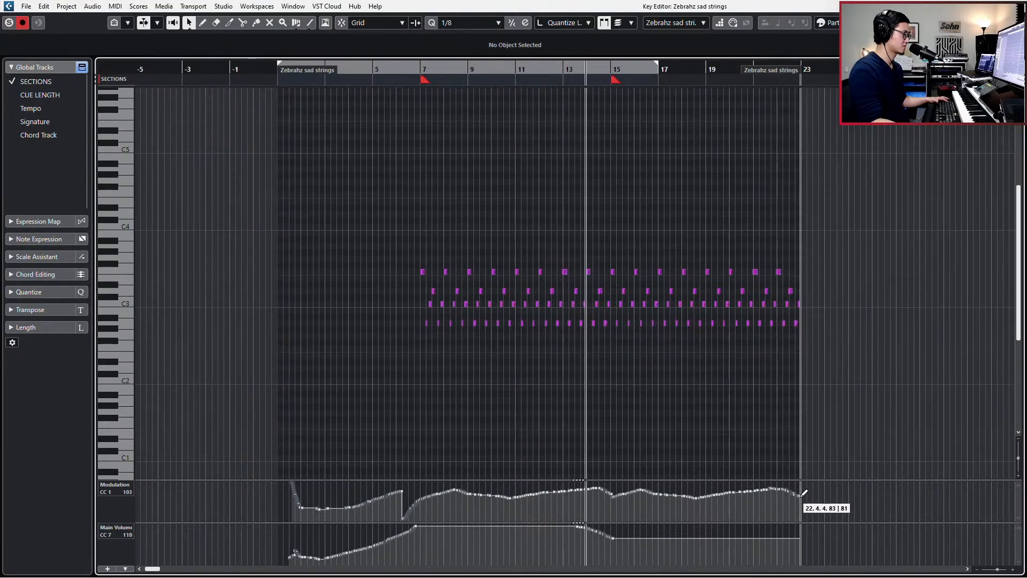
left_click_drag(762, 489, 796, 495)
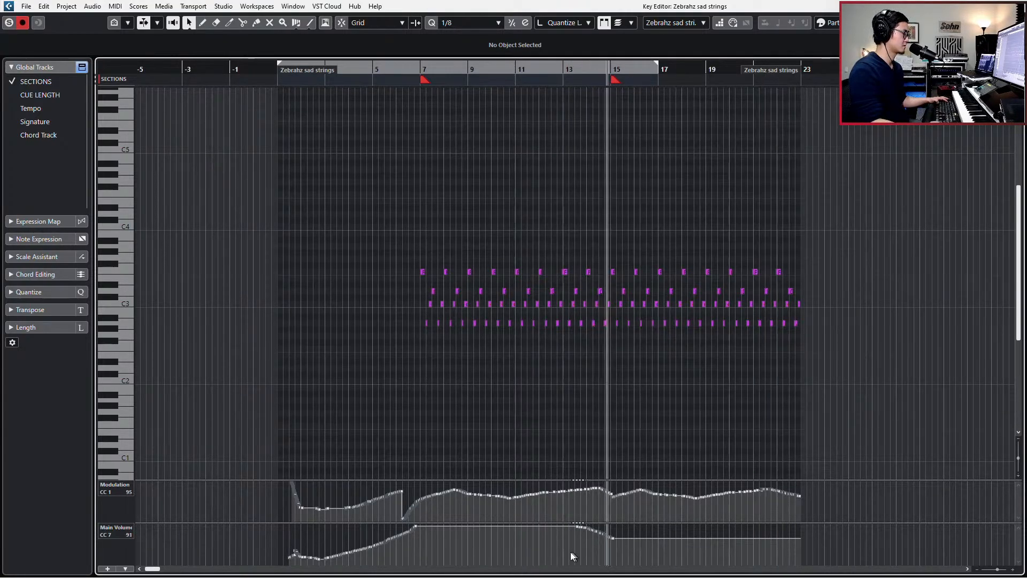
mouse_move(577, 527)
left_mouse_down()
mouse_move(619, 536)
mouse_move(614, 524)
left_mouse_up()
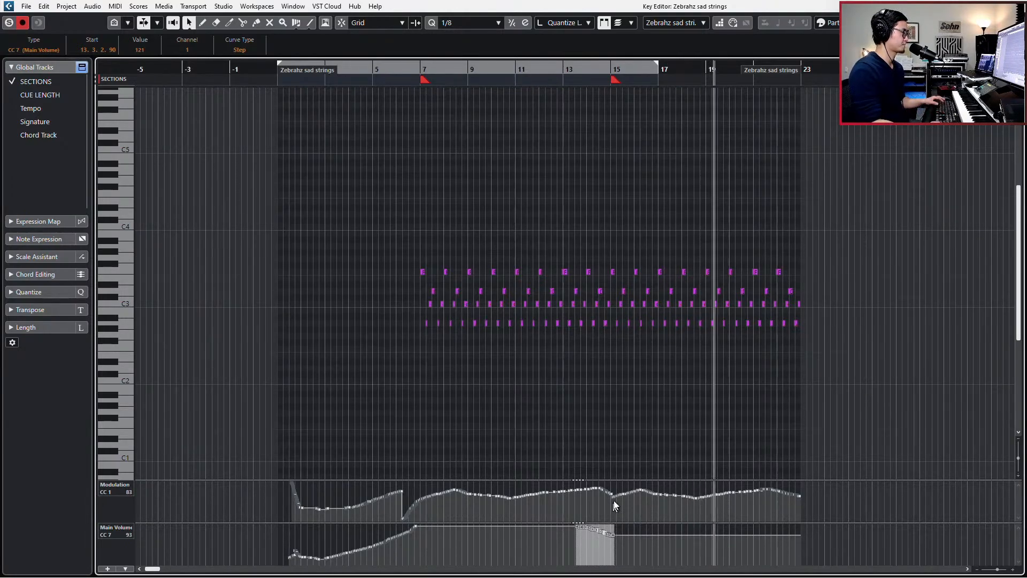
key("space")
key("Return")
Open the Diva greek horn part and play back its phrase from bar 14
left_click(704, 324)
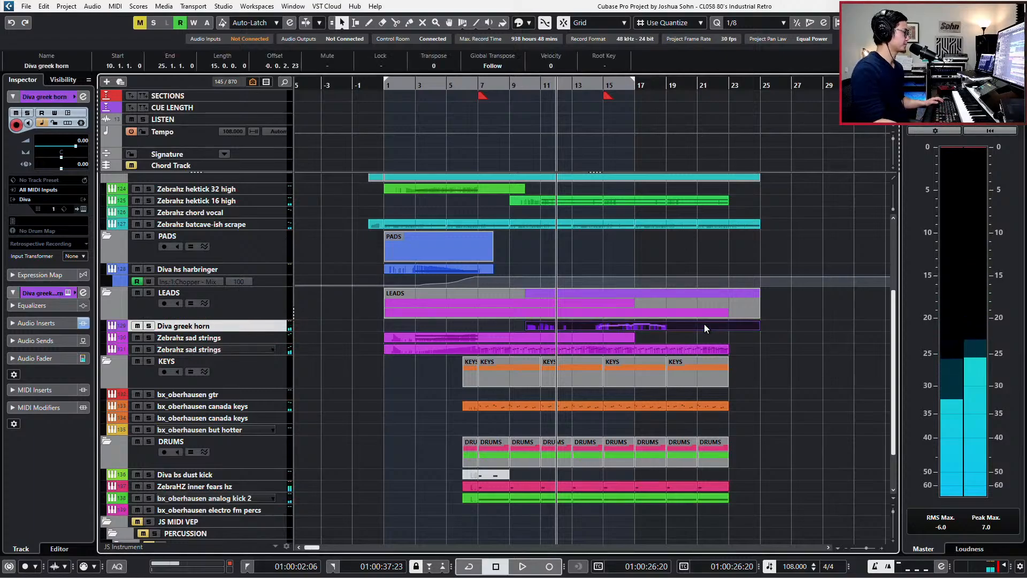
key("Return")
scroll(352, 302, "up", 3)
scroll(352, 303, "left", 3)
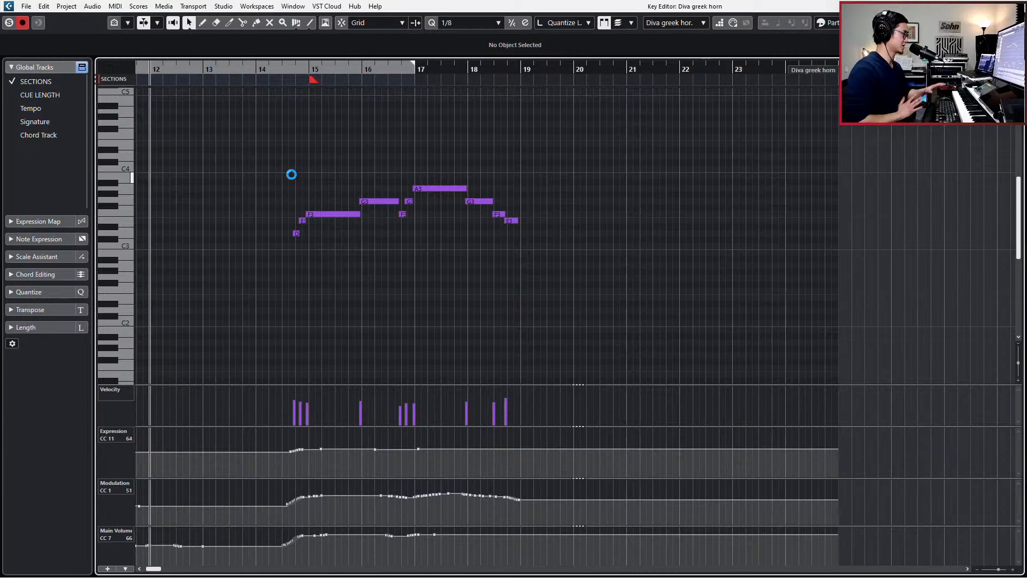
key("space")
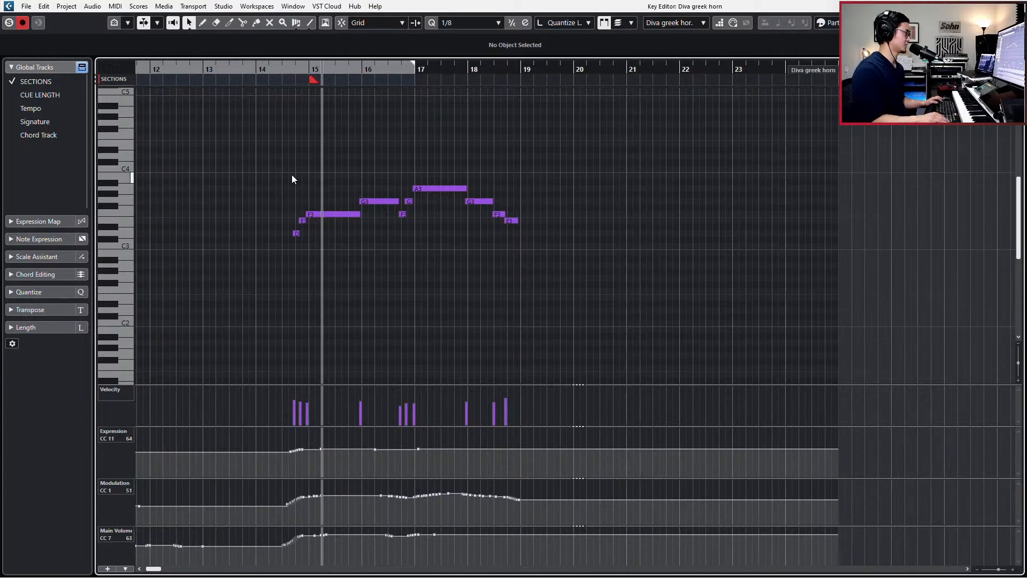
key("KP_Subtract")
key("KP_Subtract")
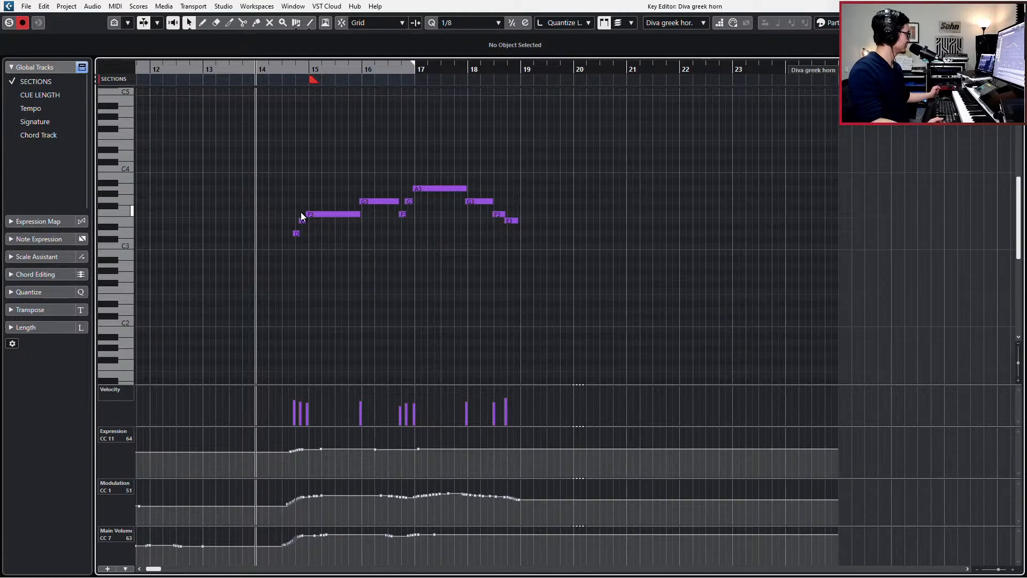
key("space")
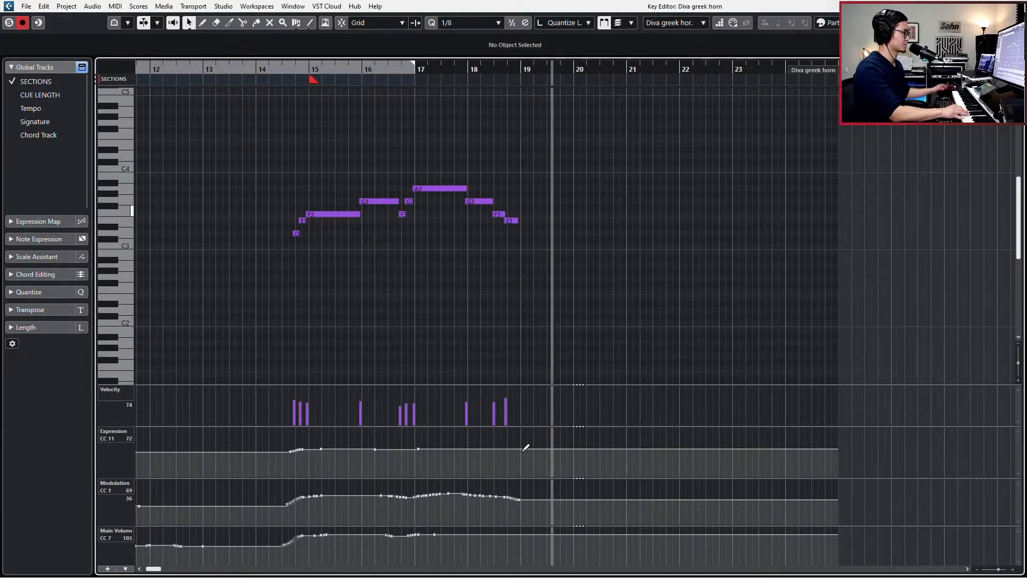
Copy the horn's G3 note at bar 18 to just before bar 19, right after the final E3 note
key("space")
key("KP_Add")
key("KP_Add")
key("KP_Add")
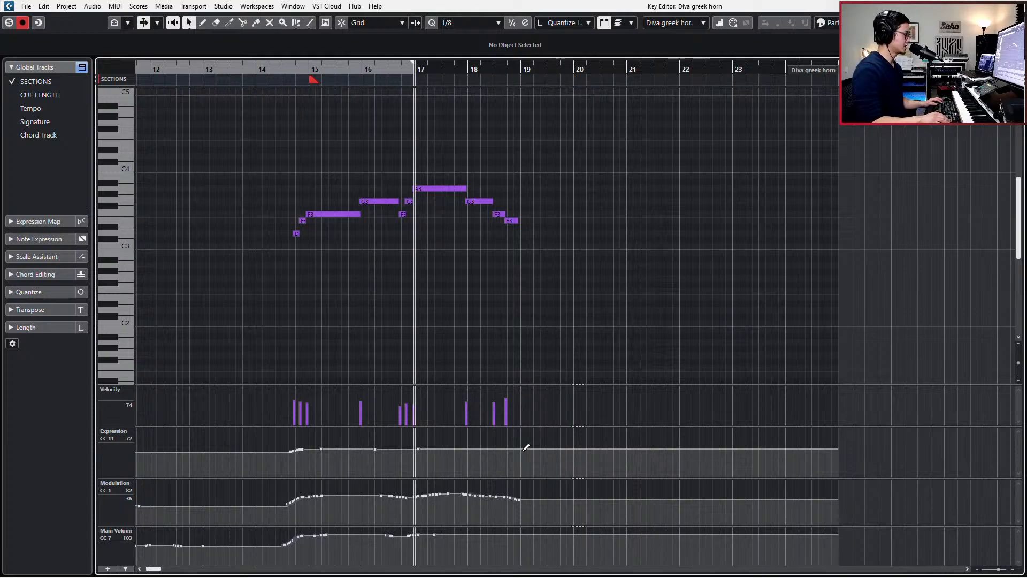
key("KP_Add")
key("KP_Subtract")
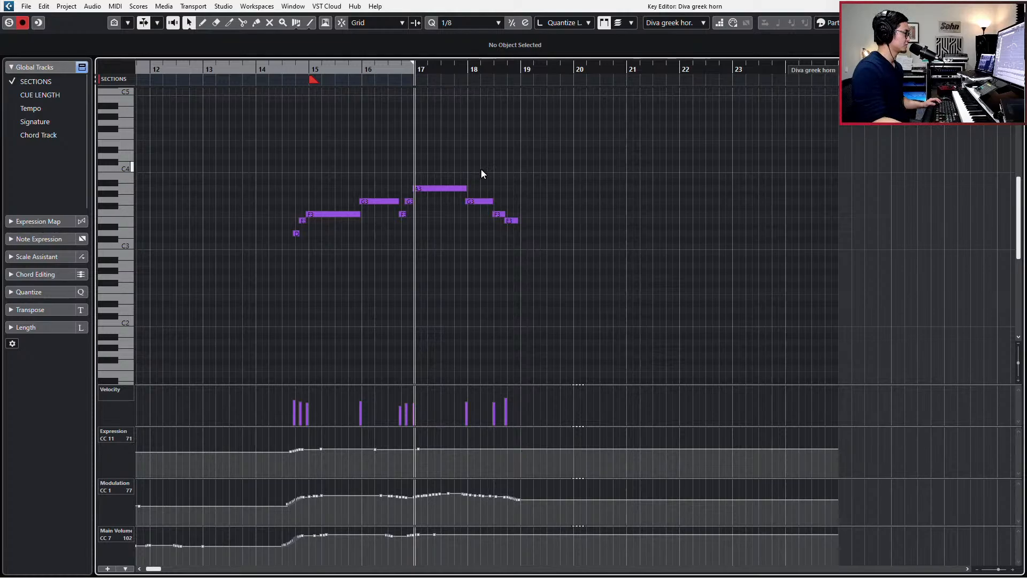
left_click(480, 201)
key("KP_Add")
key("KP_Add")
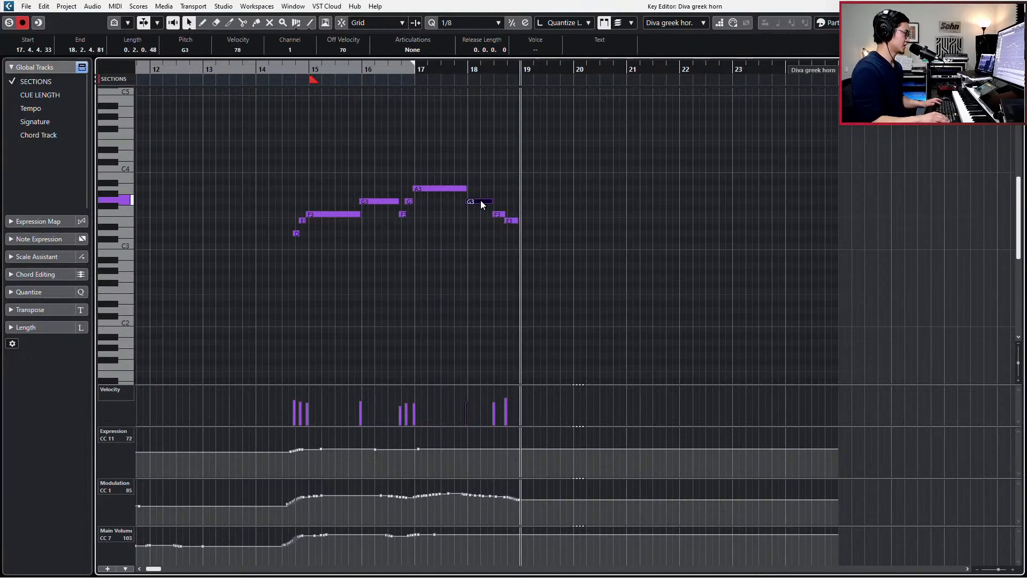
key("ctrl+KP_Subtract")
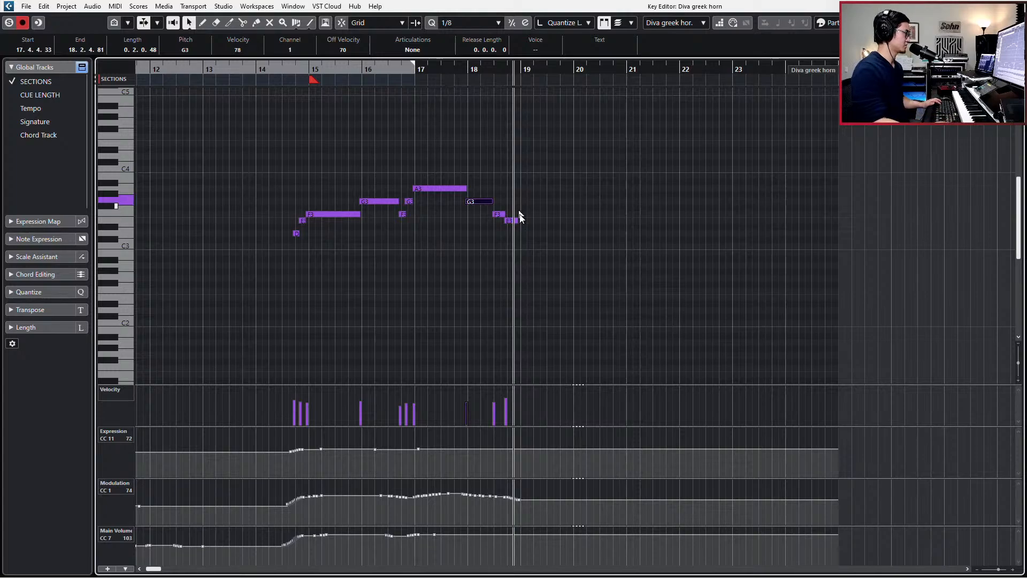
scroll(522, 216, "up", 4)
left_click(499, 65)
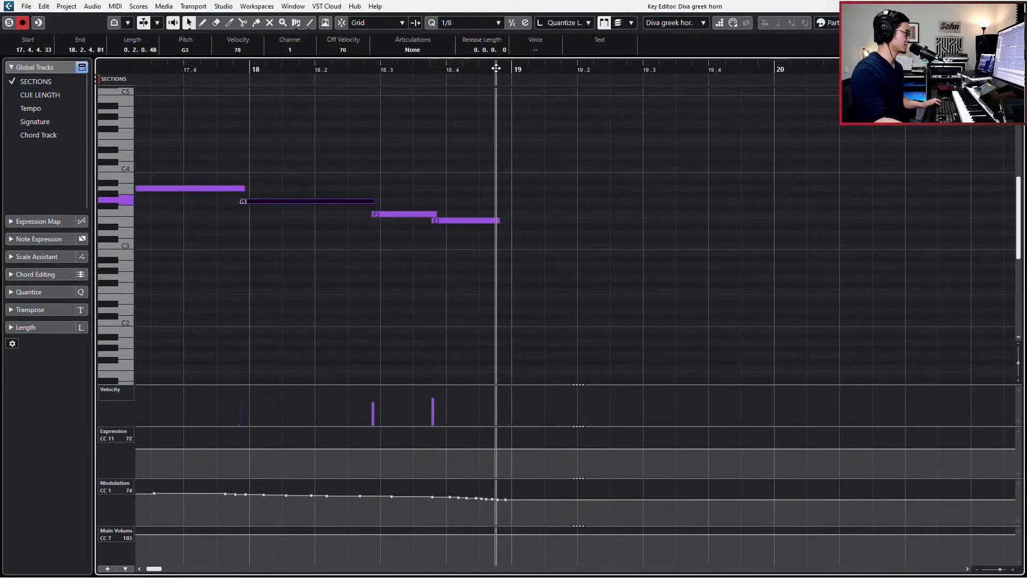
key("ctrl+v")
scroll(594, 214, "down", 3)
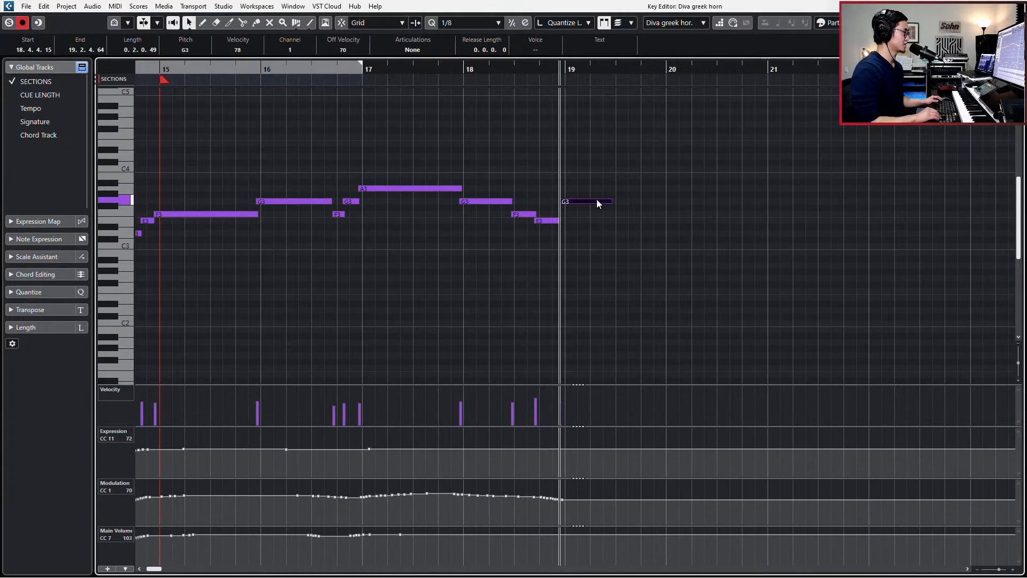
Transpose the copied horn note down to D3 and extend its length to 1.0.0.49
key("Down")
key("Down")
key("Down")
key("Down")
key("Down")
key("alt+shift+Right")
key("alt+shift+Right")
key("alt+shift+Right")
key("alt+shift+Right")
key("alt+shift+Right")
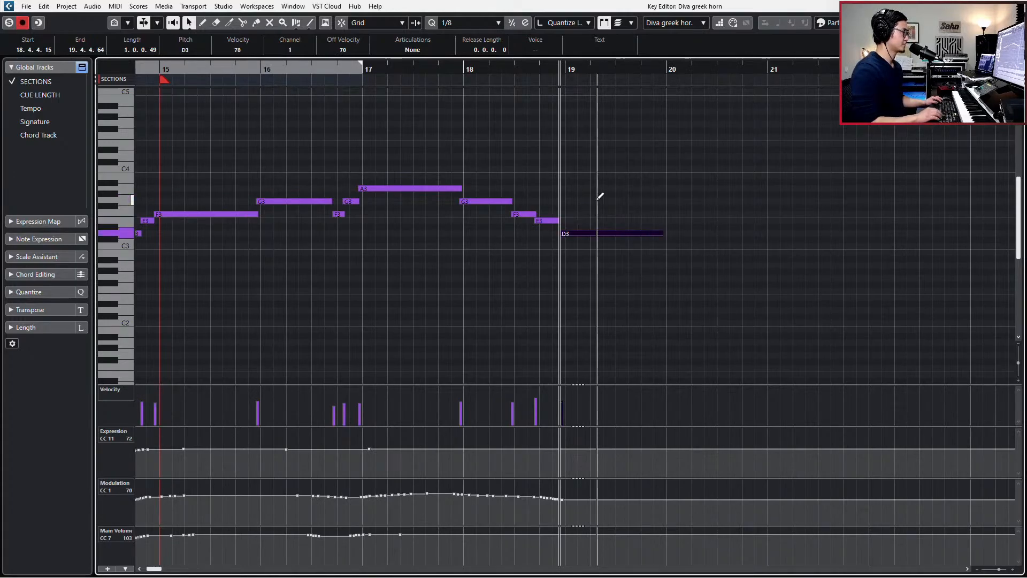
Lengthen the horn's D3 note to 1.1.0.49 during playback, and return to the arrangement
key("space")
key("alt+shift+Right")
key("alt+shift+Right")
key("alt+shift+Right")
key("alt+shift+Right")
key("alt+shift+Right")
key("alt+shift+Right")
key("alt+shift+Right")
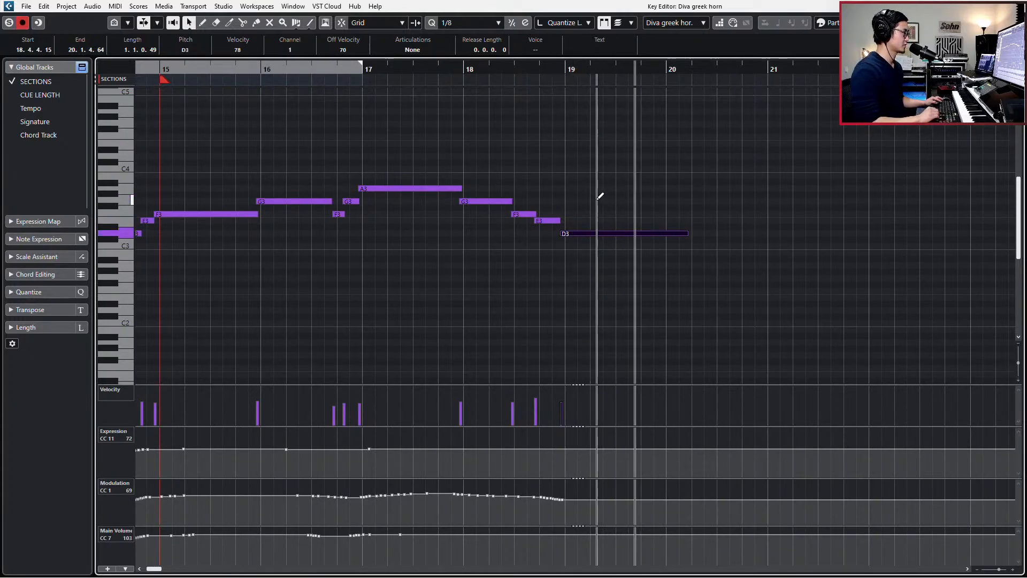
key("space")
key("Return")
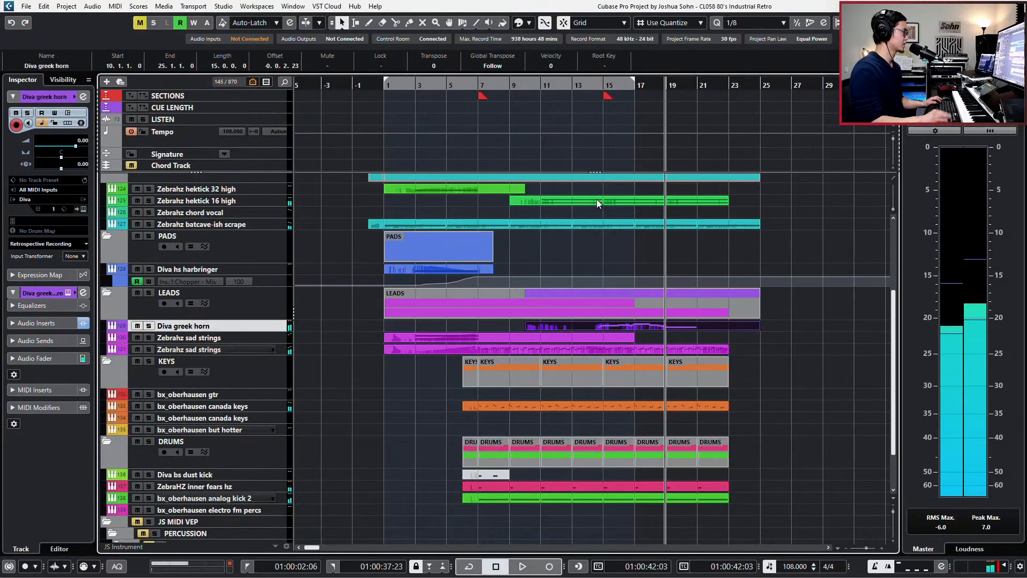
Look through the arrangement's tracks and audition the bx_oberhausen gtr and Diva bs dust kick sounds
scroll(597, 200, "down", 1)
scroll(715, 339, "up", 2)
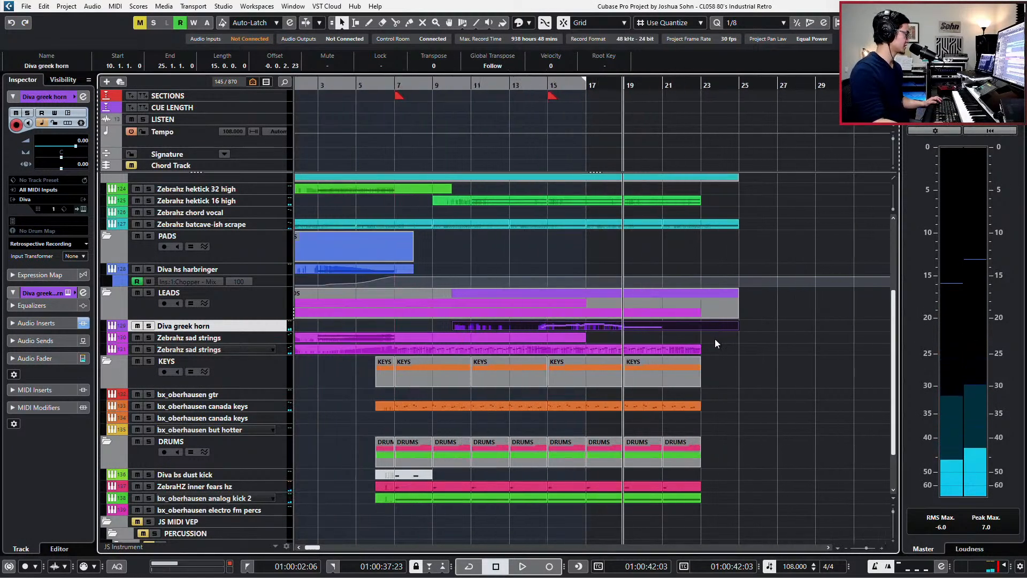
scroll(692, 303, "right", 2)
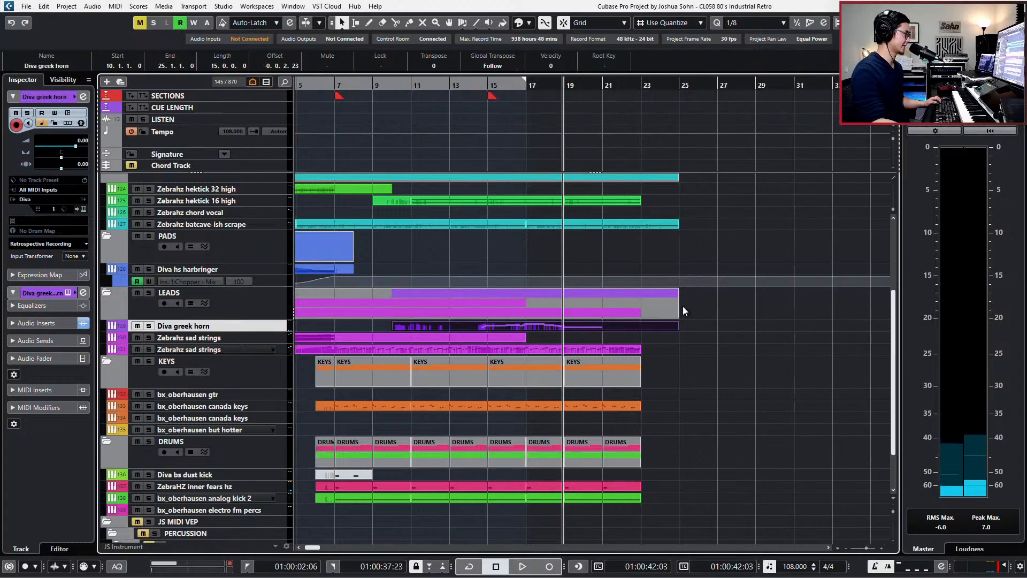
key("KP_Subtract")
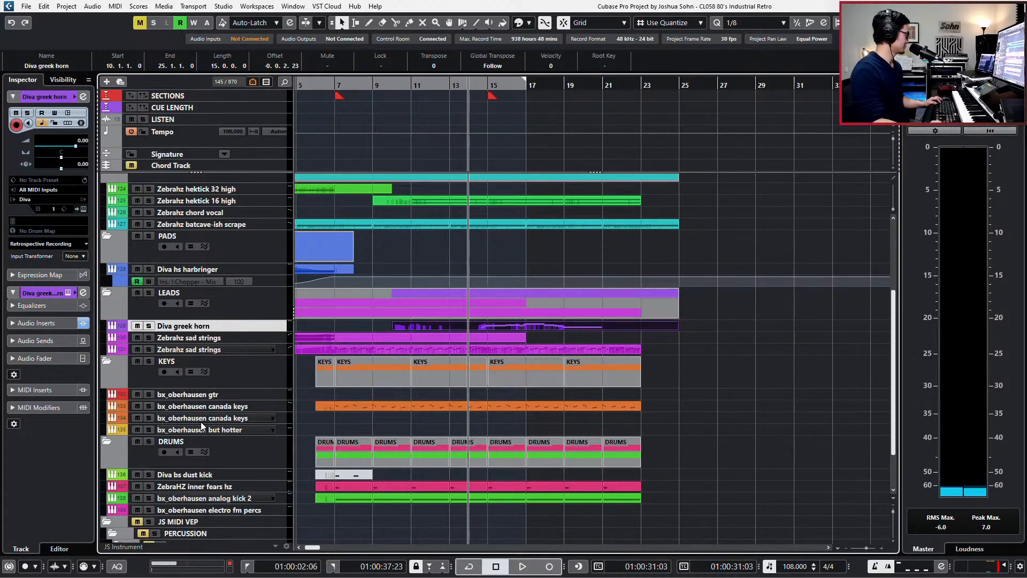
scroll(374, 426, "up", 3)
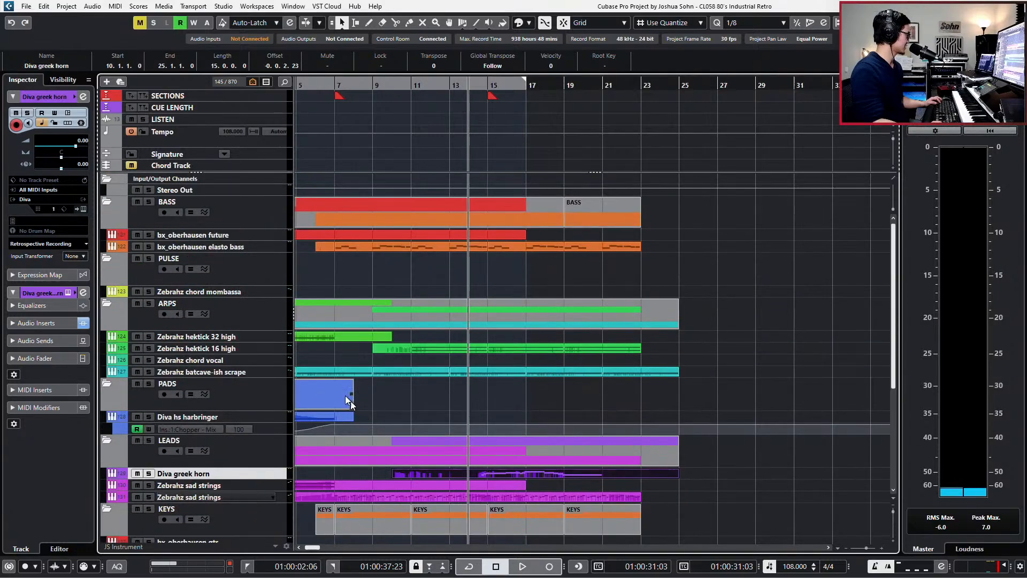
scroll(216, 255, "down", 4)
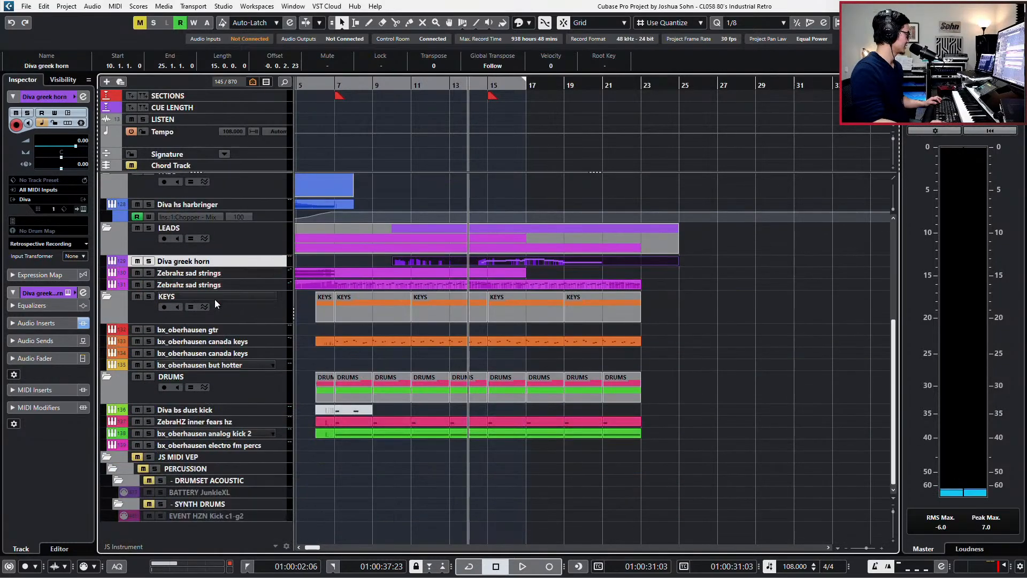
left_click(220, 331)
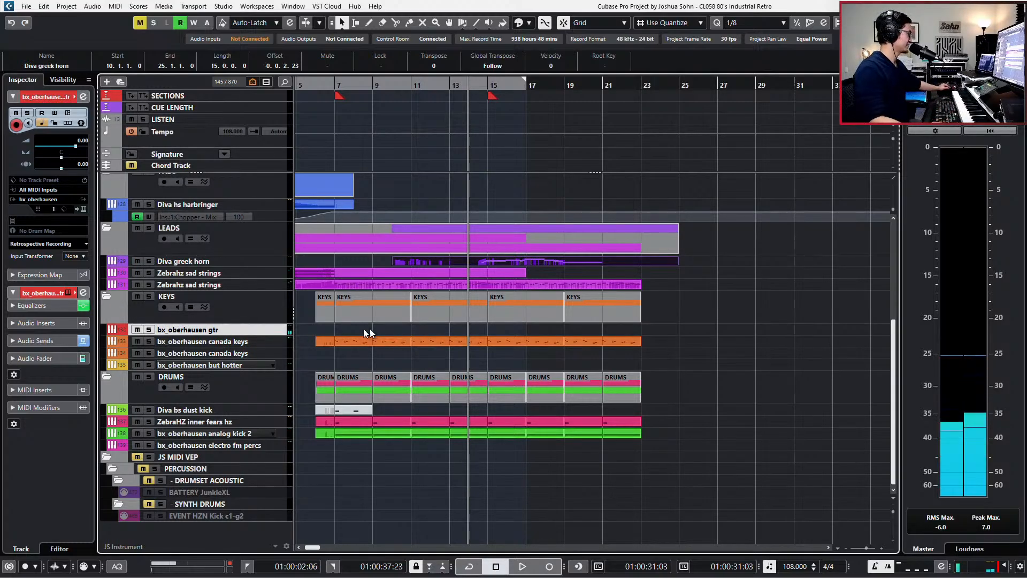
left_click(207, 413)
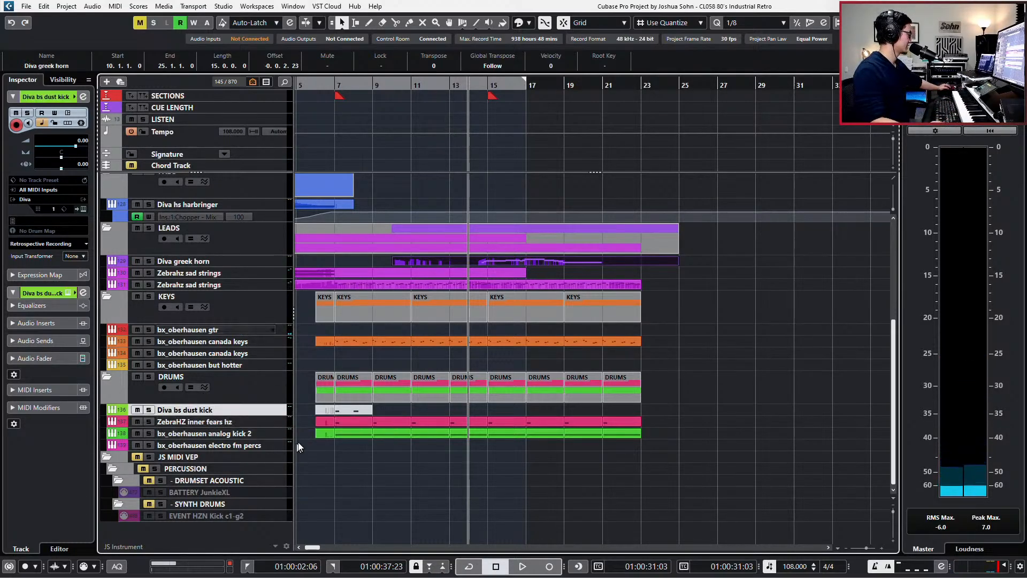
scroll(271, 360, "up", 4)
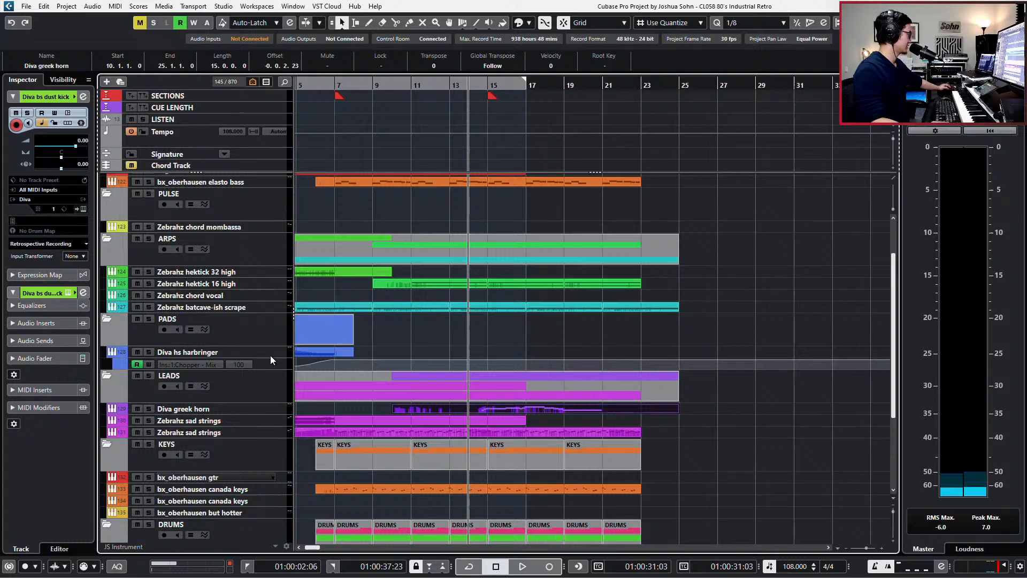
Select the first Zebrahz sad strings track, audition its sound and place the playhead just before bar 14
left_click(233, 422)
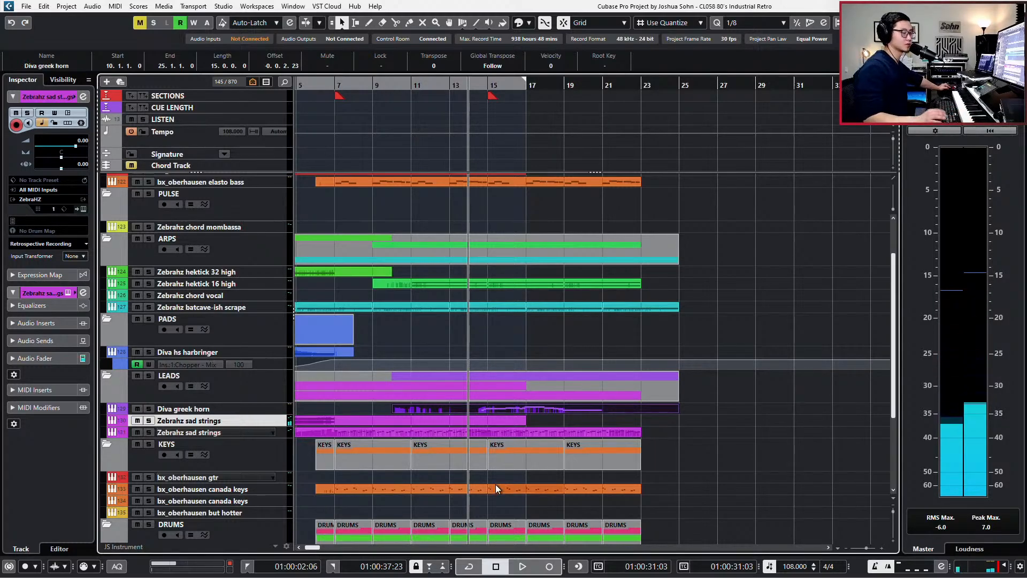
key("KP_Add")
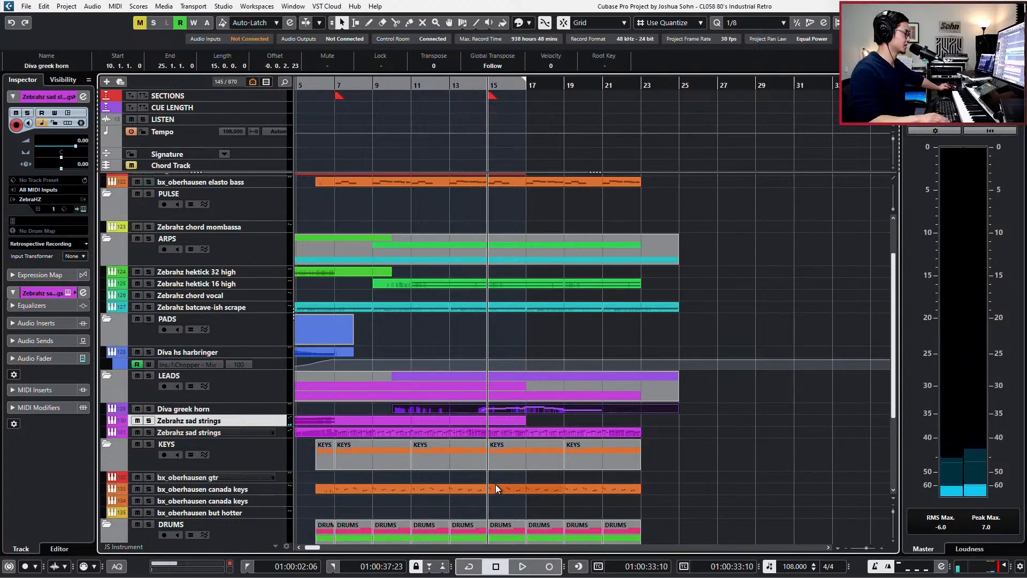
key("KP_Subtract")
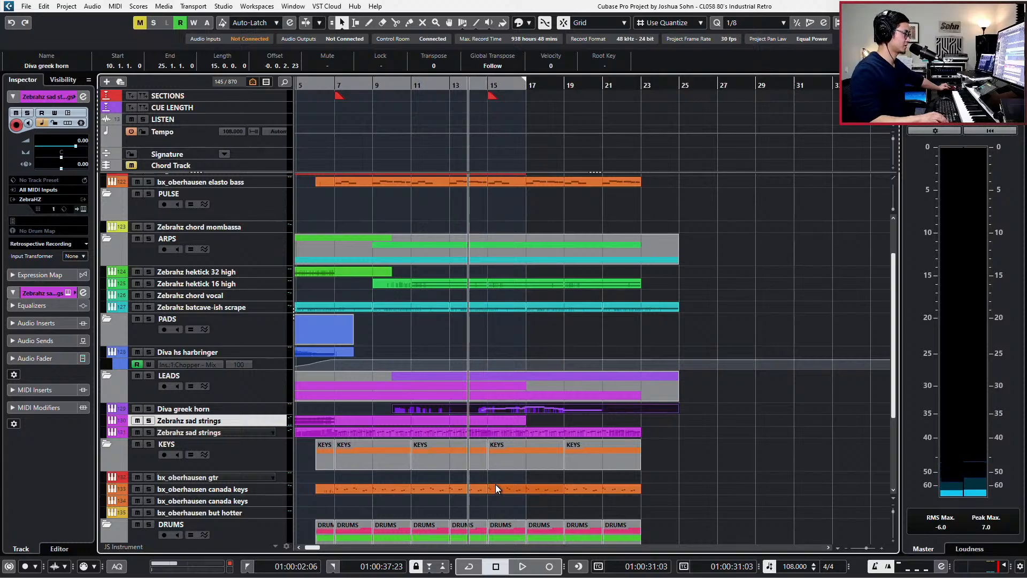
Try recording a melody take on the first Zebrahz sad strings track from bar 16 over playback
key("space")
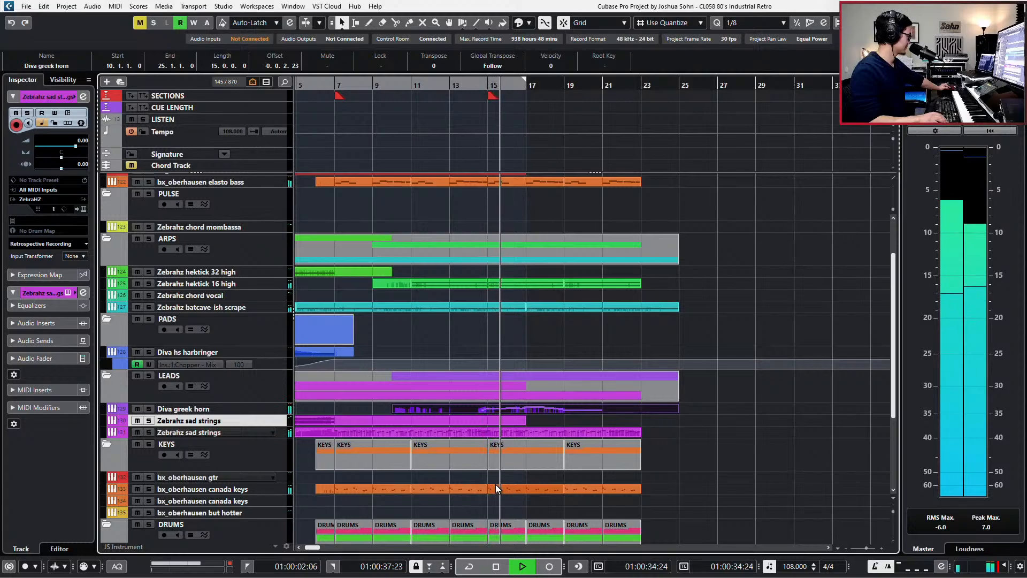
key("KP_Multiply")
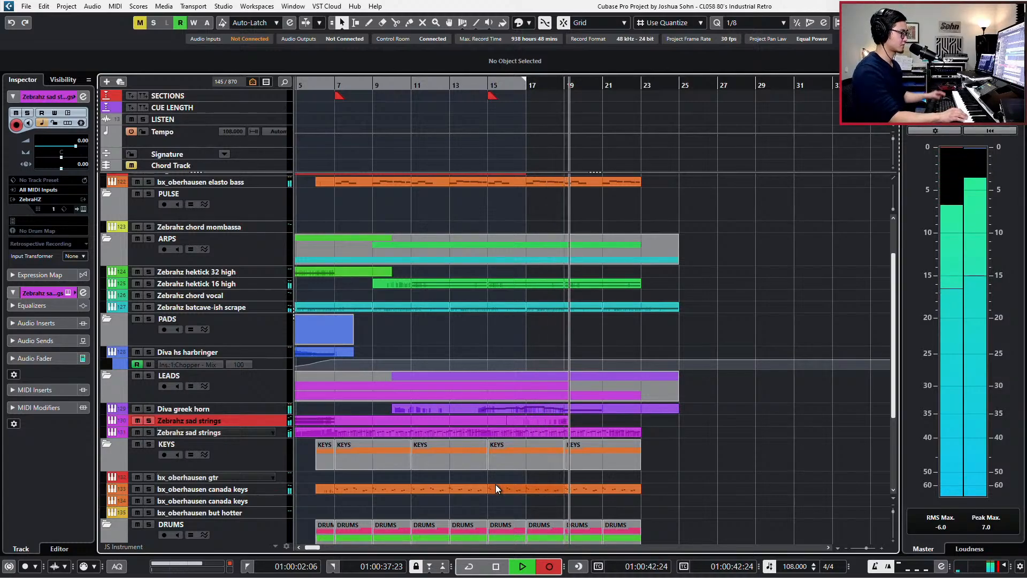
key("space")
key("l")
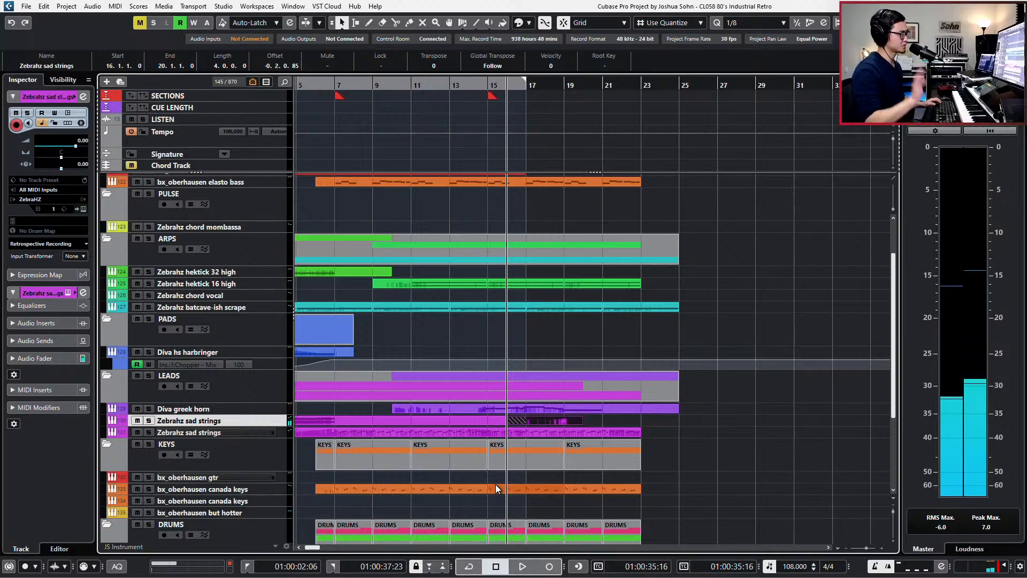
Rehearse a sad strings melody against playback from bar 16 and capture the performance as a part from bar 17 to bar 25
key("space")
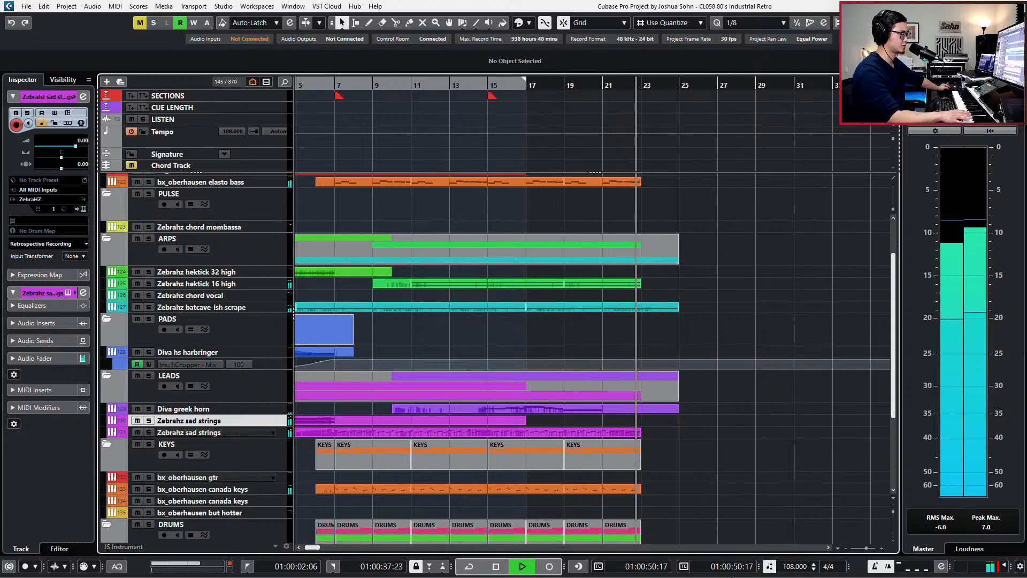
key("space")
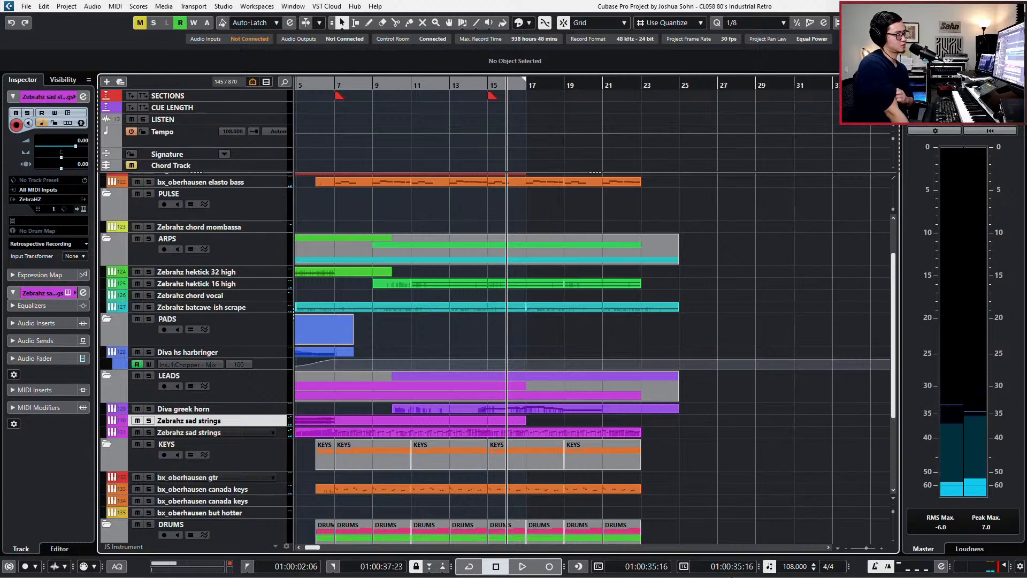
key("space")
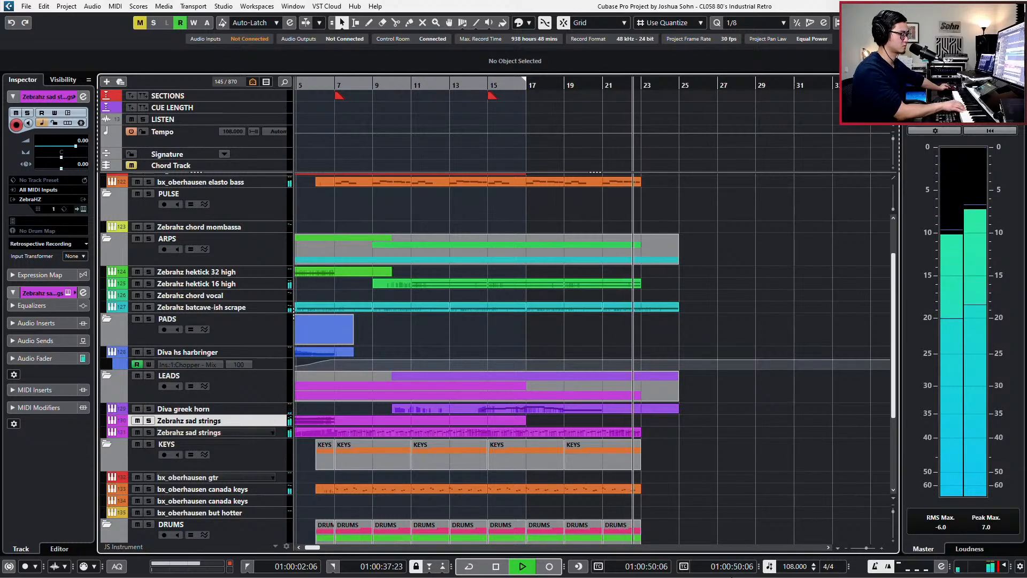
key("space")
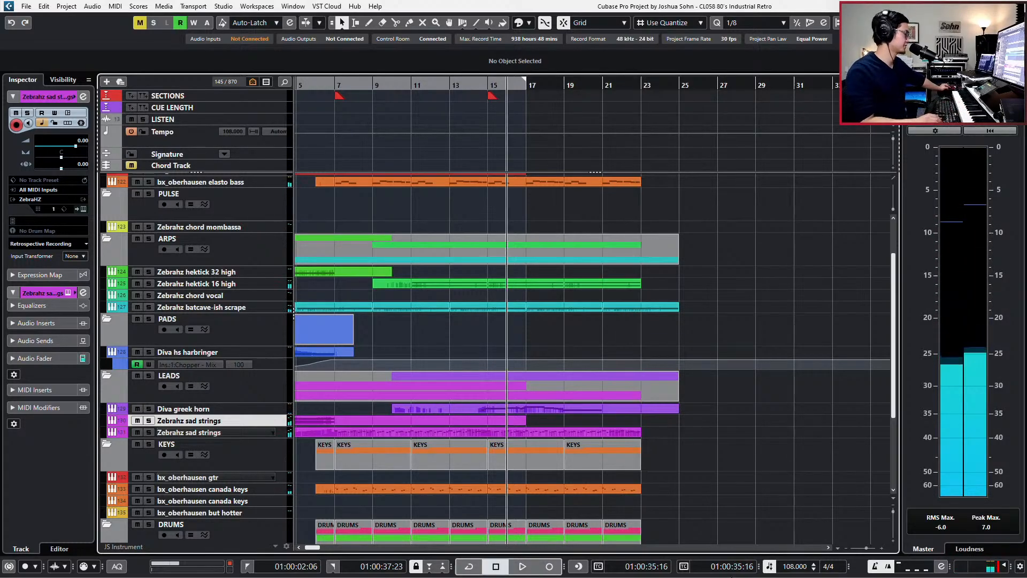
key("space")
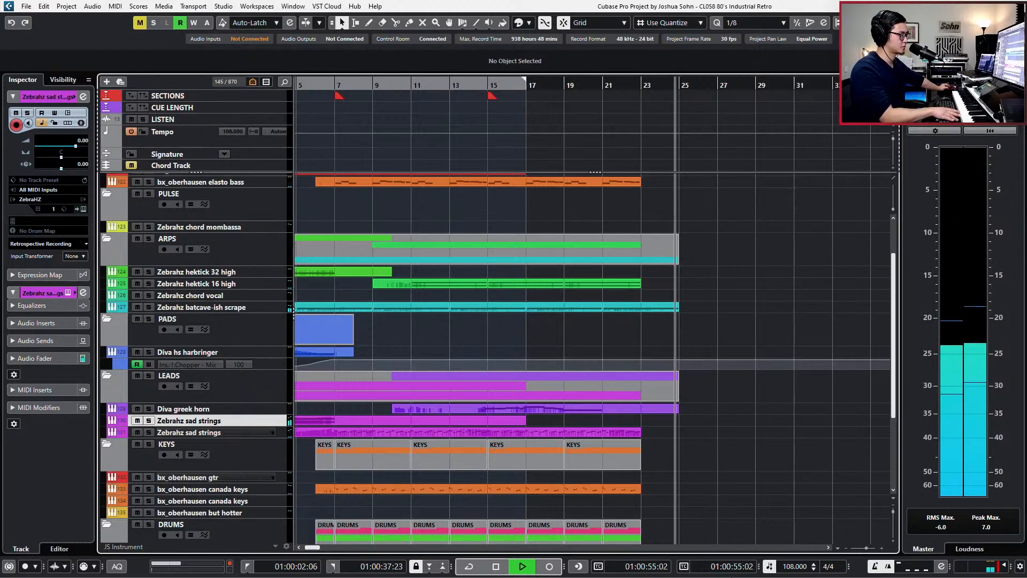
key("space")
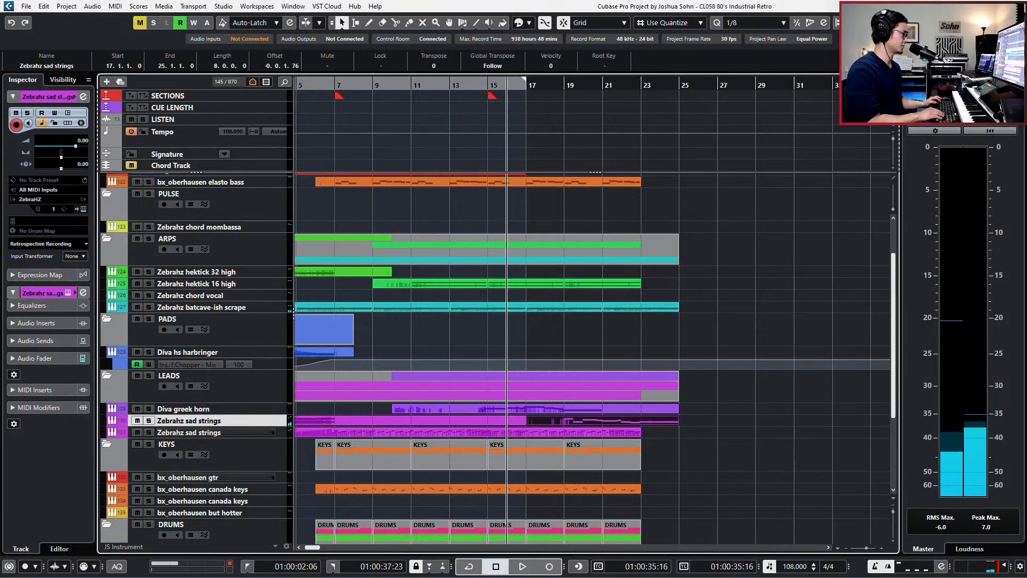
Inspect the captured sad strings notes in the Key Editor, and play the arrangement from before bar 14
key("Return")
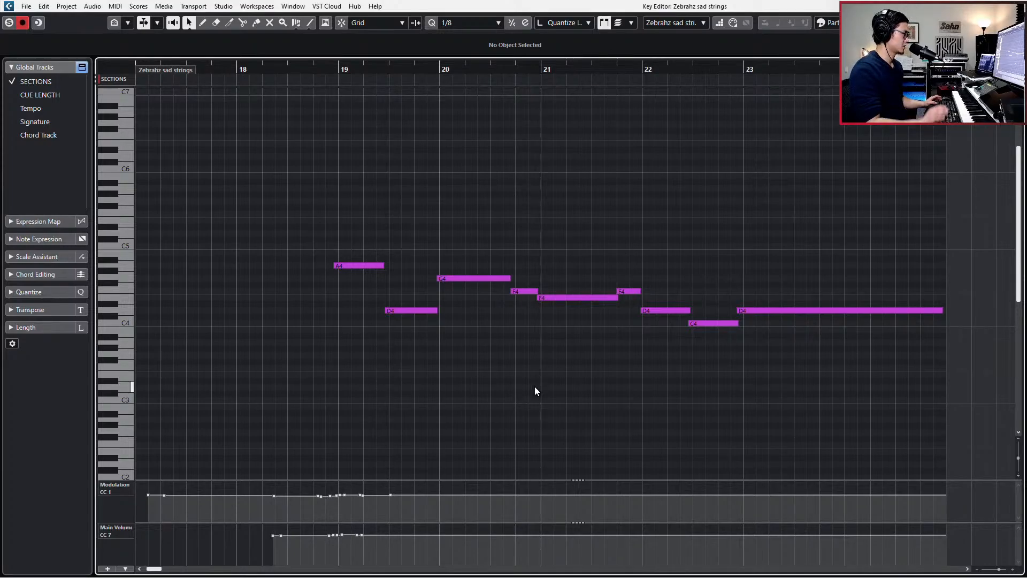
key("Return")
key("KP_Subtract")
key("KP_Subtract")
key("space")
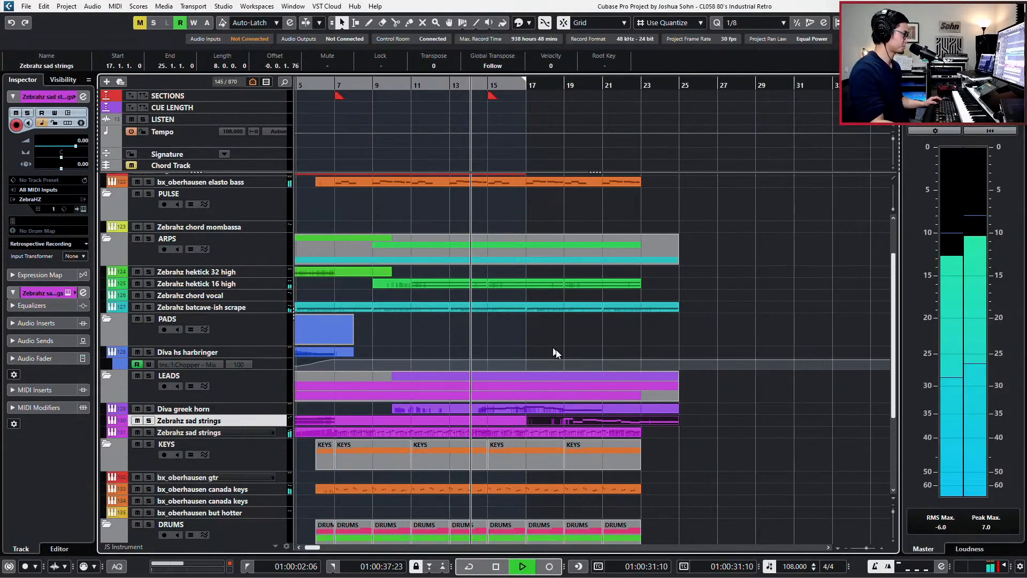
Shorten the D2 note in the last Zebrahz batcave-ish scrape part so it ends at bar 23
scroll(570, 353, "down", 2)
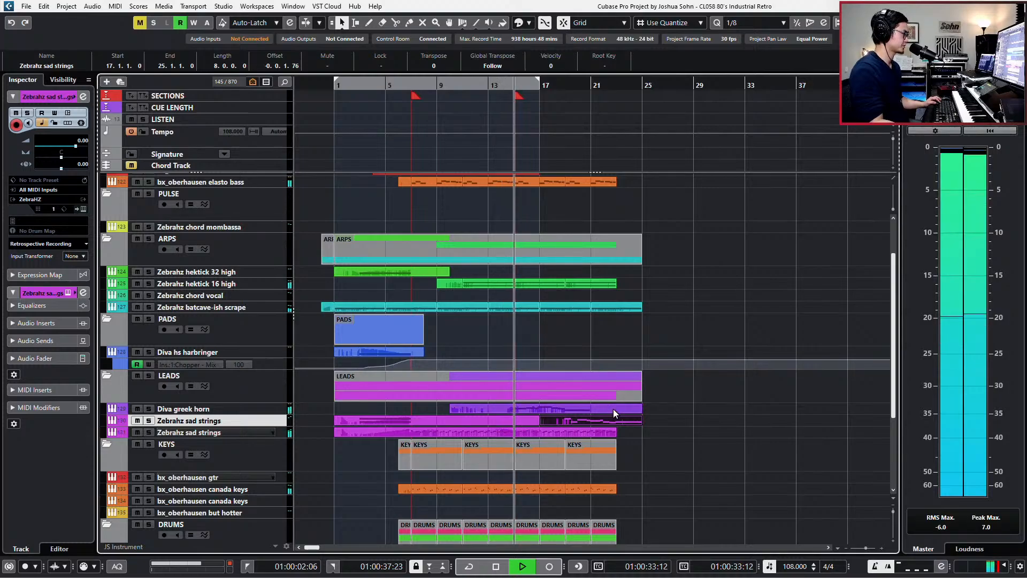
scroll(614, 408, "down", 3)
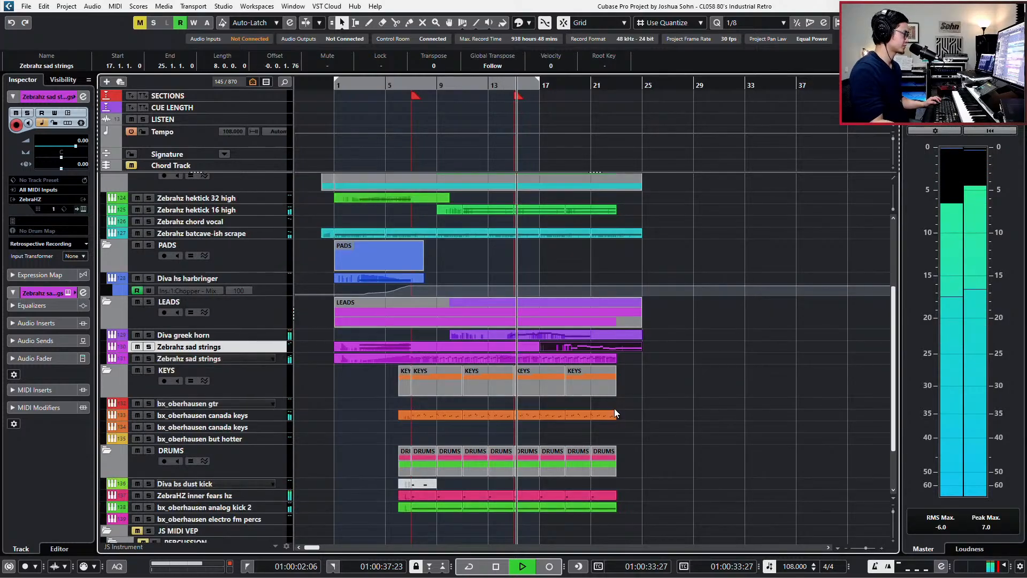
left_click(623, 233)
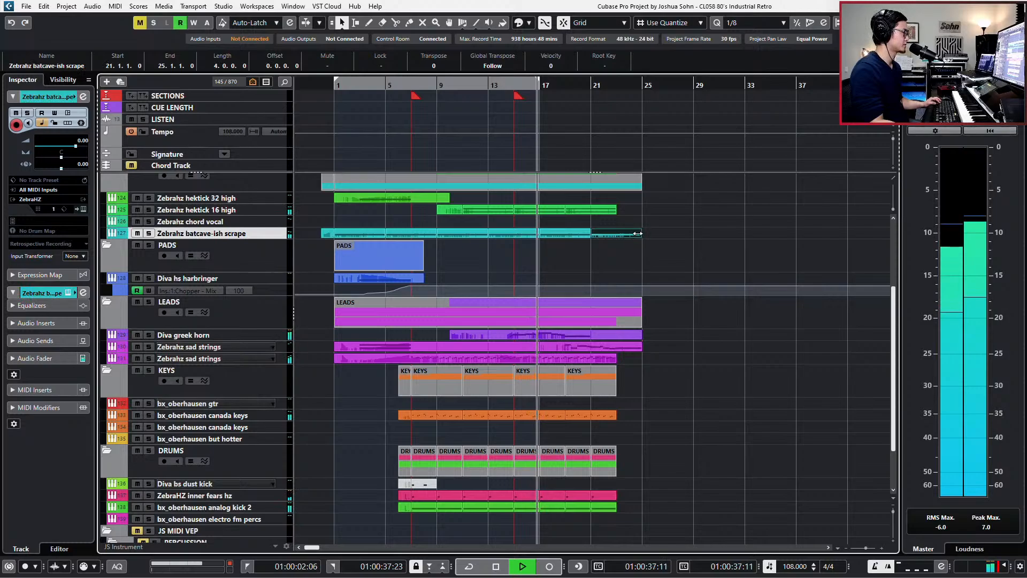
double_click(624, 234)
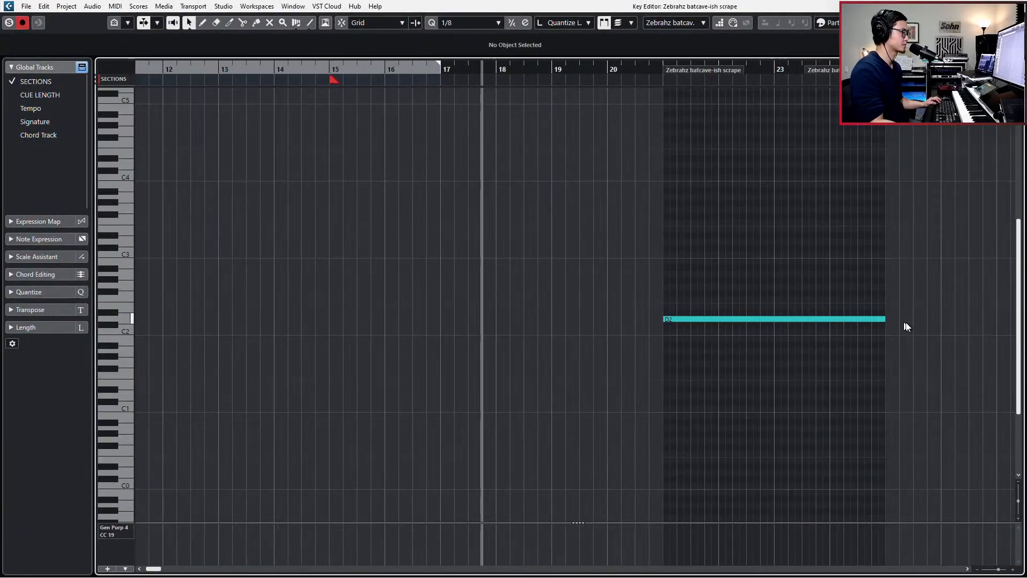
left_click_drag(883, 319, 750, 324)
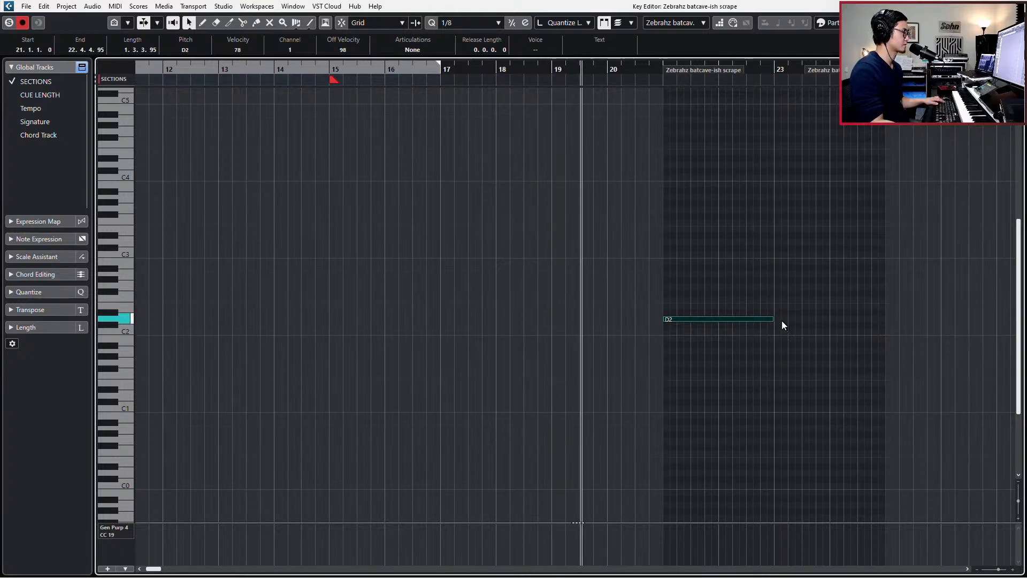
key("Return")
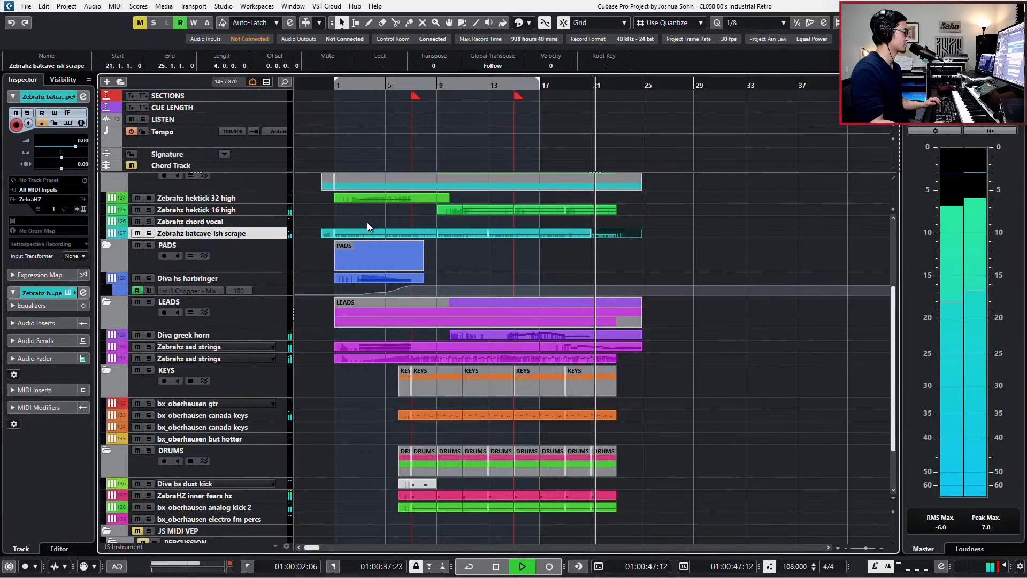
Split the last batcave-ish scrape part at bar 23 and delete the piece after the split
scroll(531, 261, "up", 2)
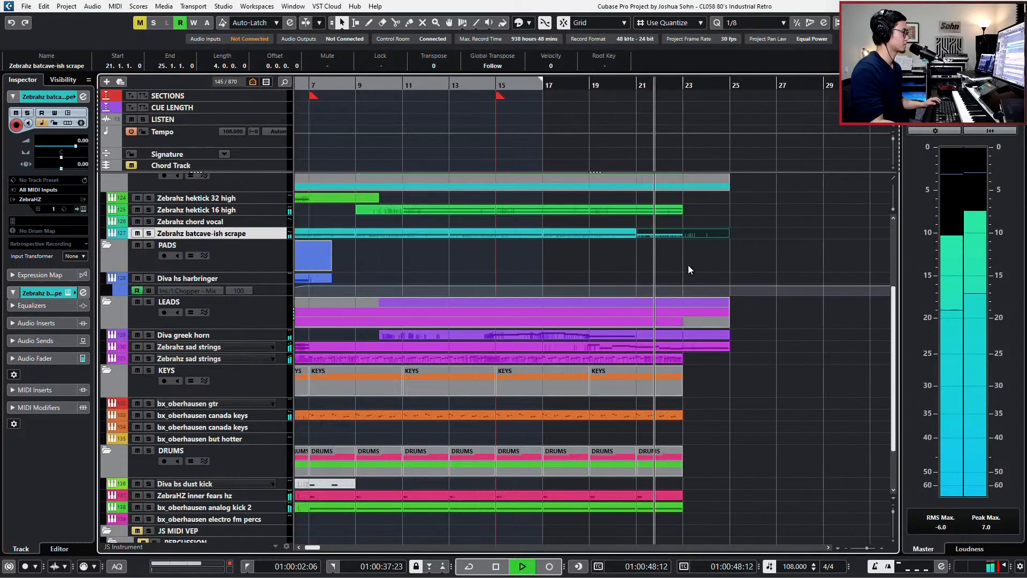
left_click(684, 234, "alt")
key("Delete")
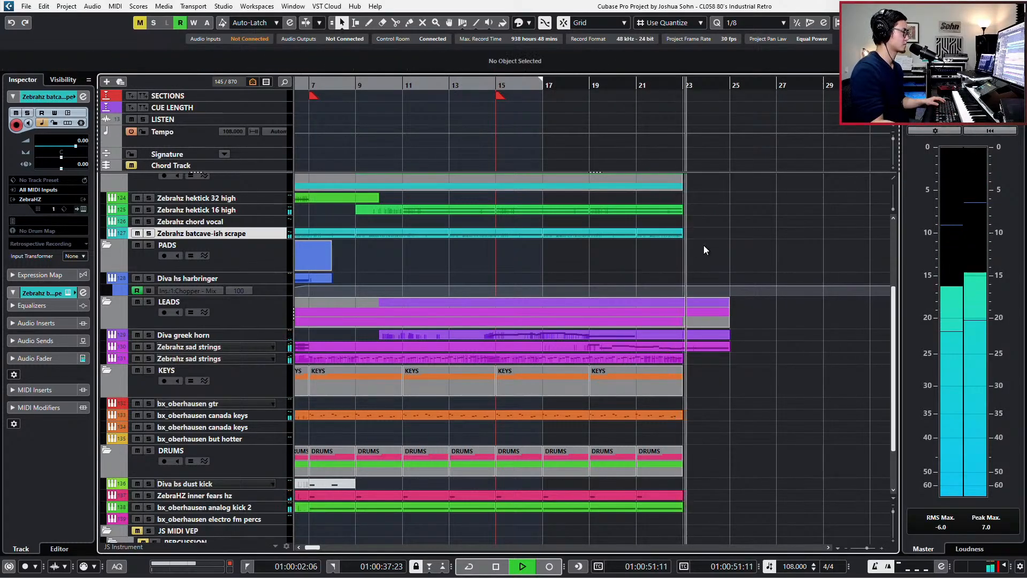
Stop playback and move the playhead forward to bar 23
key("space")
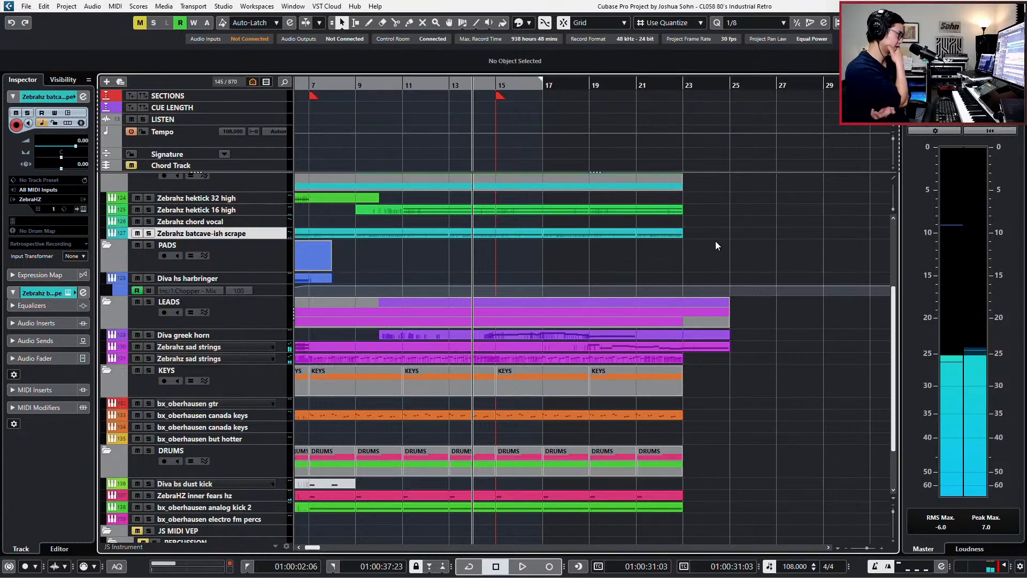
key("KP_Add")
key("KP_Add")
key("KP_Add")
key("KP_Add")
key("KP_Add")
key("KP_Add")
key("KP_Add")
key("KP_Add")
key("KP_Add")
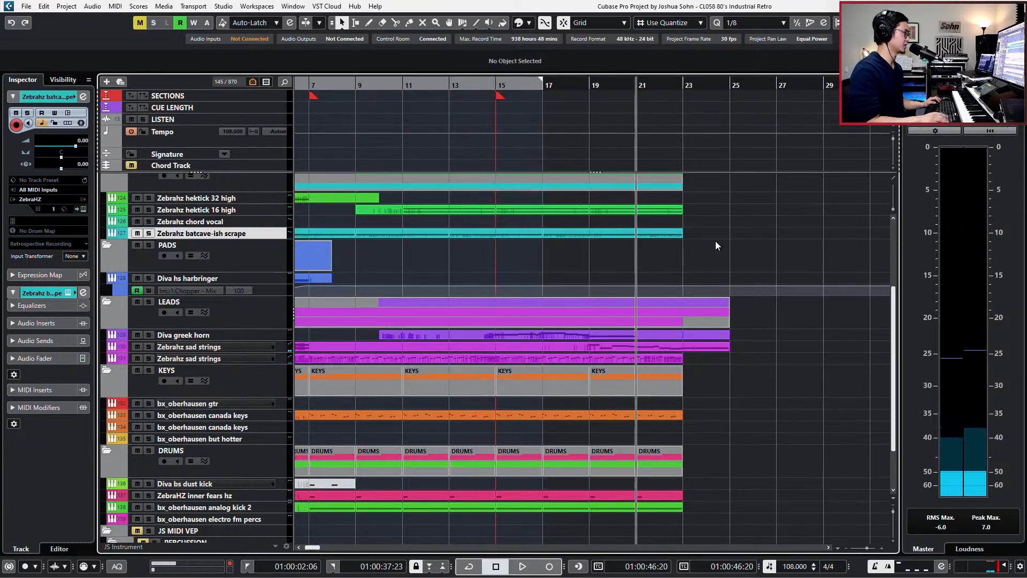
key("g")
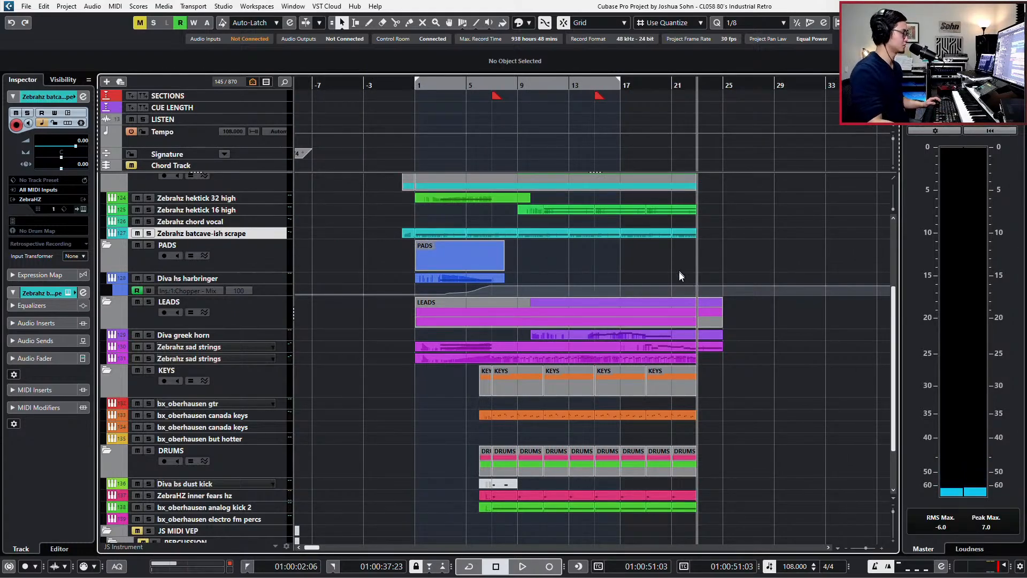
Select all D2 notes across the batcave-ish scrape parts in the Key Editor and set the quantize value to 1/1
scroll(681, 264, "up", 5)
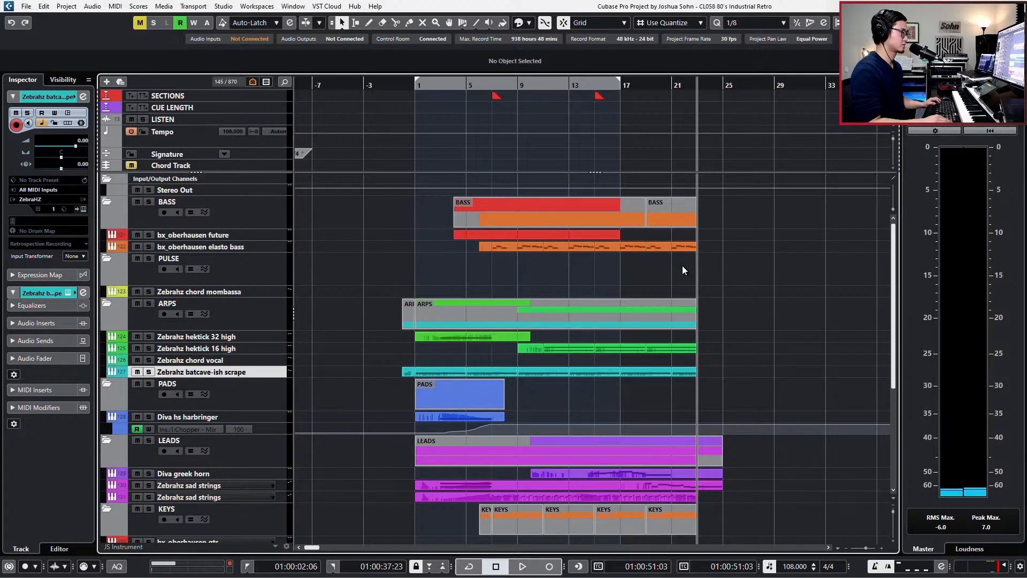
double_click(468, 369)
left_click_drag(358, 275, 798, 374)
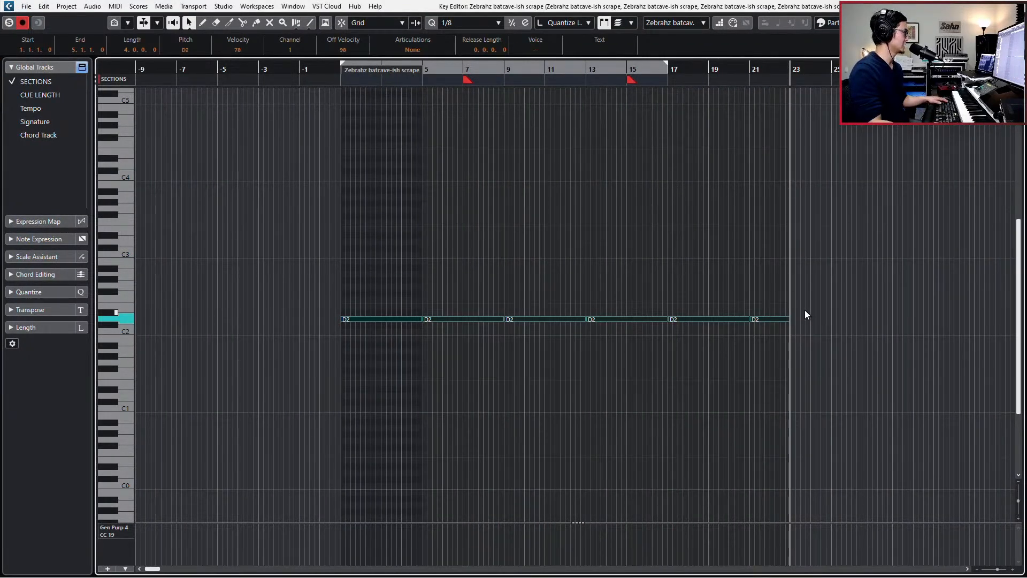
key("alt+1")
key("Escape")
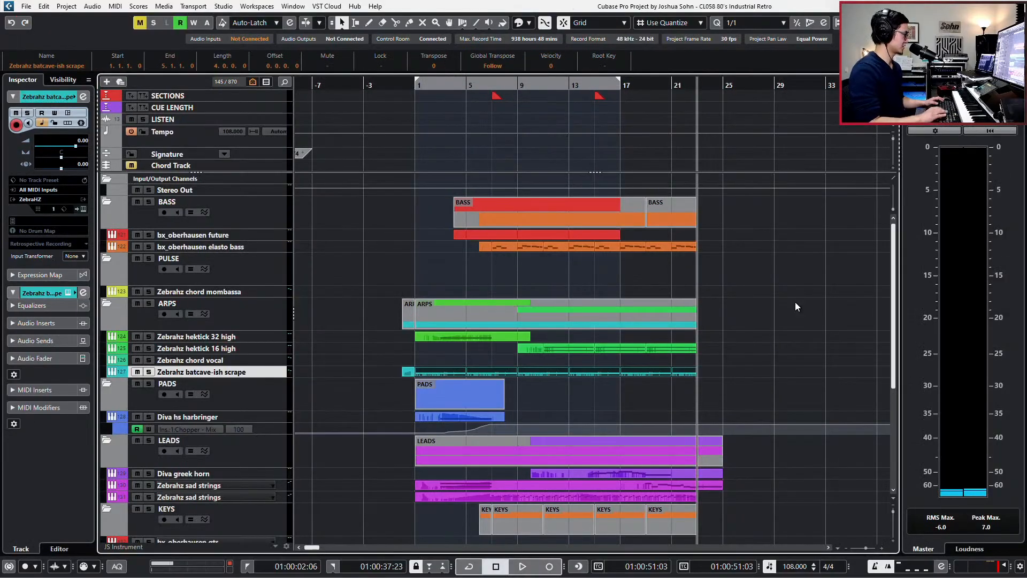
Play the arrangement from just past bar 19 to bar 23 and audition the Zebrahz hektick 32 high track over it
scroll(795, 303, "up", 3)
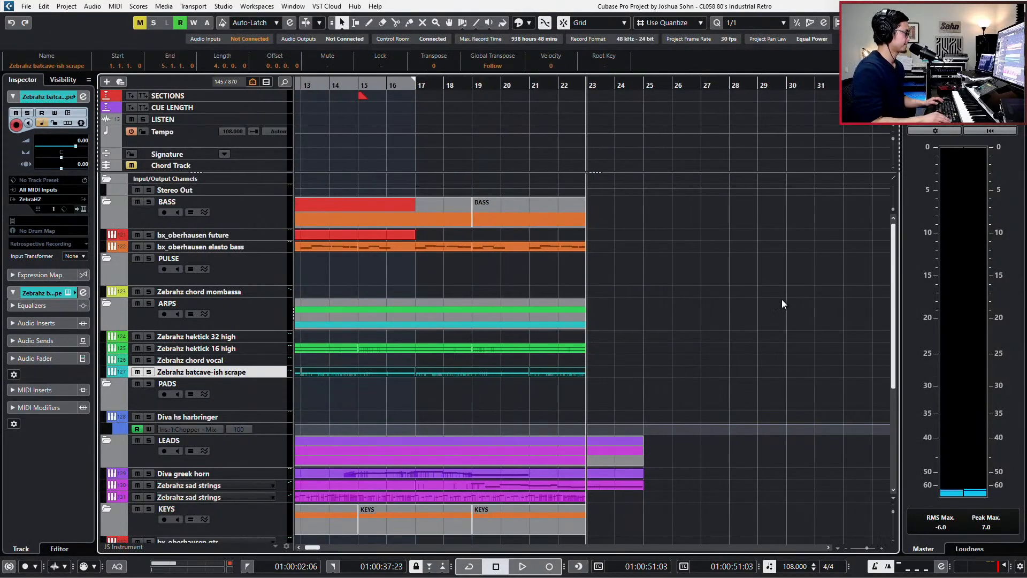
key("KP_Subtract")
key("KP_Subtract")
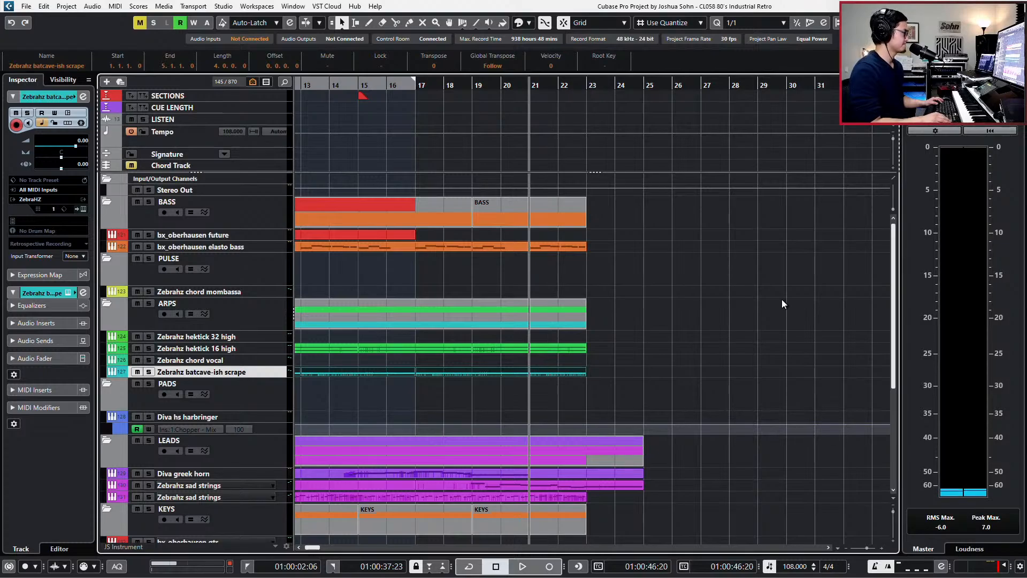
key("KP_Subtract")
key("space")
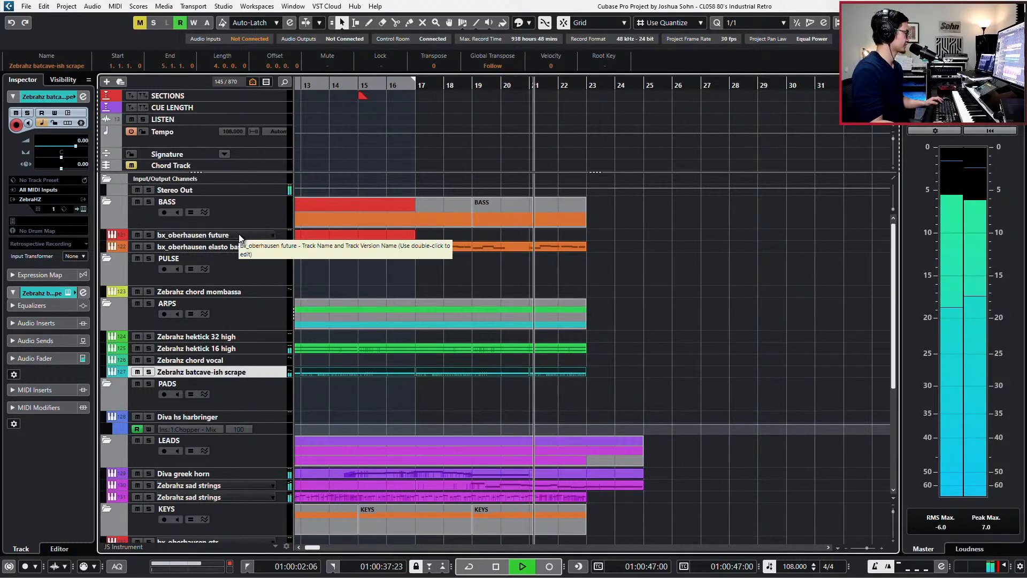
left_click(230, 338)
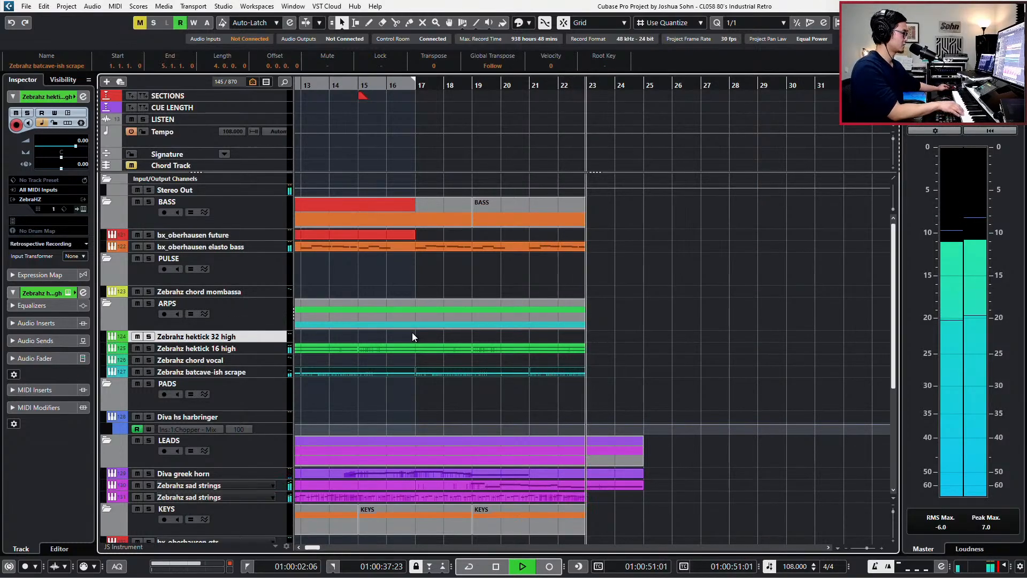
key("space")
Copy the opening Zebrahz hektick 32 high part so the copy starts at bar 21
scroll(414, 314, "down", 1)
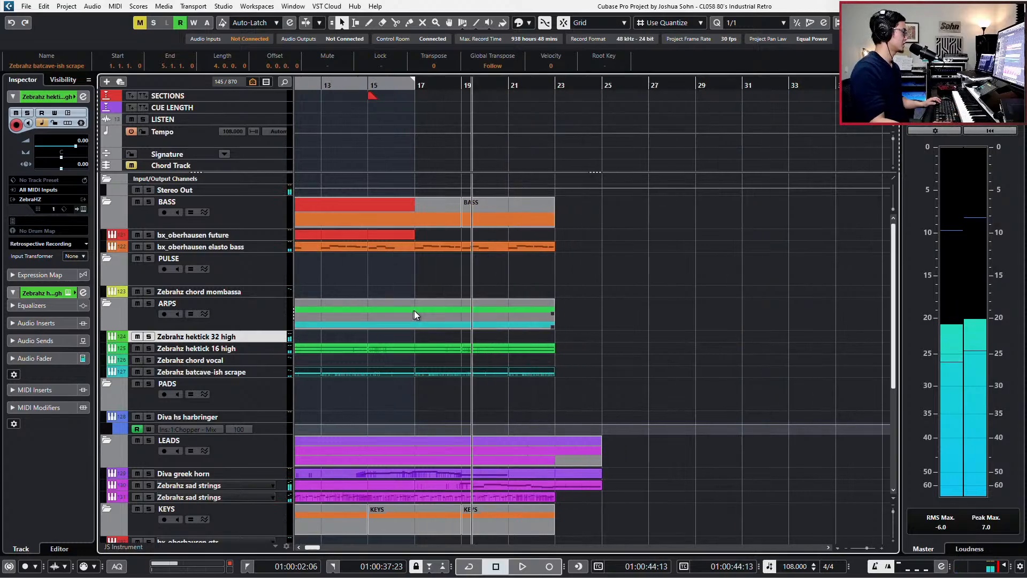
scroll(414, 314, "down", 2)
left_click_drag(397, 337, 720, 339)
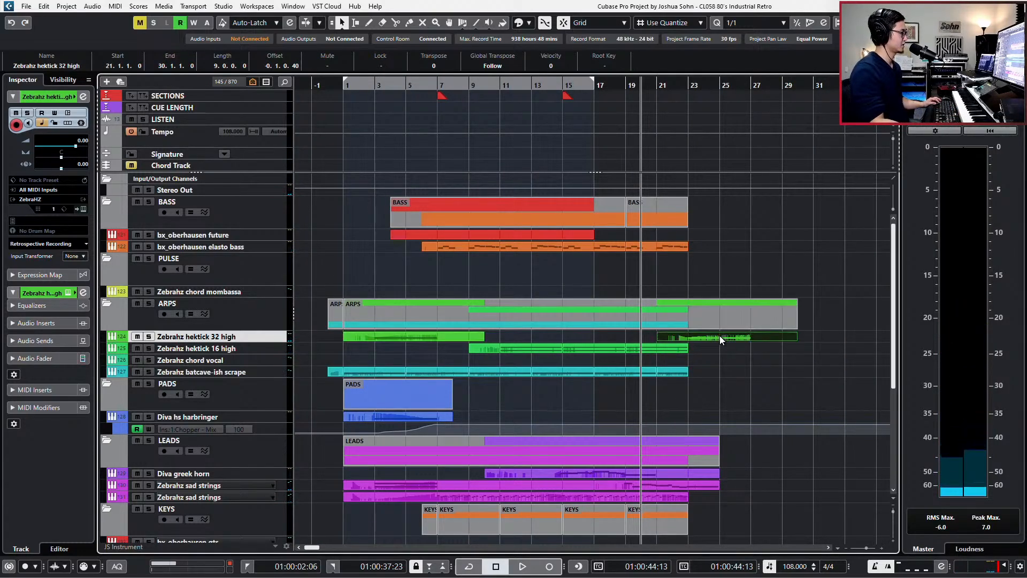
Flatten the copied part's Modulation and Main Volume curves by deleting their later points, and raise the remaining volume points to 95
double_click(720, 336)
scroll(300, 326, "up", 3)
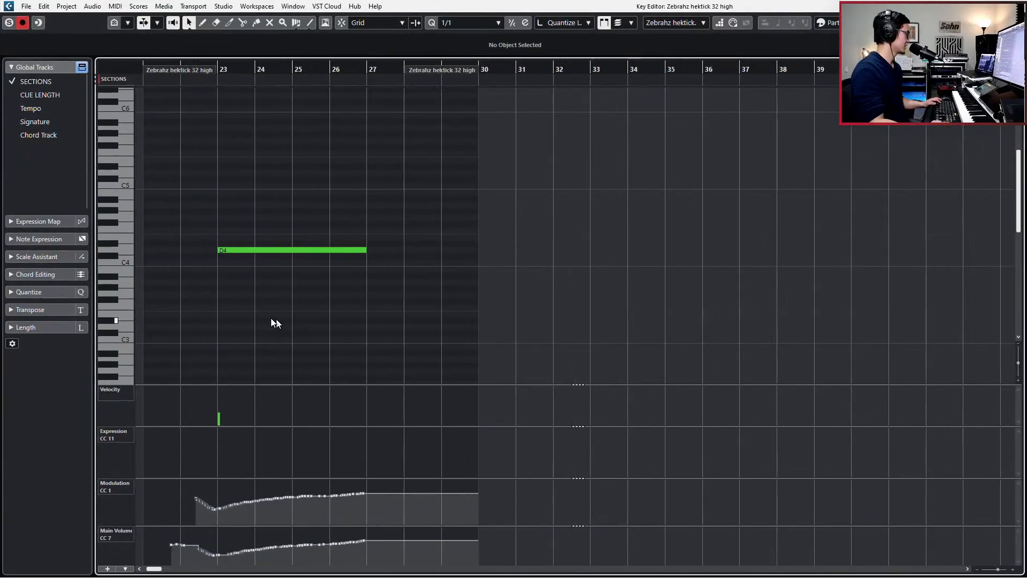
left_click_drag(160, 492, 179, 493)
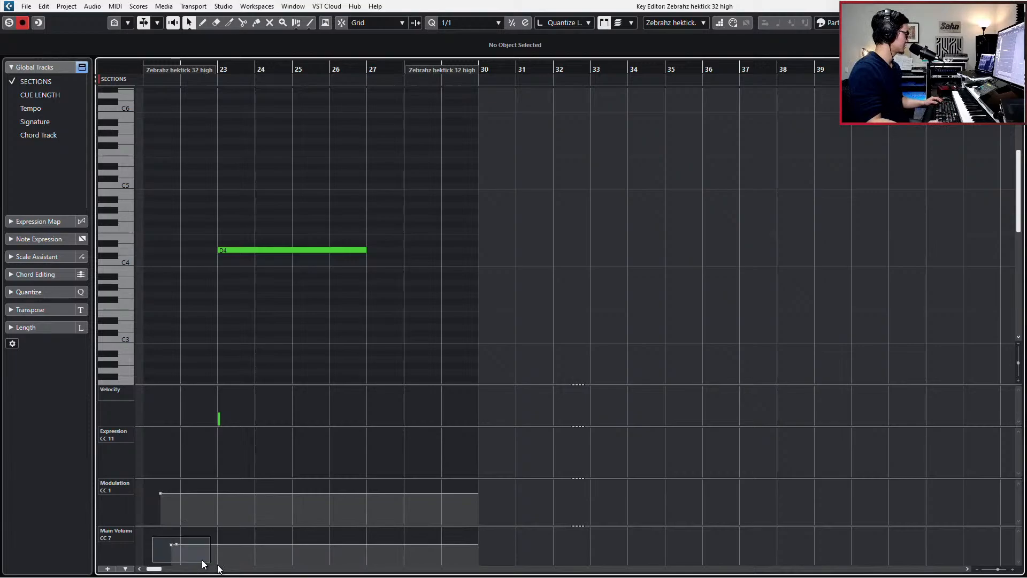
left_click_drag(204, 564, 177, 543)
Select the copied part's D4 note at bar 23 and audition the passage around it
left_click(235, 250)
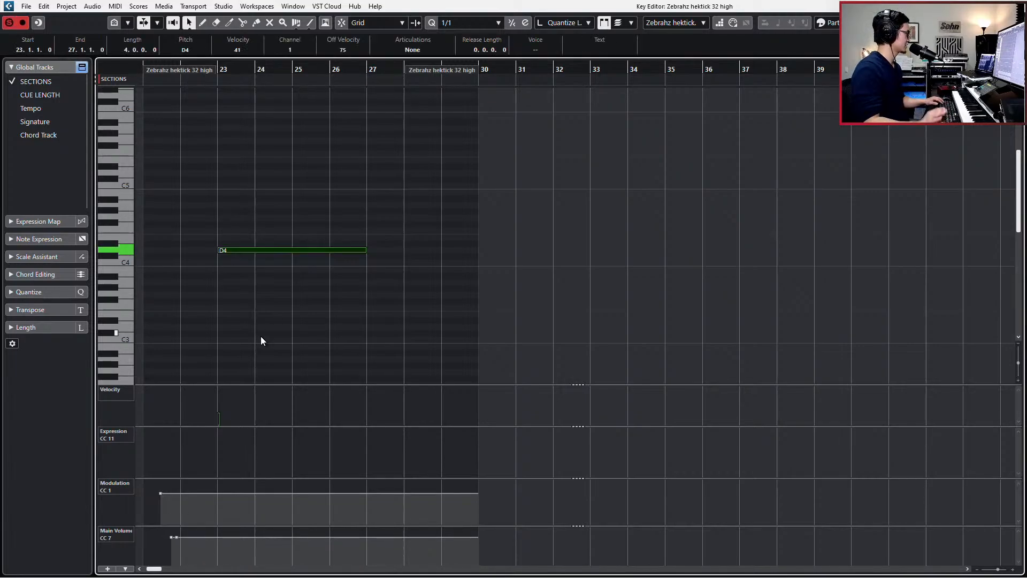
key("space")
key("space")
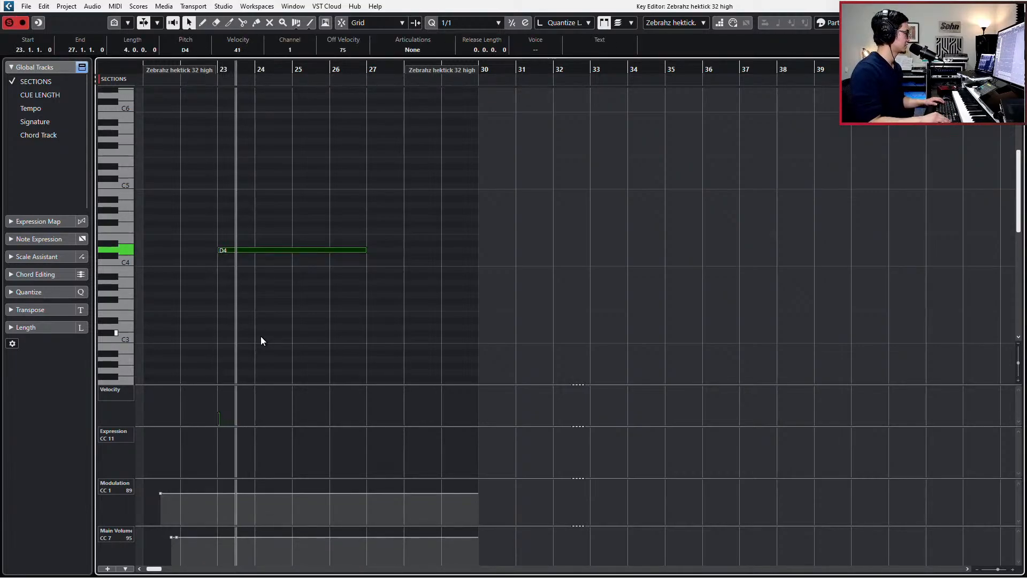
Transpose the D4 note at bar 23 up an octave to D5 and play the passage within the arrangement
key("shift+Up")
key("space")
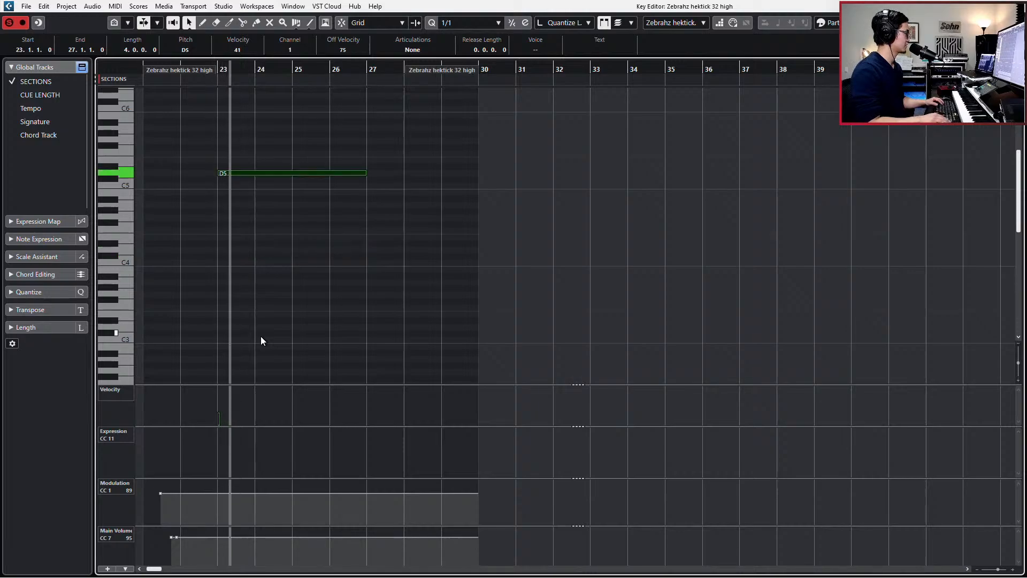
key("space")
key("KP_Subtract")
key("Return")
key("space")
scroll(428, 297, "up", 4)
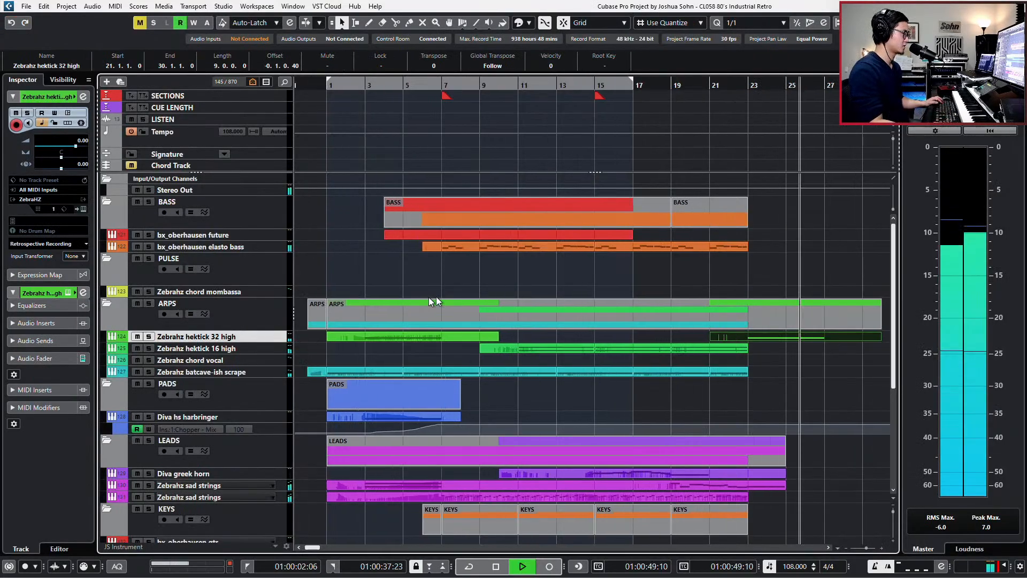
scroll(627, 285, "right", 3)
scroll(678, 261, "right", 3)
scroll(670, 256, "down", 1)
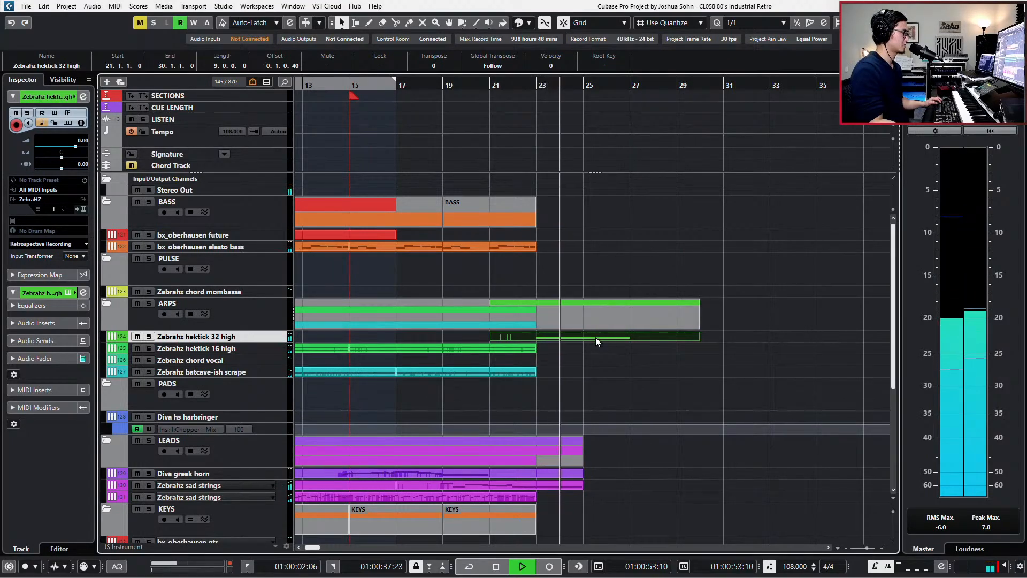
Try shortening the D5 note so it ends just before bar 26
key("Return")
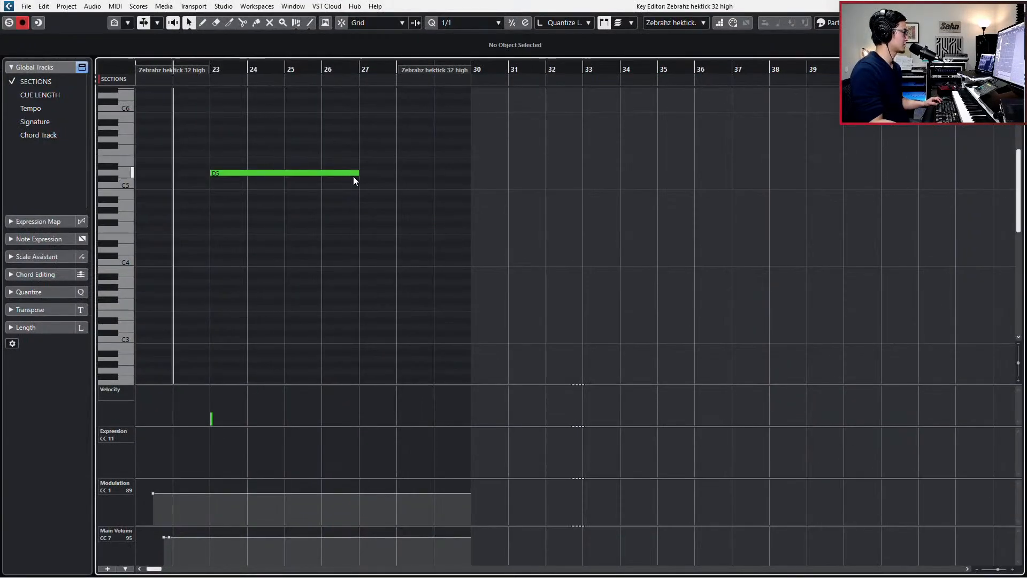
left_click_drag(357, 173, 319, 180)
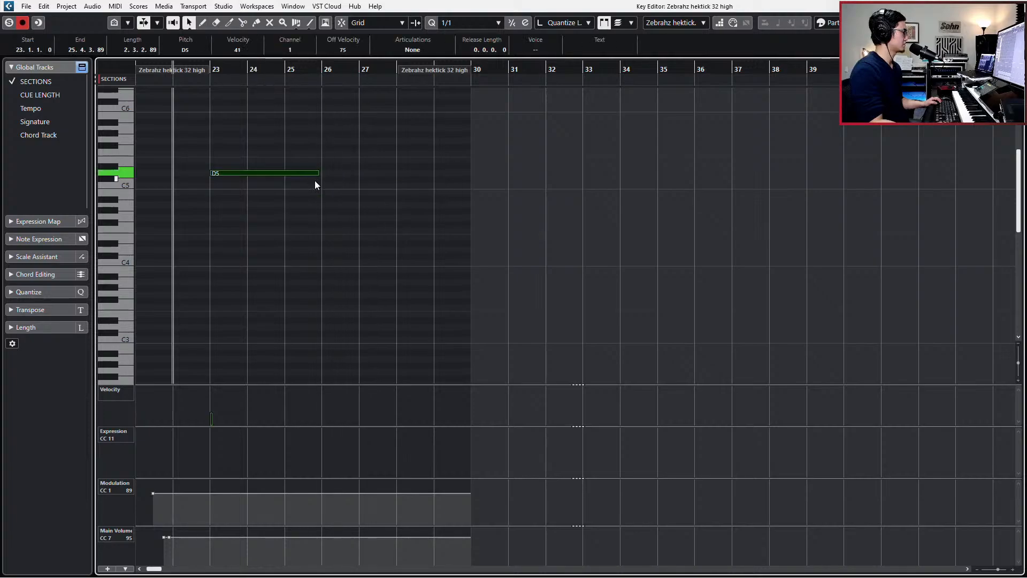
key("Return")
key("space")
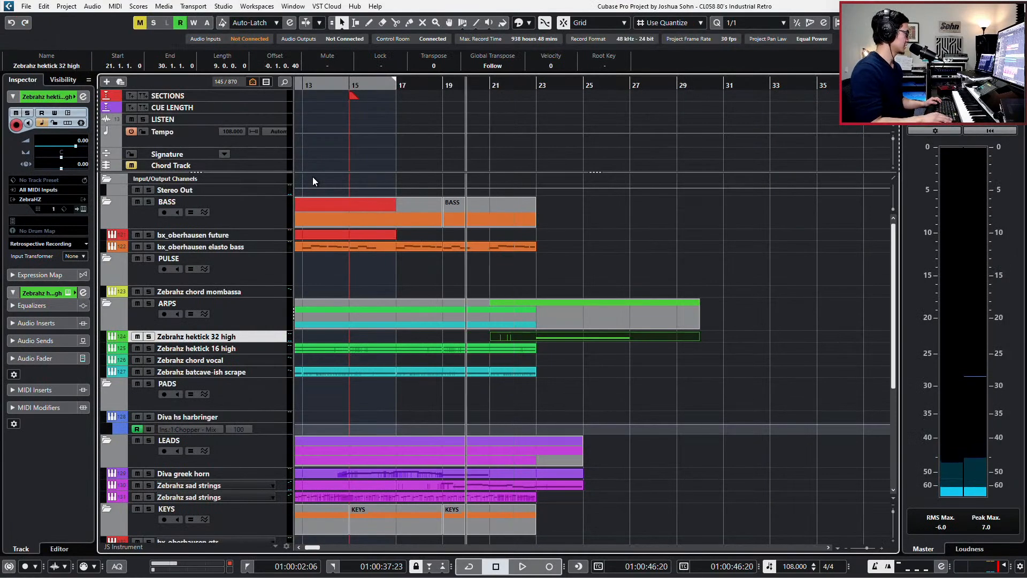
Redraw the copied Zebrahz hektick 32 high part's Main Volume curve to swell until about bar 25 and fade down by bar 28
double_click(573, 336)
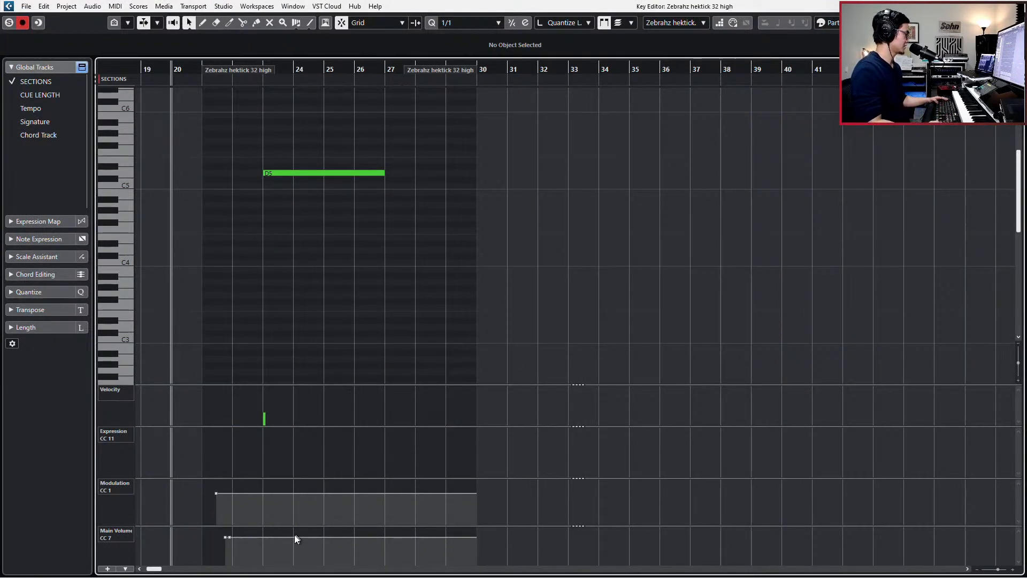
mouse_move(280, 537)
left_mouse_down()
mouse_move(312, 531)
mouse_move(248, 534)
mouse_move(343, 535)
mouse_move(414, 558)
left_mouse_up()
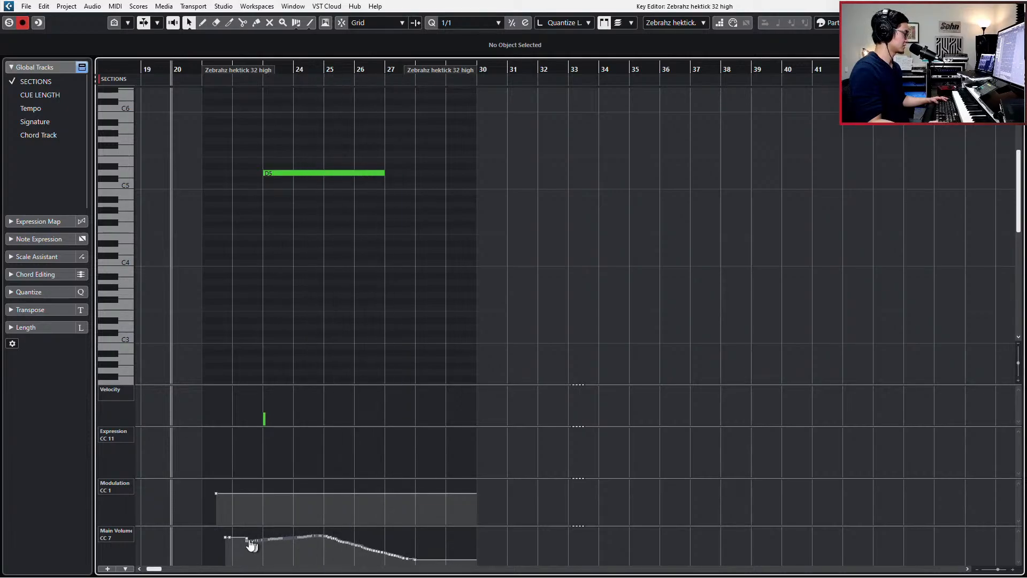
mouse_move(247, 542)
left_mouse_down()
mouse_move(258, 536)
mouse_move(227, 536)
left_mouse_up()
key("ctrl+e")
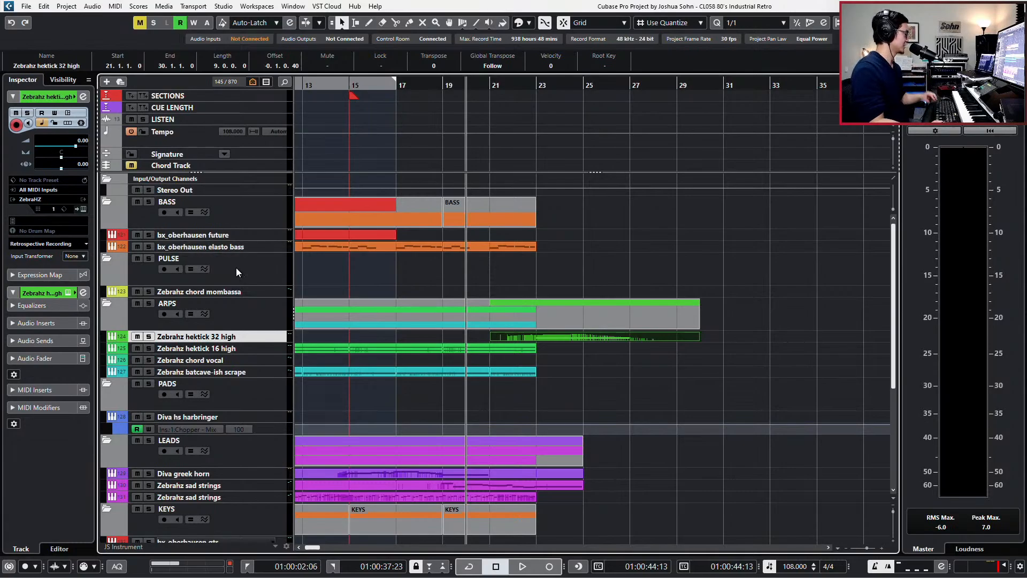
Audition the Zebrahz chord mombassa, bx_oberhausen elasto bass and bx_oberhausen future sounds in turn
left_click(239, 291)
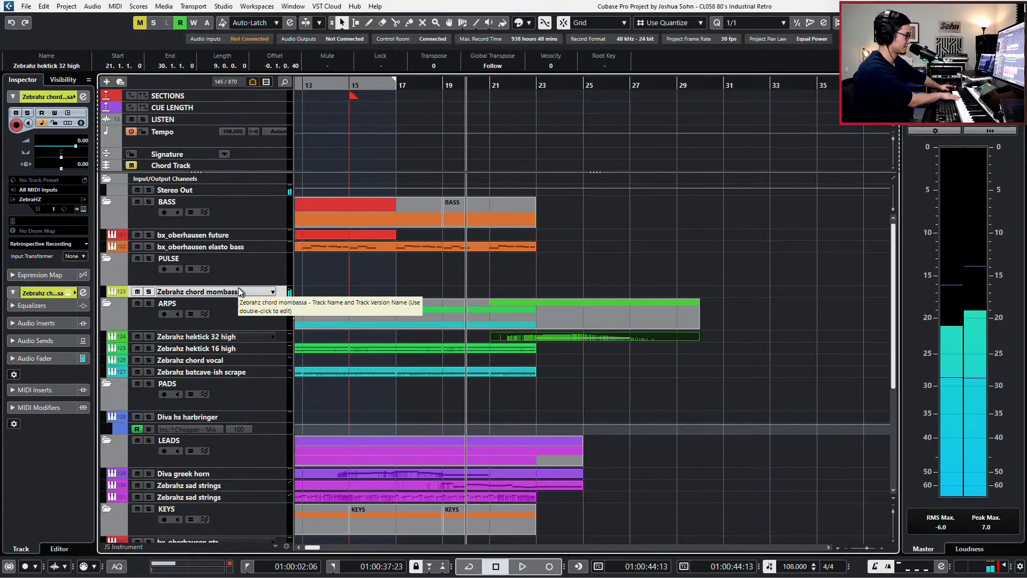
key("Up")
key("Up")
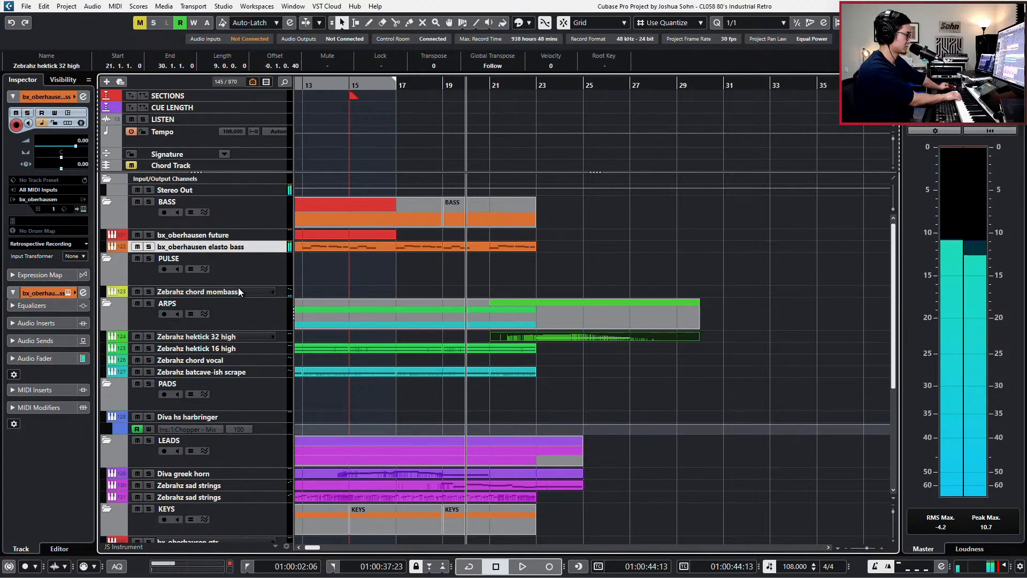
key("Up")
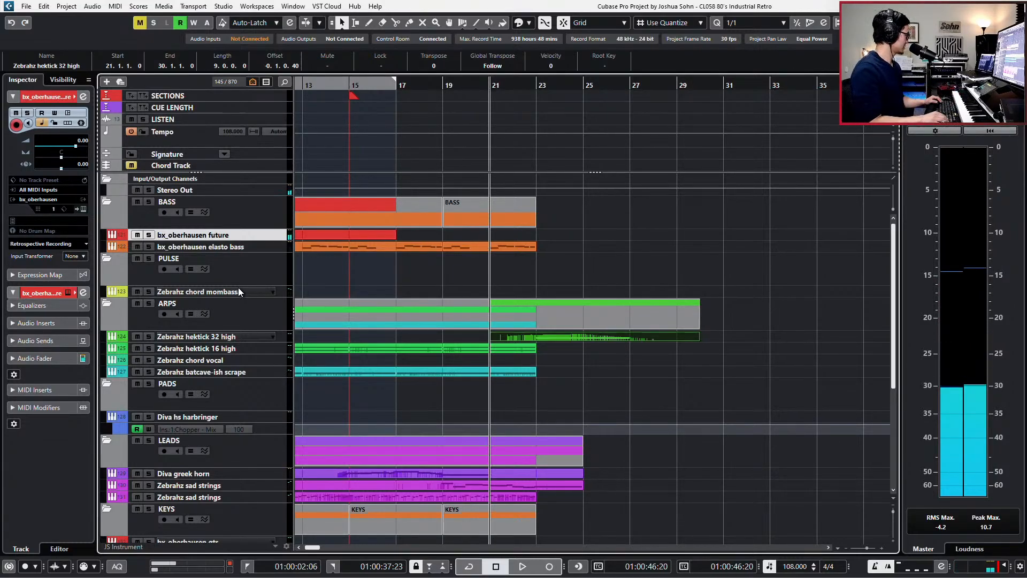
Play the arrangement from bar 19 past bar 23 while trying out the bx_oberhausen future sound over it
key("KP_Subtract")
key("KP_Subtract")
key("KP_Subtract")
key("KP_Subtract")
key("KP_Subtract")
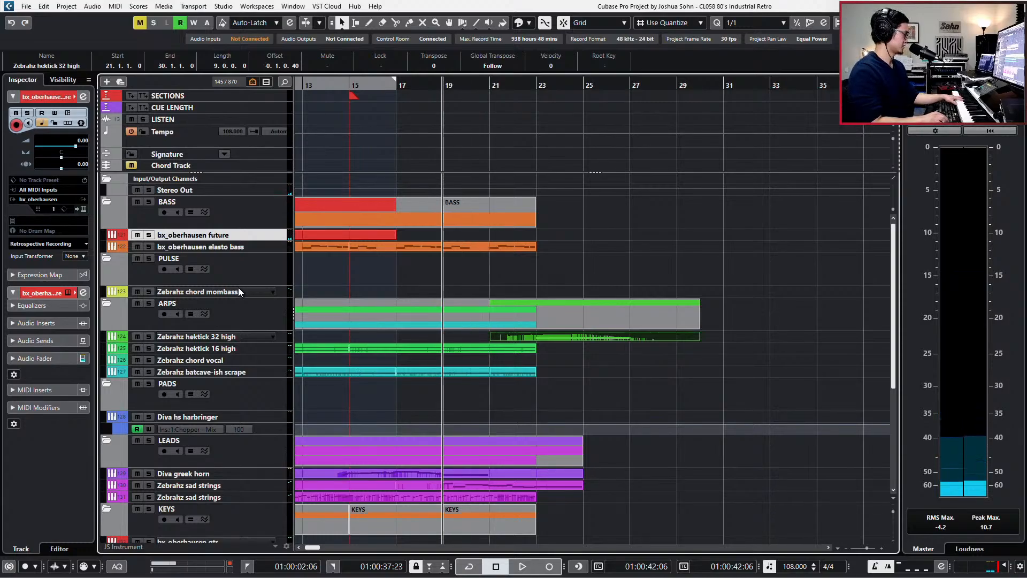
key("KP_Add")
key("KP_Add")
key("KP_Add")
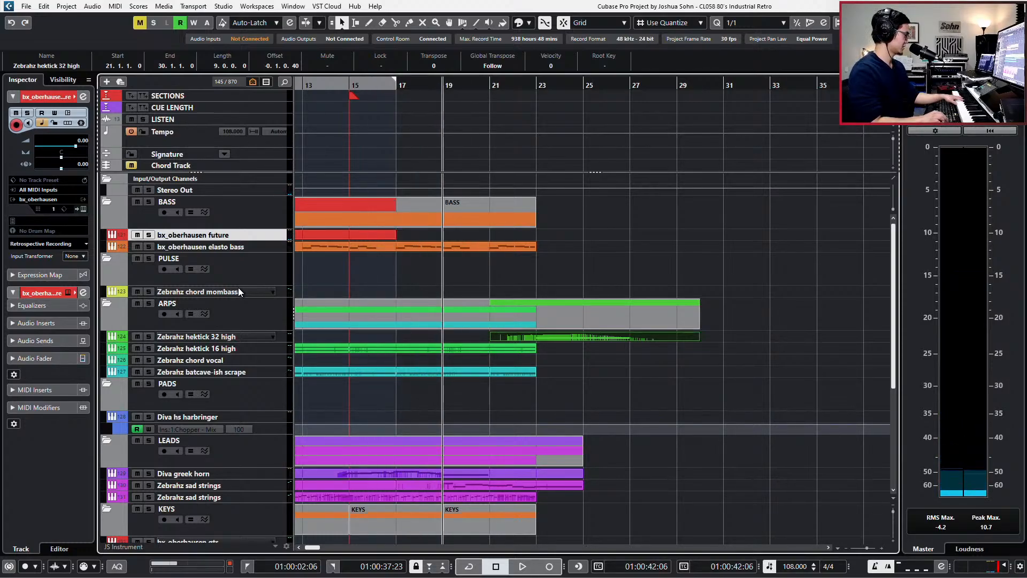
key("space")
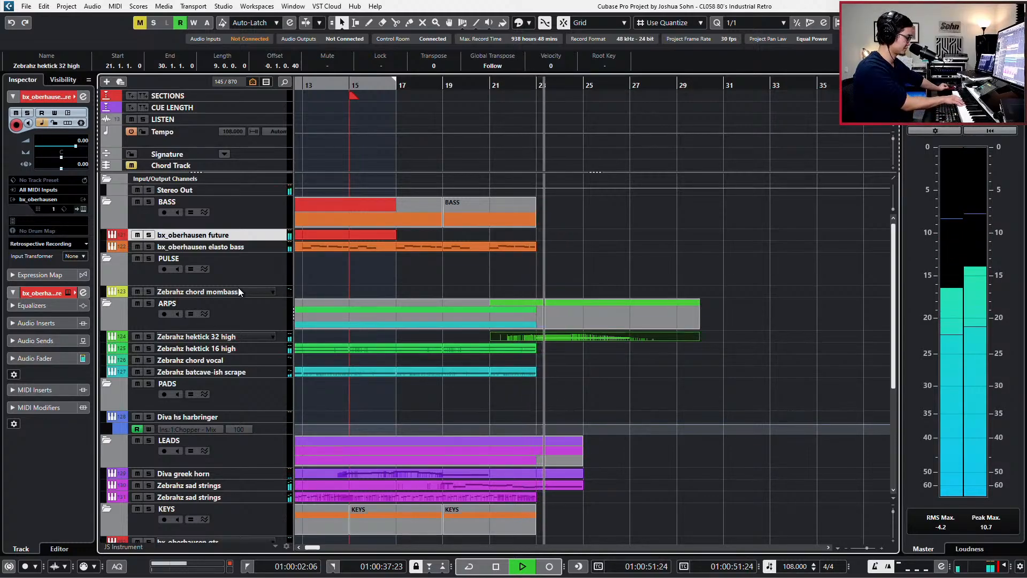
key("space")
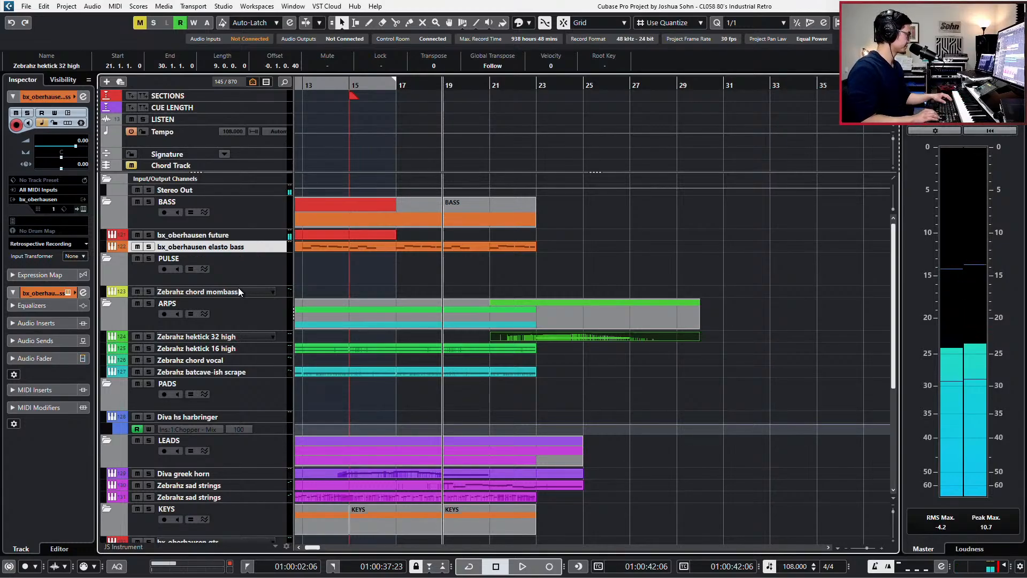
Extend the last bx_oberhausen elasto bass part to bar 36 and open it for note editing
key("Down")
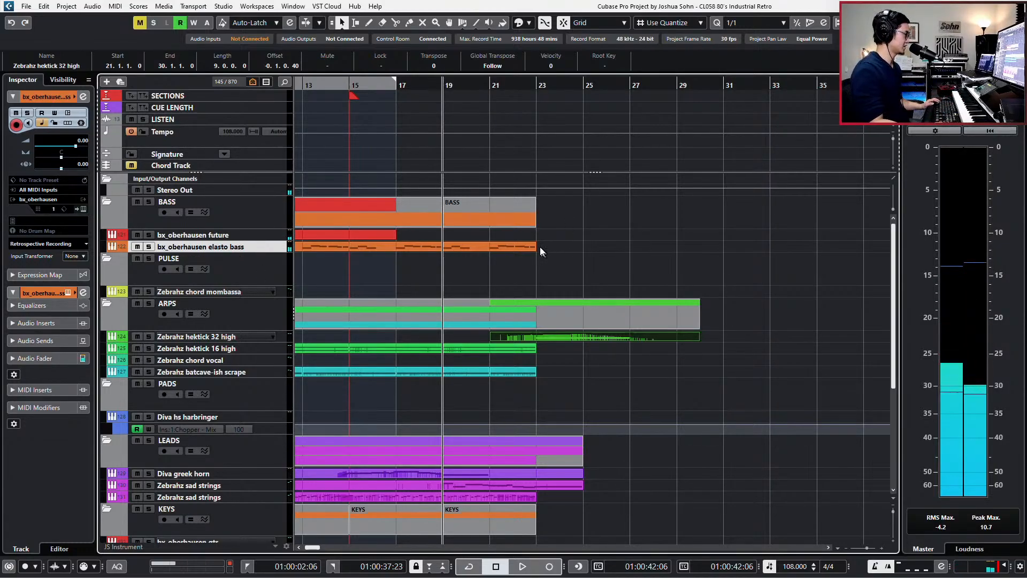
left_click_drag(536, 246, 838, 259)
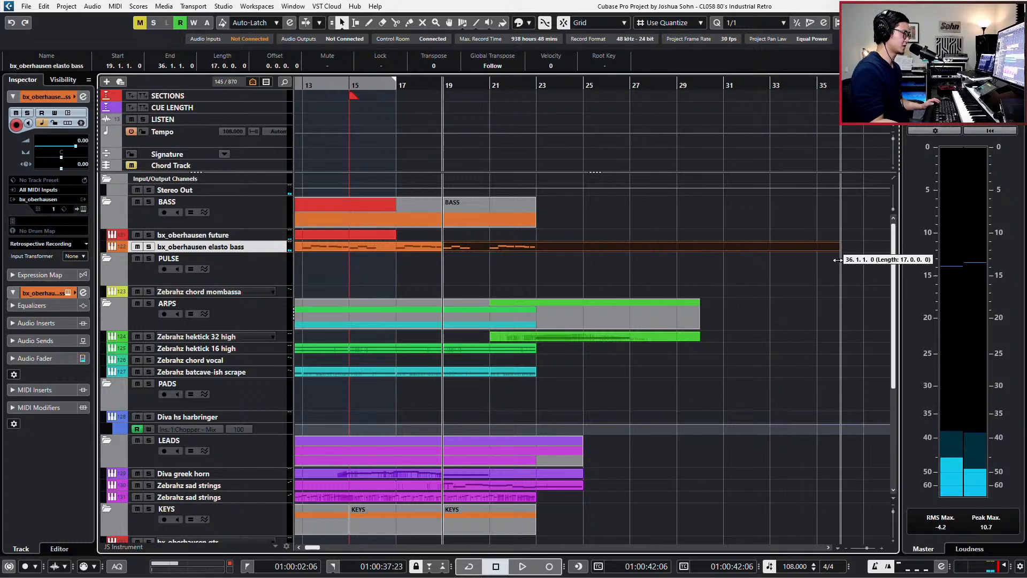
double_click(779, 249)
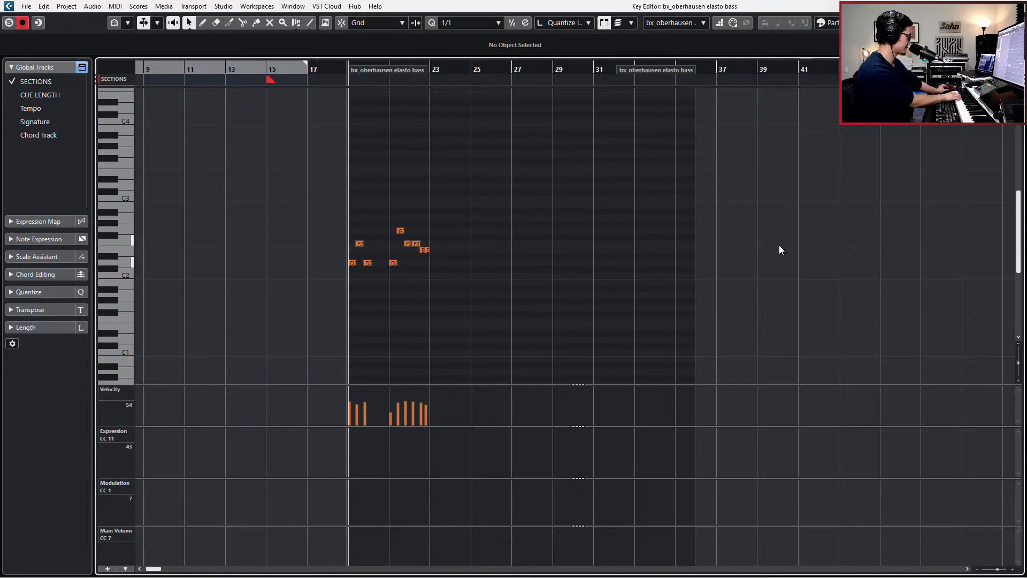
Try out and record a D2-based bass line with E2 and F2 accents from bar 23 to bar 27, and undo the take
key("space")
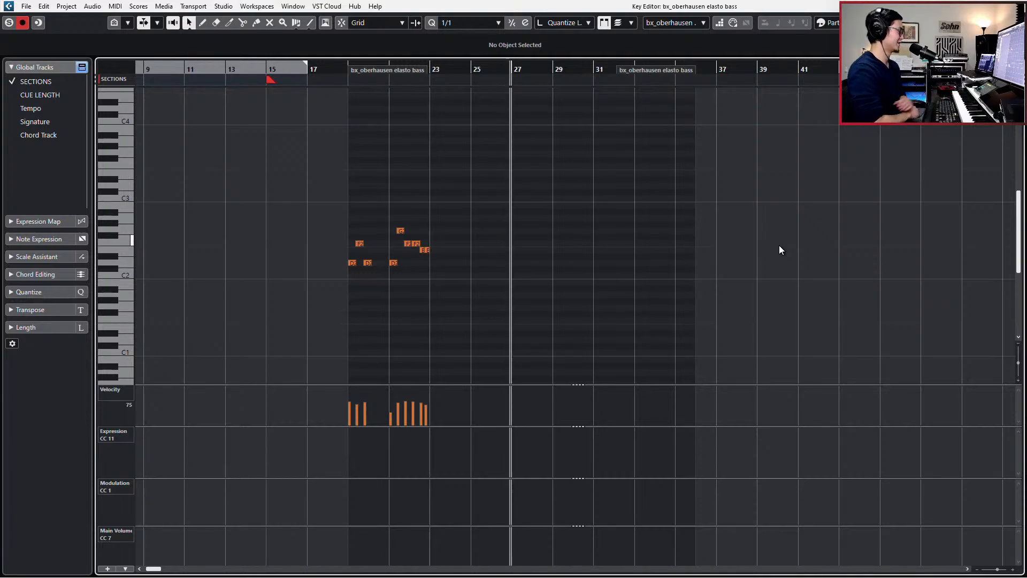
key("space")
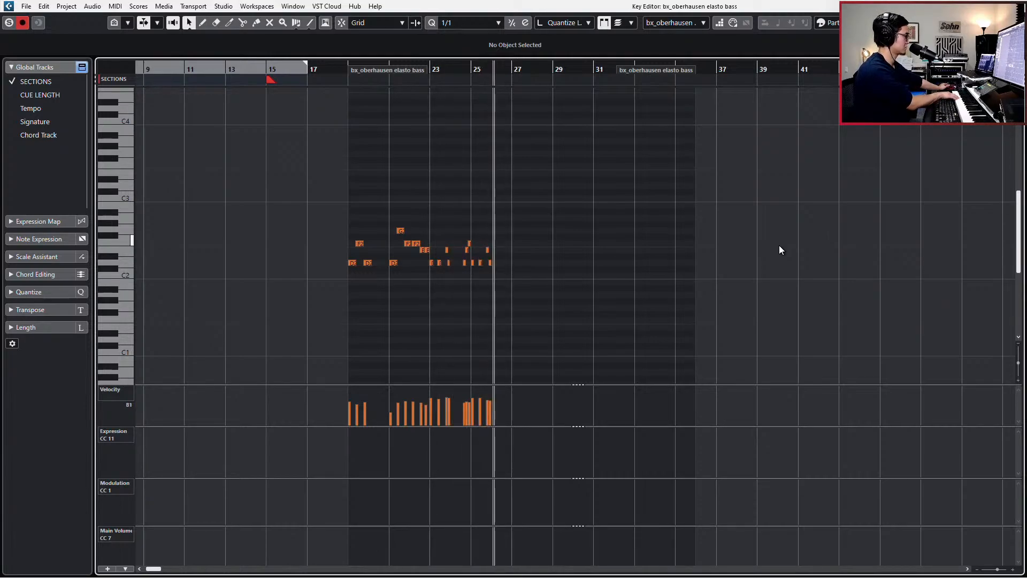
key("space")
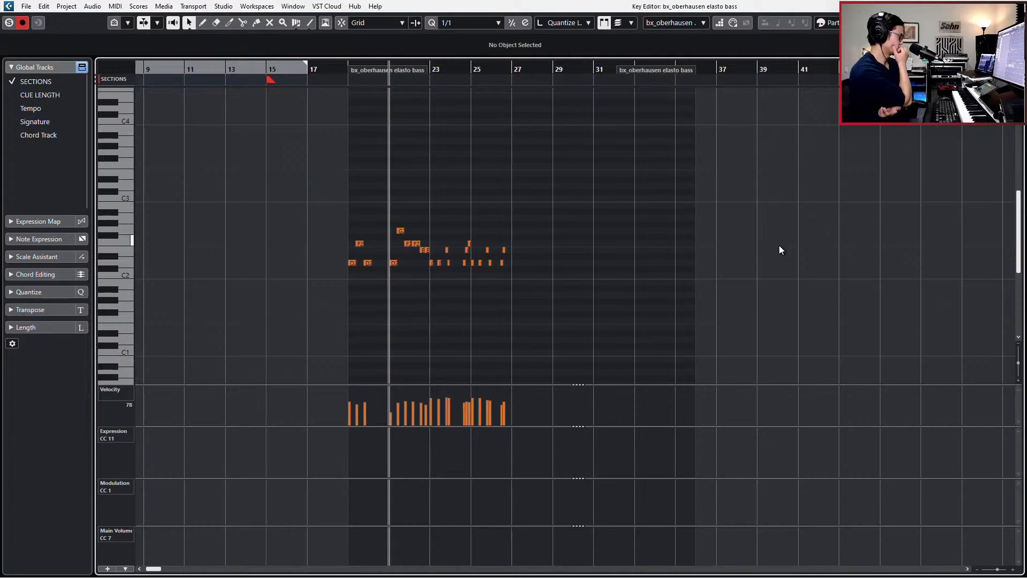
key("ctrl+z")
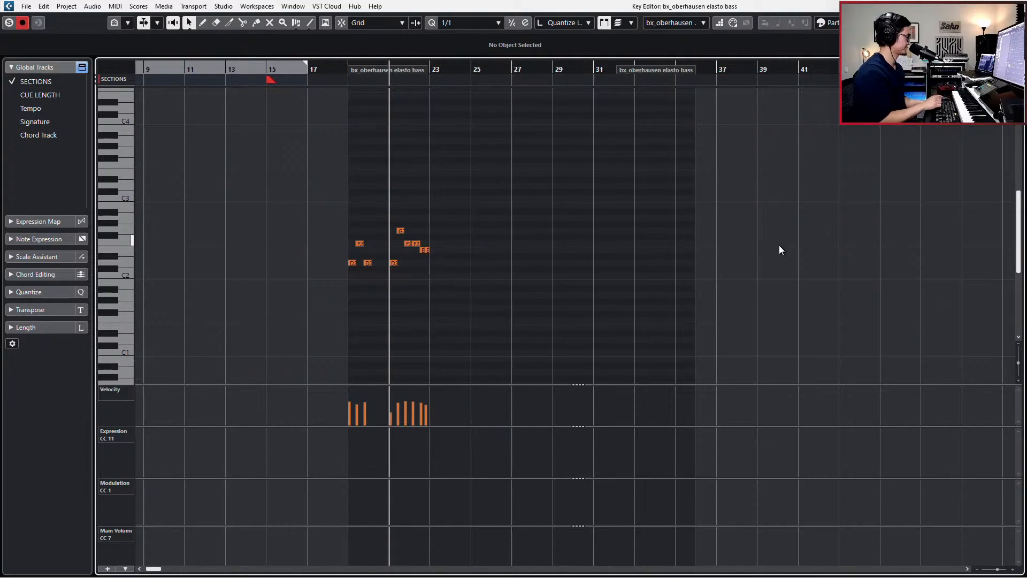
Try recording a denser bass line between D2 and A2 over bars 23 and 24, and undo the take
key("KP_Multiply")
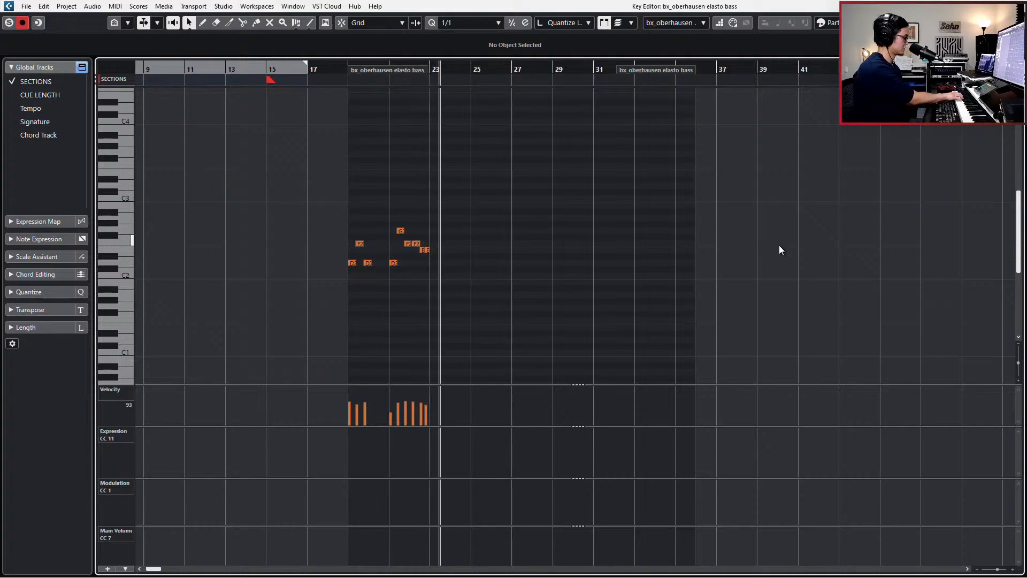
key("space")
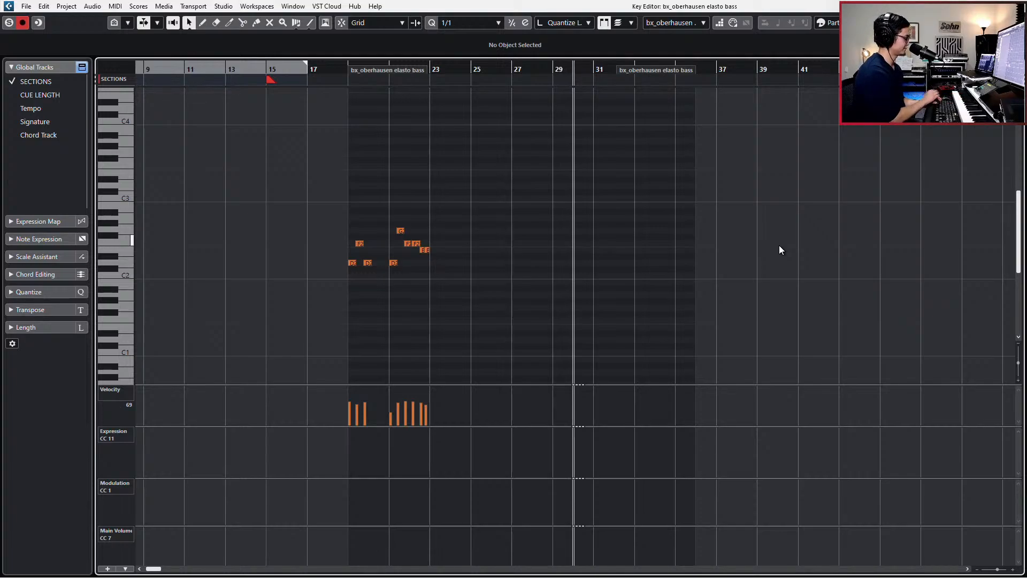
key("space")
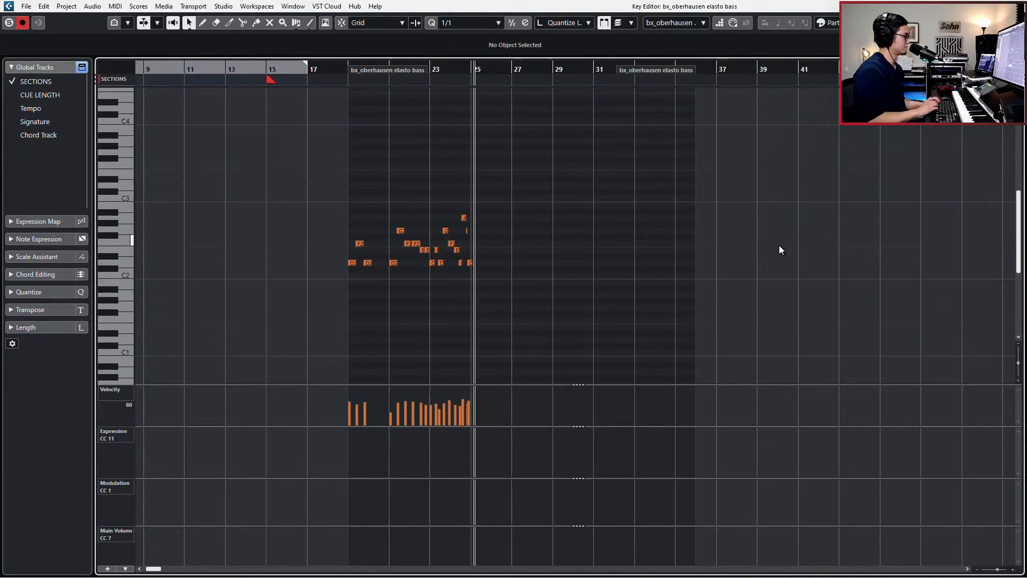
key("space")
scroll(544, 270, "up", 4)
key("ctrl+z")
Try recording a sparse D2, F2 and E2 bass riff starting at bars 23 and 25, and undo the take
key("KP_Multiply")
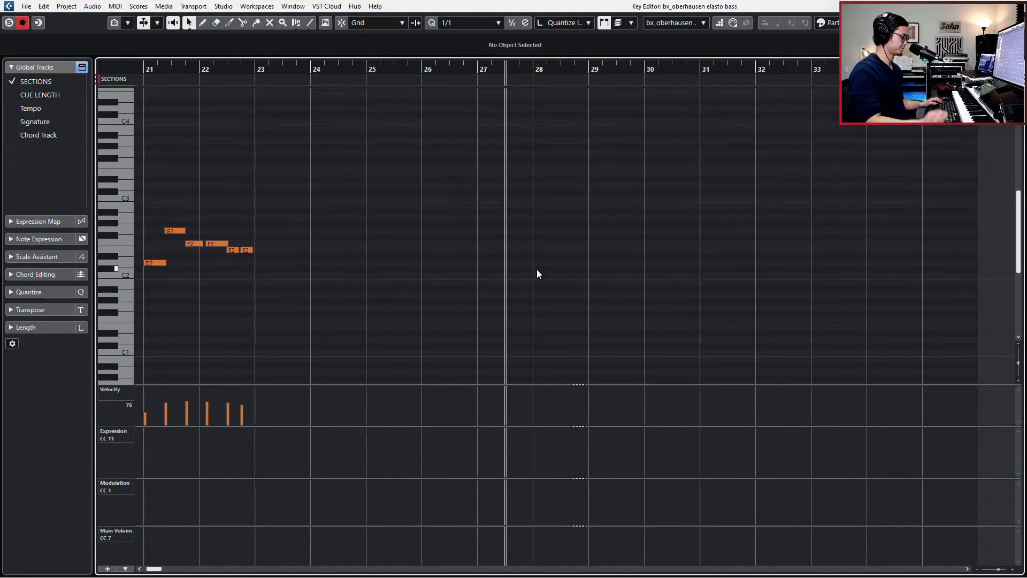
key("KP_0")
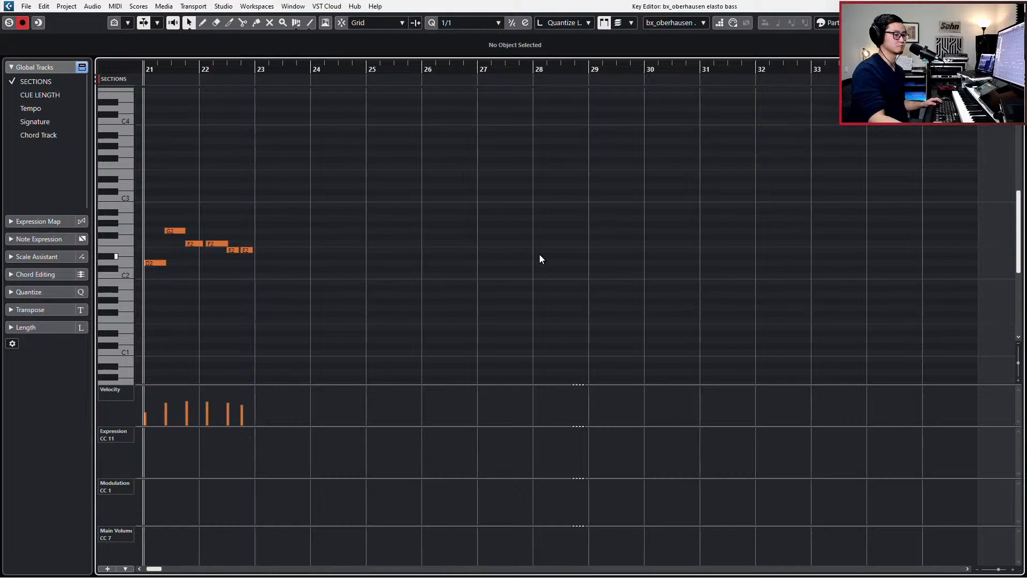
key("h")
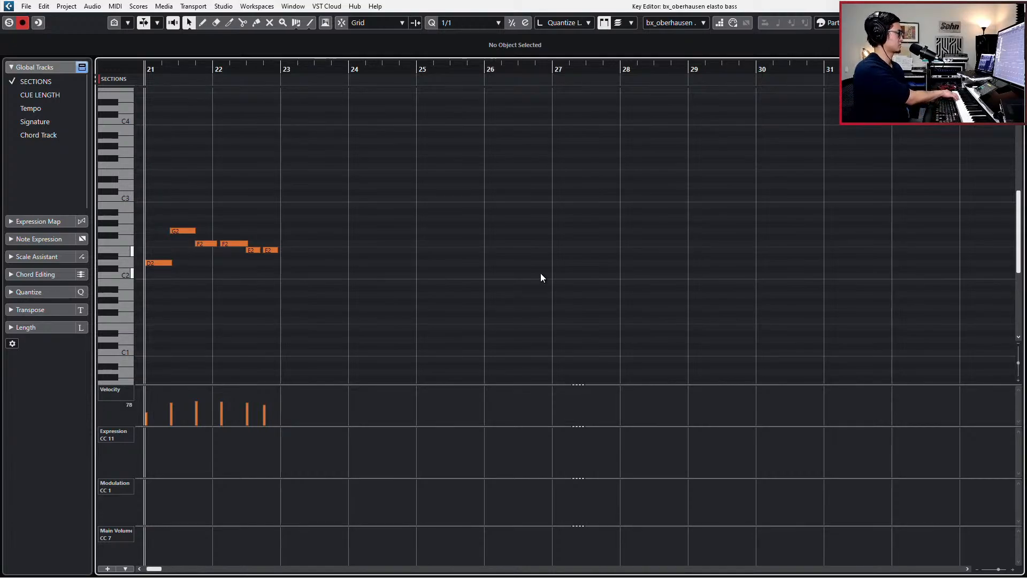
key("space")
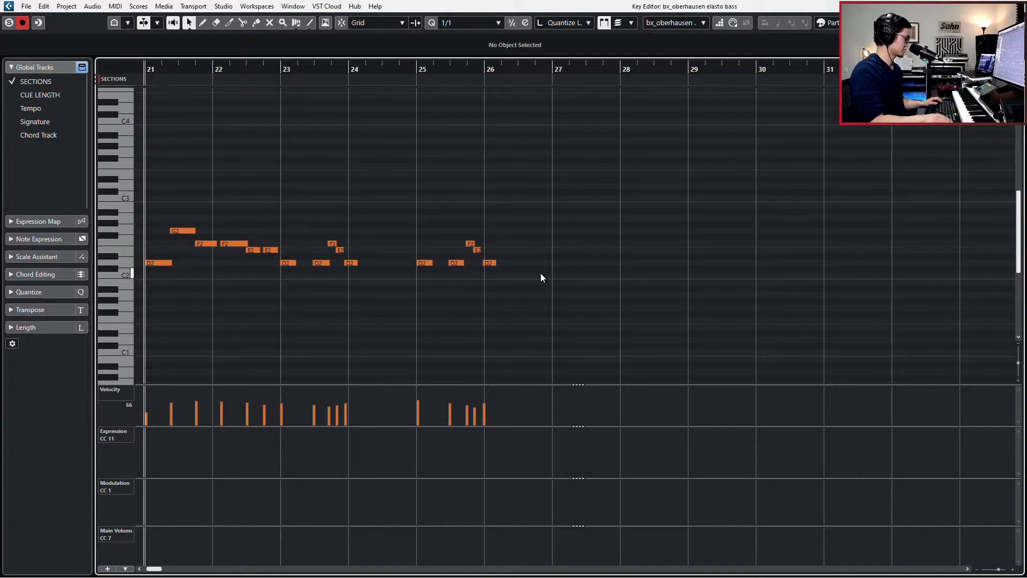
key("ctrl+z")
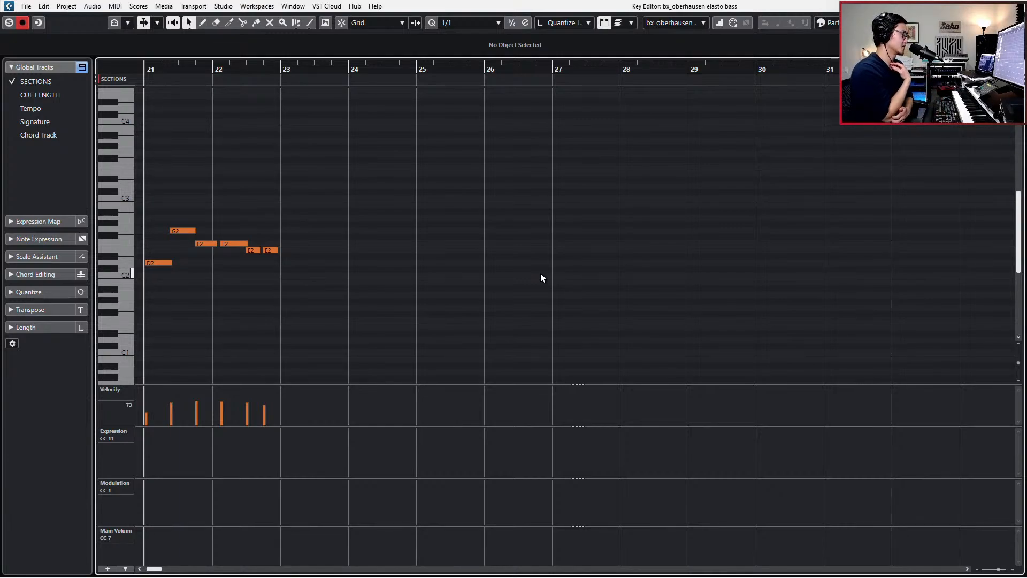
Record a bass line from bar 23 to bar 27 with D3 on each downbeat followed by D2, F2 and G2 notes
key("space")
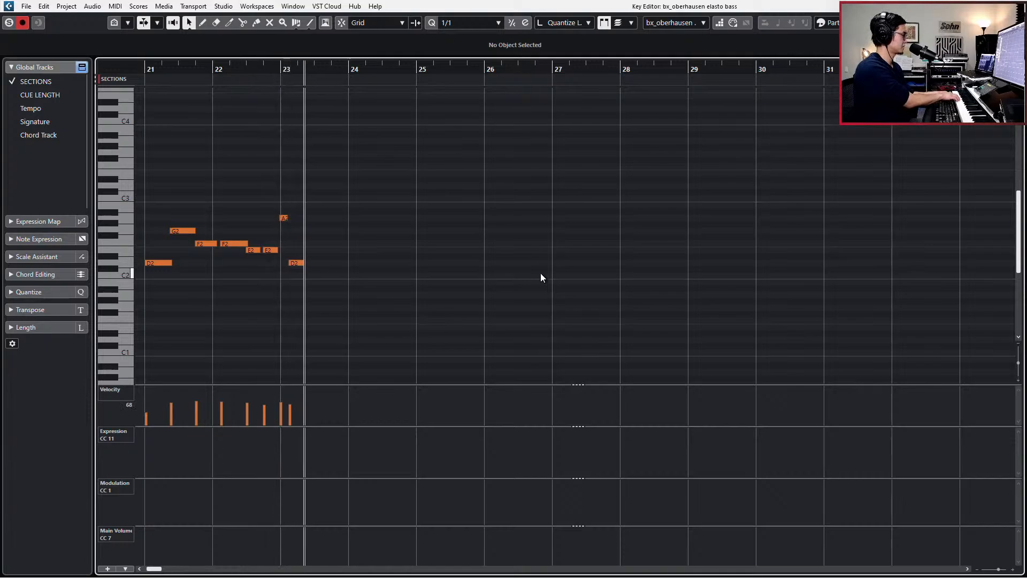
key("space")
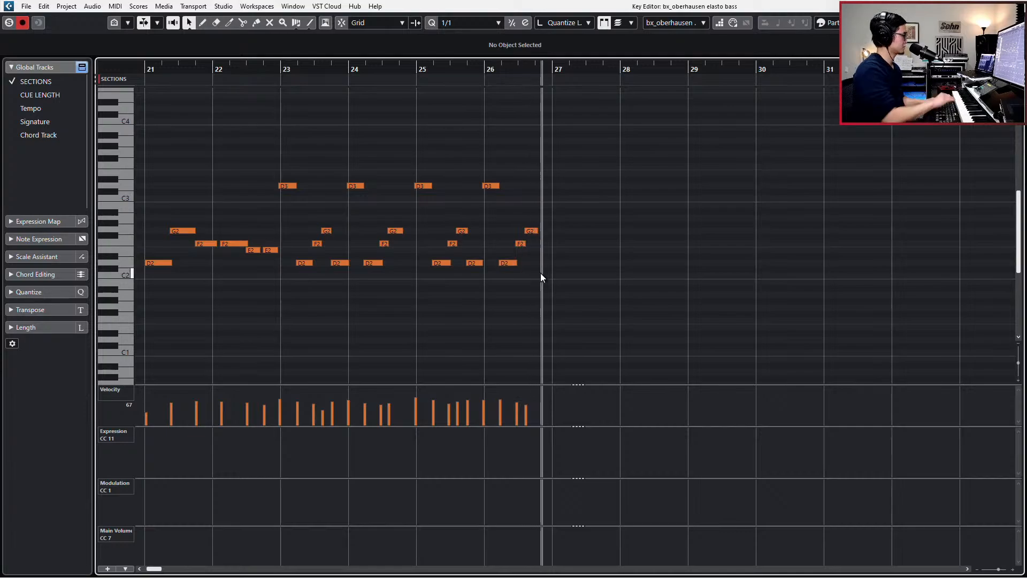
key("space")
Select the recorded bass notes from bar 23 to bar 27, set the quantize value to 1/8, and play the line
left_click_drag(314, 156, 633, 325)
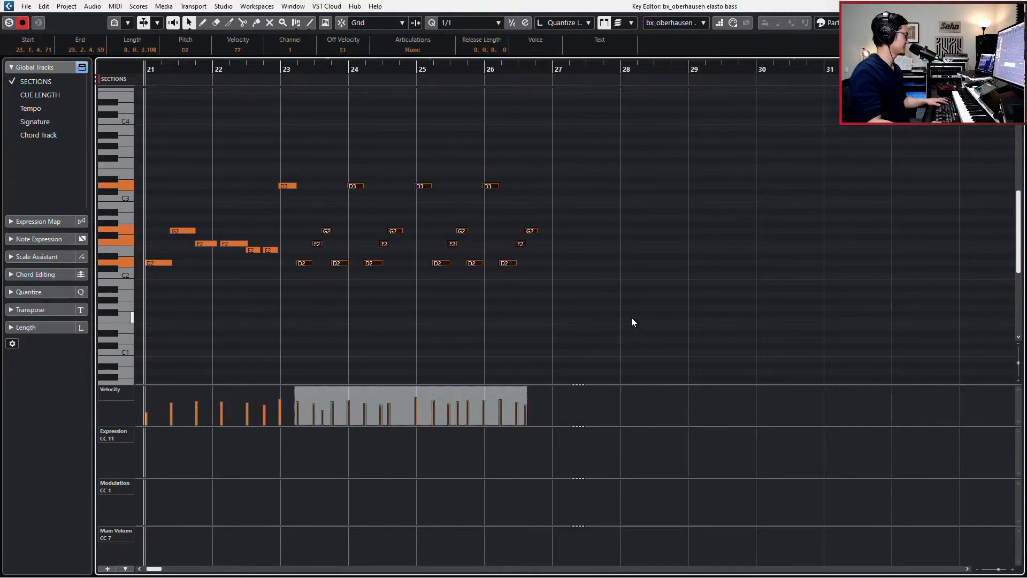
key("alt+4")
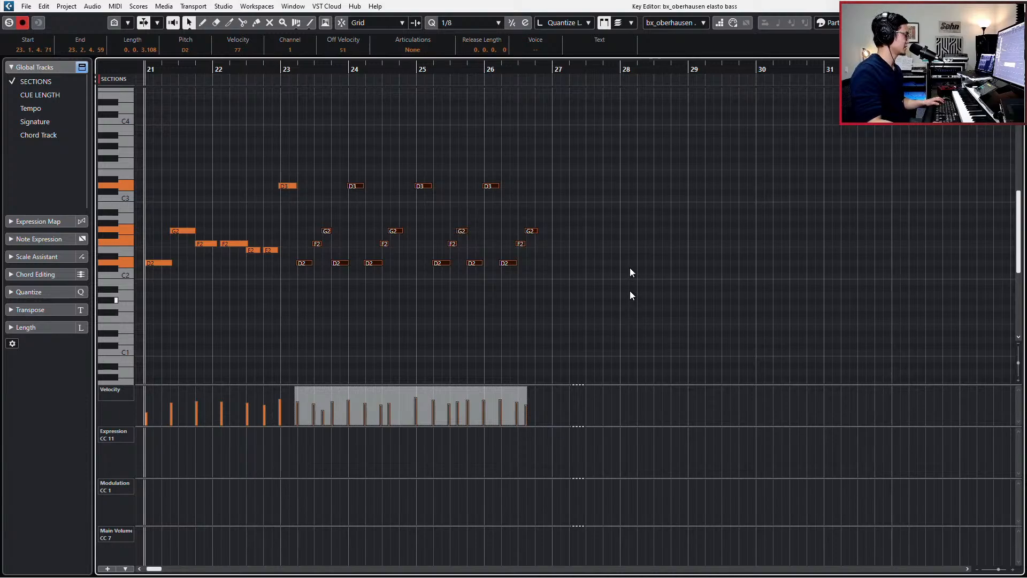
left_click(283, 186, "shift")
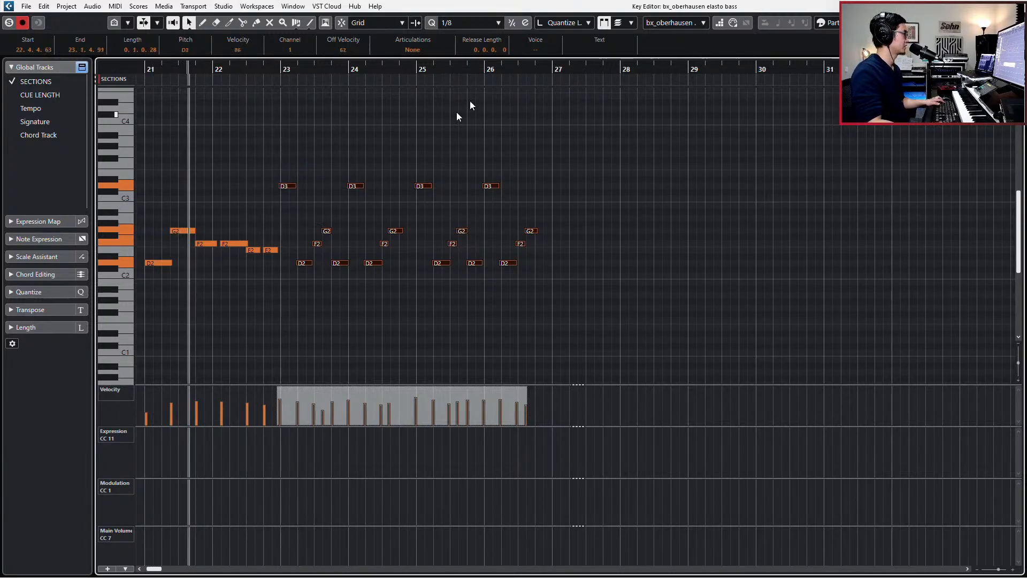
key("alt+3")
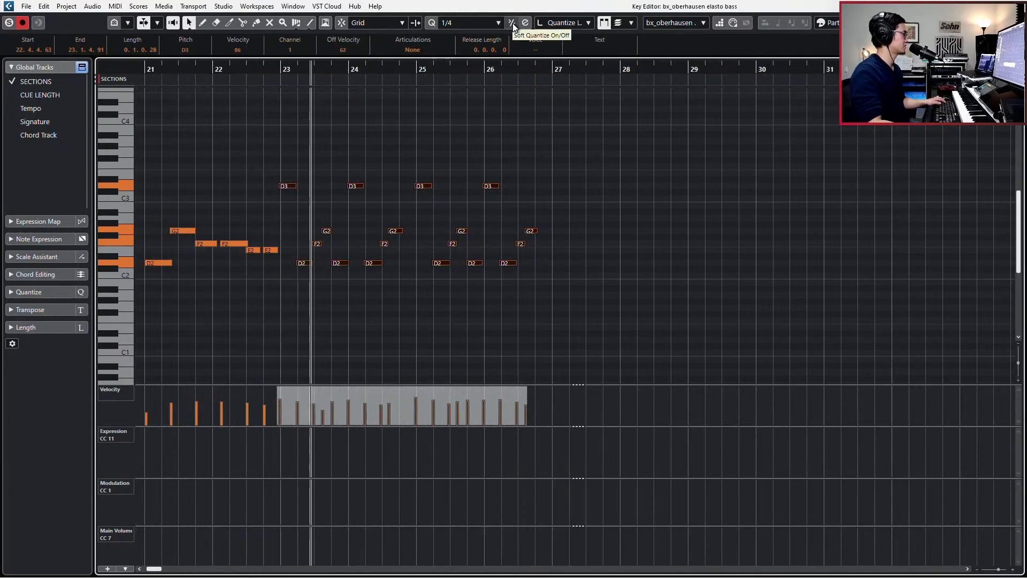
key("alt+4")
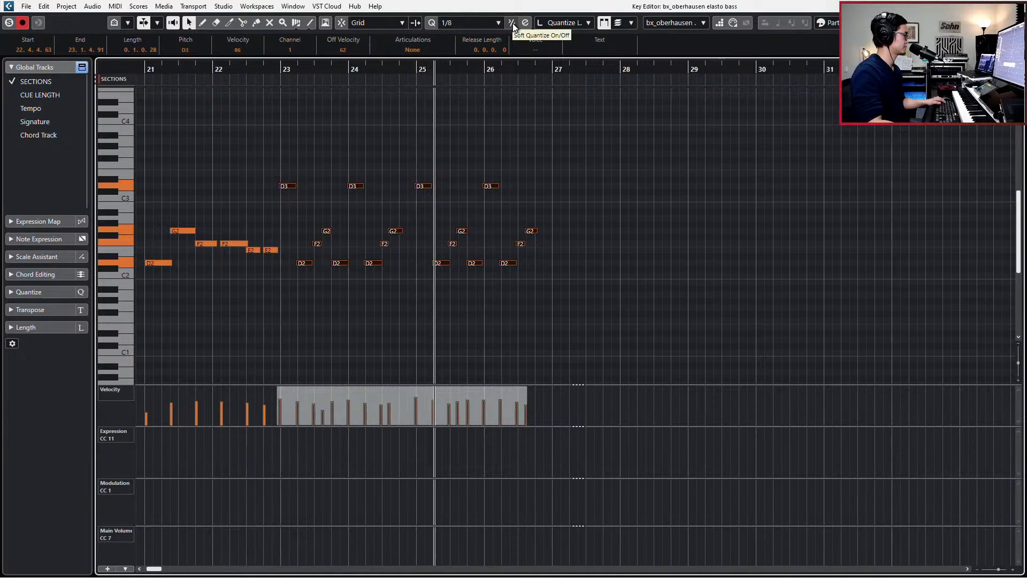
key("space")
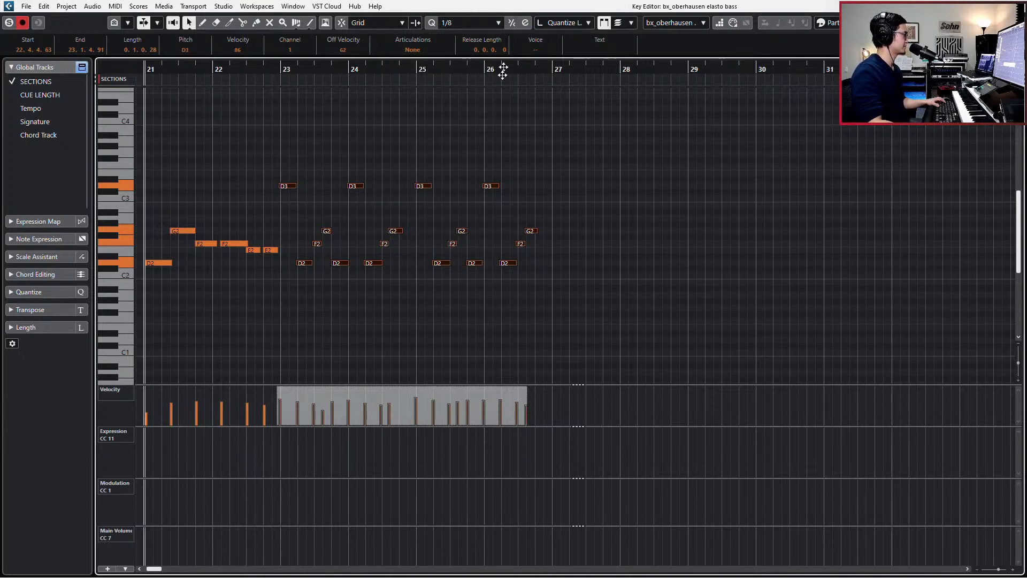
Nudge the G2 note in bar 23 slightly earlier and the G2 note in bar 24 slightly later
left_click_drag(337, 217, 312, 247)
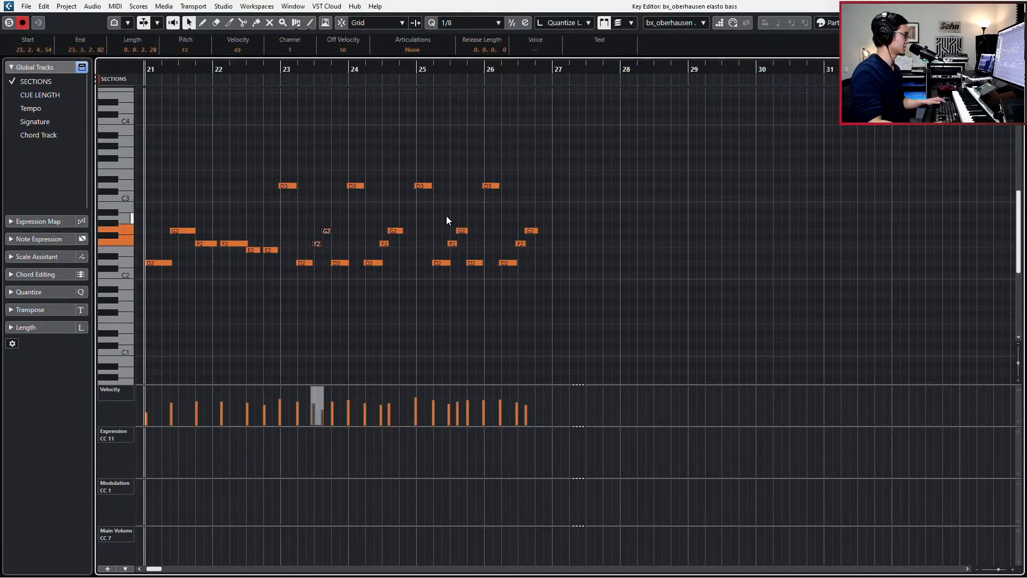
left_click_drag(347, 208, 329, 241)
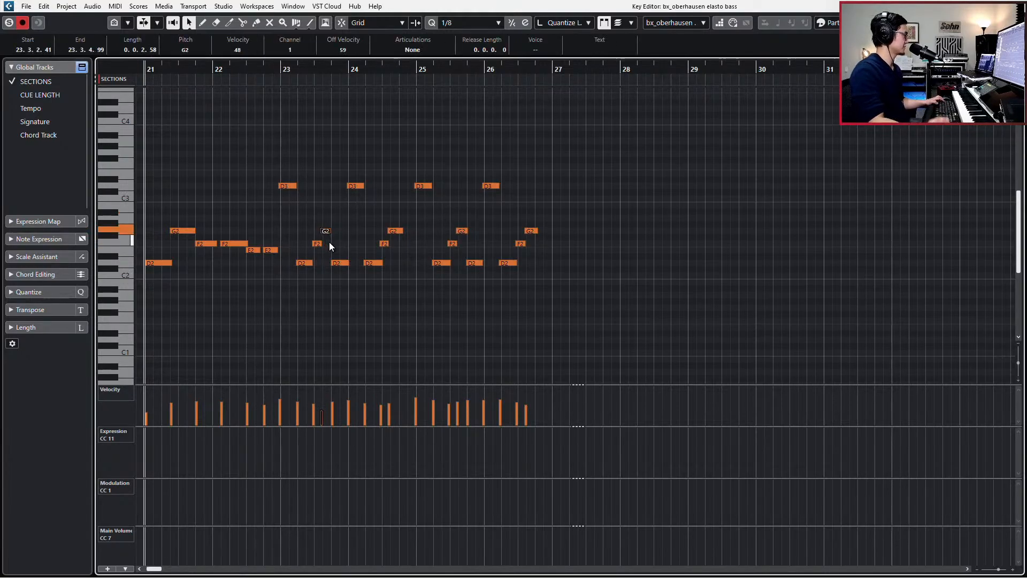
key("space")
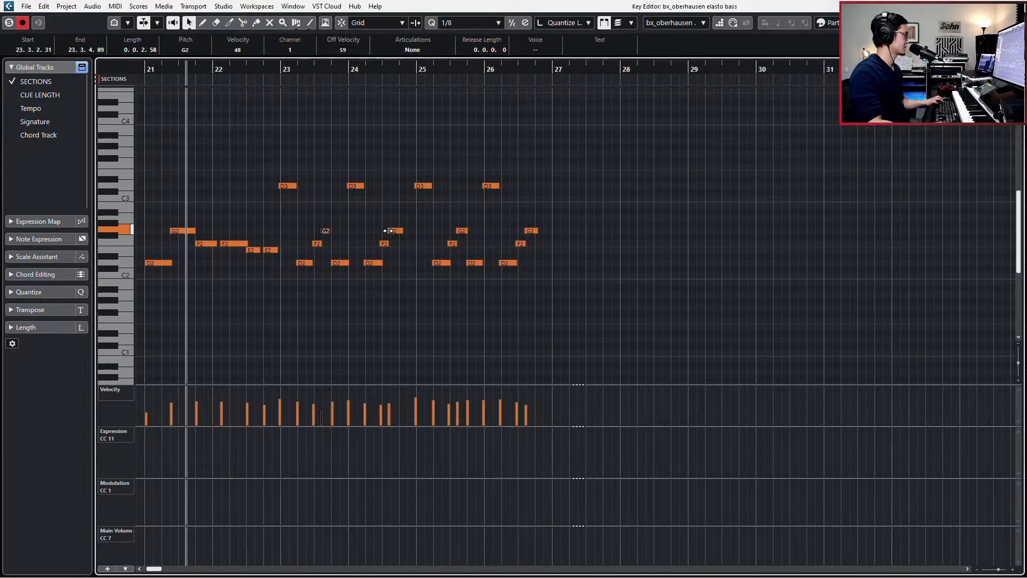
left_click(390, 230)
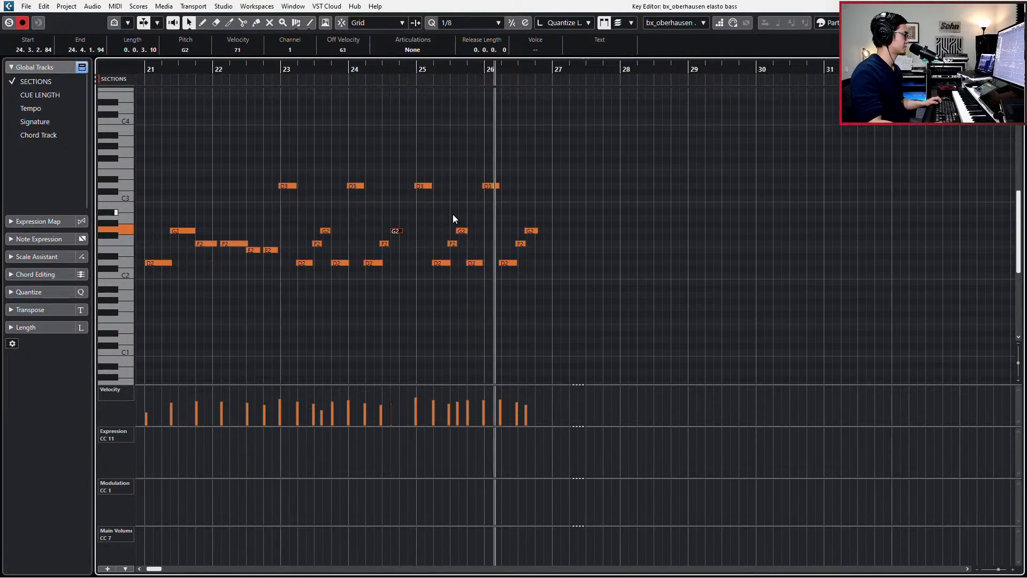
Shift the F2 and G2 notes in the middle of bar 25 slightly later and close the note editor
left_click(455, 229)
left_click_drag(454, 229, 468, 245)
key("q")
key("q")
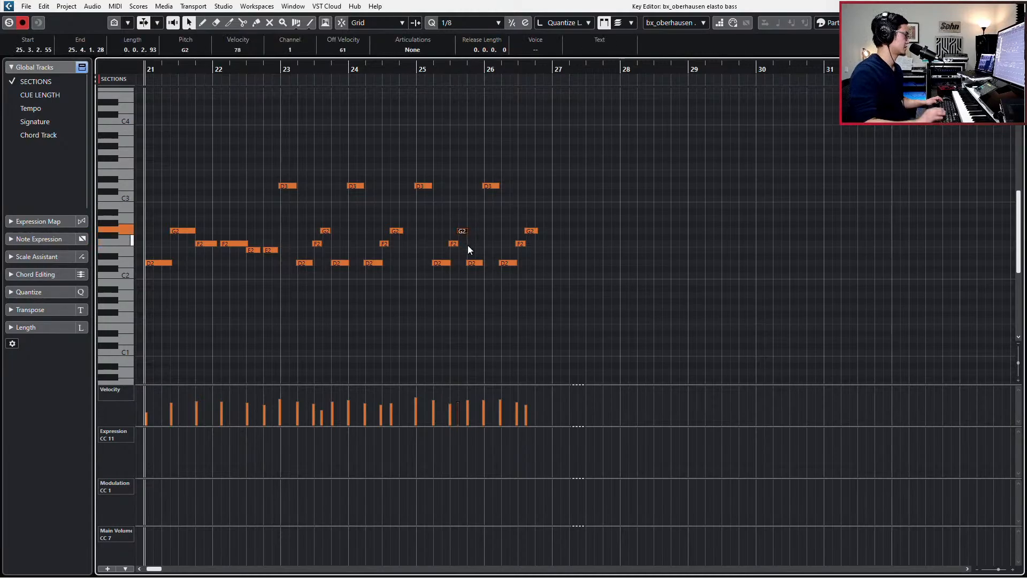
key("q")
key("q")
key("Return")
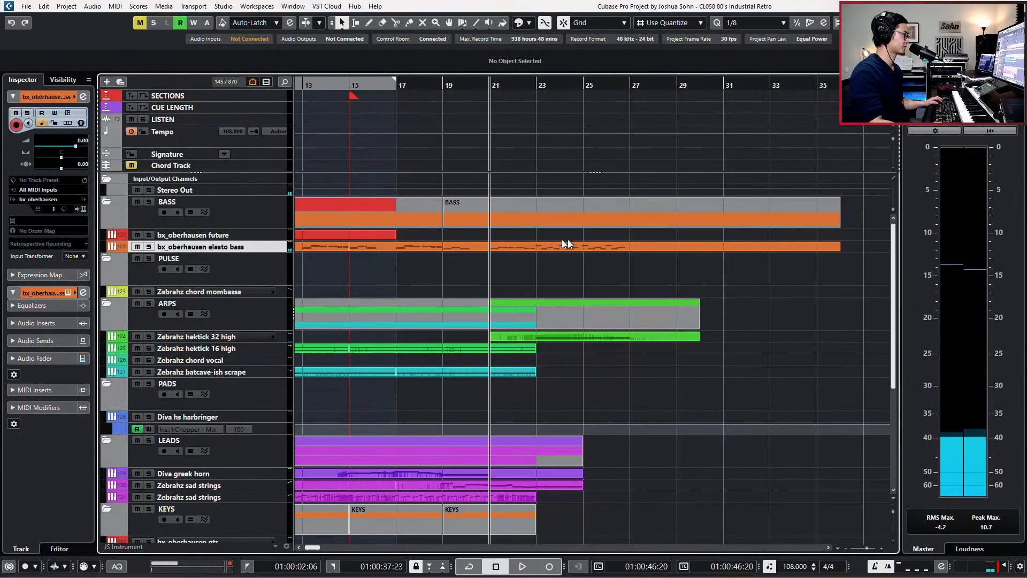
Set the project's left locator to bar 23 and the right locator to bar 27
scroll(528, 248, "up", 2)
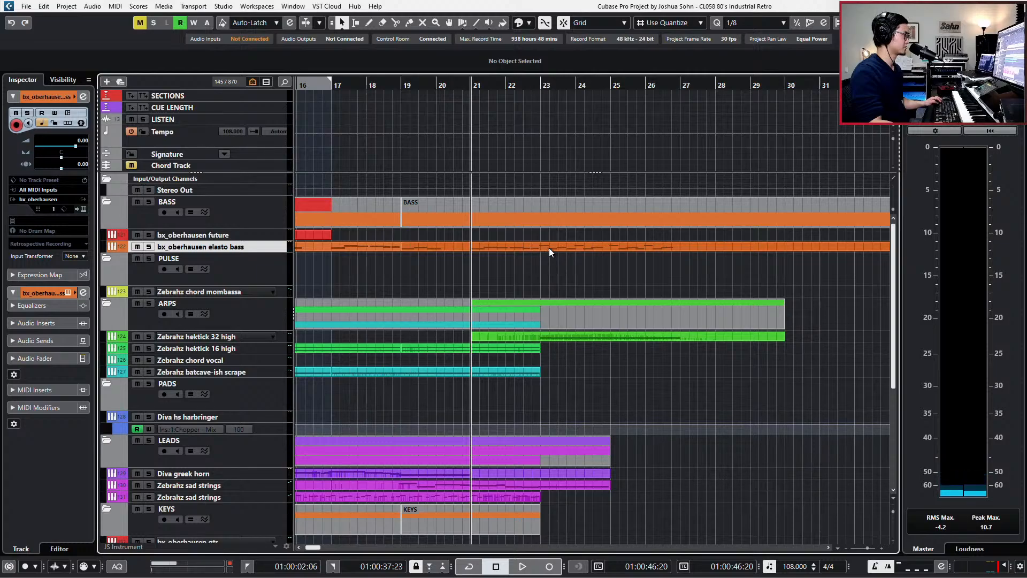
left_click(539, 250)
key("ctrl+KP_Add")
key("ctrl+KP_Add")
key("ctrl+KP_1")
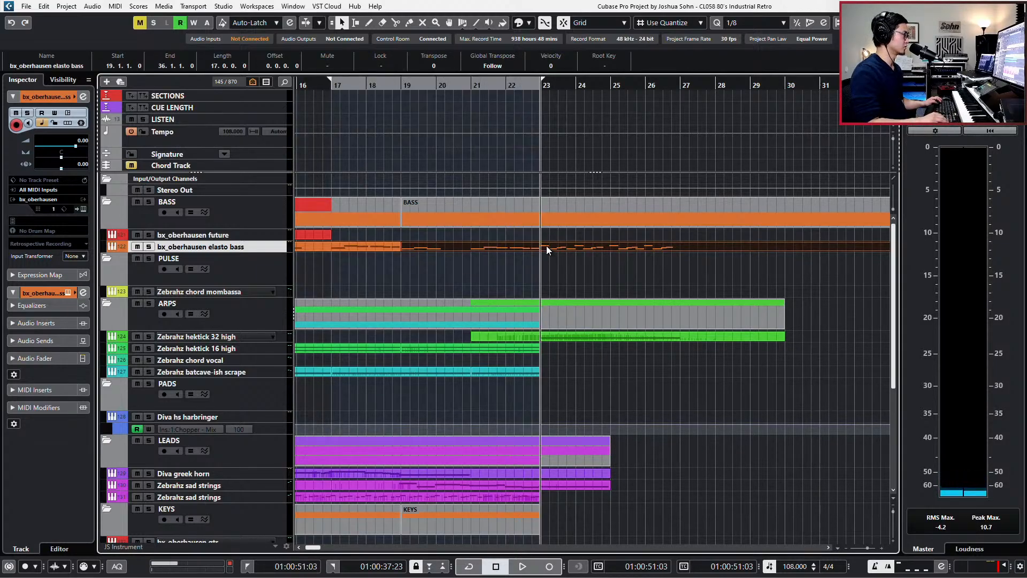
key("KP_Add")
key("ctrl+KP_1")
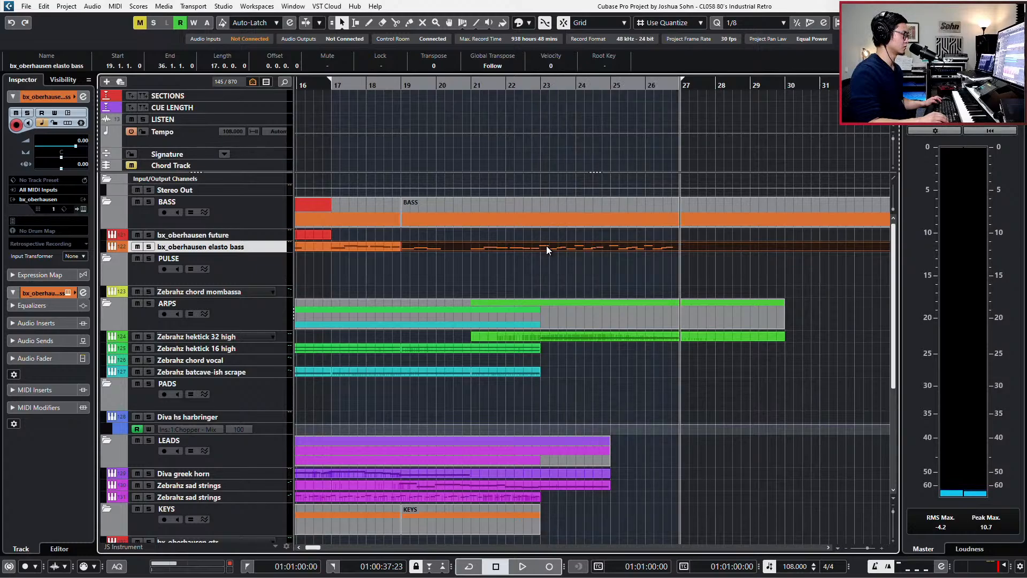
key("ctrl+KP_2")
key("KP_Subtract")
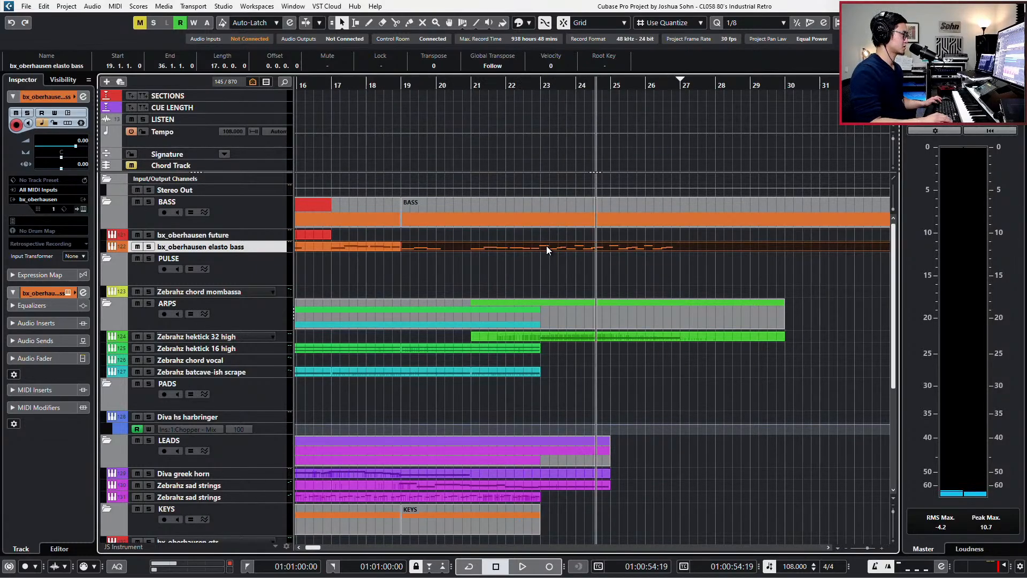
key("ctrl+KP_Add")
key("ctrl+KP_1")
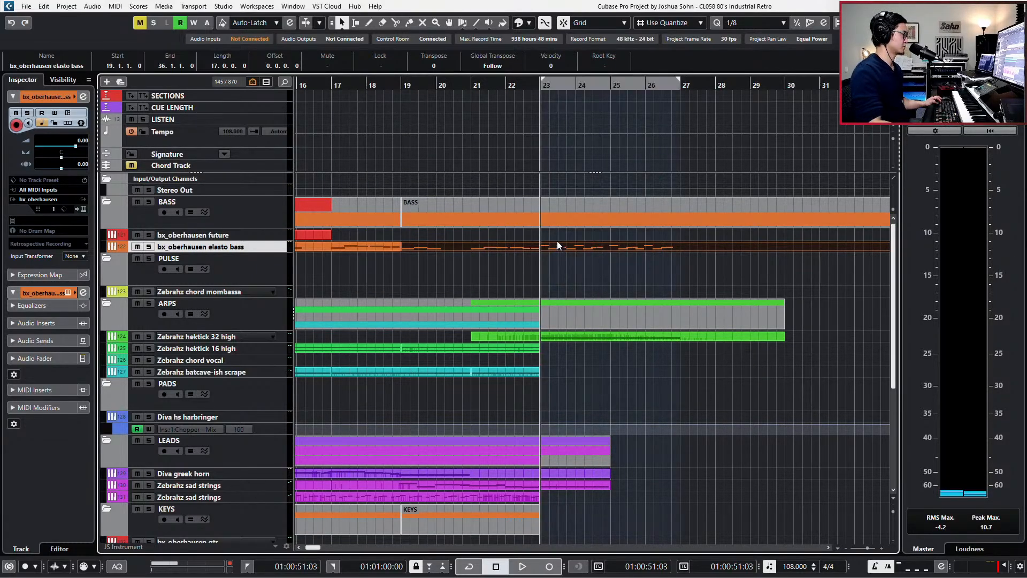
Split the elasto bass part at bar 22 beat 4 and duplicate the piece that follows the cut
left_click_drag(537, 249, 534, 249)
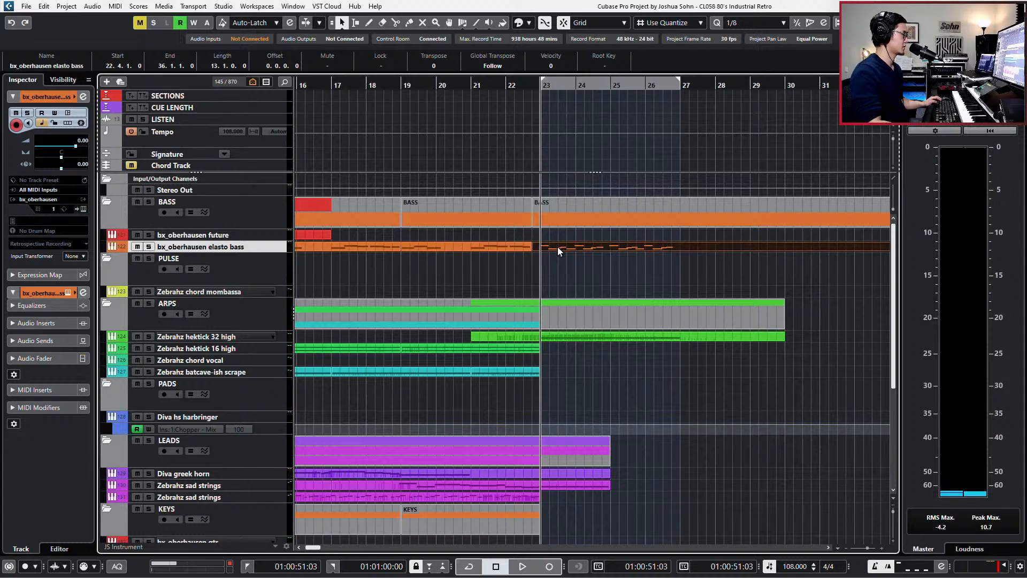
key("ctrl+d")
key("g")
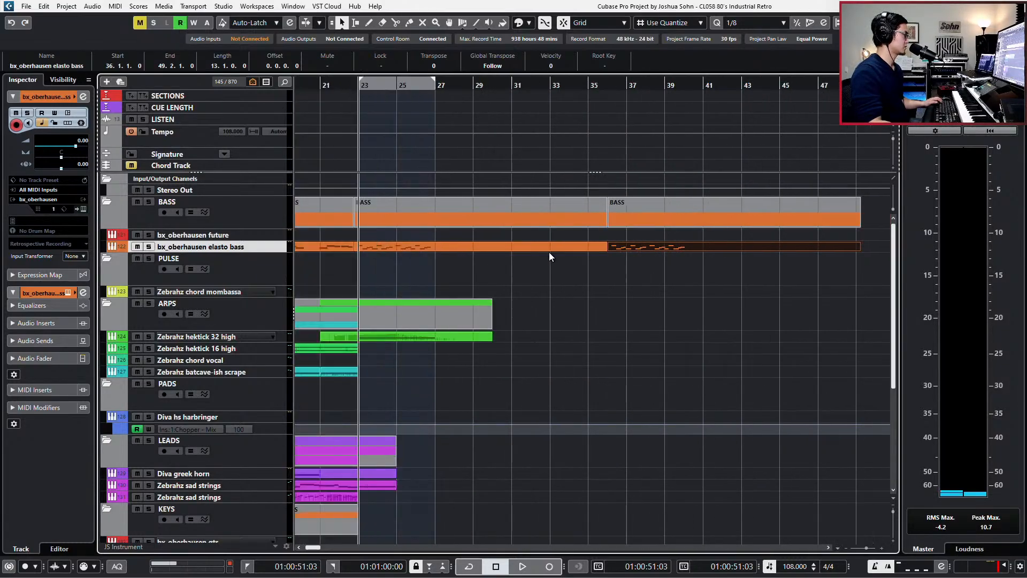
Remove the original elasto bass part's empty tail after bar 27 and move the duplicate to start at bar 26 beat 4
left_click(445, 249)
key("Delete")
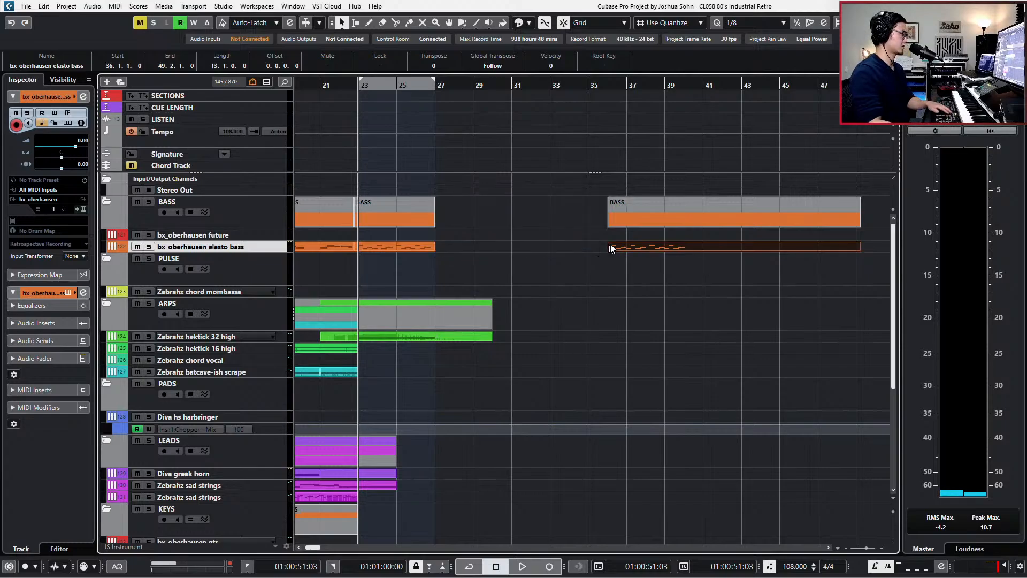
left_click_drag(638, 248, 462, 247)
scroll(431, 248, "up", 3)
scroll(427, 249, "up", 1)
scroll(428, 248, "left", 2)
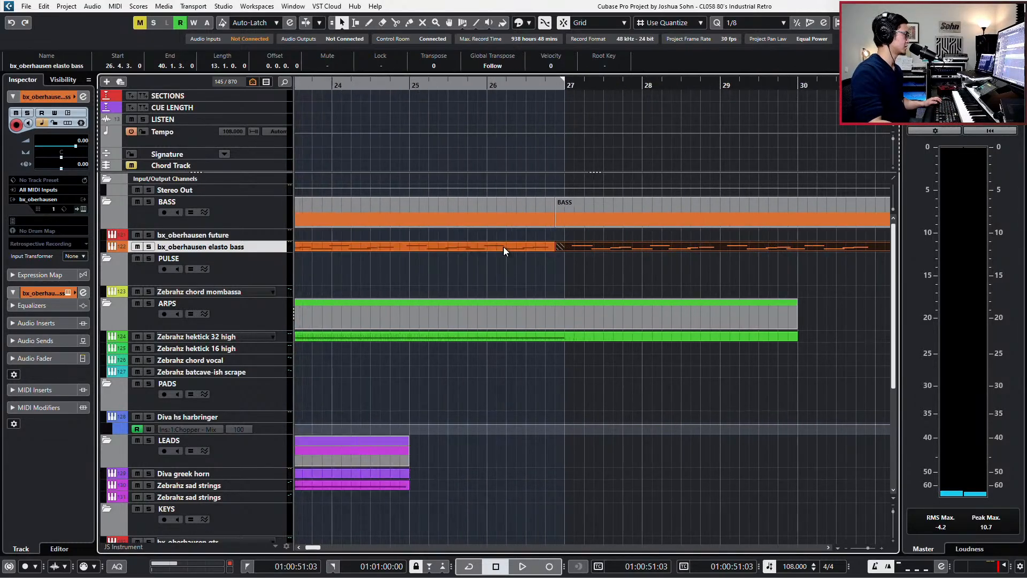
left_click_drag(592, 245, 581, 247)
scroll(573, 249, "down", 1)
scroll(559, 248, "down", 2)
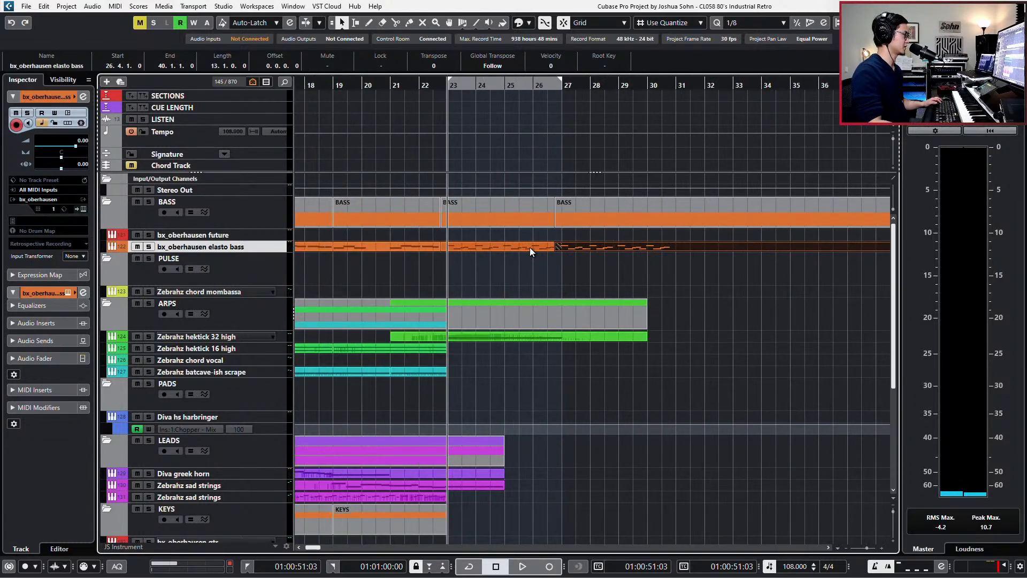
Glue the elasto bass pieces from bar 19 onward into one part
left_click(424, 245)
key("Delete")
left_click(444, 245)
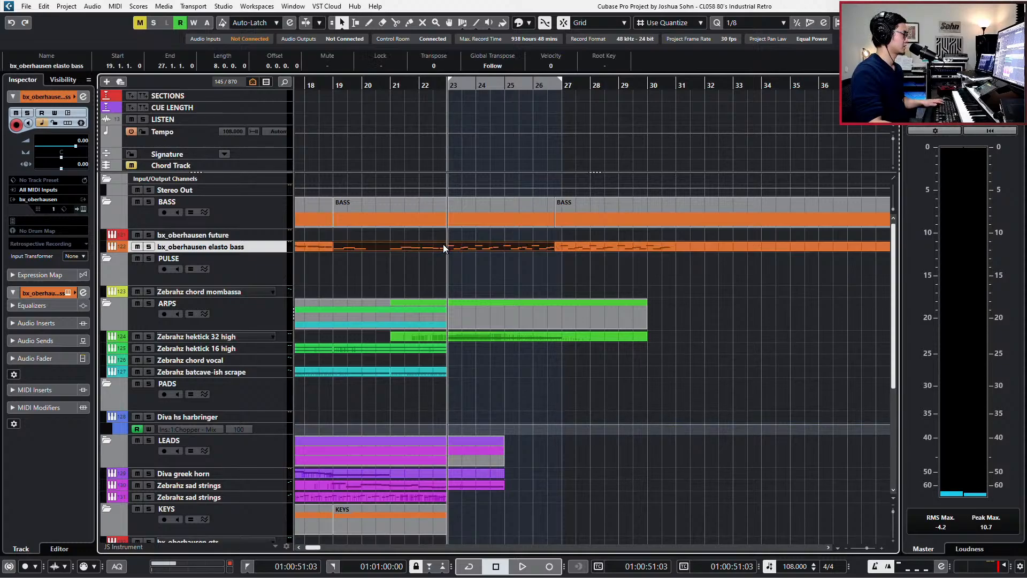
key("4")
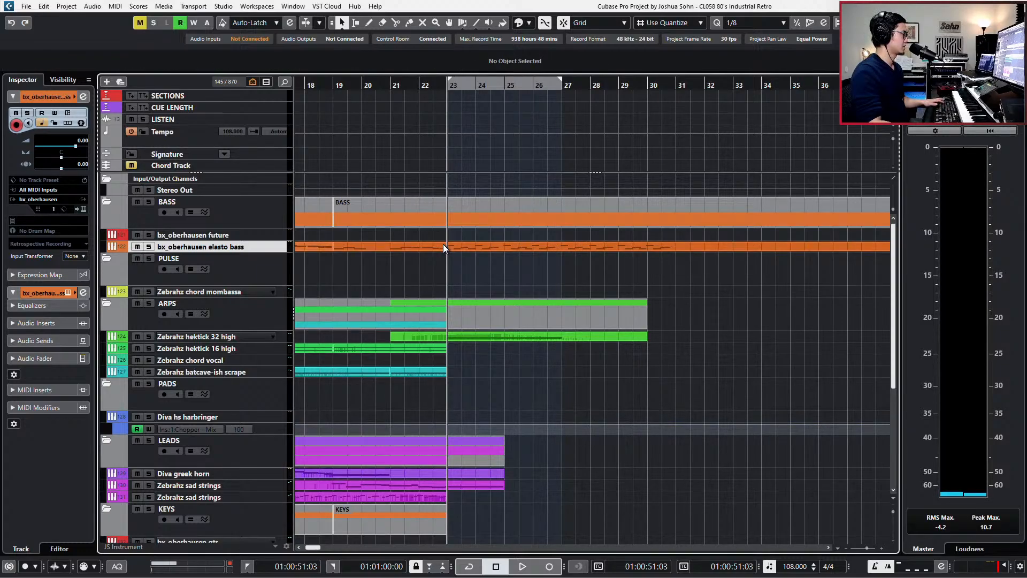
Split the elasto bass part at bar 31 and delete everything after the cut
left_click(677, 247, "alt")
left_click(703, 249)
key("Delete")
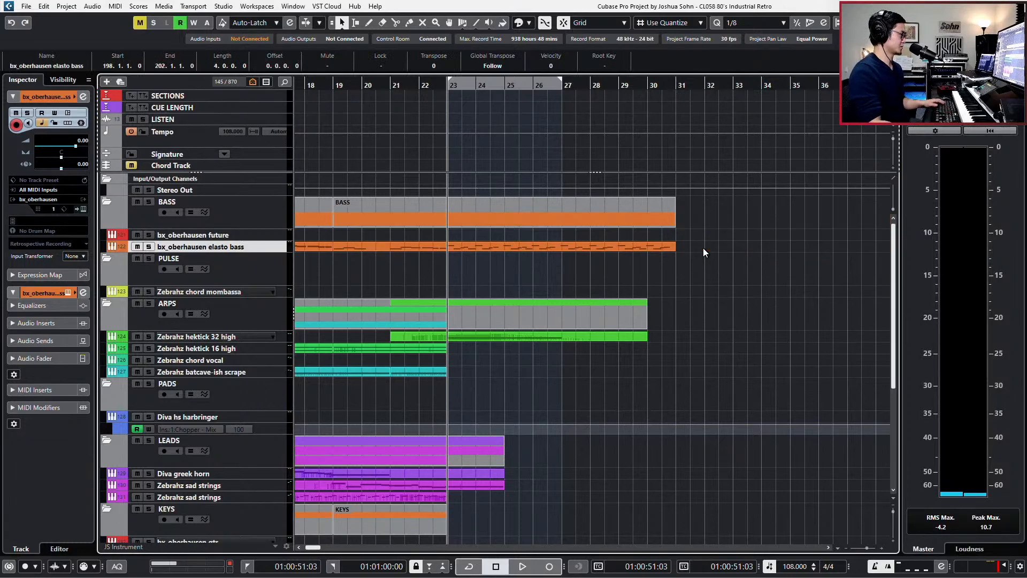
Play the arrangement from bar 22 to review the extended bass line with the other tracks
key("KP_Subtract")
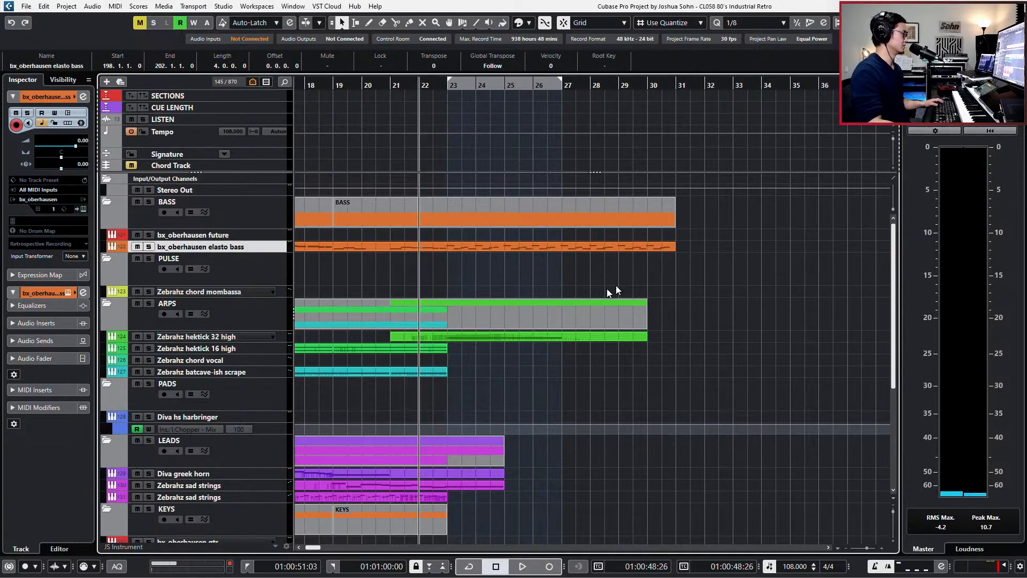
key("space")
scroll(574, 293, "down", 5)
scroll(559, 306, "up", 3)
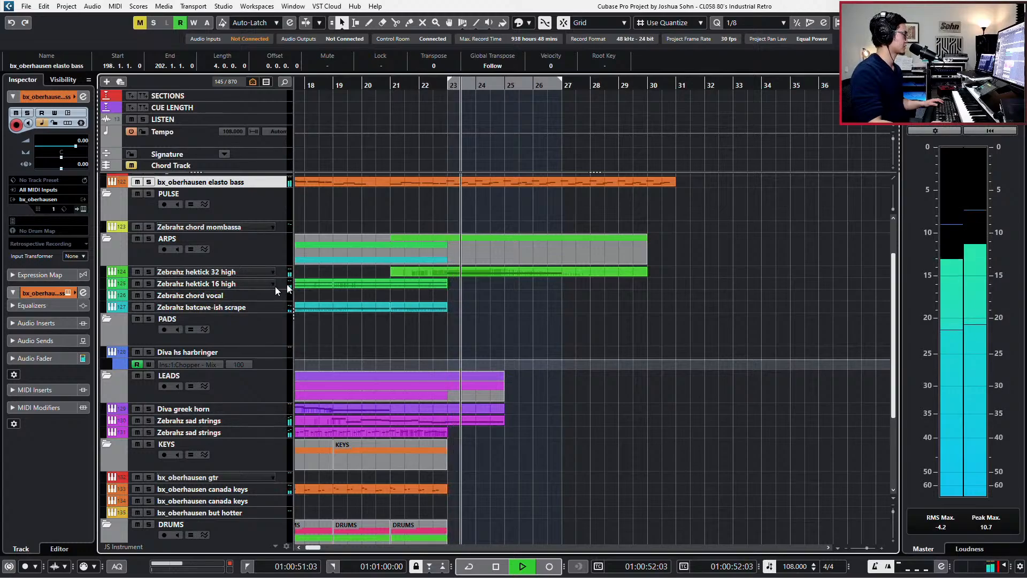
scroll(420, 290, "down", 3)
key("space")
Audition the hektick 16 high, batcave-ish scrape and Diva hs harbringer tracks, playing the last one against the section from bar 22
left_click(252, 210)
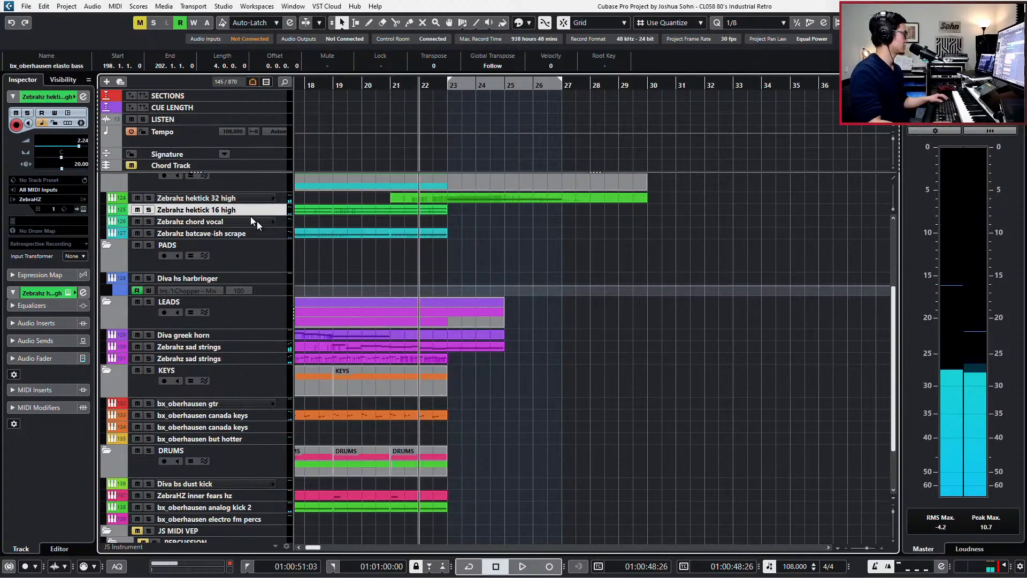
left_click(256, 234)
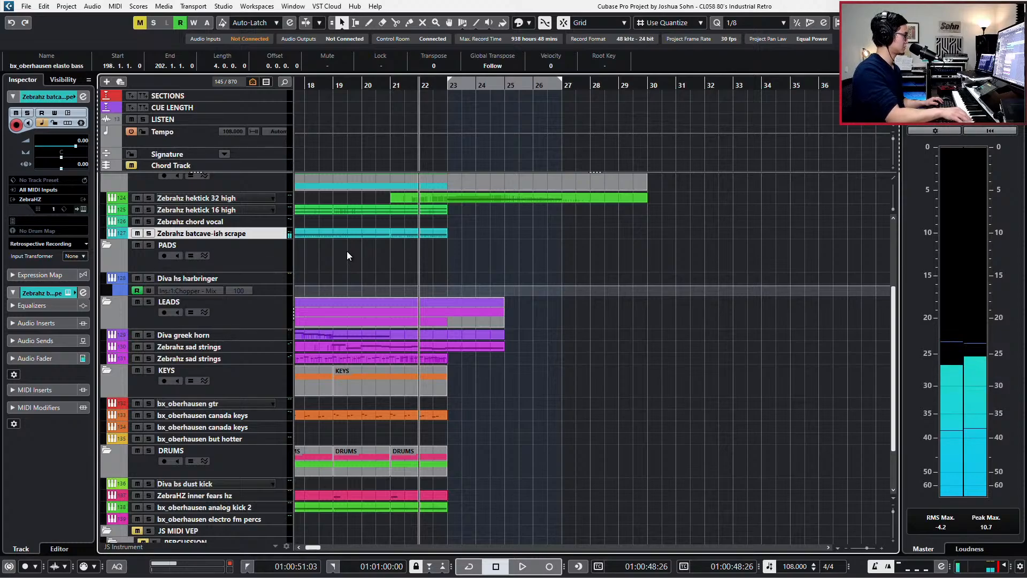
key("Down")
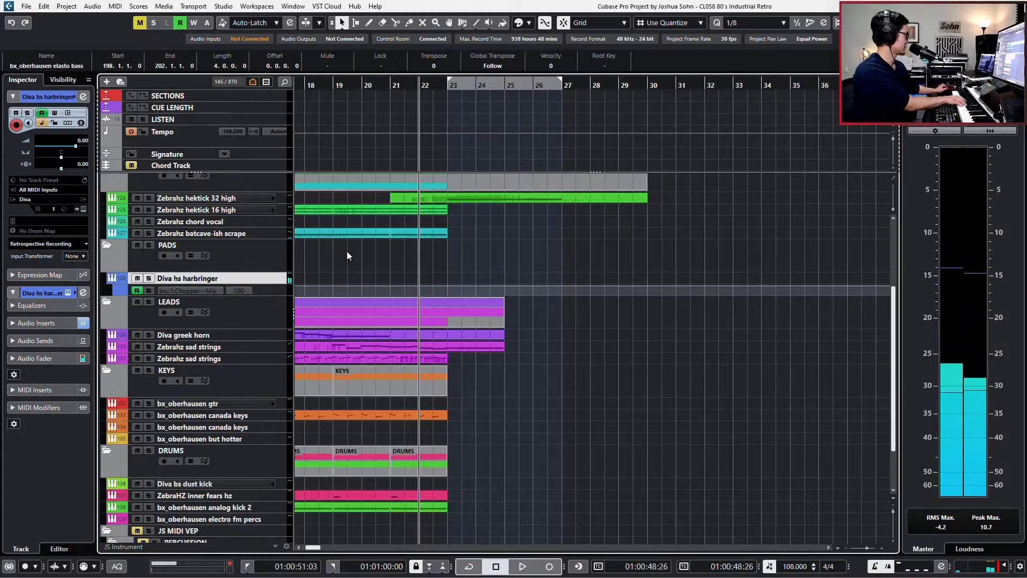
key("space")
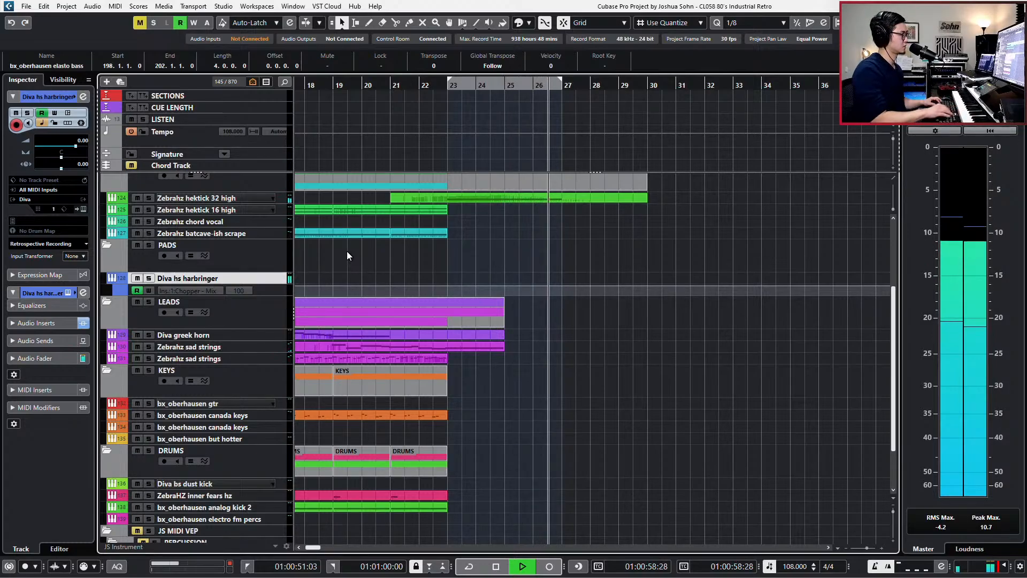
key("space")
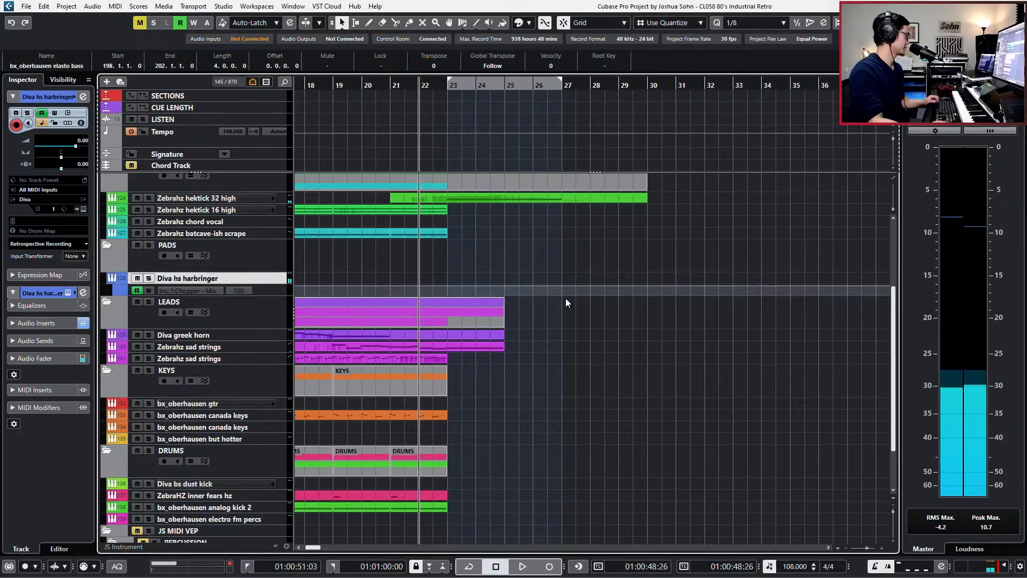
Audition the second canada keys track, playing it against the section from bar 22
scroll(566, 303, "down", 3)
scroll(334, 271, "down", 1, "ctrl")
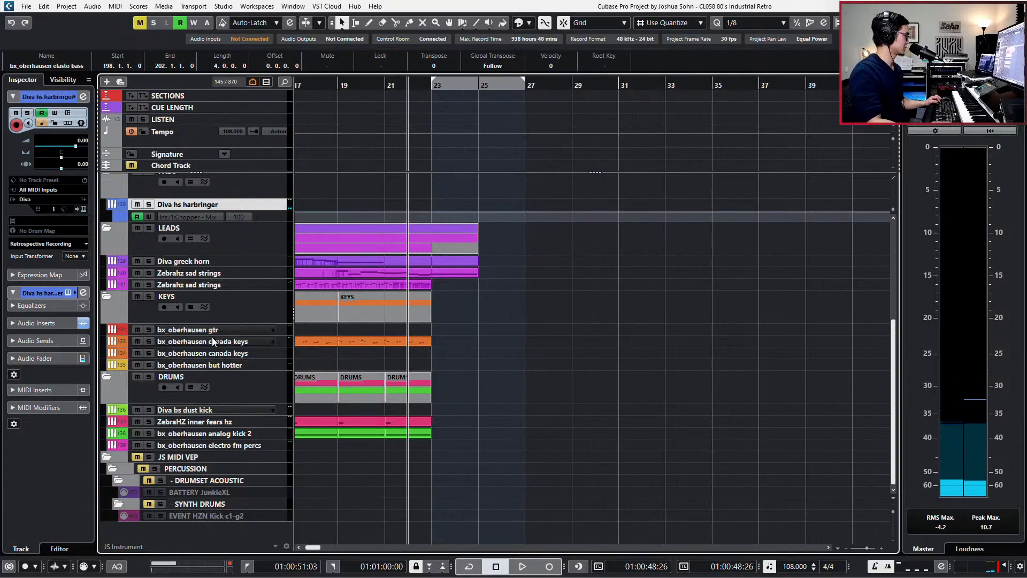
left_click(257, 354)
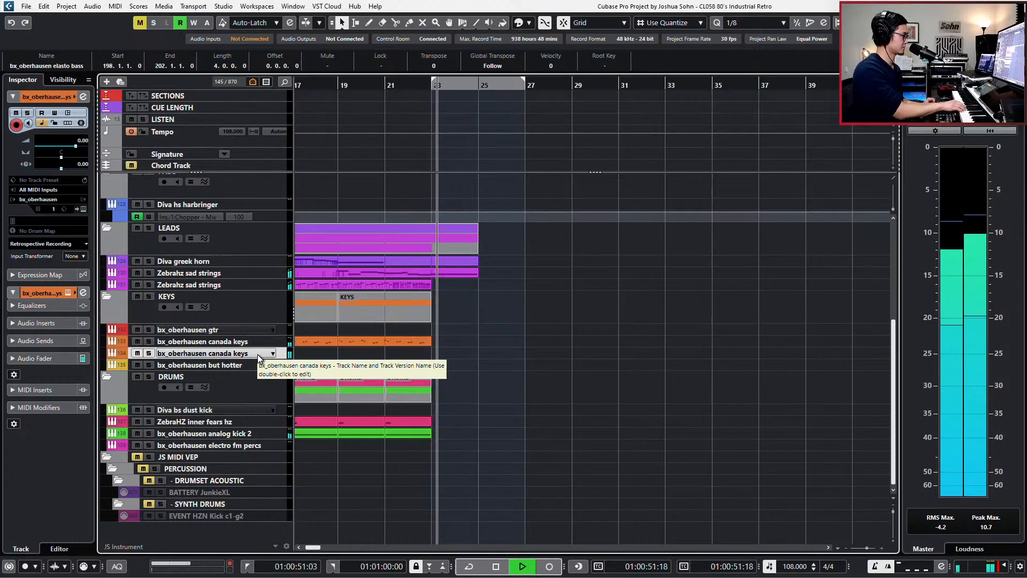
key("space")
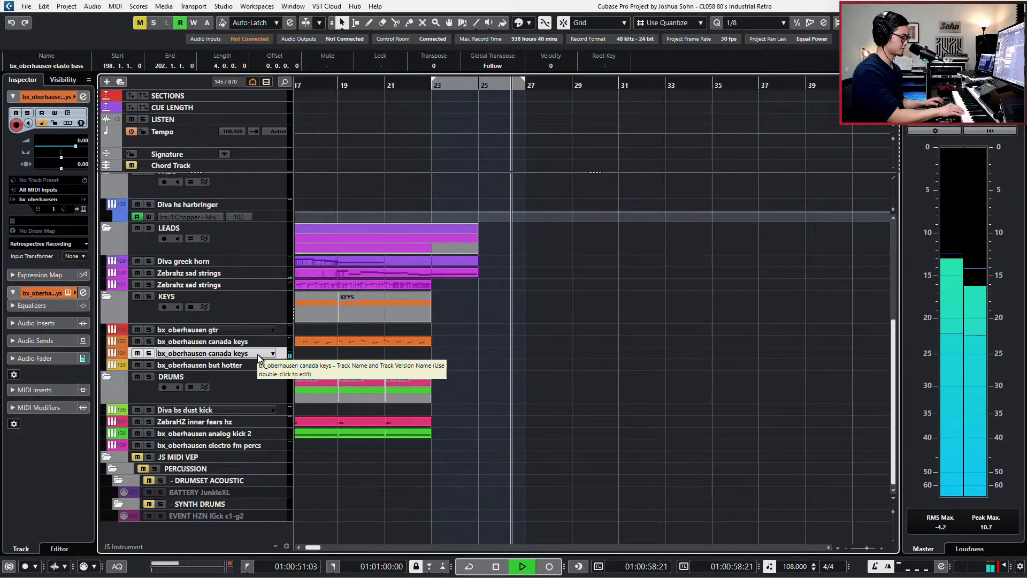
key("space")
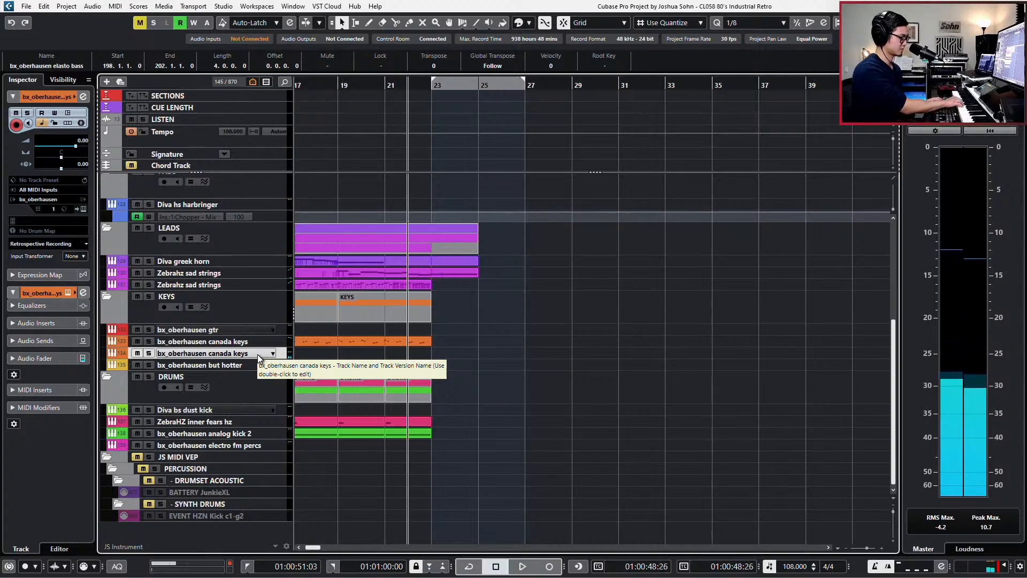
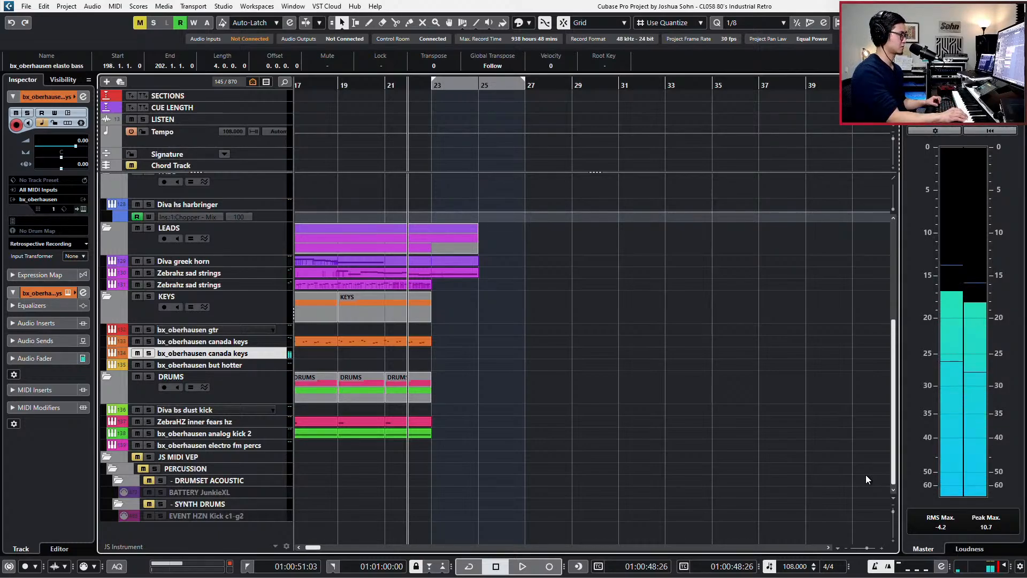
key("space")
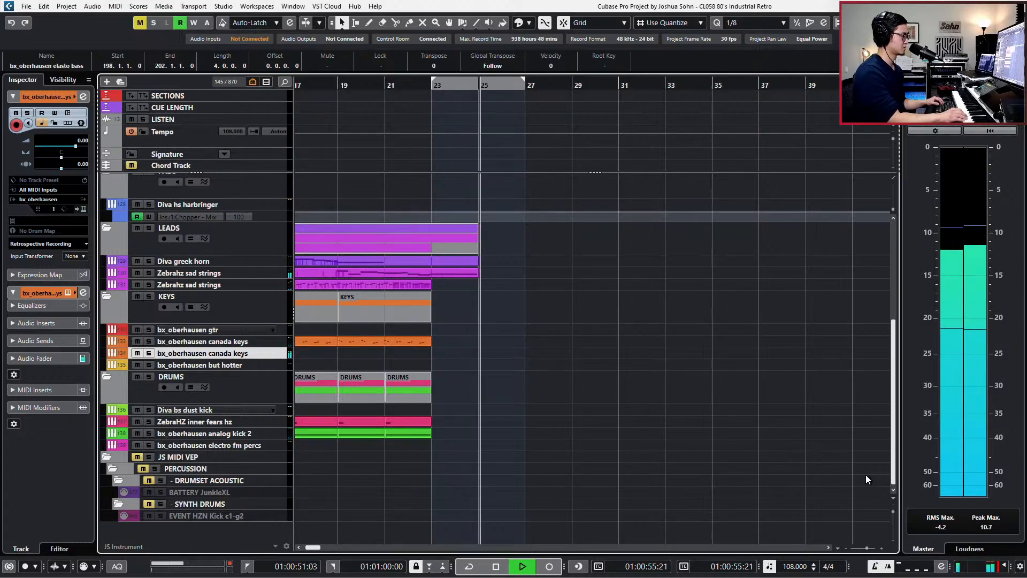
key("space")
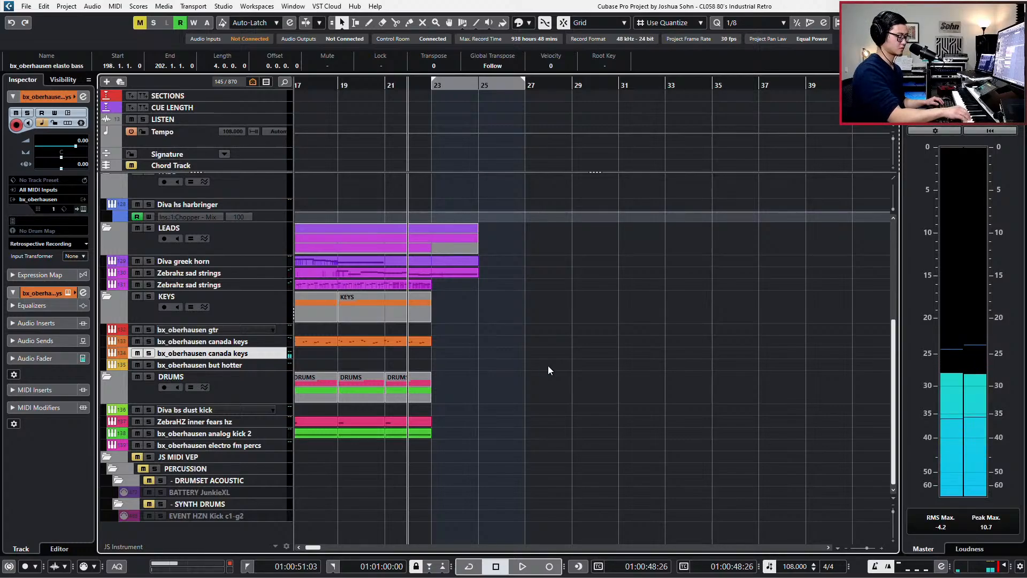
Try recording a take on the second canada keys track from bar 22 and delete the recorded part
key("KP_Multiply")
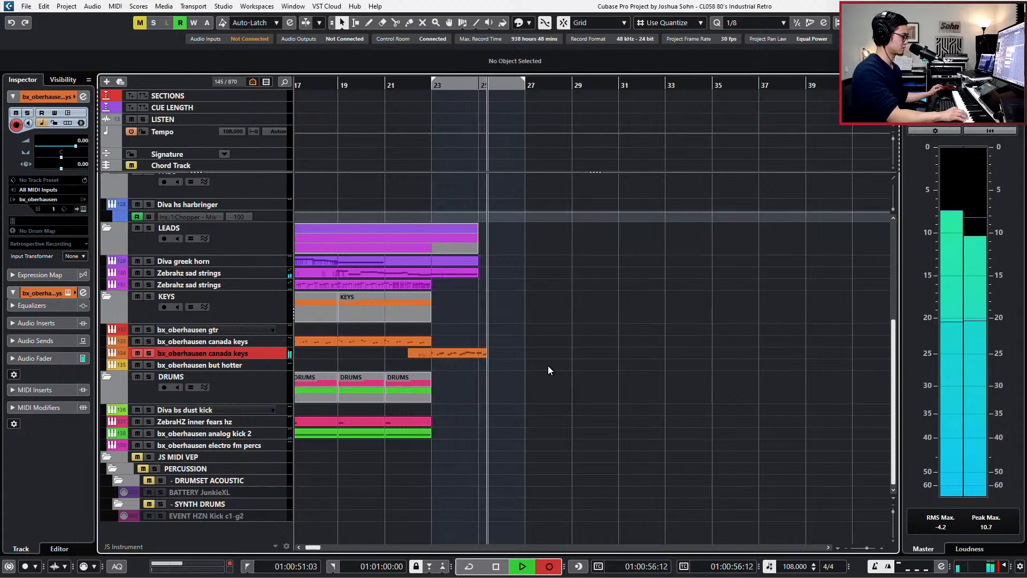
key("space")
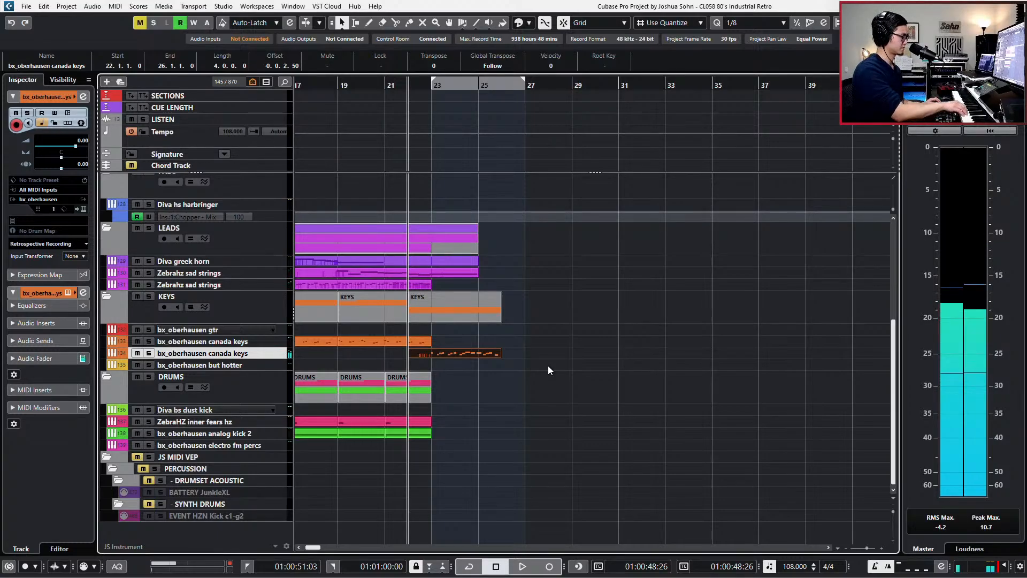
key("Delete")
Play a canada keys line over bars 22 to 27 and capture it on the second canada keys track with retrospective recording
key("space")
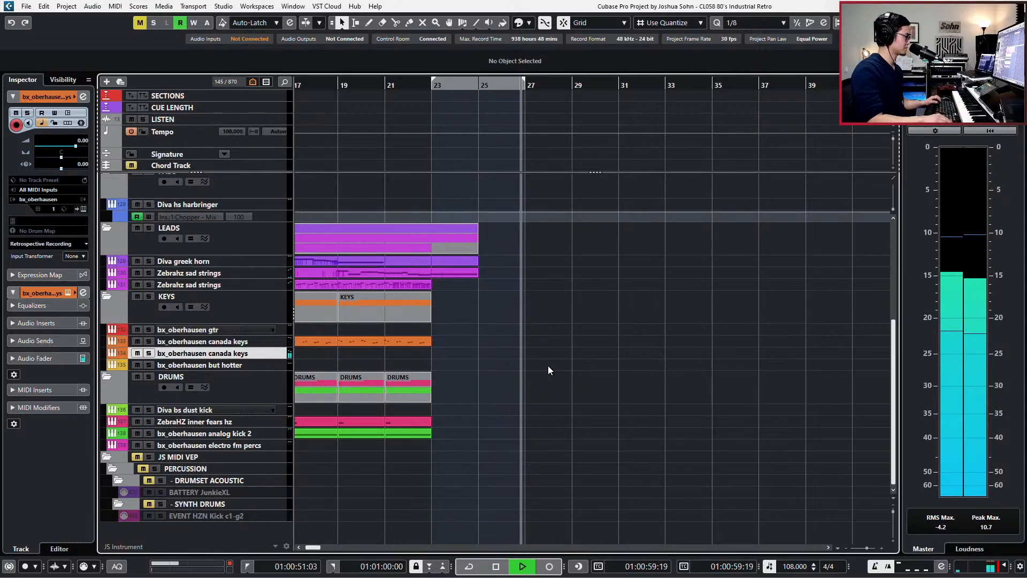
key("shift+KP_Multiply")
key("space")
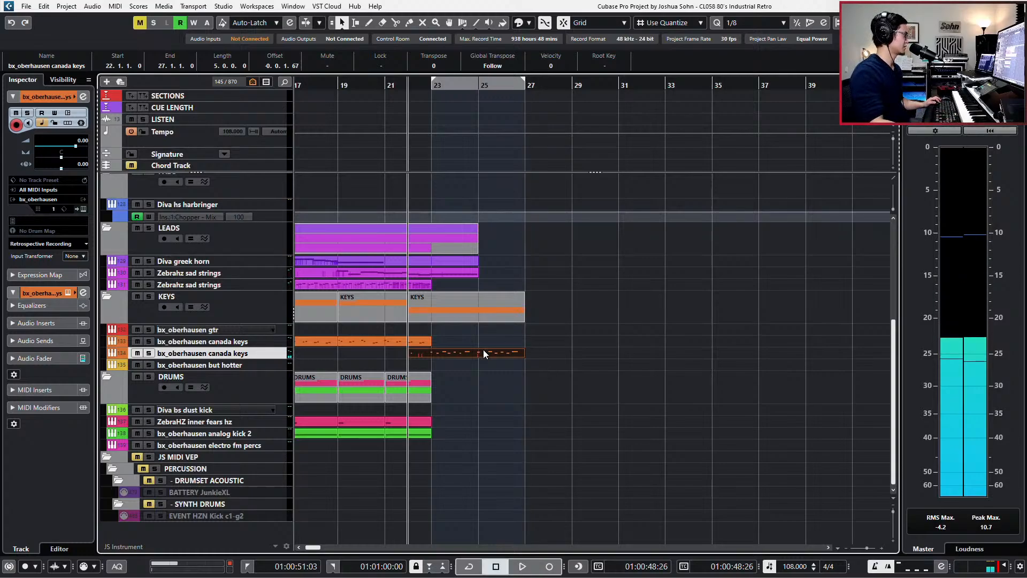
Open the captured canada keys part and delete the stray note in bar 22
double_click(483, 353)
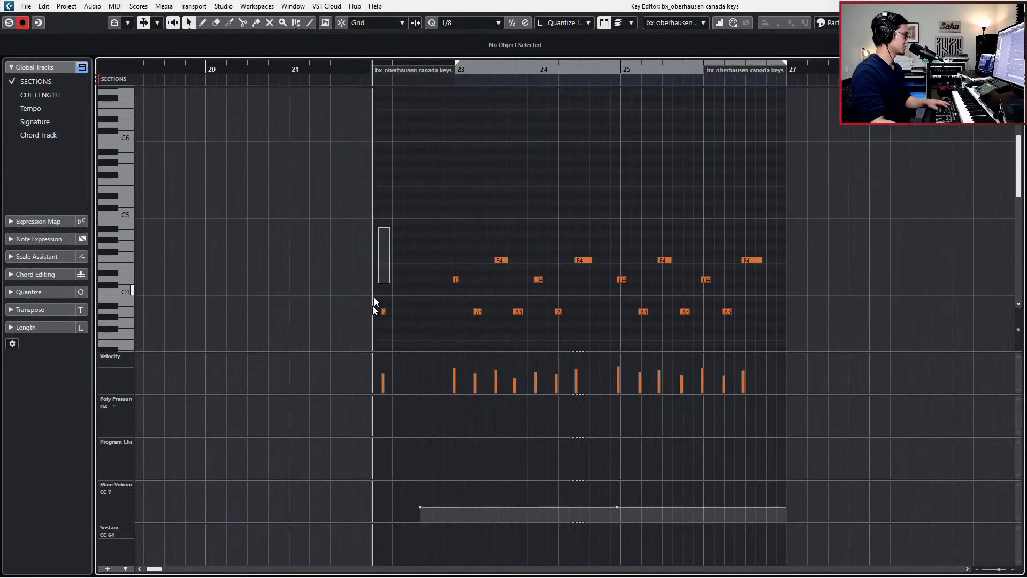
left_click_drag(372, 306, 373, 321)
key("Delete")
Nudge all remaining canada keys notes slightly later and quantize them to 1/8
left_click_drag(401, 214, 822, 367)
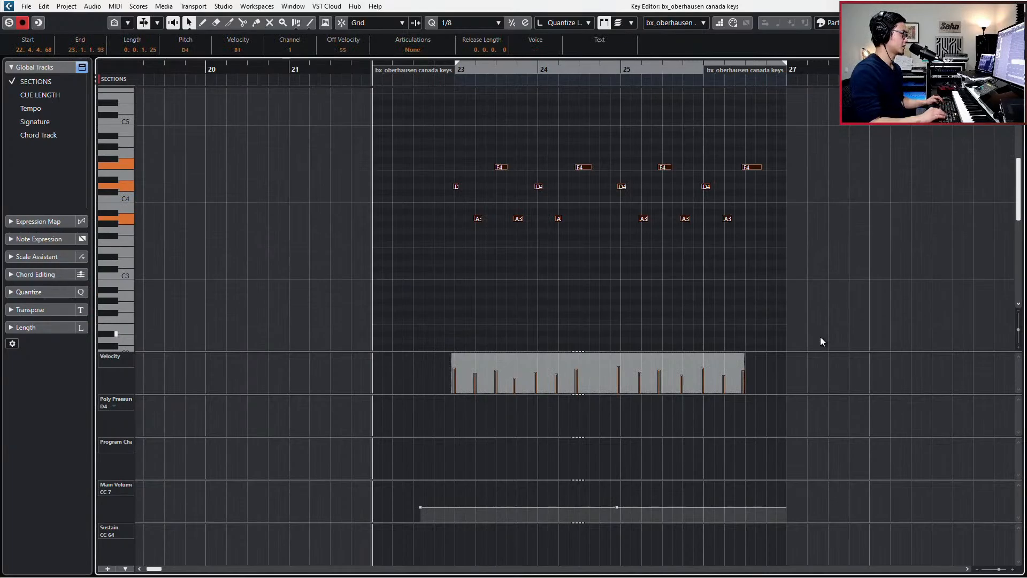
scroll(794, 336, "up", 2, "ctrl")
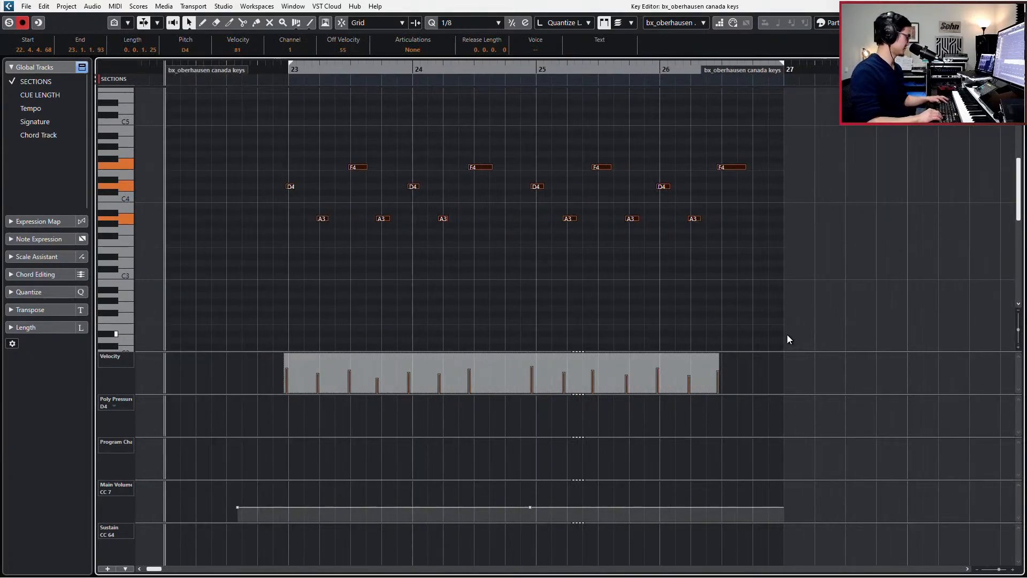
key("ctrl+Right")
key("ctrl+Right")
key("ctrl+Right")
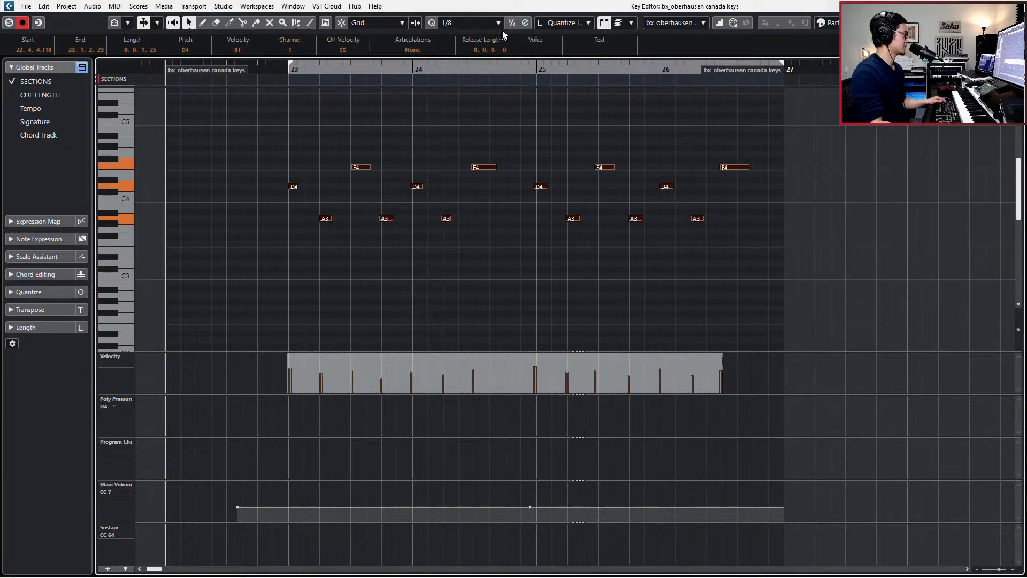
key("q")
key("Escape")
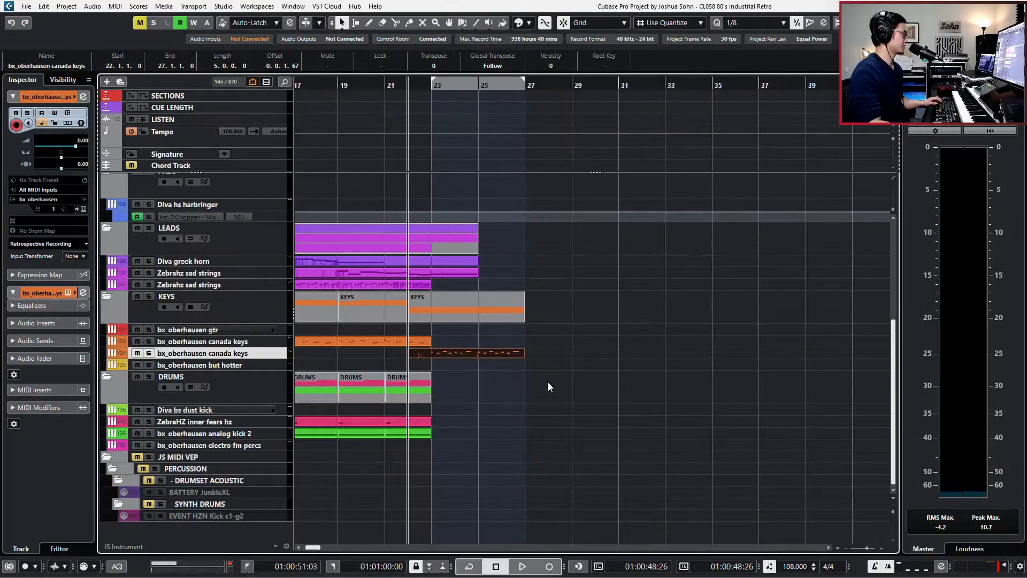
Quantize the elasto bass notes from bar 23 onward to 1/8
scroll(547, 381, "up", 5)
double_click(473, 248)
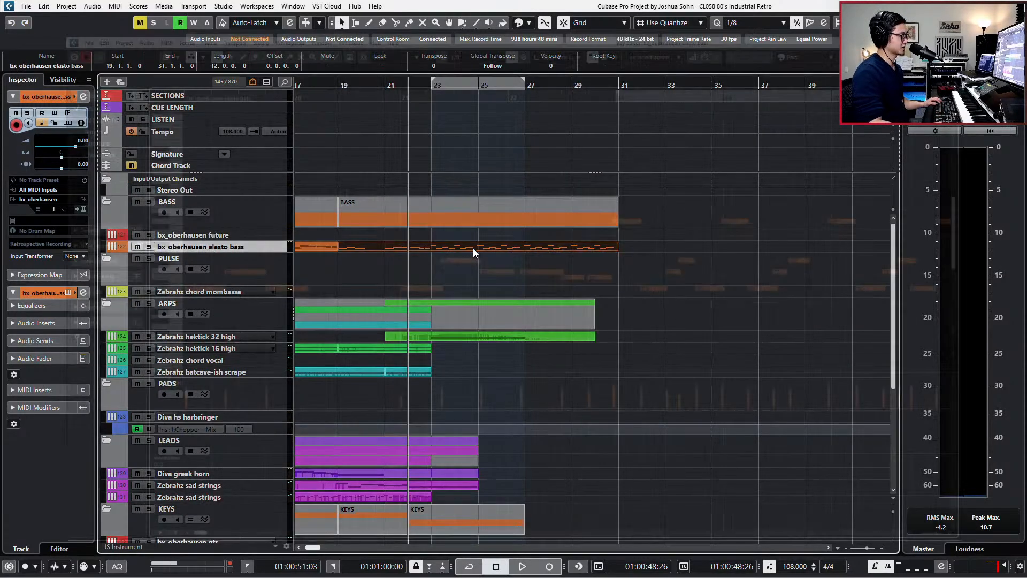
scroll(506, 235, "down", 1)
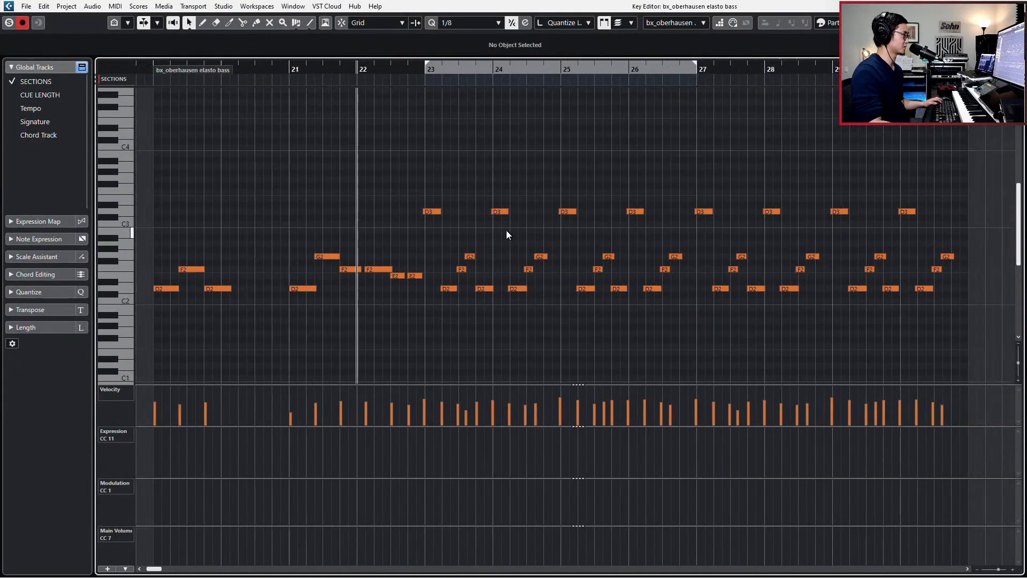
left_click_drag(432, 188, 956, 329)
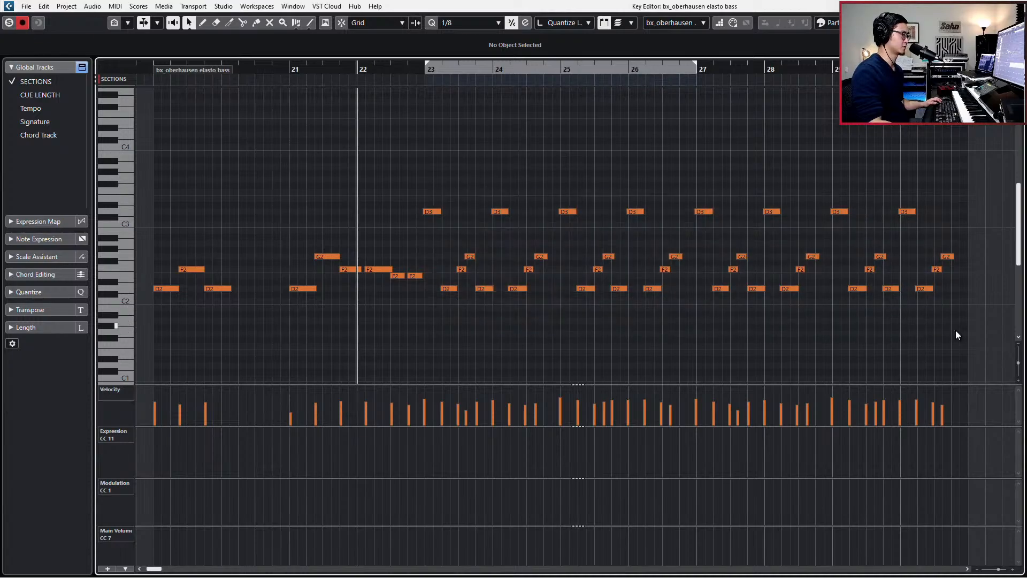
key("q")
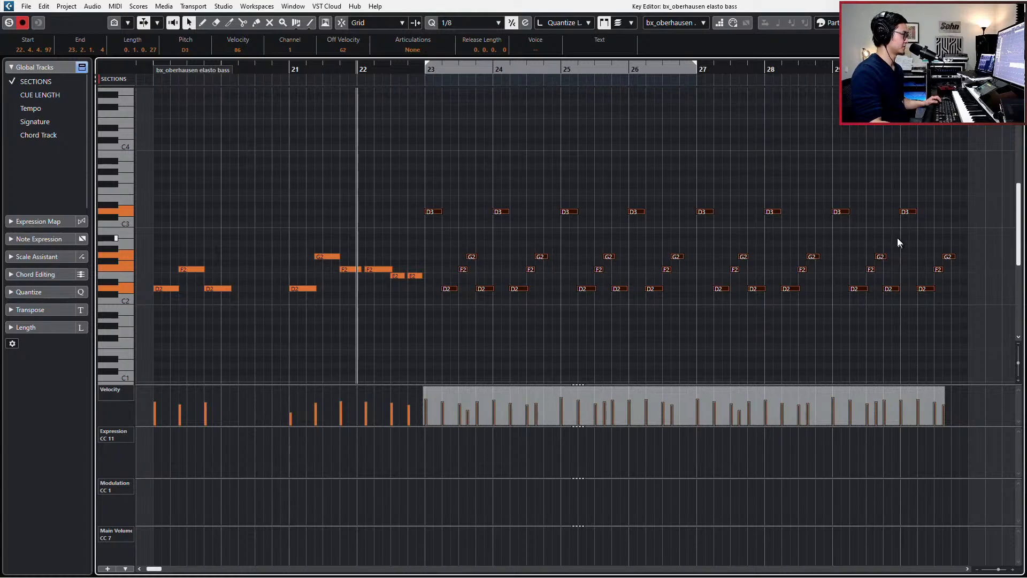
key("Escape")
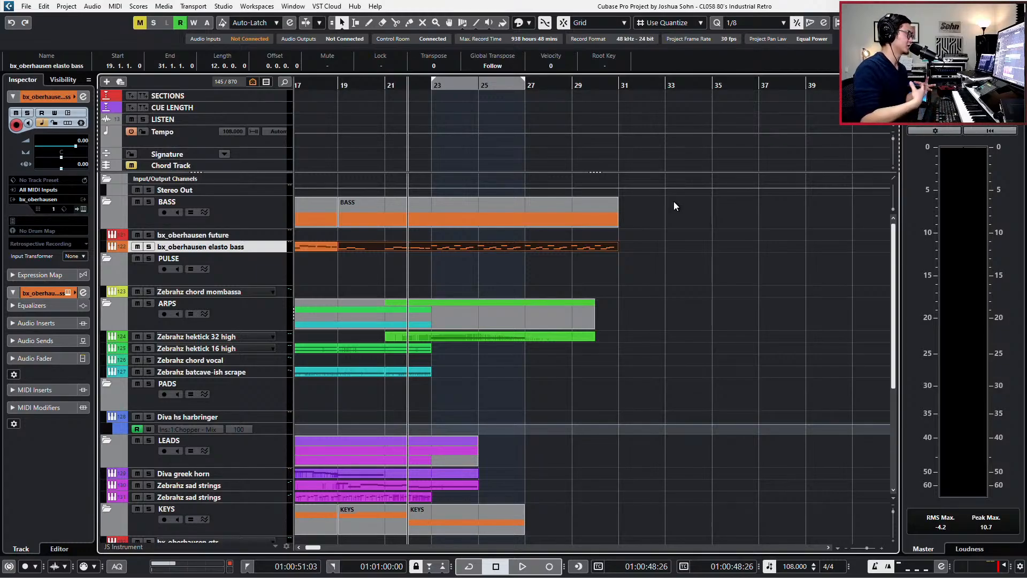
Play the arrangement from bar 21 to review the new canada keys line together with the bass
key("KP_Subtract")
key("KP_Subtract")
key("KP_Add")
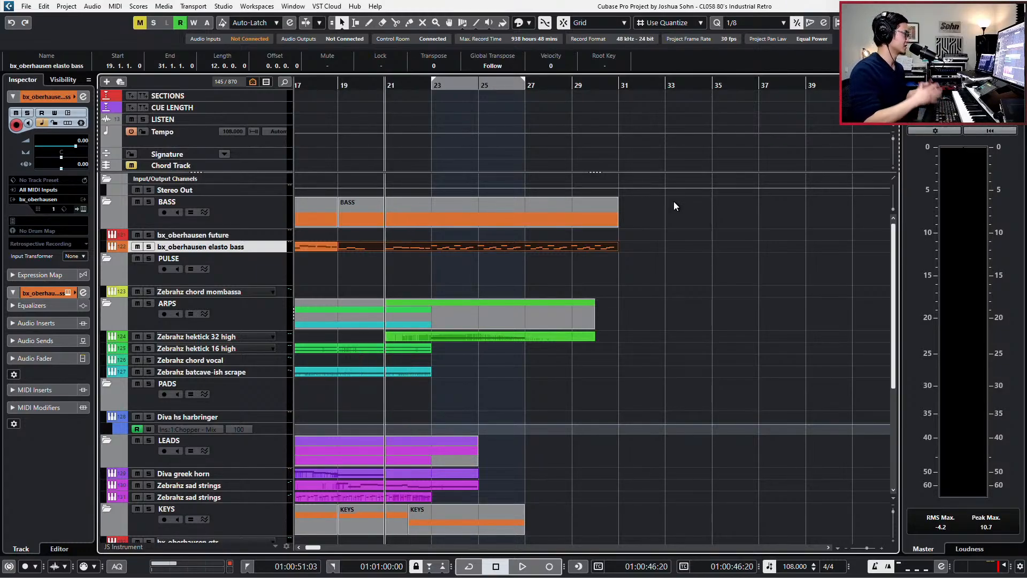
scroll(661, 329, "down", 5)
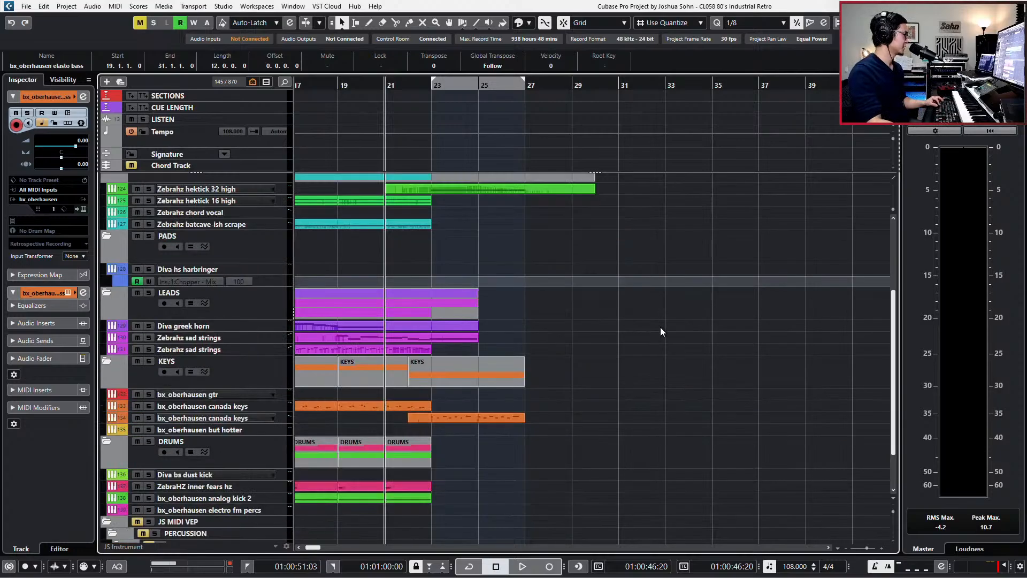
scroll(660, 332, "up", 4)
scroll(661, 332, "up", 3)
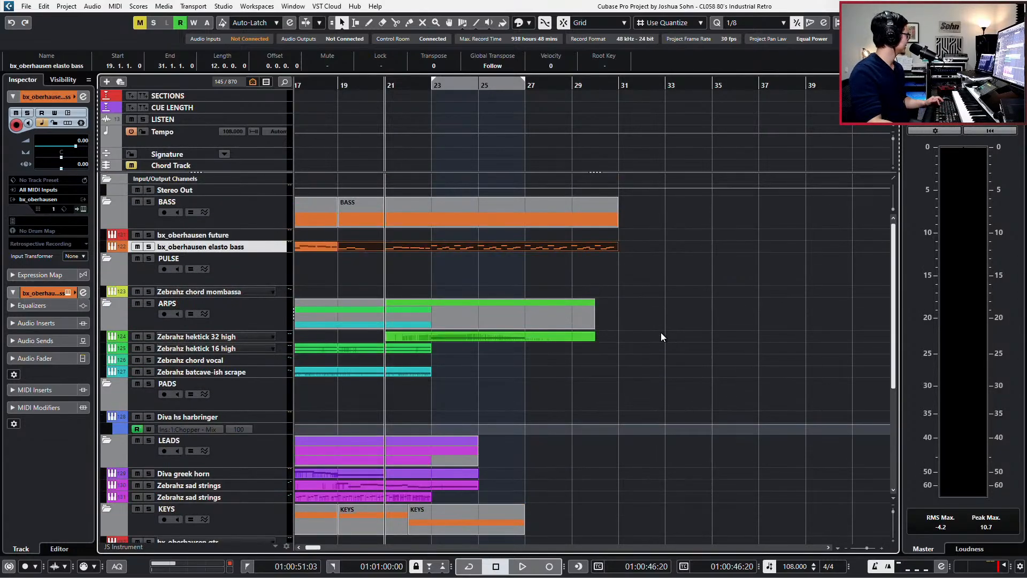
scroll(661, 332, "down", 3)
scroll(243, 461, "down", 3)
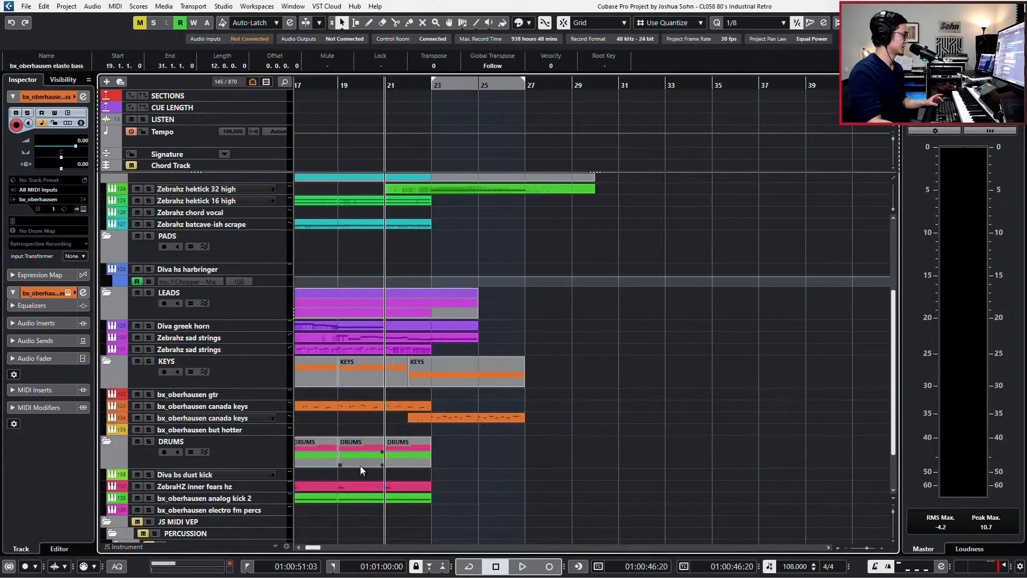
key("space")
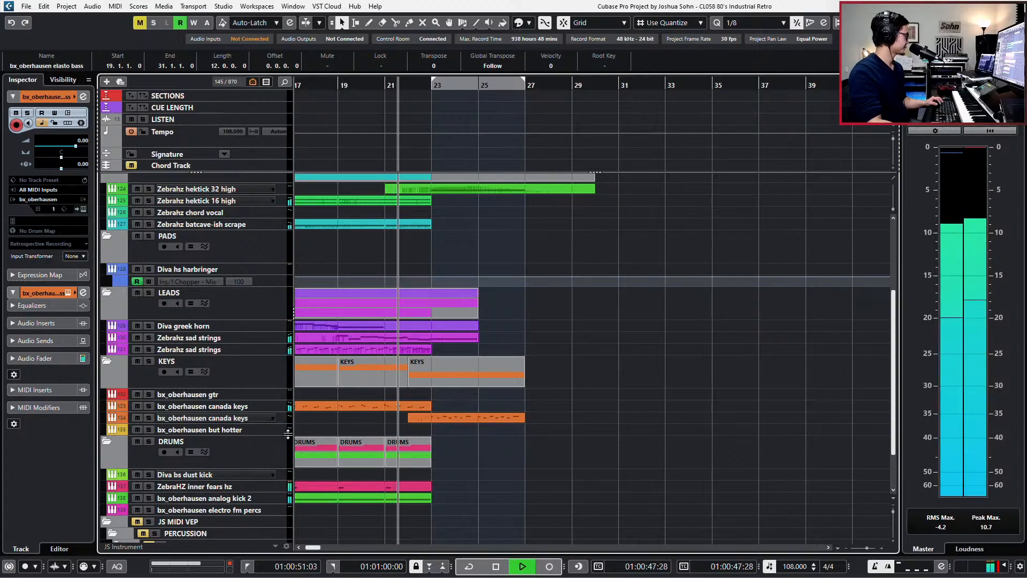
scroll(323, 431, "down", 3)
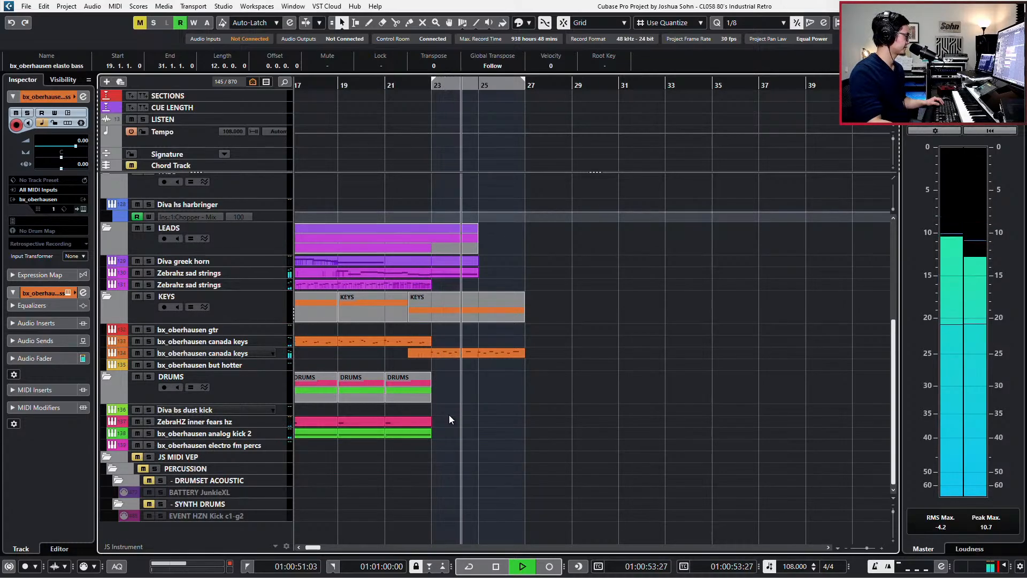
scroll(448, 422, "down", 1, "ctrl")
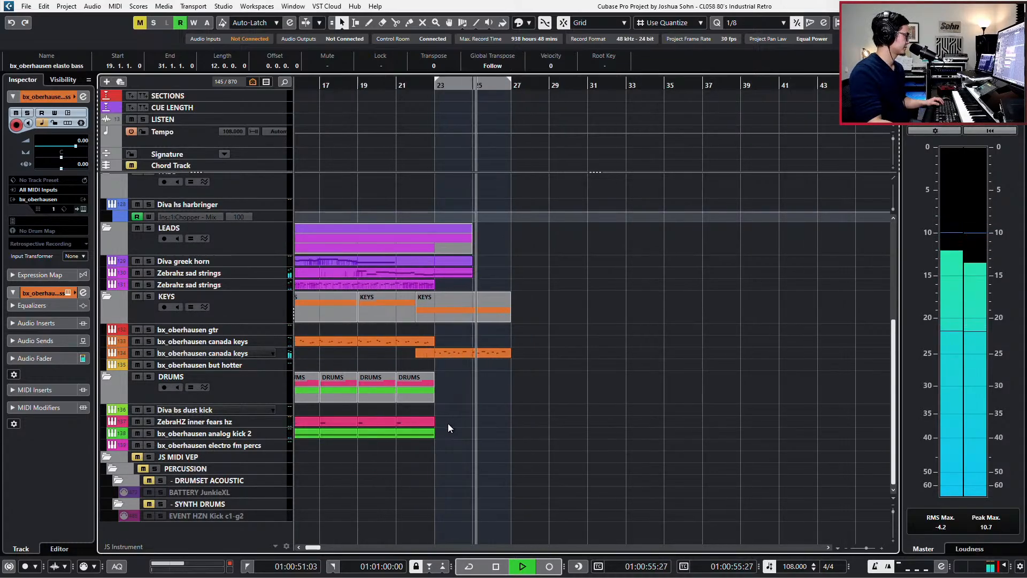
key("space")
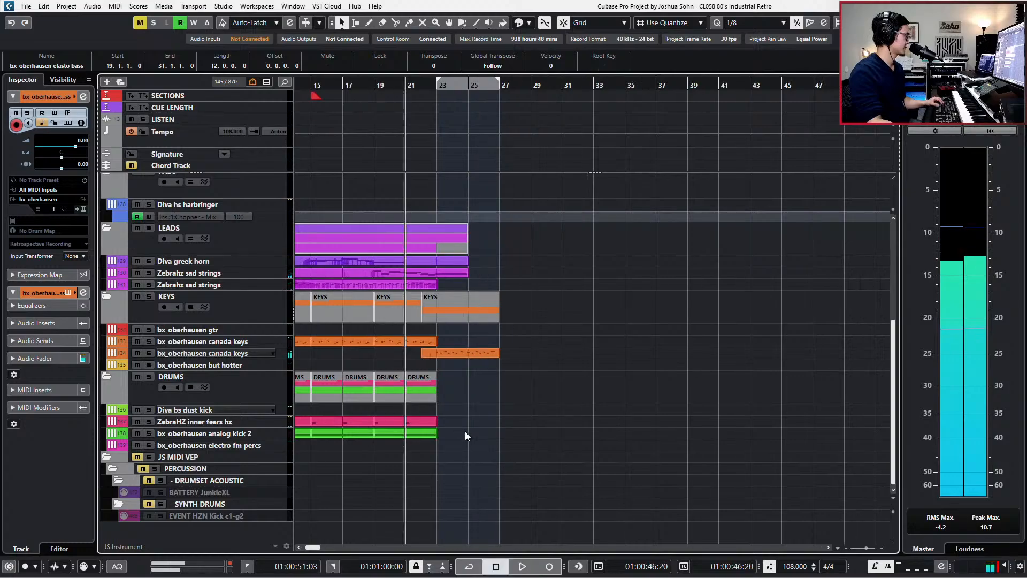
Duplicate the last analog kick 2 part, covering bars 21 to 23, directly after itself
scroll(465, 431, "down", 1, "ctrl")
scroll(464, 432, "up", 3)
scroll(464, 432, "up", 3)
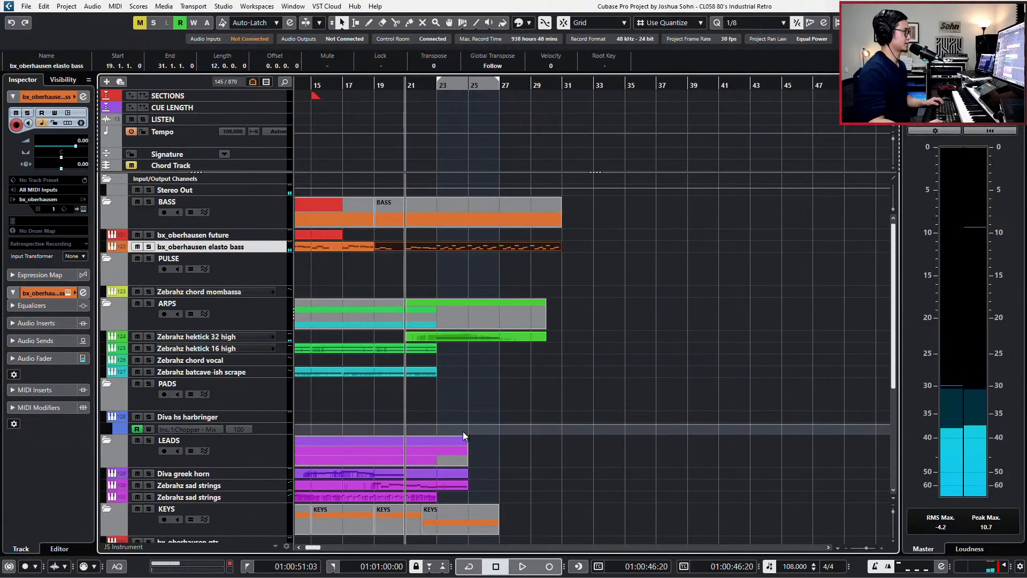
scroll(495, 429, "down", 2)
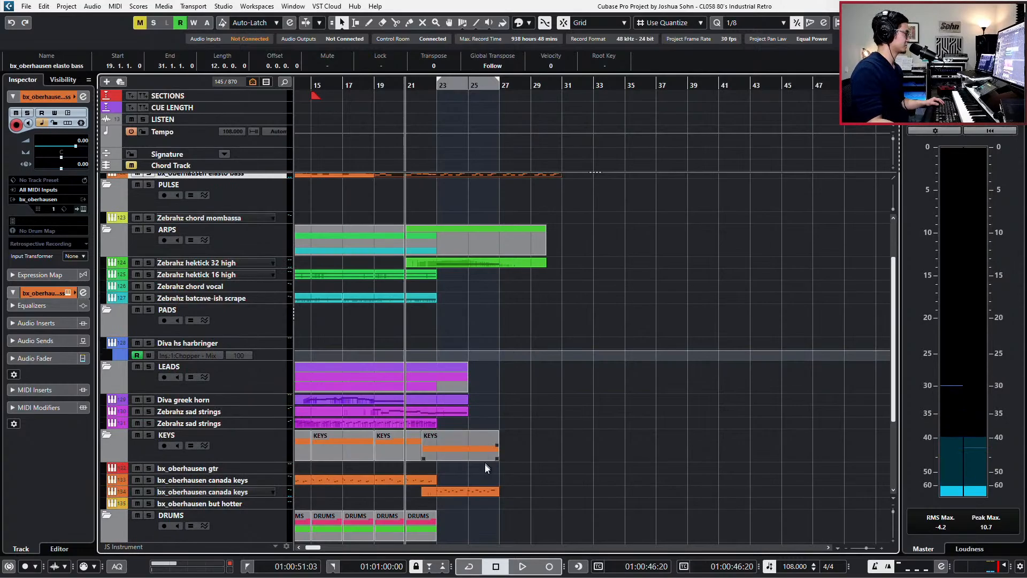
scroll(485, 465, "down", 3)
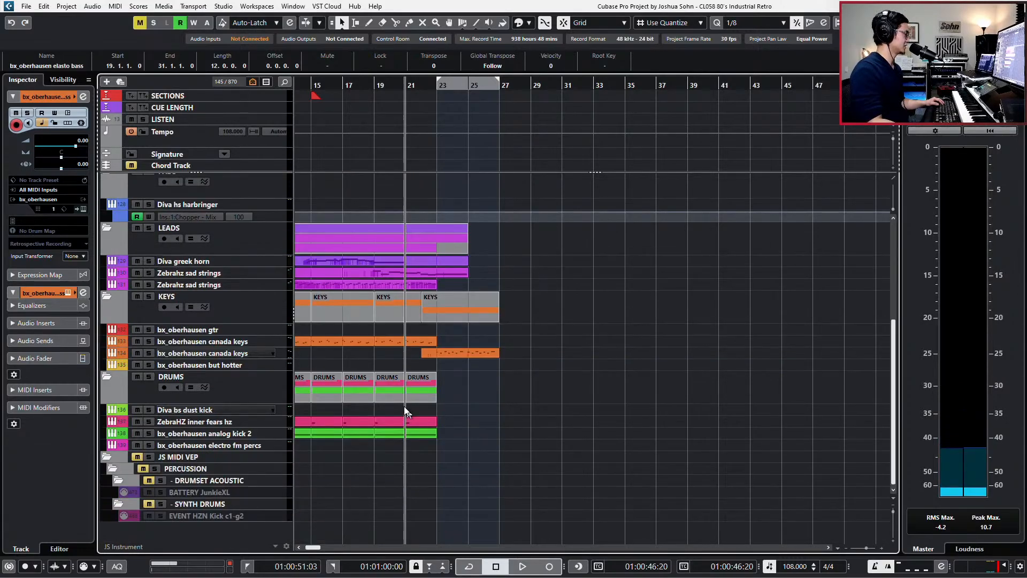
left_click(247, 437)
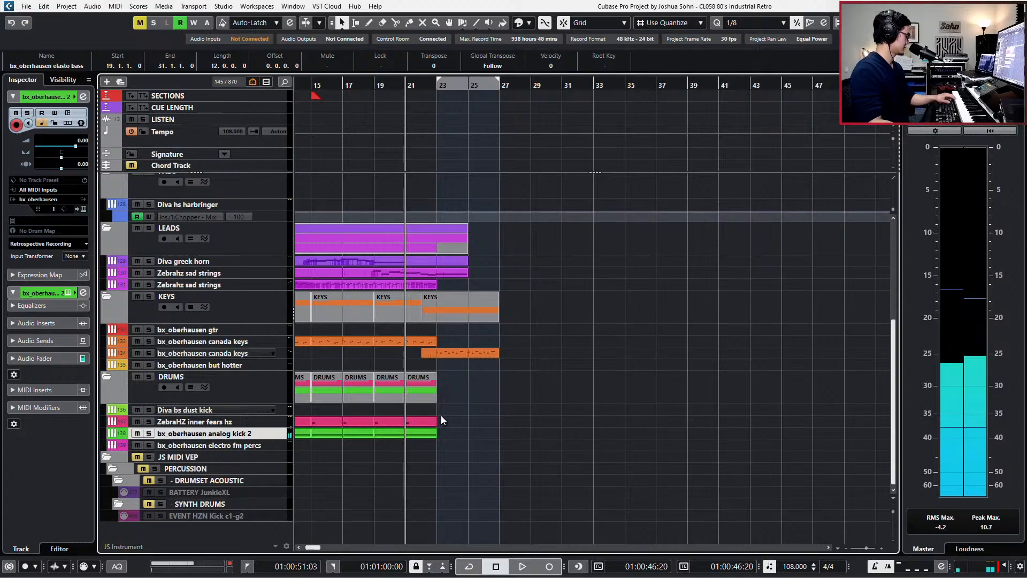
left_click(434, 433)
scroll(435, 433, "up", 2)
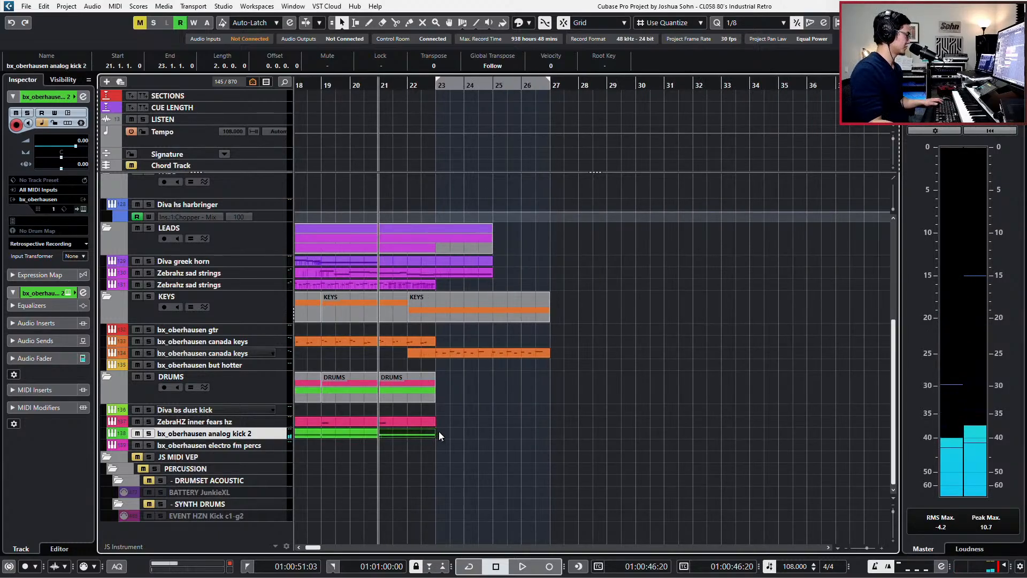
key("ctrl+d")
Open the duplicated analog kick 2 part in the Key Editor and play it back from its first note at bar 23
double_click(476, 435)
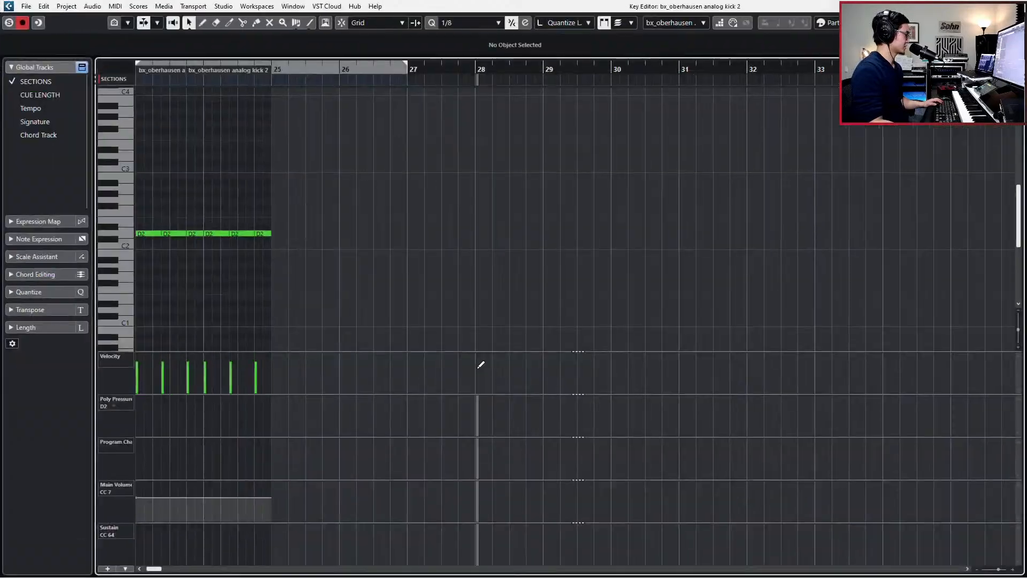
scroll(318, 255, "up", 3)
key("Right")
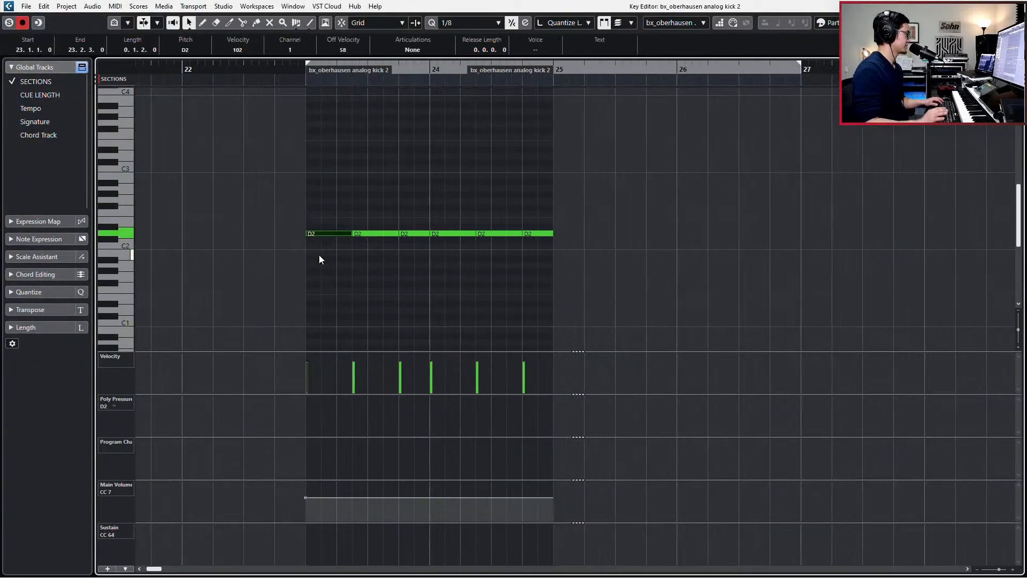
key("s")
key("l")
key("space")
key("space")
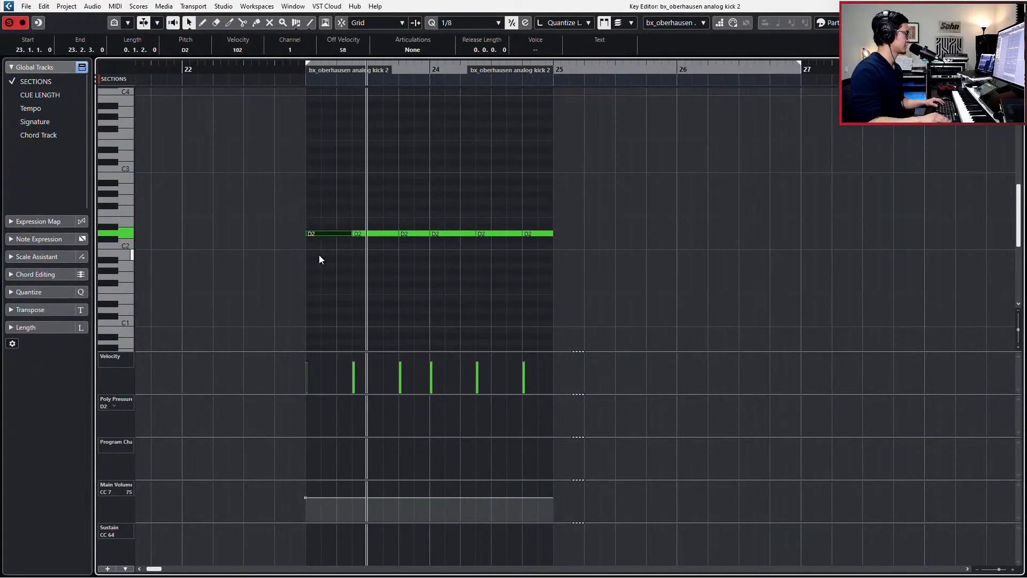
key("s")
key("l")
key("space")
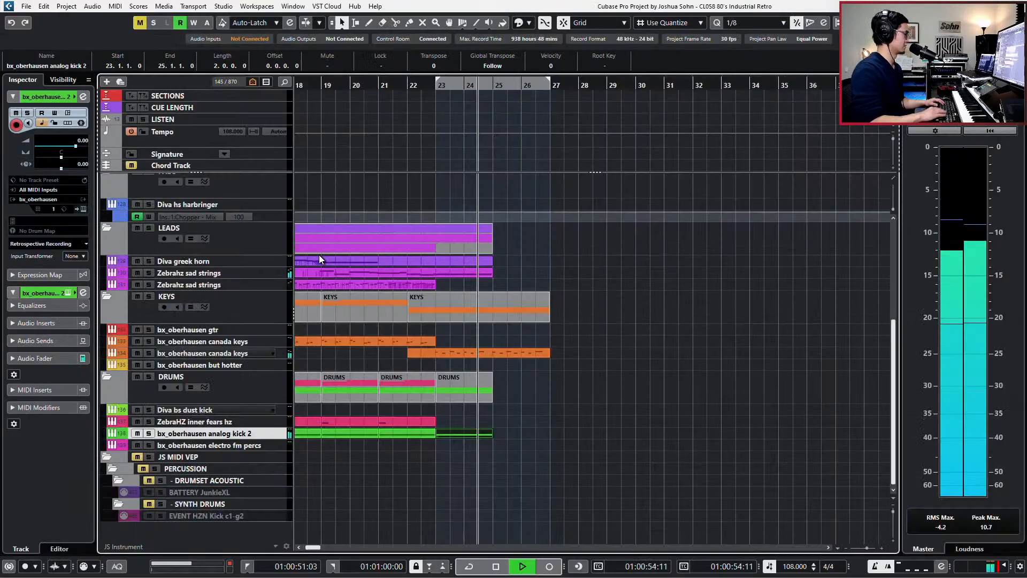
Lower the analog kick 2 channel's pre-gain to about -3 dB while playing from bar 23
key("ctrl+e")
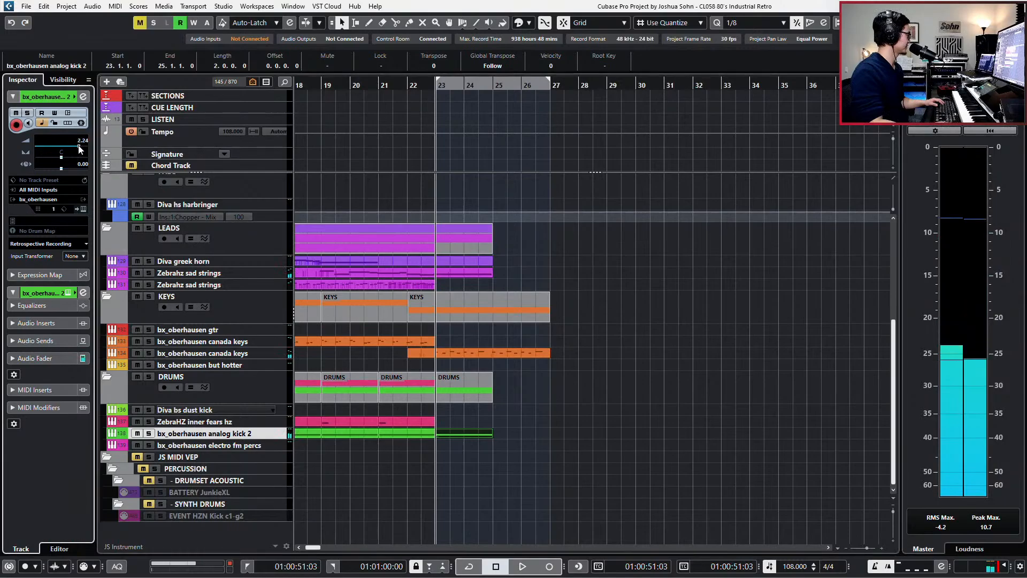
key("e")
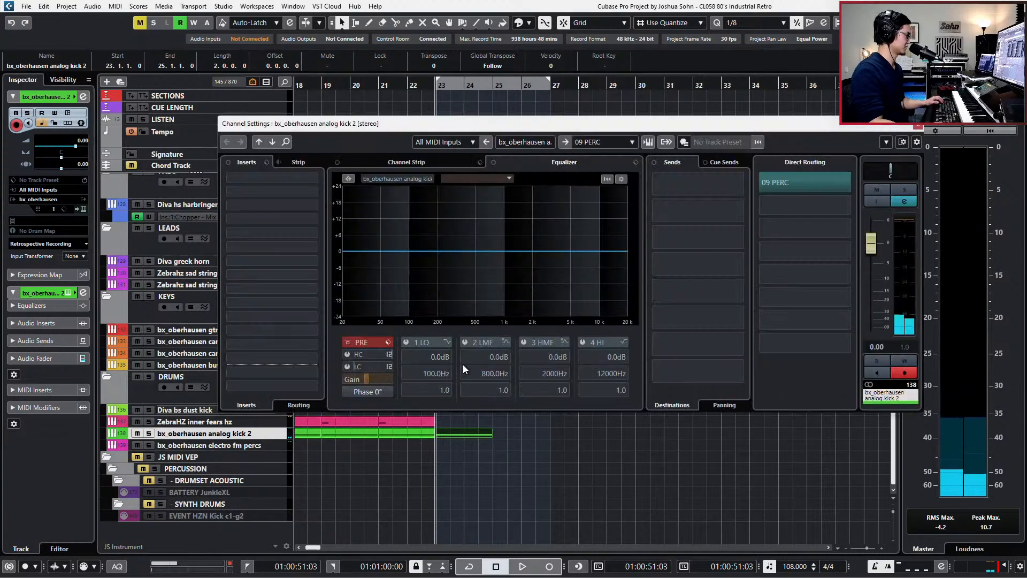
key("space")
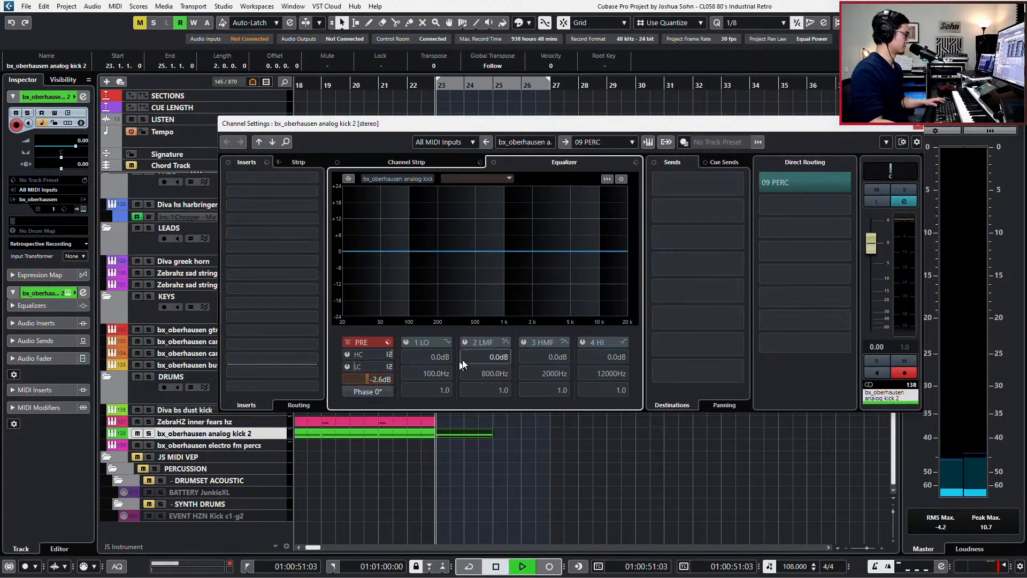
scroll(383, 378, "up", 4)
scroll(381, 378, "down", 5)
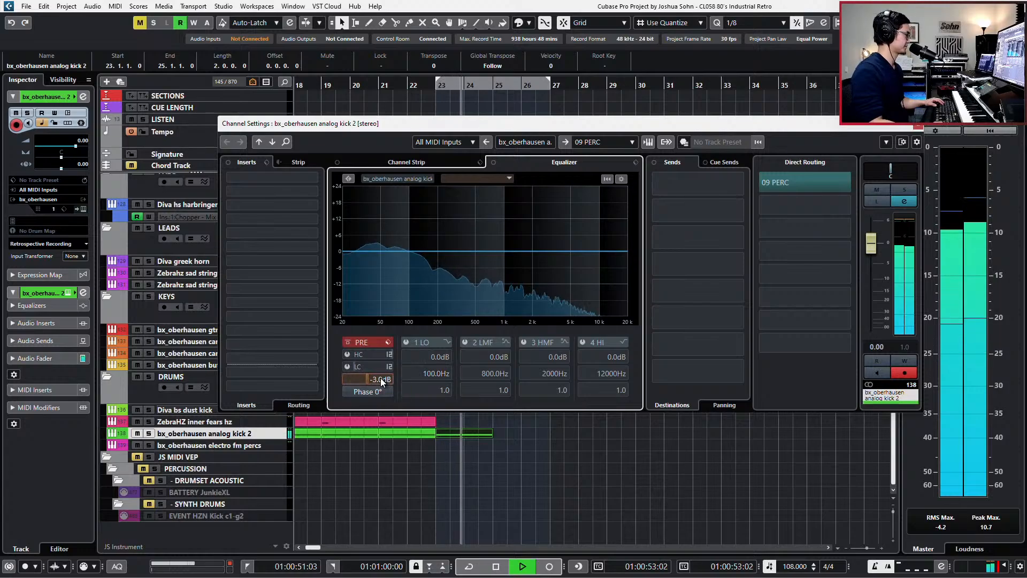
left_click(914, 126)
Duplicate the analog kick 2 part at bar 23 so the kick continues from bar 25 to 27
key("ctrl+d")
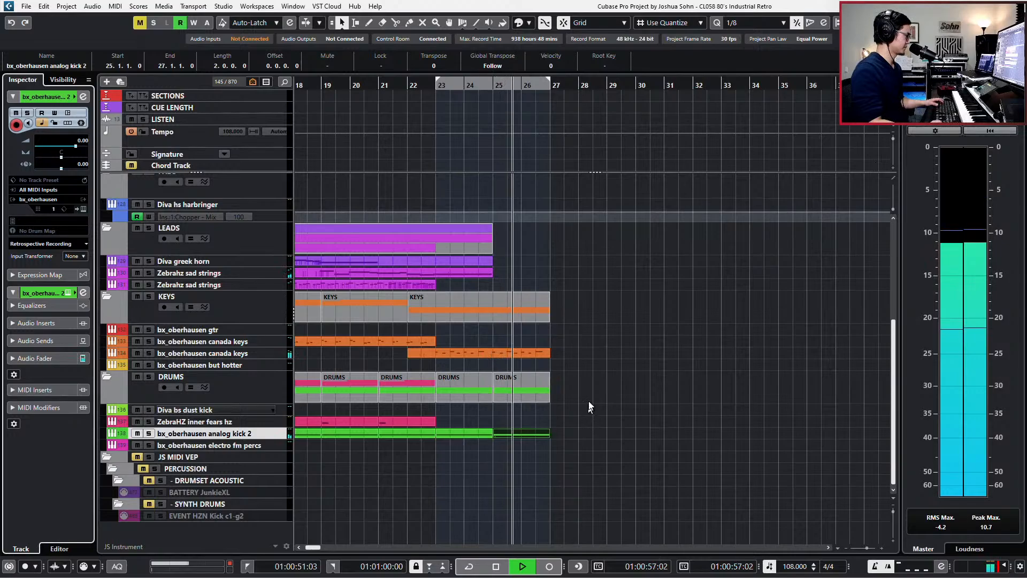
key("space")
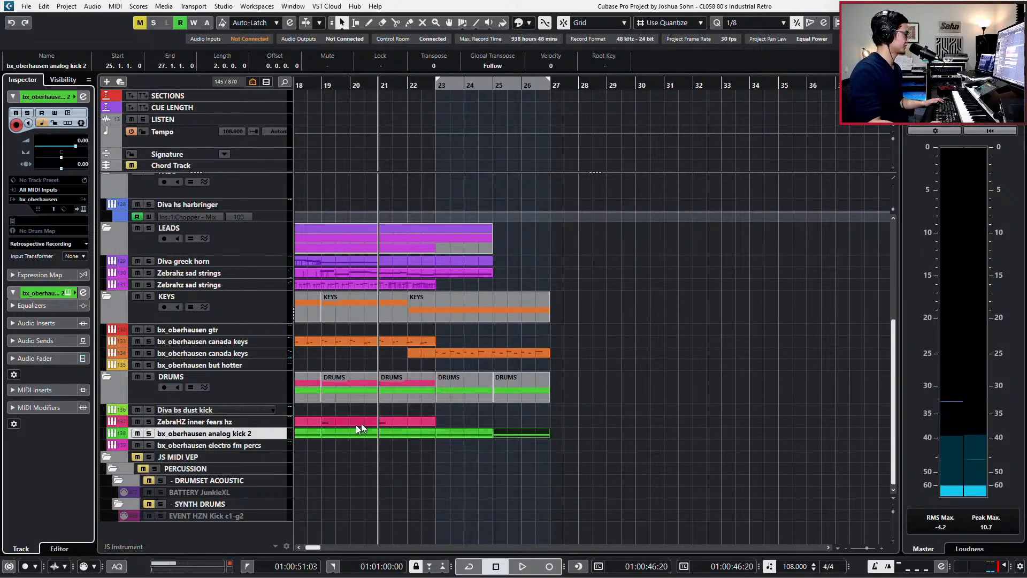
Duplicate the bx_oberhausen electro fm percs track and select the analog kick 2 parts between bars 23 and 27
left_click(232, 447)
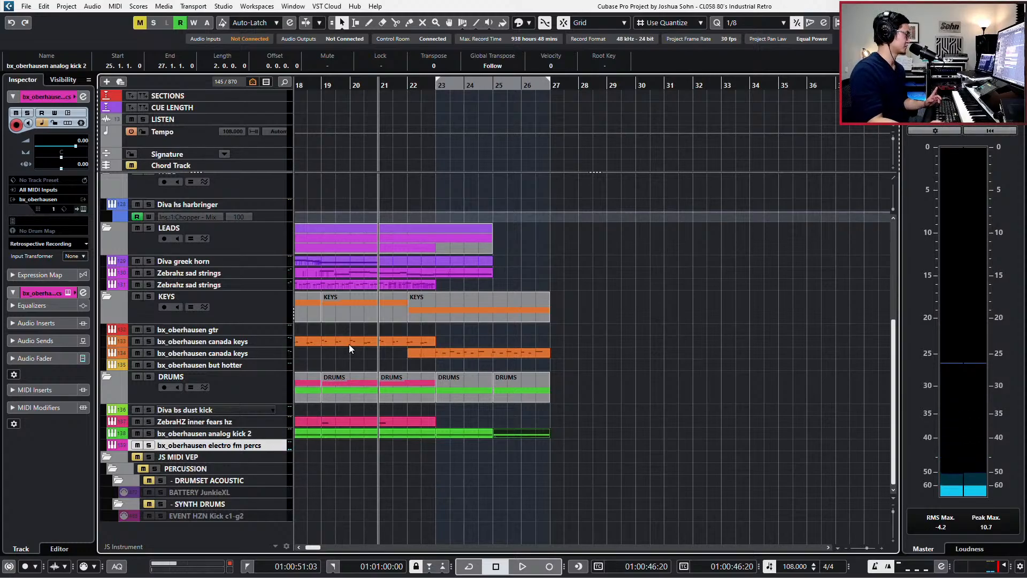
key("ctrl+z")
left_click(249, 445)
scroll(399, 445, "down", 3, "ctrl")
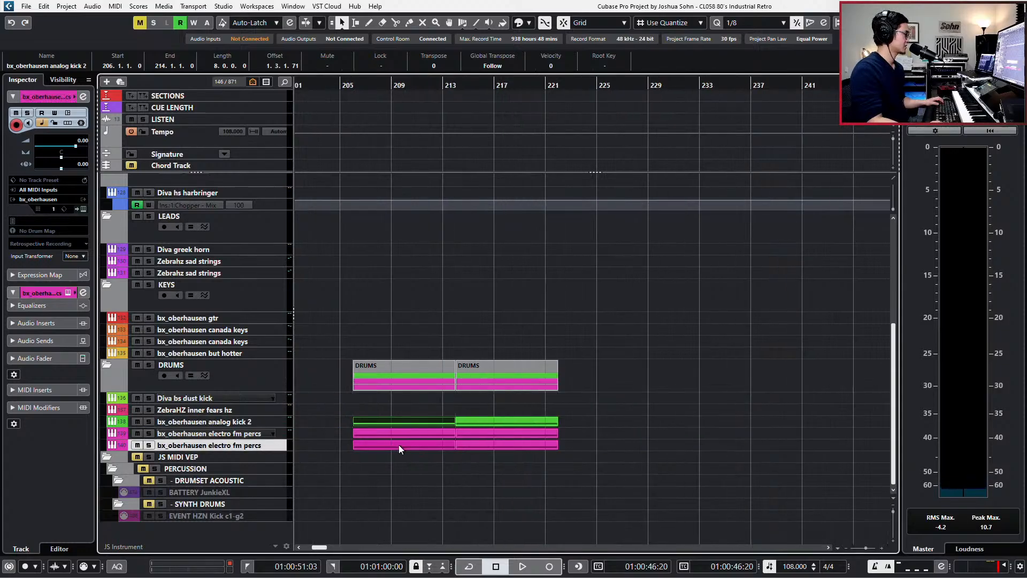
left_click(392, 422)
scroll(397, 454, "left", 10)
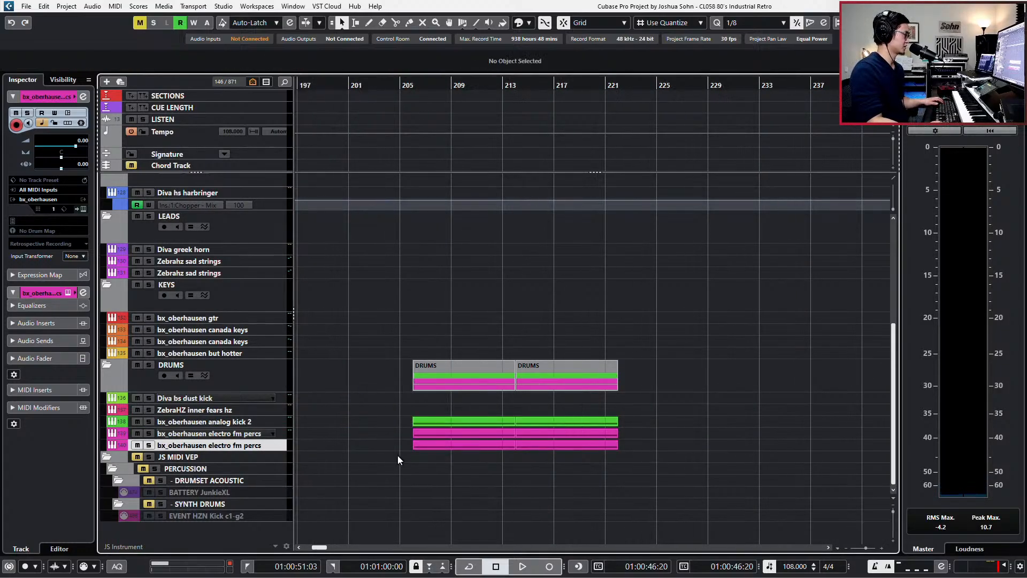
scroll(405, 468, "left", 20)
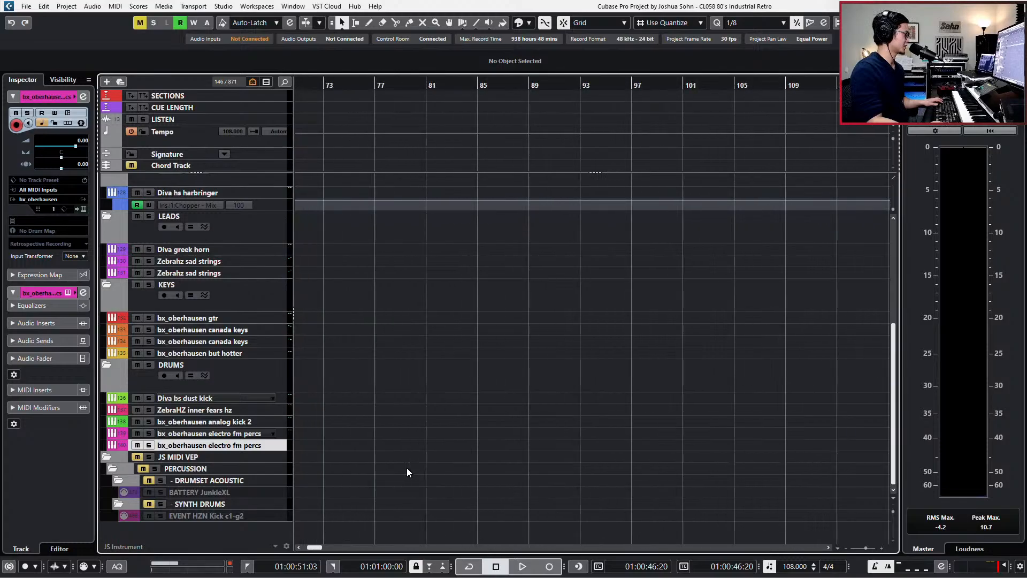
scroll(409, 468, "left", 3)
scroll(642, 474, "up", 3, "ctrl")
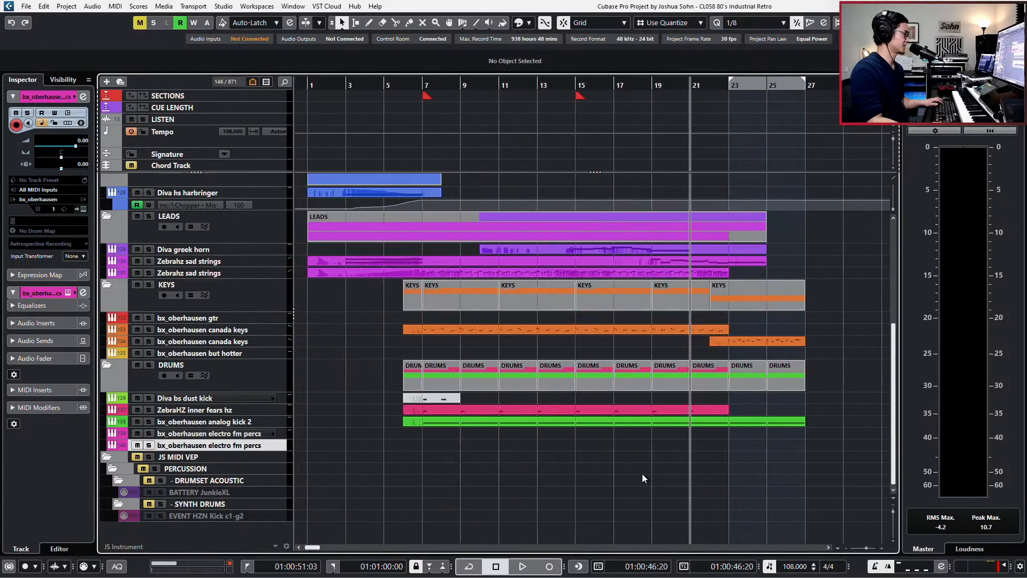
left_click_drag(835, 441, 773, 412)
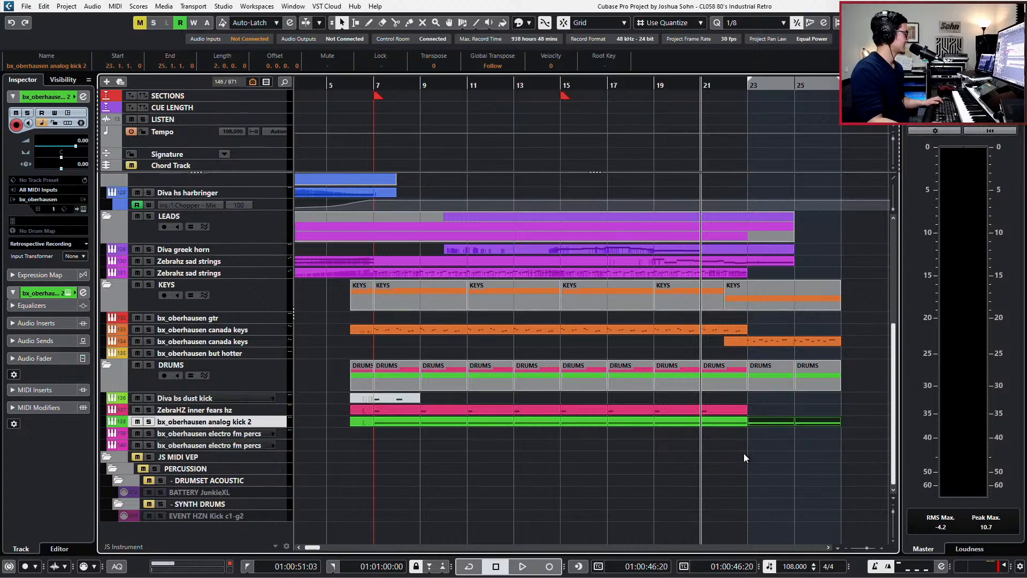
scroll(744, 454, "right", 1)
Rename the lower electro fm percs track to bx_oberhausen and open its instrument window
double_click(243, 447)
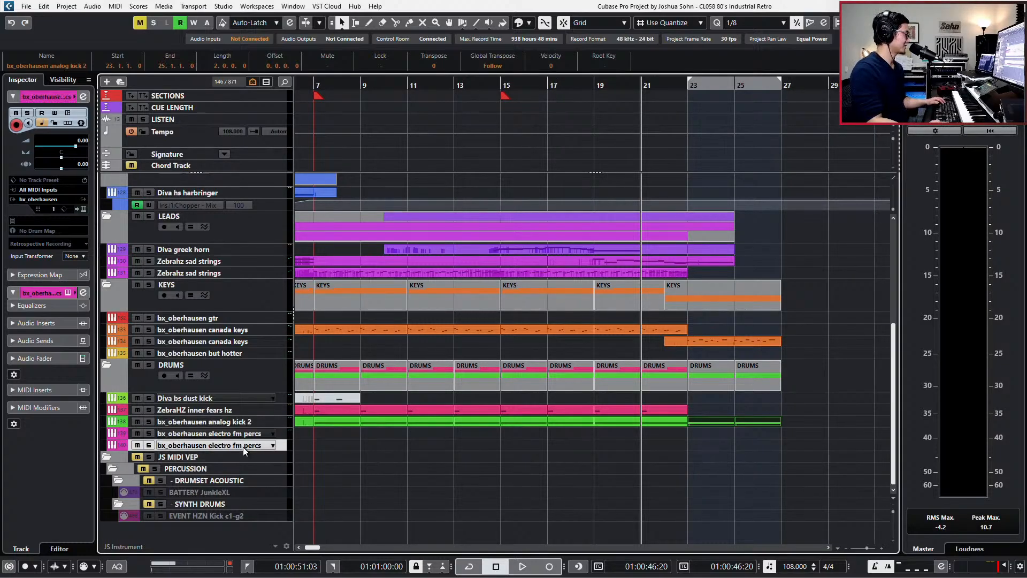
left_click_drag(209, 445, 330, 451)
key("BackSpace")
key("BackSpace")
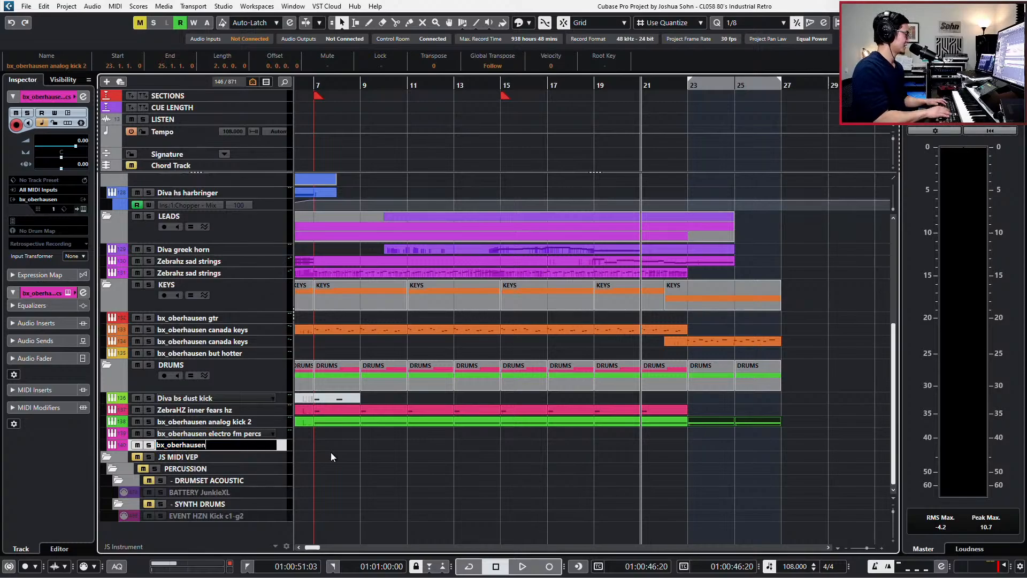
key("Return")
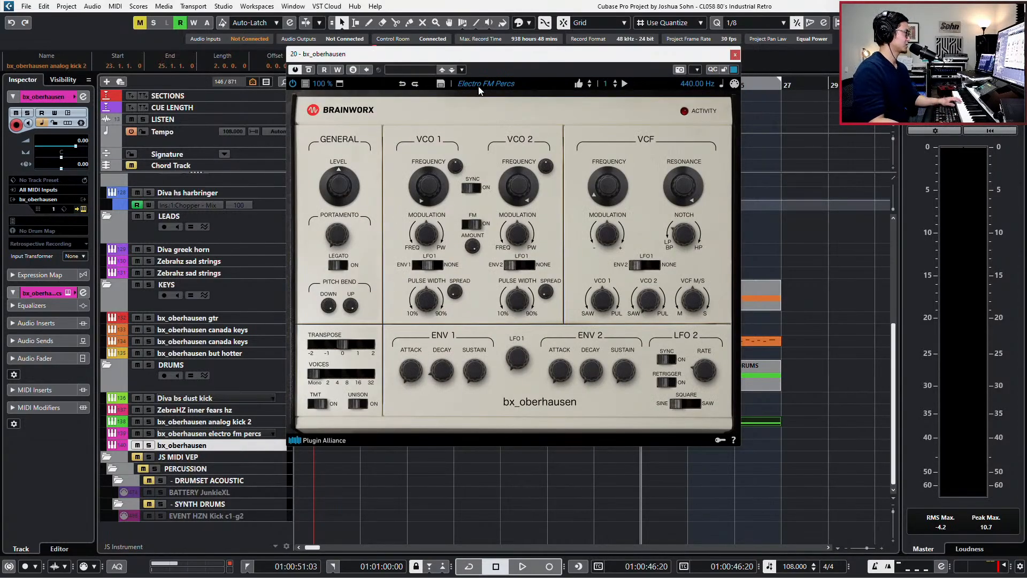
Show the bx_oberhausen preset browser and filter the presets to the Drums type
left_click(481, 86)
mouse_move(502, 164)
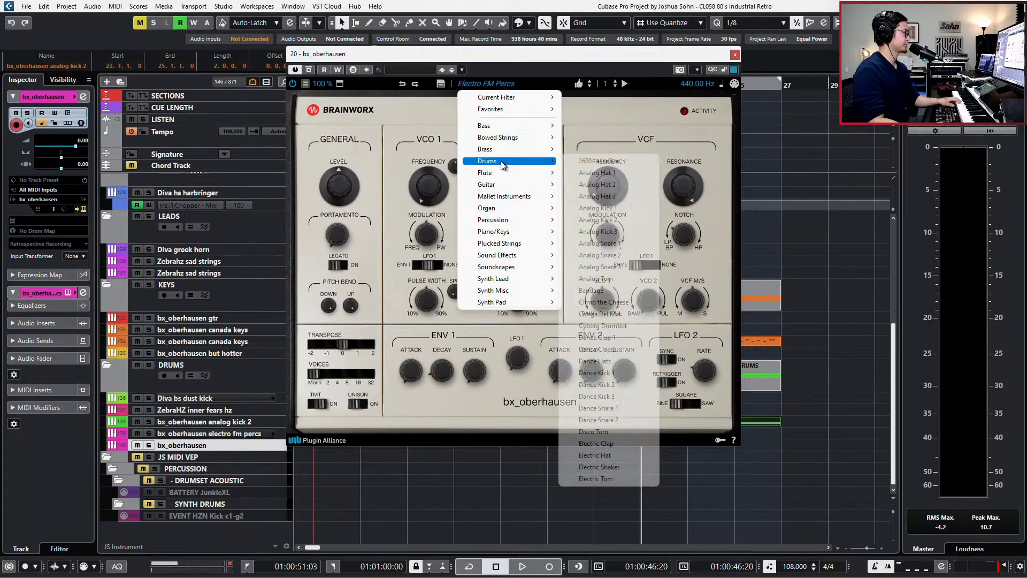
left_click(361, 94)
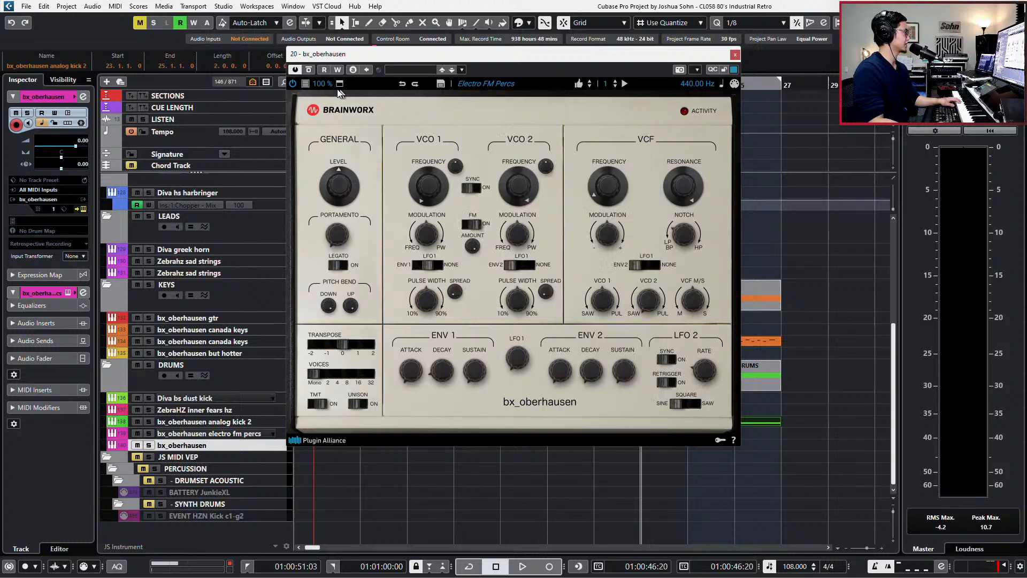
left_click(307, 84)
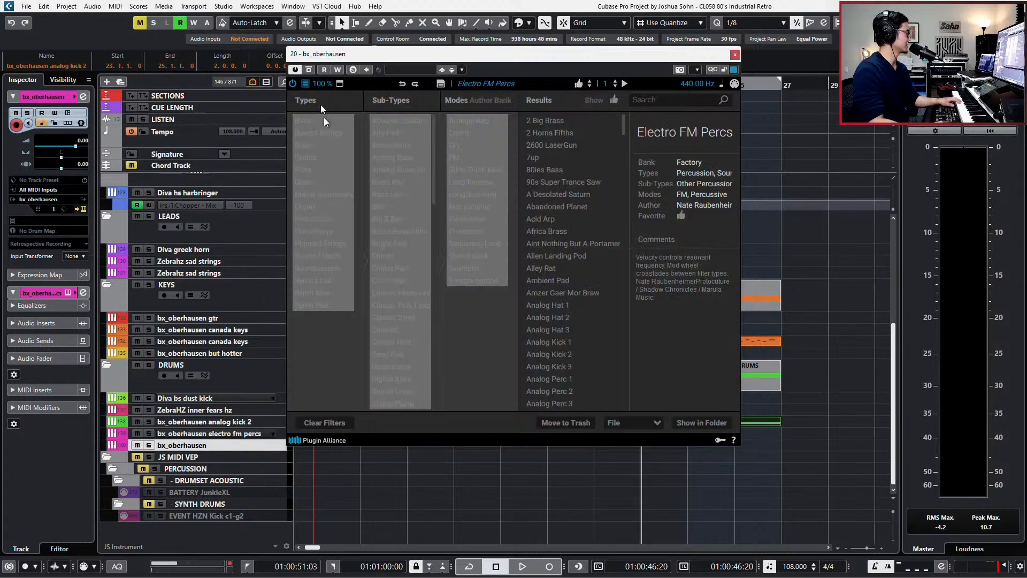
left_click(321, 158)
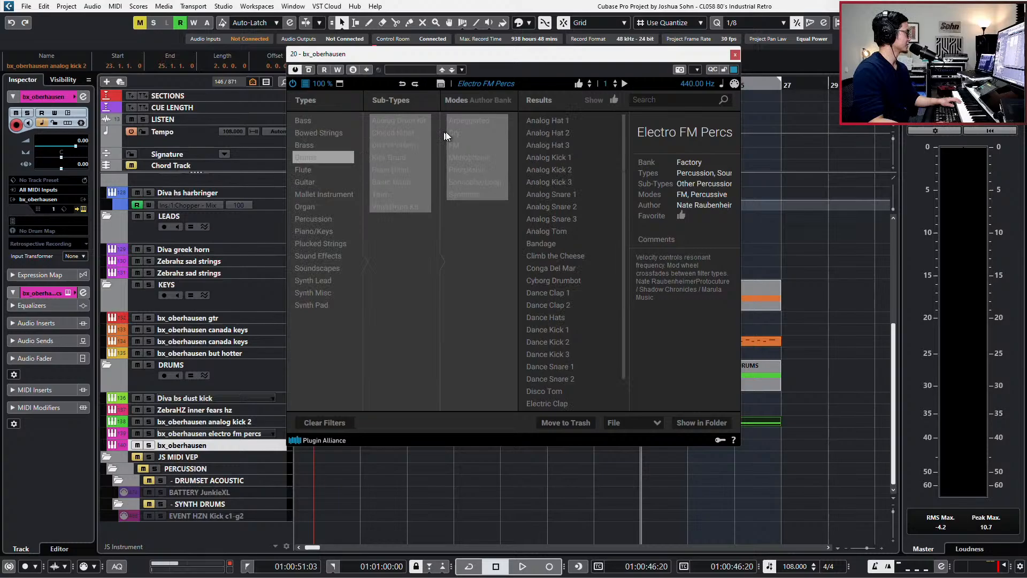
Audition the Analog Hat 1, 2 and 3 presets, along with the analog kick presets, on the new bx_oberhausen track
left_click(549, 130)
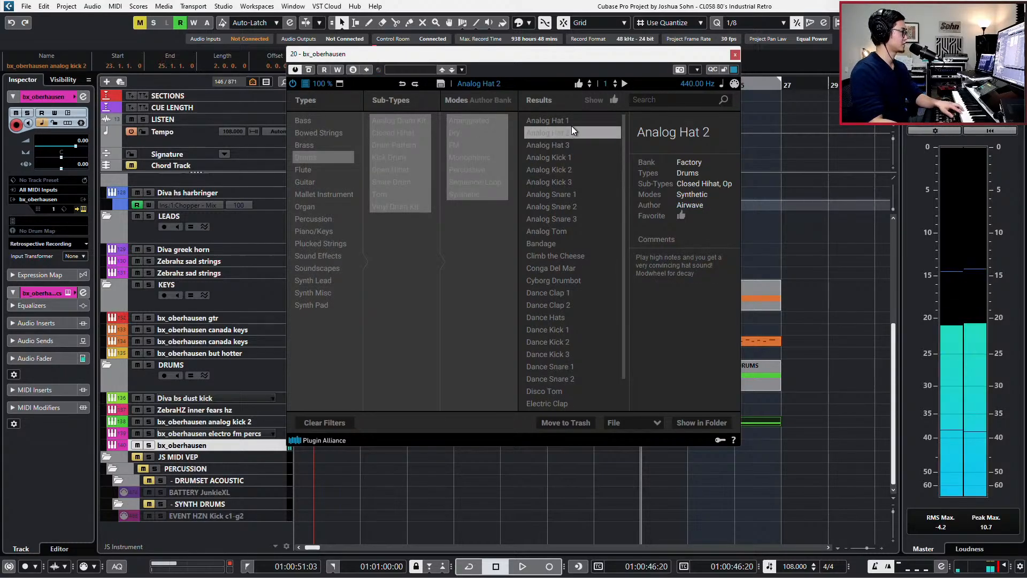
left_click(571, 126)
left_click(576, 174)
left_click(572, 140)
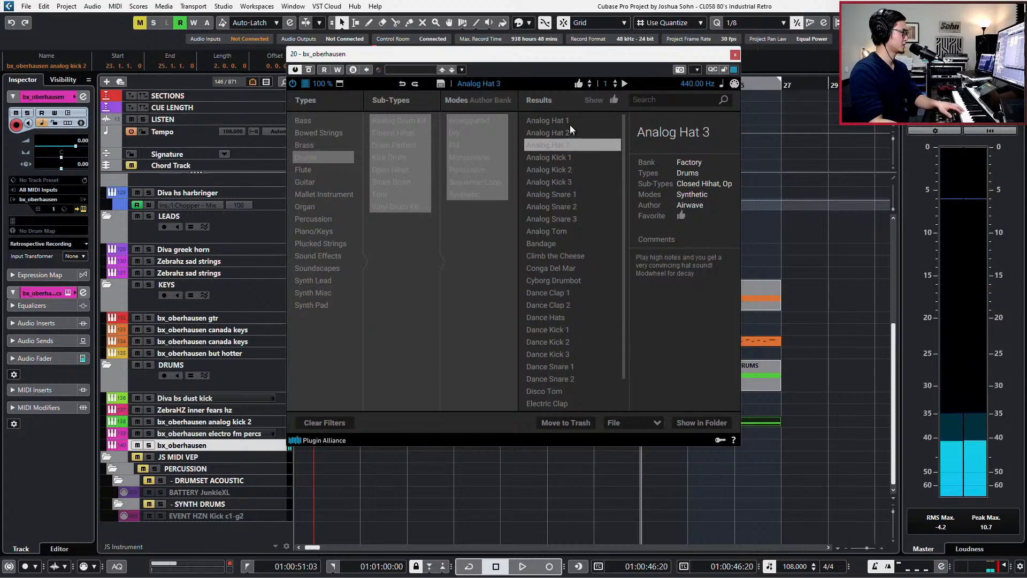
left_click(570, 120)
left_click(571, 132)
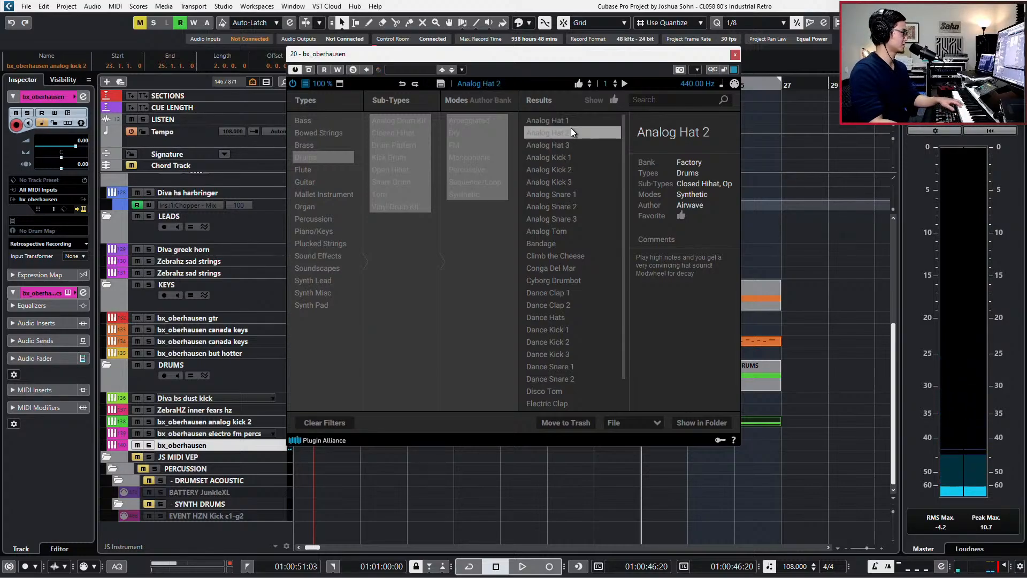
left_click(578, 156)
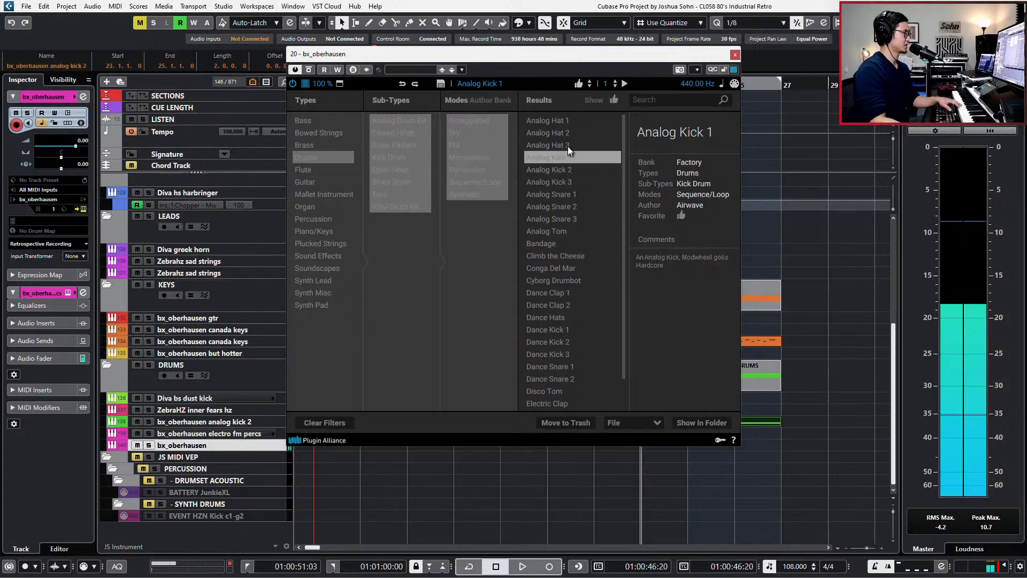
left_click(568, 145)
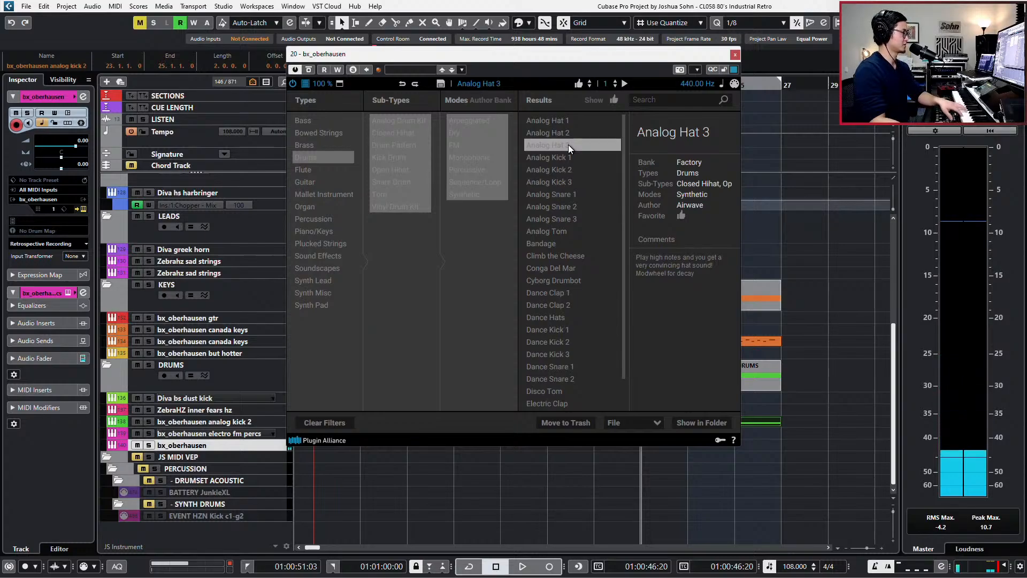
left_click(561, 132)
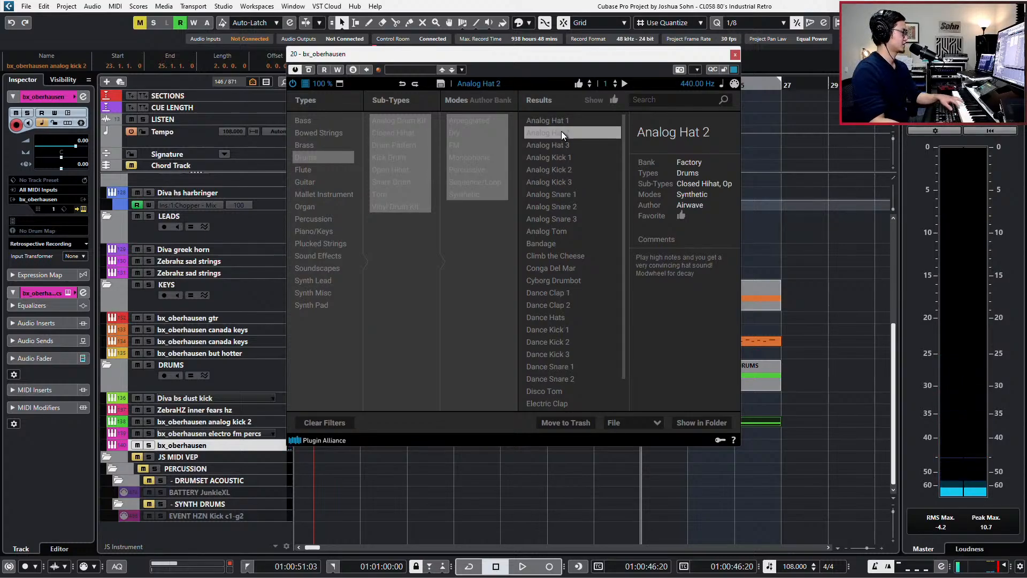
left_click(561, 122)
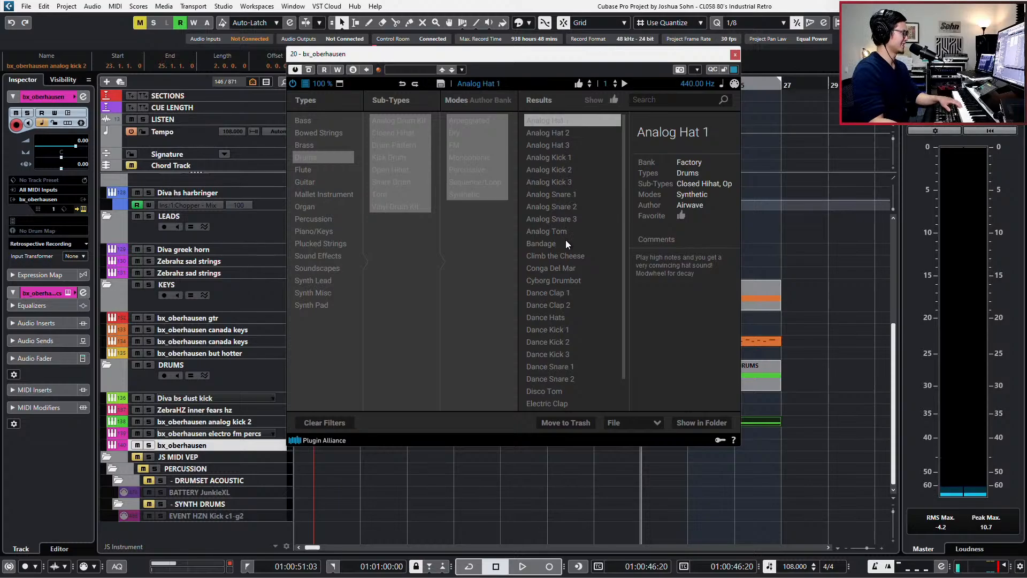
Compare Analog Snare 3 and Analog Snare 1 with the analog hats, and load the Analog Hat 2 preset
left_click(564, 219)
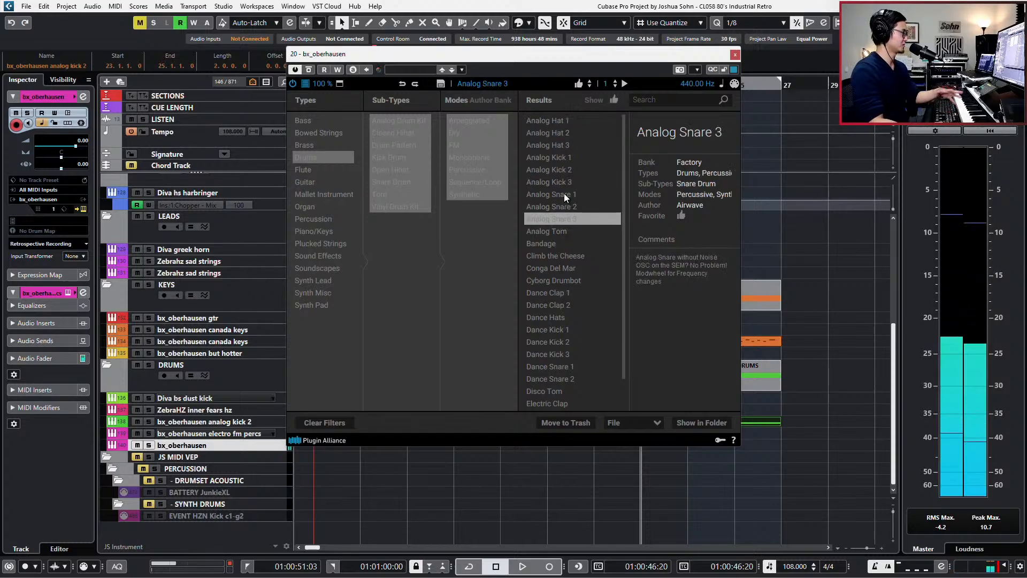
left_click(561, 193)
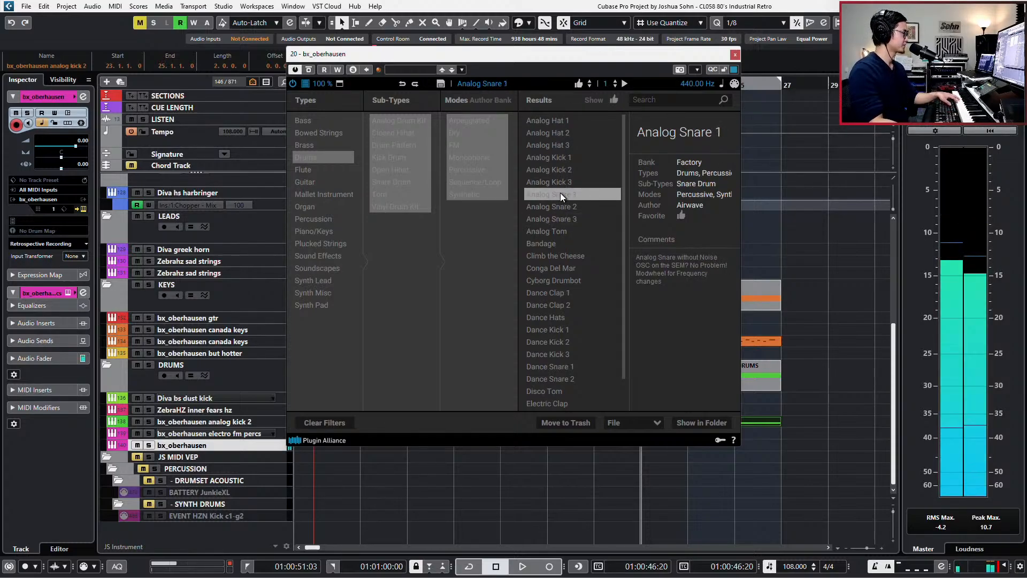
left_click(559, 122)
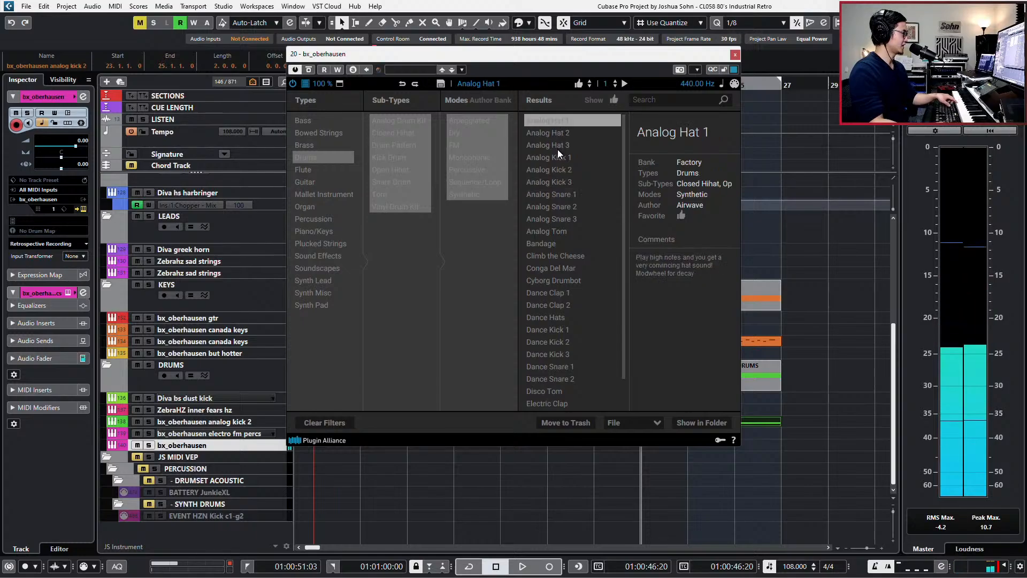
left_click(559, 144)
left_click(560, 132)
left_click(559, 146)
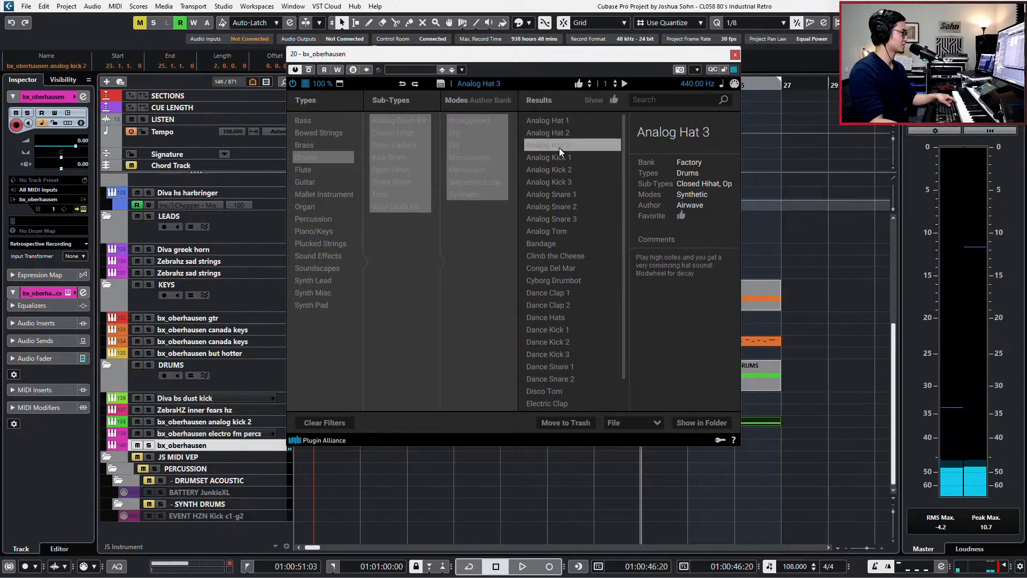
left_click(561, 136)
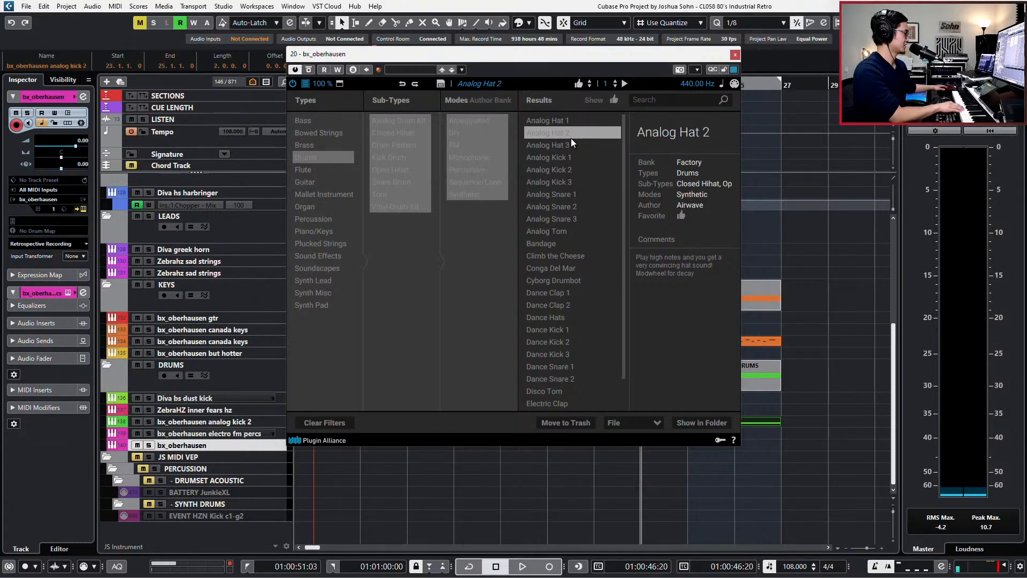
Compare the Analog Hat 3, Analog Hat 1 and Analog Hat 2 presets once more
left_click(572, 140)
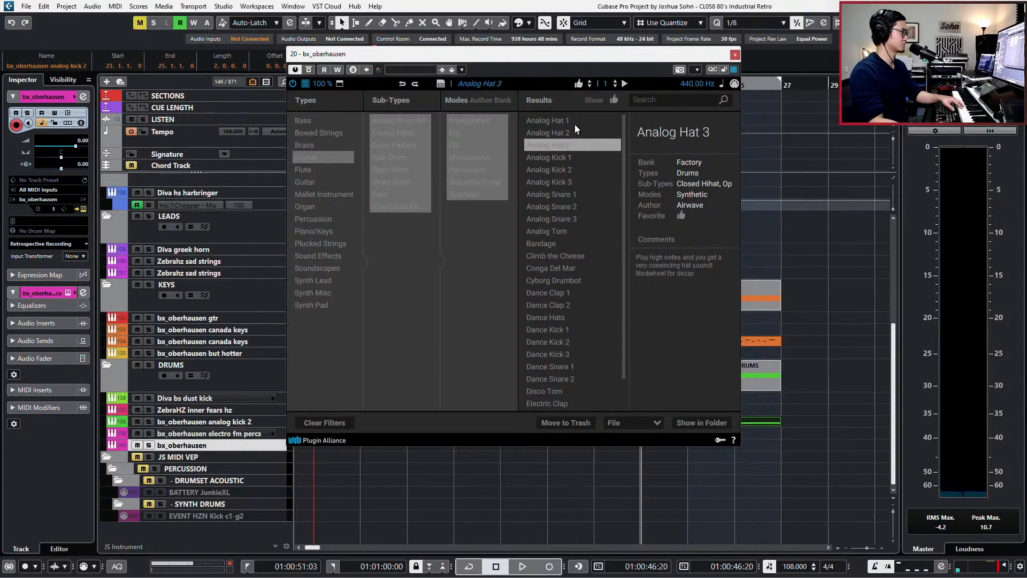
left_click(577, 122)
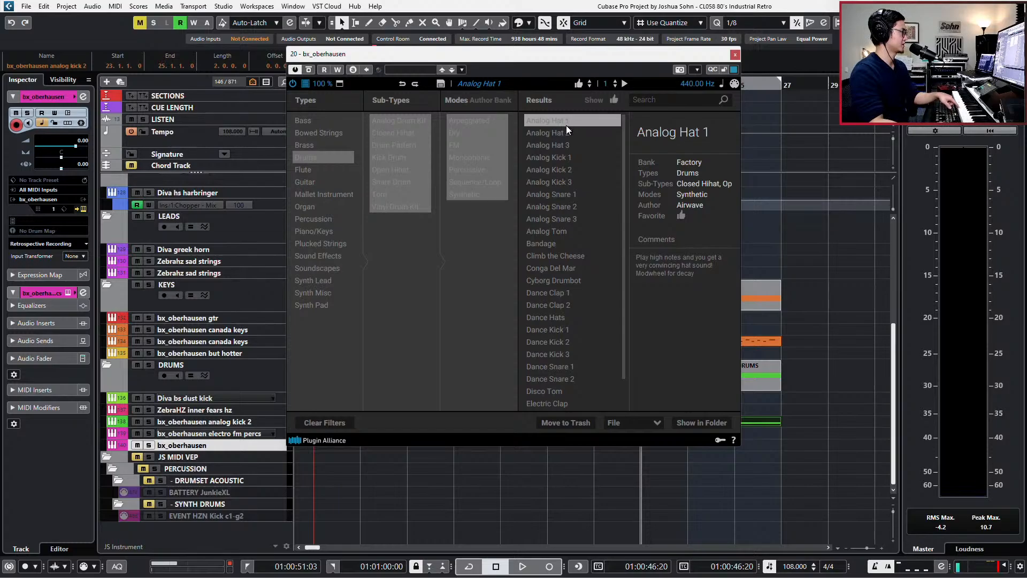
left_click(566, 134)
Audition the Analog Kick 2, Analog Snare 3, Analog Tom, Climb the Cheese and Conga Del Mar presets
left_click(567, 167)
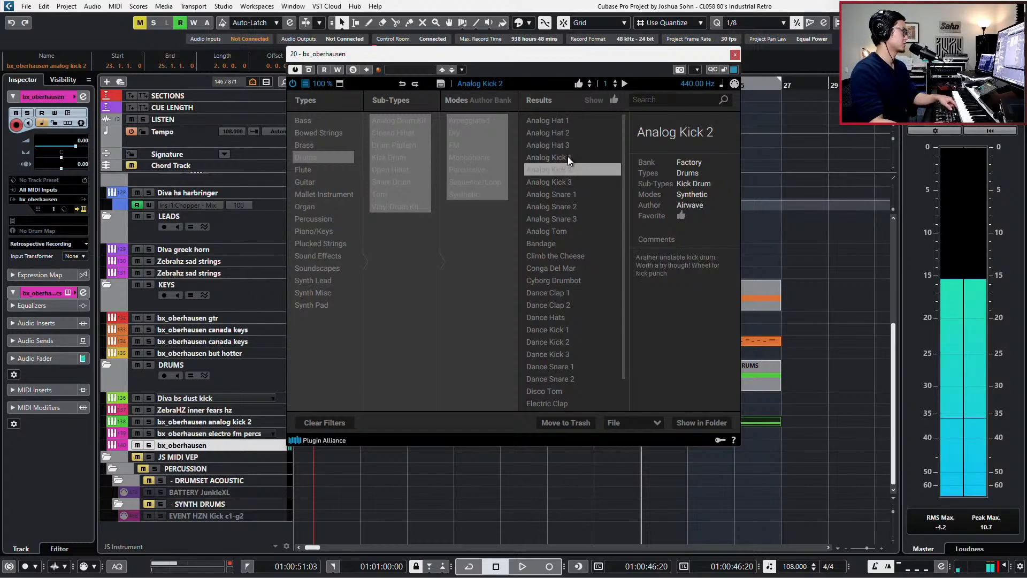
left_click(572, 219)
left_click(569, 231)
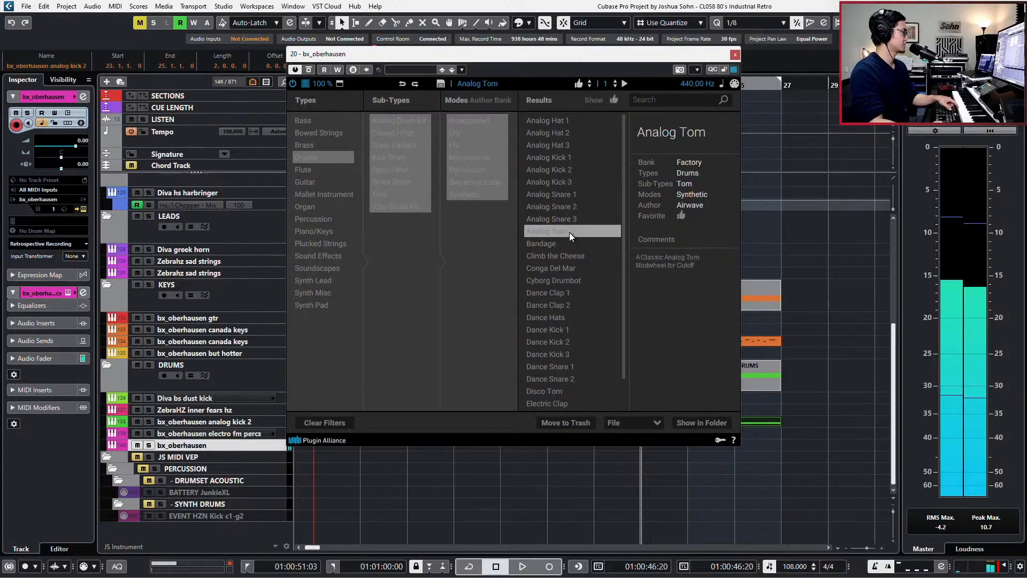
left_click(563, 255)
left_click(561, 268)
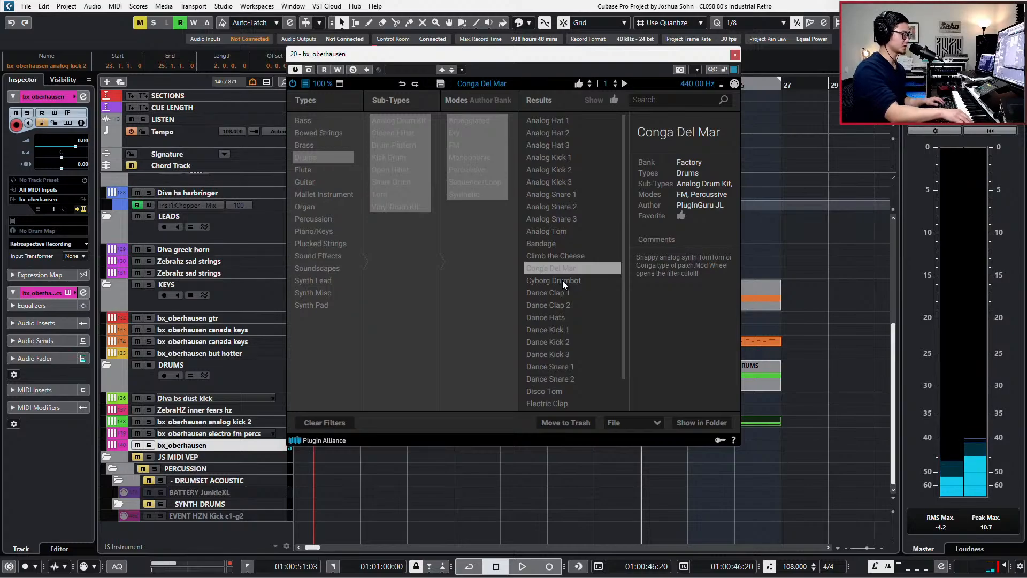
Audition the drum presets following Conga Del Mar, including Dance Clap 1, Dance Hats and Dance Kick 2
key("Down")
key("Down")
key("Down")
key("Down")
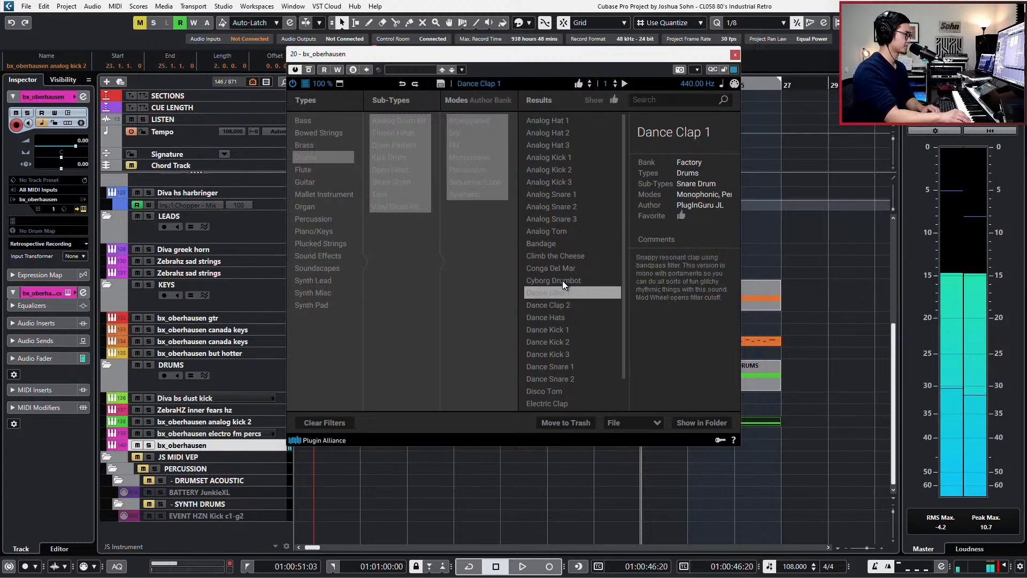
key("Down")
key("Up")
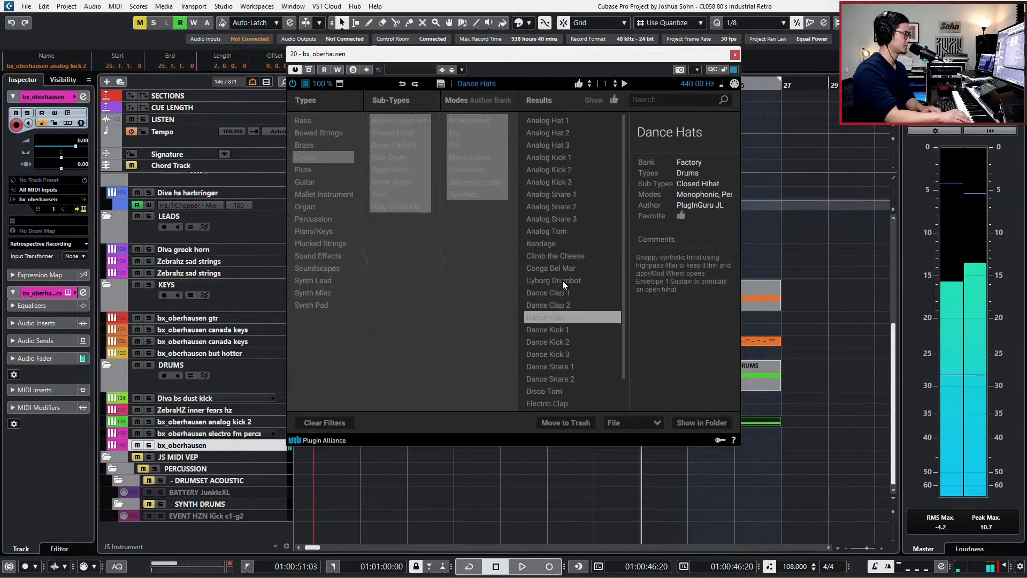
key("Down")
key("Down")
key("Down")
key("Down")
key("Down")
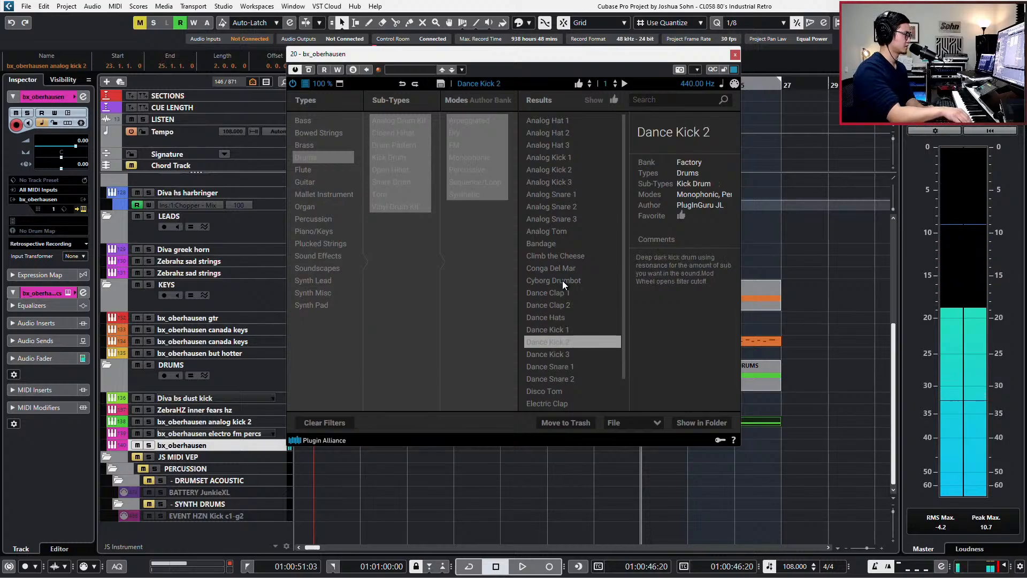
Audition the Disco Tom and Electric Clap presets, and load the Electric Shaker preset on the bx_oberhausen track
key("Down")
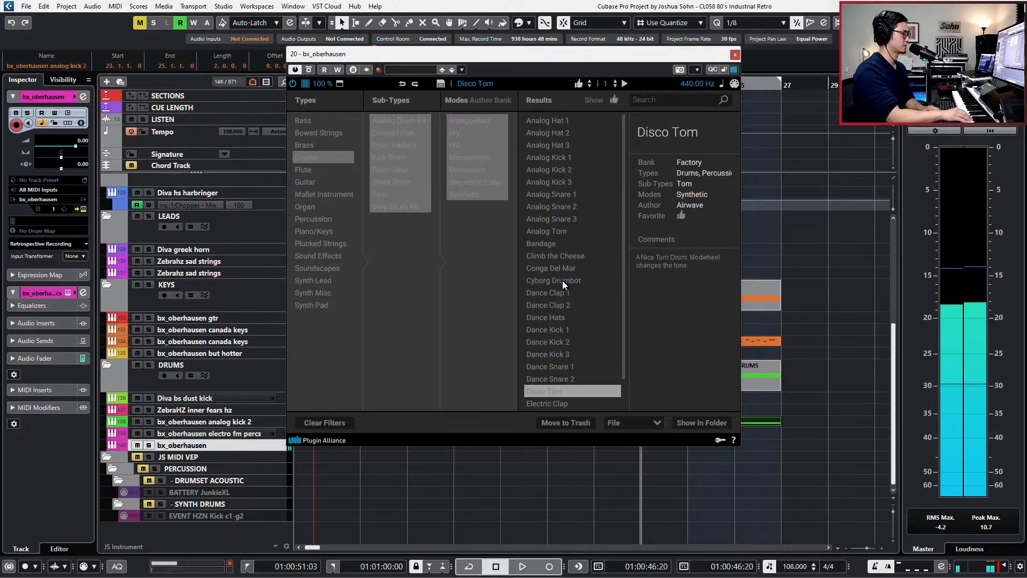
key("Down")
key("Down")
key("Up")
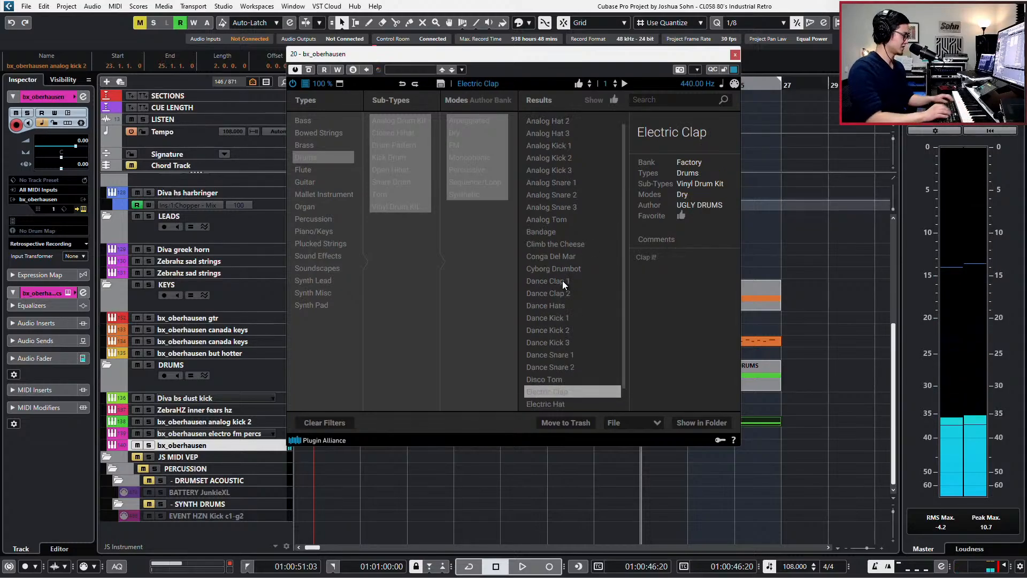
key("Down")
key("Down")
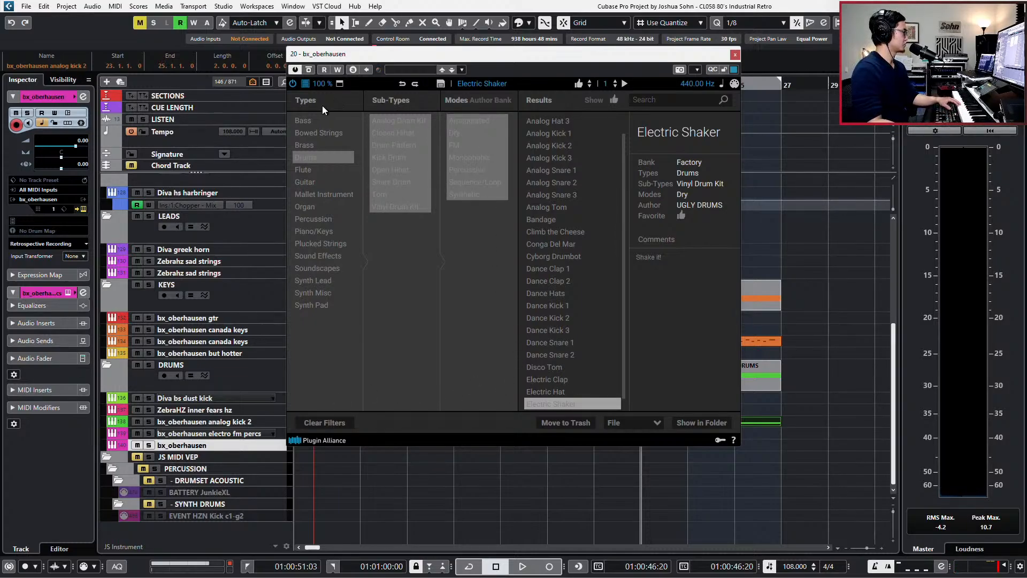
Leave the preset browser, compare the Electric Tom preset, return to Electric Shaker and close the bx_oberhausen instrument window
left_click(306, 84)
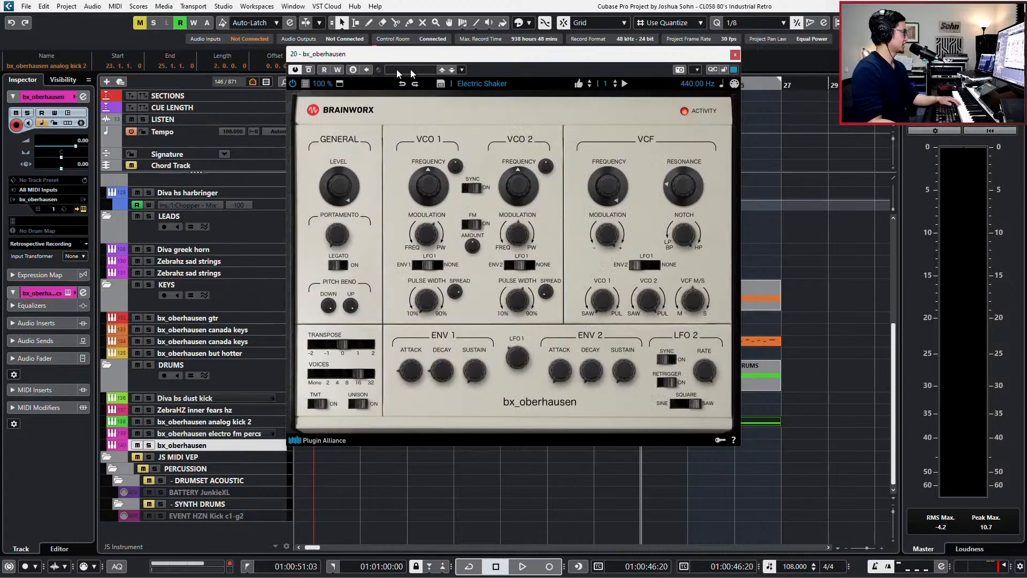
left_click(483, 84)
mouse_move(514, 161)
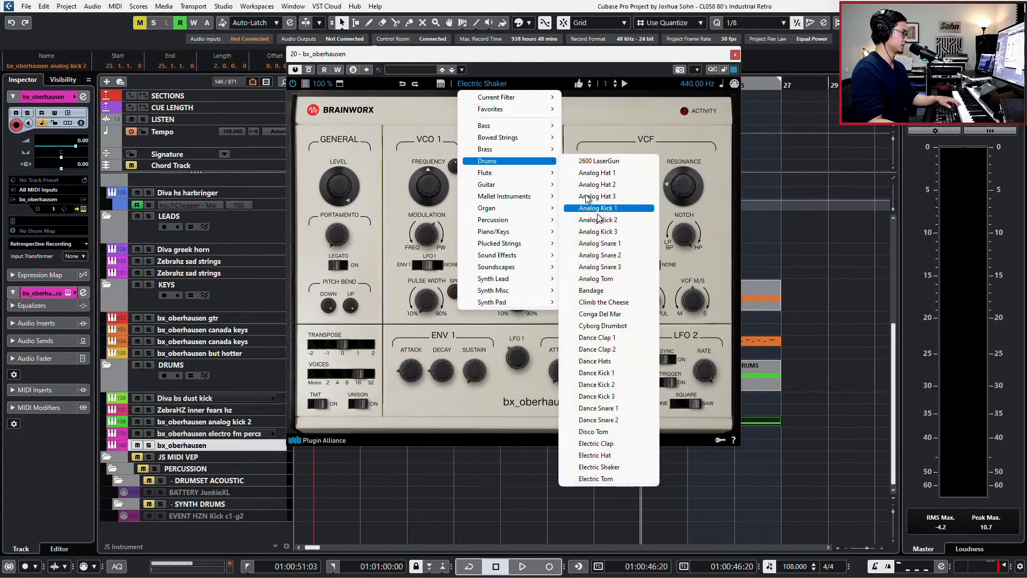
left_click(613, 479)
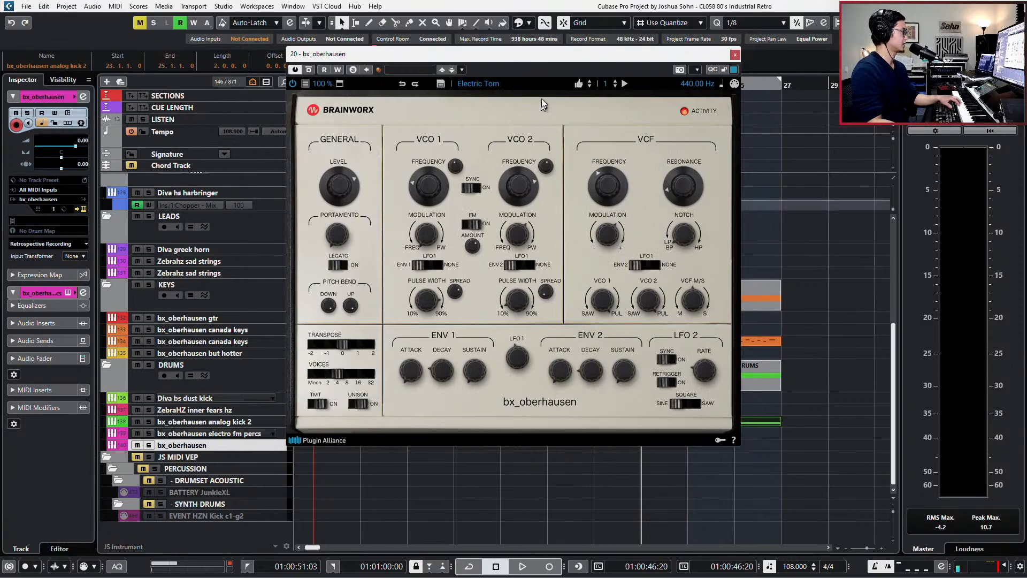
left_click(591, 81)
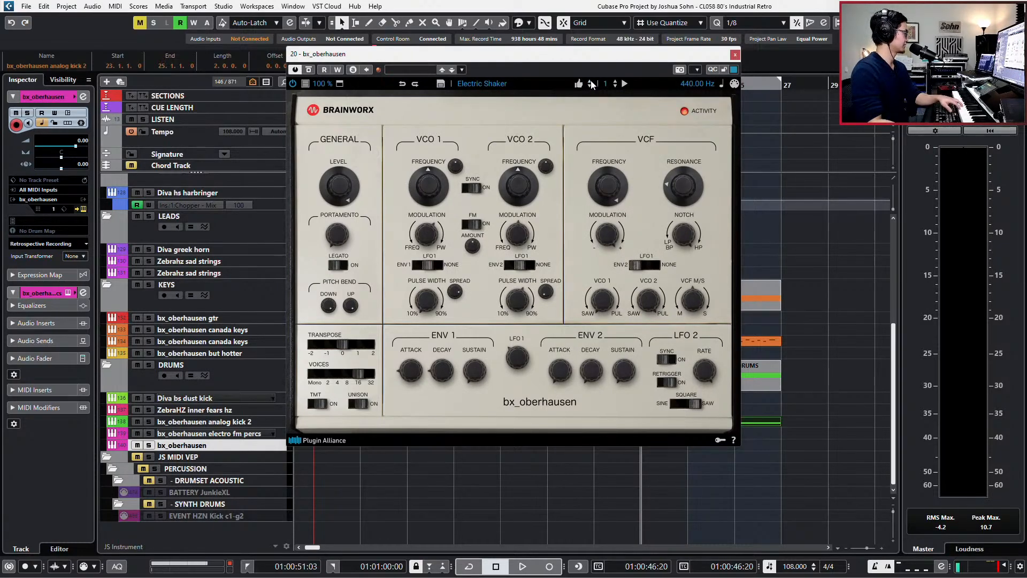
left_click(736, 54)
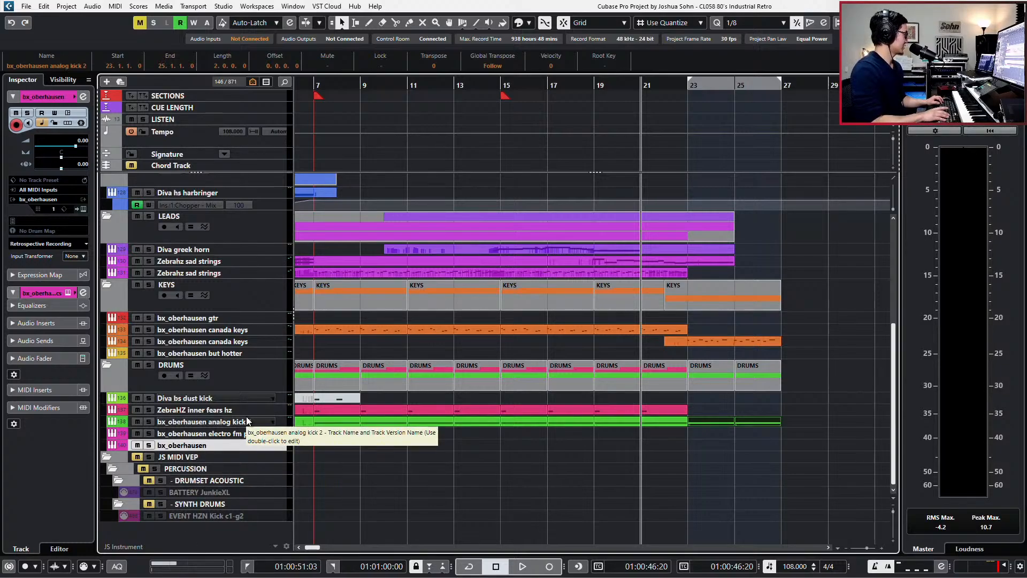
Delete the empty bx_oberhausen track and duplicate the ZebraHZ inner fears hz track
key("Delete")
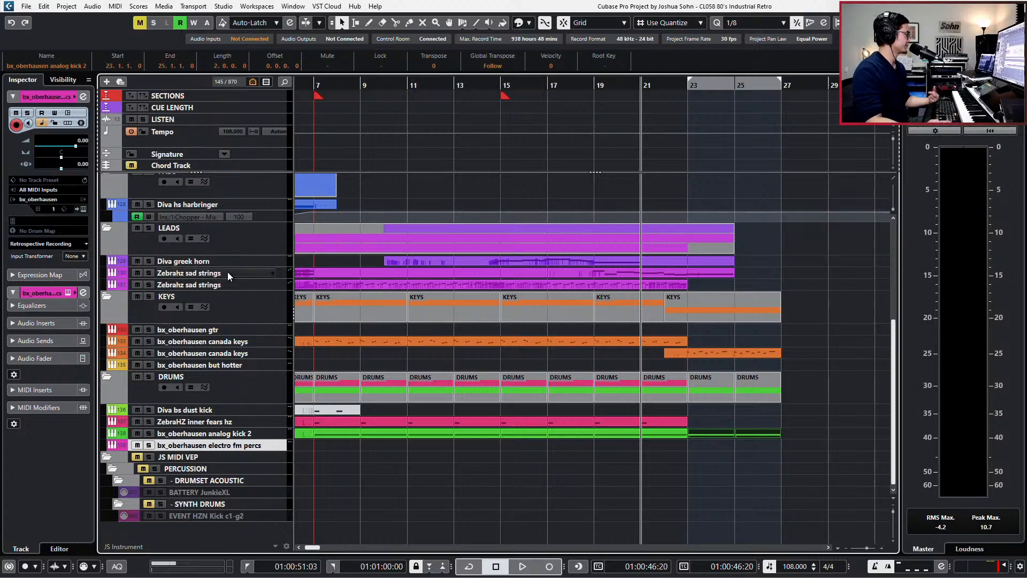
left_click(192, 422)
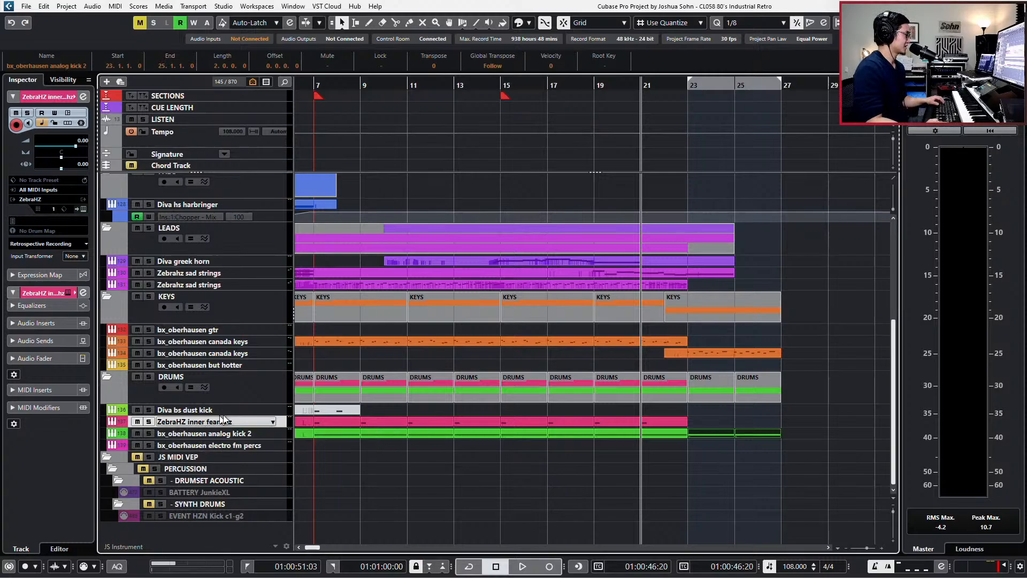
key("ctrl+d")
Clear all the copied MIDI parts from the duplicated ZebraHZ inner fears hz track
scroll(328, 409, "down", 3)
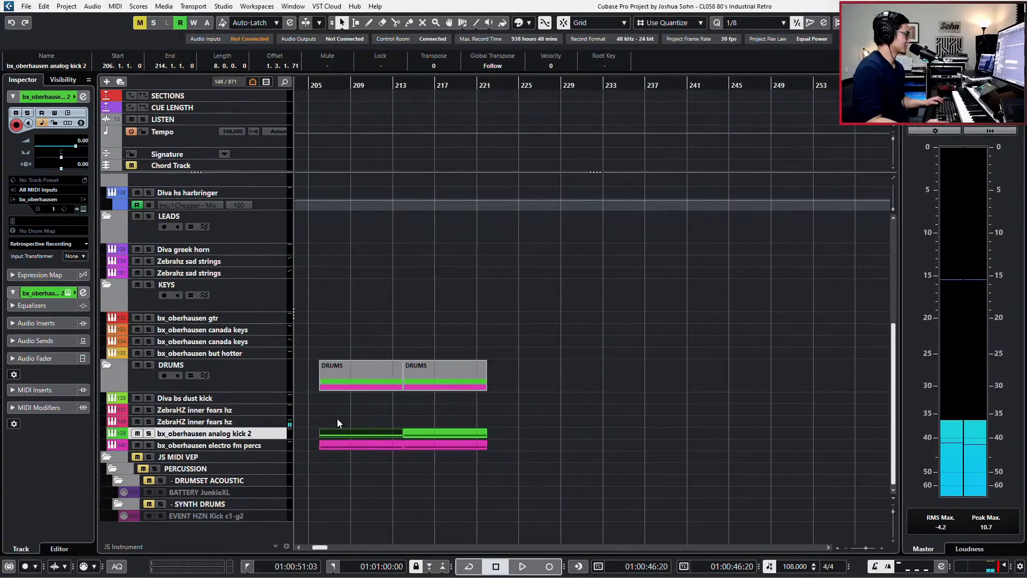
scroll(344, 424, "left", 10)
scroll(352, 429, "left", 15)
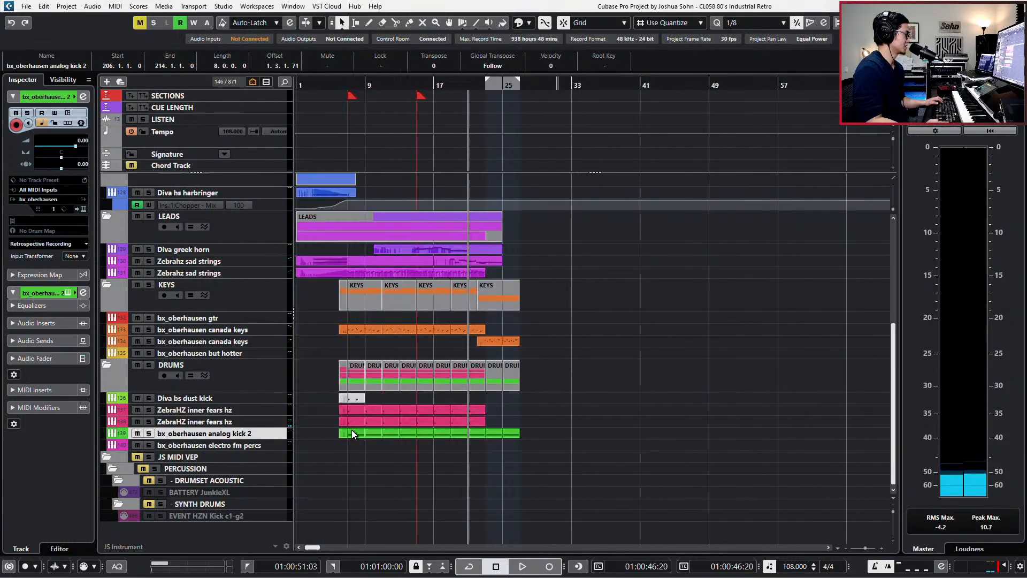
scroll(352, 429, "up", 4)
left_click_drag(642, 420, 310, 422)
key("Delete")
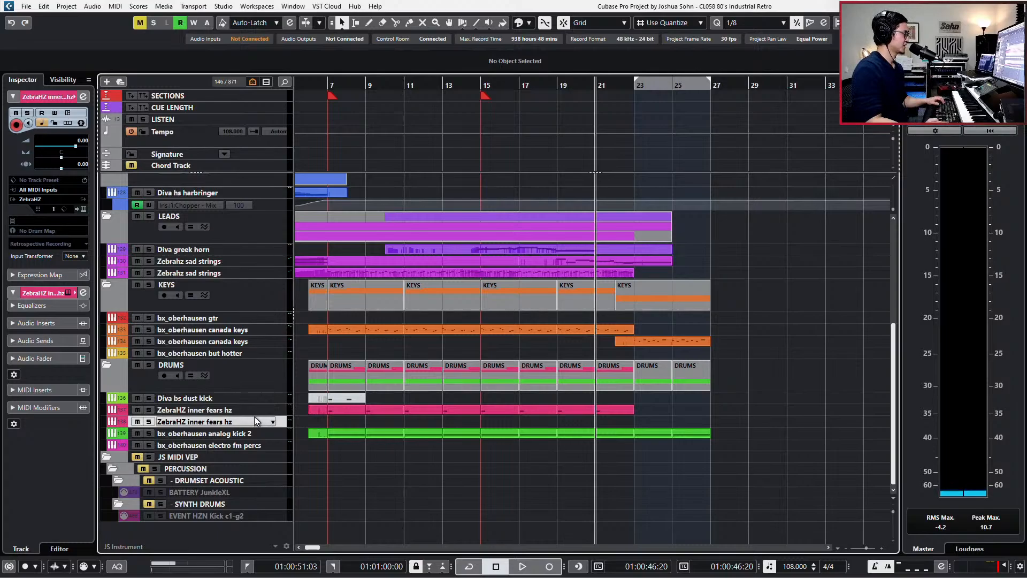
Open the duplicated track's ZebraHZ instrument and browse its presets in the HZ Drums + Clocks folder
key("e")
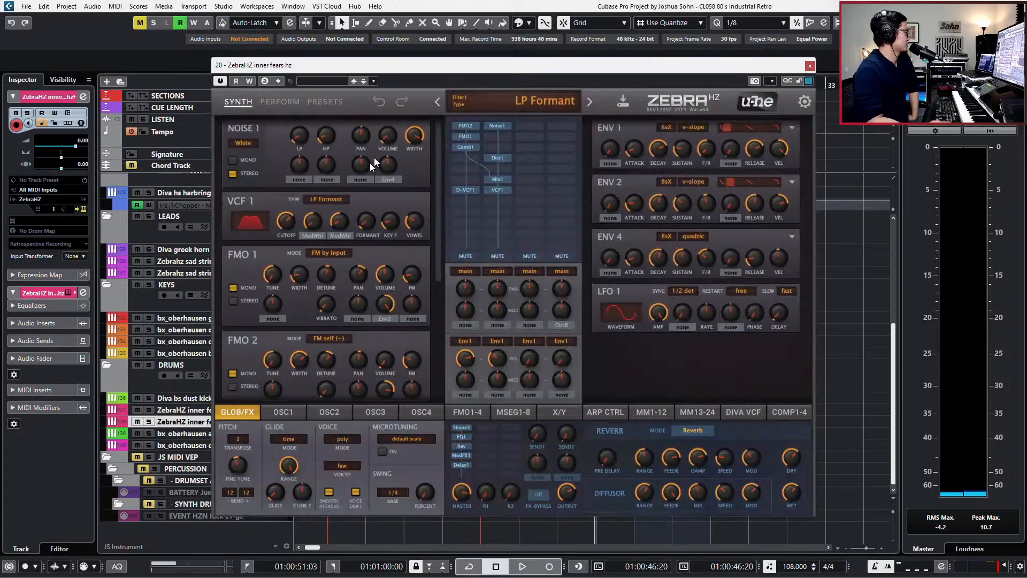
left_click(321, 102)
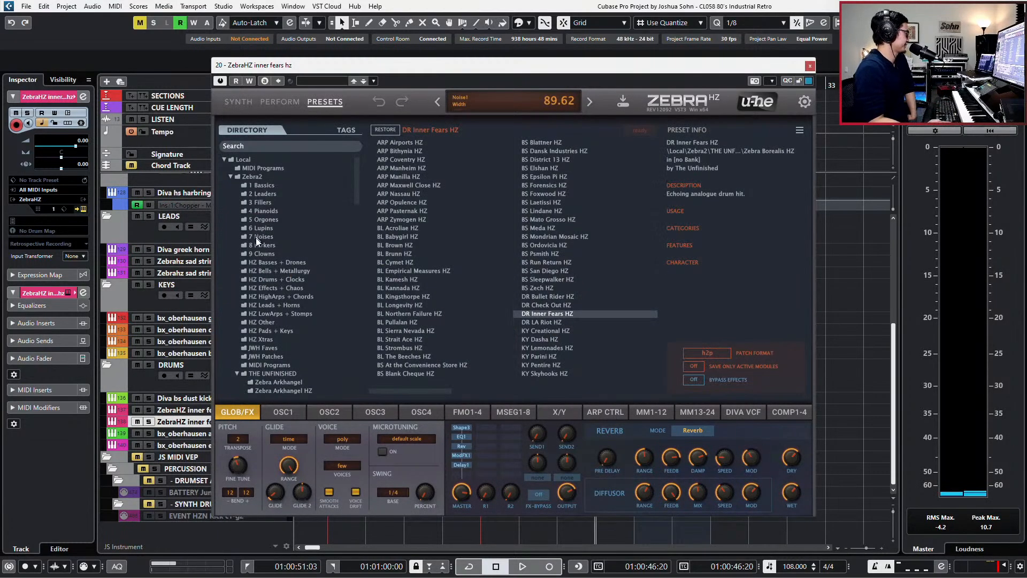
left_click(329, 278)
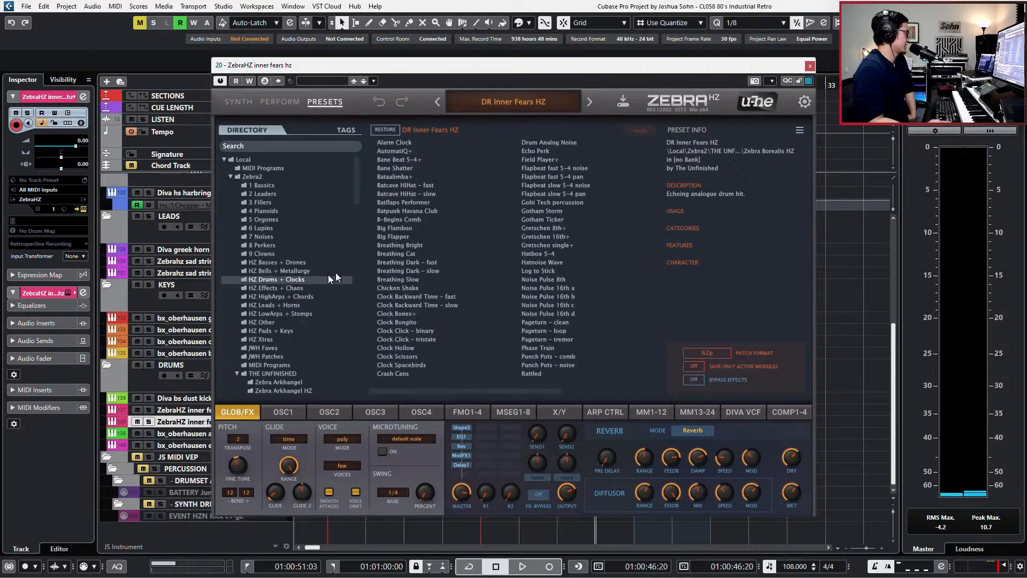
Audition the presets Breathing Cat, Hatbox 5-4, Noise Pulse 8th and Noise Pulse 16th b to d
left_click(386, 236)
left_click(498, 254)
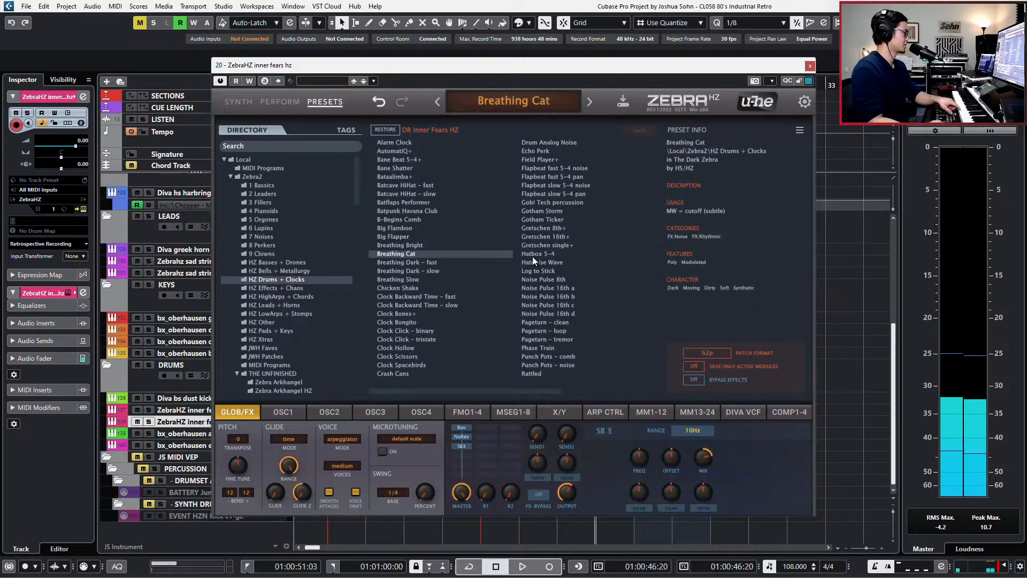
left_click(532, 256)
left_click(550, 280)
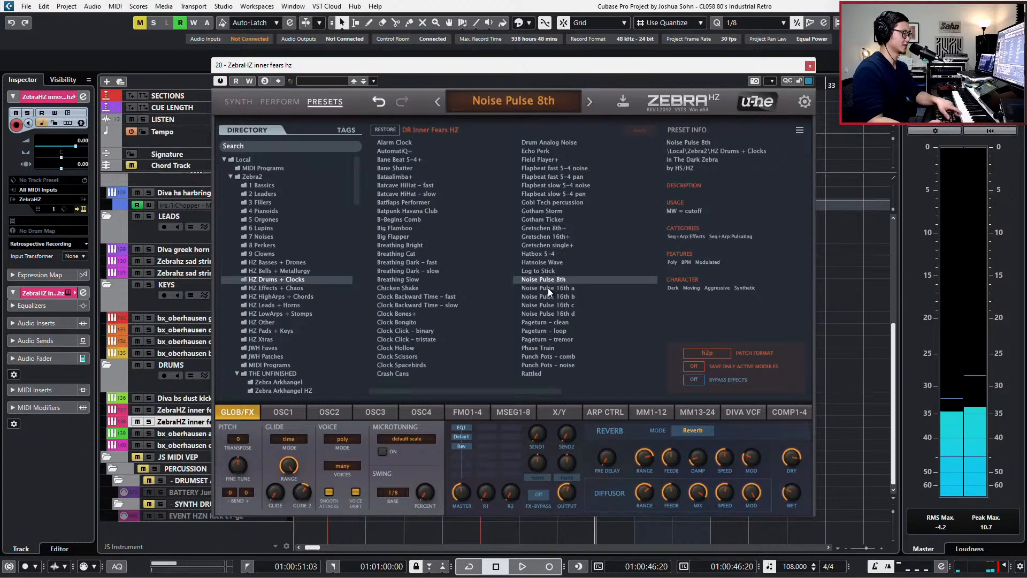
left_click(541, 298)
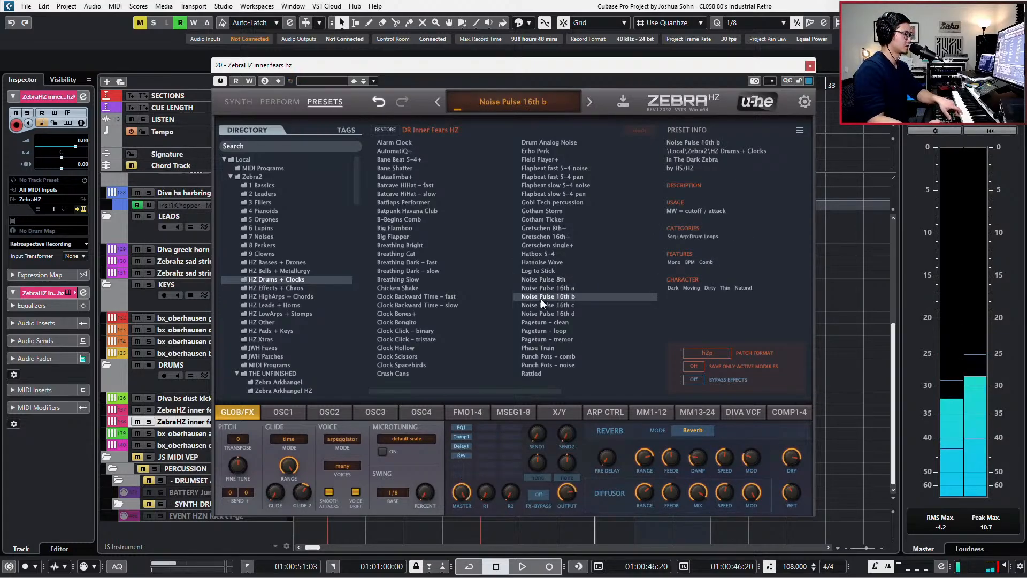
left_click(541, 306)
left_click(545, 314)
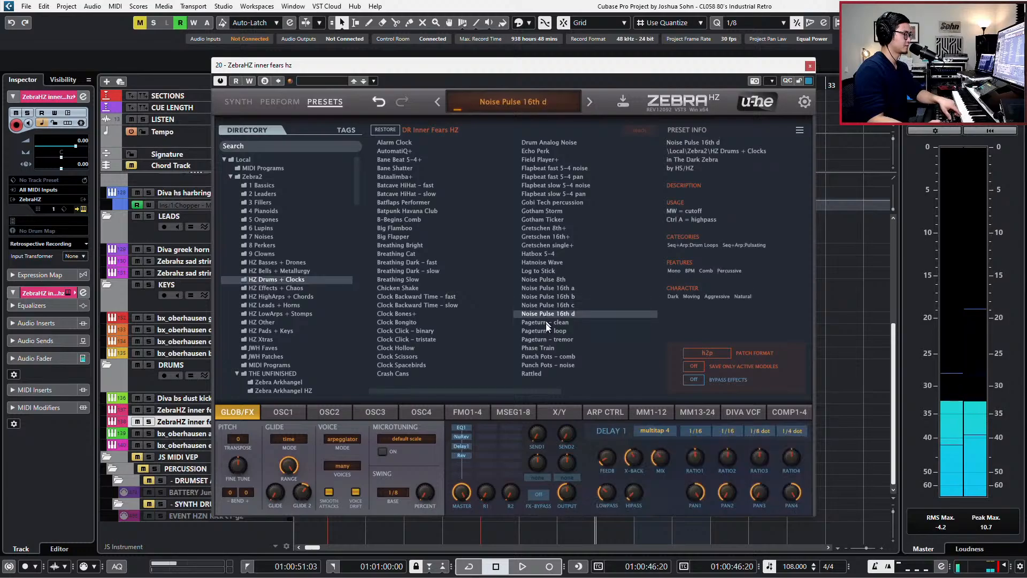
Audition the clock presets Clock Bongito, Clock Click - binary and Clock Click - tristate
left_click(400, 323)
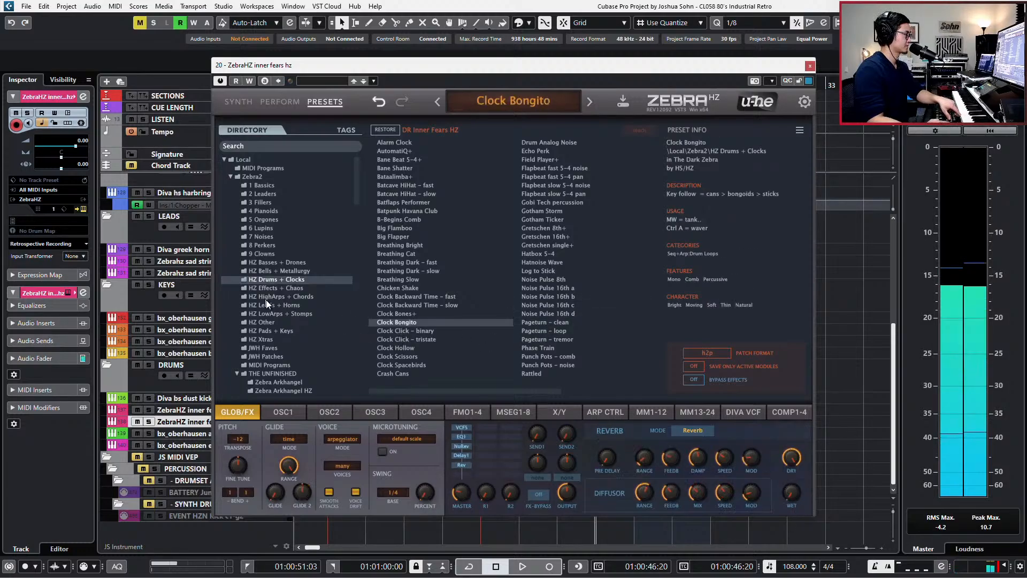
left_click(405, 330)
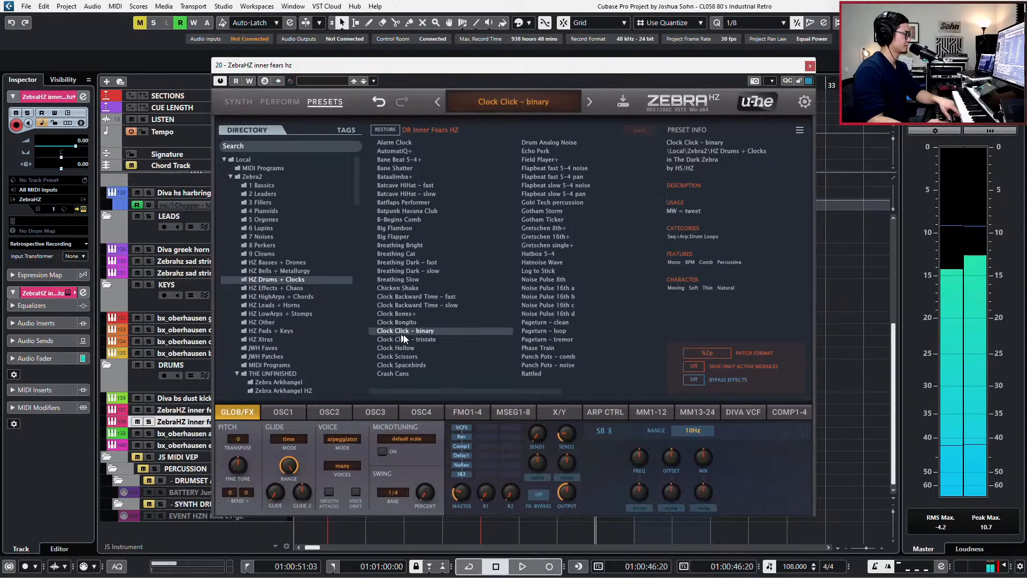
left_click(406, 338)
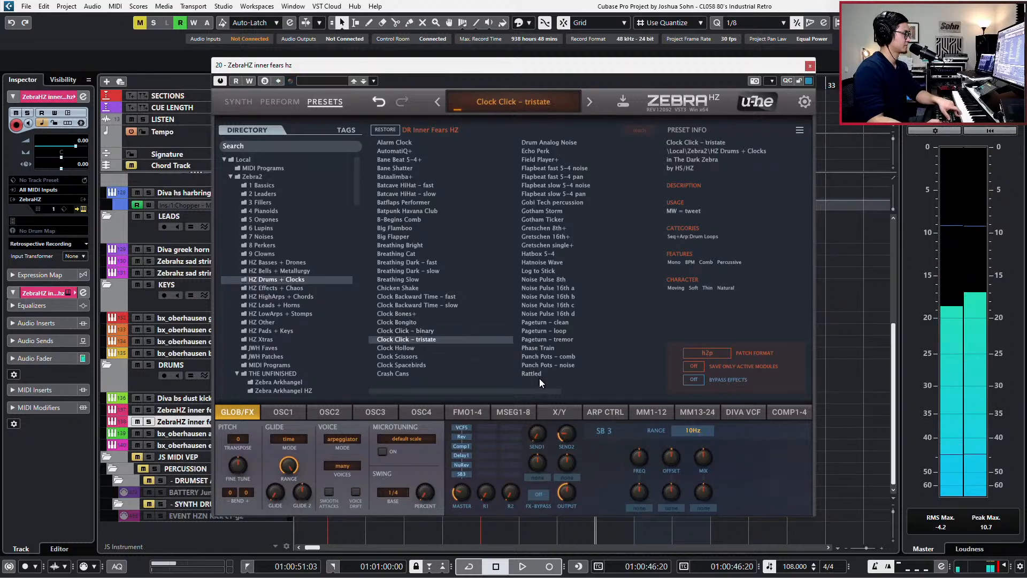
Audition Timber Tomsnare, Square of the Hippo, Gobi Tech percussion and Noise Pulse 8th again
scroll(539, 378, "right", 3)
left_click(549, 160)
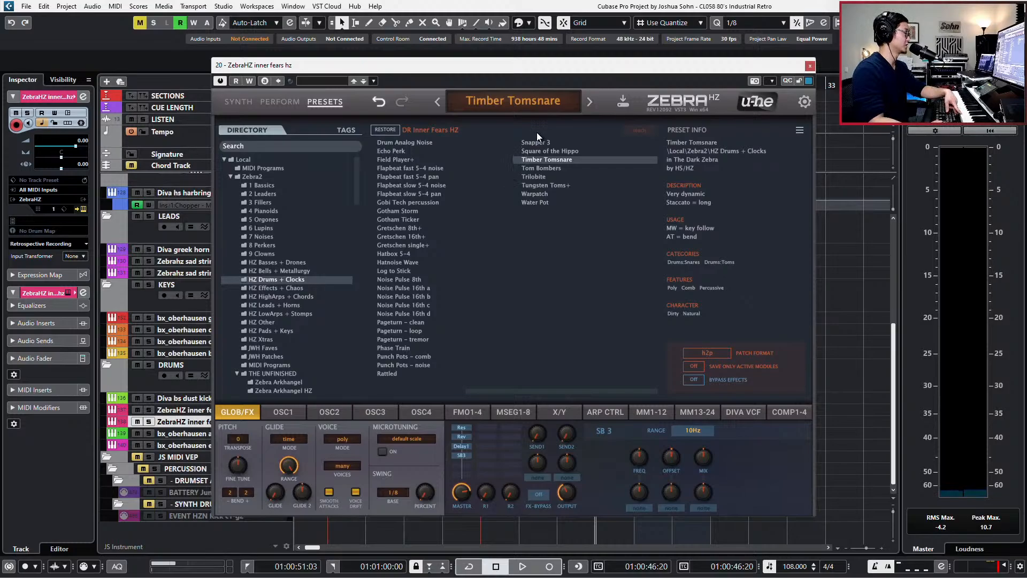
left_click(539, 150)
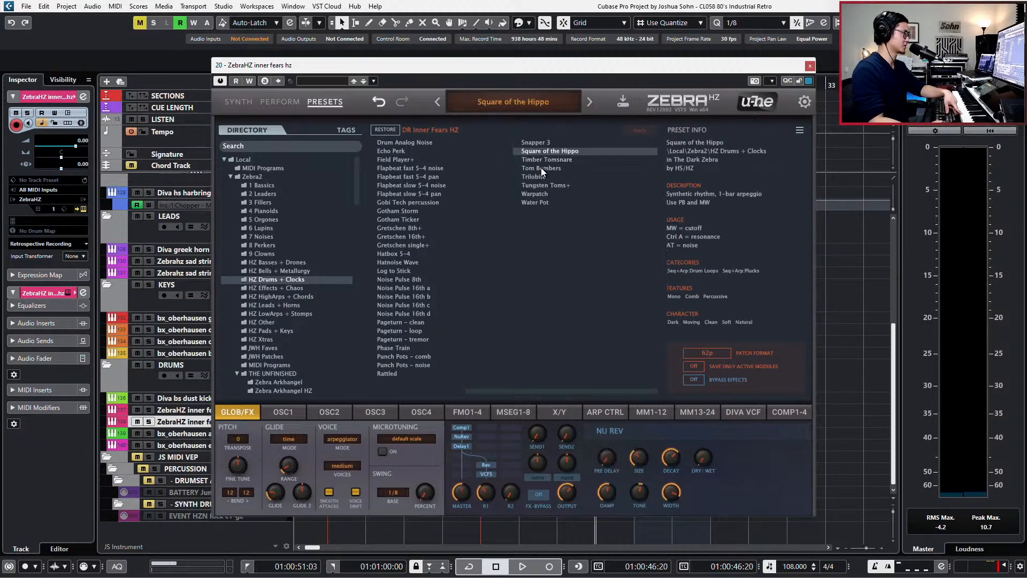
left_click(410, 204)
left_click(400, 278)
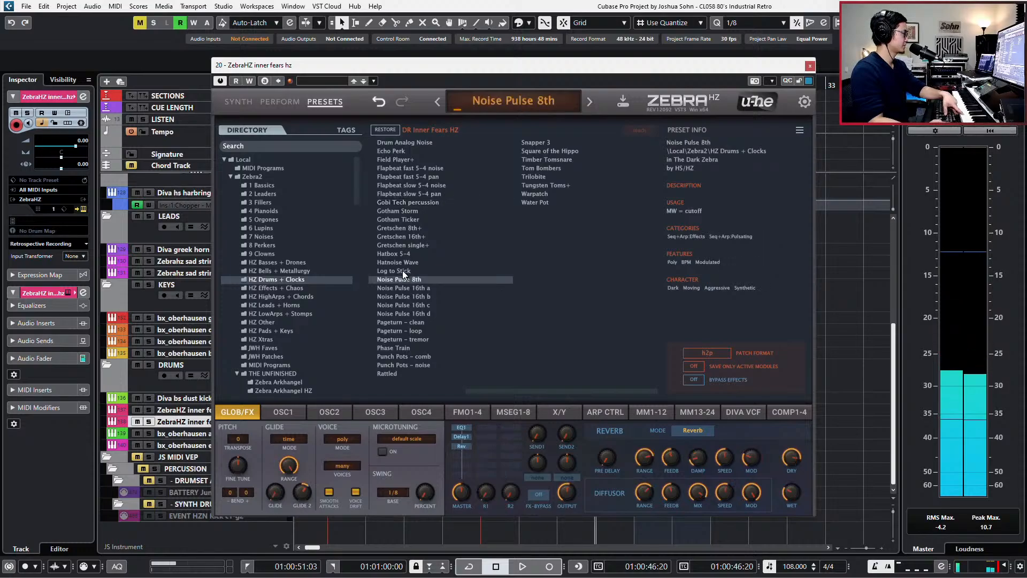
Load the Log to Stick preset and close the ZebraHZ instrument window
left_click(403, 271)
scroll(321, 300, "down", 2)
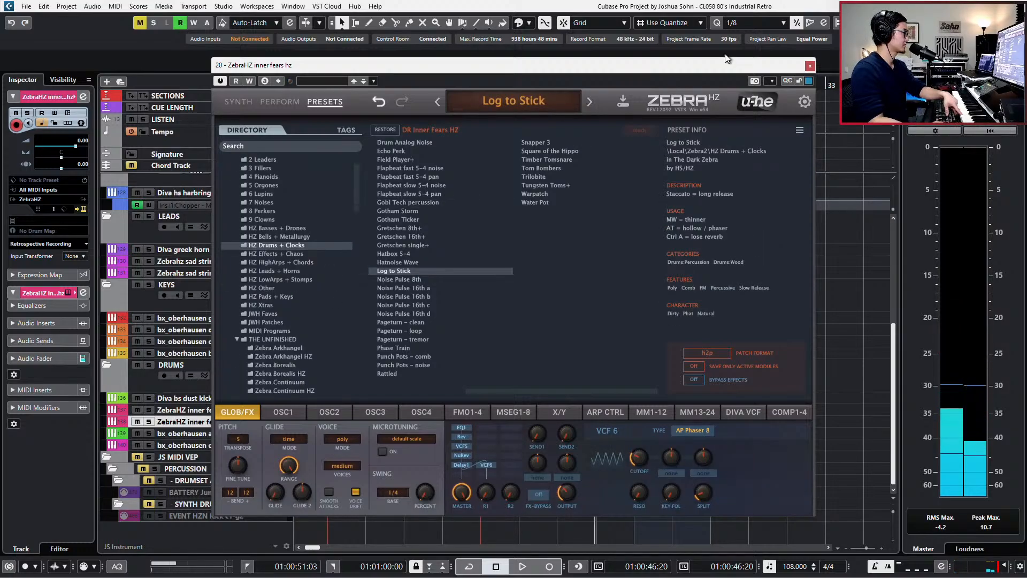
left_click(811, 65)
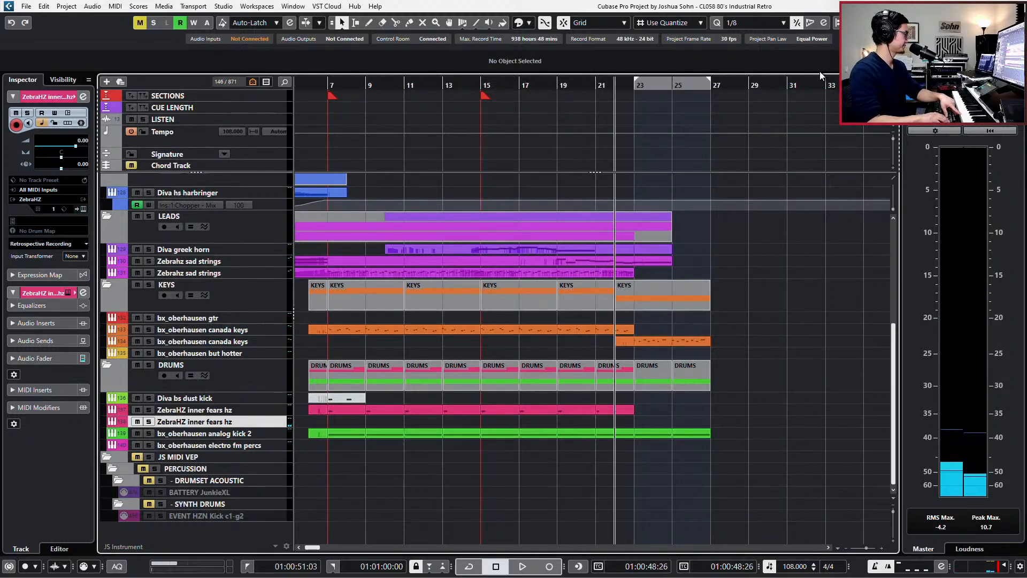
Rename the duplicated track to "ZebraHZ log to stick"
key("KP_Subtract")
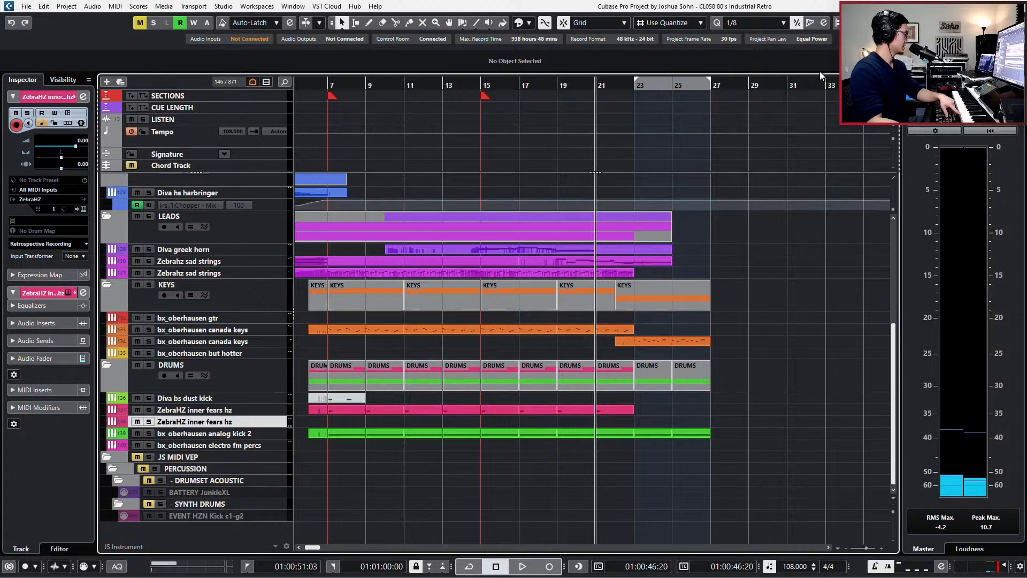
double_click(187, 422)
left_click_drag(187, 422, 325, 419)
type("log")
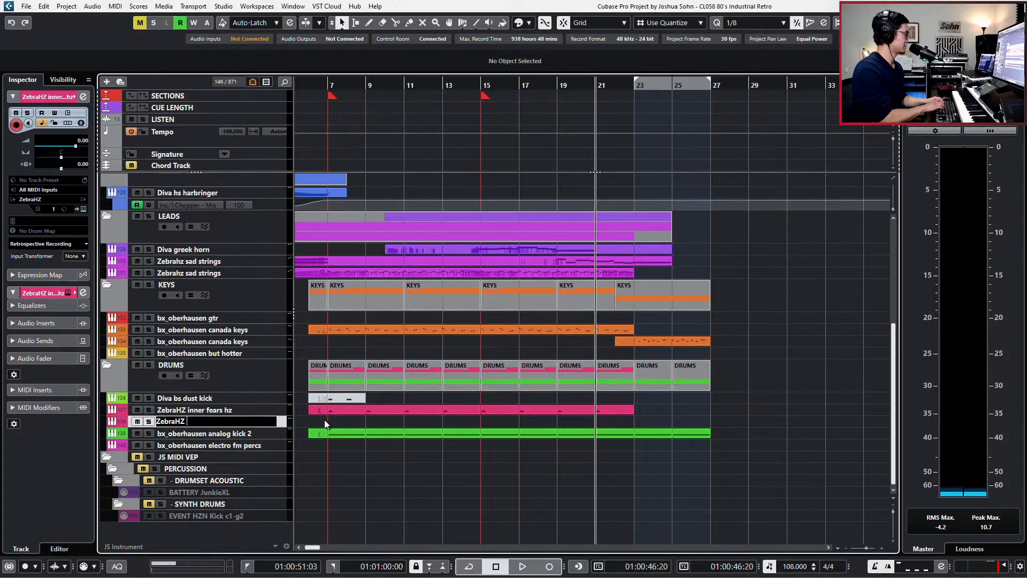
key("Return")
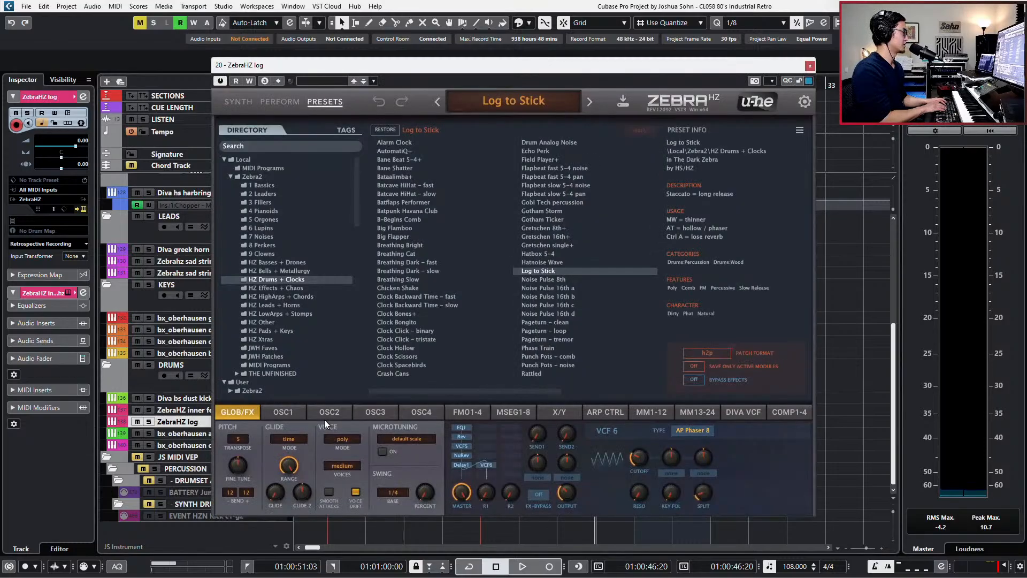
key("Escape")
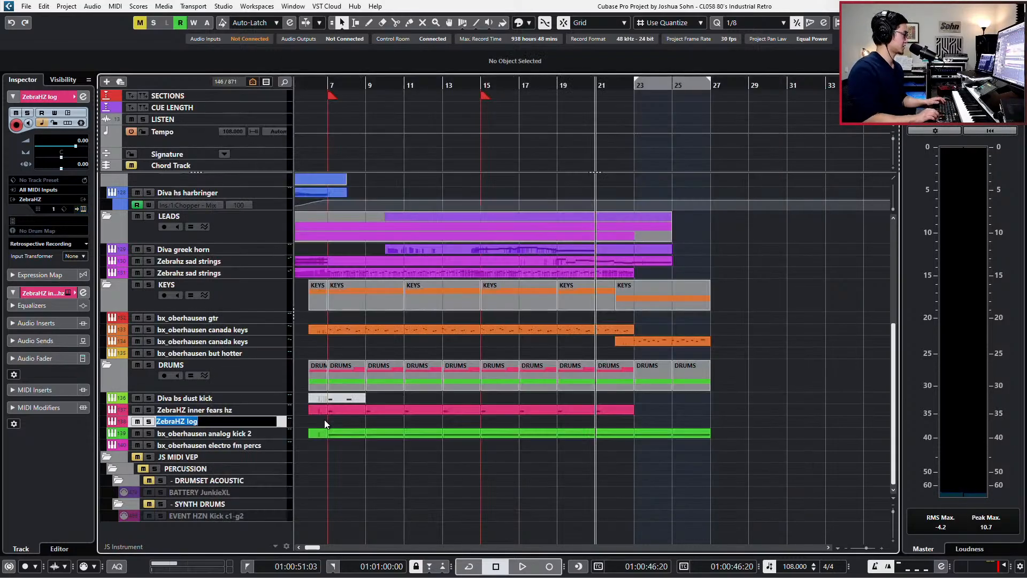
key("F2")
type("to stick")
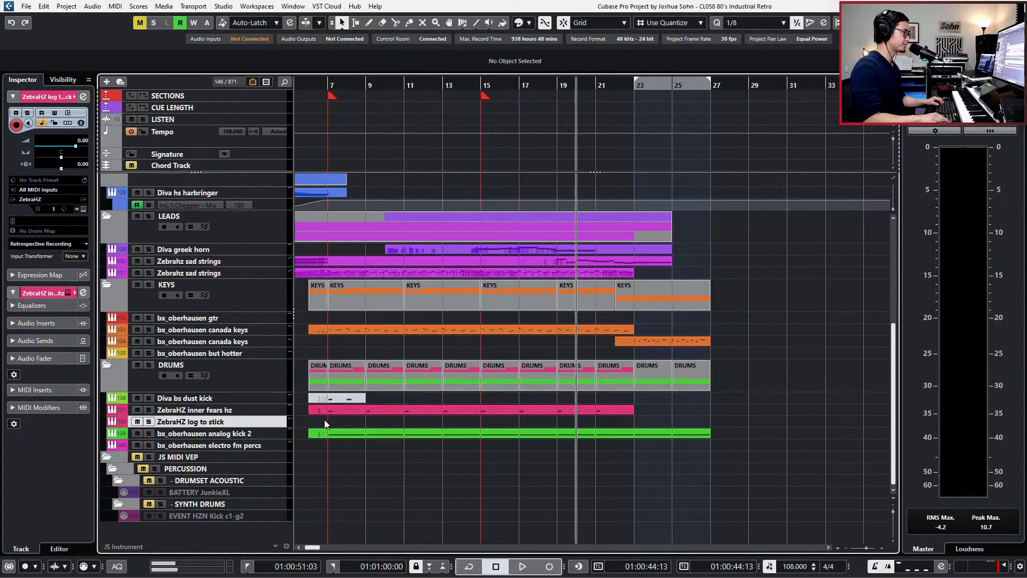
Rehearse along with playback and record a MIDI take on the ZebraHZ log to stick track from bar 21 to 27
key("space")
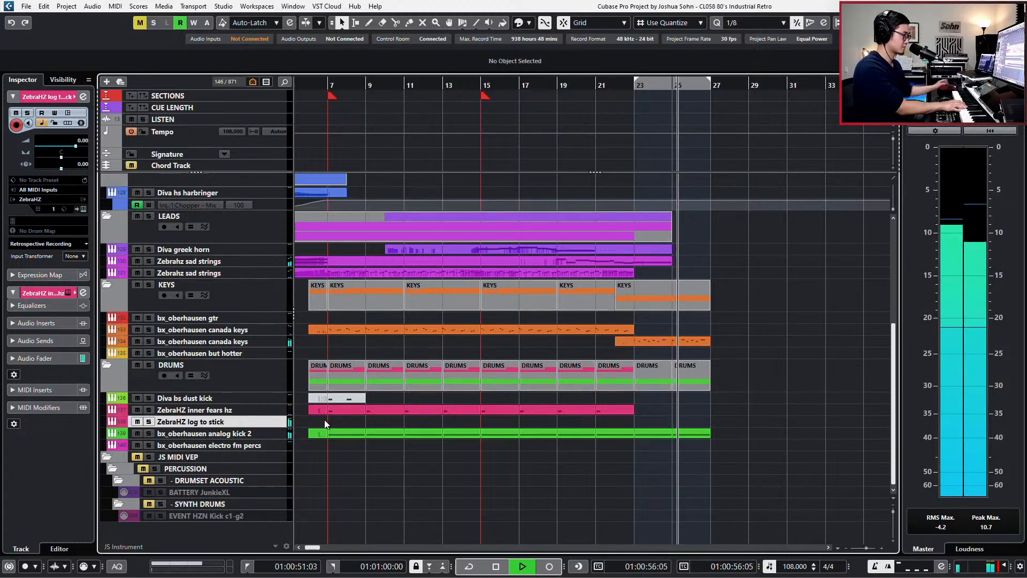
key("space")
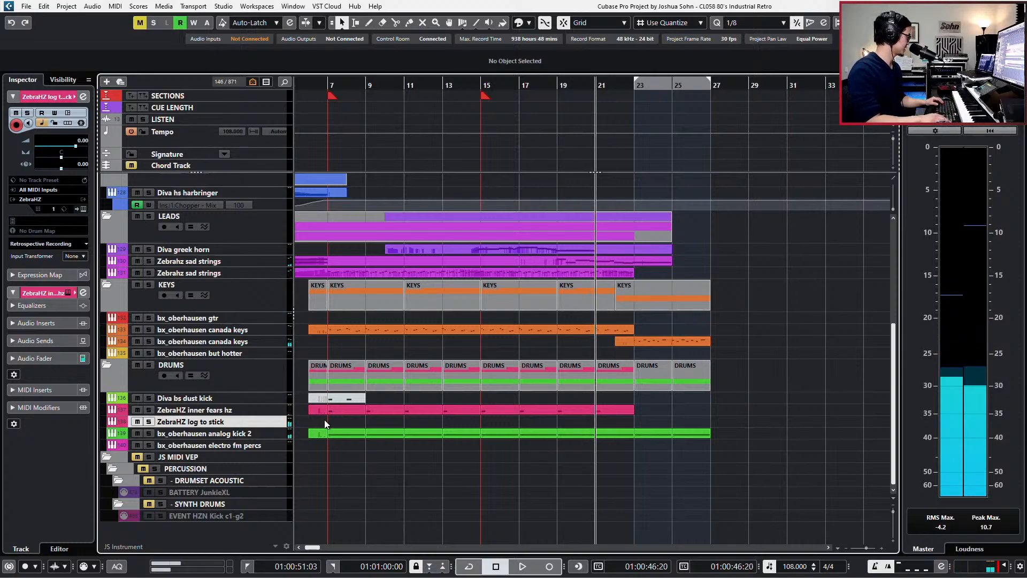
key("KP_Multiply")
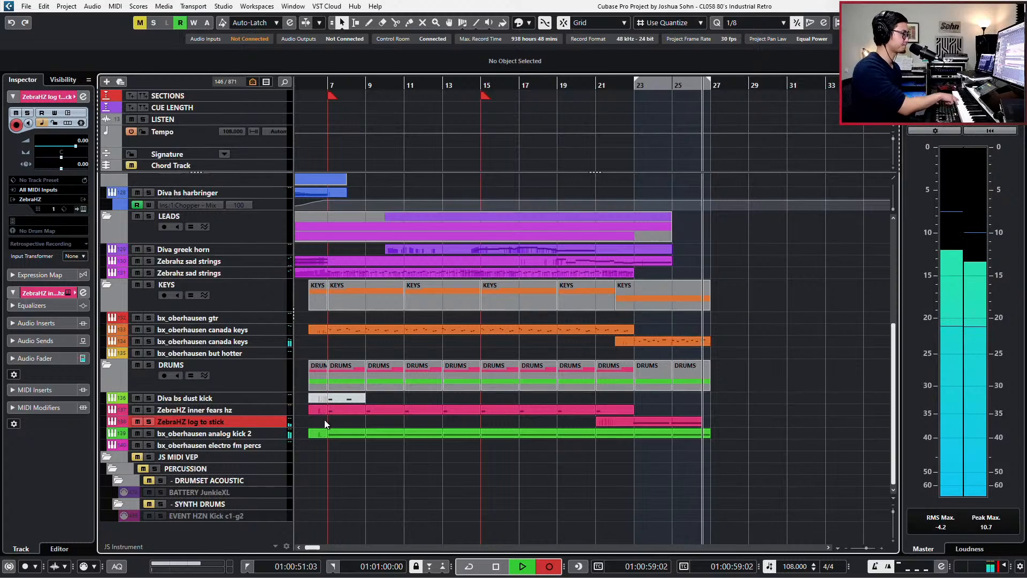
key("space")
Quantize both recorded D3 notes in the Key Editor to 1/8, extend the first one to bar 25, and return to the project
scroll(449, 456, "up", 3, "ctrl")
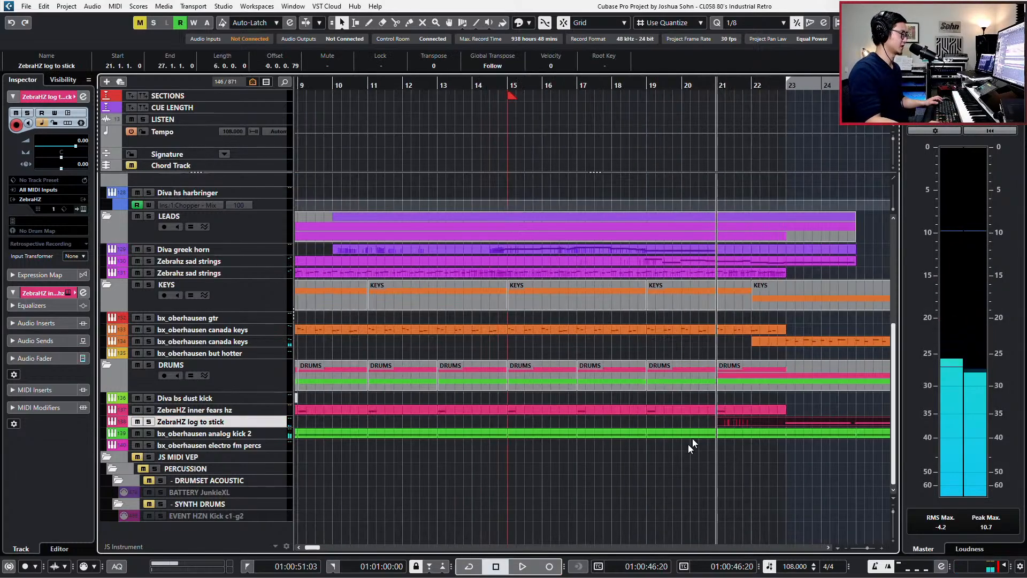
key("Return")
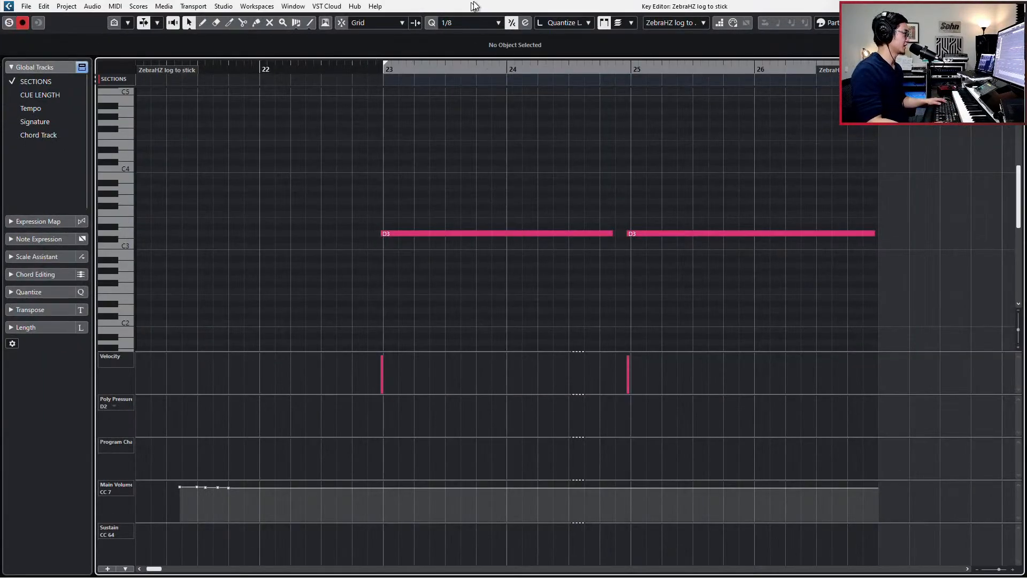
left_click_drag(484, 184, 891, 316)
key("q")
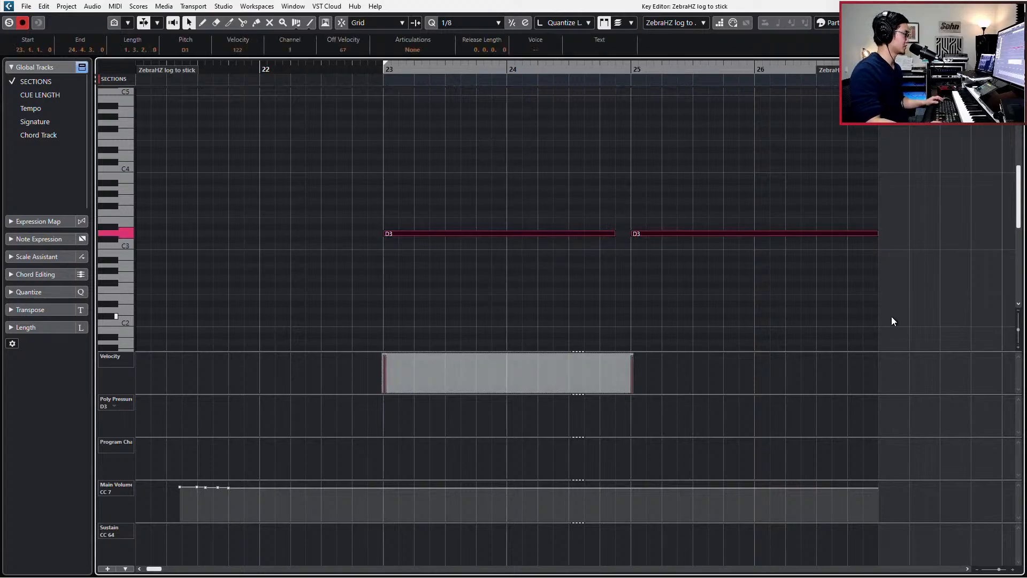
left_click_drag(623, 195, 596, 253)
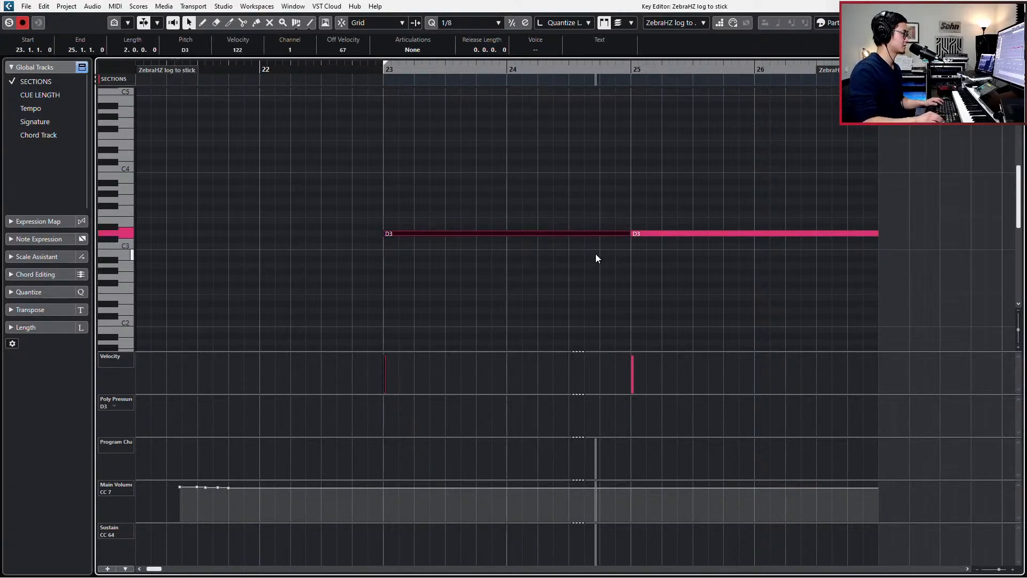
key("l")
key("Return")
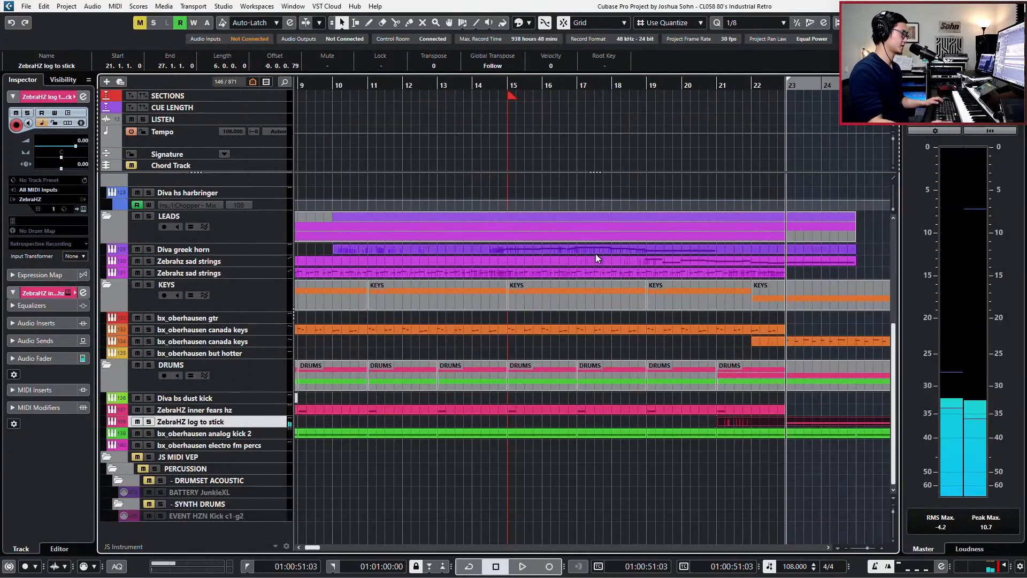
Select the bx_oberhausen electro fm percs track
scroll(596, 253, "down", 2)
scroll(632, 397, "right", 2)
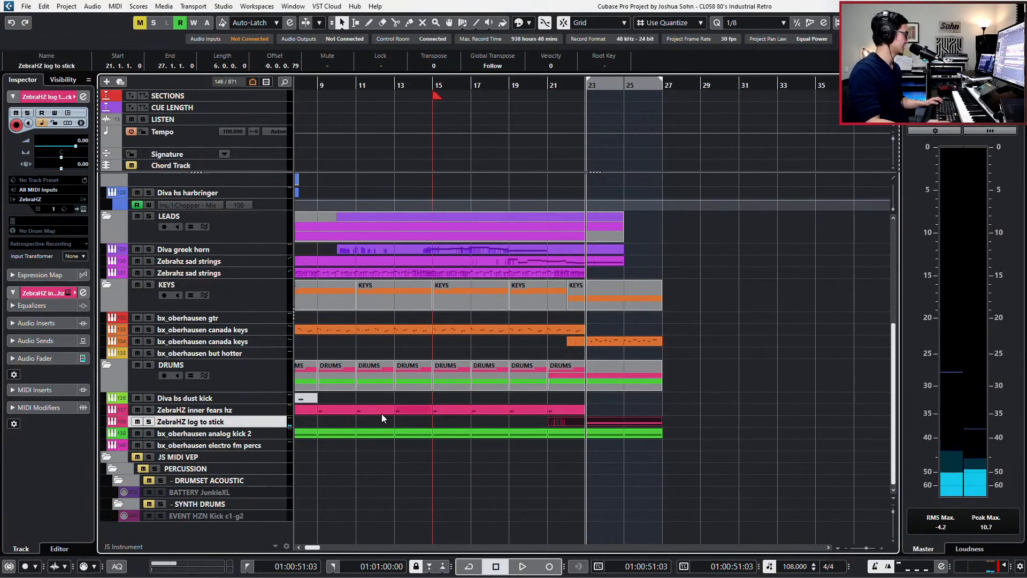
left_click(223, 447)
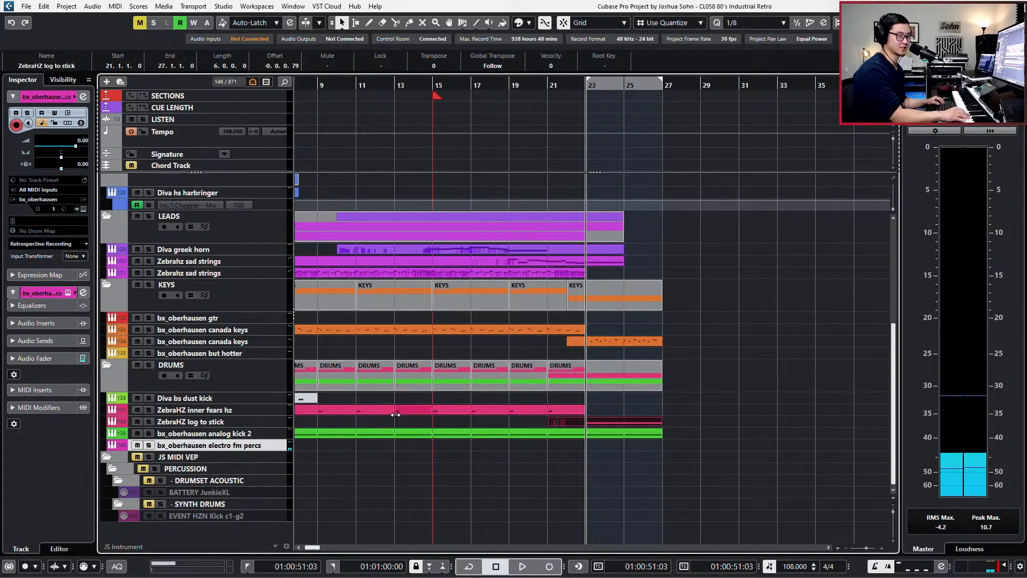
Rehearse along with playback, try a first MIDI take on the bx_oberhausen electro fm percs track from bar 22, and delete it
key("space")
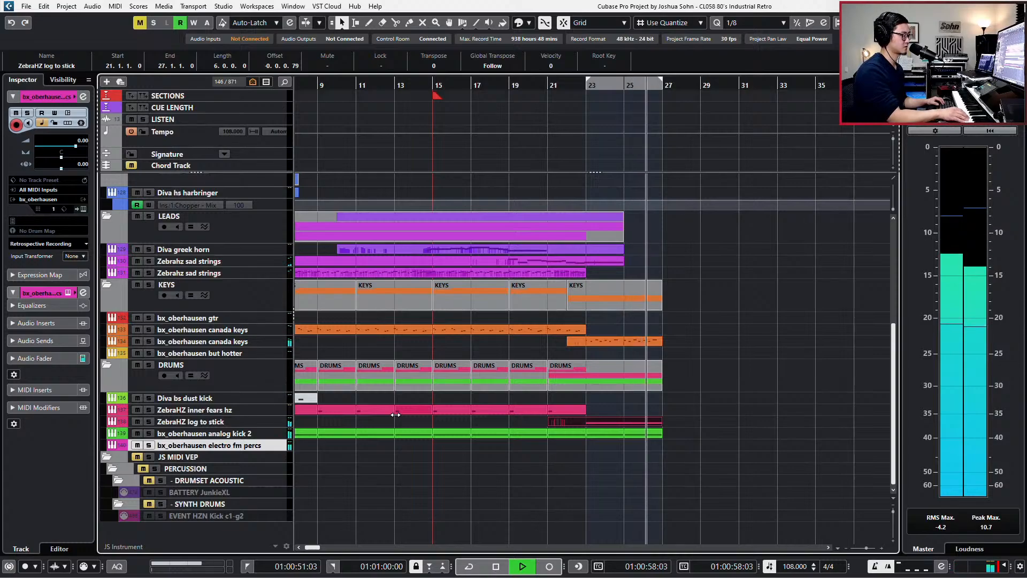
key("space")
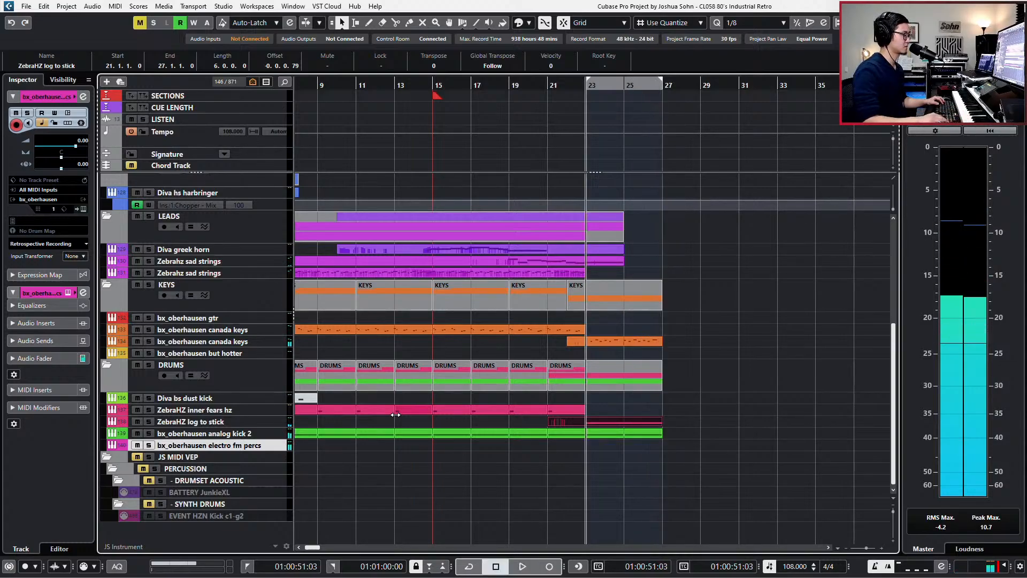
key("KP_Multiply")
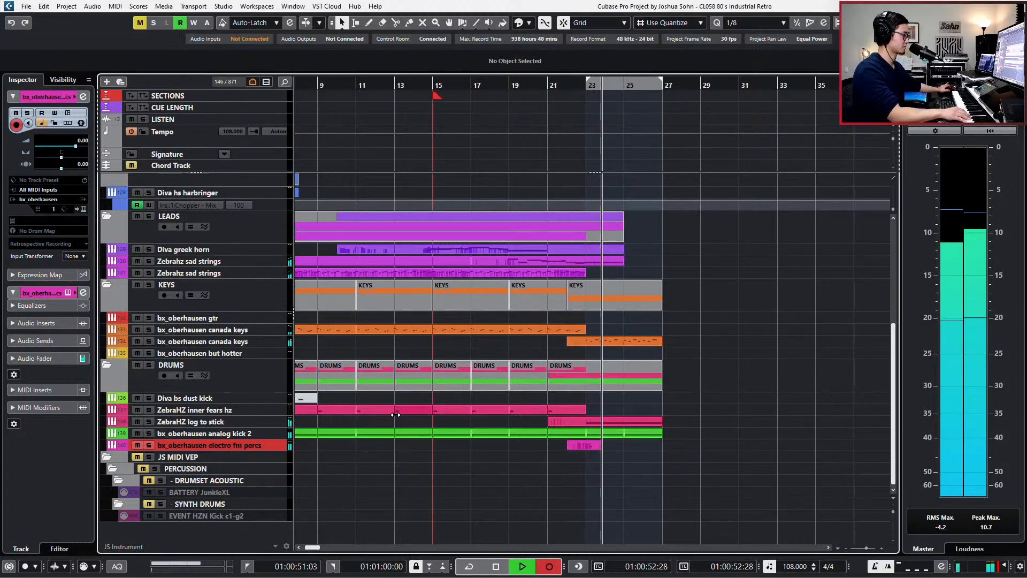
key("space")
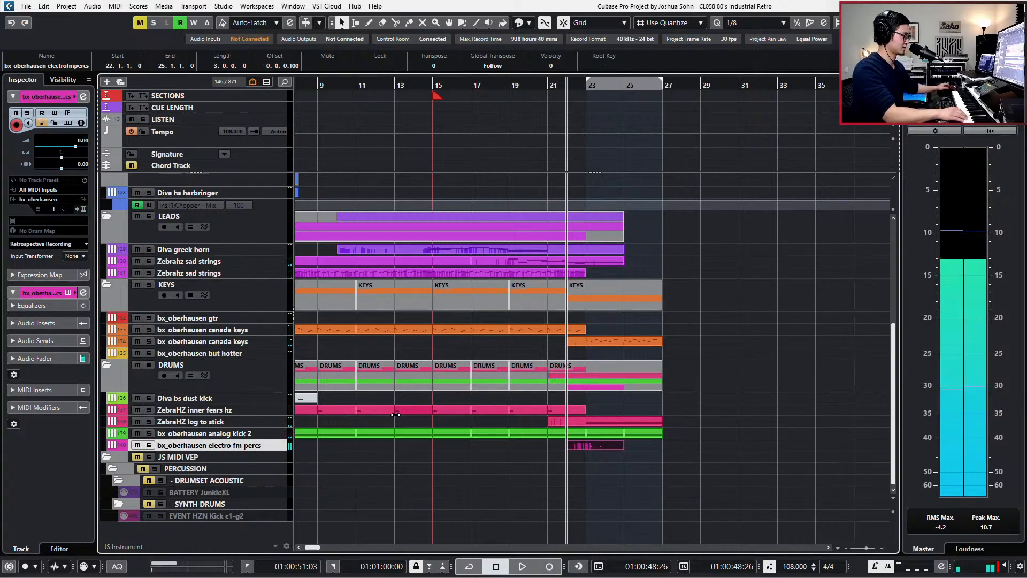
key("space")
key("Delete")
key("space")
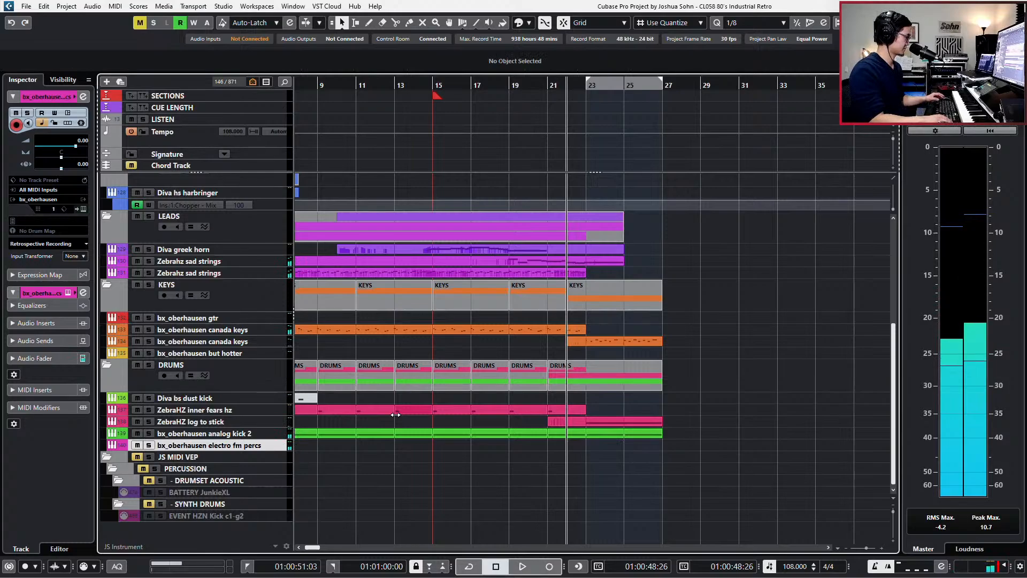
Record a MIDI take on the bx_oberhausen electro fm percs track from bar 22 to bar 27
key("KP_Multiply")
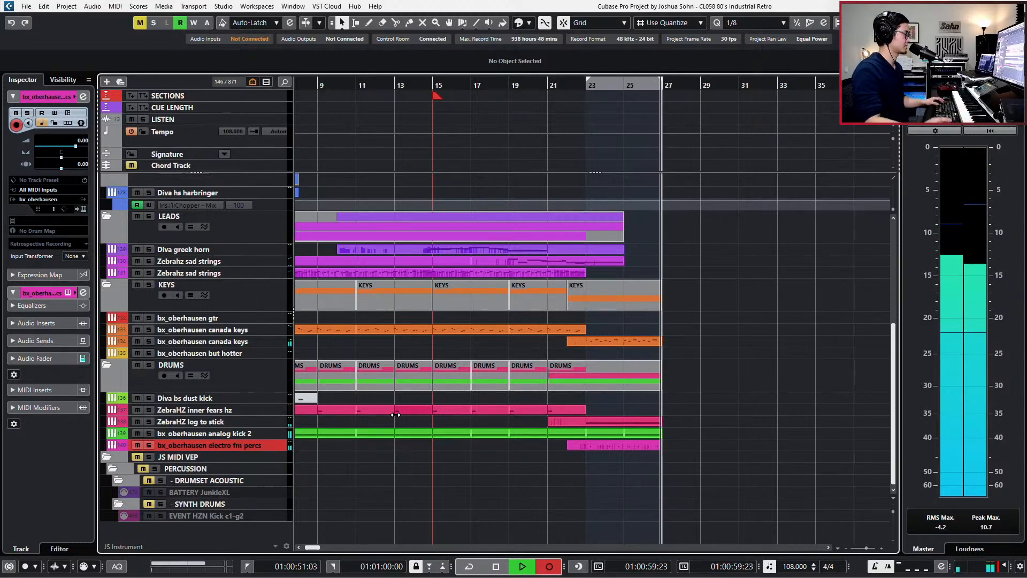
key("space")
scroll(674, 468, "up", 1)
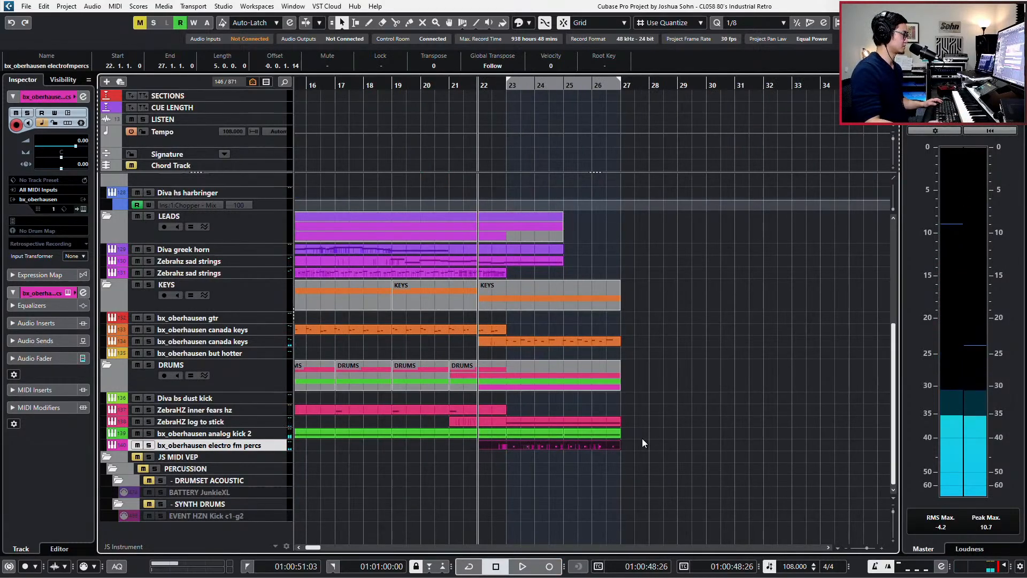
scroll(656, 436, "down", 1)
Split the ZebraHZ log to stick and bx_oberhausen electro fm percs parts at bar 23
left_click_drag(647, 413, 556, 454)
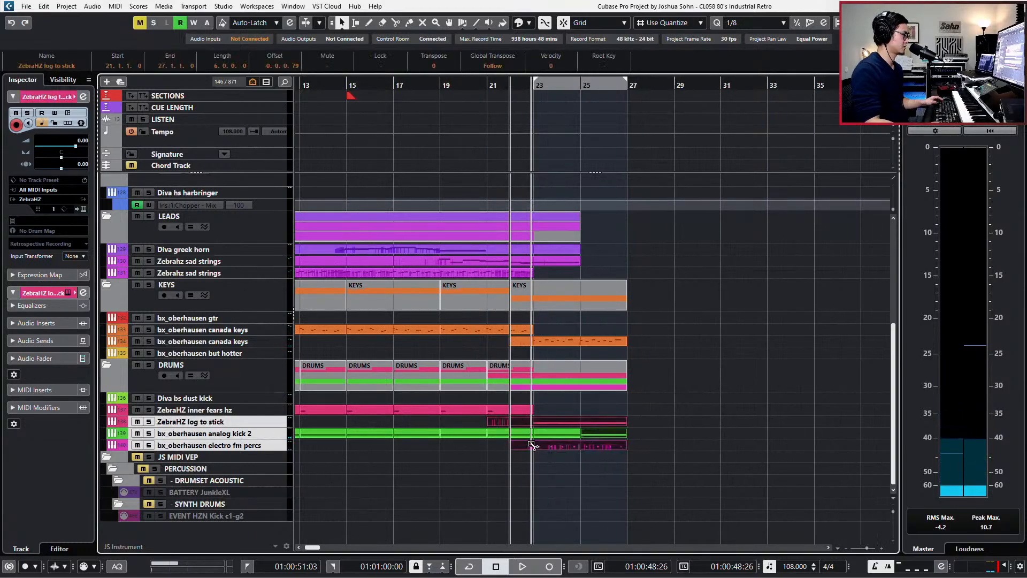
key("alt+1")
left_click(540, 447, "alt")
Duplicate the bar 23 to 27 parts of log to stick, analog kick 2 and electro fm percs to bars 27 to 31
left_click_drag(617, 469, 580, 426)
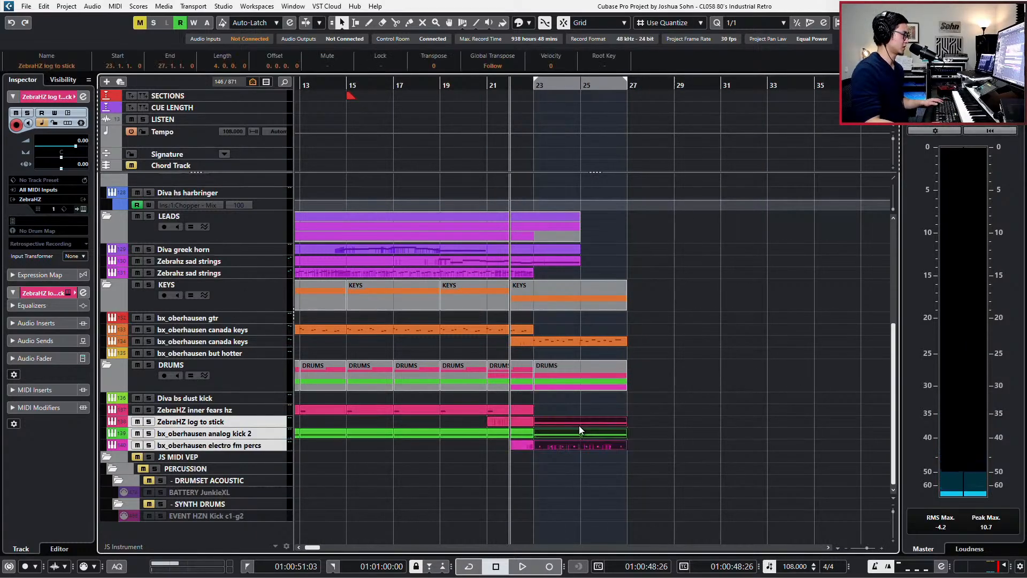
key("f")
key("Escape")
left_click_drag(688, 414, 578, 462)
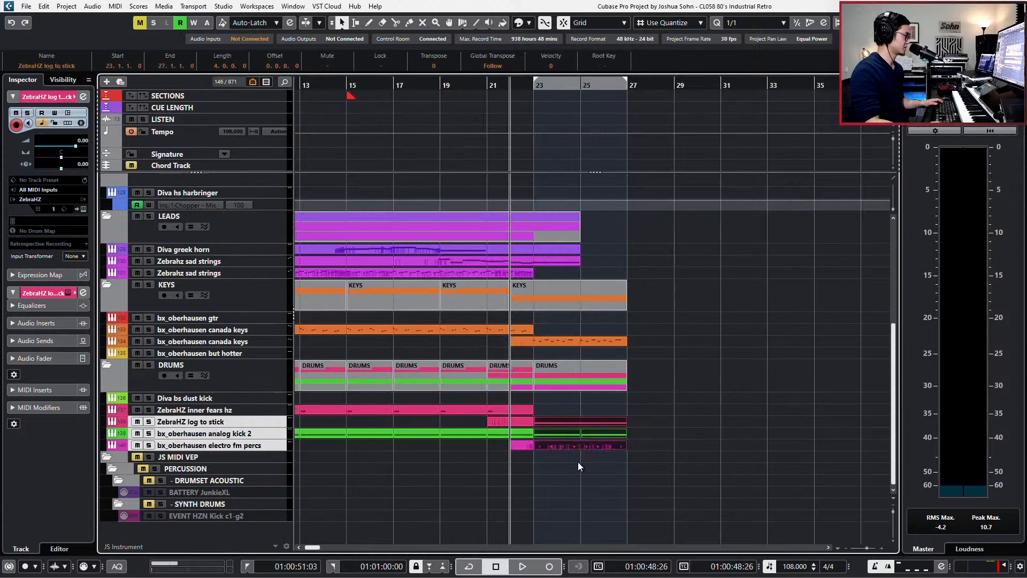
key("ctrl+d")
left_click(648, 461)
Quantize all D4 notes of the electro fm percs part at bar 23 to 1/8 in the Key Editor and return to the project
key("KP_1")
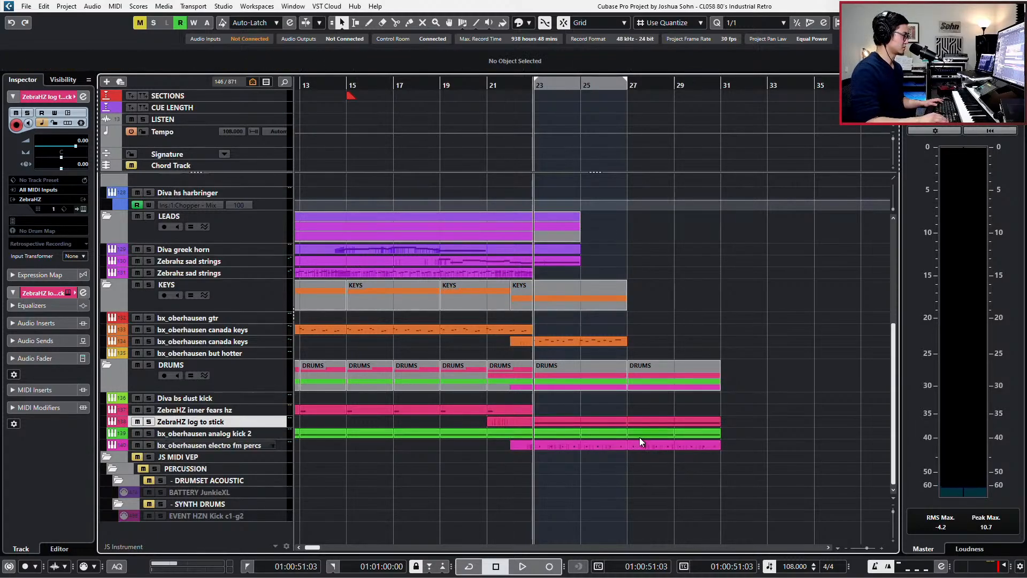
key("KP_Add")
key("KP_Add")
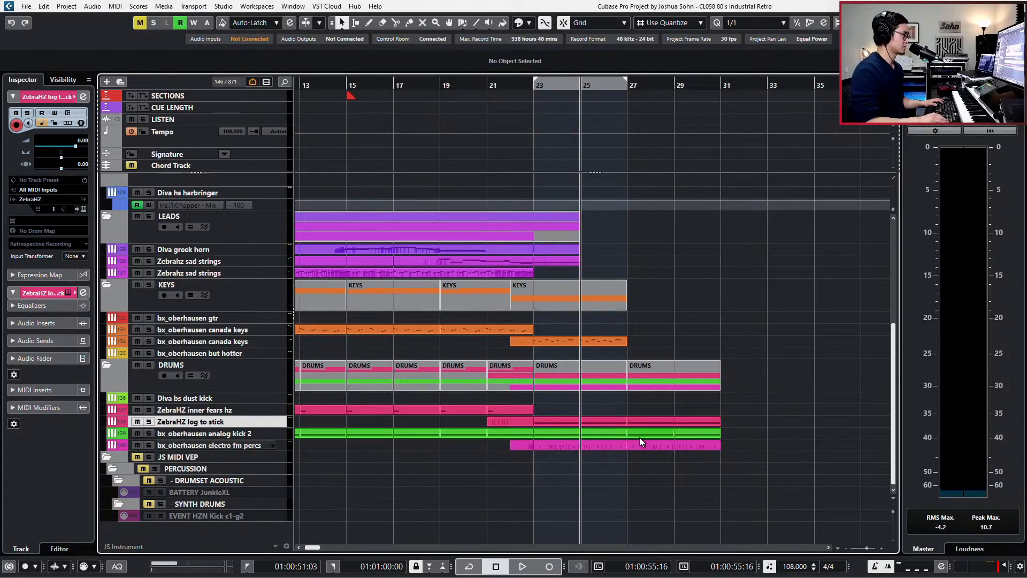
double_click(620, 440)
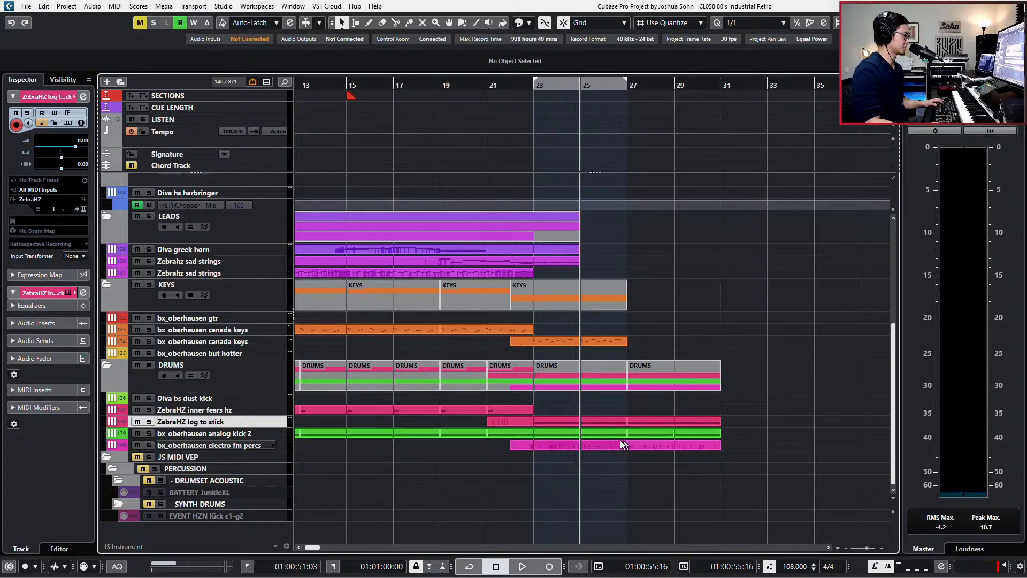
key("alt+4")
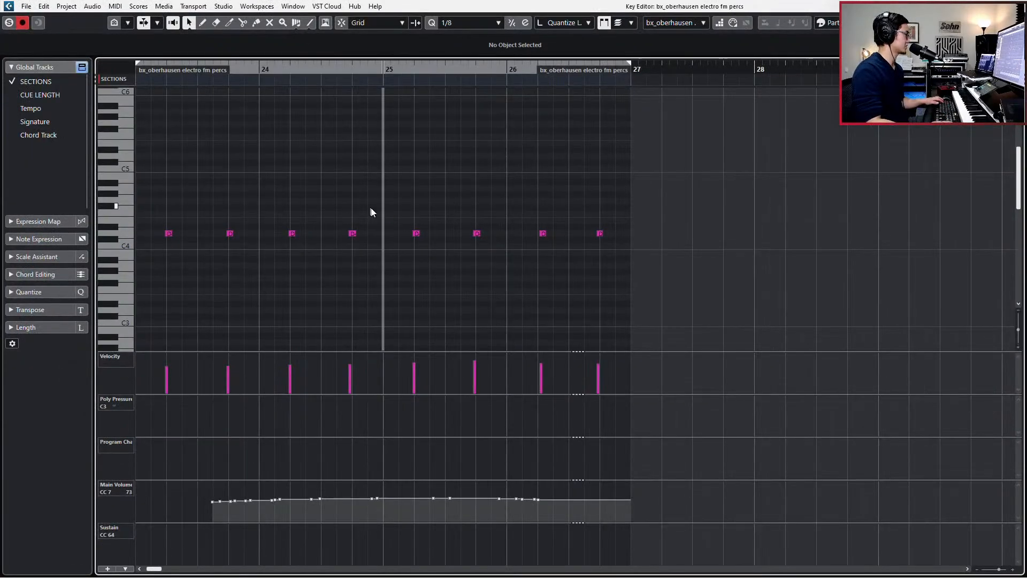
key("g")
key("ctrl+a")
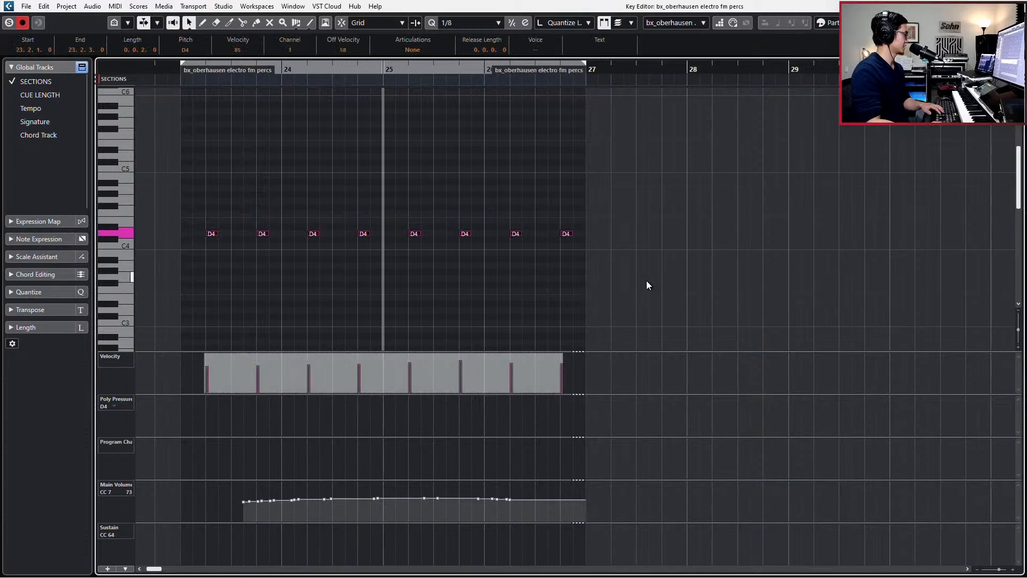
left_click(201, 501)
key("Return")
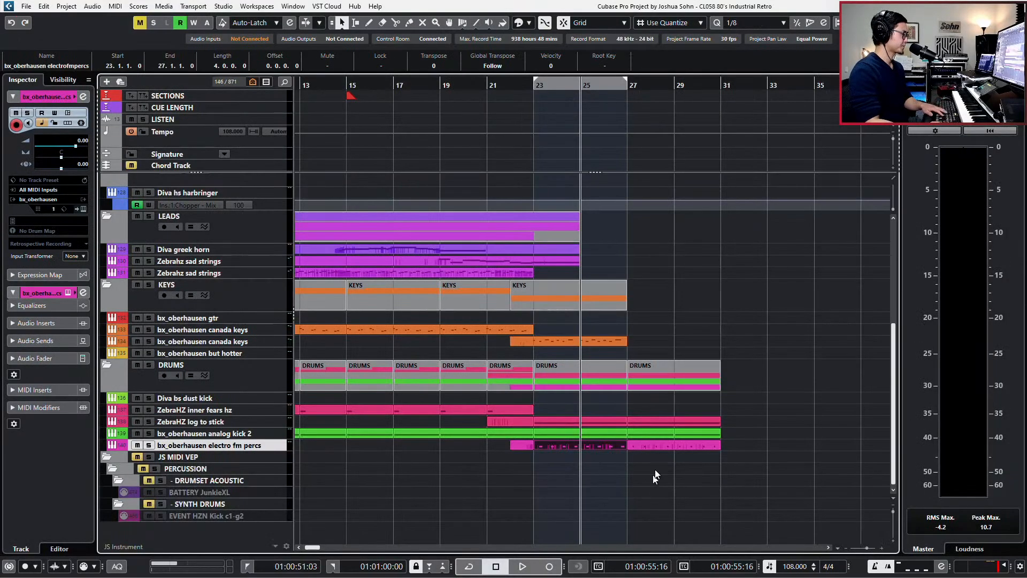
Replace the electro fm percs part at bar 27 with a duplicate of the quantized part from bar 23
left_click_drag(659, 459, 669, 453)
key("Delete")
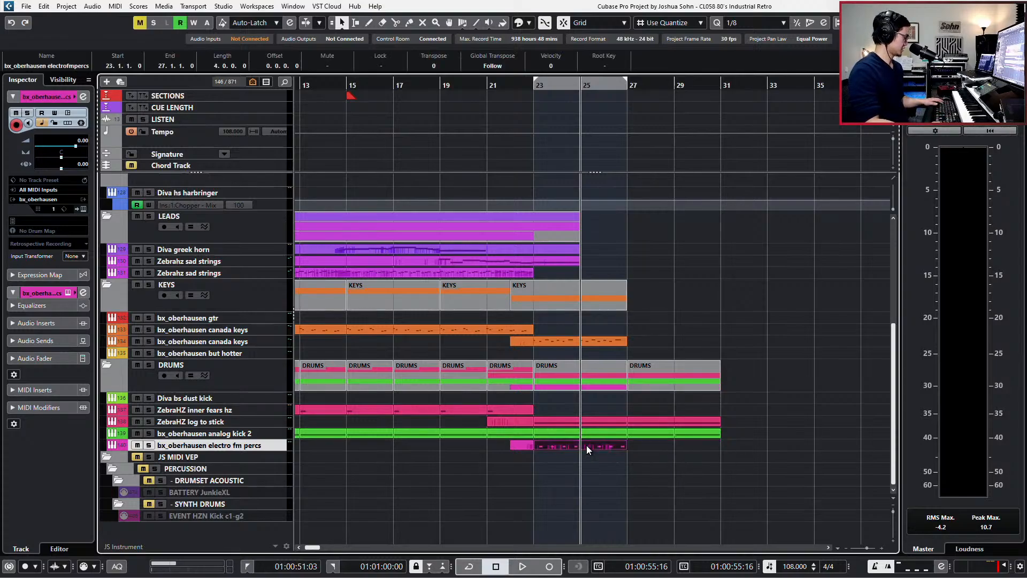
key("ctrl+d")
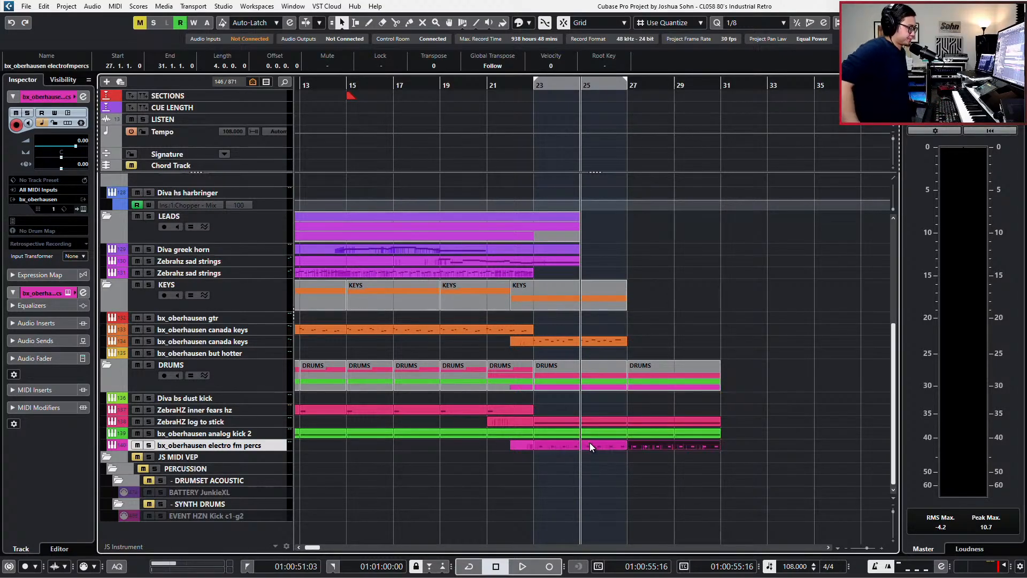
Place the playhead at bar 23 and solo the ZebraHZ log to stick, analog kick 2 and electro fm percs tracks
key("KP_Add")
key("KP_Subtract")
key("KP_Subtract")
key("KP_Subtract")
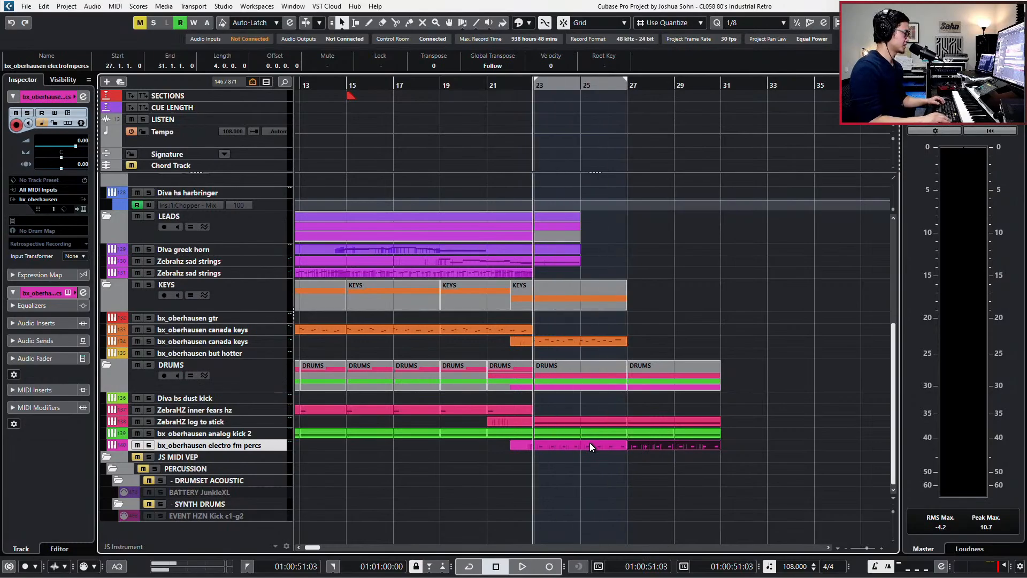
key("KP_Add")
key("s")
key("KP_Subtract")
key("s")
left_click_drag(553, 397, 650, 470)
key("s")
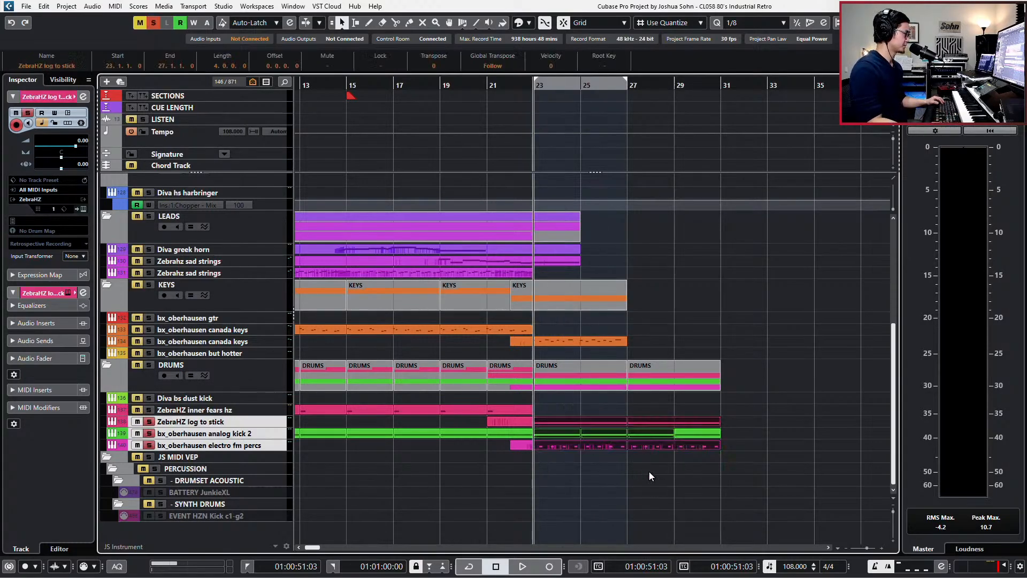
Audition the three soloed drum tracks from bar 23 and turn their solo off
key("space")
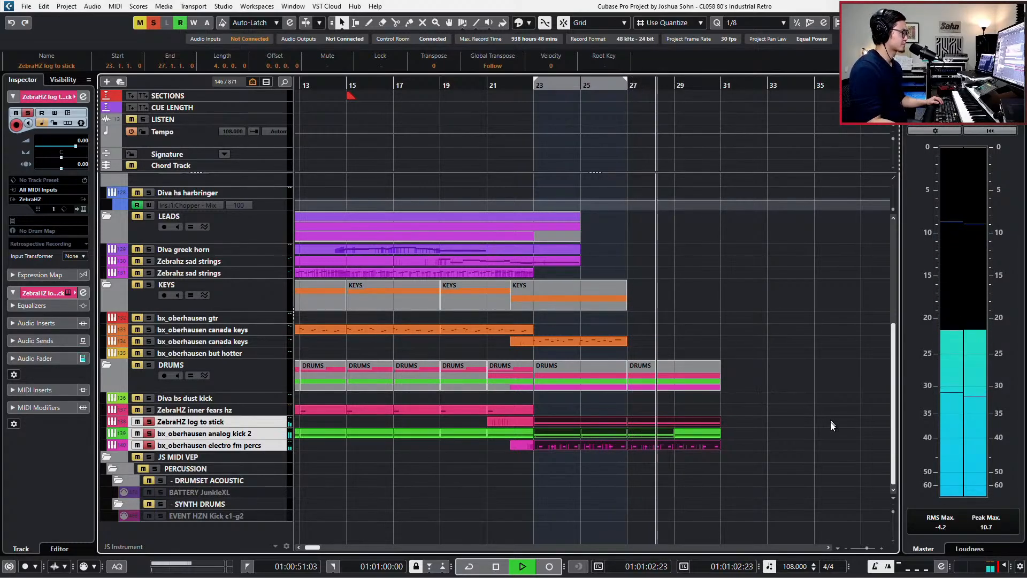
key("h")
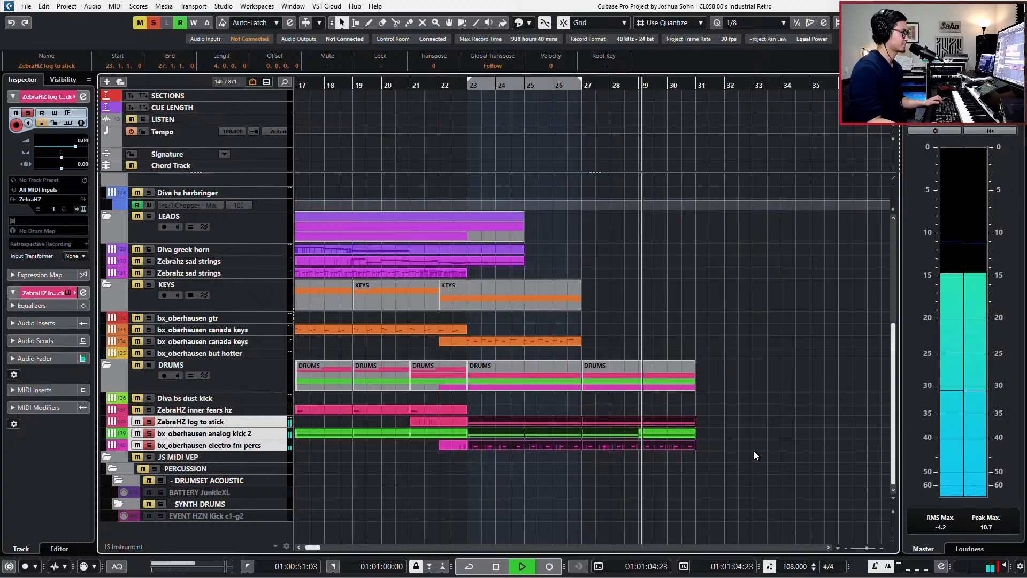
key("h")
key("g")
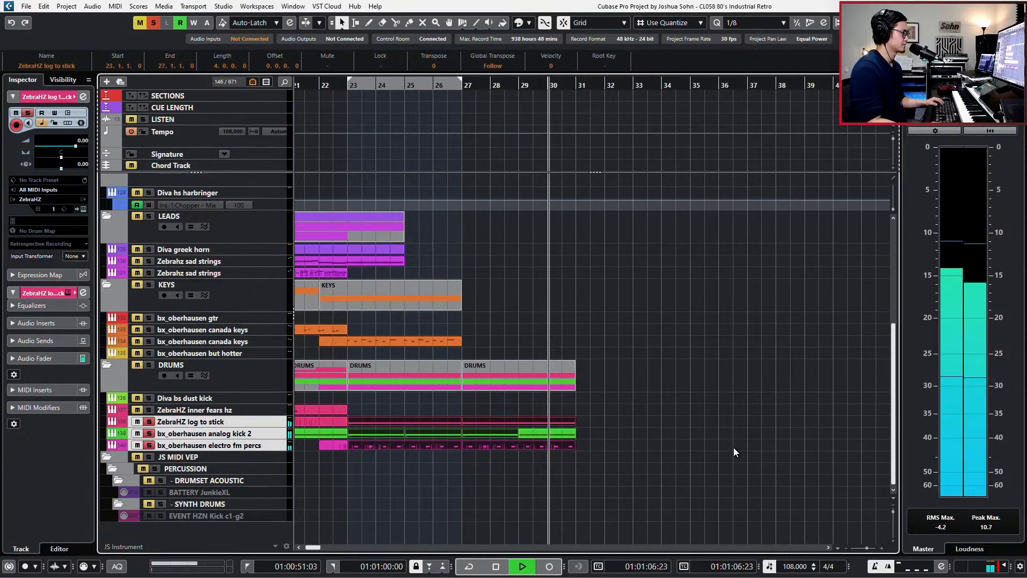
key("space")
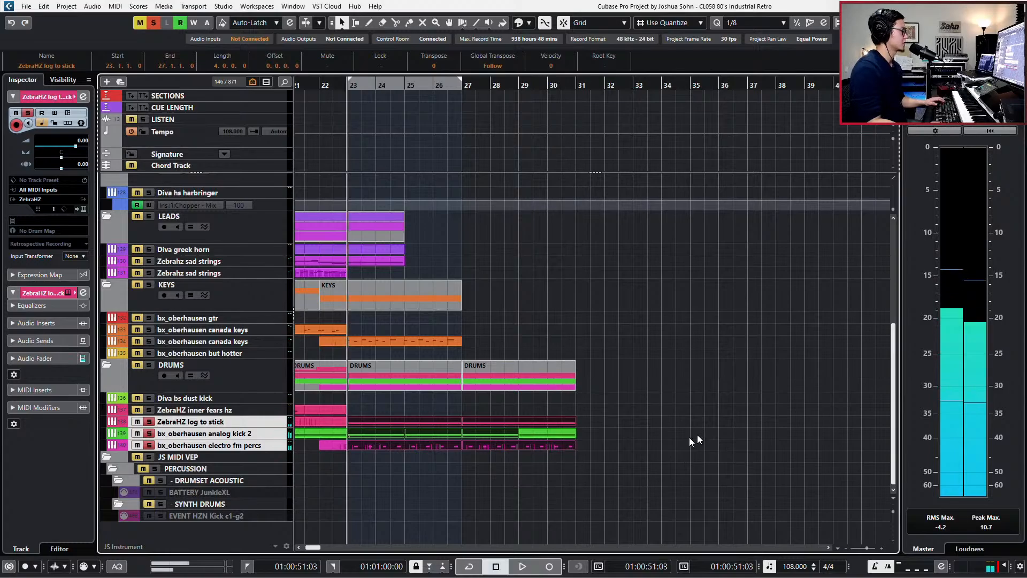
key("s")
Copy the last two-bar analog kick 2 part to bar 31 and delete all its D2 notes except the last one in each bar
left_click_drag(557, 432, 605, 435)
double_click(605, 435)
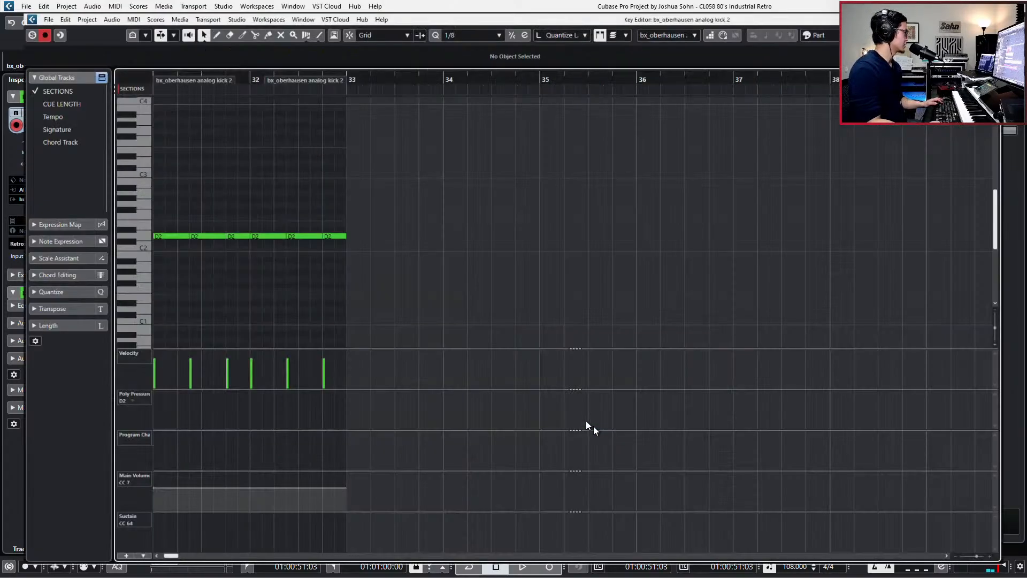
left_click_drag(290, 218, 381, 258)
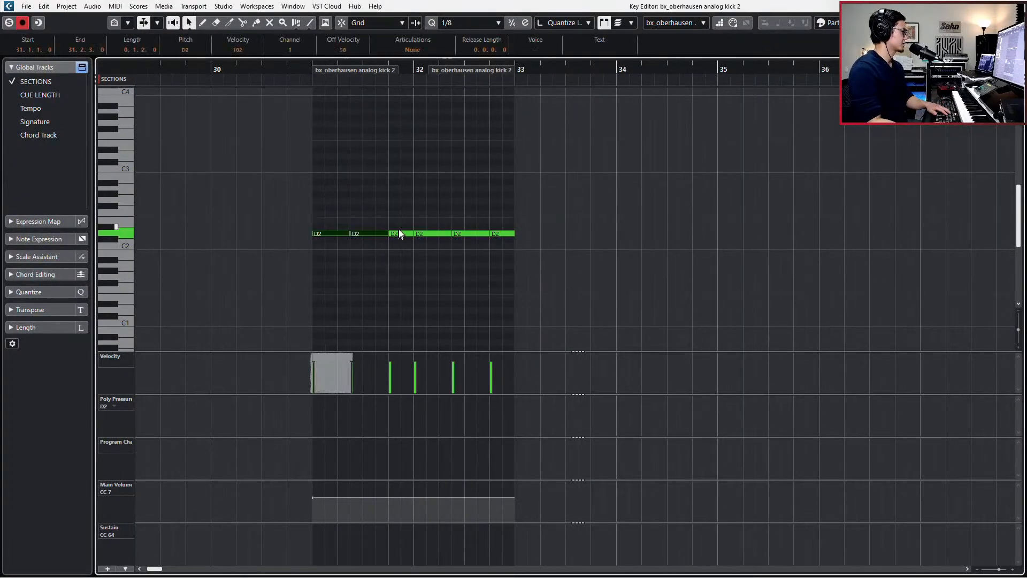
key("Delete")
left_click_drag(457, 207, 446, 250)
key("Delete")
Copy the two remaining D2 notes onto beats 1, 2 and 3 of bars 31 and 32, and return to the project
left_click_drag(371, 206, 570, 277)
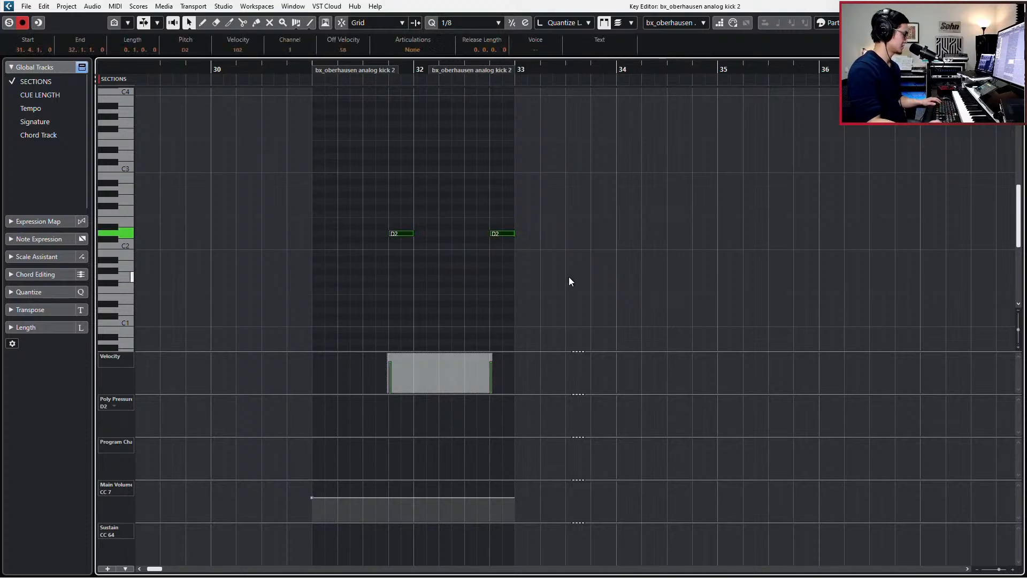
key("space")
key("l")
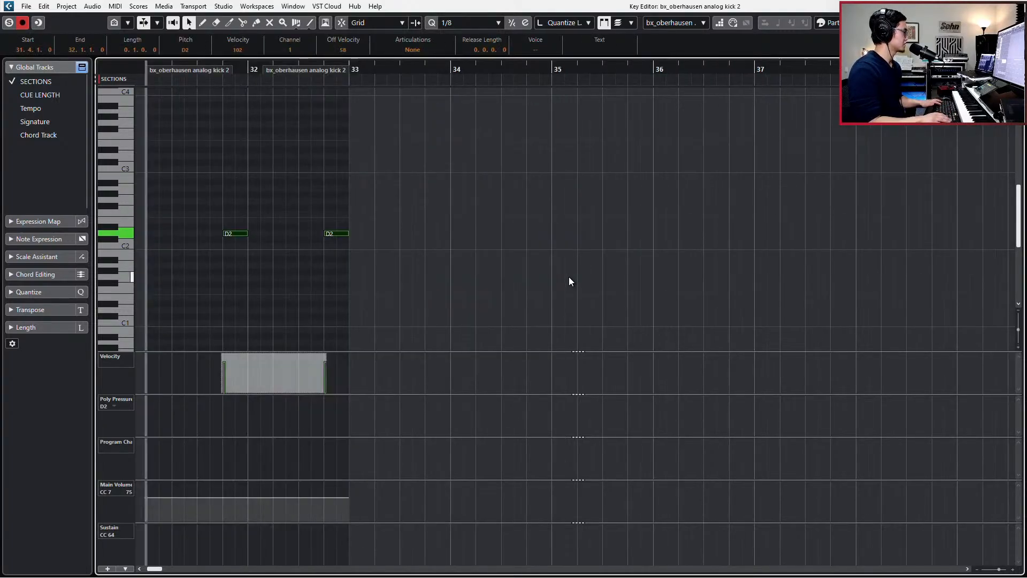
key("ctrl+v")
key("KP_Add")
key("KP_Add")
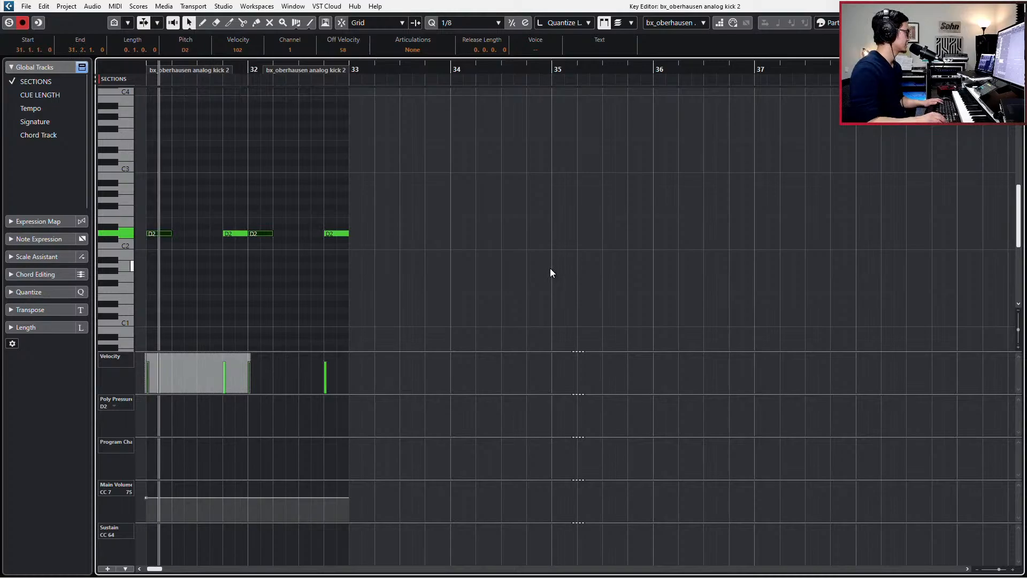
key("ctrl+v")
key("KP_Add")
key("KP_Add")
key("ctrl+v")
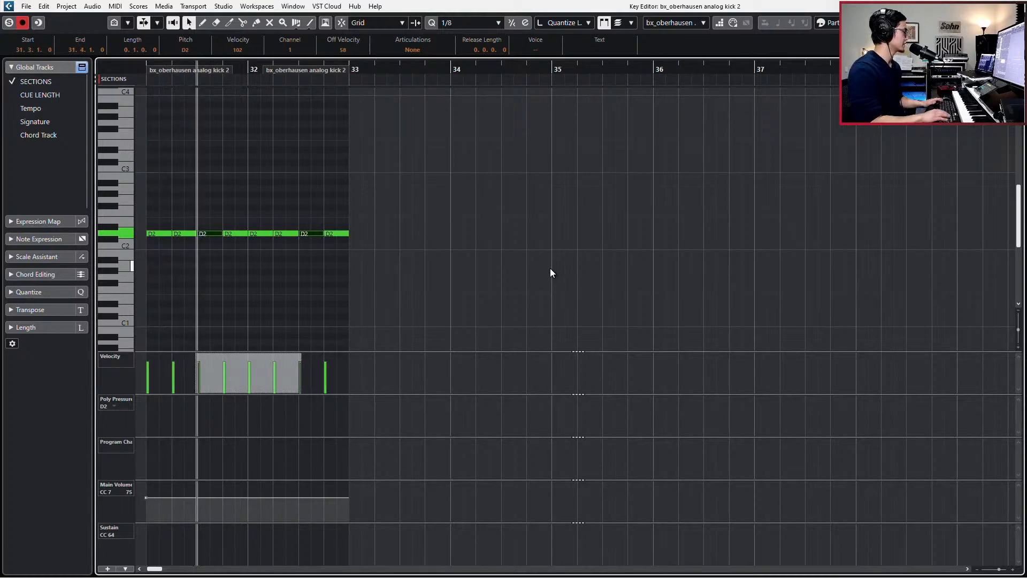
key("Return")
Play back the edited analog kick 2 part from bar 31
key("l")
key("space")
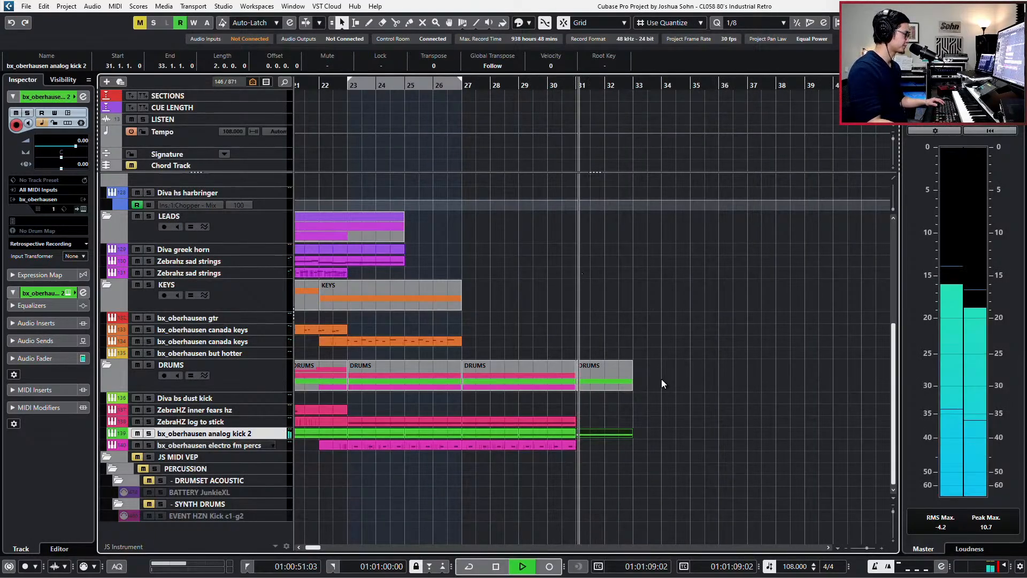
key("space")
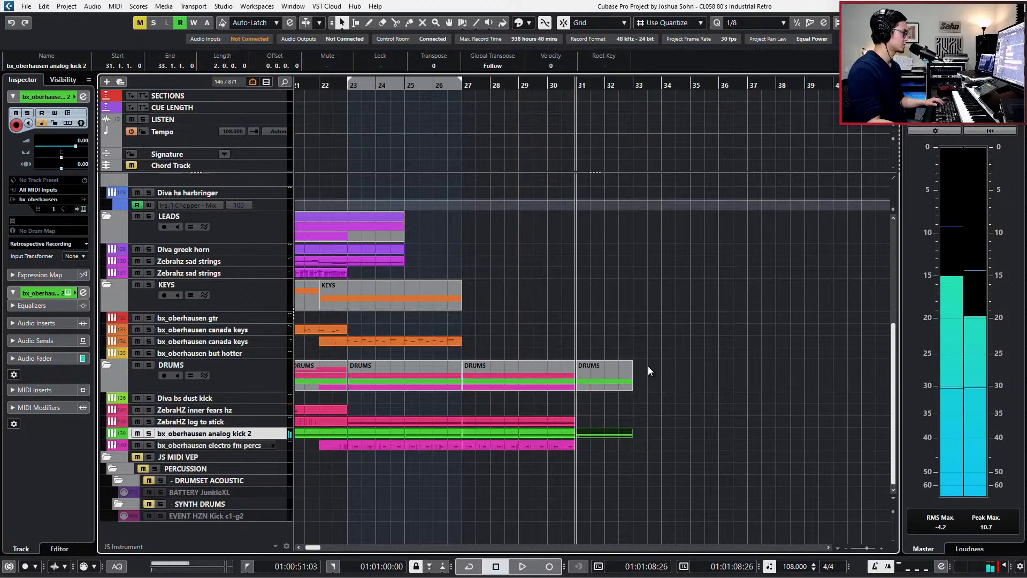
Copy the four-bar electro fm percs part to bar 31 and duplicate the edited analog kick 2 part to bar 33
left_click(548, 447)
left_click_drag(505, 450, 624, 448)
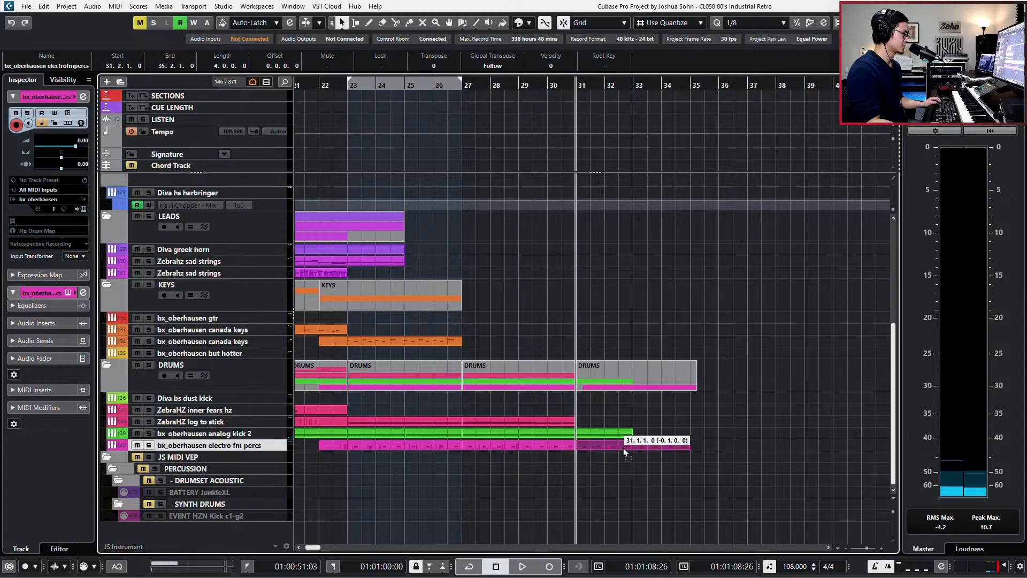
left_click(613, 433)
key("ctrl+d")
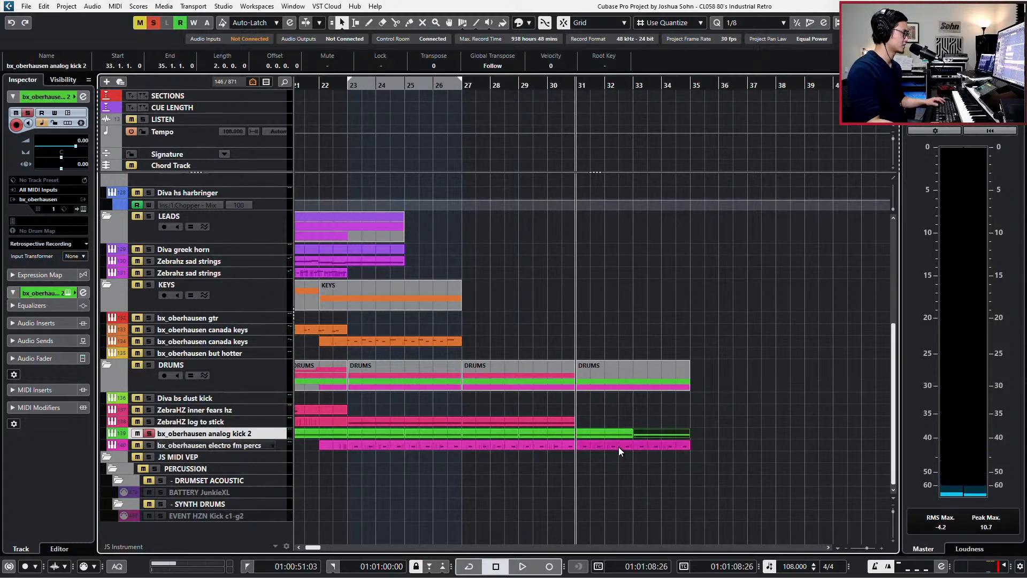
Play the new section briefly, select its kick and percussion parts at bar 31, and solo both the analog kick 2 and electro fm percs tracks
key("space")
key("space")
left_click(615, 415)
left_click_drag(616, 430, 624, 446)
key("s")
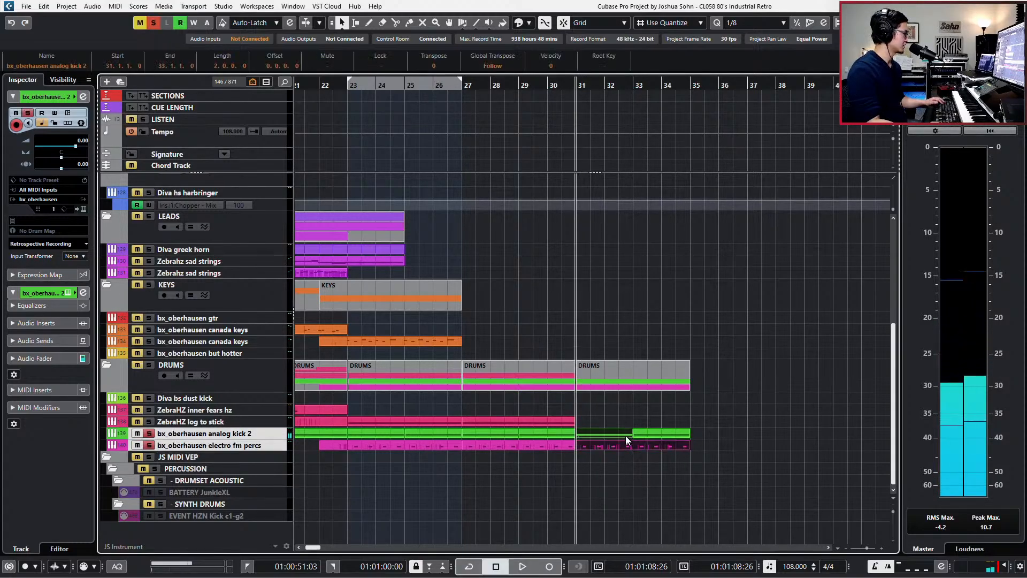
Play the soloed kick and percussion from bar 31, unsolo both tracks, and audition the section again with the full mix
key("space")
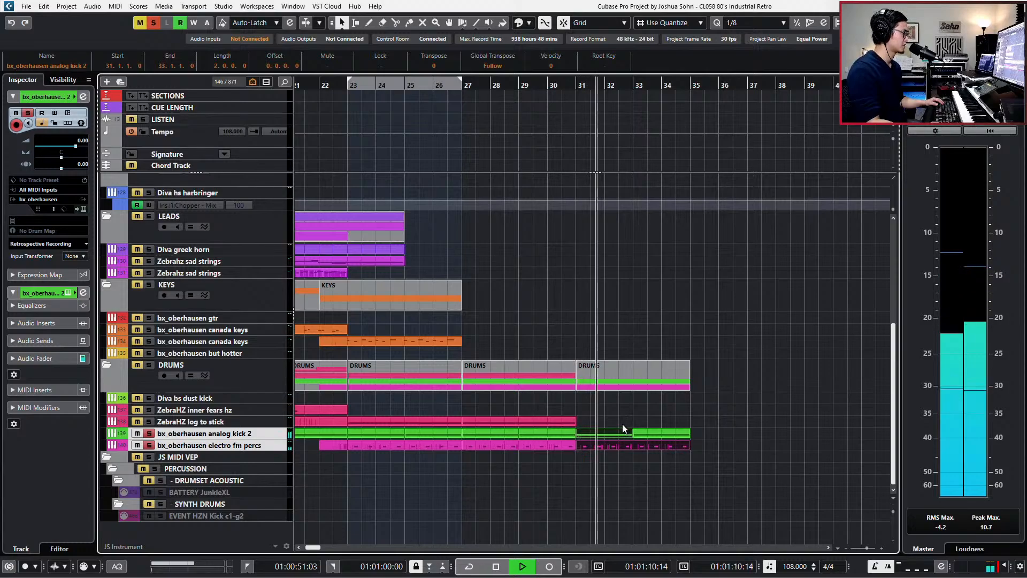
key("space")
key("s")
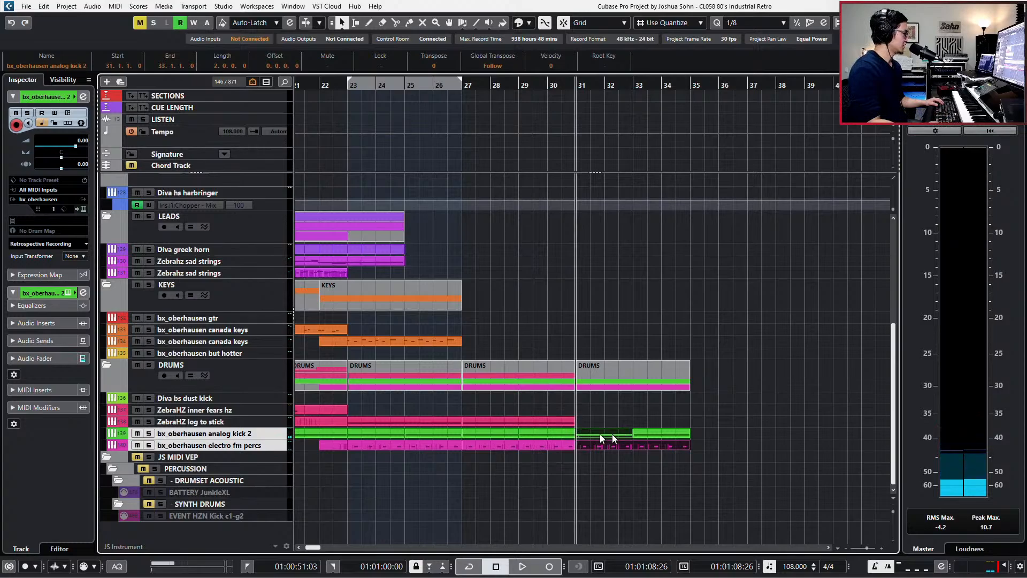
left_click(269, 447)
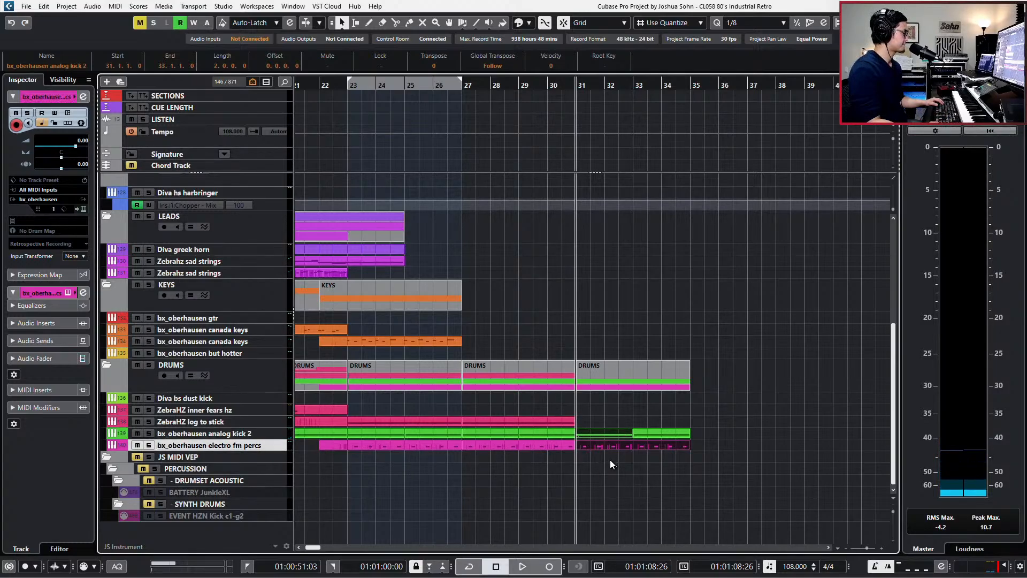
key("space")
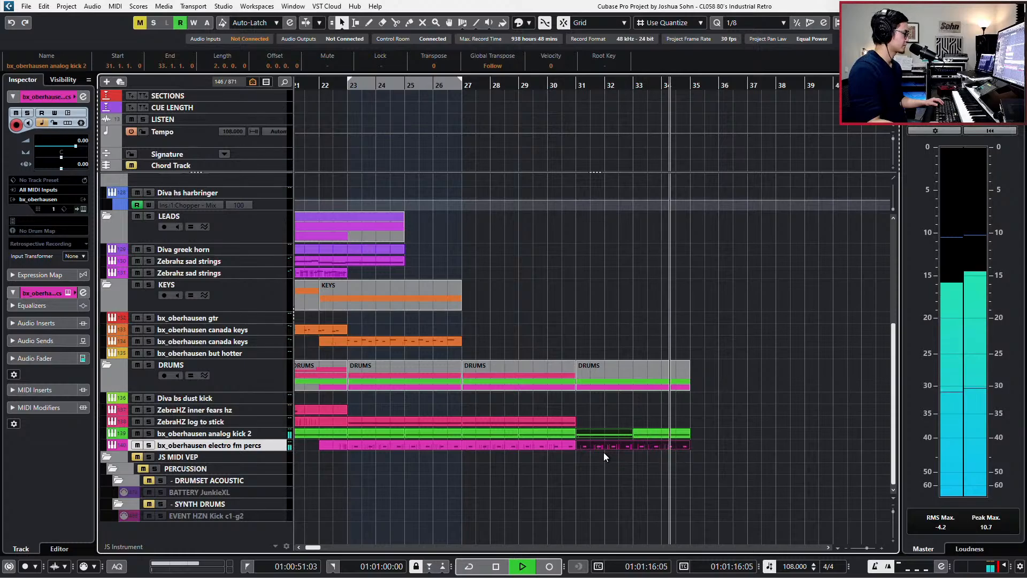
key("space")
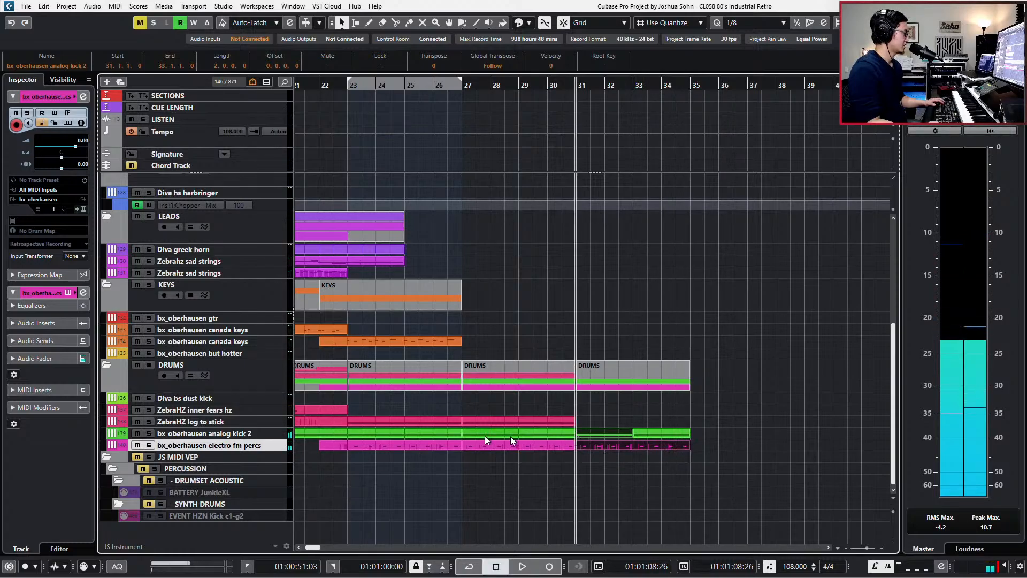
Duplicate the analog kick 2 track and delete all the MIDI parts on the copy
left_click(241, 419)
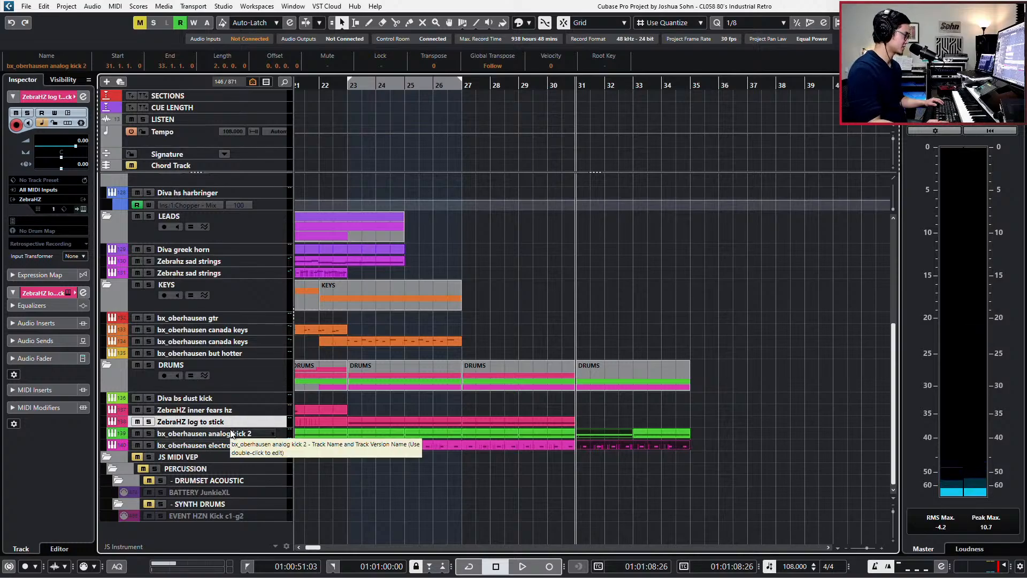
left_click(234, 432)
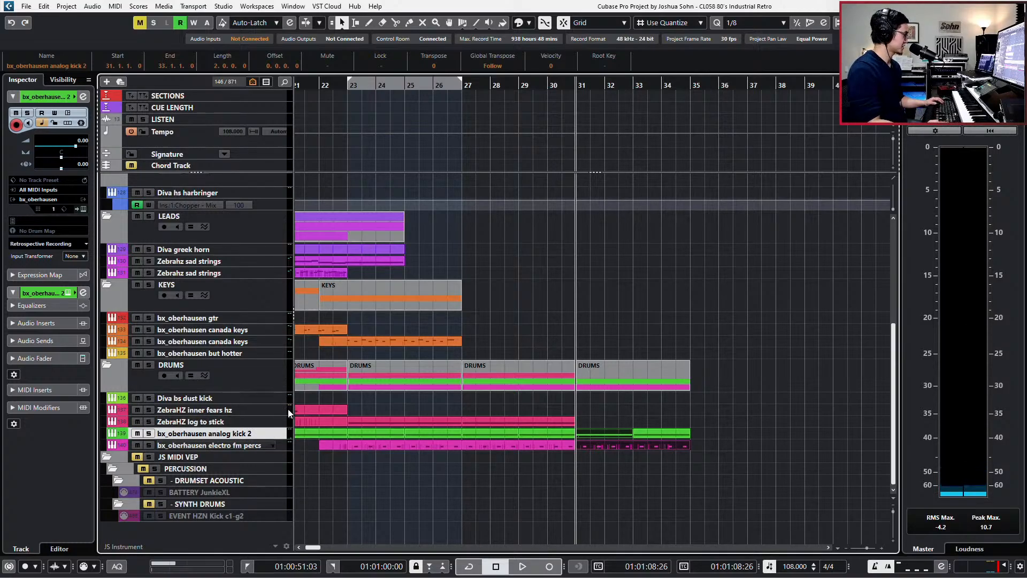
key("ctrl+shift+d")
left_click(698, 433)
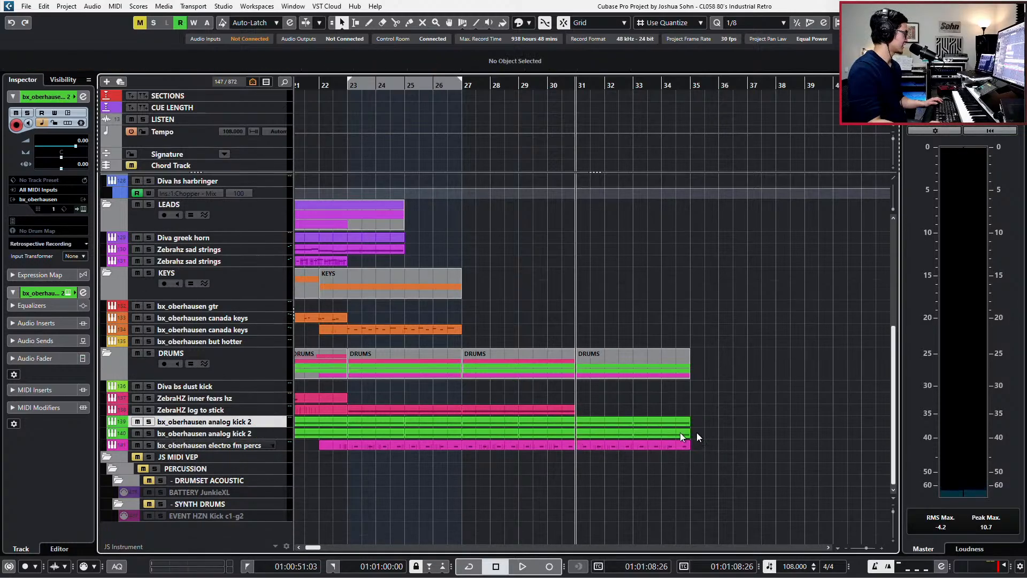
left_click_drag(697, 433, 362, 435)
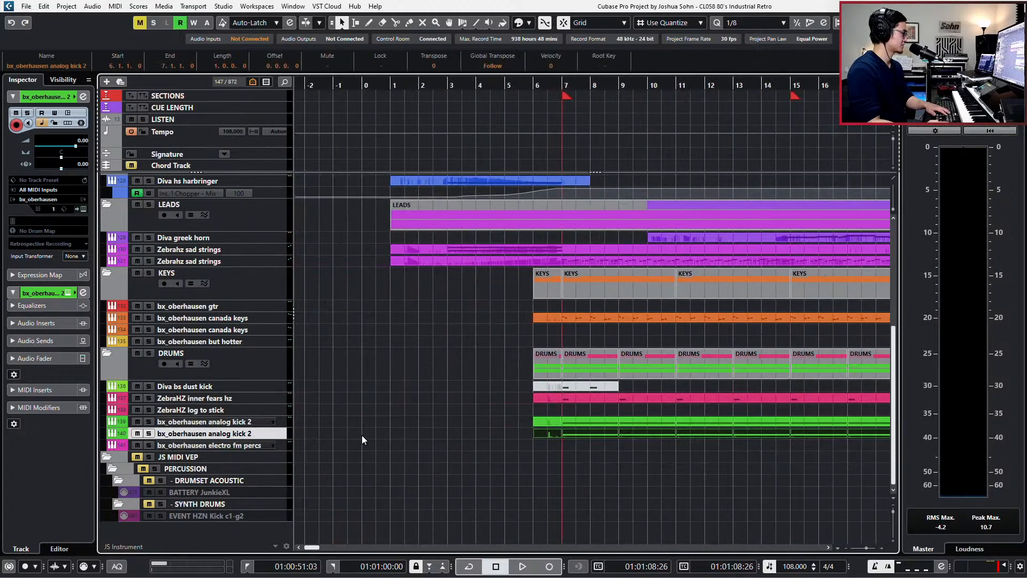
key("Delete")
scroll(452, 425, "right", 3)
scroll(458, 425, "left", 6)
scroll(452, 422, "right", 10)
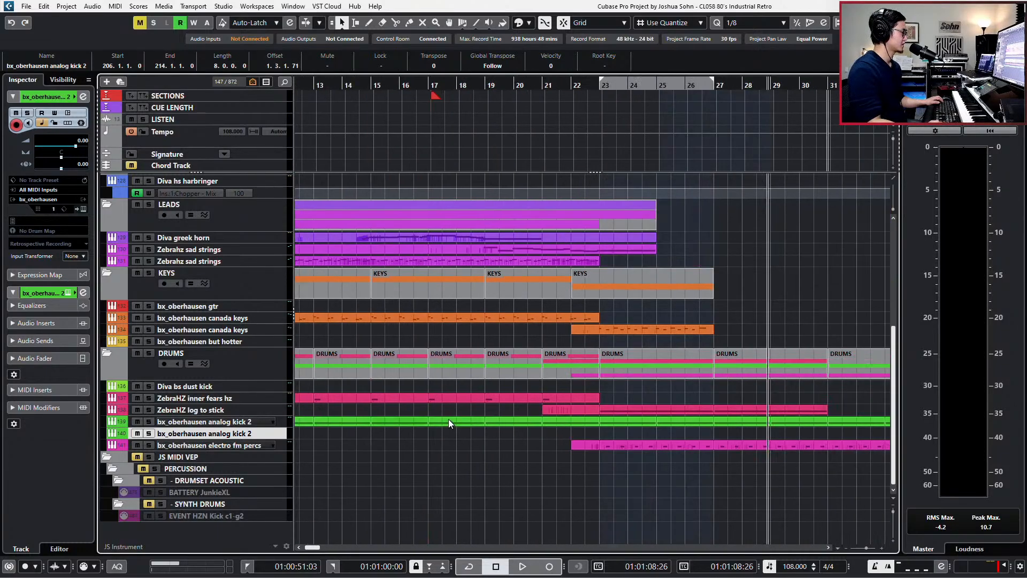
scroll(448, 422, "right", 5)
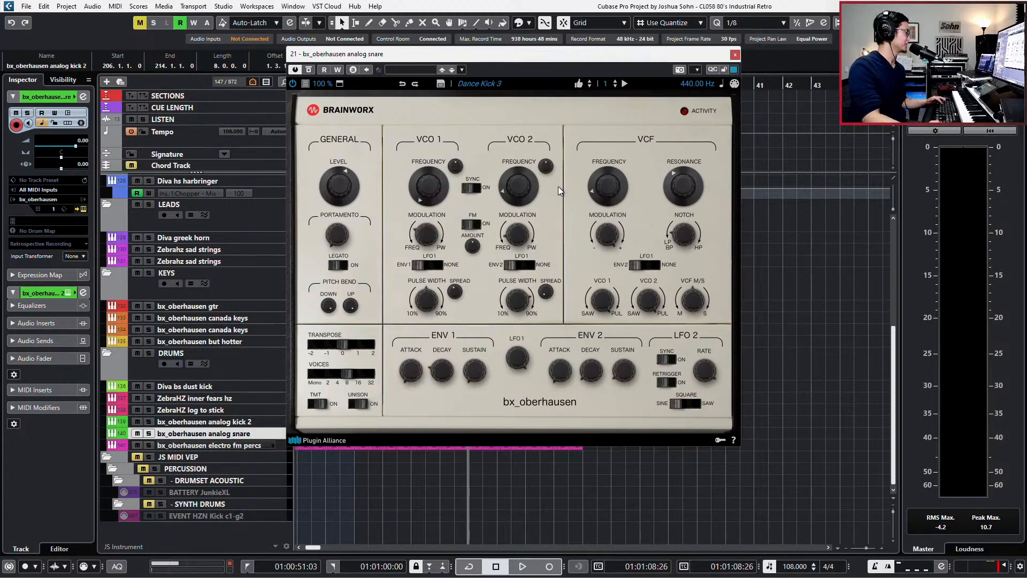
Load the Analog Snare 3 drum preset in the bx_oberhausen instrument of the analog snare track
left_click(493, 85)
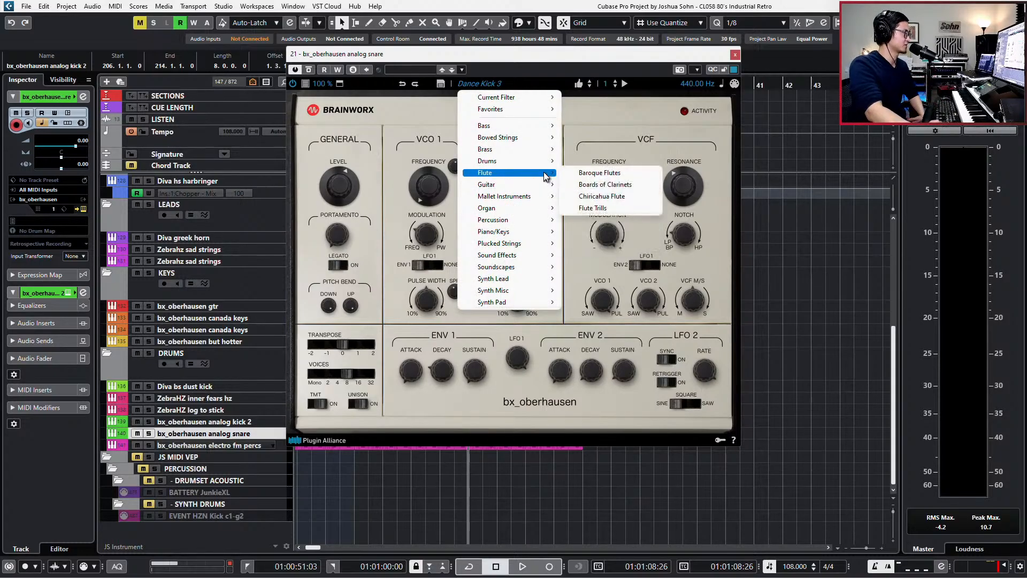
mouse_move(547, 162)
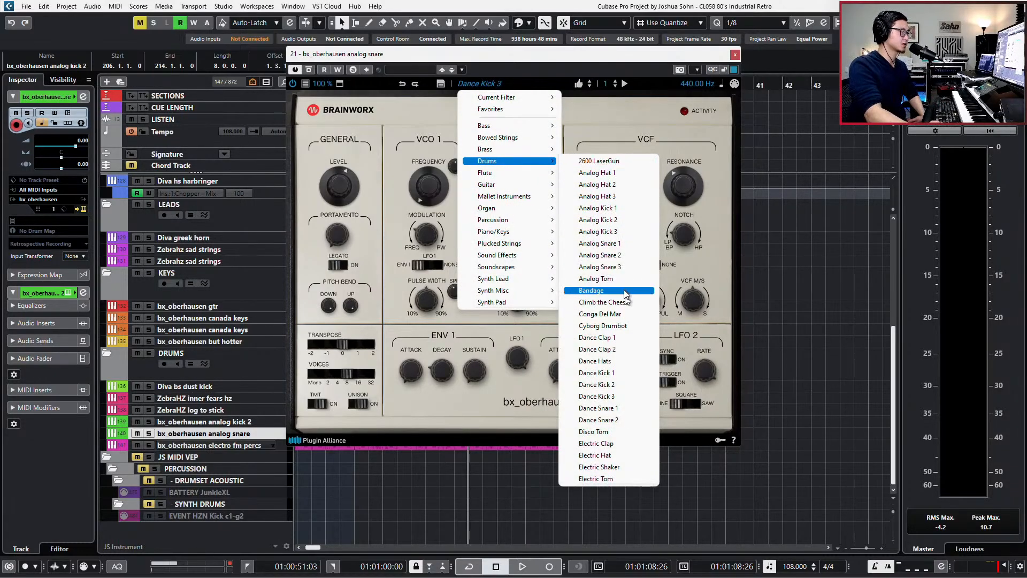
left_click(616, 267)
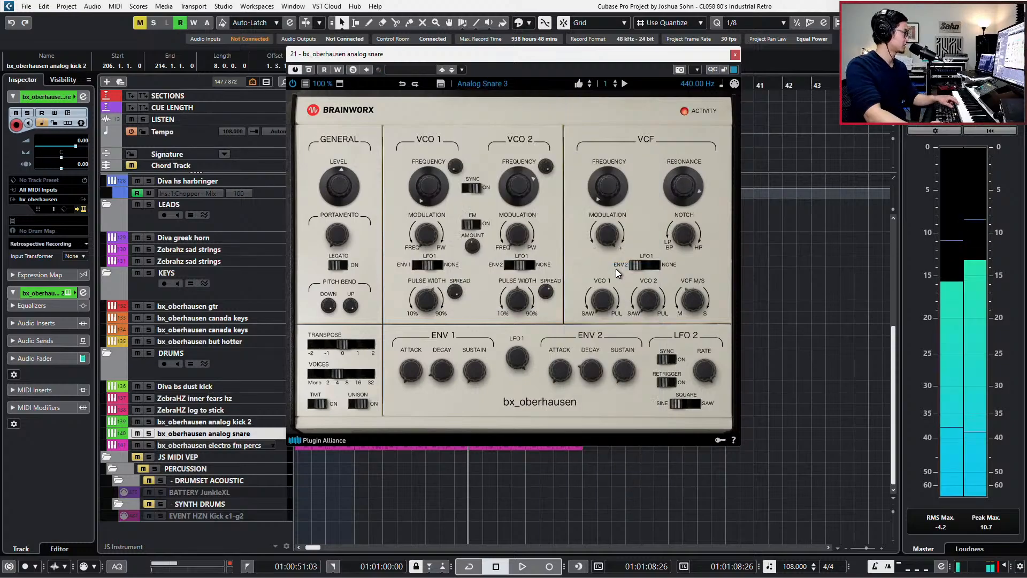
Compare the Analog Snare 1, 2 and 3 presets, keep Analog Snare 2, and close the instrument window
left_click(590, 84)
left_click(590, 84)
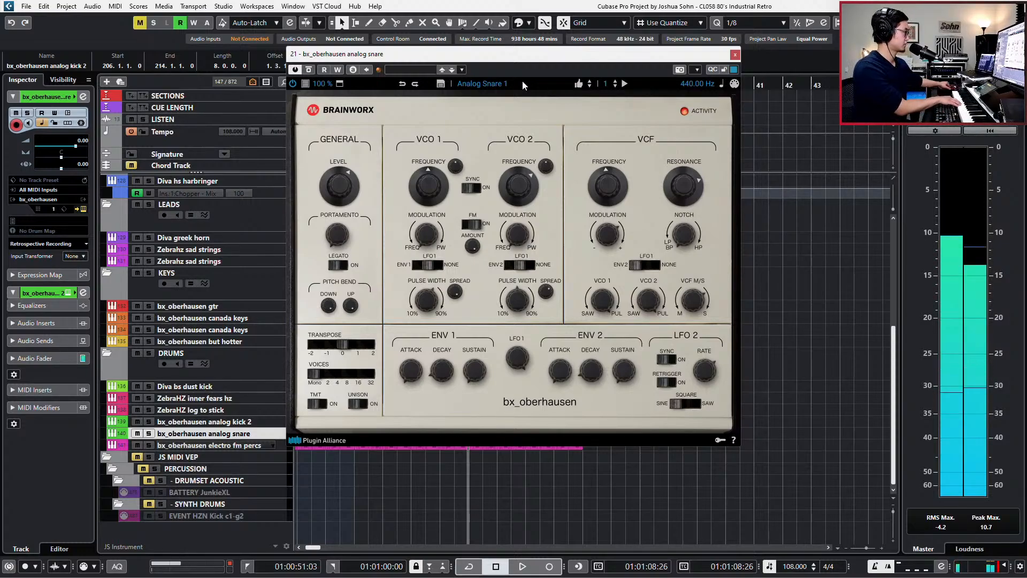
left_click(590, 86)
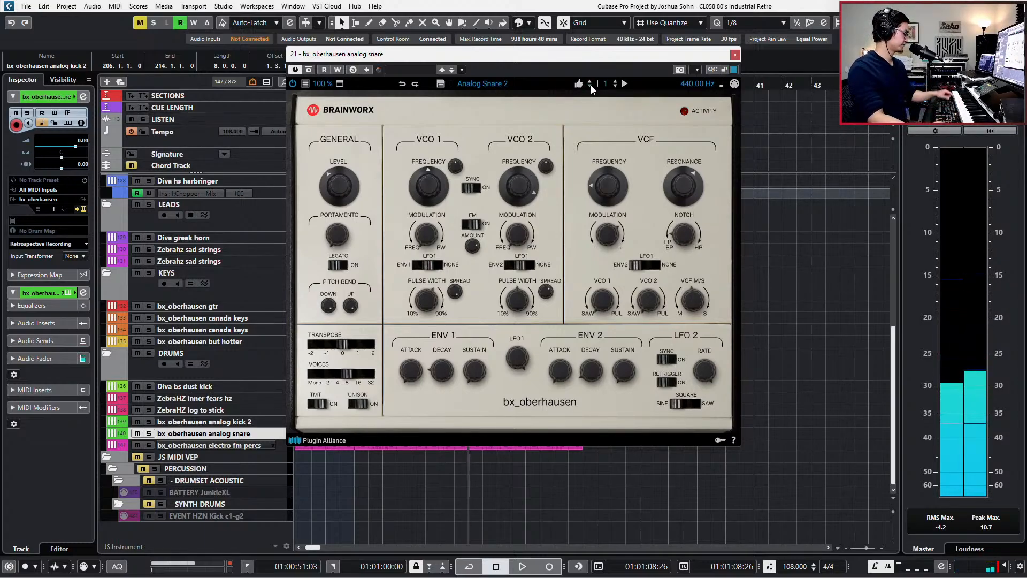
left_click(590, 86)
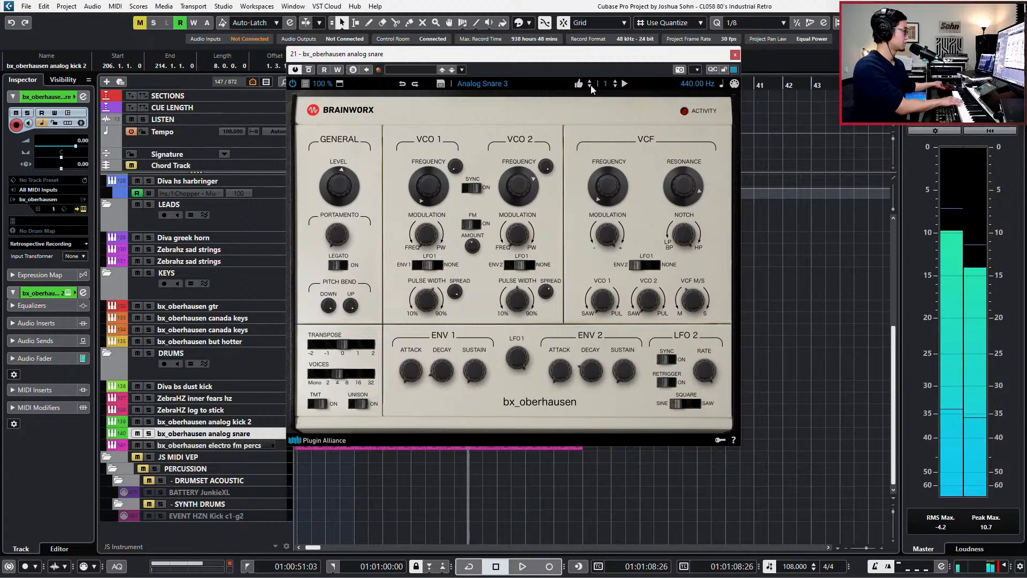
left_click(591, 84)
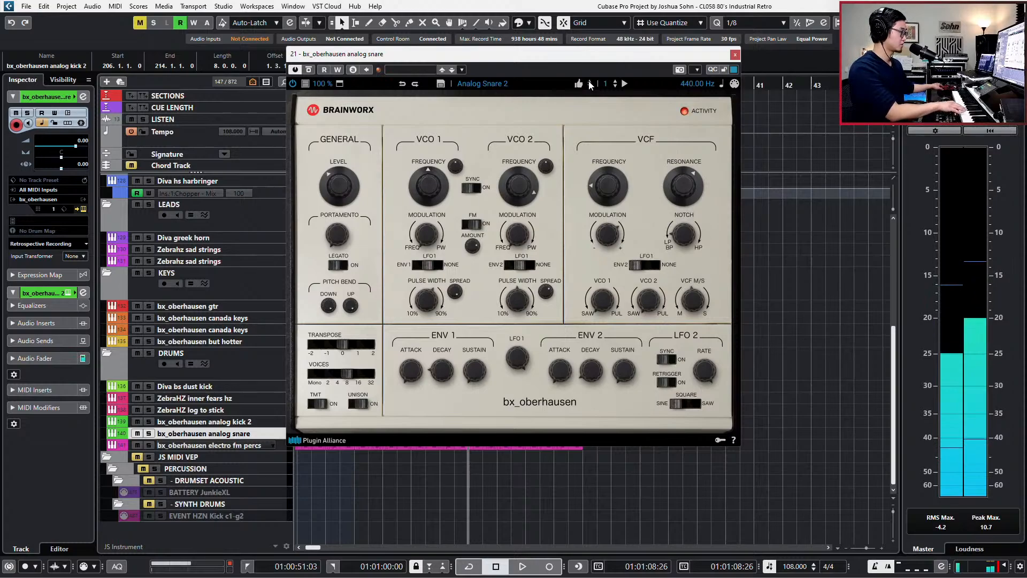
left_click(735, 55)
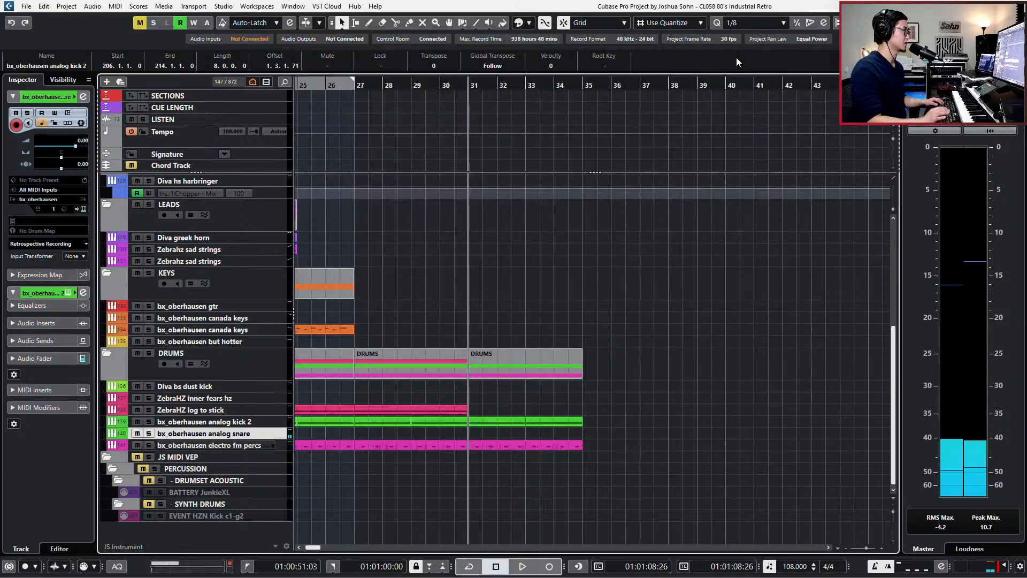
Rehearse the snare pattern from bar 31, then record it on the analog snare track from bar 30 to bar 35
key("space")
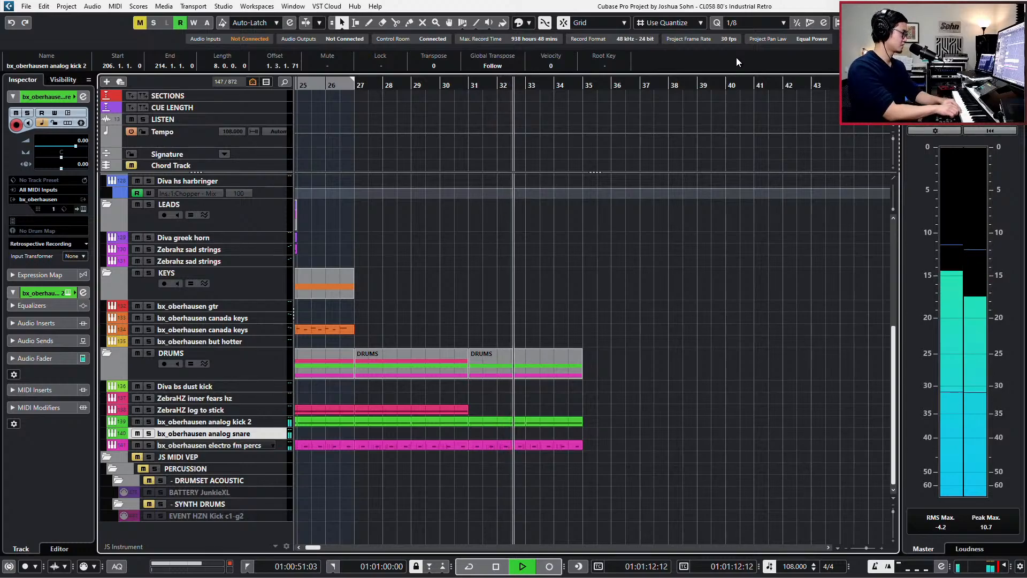
key("space")
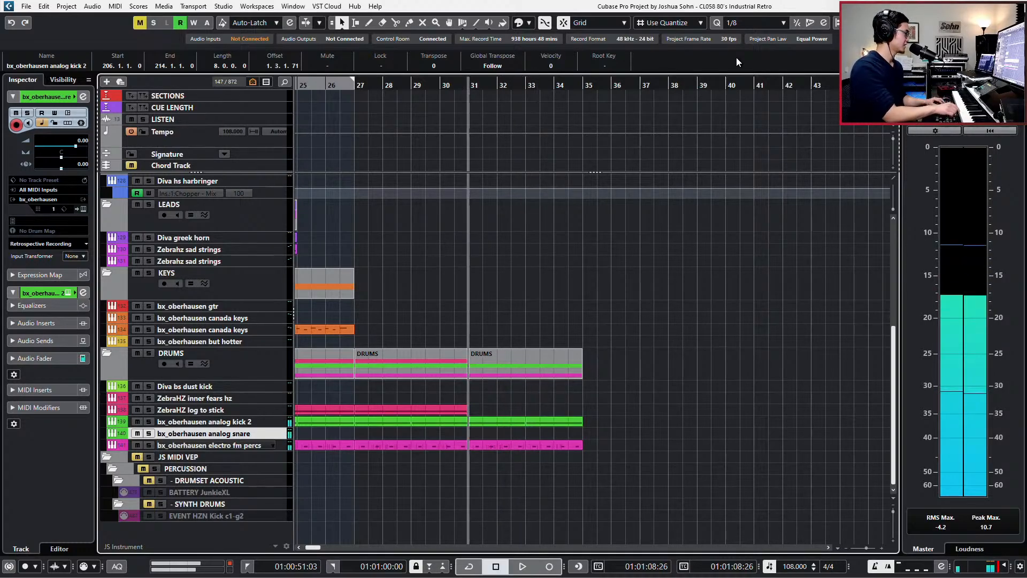
key("KP_Subtract")
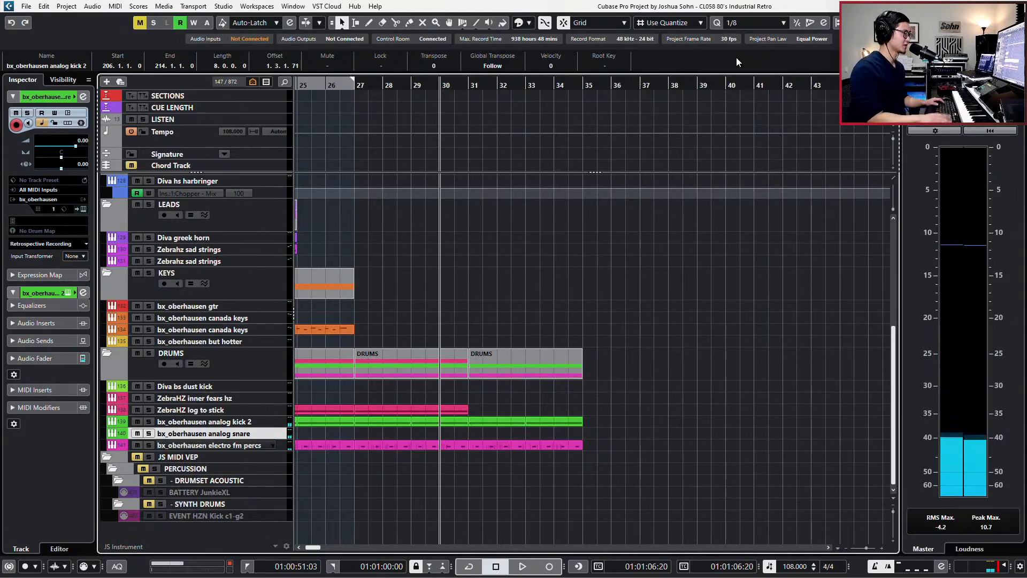
key("KP_Multiply")
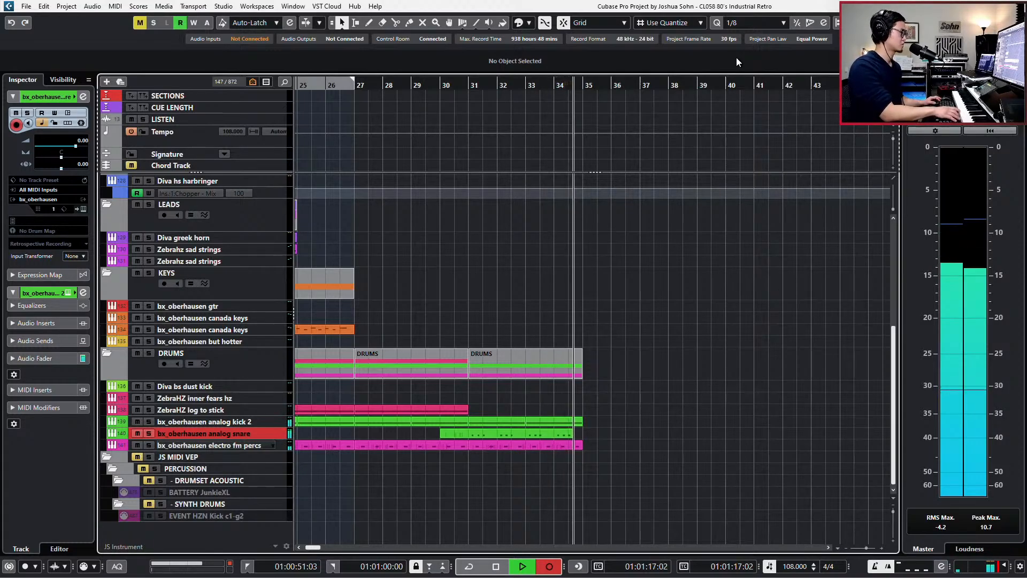
key("space")
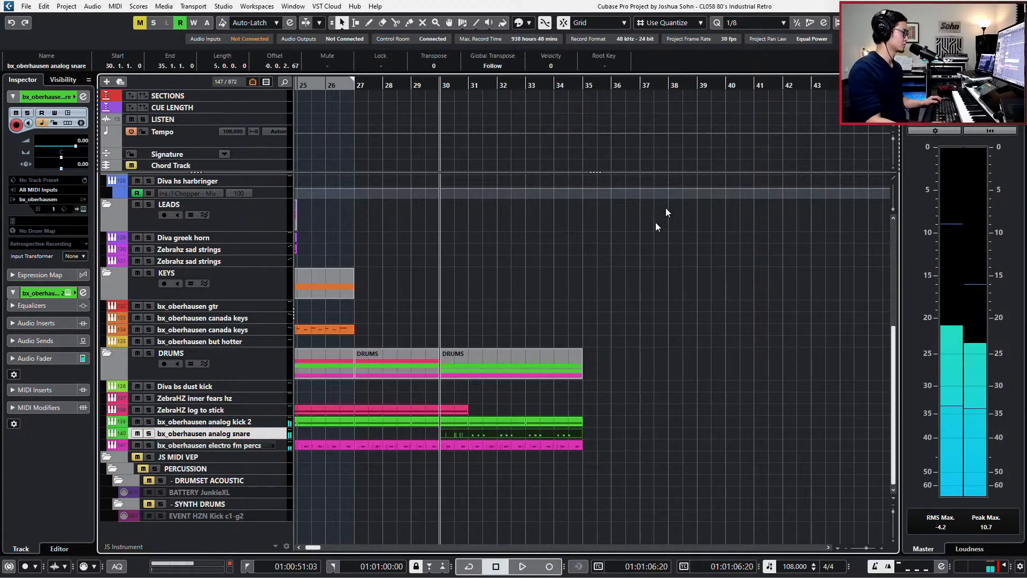
Quantize all recorded analog snare notes to 1/16, play them back briefly, and return to the project
double_click(499, 434)
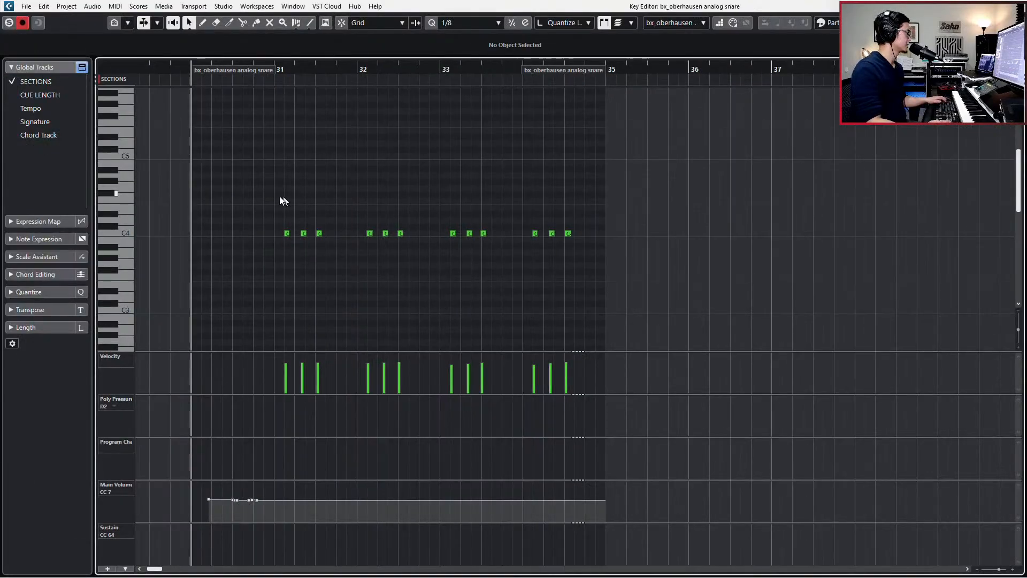
scroll(277, 195, "up", 2)
left_click_drag(273, 203, 879, 295)
key("q")
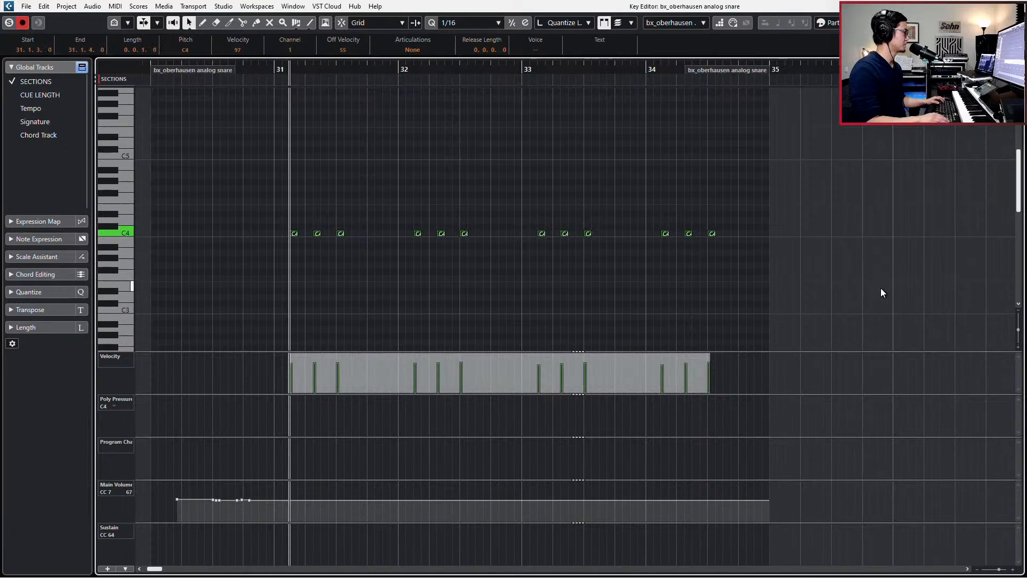
key("space")
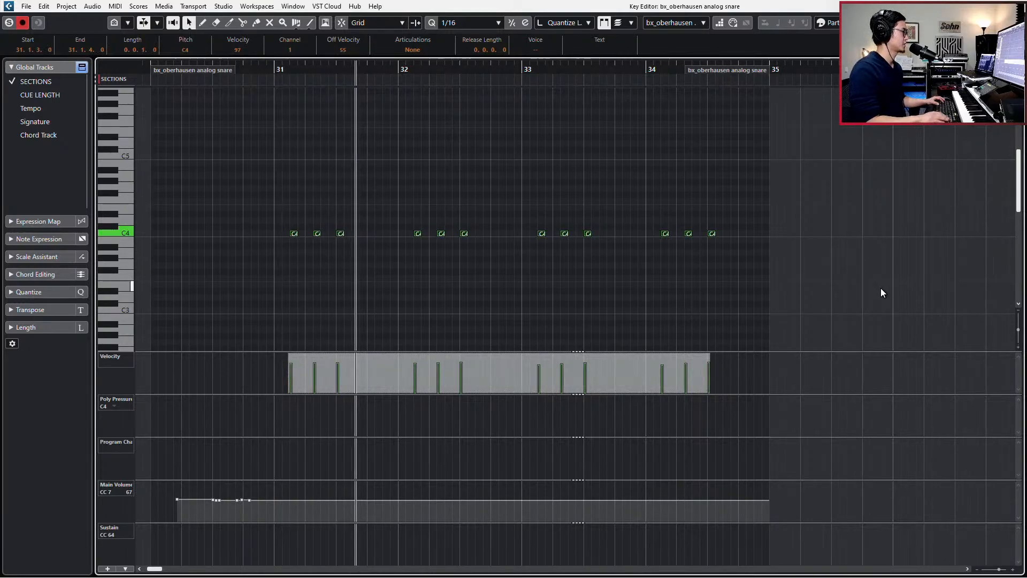
key("Escape")
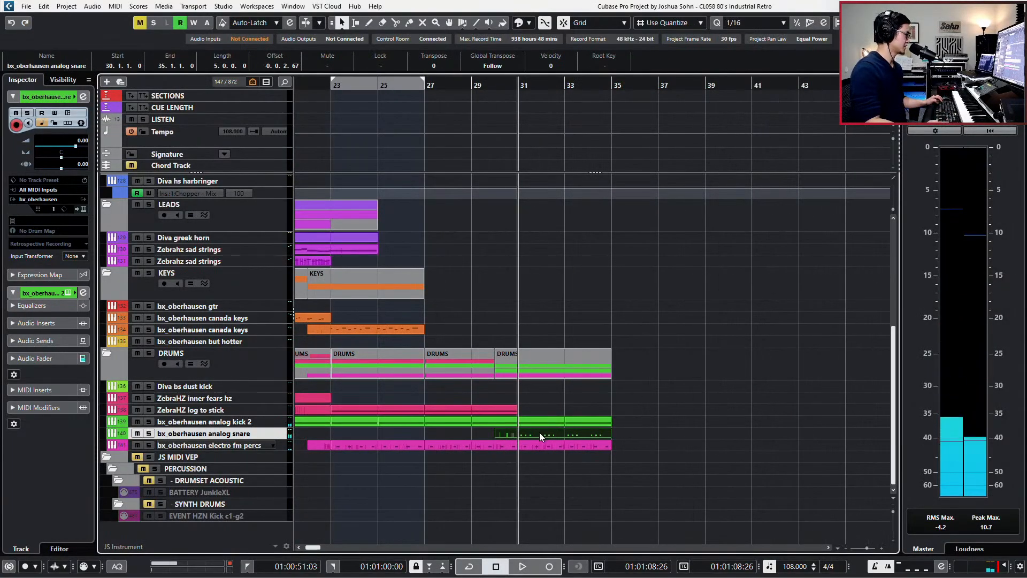
left_click(641, 428)
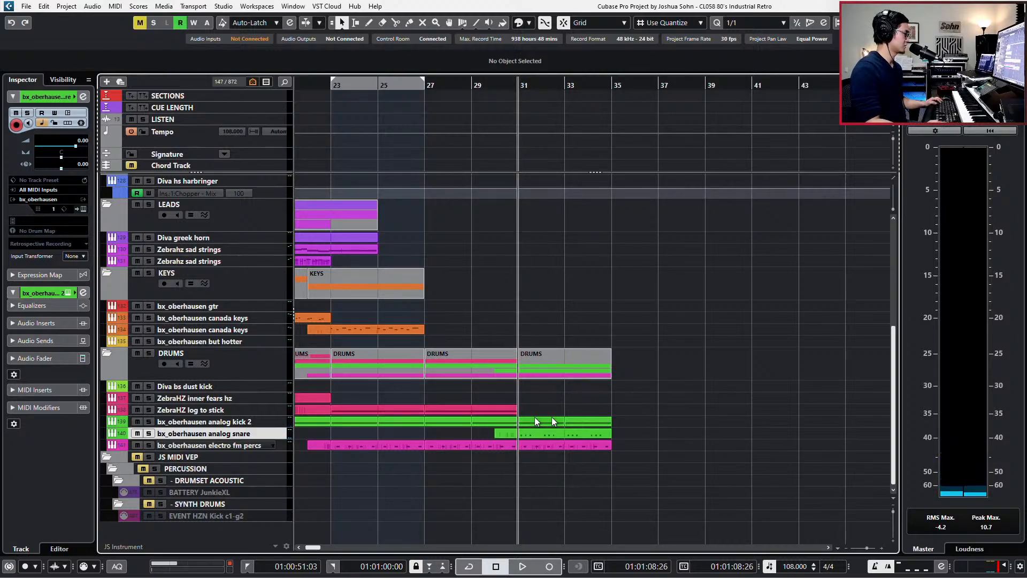
Select the inner fears and dust kick tracks in turn to try their sounds, and move the playback position back to bar 23
left_click(247, 400)
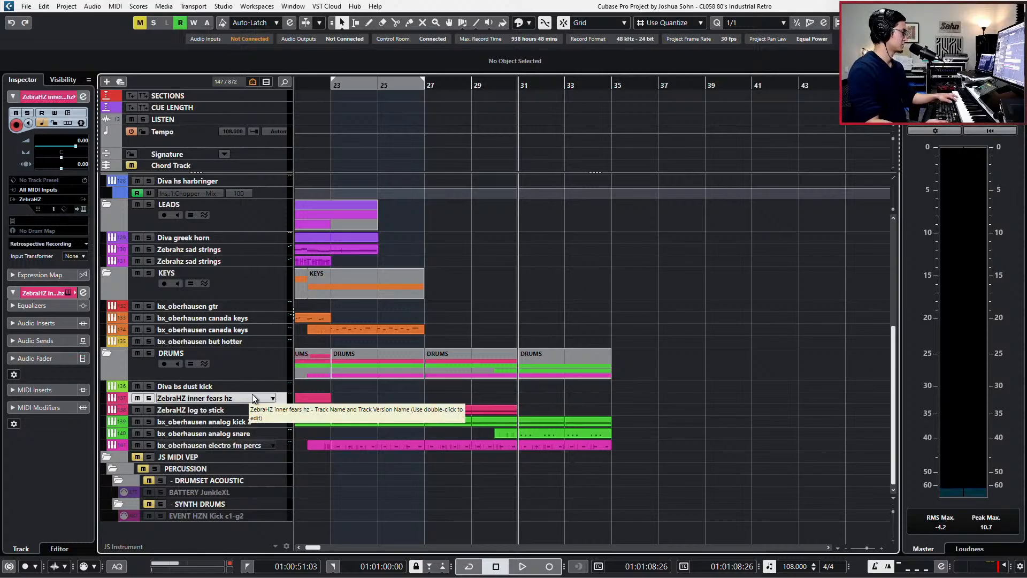
left_click(243, 387)
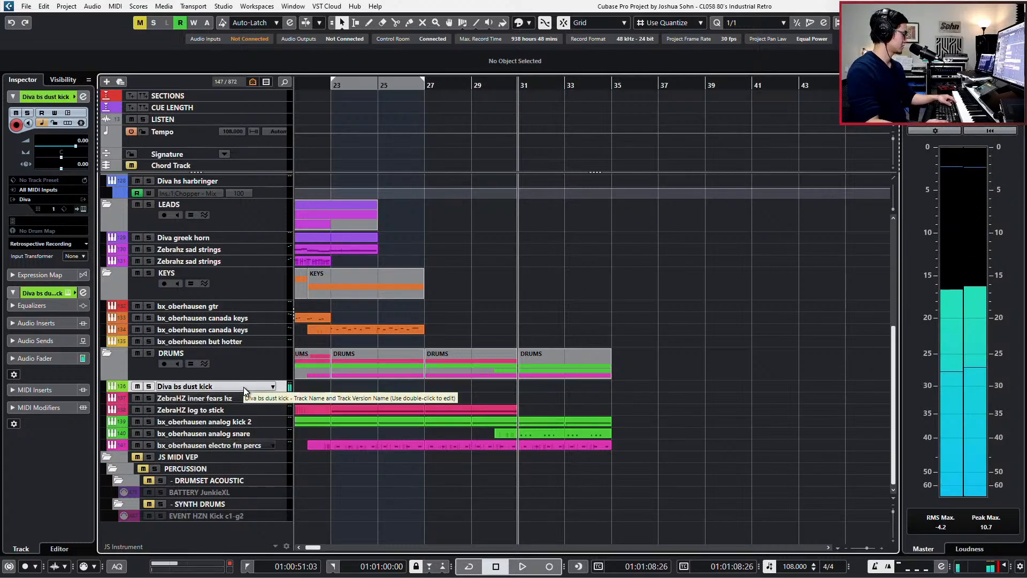
key("ctrl+KP_Subtract")
key("ctrl+KP_Subtract")
key("ctrl+KP_Subtract")
key("ctrl+KP_Subtract")
key("ctrl+KP_Subtract")
key("ctrl+KP_Subtract")
key("ctrl+KP_Subtract")
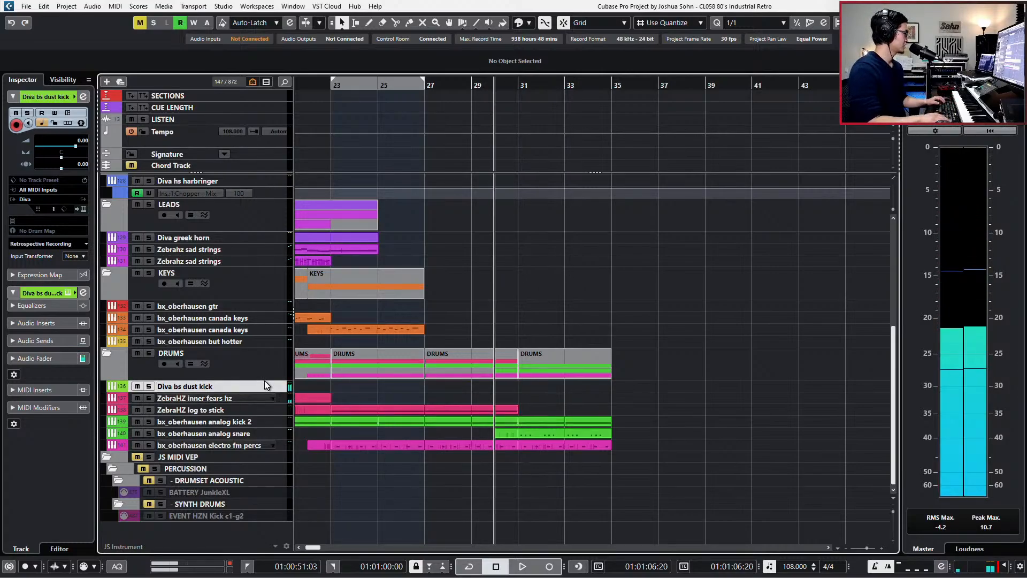
key("ctrl+KP_Subtract")
Look over the existing drum tracks and select the BATTERY JunkieXL track in the acoustic drumset folder
scroll(264, 380, "up", 3)
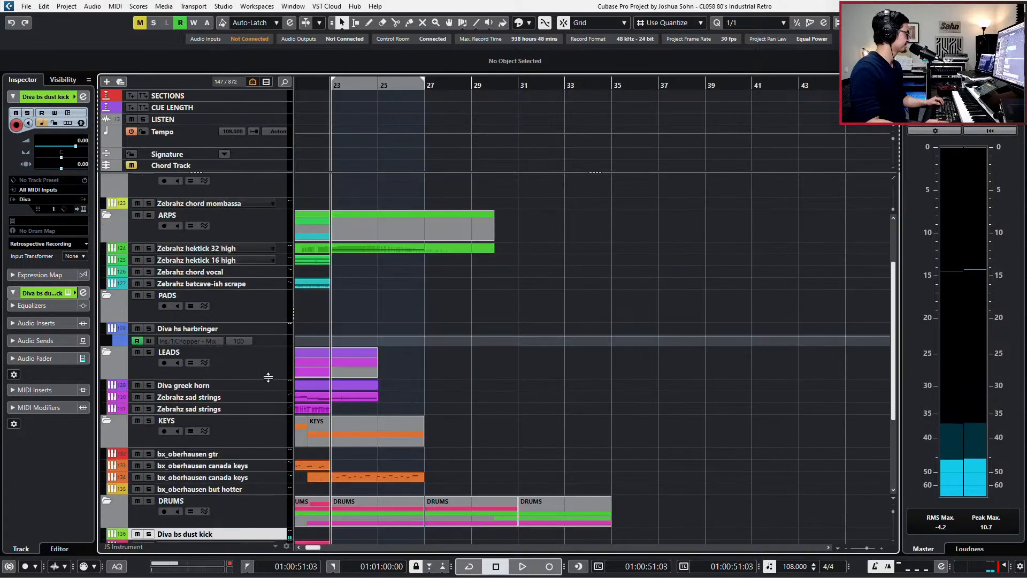
scroll(216, 503, "down", 3)
left_click(227, 491)
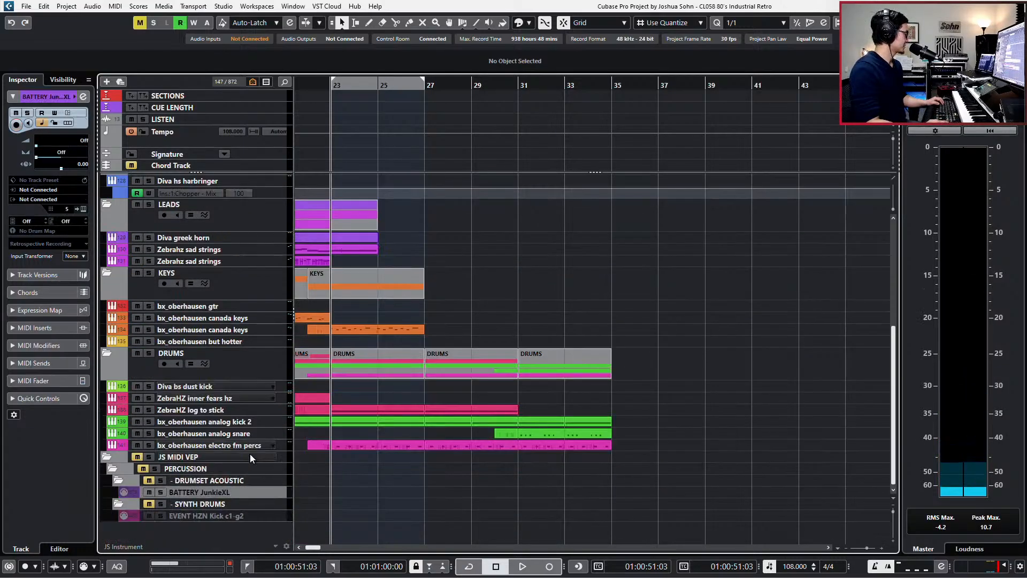
left_click(230, 515)
left_click(251, 493)
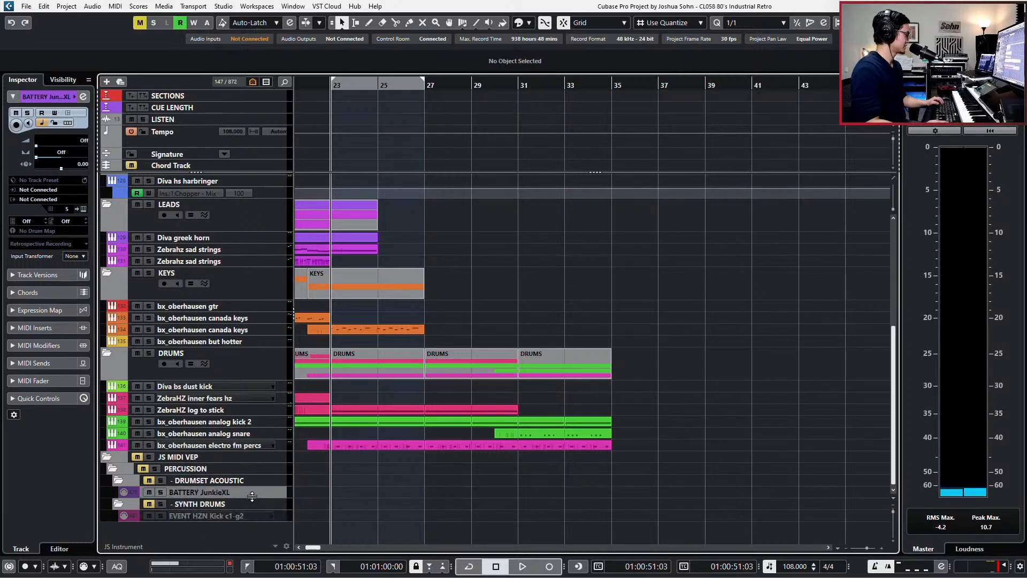
Activate the BATTERY JunkieXL track for MIDI input and move the playback position forward to bar 29
left_click(254, 493)
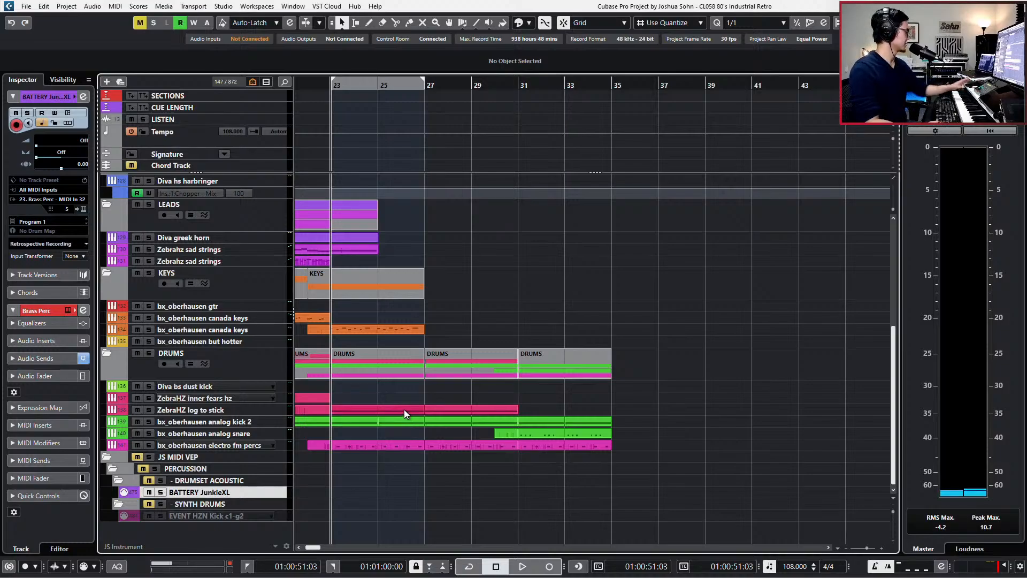
right_click(273, 489)
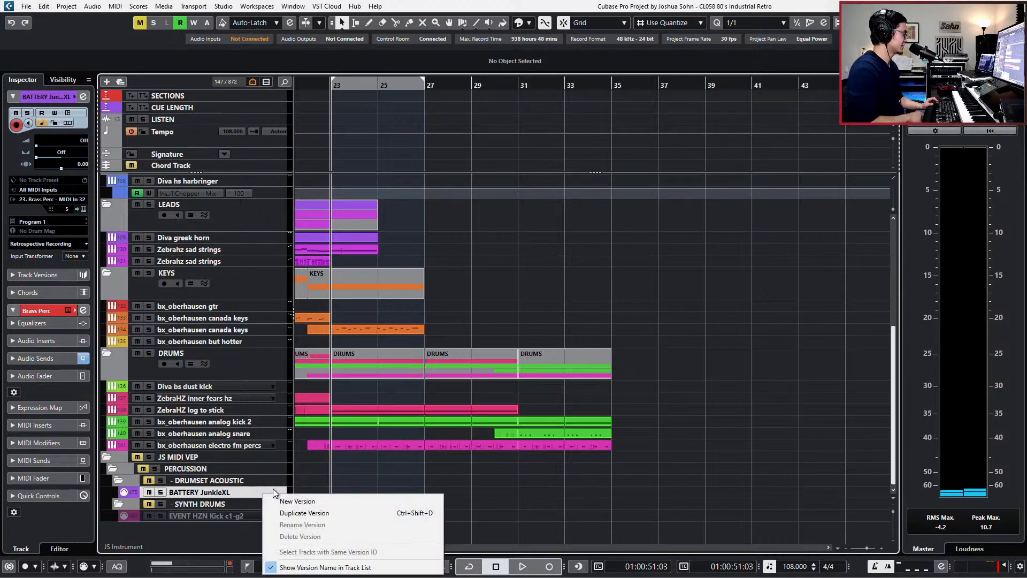
key("Escape")
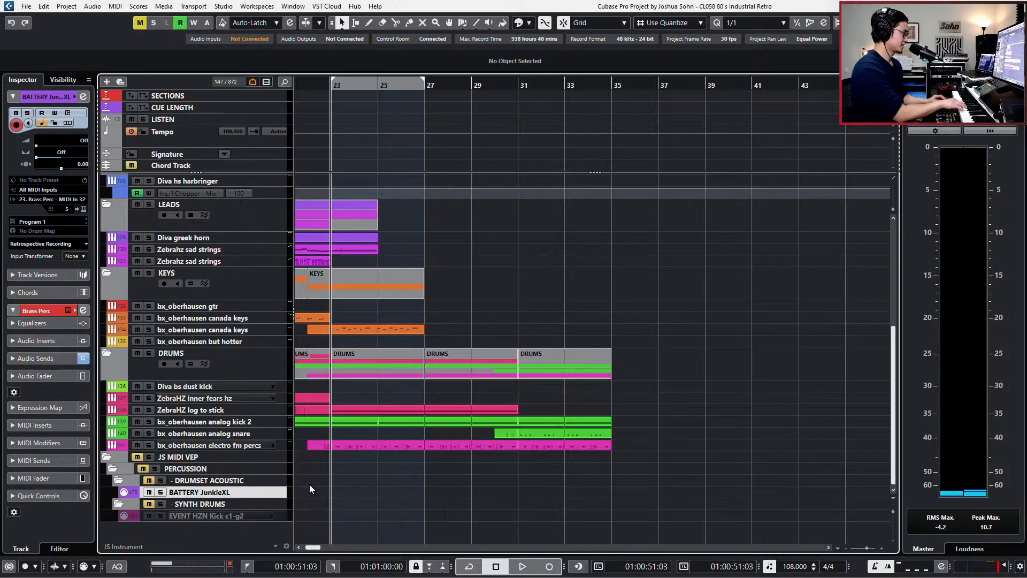
key("KP_Add")
key("KP_Add")
key("KP_Add")
key("KP_Add")
key("KP_Add")
key("KP_Add")
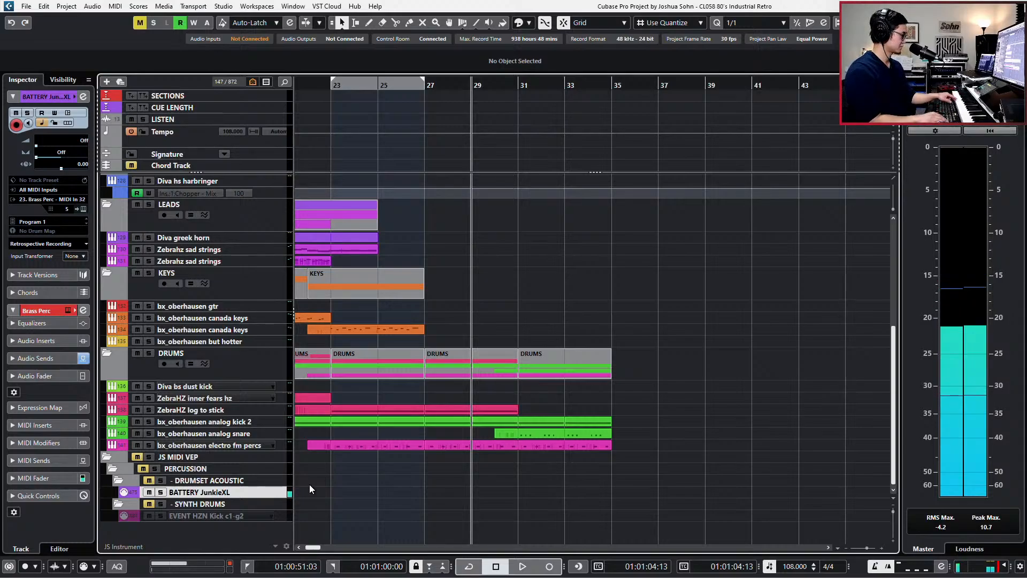
Try two recorded takes on the BATTERY JunkieXL track from bar 30, deleting each take
key("space")
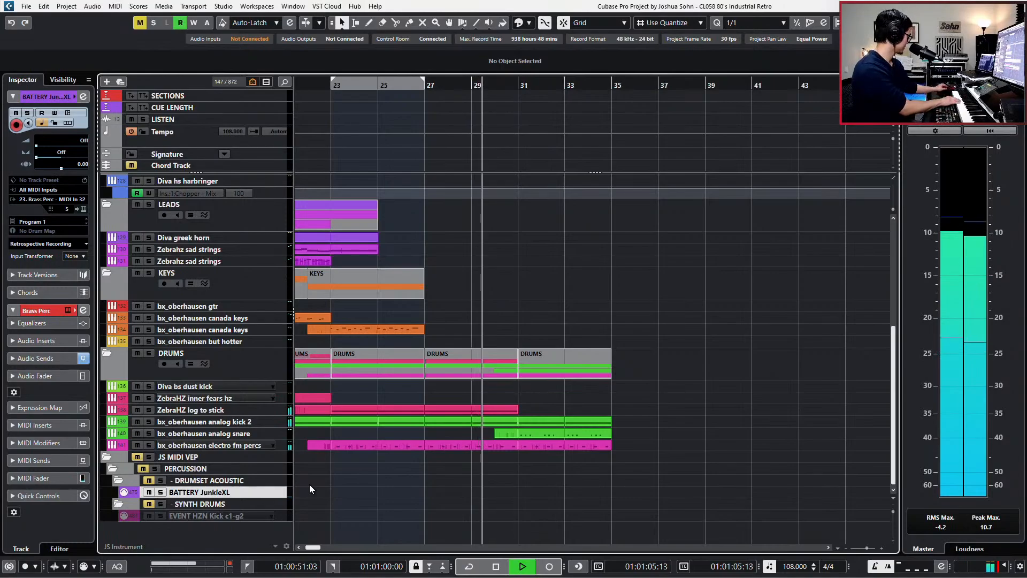
key("KP_Multiply")
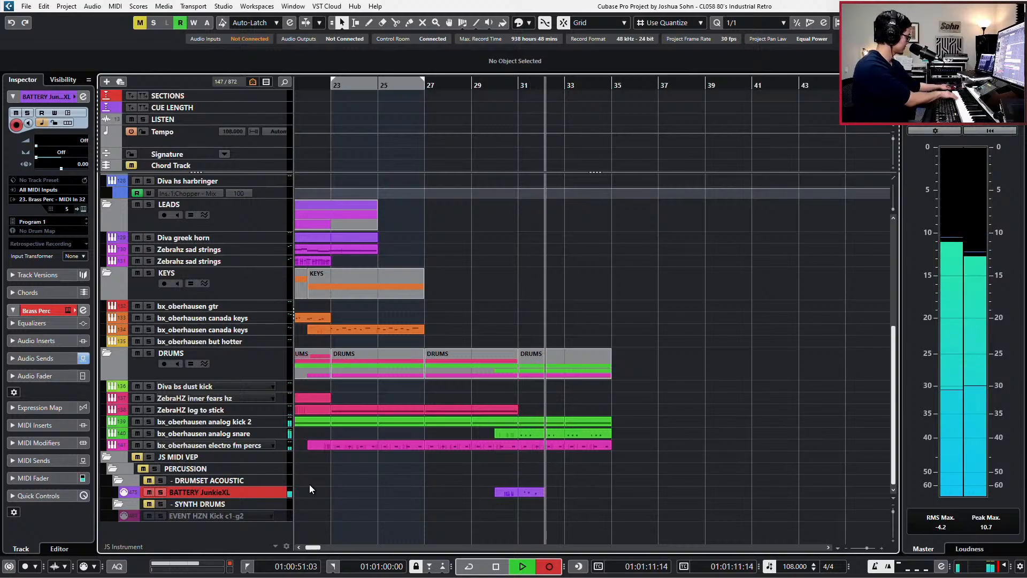
key("space")
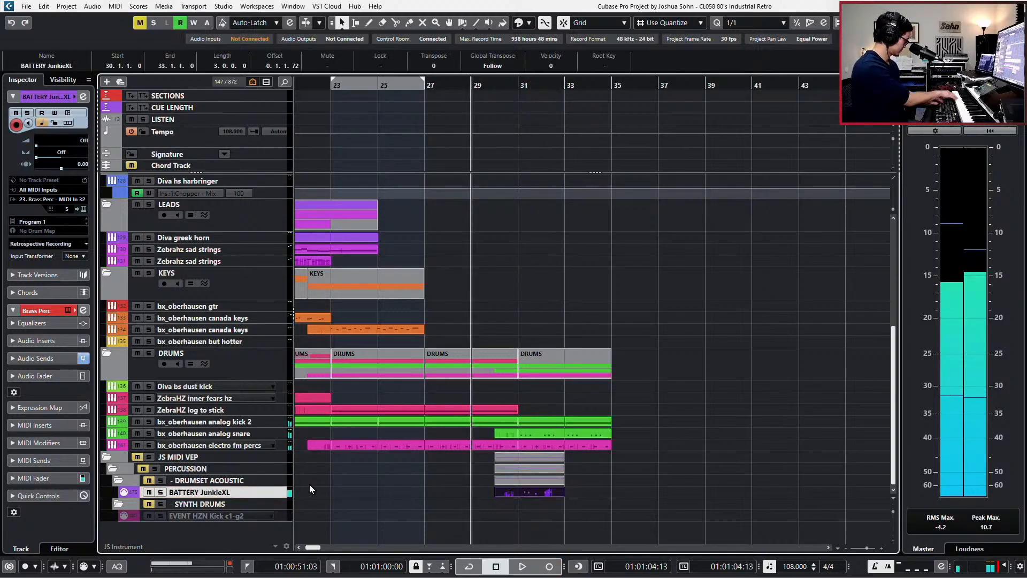
key("Delete")
key("space")
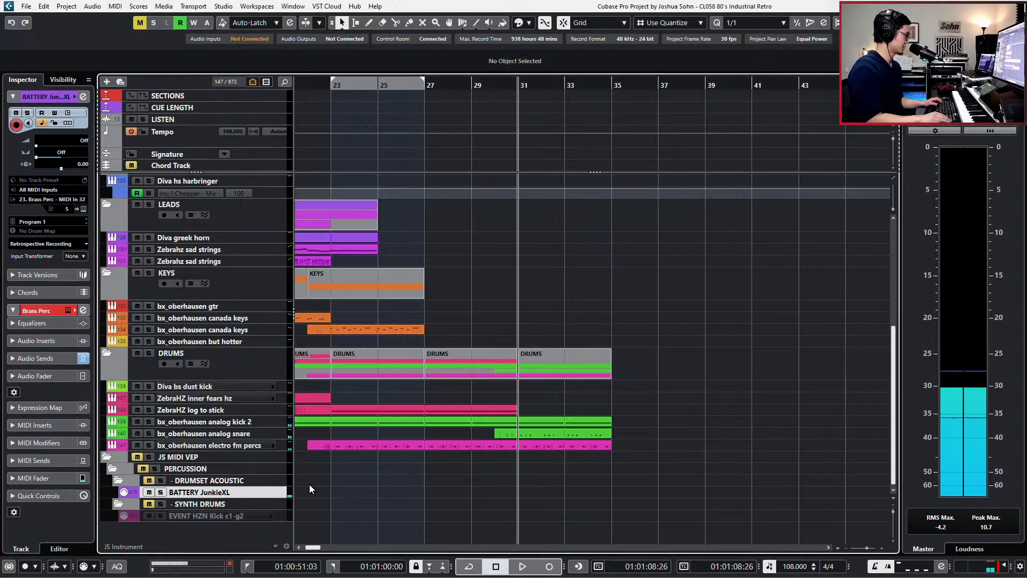
key("KP_Multiply")
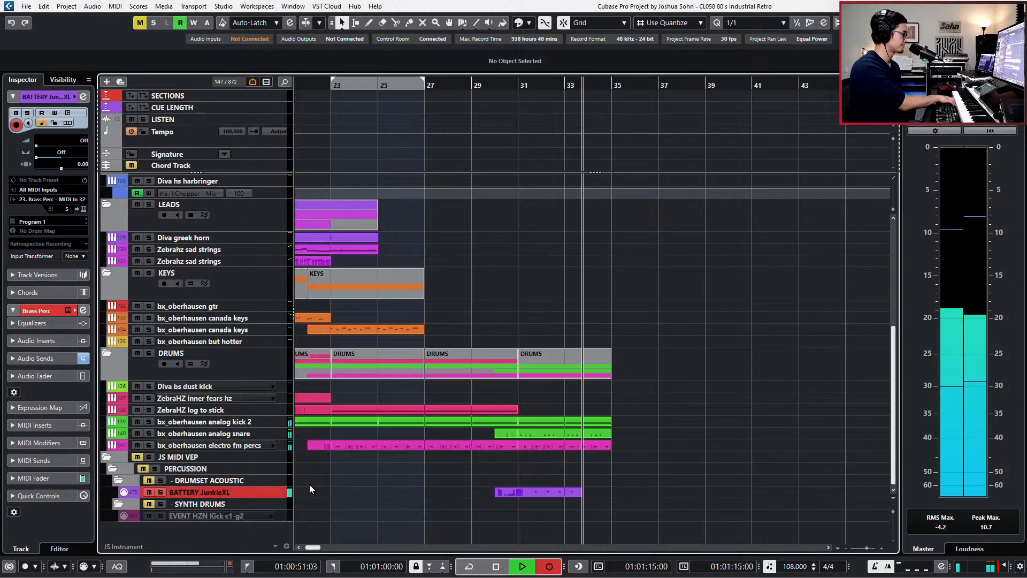
key("space")
key("Delete")
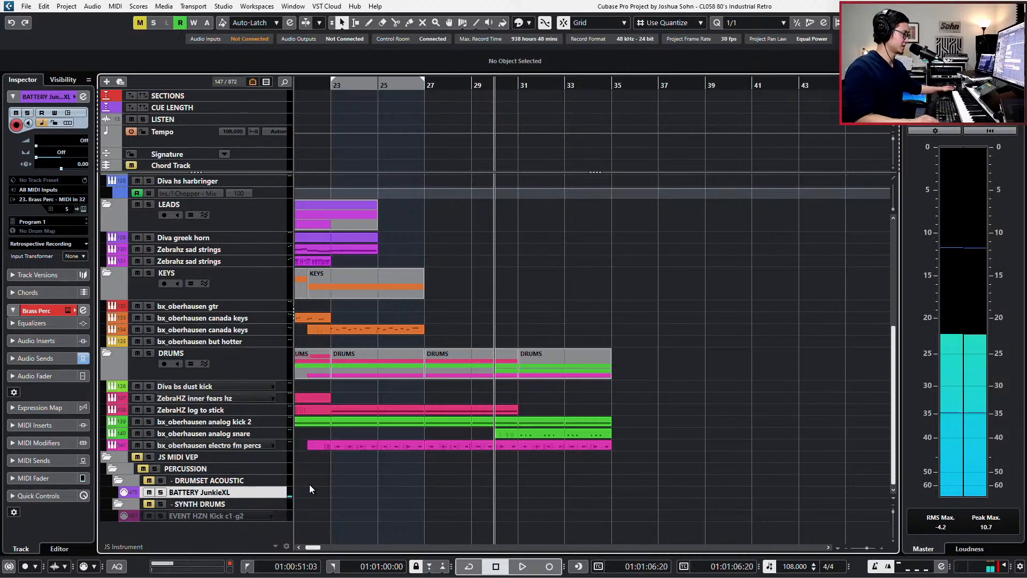
Record D1 hits on the BATTERY JunkieXL track from bar 30 to bar 34 and quantize them to 1/8
key("KP_Multiply")
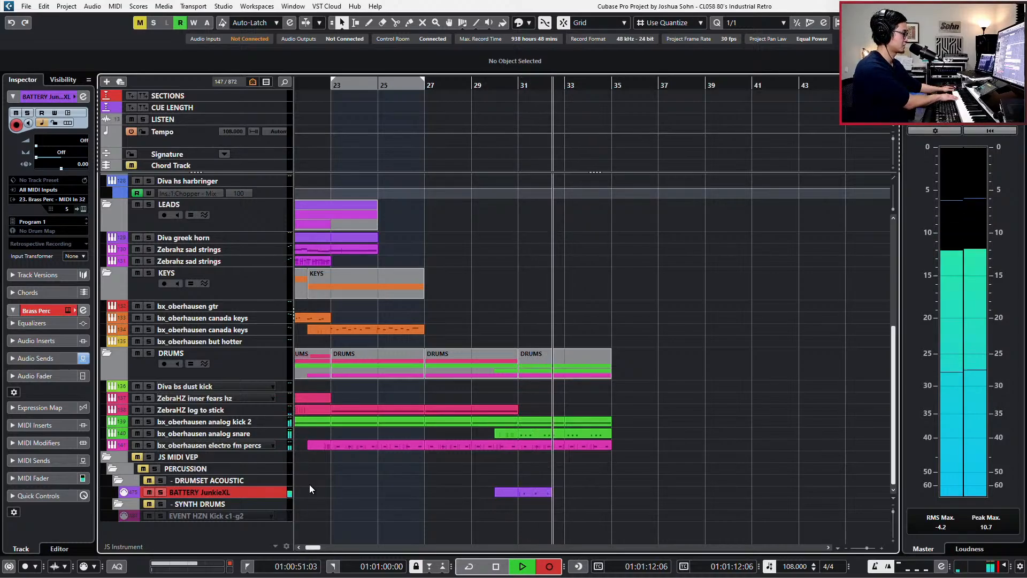
key("space")
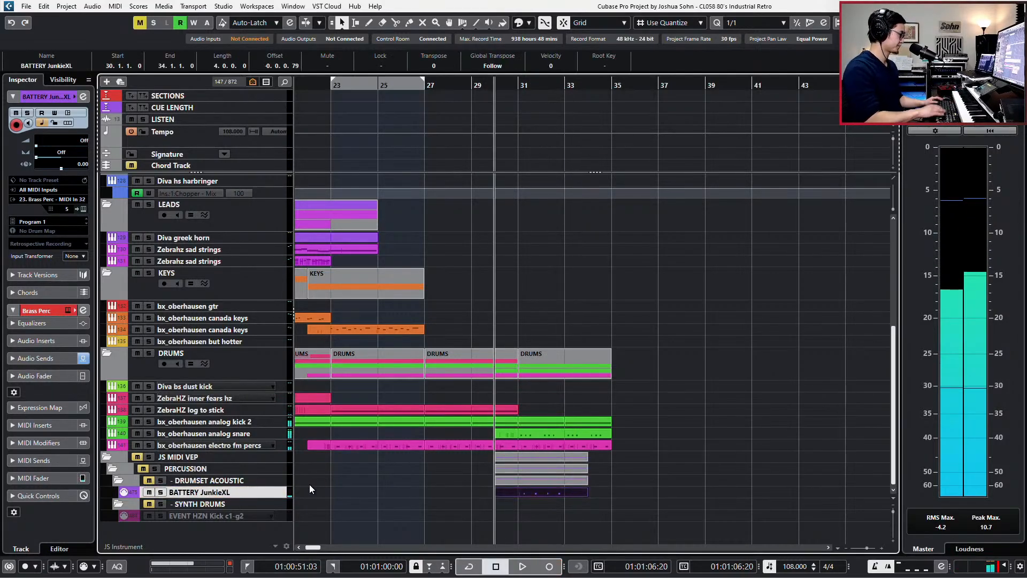
key("Return")
left_click_drag(273, 194, 492, 270)
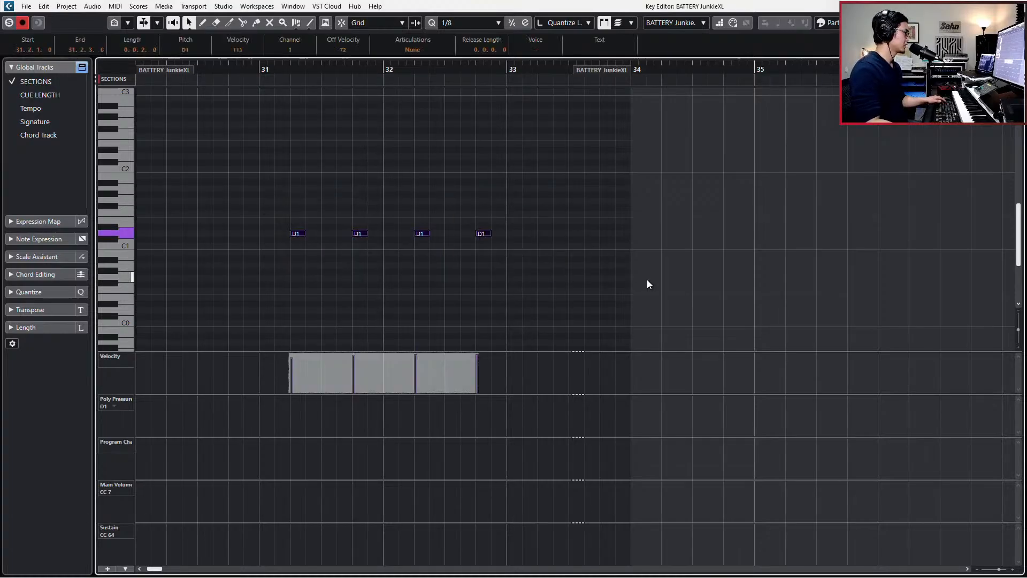
Delete the stray pitchbend event at the end of the recorded notes and return to the project
left_click(315, 471)
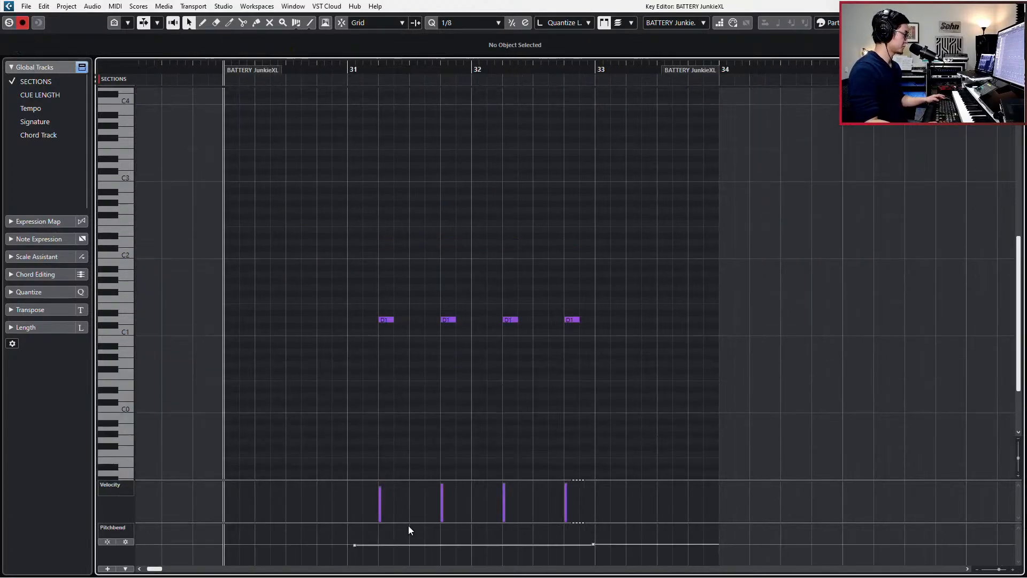
scroll(388, 542, "up", 1)
mouse_move(639, 544)
left_mouse_down()
mouse_move(643, 569)
mouse_move(721, 576)
left_mouse_up()
key("Delete")
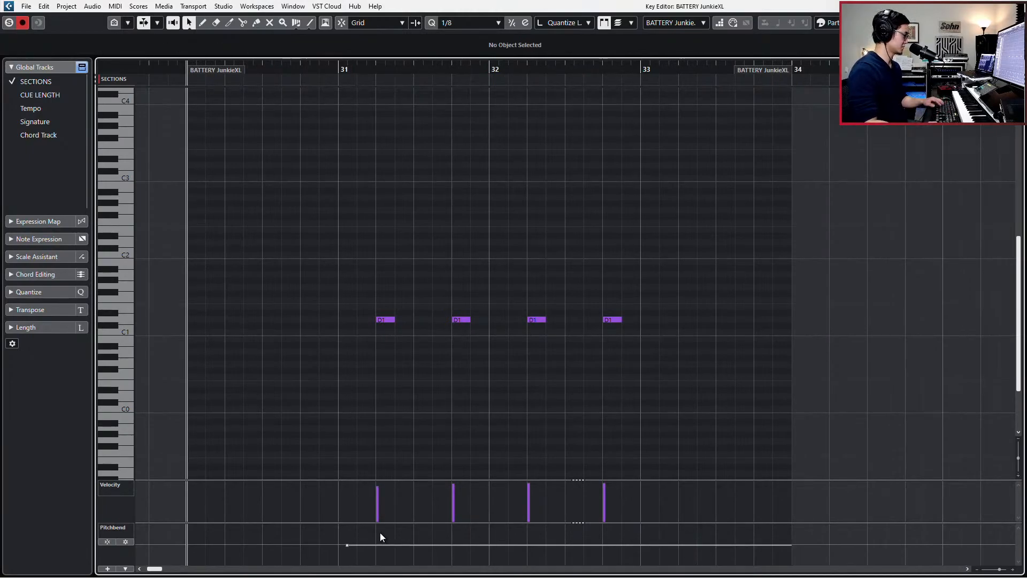
key("Return")
Split the BATTERY JunkieXL part at bar 31, remove everything after bar 33, and duplicate the two-bar section up to bar 35
scroll(524, 495, "up", 2)
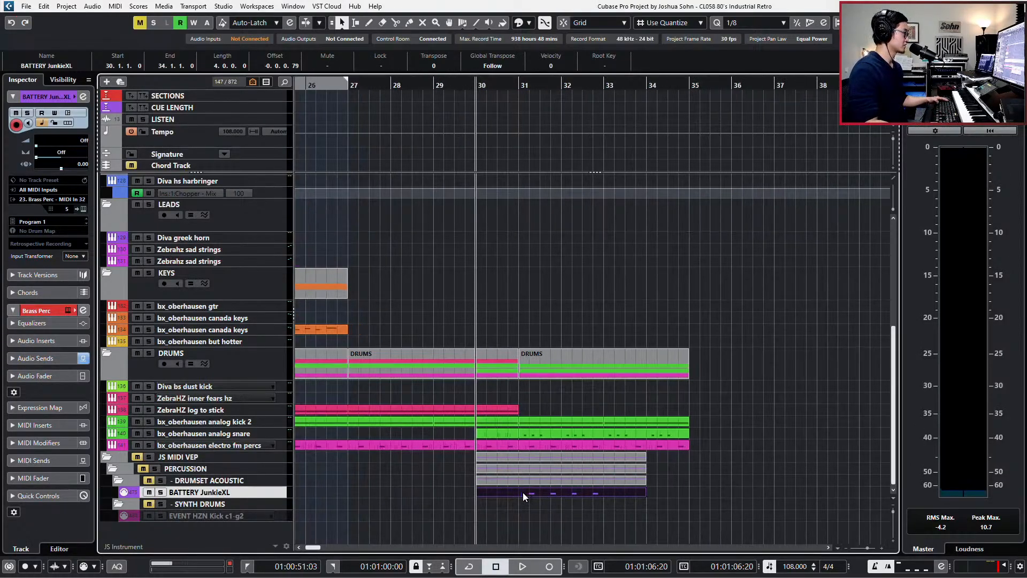
key("alt+1")
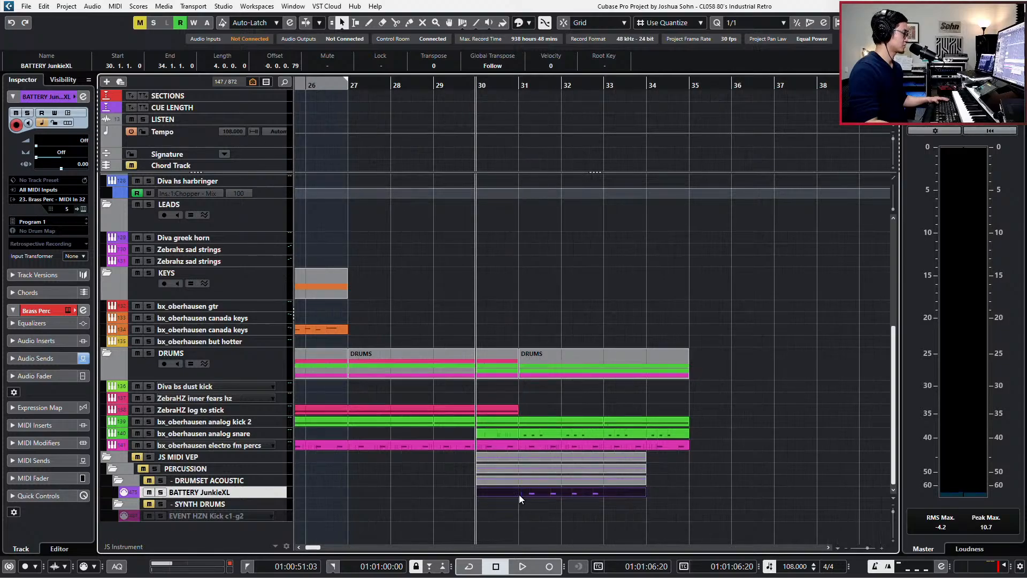
left_click(518, 493, "alt")
scroll(581, 508, "down", 1)
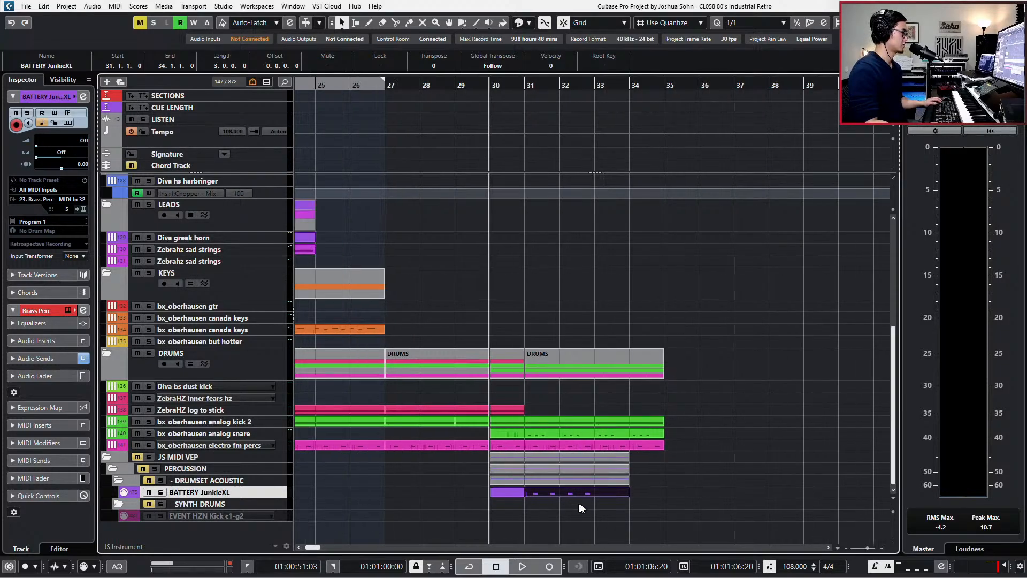
key("Delete")
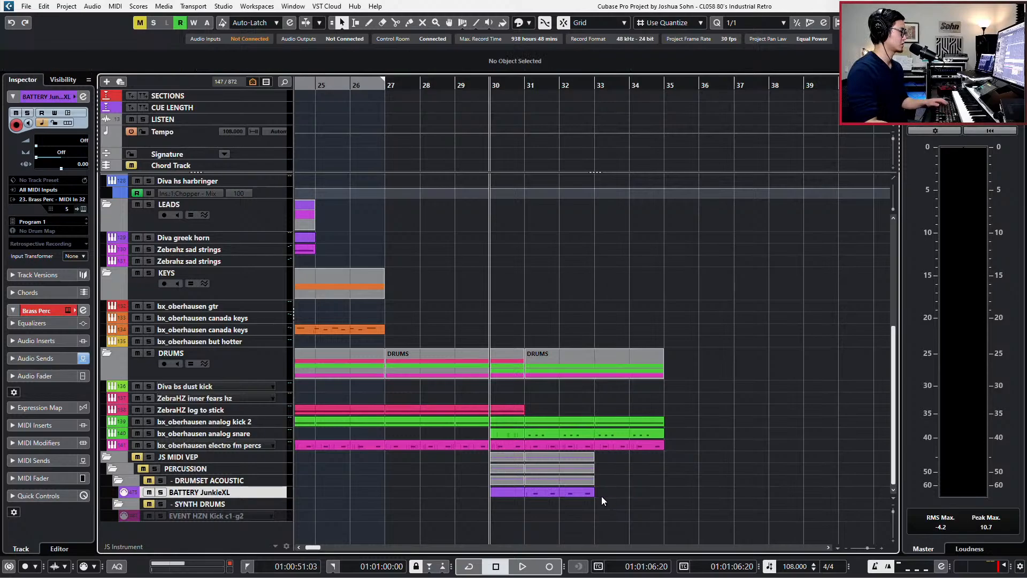
left_click(586, 493)
key("ctrl+d")
Play the part, then turn the last D1 note of bar 34 in the duplicated section into consecutive 1/16 notes
key("space")
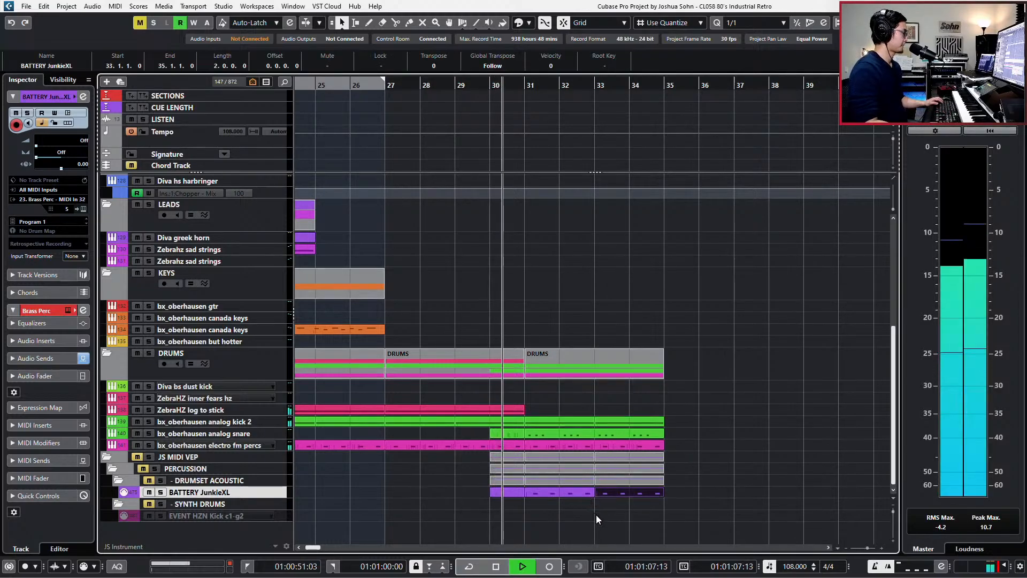
scroll(596, 515, "down", 1)
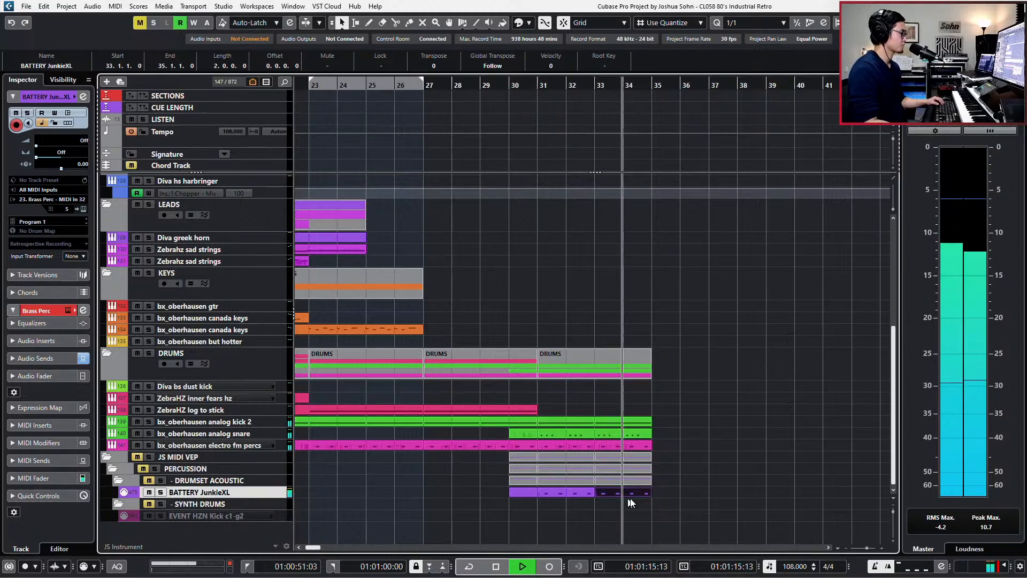
double_click(643, 493)
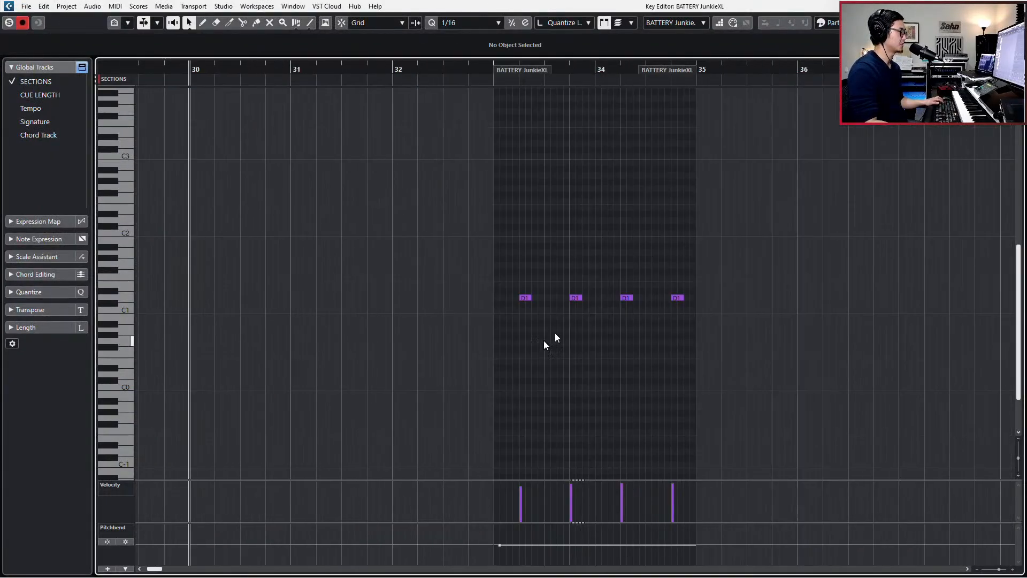
left_click(679, 298)
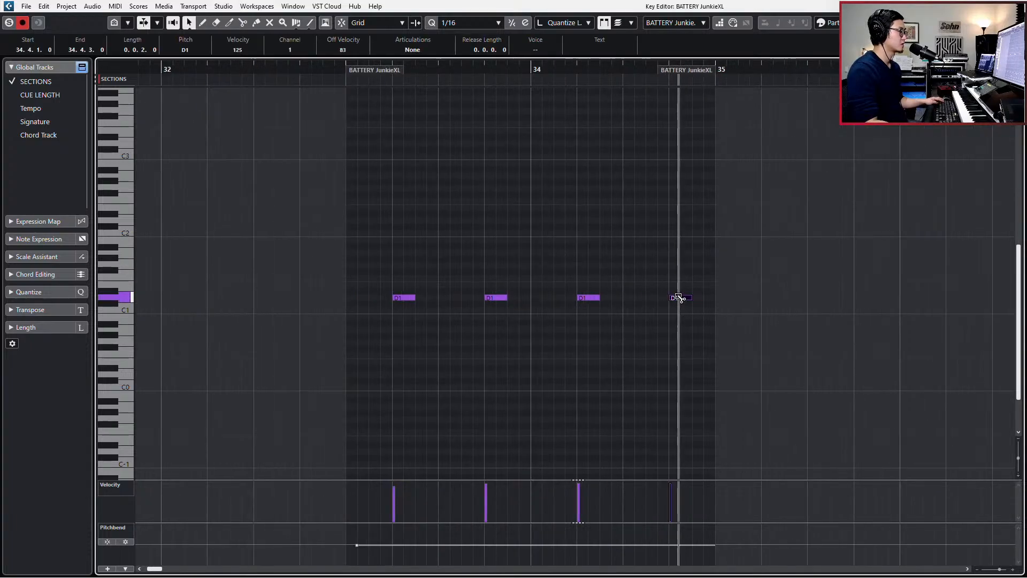
left_click(679, 298, "ctrl")
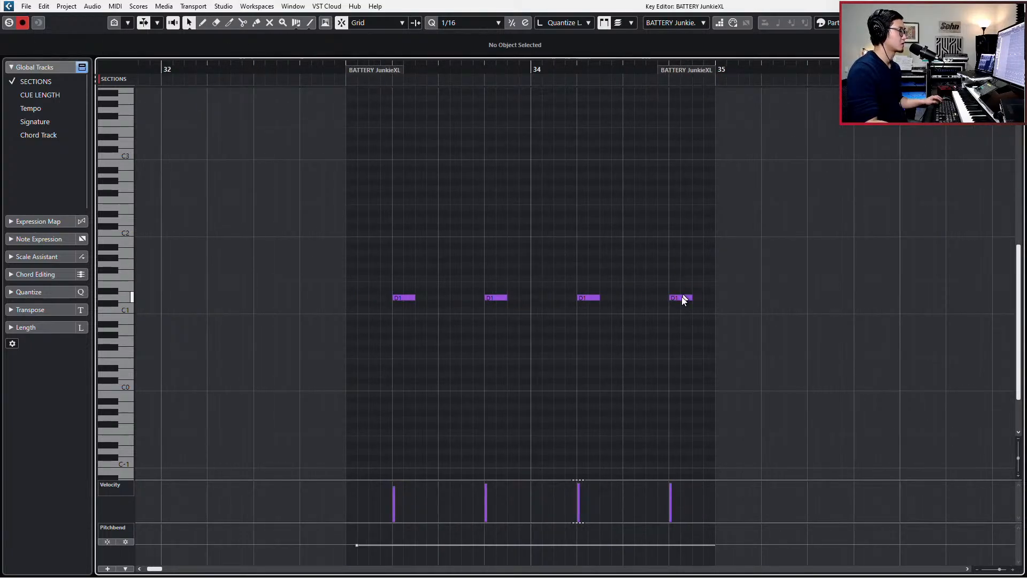
left_click(684, 298, "alt")
left_click(697, 298, "alt")
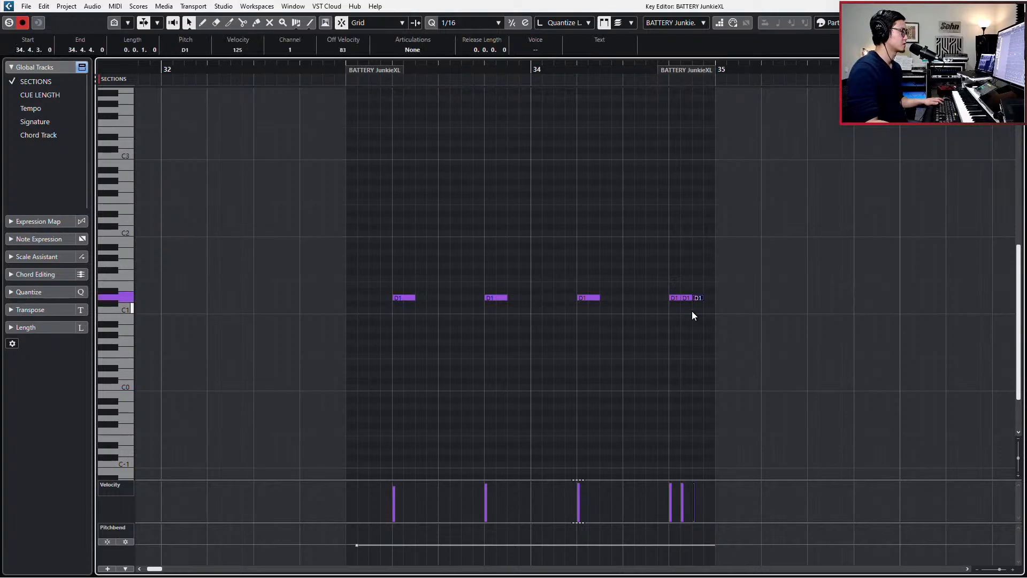
left_click(679, 284)
Lower the velocity of the last three 1/16 D1 notes to about 115, audition the fill, and return to the project
left_click_drag(687, 290, 707, 302)
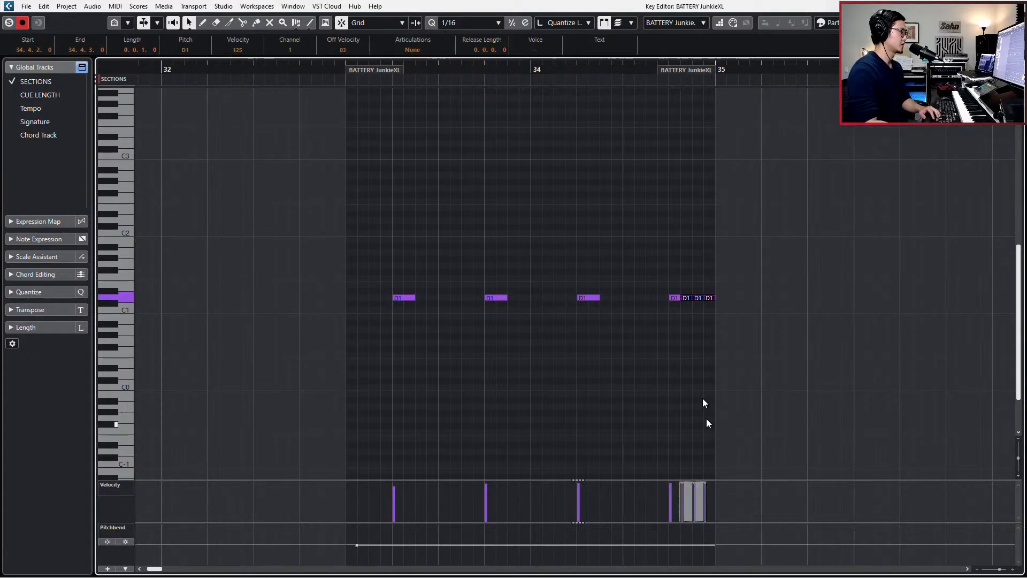
left_click(690, 304)
left_click_drag(689, 309, 698, 291)
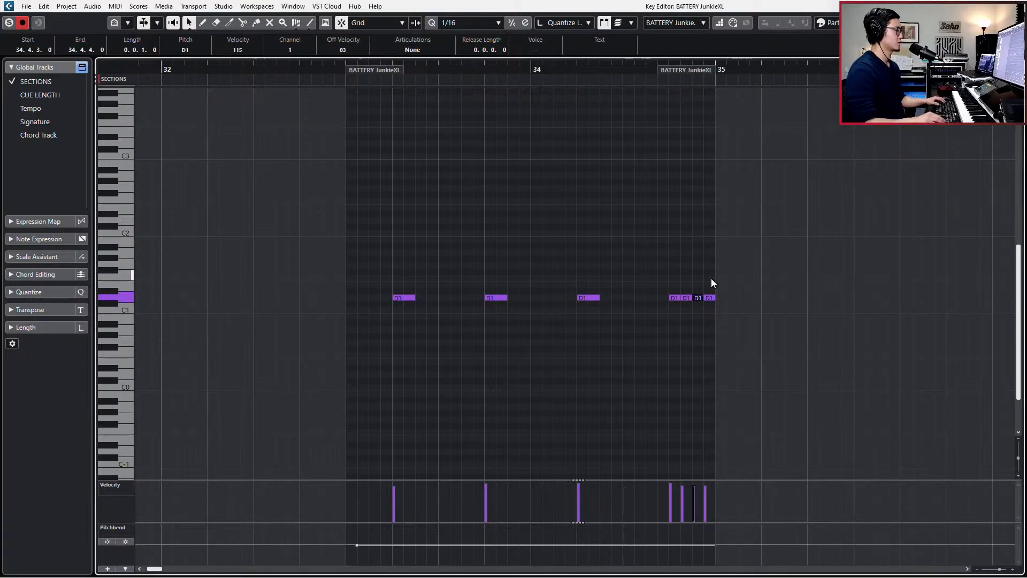
key("l")
key("KP_Subtract")
key("space")
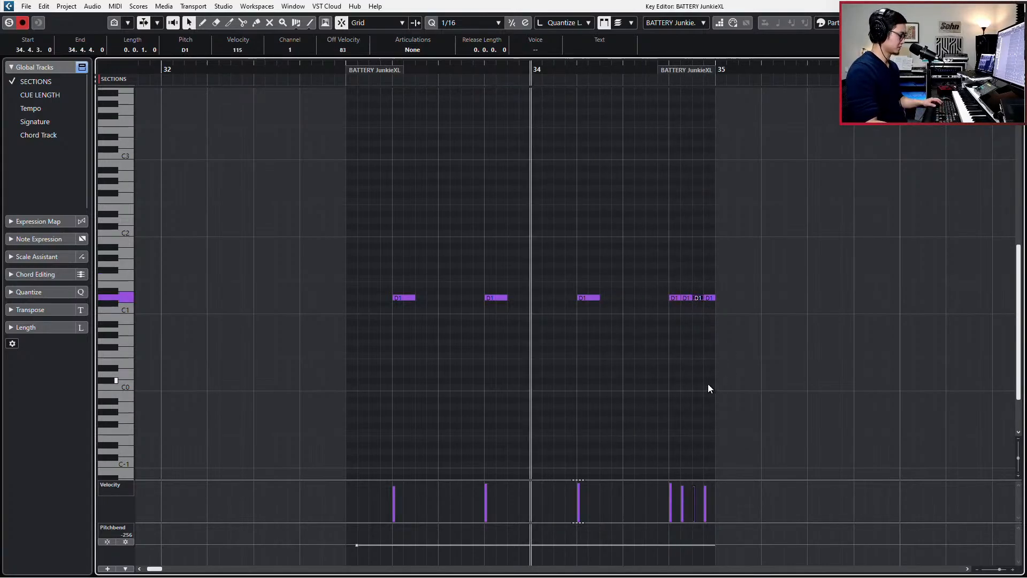
key("Return")
Duplicate the analog kick, analog snare, electro fm percs and BATTERY parts from bars 31–35 to bars 35–39
scroll(676, 474, "down", 2)
left_click(609, 494, "shift")
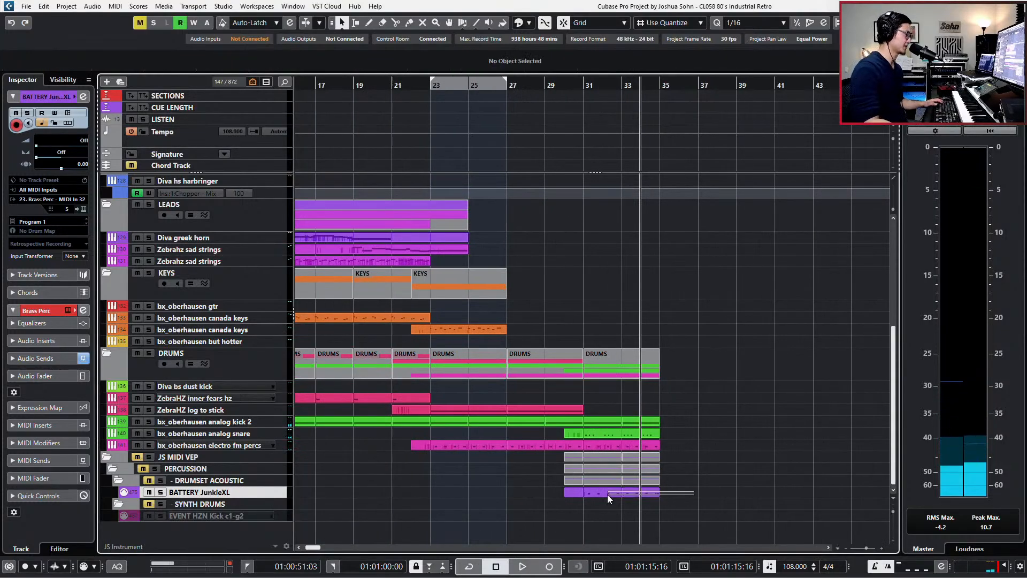
left_click_drag(680, 418, 598, 497)
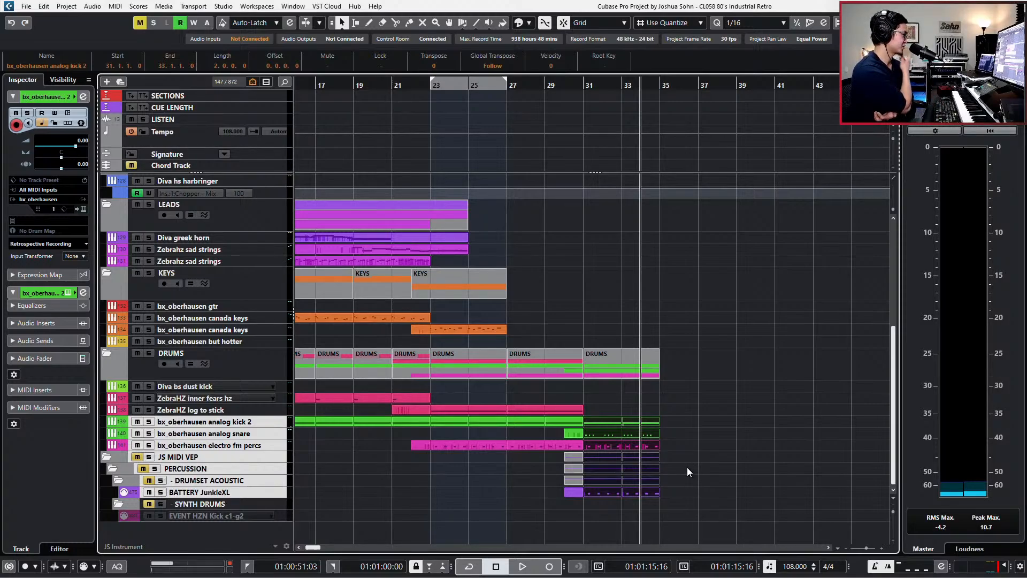
key("ctrl+d")
Set the cycle range from bar 31 to bar 39 with looping on, and rewind the playback position to bar 26
left_click(652, 432)
key("KP_Subtract")
key("KP_Subtract")
key("KP_Subtract")
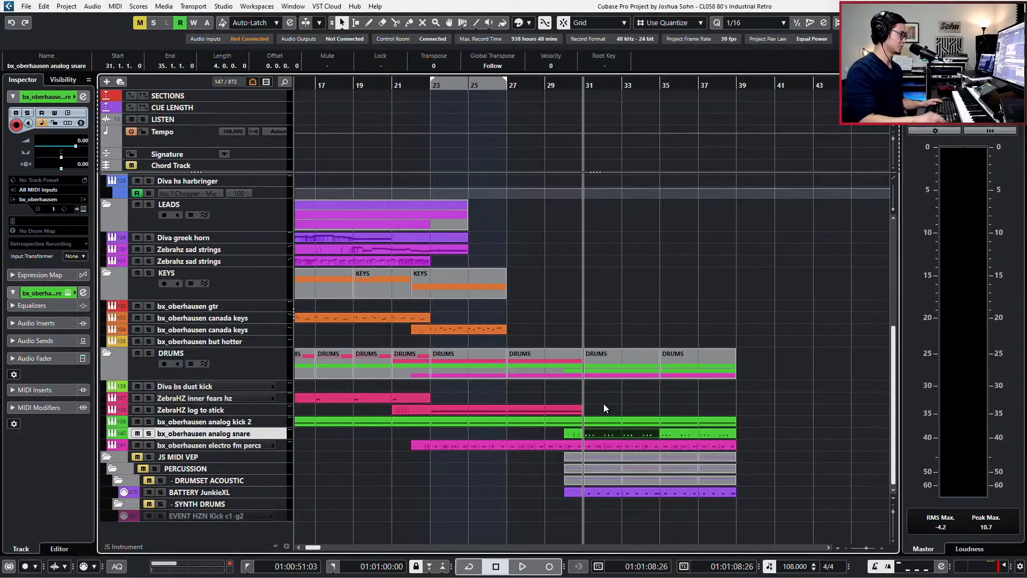
key("ctrl+KP_1")
key("KP_Add")
key("KP_Add")
key("KP_Add")
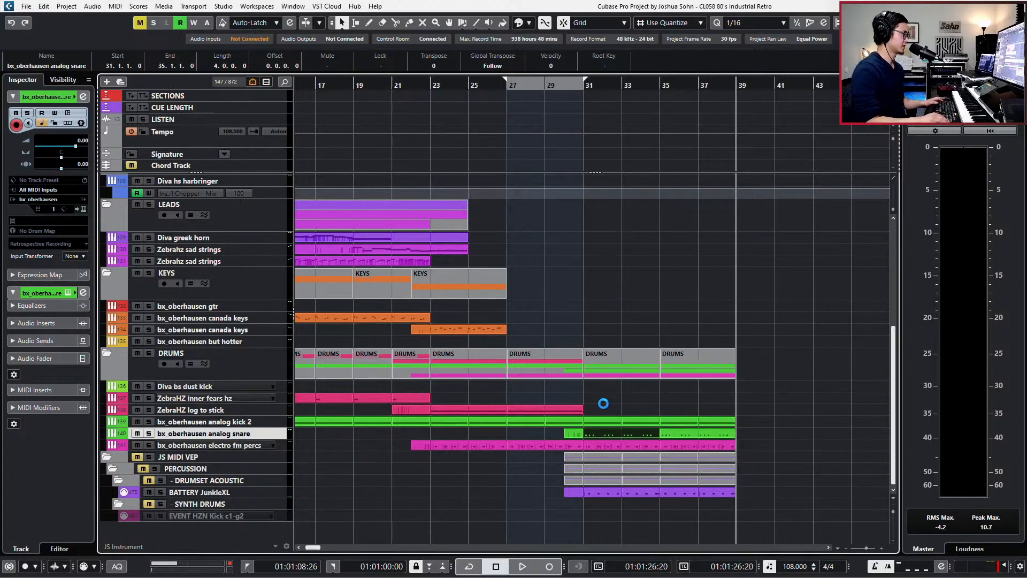
key("ctrl+KP_2")
key("KP_Divide")
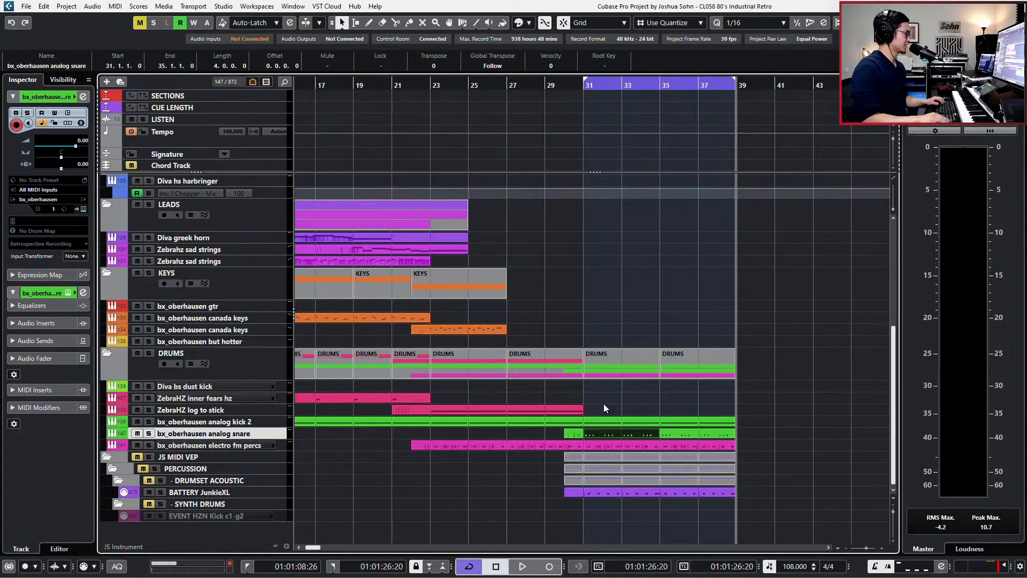
key("KP_Subtract")
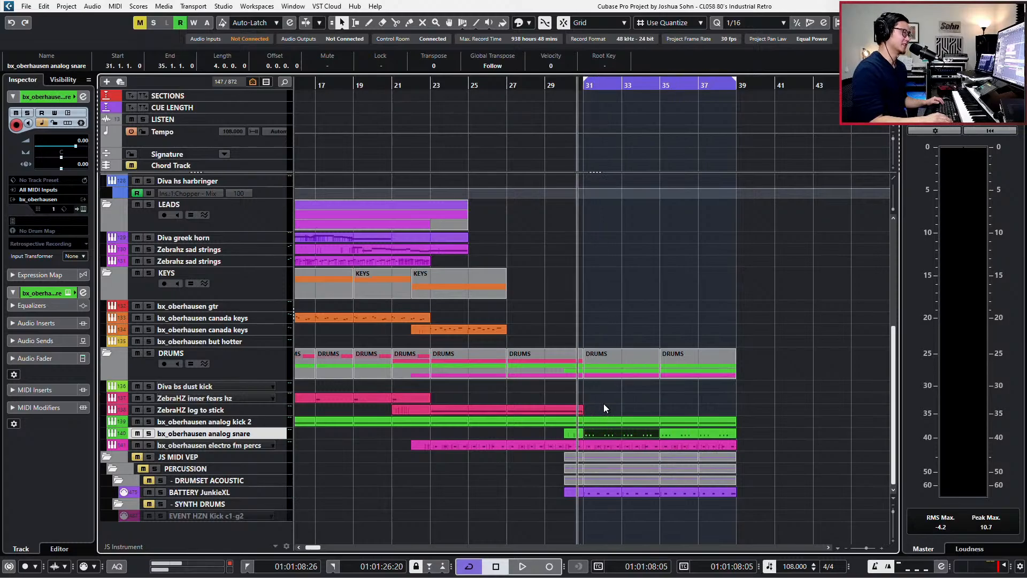
scroll(574, 412, "up", 3)
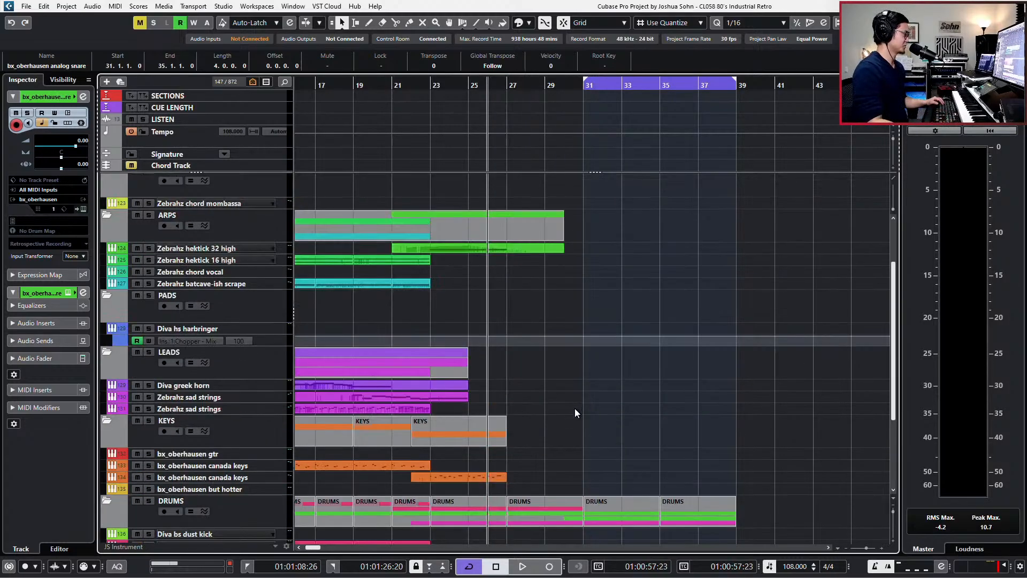
Play the arrangement from bar 26 and look over the bass, arp, lead, keys and drum tracks leading into bar 31
scroll(566, 398, "up", 2)
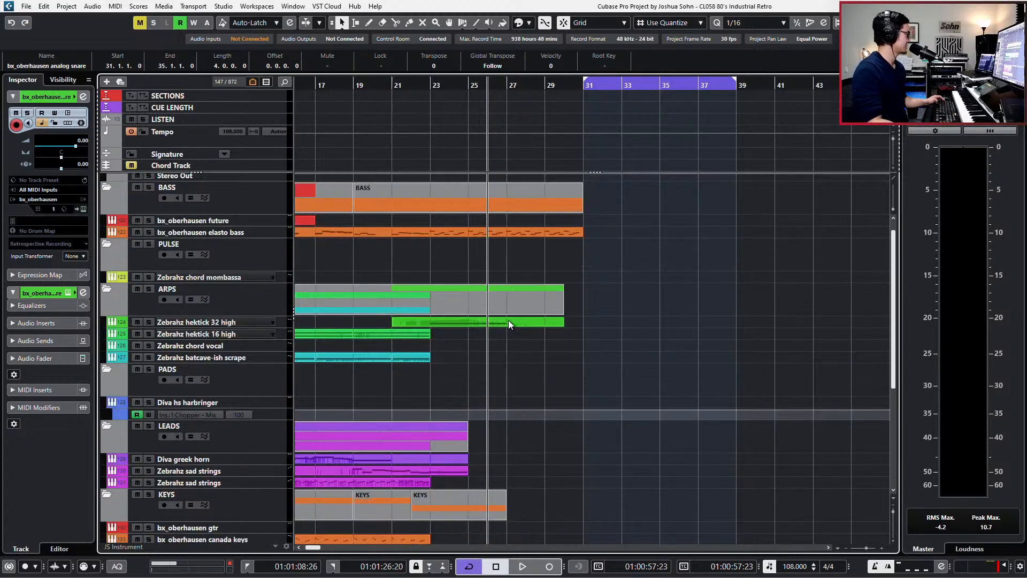
key("space")
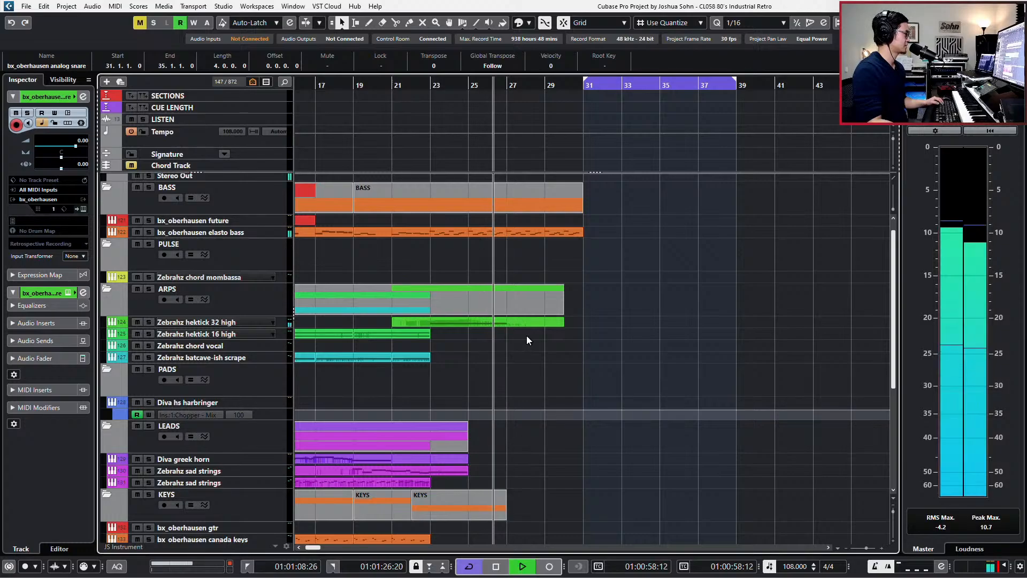
scroll(532, 341, "down", 6)
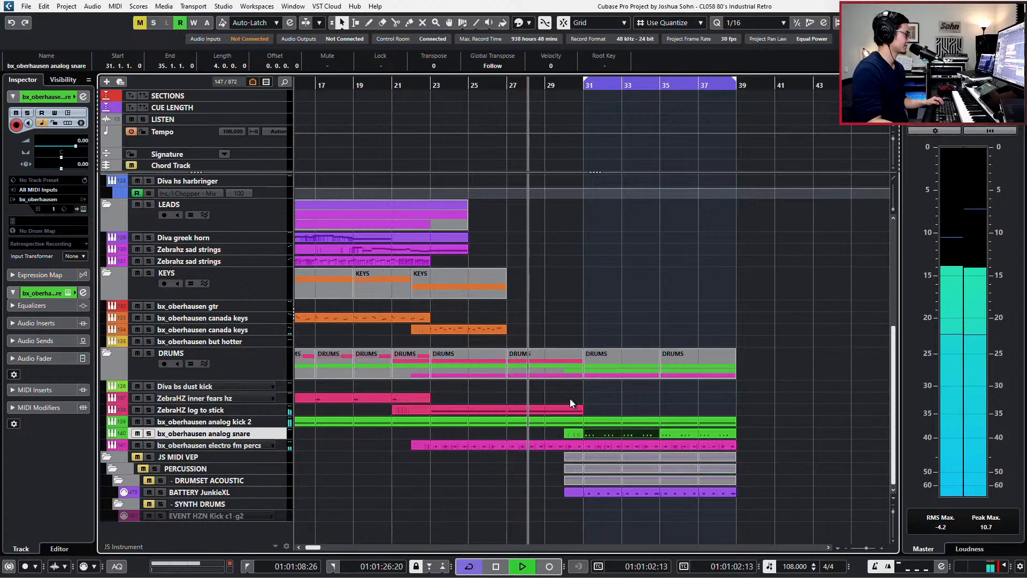
scroll(557, 398, "up", 6)
scroll(543, 345, "up", 1)
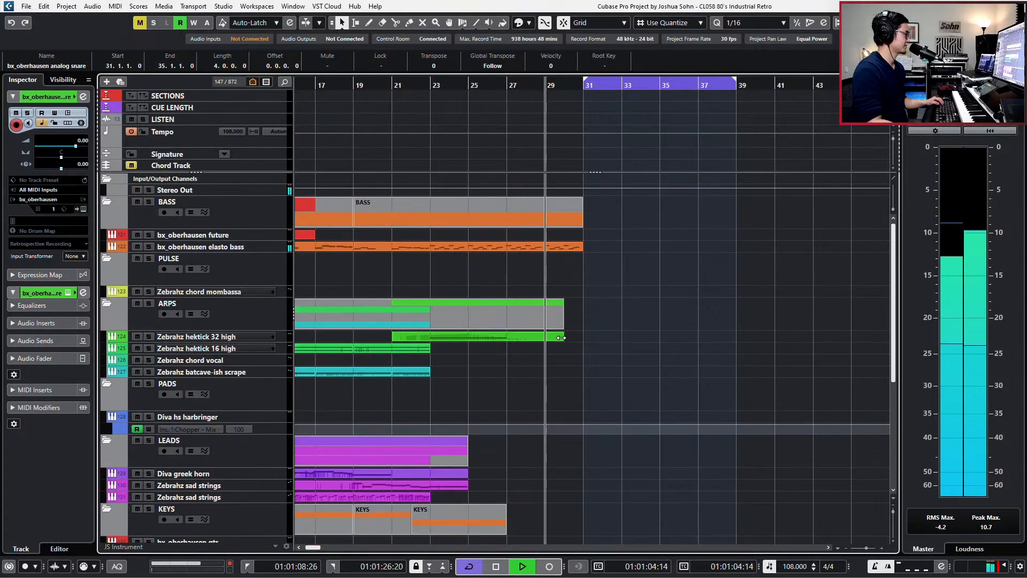
key("alt+1")
left_click(434, 249, "alt")
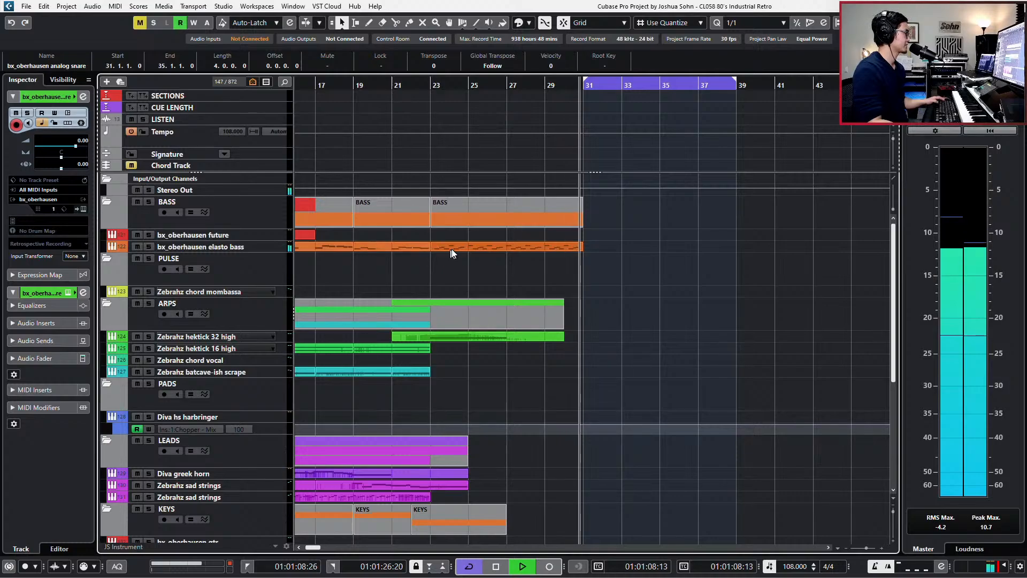
double_click(436, 249)
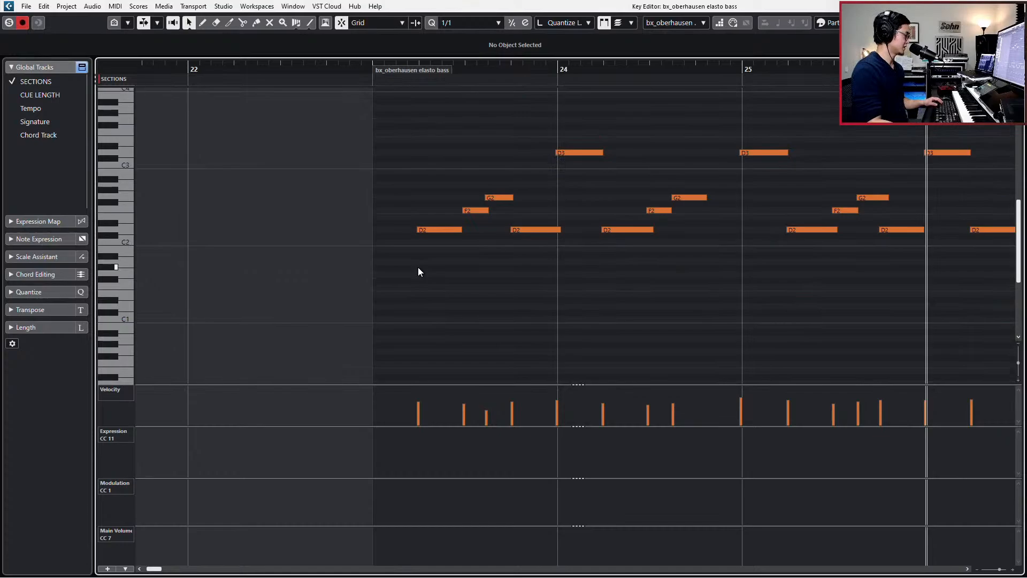
key("Return")
key("ctrl+z")
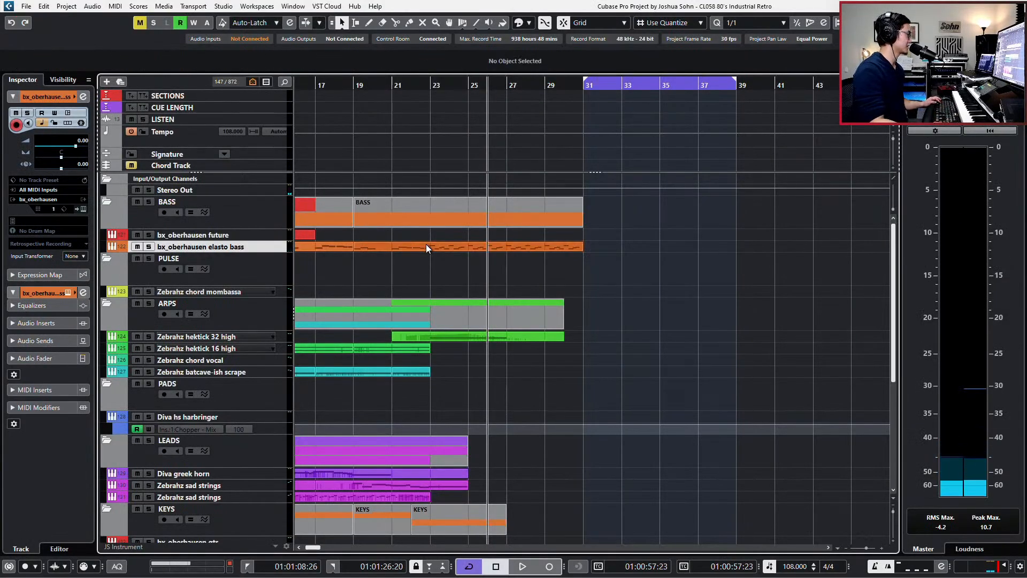
Split the elasto bass part at beat 4 of bar 22, duplicate the second half, and move the copy to start at 30.4.1.0
scroll(426, 245, "up", 3)
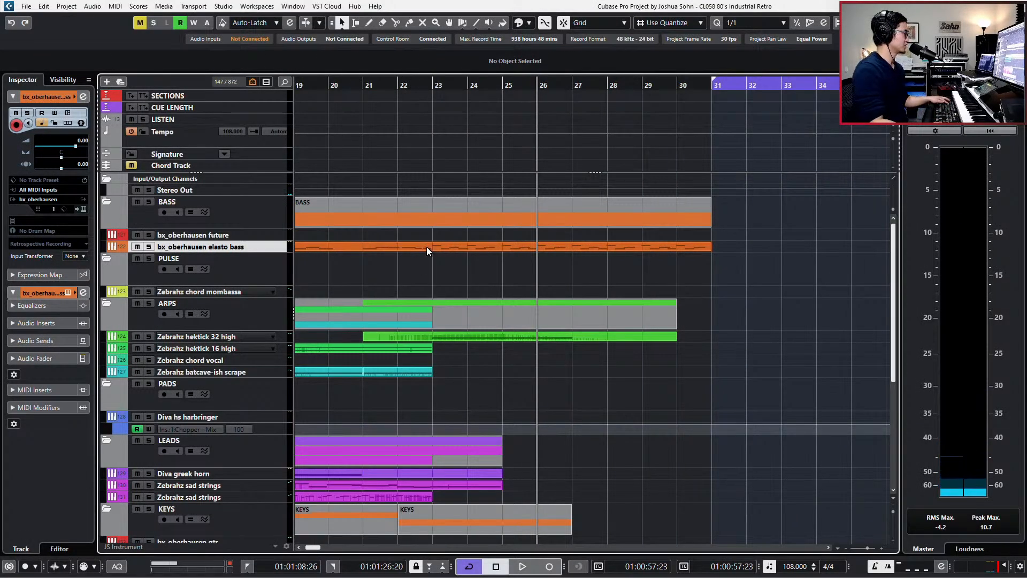
key("F3")
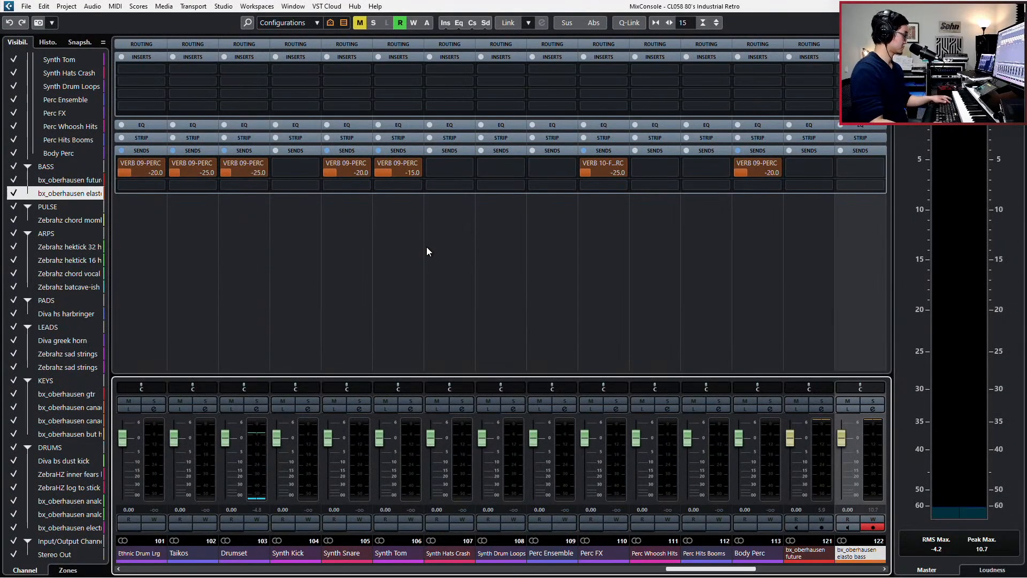
key("F3")
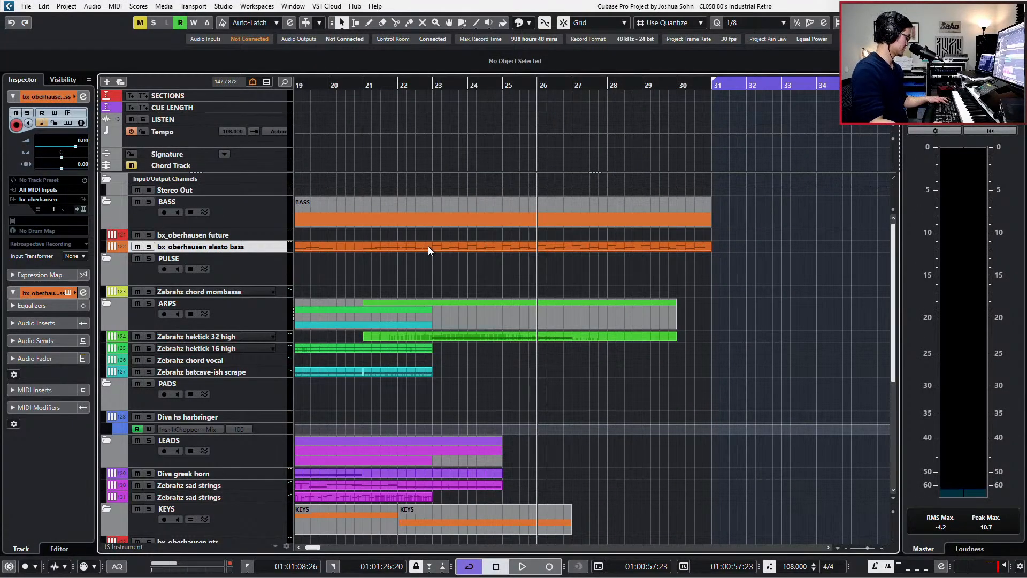
left_click(428, 246, "alt")
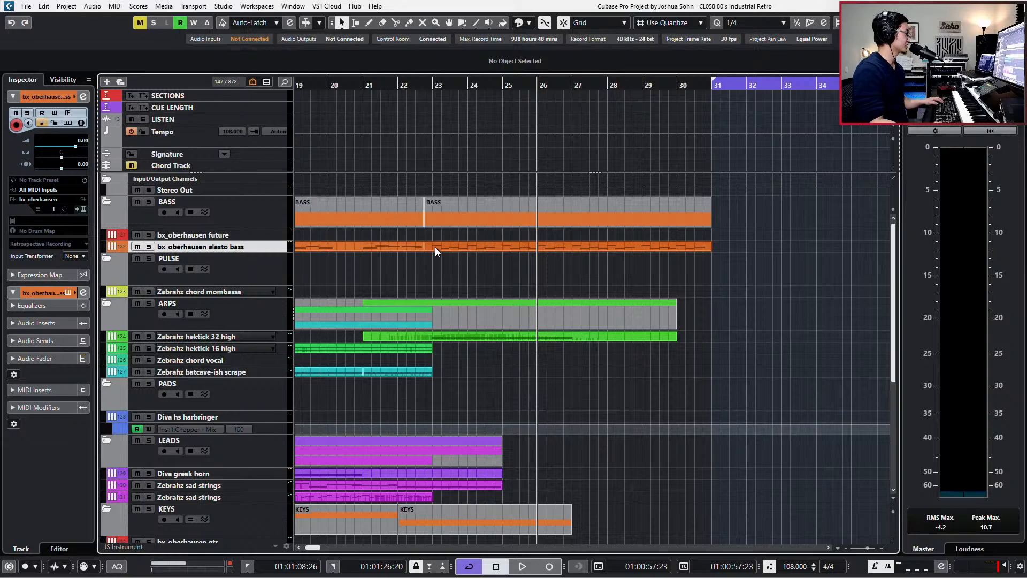
key("ctrl+d")
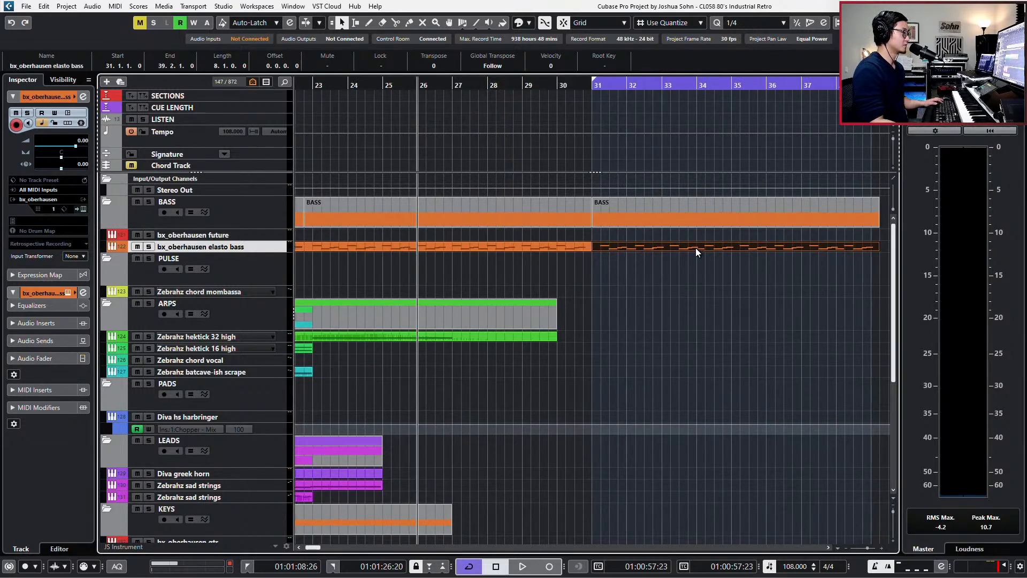
left_click_drag(695, 247, 686, 251)
scroll(658, 250, "down", 3)
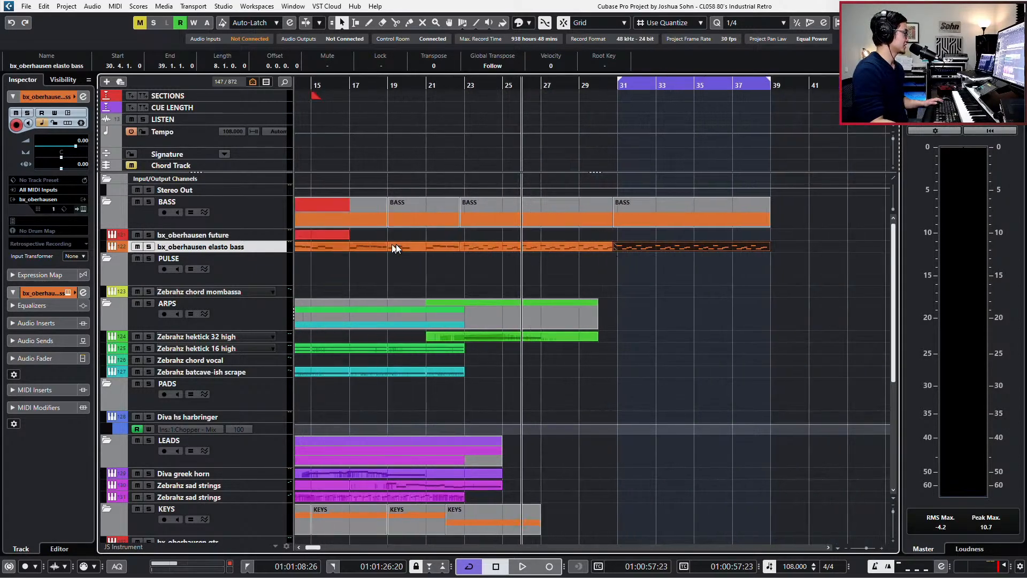
Glue the elasto bass part back together at the split on beat 4 of bar 22
left_click(417, 246)
key("4")
left_click(428, 245)
key("1")
scroll(698, 245, "up", 3)
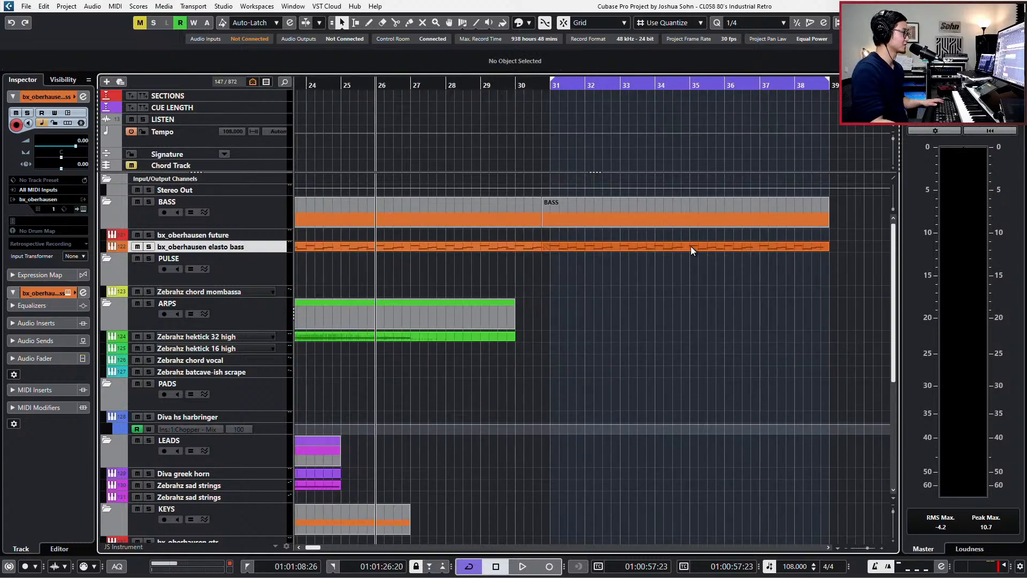
Play from bar 27 to check the bass transition into bar 31, and join the copied elasto bass part to the original
scroll(696, 248, "down", 2)
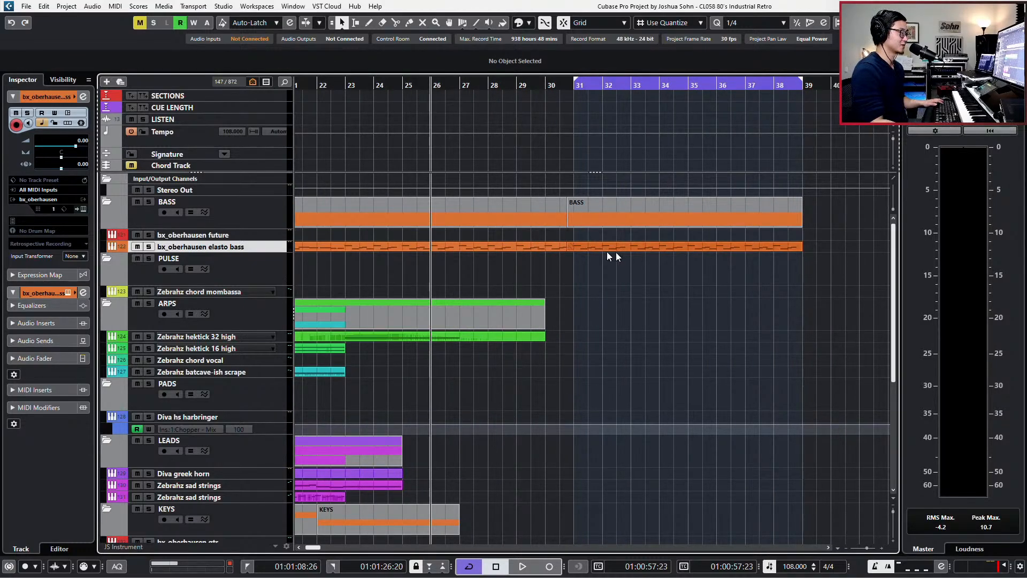
key("KP_Add")
key("KP_Add")
key("KP_Add")
key("KP_Add")
key("KP_Add")
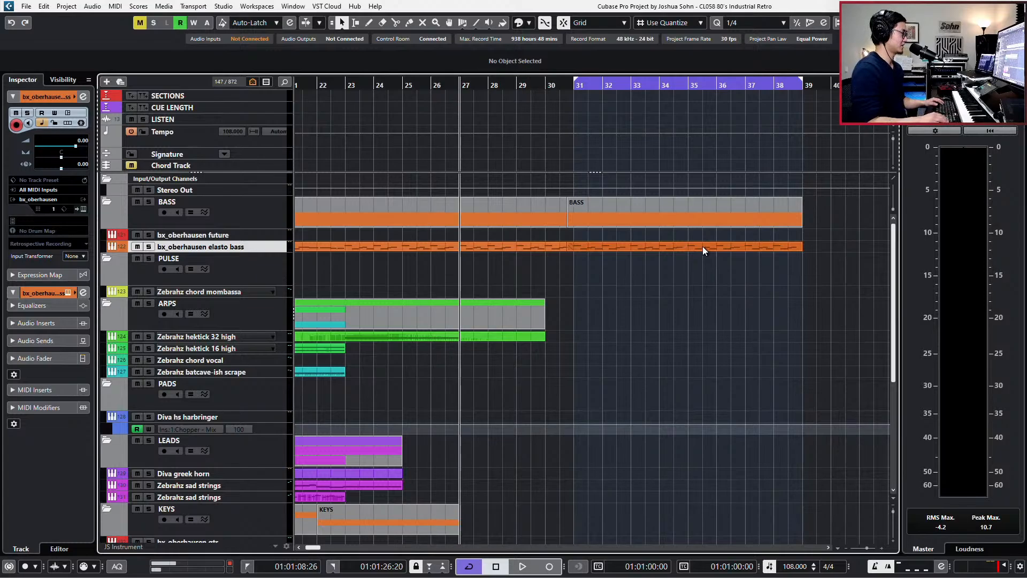
key("space")
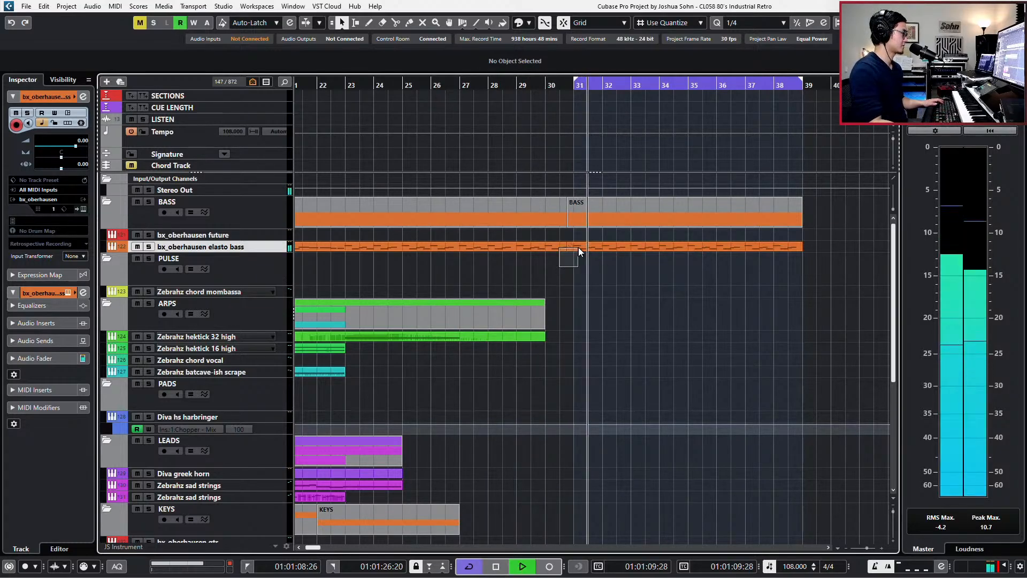
scroll(578, 247, "down", 3)
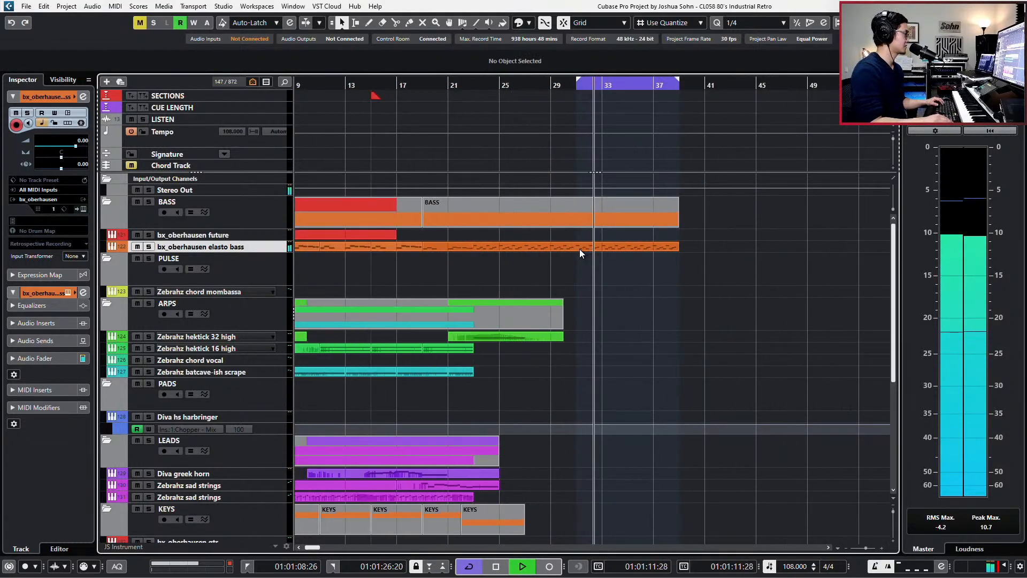
key("space")
key("KP_Subtract")
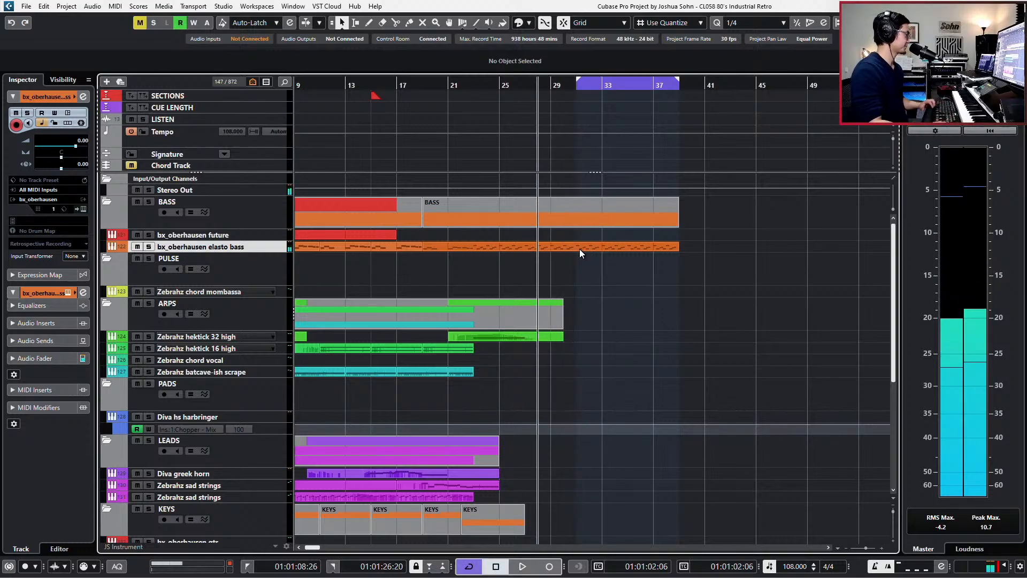
Audition the chord mombassa, chord vocal, batcave-ish scrape, hs harbringer, greek horn and sad strings instruments
left_click(224, 292)
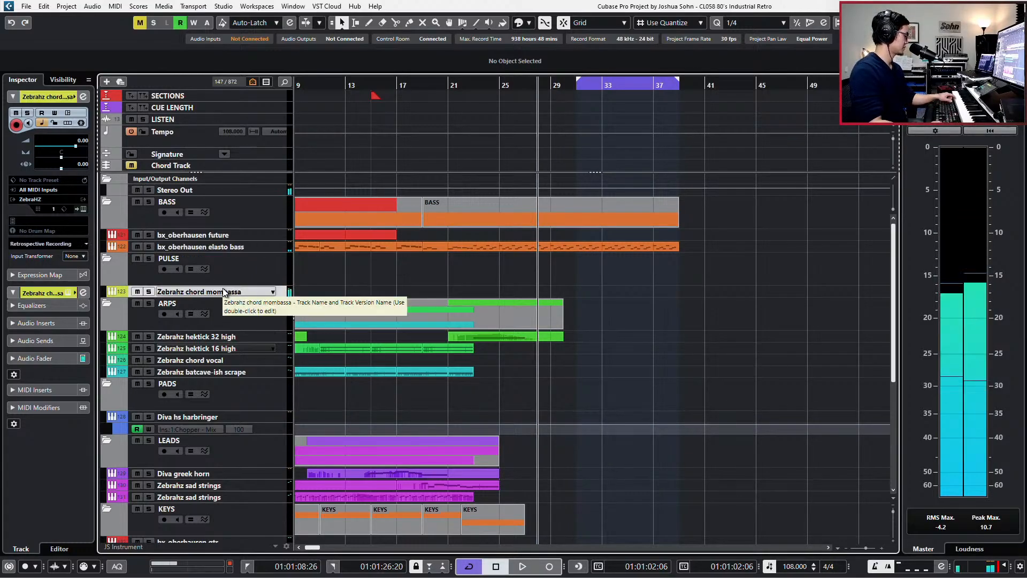
scroll(225, 291, "down", 2)
left_click(230, 287)
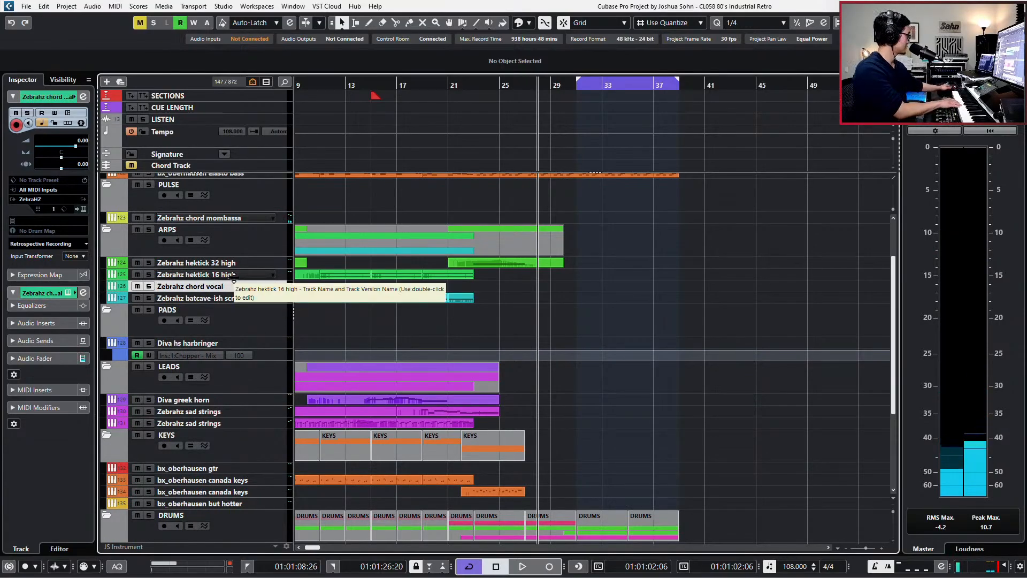
key("Down")
key("Down")
key("Down")
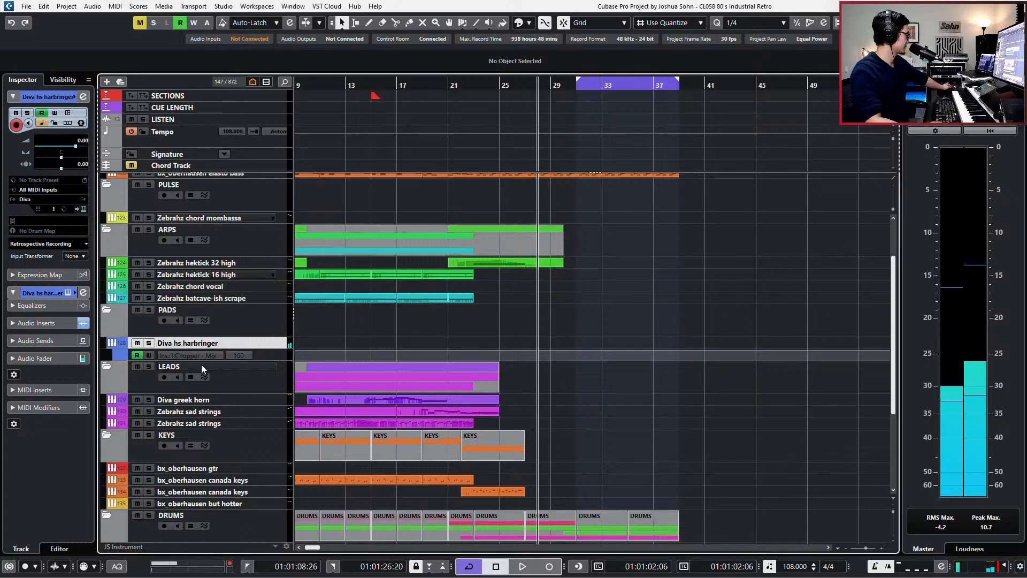
left_click(197, 402)
left_click(200, 412)
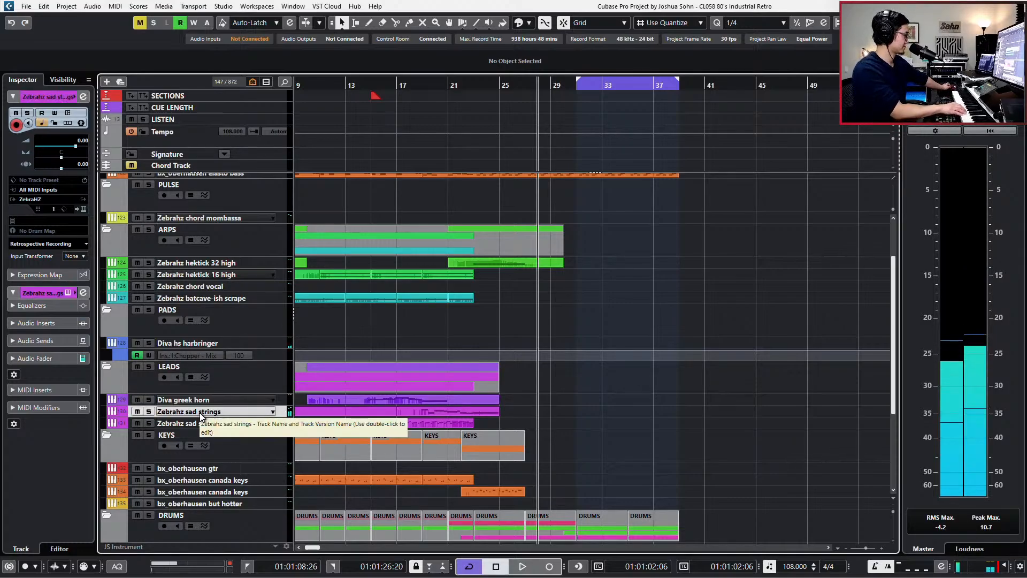
Audition the bx_oberhausen tracks in the KEYS folder, starting with gtr, and select bx_oberhausen but hotter
left_click(236, 468)
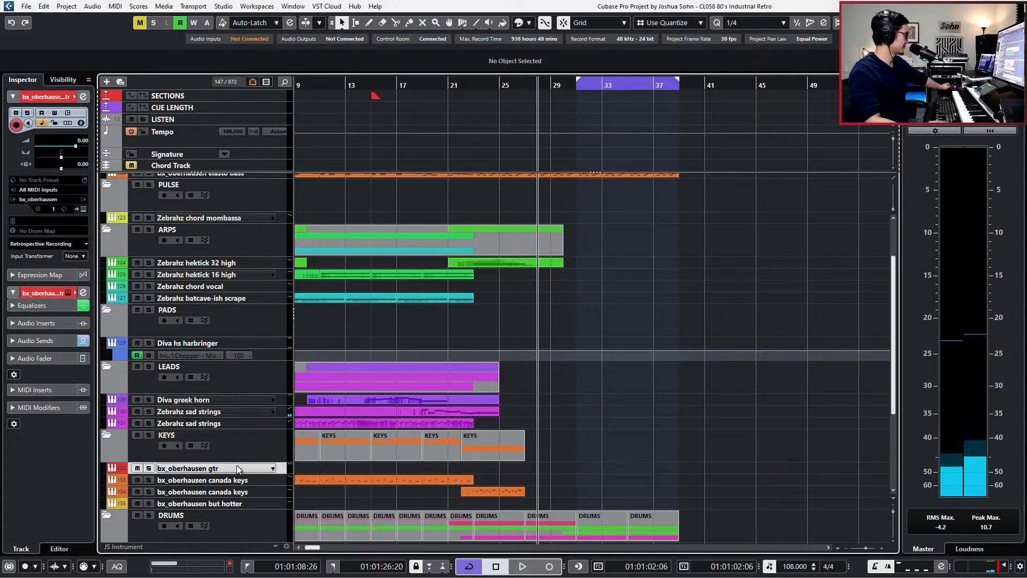
key("Down")
key("Down")
key("Down")
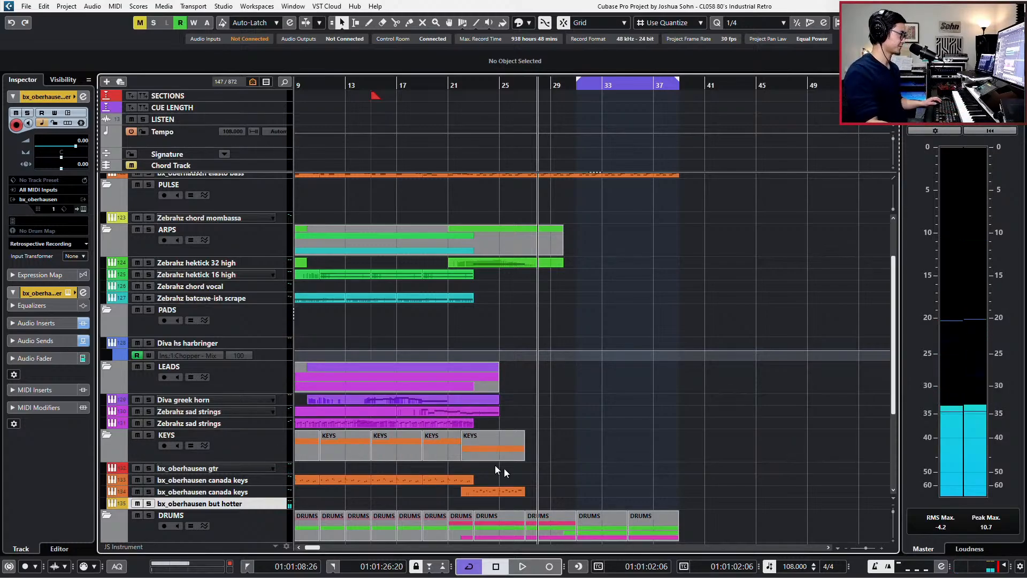
scroll(648, 440, "up", 2)
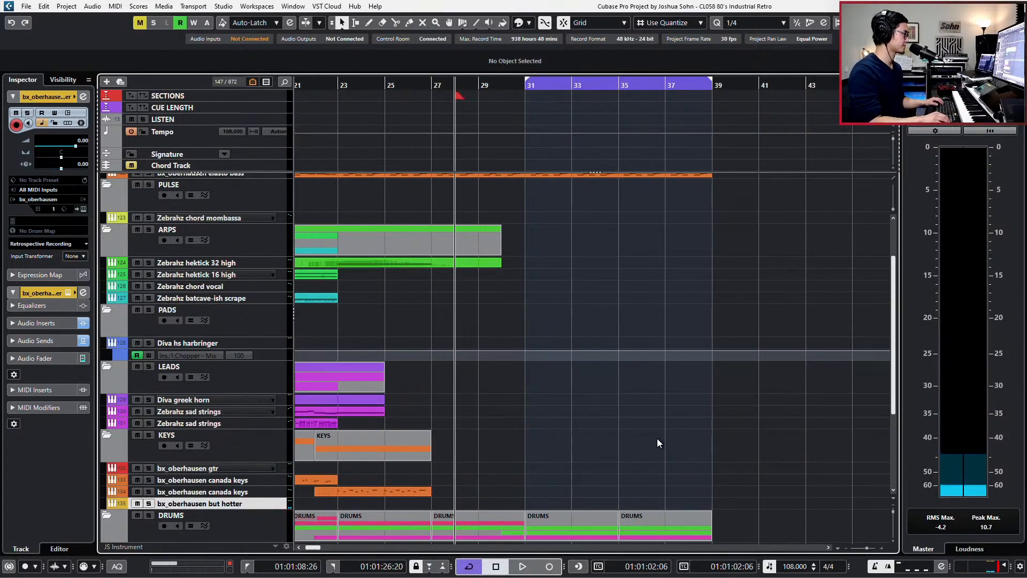
key("n")
key("n")
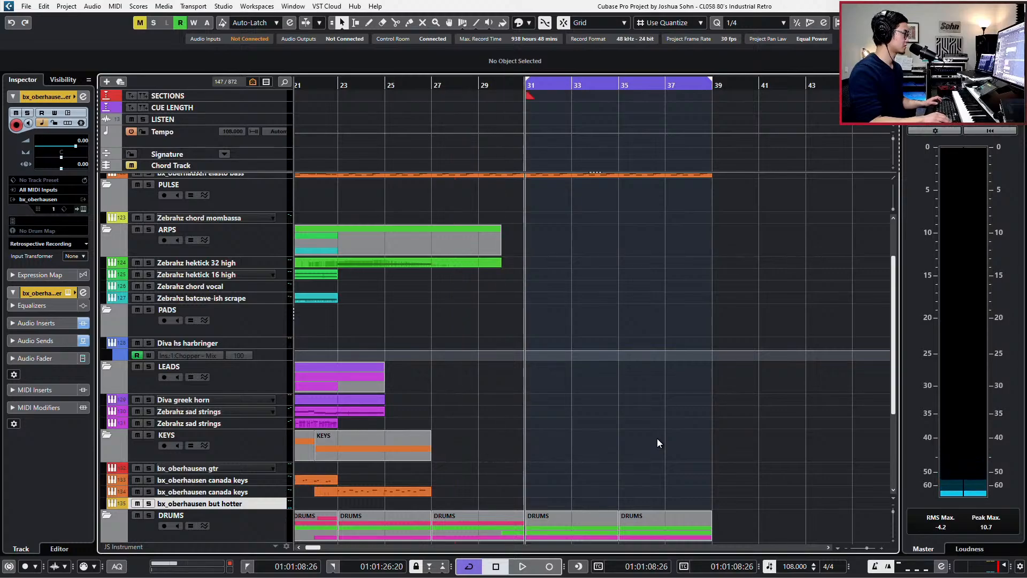
key("b")
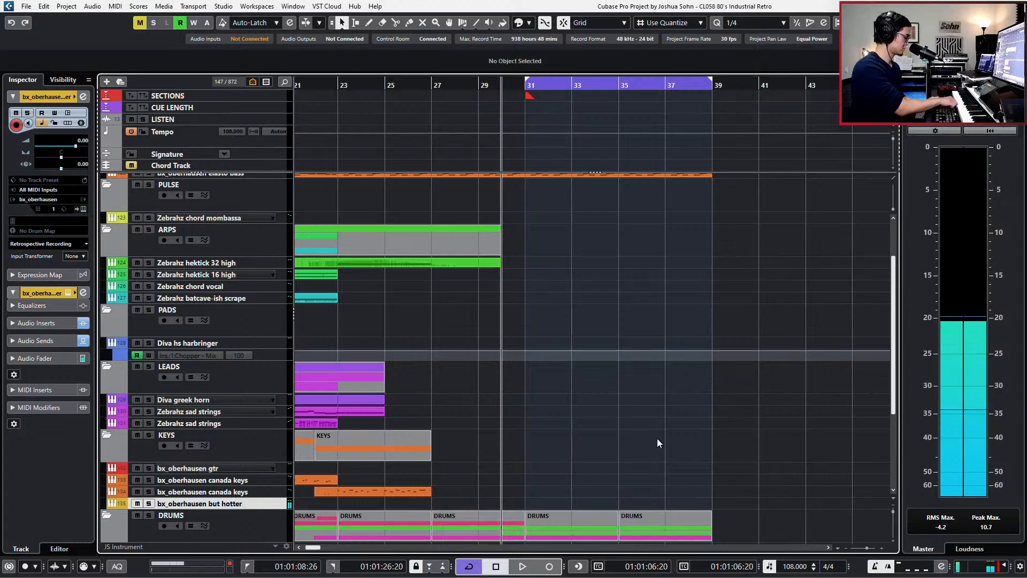
key("KP_Multiply")
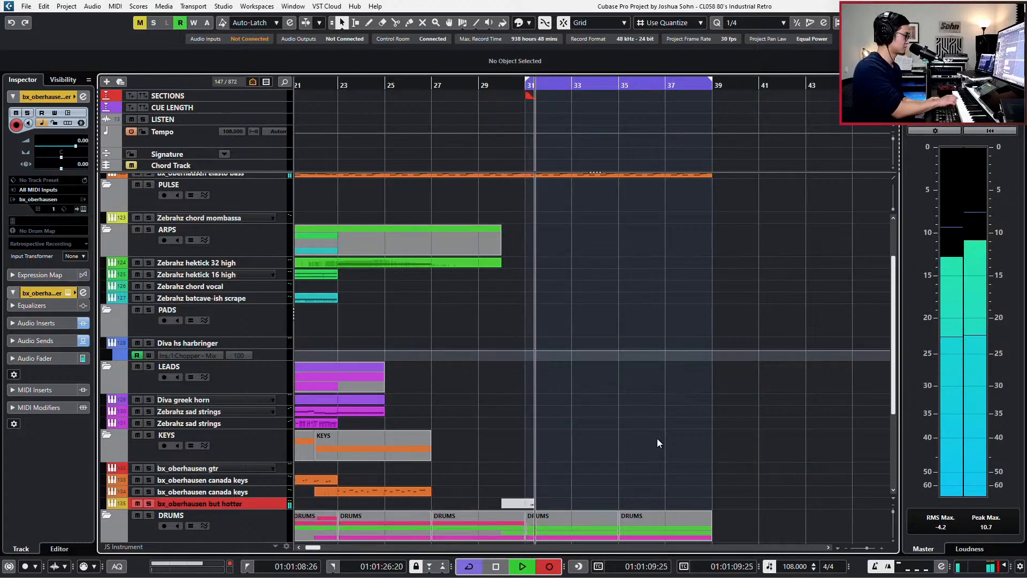
key("space")
key("ctrl+z")
key("KP_Subtract")
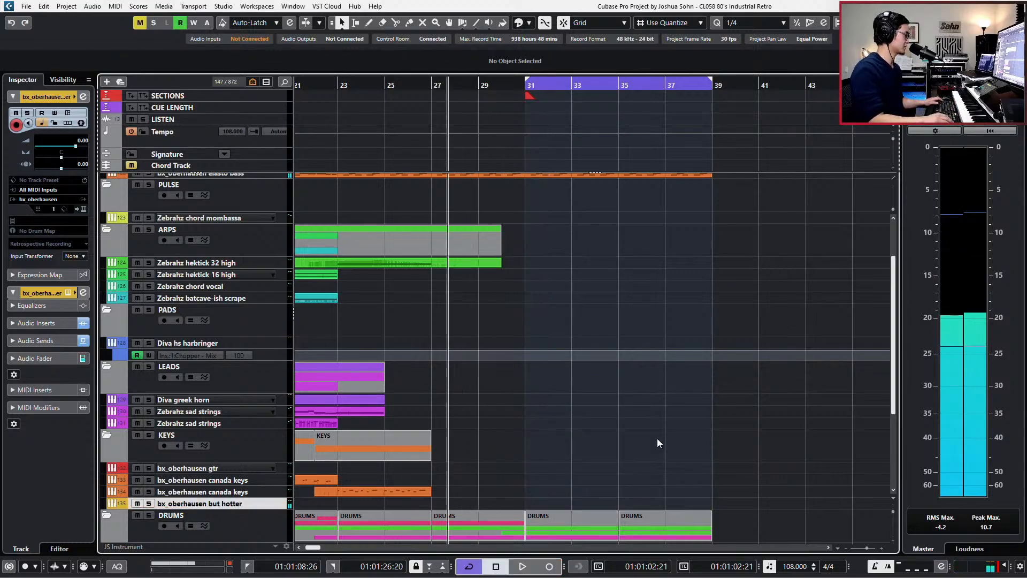
Play from bar 26 while performing the bx_oberhausen but hotter line, and capture it as a part ending at bar 39
key("space")
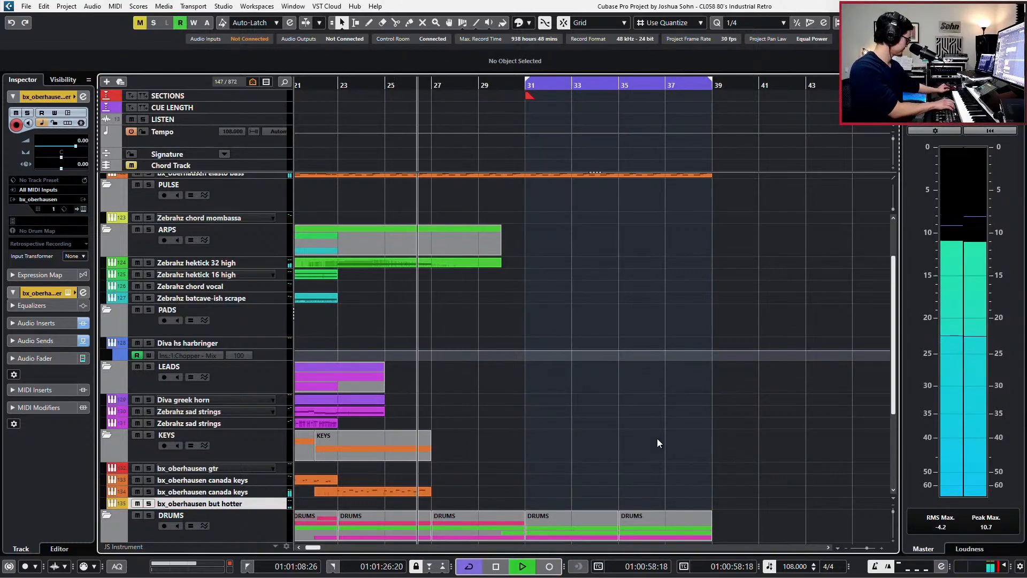
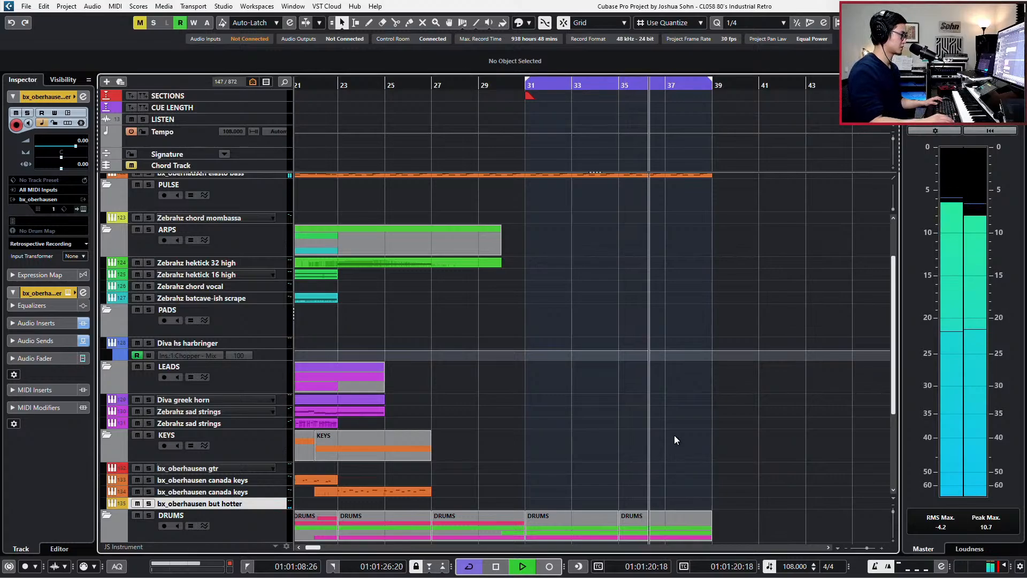
key("space")
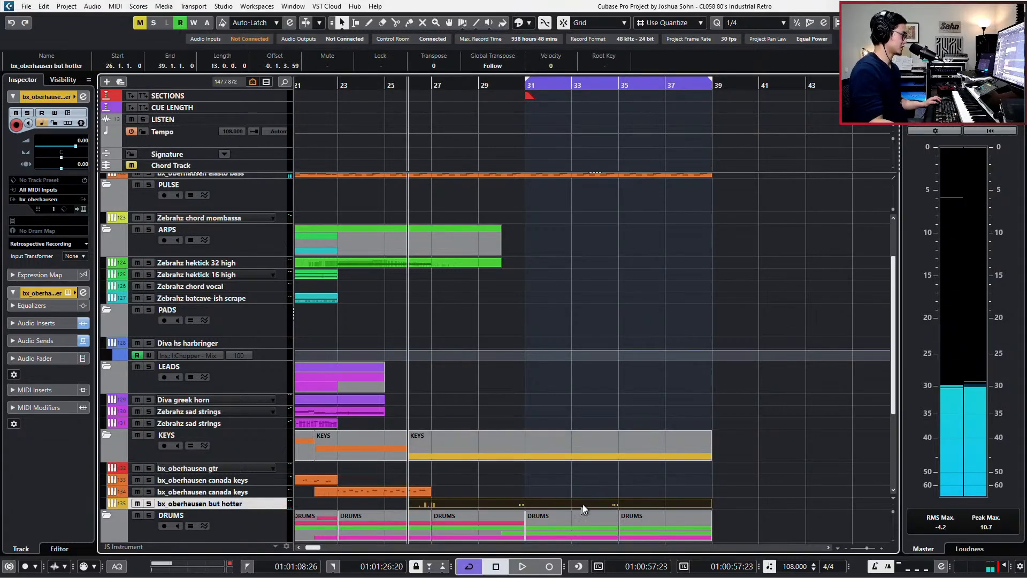
Open the bx_oberhausen but hotter part for note editing and select the four D2 notes just before bar 35
double_click(584, 503)
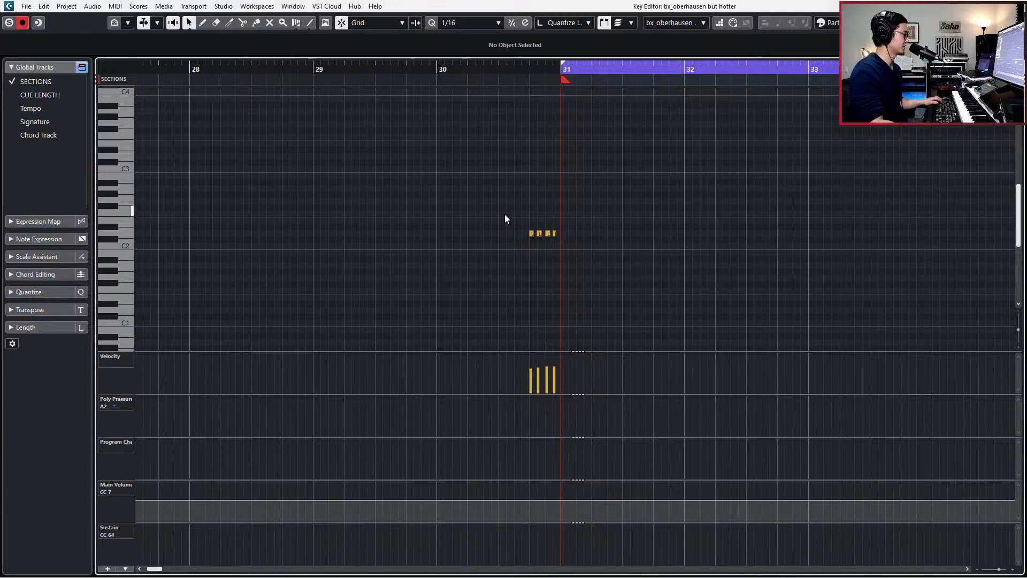
left_click_drag(505, 214, 652, 264)
scroll(679, 263, "right", 5)
left_click_drag(691, 210, 784, 236)
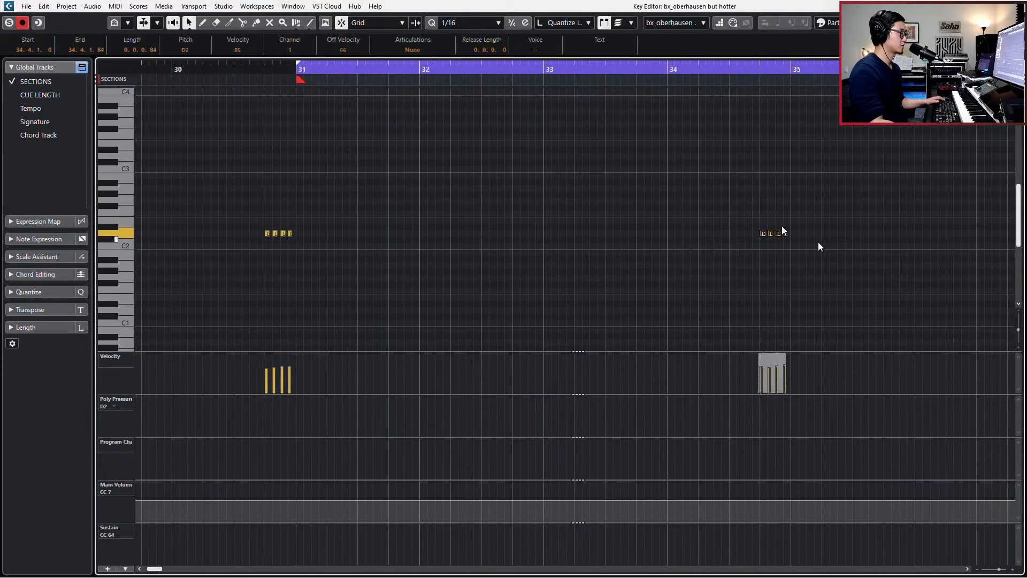
key("p")
key("KP_Subtract")
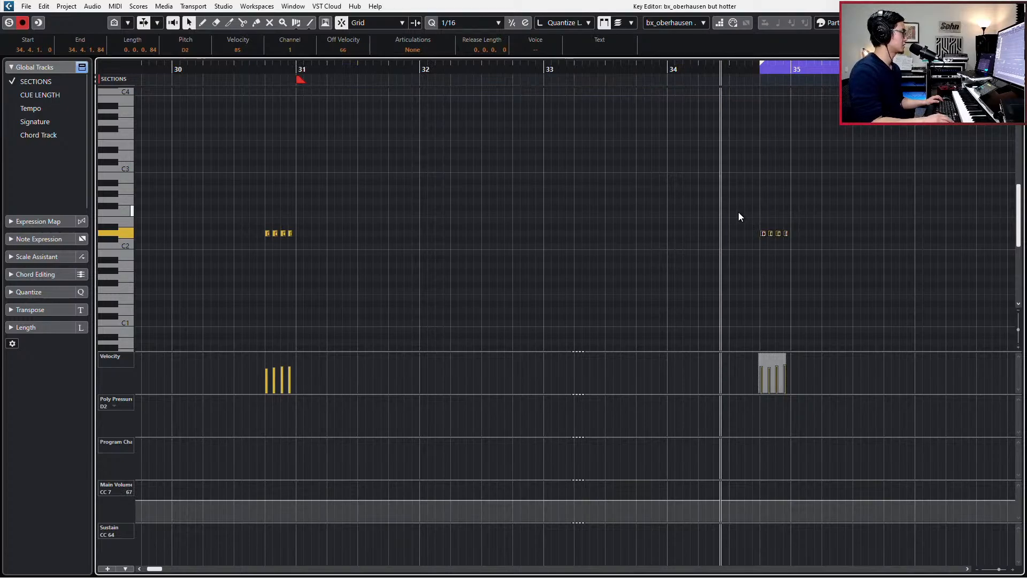
key("KP_Add")
key("ctrl+KP_1")
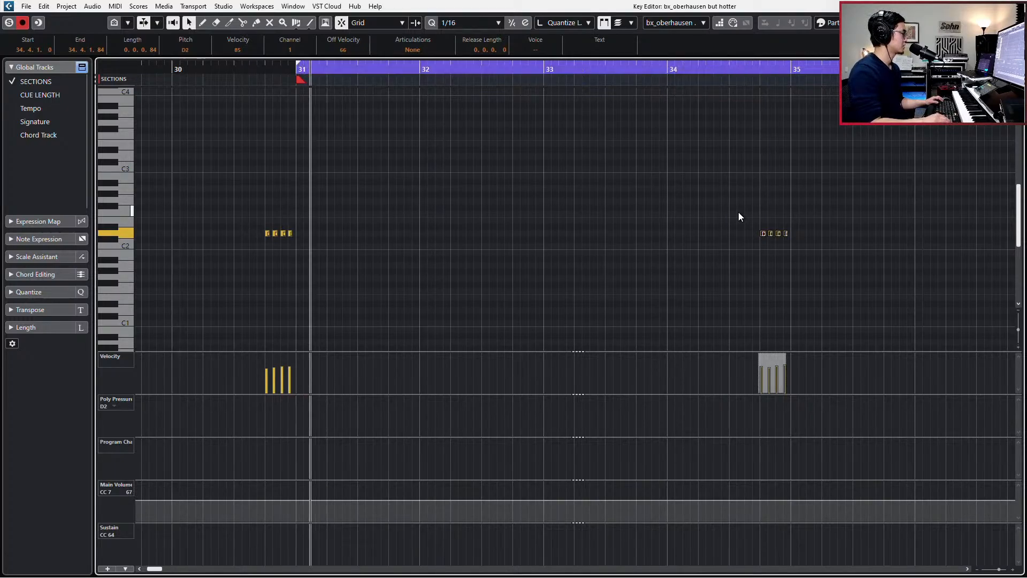
Try placing a copy of the first D2 note before bar 35 at 31.3.3, play it back and delete the copy
left_click_drag(738, 212, 849, 264)
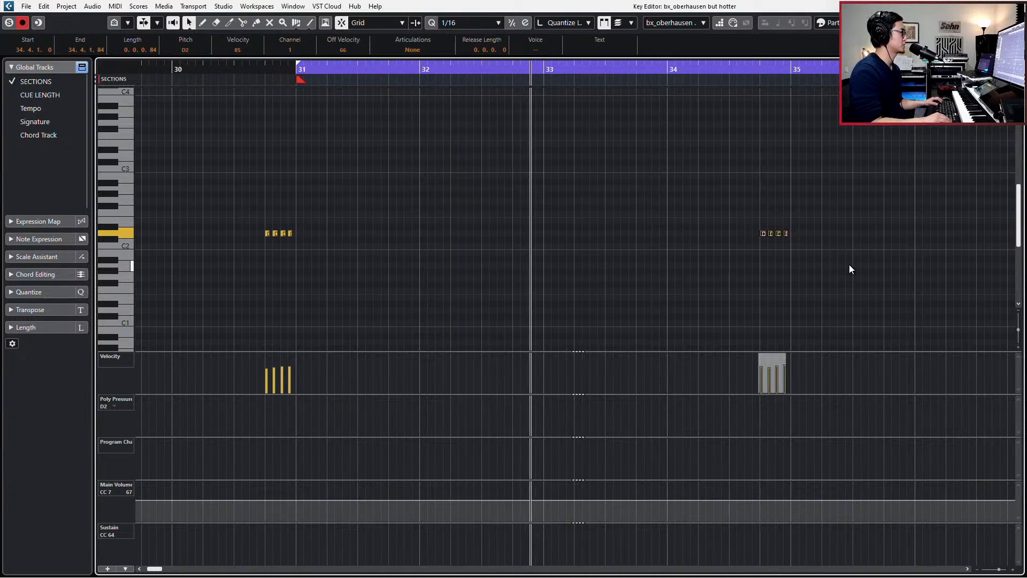
key("KP_1")
key("KP_Add")
key("KP_Add")
key("KP_Add")
key("KP_Add")
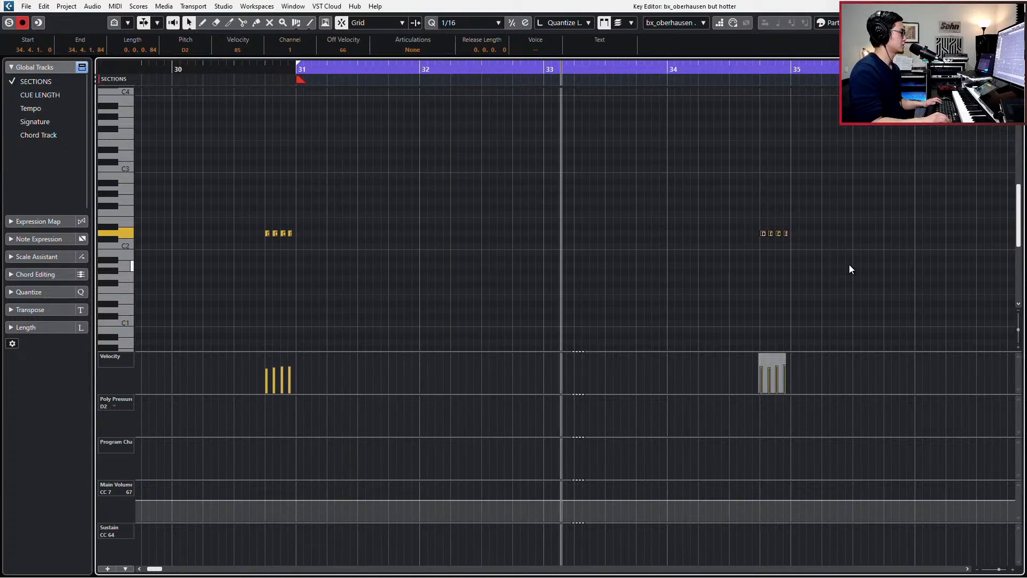
key("KP_Subtract")
key("KP_Subtract")
left_click_drag(765, 199, 766, 243)
key("KP_Subtract")
key("KP_Subtract")
key("KP_Subtract")
key("KP_Subtract")
key("KP_Subtract")
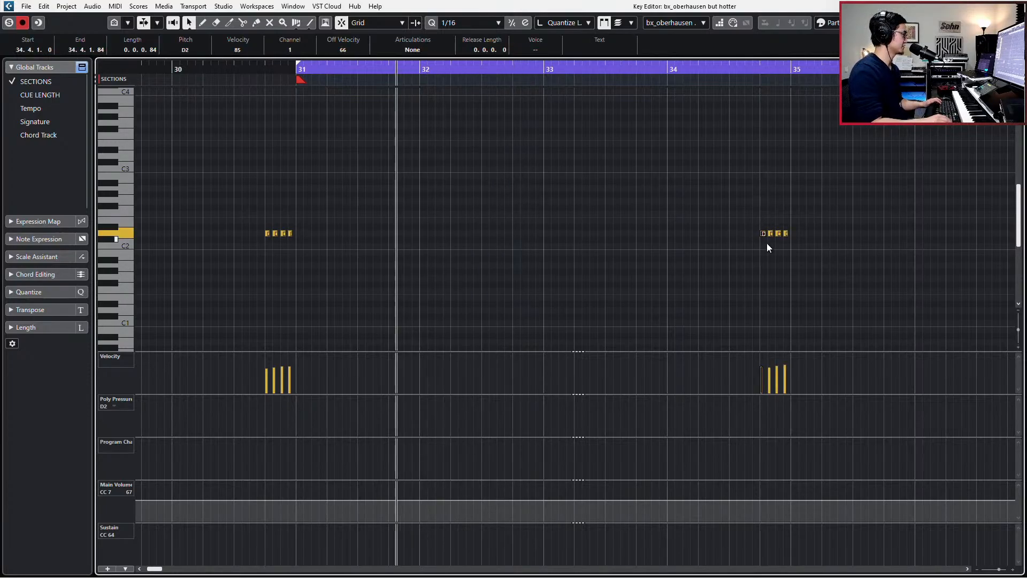
key("KP_Subtract")
key("KP_Subtract")
key("ctrl+v")
key("KP_1")
key("space")
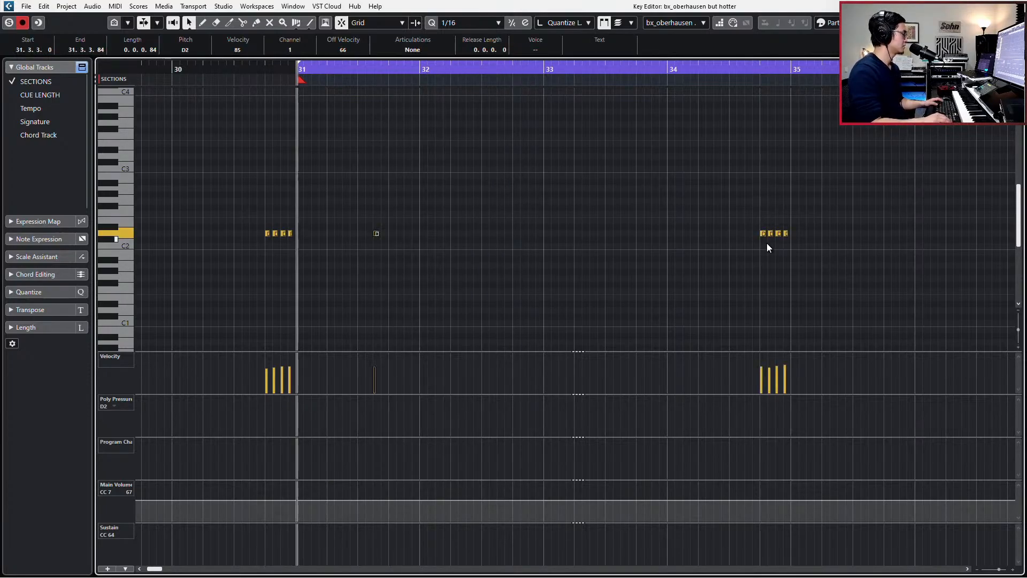
key("space")
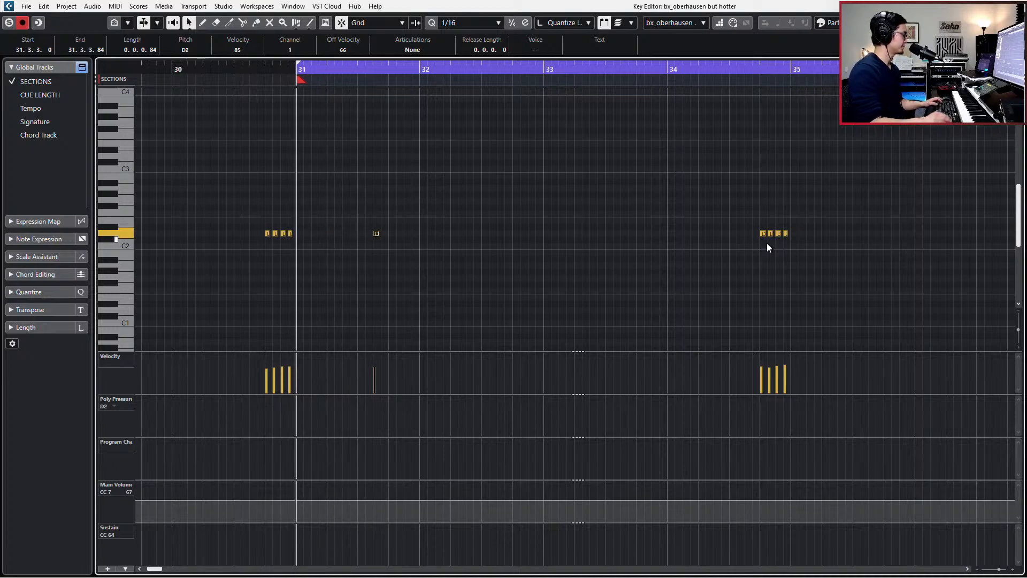
key("Delete")
Rehearse the D2 rhythm over playback starting at bar 31
key("space")
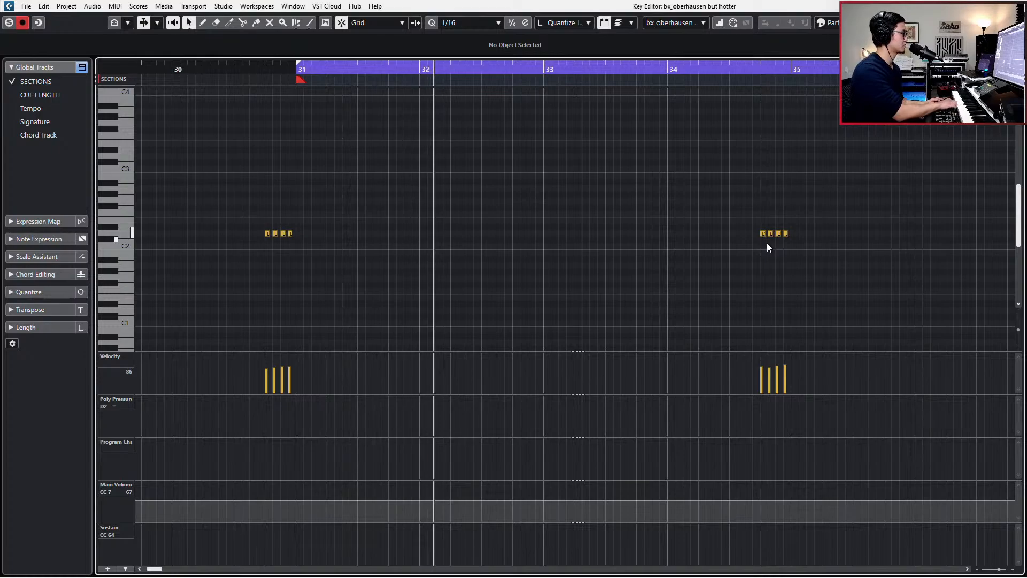
key("space")
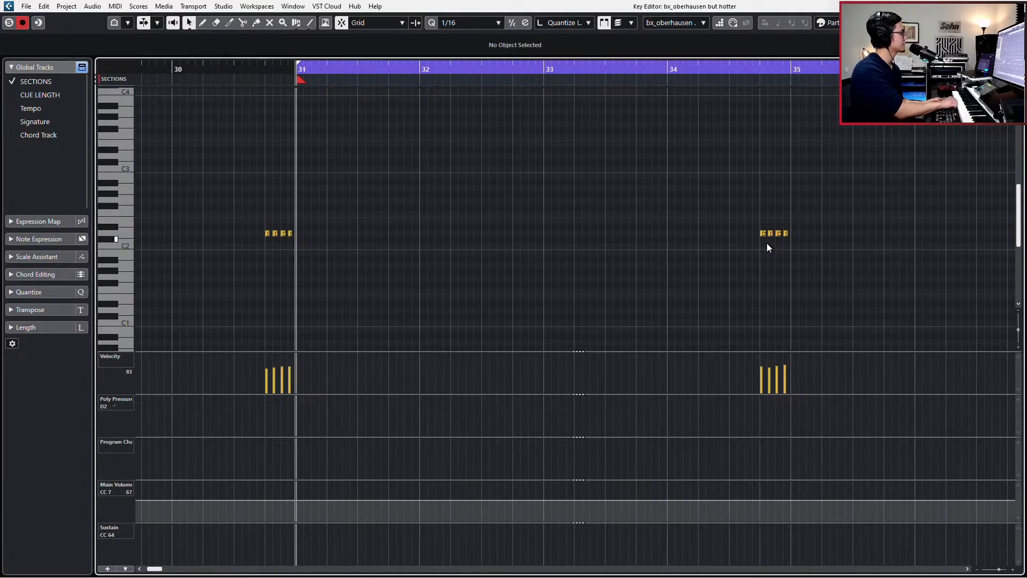
key("space")
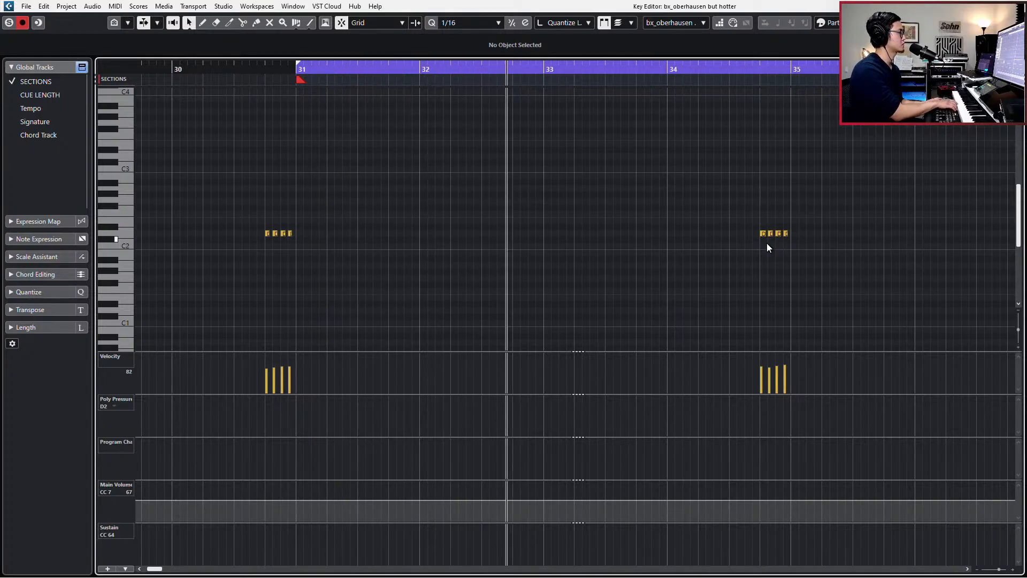
key("space")
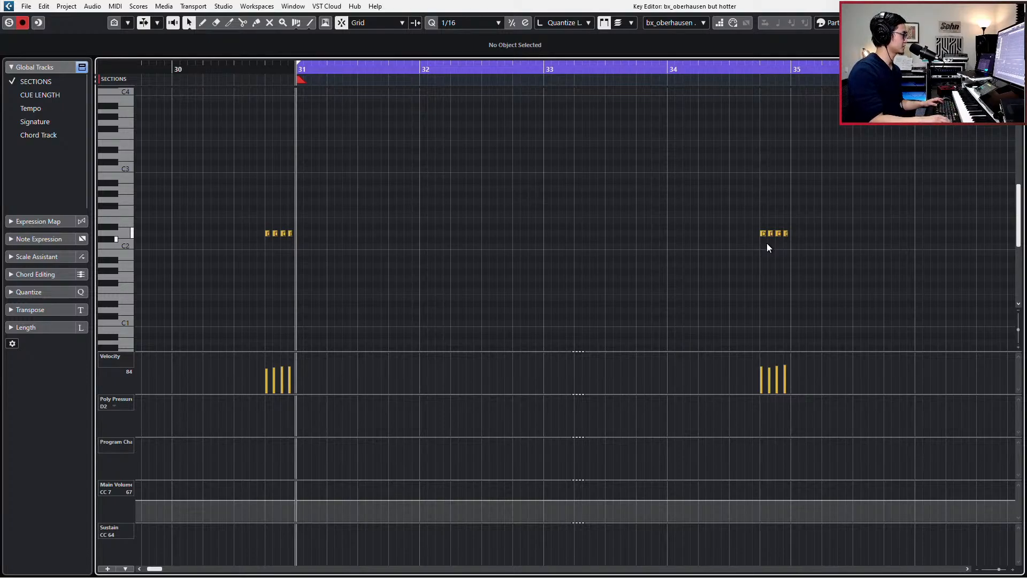
Record a take of D2 notes across bars 31 and 32, and undo that take
key("KP_Multiply")
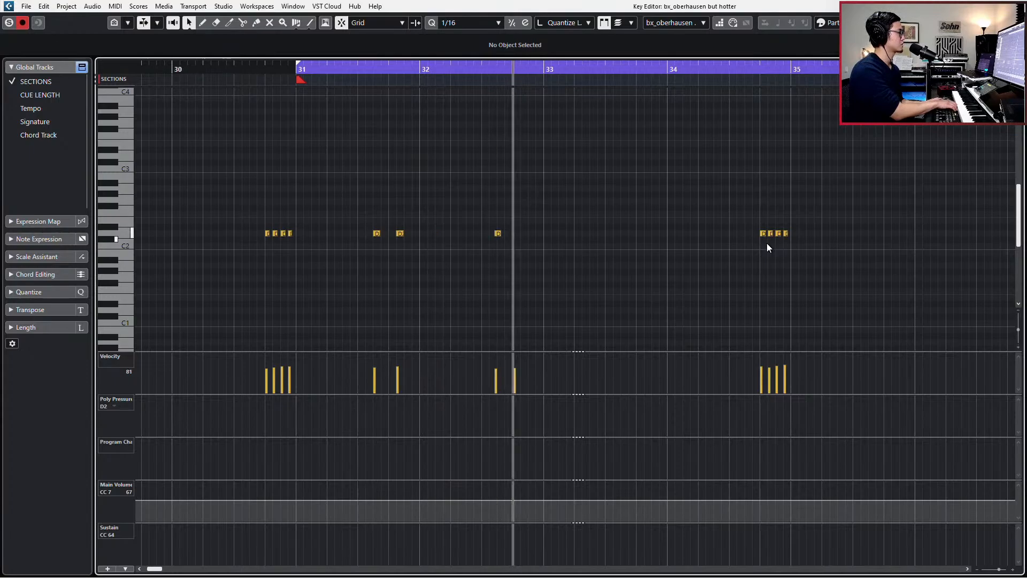
key("space")
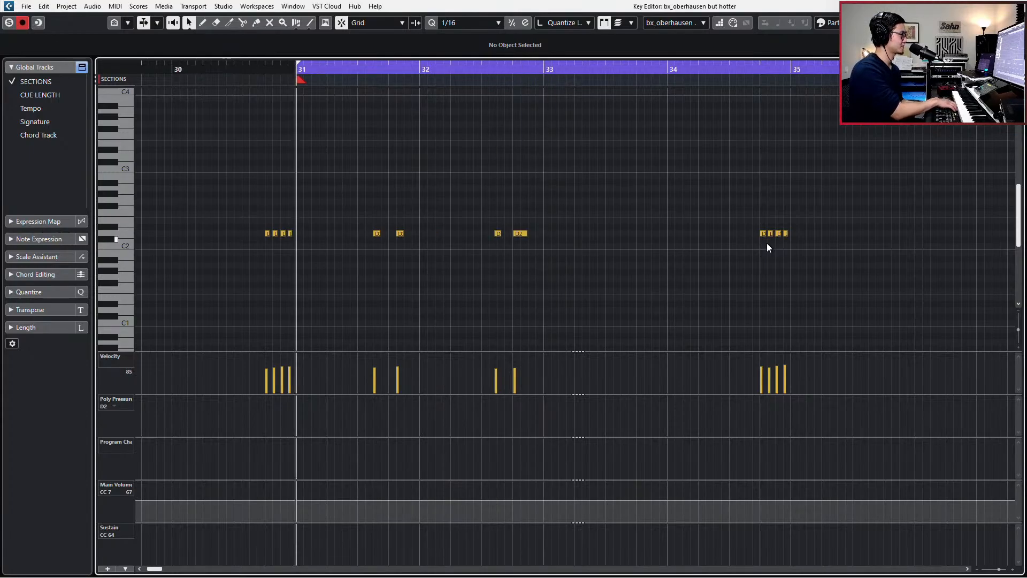
key("ctrl+z")
Record a D2 rhythm from bar 31 up to bar 35 and quantize the new notes to 1/16
key("KP_Multiply")
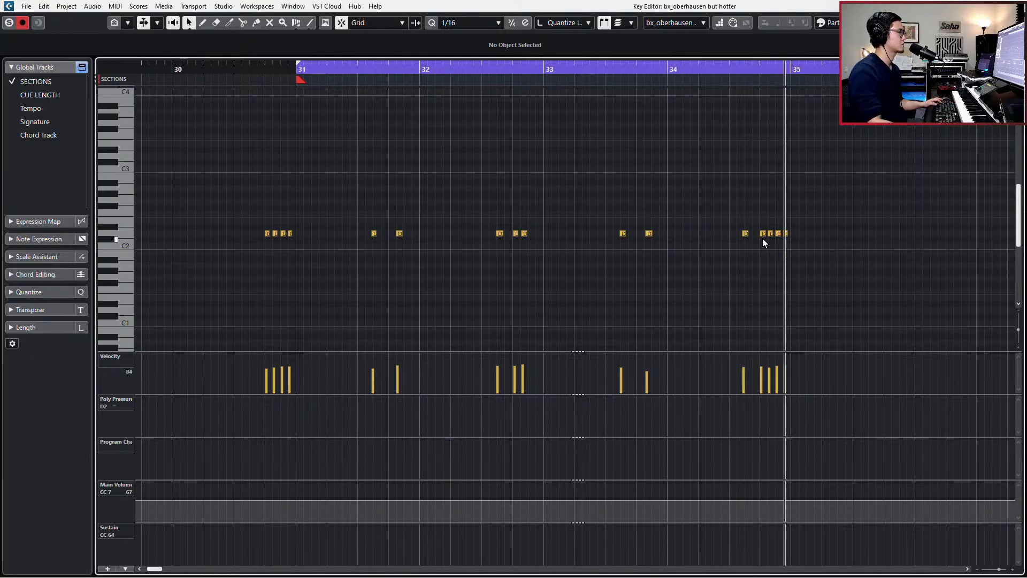
key("space")
left_click_drag(358, 201, 672, 291)
key("q")
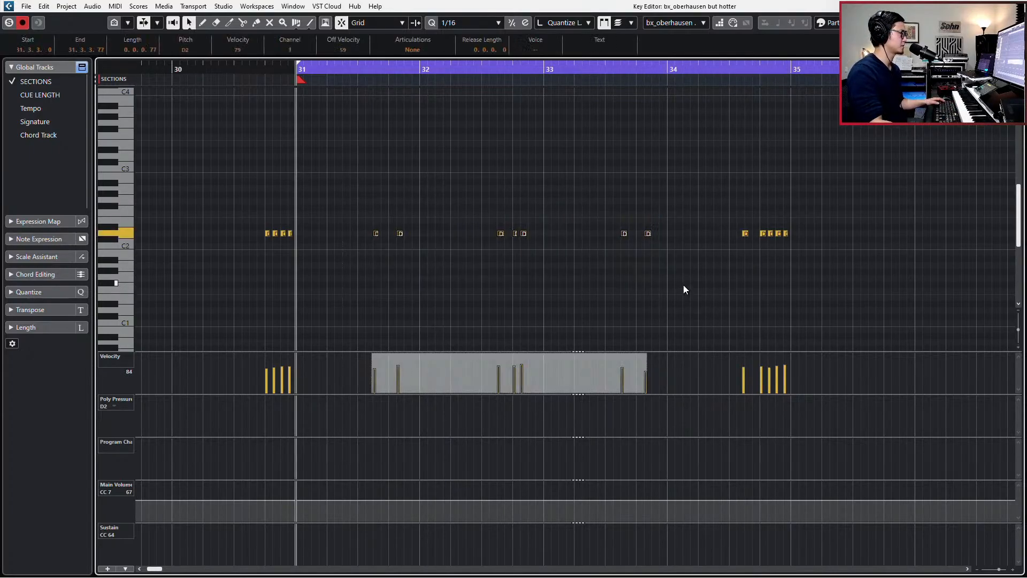
key("space")
left_click_drag(721, 213, 750, 246)
key("q")
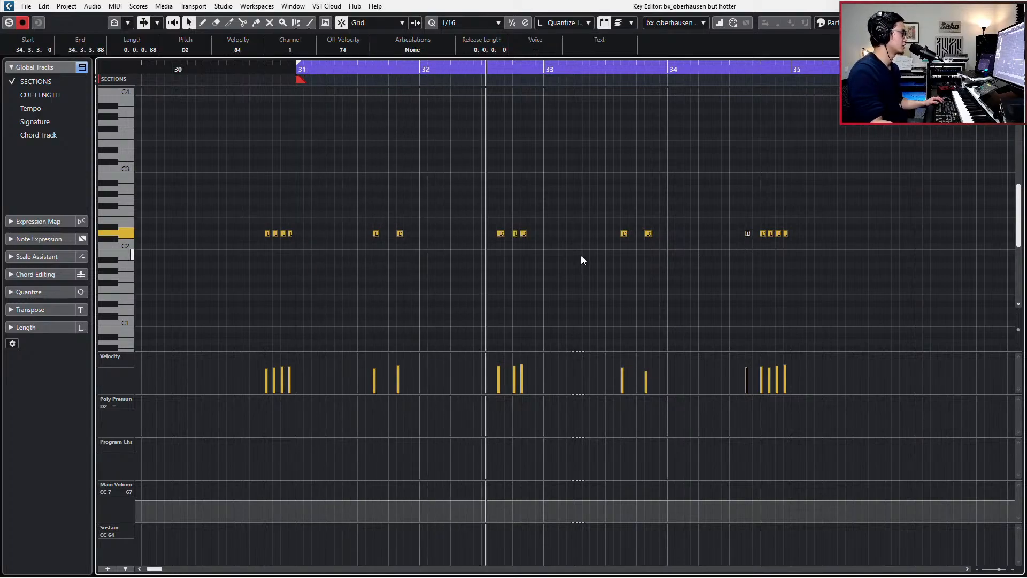
Return to the arrangement, stop playback and solo the bx_oberhausen but hotter track
key("Return")
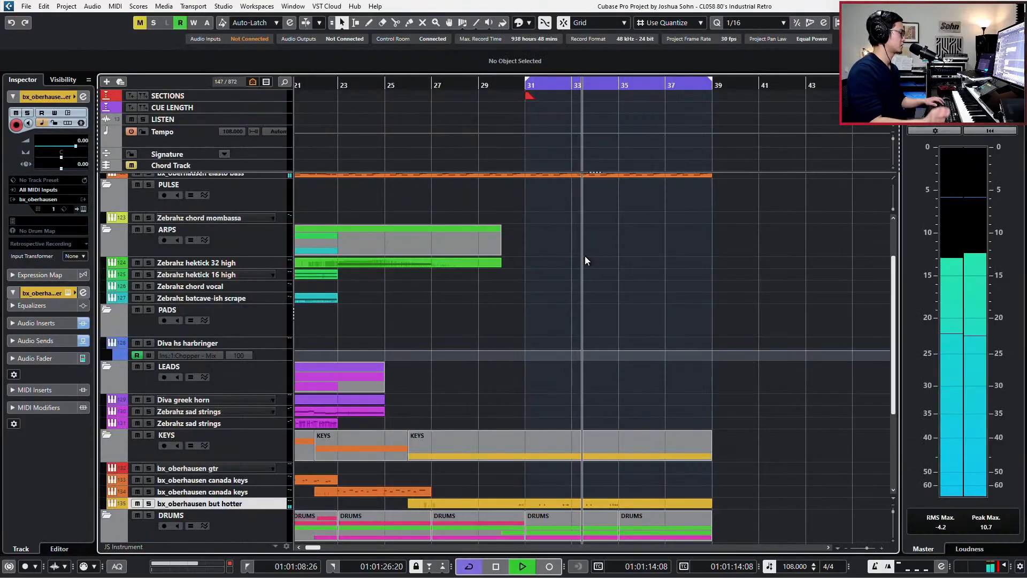
scroll(583, 267, "down", 3)
key("space")
key("s")
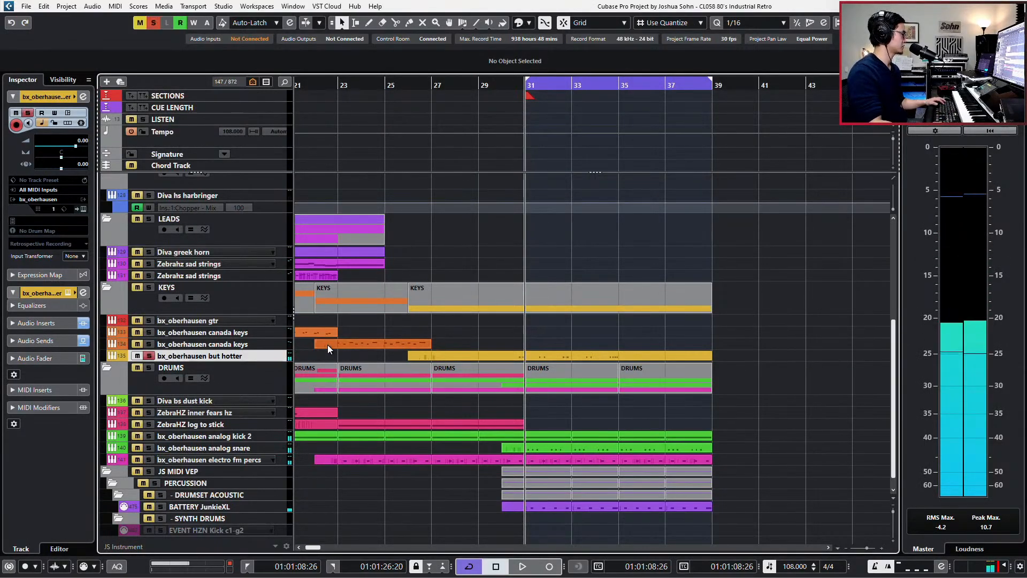
Add AutoPan after EffectRack on the bx_oberhausen but hotter channel and move the effect window clear of the arrangement
key("e")
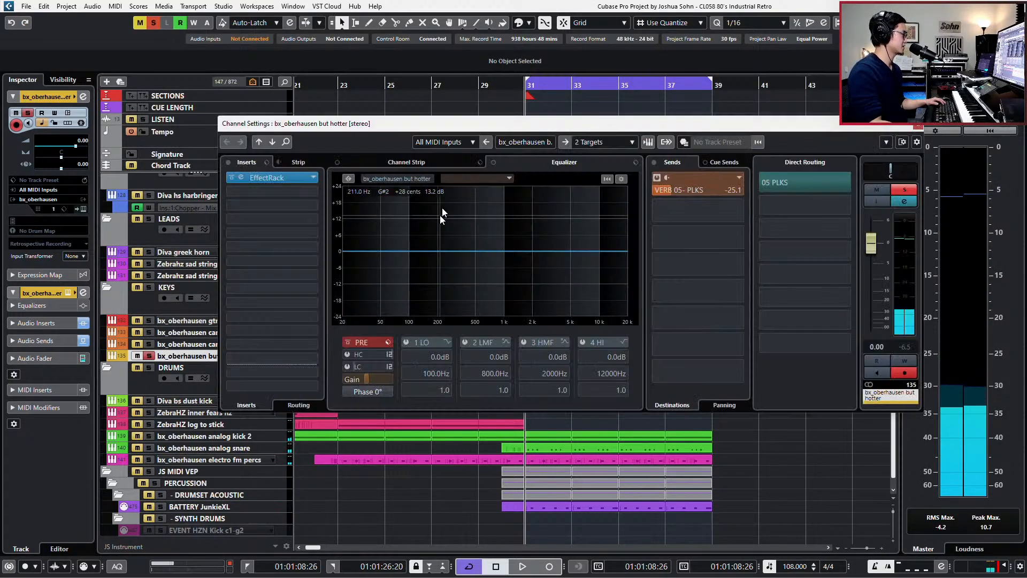
left_click(317, 191)
type("aut")
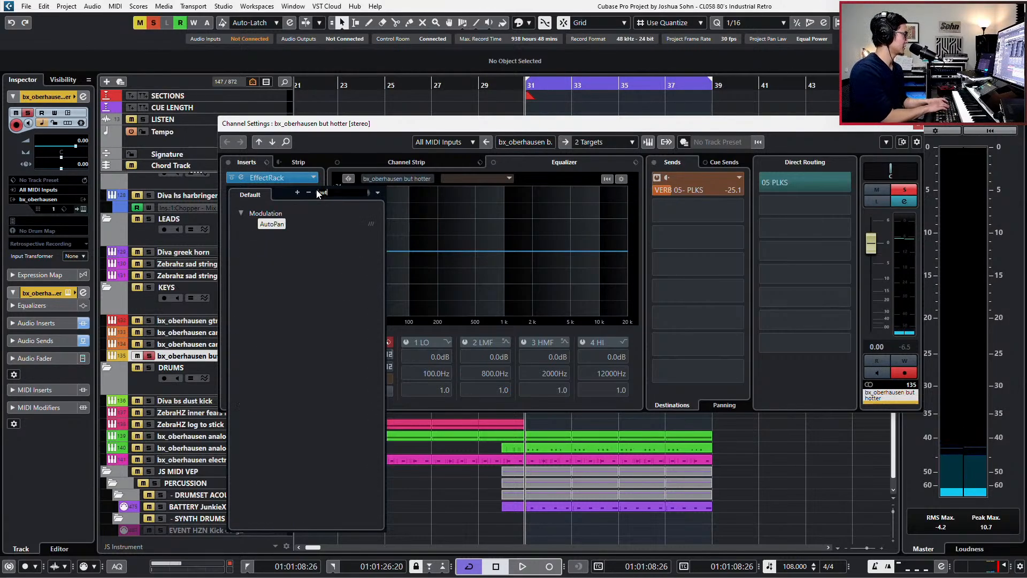
key("Return")
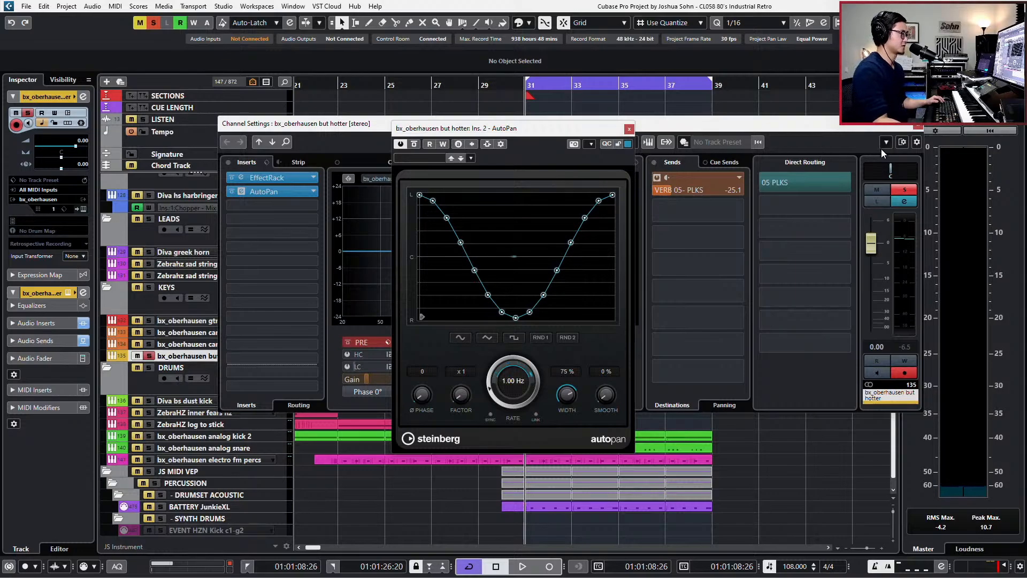
left_click(914, 127)
left_click_drag(532, 130, 862, 140)
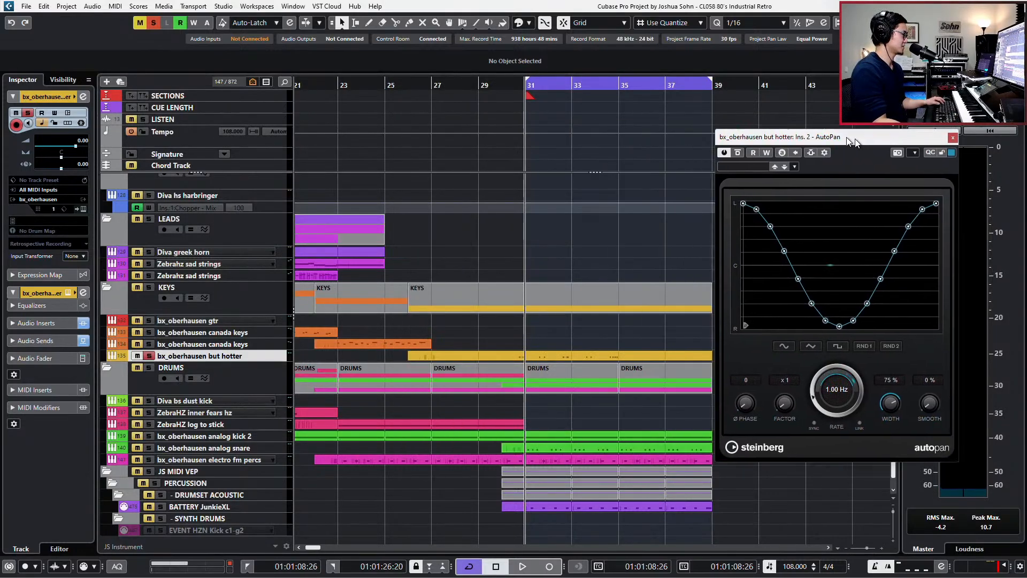
Play the soloed bx_oberhausen but hotter notes just before bar 31 through AutoPan at its default settings
key("s")
key("KP_Subtract")
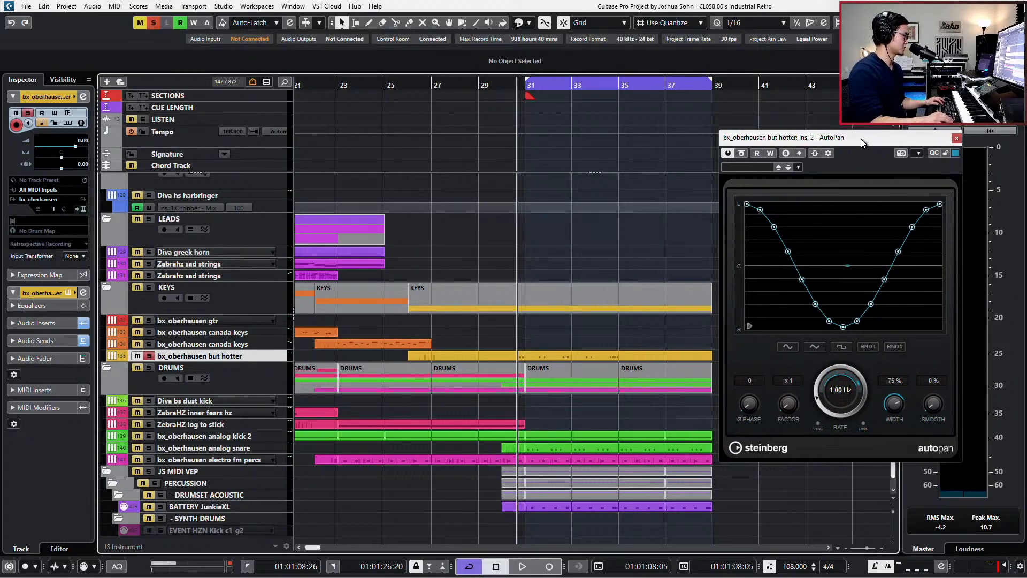
key("space")
key("space")
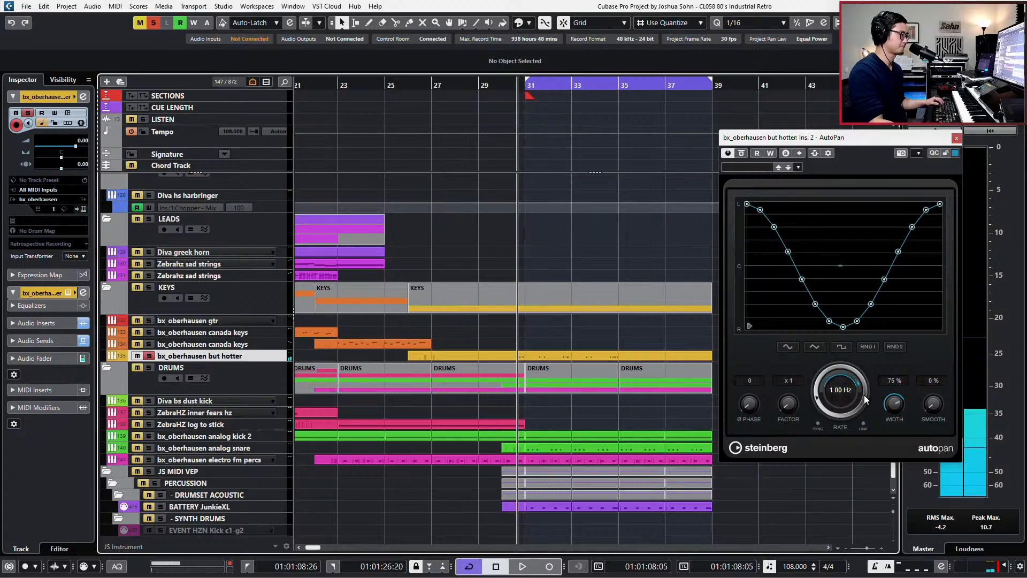
key("space")
key("space")
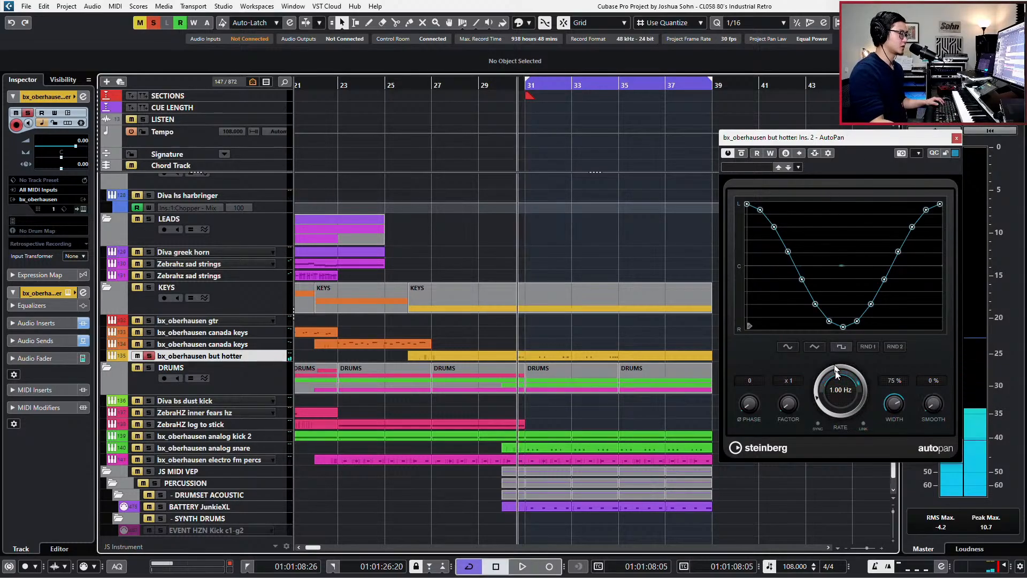
Browse the AutoPan presets and audition Lead Vox Stutter and Lead Vox Headspace on the soloed notes
left_click(760, 166)
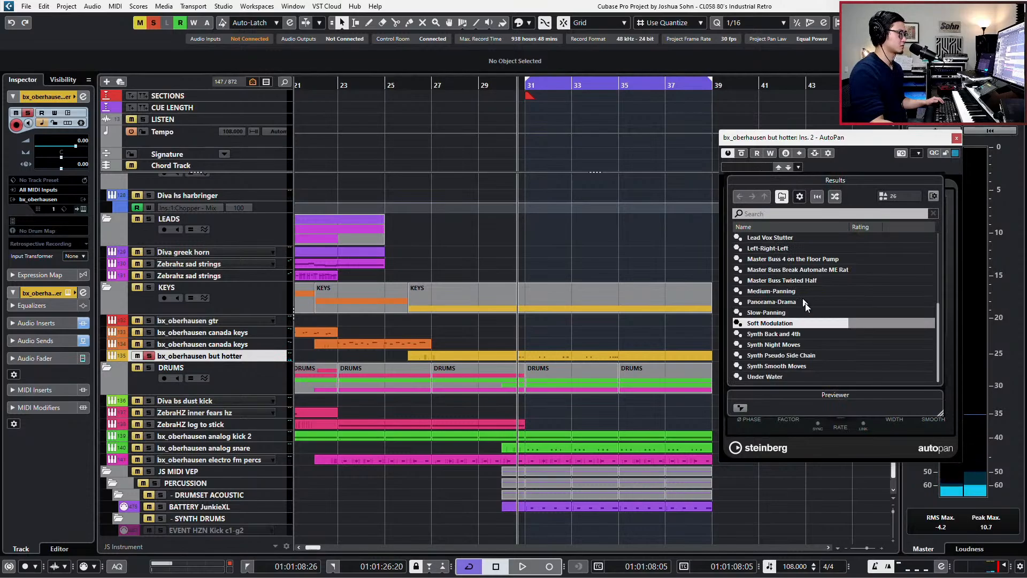
scroll(817, 329, "up", 5)
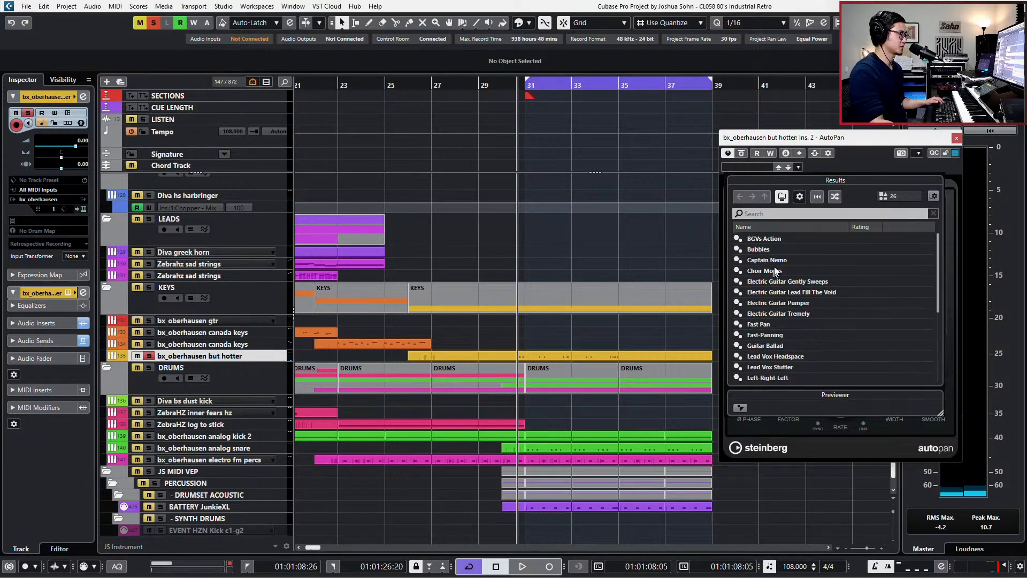
scroll(784, 304, "down", 4)
scroll(791, 346, "down", 1)
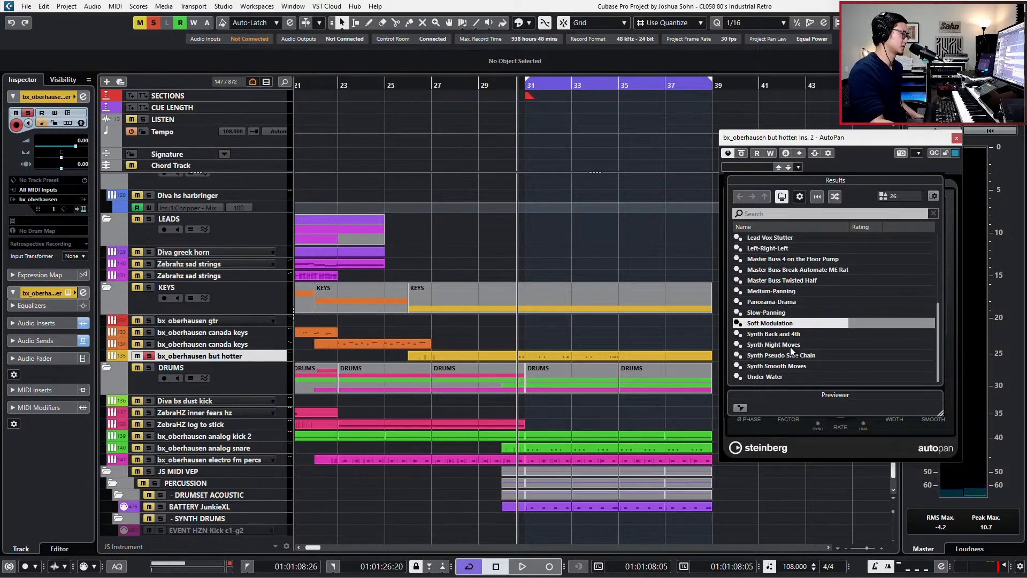
scroll(793, 289, "up", 2)
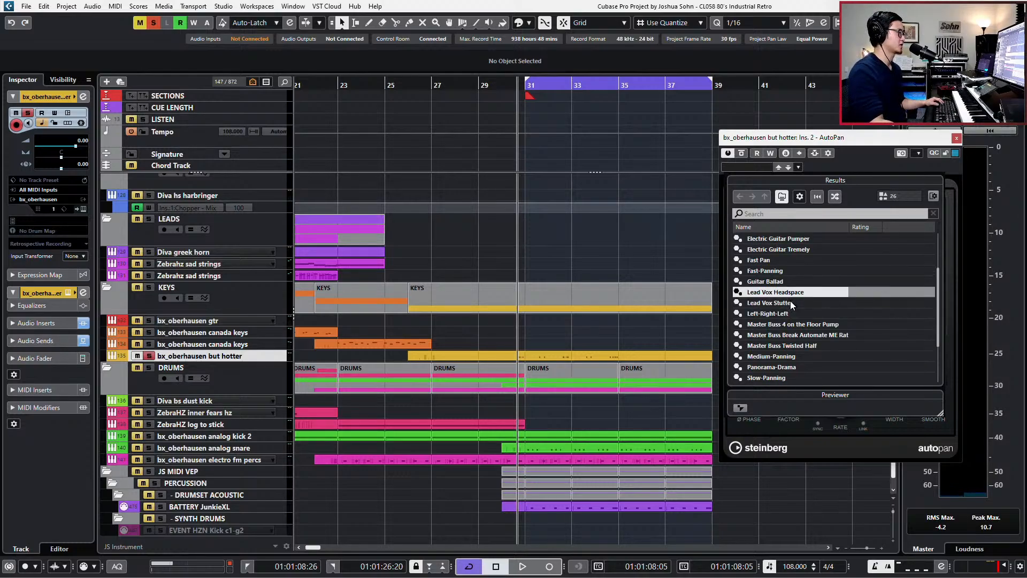
left_click(791, 301)
key("space")
key("space")
key("space")
key("space")
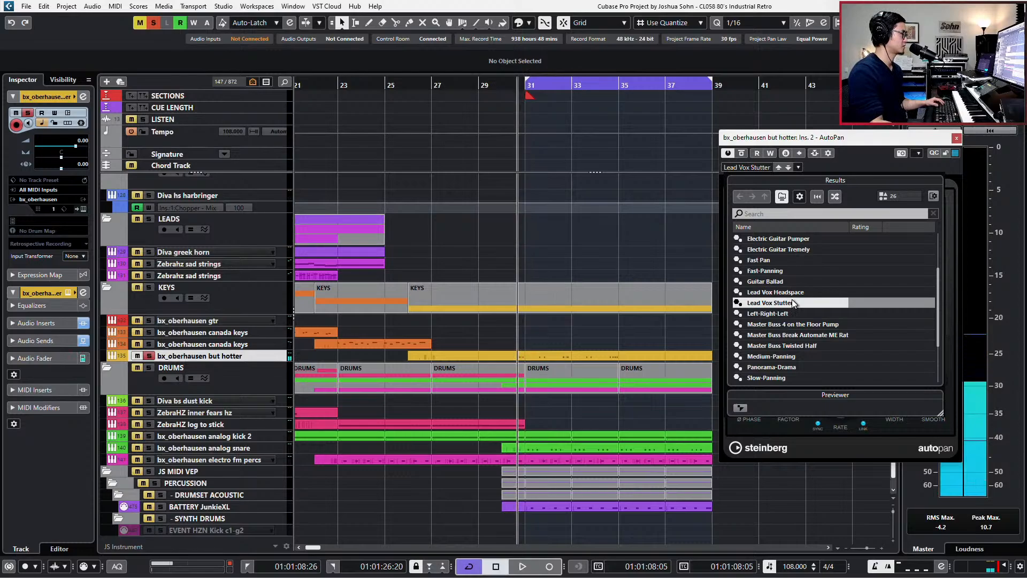
key("Up")
key("space")
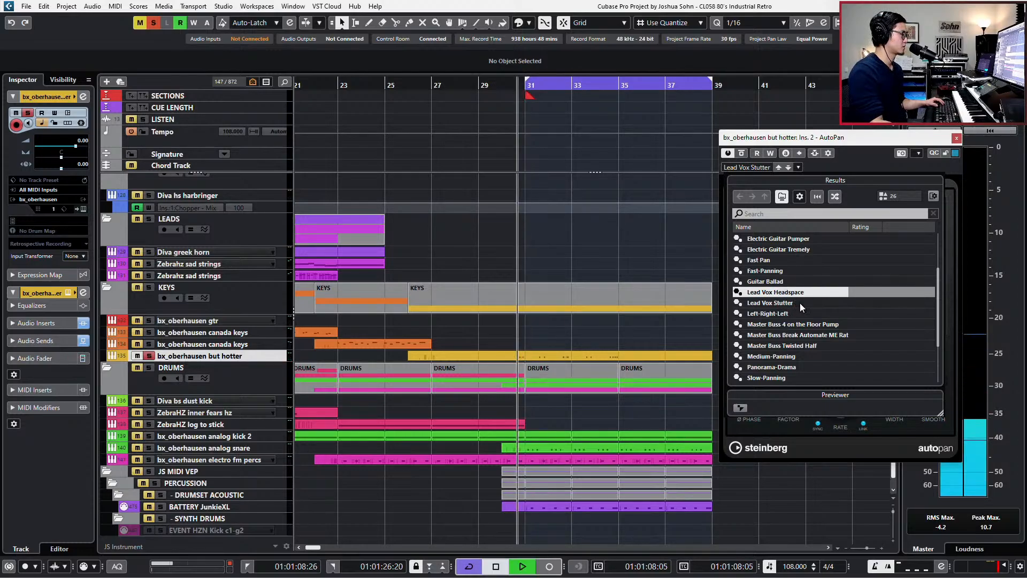
key("space")
Load the Medium-Panning preset in AutoPan and audition it on the soloed notes
scroll(801, 350, "down", 1)
left_click(795, 324)
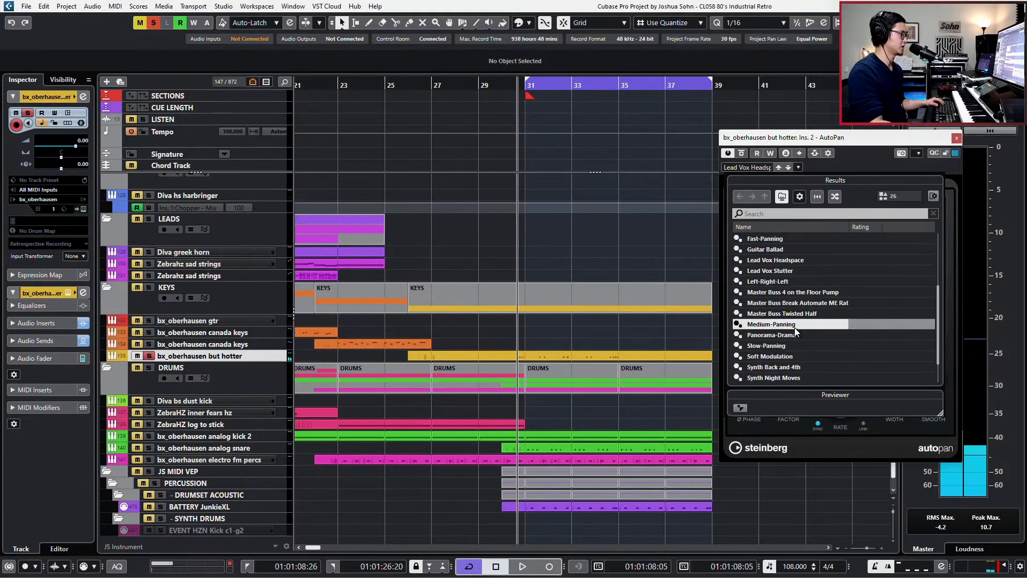
key("space")
key("space")
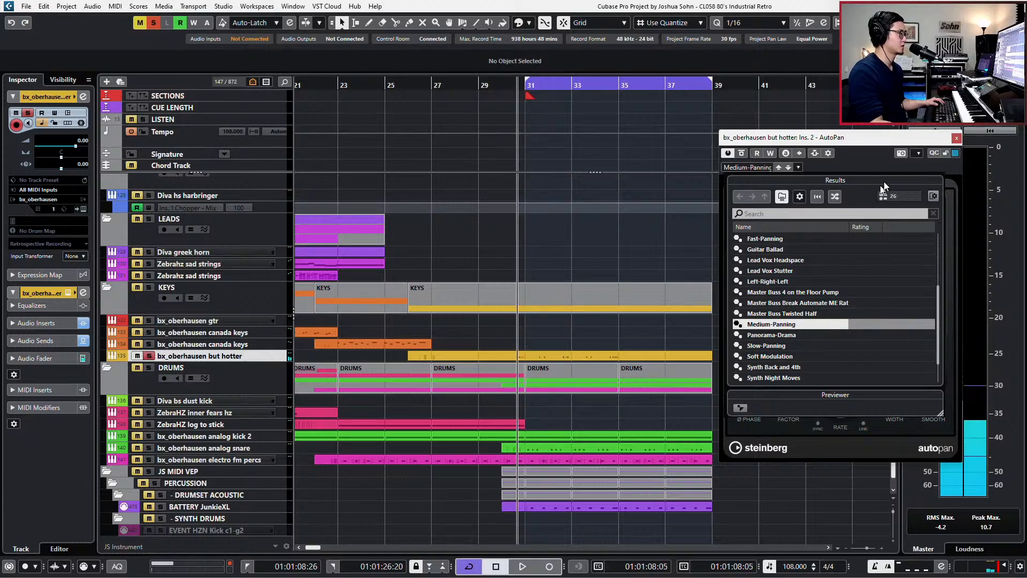
Sync AutoPan's rate to the tempo and set it to 1/4
left_click(886, 169)
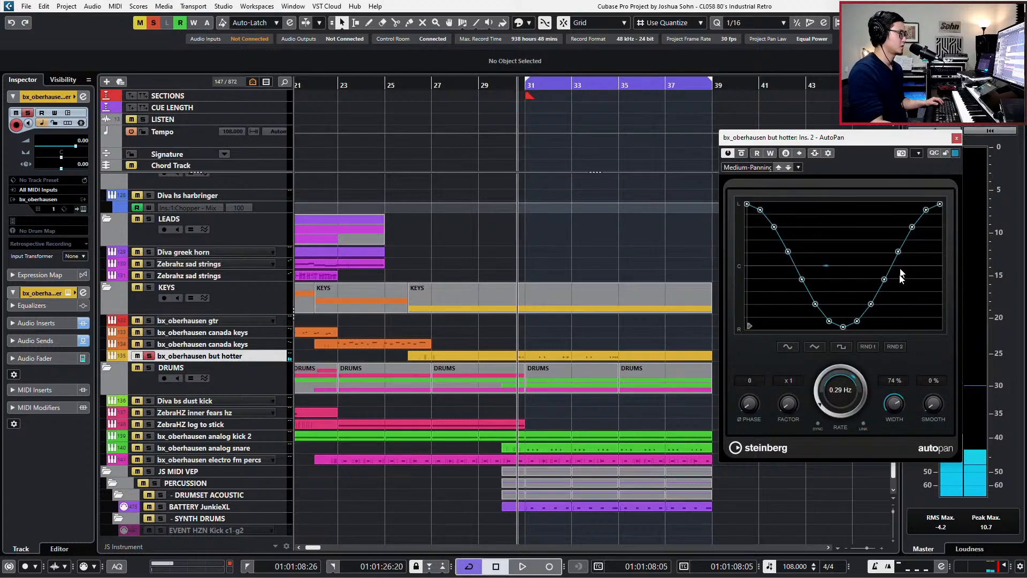
left_click(819, 423)
left_click(844, 390)
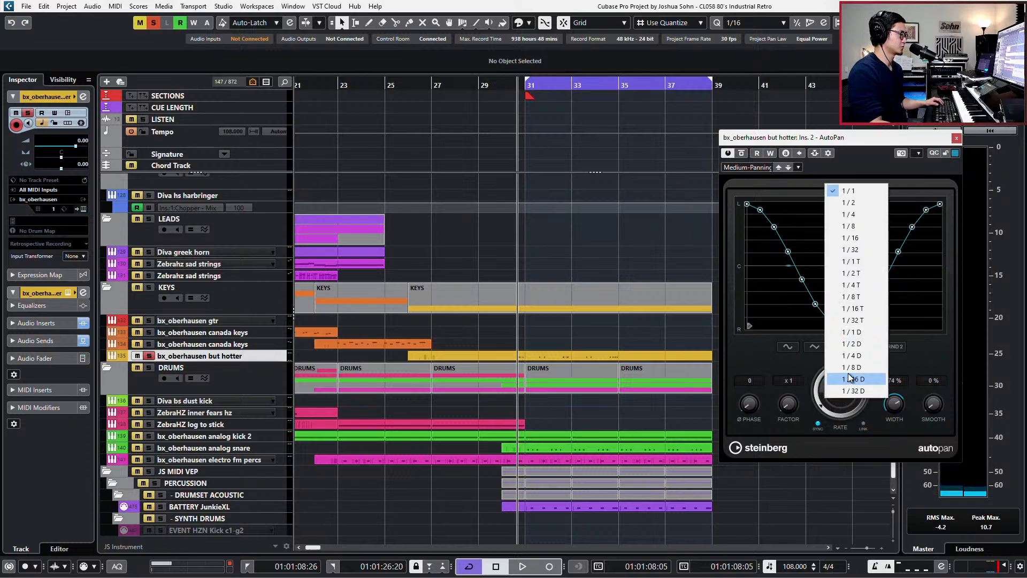
left_click(861, 215)
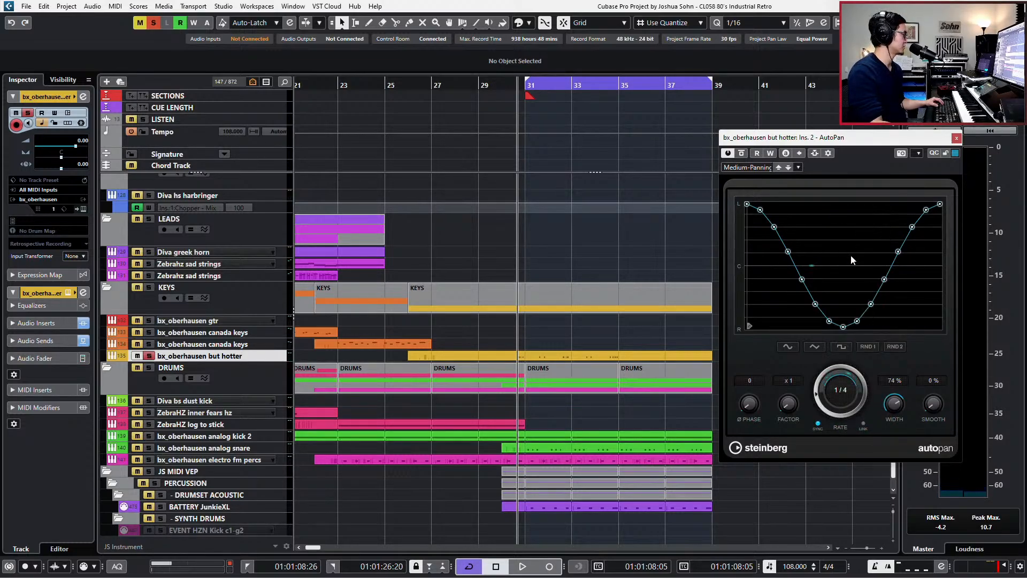
Set AutoPan's width to 66% and smooth to 24% while the soloed notes play, and close the effect
key("space")
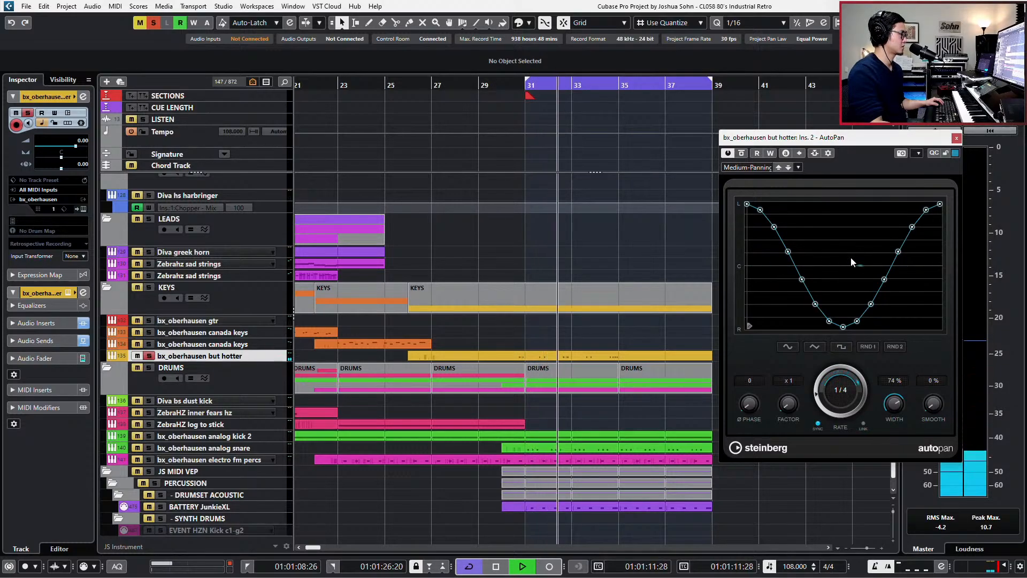
left_click_drag(943, 426, 896, 407)
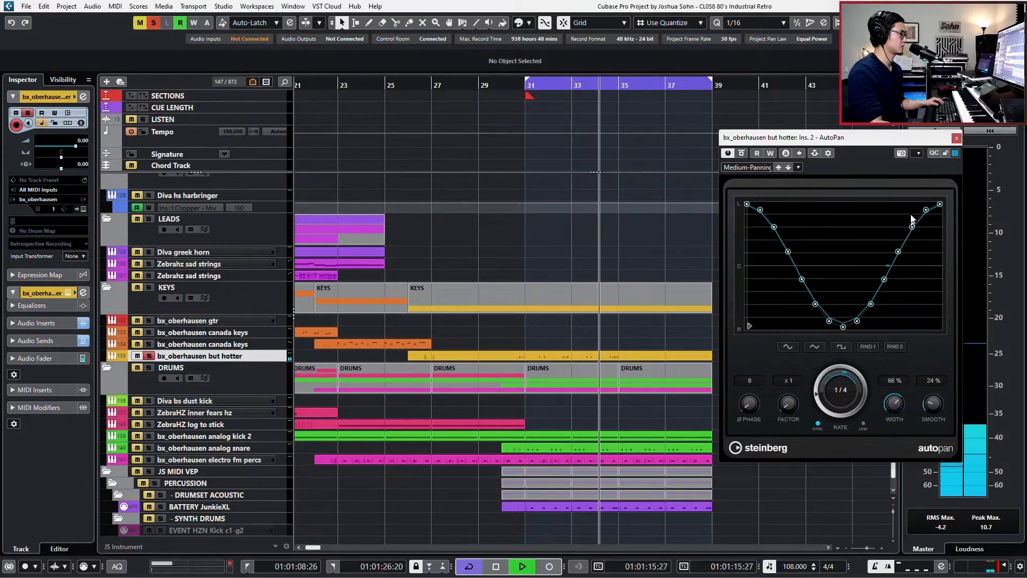
left_click(956, 138)
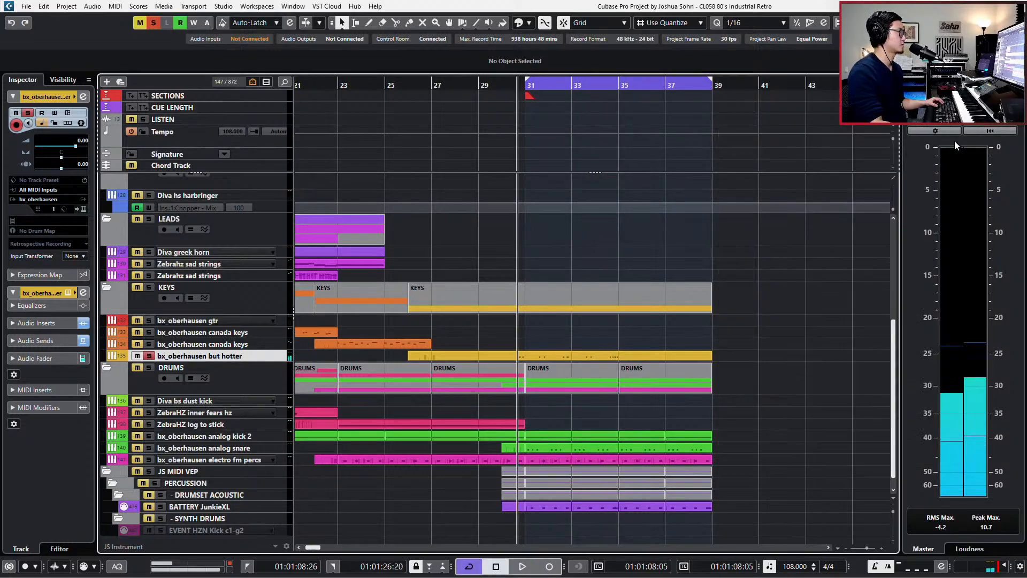
key("space")
Insert Bitcrusher between EffectRack and AutoPan on the bx_oberhausen but hotter channel and set its sample divider to 2
key("e")
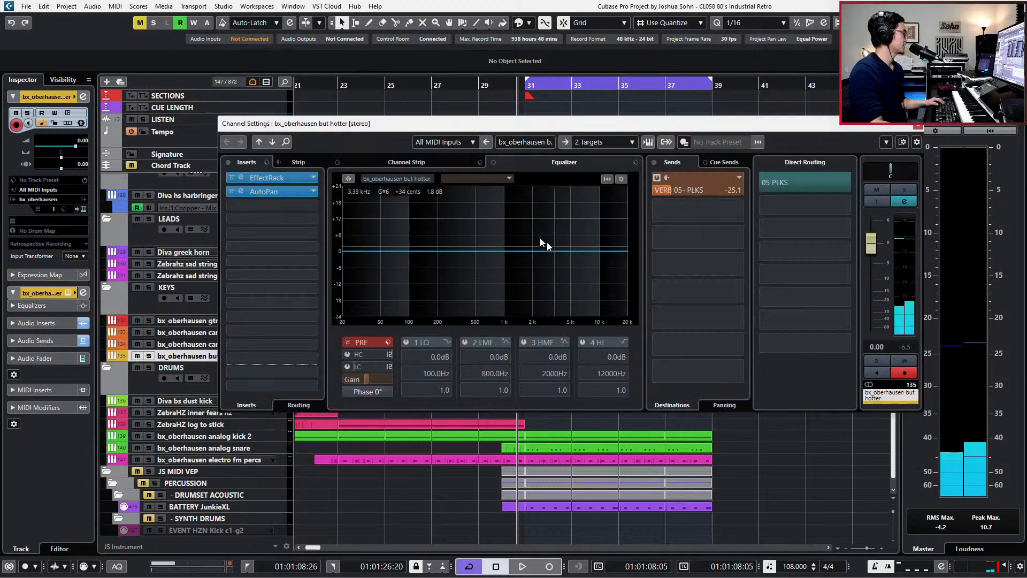
left_click(307, 207)
left_click(290, 197)
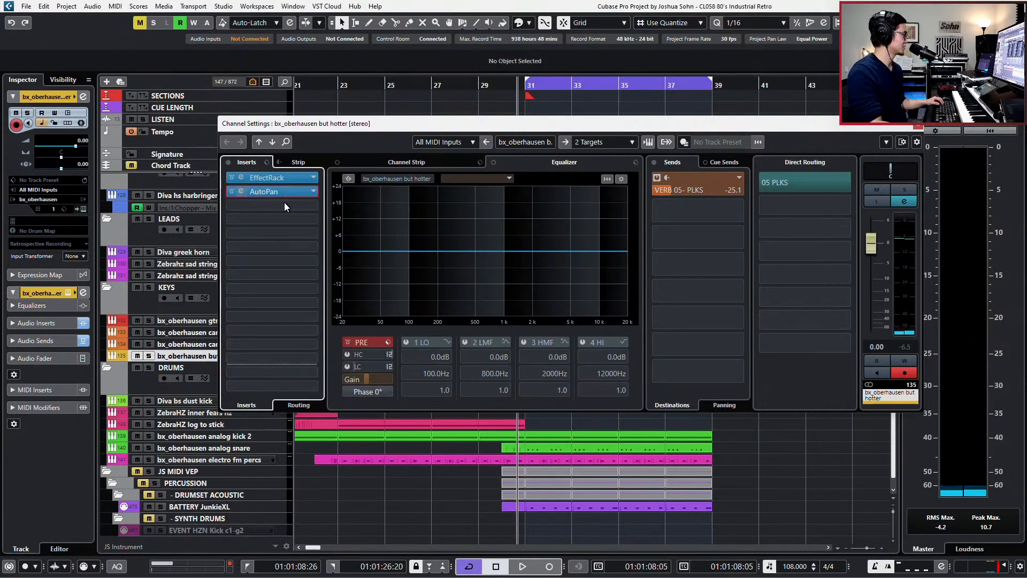
left_click(291, 188)
type("dis")
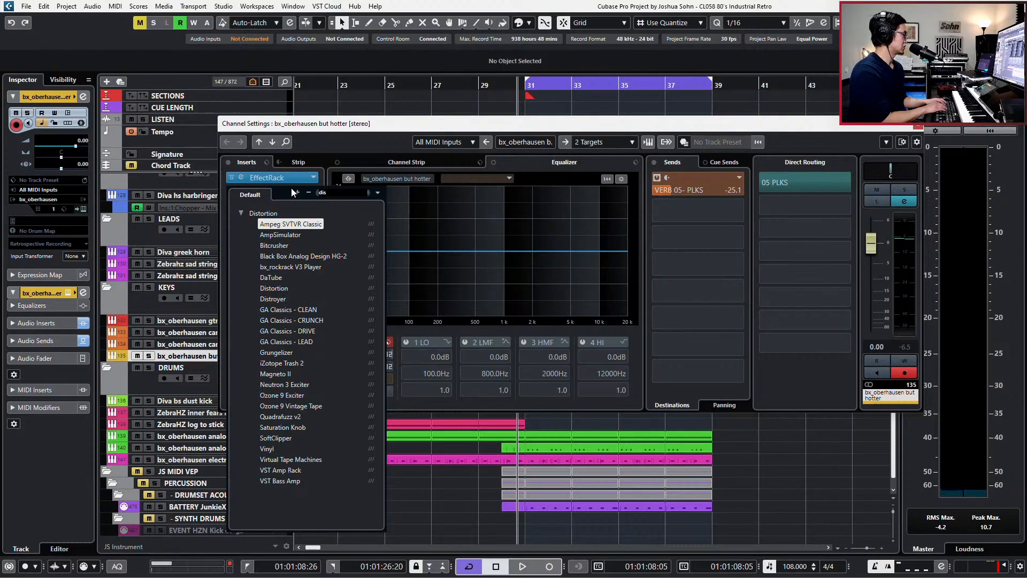
left_click(281, 246)
scroll(510, 281, "up", 1)
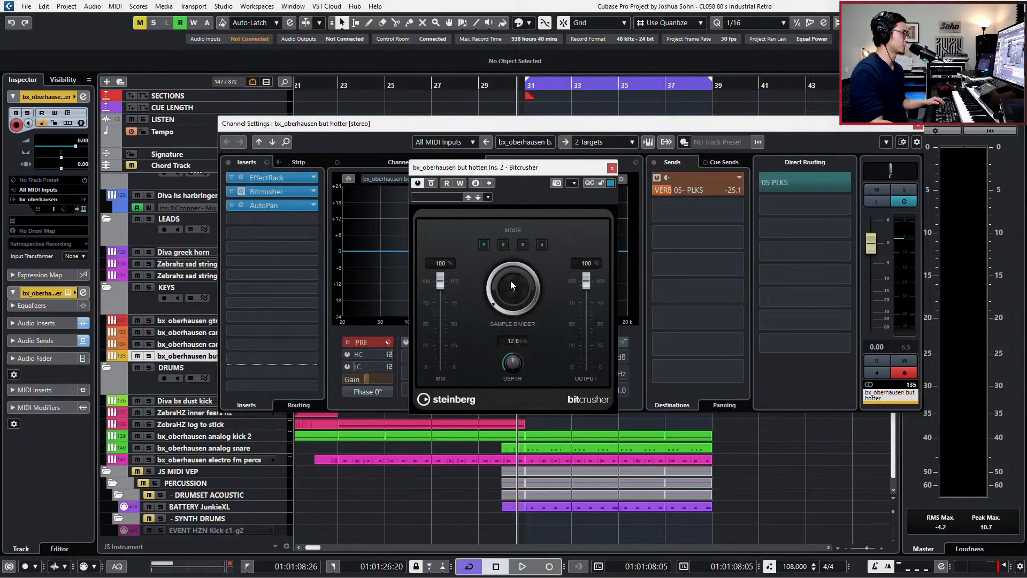
Solo the bx_oberhausen but hotter track and audition the Bitcrusher presets 80s Atmo and 80s Sound
key("s")
key("space")
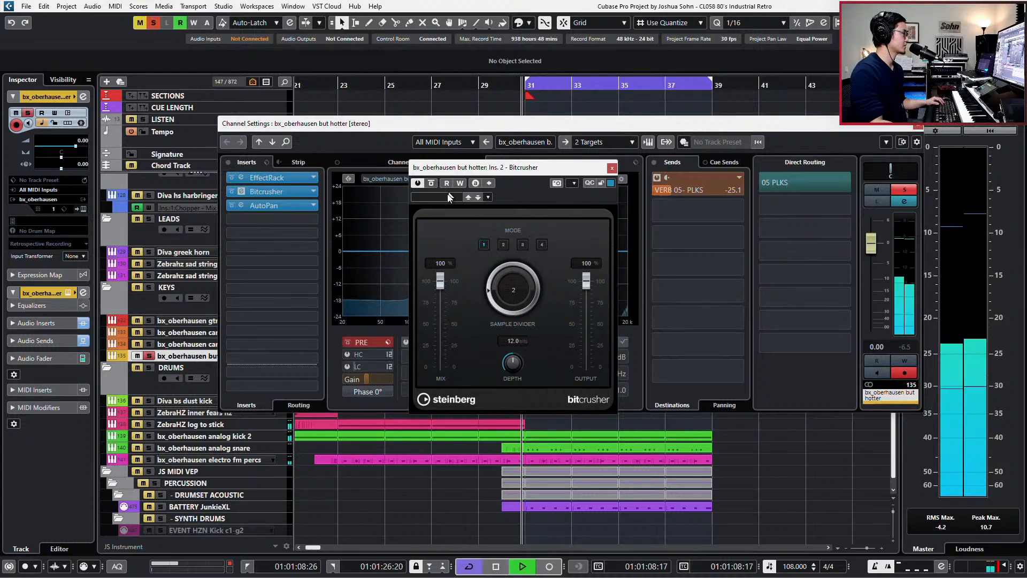
left_click(450, 197)
double_click(463, 280)
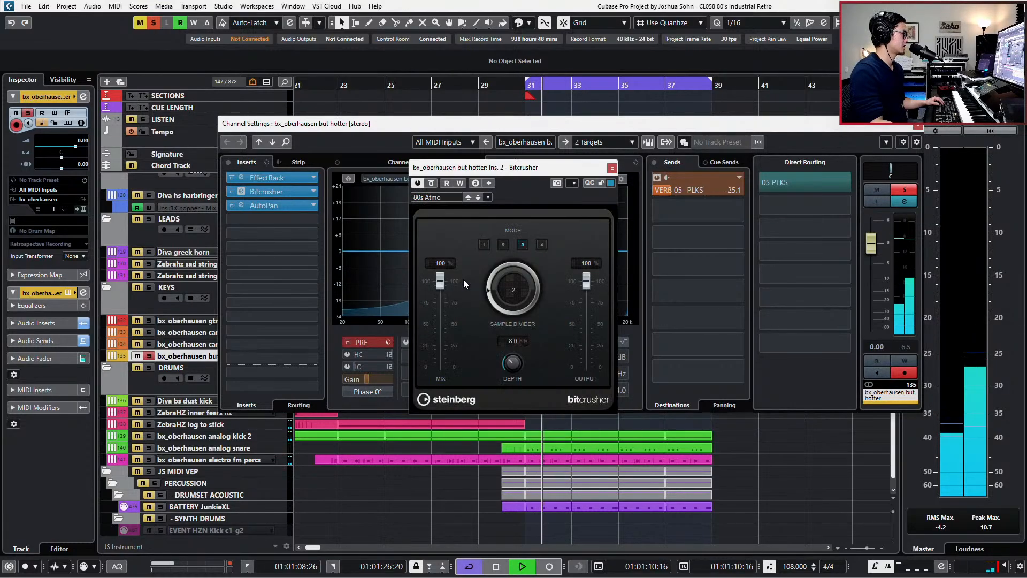
left_click(435, 198)
key("Down")
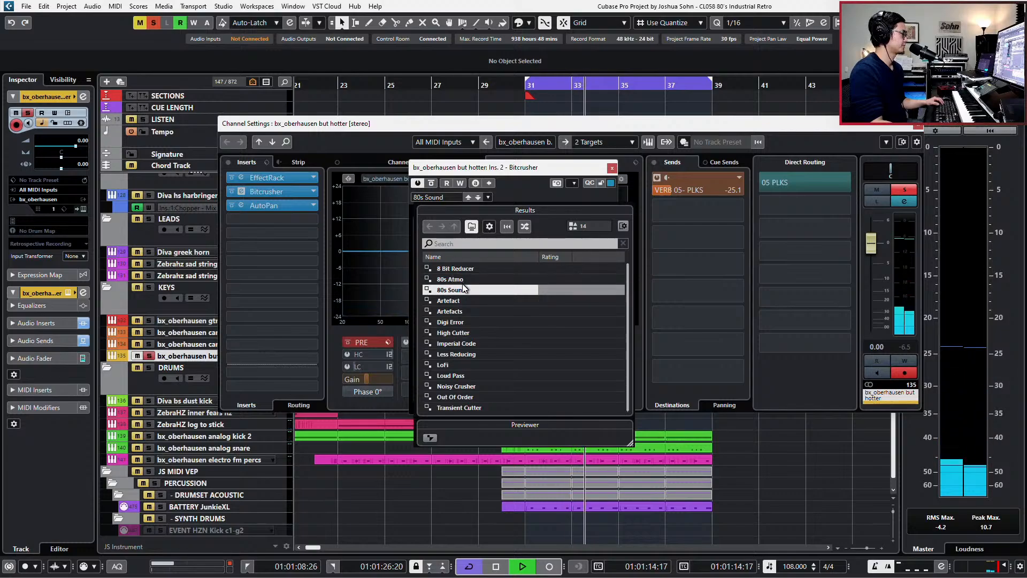
Load the Artefacts preset in Bitcrusher, audition it both soloed and unsoloed, and close the effect
left_click(462, 283)
left_click(473, 307)
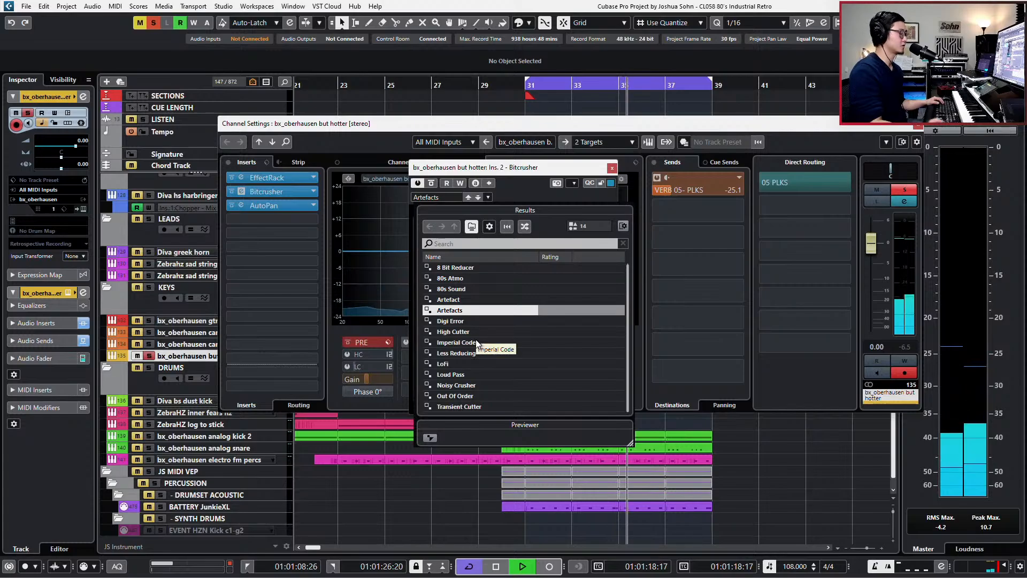
key("space")
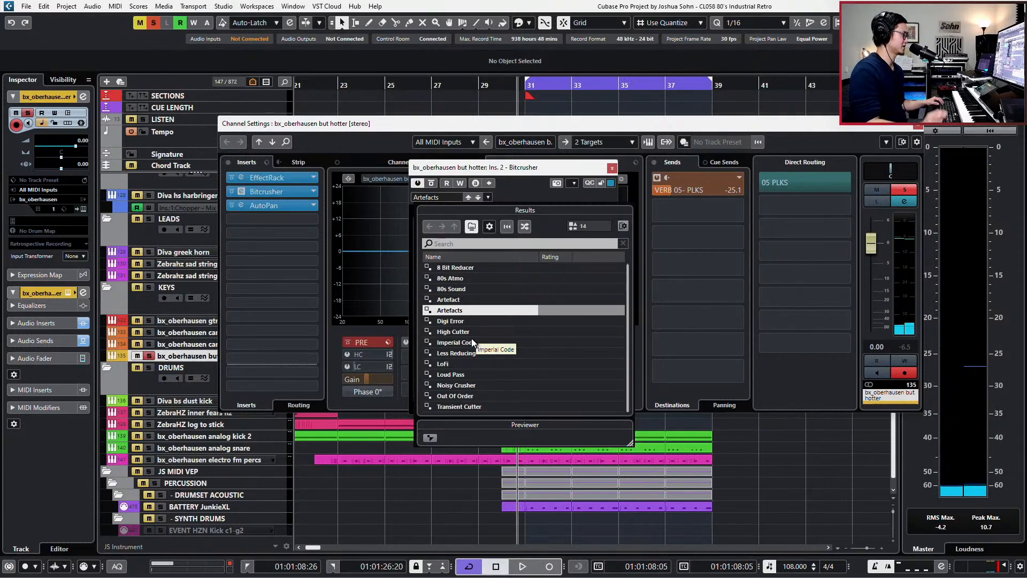
key("space")
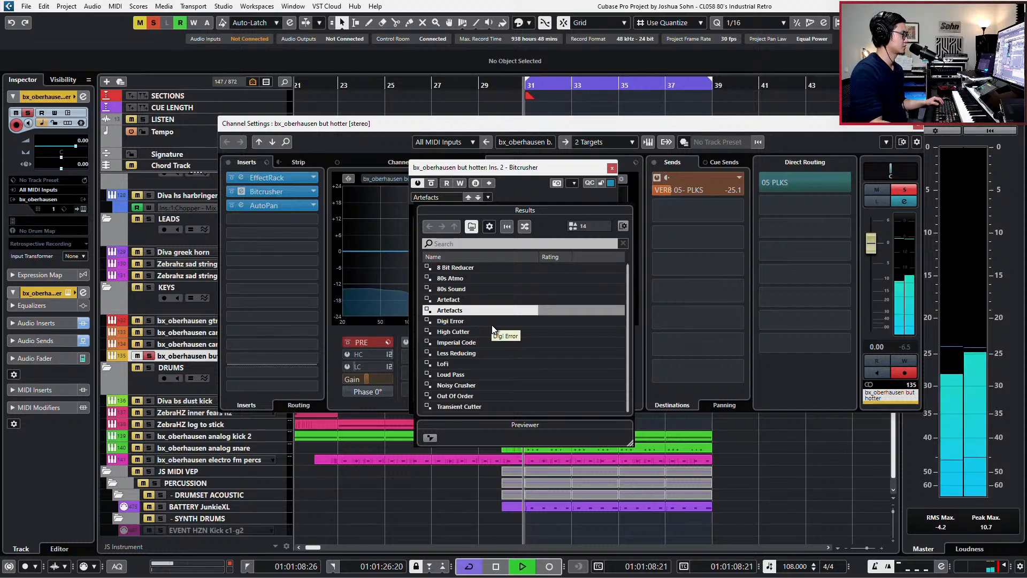
key("s")
key("space")
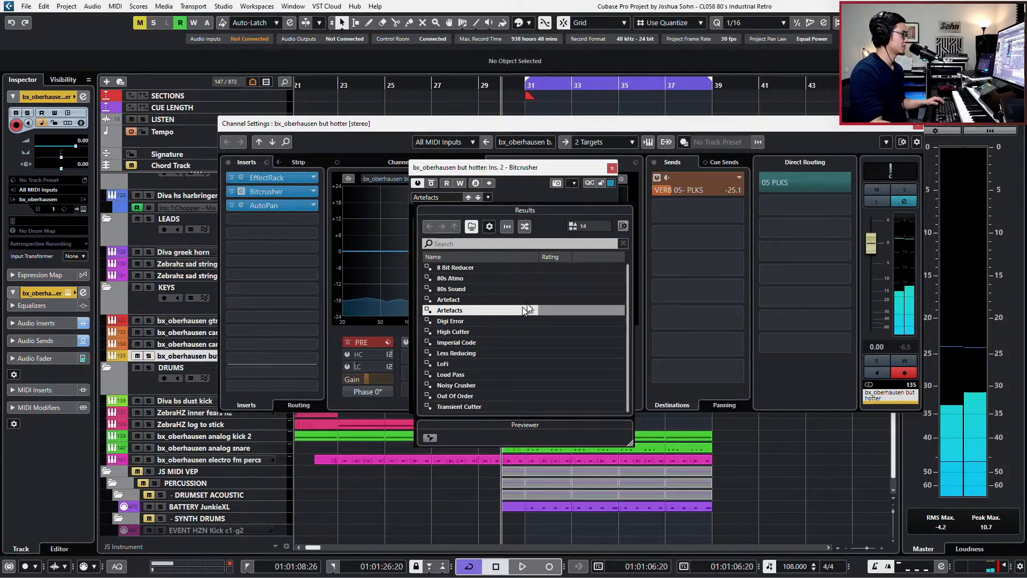
left_click(811, 136)
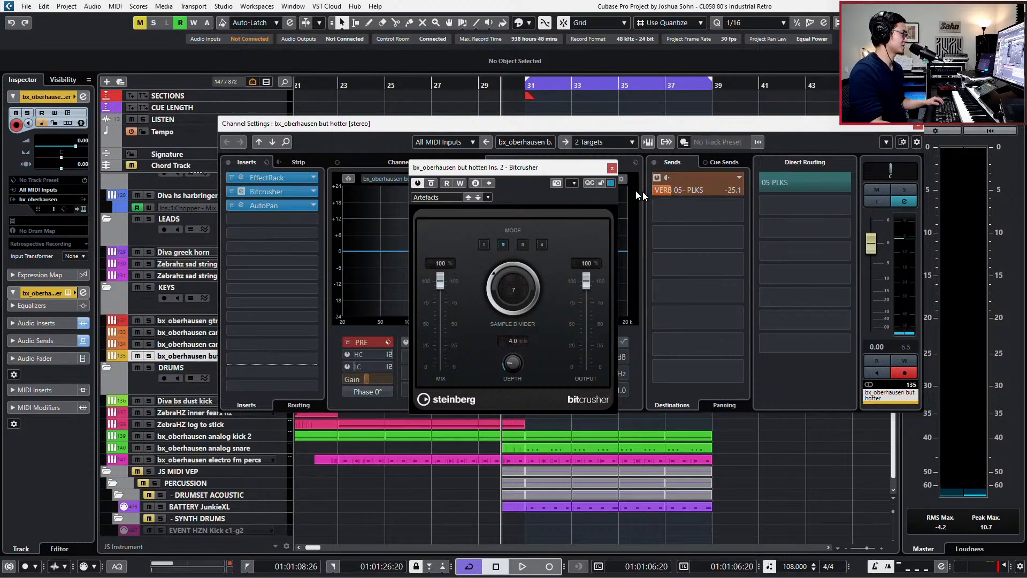
left_click(611, 169)
Insert Saturation Knob between Bitcrusher and AutoPan on the bx_oberhausen but hotter channel
left_click_drag(288, 200, 289, 220)
left_click(309, 206)
type("satur")
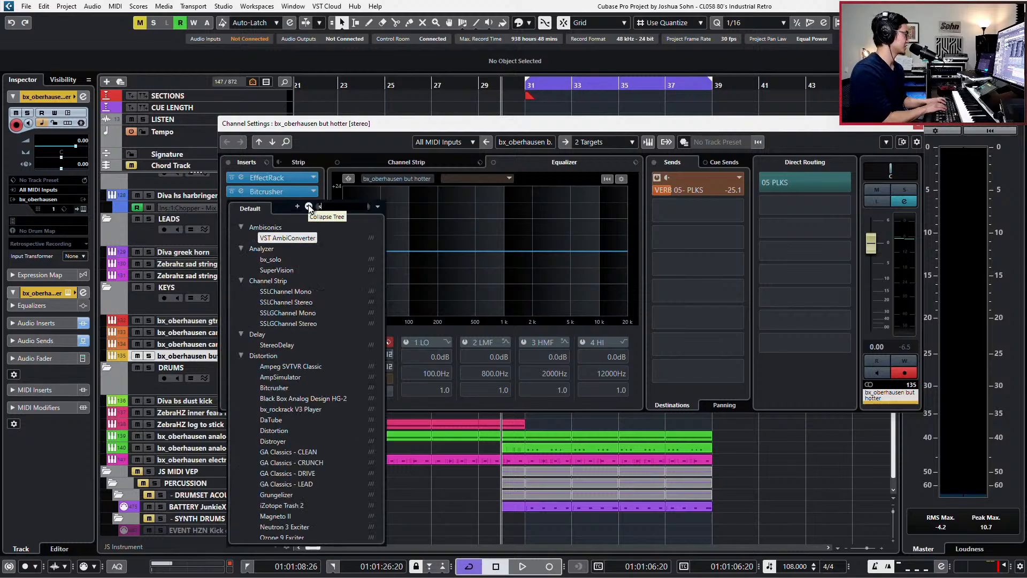
key("Escape")
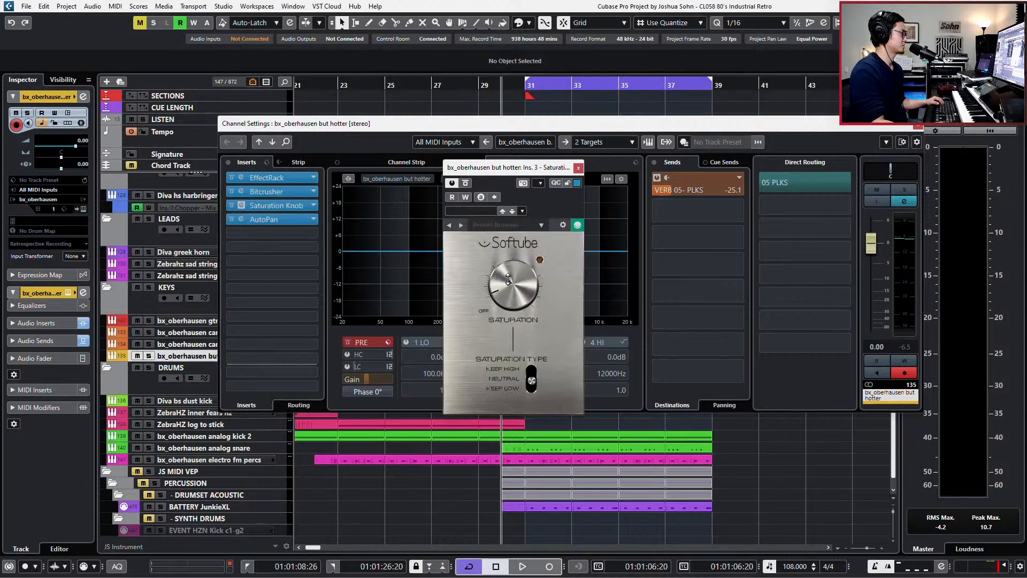
Raise the Saturation Knob amount while playing the full mix around bar 30, and close the effect
key("space")
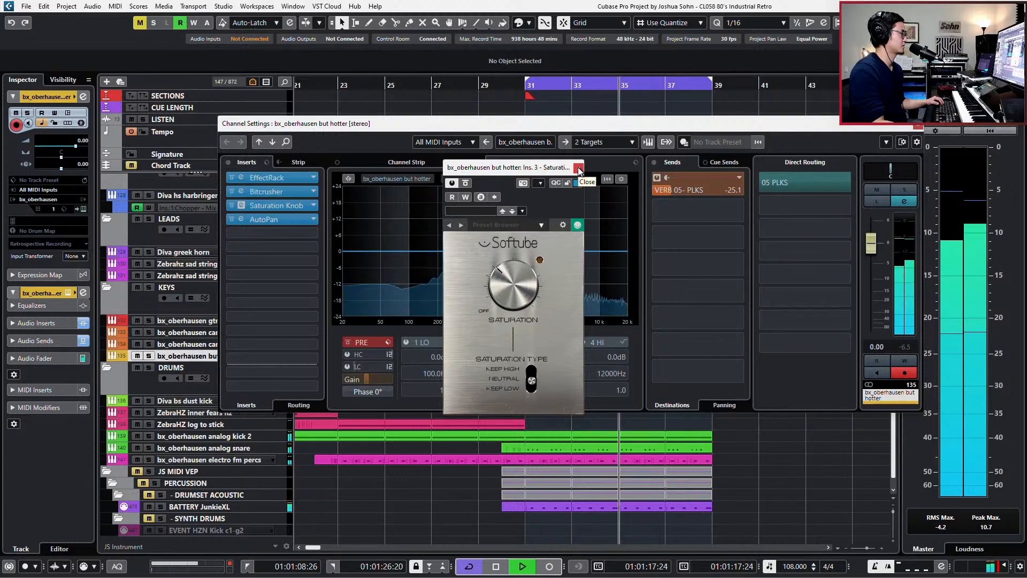
key("space")
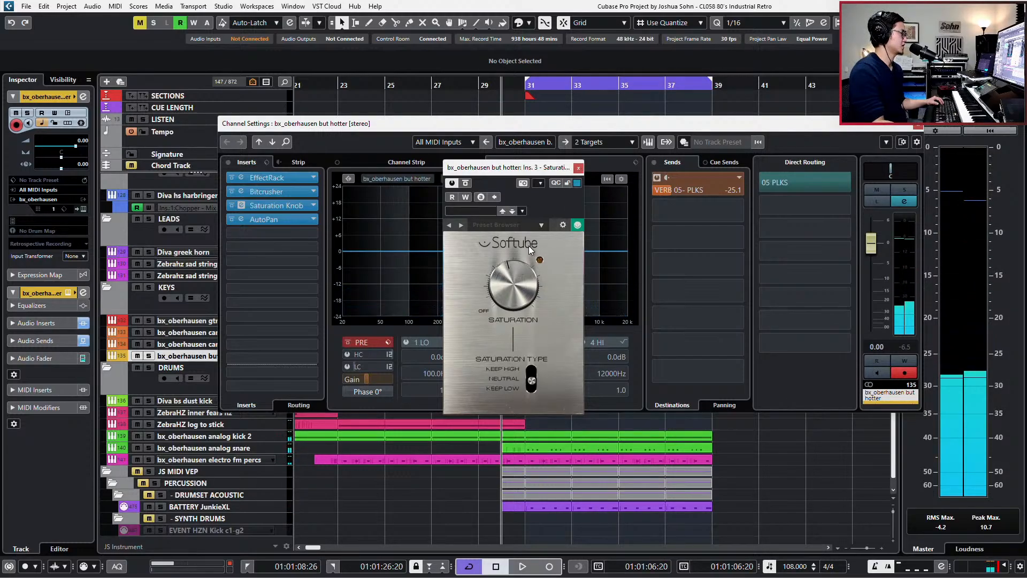
key("space")
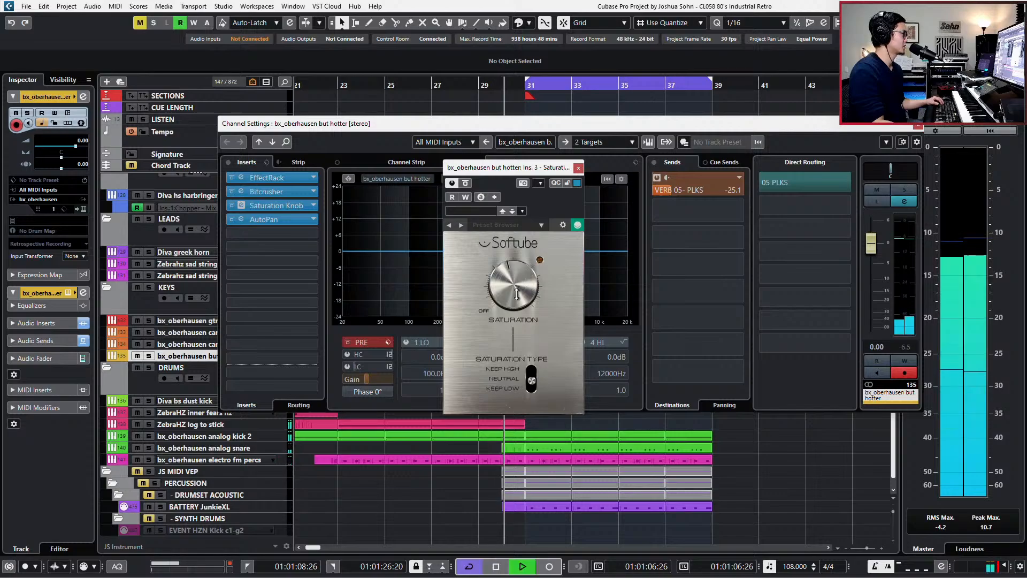
left_click(577, 168)
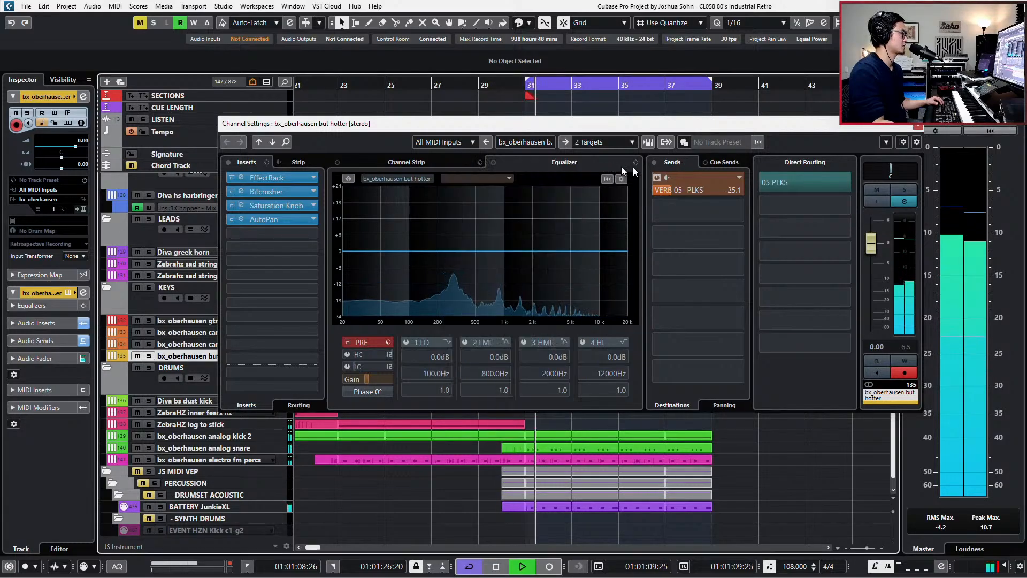
Raise the channel's VERB 05- PLKS send to -20.5 during playback and close the channel settings
left_click_drag(716, 187, 728, 186)
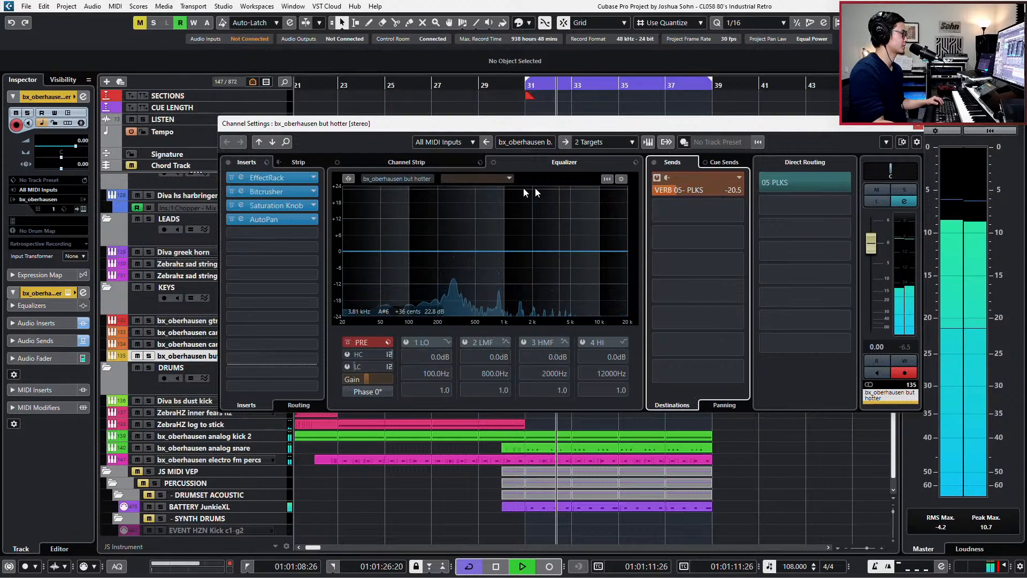
left_click(918, 127)
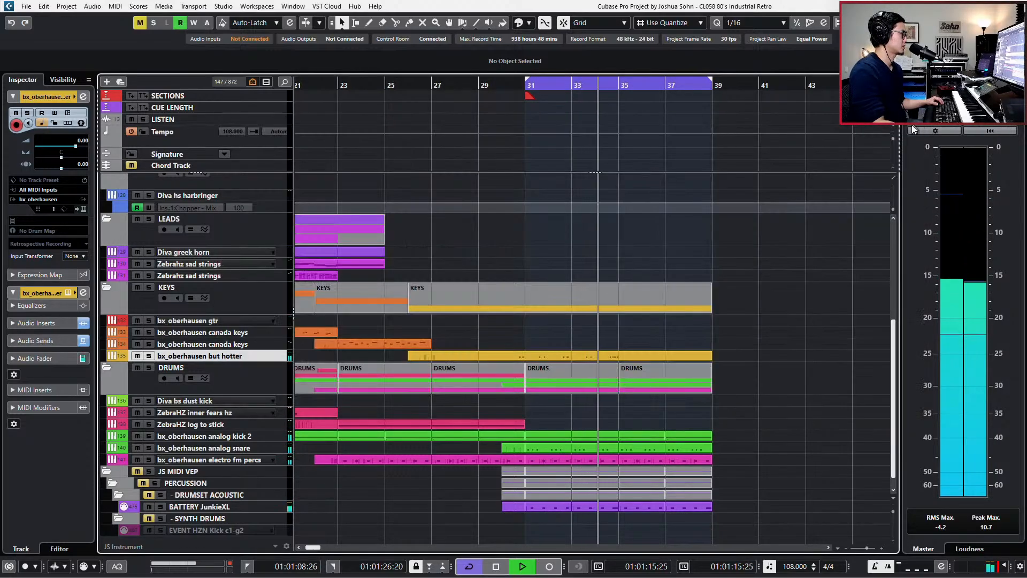
key("space")
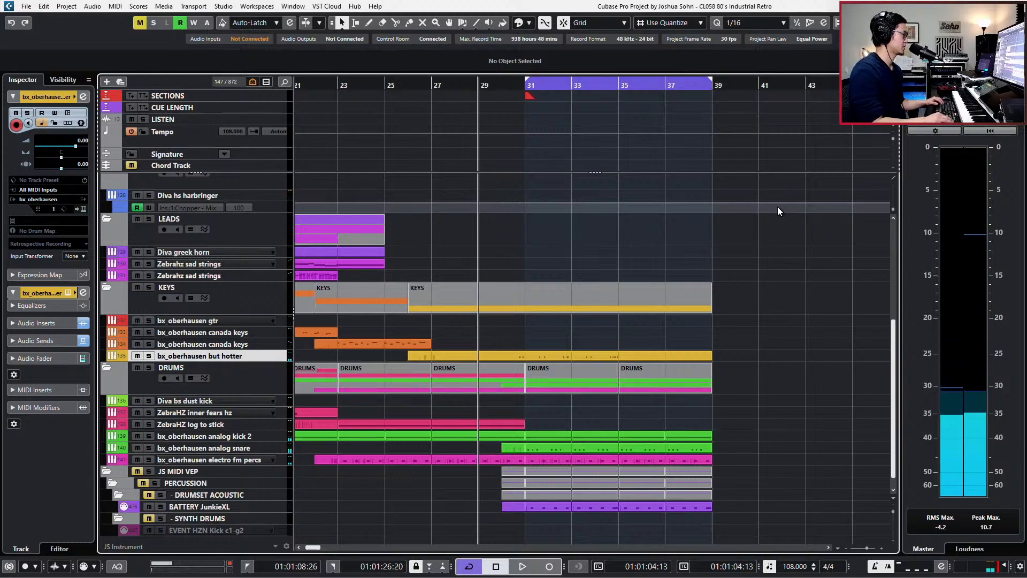
Try out the bx_oberhausen canada keys and bx_oberhausen gtr sounds, playing the gtr along with the arrangement from about bar 28
key("KP_Add")
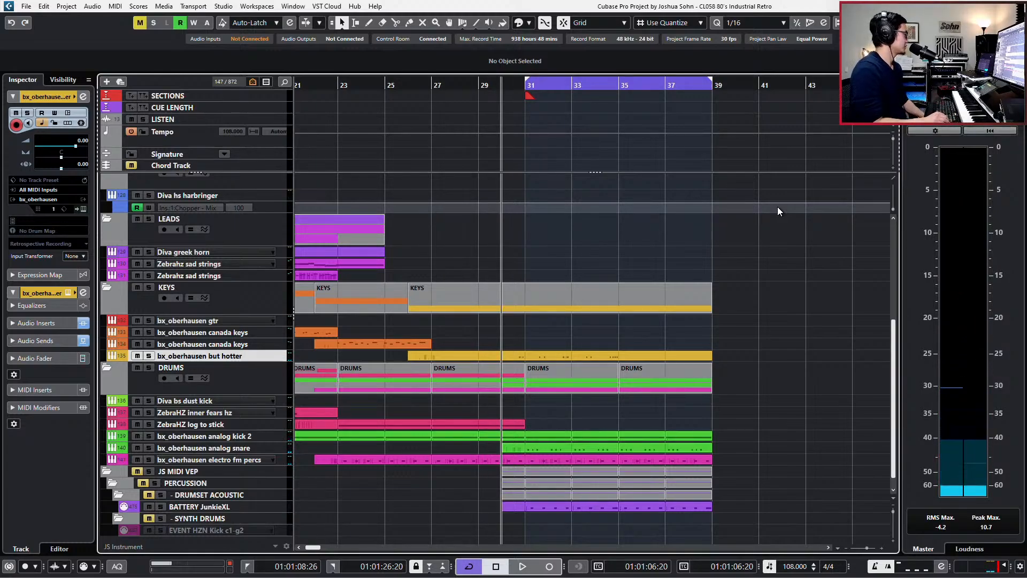
key("KP_Subtract")
key("KP_Subtract")
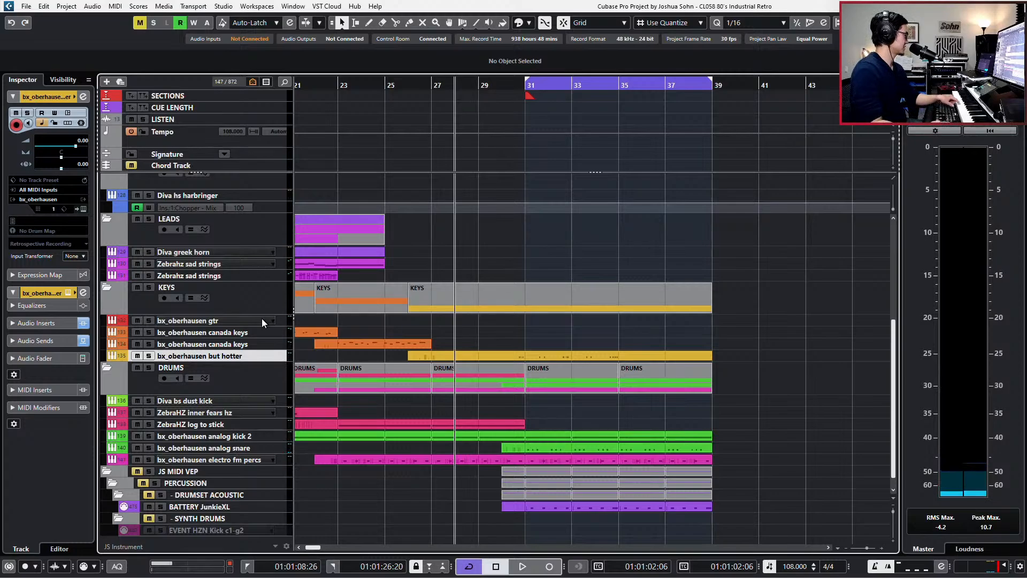
left_click(249, 335)
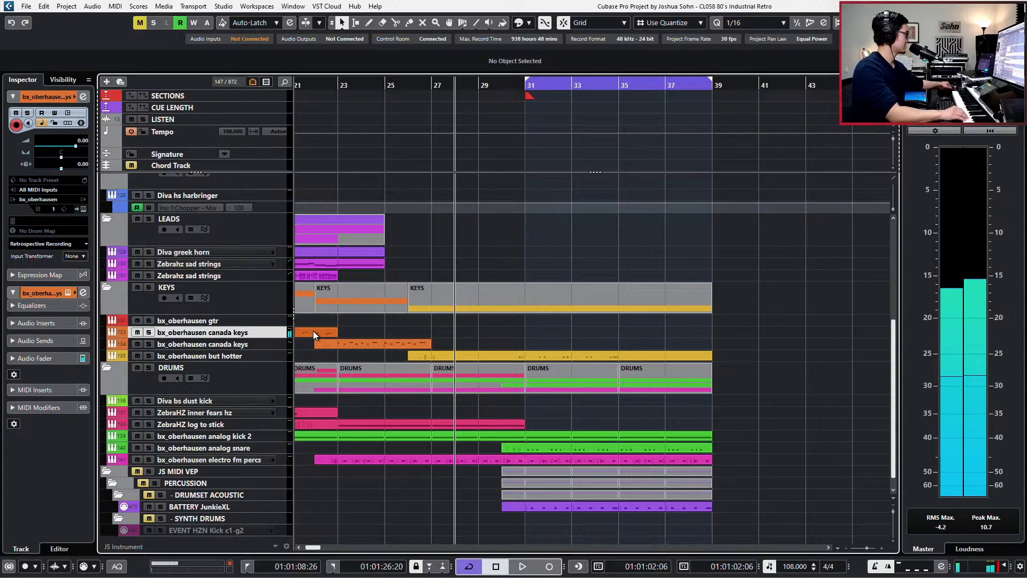
key("Up")
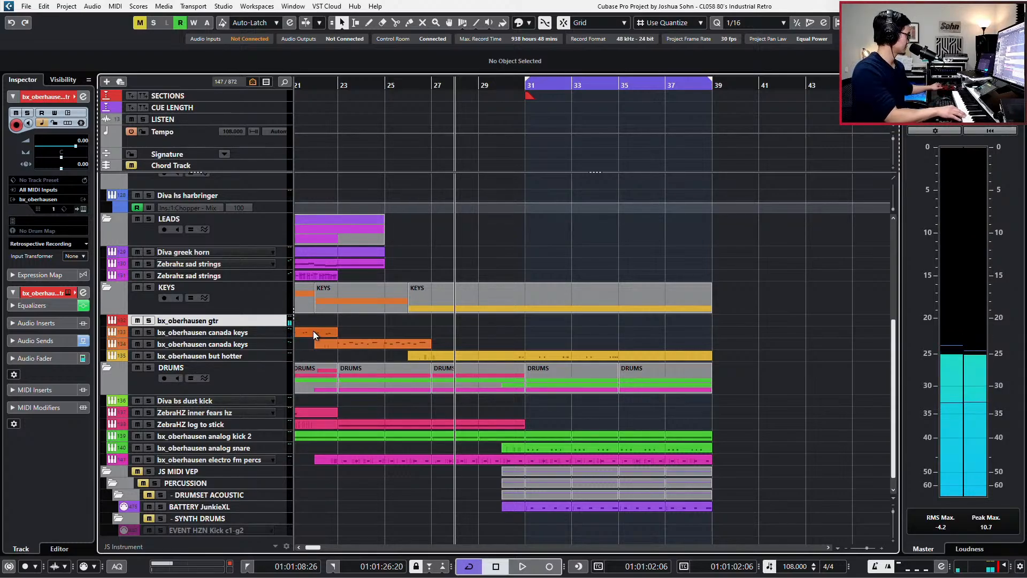
key("space")
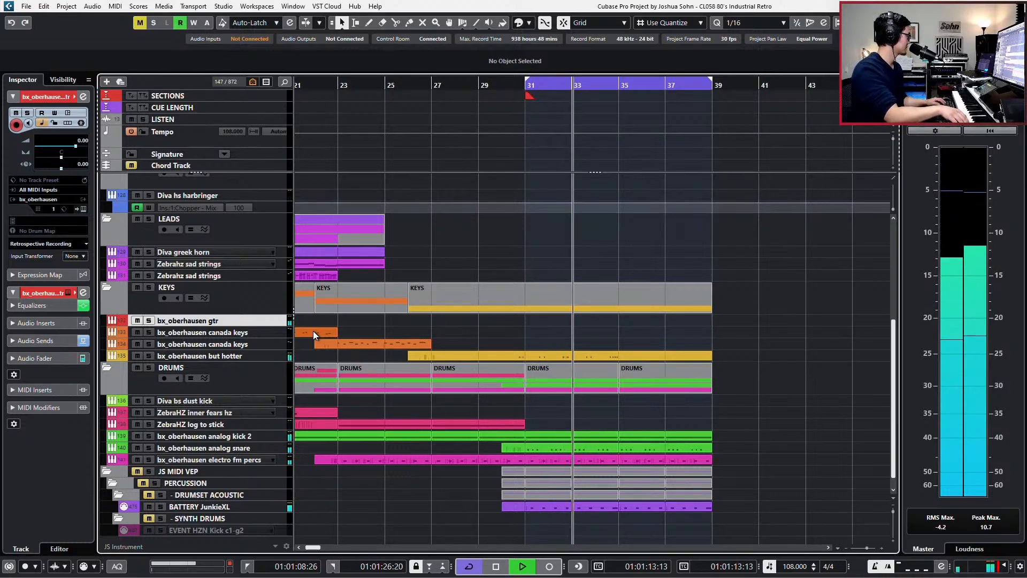
key("space")
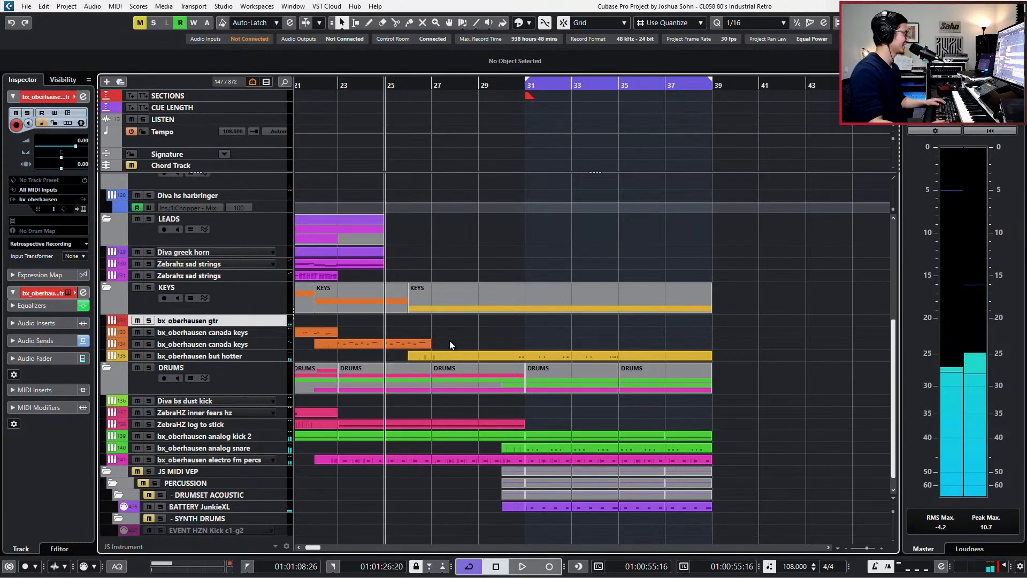
Lower the bx_oberhausen gtr channel's VERB 04-KEYS send to -19.5 and insert iZotope Trash 2 as its first effect
key("e")
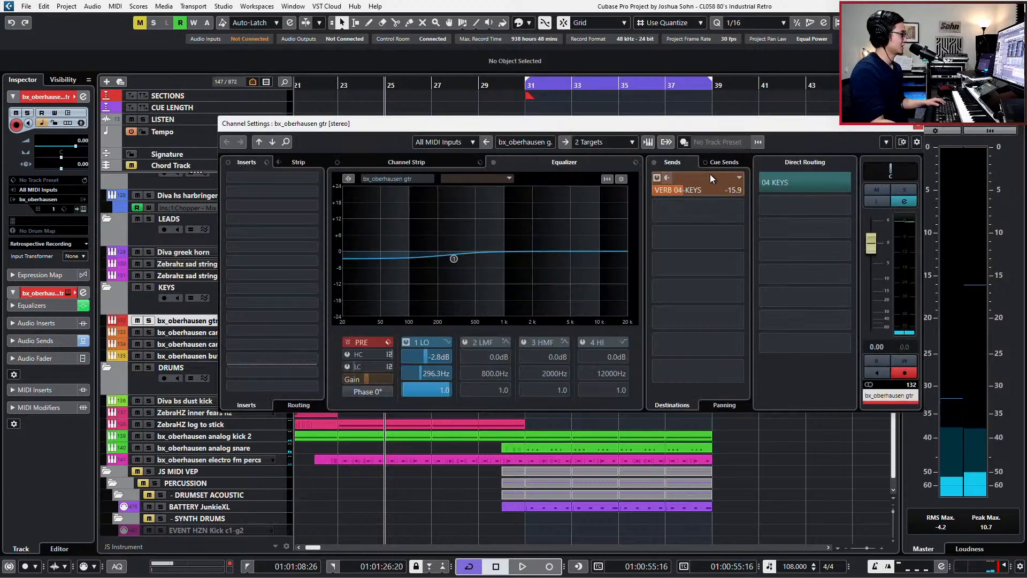
left_click_drag(386, 382, 397, 385)
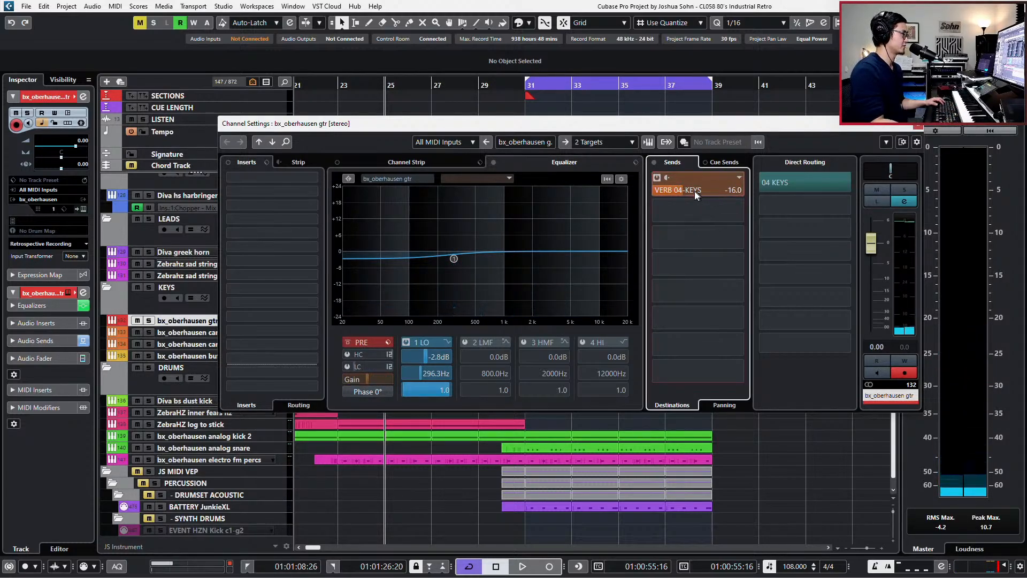
left_click(306, 175)
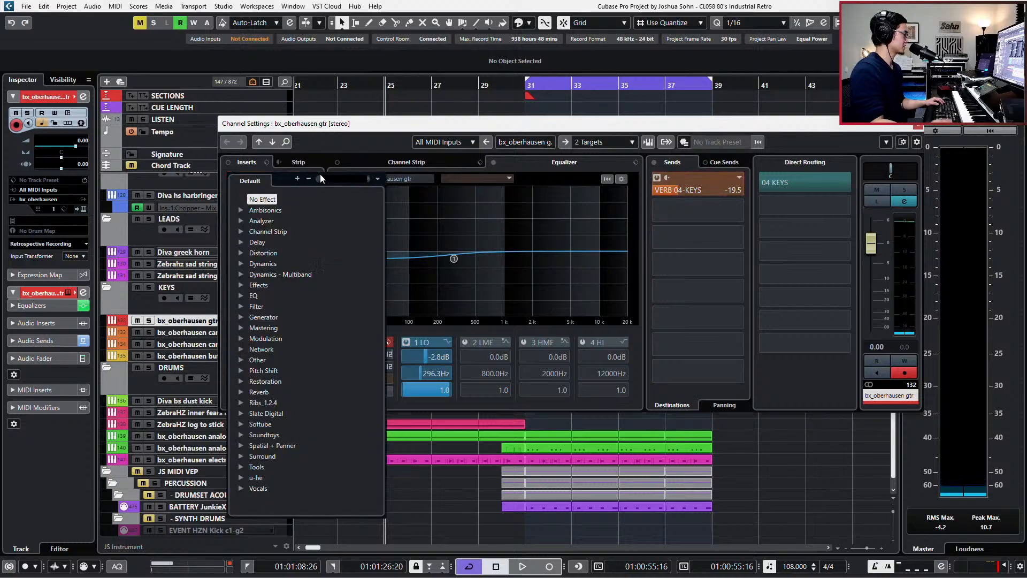
type("sat")
key("BackSpace")
key("BackSpace")
key("BackSpace")
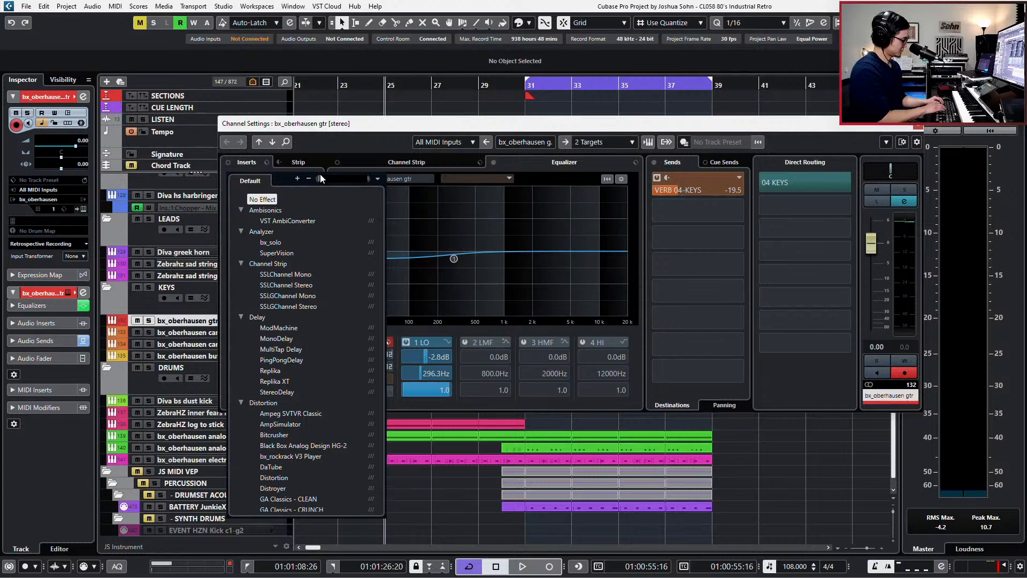
type("tras")
key("Escape")
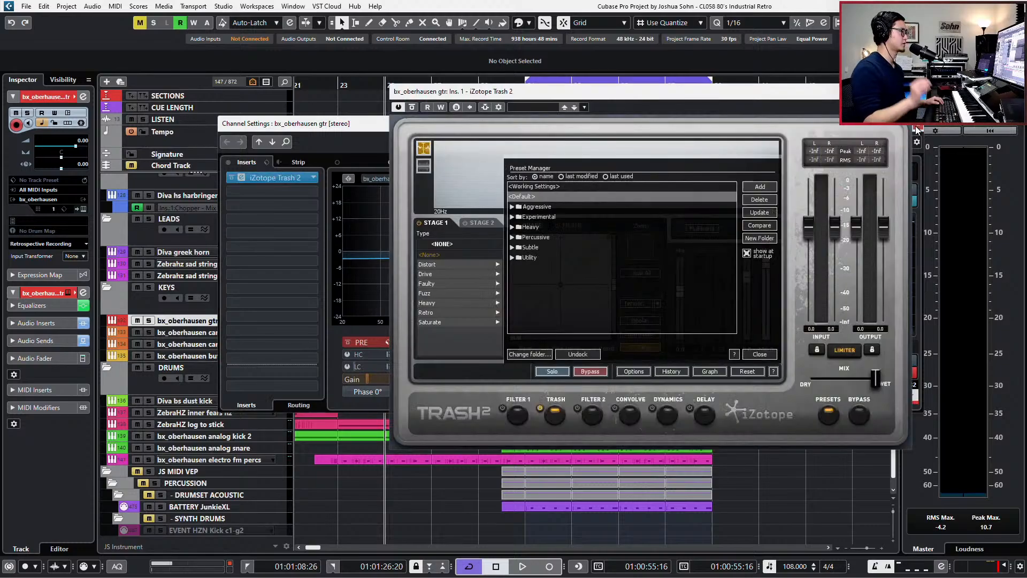
left_click(918, 128)
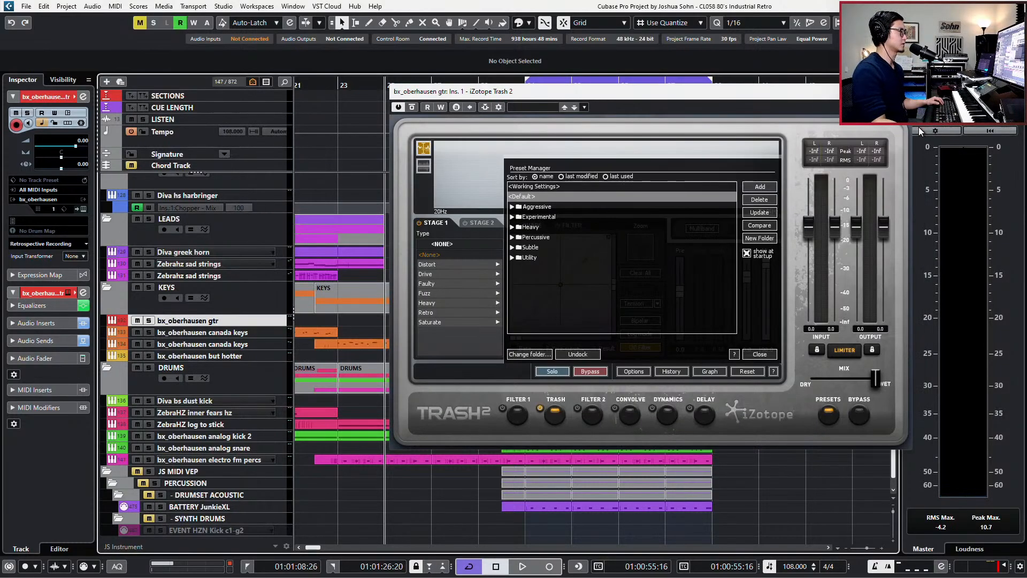
Load the Experimental preset G- Can in Trash 2 and lower the bx_oberhausen gtr track volume to -9.06
left_click(438, 267)
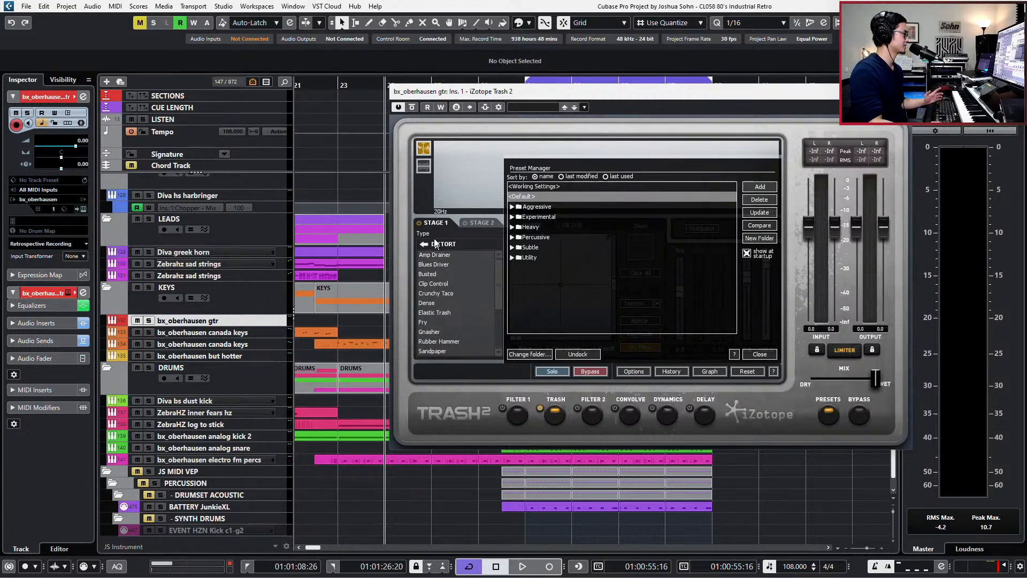
left_click(567, 236)
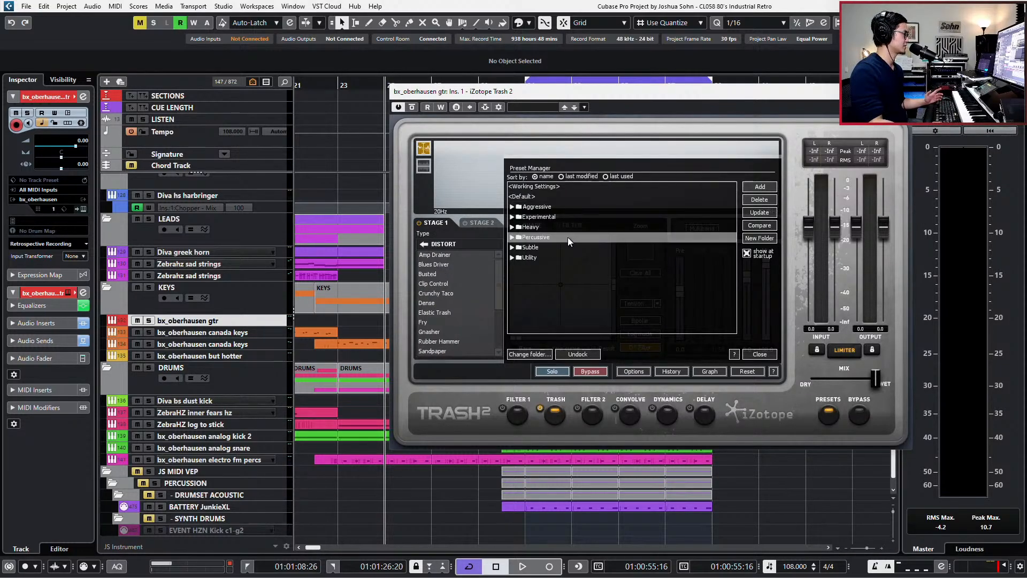
double_click(540, 217)
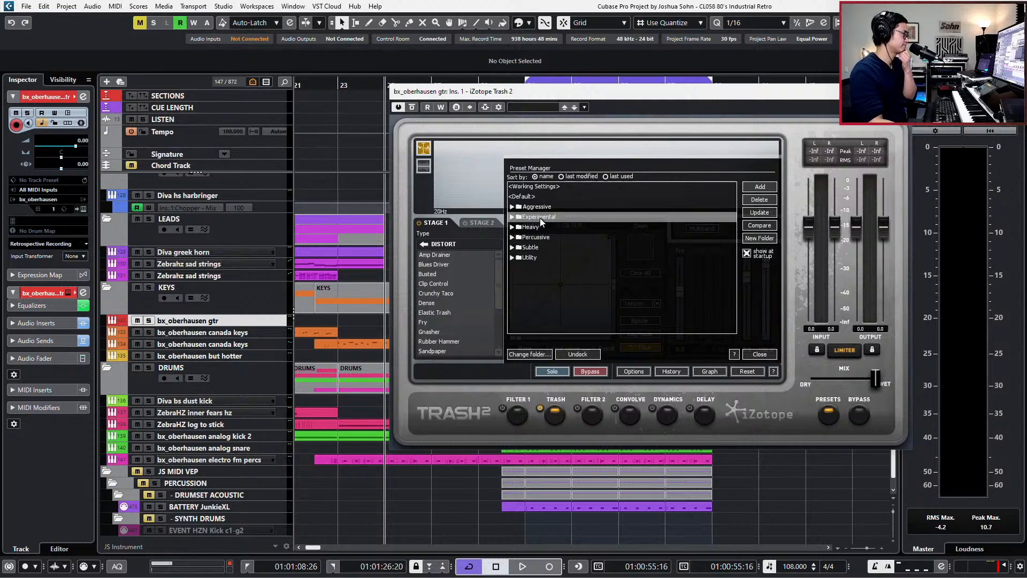
left_click(540, 226)
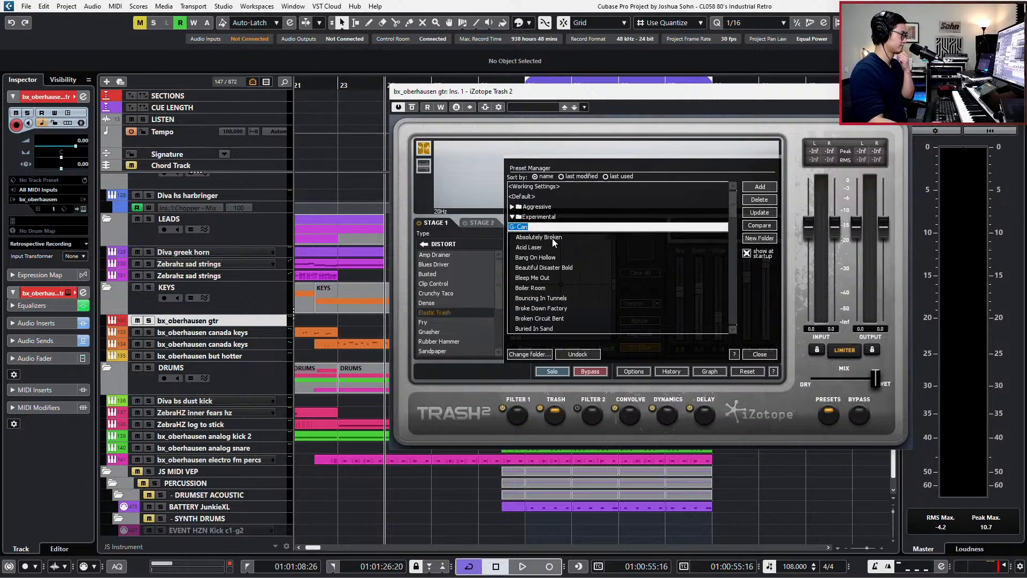
left_click(552, 238)
left_click(559, 224)
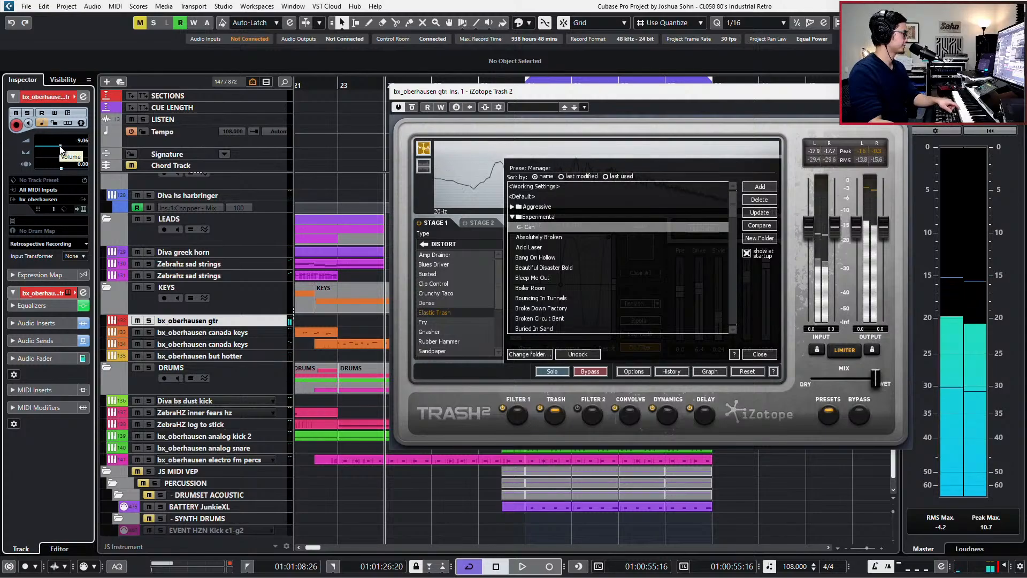
left_click_drag(62, 146, 59, 146)
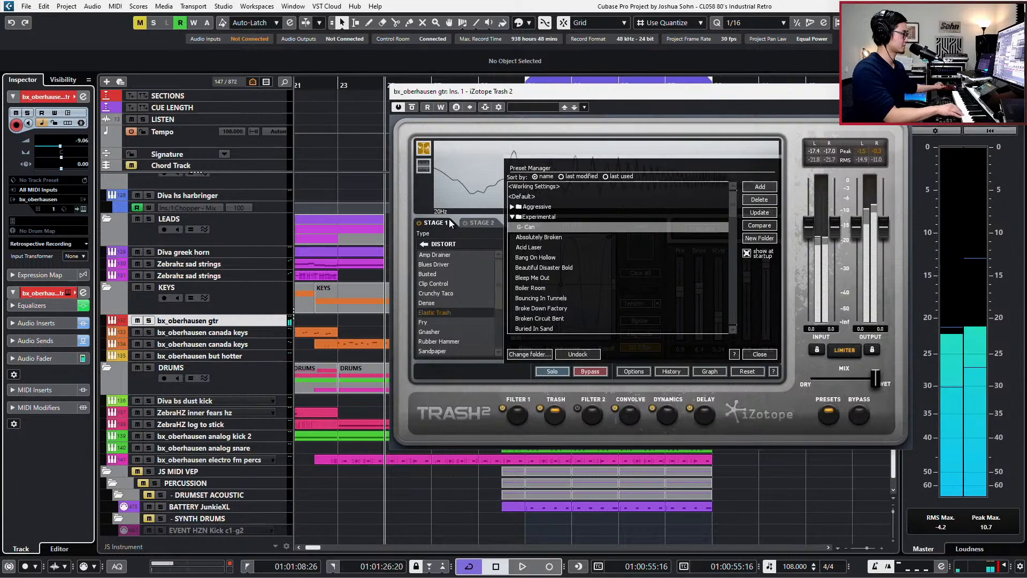
Audition the Experimental presets Digi Octave, Deep Wet Delay, Cog Head and Dragon Coughing on the gtr sound
scroll(546, 261, "down", 3)
scroll(547, 265, "down", 1)
left_click(549, 269)
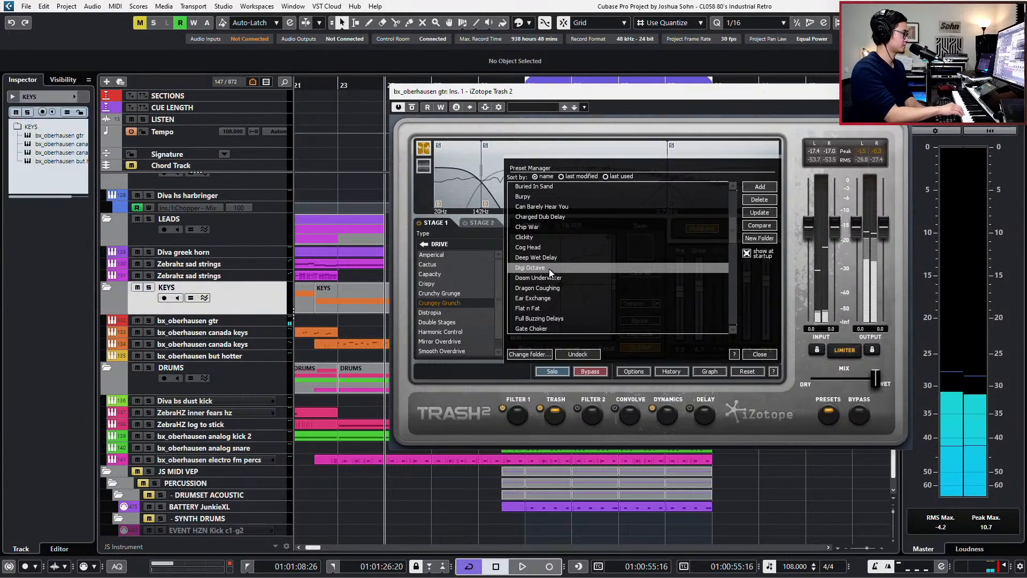
left_click(553, 260)
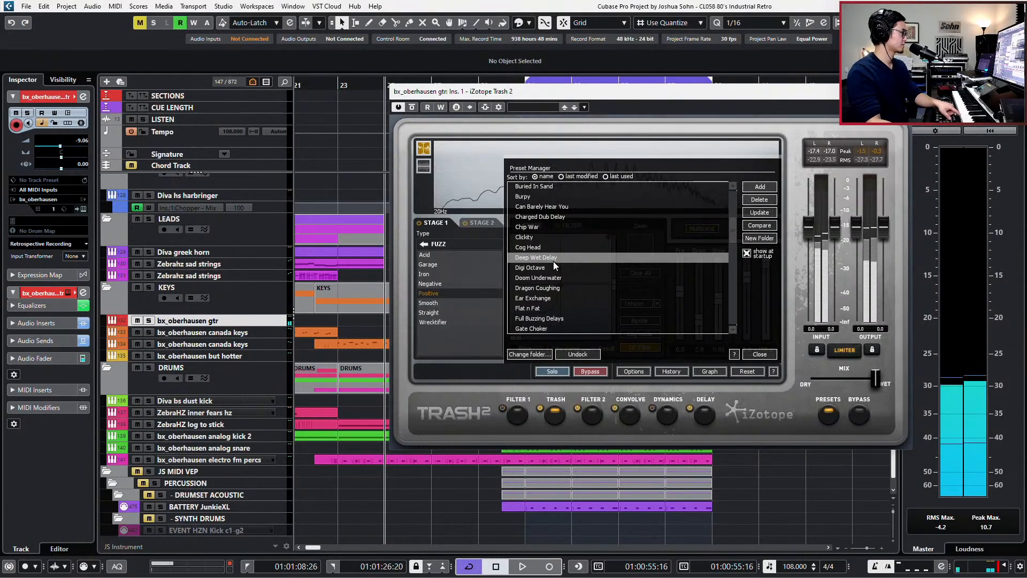
left_click(554, 246)
left_click(555, 289)
scroll(557, 299, "down", 1)
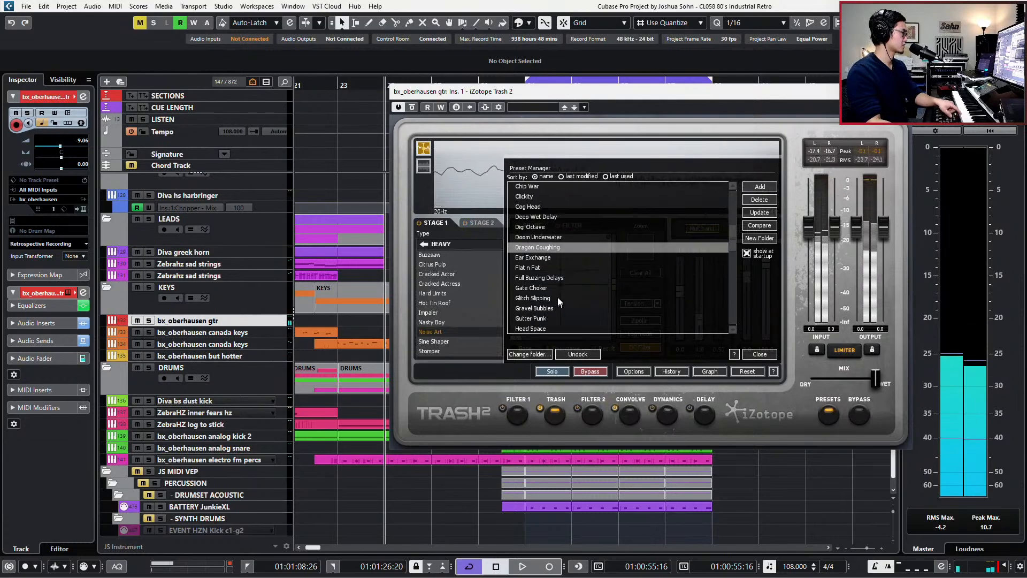
Try the Experimental presets Gate Choker, Gutter Punk, Head Space and Highlands while playing the gtr part
left_click(558, 291)
scroll(557, 291, "down", 1)
left_click(558, 291)
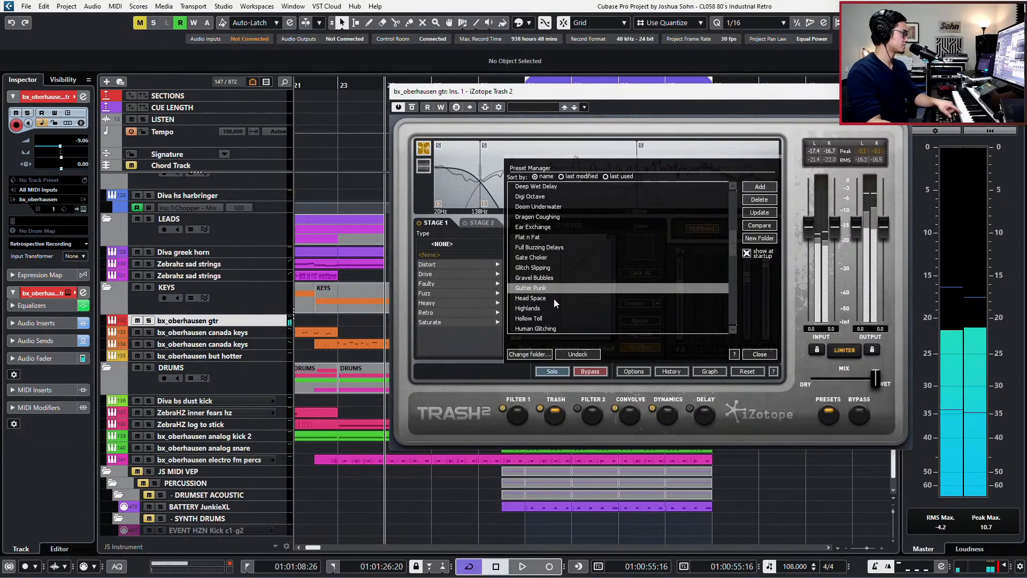
left_click(554, 298)
left_click(552, 307)
scroll(552, 316, "down", 1)
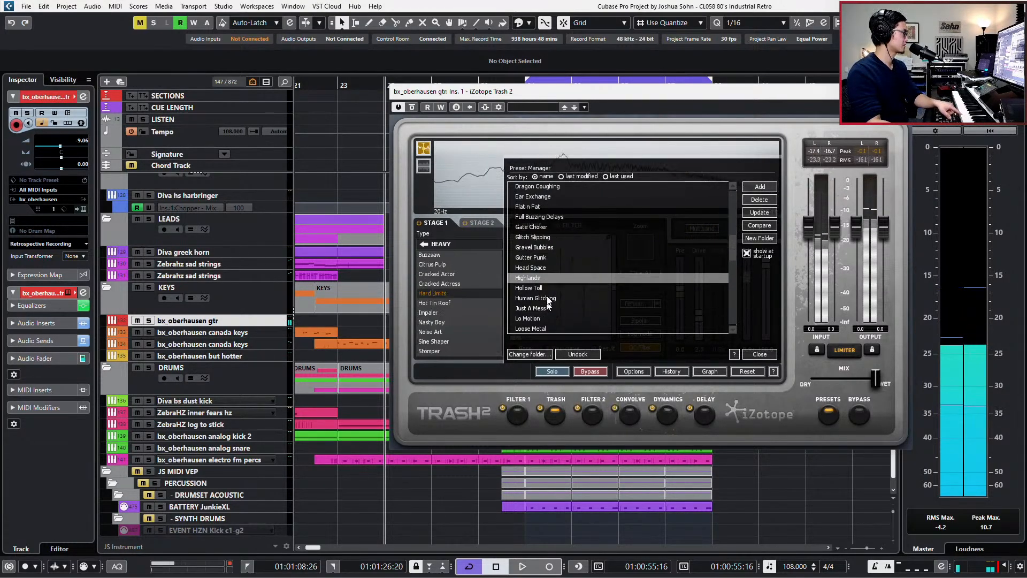
Switch to the Aggressive presets and audition Bad Wiring Slam, Beat Grinder, Boxed In, Broken Amp Jam, Change The Channel and Chip Tooth
left_click_drag(734, 238, 733, 187)
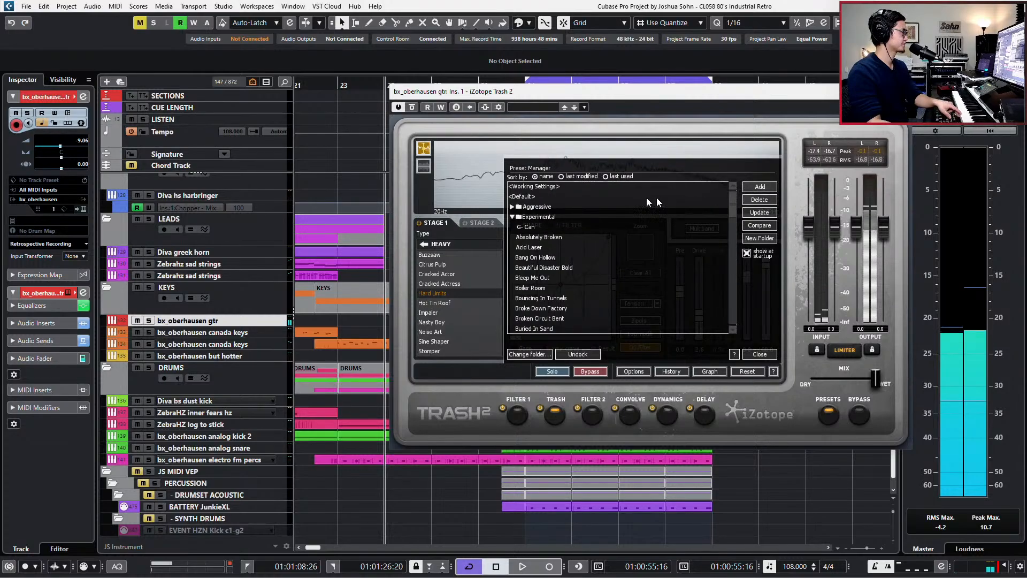
left_click(511, 216)
left_click(512, 207)
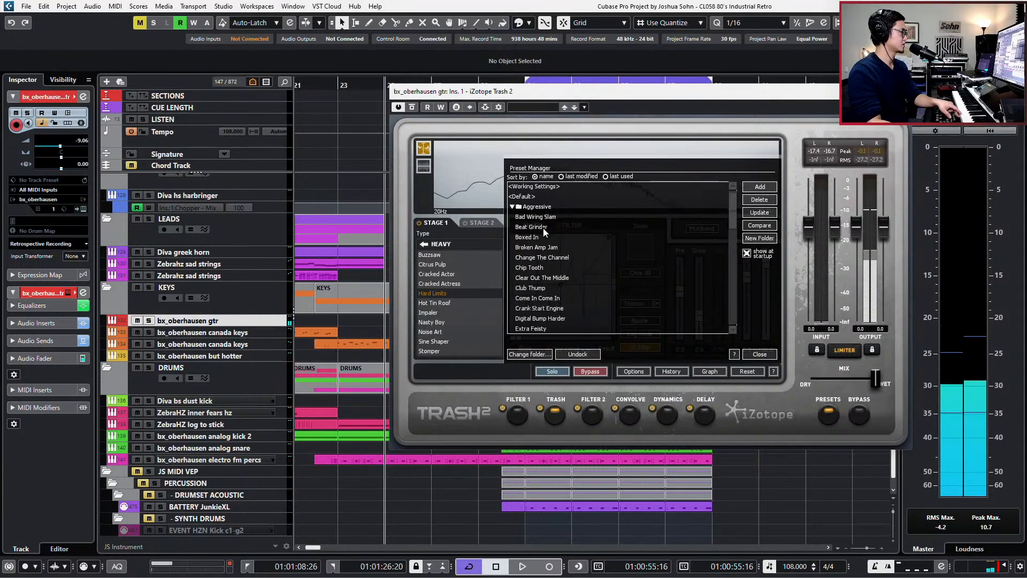
scroll(544, 221, "down", 1)
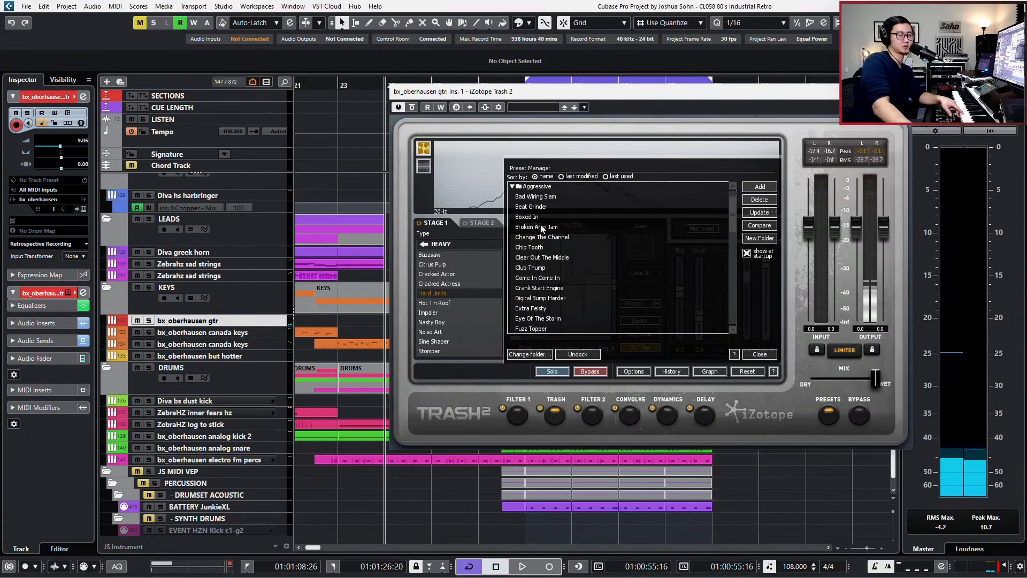
left_click(541, 200)
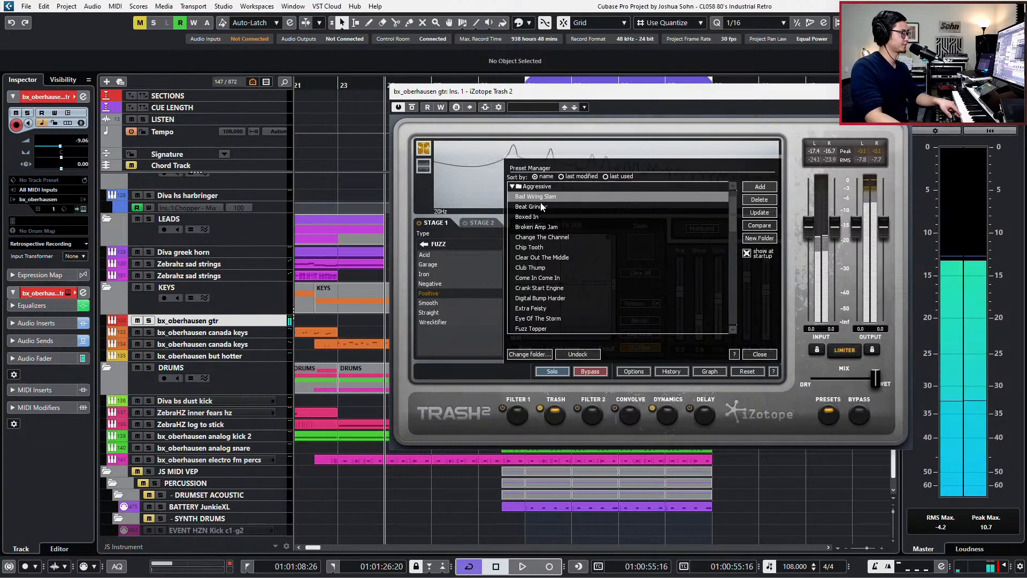
left_click(544, 208)
left_click(545, 217)
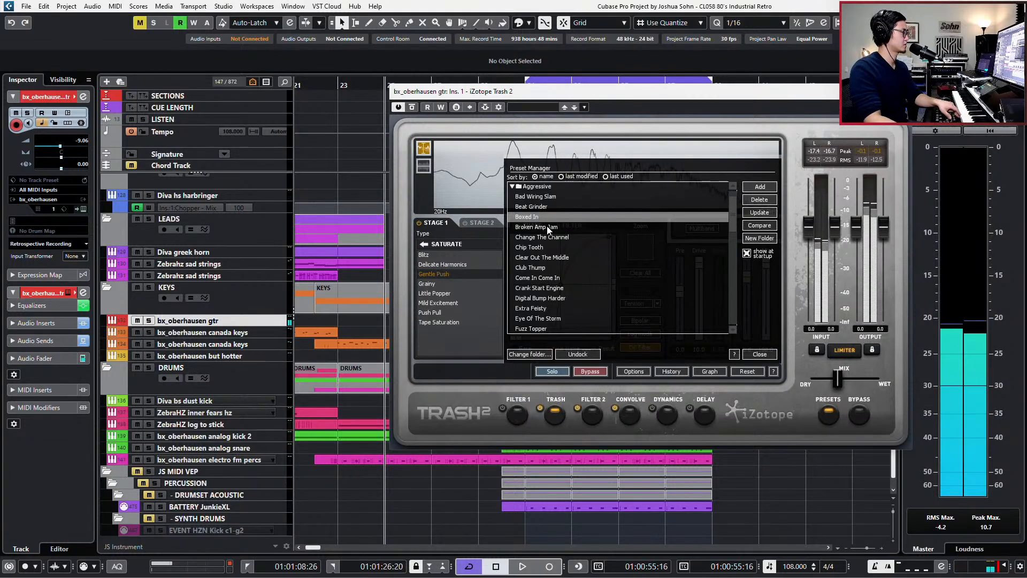
left_click(546, 226)
left_click(551, 239)
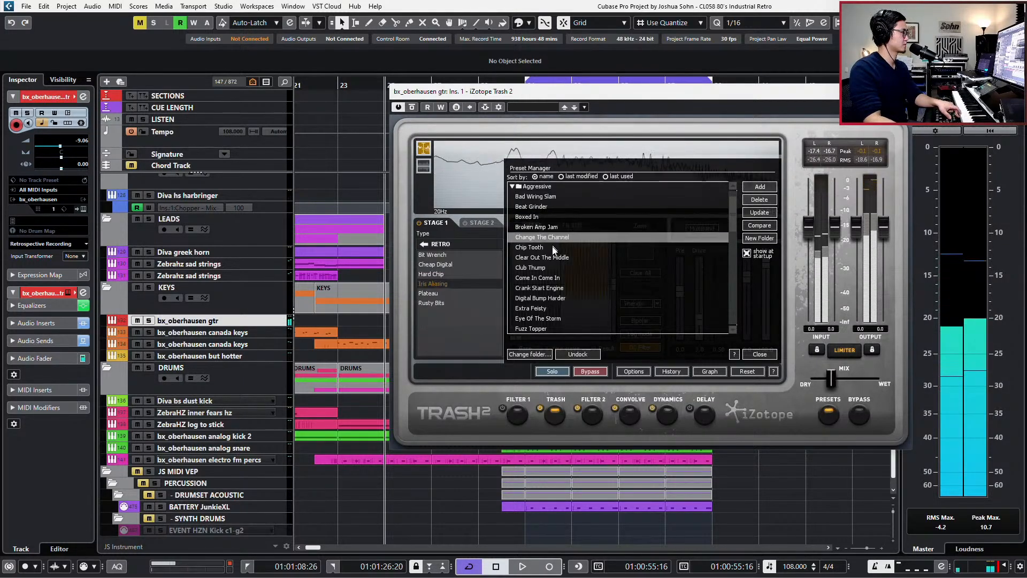
left_click(551, 248)
Audition the Aggressive presets Crank Start Engine, Digital Bump Harder, Extra Feisty and Eye Of The Storm
scroll(558, 271, "down", 1)
scroll(558, 272, "down", 1)
left_click(559, 270)
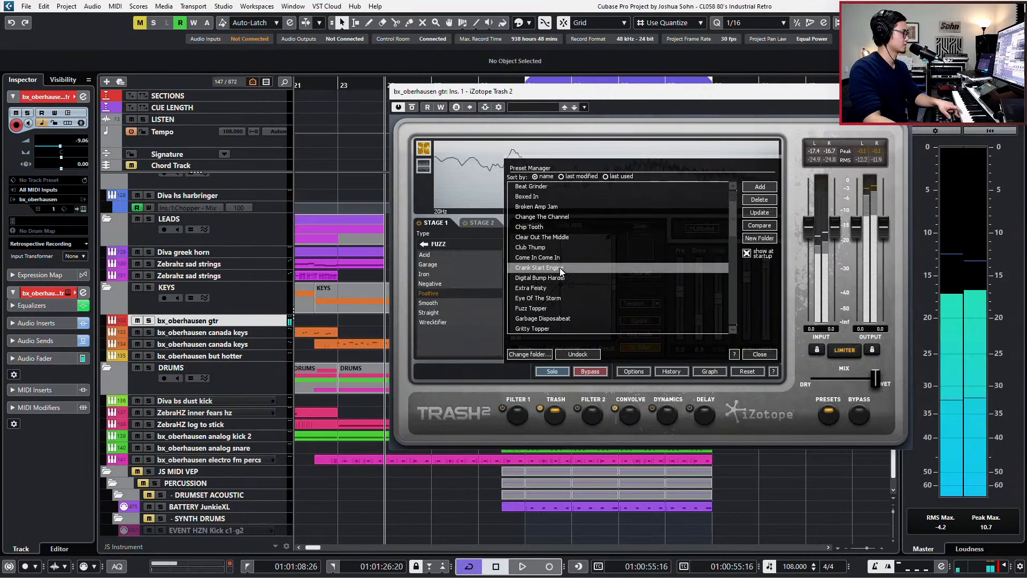
left_click(562, 282)
scroll(562, 282, "down", 1)
left_click(558, 278)
left_click(558, 288)
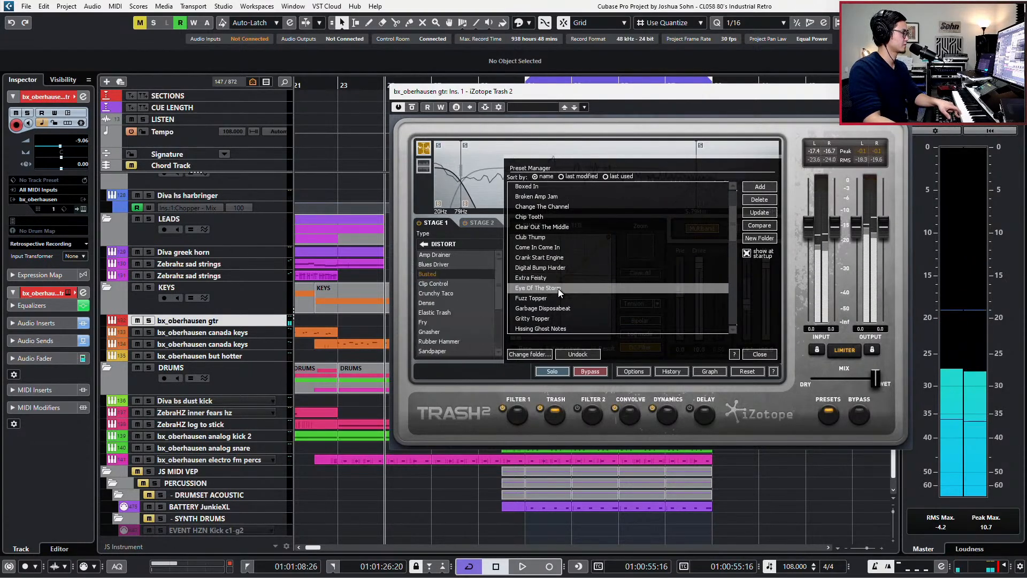
Try the Aggressive presets Garbage Disposabeat, Gritty Topper, Hissing Ghost Notes, Honk Monkey and Icy Scoop on the gtr sound
scroll(558, 288, "down", 2)
left_click(557, 290)
scroll(556, 292, "down", 1)
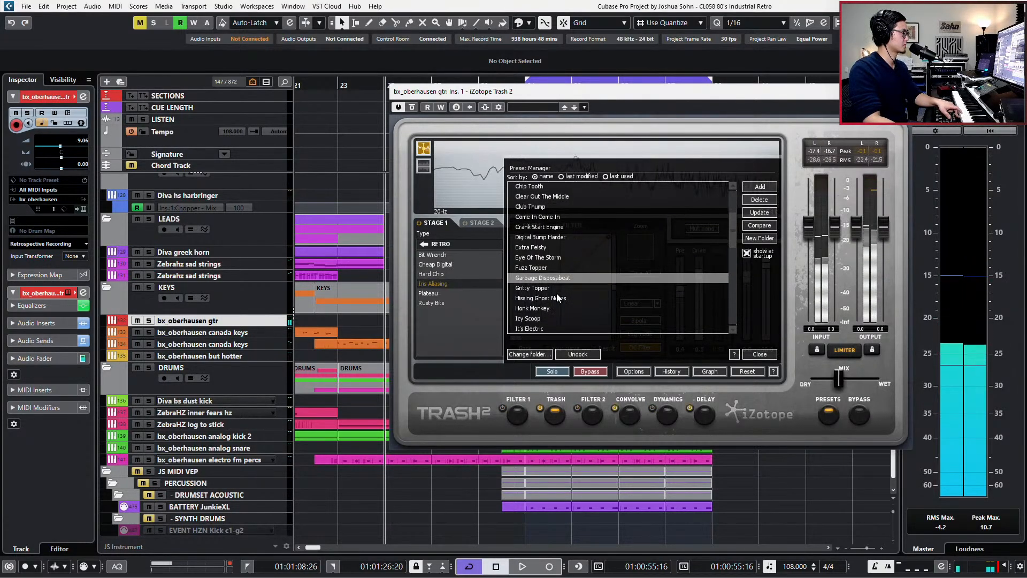
left_click(557, 292)
left_click(553, 298)
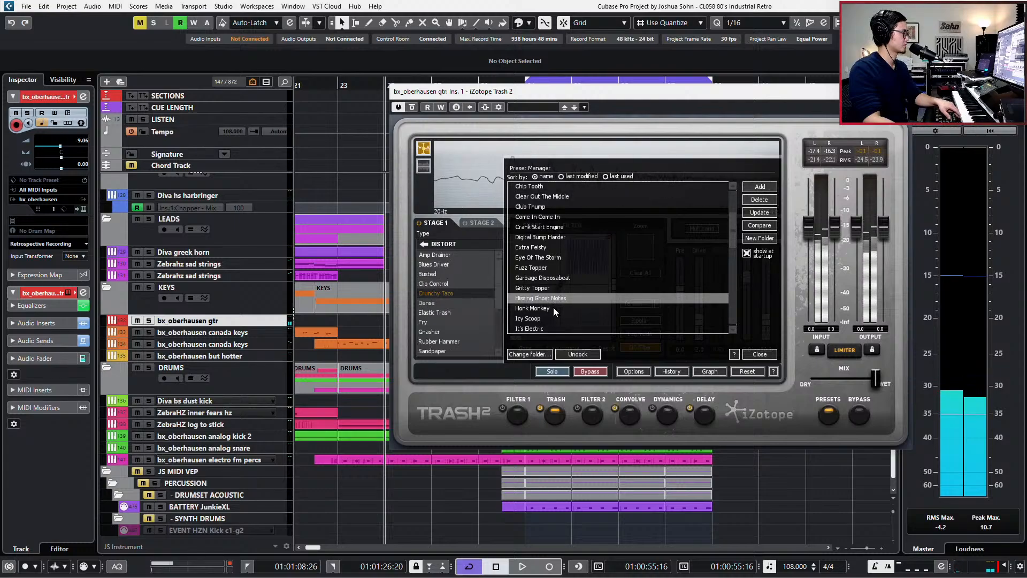
left_click(553, 308)
left_click(553, 318)
Audition the Aggressive presets It's Electric, Le Fat, Left In The Machine, Lizard Bite and Lo Mids Rage
scroll(553, 318, "down", 3)
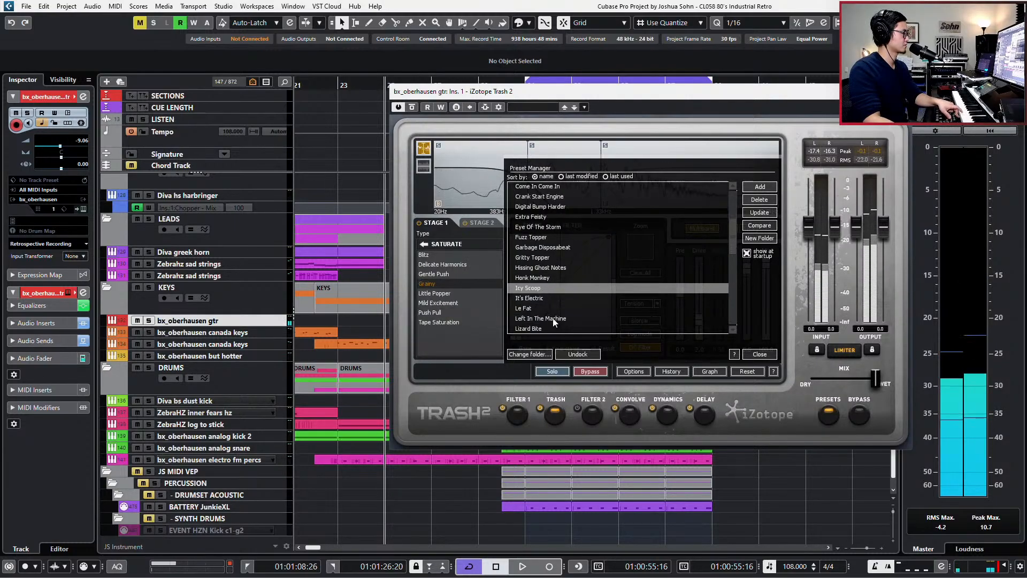
left_click(549, 299)
left_click(545, 309)
scroll(555, 307, "down", 3)
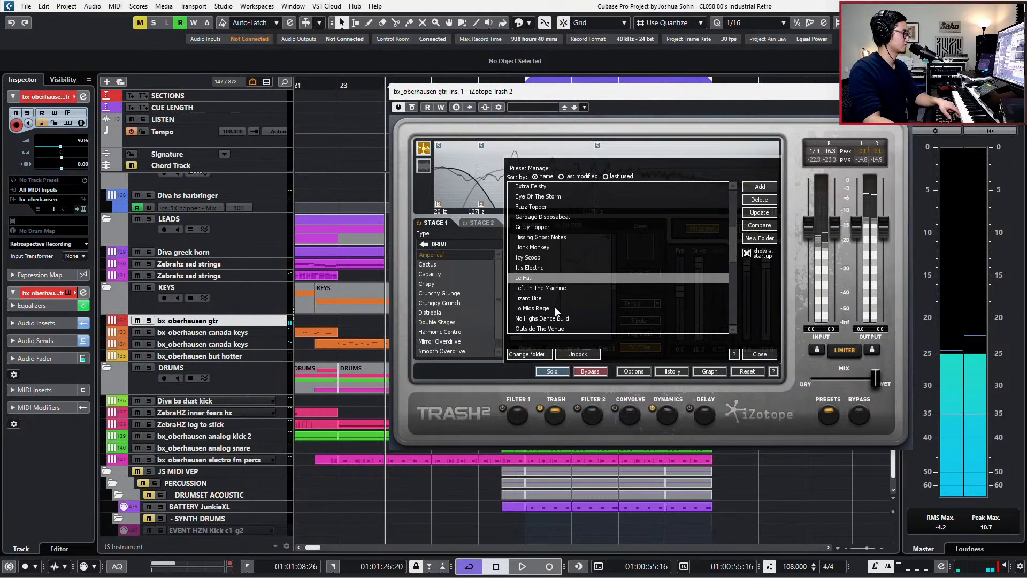
left_click(551, 289)
left_click(550, 298)
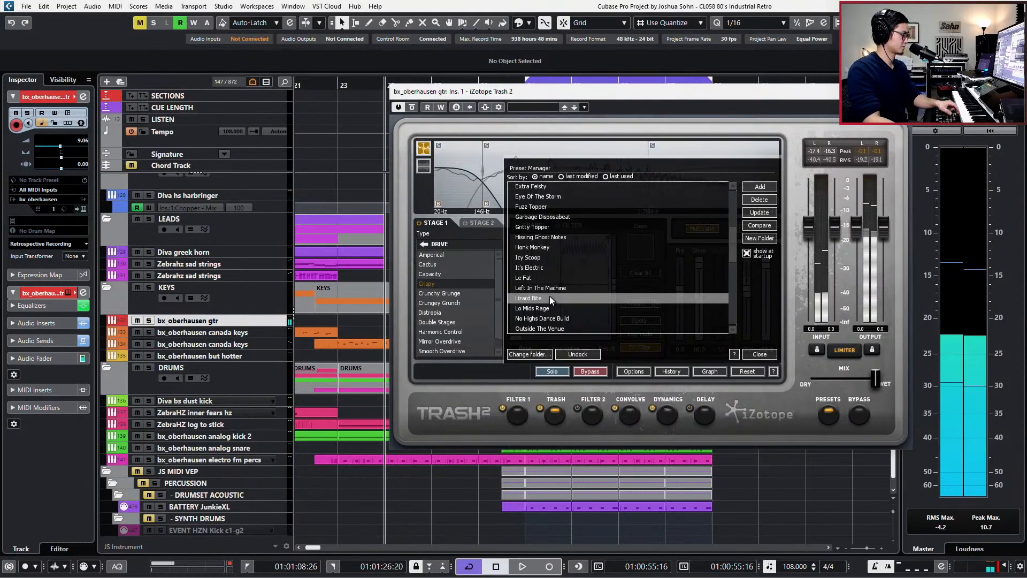
left_click(547, 307)
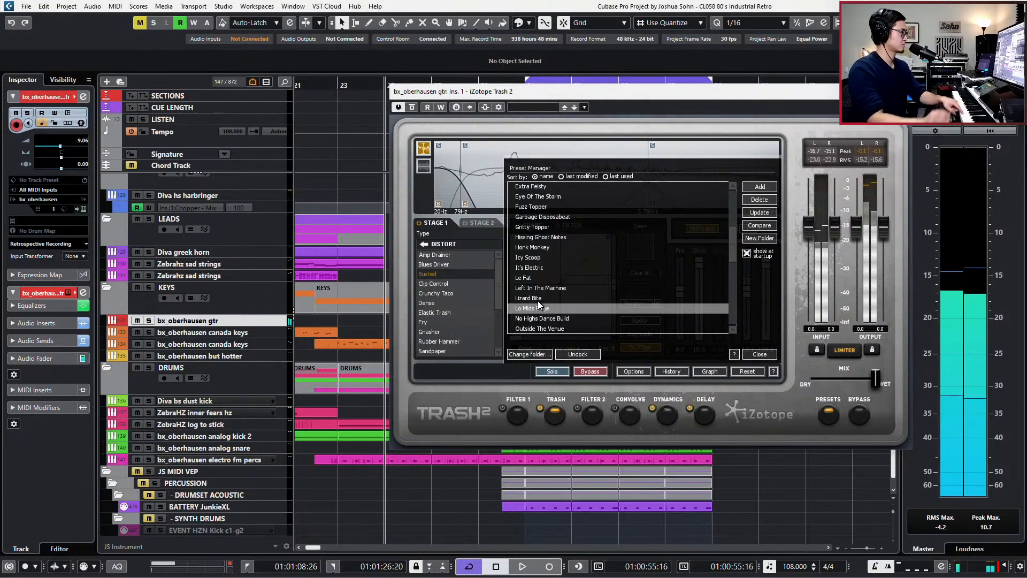
Try the Aggressive presets No Highs Dance Build, Outside The Venue, Pine Cone and Plastic Crack while playing
left_click(551, 319)
scroll(551, 320, "down", 2)
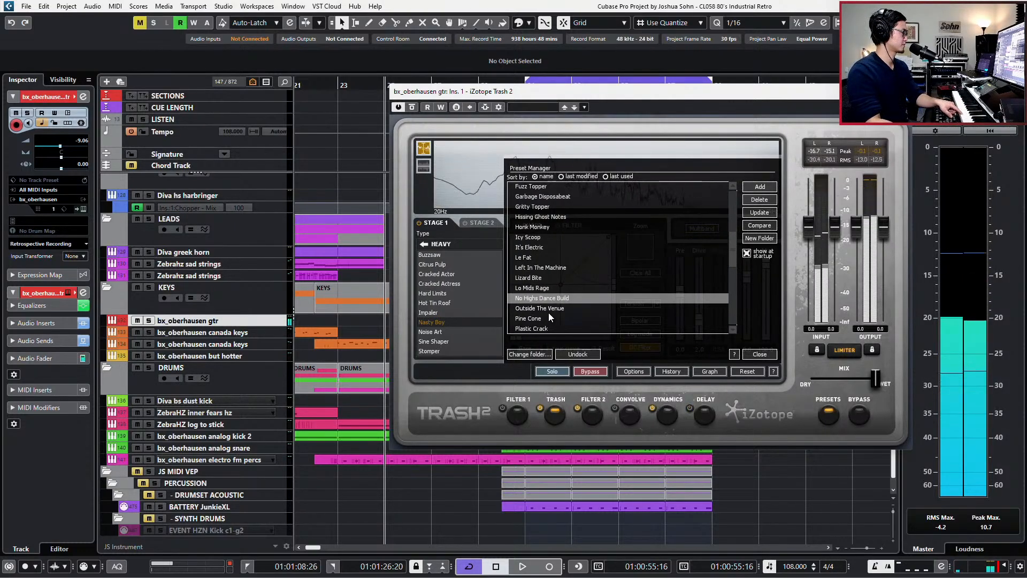
left_click(549, 312)
left_click(544, 323)
left_click(545, 328)
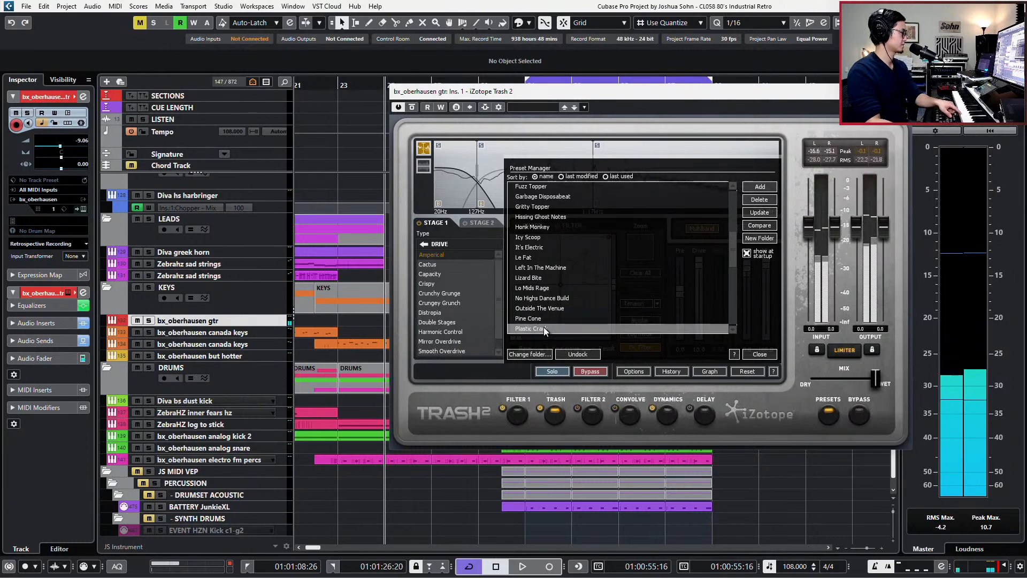
Audition the Aggressive presets Quick Dip, Remember Gak, Synth Salt and Tearing Down Pulses on the gtr sound
scroll(575, 300, "down", 3)
left_click(554, 309)
left_click(553, 316)
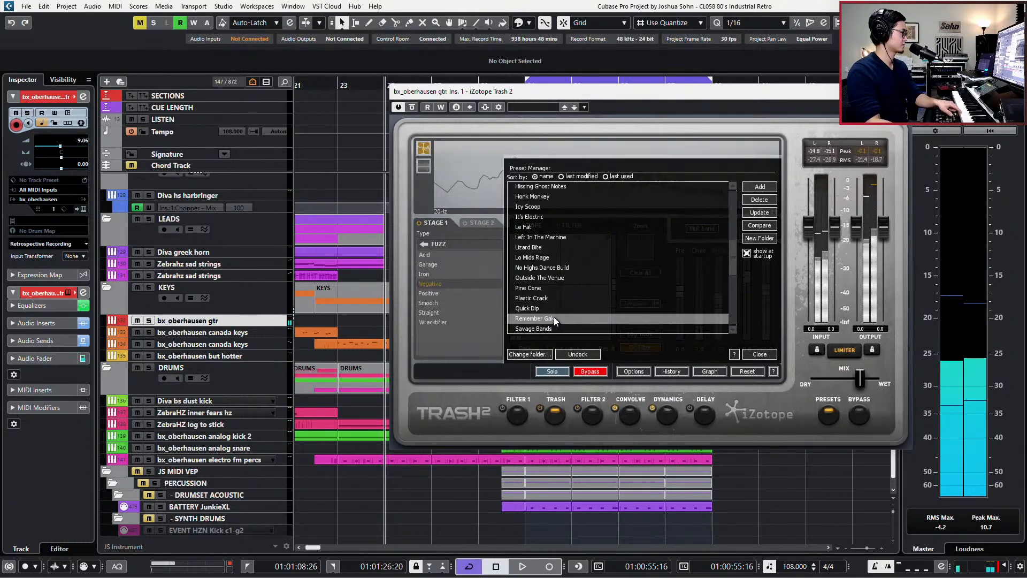
scroll(555, 318, "down", 3)
left_click(556, 317)
scroll(556, 315, "down", 3)
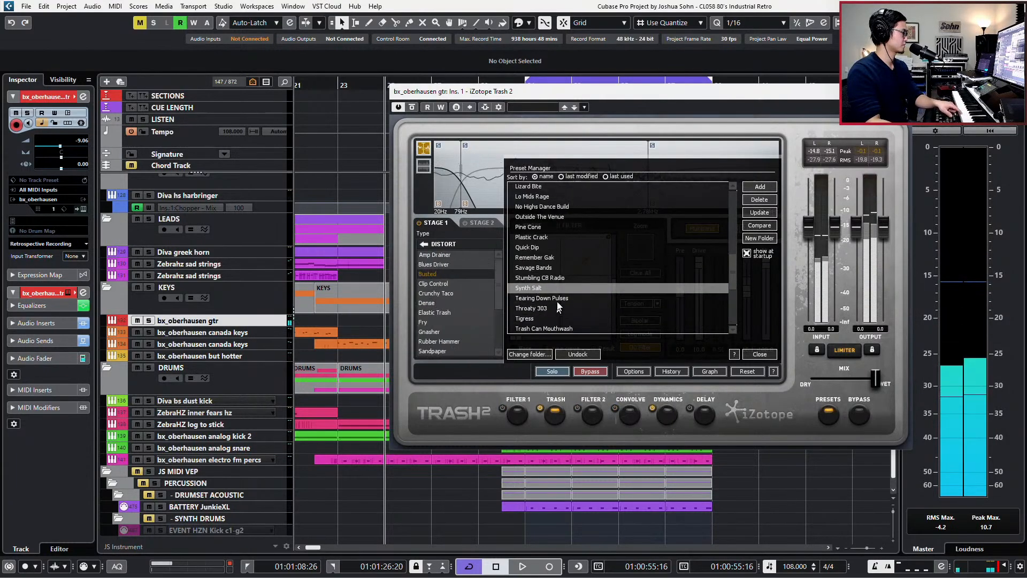
left_click(555, 300)
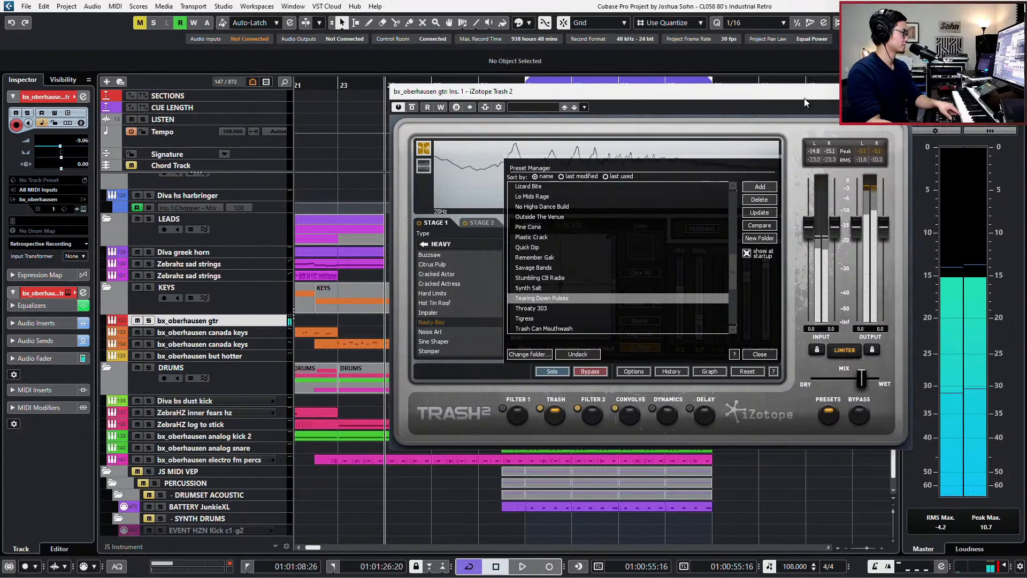
Close the Trash 2 window and deactivate the VERB 04-KEYS send on the gtr channel
left_click_drag(847, 96, 670, 133)
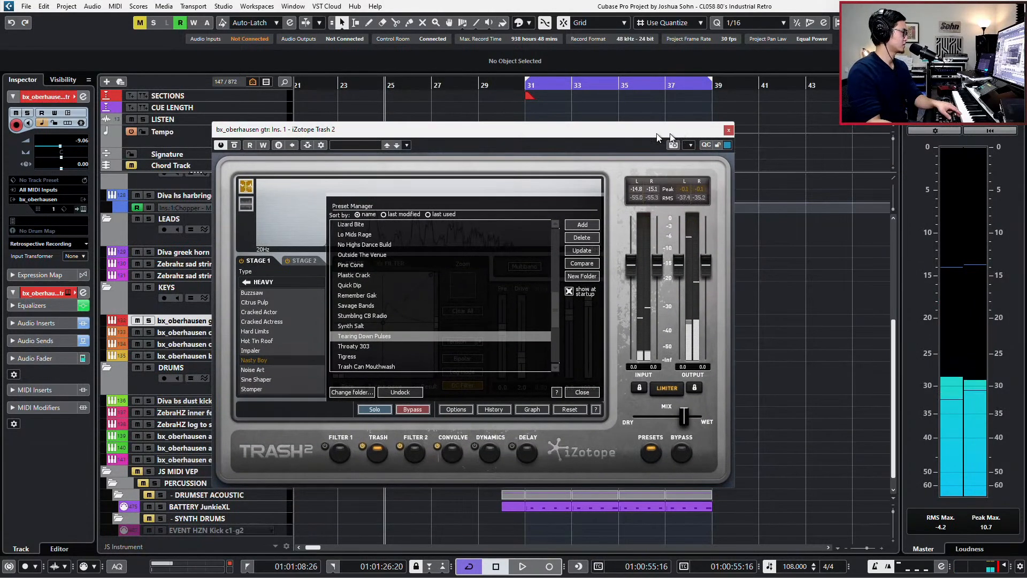
left_click(729, 130)
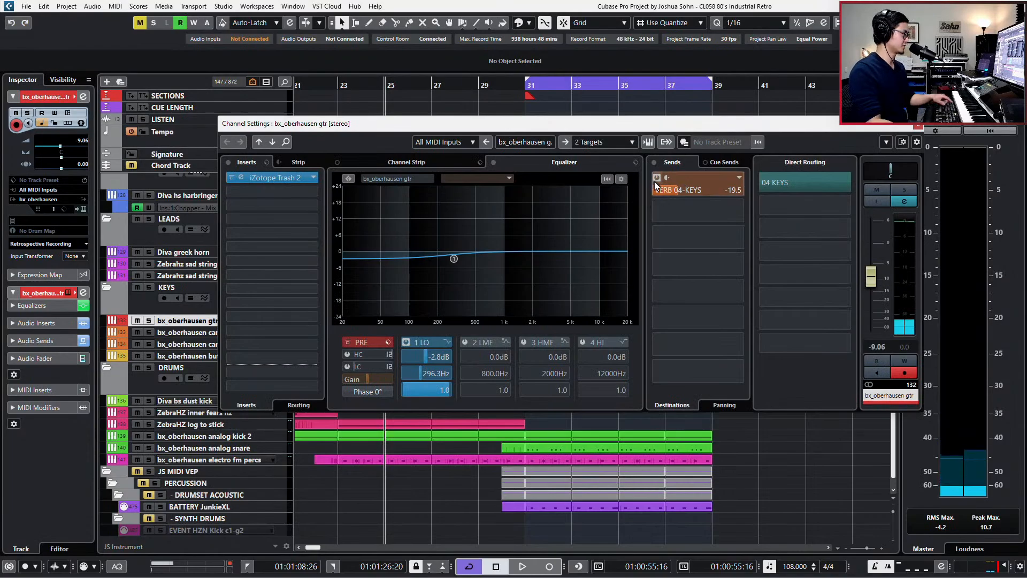
left_click(656, 181)
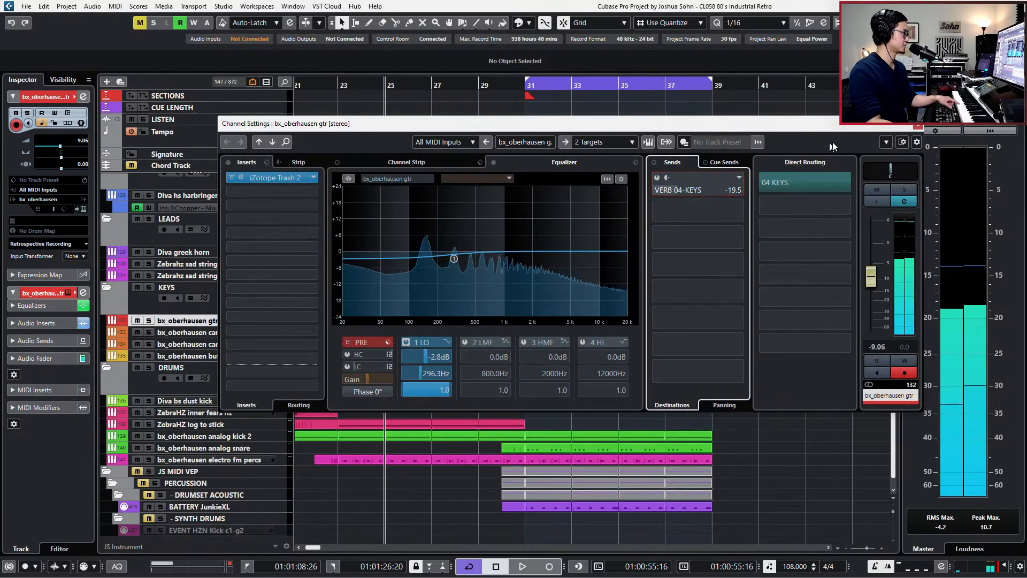
Reopen Trash 2 and try the Aggressive presets Tigress, Trash Can Mouthwash, Tubby Jammer and Tube Squash
left_click(281, 177)
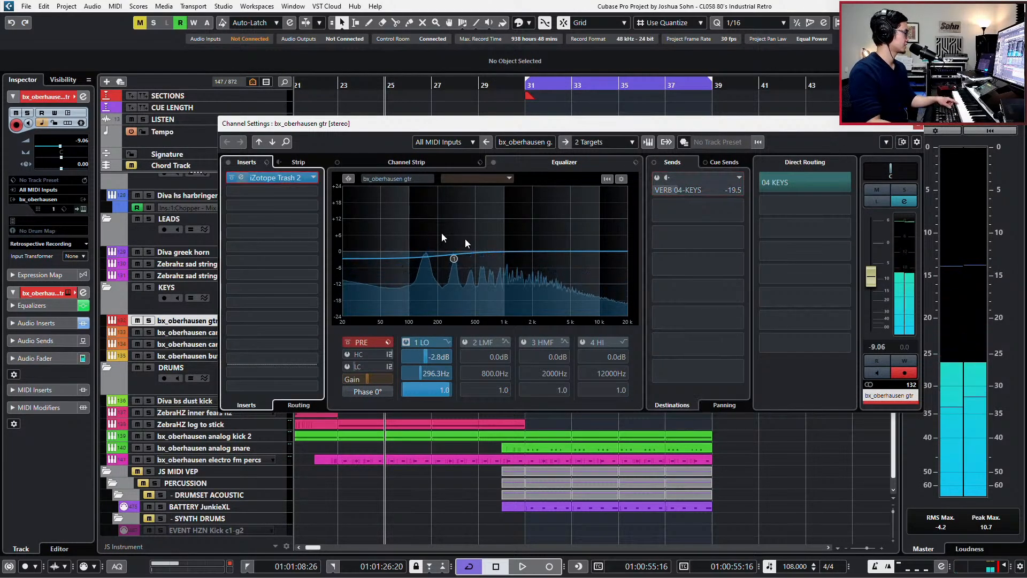
scroll(393, 315, "down", 5)
left_click(400, 335)
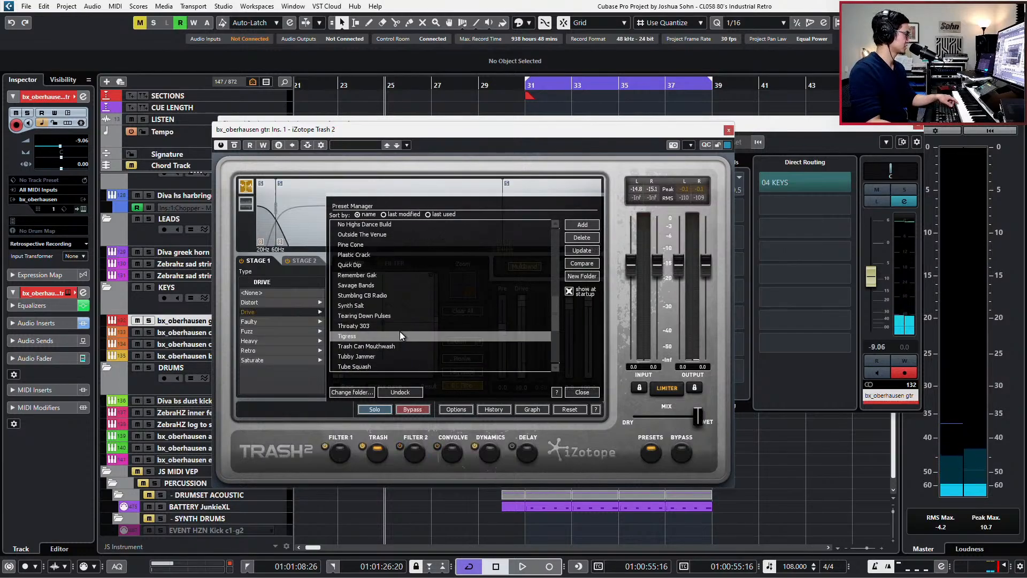
left_click(396, 346)
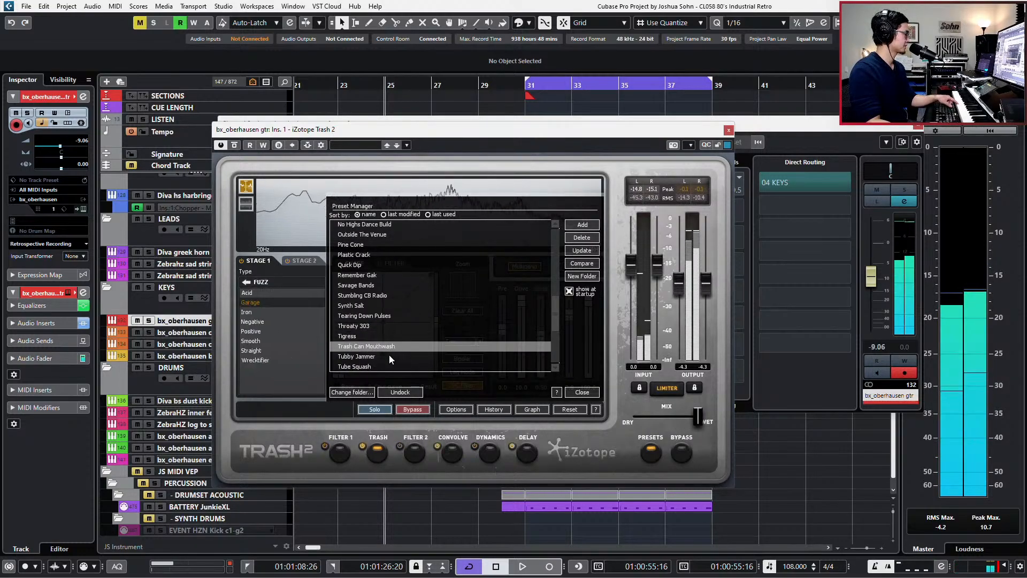
left_click(389, 357)
left_click(383, 366)
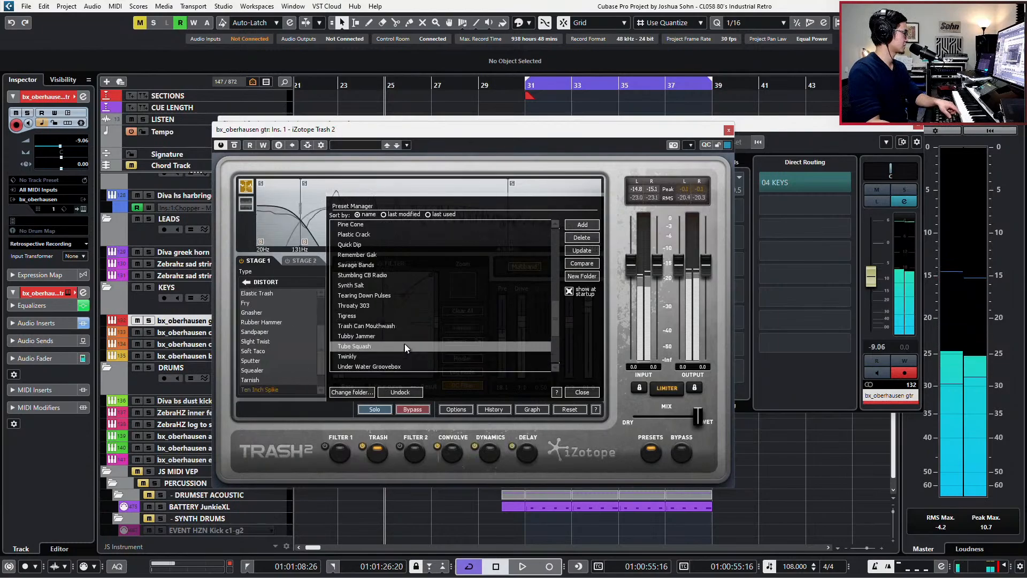
Audition the Aggressive presets Twinkly, Under Water Groovebox and Where's That Hiss
scroll(404, 345, "down", 1)
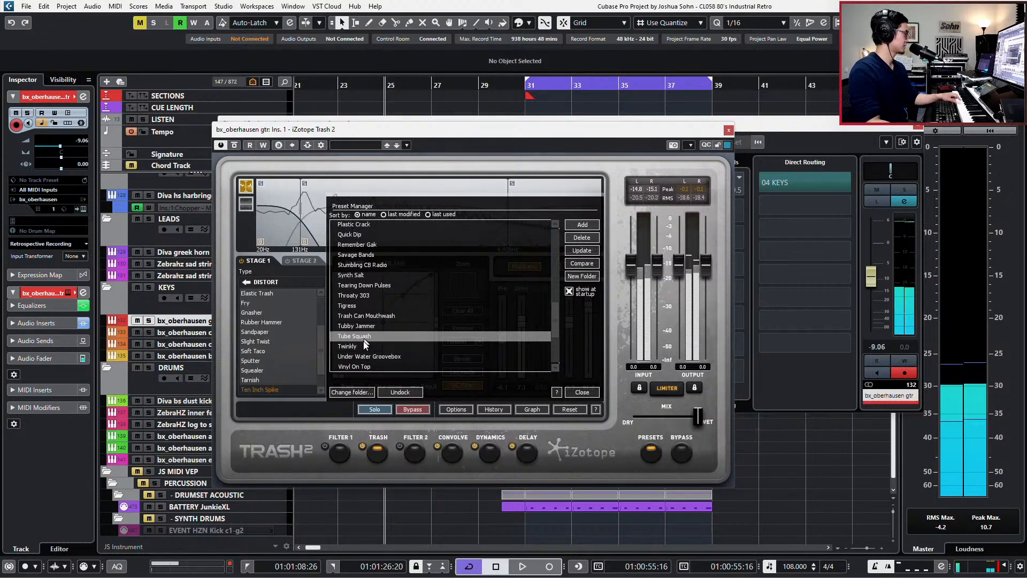
double_click(348, 346)
double_click(349, 356)
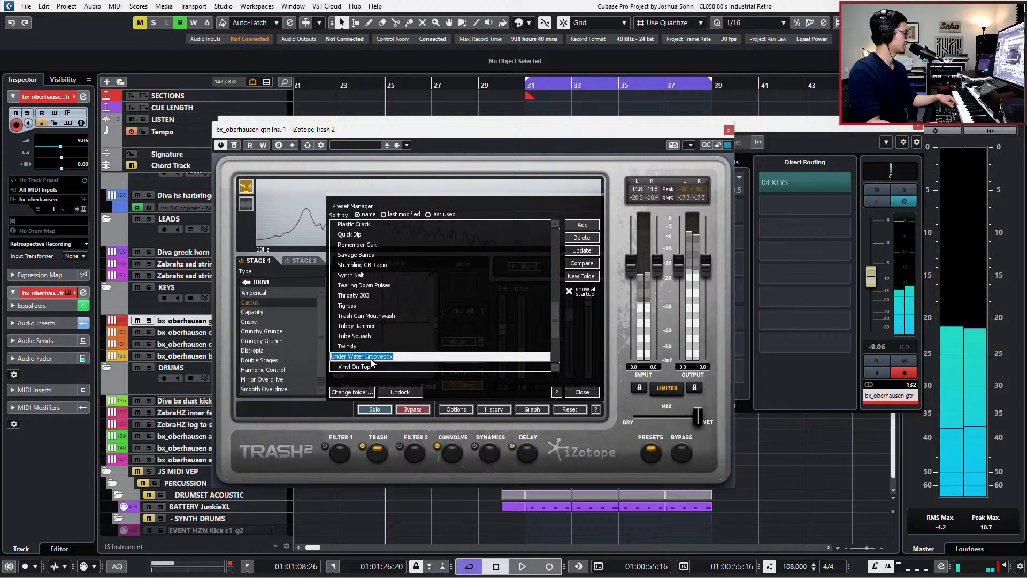
left_click_drag(554, 324, 549, 362)
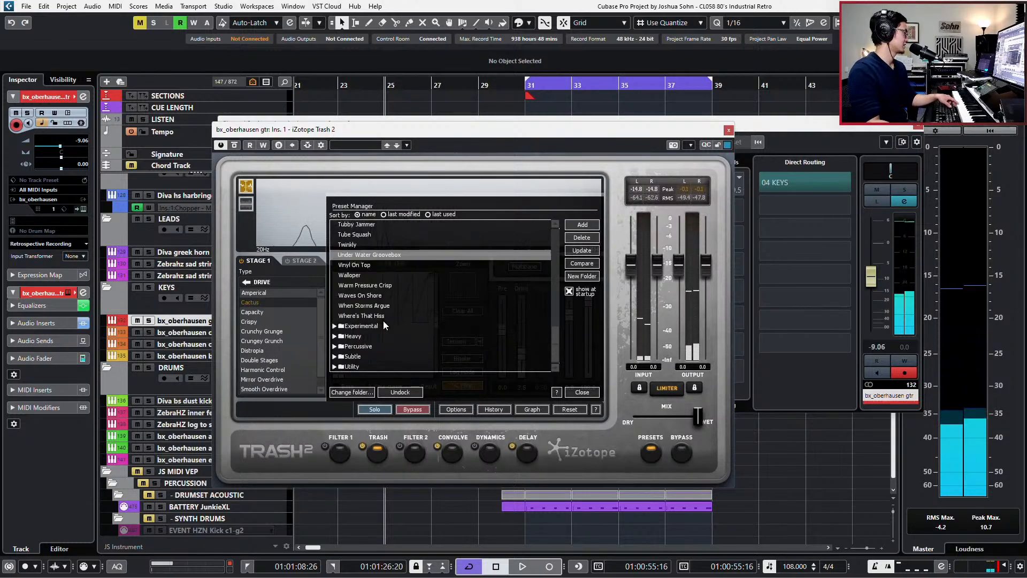
left_click(383, 320)
Open the Percussive preset folder and try 16th Trip Blaster, Aminal and Arcade Bite
left_click(366, 337)
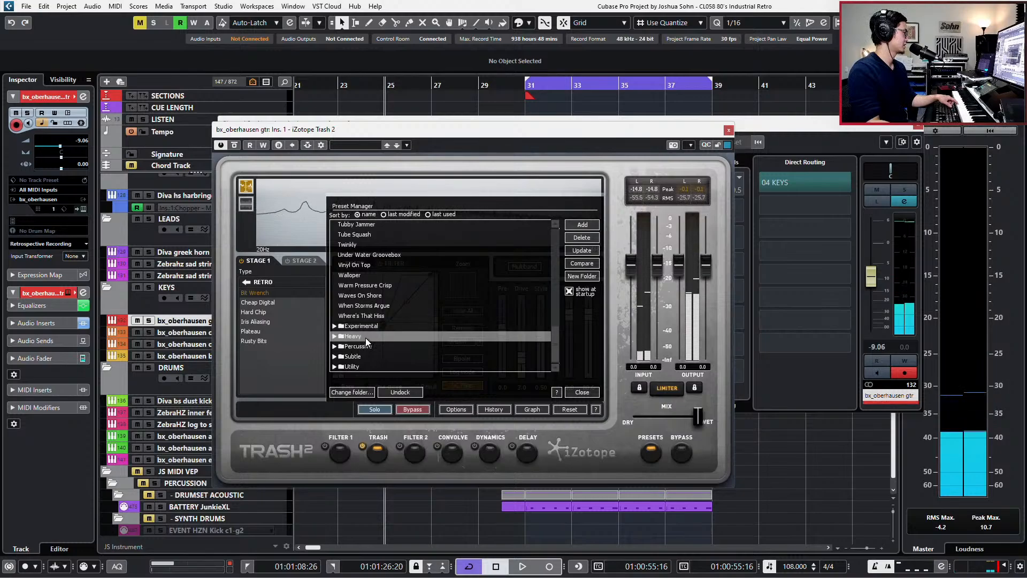
left_click(338, 348)
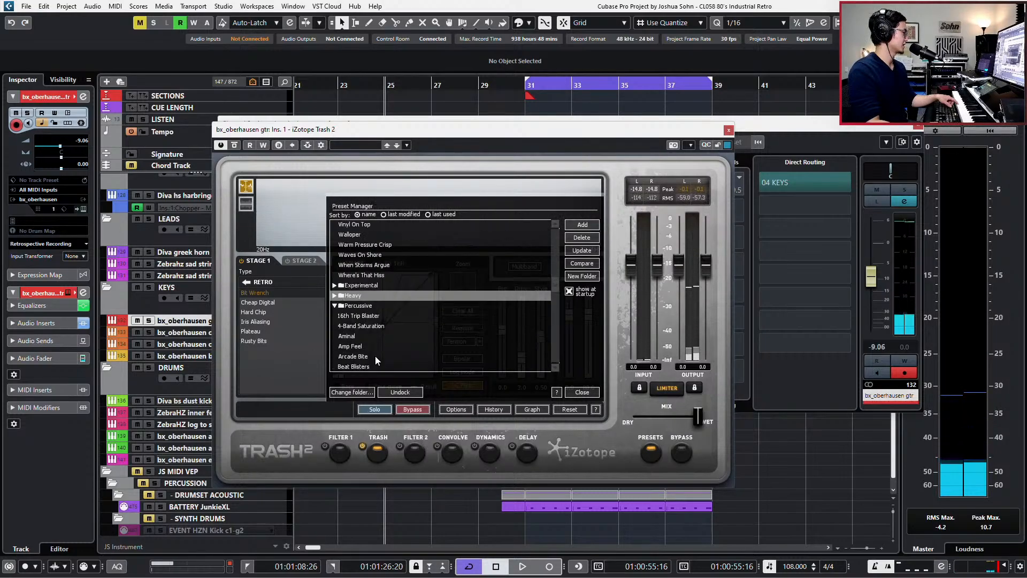
left_click(386, 317)
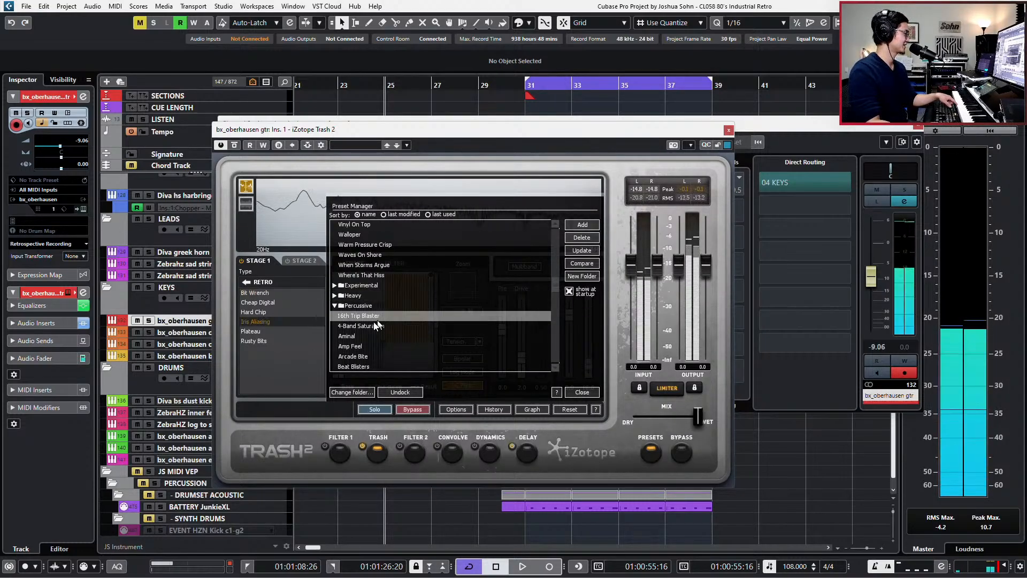
left_click(358, 335)
scroll(360, 326, "down", 2)
left_click(367, 296)
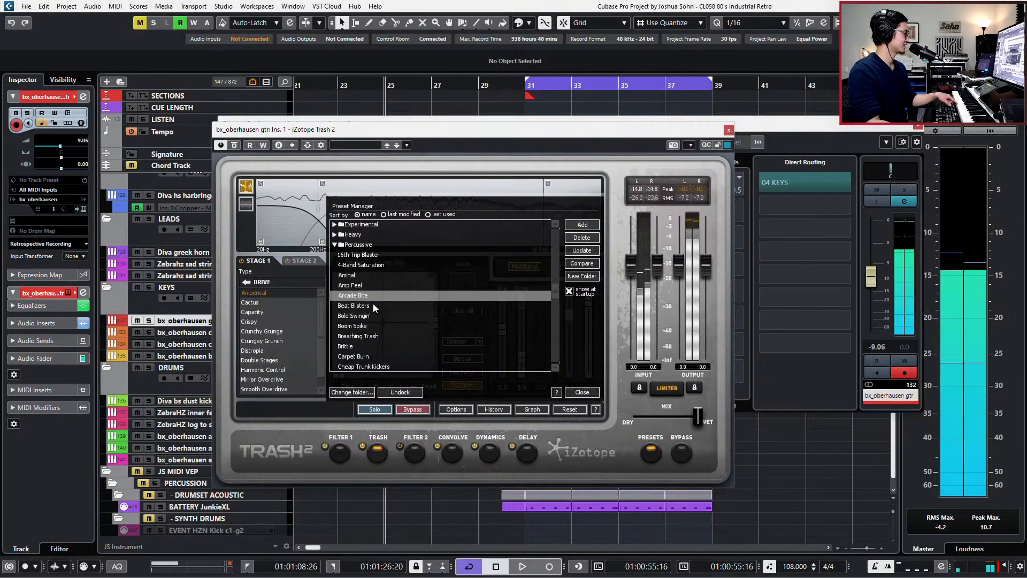
Audition the Percussive presets Beat Blisters, Bold Swingin', Boom Spike, Breathing Trash and Brittle
left_click(373, 306)
left_click(377, 317)
left_click(377, 325)
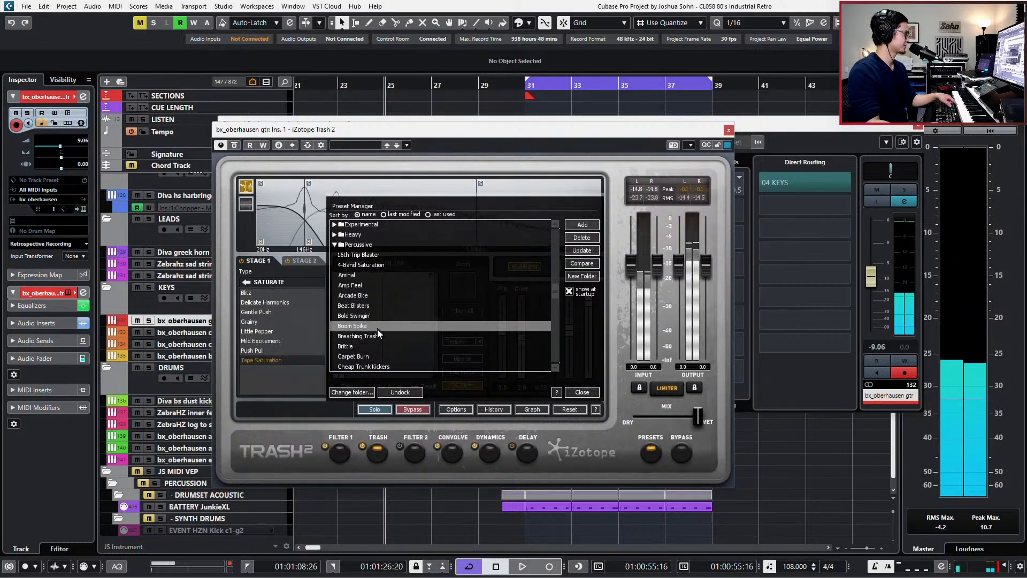
left_click(377, 335)
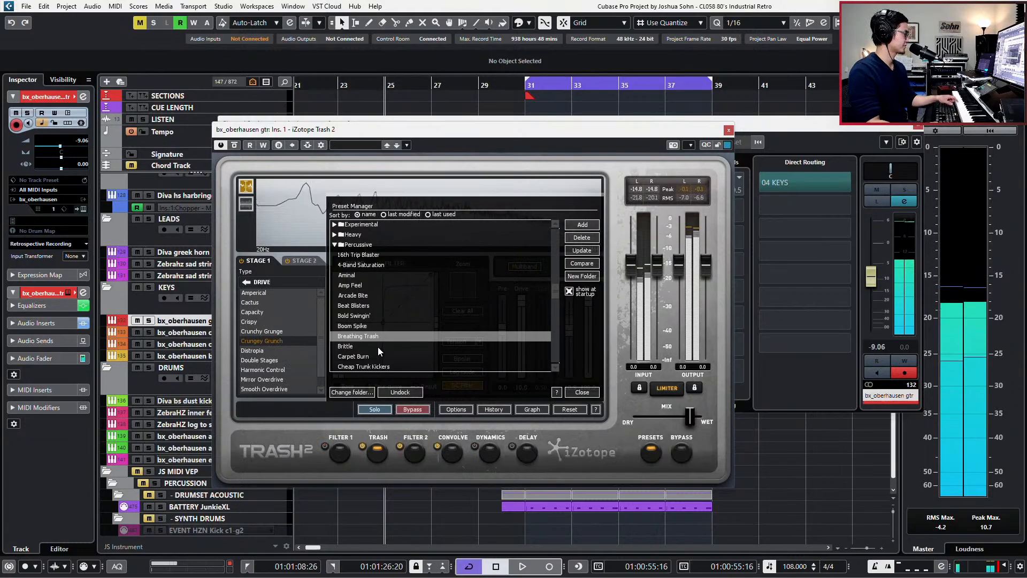
left_click(378, 346)
Try further Percussive presets on the gtr sound, including Cymbalizer, Deep Wax and Ear Cleaner
scroll(378, 347, "down", 2)
left_click(386, 335)
left_click(380, 346)
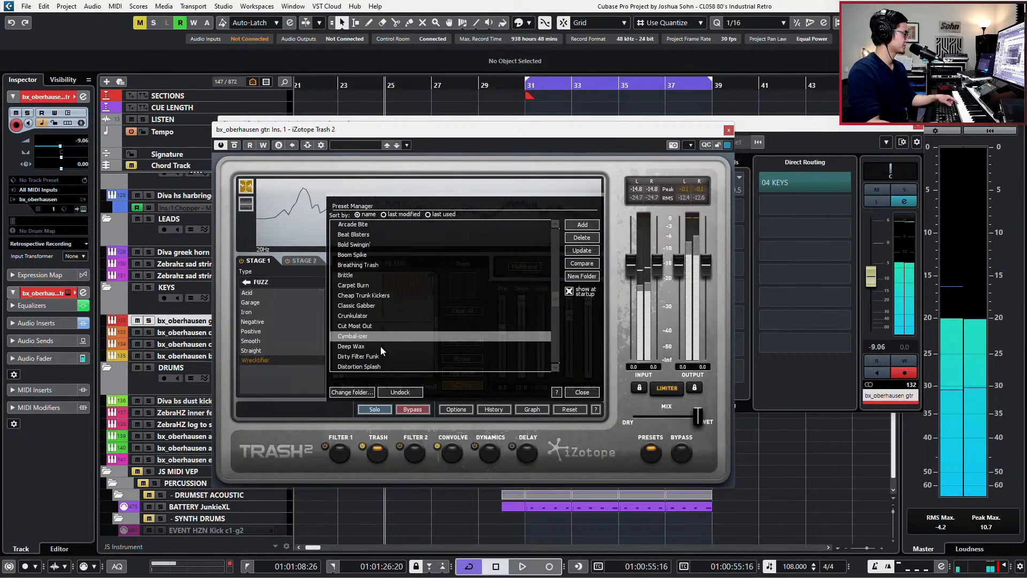
scroll(380, 347, "down", 2)
left_click(381, 345)
left_click(383, 327)
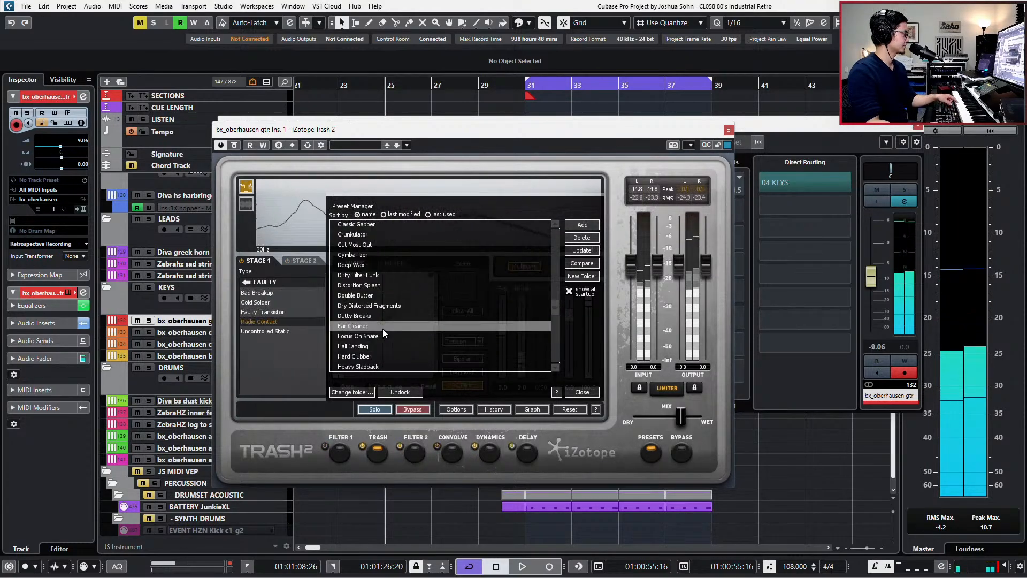
Compare the Percussive presets Jazz Turned IDM and Just Wicked, and load Jazz Turned IDM for the gtr sound
scroll(383, 337, "down", 2)
left_click(385, 346)
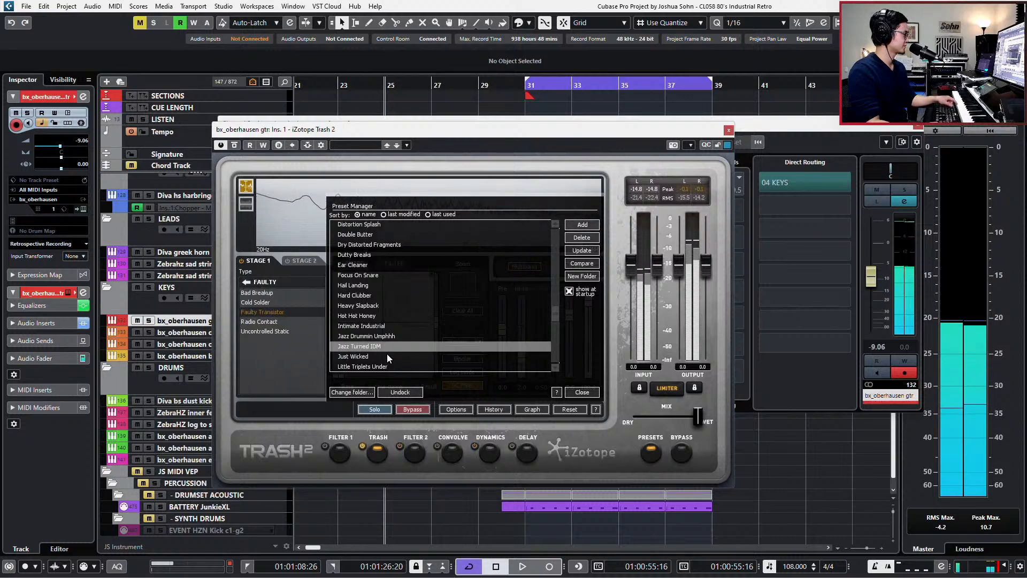
left_click(383, 358)
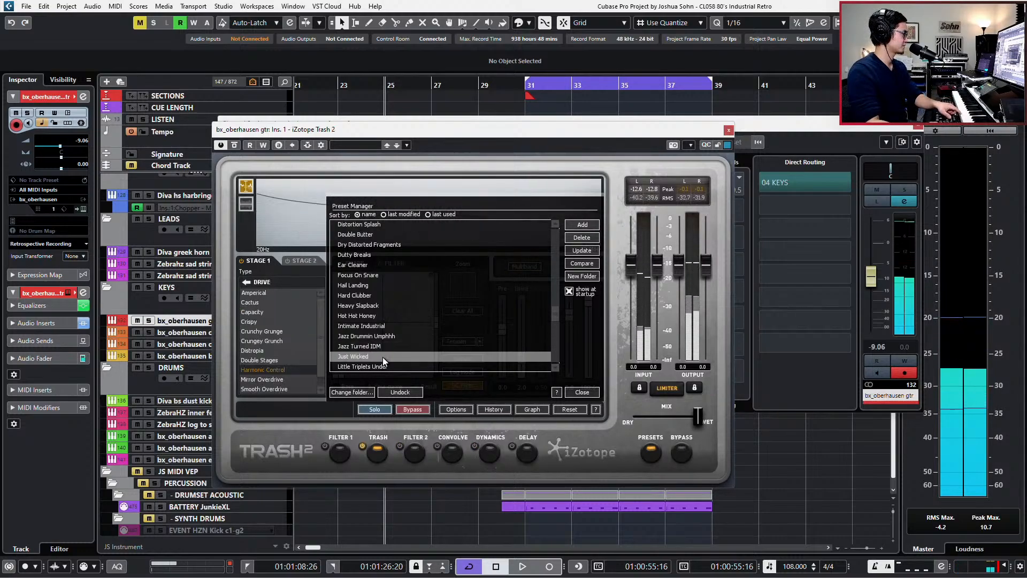
left_click(385, 347)
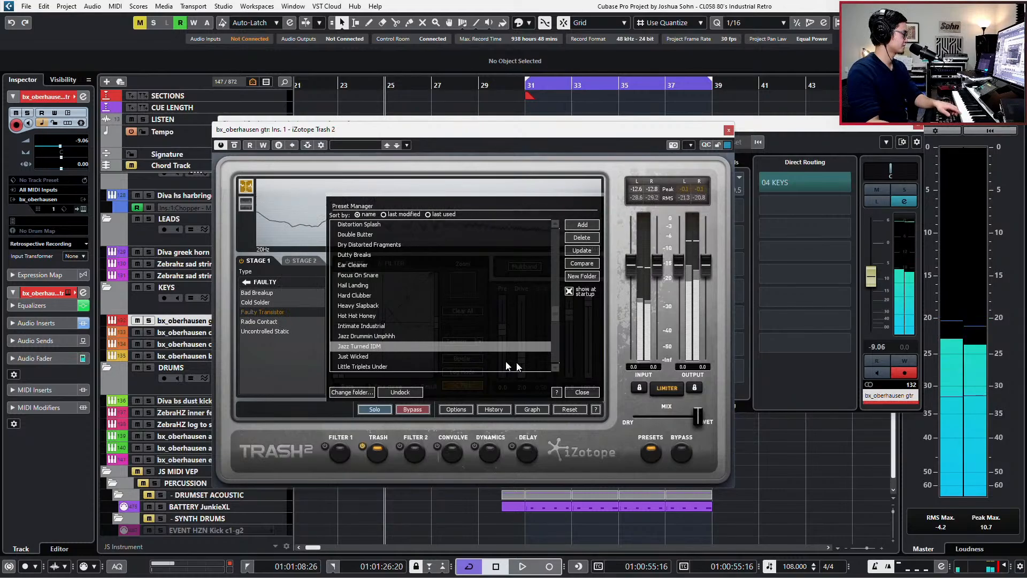
Close the preset manager, Trash 2 and the gtr channel settings, and stop playback of the arrangement
left_click(587, 392)
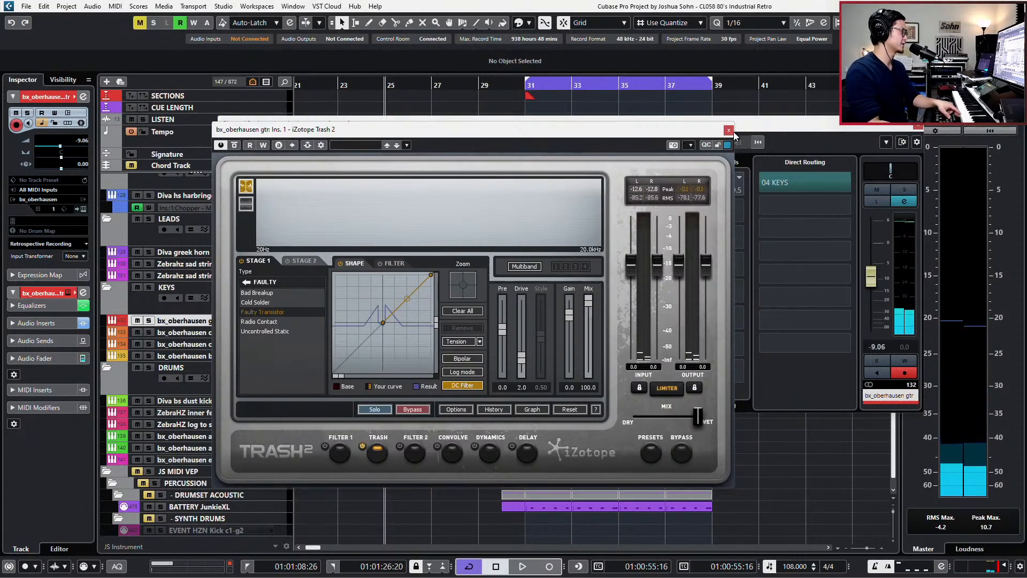
left_click(729, 130)
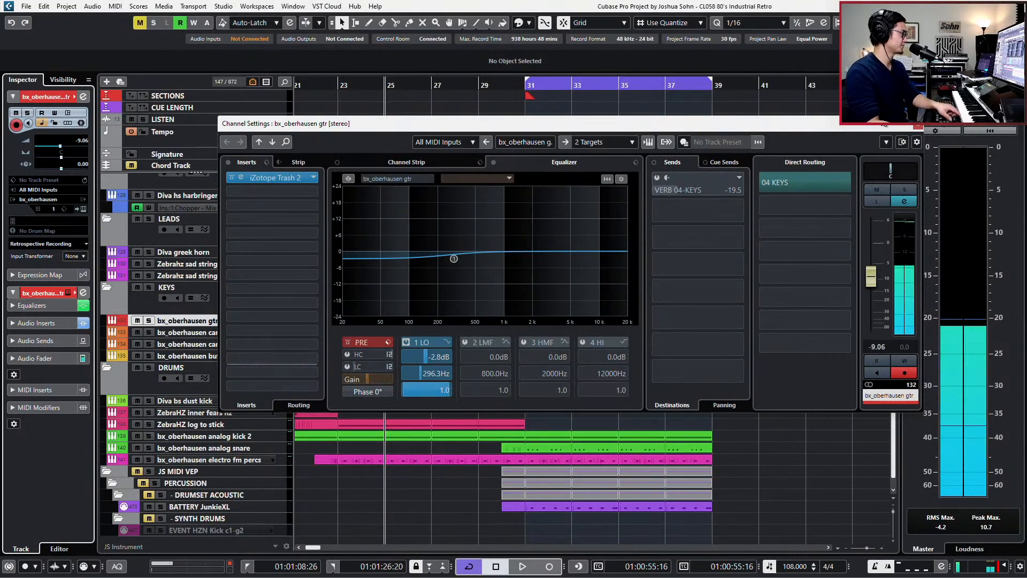
left_click(913, 124)
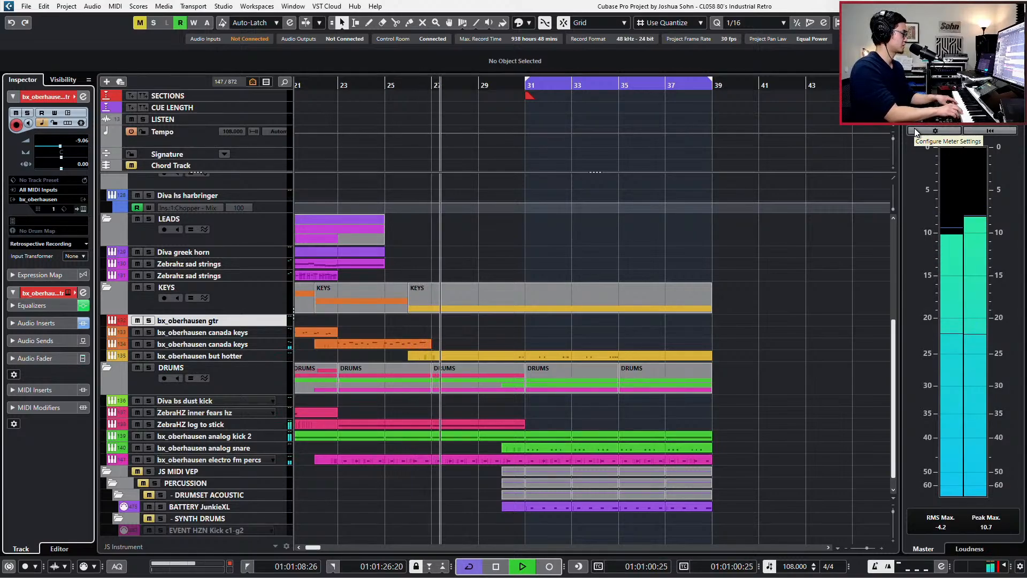
key("space")
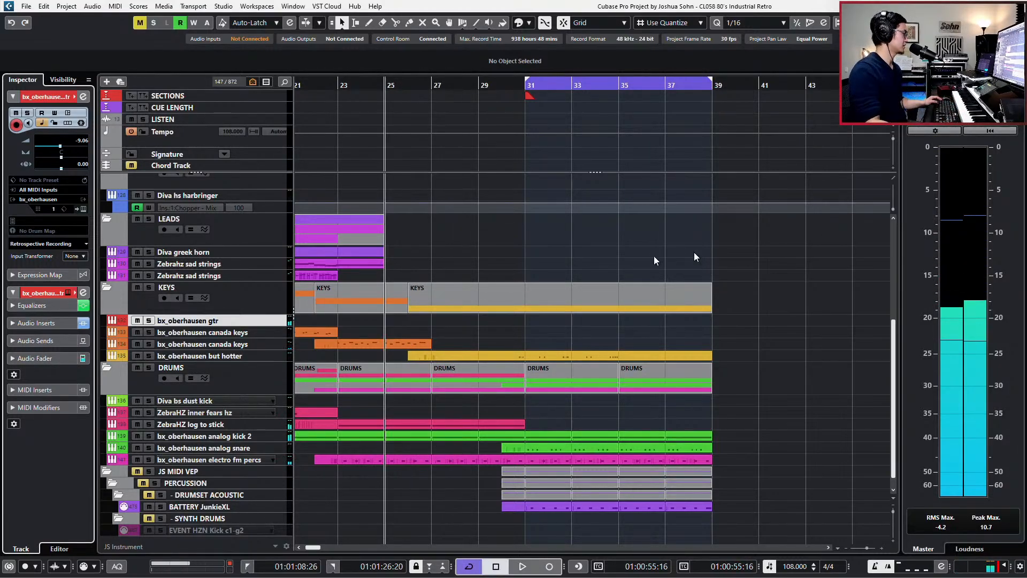
Check the D4 note at bar 23 of the lower canada keys clip in the Key Editor and split the clip at bar 23
left_click(339, 346)
key("alt+1")
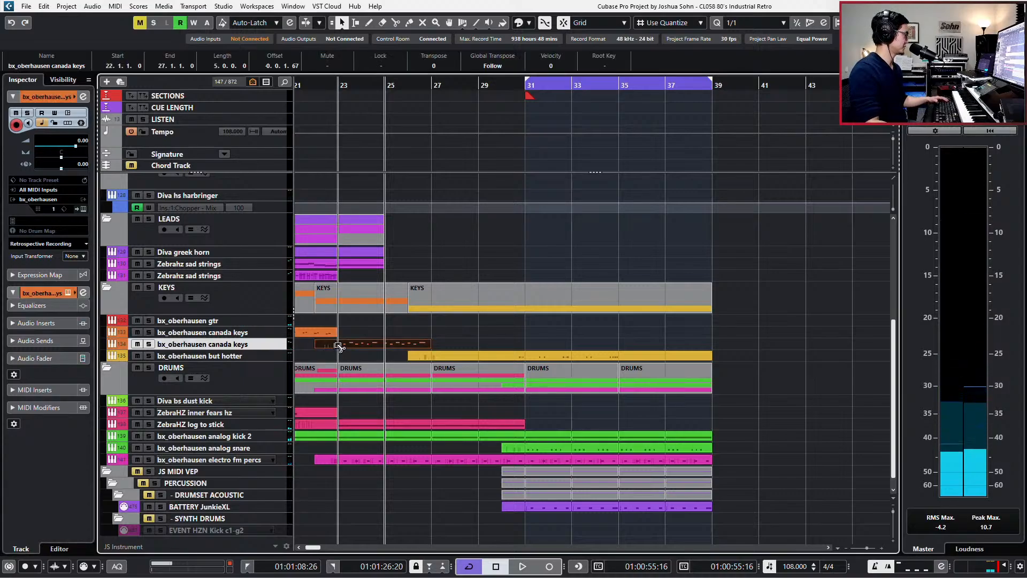
left_click(339, 345, "alt")
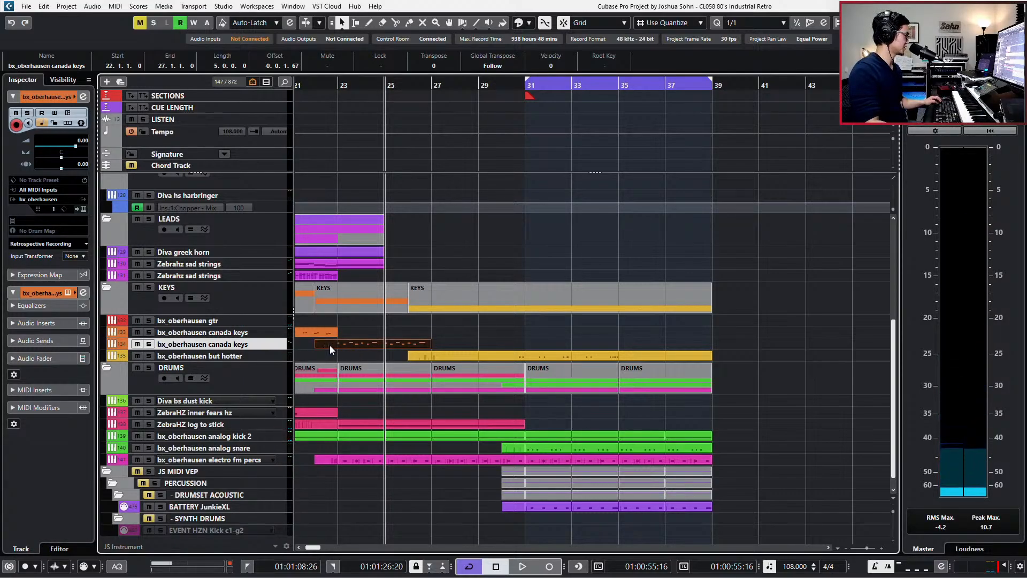
scroll(328, 344, "up", 4)
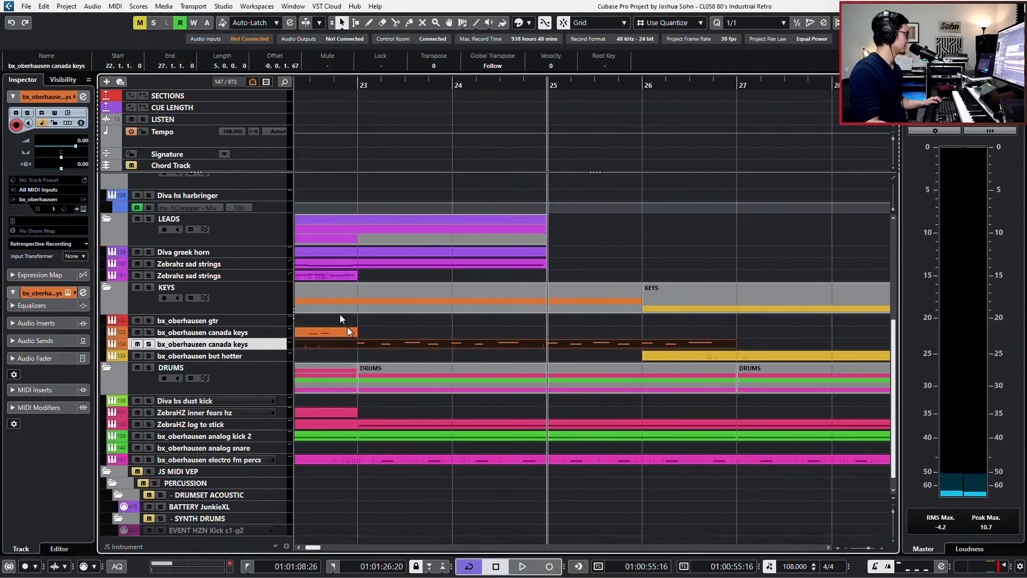
double_click(348, 330)
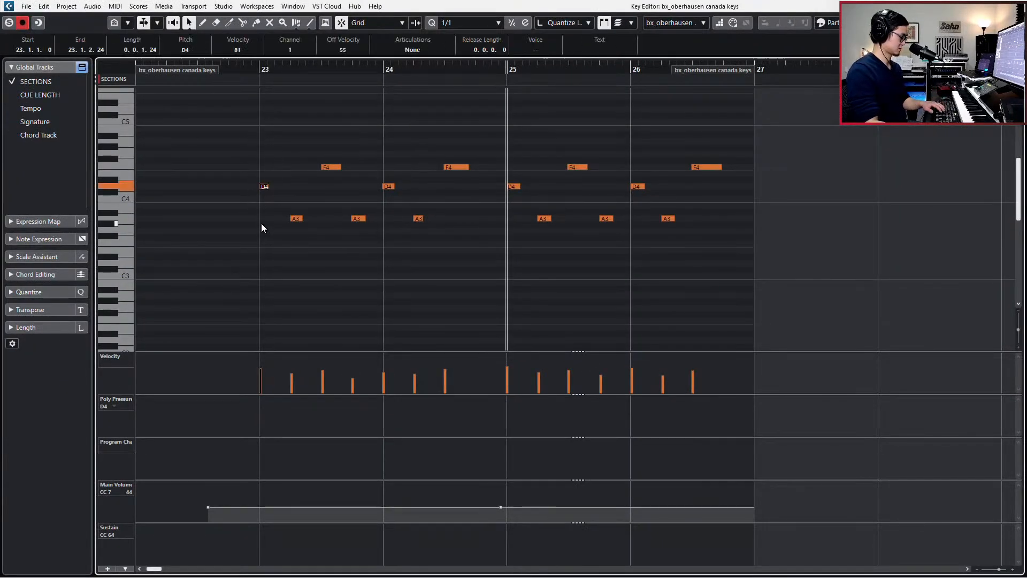
key("ctrl+e")
left_click(359, 345, "alt")
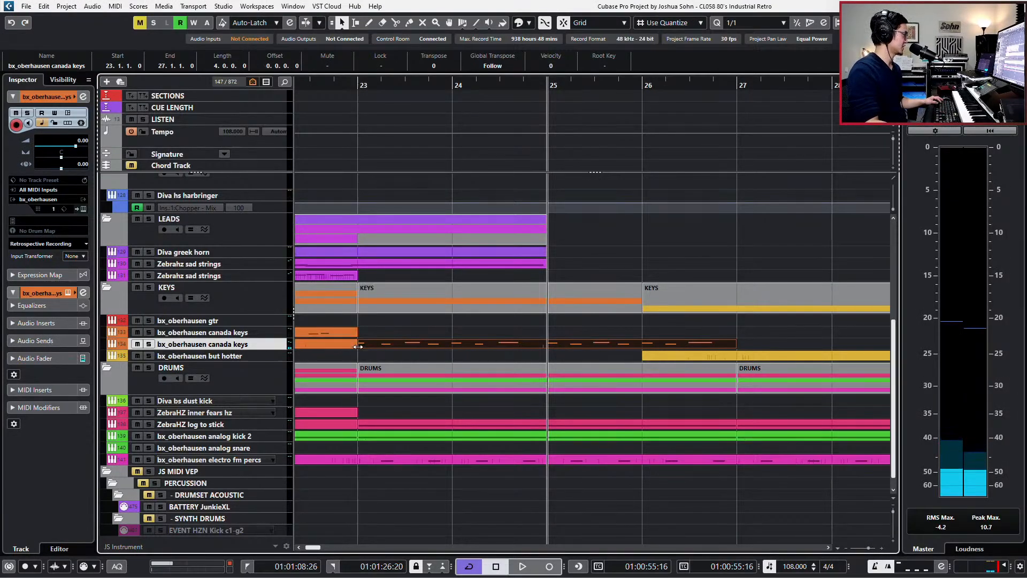
Duplicate the four-bar canada keys clip starting at bar 23 three times to reach bar 39, and select the bx_oberhausen gtr track
scroll(381, 345, "down", 3)
key("ctrl+d")
scroll(383, 342, "down", 2)
key("ctrl+d")
key("ctrl+d")
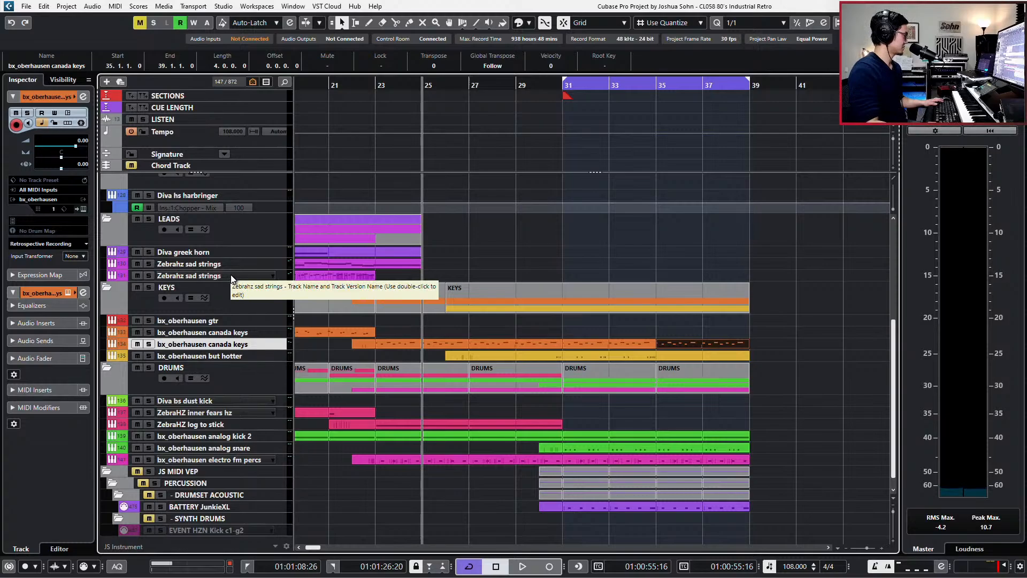
left_click(229, 322)
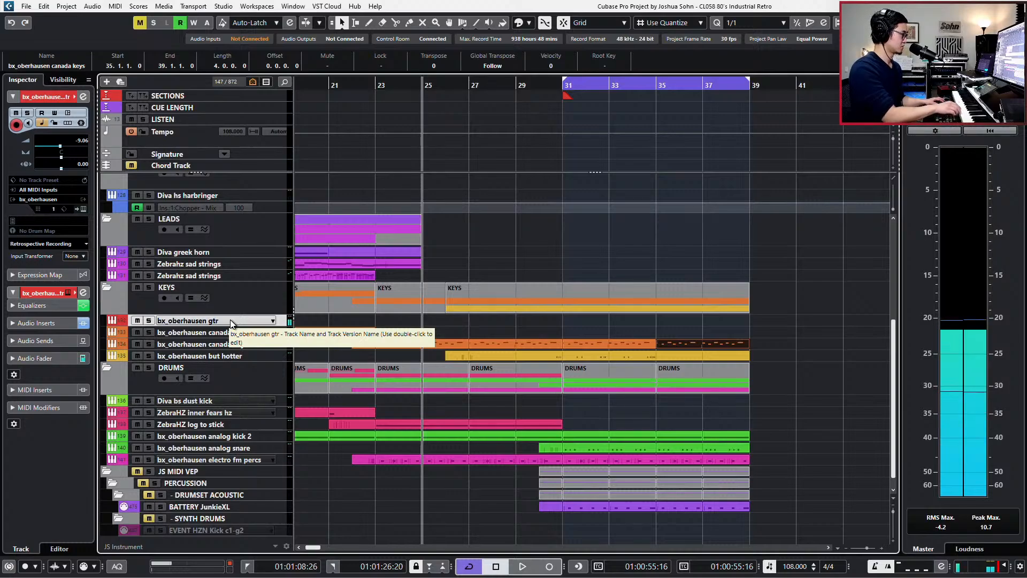
Split the but hotter clip at bar 27, move its one-bar piece to bar 23, and extend the following clip's start back to bar 24
key("space")
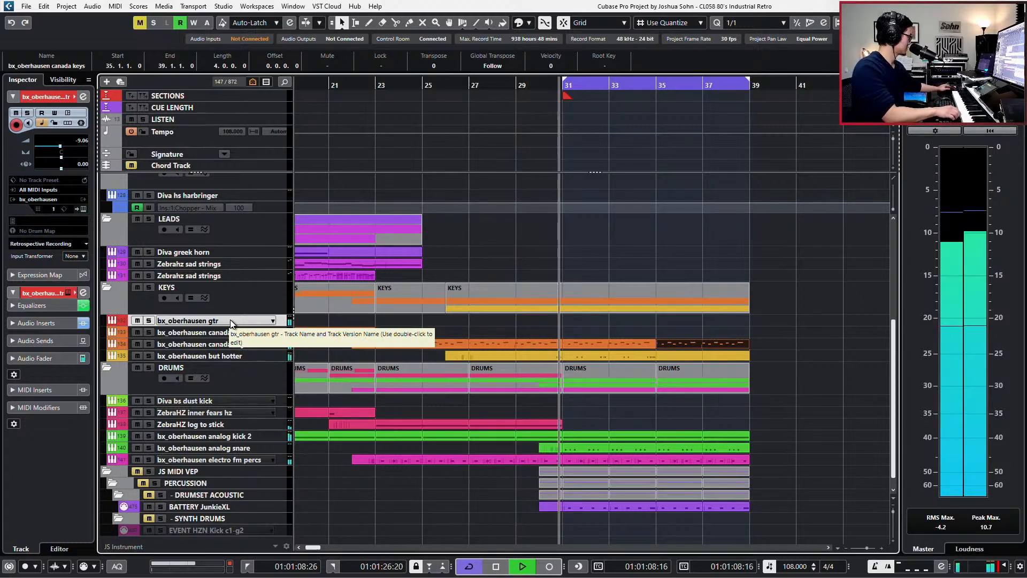
key("space")
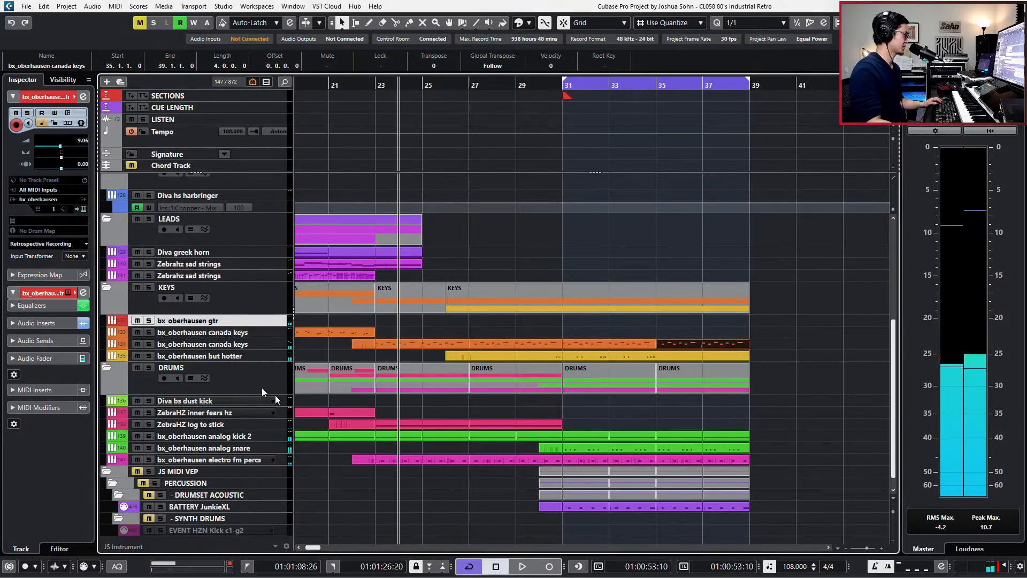
left_click(463, 356, "alt")
left_click(464, 356)
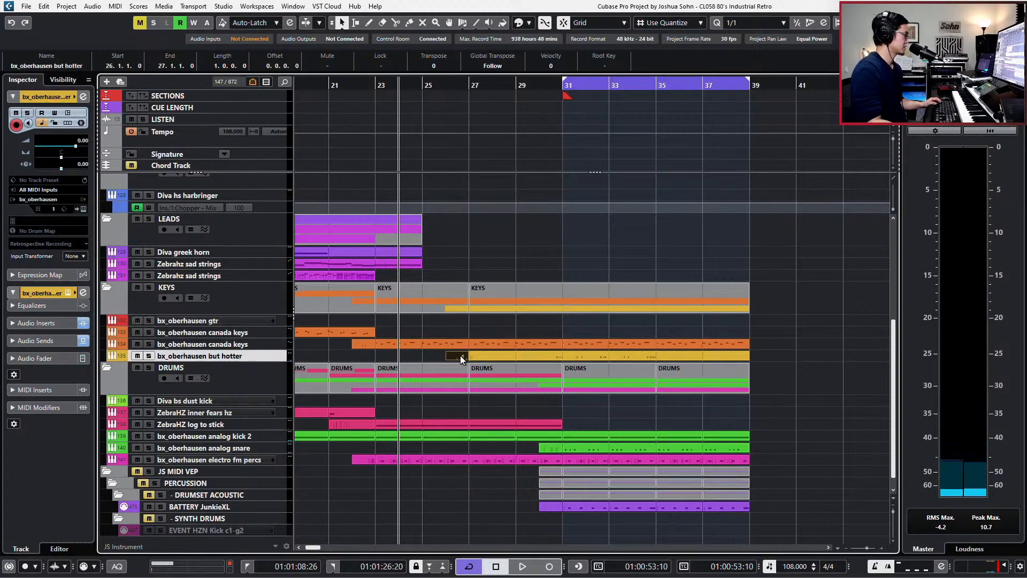
left_click_drag(460, 355, 388, 355)
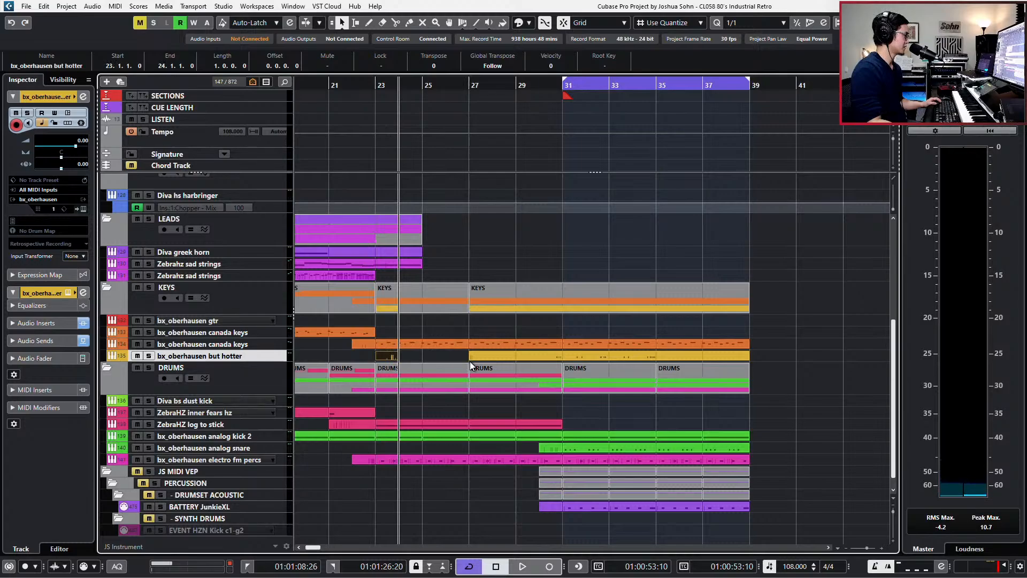
left_click_drag(470, 361, 409, 360)
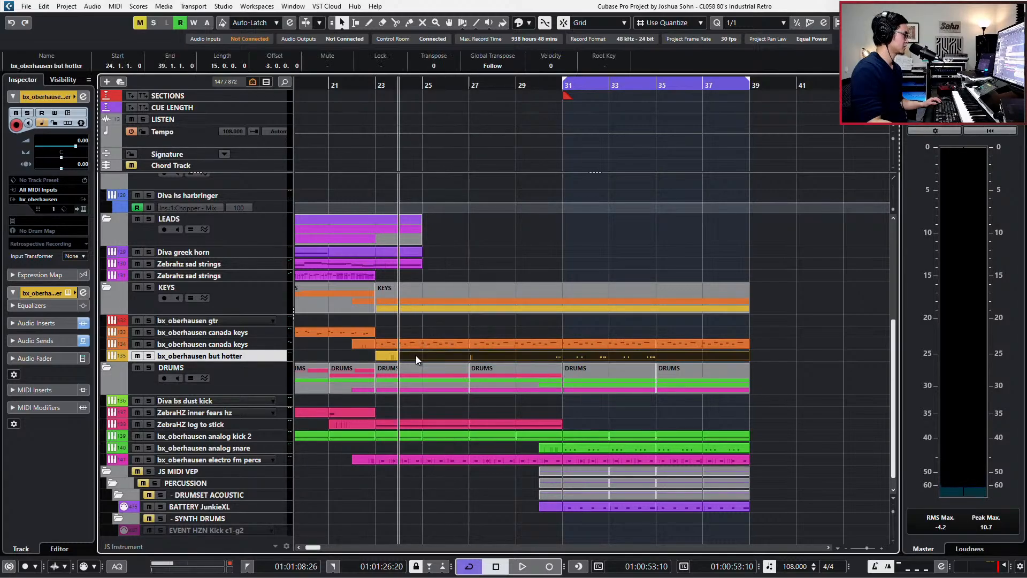
Copy the four D2 notes at the end of bar 30 to 25.4.1 in the but hotter clip and shift the Main Volume data earlier
double_click(416, 355)
left_click_drag(631, 191, 752, 269)
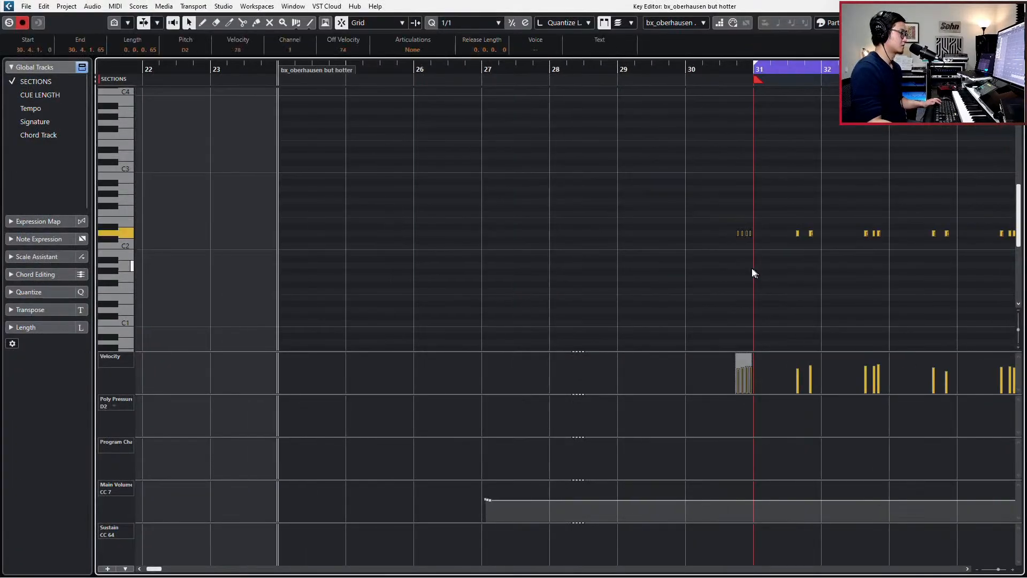
scroll(506, 267, "up", 2)
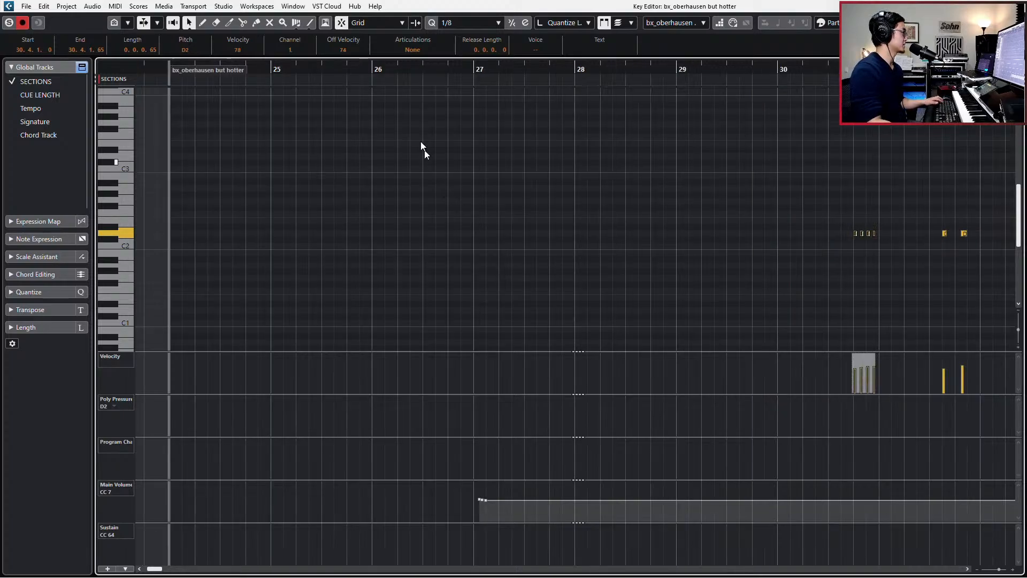
left_click(350, 68)
key("ctrl+v")
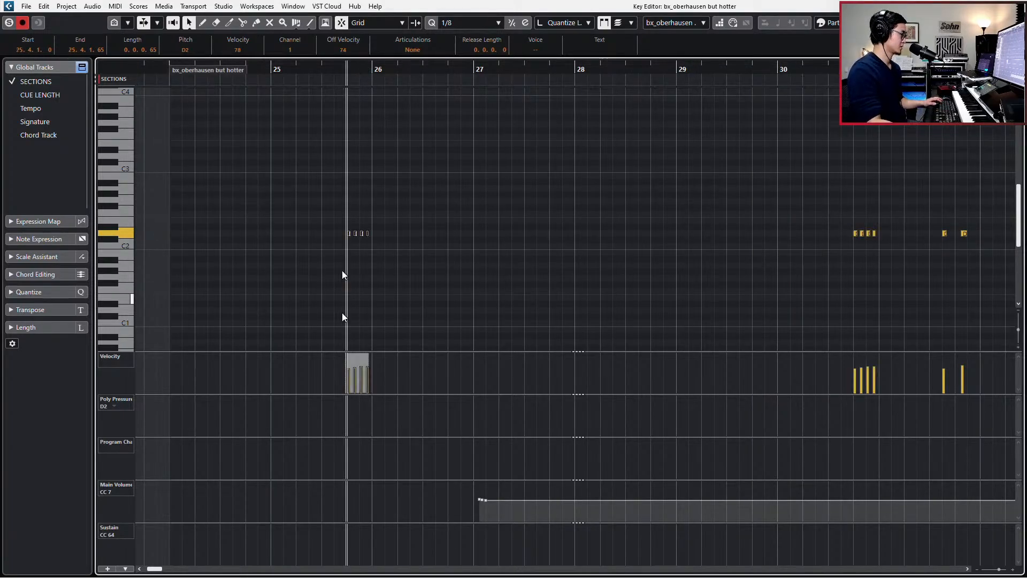
left_click_drag(440, 491, 227, 491)
key("Return")
key("h")
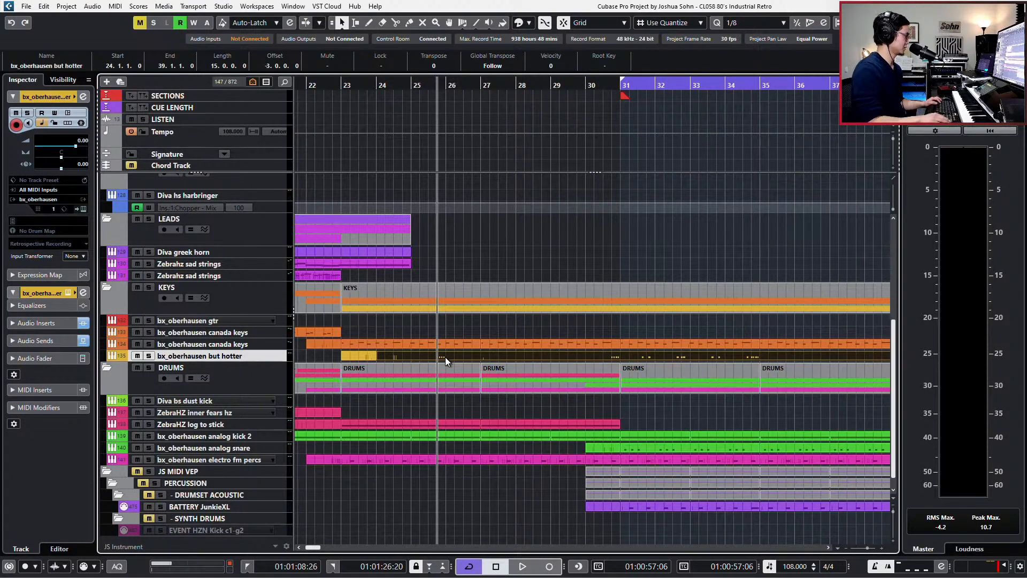
Move the four copied D2 notes in the but hotter clip to start at 27.4.1
key("KP_Subtract")
key("KP_Subtract")
key("KP_Subtract")
key("KP_Add")
key("KP_Add")
key("KP_Add")
key("KP_Add")
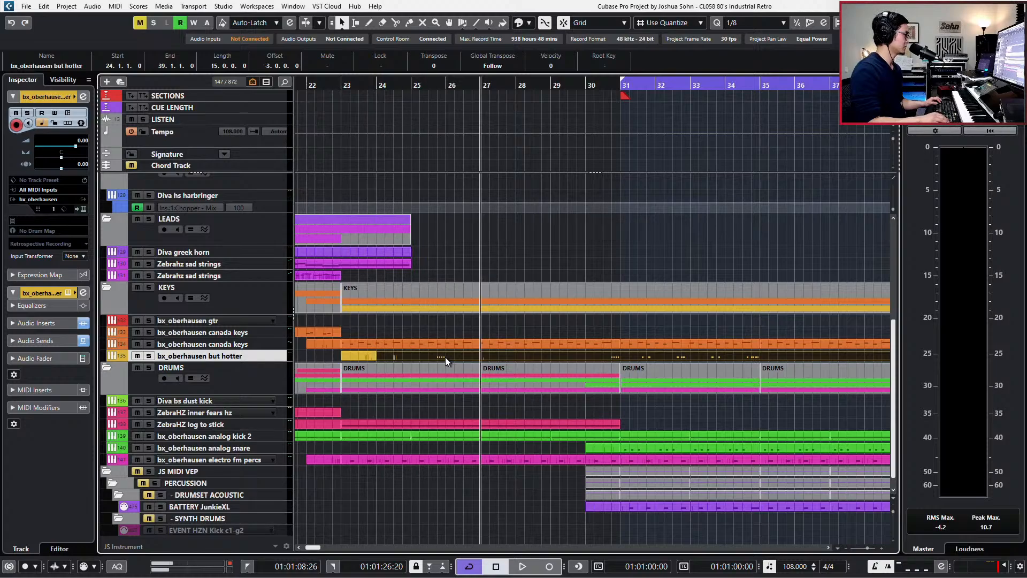
double_click(458, 358)
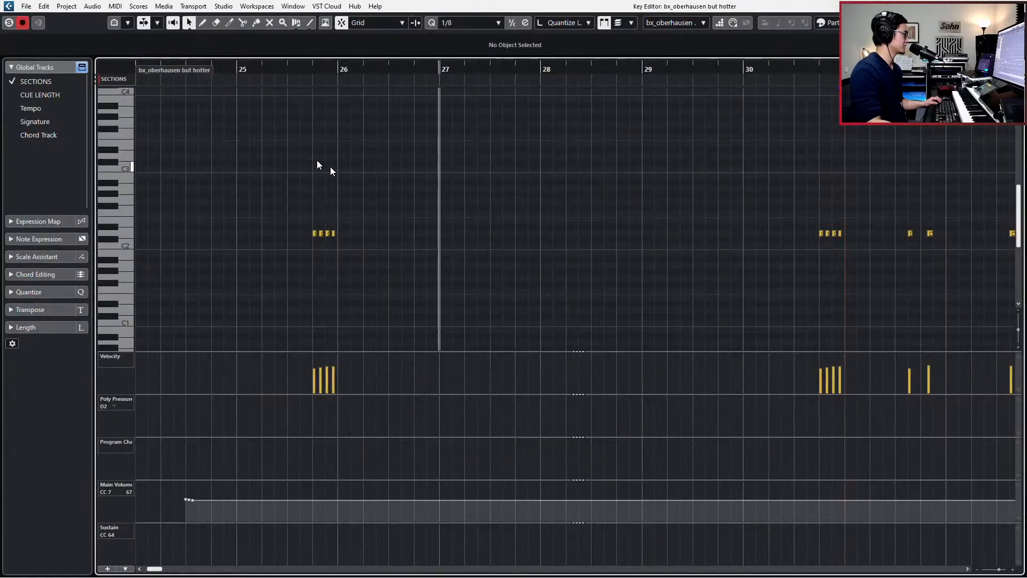
left_click_drag(326, 165, 463, 313)
key("ctrl+Right")
key("ctrl+Right")
key("ctrl+Right")
key("ctrl+Right")
key("ctrl+Right")
key("ctrl+Right")
key("ctrl+Right")
key("ctrl+Right")
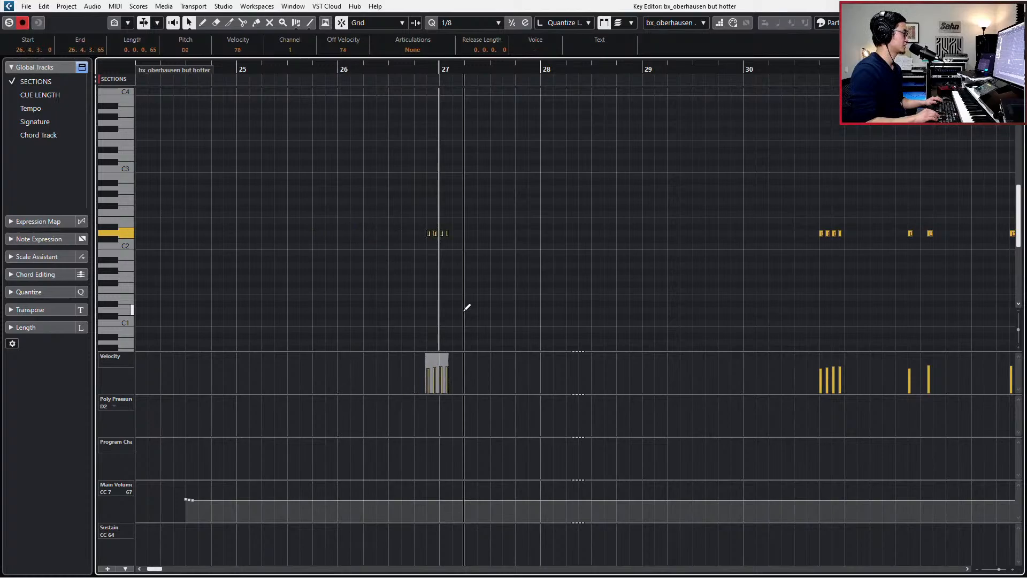
key("Return")
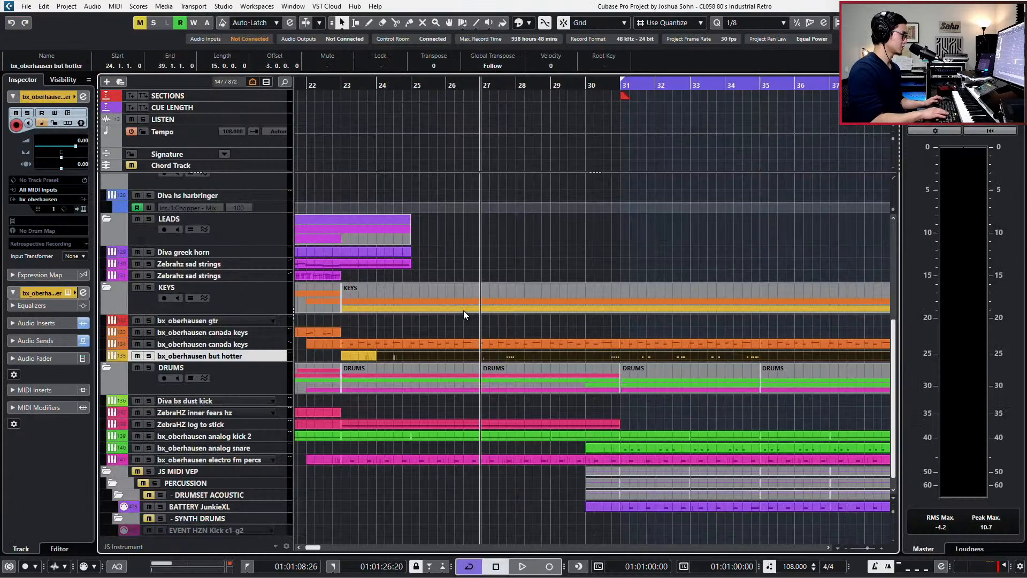
Select the bx_oberhausen gtr track and rehearse its part against playback from bar 23
left_click(210, 328)
left_click(210, 320)
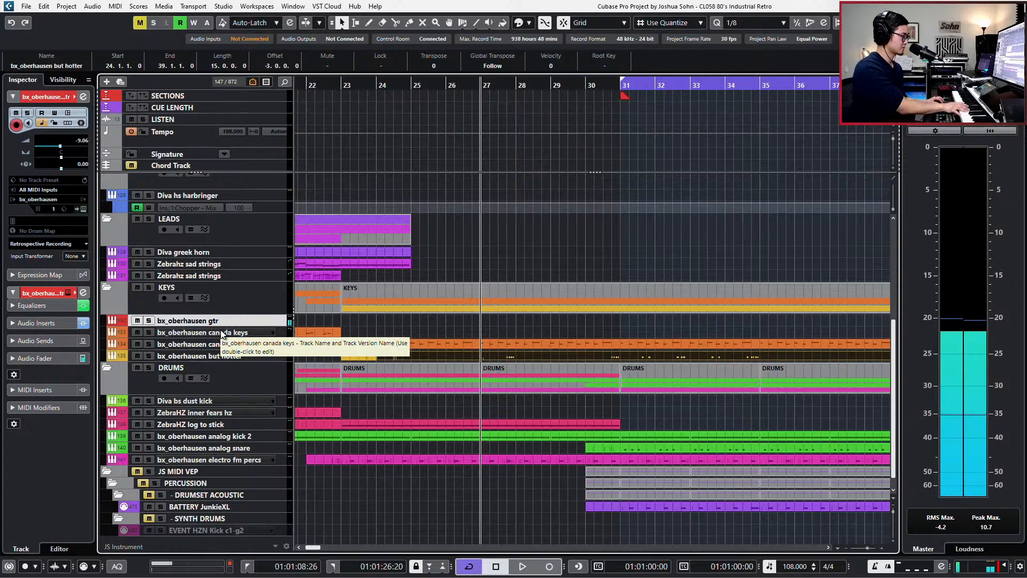
key("space")
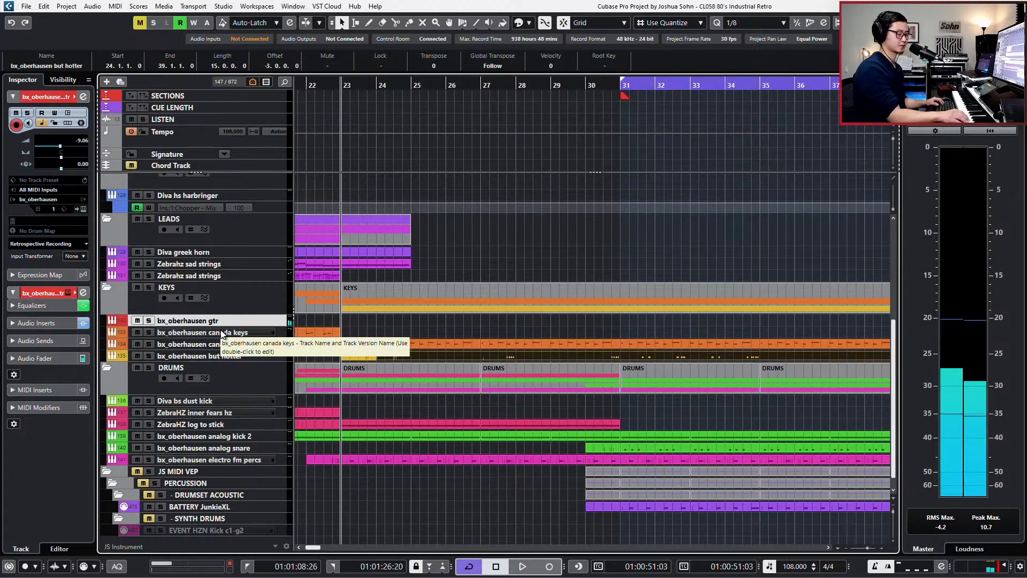
key("space")
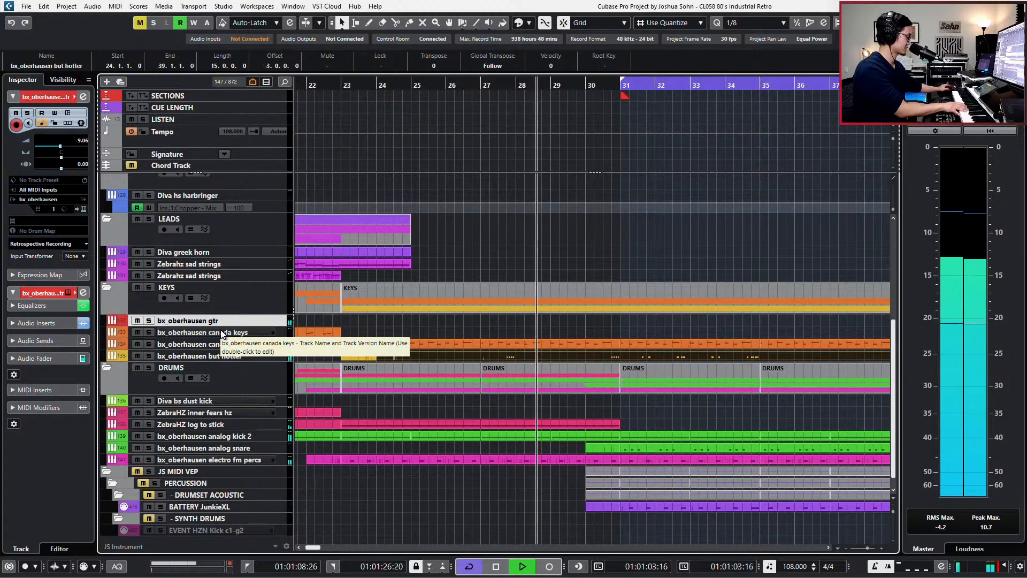
key("space")
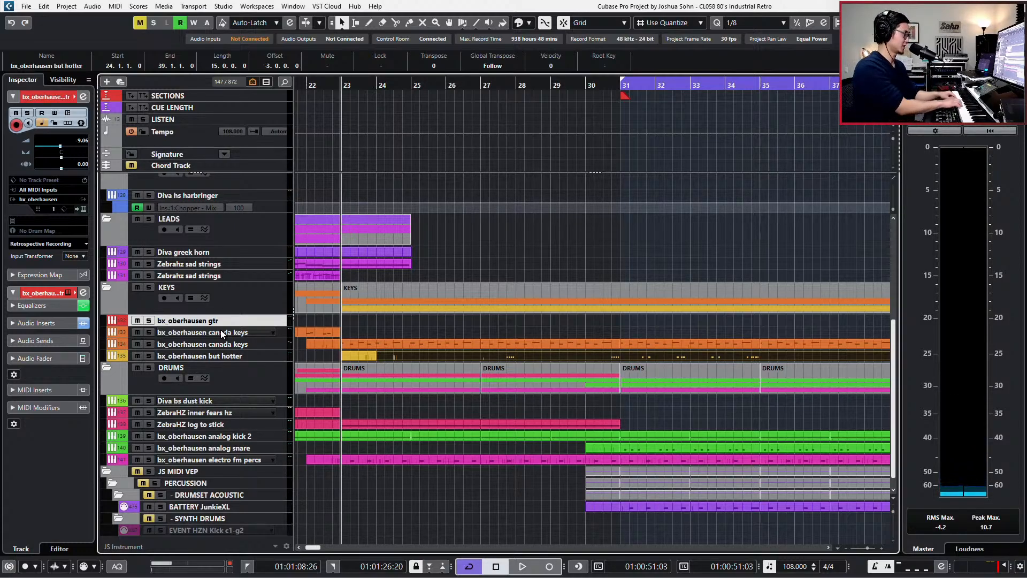
key("space")
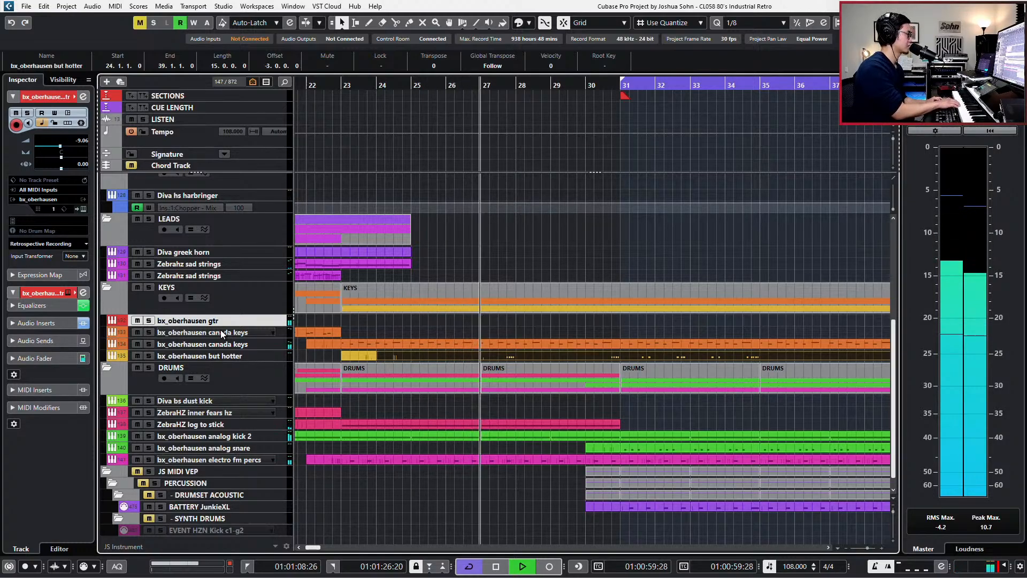
key("space")
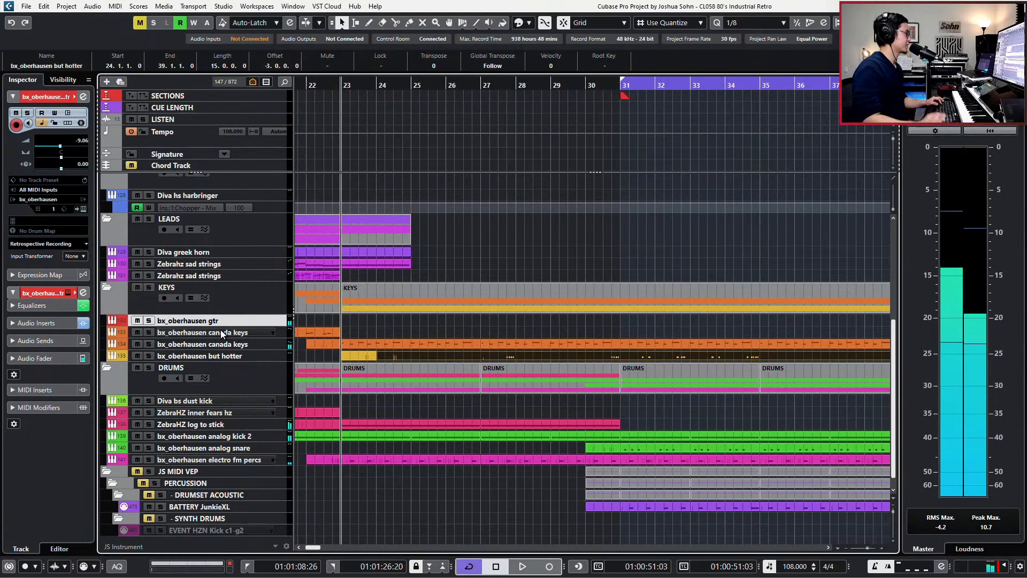
Shift the four D2 notes at the end of bar 27 in the but hotter clip one bar earlier, to 26.4.1
left_click(414, 81)
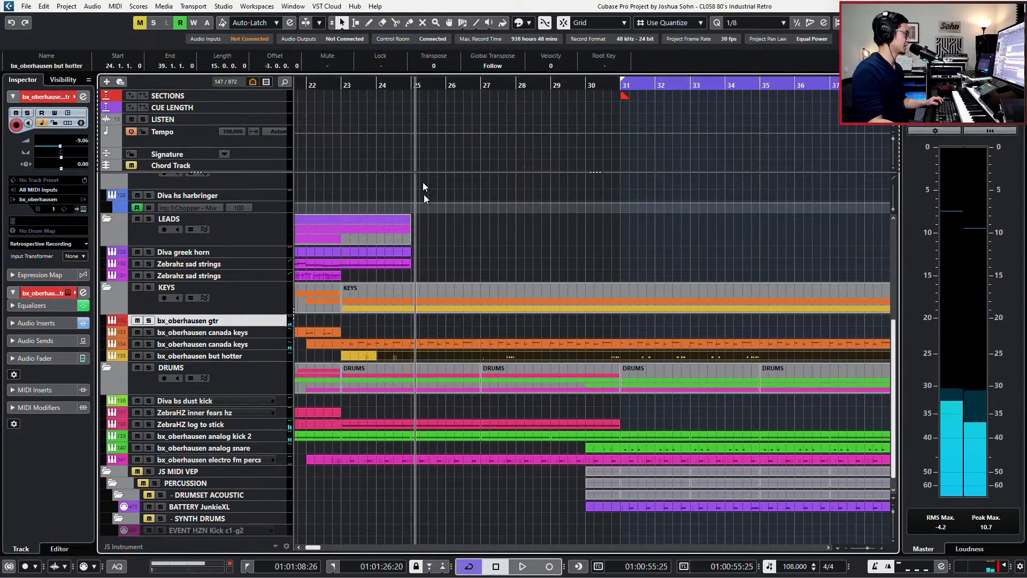
double_click(500, 360)
left_click_drag(475, 162, 641, 280)
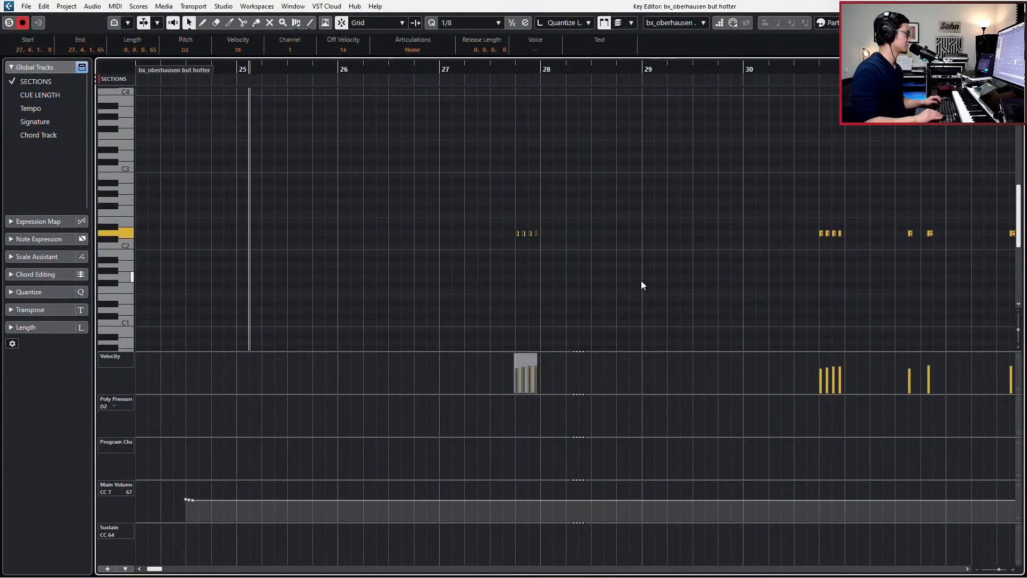
key("ctrl+Left")
key("ctrl+Left")
key("ctrl+Left")
key("ctrl+Left")
key("ctrl+Left")
key("ctrl+Left")
key("ctrl+Left")
key("ctrl+Left")
key("Return")
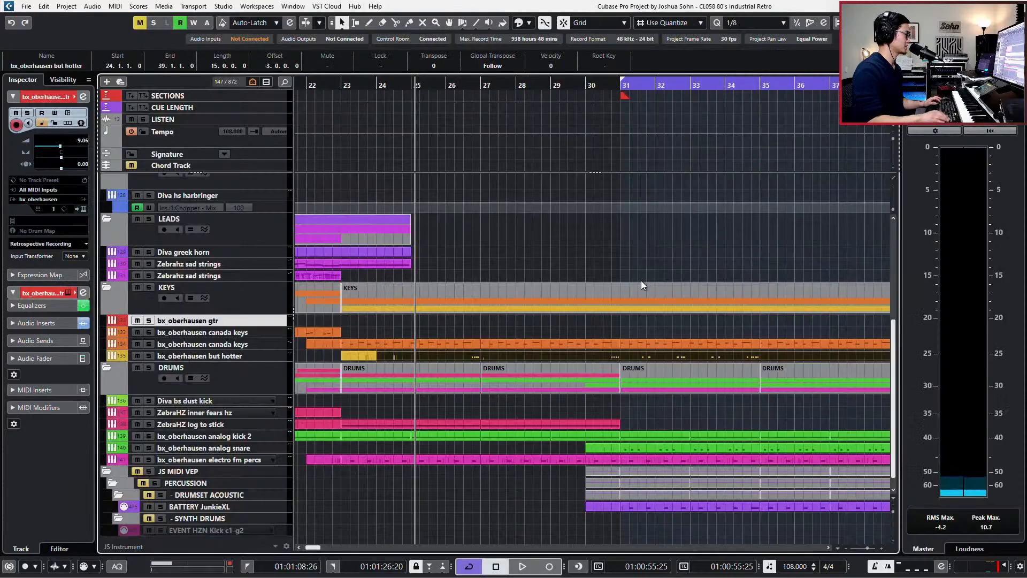
Try to record the bx_oberhausen gtr part from bar 23, and rehearse it again with playback
key("KP_Subtract")
key("KP_Subtract")
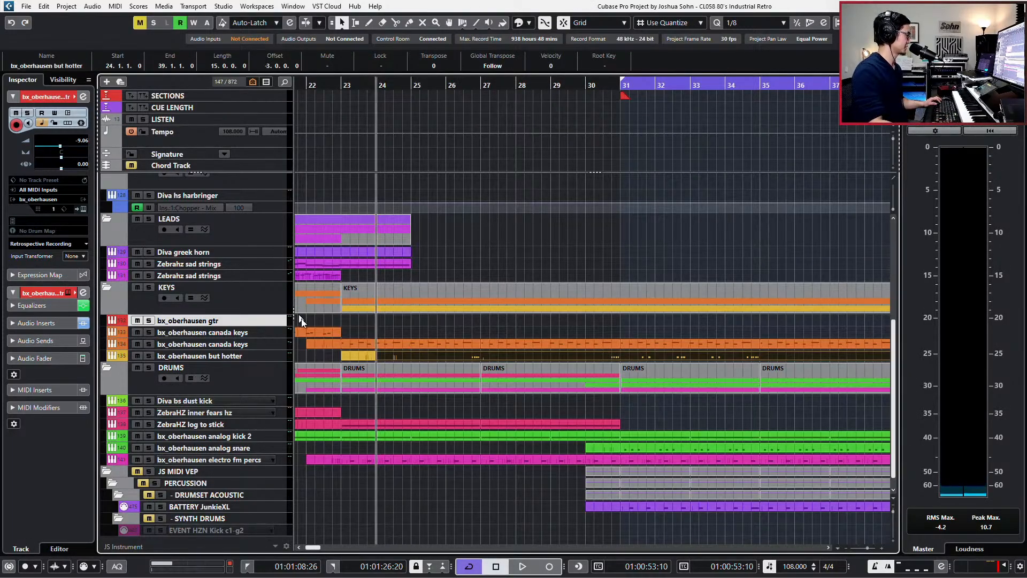
key("KP_Subtract")
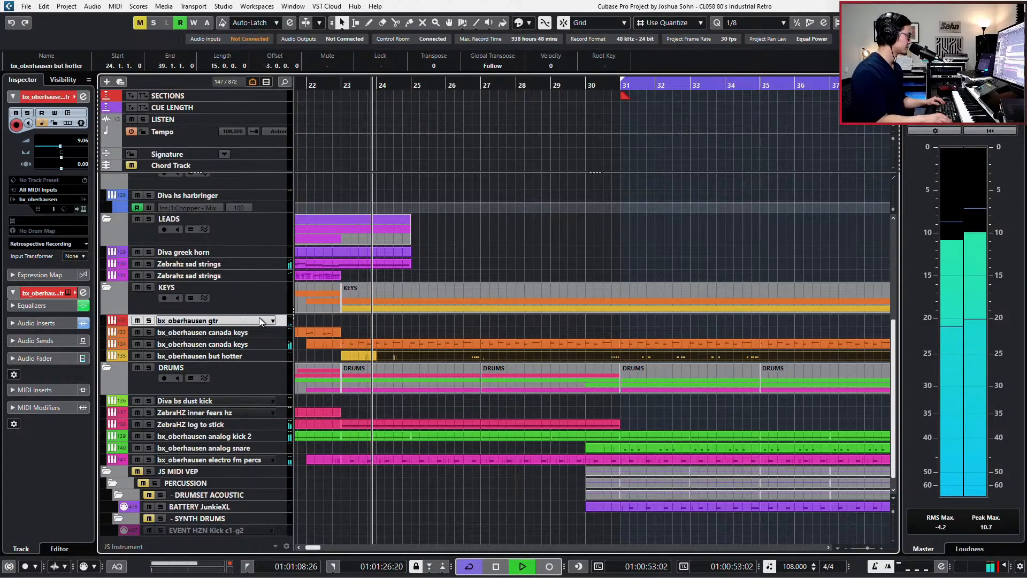
key("KP_Multiply")
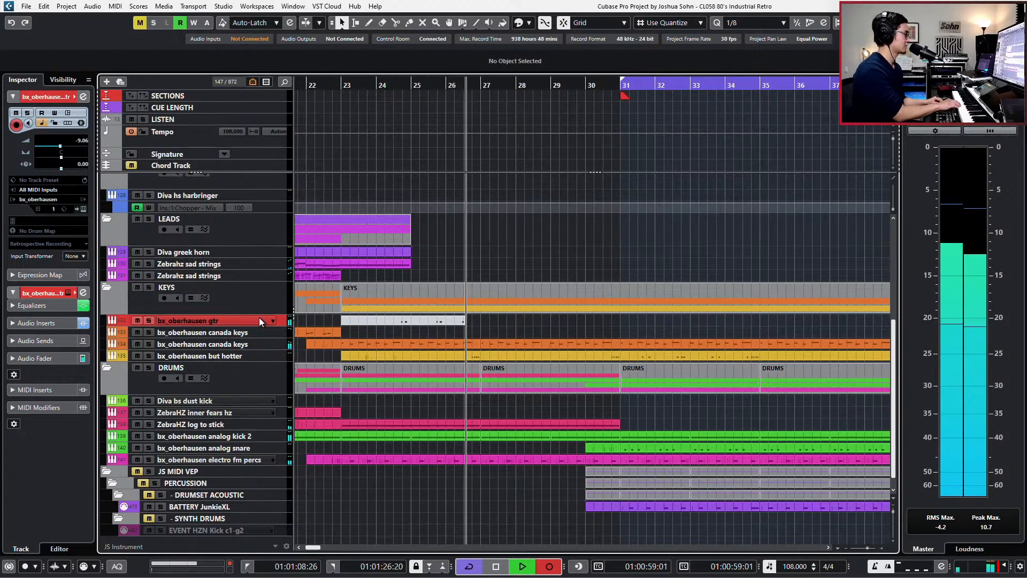
key("space")
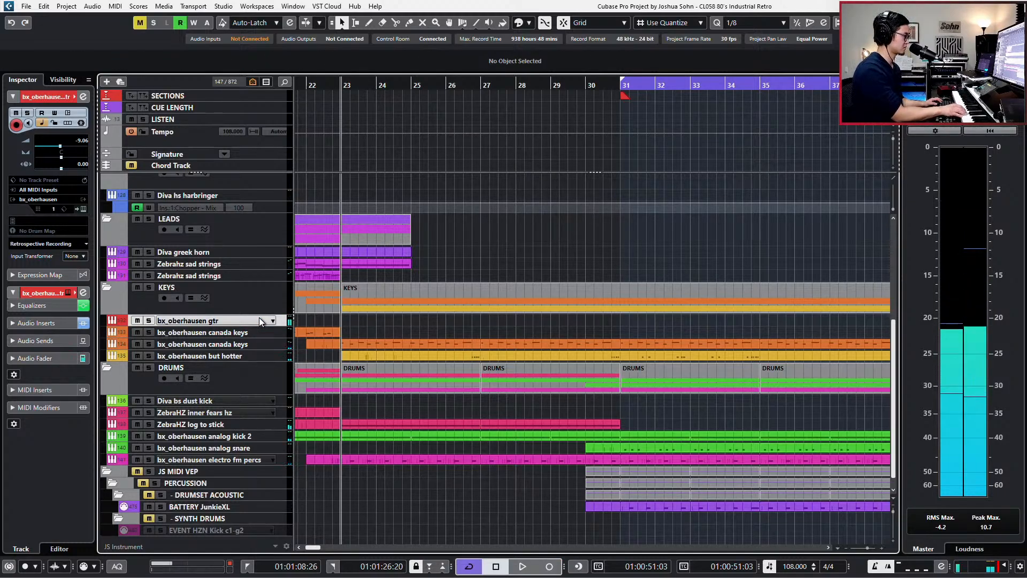
key("space")
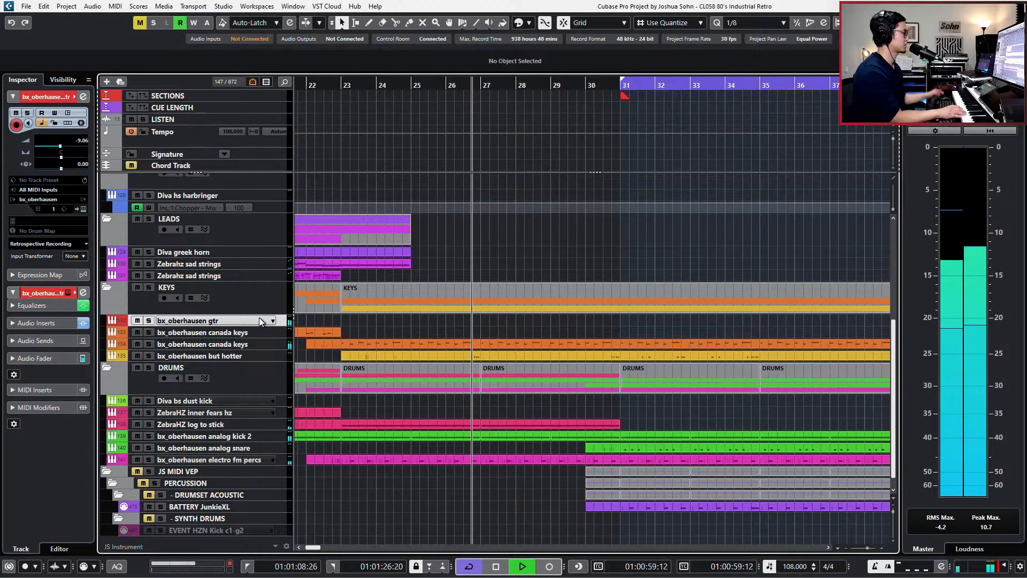
key("space")
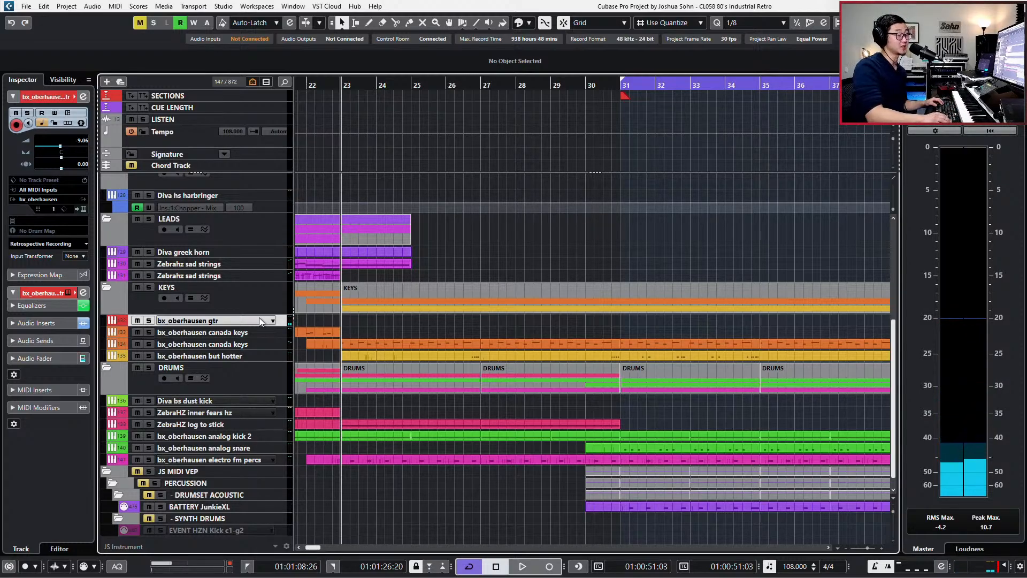
Insert Neutron 3 Transient Shaper after Trash 2 on the bx_oberhausen gtr channel without sharing usage data, and load its Snappy preset
left_click(260, 320)
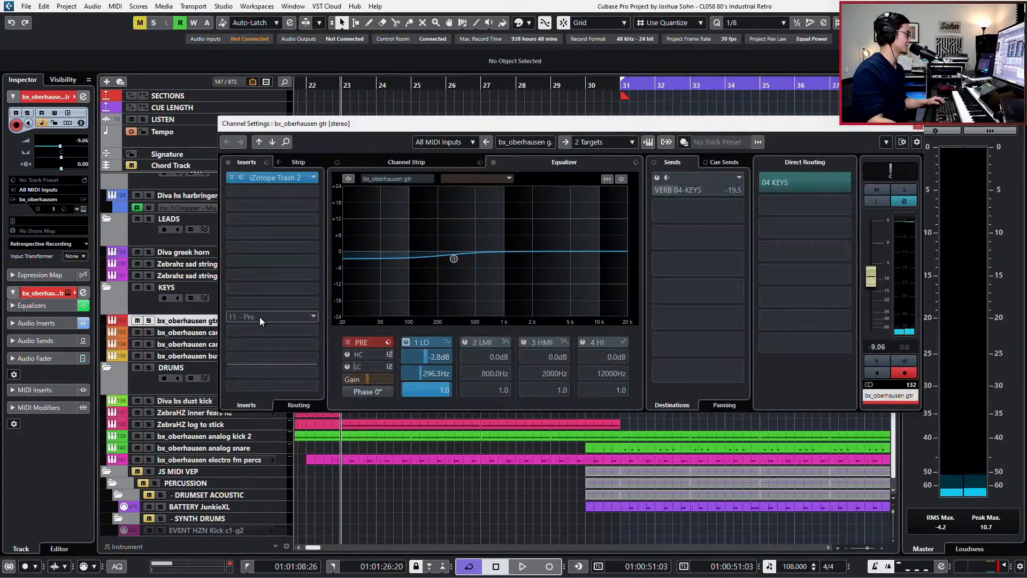
left_click(308, 189)
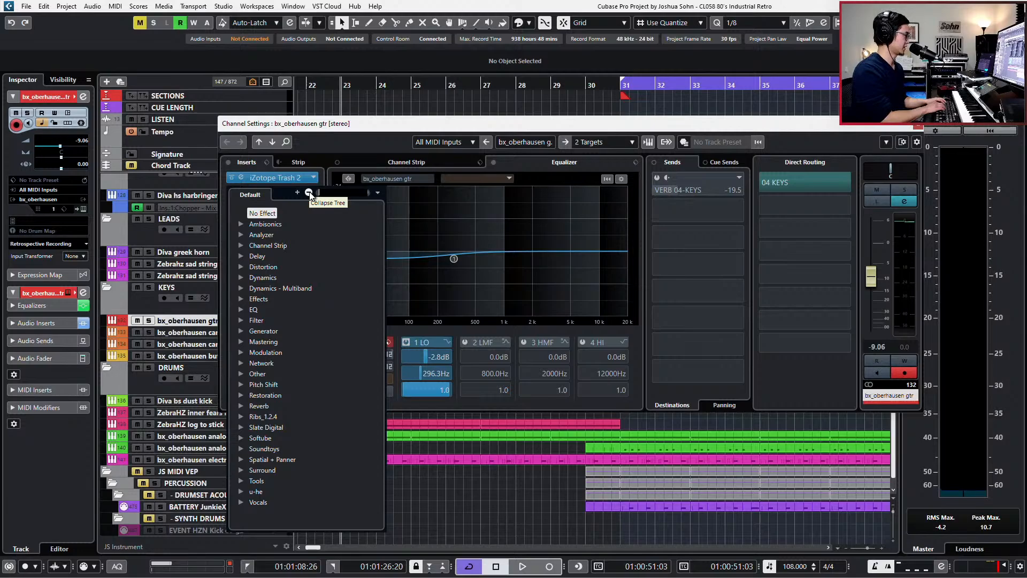
type("tran")
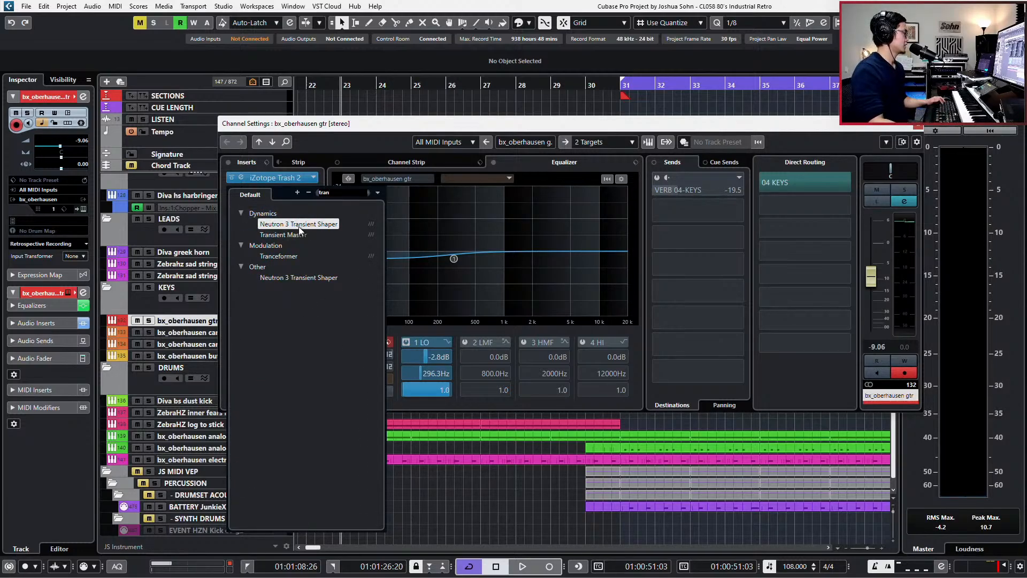
left_click(299, 225)
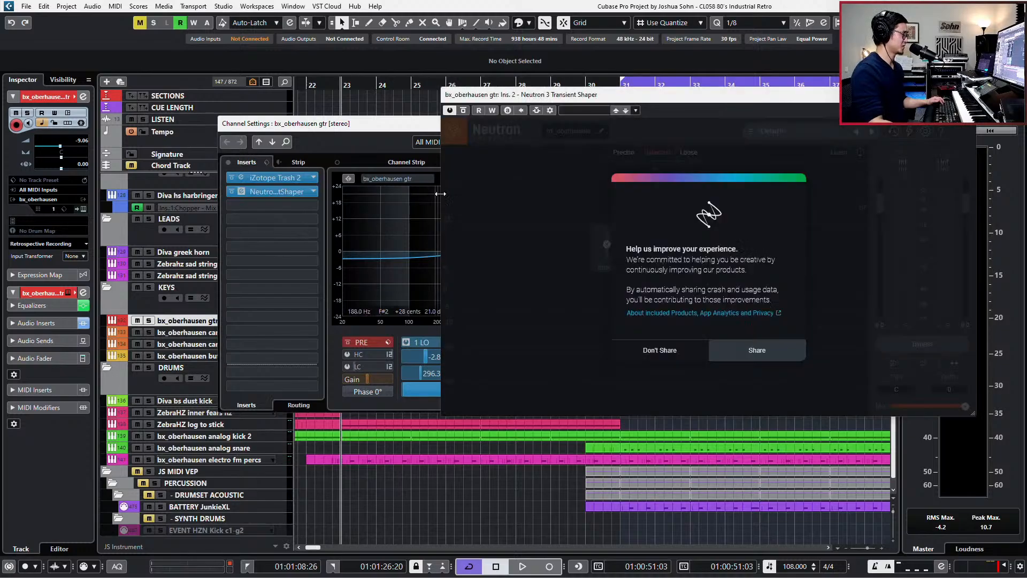
left_click(646, 355)
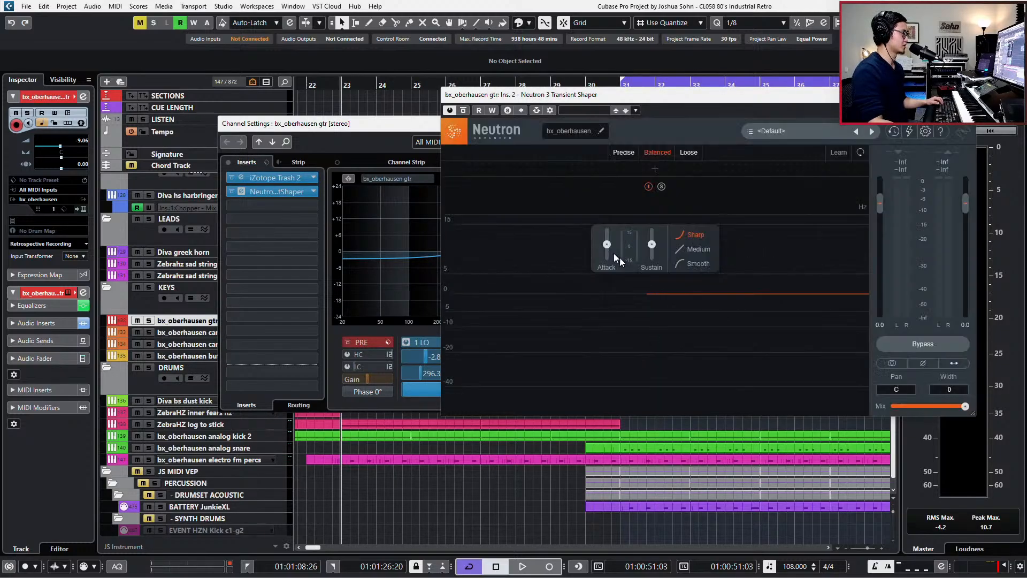
left_click(775, 133)
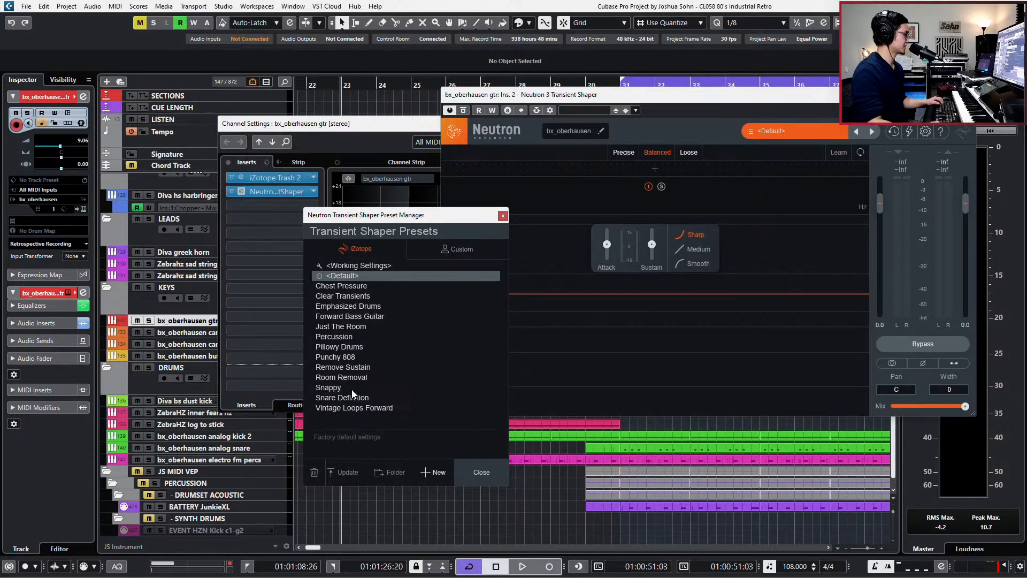
left_click(328, 388)
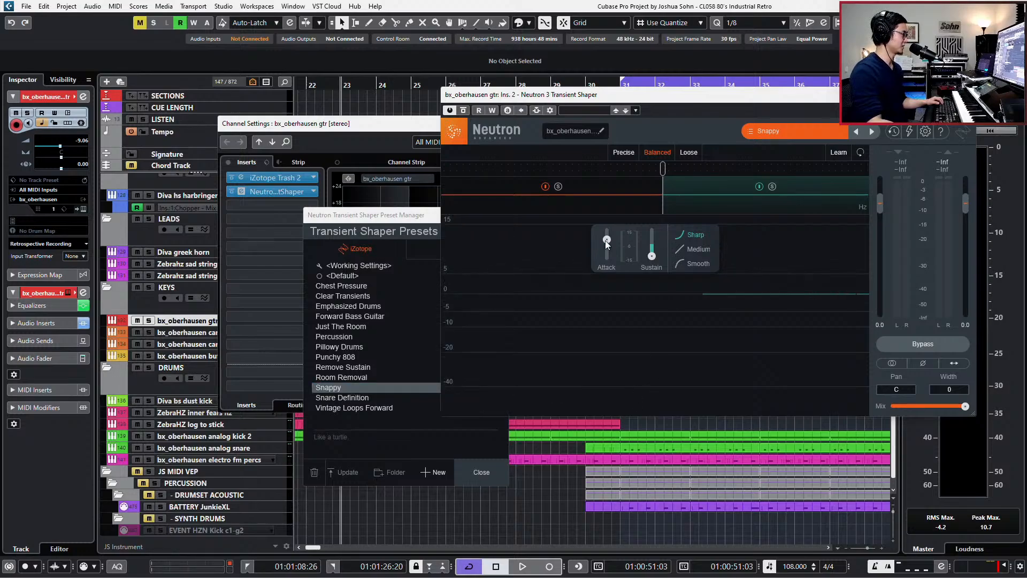
Close the Transient Shaper preset manager, audition the Snappy preset, and close the plug-in and the bx_oberhausen gtr channel settings
left_click(504, 215)
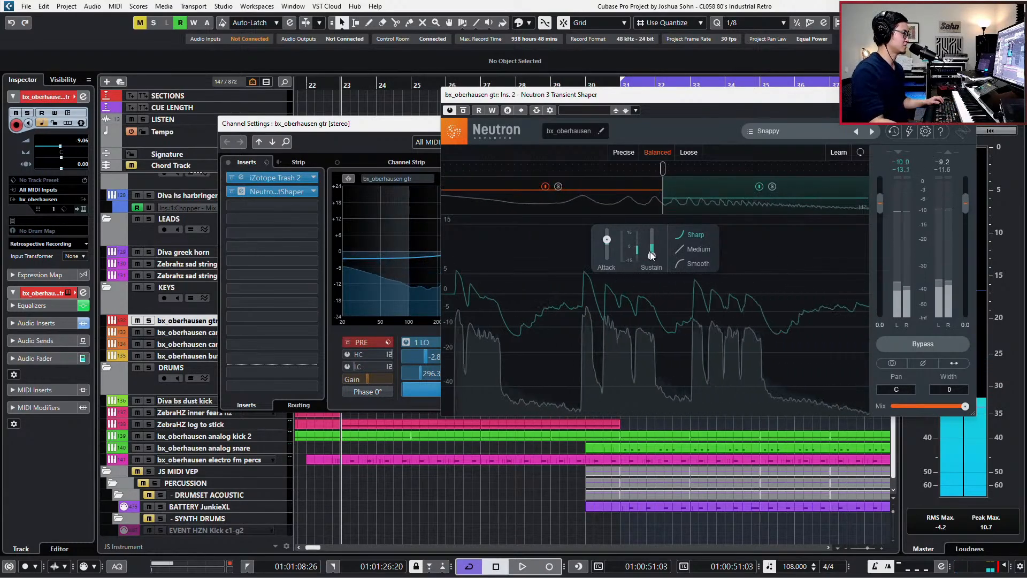
mouse_move(653, 256)
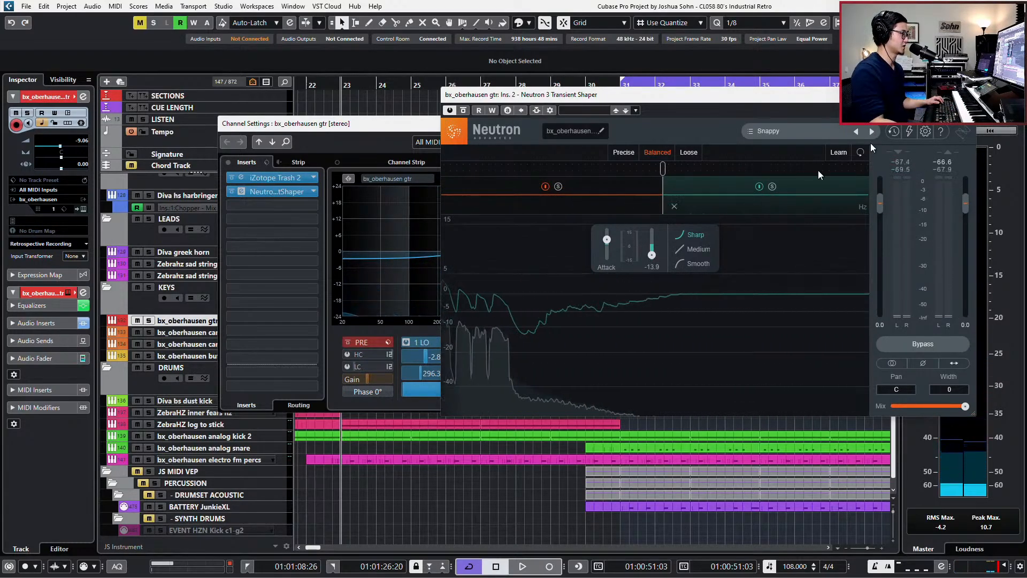
left_click(969, 95)
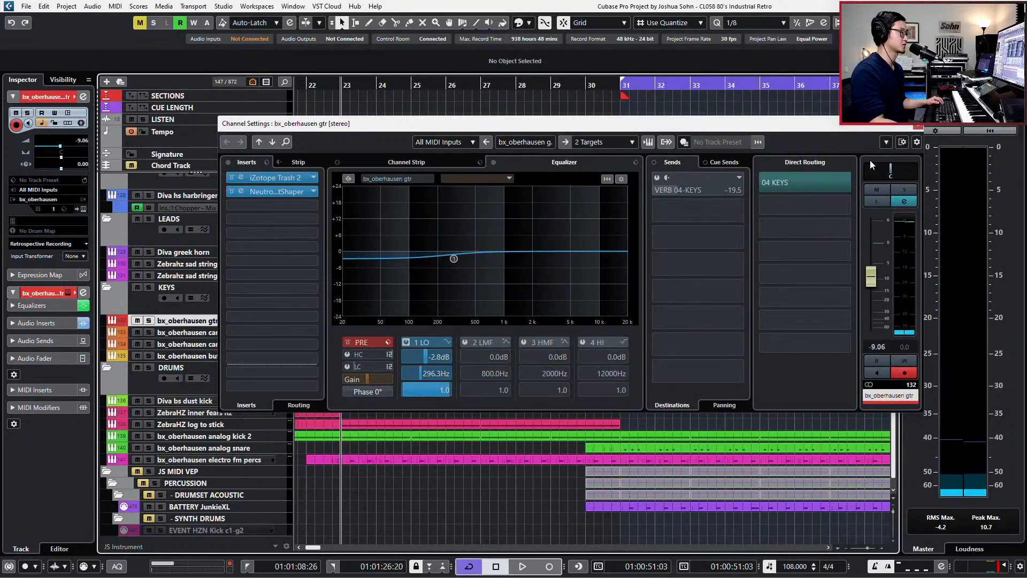
left_click(910, 125)
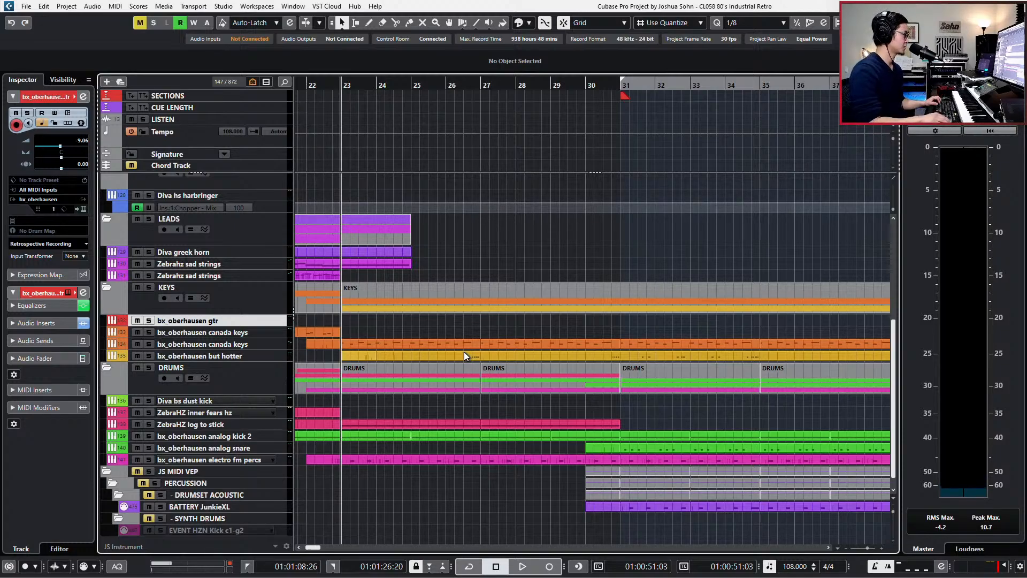
Record a bx_oberhausen gtr part of repeated D2 hits from bar 22 to bar 27 with cycle playback turned off
key("KP_Subtract")
key("space")
key("KP_Multiply")
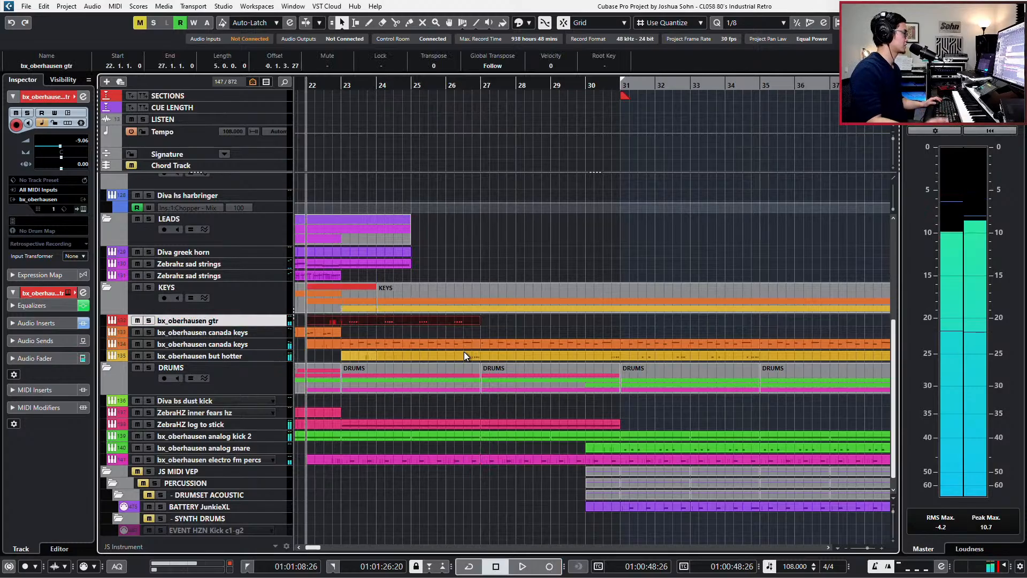
Quantize all D2 notes in the recorded bx_oberhausen gtr clip to 1/16, shorten them to 30 ticks, and play back the result
key("Return")
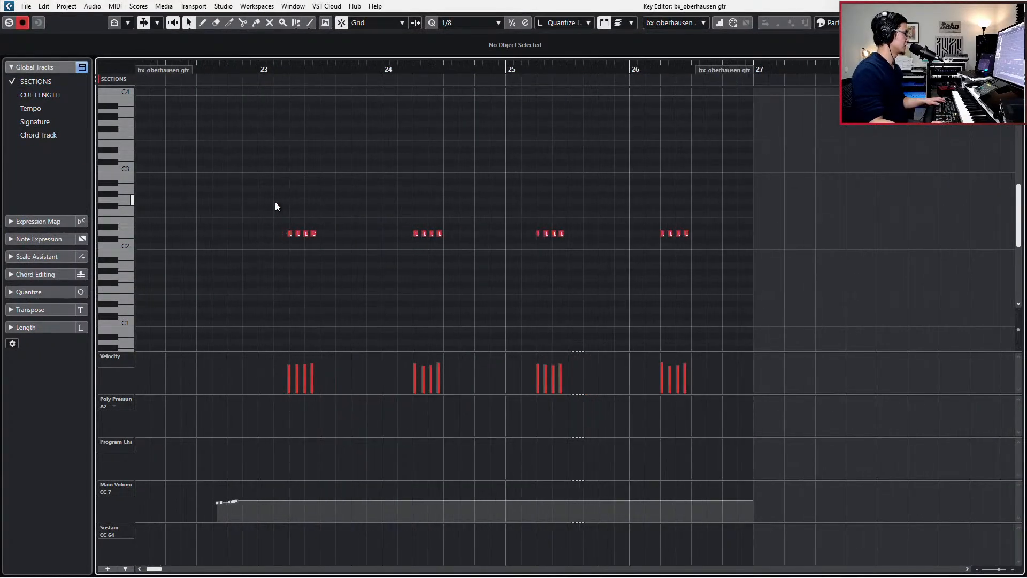
scroll(278, 206, "up", 1)
left_click_drag(258, 212, 948, 267)
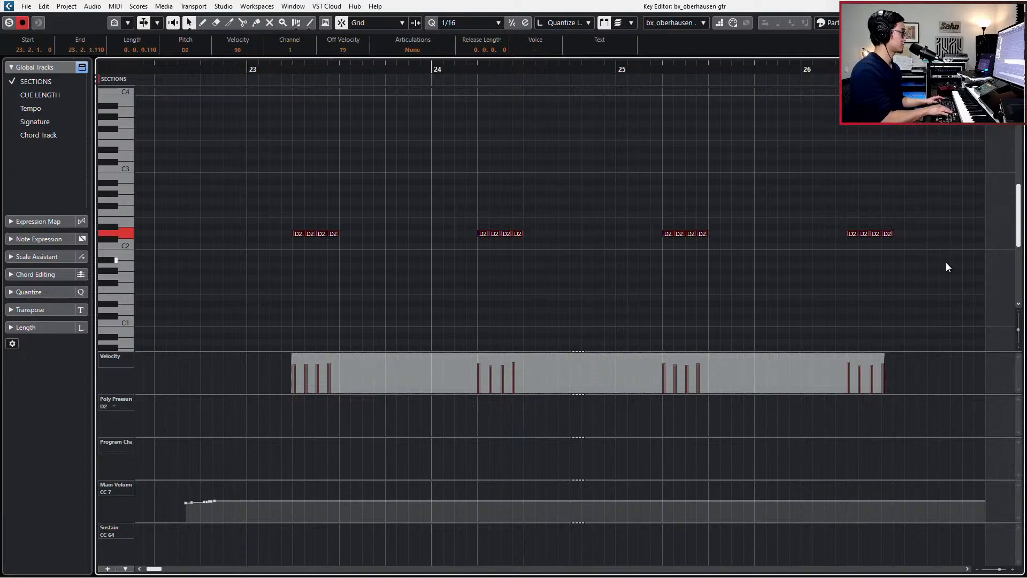
key("l")
key("space")
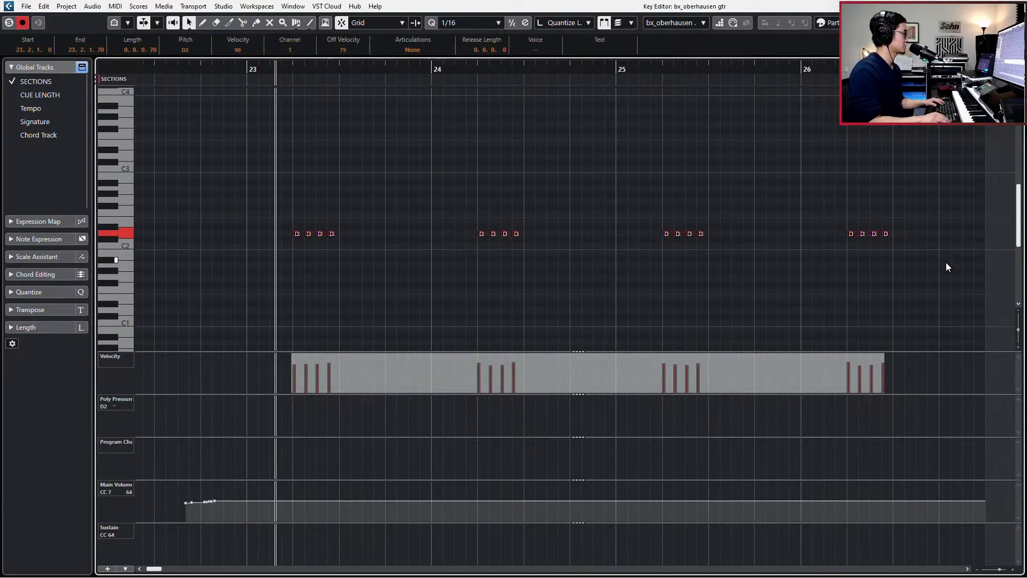
key("space")
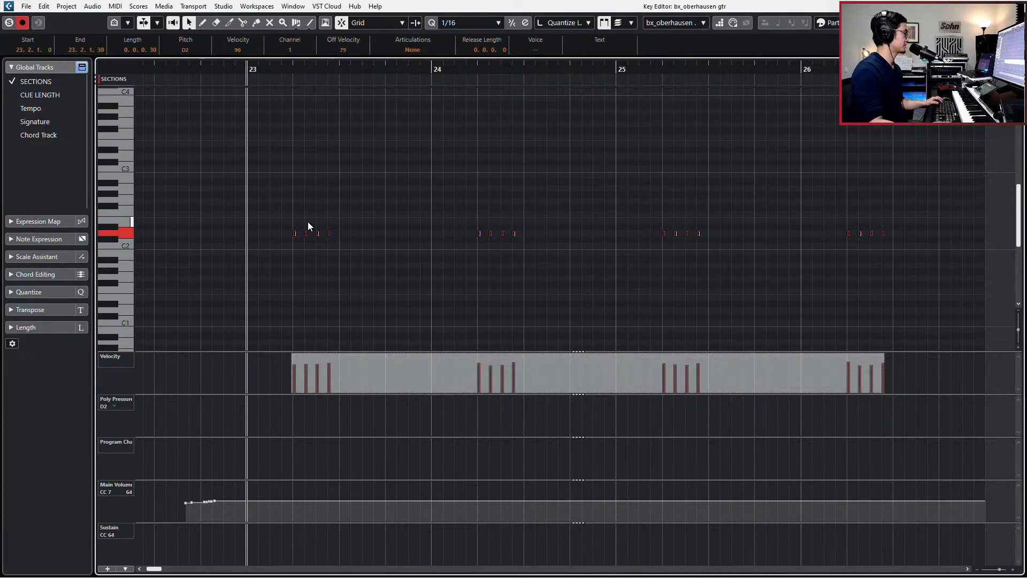
Mute the last two D2 notes of the four-note group in bar 23 and play back the change
left_click_drag(308, 223, 341, 246)
key("space")
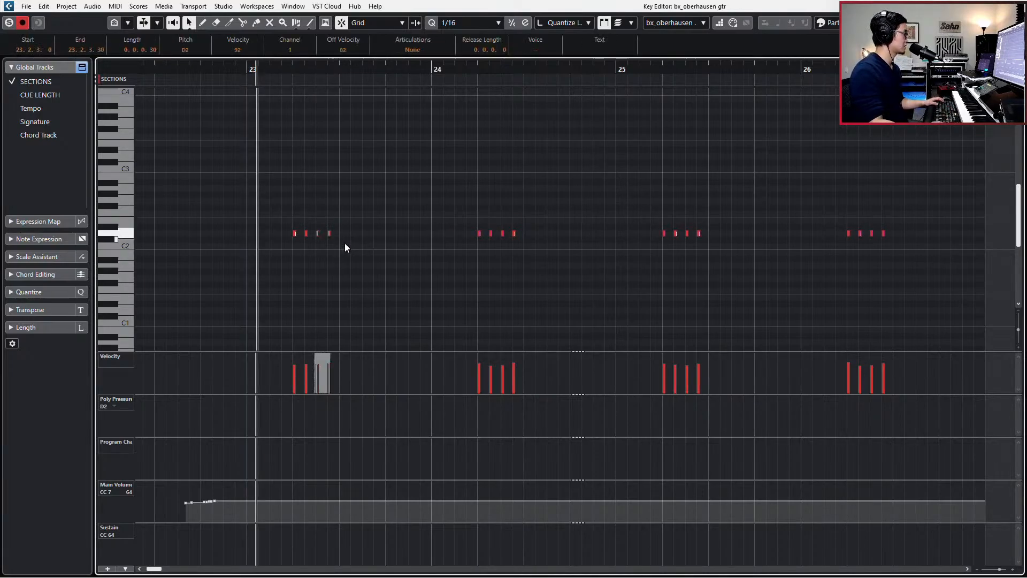
key("space")
Copy the first two D2 notes of bar 23 to 23.4.1, transpose the copies down to C2, and audition them
left_click(294, 227)
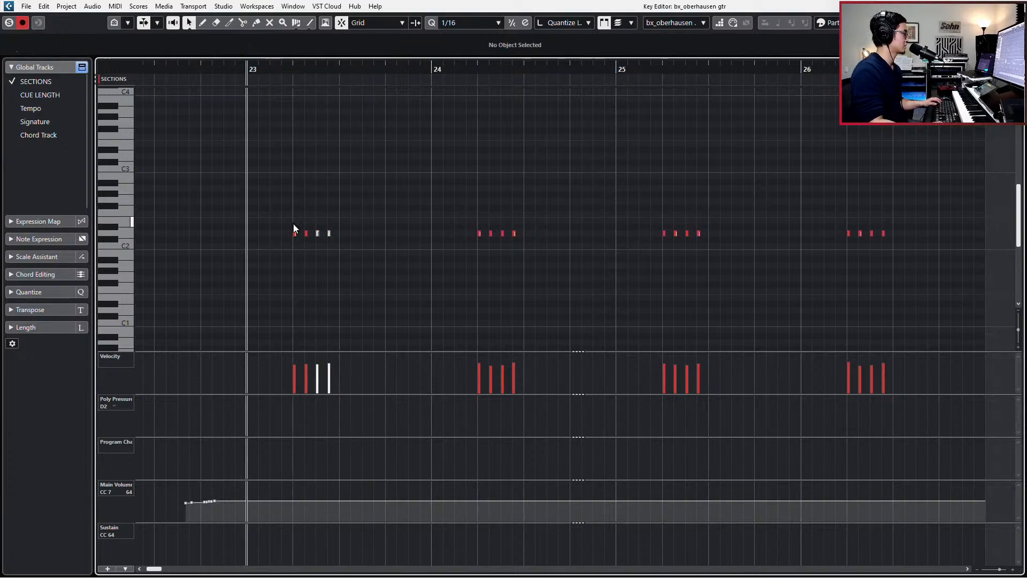
left_click_drag(293, 227, 314, 253)
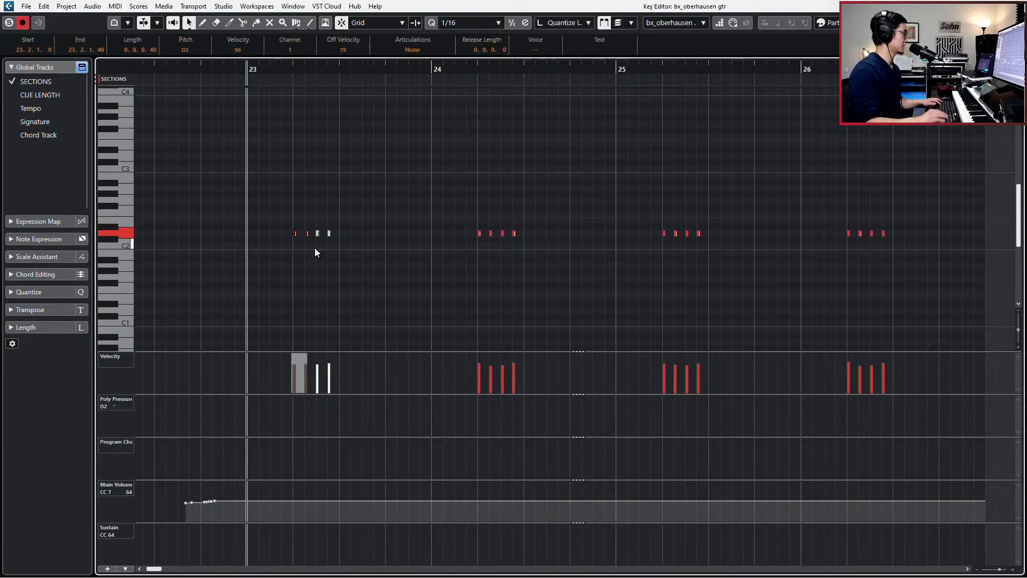
key("space")
key("ctrl+v")
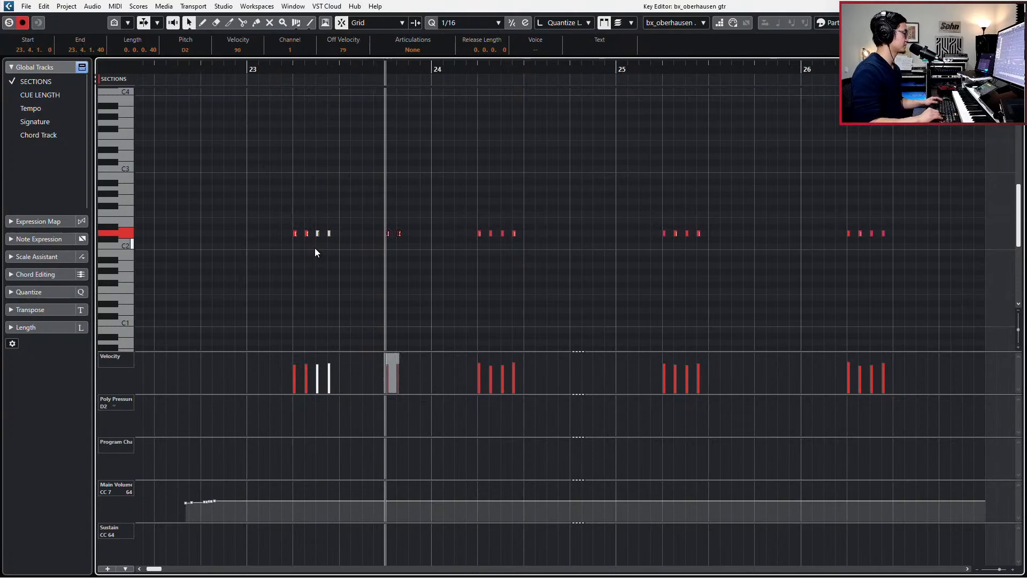
key("Down")
key("Down")
key("space")
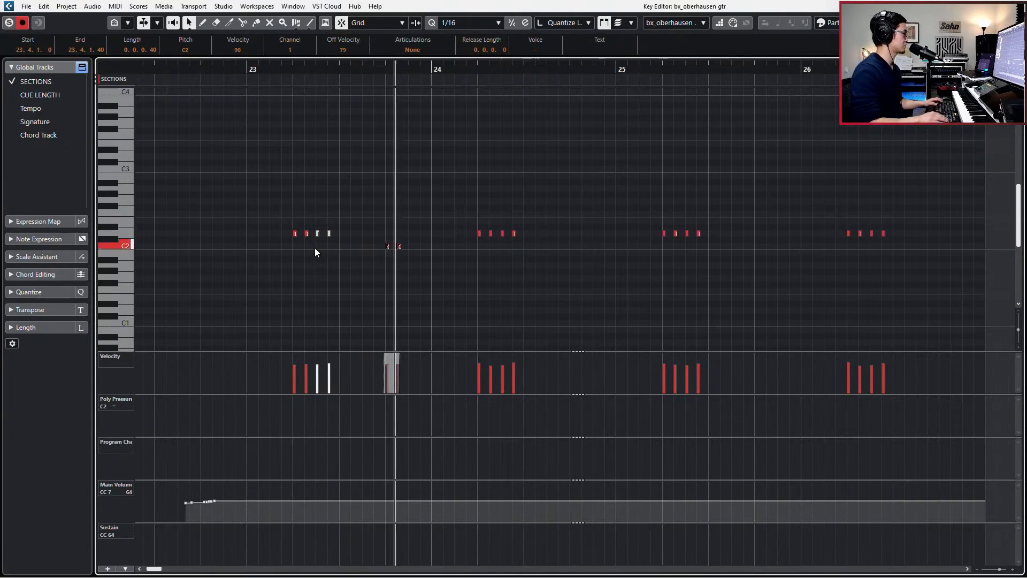
Transpose the last two notes of bar 23 down to A1 and audition the phrase
key("space")
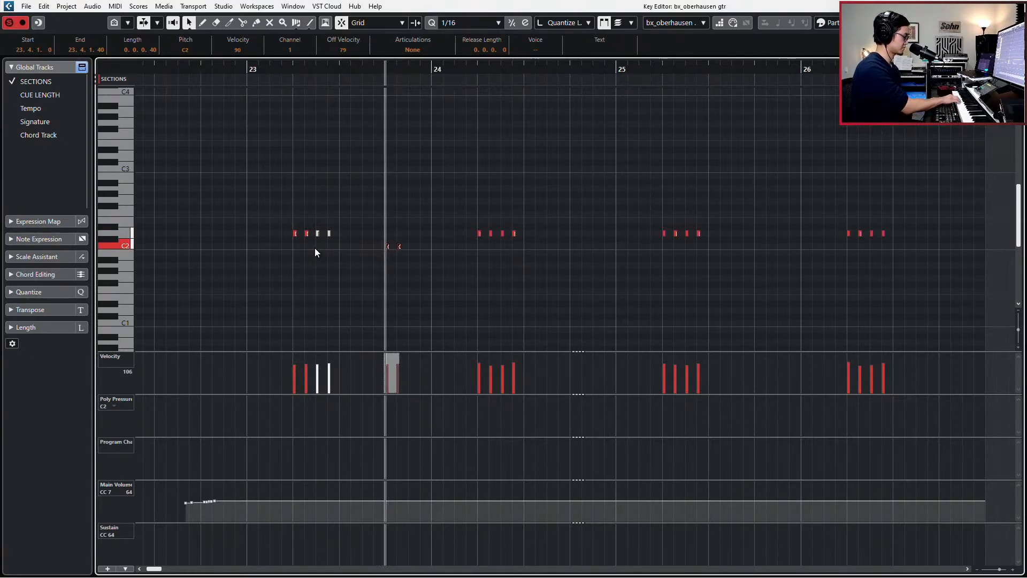
key("Down")
key("Down")
key("Down")
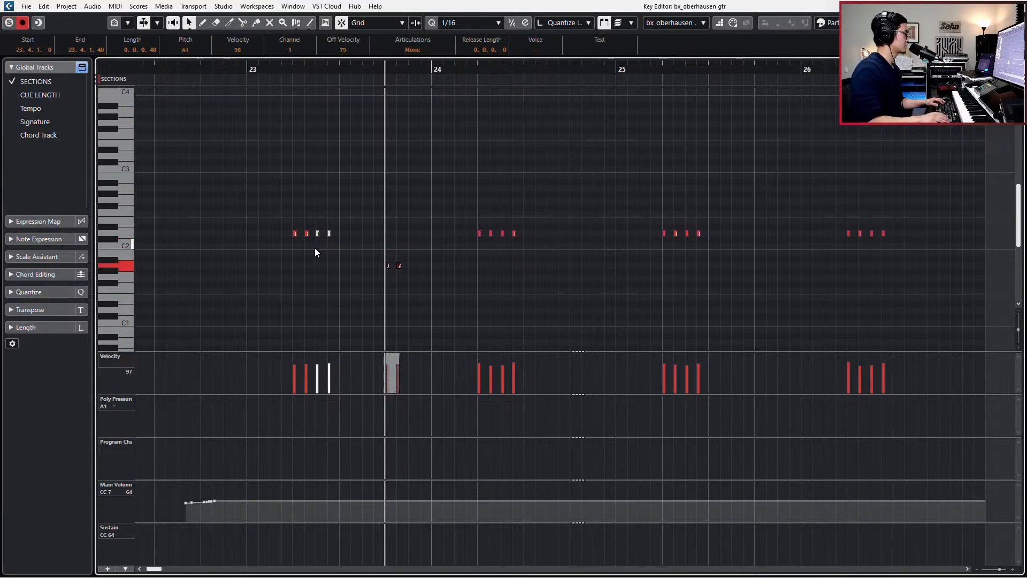
key("space")
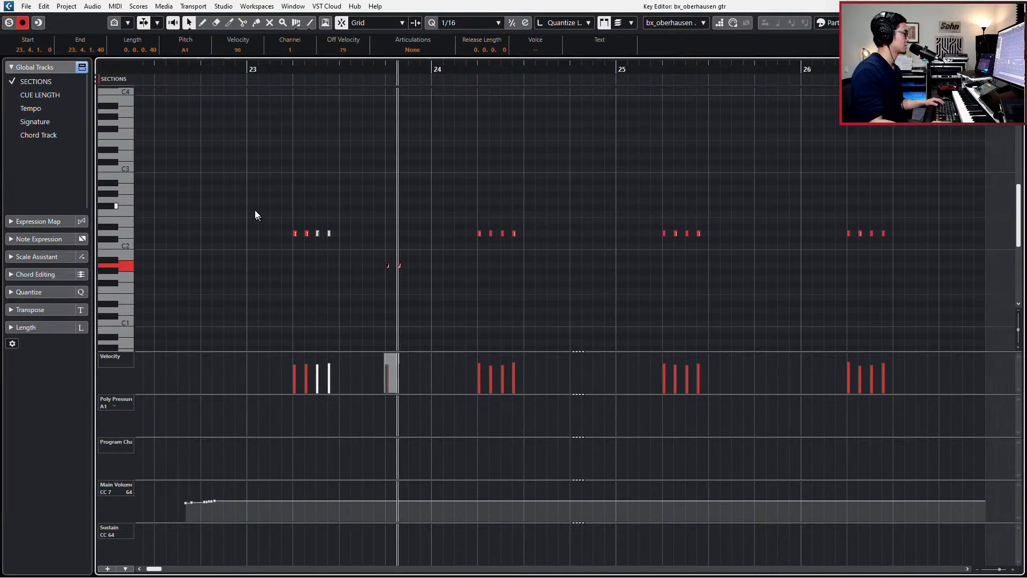
Raise all six notes of bar 23 by one octave, auditioning both octaves for comparison
key("space")
left_click_drag(257, 202, 432, 322)
key("shift+Up")
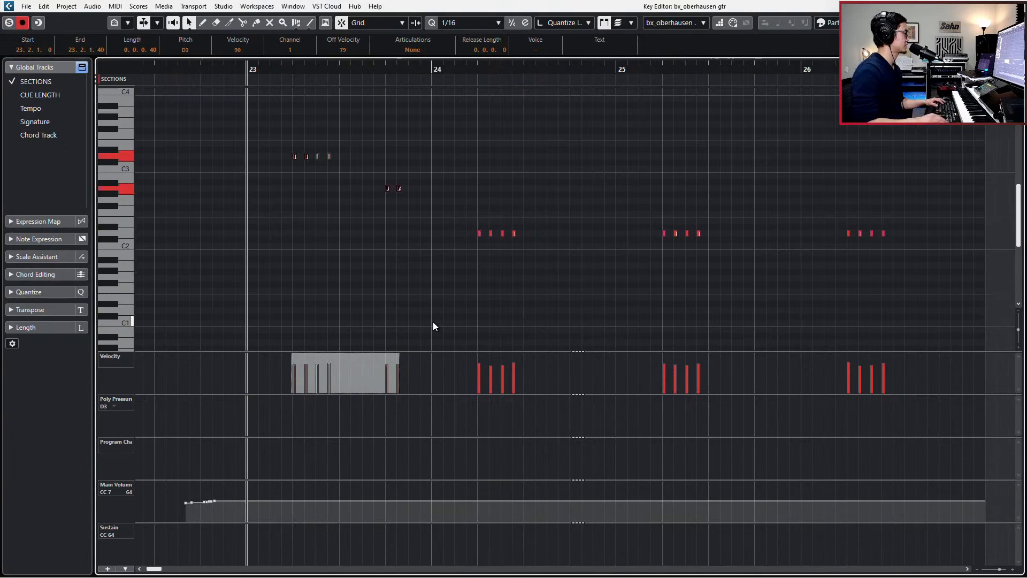
key("space")
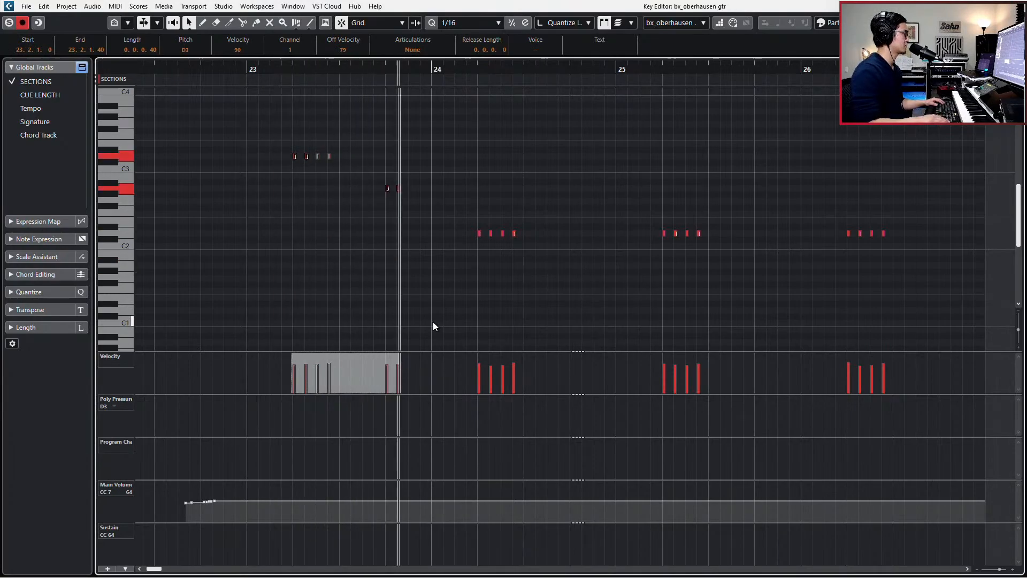
key("space")
key("shift+Down")
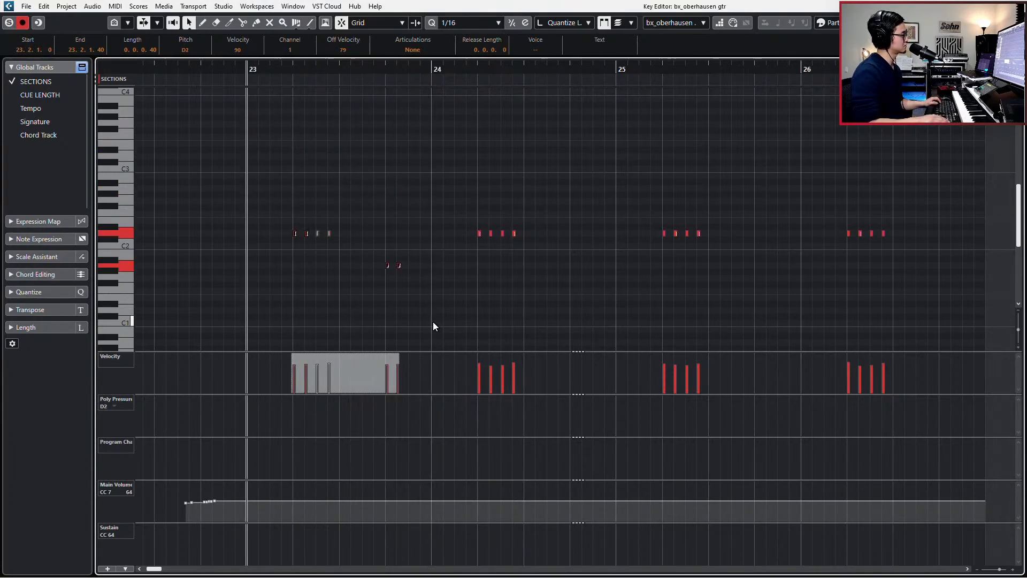
key("space")
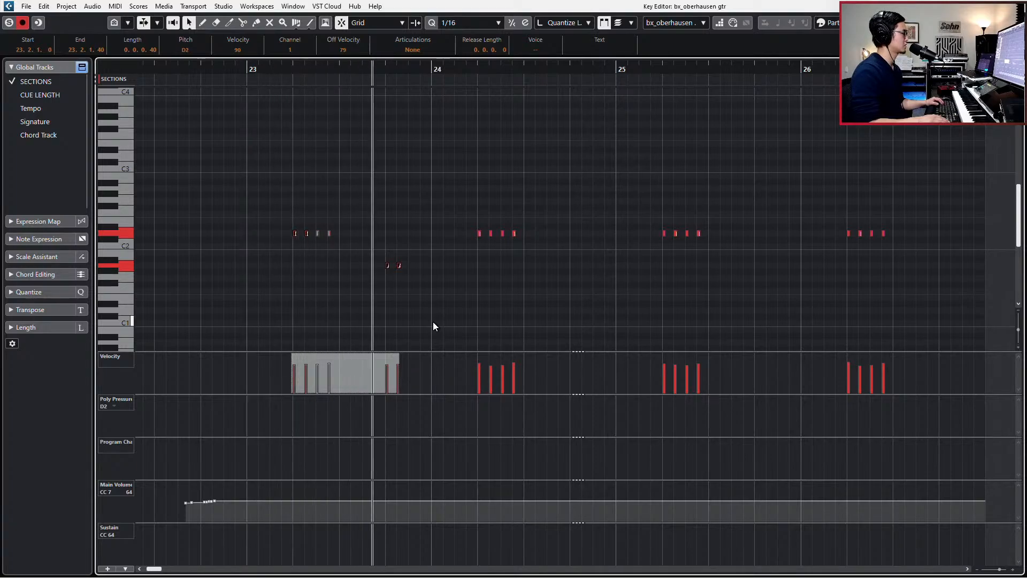
key("space")
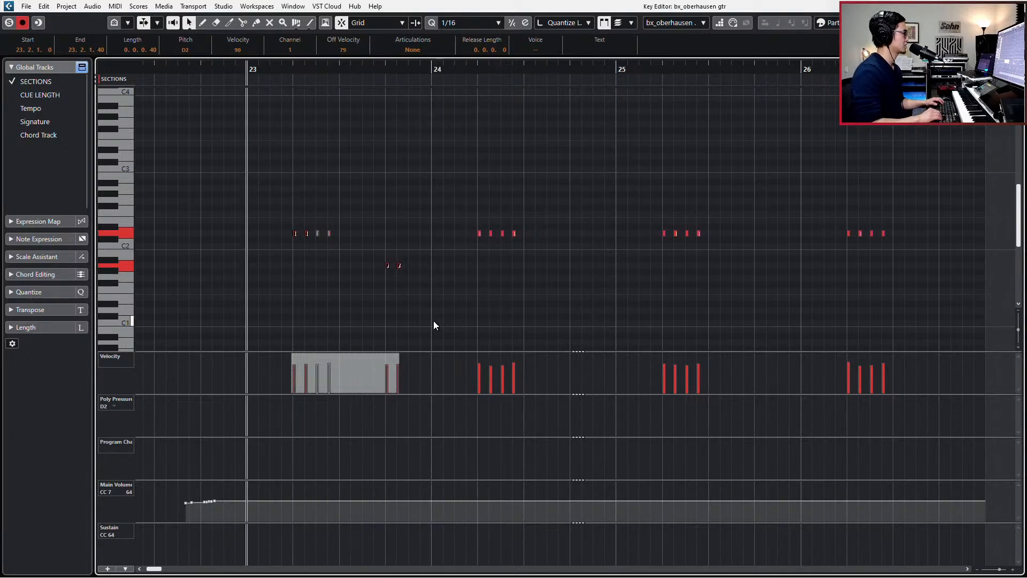
key("shift+Up")
key("space")
Delete all the D2 notes in bars 24 through 26
left_click(450, 227)
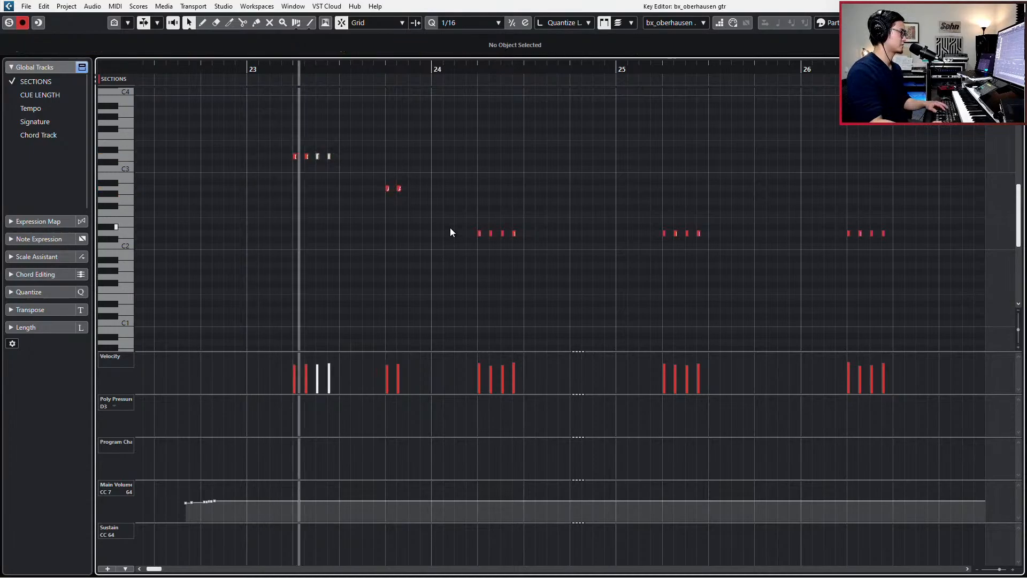
left_click_drag(451, 229, 888, 259)
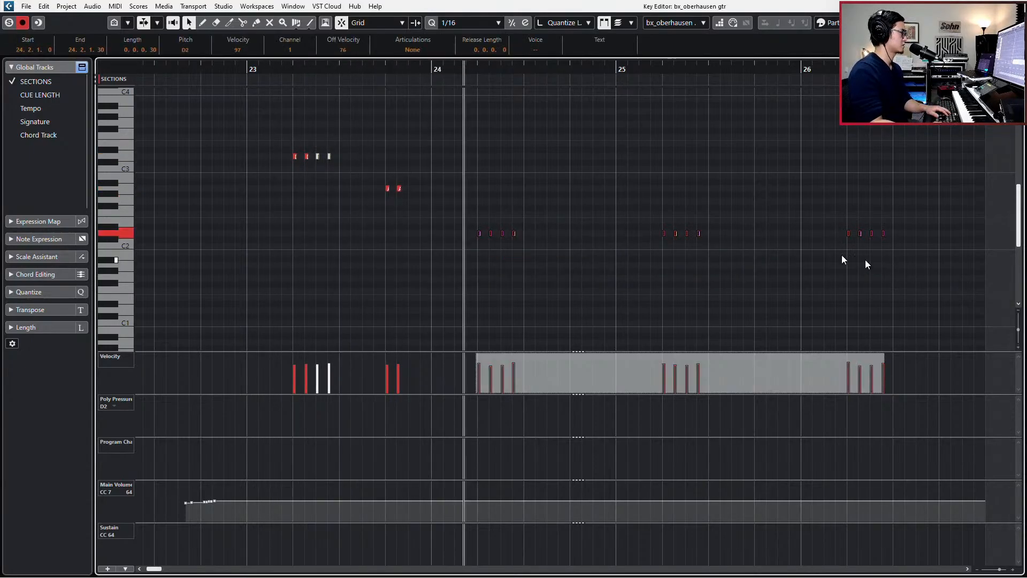
key("Delete")
key("space")
Audition the six-note pattern in bar 23 and copy it to the same beats of bar 24
left_click_drag(428, 131, 236, 235)
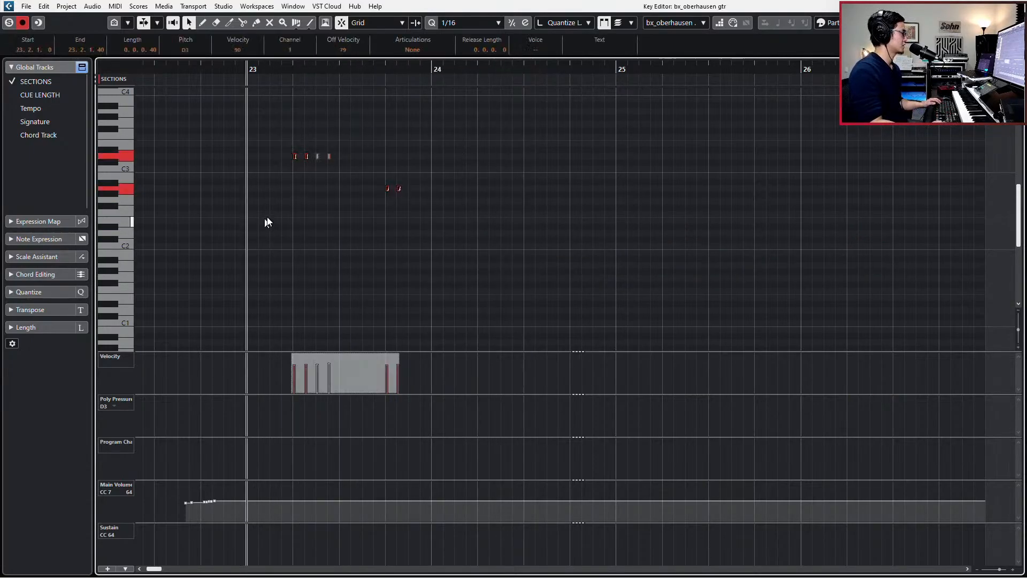
key("space")
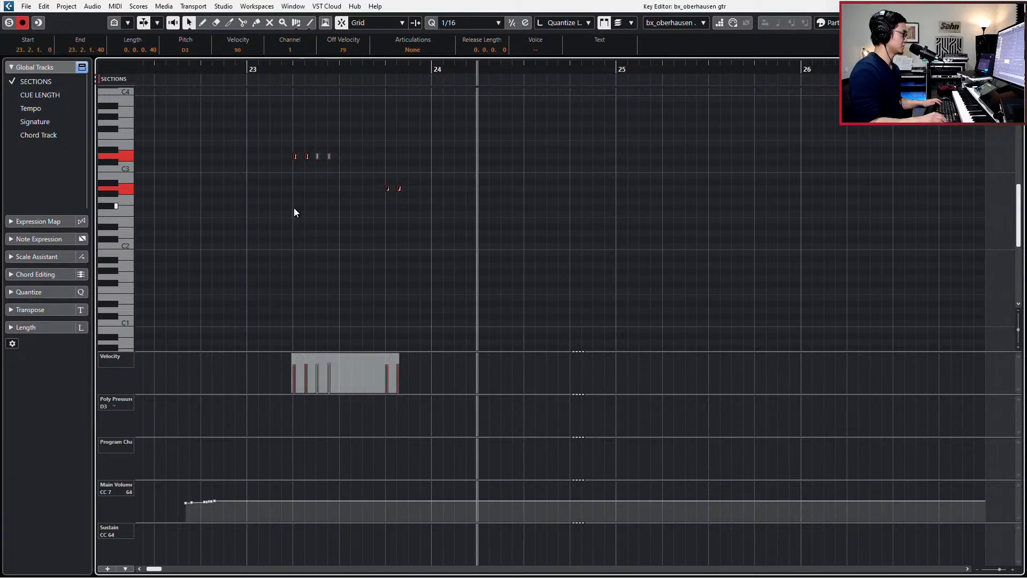
key("ctrl+v")
key("KP_Subtract")
key("KP_Subtract")
key("KP_Subtract")
key("KP_Add")
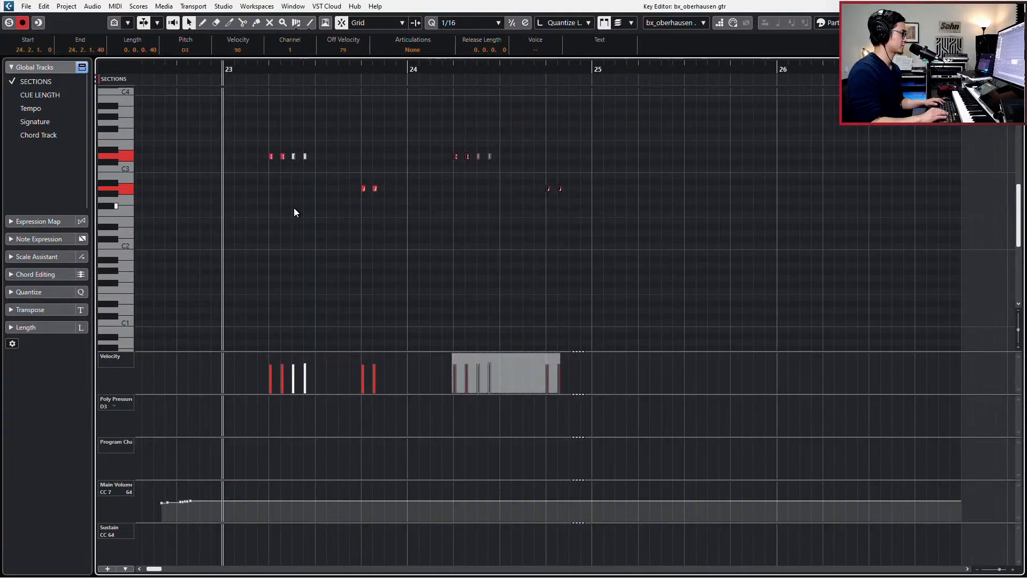
Duplicate the pattern of bars 23 and 24 into bars 25 and 26, shifting the copy to start on beat 2
left_click_drag(241, 119, 826, 286)
key("ctrl+d")
key("alt+Right")
key("alt+Right")
key("alt+Right")
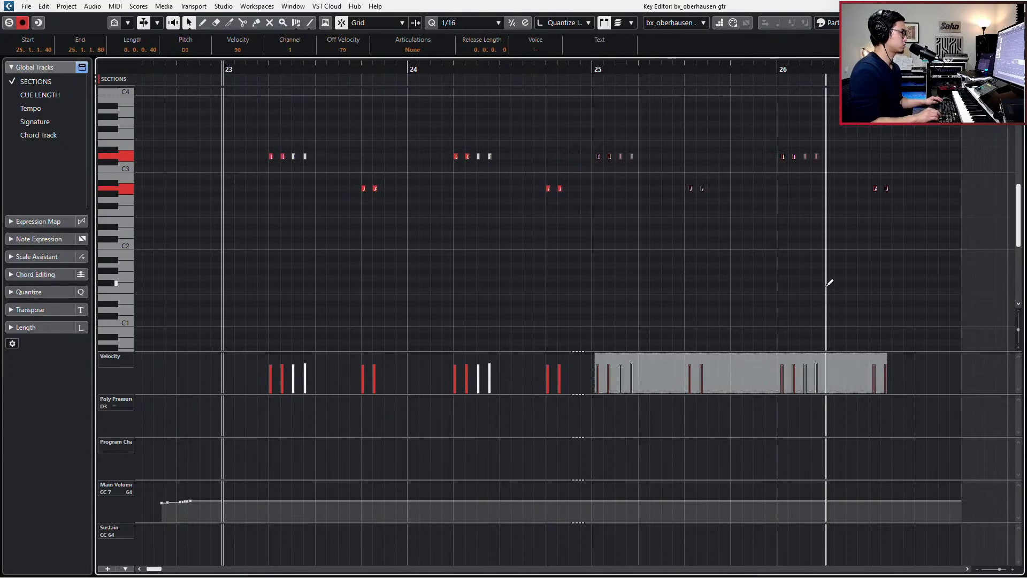
key("alt+Right")
key("alt+Right")
key("alt+Right")
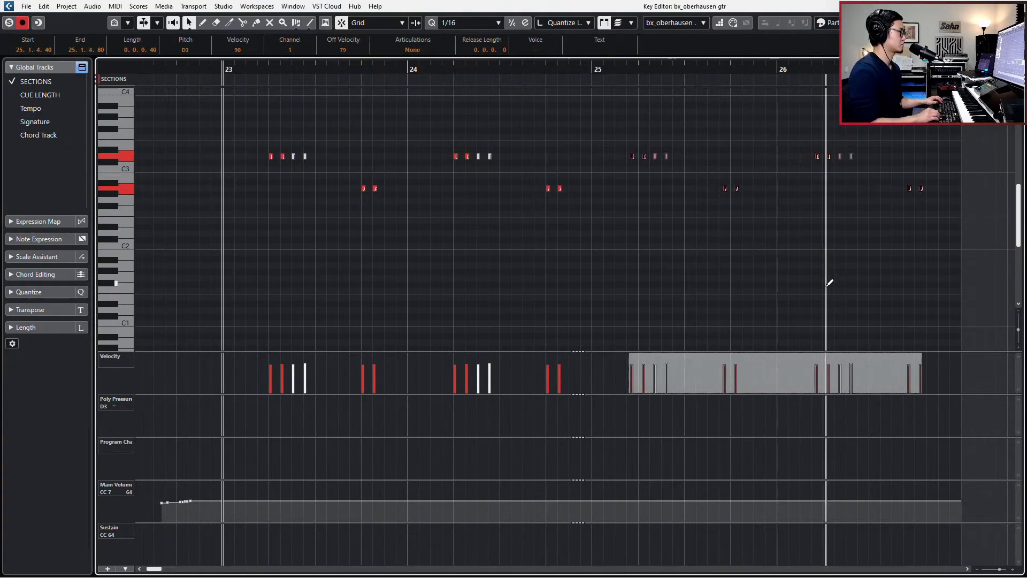
key("ctrl+Right")
key("q")
Return to the project arrangement, split the bx_oberhausen gtr part at bar 23, and duplicate its four-bar section to bar 27
key("space")
key("Return")
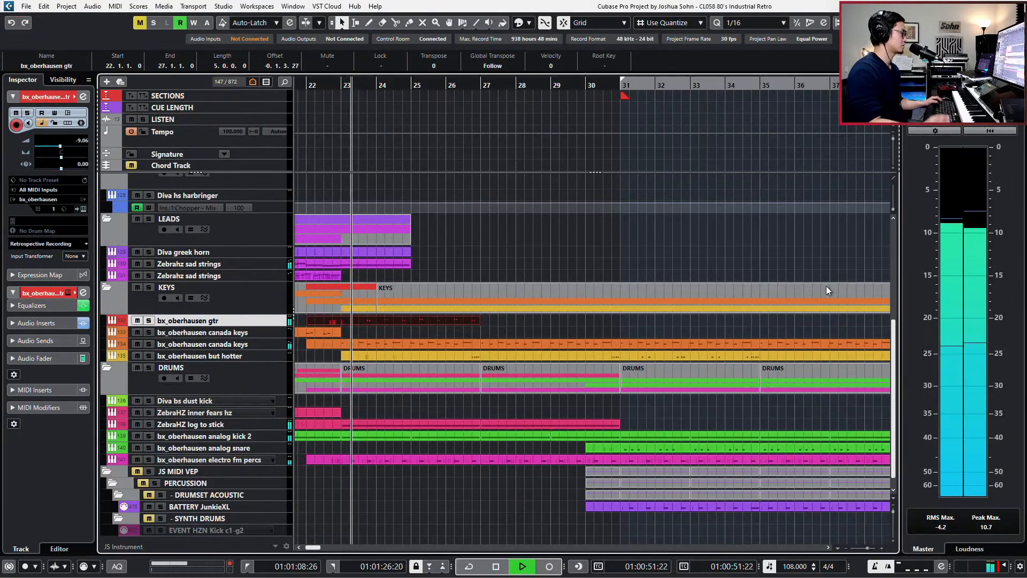
key("alt+1")
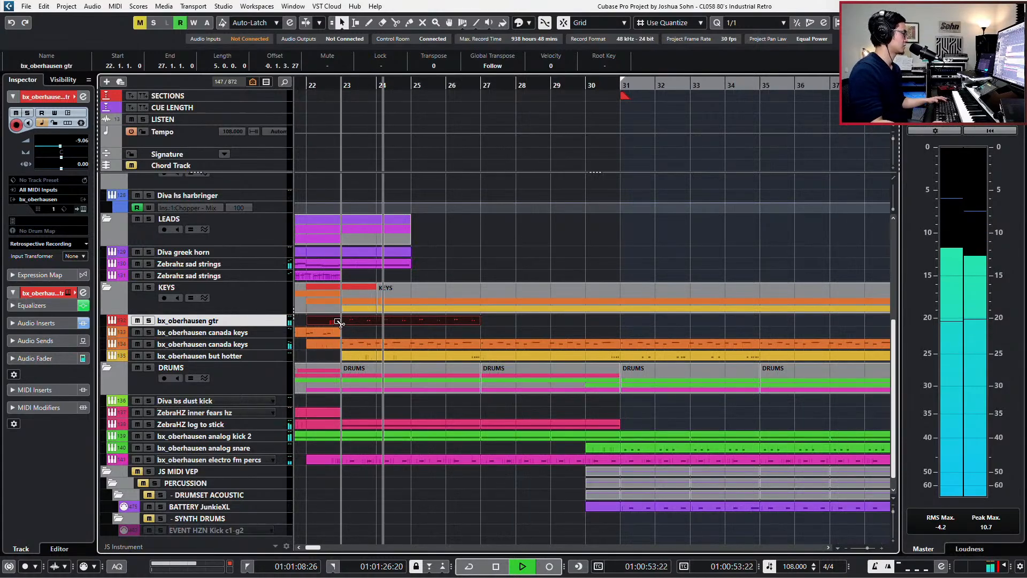
left_click(339, 322, "alt")
key("ctrl+d")
scroll(466, 318, "down", 2)
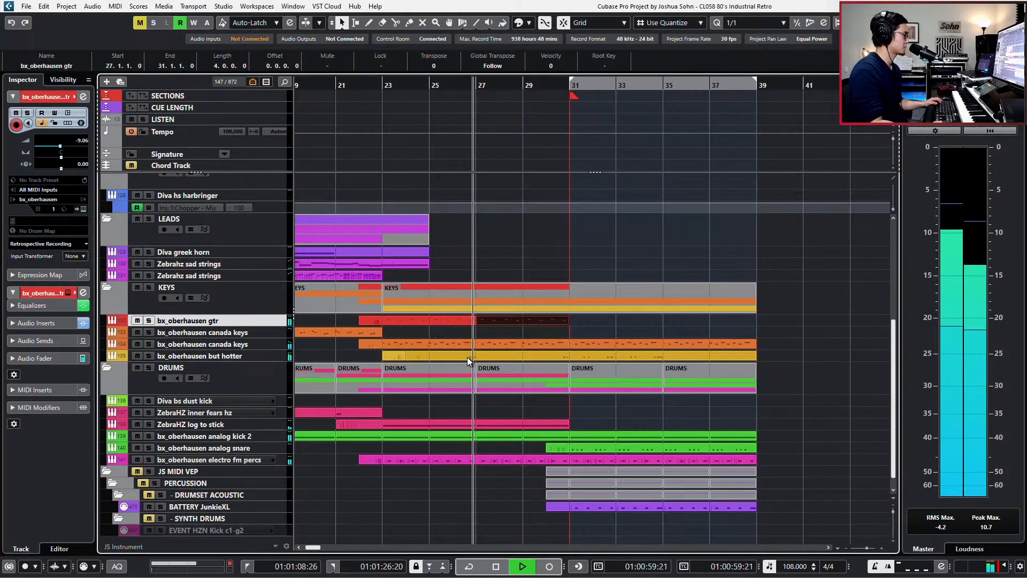
Unmute the JS MIDI VEP folder and play the arrangement
scroll(468, 357, "down", 1)
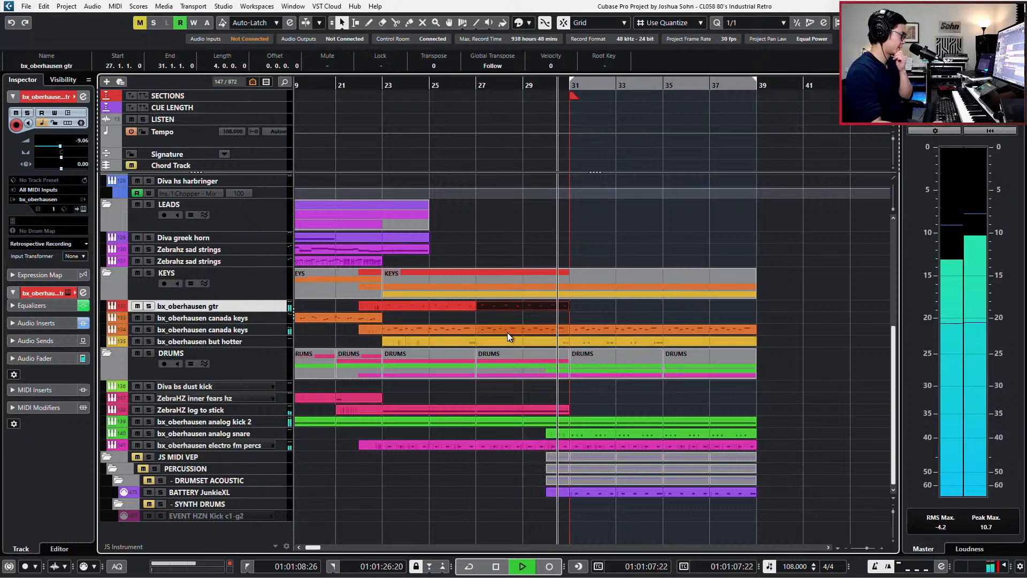
left_click(137, 457)
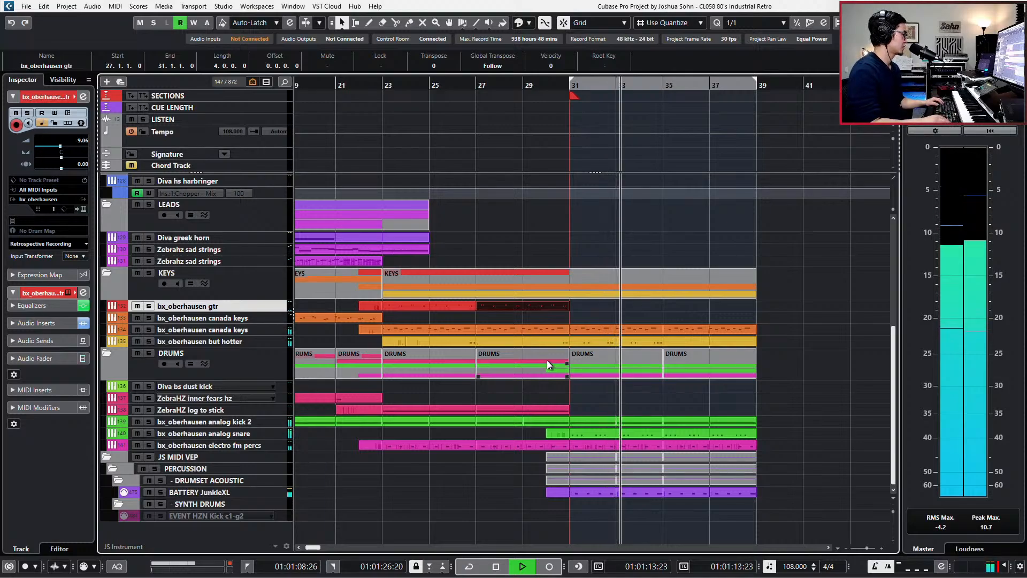
key("space")
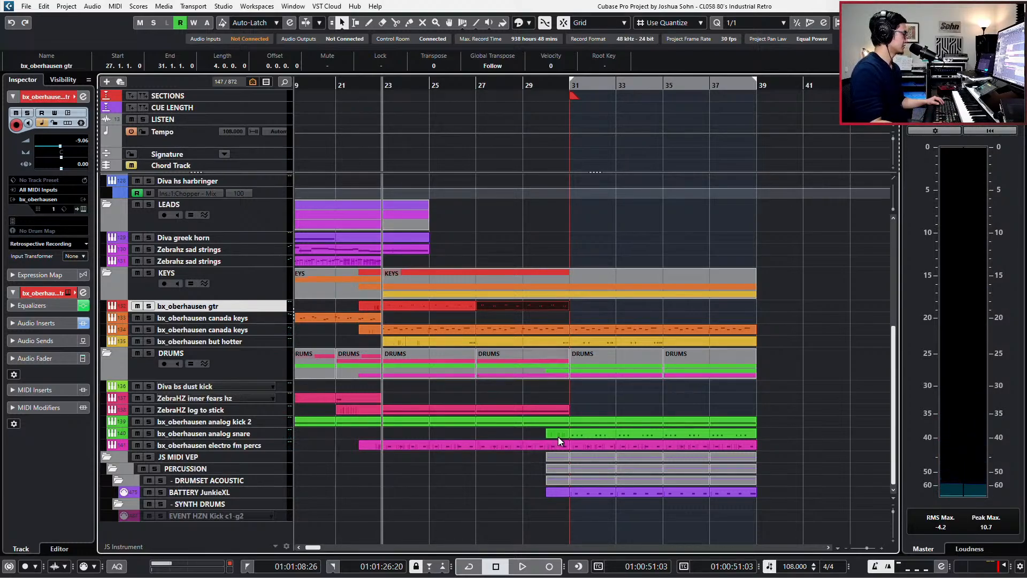
key("space")
key("space")
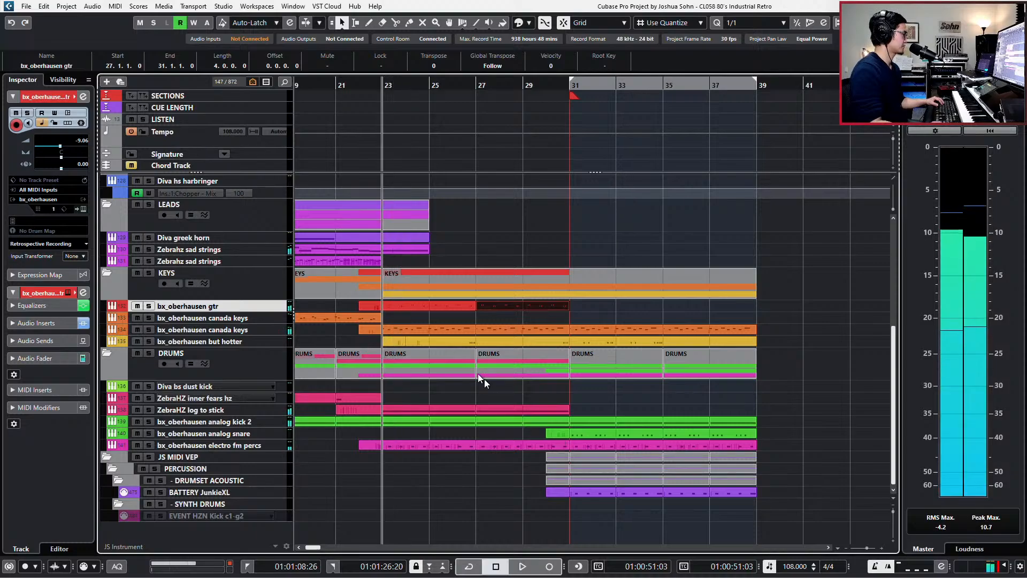
Open the bx_oberhausen gtr part at bar 23 for note editing, mute the bar's second D3 note and audition it
double_click(425, 305)
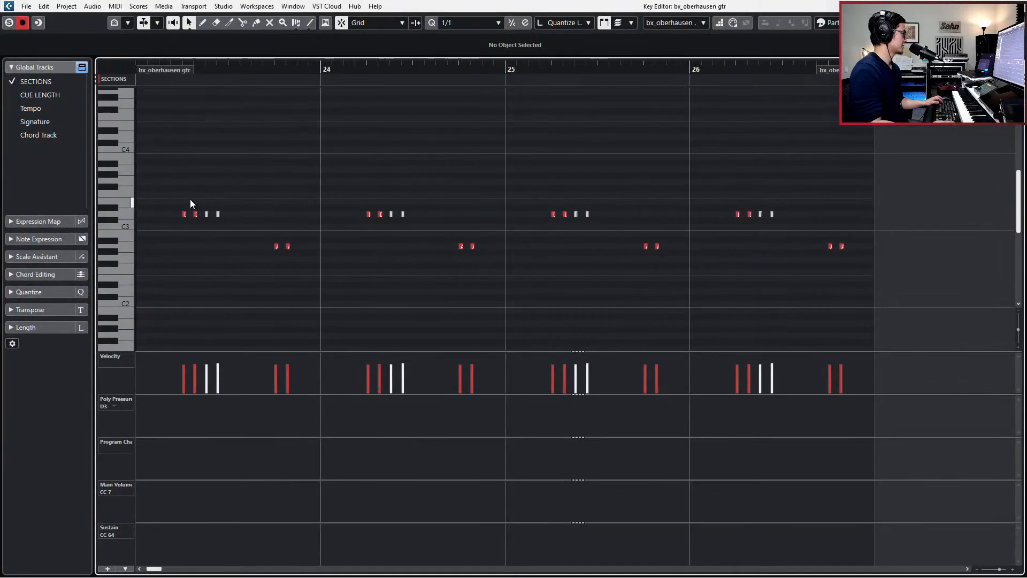
left_click(195, 214)
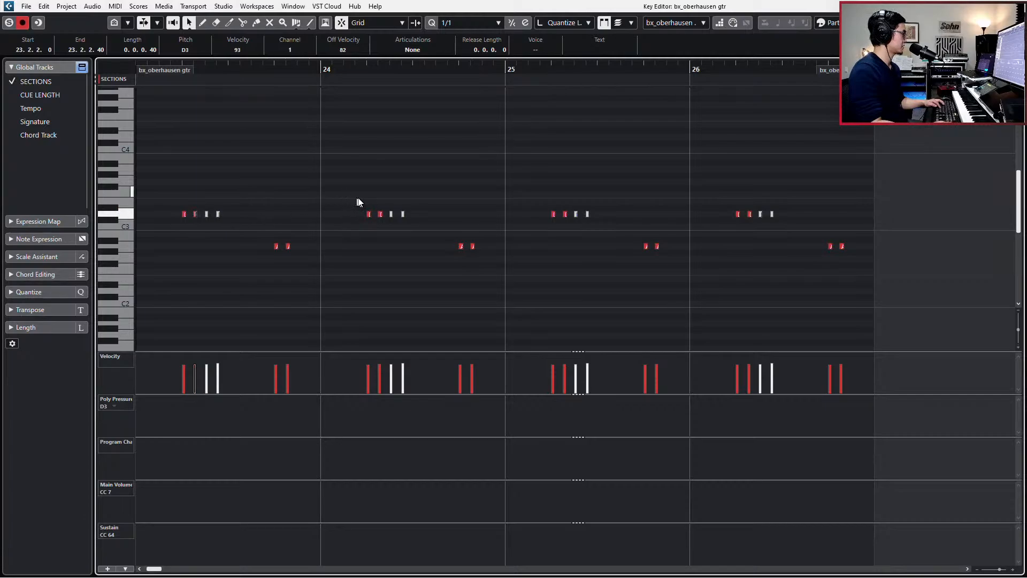
left_click(381, 214)
left_click(383, 205)
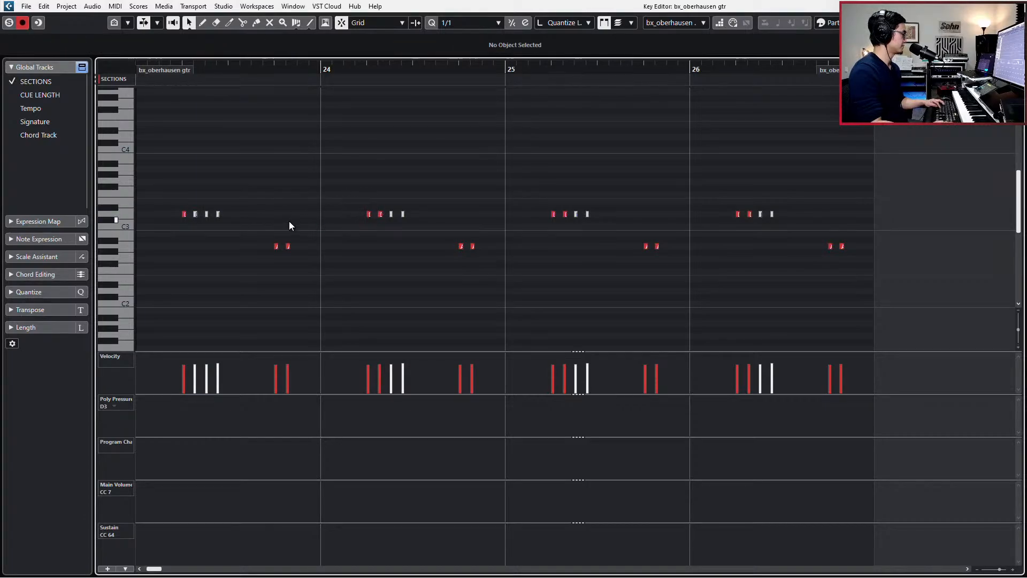
key("space")
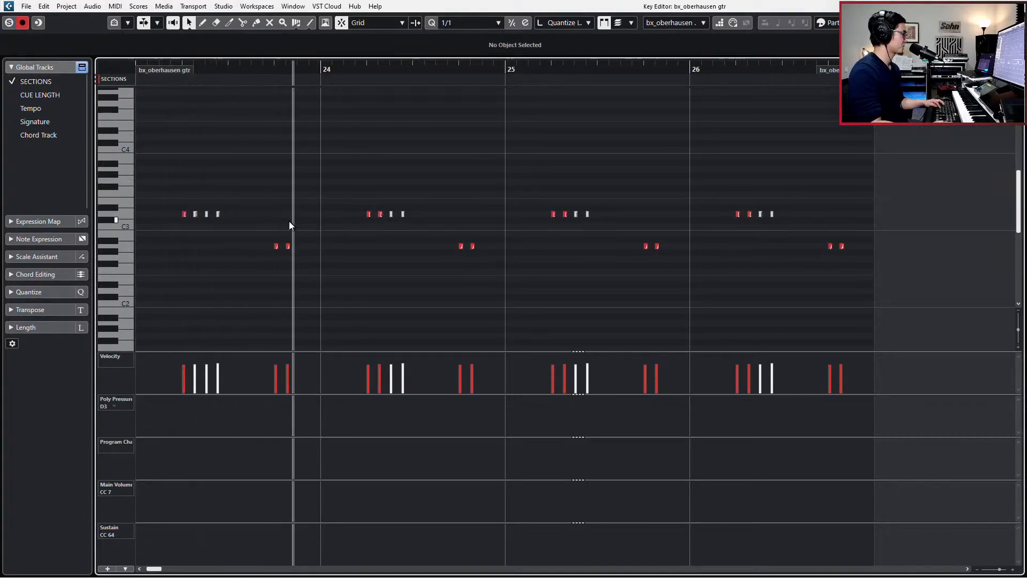
key("space")
Mute the second A2 note in bar 23 and the second D3 note in bars 24 and 25
left_click_drag(294, 221, 291, 271)
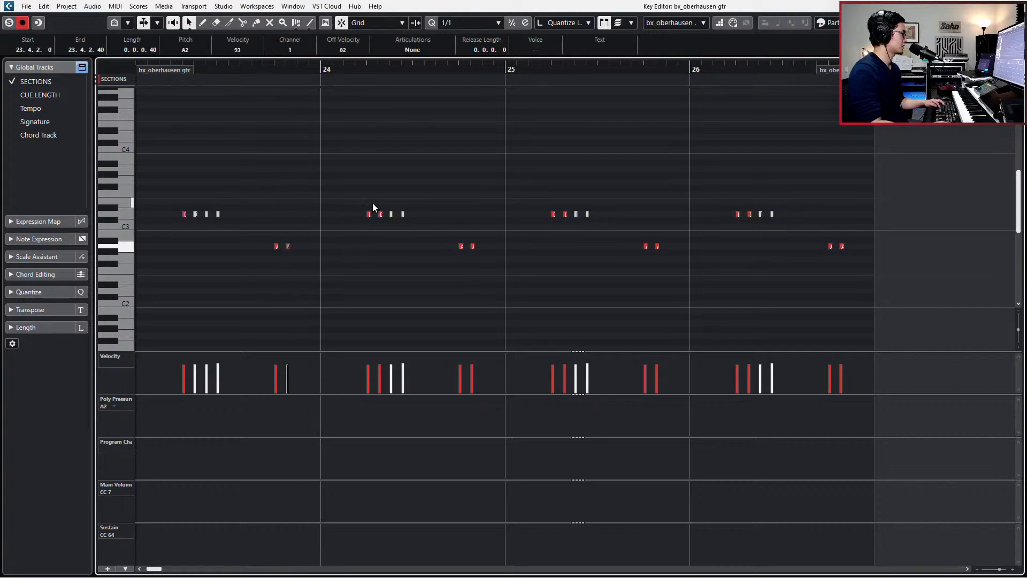
left_click(380, 214)
left_click_drag(564, 203, 566, 228)
key("shift+m")
left_click(827, 227)
Set the quantize grid to 1/16 and duplicate the two A2 notes on beat 4 of bar 26 right behind them
key("alt+4")
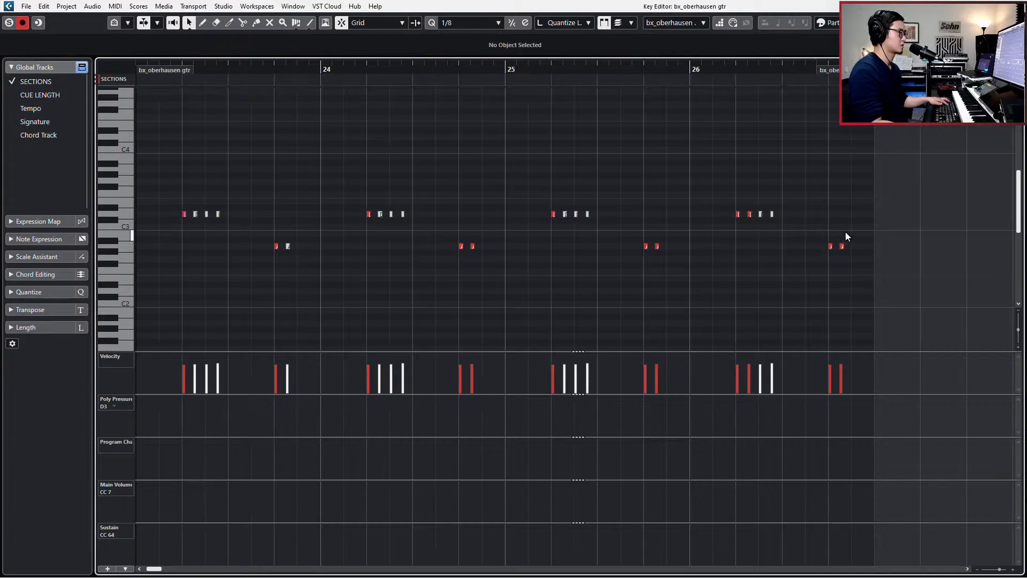
key("alt+5")
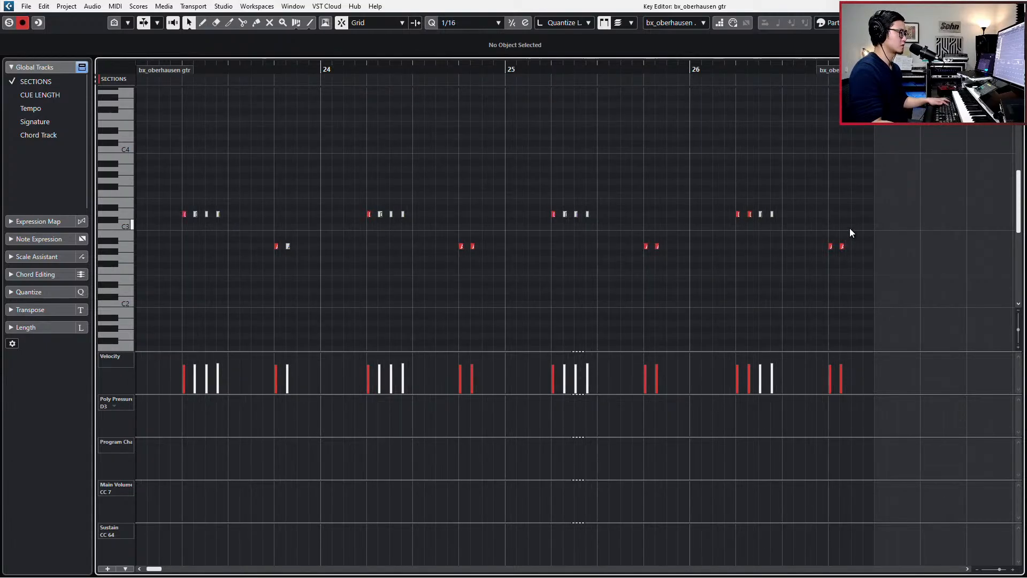
left_click_drag(851, 232, 822, 265)
key("l")
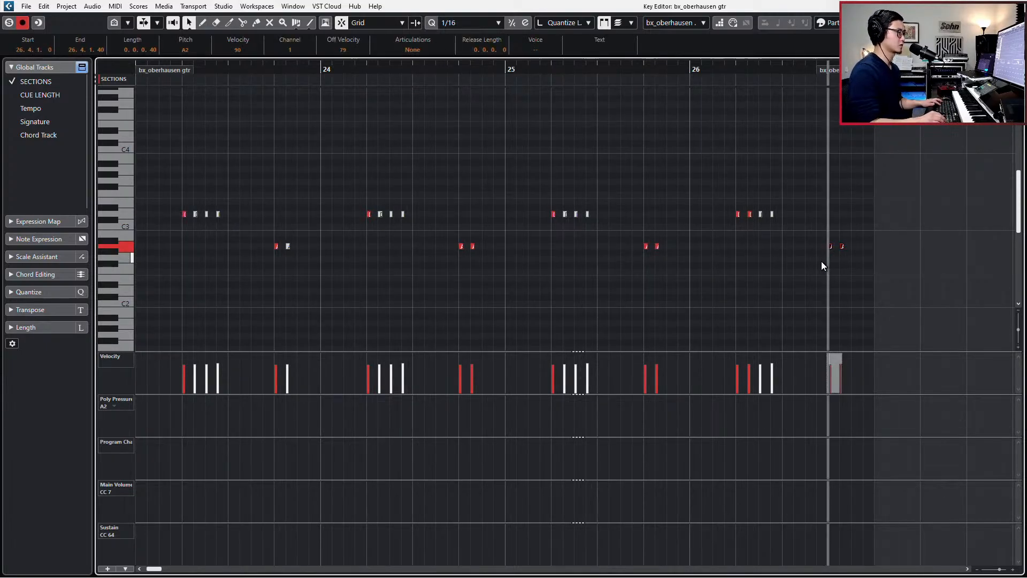
key("alt+d")
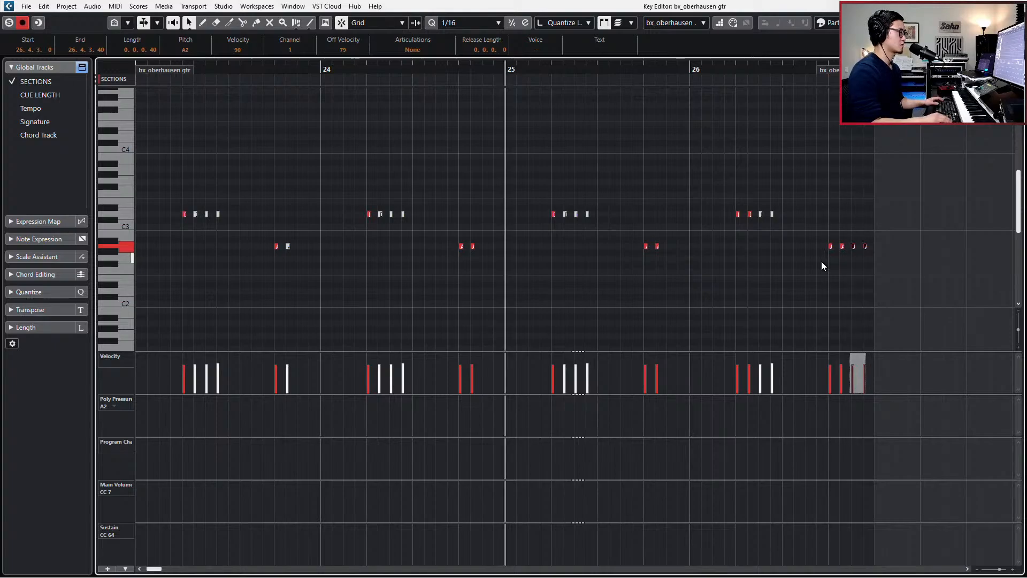
Transpose the four notes on beat 4 of bar 26 up to D3 during playback
key("space")
left_click_drag(811, 235, 912, 264)
key("Up")
key("Up")
key("Up")
key("Up")
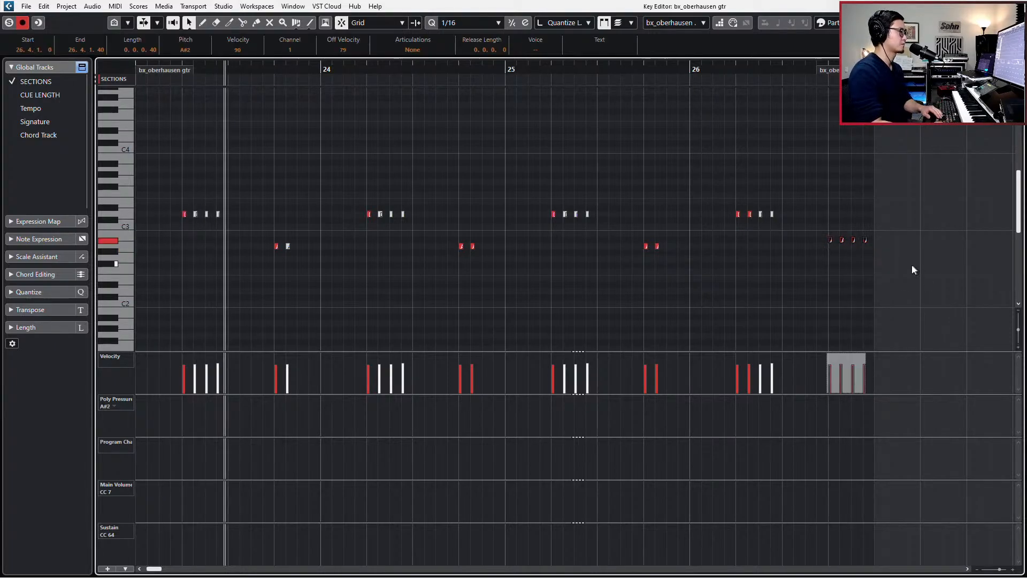
key("Up")
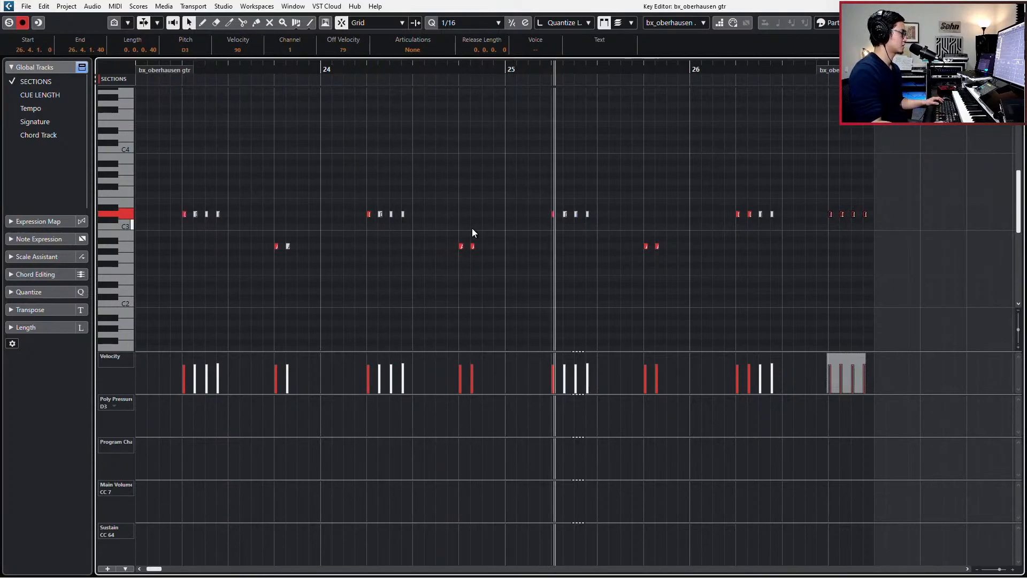
Stop playback and delete the second A2 note at the end of bar 25
key("space")
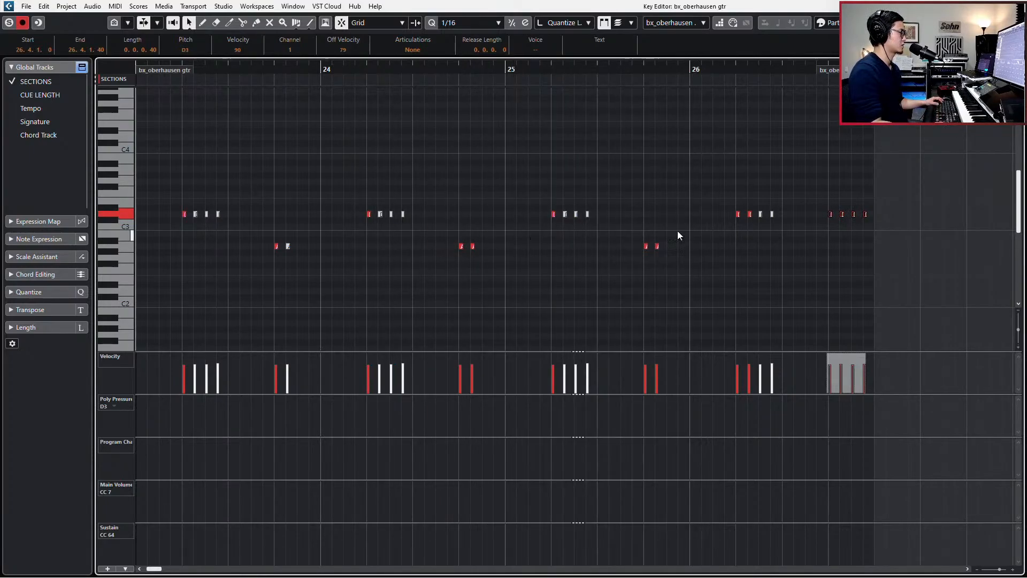
left_click_drag(676, 232, 654, 268)
key("Delete")
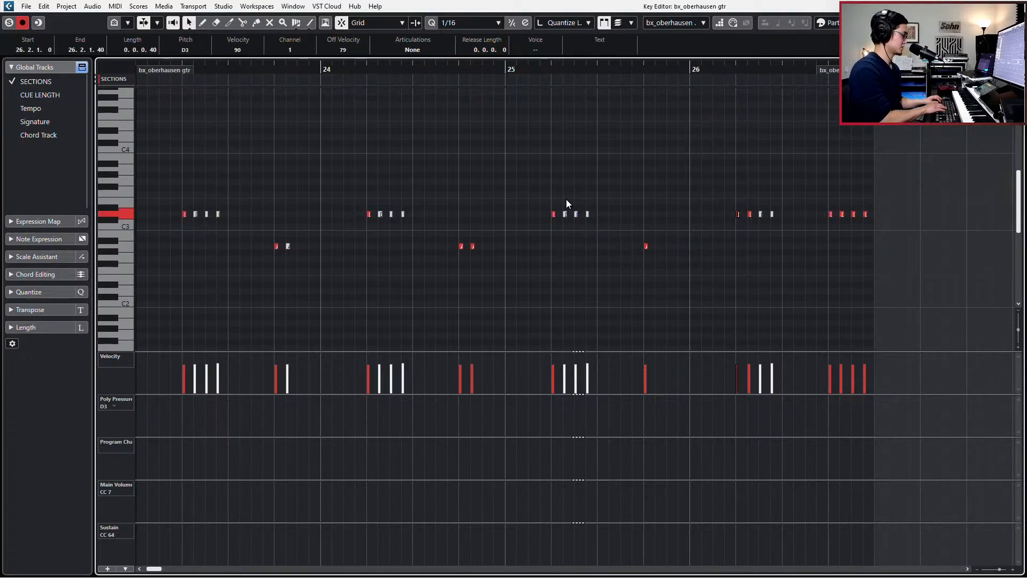
key("ctrl+i")
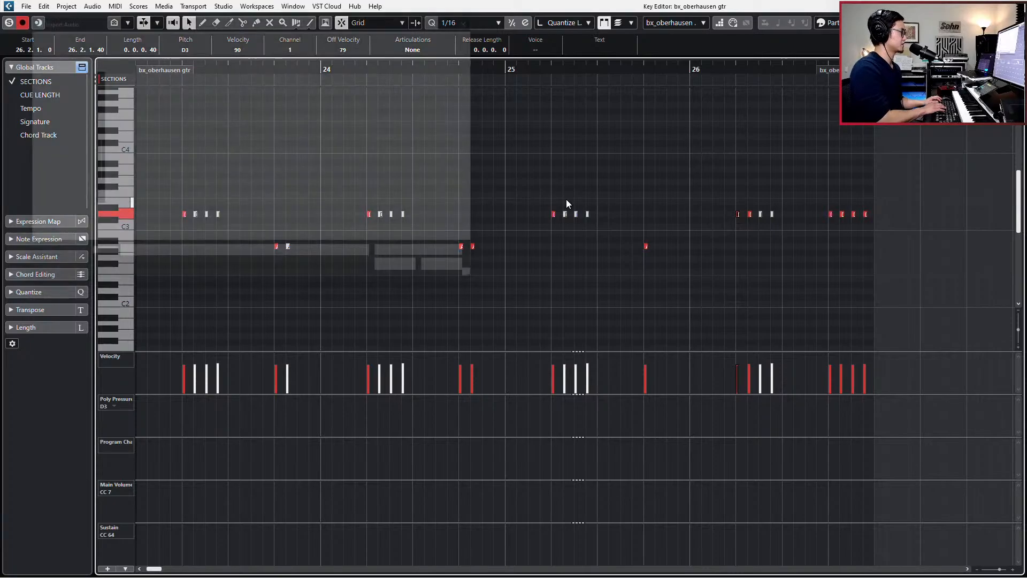
left_click(478, 286)
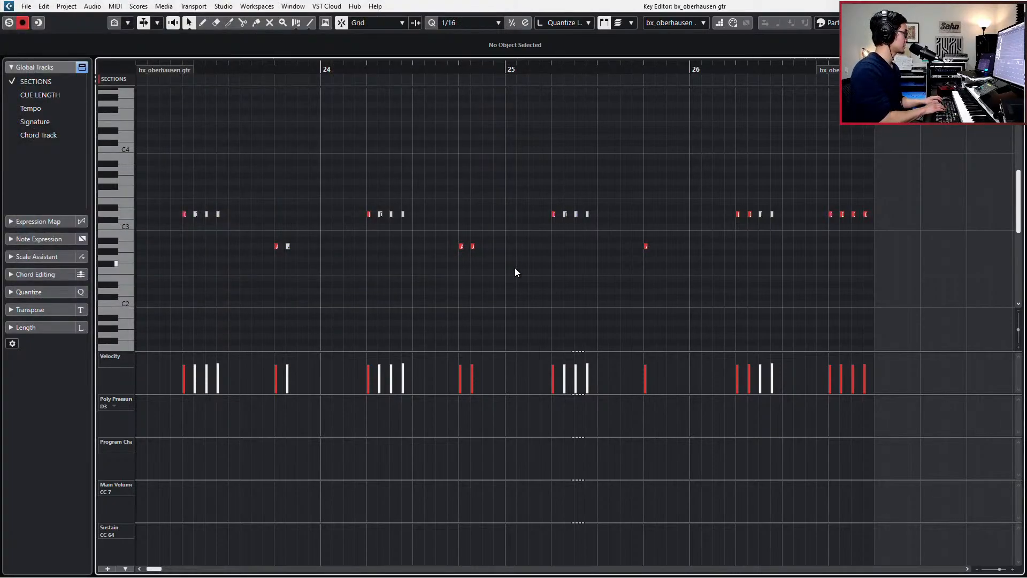
key("ctrl+i")
left_click(489, 283)
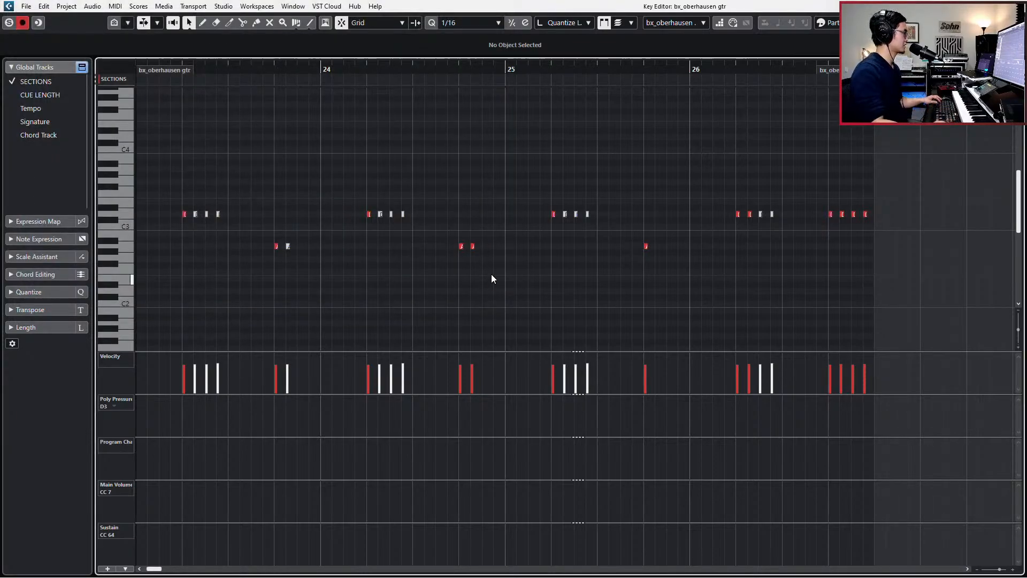
left_click_drag(194, 191, 243, 226)
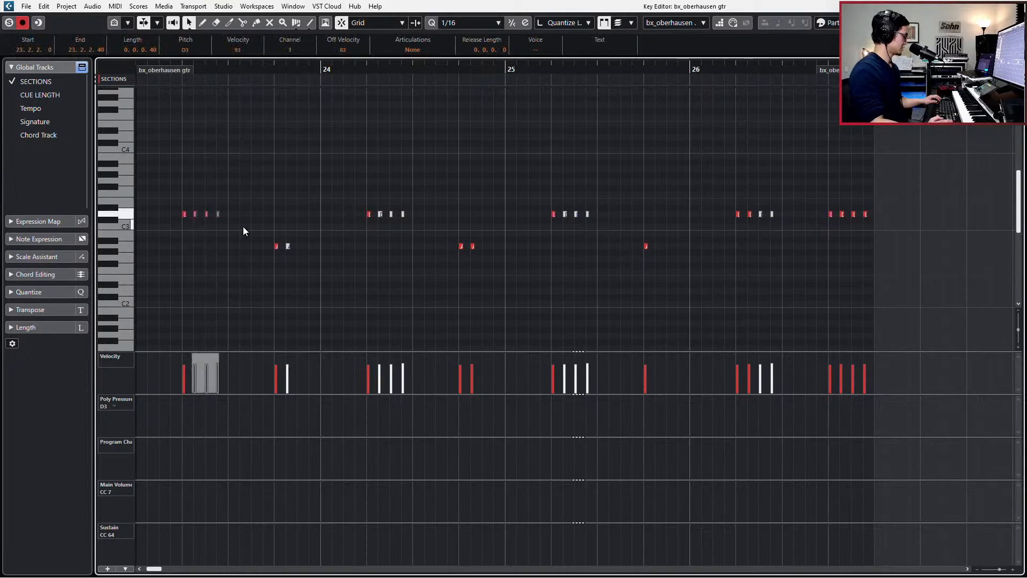
left_click(188, 178)
left_click_drag(172, 187, 969, 309)
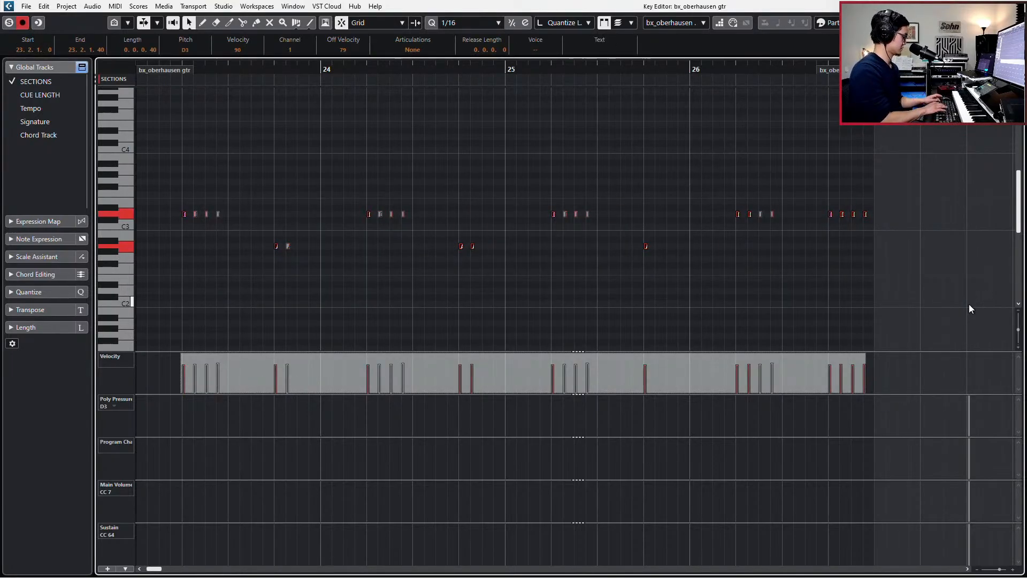
key("alt+i")
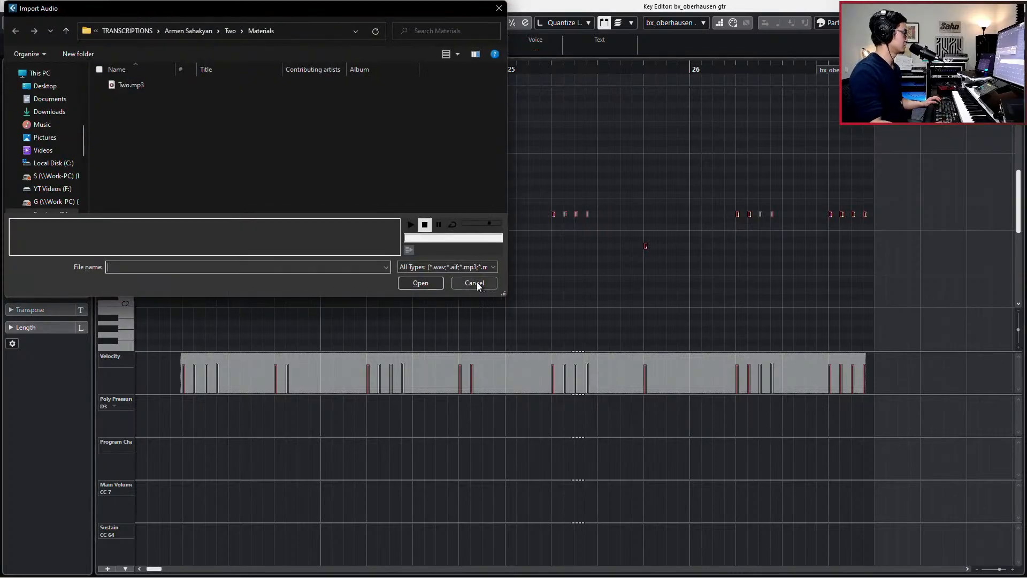
left_click(476, 282)
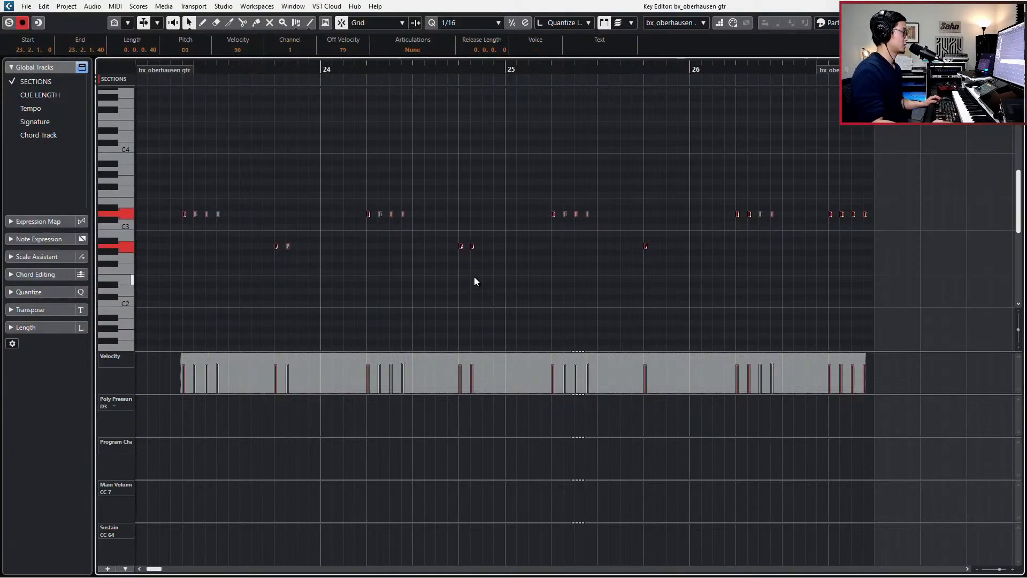
Delete the muted D3 and A2 notes in bar 23 and the three muted D3 notes in bar 24
left_click(208, 202)
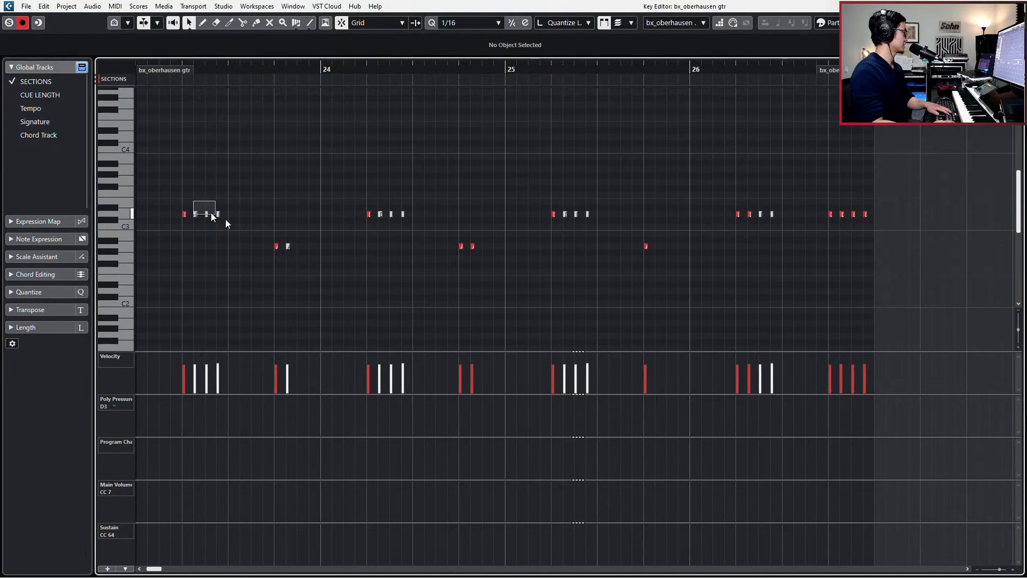
left_click_drag(213, 215, 221, 217)
key("Delete")
left_click(288, 245)
key("Delete")
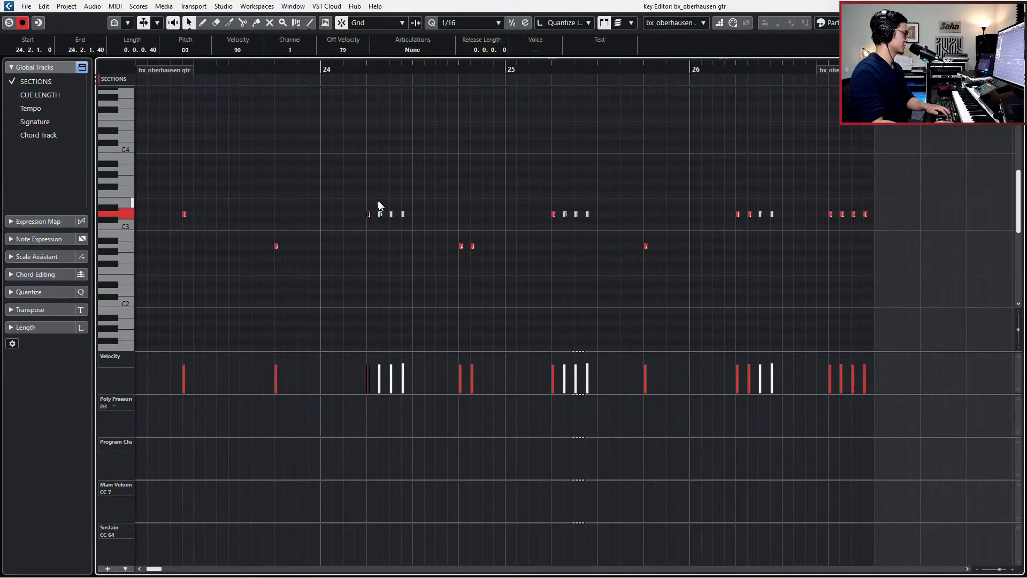
left_click_drag(378, 205, 413, 226)
key("Delete")
key("Right")
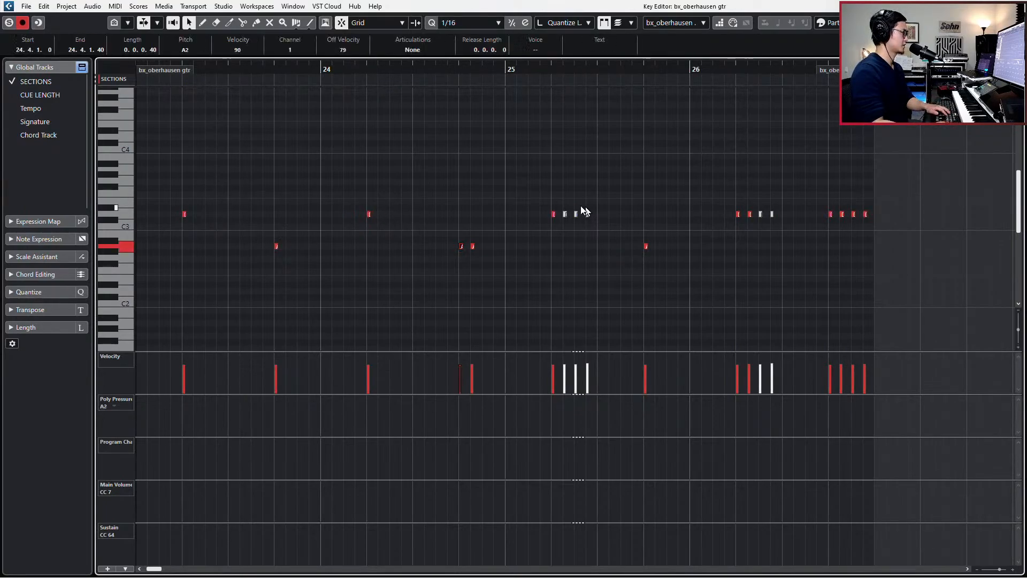
Delete the muted D3 notes in bars 25 and 26, plus the second D3 note on beat 2 of bar 26
left_click_drag(559, 205, 641, 229)
key("Delete")
left_click_drag(757, 204, 794, 225)
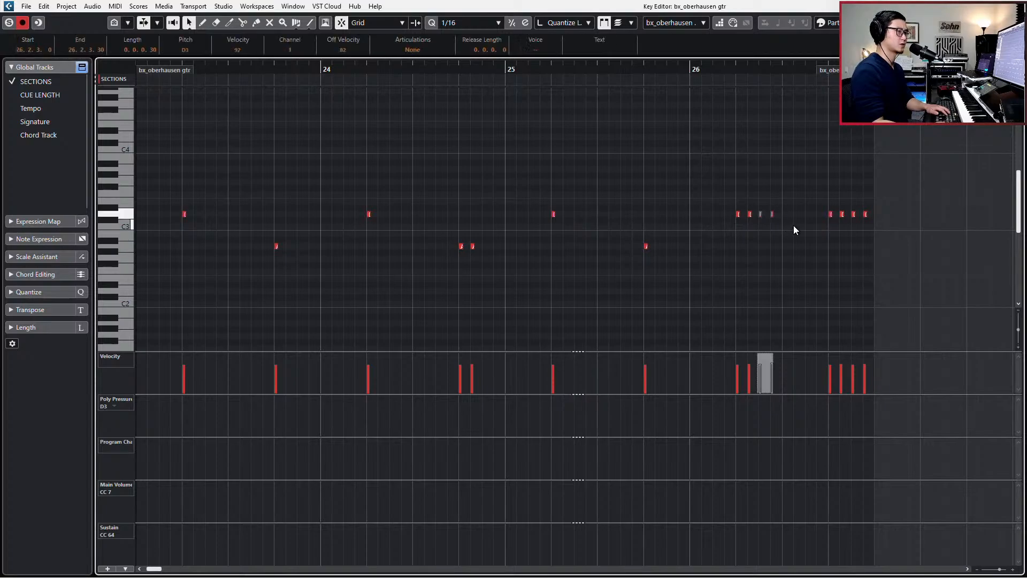
key("Delete")
left_click(750, 215)
key("Delete")
key("Right")
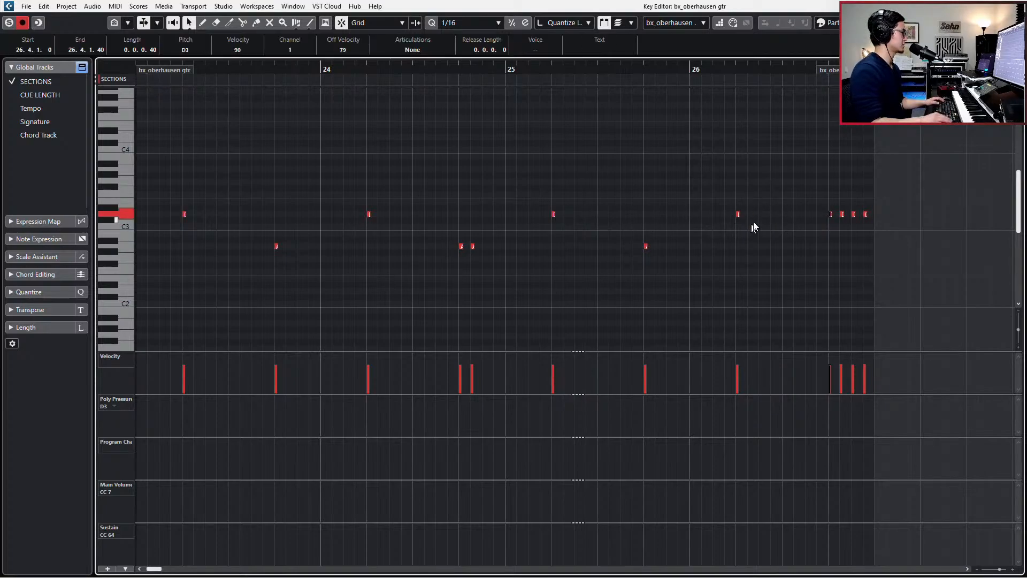
Replace the two A2 notes on beat 4 of bar 24 with a copy of the four D3 notes from beat 4 of bar 26
key("KP_1")
key("space")
left_click_drag(537, 229, 582, 266)
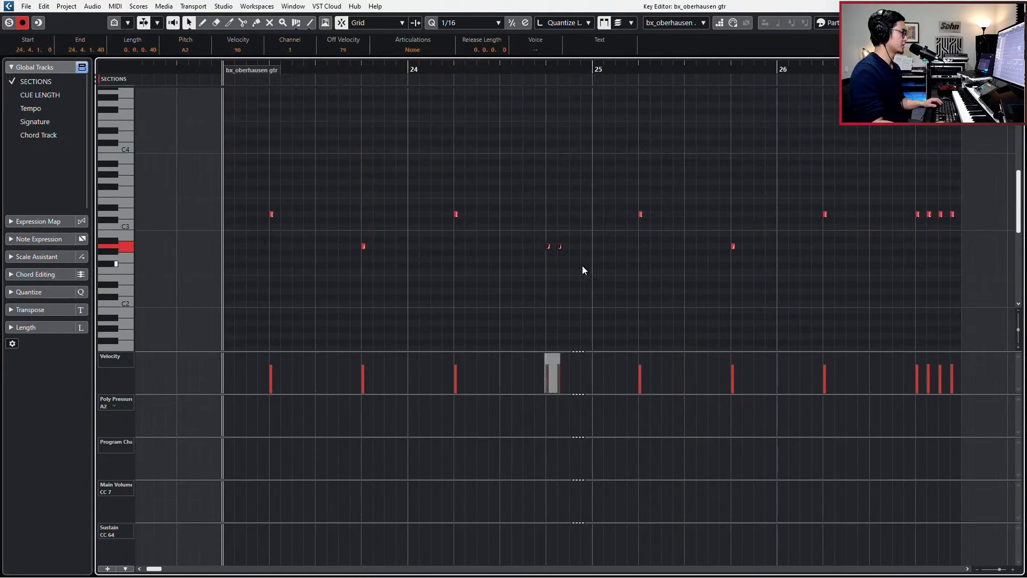
key("Delete")
left_click_drag(880, 192, 988, 241)
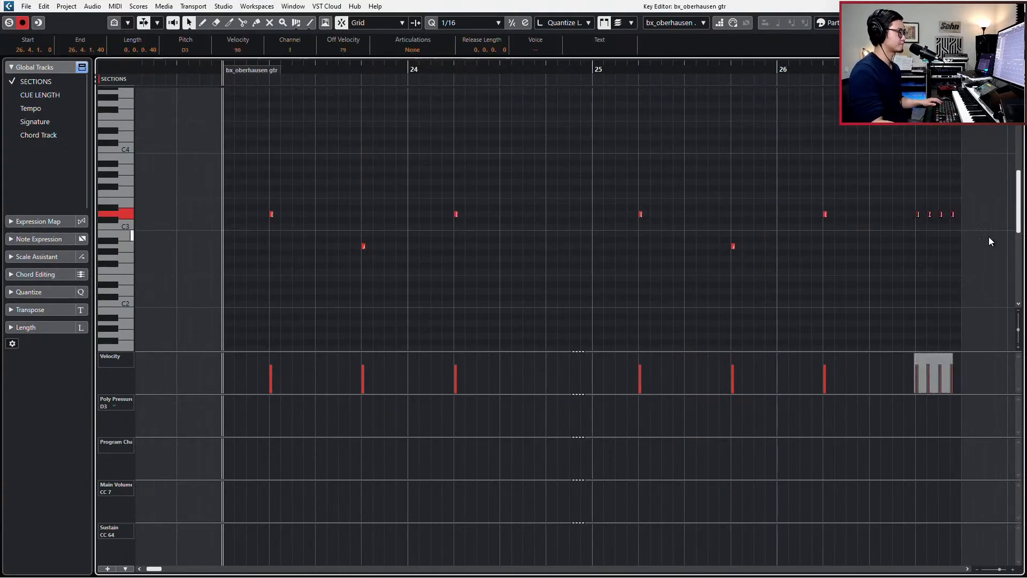
left_click(547, 70)
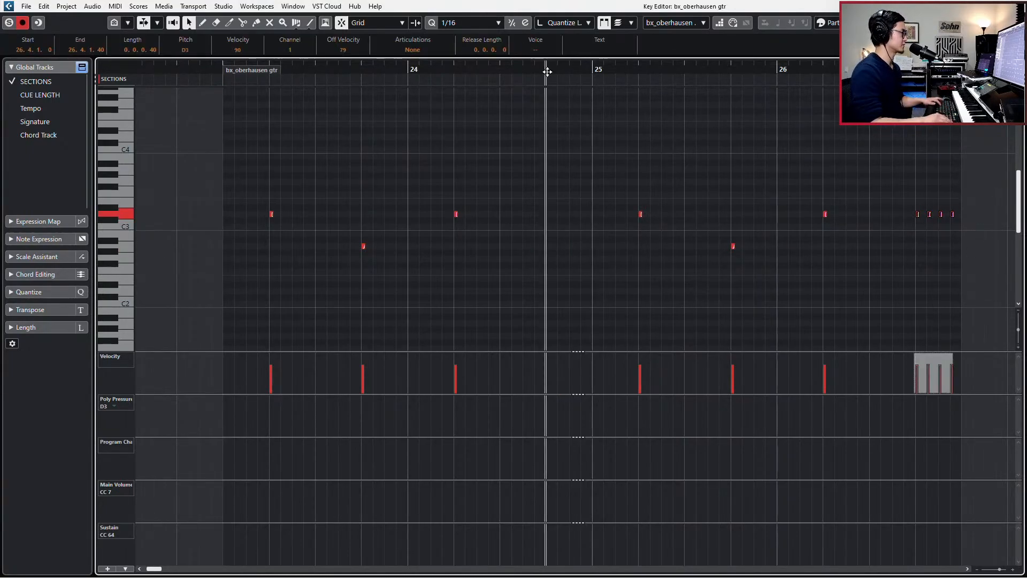
key("ctrl+v")
Close the editor with playback running and replace the bx_oberhausen gtr part at bar 27 with a duplicate of the bar 23 part
key("KP_Subtract")
key("KP_Subtract")
key("space")
key("Return")
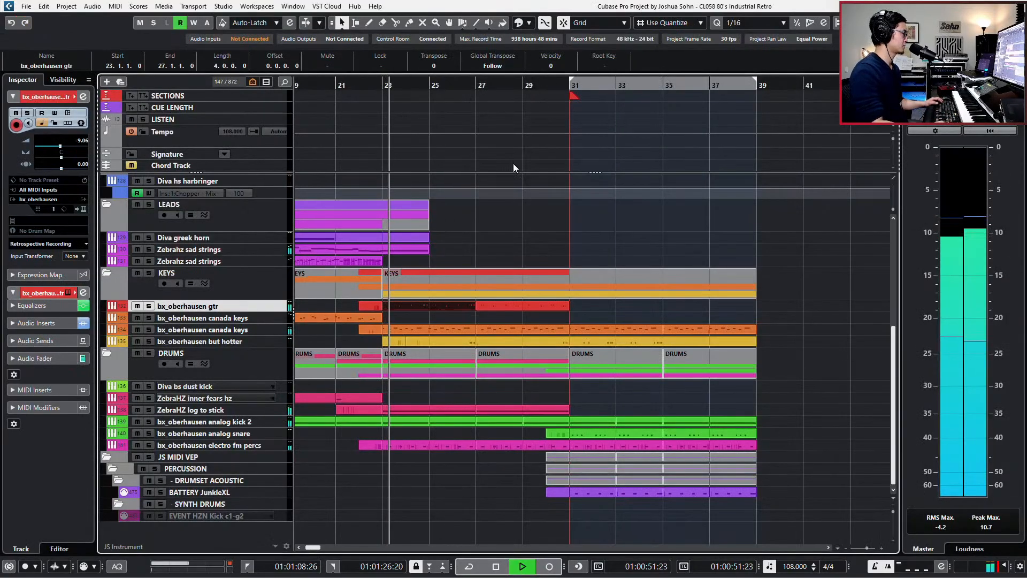
left_click(485, 308)
key("Delete")
left_click(444, 306)
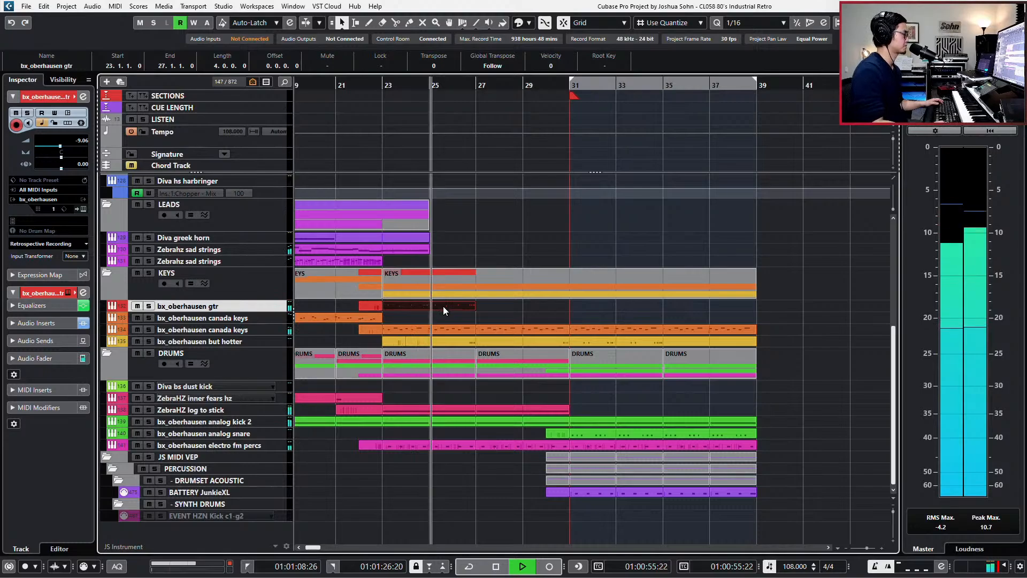
key("ctrl+d")
scroll(472, 313, "down", 1)
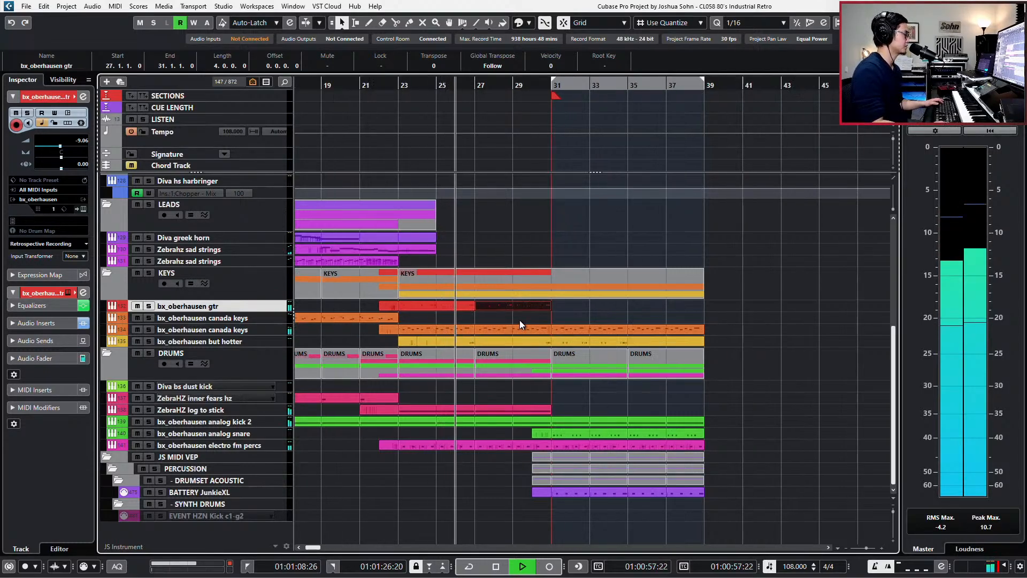
Stop playback and move the BASS, PULSE, ARPS, PADS, LEADS, KEYS and DRUMS folders into the JS MIDI VEP folder
scroll(477, 241, "up", 5)
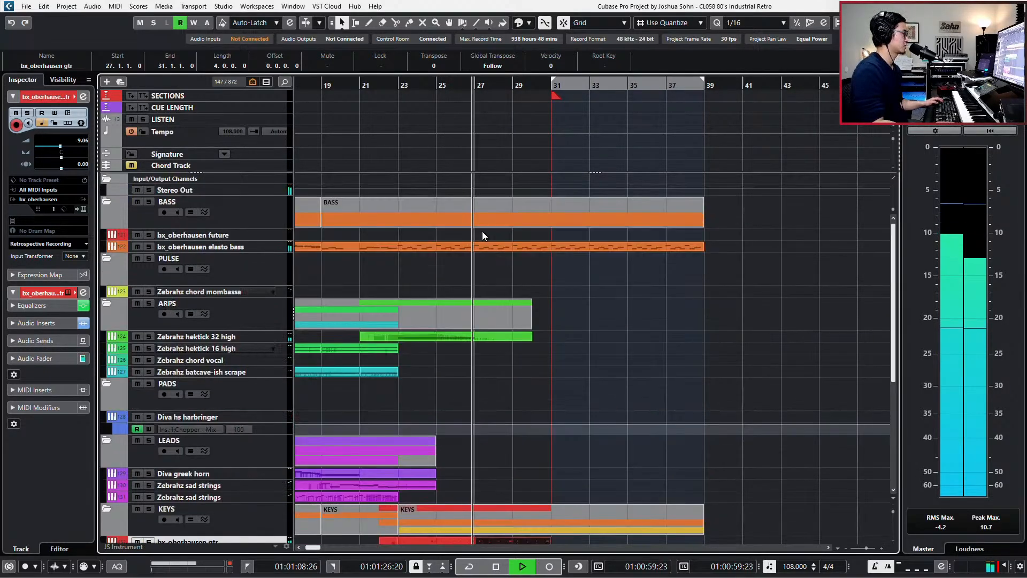
key("space")
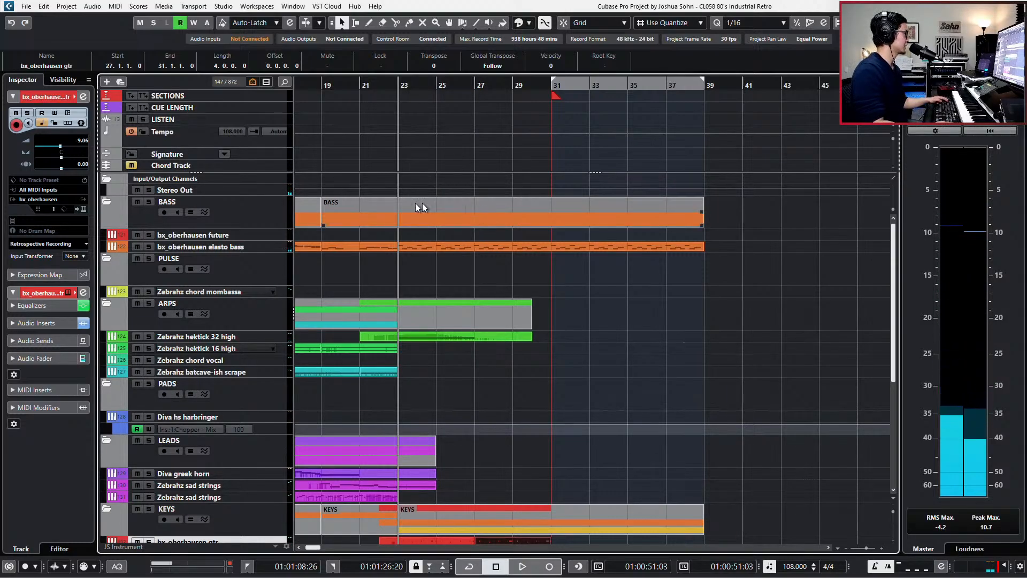
left_click_drag(281, 207, 259, 459)
scroll(264, 333, "down", 2)
scroll(258, 396, "down", 2)
scroll(255, 449, "down", 3)
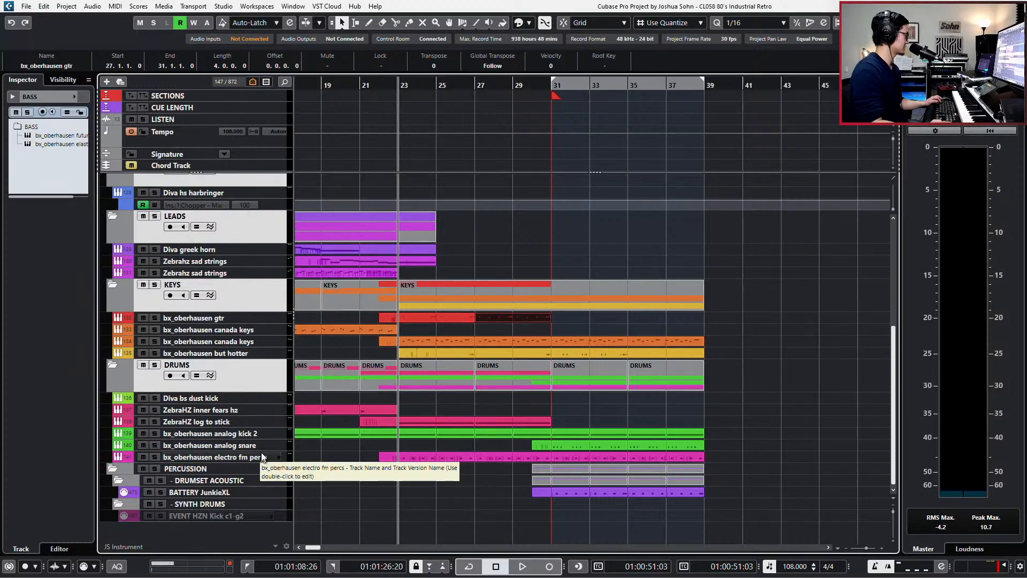
scroll(468, 421, "up", 8)
scroll(473, 419, "up", 1)
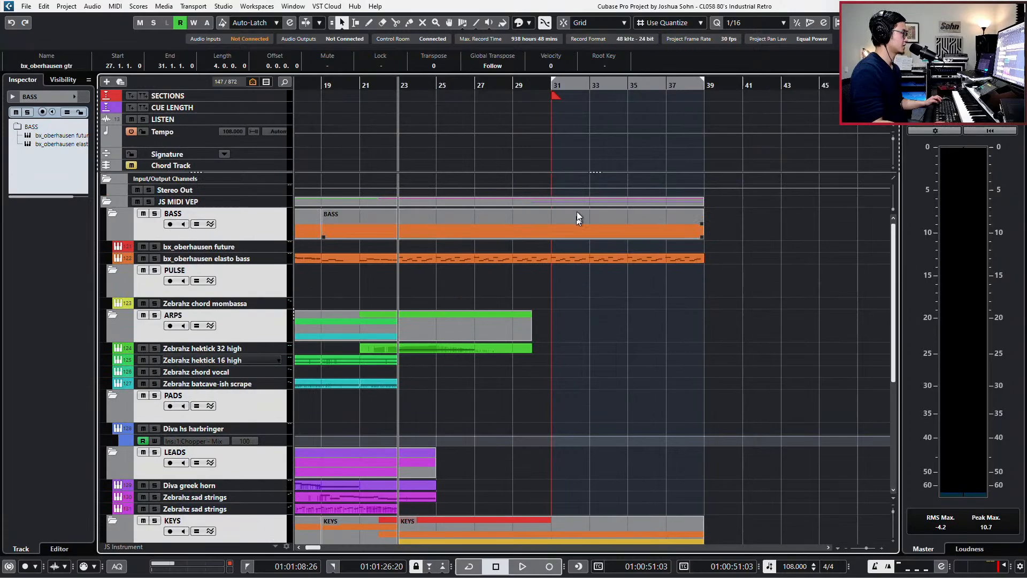
Set the quantize grid to 1/1 and split all parts in the JS MIDI VEP folder at bars 27 and 31
left_click(548, 202)
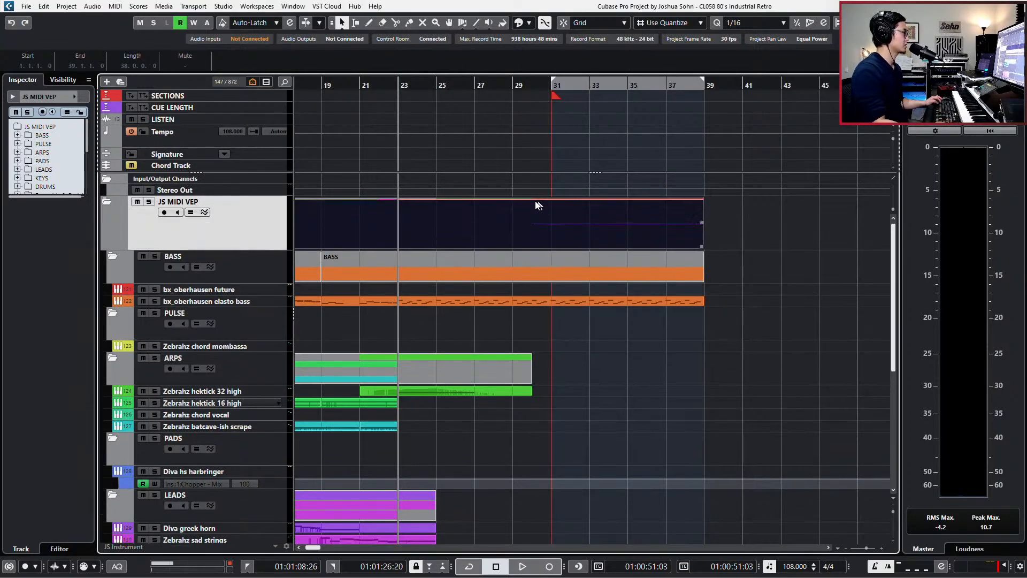
key("KP_Add")
key("KP_Add")
key("KP_Add")
key("KP_Add")
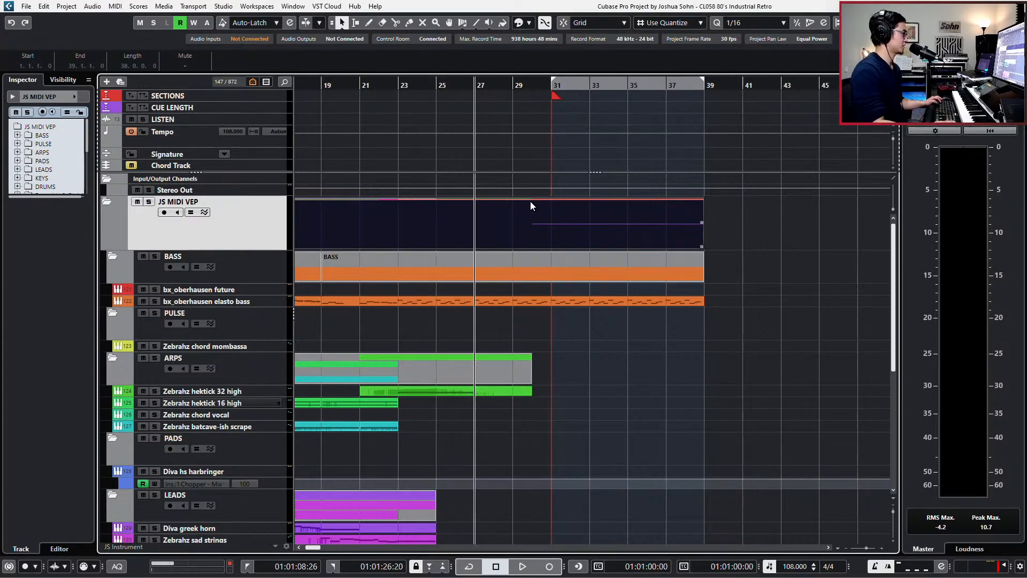
scroll(566, 222, "down", 4)
scroll(565, 222, "up", 4)
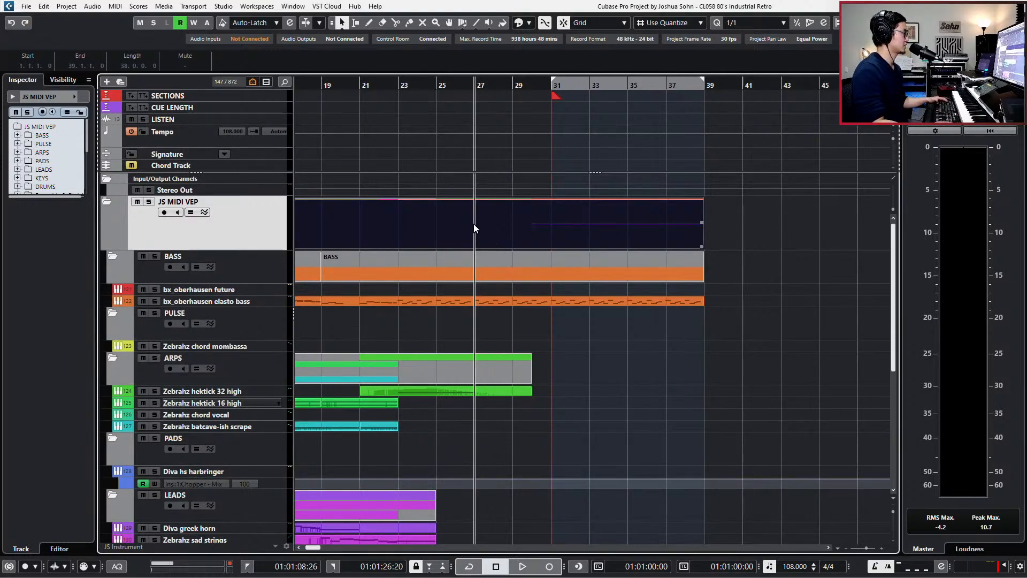
left_click(474, 225)
left_click(545, 227)
left_click(531, 228)
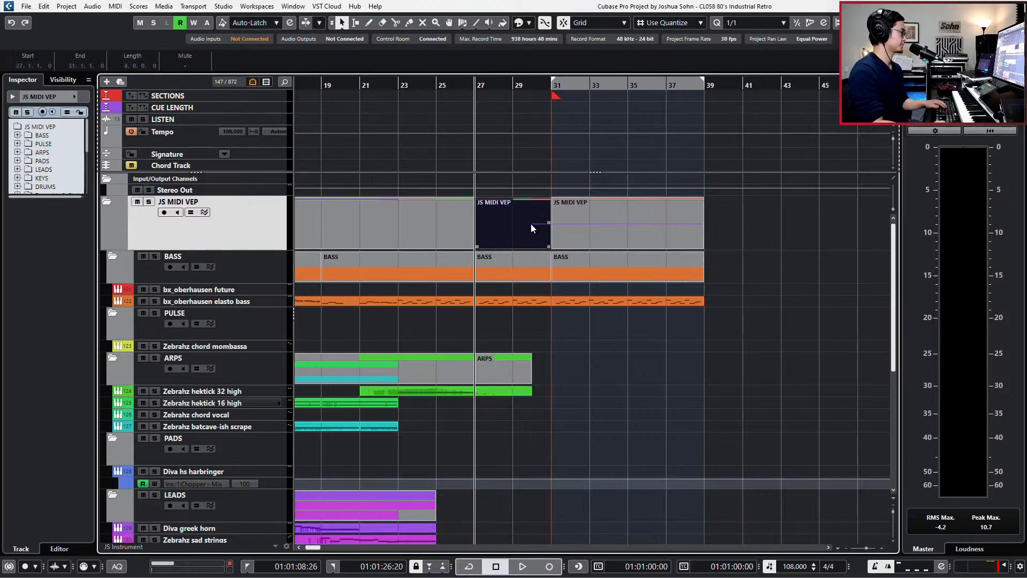
Set the locators around the section from bar 27 to 31 and delete that time range from the whole project
key("p")
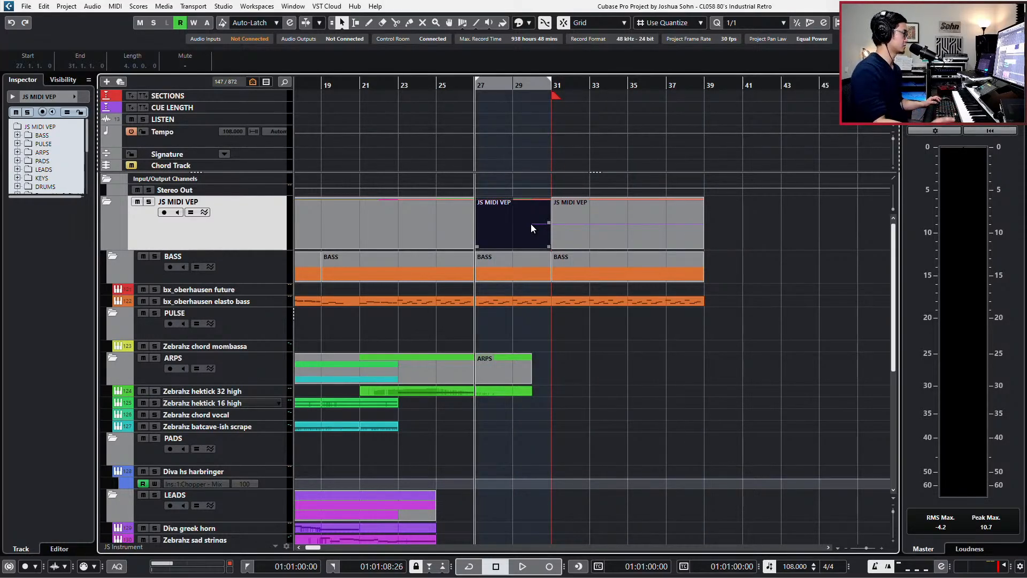
left_click(749, 383)
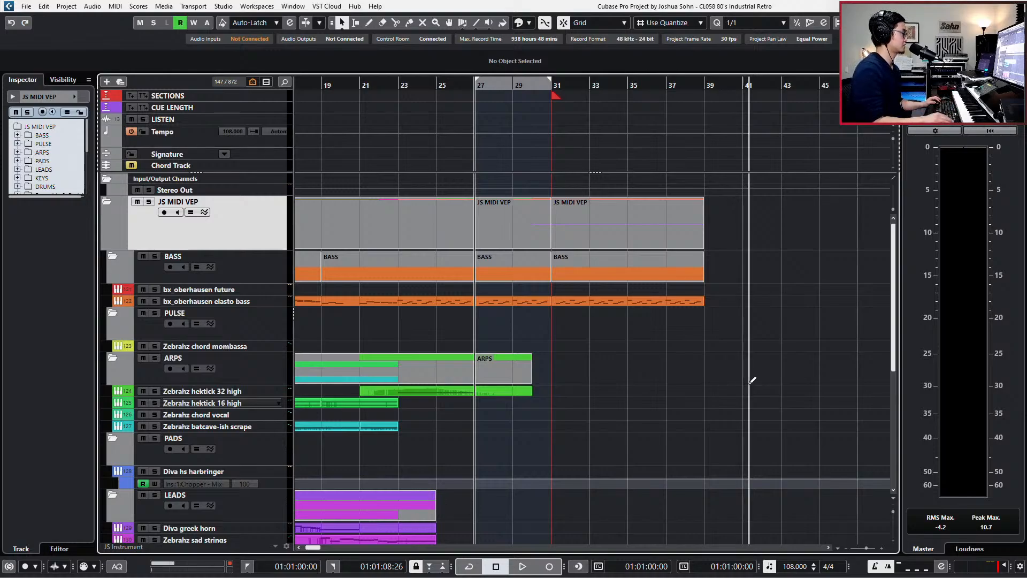
key("shift+BackSpace")
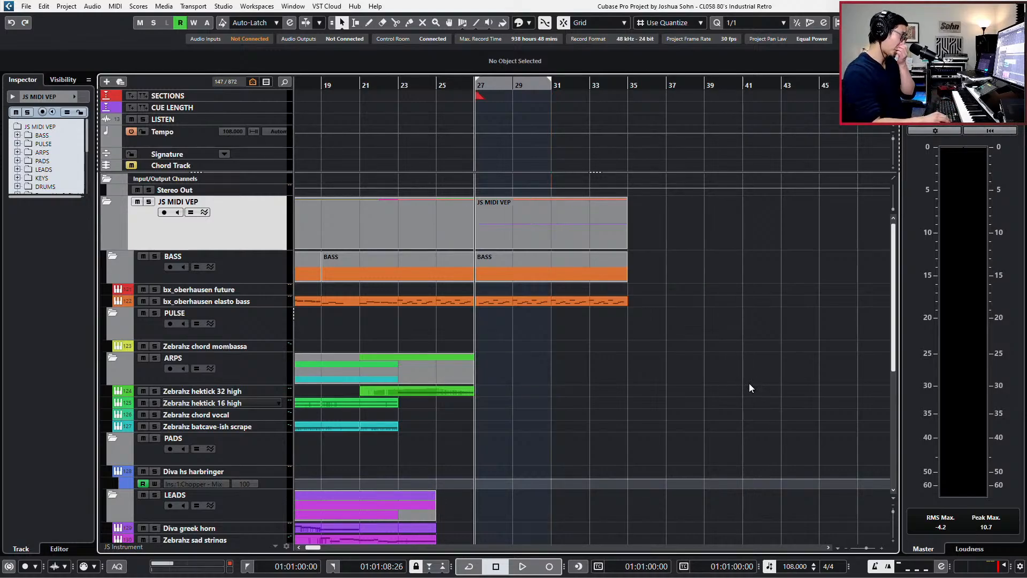
Play from bar 23 and set Main Volume (CC 7) to 121 from the start of the BATTERY JunkieXL part at bar 27
key("KP_Subtract")
key("KP_Subtract")
key("space")
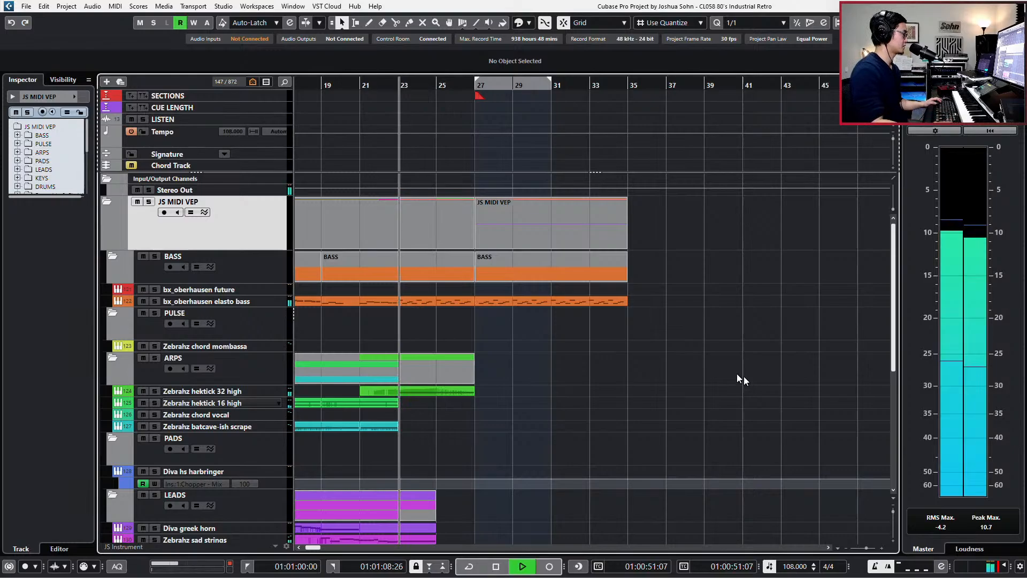
scroll(743, 376, "down", 3)
scroll(663, 409, "down", 3)
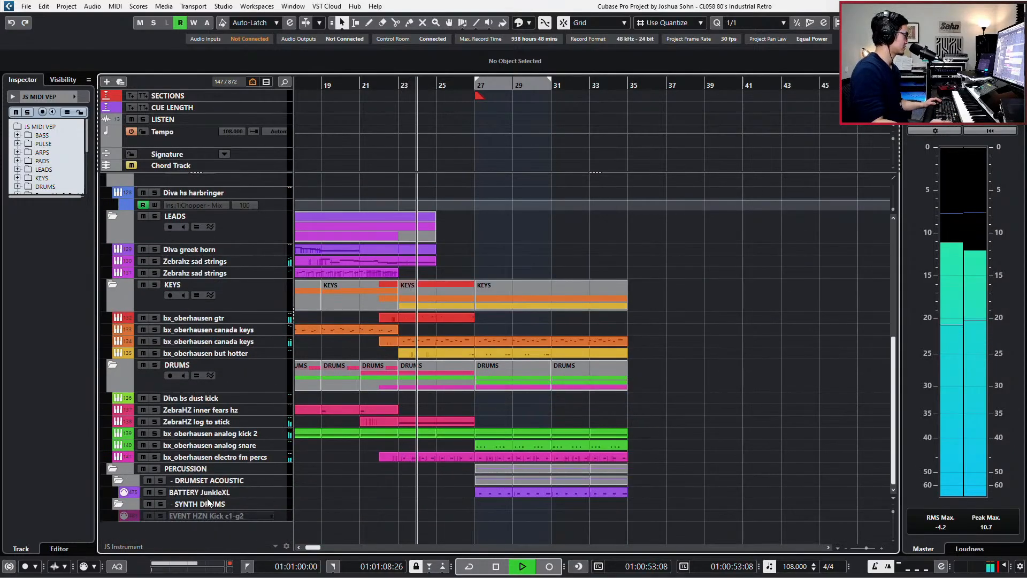
left_click(478, 492)
double_click(479, 492)
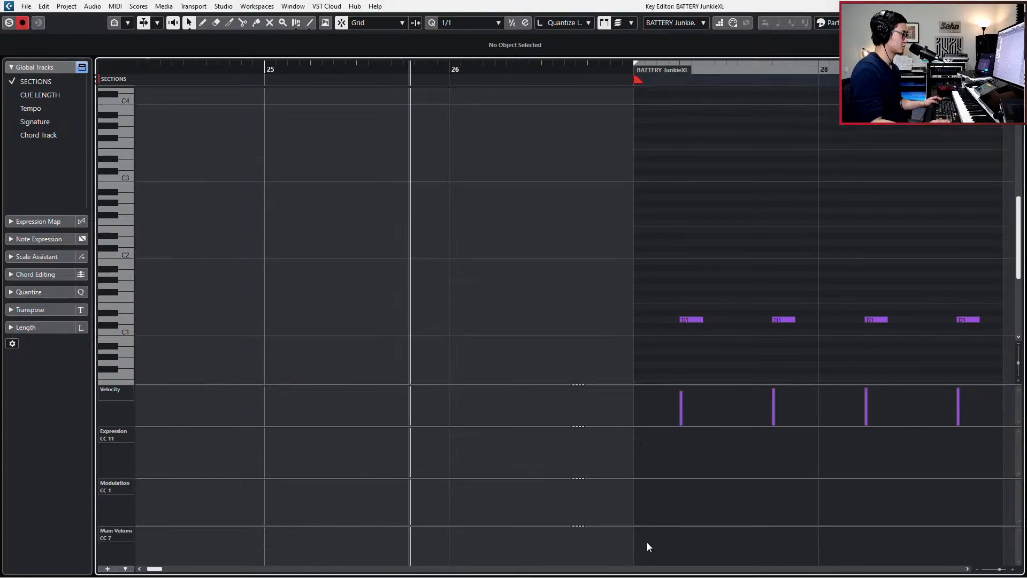
left_click(644, 528)
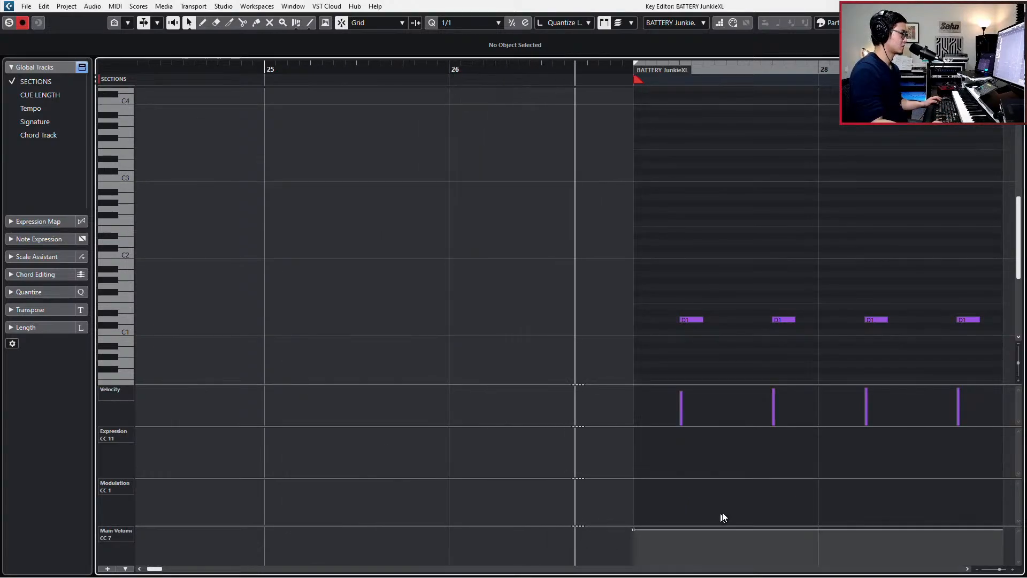
key("g")
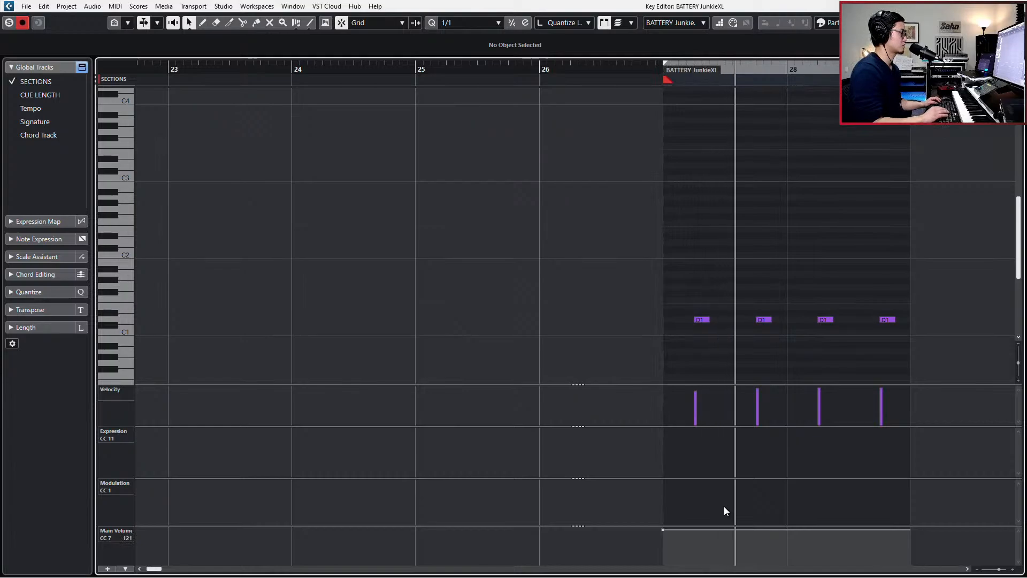
key("Escape")
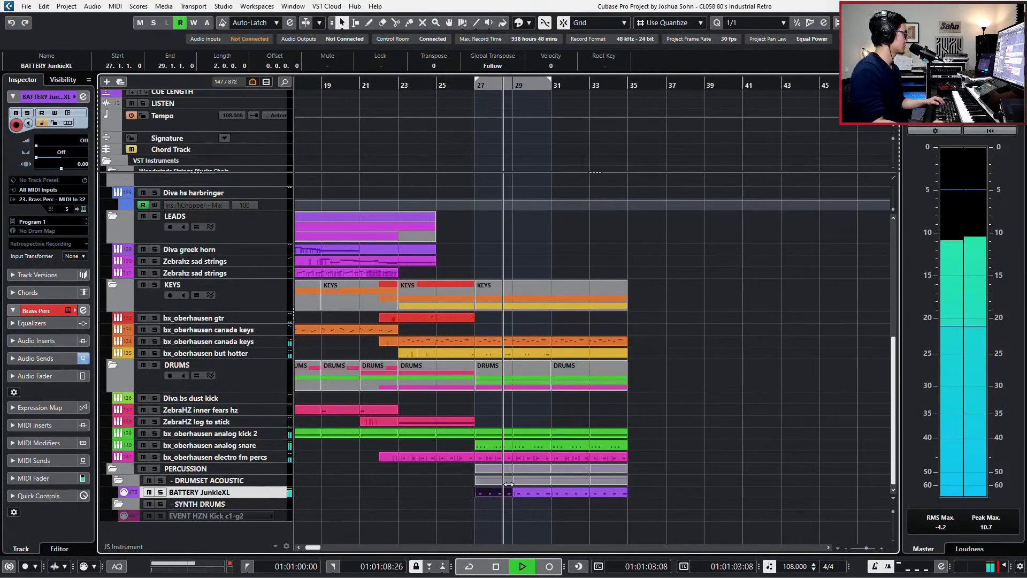
Stop playback and add the BATTERY 808 Multiple track from the DRUMSET ACOUSTIC group to the visible tracks
scroll(428, 153, "down", 5)
scroll(415, 110, "down", 10)
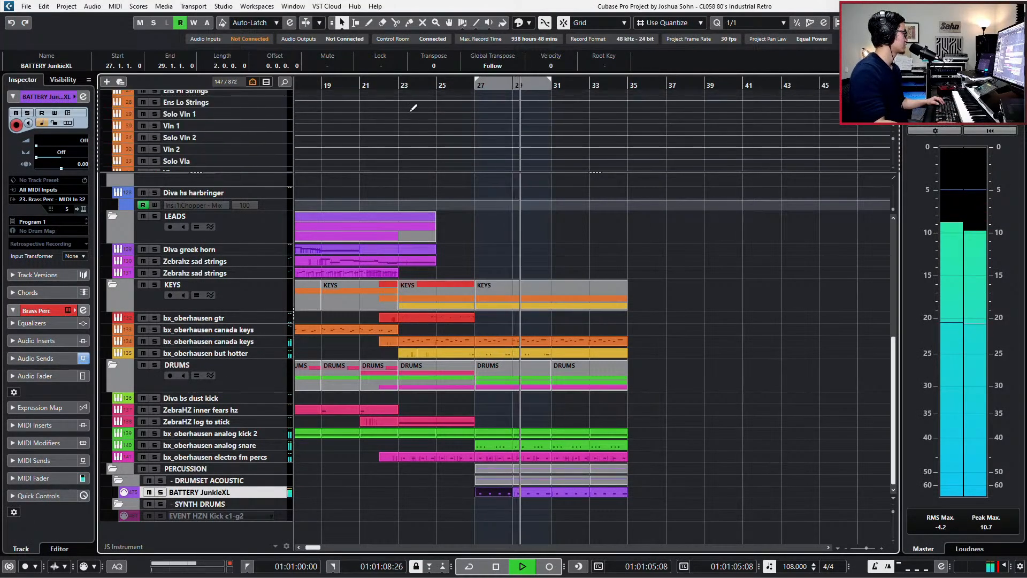
scroll(420, 134, "up", 10)
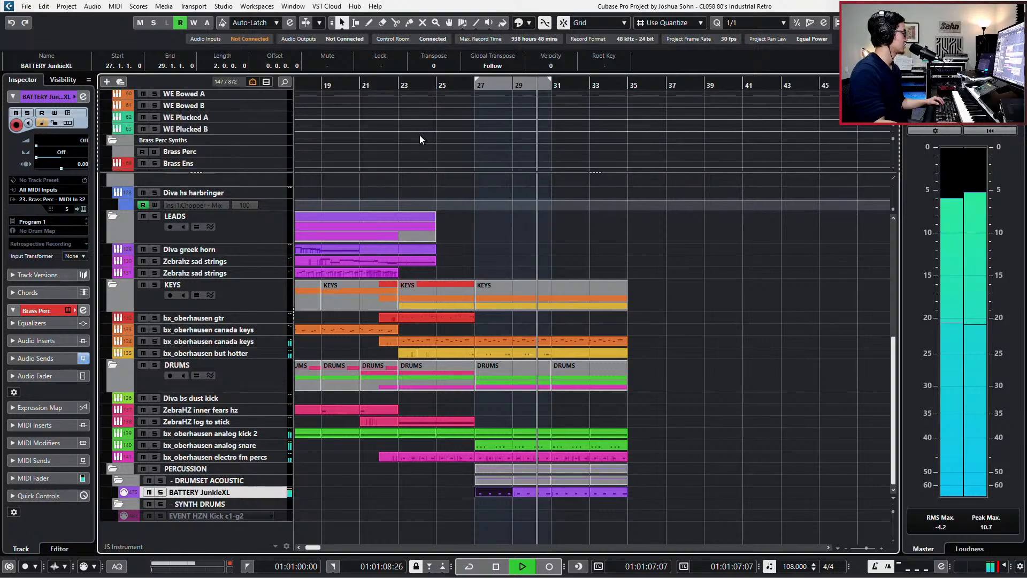
key("space")
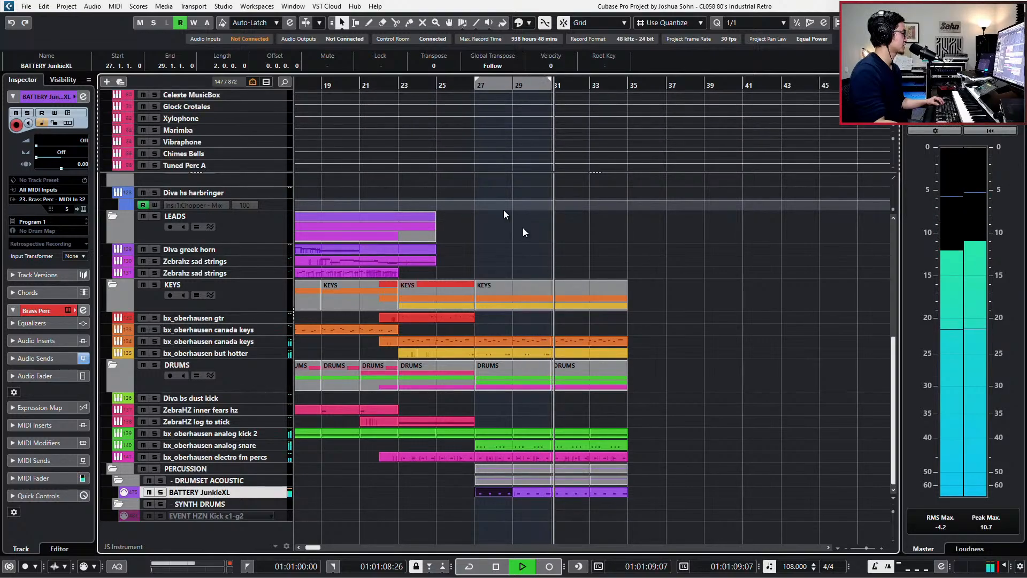
key("KP_2")
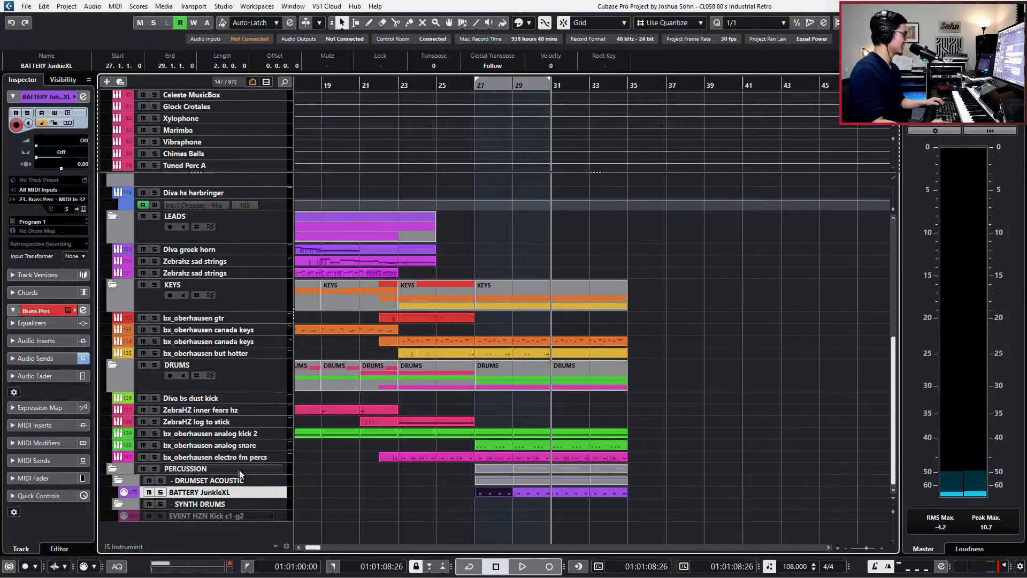
left_click(242, 491)
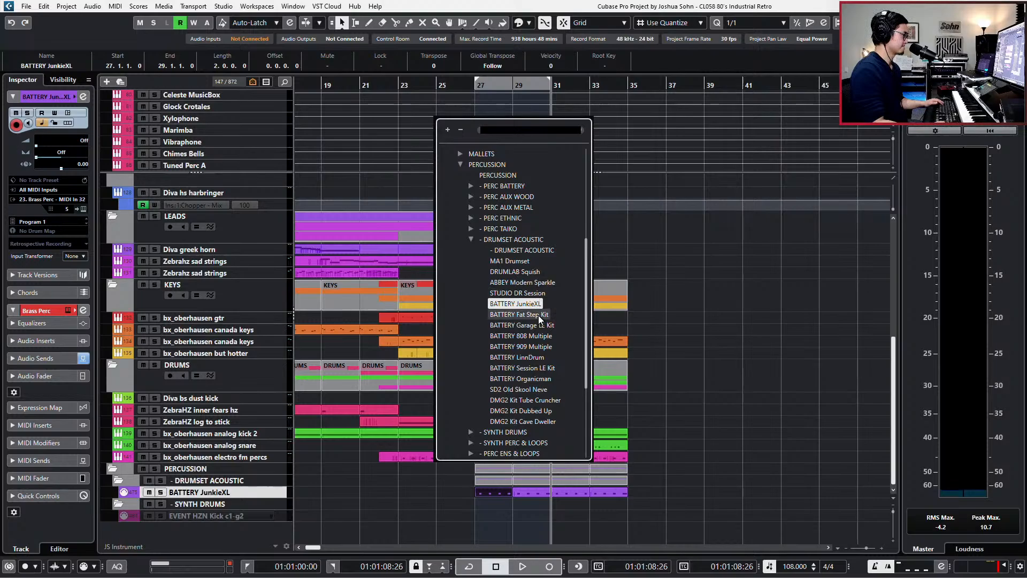
left_click(539, 315)
double_click(535, 335)
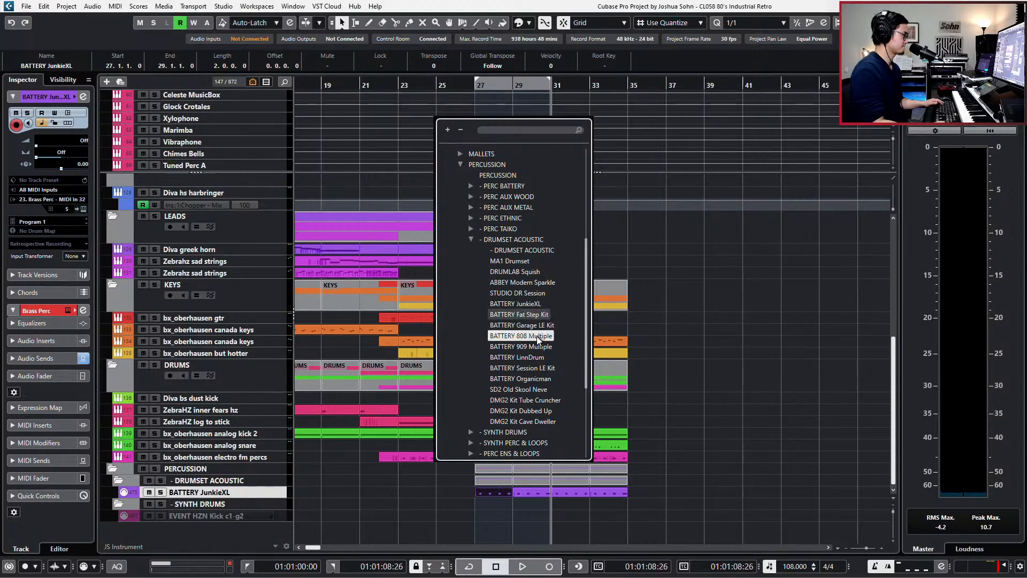
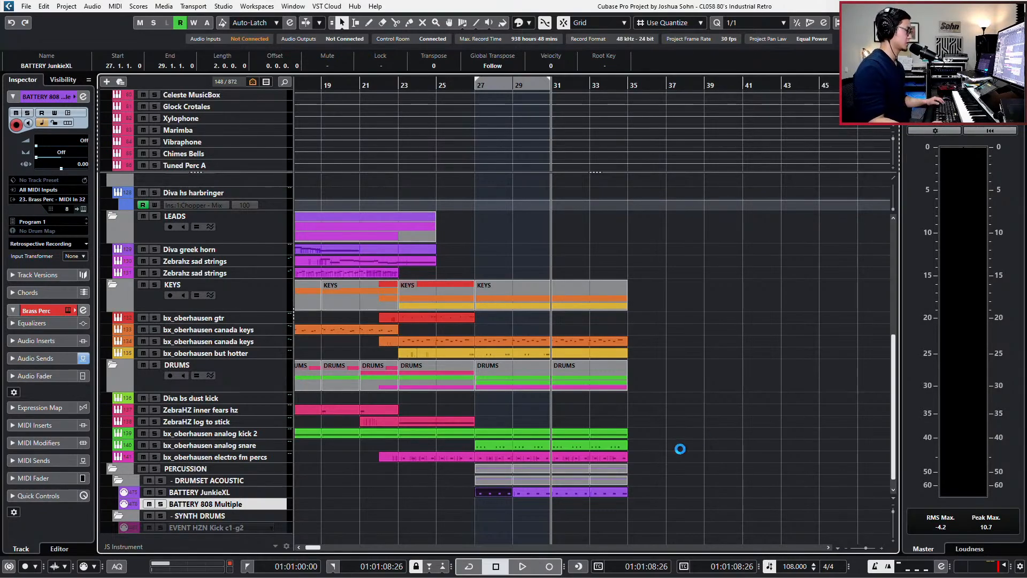
Copy a bx_oberhausen drum part at bar 27 onto the BATTERY 808 Multiple track and open the copy for note editing
left_click(273, 507)
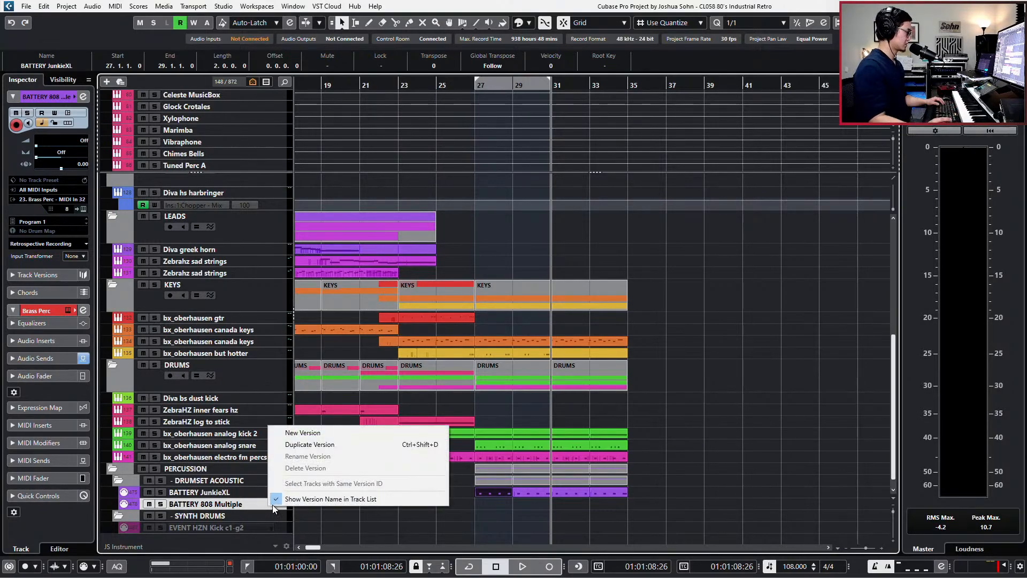
left_click(493, 525)
left_click(489, 502)
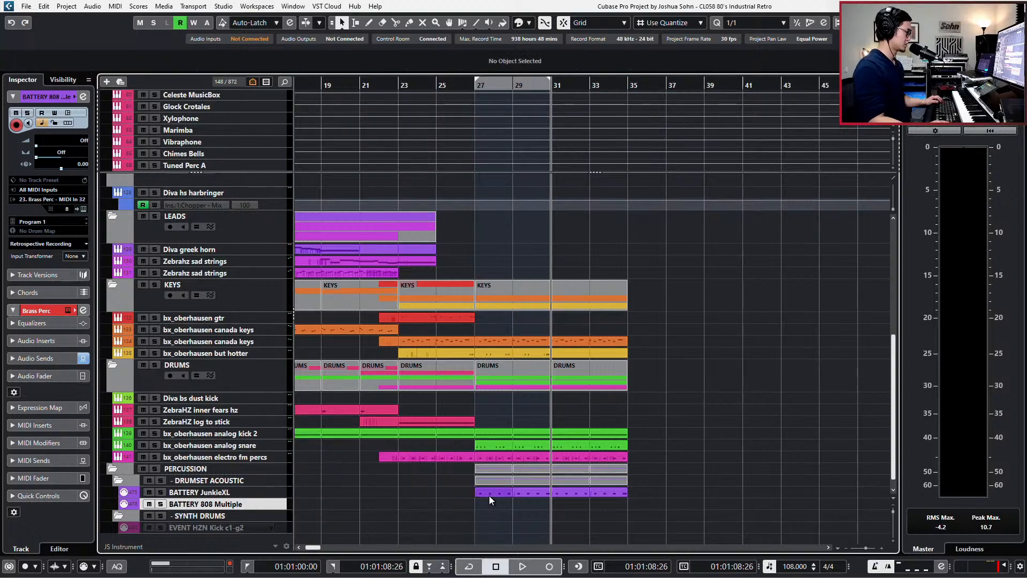
left_click(498, 438)
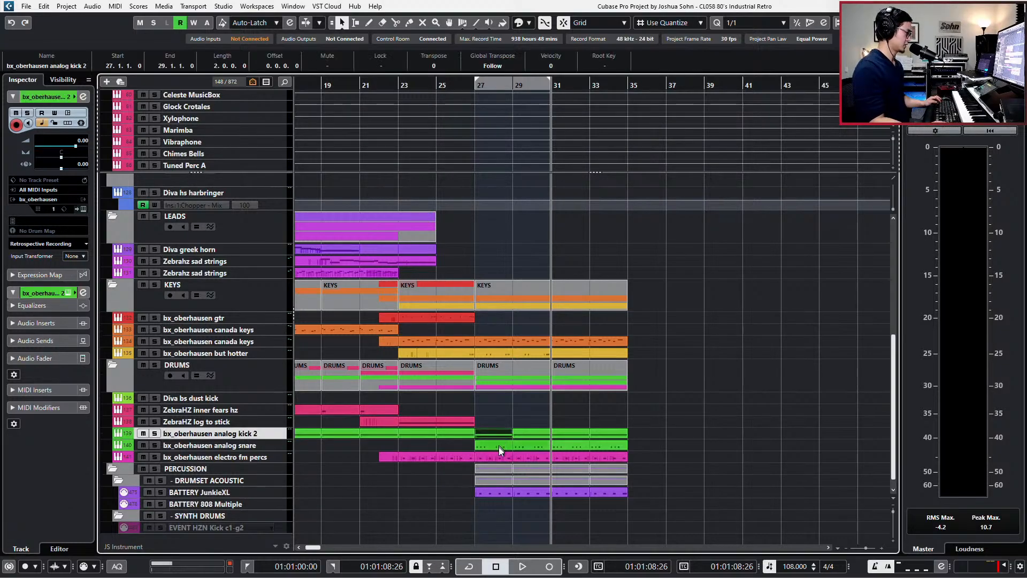
left_click(500, 458)
left_click_drag(499, 458, 504, 509)
double_click(502, 506)
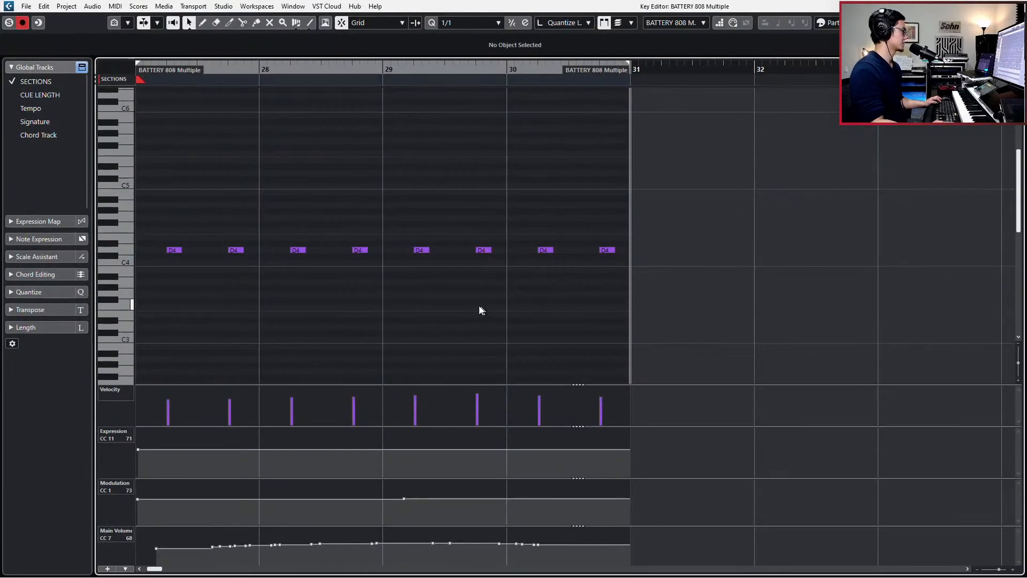
Shift all D4 notes an eighth earlier on a 1/8 grid and paste copies to fill every offbeat in bars 27 to 30
left_click_drag(213, 220, 729, 317)
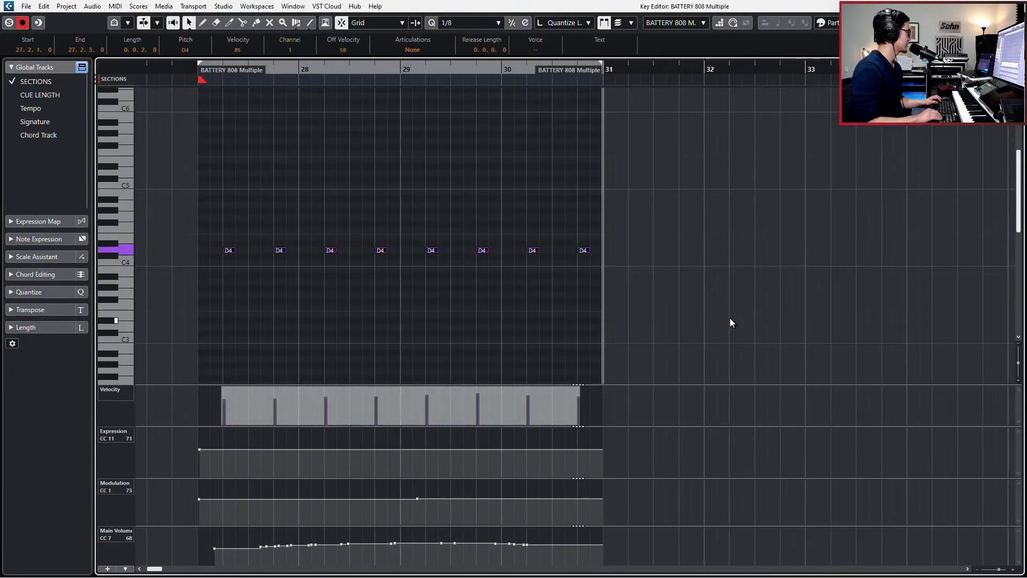
key("q")
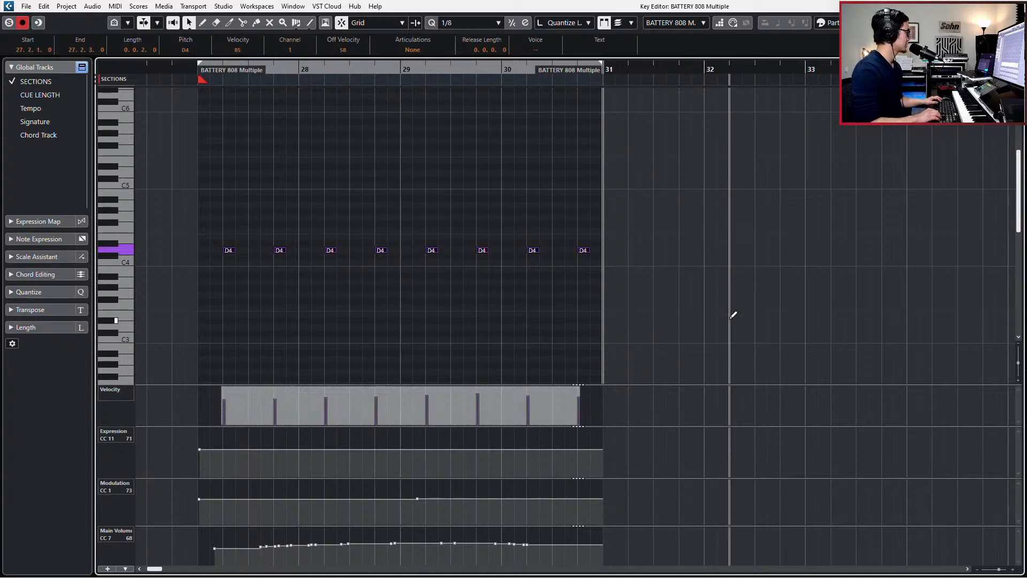
key("ctrl+Left")
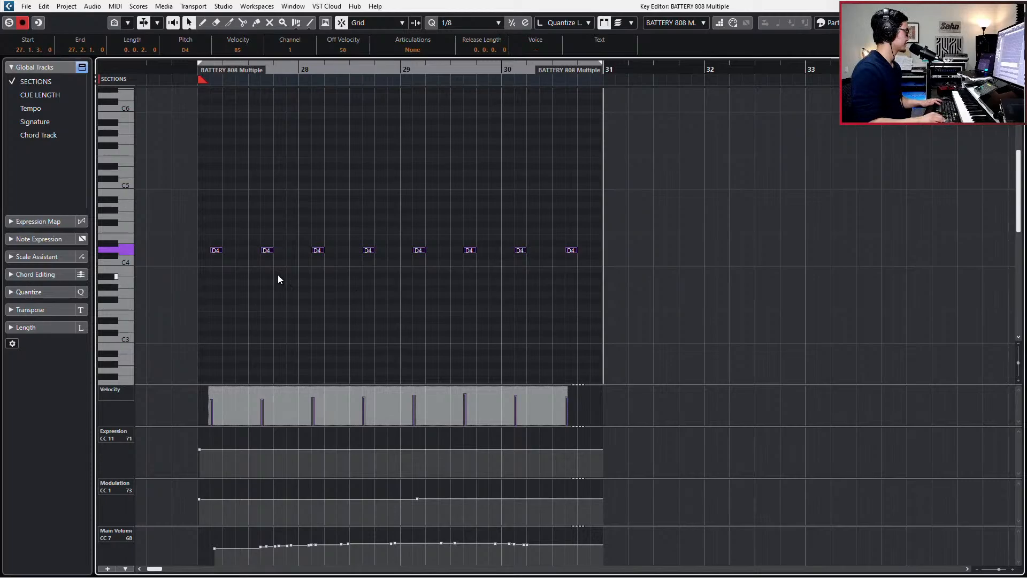
key("space")
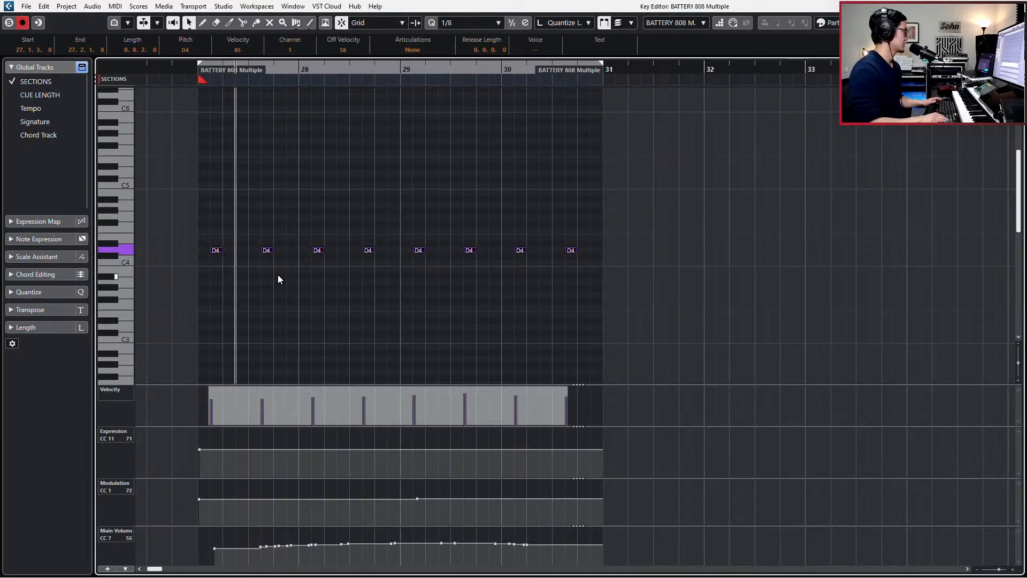
key("ctrl+v")
key("KP_1")
Select all offbeat notes, transpose them to A#2 and raise their velocity to 127
key("ctrl+a")
key("Up")
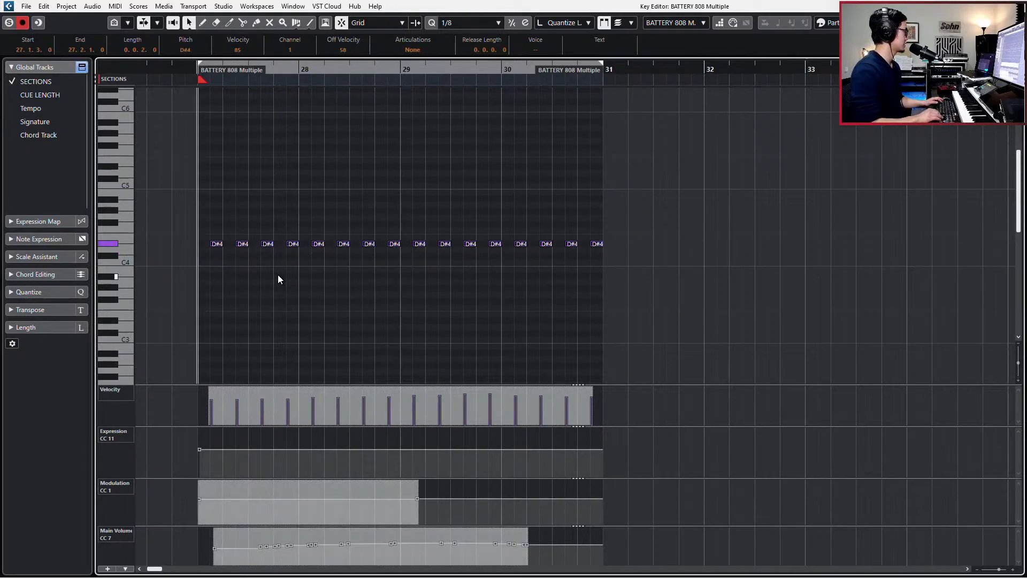
key("Up")
key("Up")
key("Up")
key("Up")
key("Up")
key("Up")
key("Up")
key("Up")
key("Up")
key("Up")
key("Up")
key("Up")
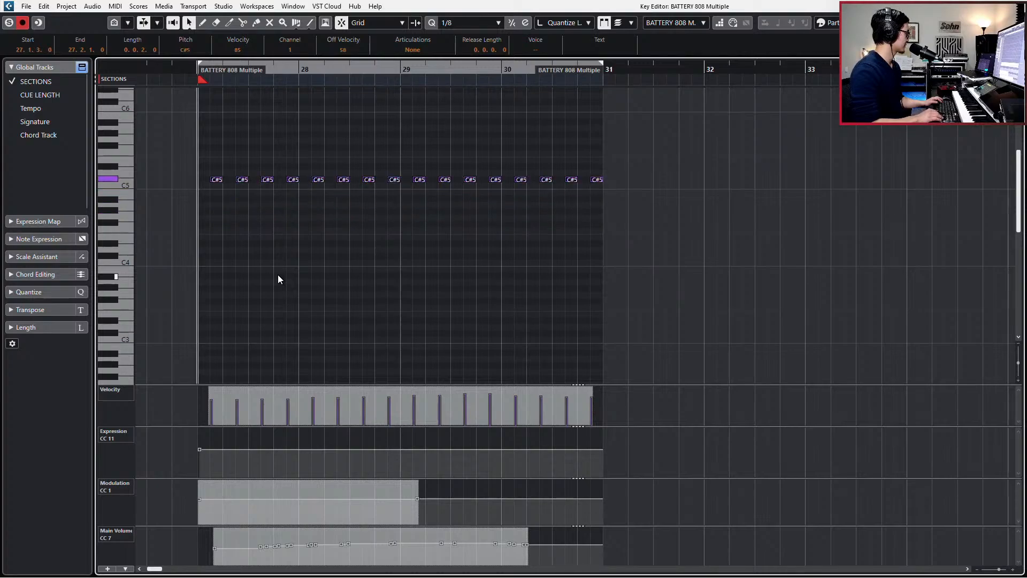
key("Down")
key("Down")
key("Down")
key("Down")
key("Down")
key("Down")
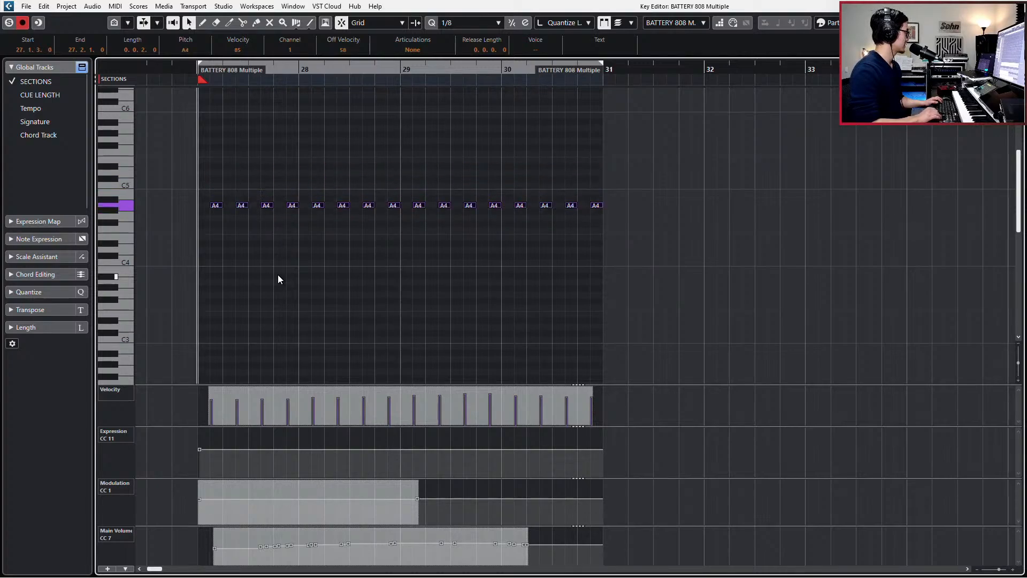
key("shift+Down")
key("shift+Down")
key("Up")
key("Up")
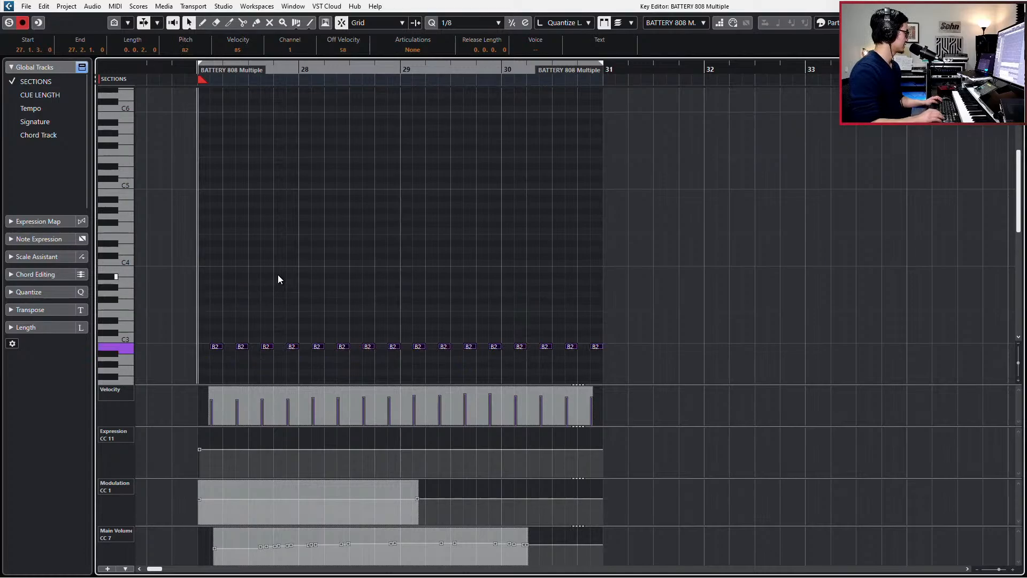
key("Down")
key("alt+Up")
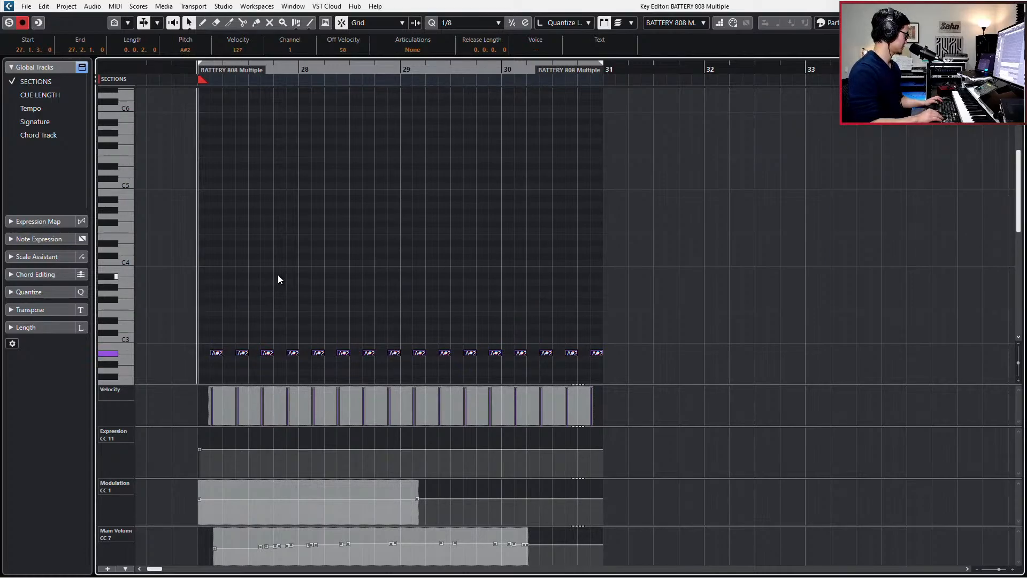
Flatten Main Volume (CC 7) to 106 from bar 27 and delete the extra Modulation point near bar 29
left_click(198, 546)
left_click_drag(261, 531, 572, 569)
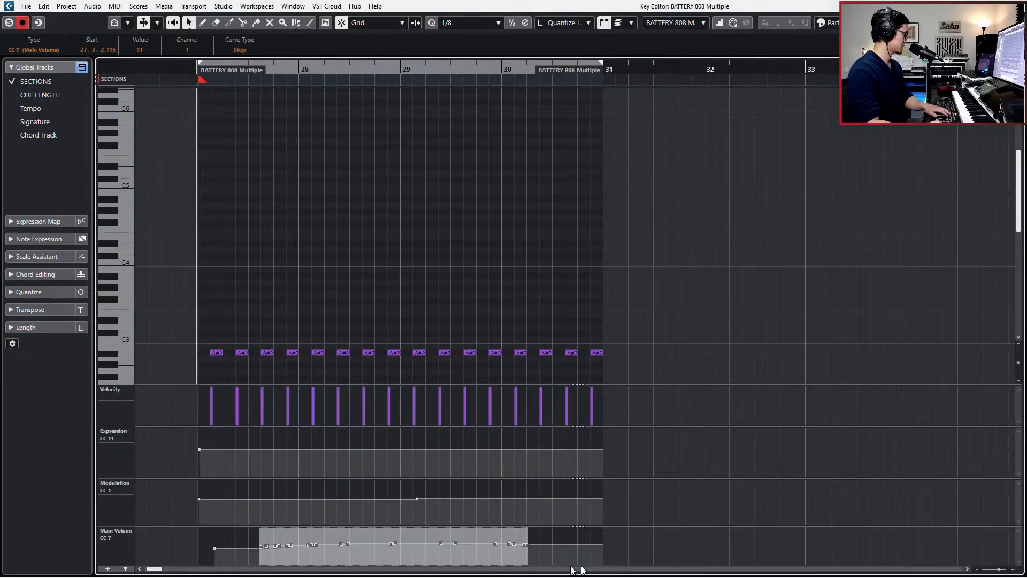
key("Delete")
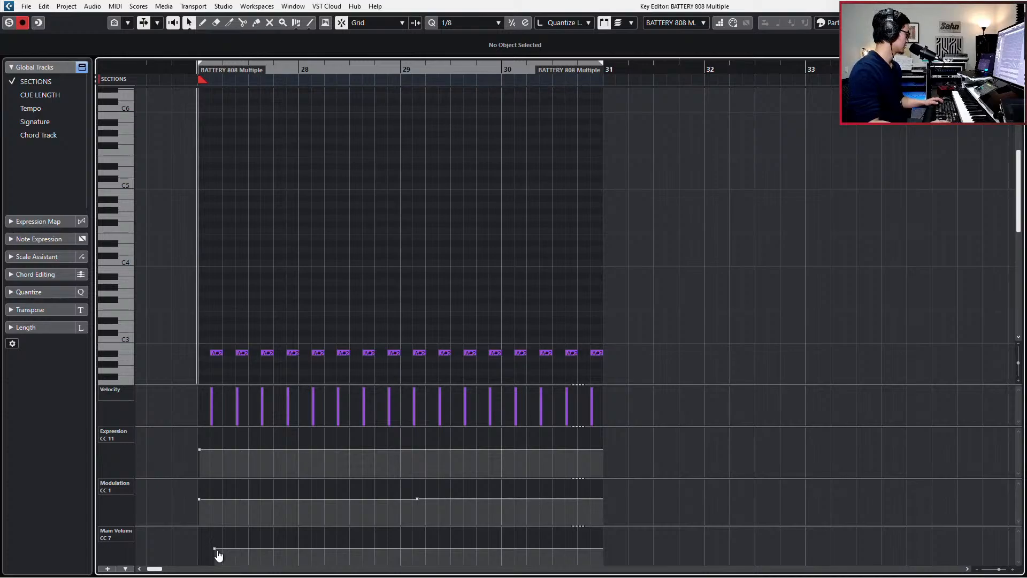
left_click_drag(215, 548, 198, 534)
left_click_drag(228, 491, 567, 534)
key("Delete")
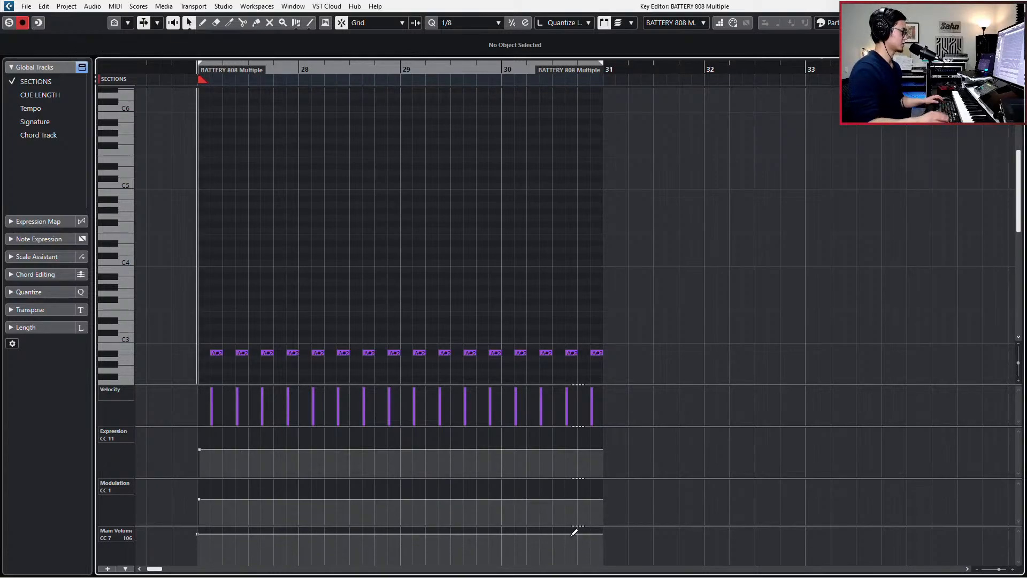
During playback, set Modulation (CC 1) to 65 and Expression (CC 11) to 62 at bar 27, and move the BATTERY 808 Multiple part to bar 31
key("space")
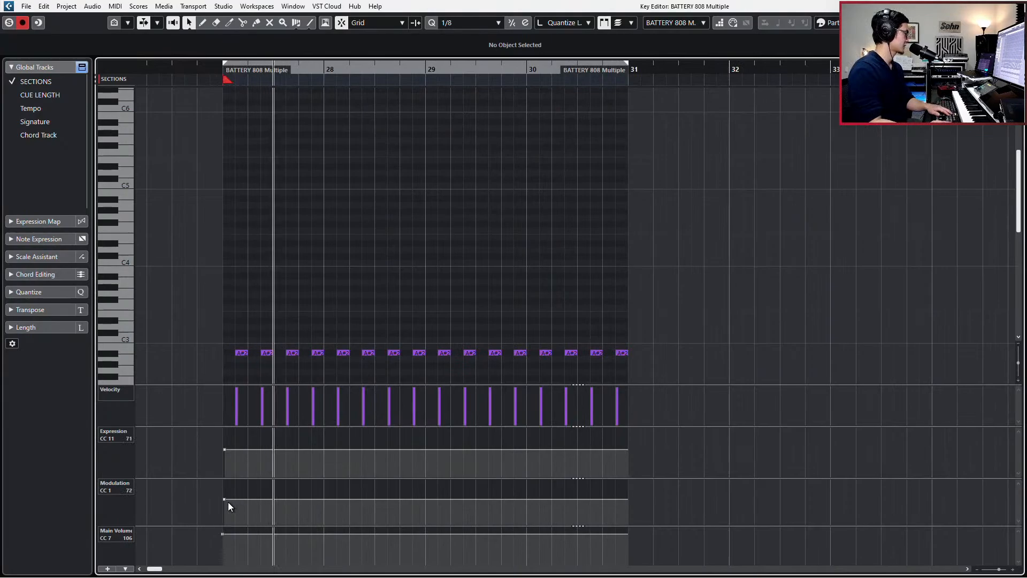
left_click_drag(224, 500, 219, 502)
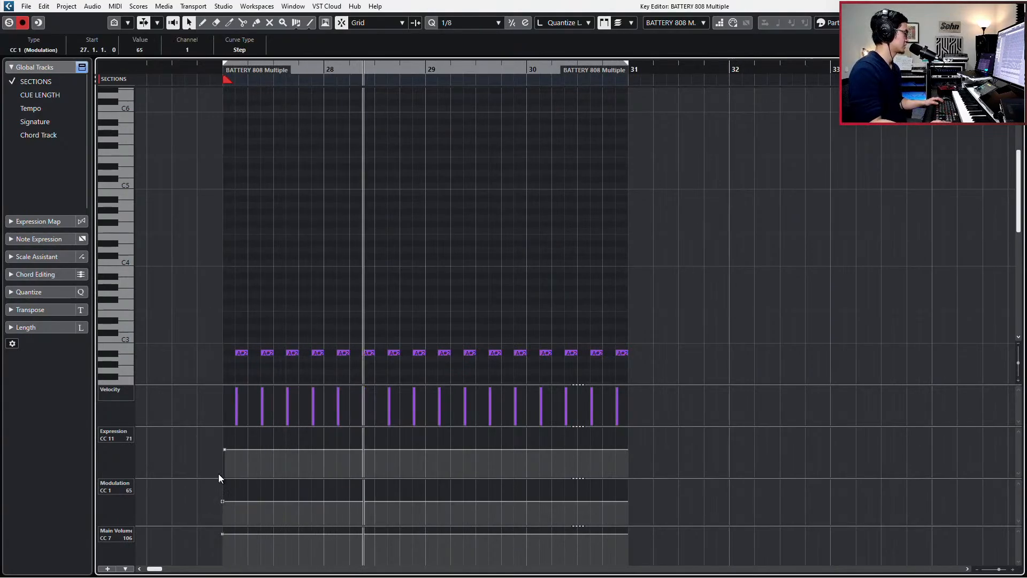
left_click_drag(224, 449, 222, 455)
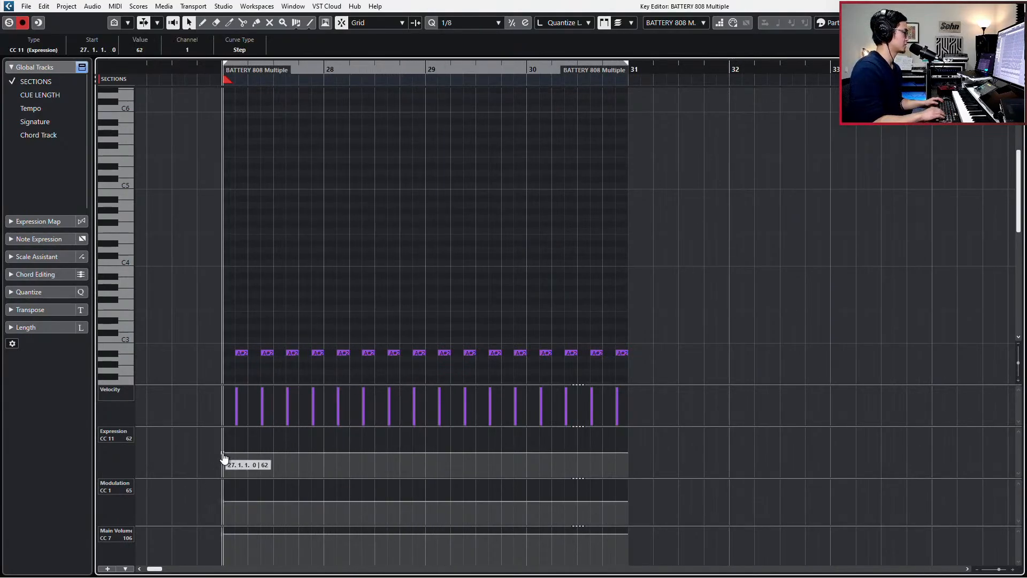
key("Return")
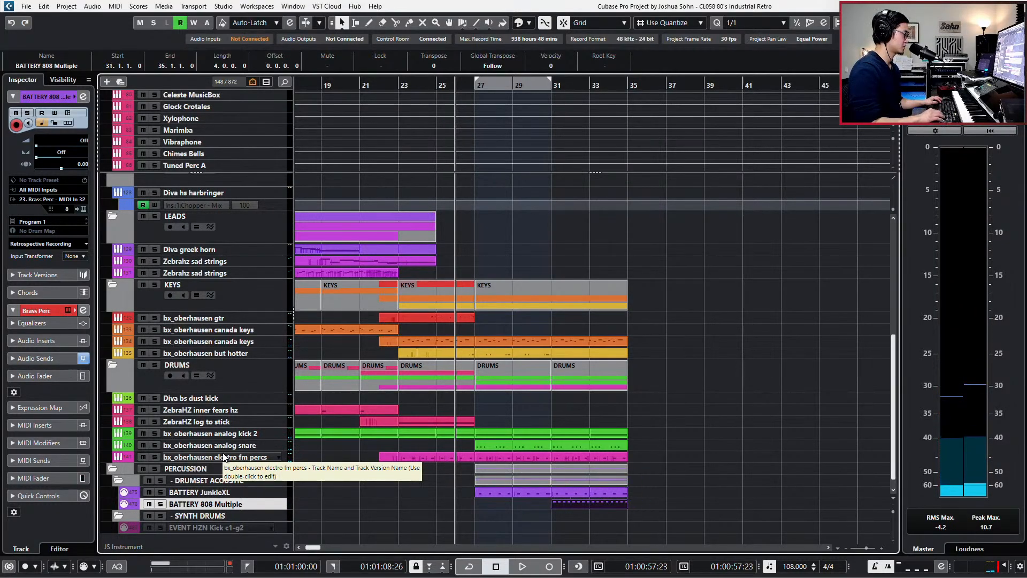
During playback, duplicate the bx_oberhausen gtr part ending at bar 27 twice so that it fills bars 27 to 35
key("space")
scroll(514, 412, "up", 3)
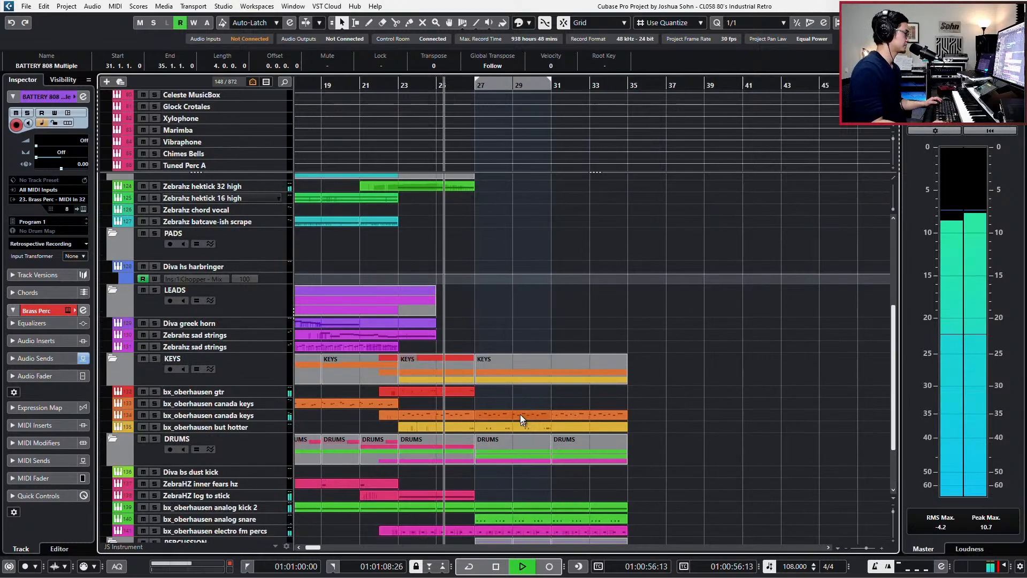
left_click(459, 393)
key("ctrl+d")
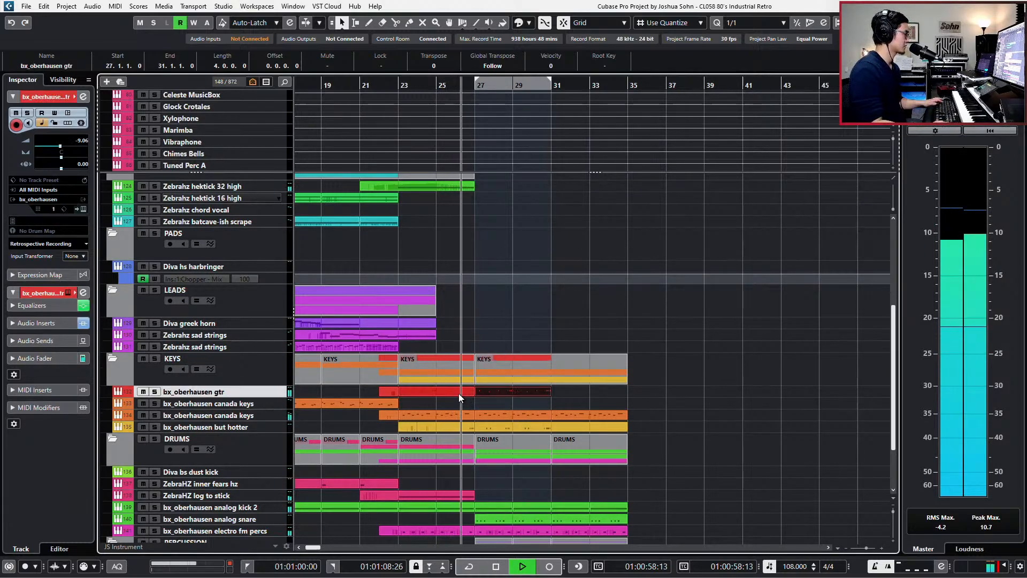
key("ctrl+d")
scroll(506, 394, "down", 3)
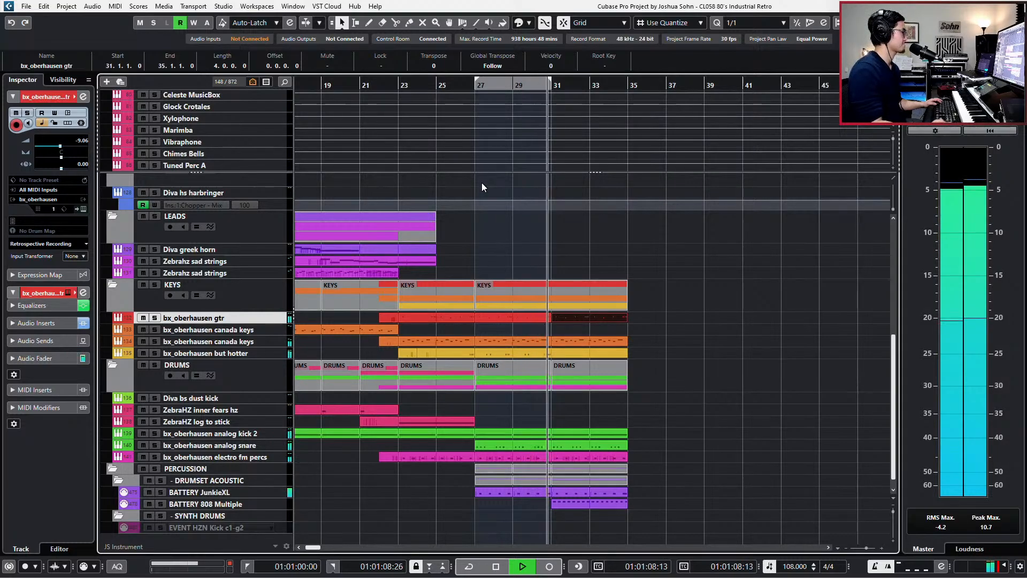
scroll(473, 147, "up", 8)
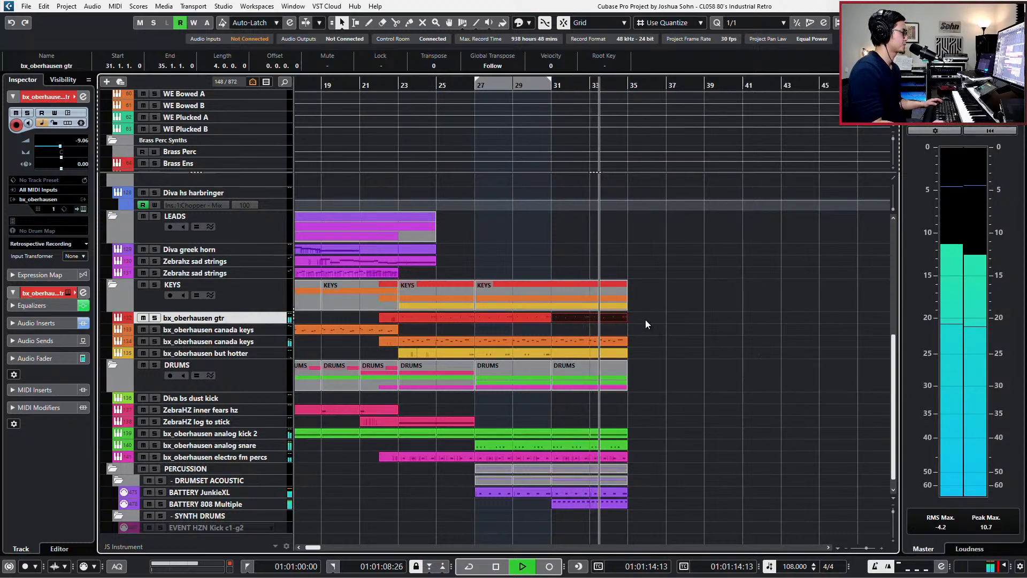
left_click_drag(645, 320, 575, 521)
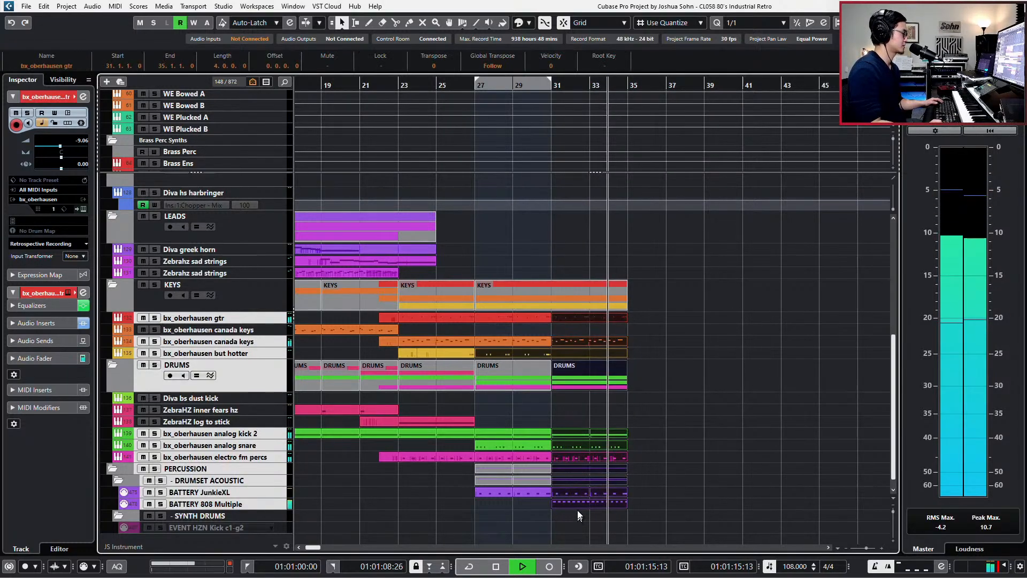
left_click(718, 329)
Stop playback and delete the bx_oberhausen but hotter part from bar 31 to bar 35
key("space")
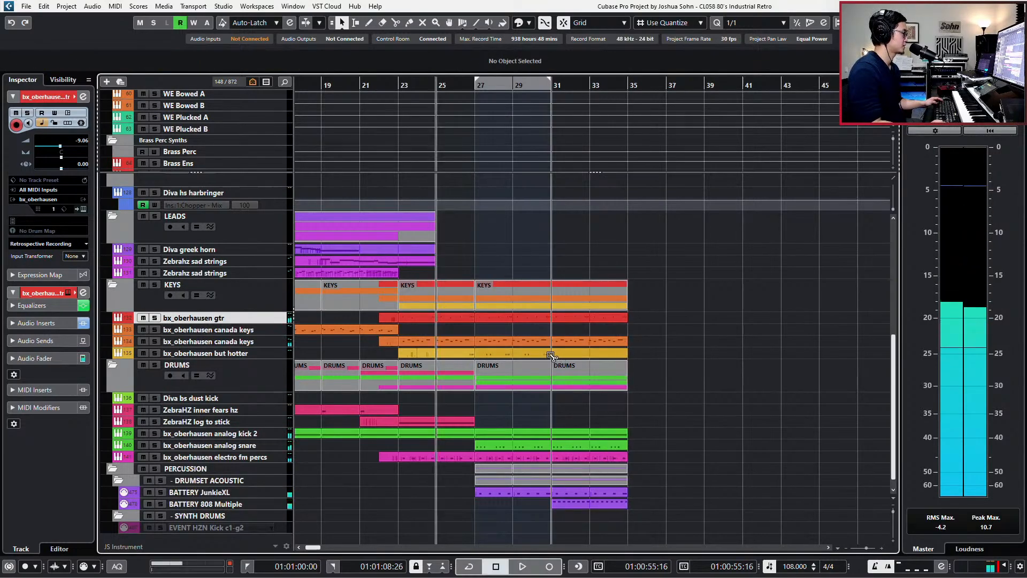
left_click(563, 353)
key("Delete")
Solo the bx_oberhausen but hotter track and play its part from bar 27
left_click(514, 353)
key("l")
key("s")
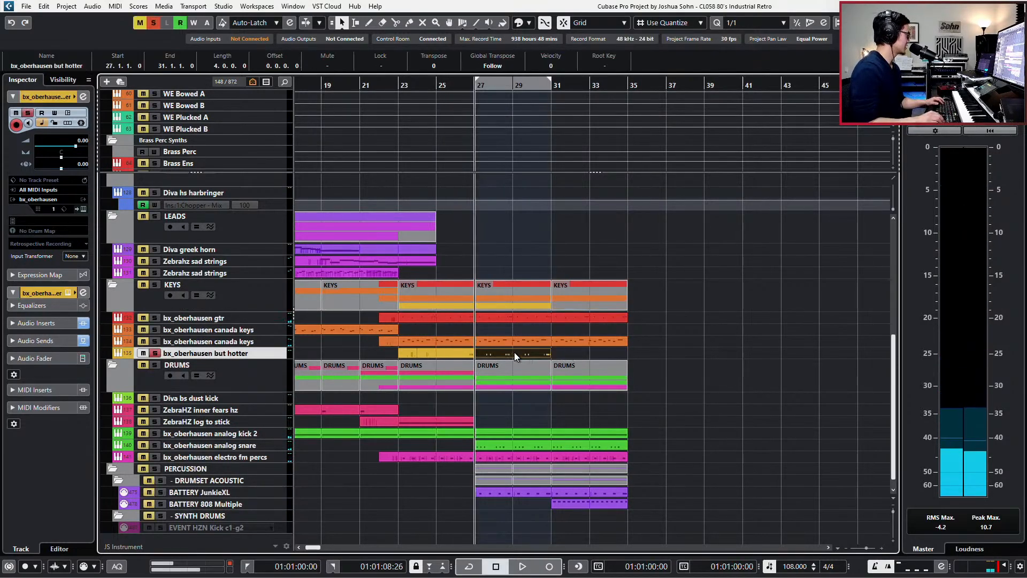
key("space")
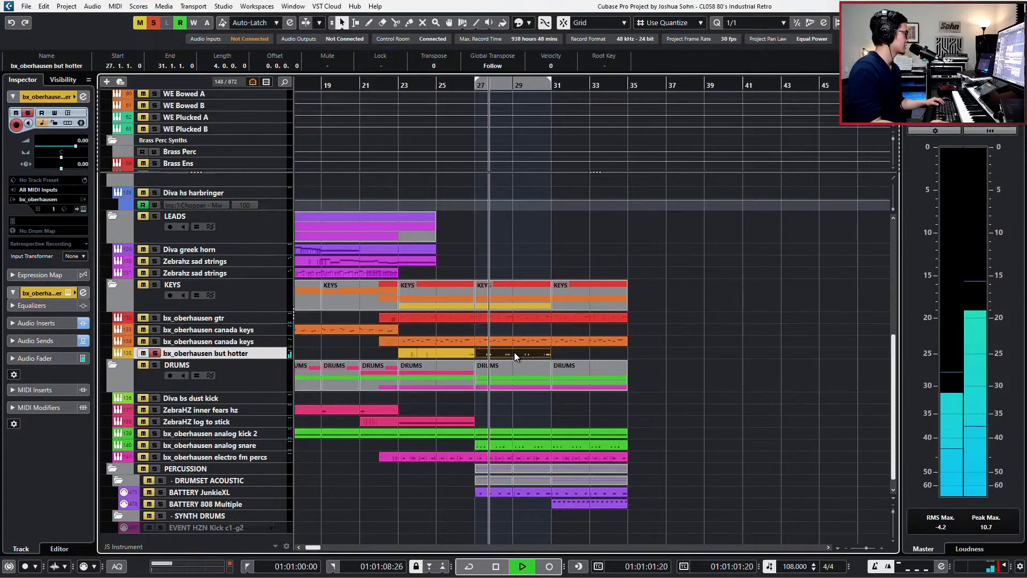
Stop playback, unsolo the bx_oberhausen but hotter track and duplicate its bar 27 part so that it also fills bars 31 to 35
key("space")
key("s")
key("ctrl+d")
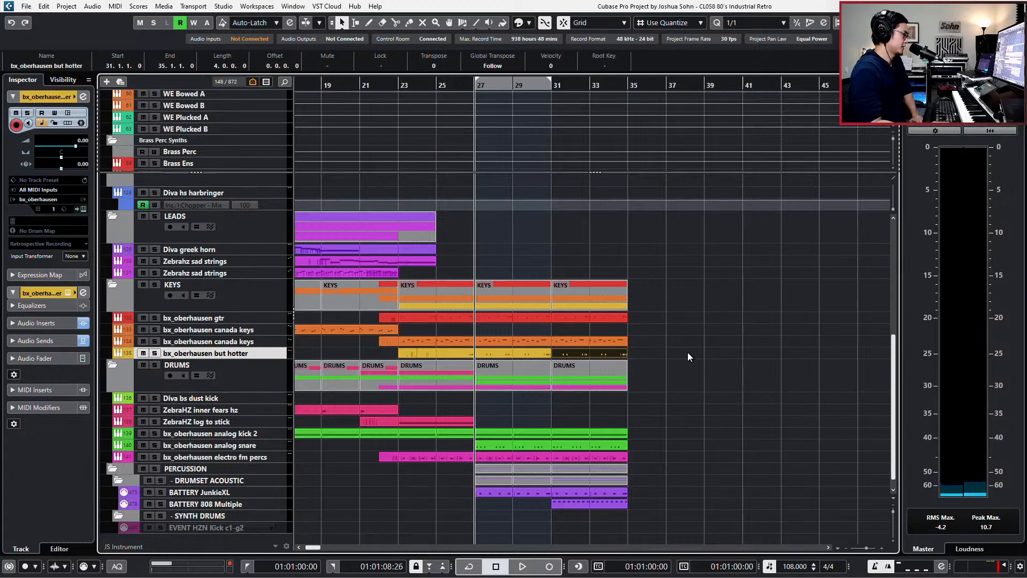
scroll(688, 352, "up", 5)
left_click(661, 352)
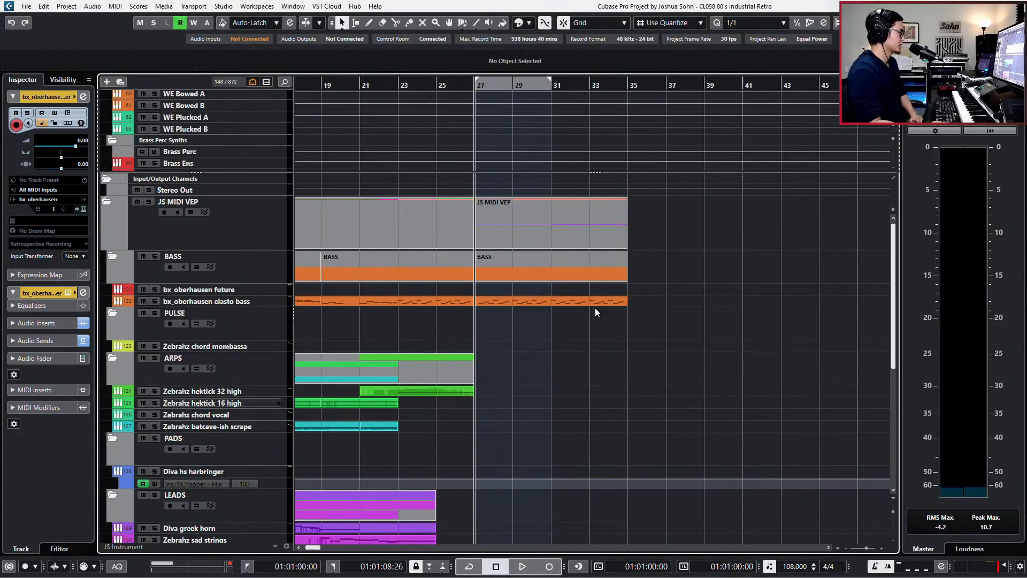
Play the arrangement from bar 31 to hear the current layers
key("space")
key("KP_Add")
key("ctrl+KP_1")
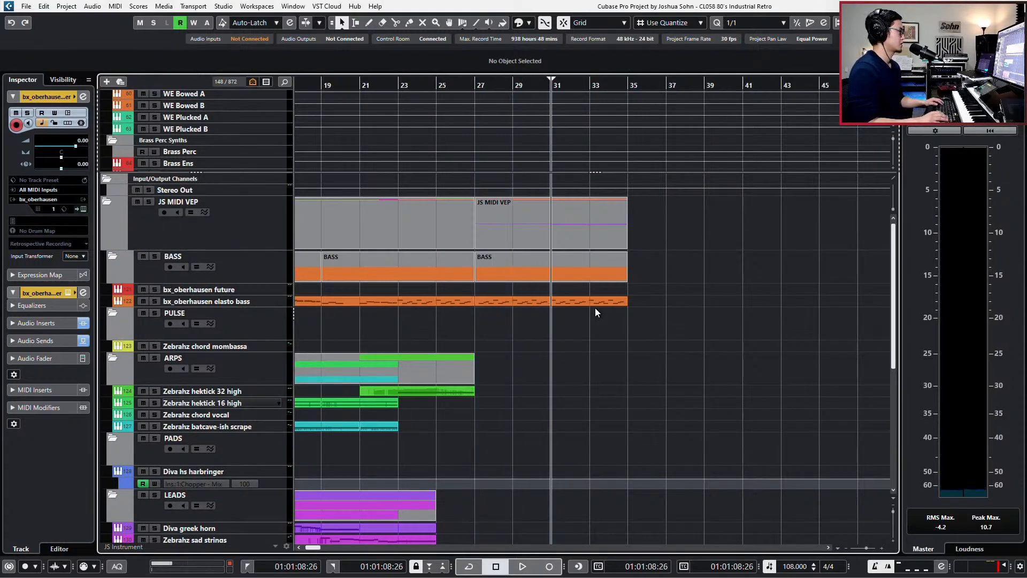
key("space")
scroll(597, 310, "down", 3)
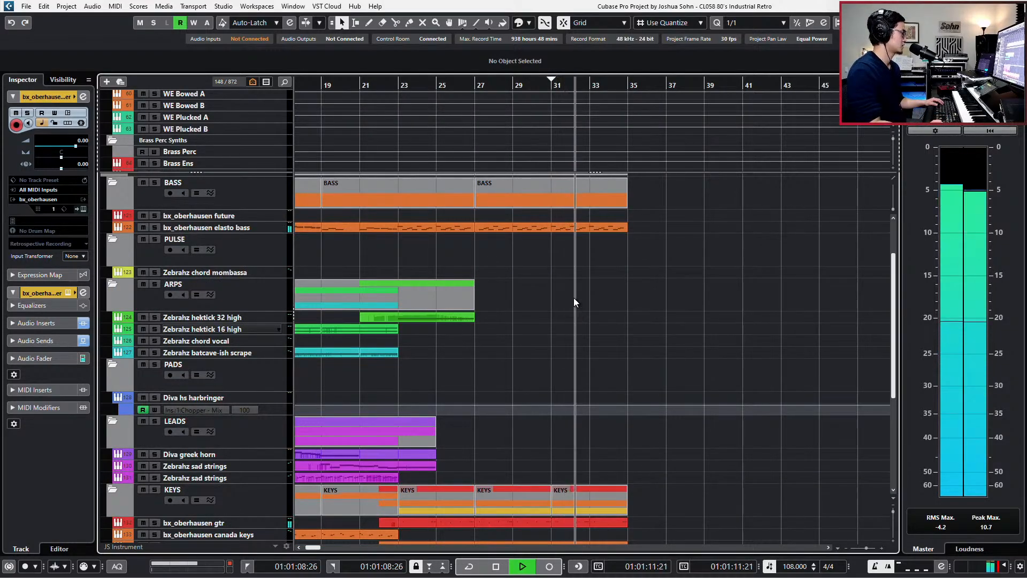
key("space")
Audition the Zebrahz chord mombassa, hektick 32 high, hektick 16 high and batcave-ish scrape sounds
left_click(237, 272)
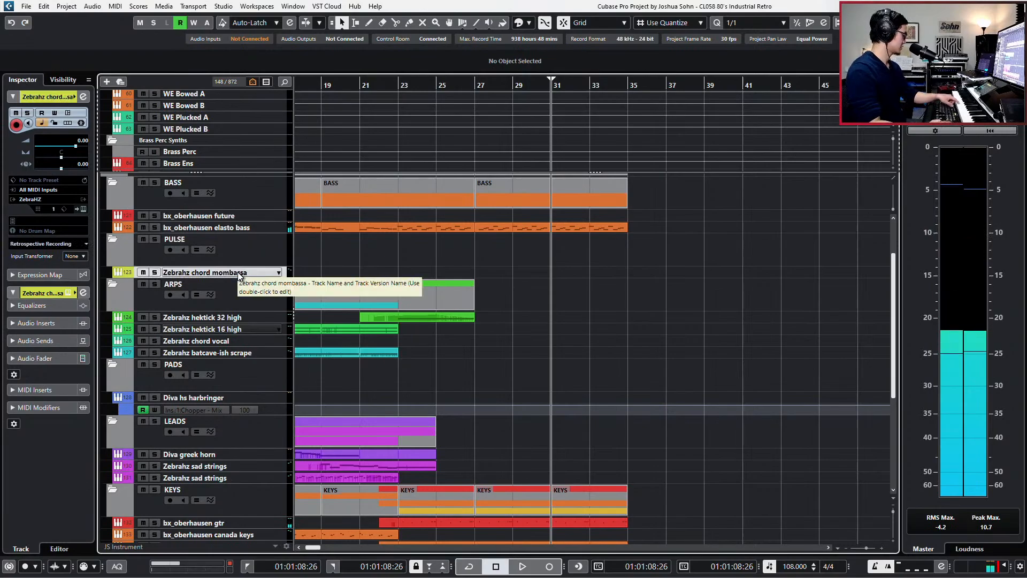
left_click(235, 319)
left_click(231, 330)
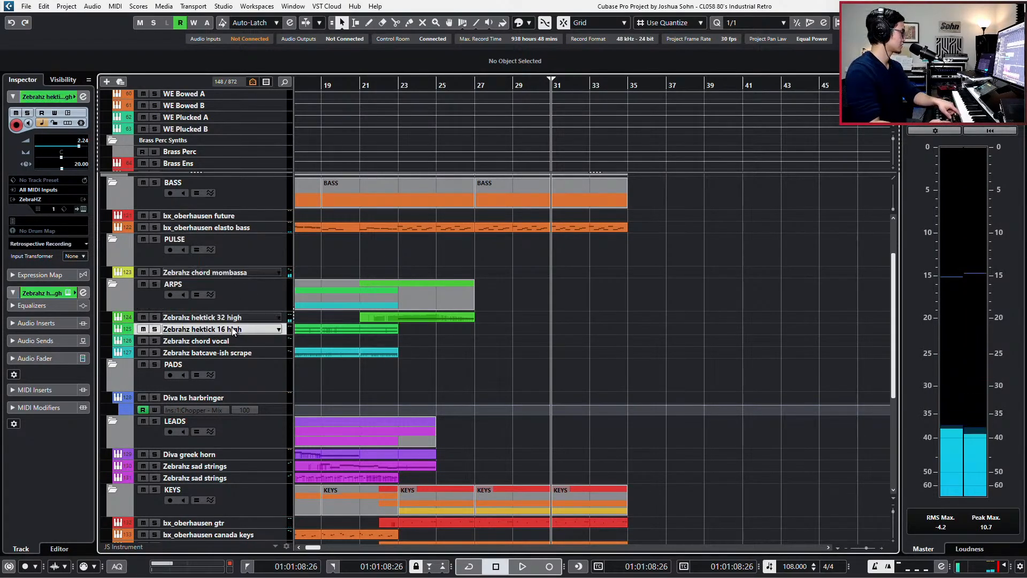
left_click(234, 353)
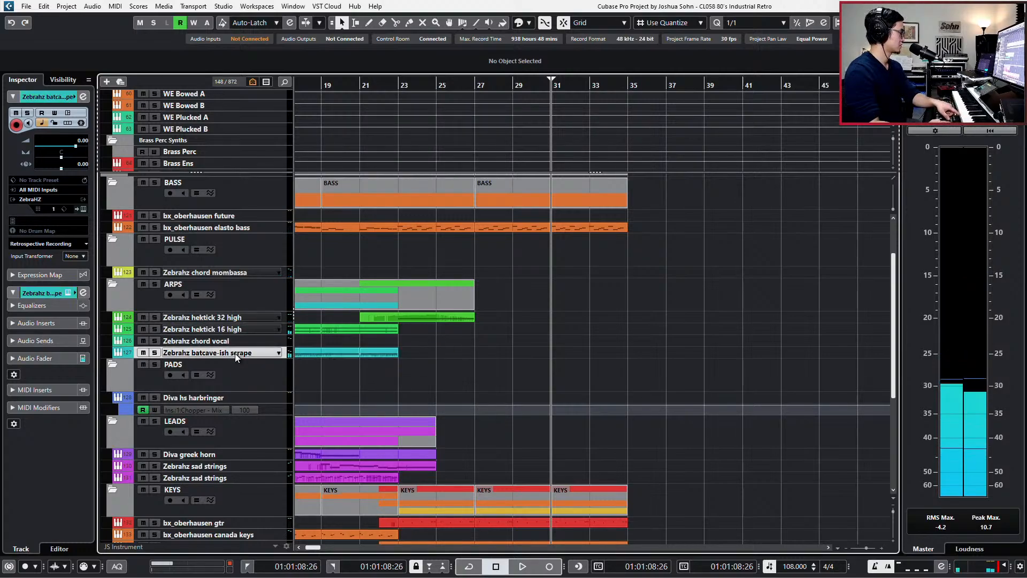
Try recording a take on the Zebrahz batcave-ish scrape track from bar 30, and undo it
key("KP_Multiply")
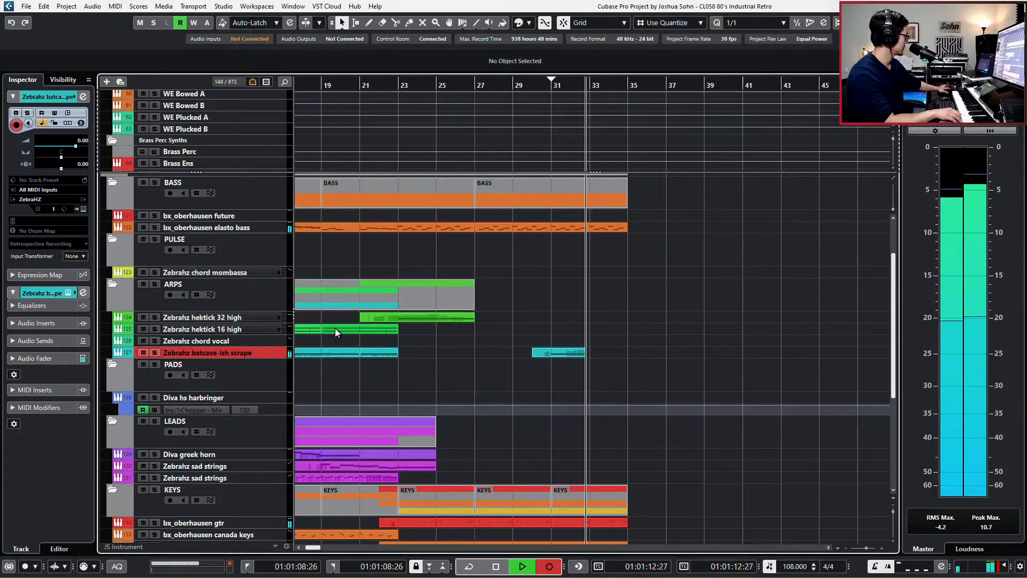
key("space")
key("ctrl+z")
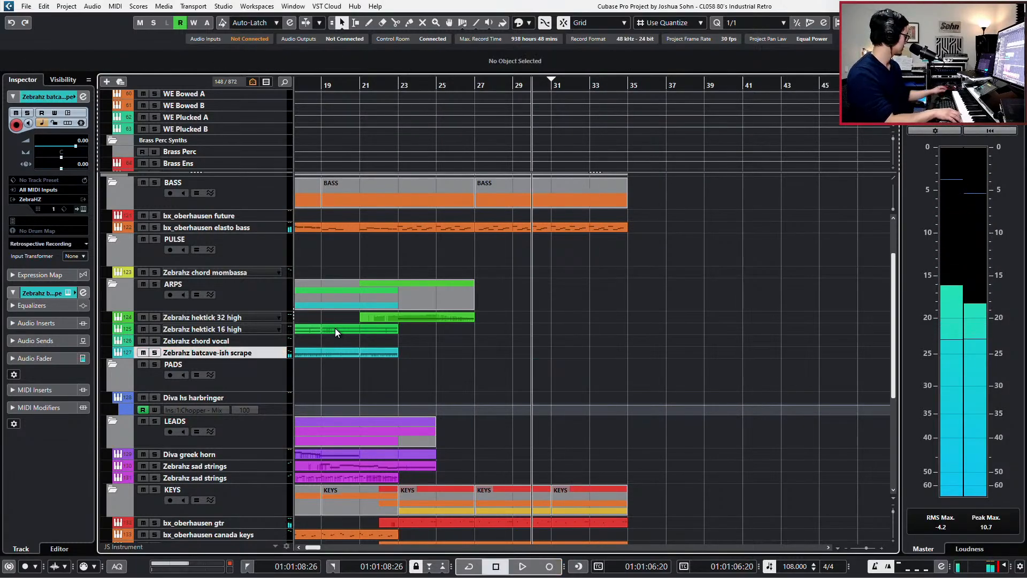
Try recording a take on the Zebrahz chord vocal track from bar 29, and undo it
key("Up")
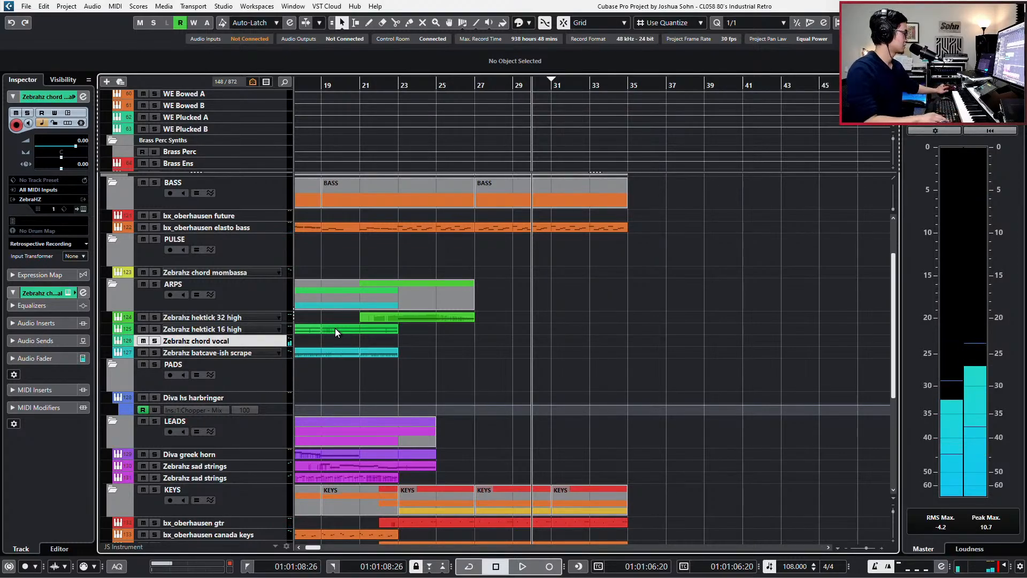
key("KP_Subtract")
key("KP_Multiply")
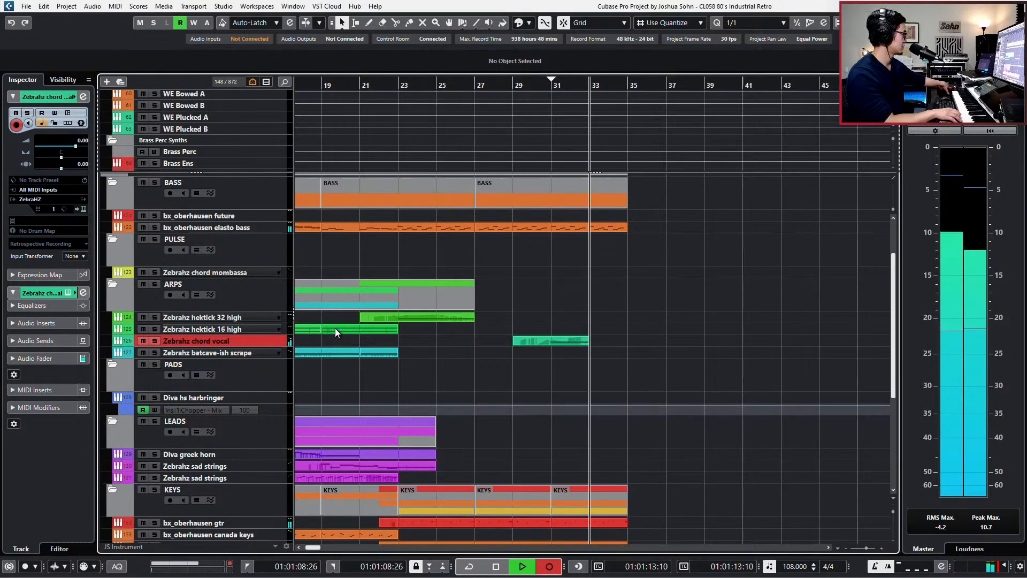
key("space")
key("ctrl+z")
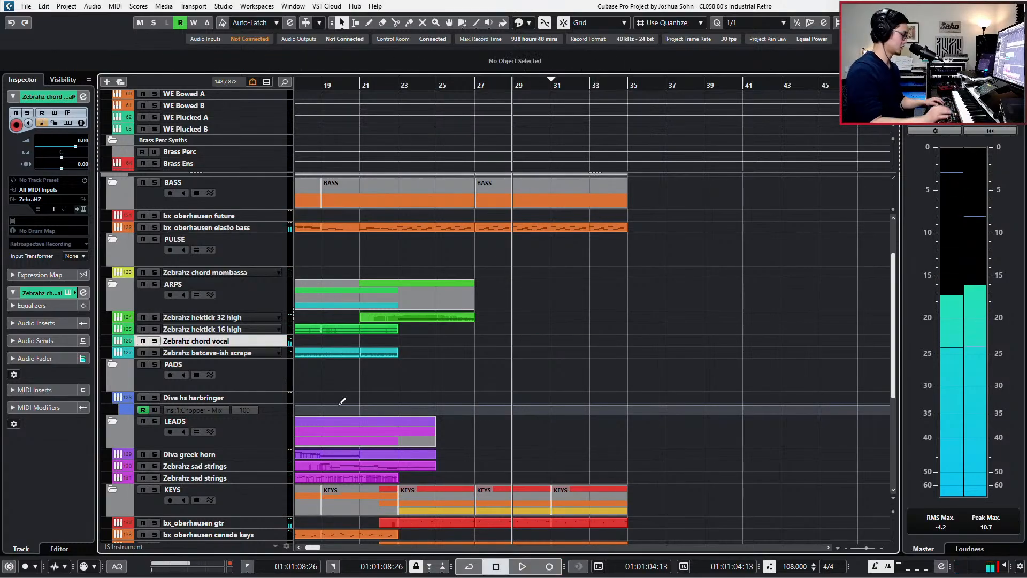
Audition the Diva hs harbringer, Diva greek horn, Zebrahz sad strings, Diva bs dust kick, ZebraHZ inner fears hz and log to stick sounds
scroll(345, 317, "down", 3)
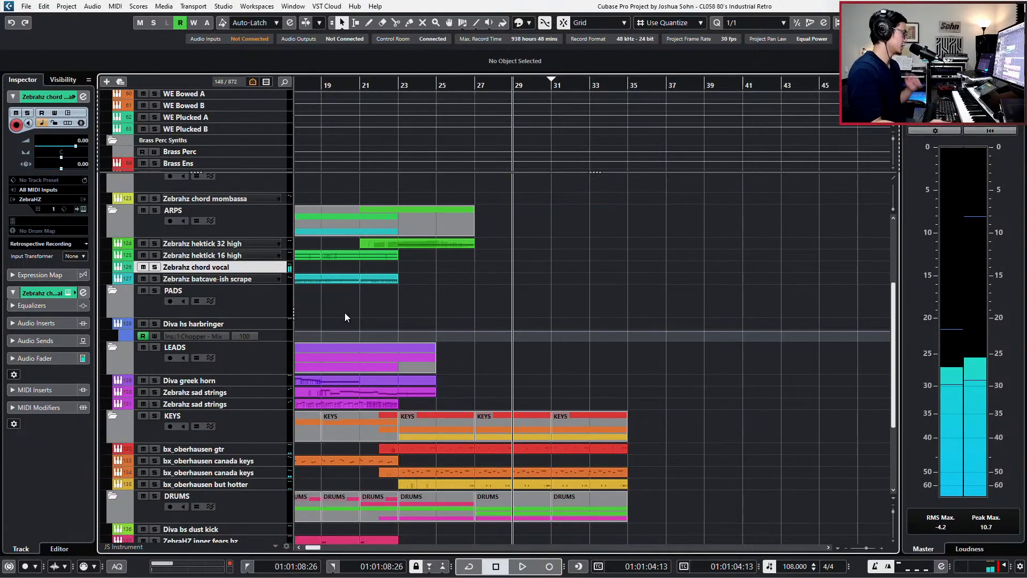
left_click(213, 326)
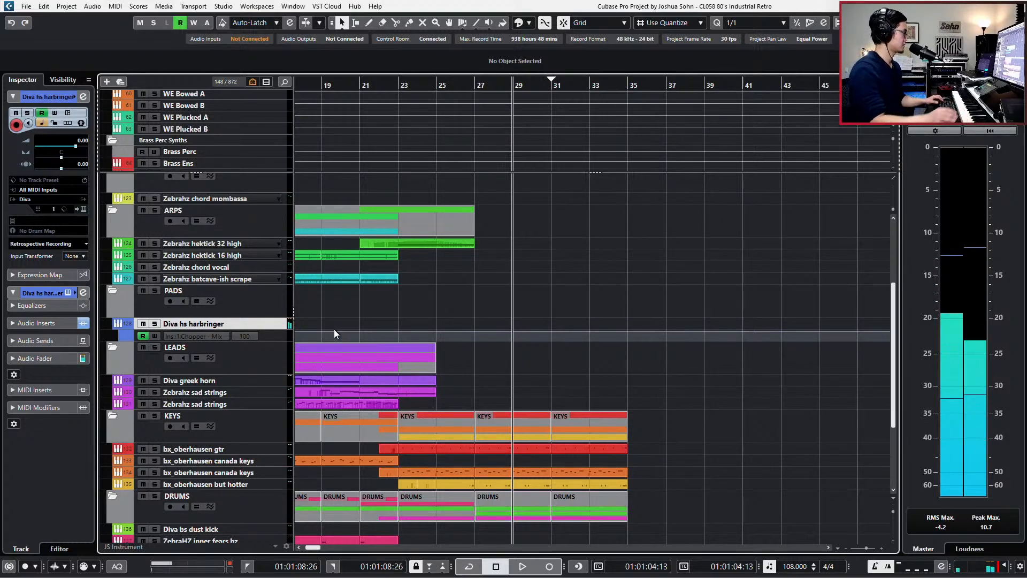
left_click(241, 380)
left_click(244, 392)
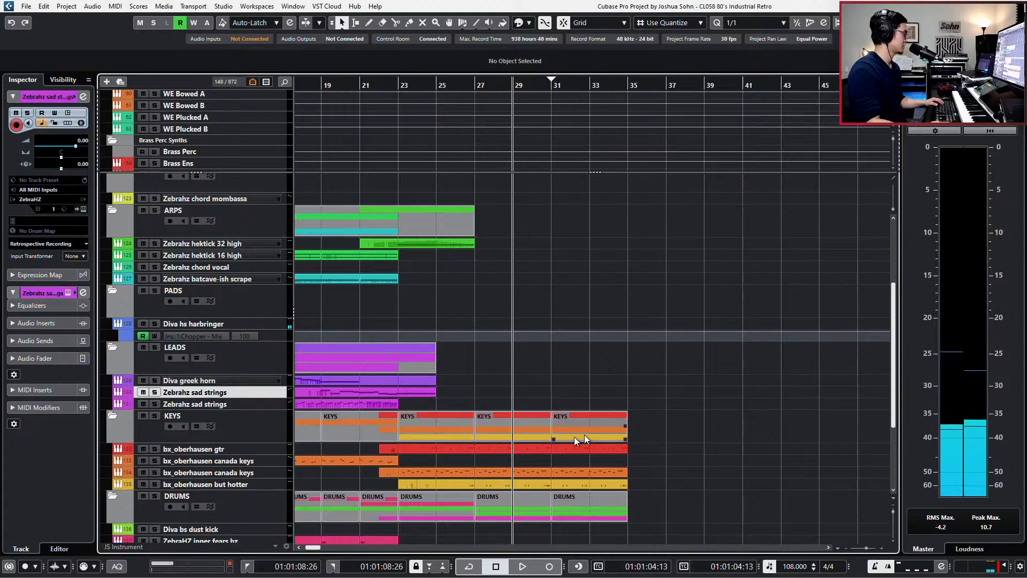
scroll(578, 423, "down", 3)
left_click(206, 387)
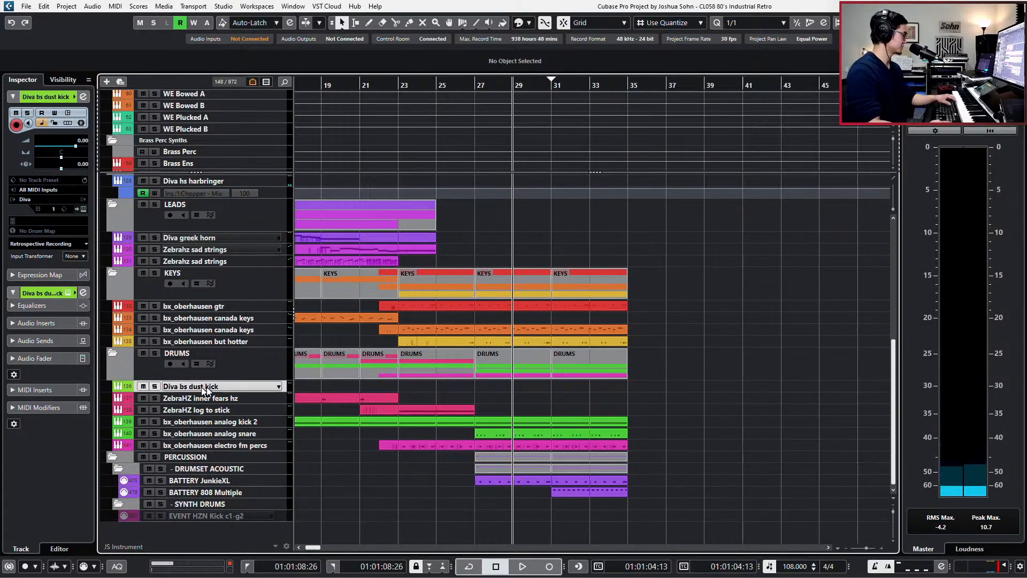
left_click(244, 396)
left_click(237, 407)
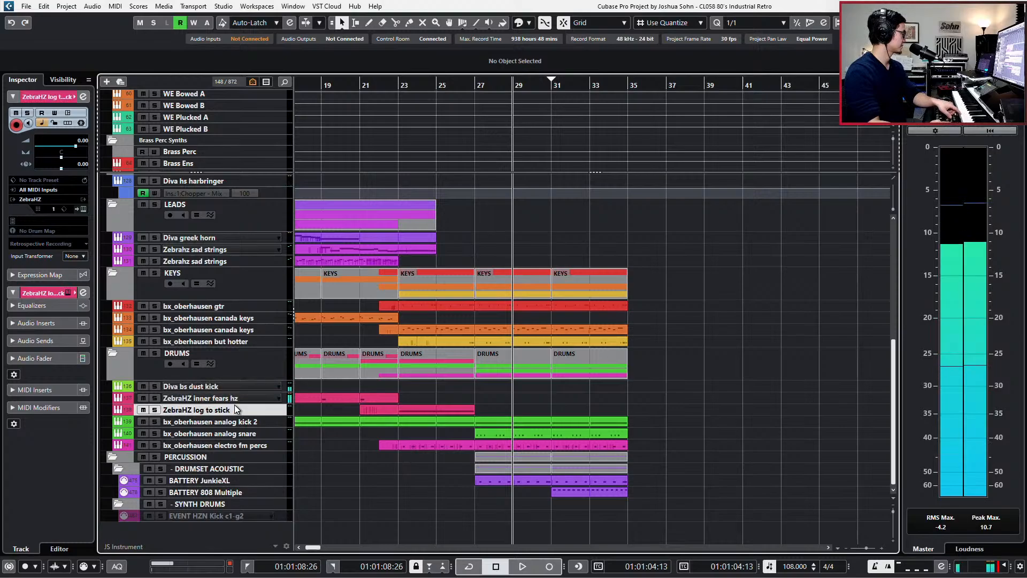
Copy the ZebraHZ log to stick part ending at bar 27 to bars 31 to 35
scroll(238, 407, "up", 6)
scroll(237, 357, "down", 6)
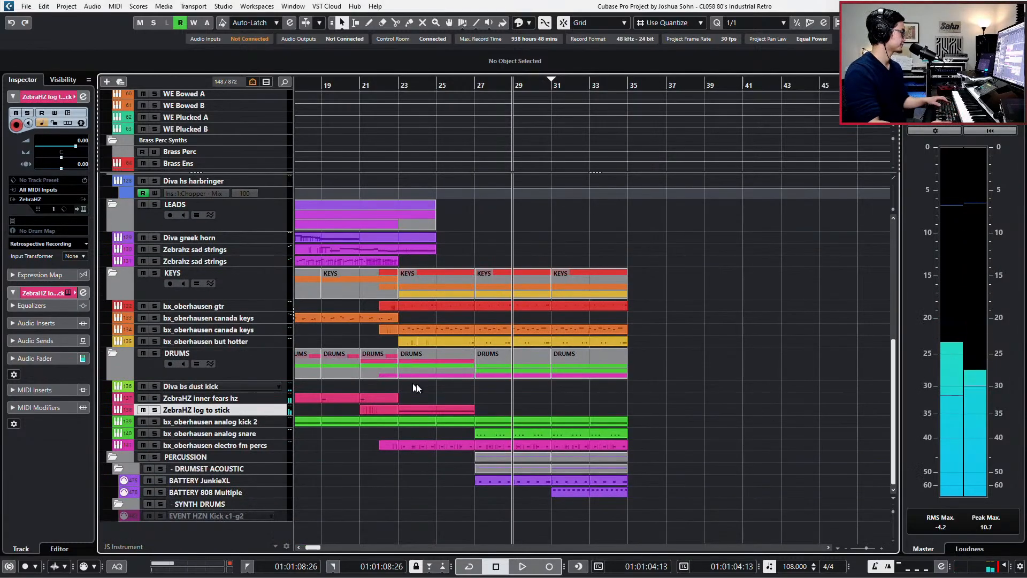
left_click(467, 410)
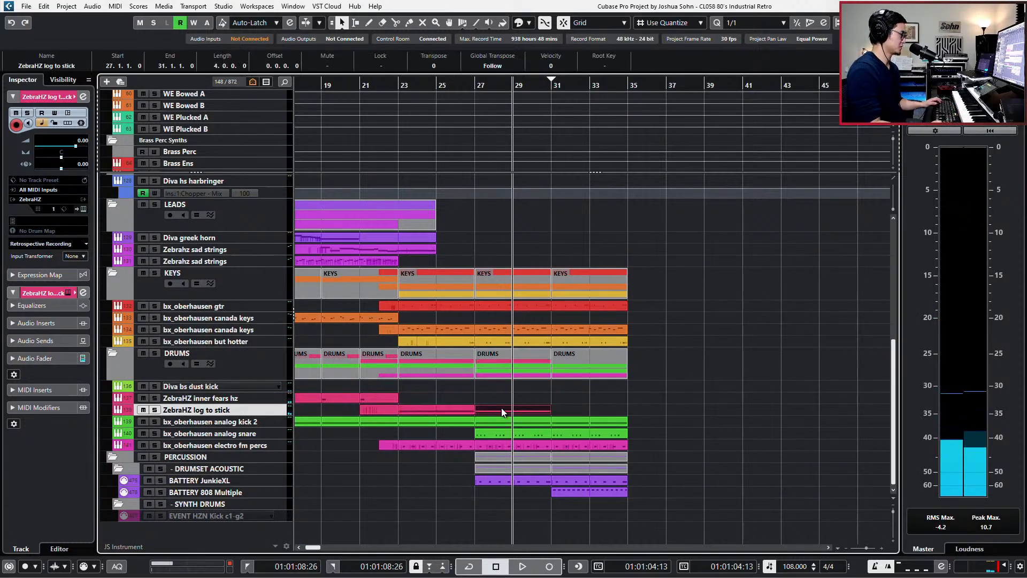
left_click_drag(467, 410, 585, 417)
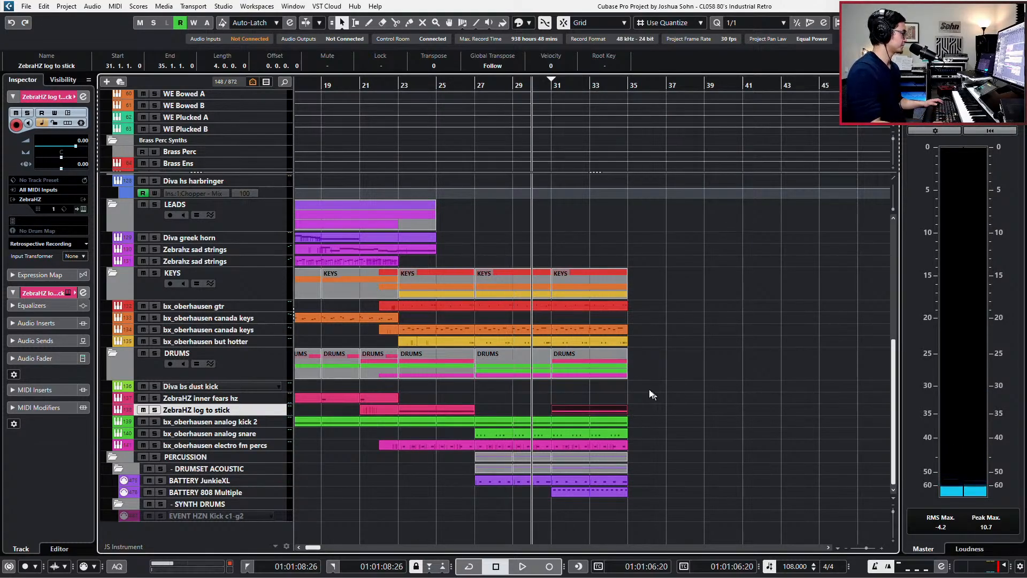
Try recording a take on the Zebrahz hektick 32 high track from bar 30, and discard it
scroll(640, 385, "up", 6)
scroll(631, 383, "up", 3)
left_click(247, 322)
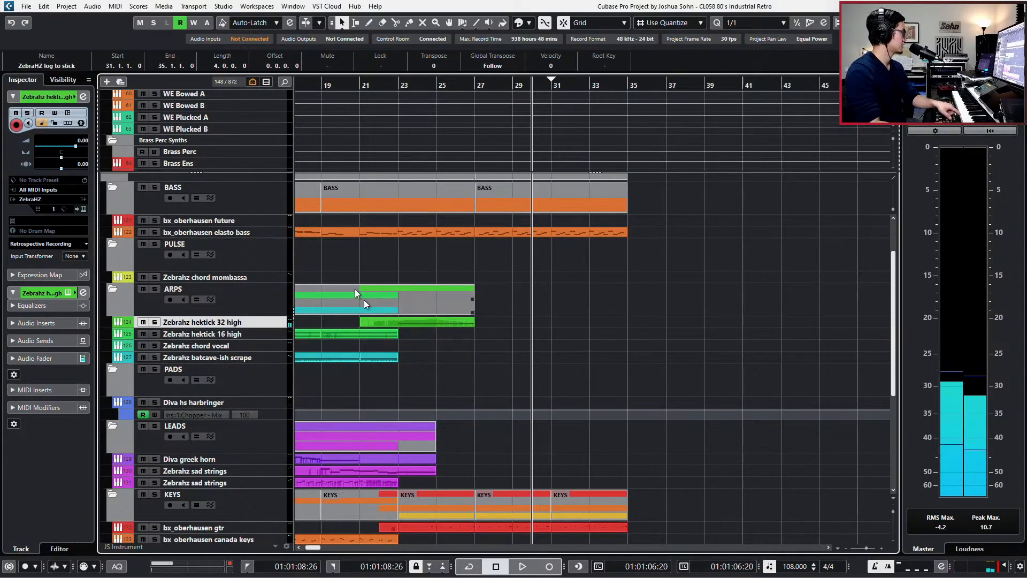
key("KP_Multiply")
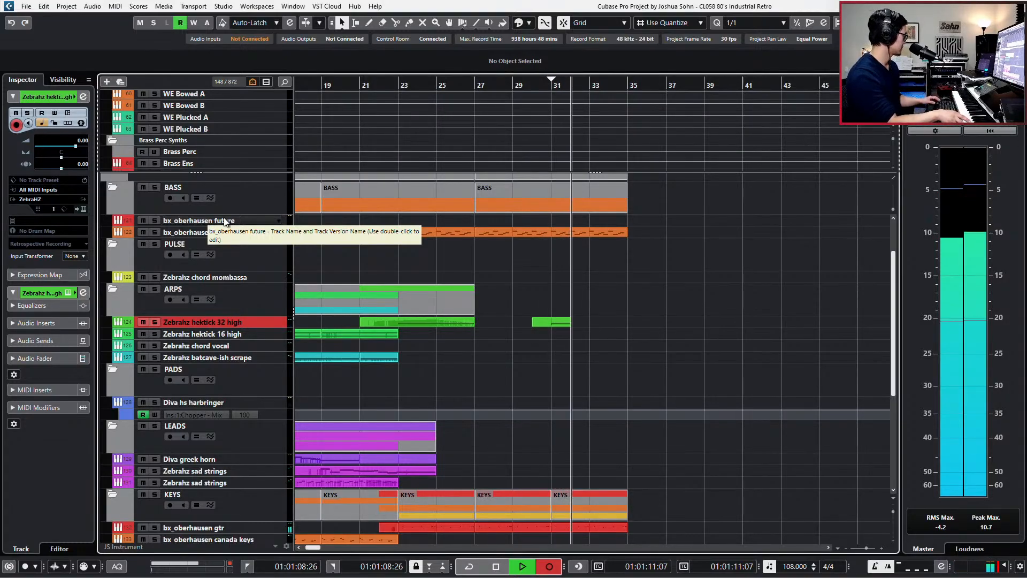
key("space")
key("Delete")
Copy the Zebrahz hektick 32 high part from bars 21 to 27 to bars 29 to 35, leaving the original in place
left_click_drag(404, 323, 574, 319)
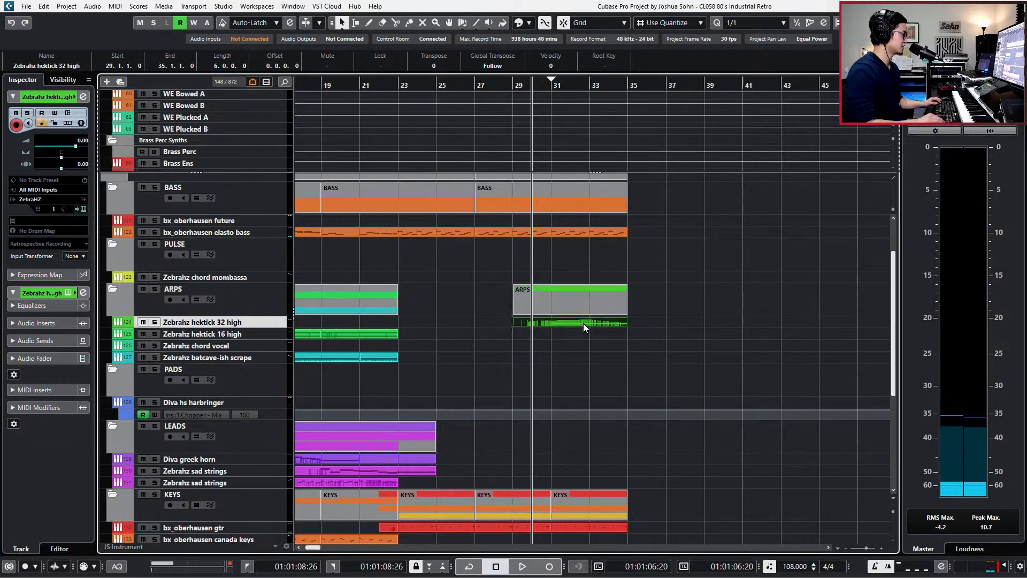
key("ctrl+z")
left_click_drag(444, 322, 557, 321)
Play bars 30 to 35 to check the copied hektick 32 high and log to stick parts against the other tracks
key("space")
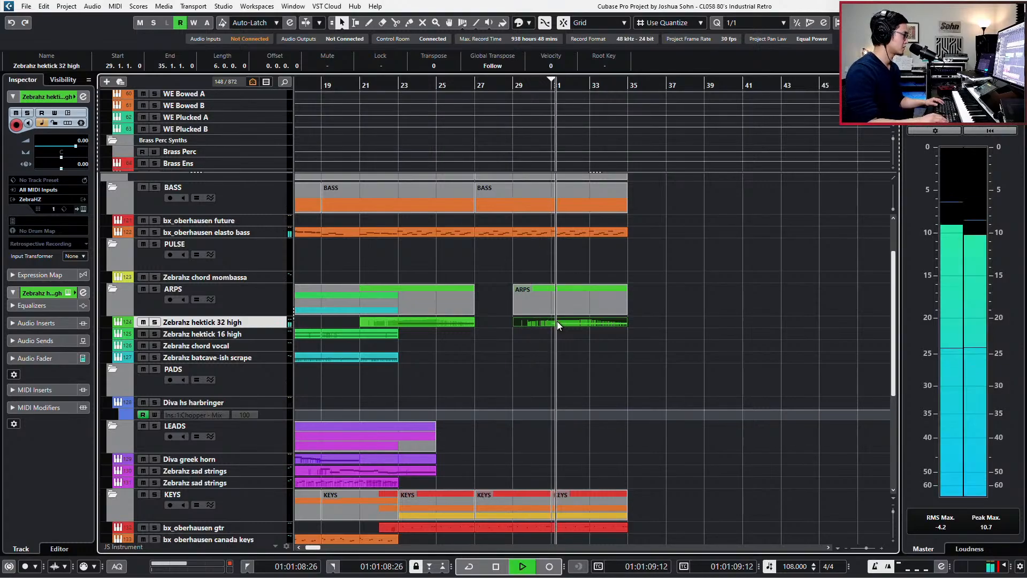
scroll(558, 321, "down", 1)
scroll(680, 351, "down", 2)
scroll(680, 342, "down", 1)
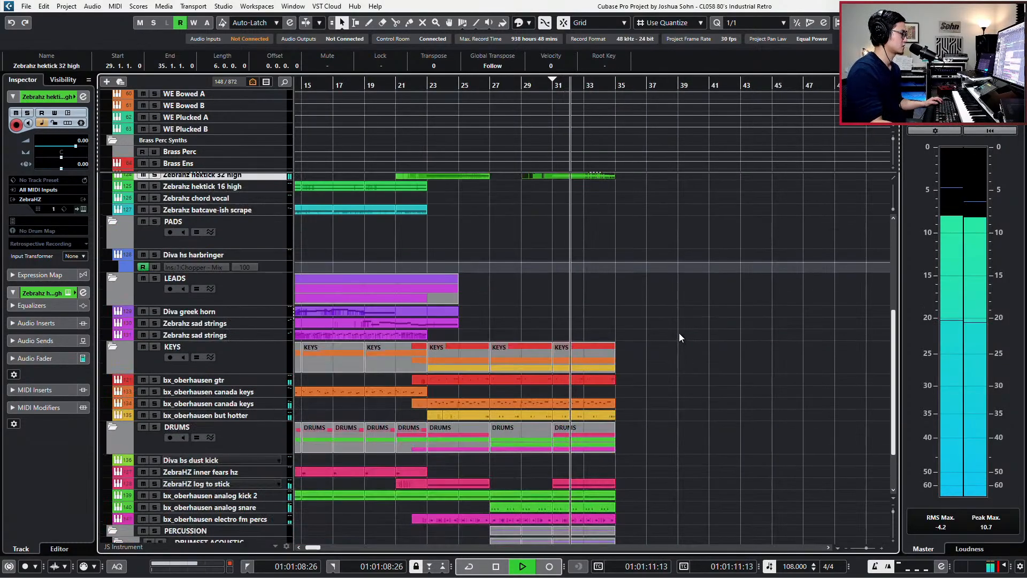
scroll(679, 332, "up", 1)
scroll(679, 333, "up", 1)
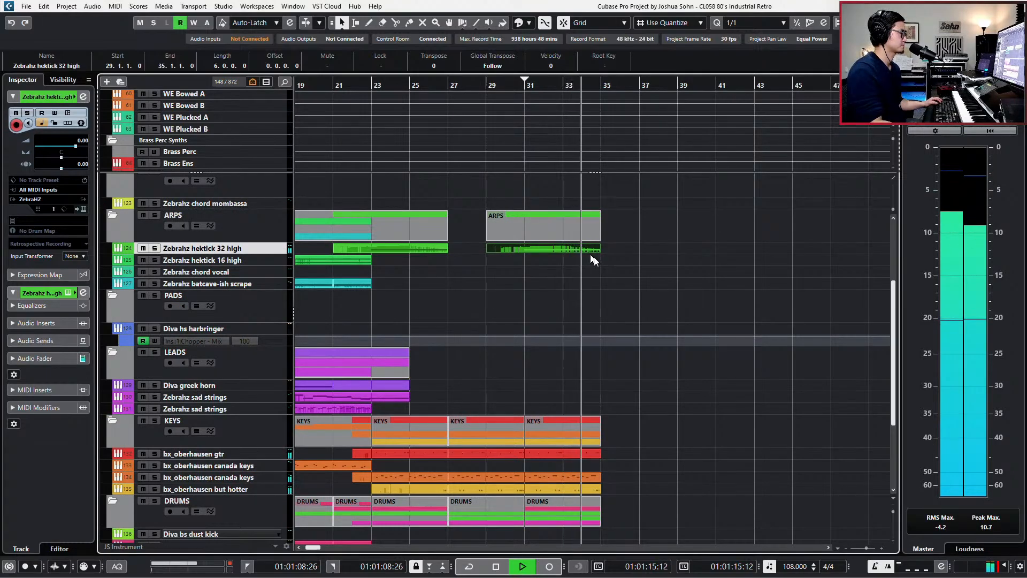
scroll(641, 345, "down", 2)
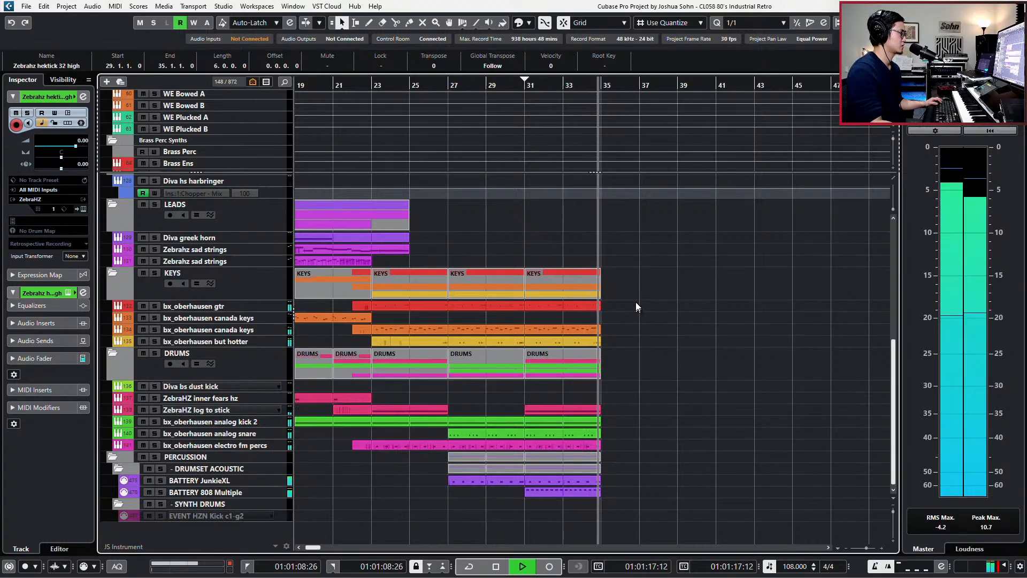
key("space")
Set the locator range to bars 31 to 35
scroll(633, 304, "up", 3)
key("p")
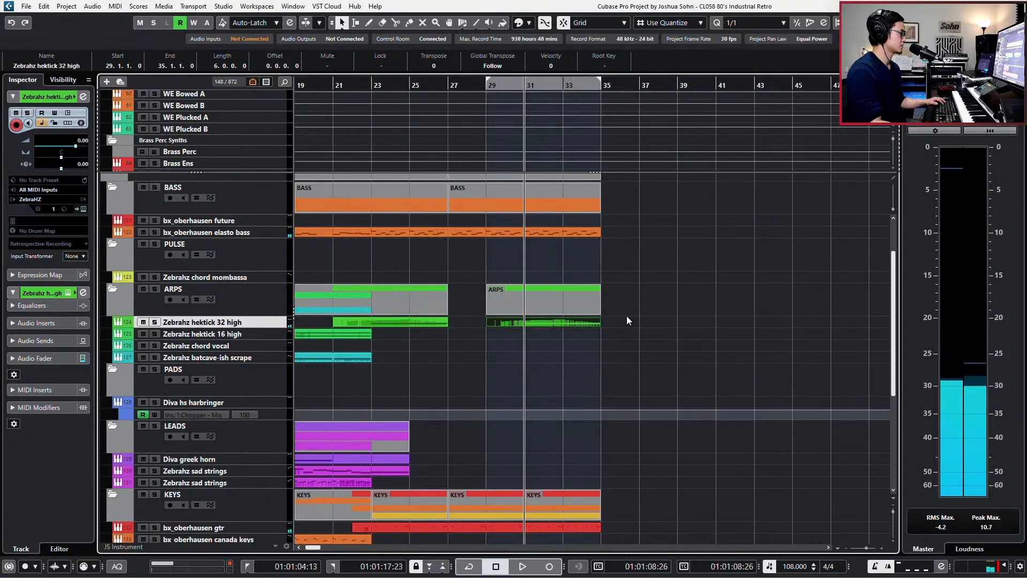
key("space")
key("KP_Add")
key("KP_Add")
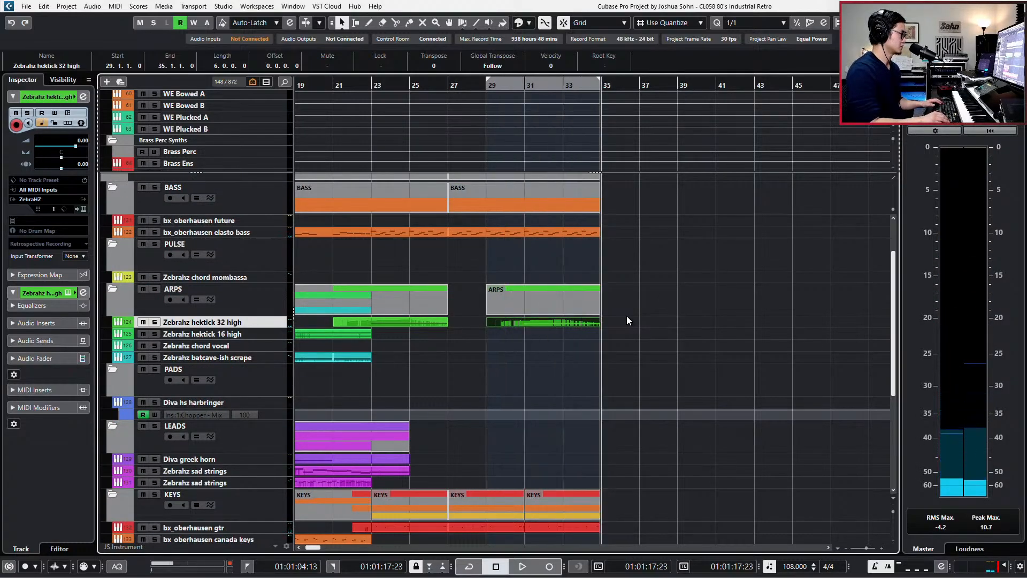
key("KP_Subtract")
key("KP_Subtract")
key("KP_Subtract")
key("KP_Subtract")
key("ctrl+KP_1")
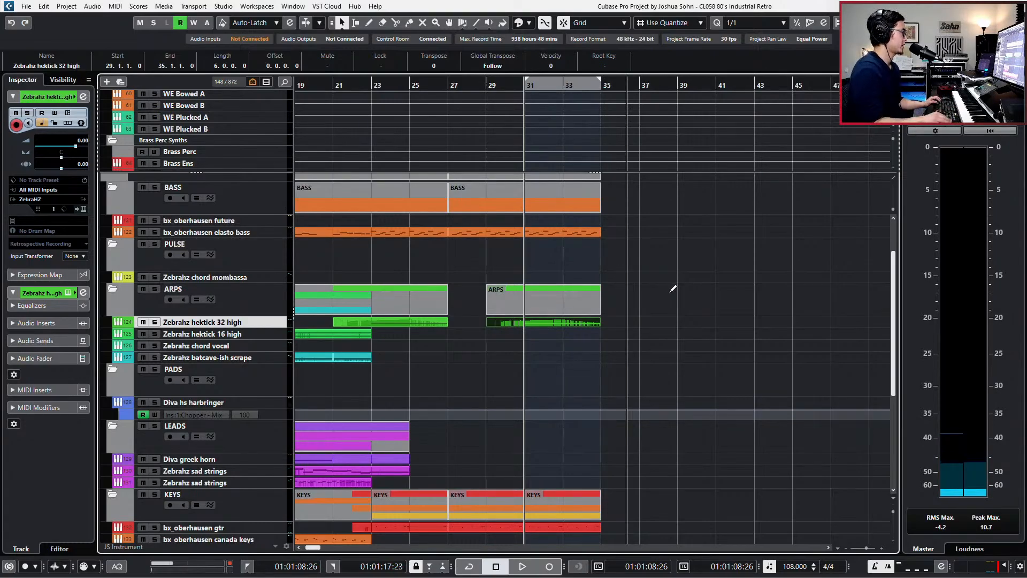
Paste a copy of all tracks' bars 31 to 35 at bar 35
scroll(708, 125, "up", 10)
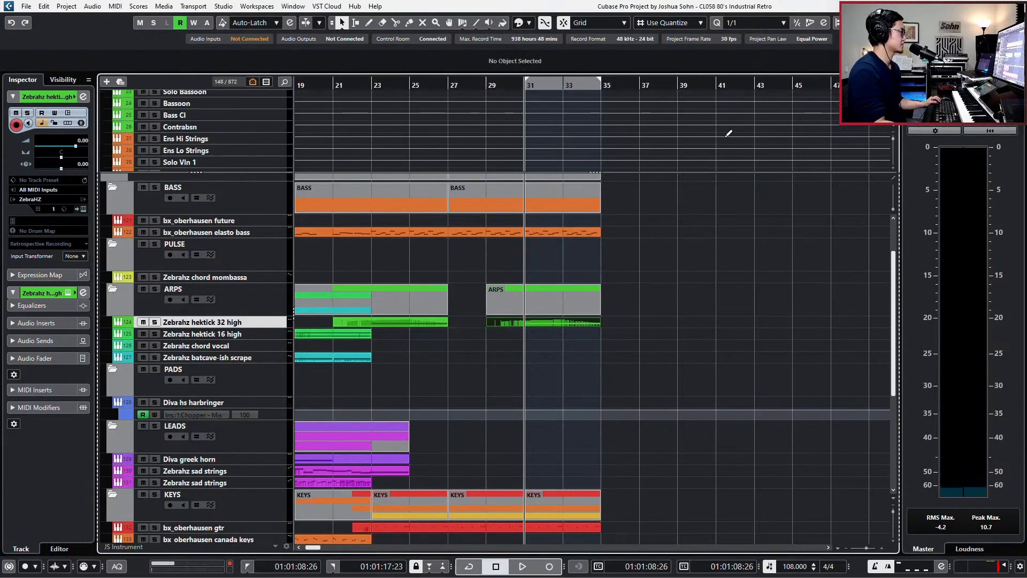
key("KP_Add")
key("KP_Add")
key("KP_Add")
key("KP_Add")
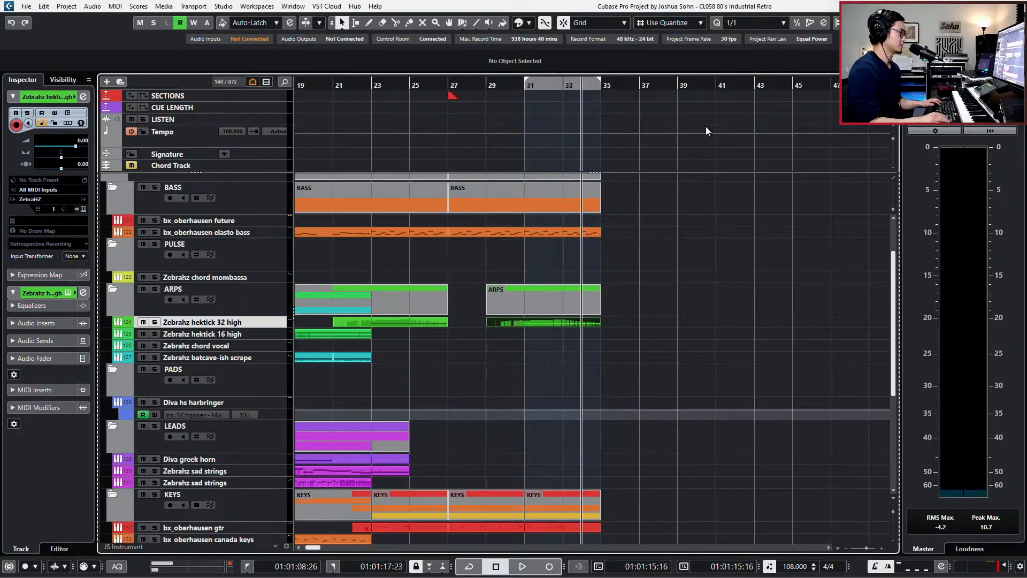
left_click(687, 296)
key("ctrl+shift+v")
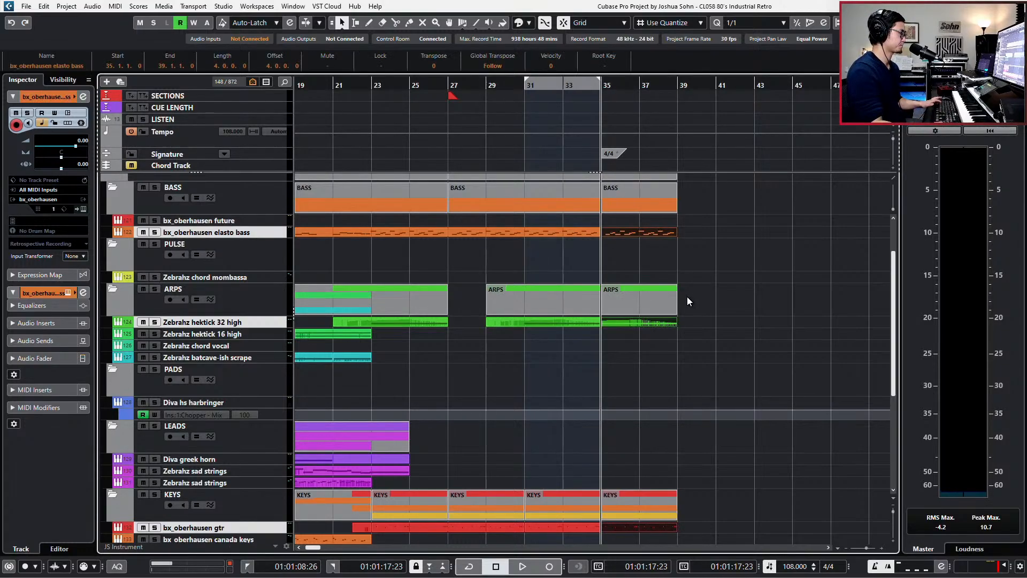
Mute the Zebrahz hektick 32 high part in bars 35 to 39 and move the playback position back to bar 28
left_click(656, 322)
key("shift+m")
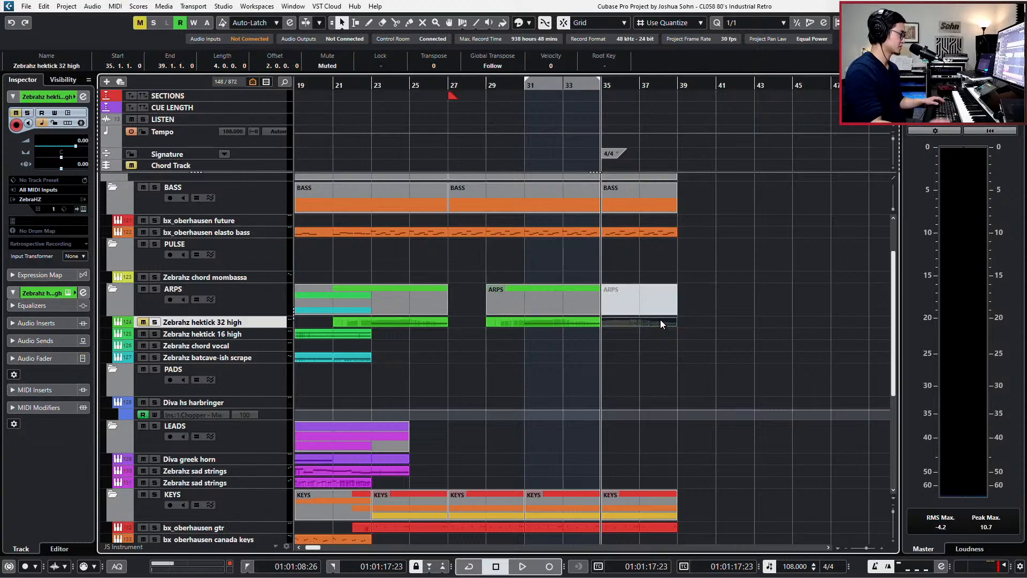
key("KP_Subtract")
key("KP_Subtract")
key("KP_Subtract")
key("KP_Subtract")
key("KP_Subtract")
key("KP_Subtract")
key("KP_Subtract")
key("KP_Subtract")
key("KP_Add")
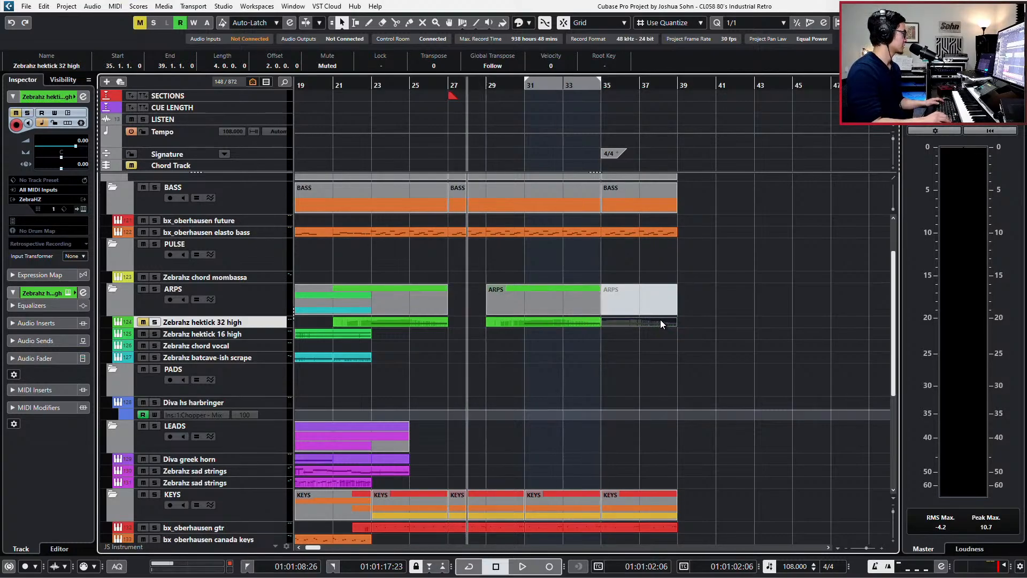
Play from bar 31 while trying the Diva hs harbringer, upper Zebrahz sad strings and Diva greek horn sounds against the arrangement
key("KP_Add")
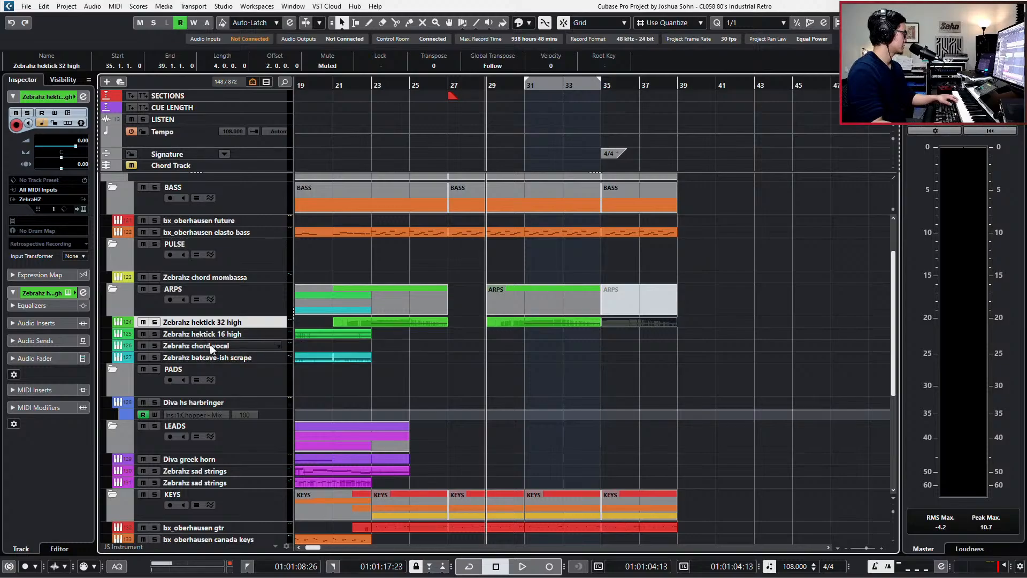
scroll(319, 333, "down", 3)
left_click(246, 331)
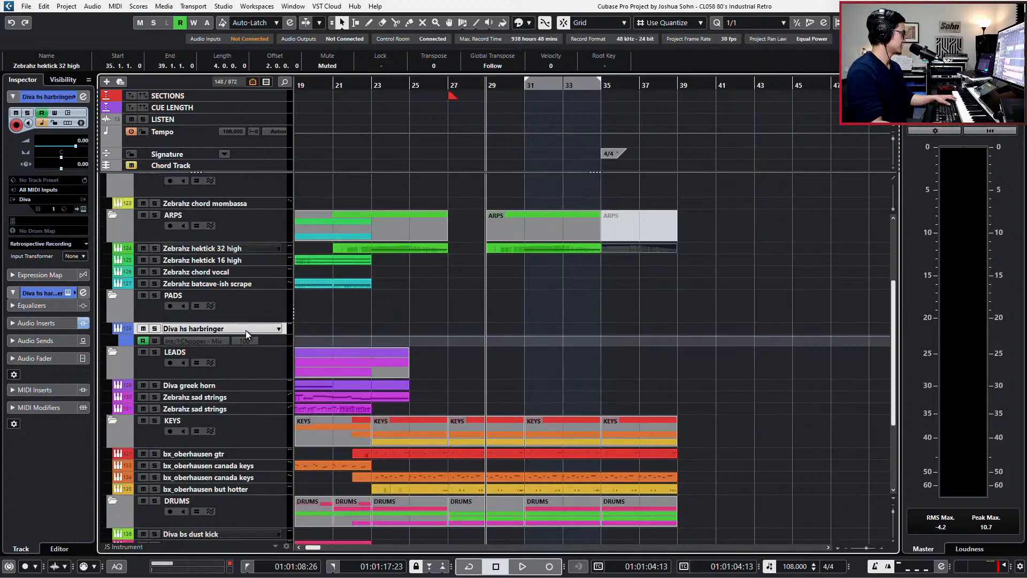
key("KP_Add")
key("KP_Add")
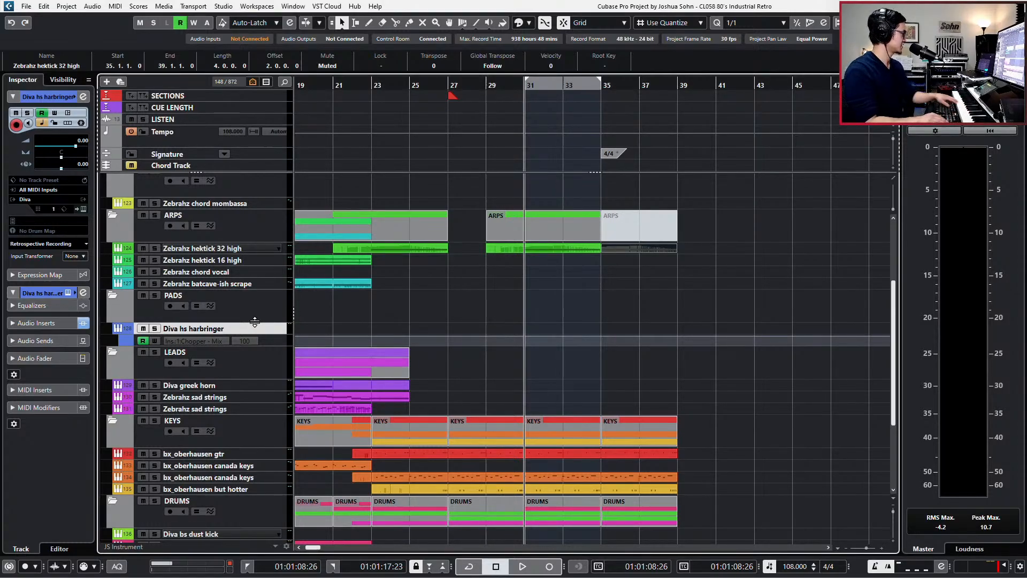
key("space")
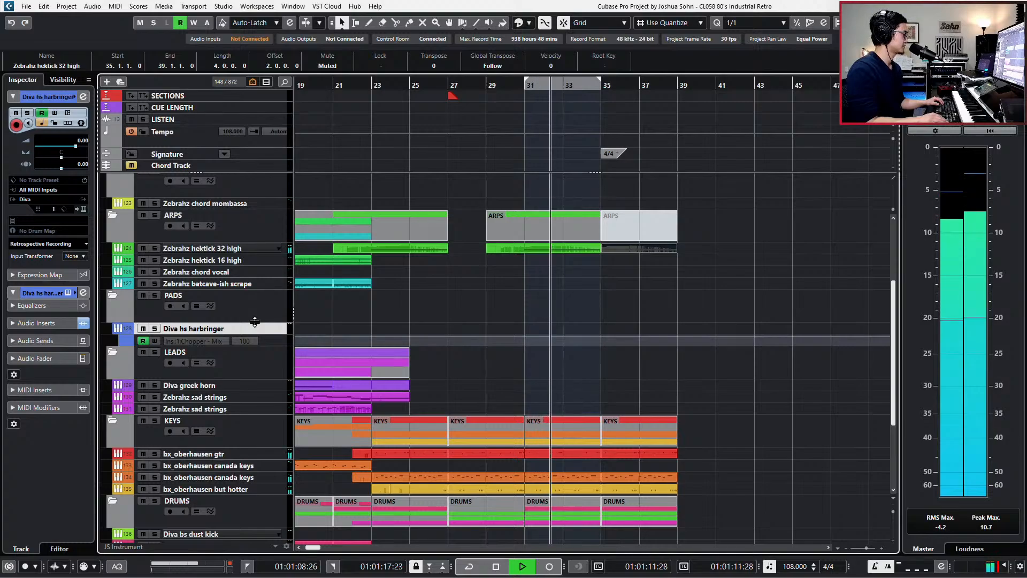
left_click(230, 397)
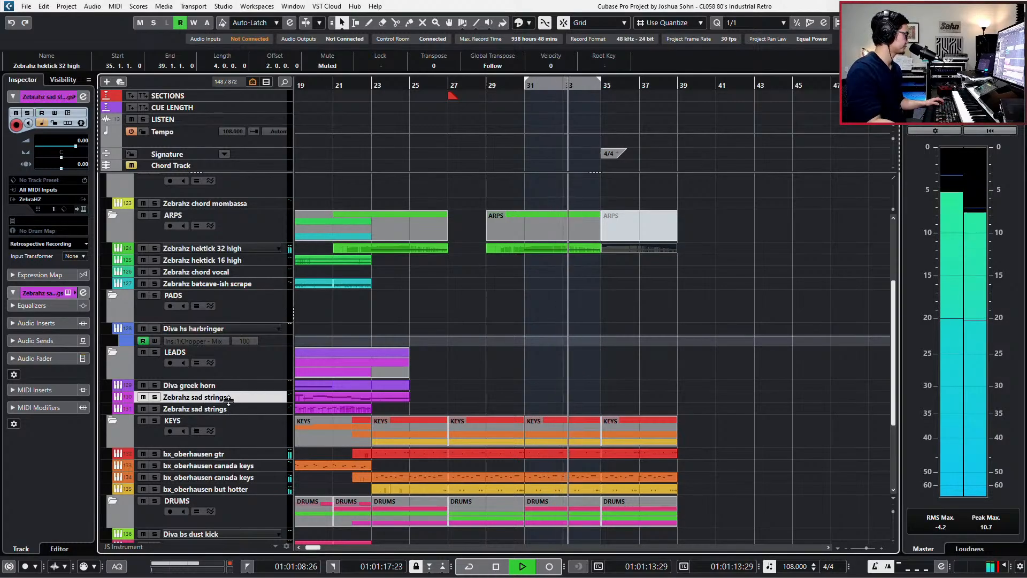
left_click(243, 386)
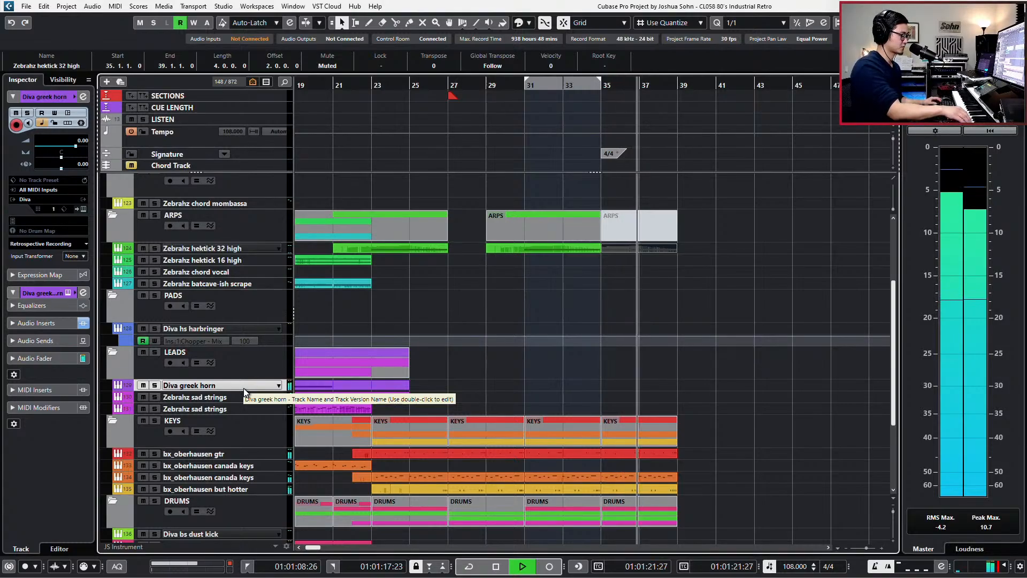
key("space")
Replay the section from bar 31 to compare the Diva greek horn with the upper Zebrahz sad strings track
scroll(235, 351, "down", 3)
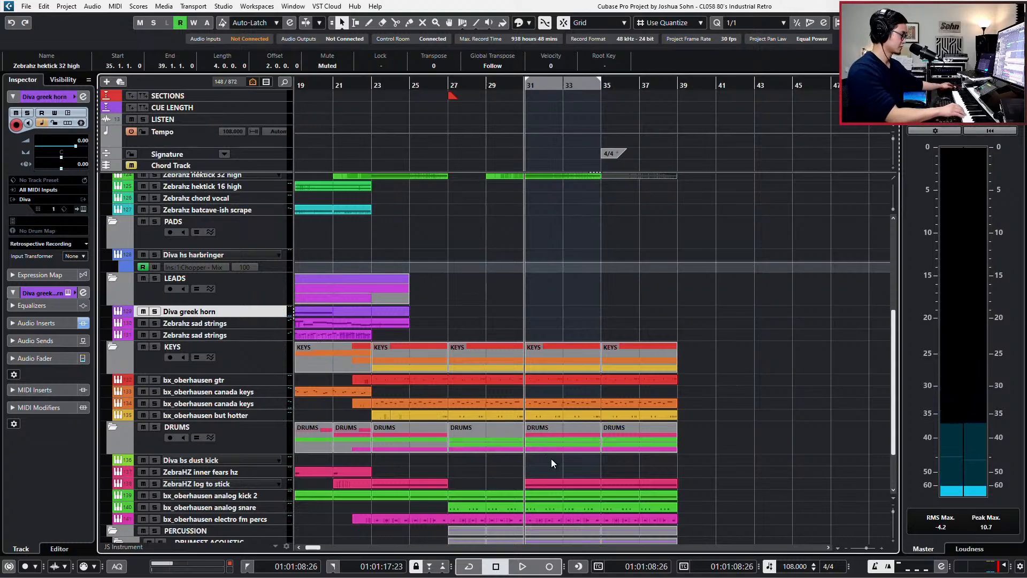
key("space")
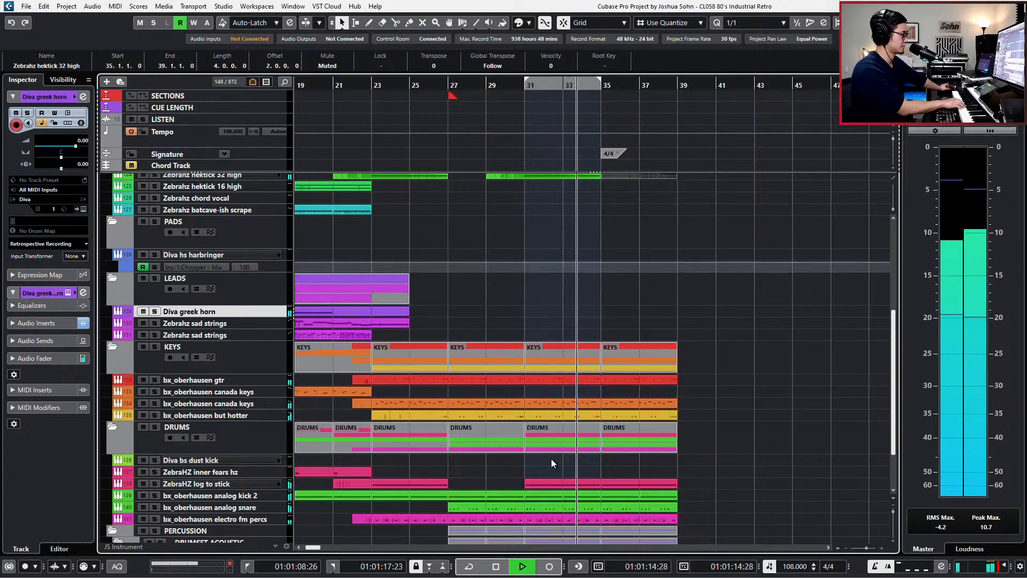
key("Down")
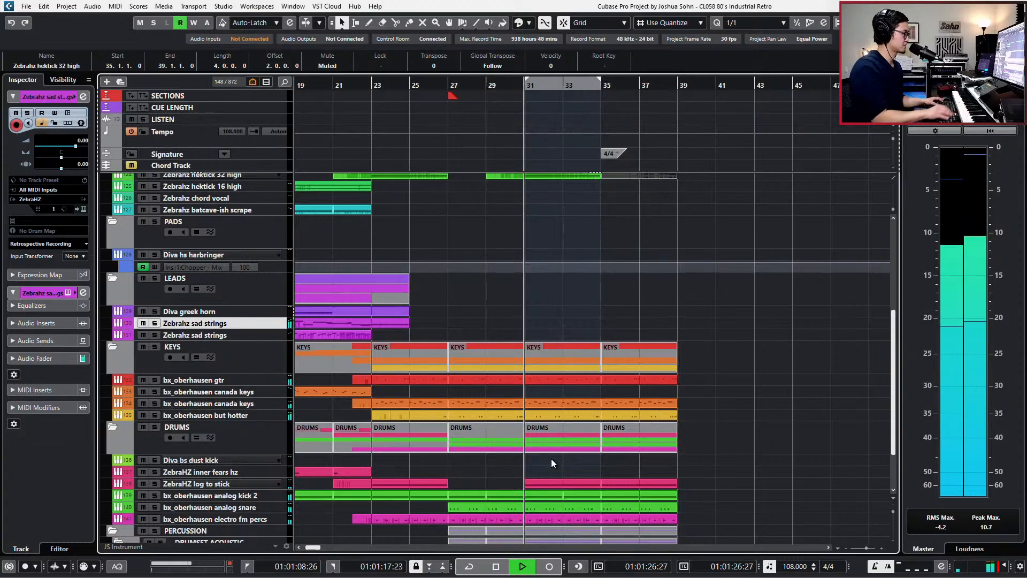
key("space")
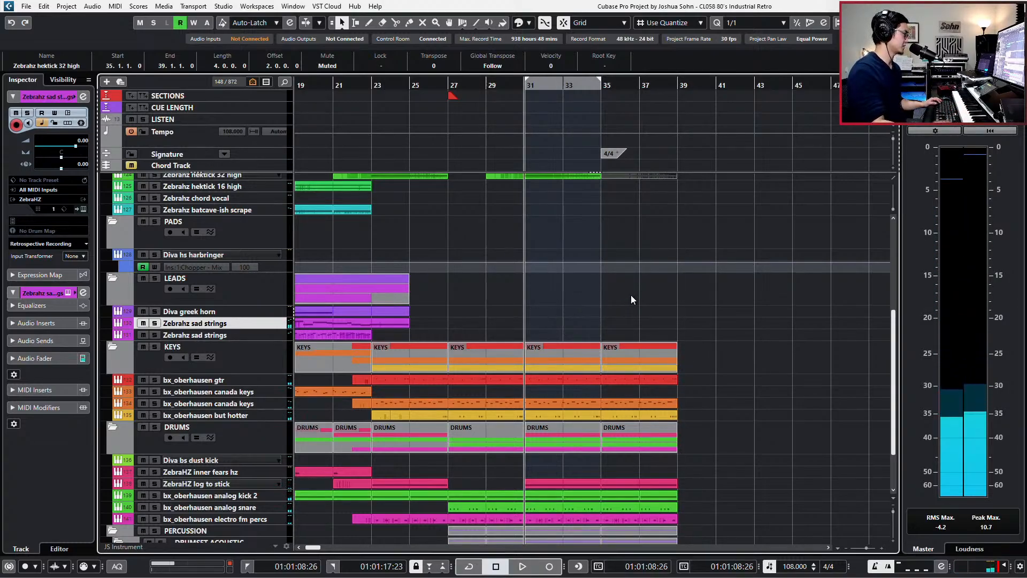
Select the lower Zebrahz sad strings track and try it out over playback around bars 30 to 35
key("Down")
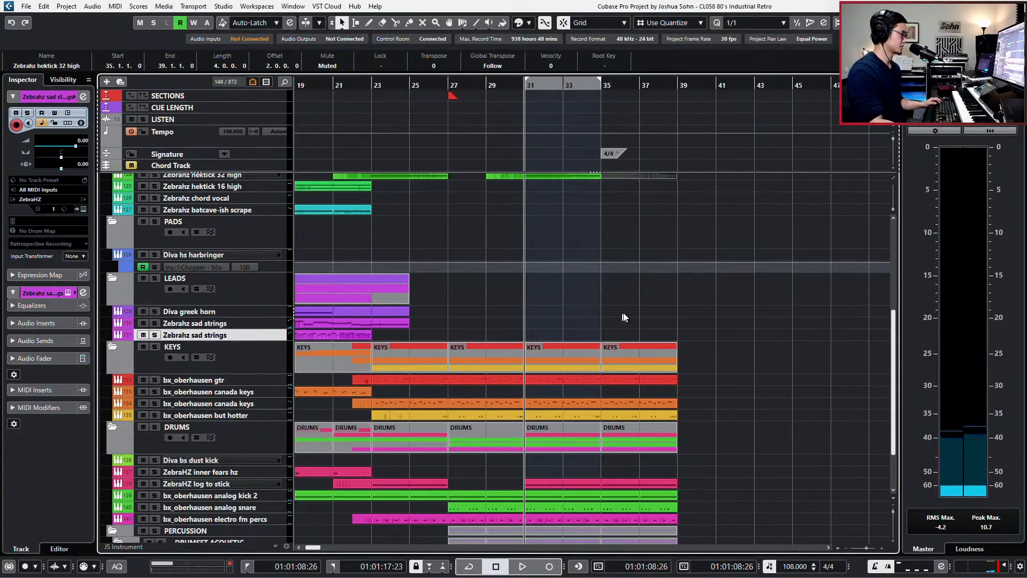
scroll(634, 308, "down", 3)
key("space")
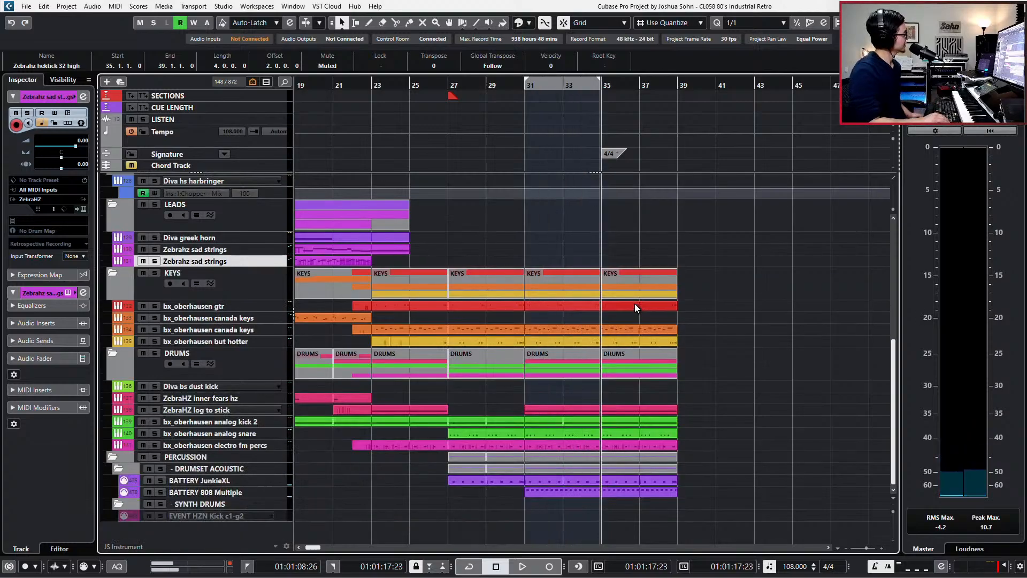
key("KP_Subtract")
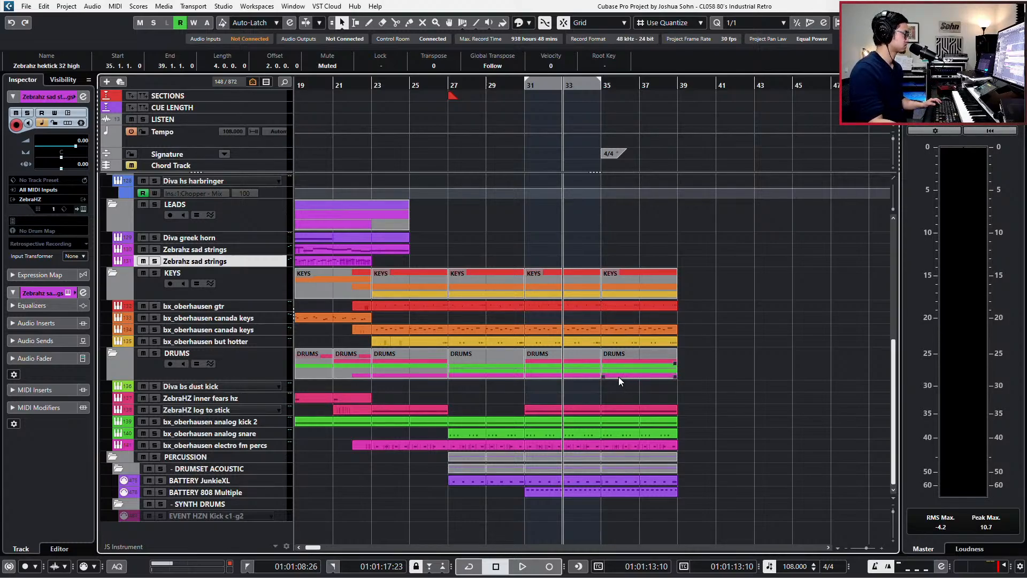
key("KP_Subtract")
key("KP_Subtract")
key("KP_Subtract")
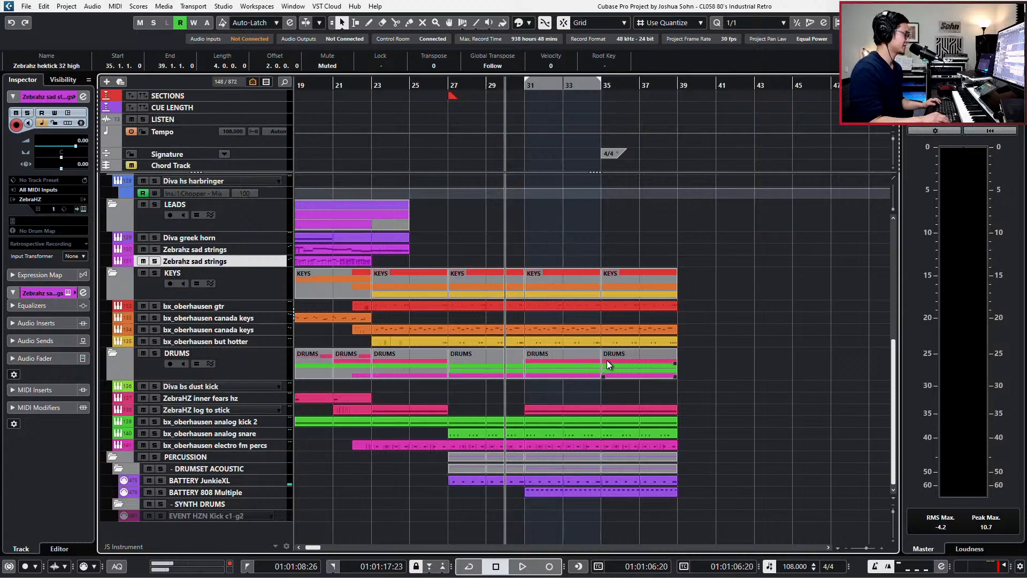
key("KP_Add")
key("KP_Subtract")
key("KP_Add")
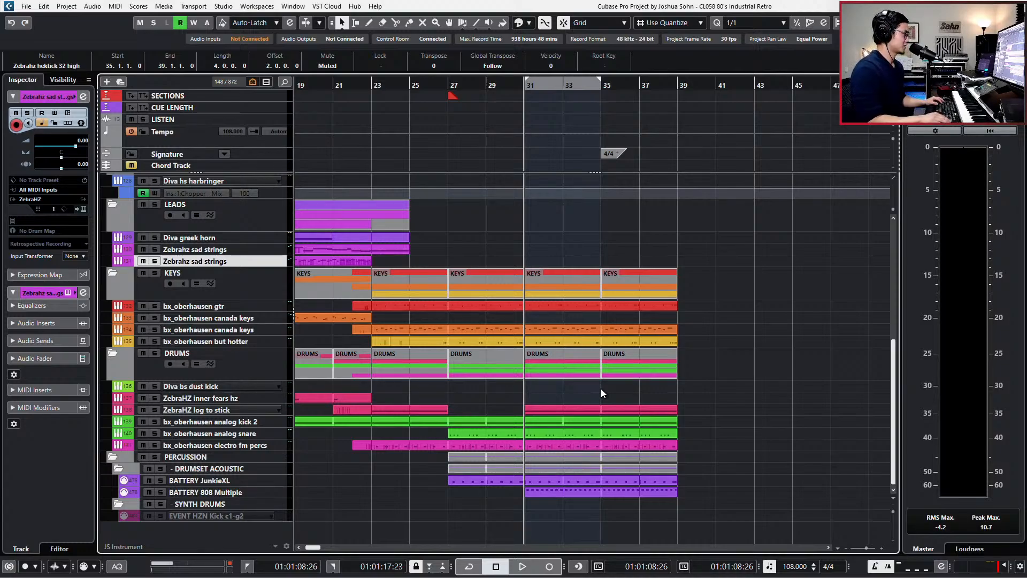
Record a MIDI part on the lower Zebrahz sad strings track from bar 31, playing the melody in bars 35 to 39
key("KP_Subtract")
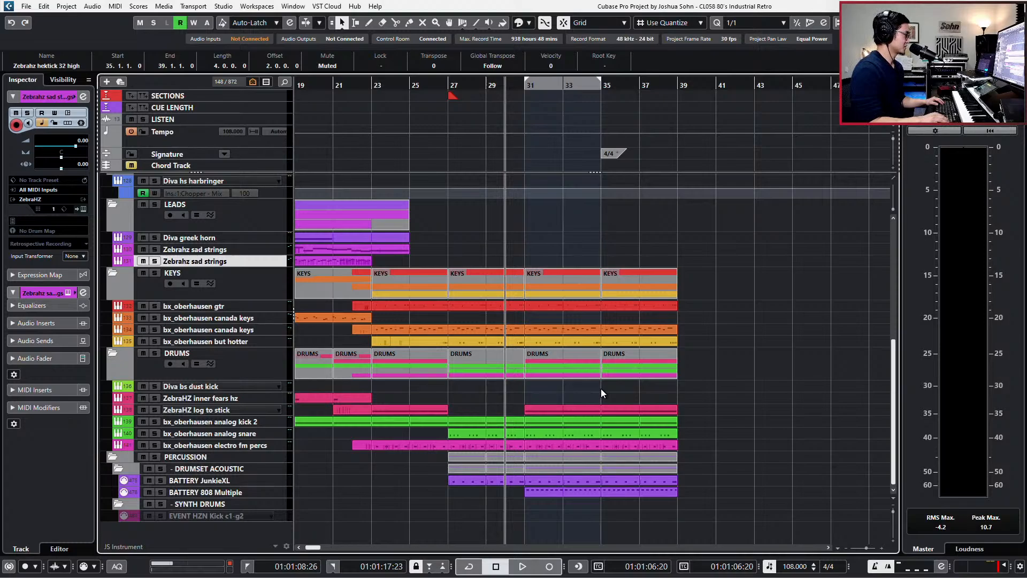
key("KP_Subtract")
key("KP_Subtract")
key("KP_Subtract")
key("space")
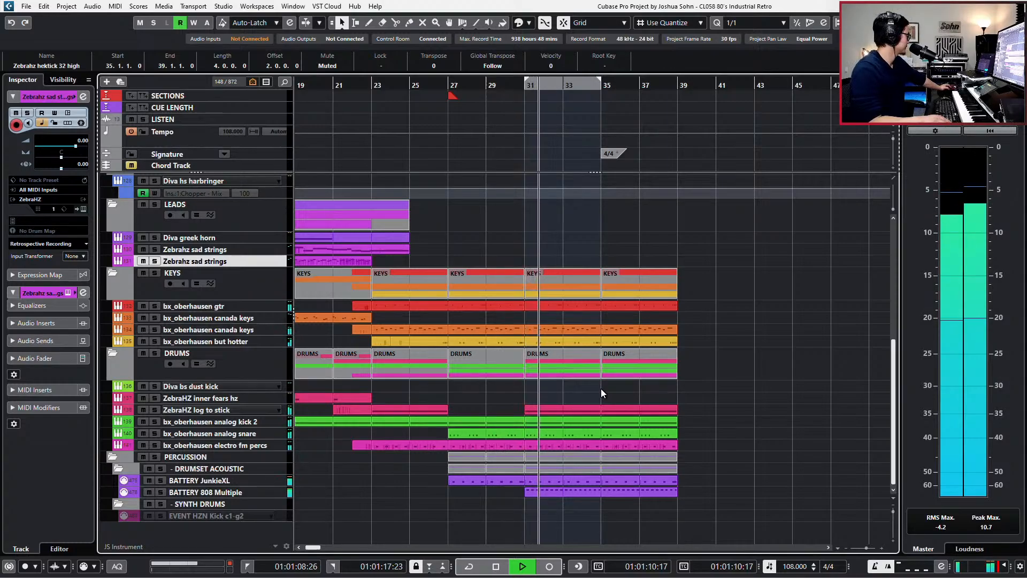
key("KP_Multiply")
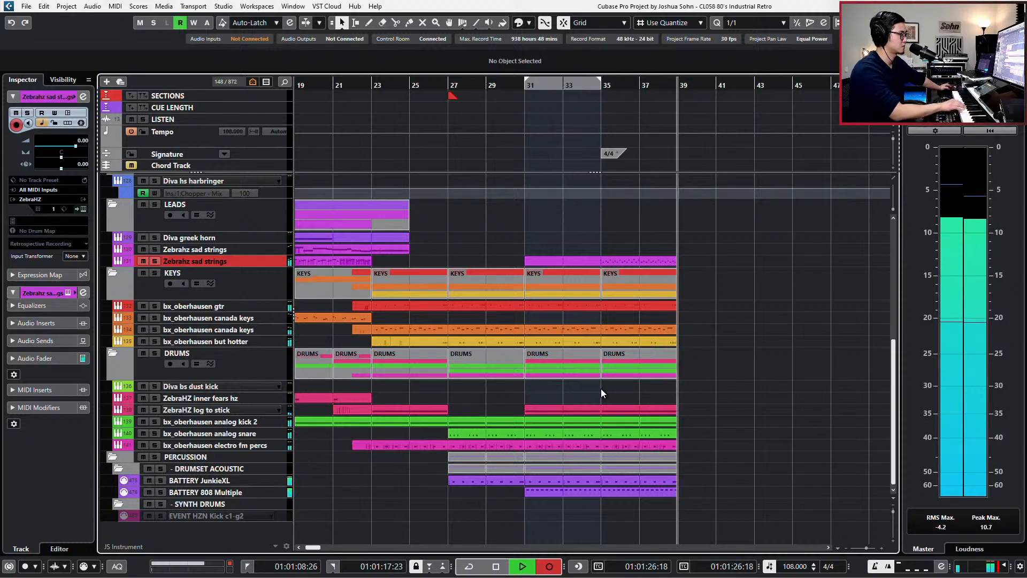
key("space")
Select all notes of the recorded Zebrahz sad strings part in the Key Editor and iteratively quantize them to 1/8
scroll(632, 285, "up", 2)
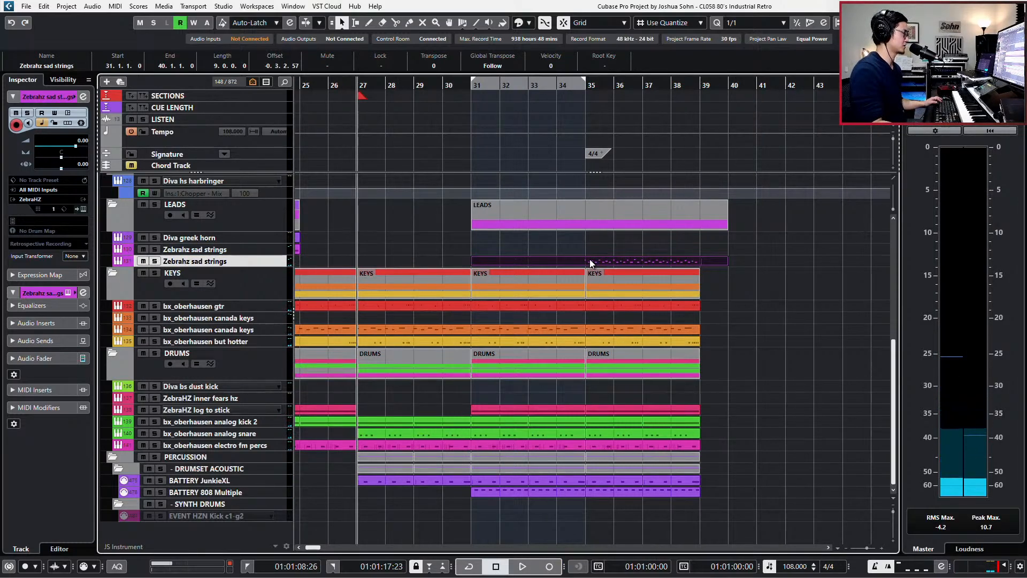
double_click(590, 261)
left_click_drag(518, 233, 1012, 379)
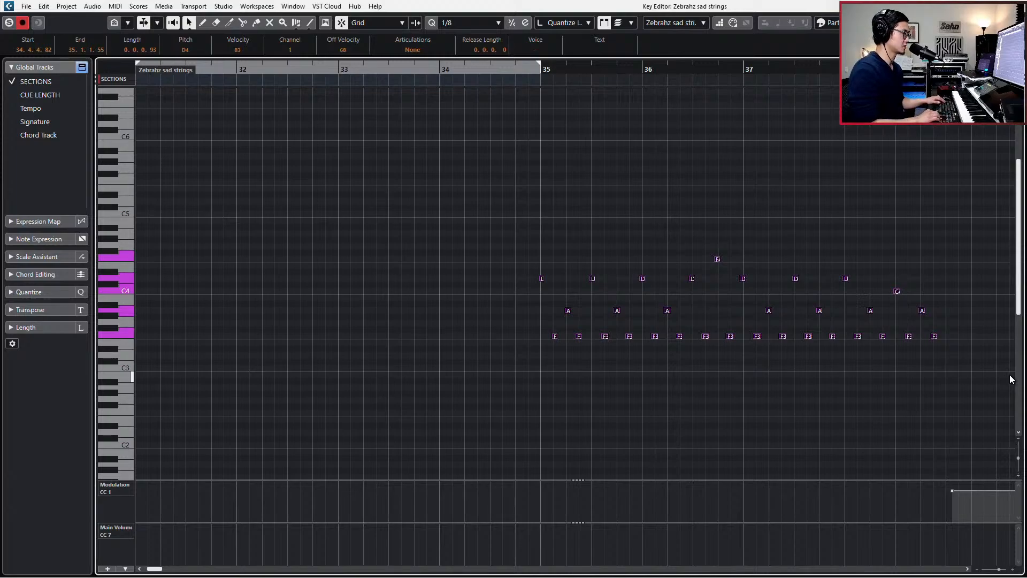
key("q")
key("q")
key("q")
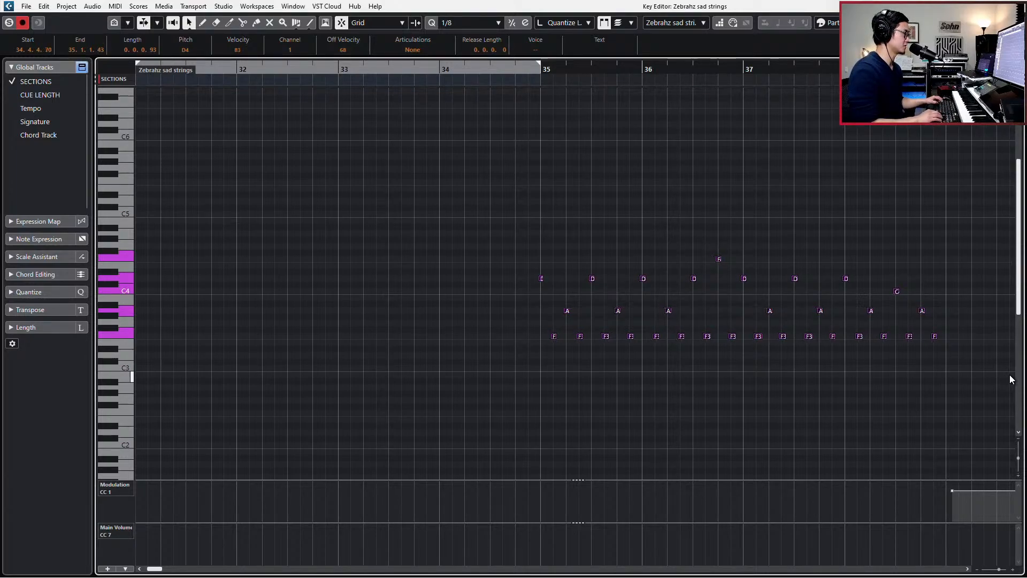
Delete the stray CC 1 modulation data at the end of the Zebrahz sad strings part and close the Key Editor
left_click(502, 490)
left_click_drag(900, 510, 963, 486)
key("Delete")
left_click_drag(525, 212, 977, 419)
key("Return")
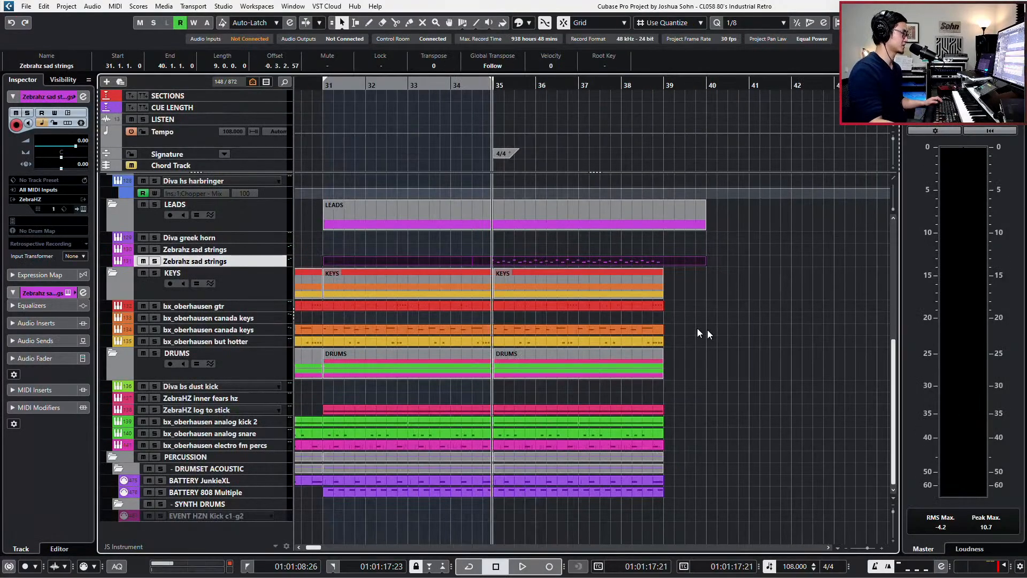
Trim the recorded part on the lower Zebrahz sad strings track so that it ends at bar 39
scroll(500, 259, "up", 3)
scroll(572, 328, "up", 2)
left_click_drag(740, 331, 743, 333)
left_click(754, 333)
left_click(531, 333)
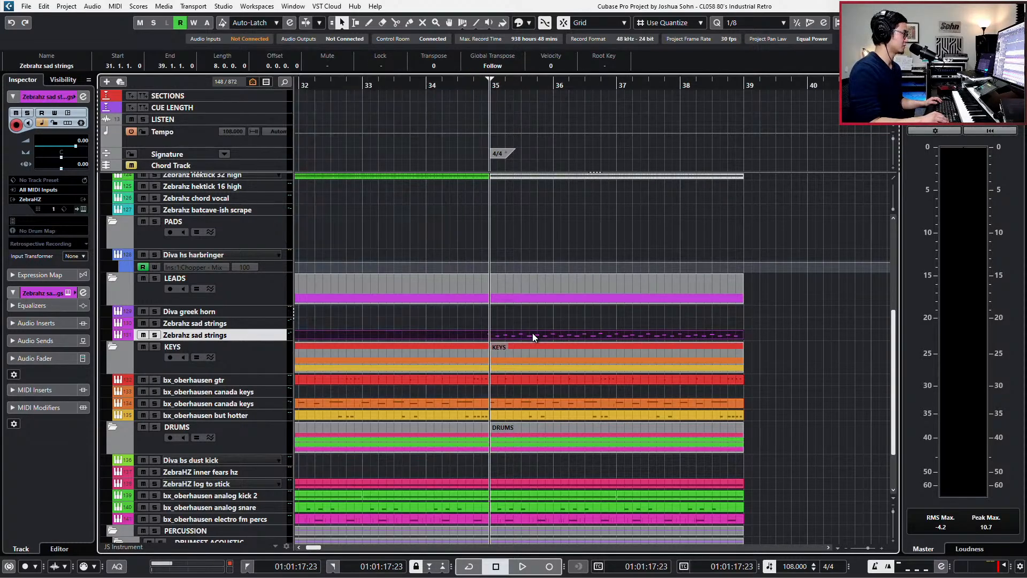
Set the locator range to bars 35 to 39 and place the playback position at bar 35
key("KP_Add")
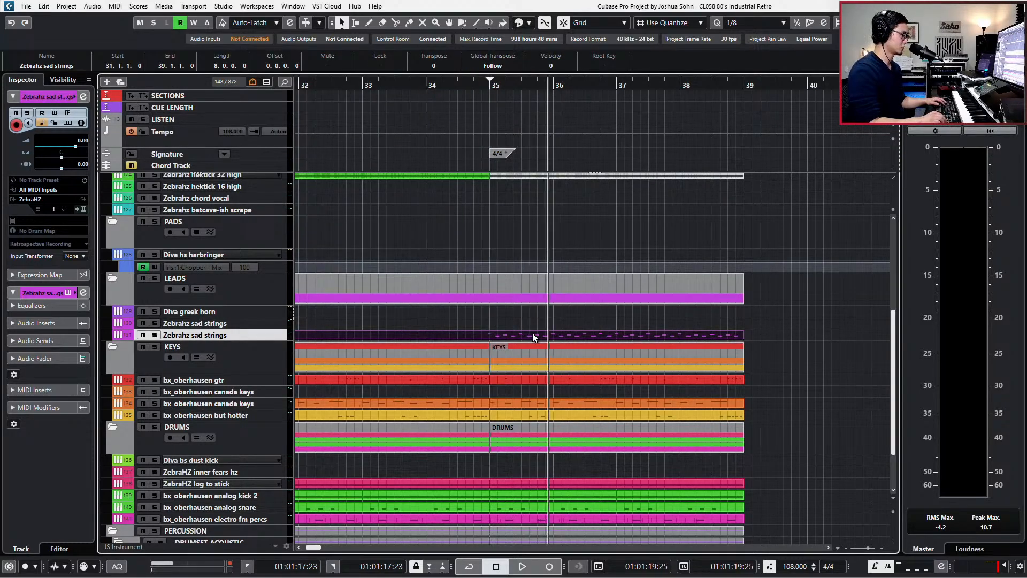
key("n")
key("ctrl+KP_2")
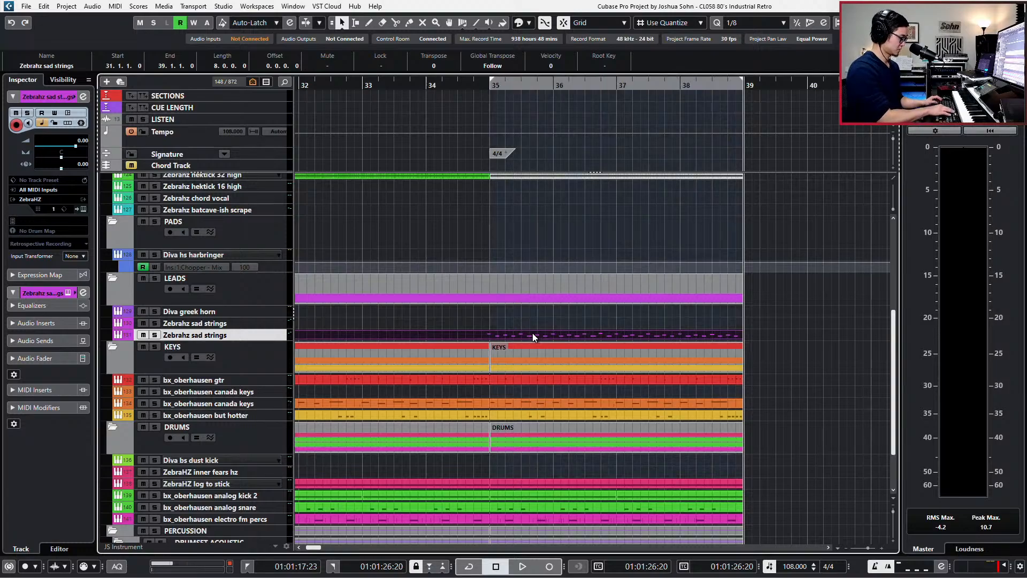
scroll(549, 340, "down", 3)
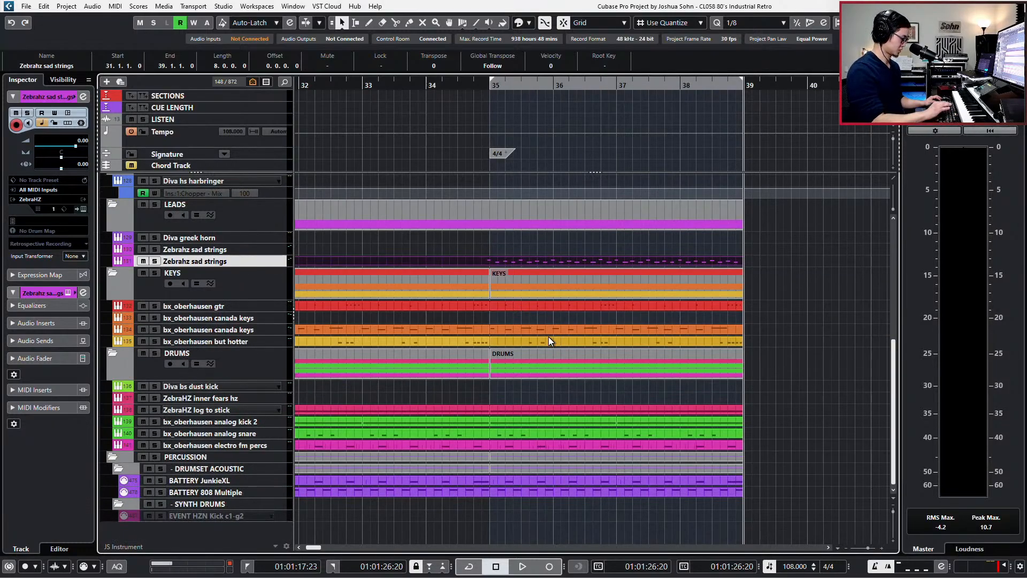
key("KP_Subtract")
key("KP_Subtract")
key("KP_Subtract")
key("KP_Subtract")
key("KP_Subtract")
key("KP_Add")
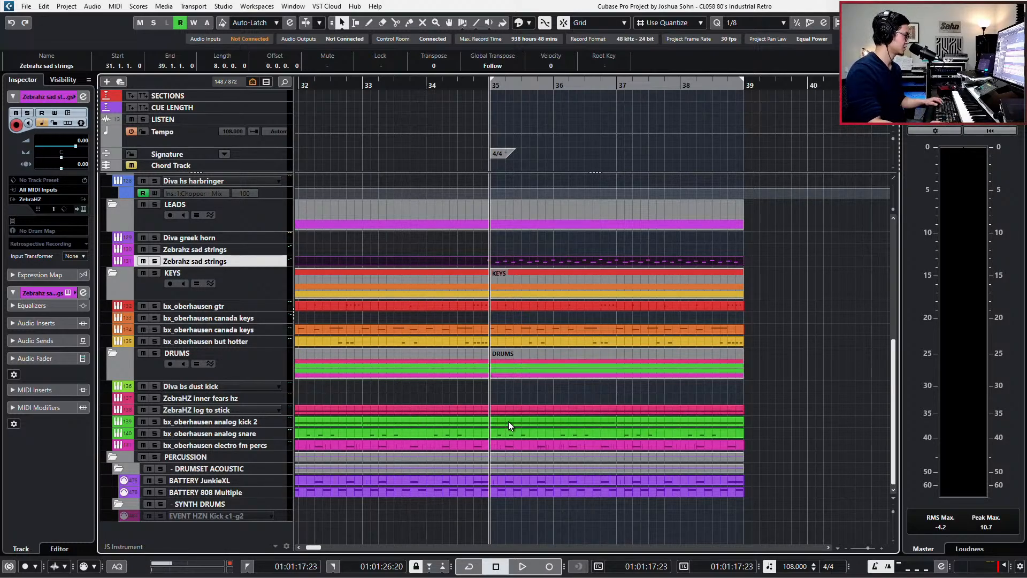
Select the drum and percussion parts at bar 35 and play them briefly in solo
left_click_drag(533, 518, 540, 394)
key("s")
key("space")
key("space")
key("s")
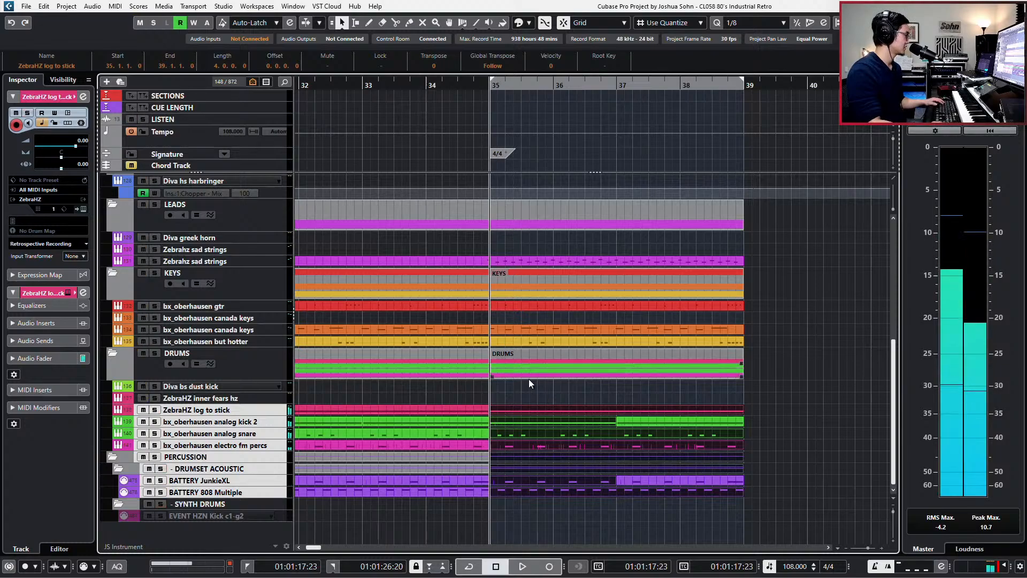
Join the bx_oberhausen elasto bass parts on both sides of bar 27 into one part spanning bars 19 to 35
scroll(529, 378, "up", 5)
left_click(444, 303)
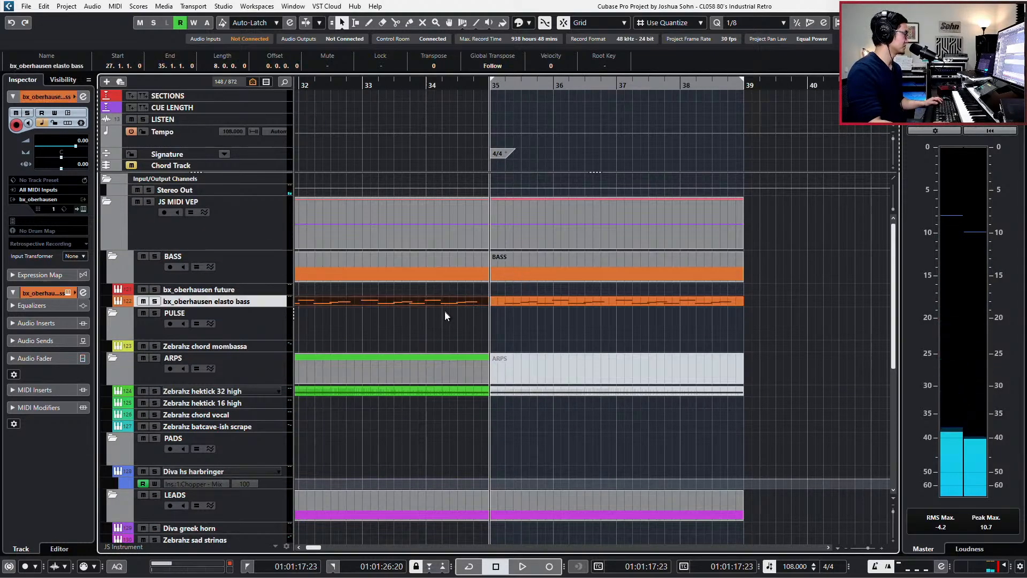
key("g")
key("g")
scroll(447, 308, "left", 1)
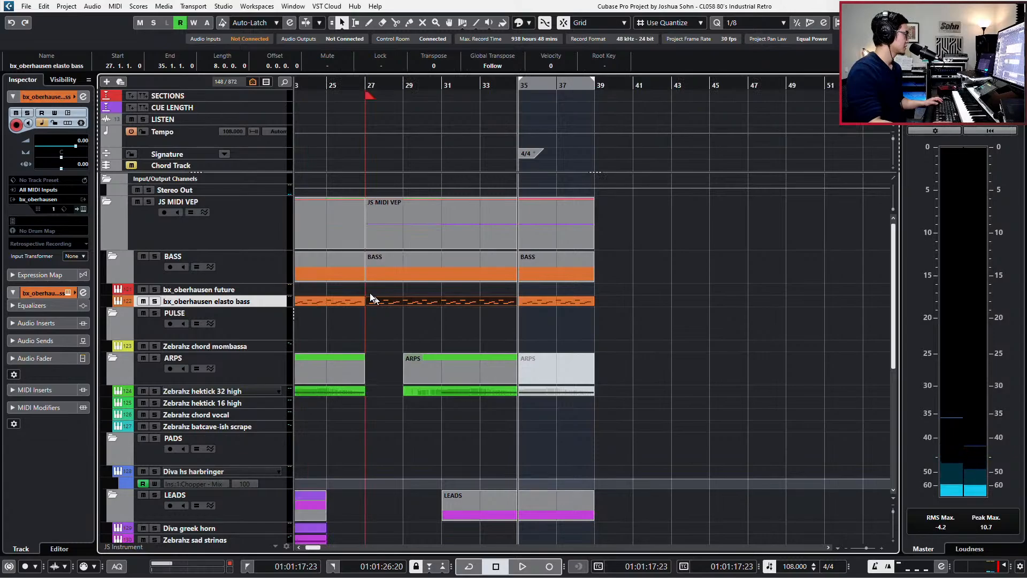
left_click(345, 310)
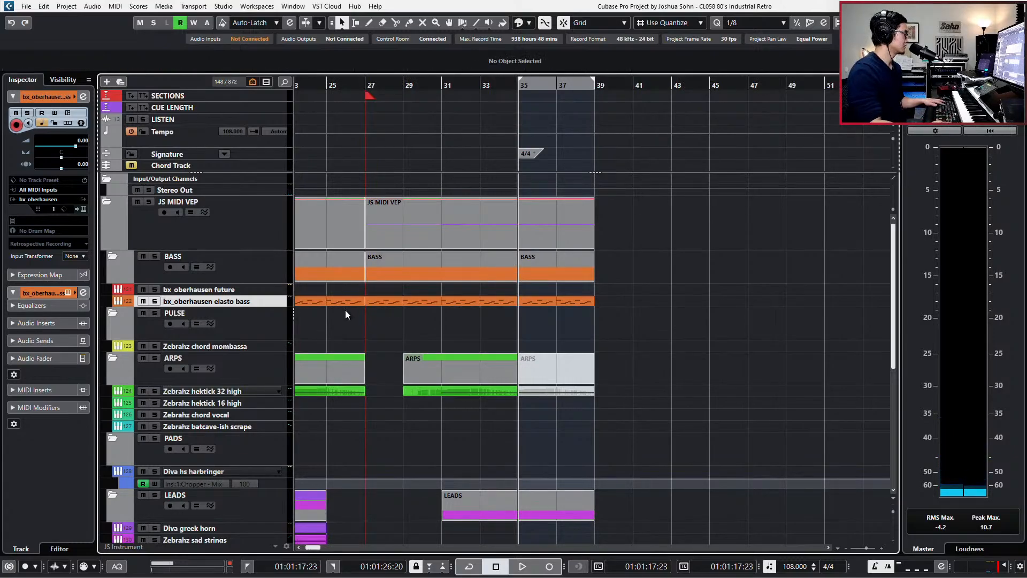
left_click(345, 303)
key("ctrl+z")
Check the D2 and D3 notes around bars 19 and 23 of the elasto bass part in the Key Editor
double_click(364, 301)
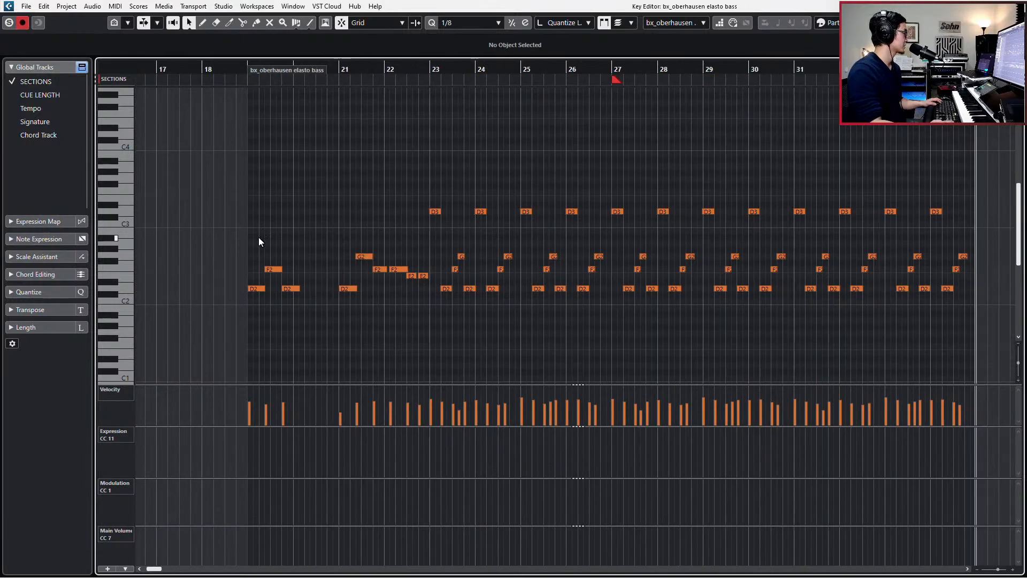
left_click_drag(259, 246, 253, 296)
left_click_drag(444, 227, 428, 185)
key("Return")
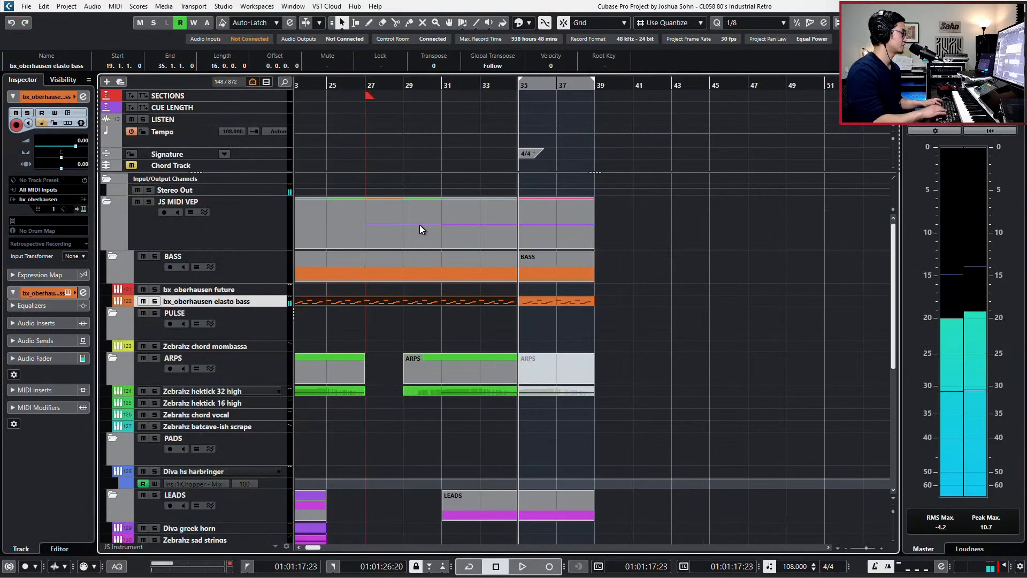
Open the elasto bass part at bar 35 in the Key Editor and delete the D3 note on its first beat
double_click(543, 303)
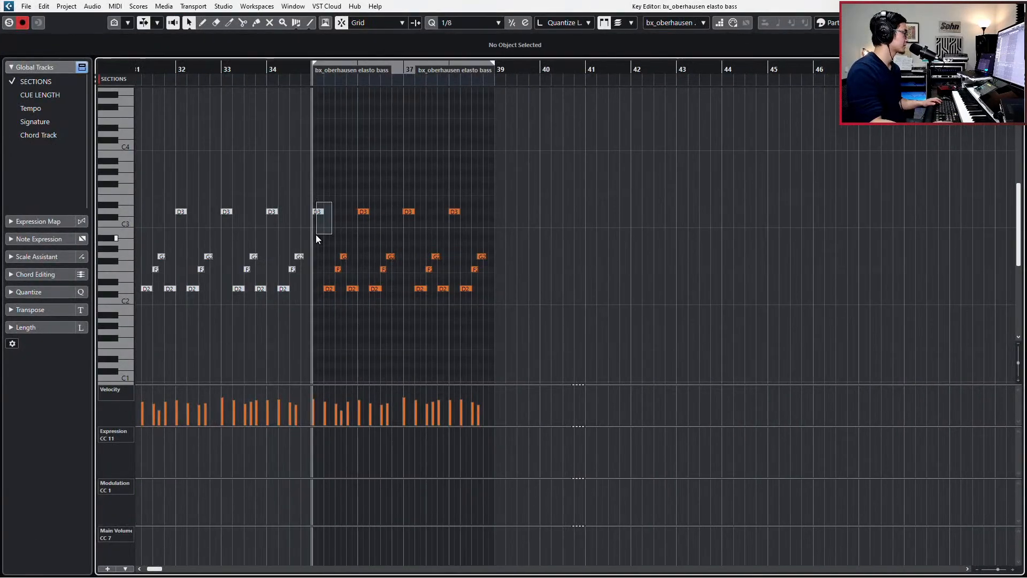
left_click_drag(316, 234, 317, 233)
key("Delete")
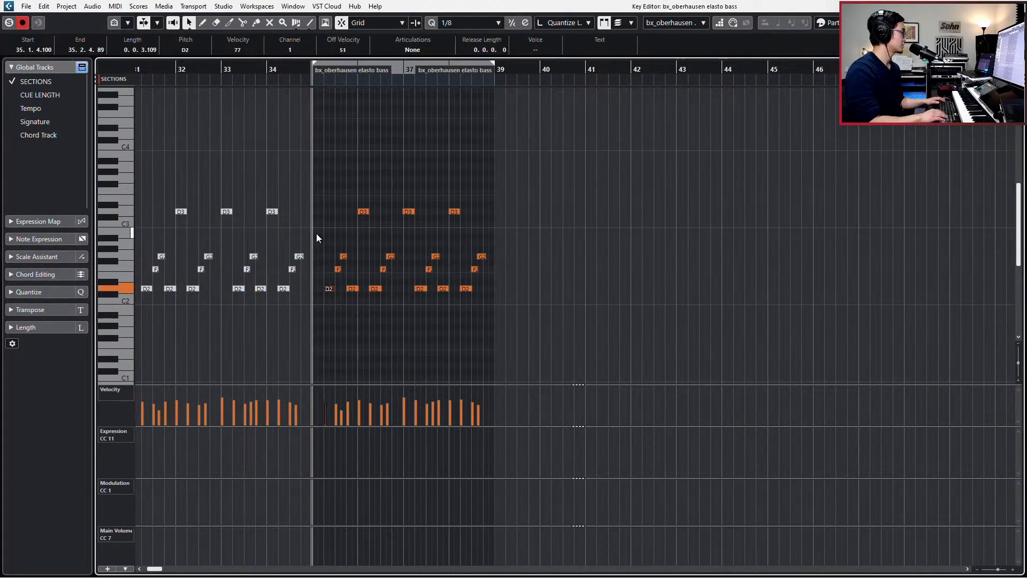
Duplicate all the selected parts of bars 35 to 39 directly after themselves, filling bars 39 to 43
key("Return")
scroll(694, 313, "down", 6)
scroll(670, 315, "up", 3)
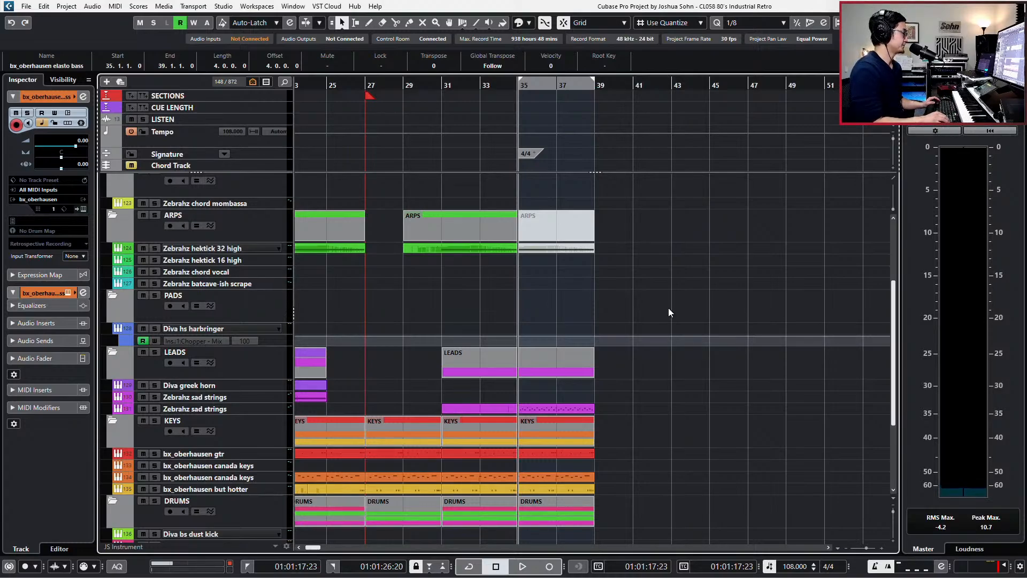
key("ctrl+d")
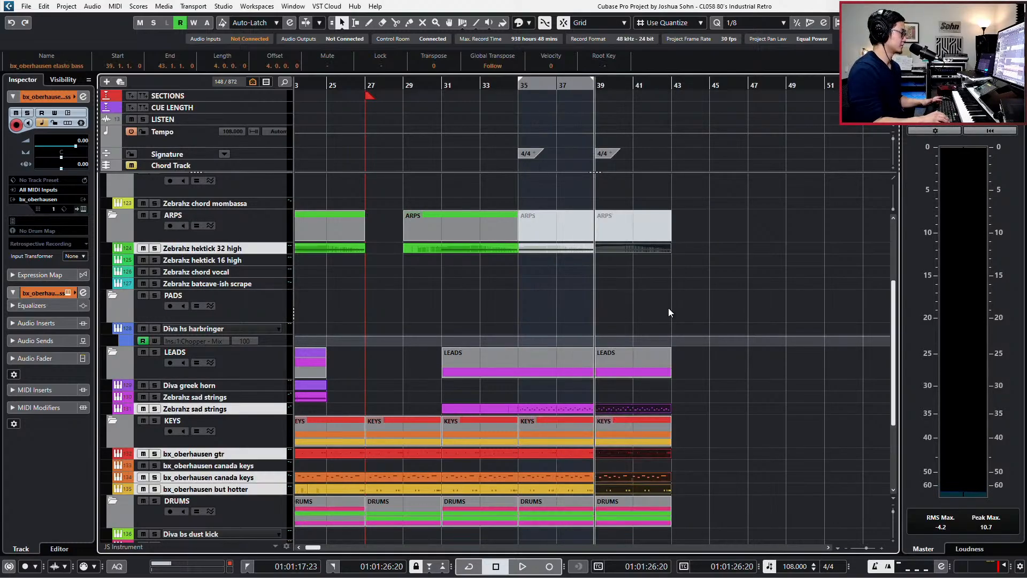
Join the Zebrahz sad strings parts into one continuous part spanning bars 31 to 43
key("KP_Subtract")
key("space")
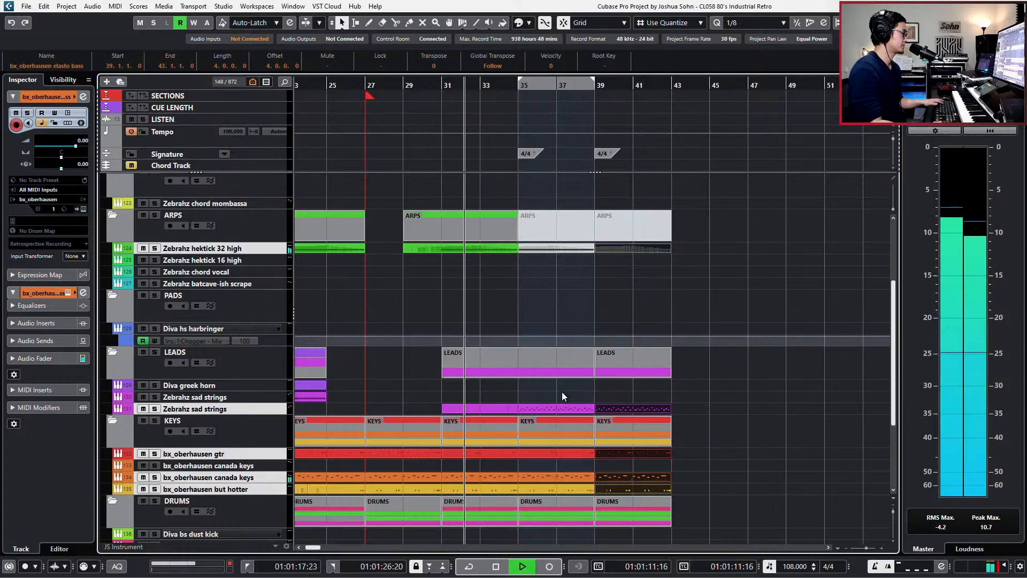
left_click(562, 409)
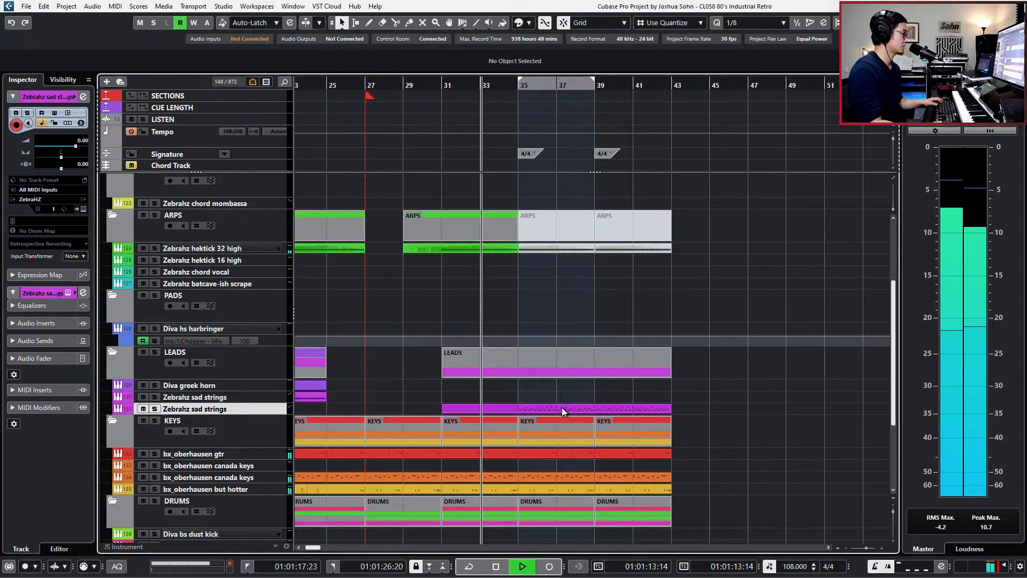
Play from bar 31 with the sad strings part in the Key Editor, recording Modulation and Main Volume moves up to bar 43
key("space")
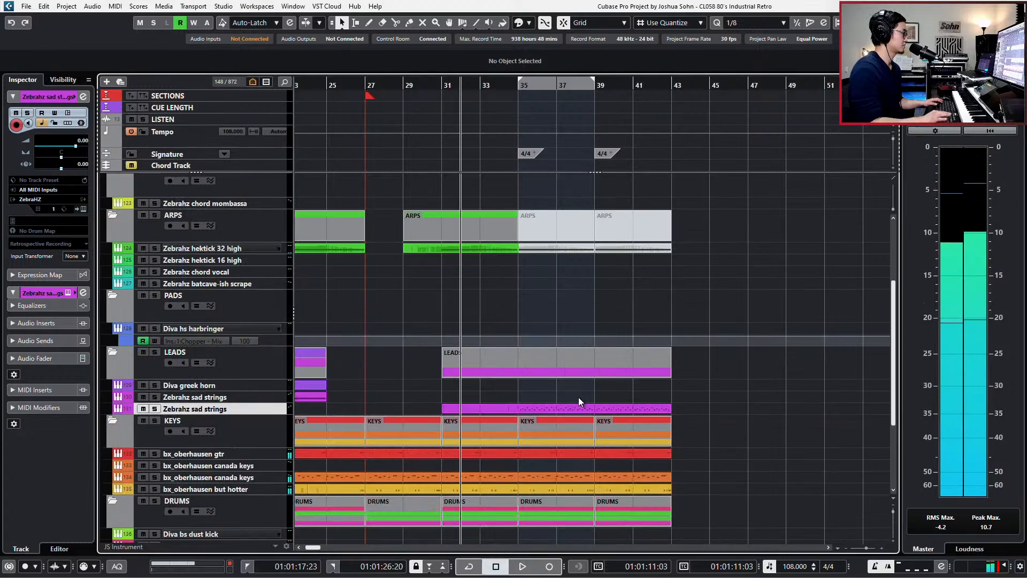
key("KP_Subtract")
key("space")
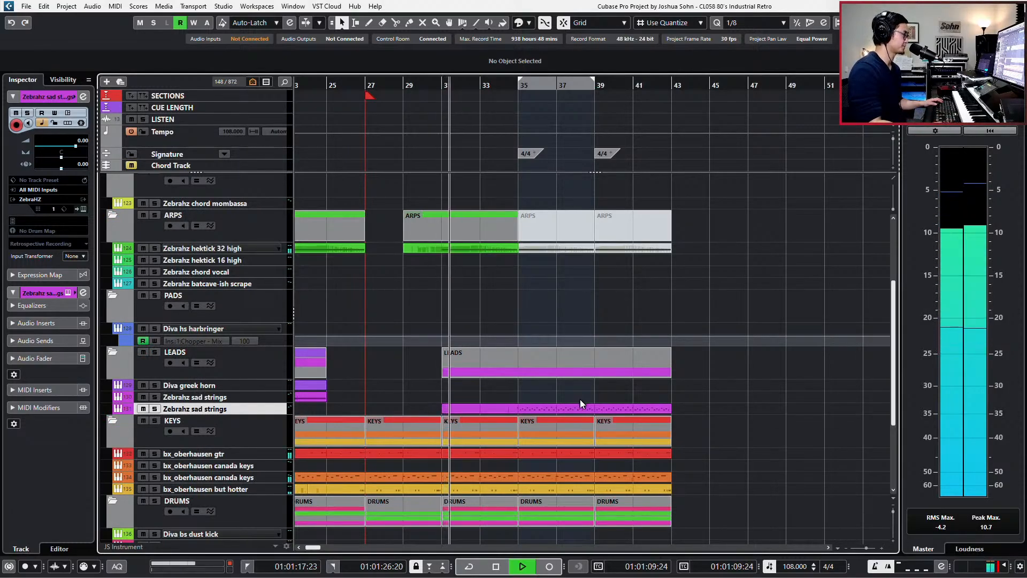
double_click(586, 405)
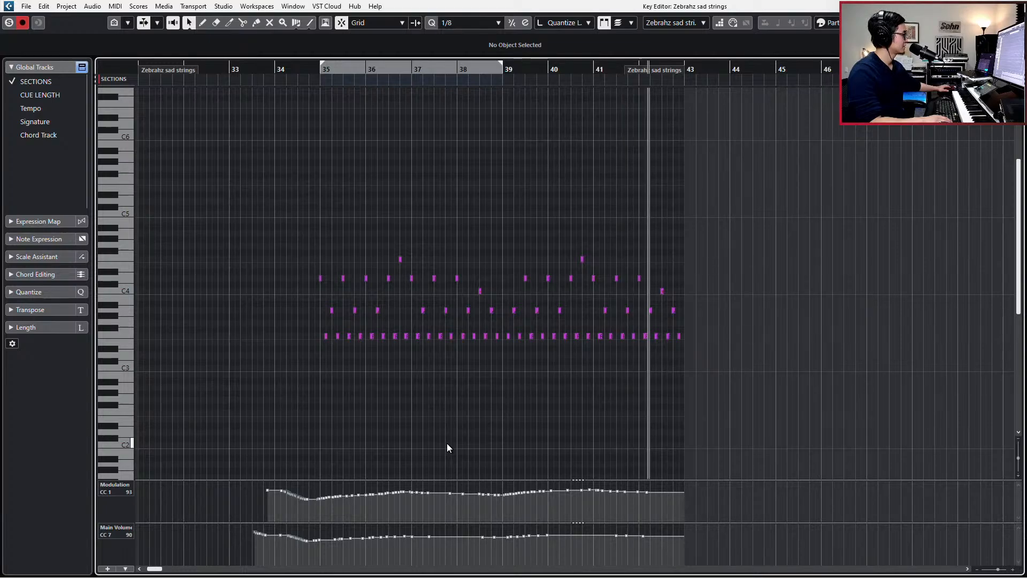
key("space")
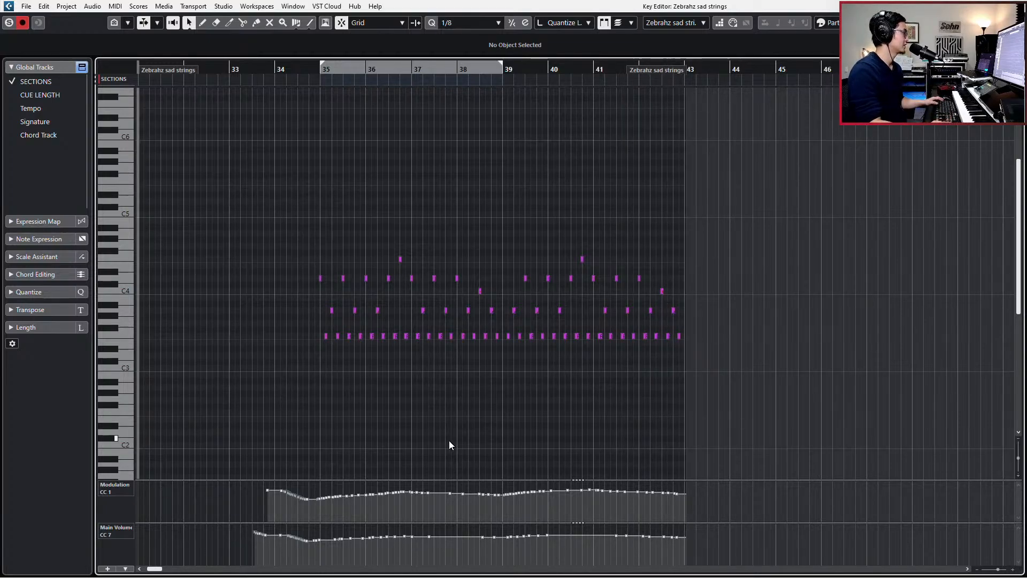
Copy the D4 note on the first beat of bar 38 to the first beat of bar 39 in the sad strings part
scroll(451, 386, "up", 3)
scroll(458, 385, "up", 3, "ctrl")
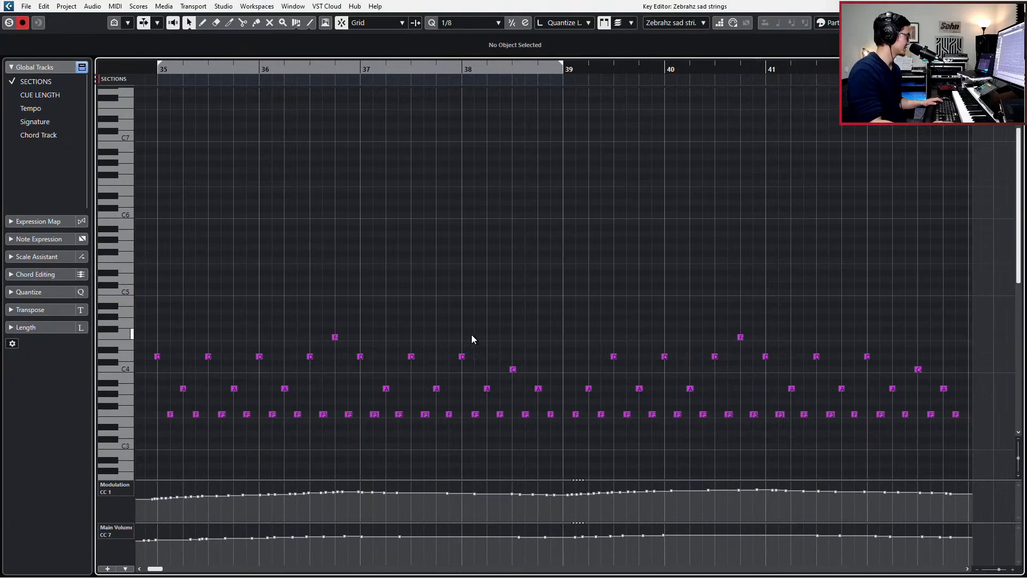
scroll(468, 341, "left", 3)
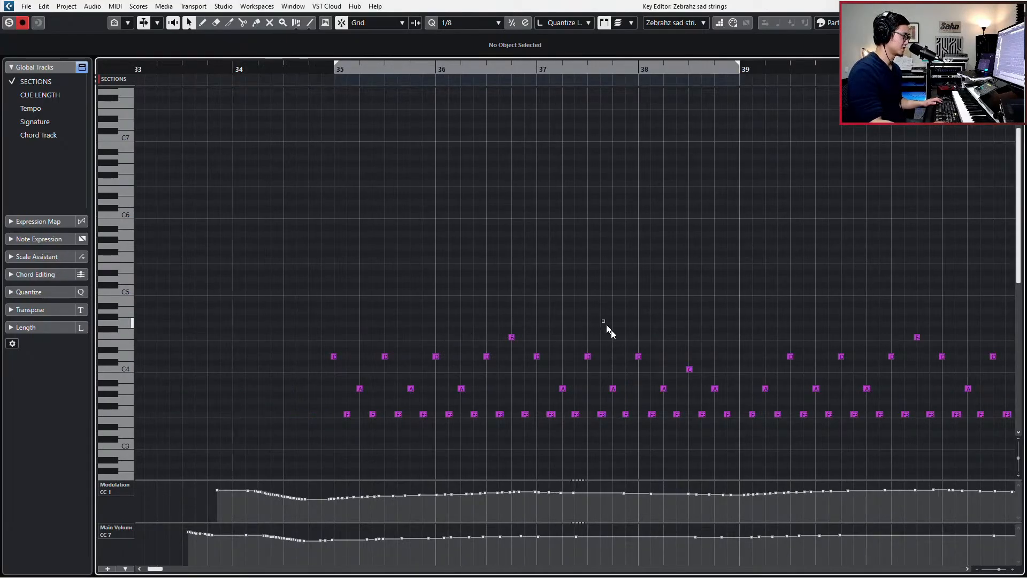
left_click_drag(606, 325, 650, 365)
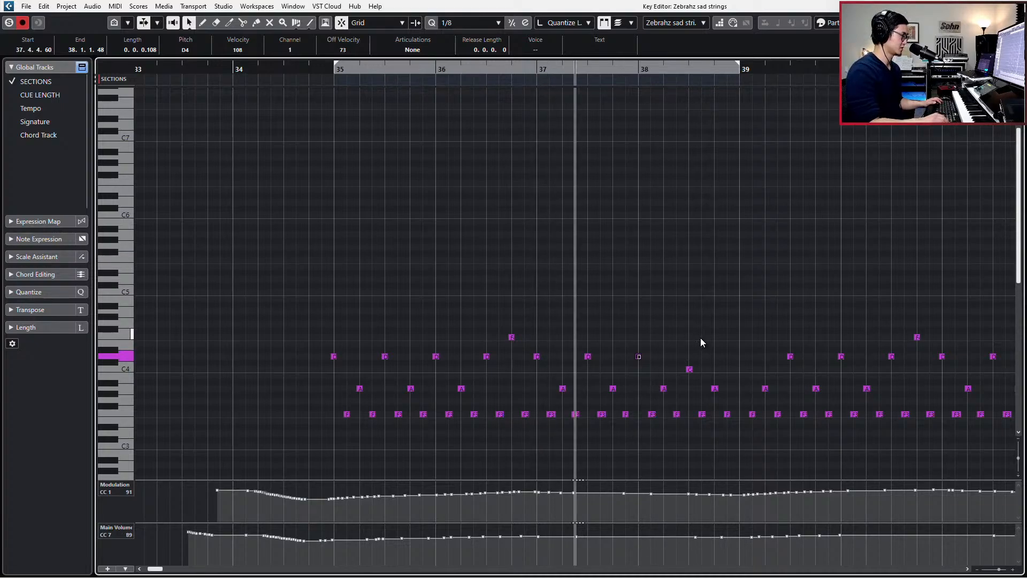
key("space")
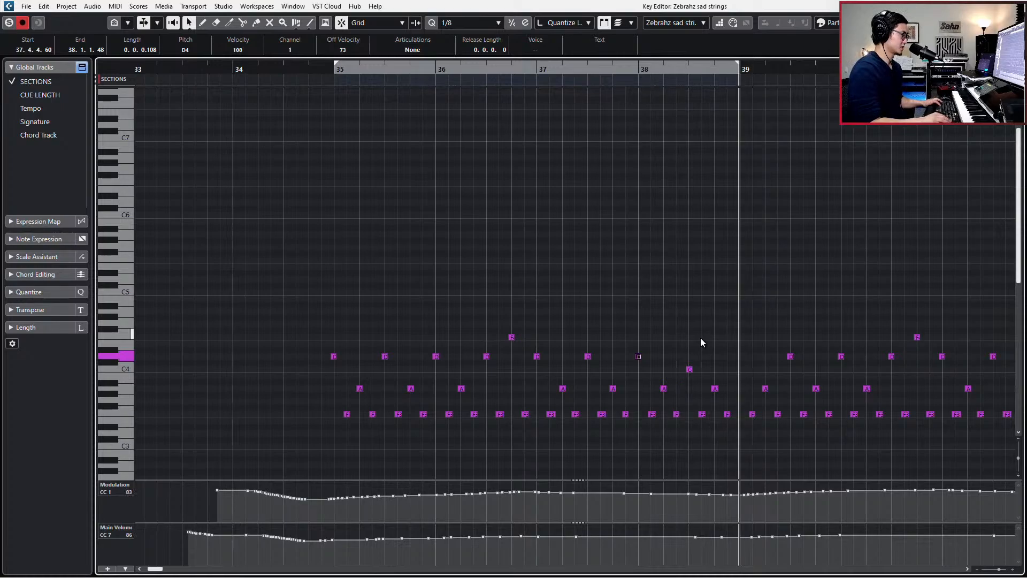
key("ctrl+v")
key("KP_Subtract")
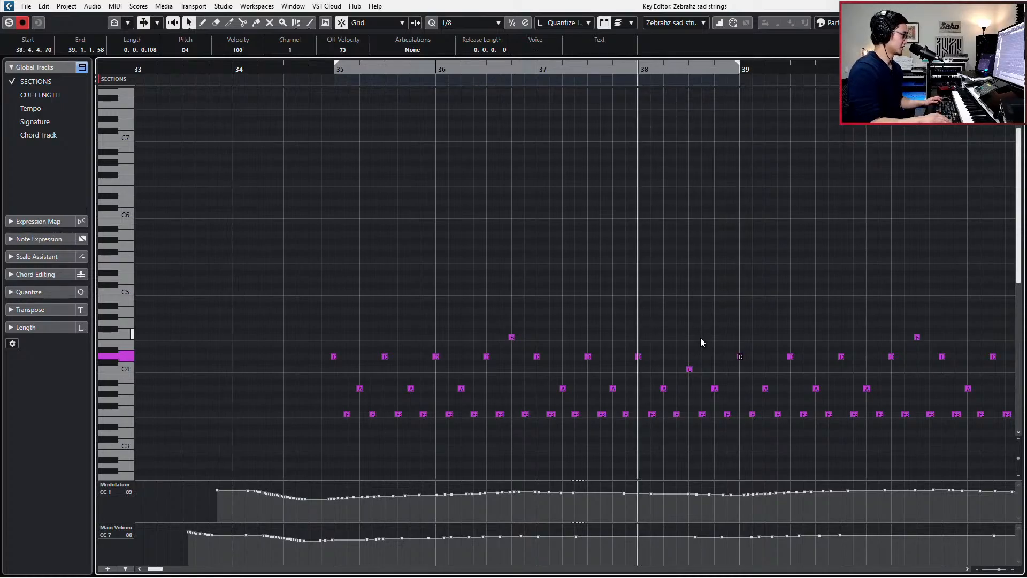
key("space")
key("space")
key("Return")
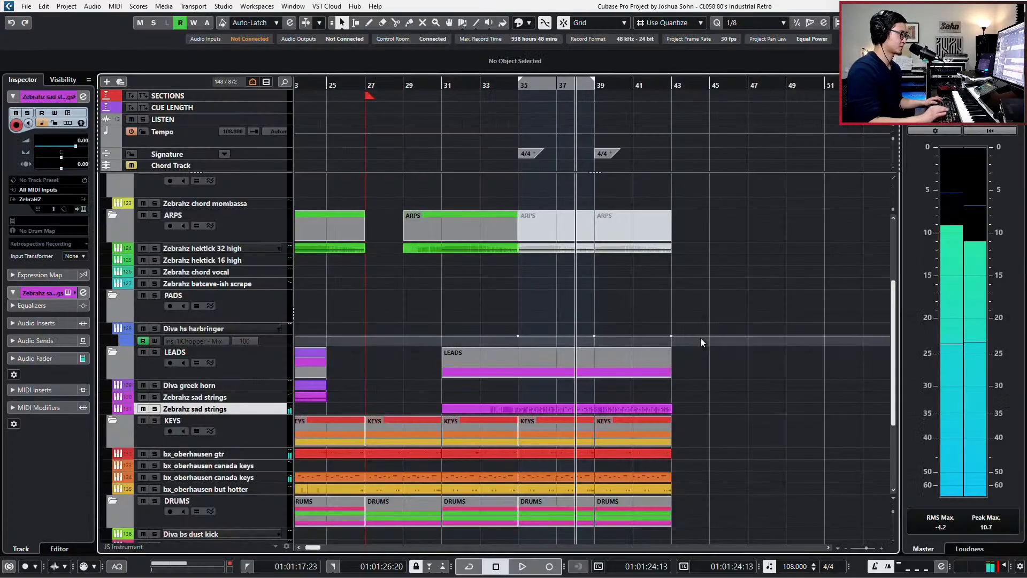
Examine the parts across all track folders around the duplicated section at bars 39 to 43
scroll(688, 423, "down", 3)
key("KP_1")
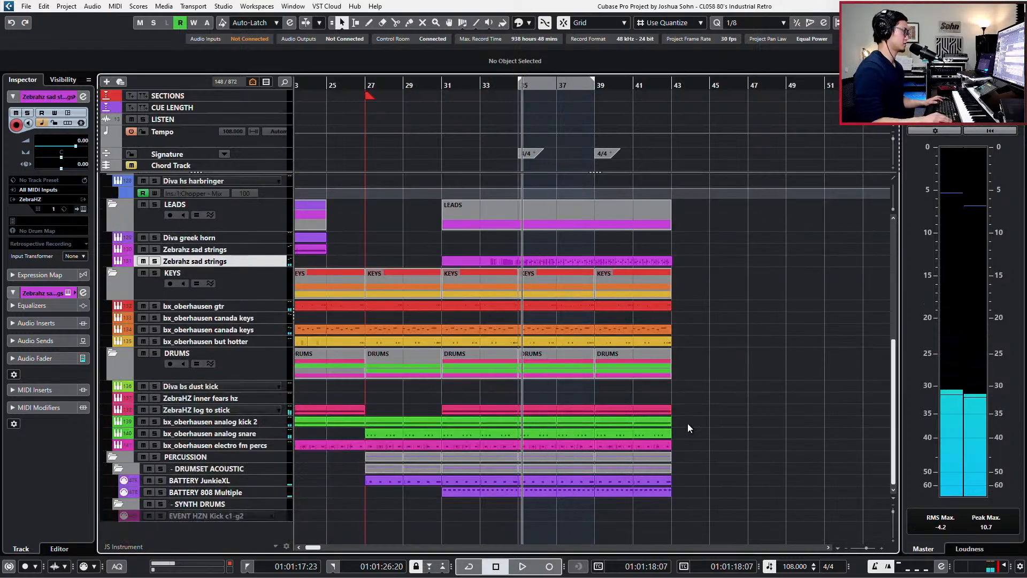
key("KP_Add")
key("KP_Add")
key("KP_Add")
key("KP_Add")
key("KP_Add")
key("KP_Add")
key("KP_Add")
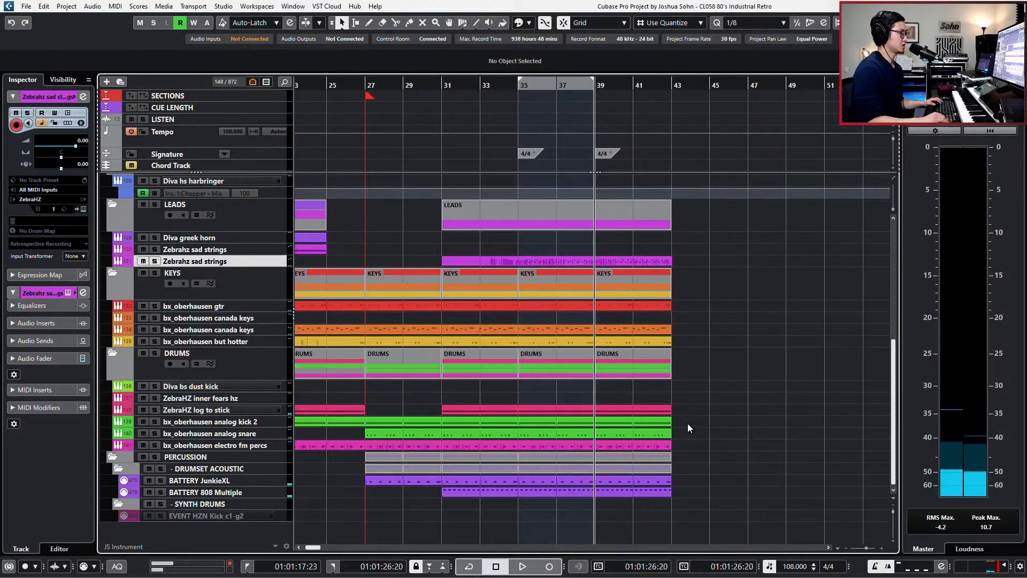
key("KP_Subtract")
key("KP_Subtract")
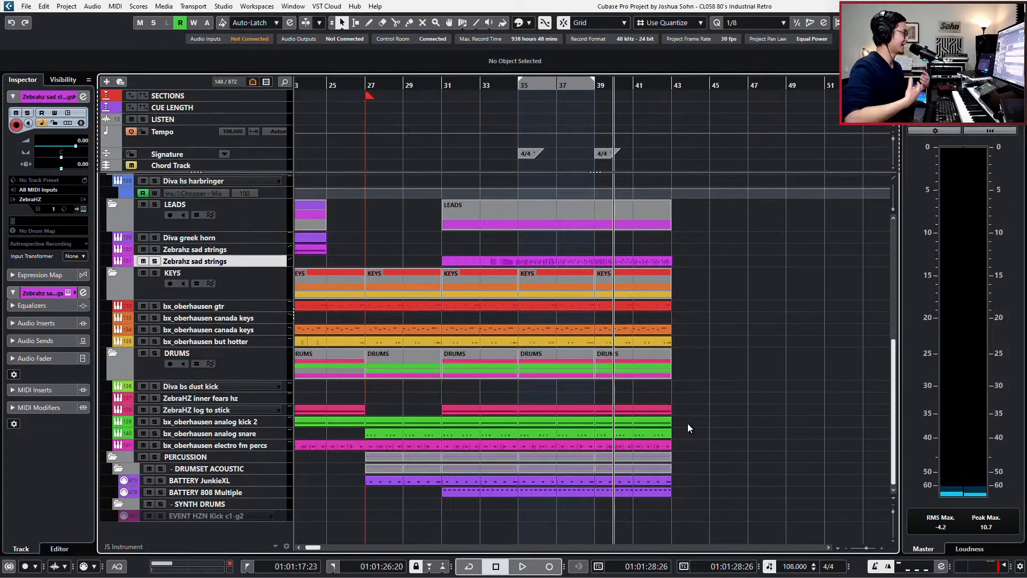
scroll(682, 422, "up", 4)
scroll(676, 438, "down", 1)
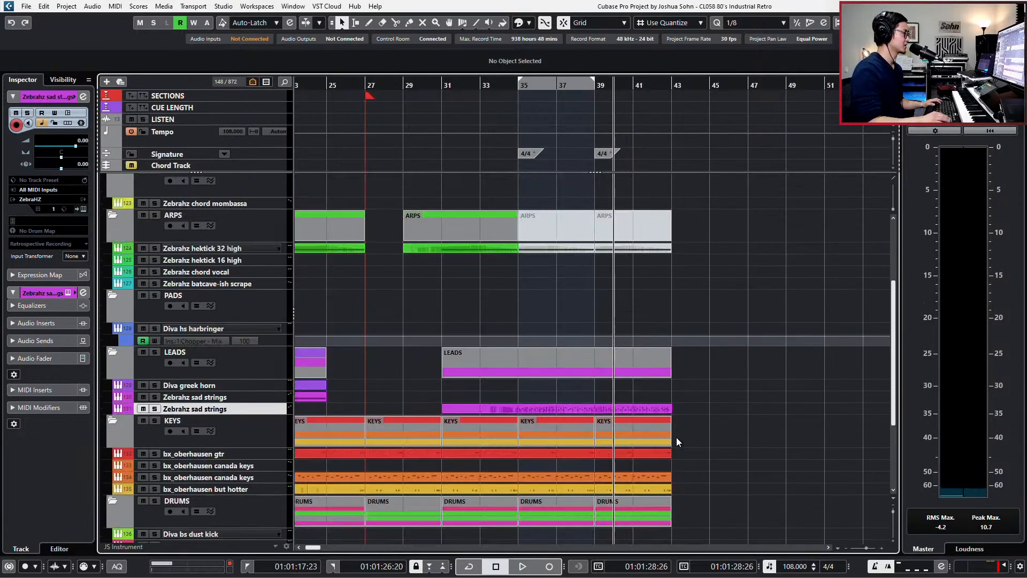
key("KP_Subtract")
key("KP_Subtract")
key("KP_Add")
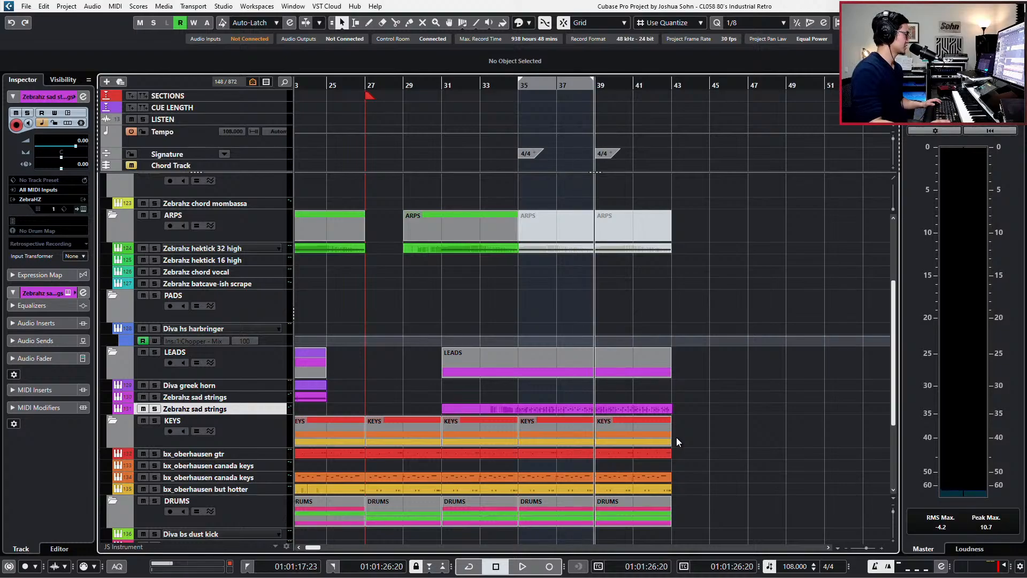
scroll(671, 409, "up", 1)
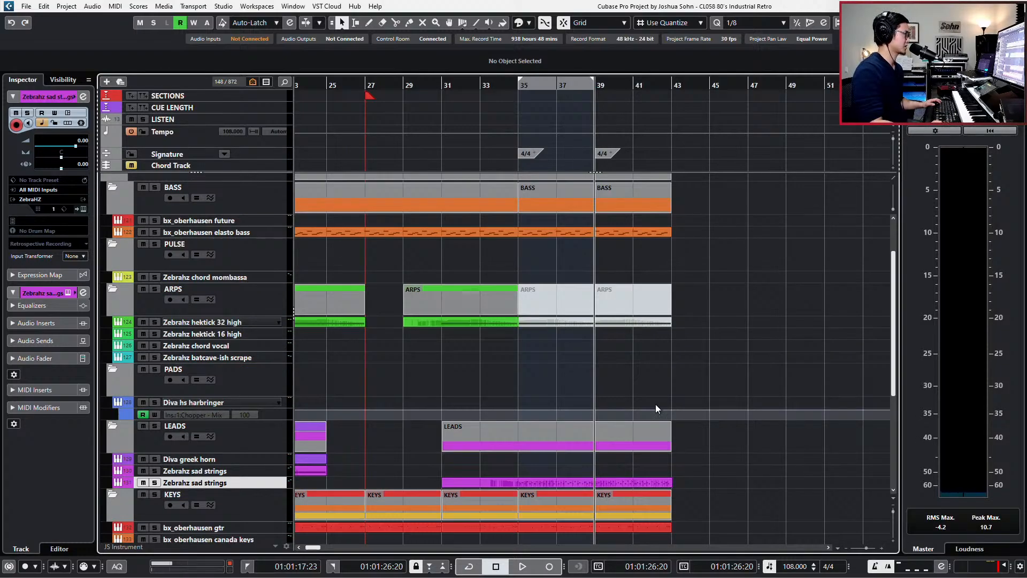
scroll(678, 374, "up", 1)
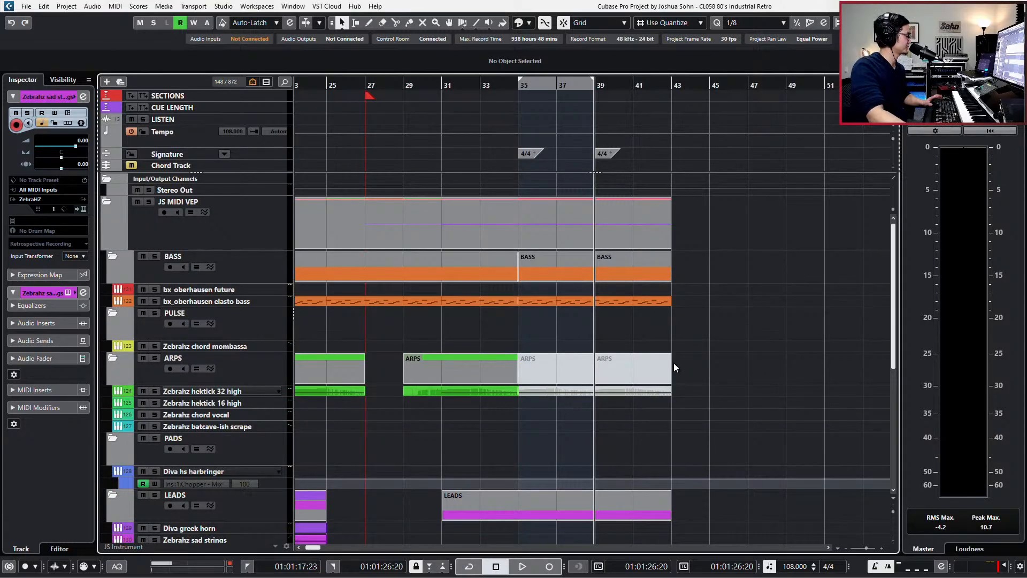
scroll(673, 368, "down", 4)
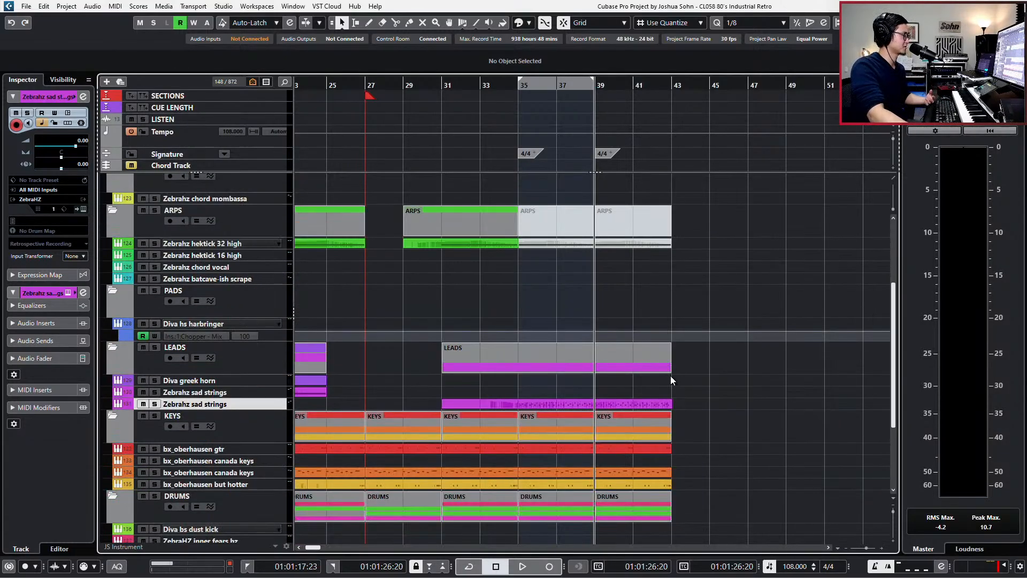
scroll(680, 362, "up", 1)
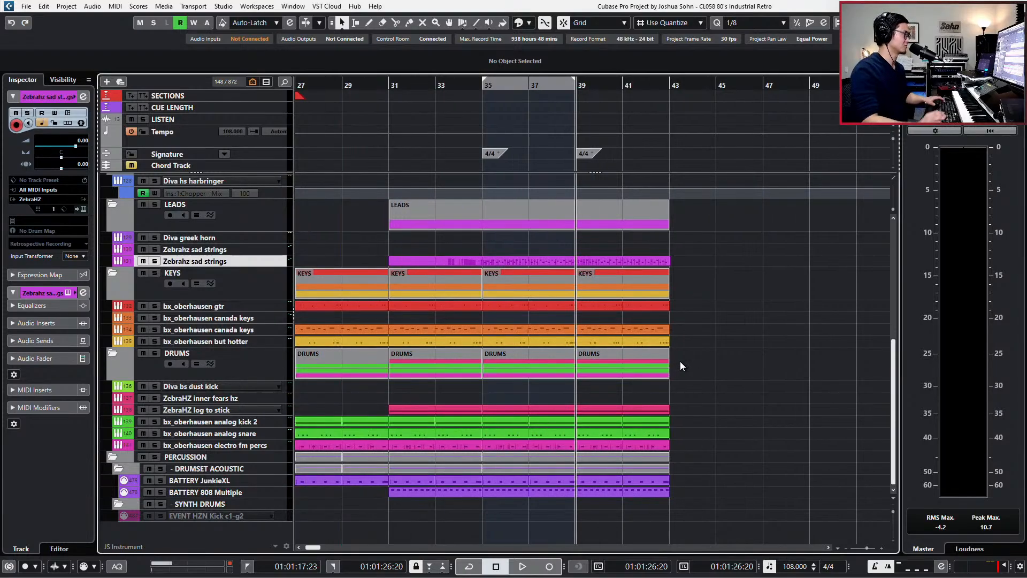
Extend the locator range that starts at bar 35 so it ends at bar 45
key("KP_Add")
key("KP_Add")
key("KP_Add")
key("KP_Add")
key("KP_Add")
key("KP_Add")
key("ctrl+KP_2")
Play the duplicated section from bar 39 to about bar 43
key("KP_Subtract")
key("KP_Subtract")
key("KP_Subtract")
key("KP_Subtract")
key("KP_Subtract")
key("KP_Subtract")
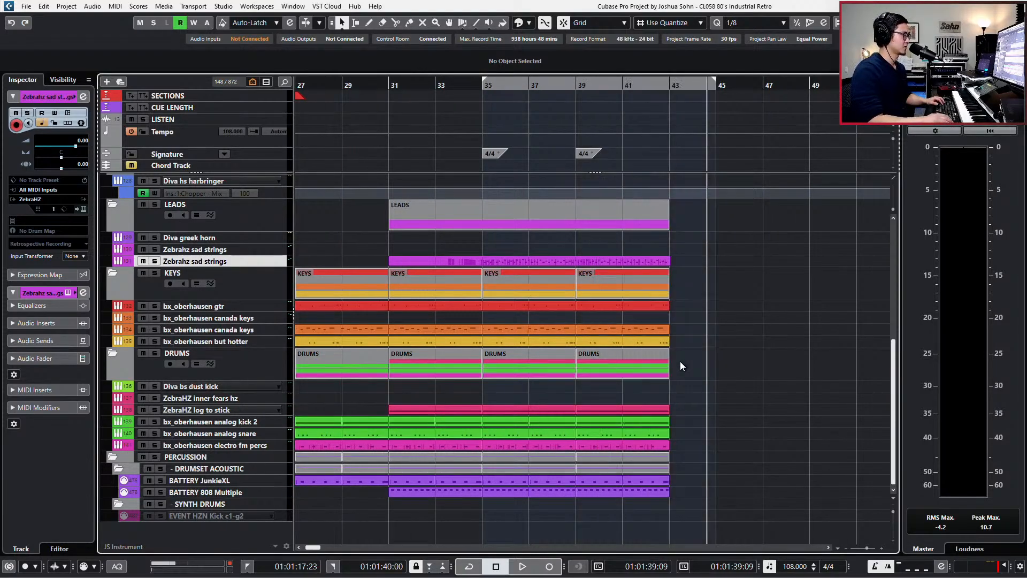
key("space")
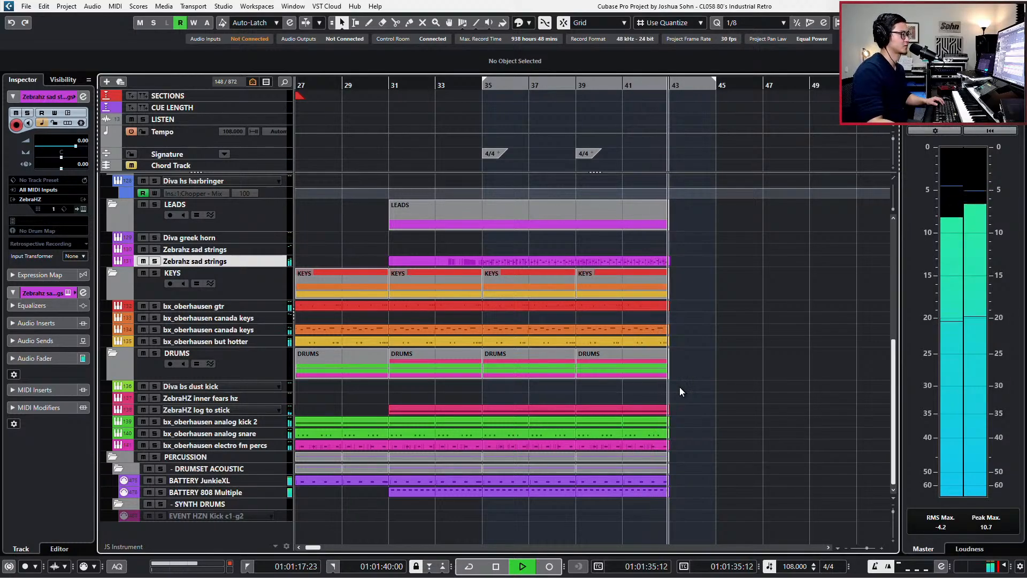
key("space")
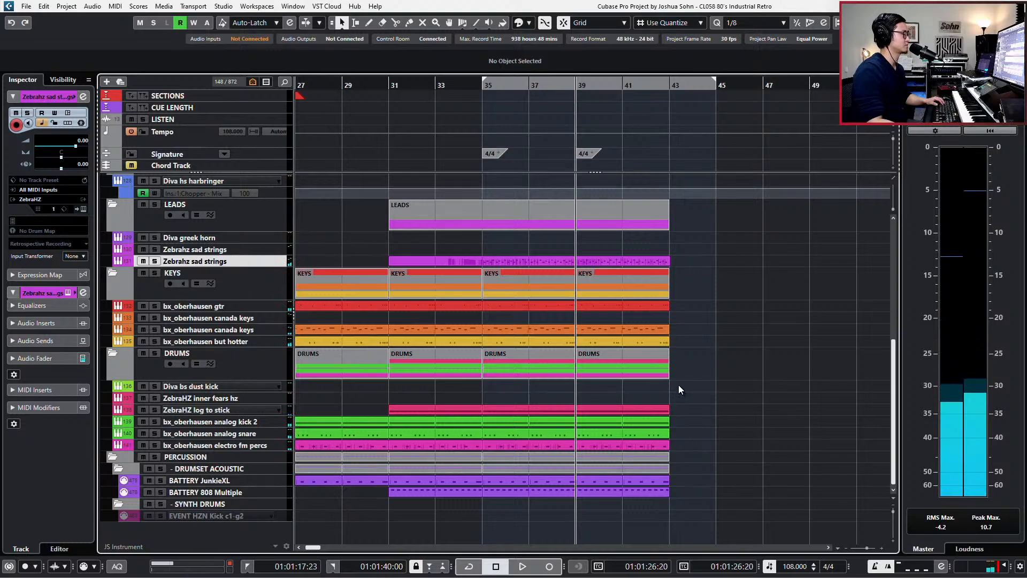
Open the Zebrahz sad strings part in the Key Editor and play it from bar 41
key("KP_Add")
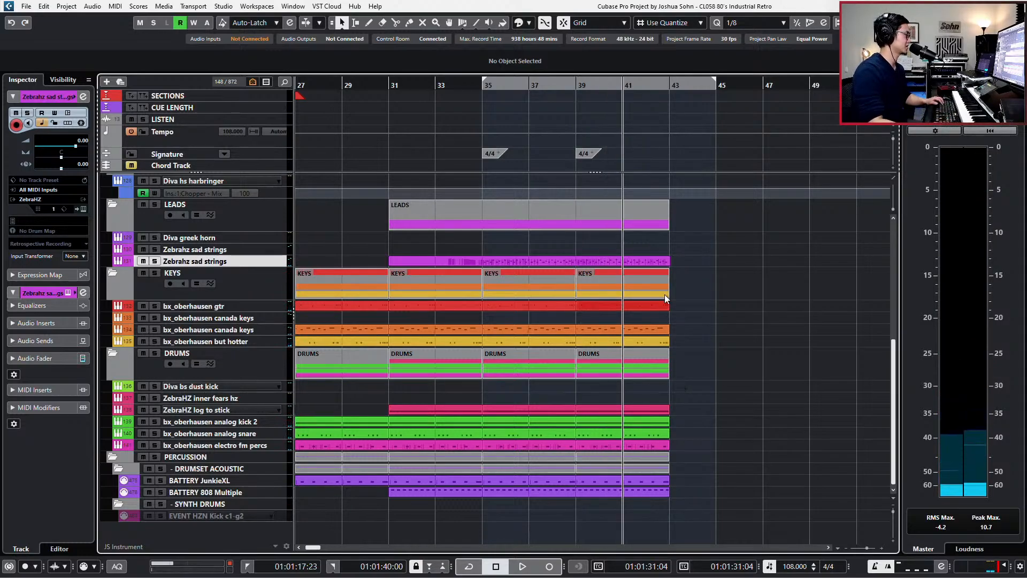
double_click(659, 261)
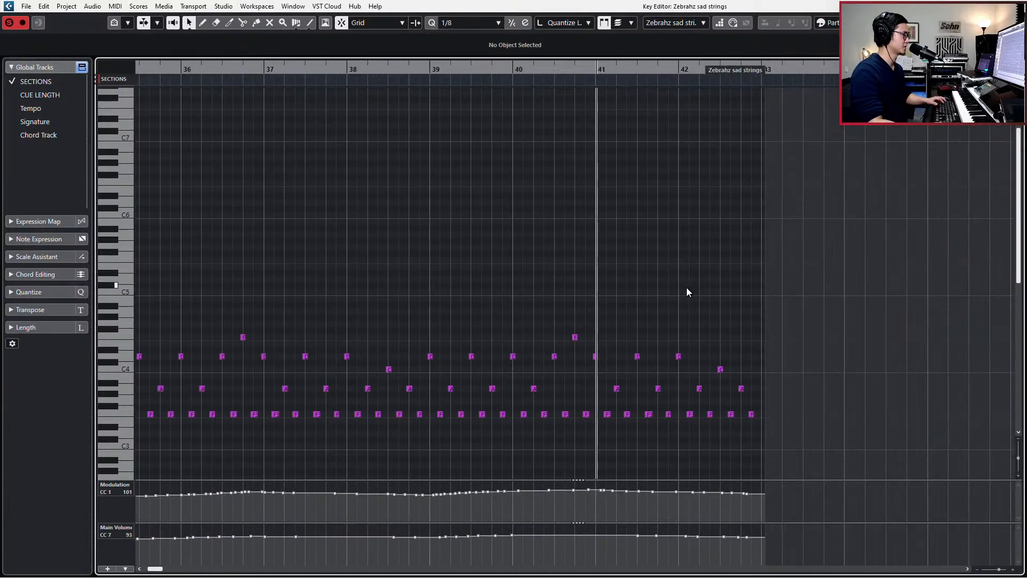
key("space")
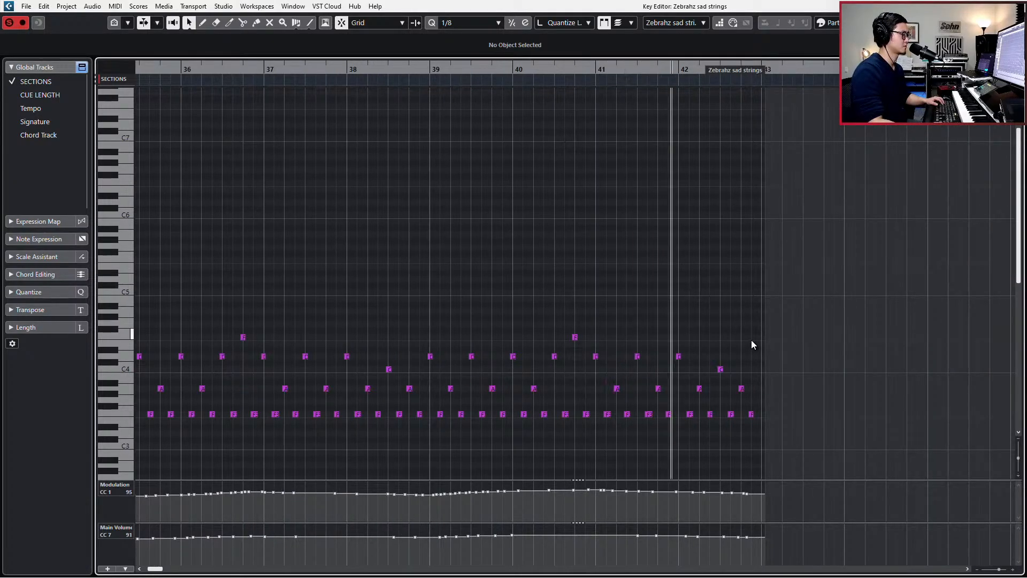
key("space")
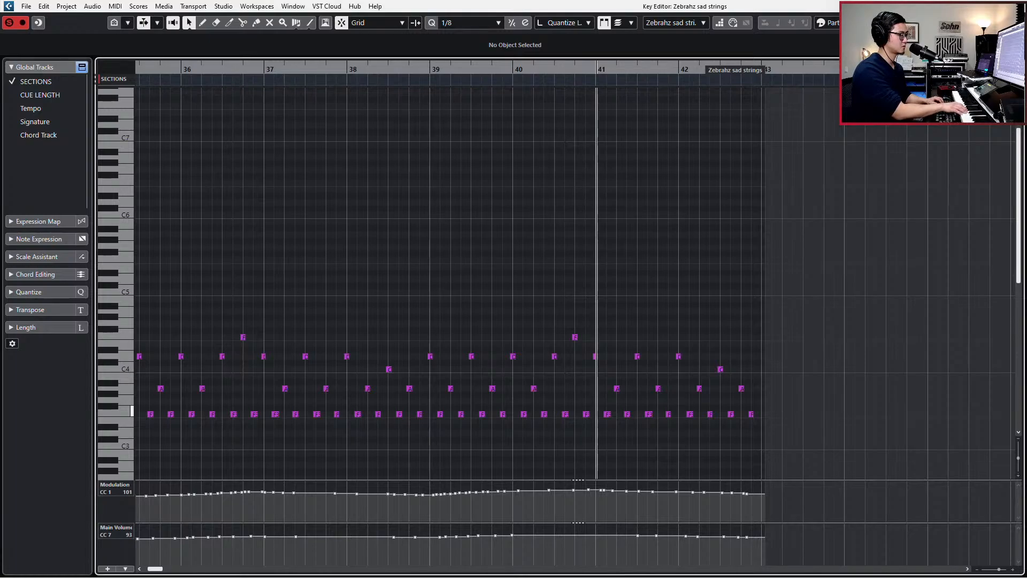
Raise the sad strings D4 note at the start of bar 42 to F4 and the A3 note shortly after it to E4
left_click(679, 357)
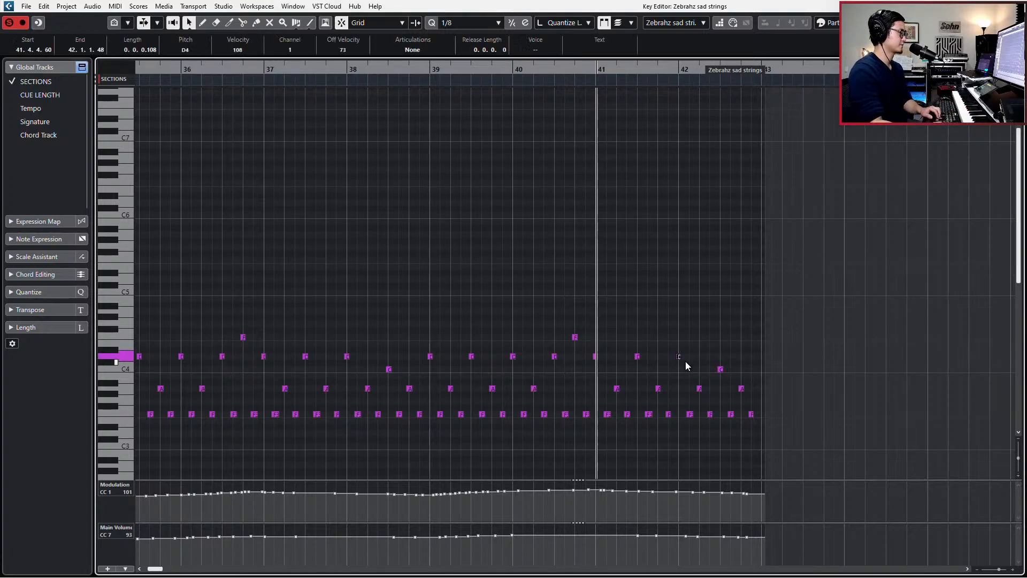
key("Up")
key("Up")
left_click_drag(691, 361, 709, 389)
key("Up")
key("Up")
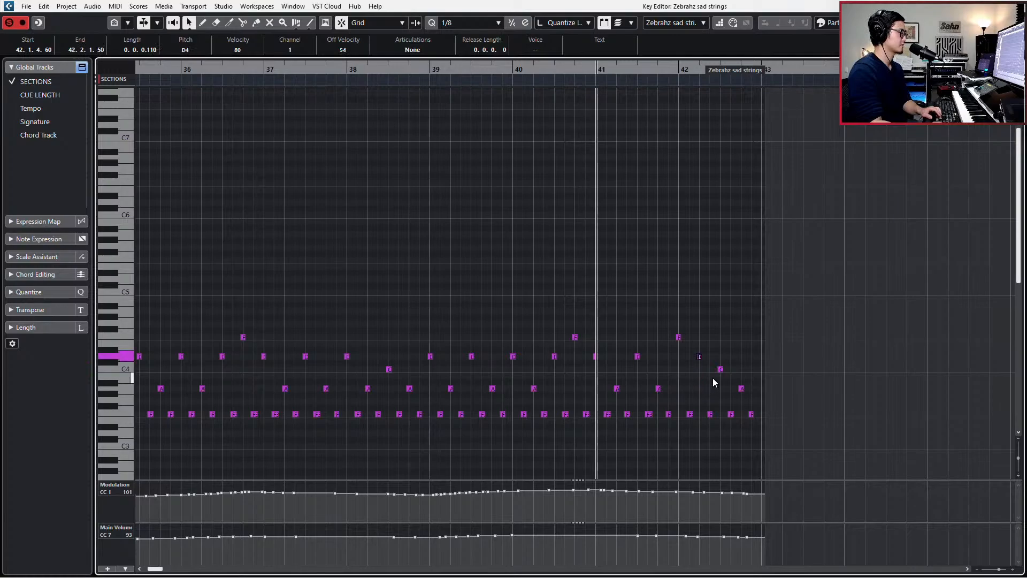
Increase the velocity of the E4 note on the second beat of bar 42
left_click(720, 368)
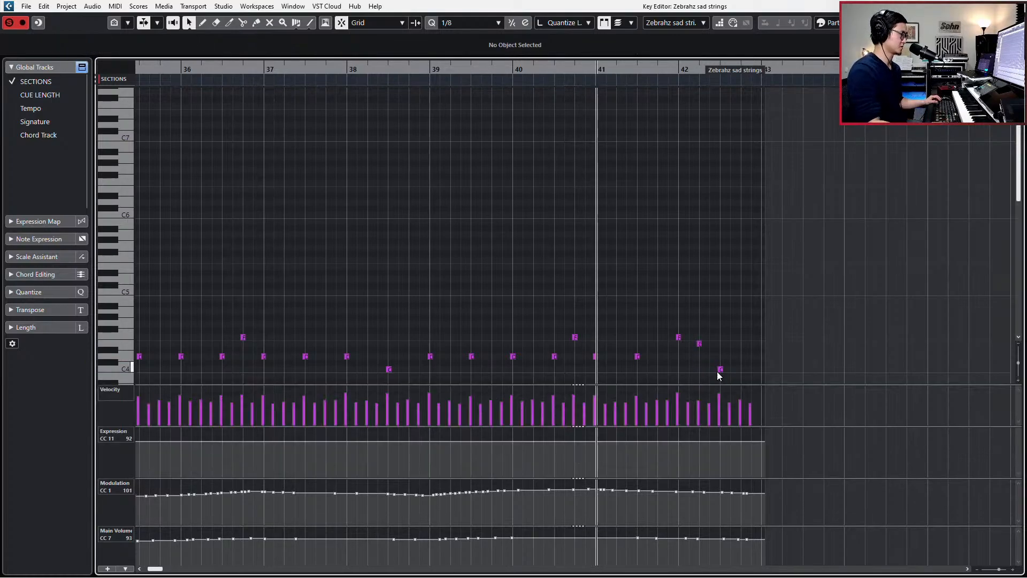
left_click(699, 344)
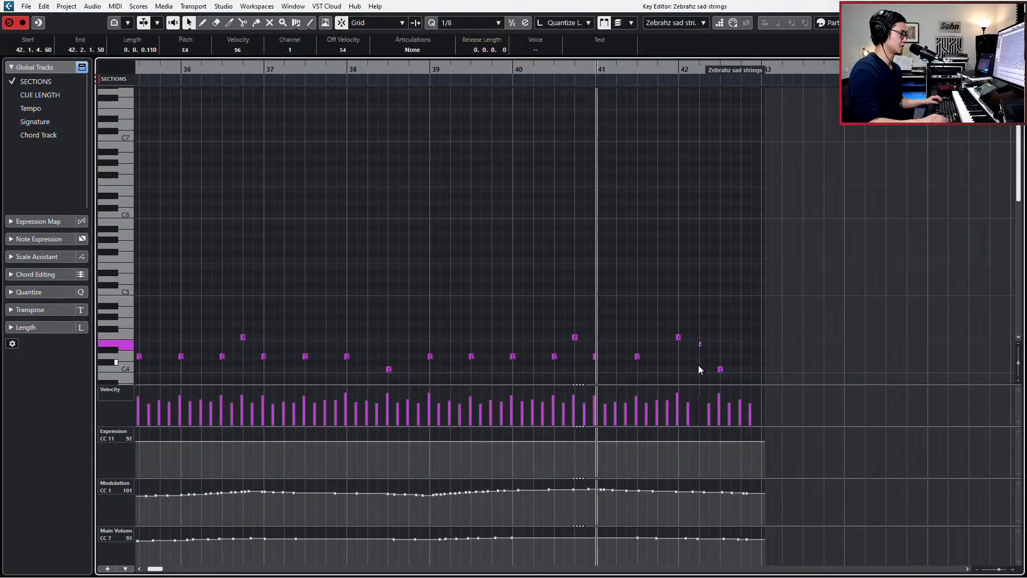
scroll(698, 369, "down", 3)
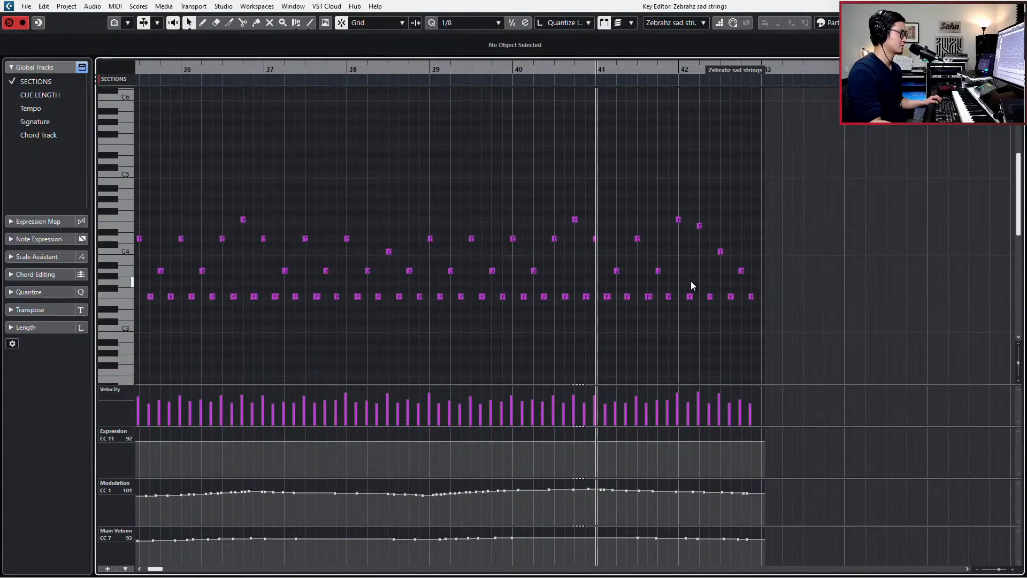
Raise the sad strings C4 note on the third beat of bar 42 to D4 and the A3 note on the fourth beat to C4, and play from bar 41
left_click_drag(687, 283, 765, 328)
mouse_move(712, 393)
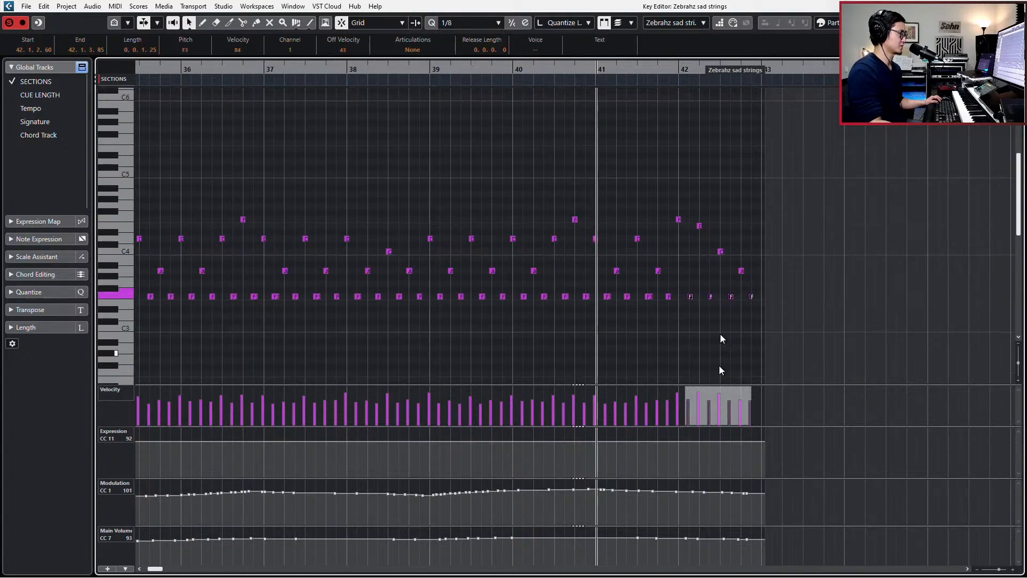
left_click(719, 251)
key("Up")
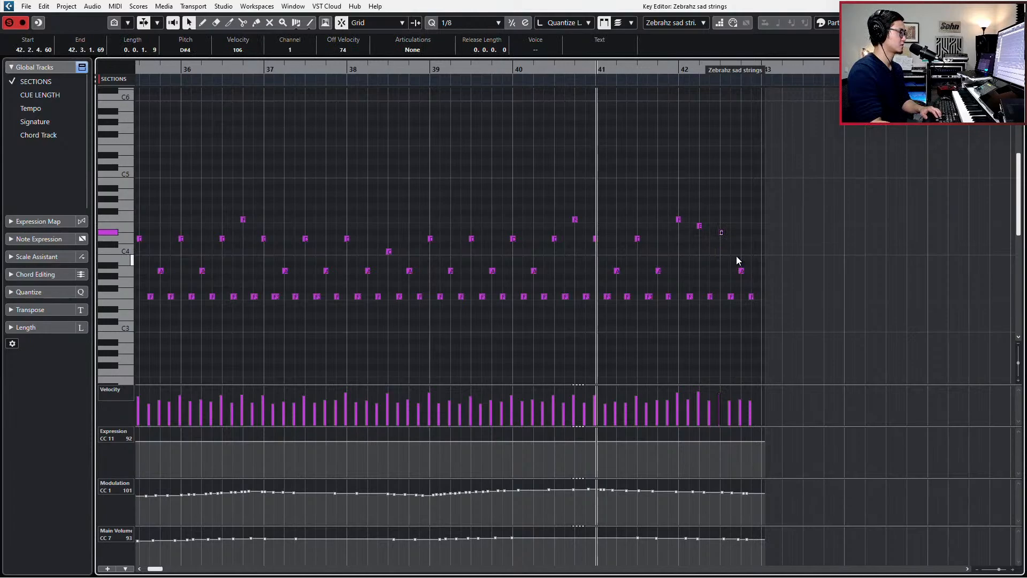
key("Down")
left_click(742, 270)
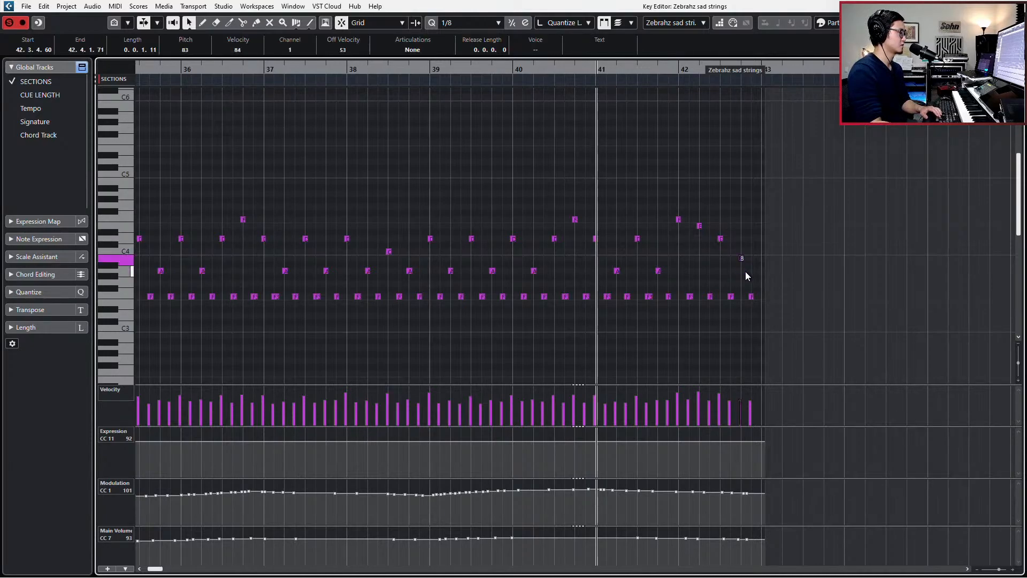
key("Up")
key("space")
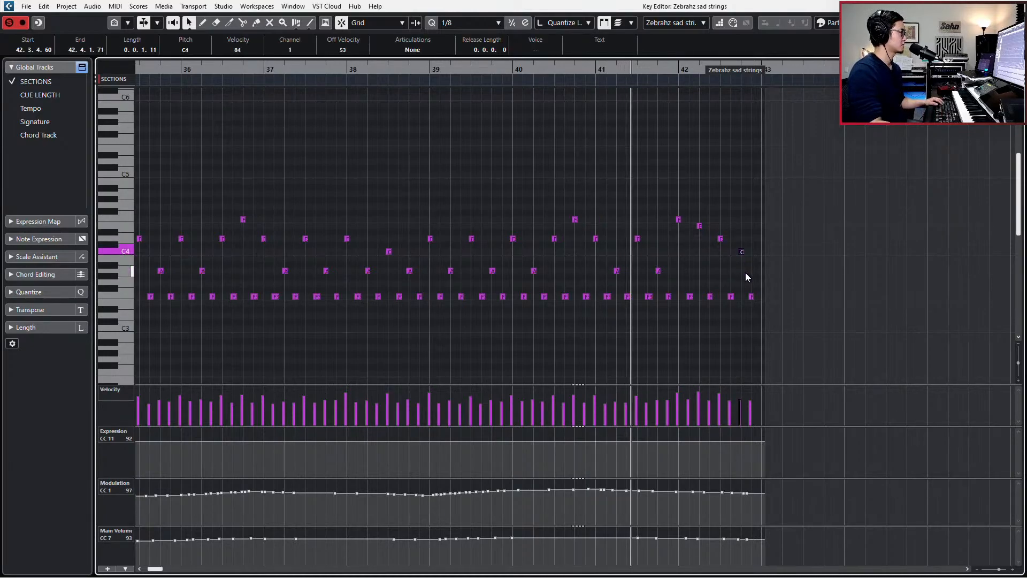
Extend the sad strings part past bar 45, copy the D4 note from bar 42 to the start of bar 43, and play the ending
left_click_drag(751, 71, 937, 73)
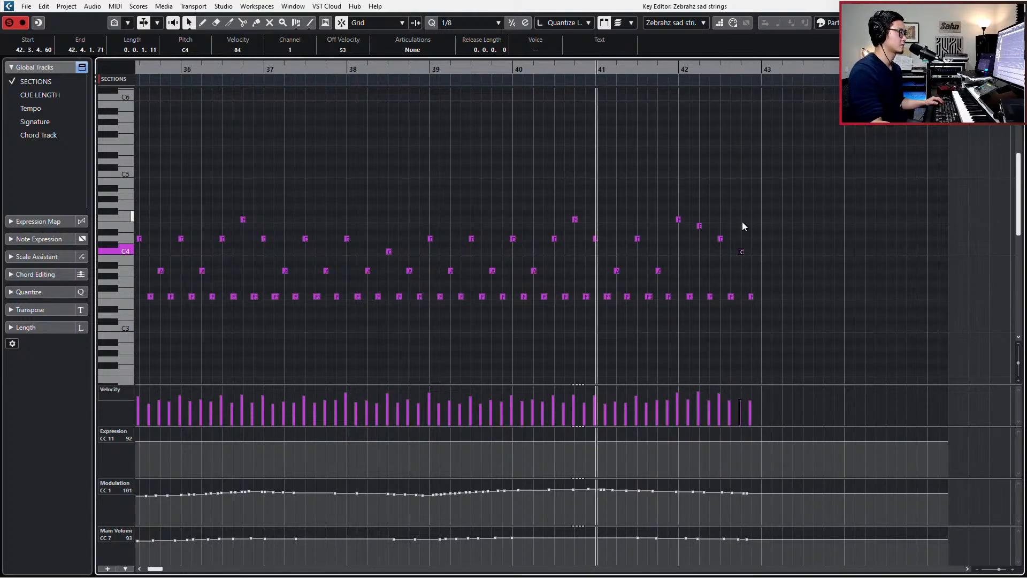
left_click(721, 239)
key("ctrl+c")
key("KP_Add")
key("KP_Add")
key("ctrl+v")
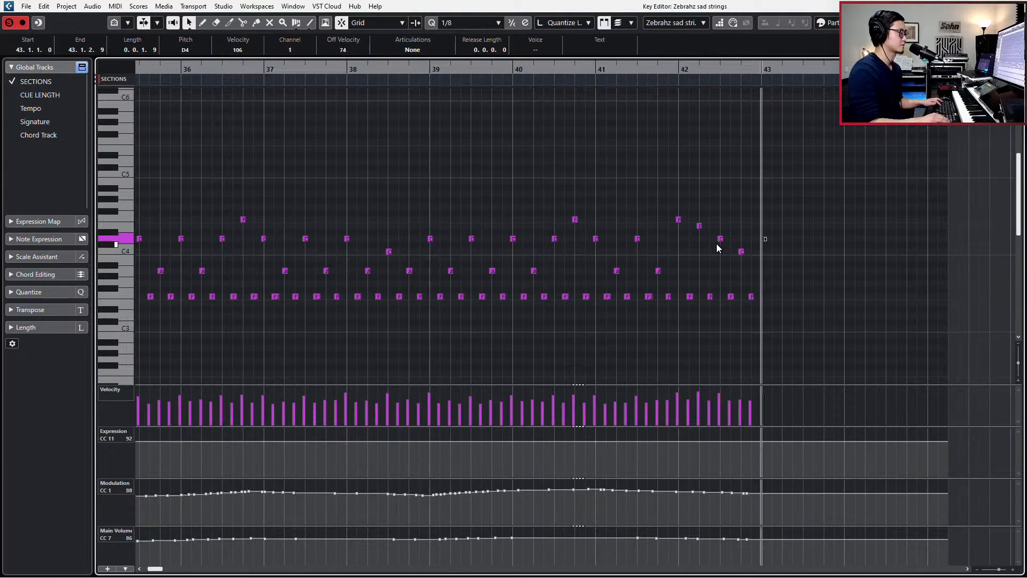
key("KP_Subtract")
key("space")
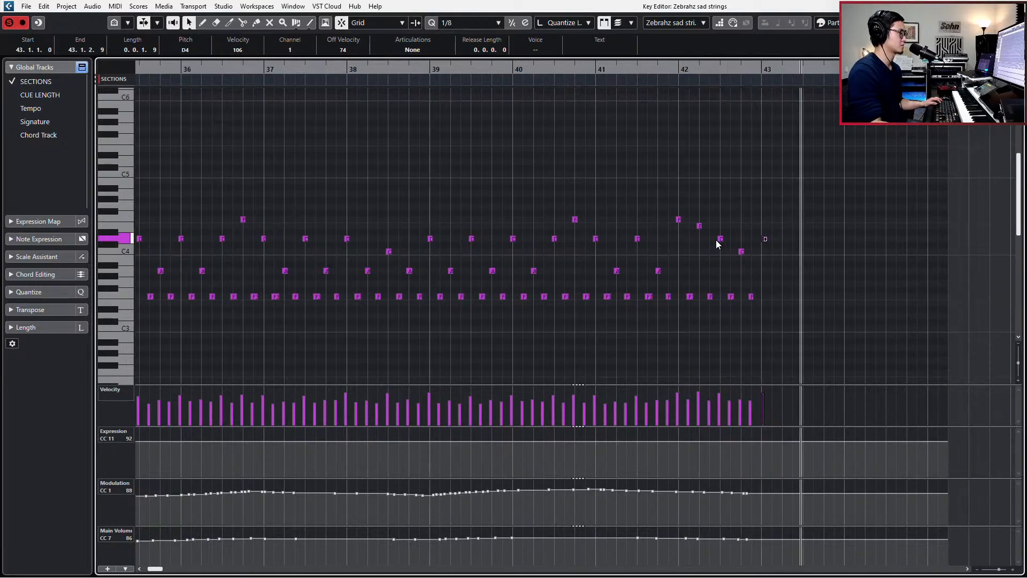
key("space")
Return to the arrangement and play the section from bar 39, and again from bar 41
key("Return")
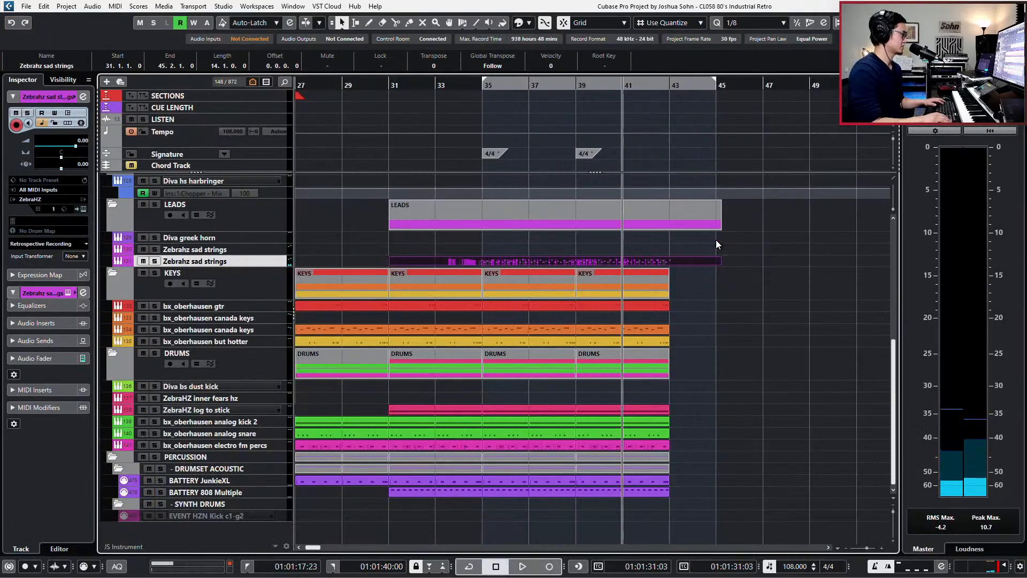
key("KP_Subtract")
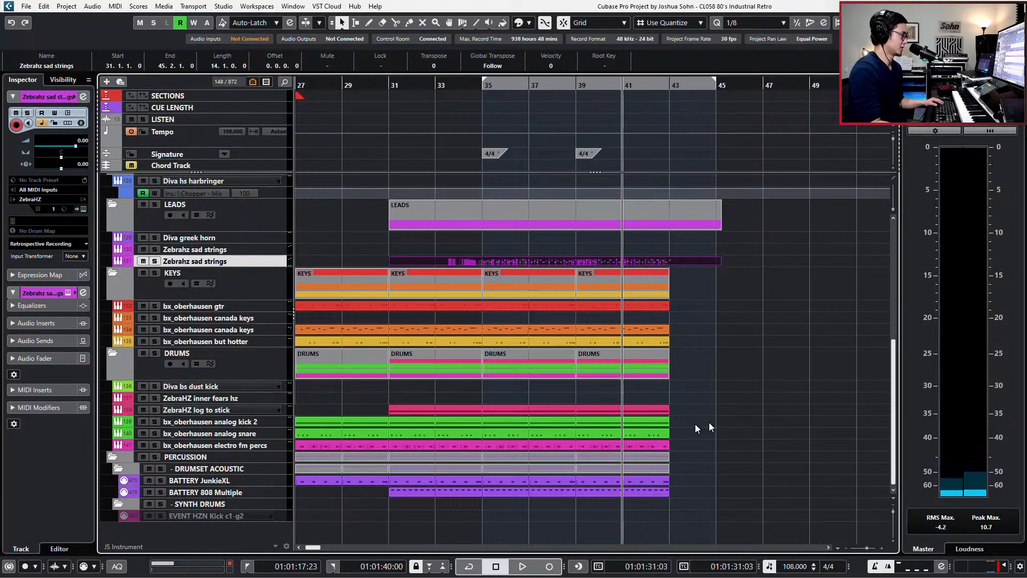
key("KP_Subtract")
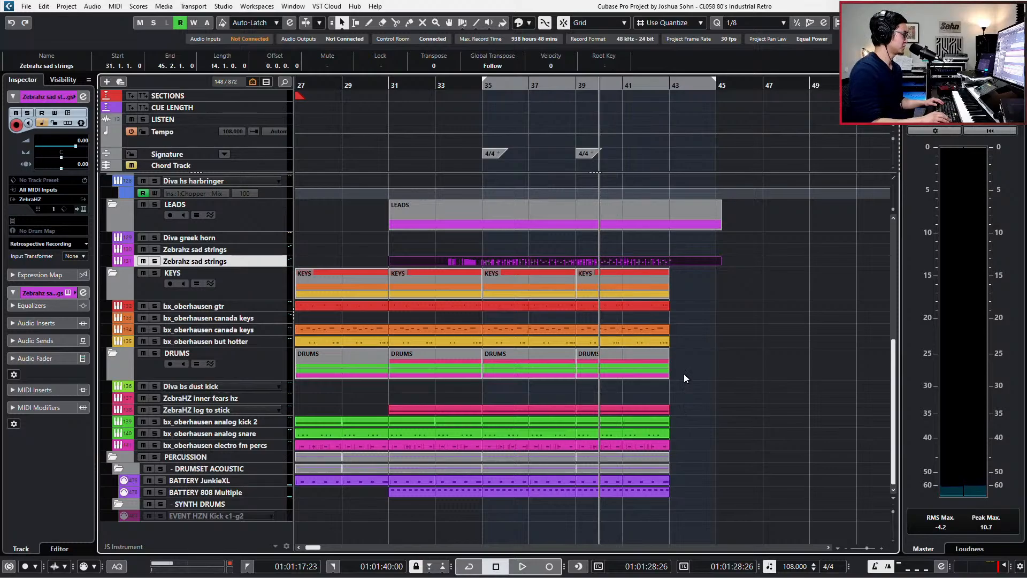
key("KP_Subtract")
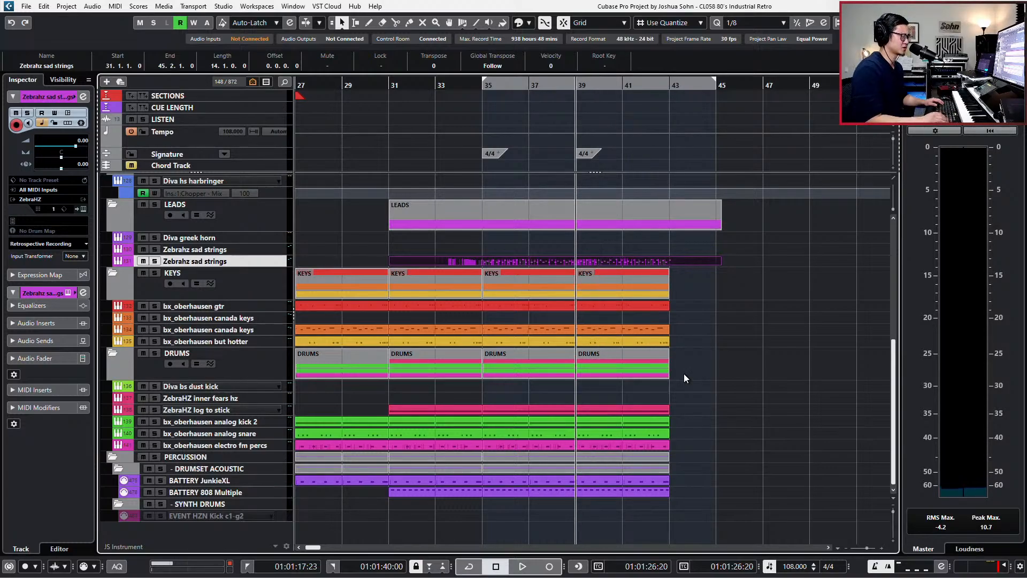
key("space")
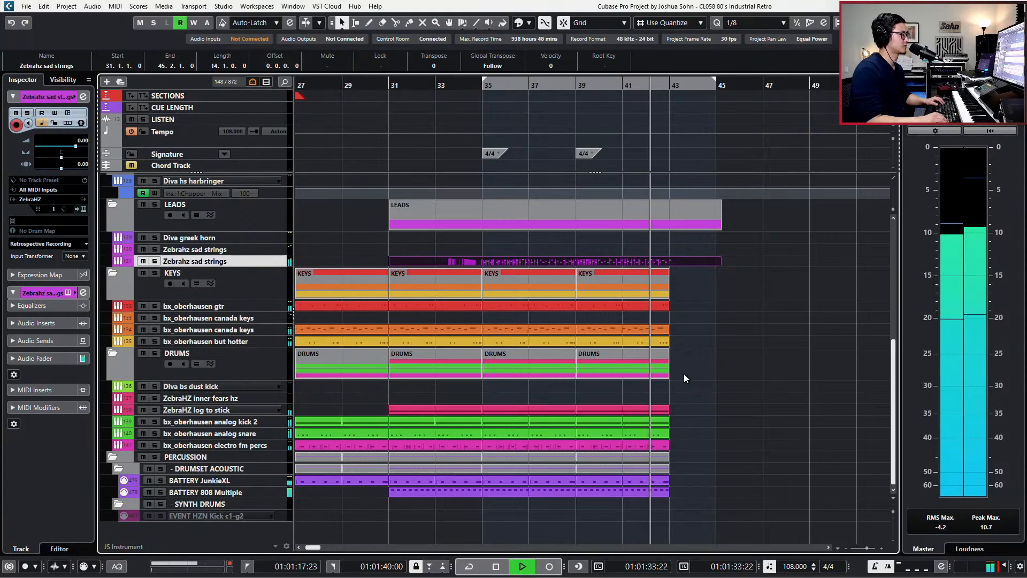
key("space")
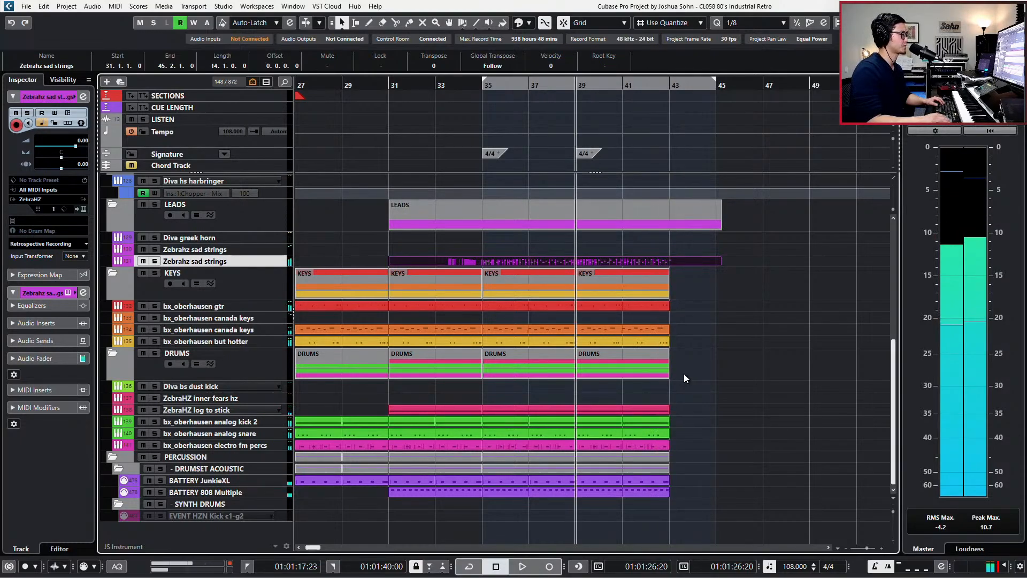
key("KP_Add")
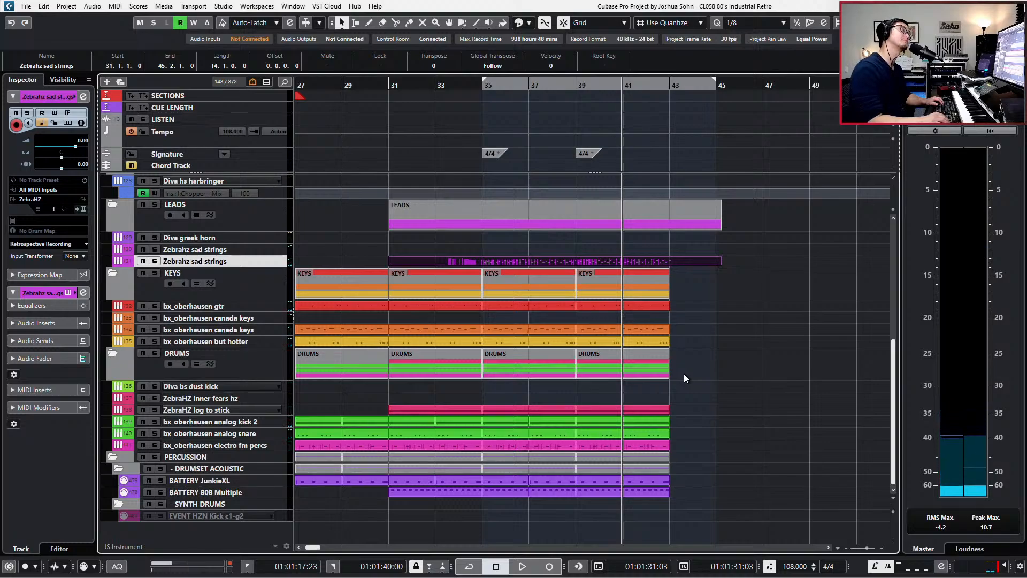
key("space")
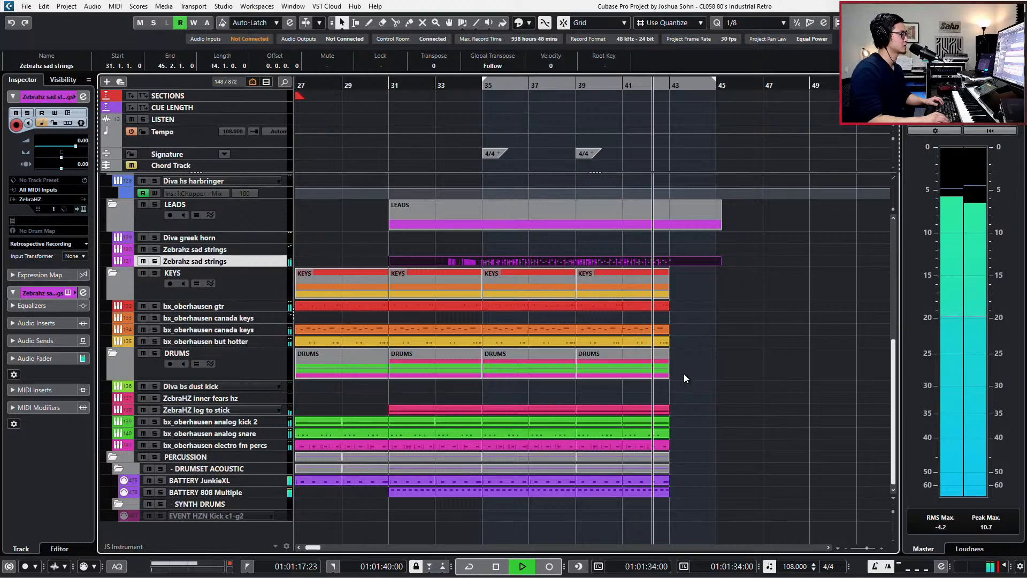
key("space")
Copy the last four D2 notes of the bx_oberhausen but hotter part to the second beat of bar 42
left_click(637, 339)
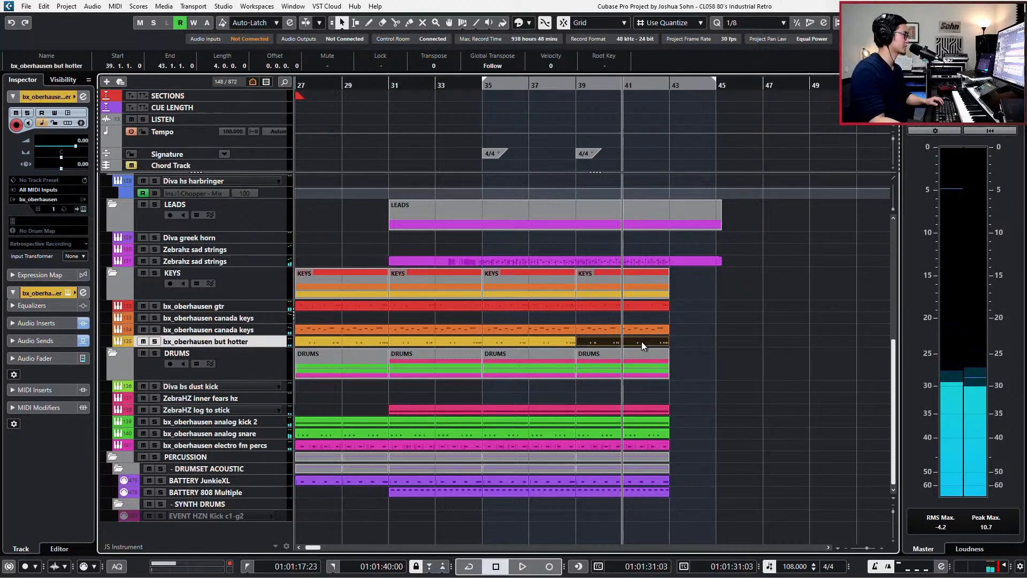
double_click(641, 342)
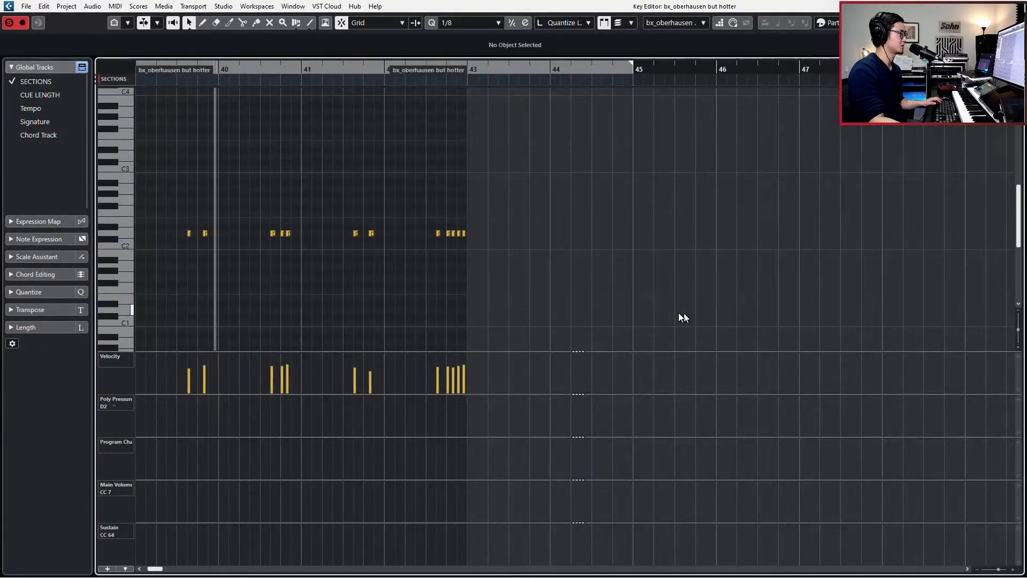
scroll(351, 236, "left", 2)
scroll(413, 215, "left", 2)
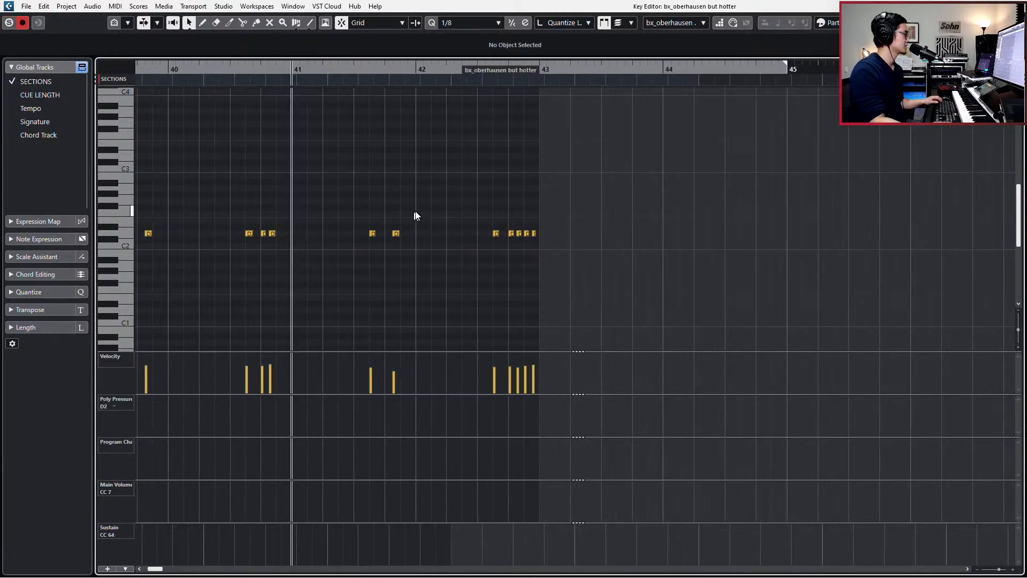
left_click_drag(499, 205, 563, 242)
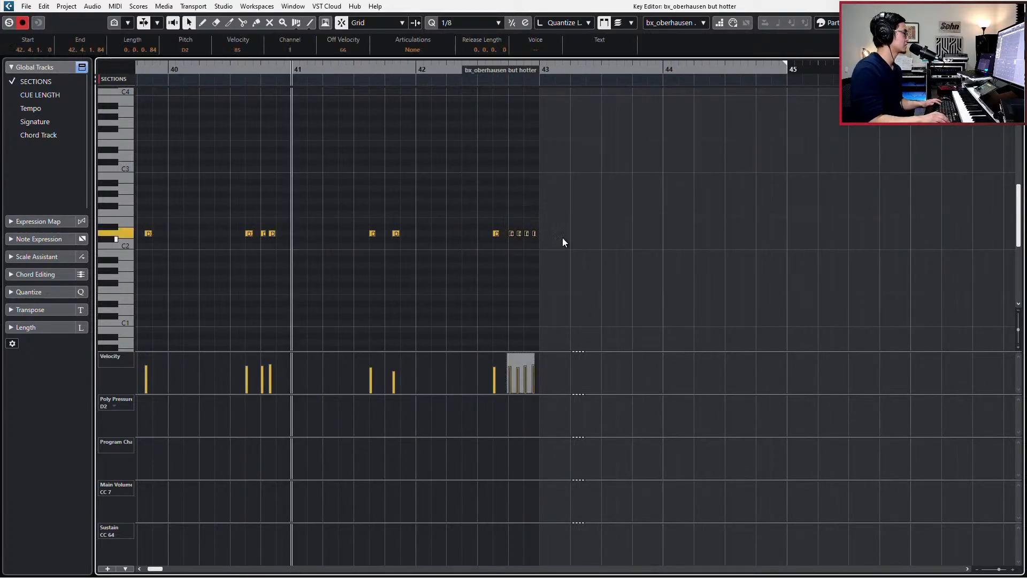
key("space")
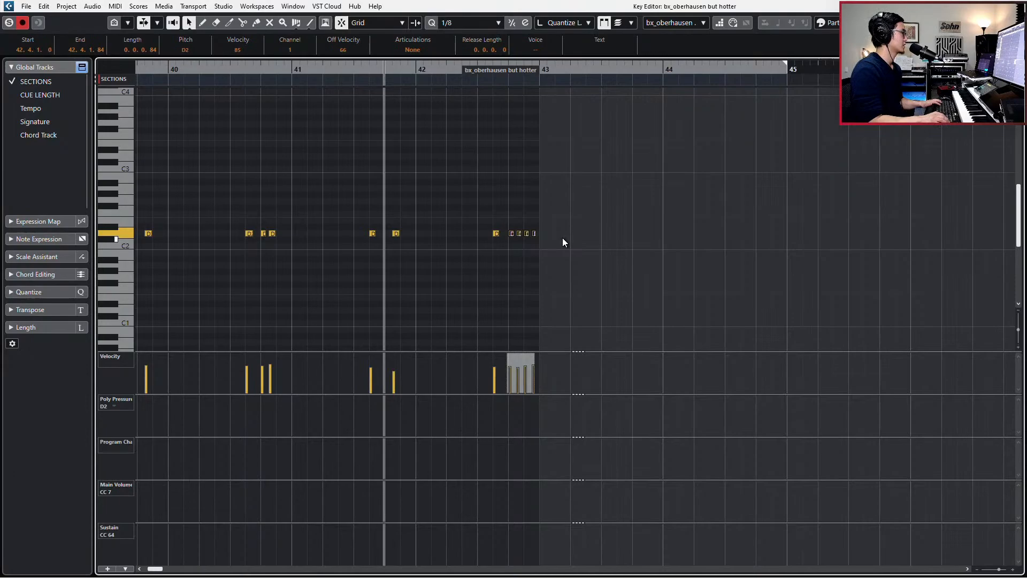
key("space")
key("ctrl+v")
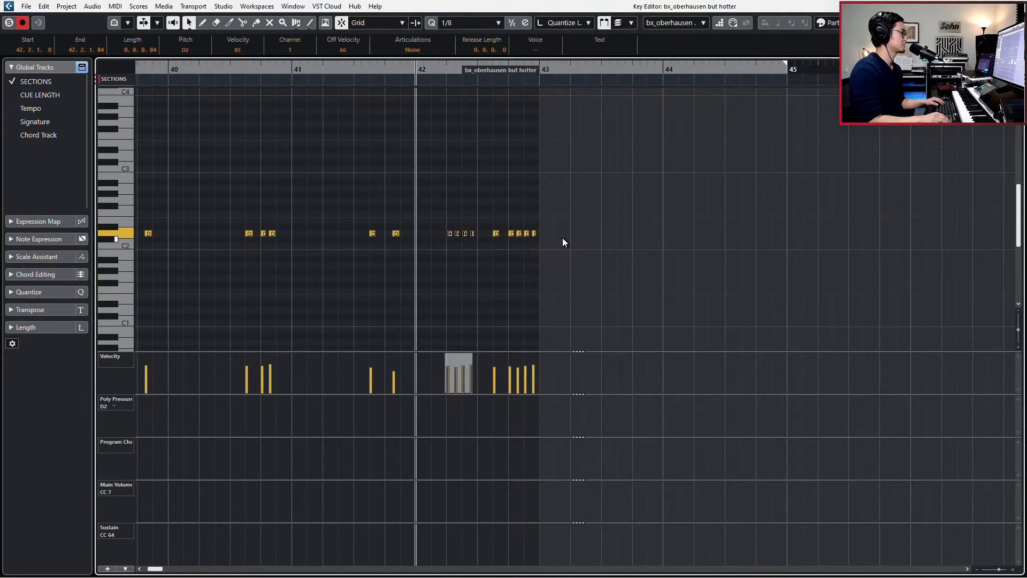
key("Return")
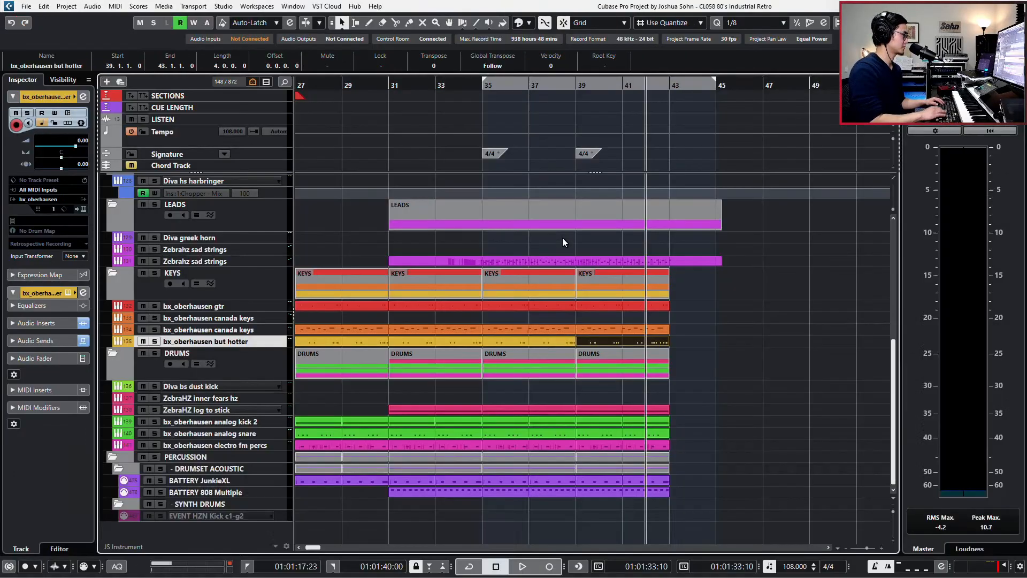
In the BATTERY JunkieXL part, shift the beat-two D1 note of bar 42 to 42.1.3 and copy the closing four-note D1 roll to beat two
left_click(654, 483)
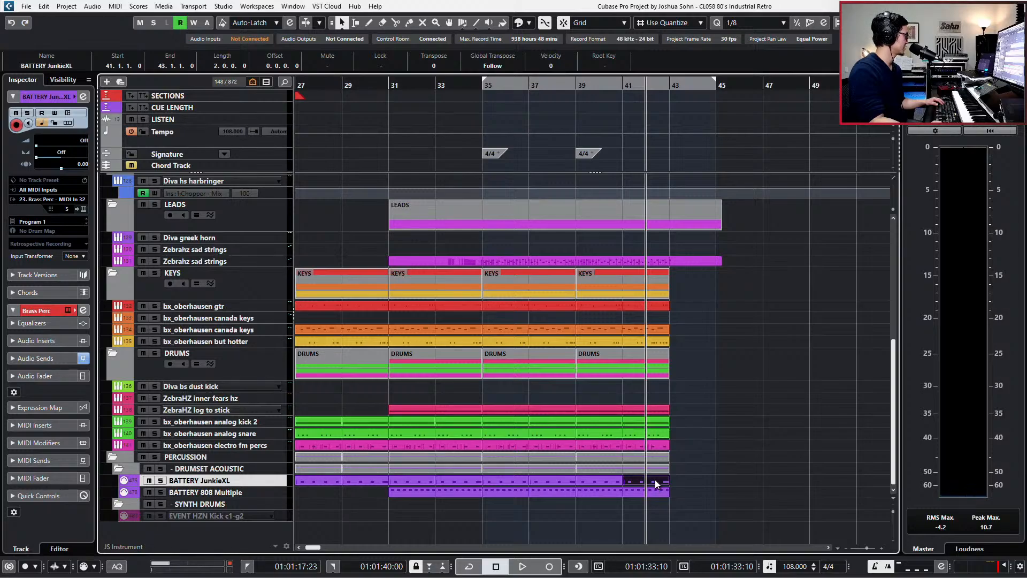
double_click(657, 481)
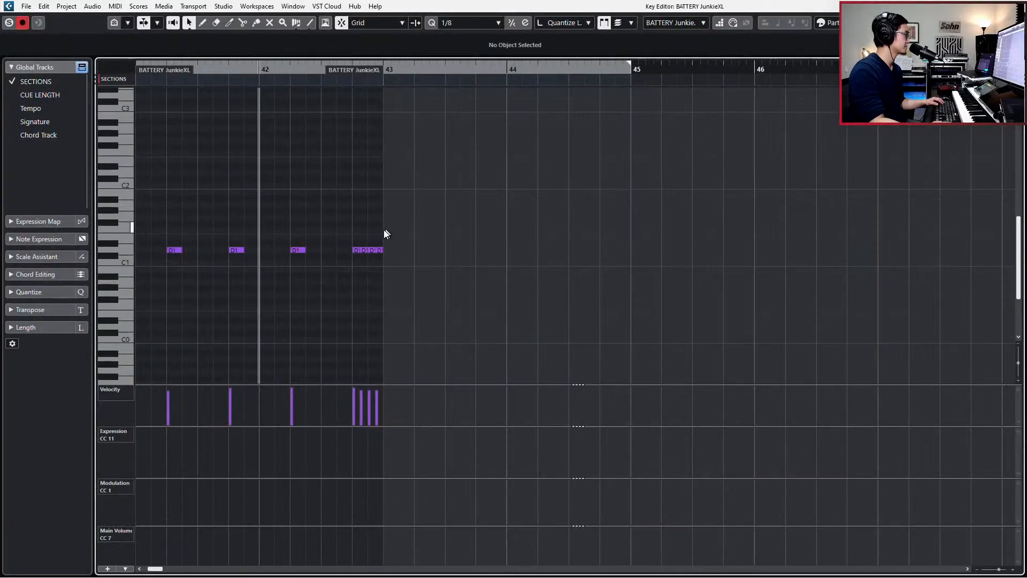
key("space")
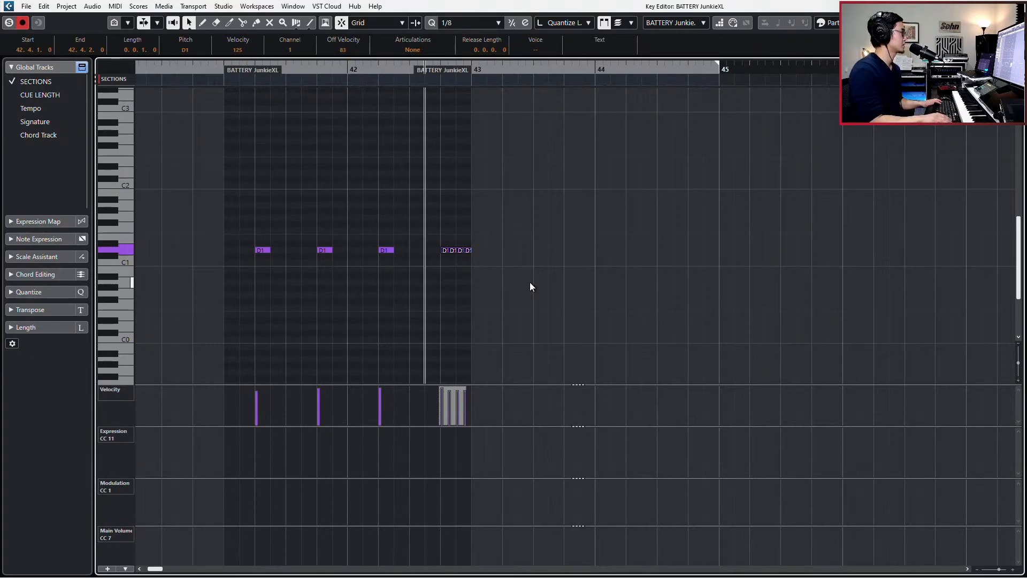
key("space")
left_click(377, 275)
key("Right")
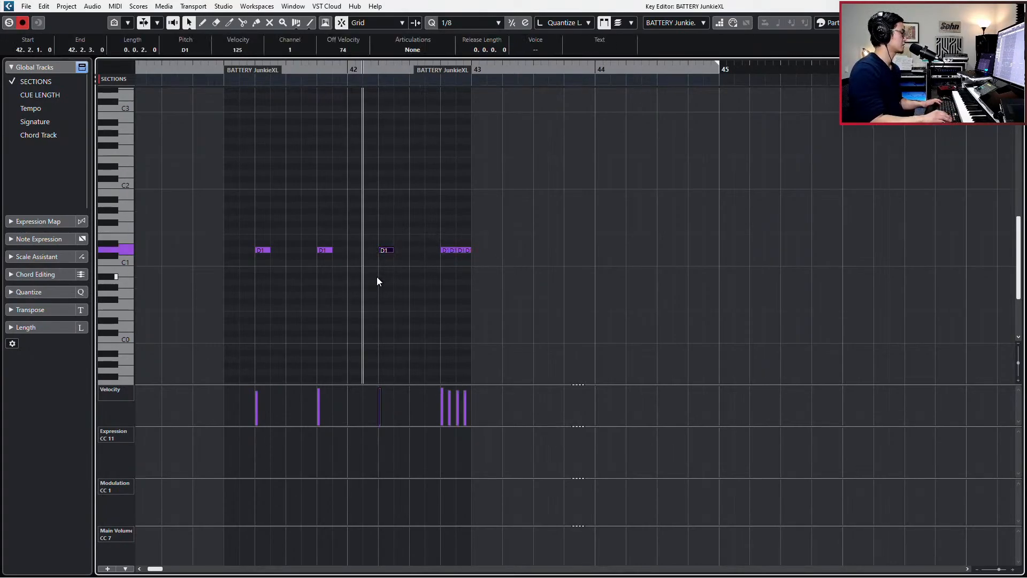
key("ctrl+Left")
key("n")
key("ctrl+v")
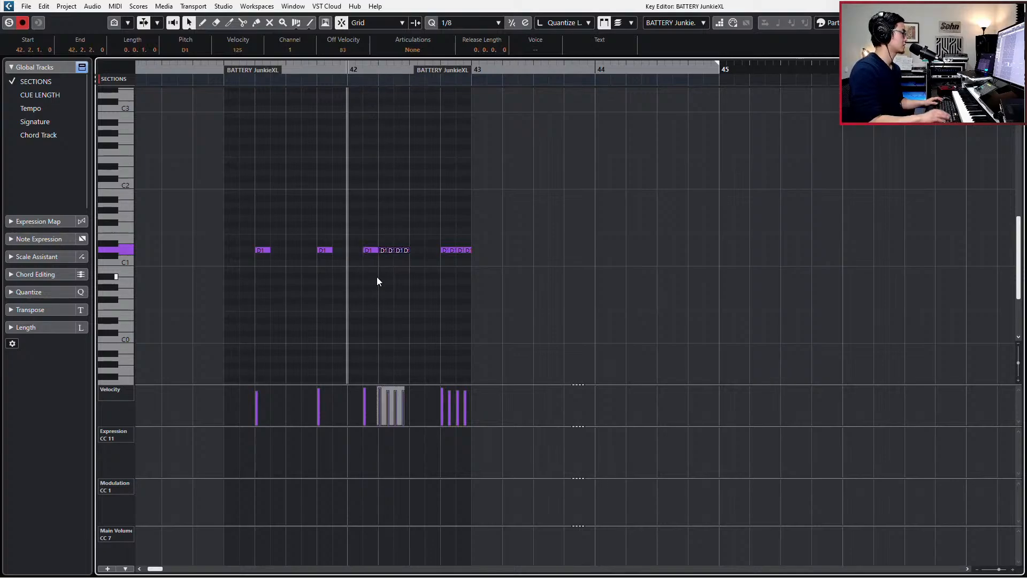
key("Return")
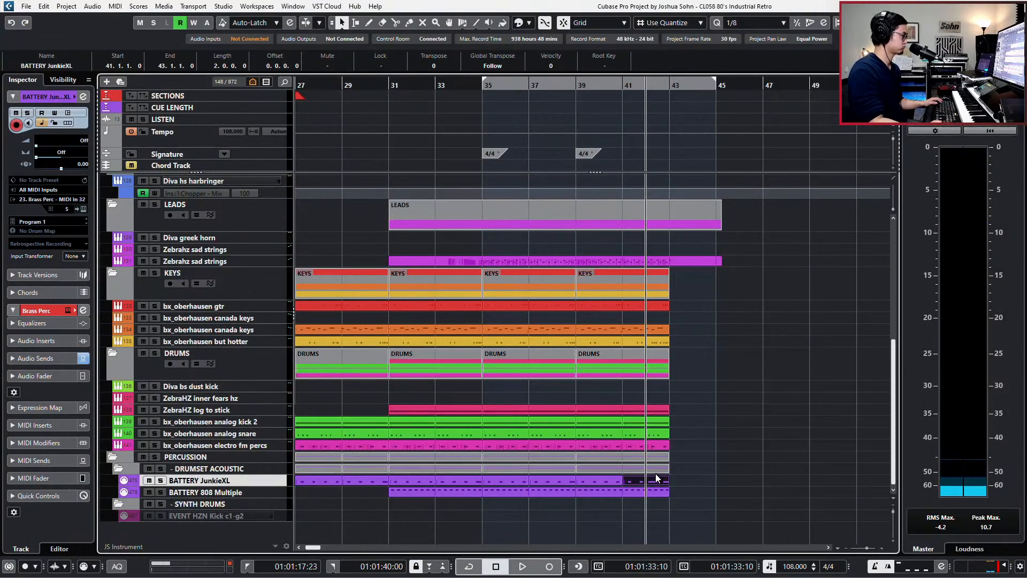
key("Return")
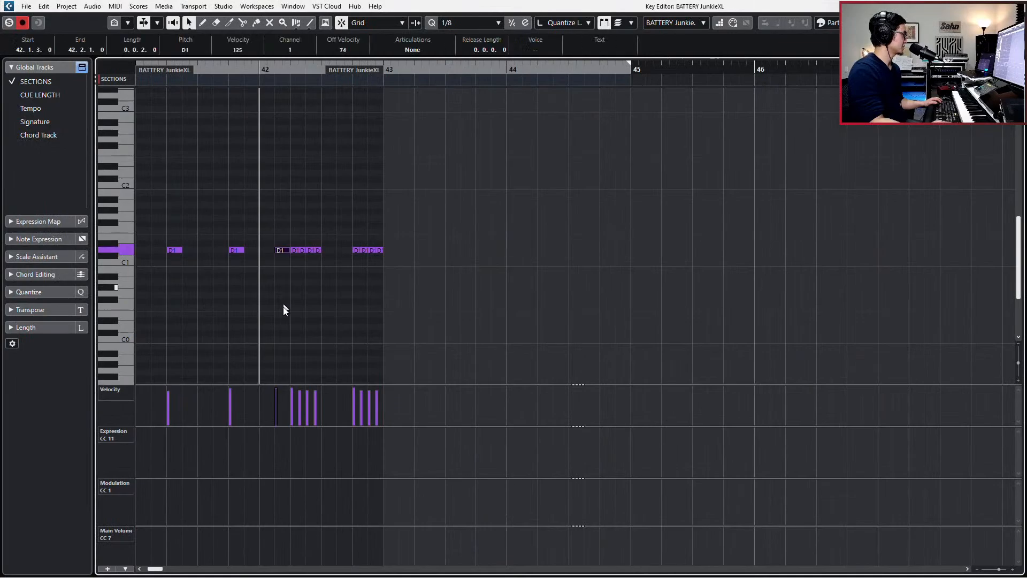
key("Escape")
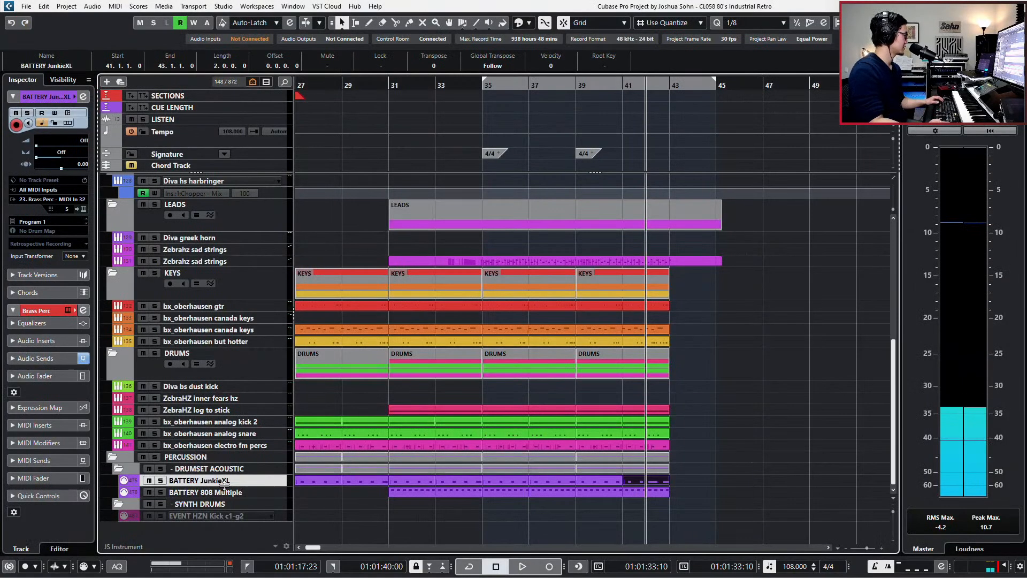
Rename the BATTERY JunkieXL track as BATTERY JunkieXL snare
double_click(199, 480)
type("snar")
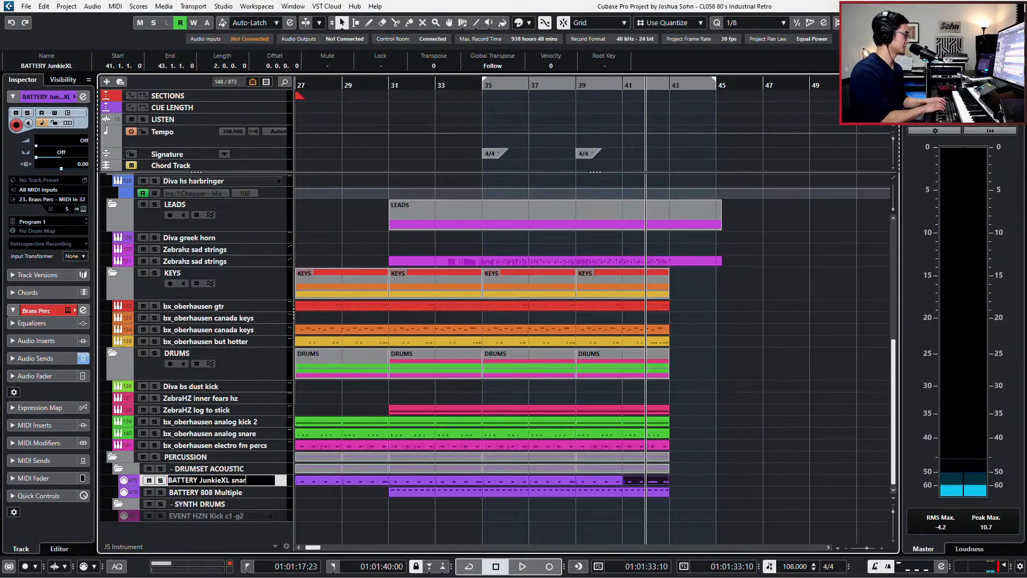
type("e")
key("Return")
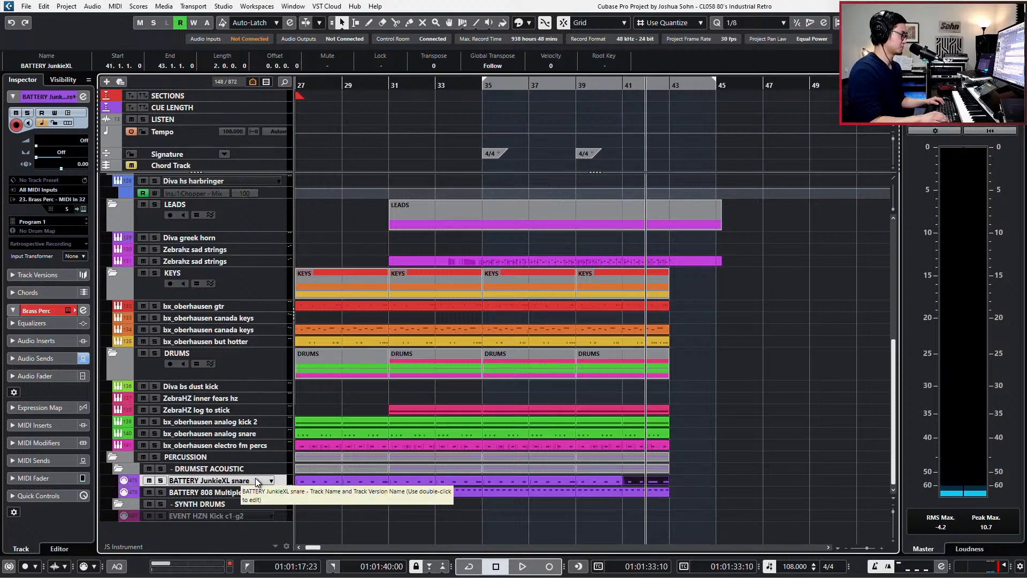
Extend the BATTERY 808 Multiple part to 43.4.1 and copy a hit to the start of bar 43
double_click(665, 491)
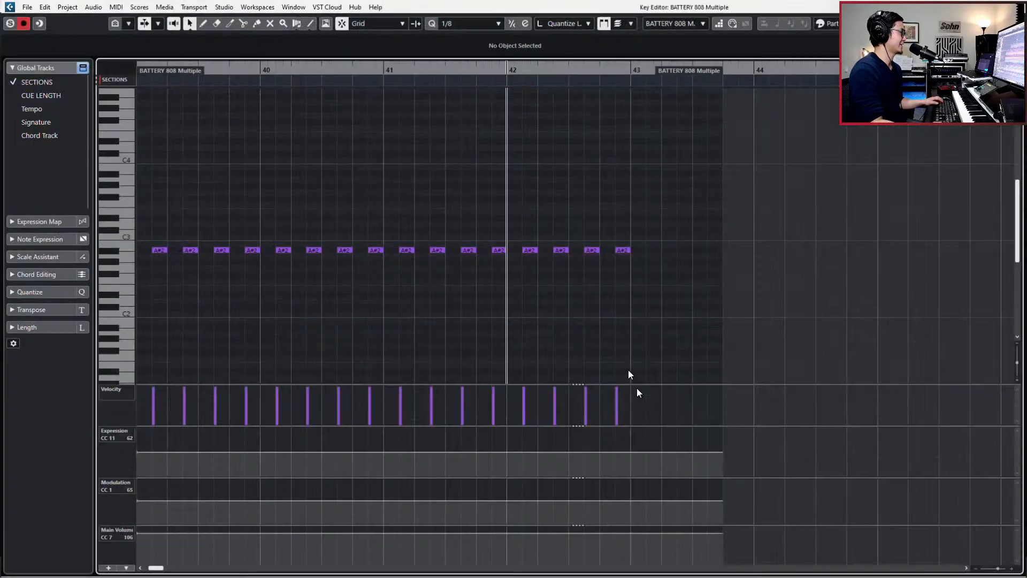
left_click_drag(603, 174, 640, 252)
left_click(638, 244)
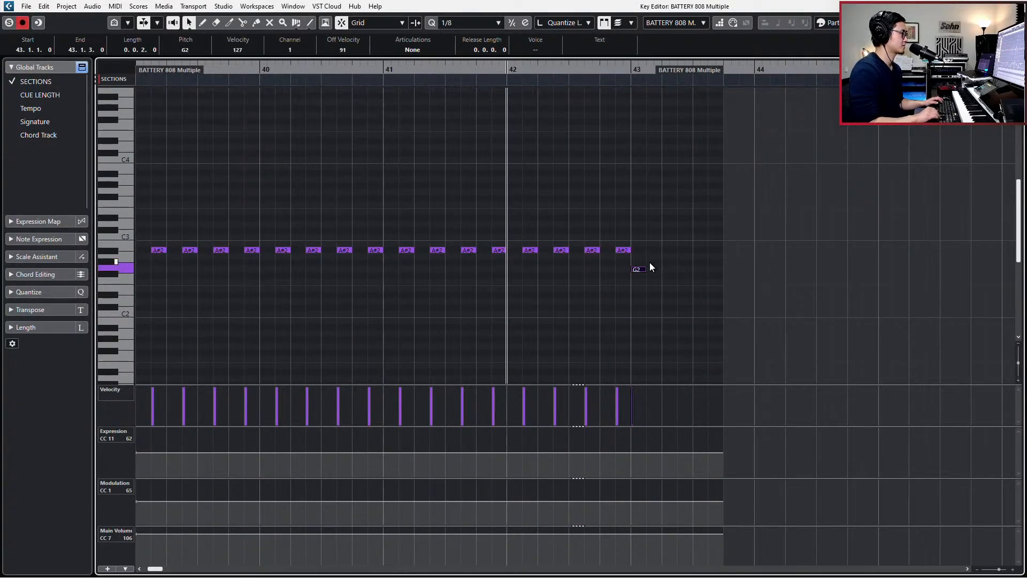
Audition different pitches for the BATTERY 808 Multiple hit at 43.1.1 and settle on A1
key("Down")
key("Down")
key("Down")
key("Down")
key("Down")
key("Down")
key("Down")
key("Down")
key("Down")
key("Down")
key("Down")
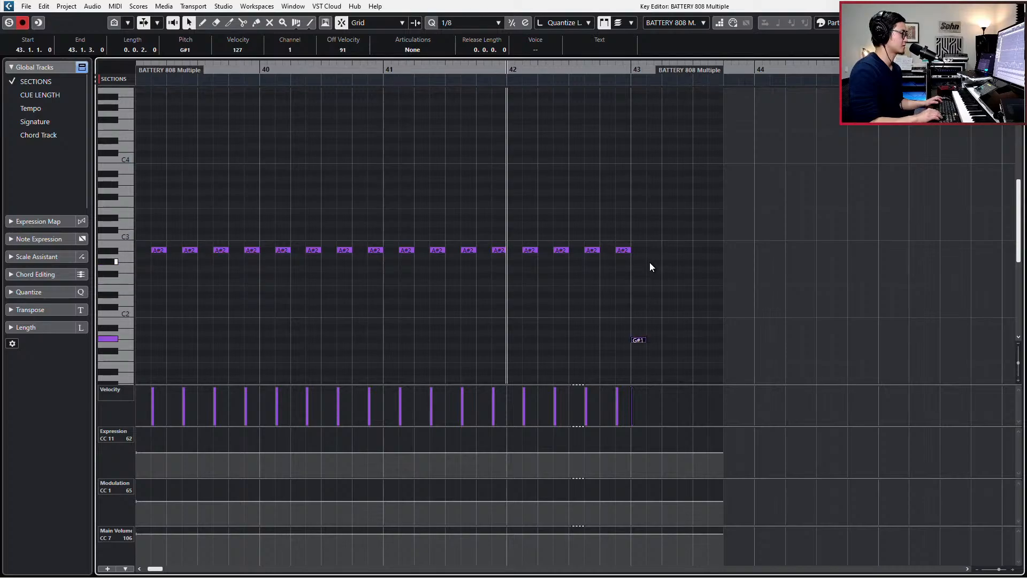
key("Up")
key("Up")
key("Up")
key("Up")
key("Up")
key("Up")
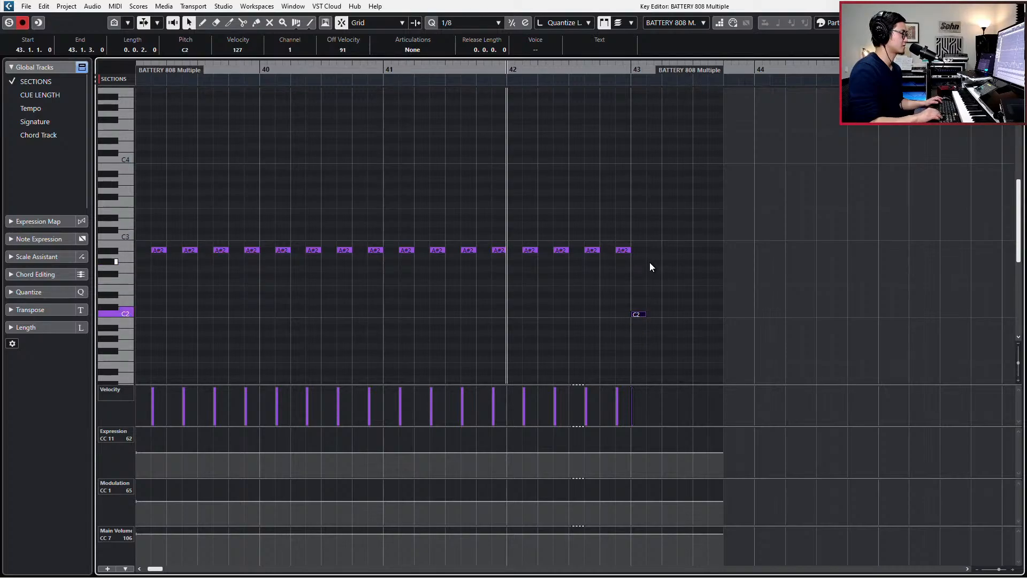
key("Up")
key("Up")
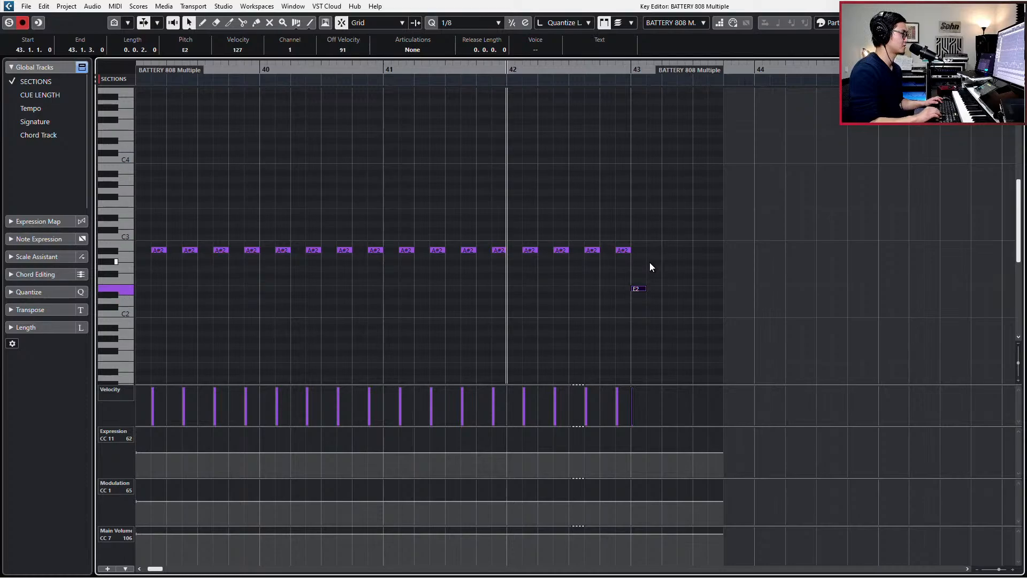
key("Down")
key("Down")
key("Down")
key("Down")
key("Down")
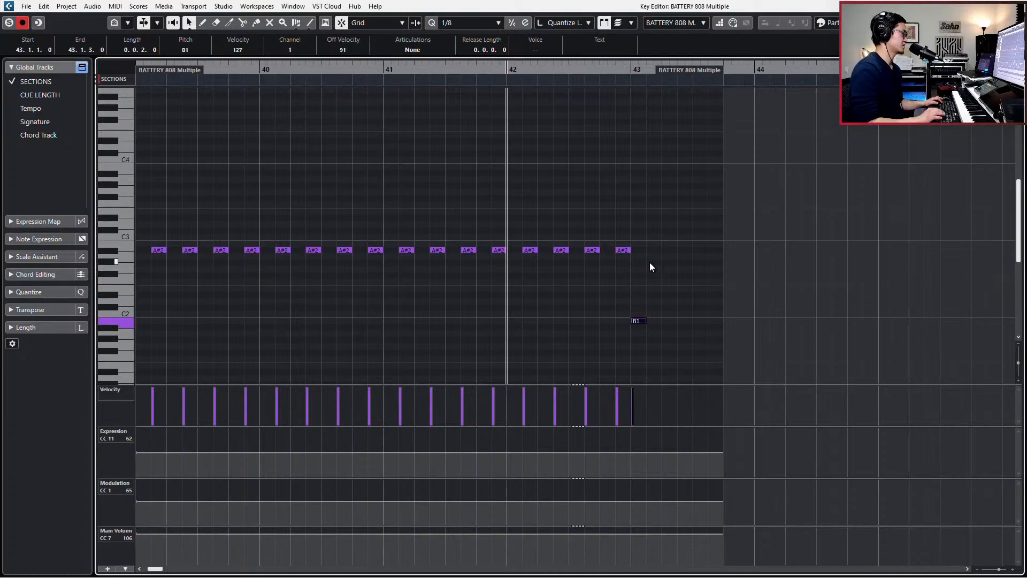
key("Down")
key("Down")
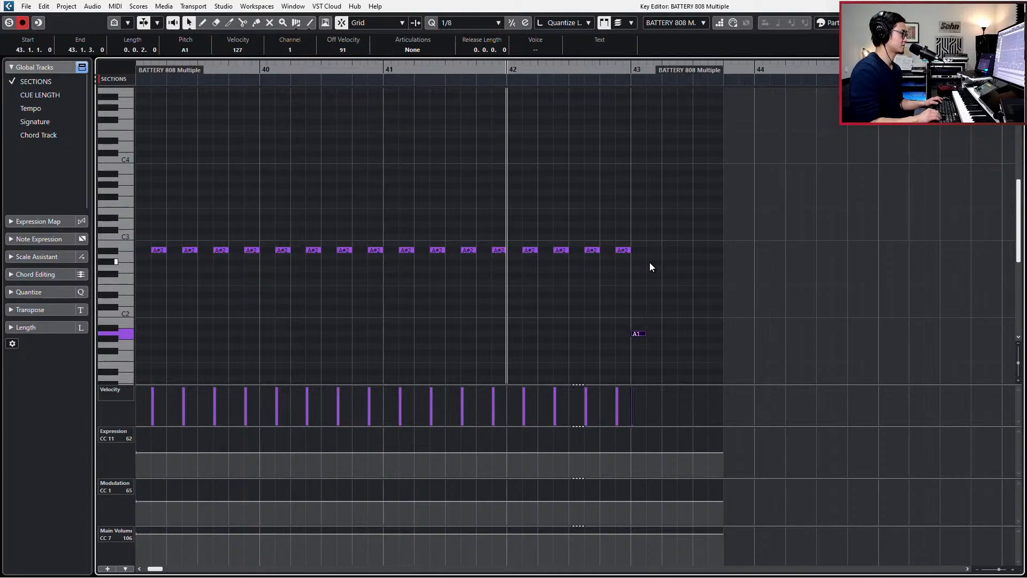
key("Return")
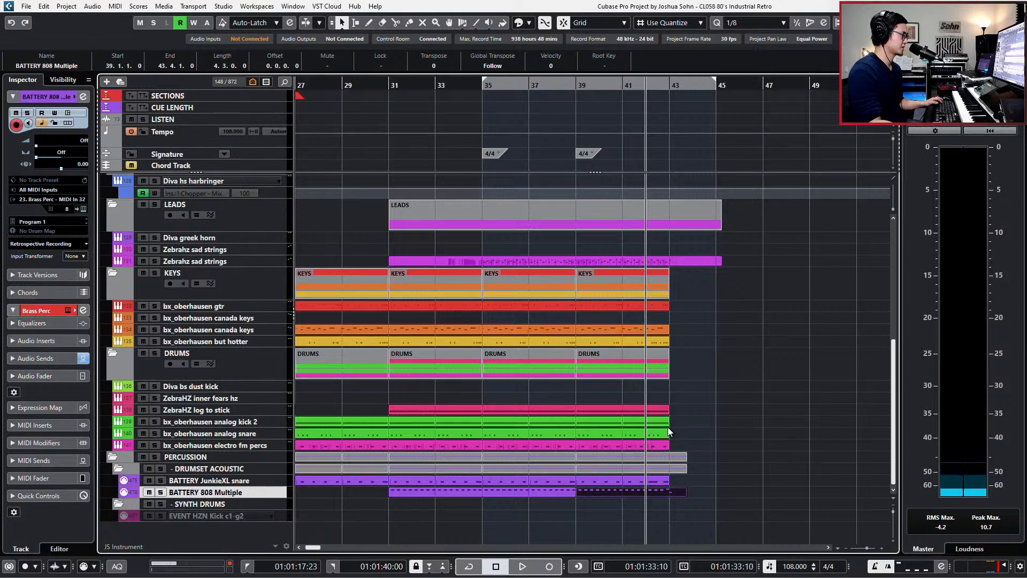
Extend the bx_oberhausen analog kick 2 part to 43.3.1, add a D2 note at 43.1.1 and play it
left_click_drag(668, 423, 676, 424)
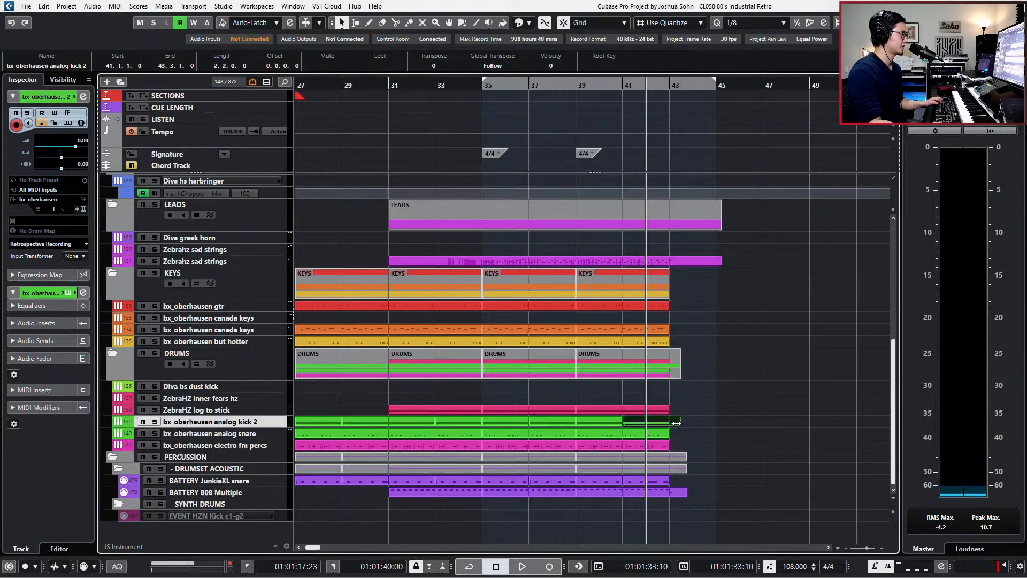
double_click(672, 423)
left_click_drag(467, 176, 369, 283)
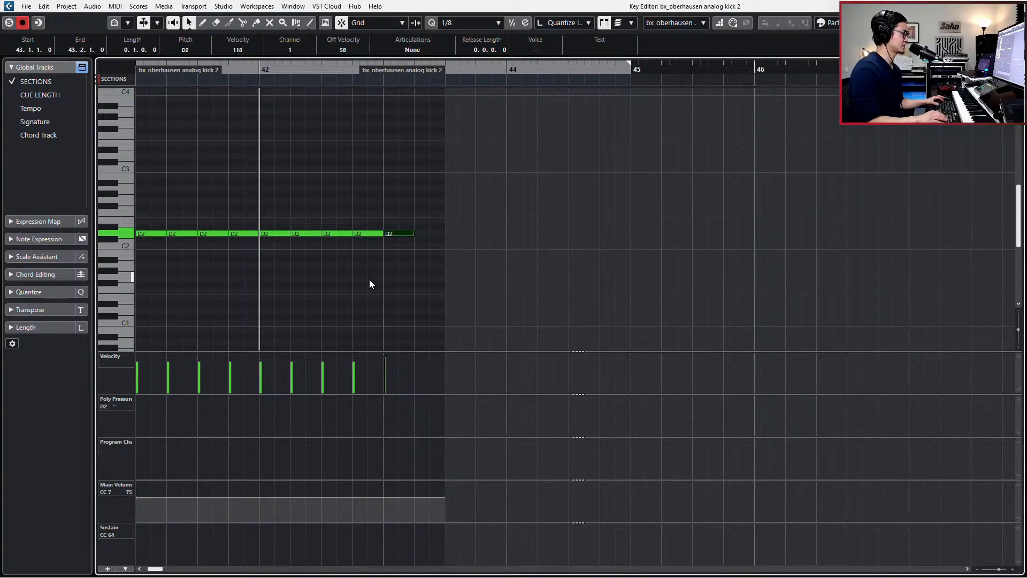
key("space")
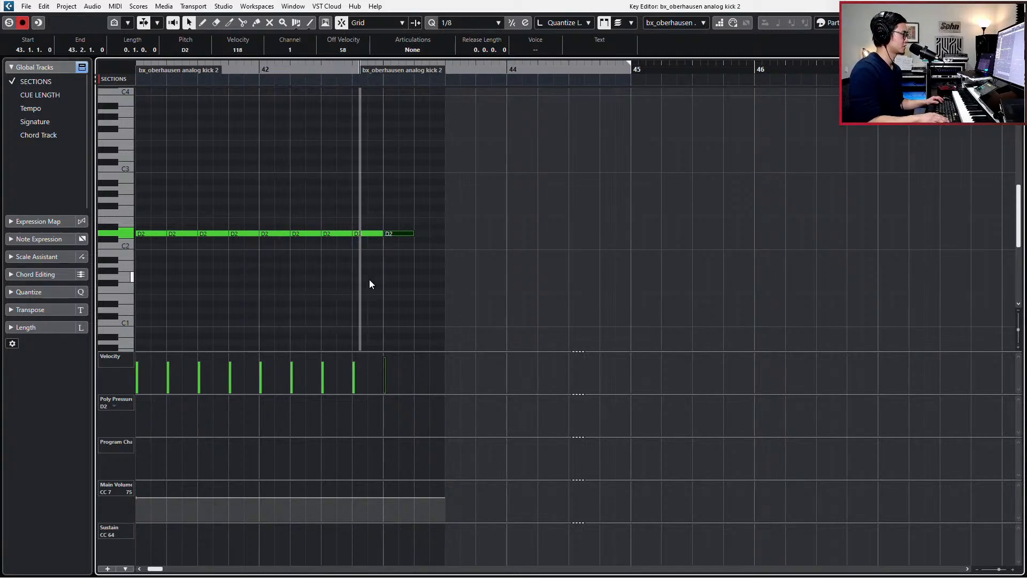
key("space")
Raise the velocity of the analog kick 2 D2 notes in bars 41 and 42
scroll(369, 279, "down", 3)
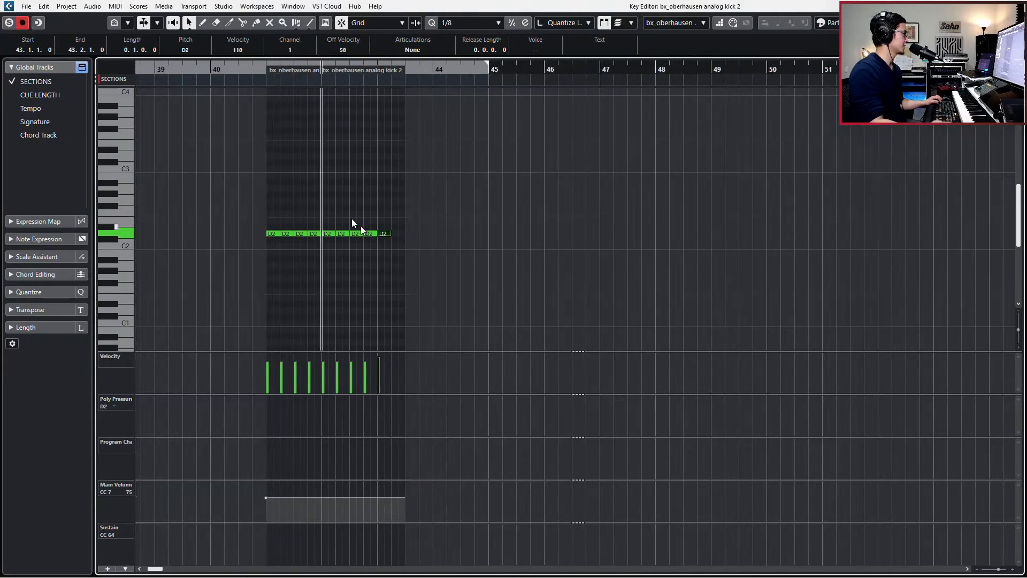
left_click_drag(263, 213, 371, 258)
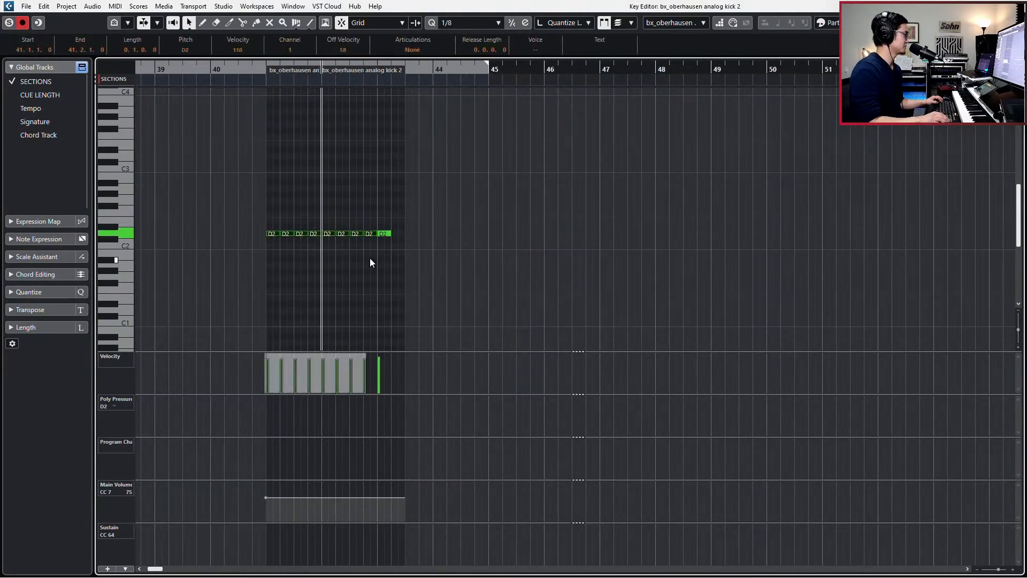
key("ctrl+e")
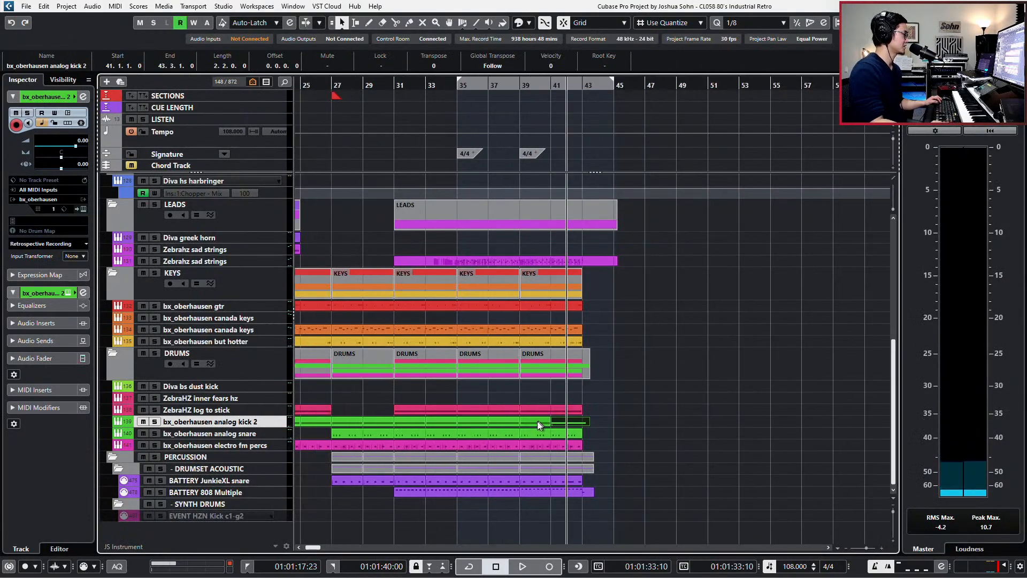
Raise the velocity of the analog kick 2 notes in bars 31 to 40 to about 114
left_click(431, 422, "shift")
left_click(499, 422, "shift")
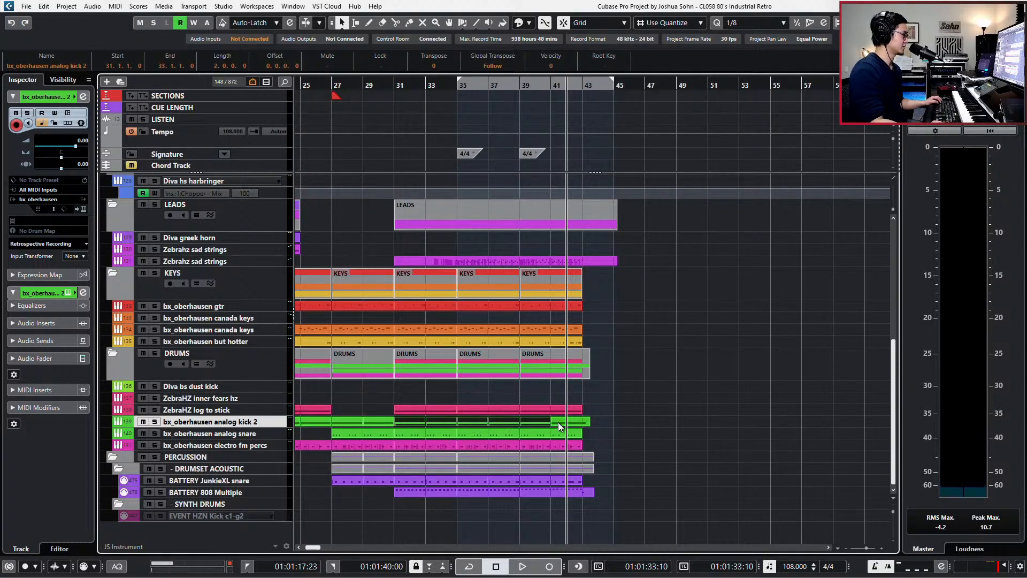
key("ctrl+e")
left_click_drag(201, 185, 563, 262)
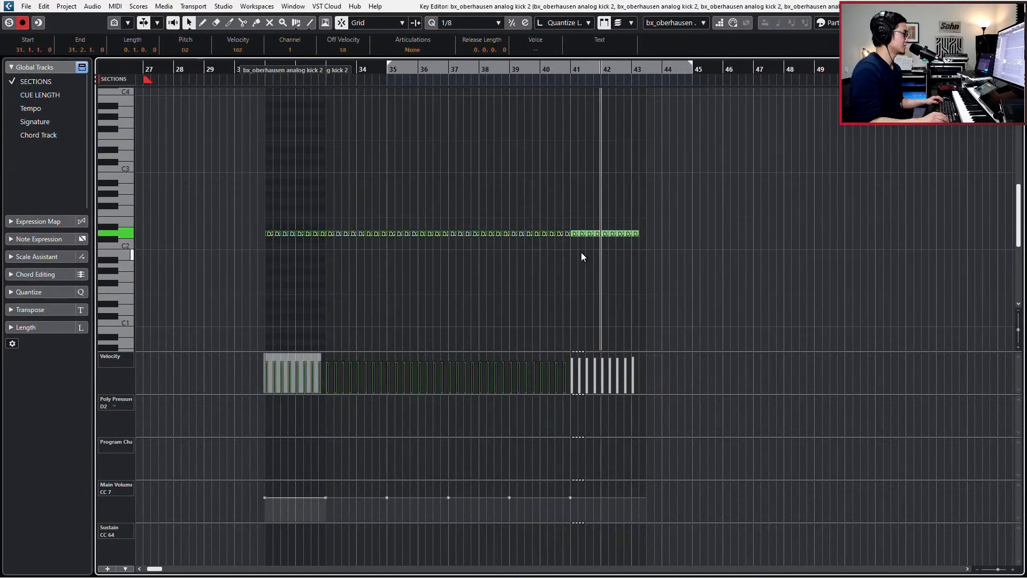
key("space")
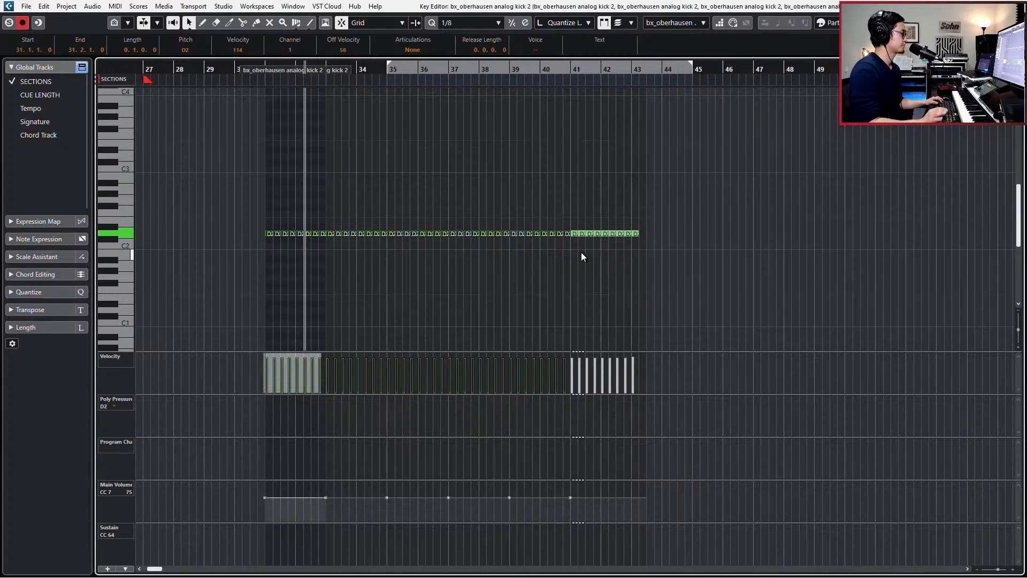
left_click(316, 517)
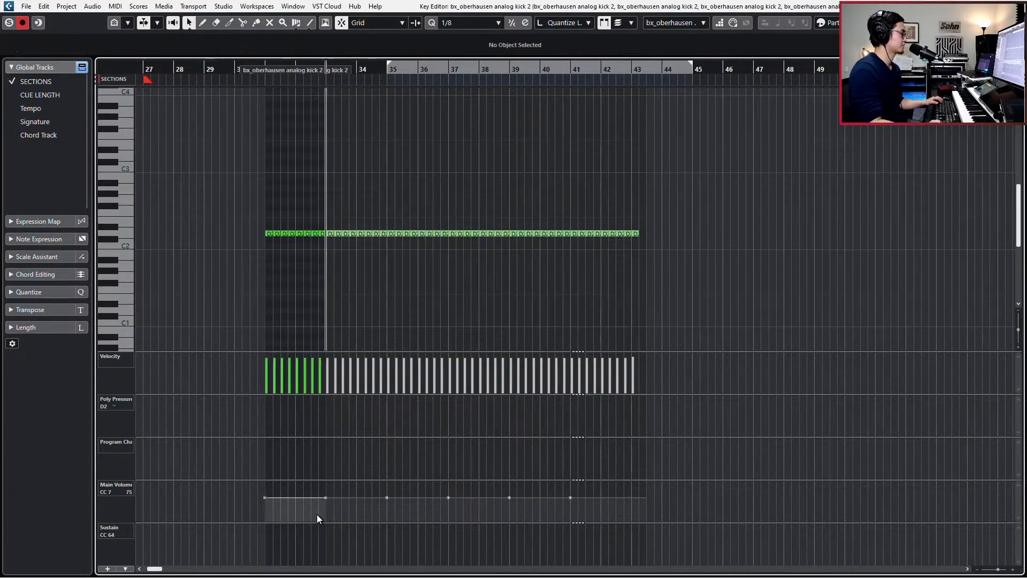
left_click(364, 502)
key("space")
key("Return")
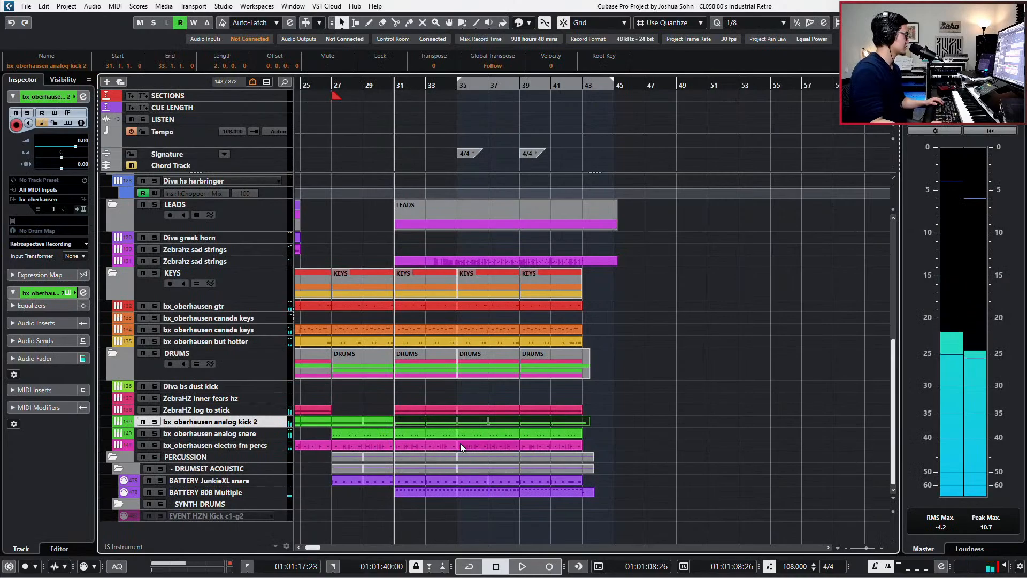
Listen to the analog kick 2 track in solo from bar 31 and check its channel settings
key("s")
key("space")
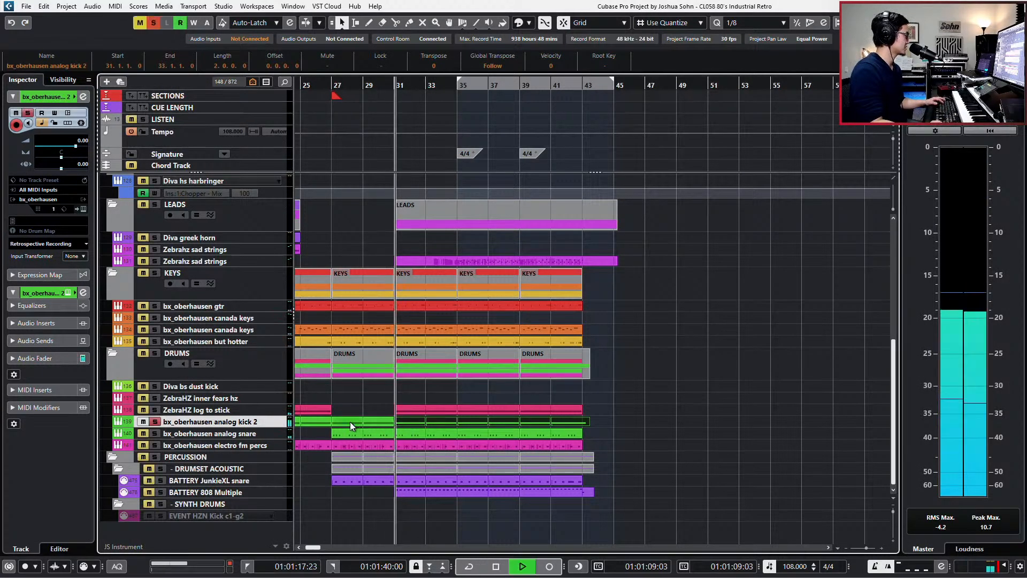
key("e")
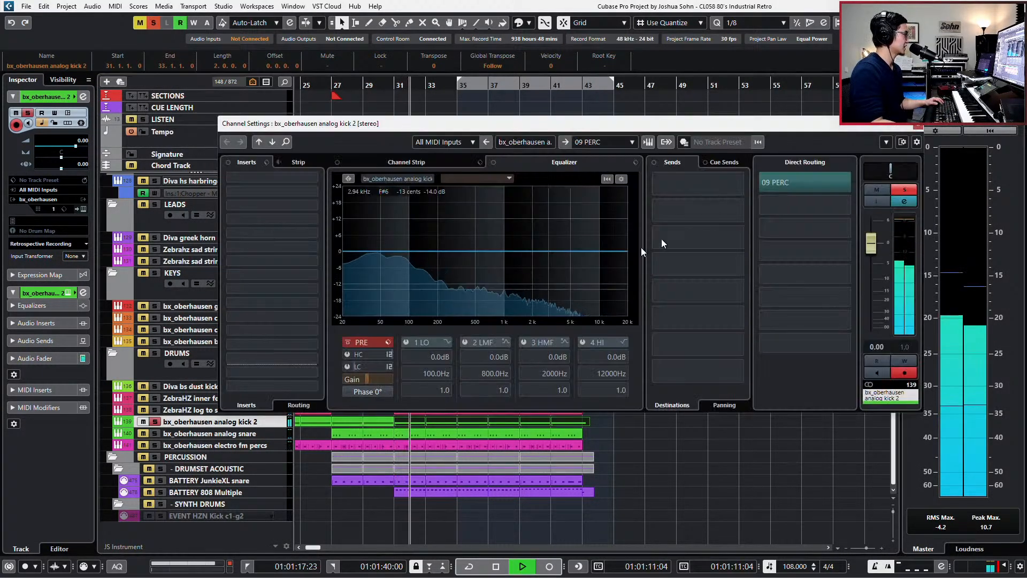
key("space")
key("s")
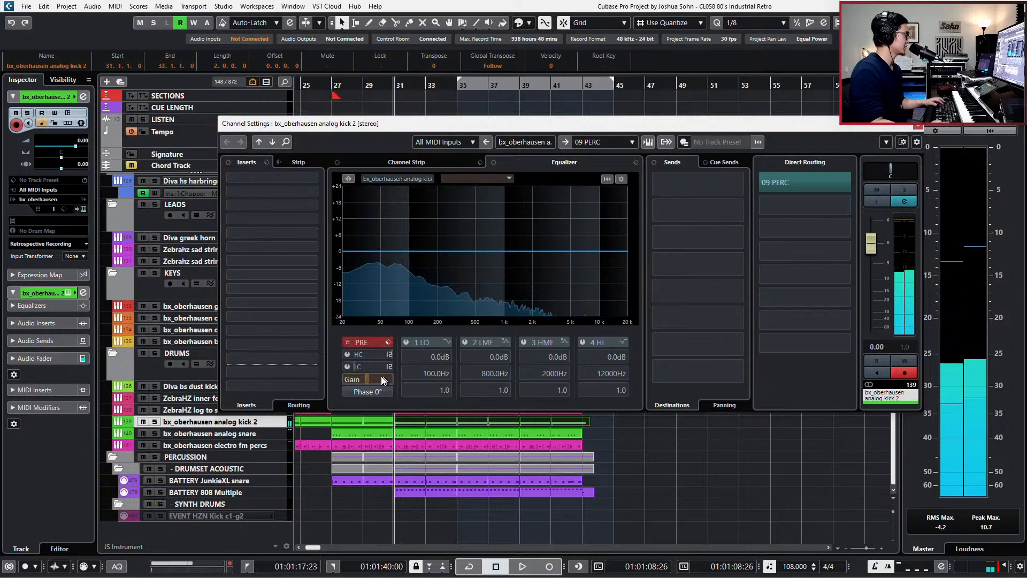
key("e")
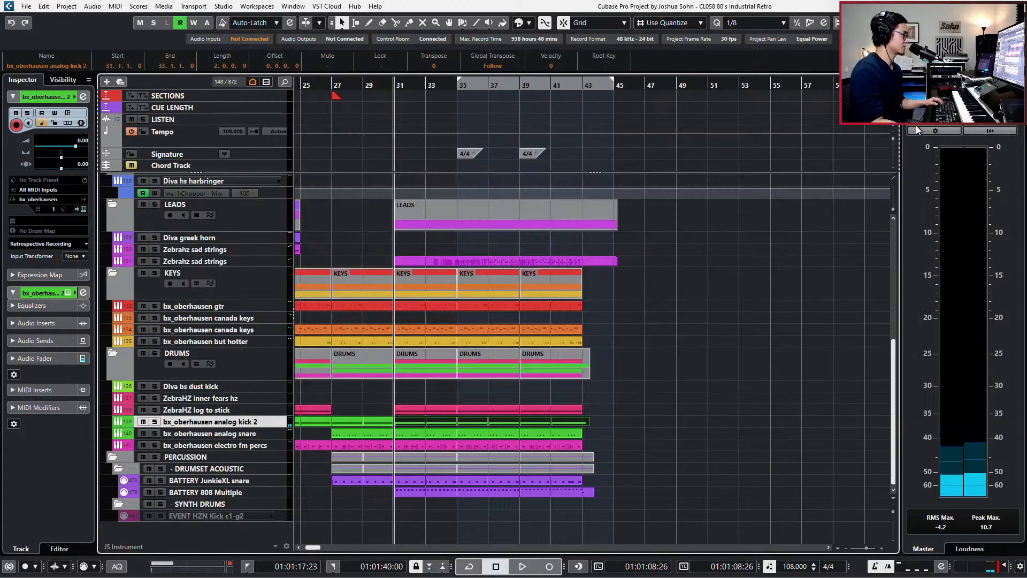
Play the track from around bar 6 and compare its kick with the kick in the section after bar 31
key("space")
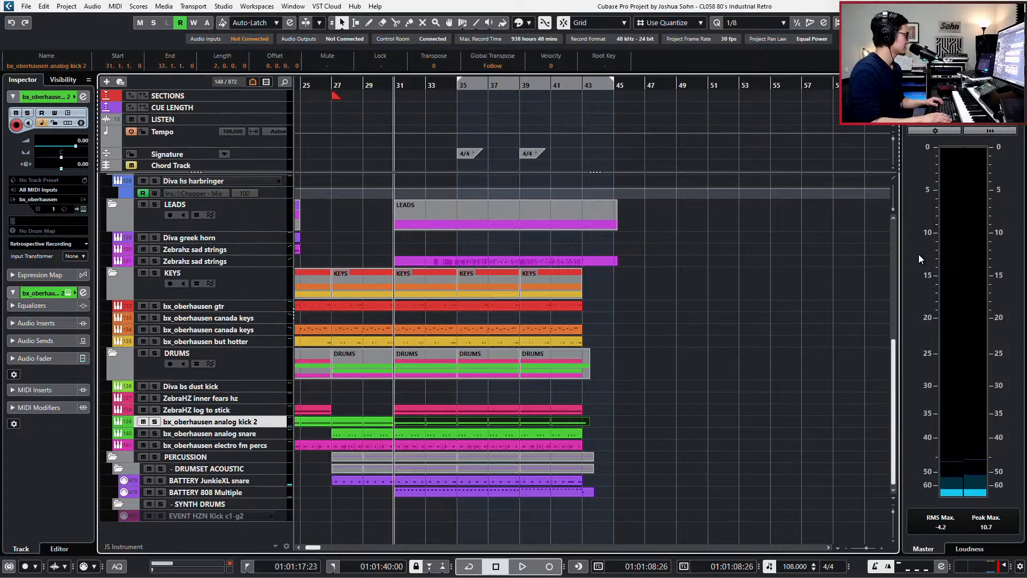
key("space")
key("g")
key("g")
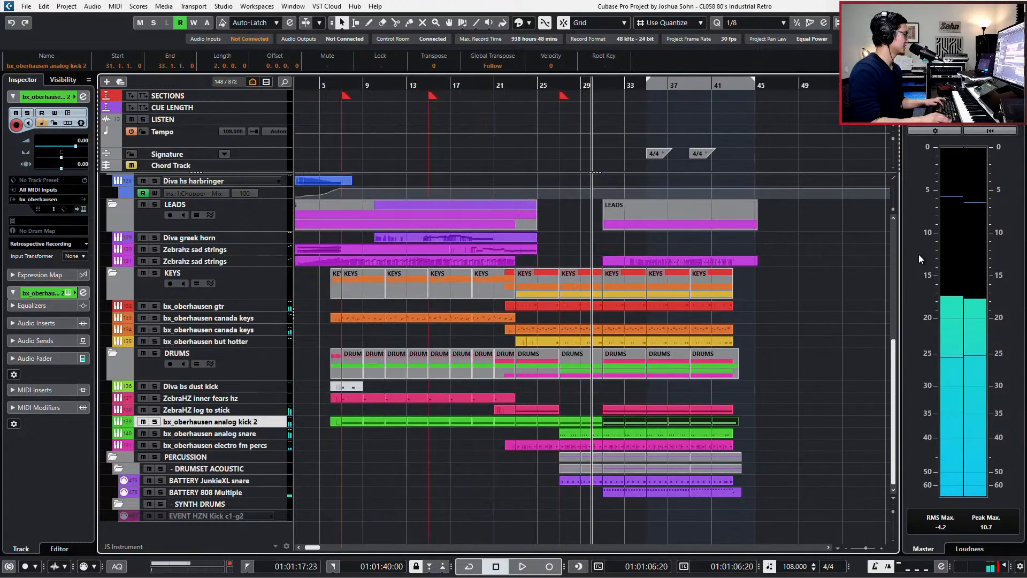
key("KP_Subtract")
key("KP_Add")
key("KP_Add")
key("KP_Add")
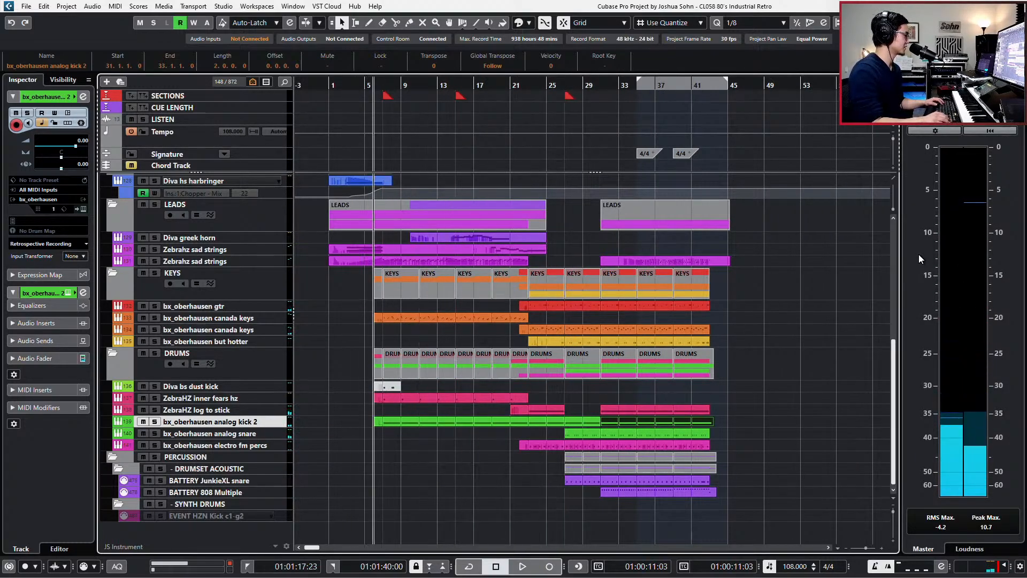
key("space")
key("s")
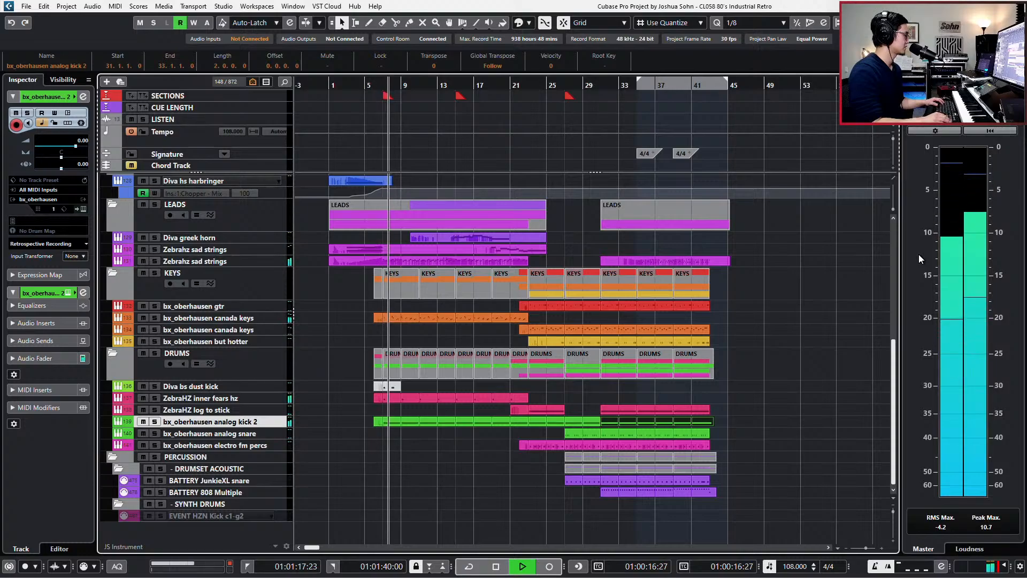
key("space")
key("s")
key("space")
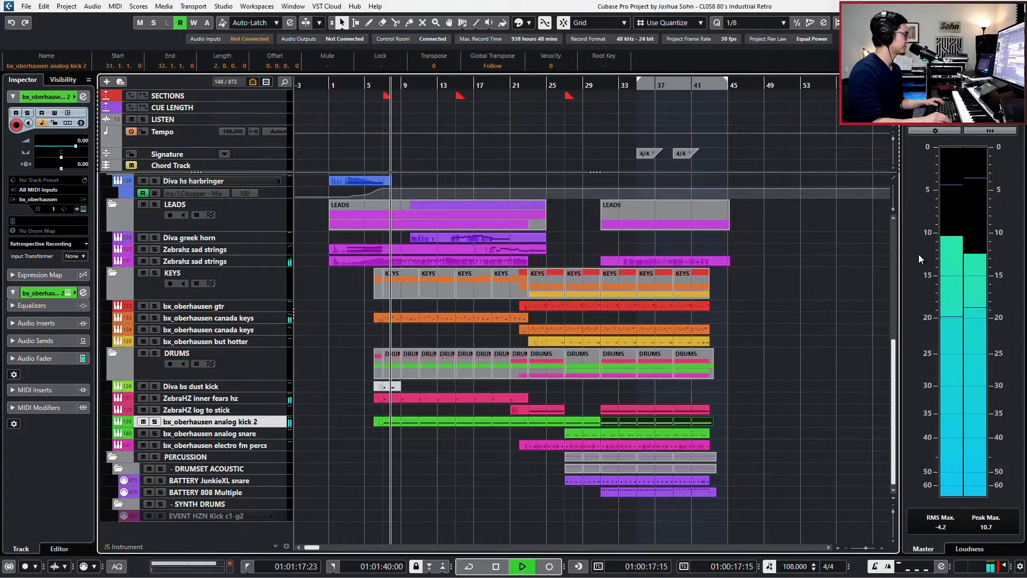
key("space")
key("KP_Add")
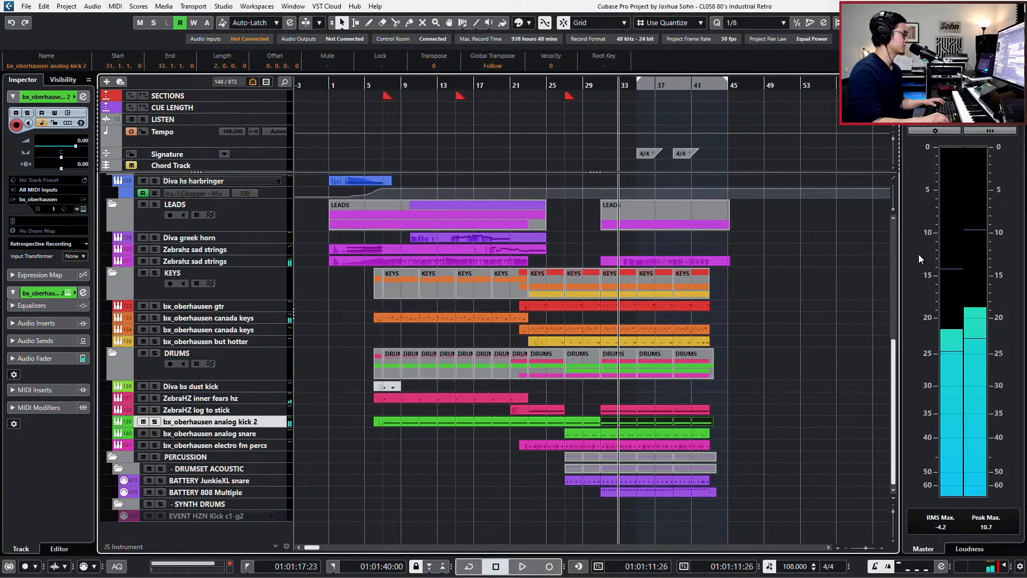
key("h")
key("h")
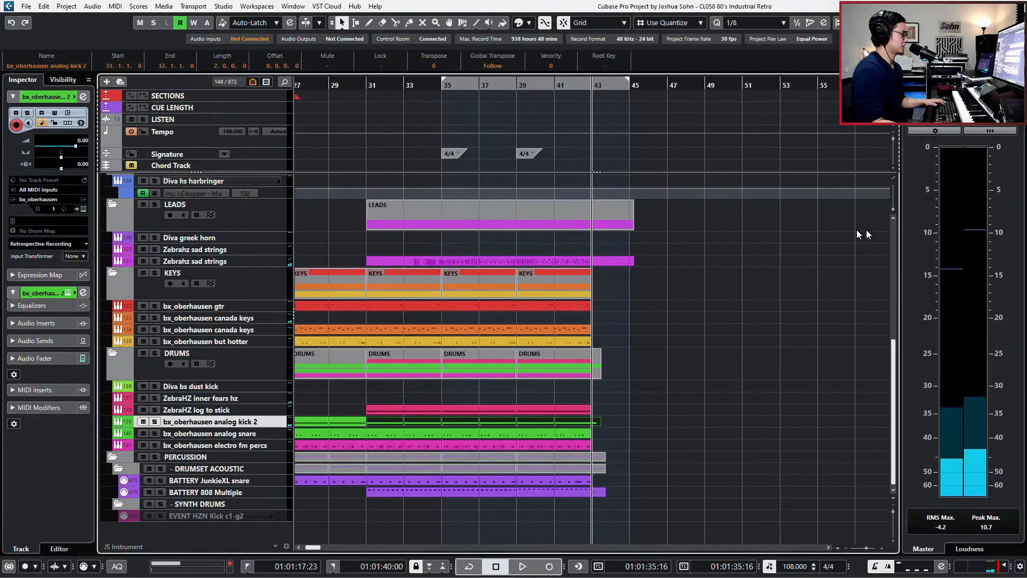
Set the analog kick 2 channel's pre-gain to -1.5 dB and play the ending from bar 40
key("e")
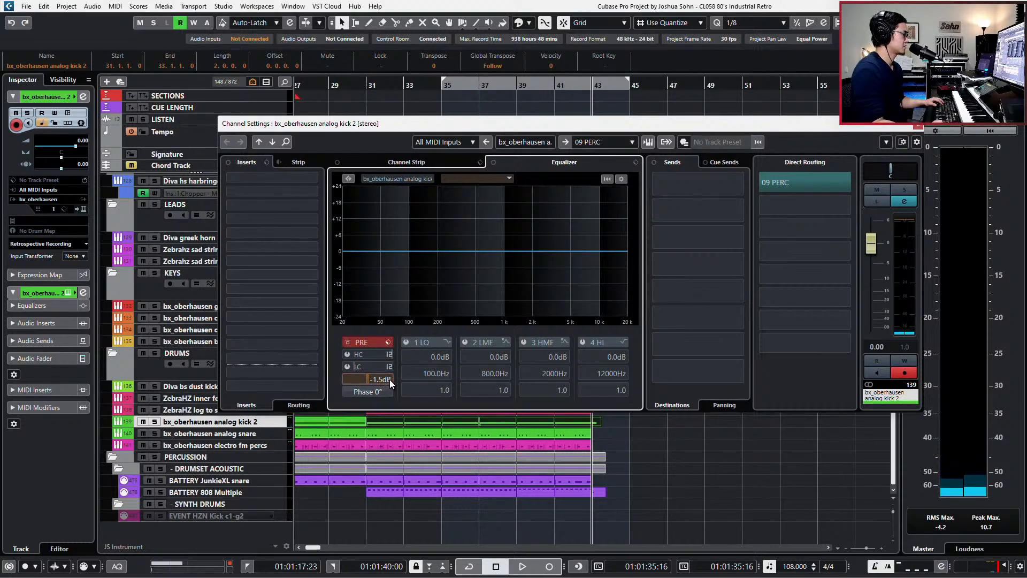
left_click(921, 126)
key("KP_Subtract")
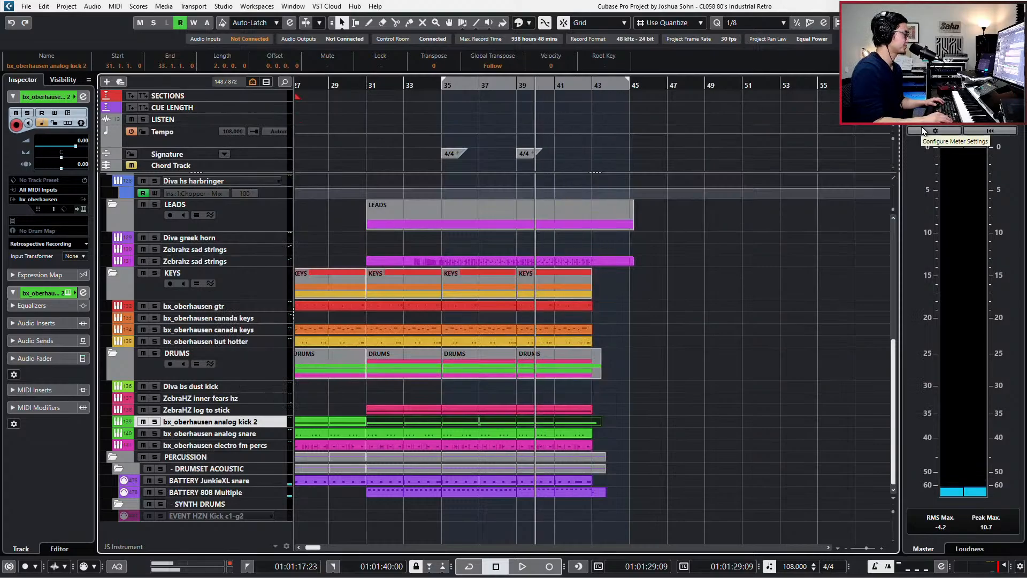
key("space")
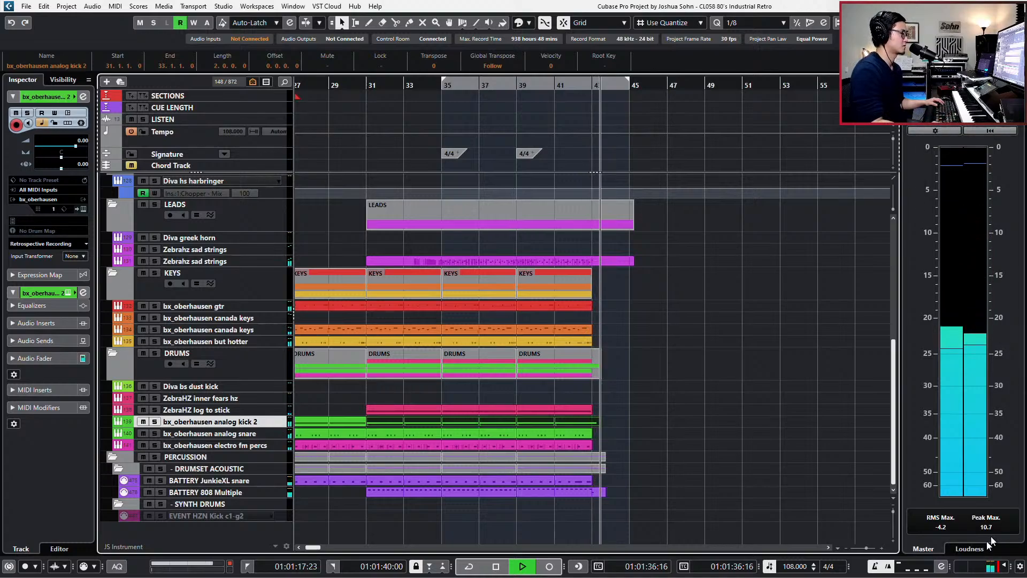
key("space")
Extend the last elasto bass part to about bar 44 and open it for note editing
scroll(588, 409, "up", 6)
scroll(590, 393, "up", 3)
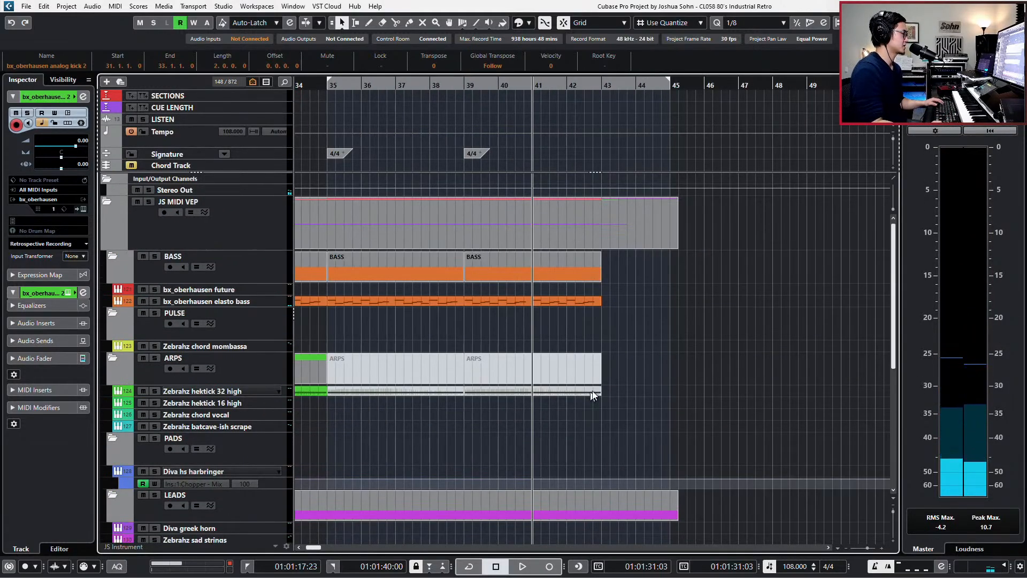
left_click_drag(601, 301, 635, 302)
double_click(630, 301)
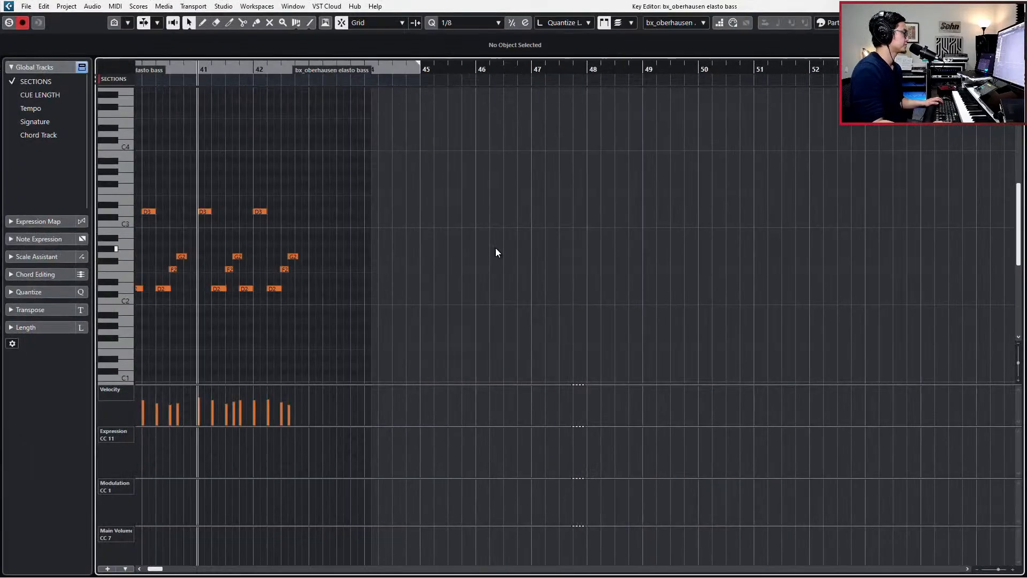
Add a closing D2 bass note on the downbeat of bar 43
scroll(496, 248, "left", 3)
scroll(496, 247, "up", 2)
left_click(409, 212)
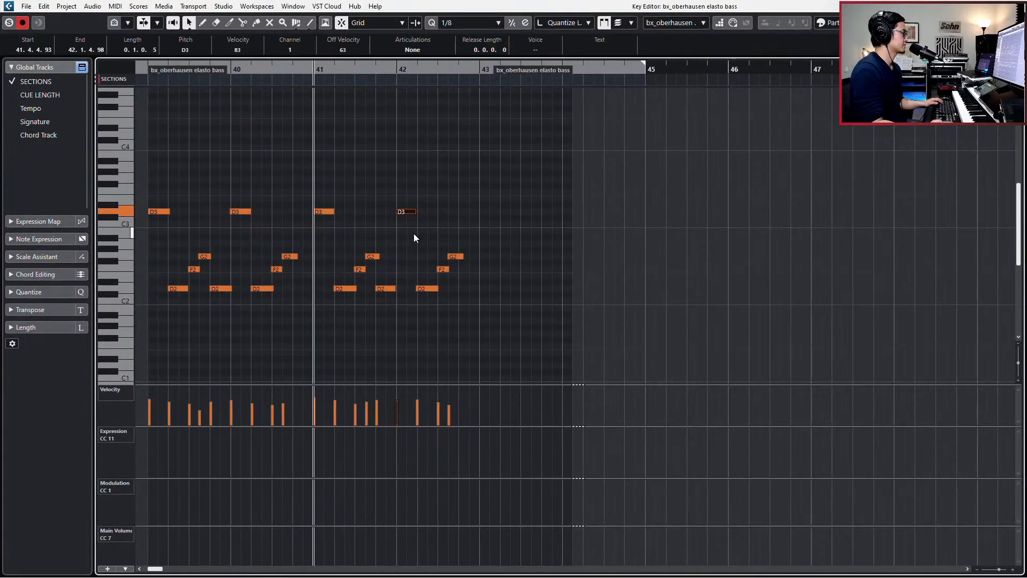
key("l")
key("Right")
key("l")
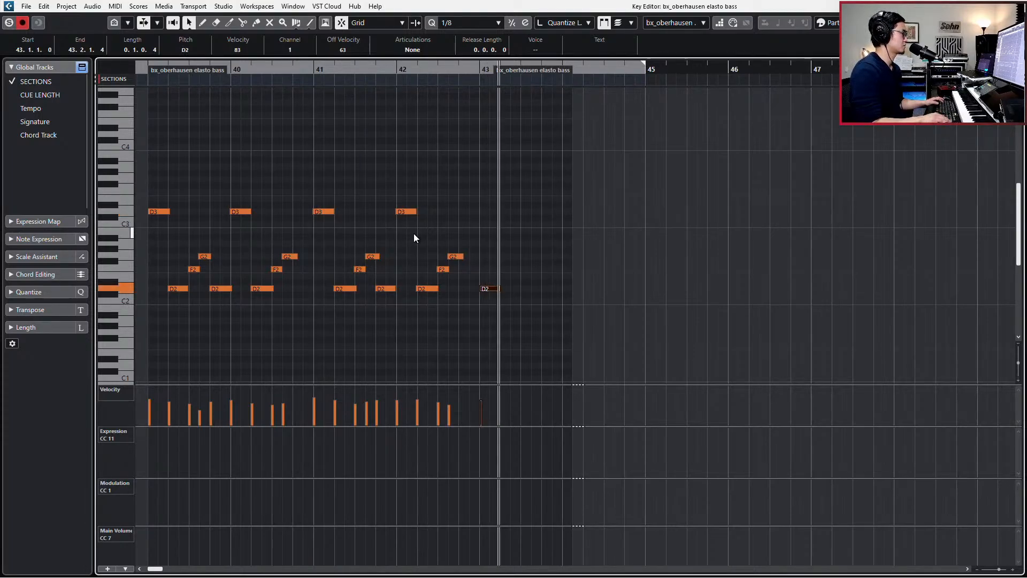
Lengthen the closing D2 bass note to 0.1.1.4 and play the ending of the arrangement from bar 42
key("space")
key("space")
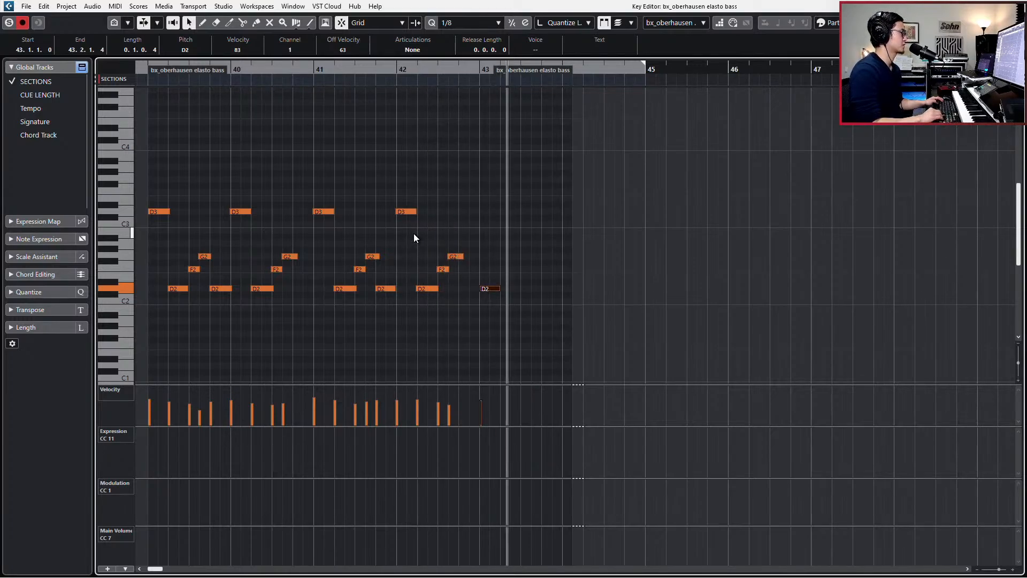
key("space")
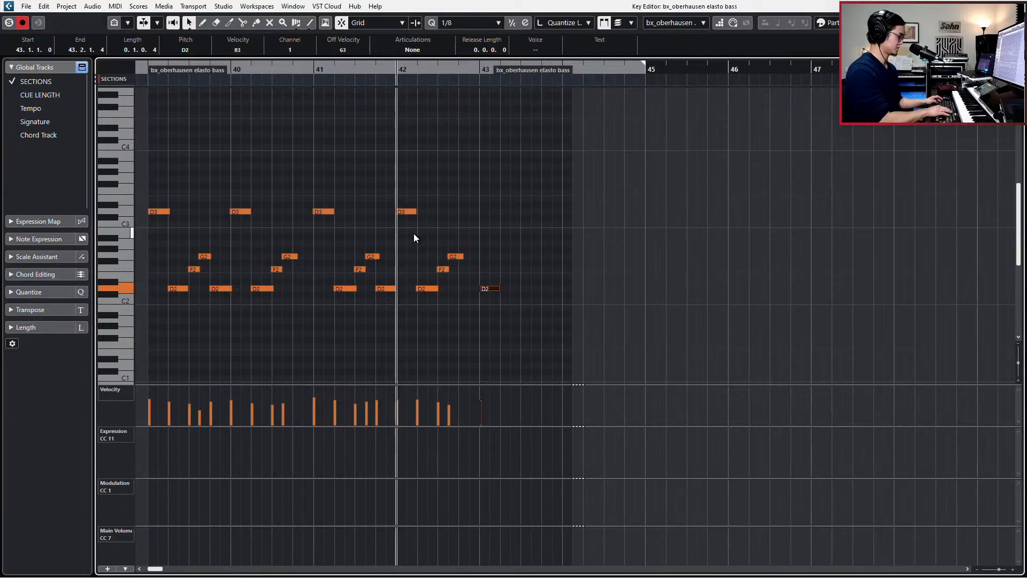
key("alt+shift+Right")
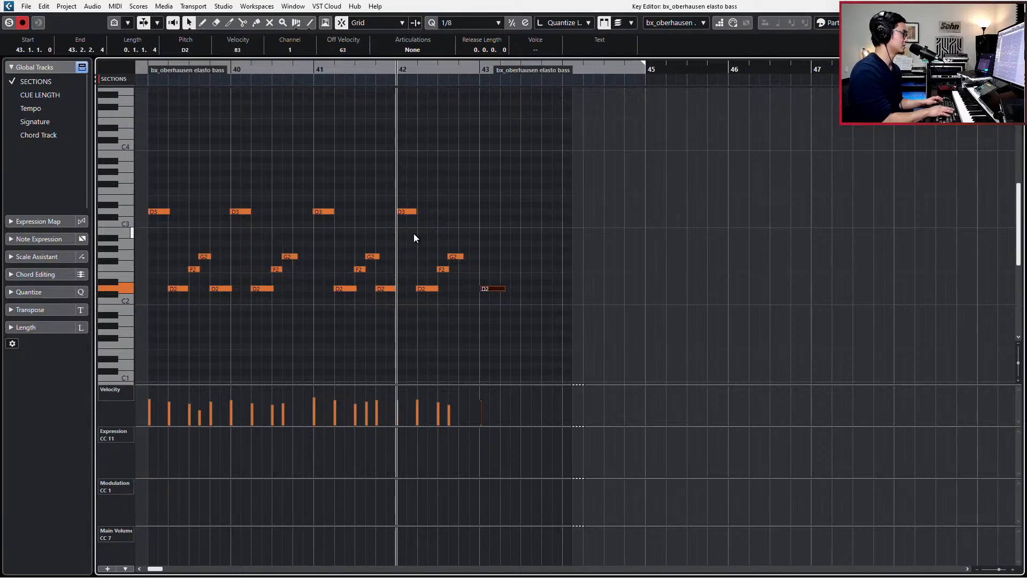
key("Return")
scroll(647, 282, "down", 6)
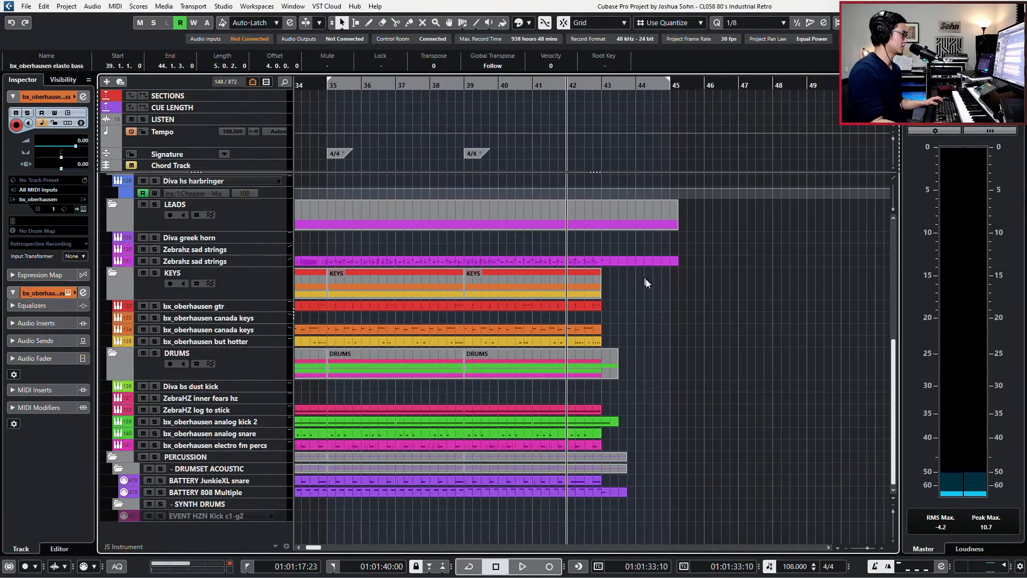
key("space")
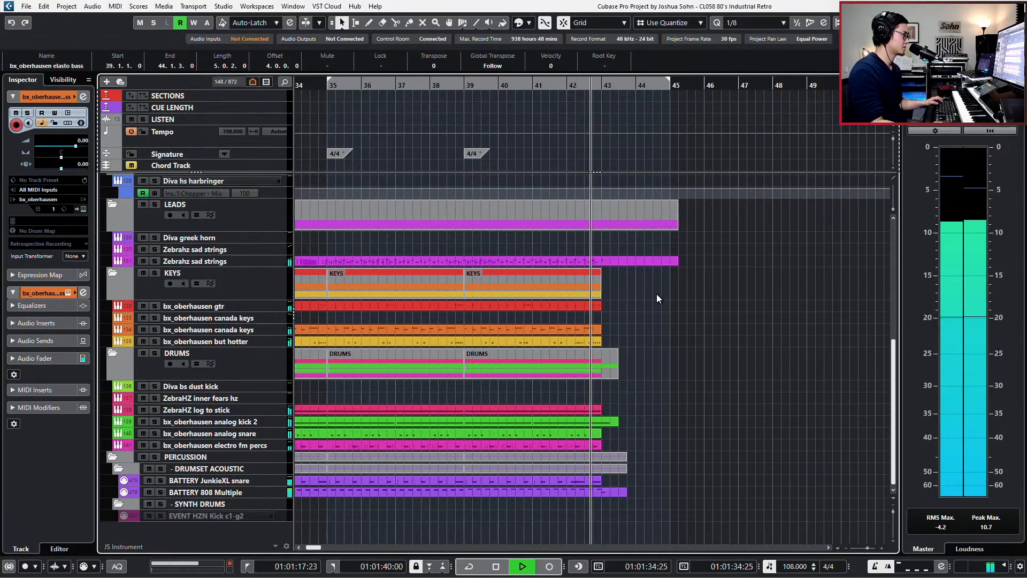
key("space")
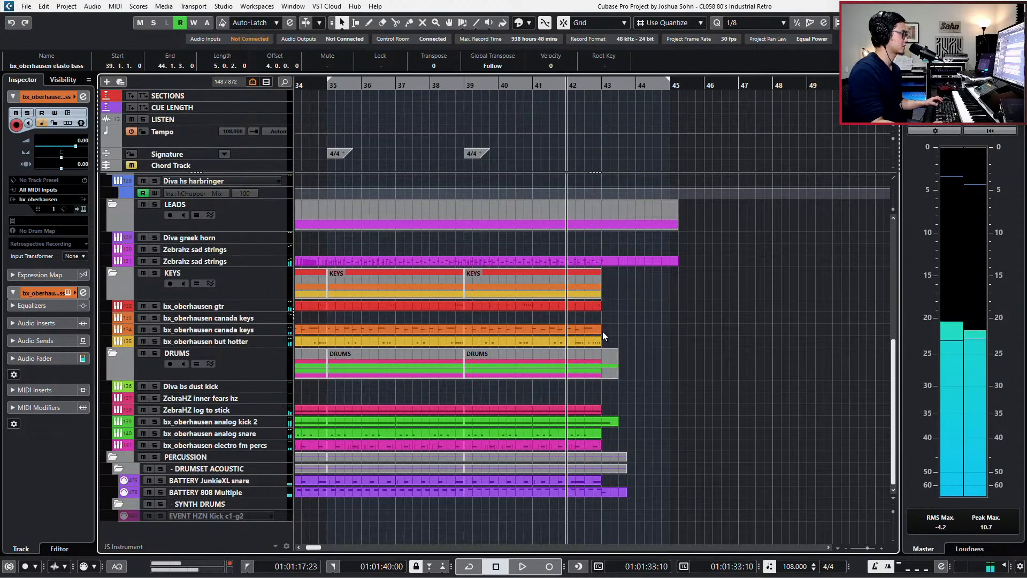
Extend the last canada keys part to bar 44 and copy its final F4 note to the start of bar 43
left_click(598, 331)
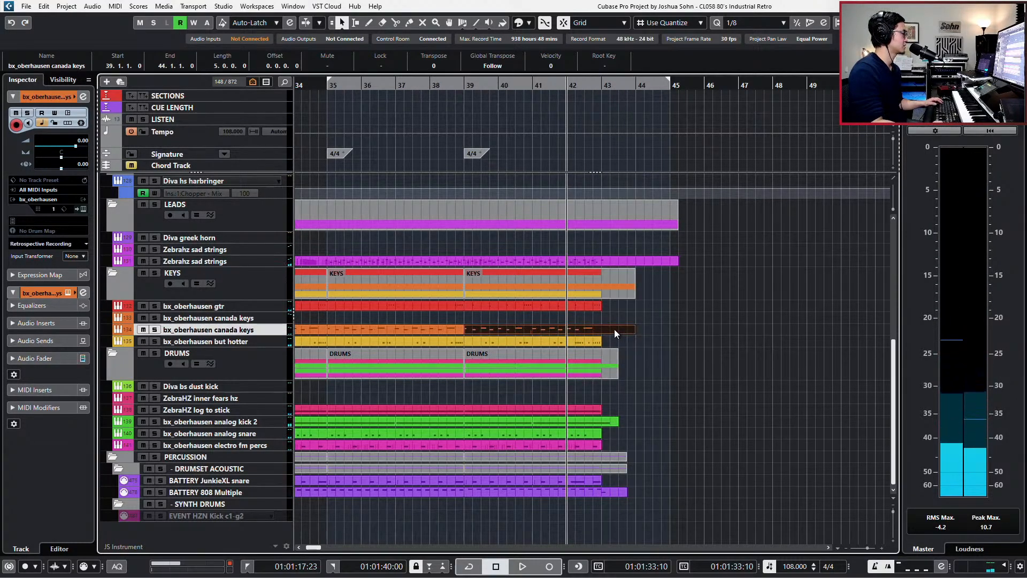
key("Return")
left_click(527, 207)
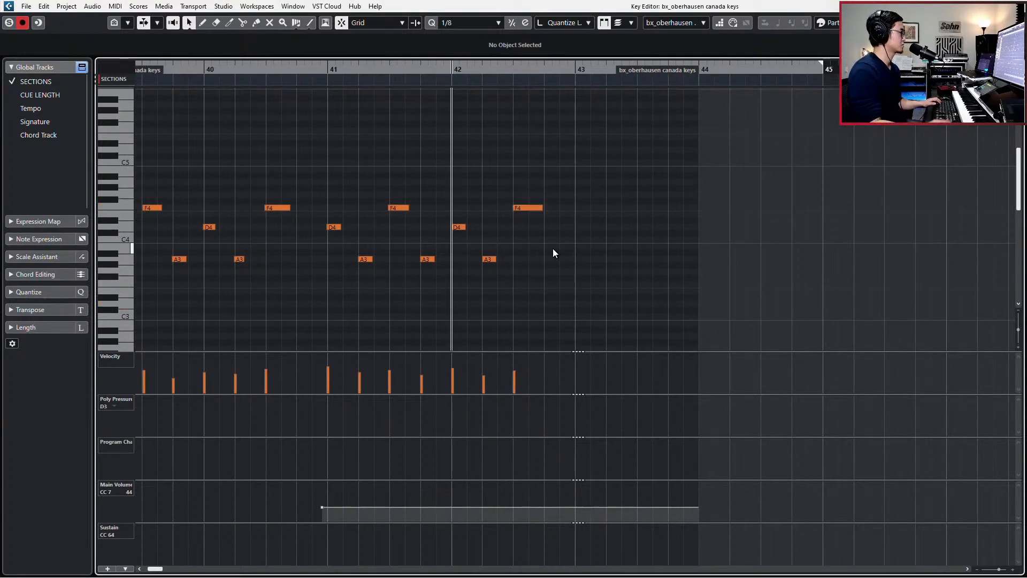
key("ctrl+d")
key("ctrl+Right")
key("ctrl+Right")
key("ctrl+Right")
key("ctrl+Right")
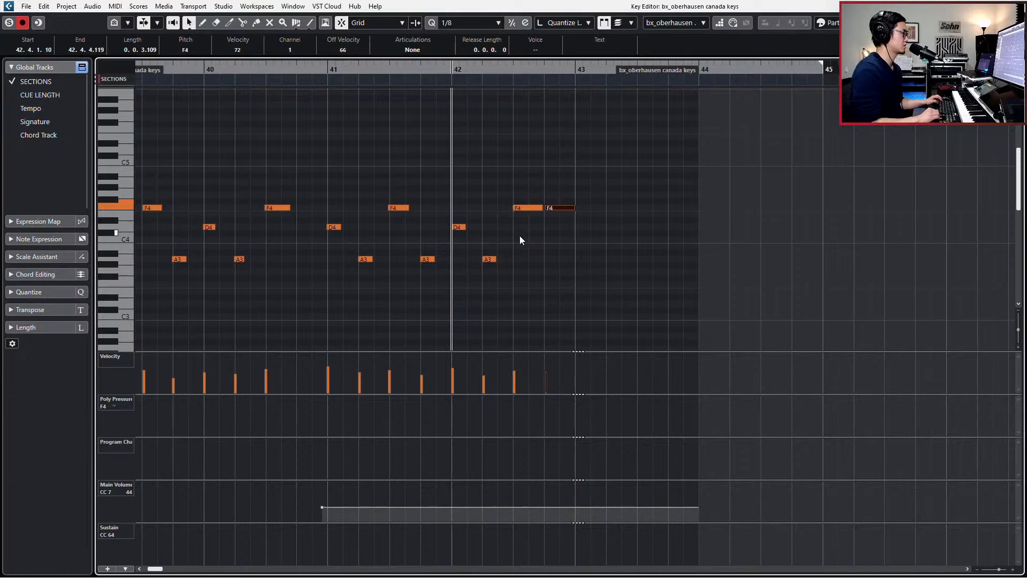
key("ctrl+Right")
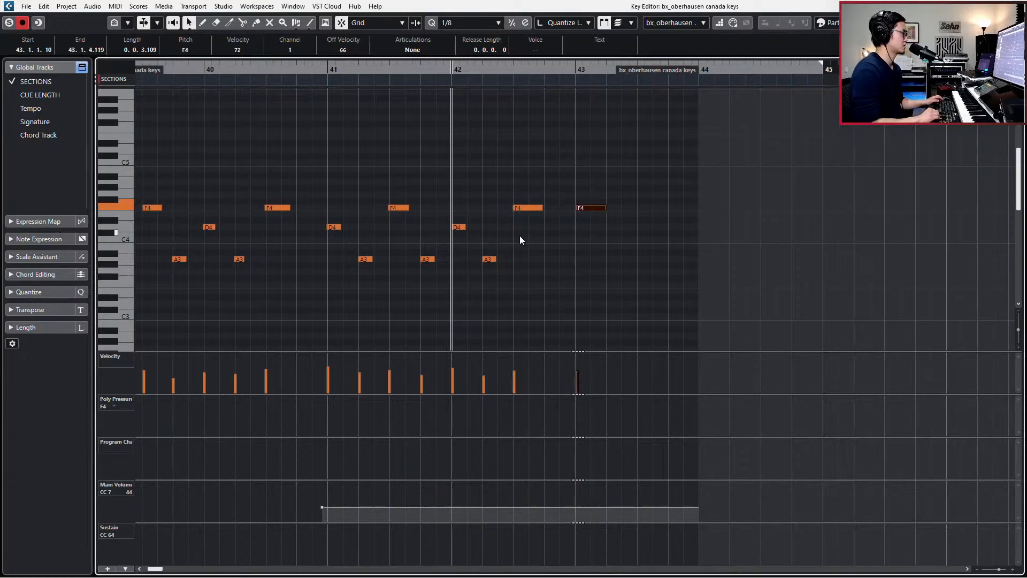
Transpose the copied canada keys note to D4 and align it to 43.1.1.0
key("ctrl+Down")
key("ctrl+Down")
key("ctrl+Down")
key("ctrl+Down")
key("ctrl+Down")
key("ctrl+Down")
key("ctrl+Up")
key("ctrl+Up")
key("ctrl+Up")
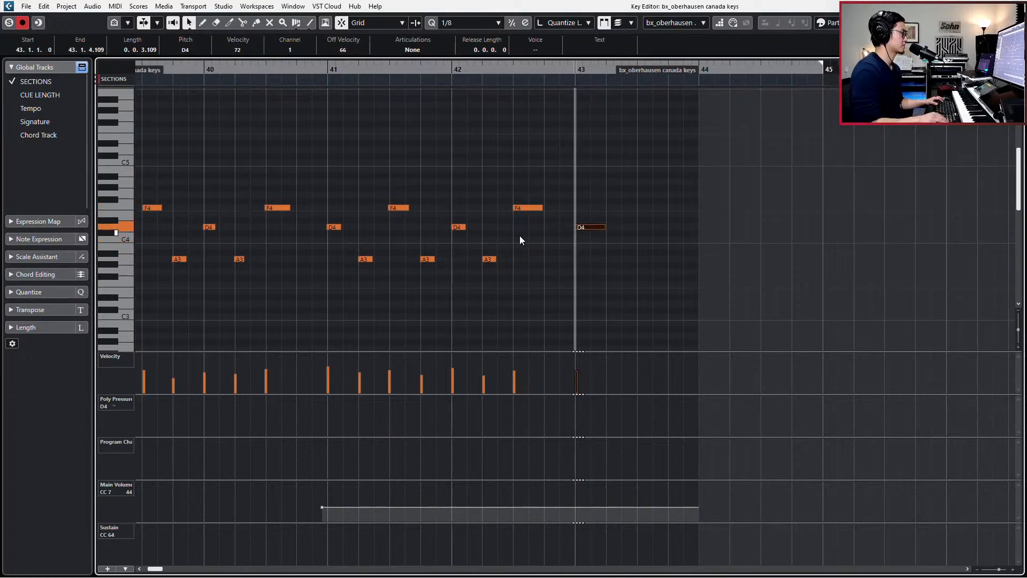
Set the closing D4 canada keys note's velocity to 60 and play the ending from bar 42
key("ctrl+h")
key("KP_Subtract")
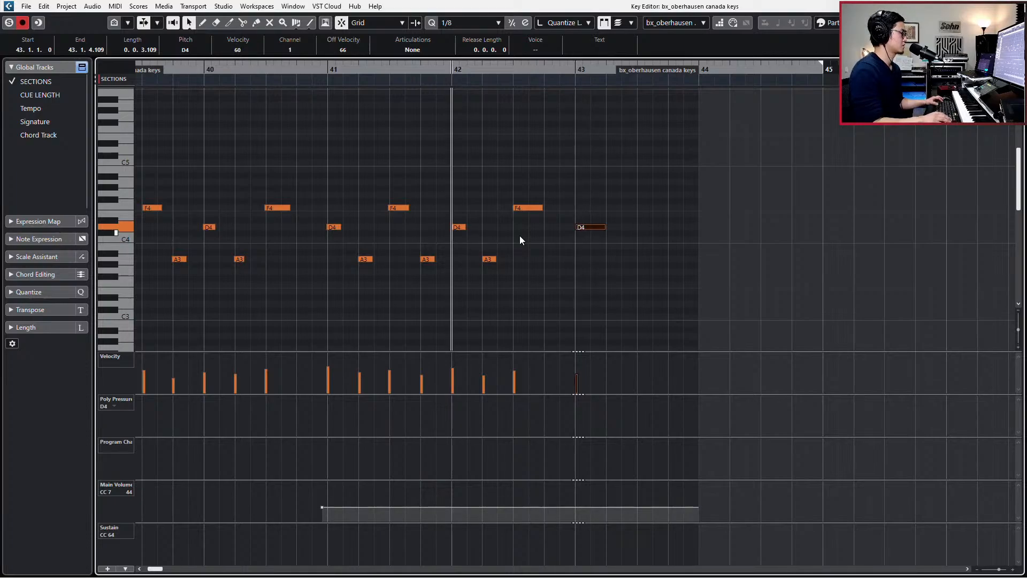
key("space")
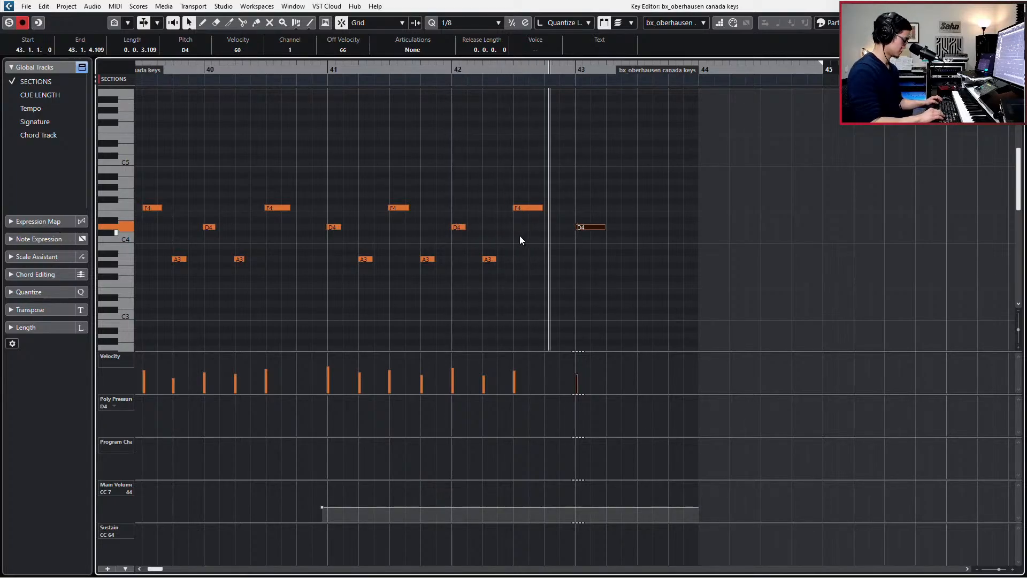
key("q")
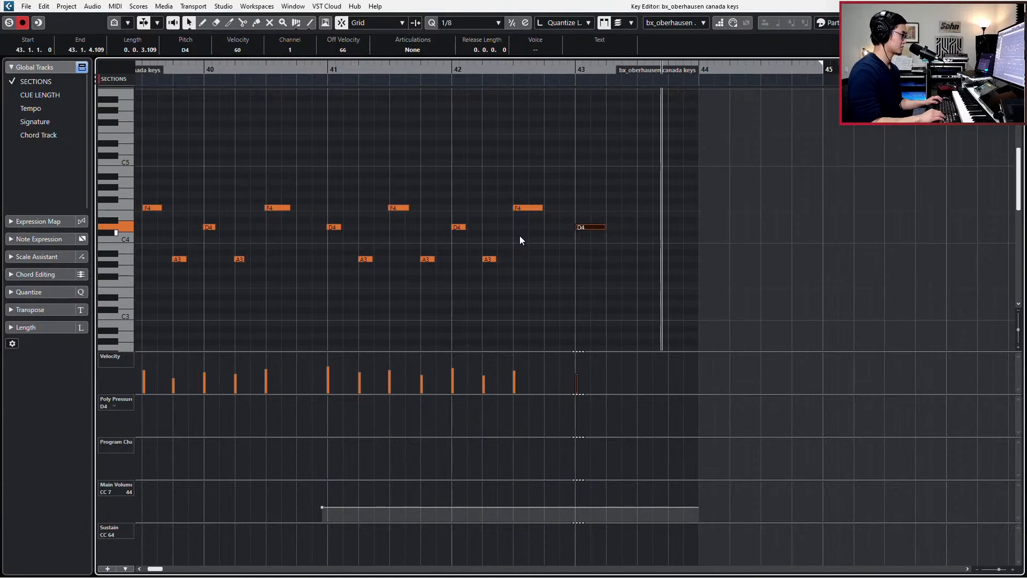
key("Return")
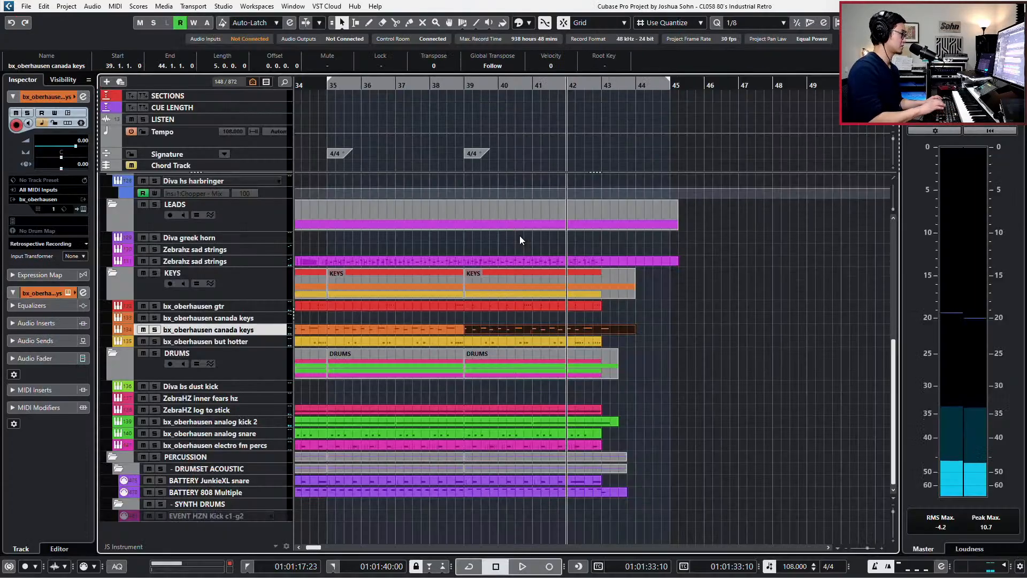
Solo the canada keys and gtr tracks in turn while playing the ending from bar 42
scroll(642, 339, "down", 1)
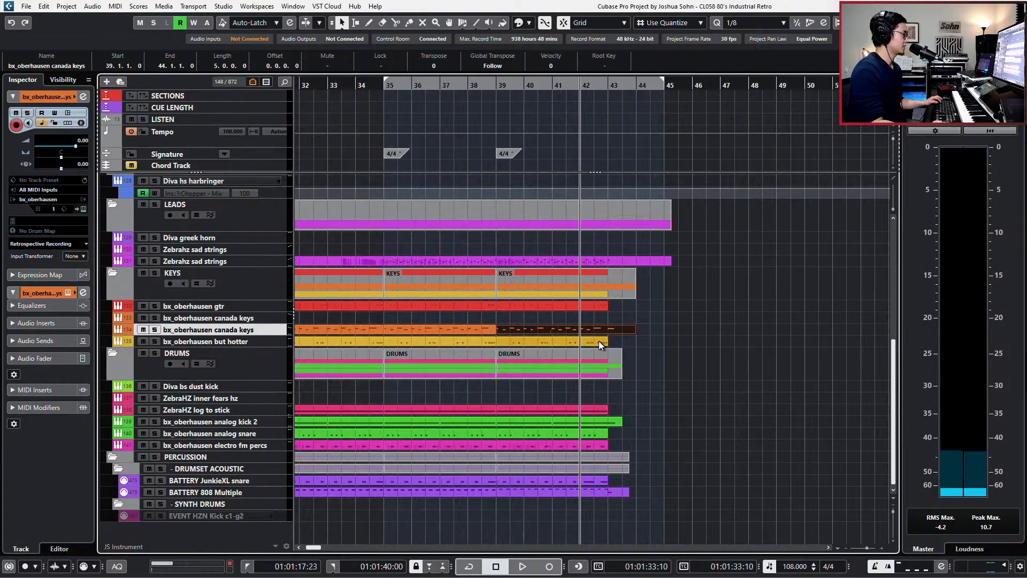
key("s")
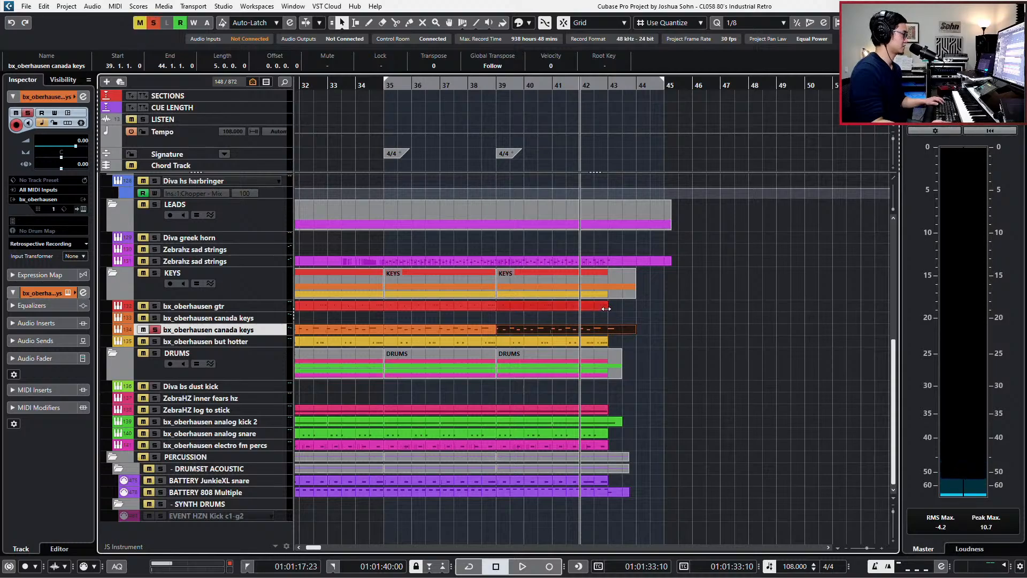
key("space")
left_click(605, 307)
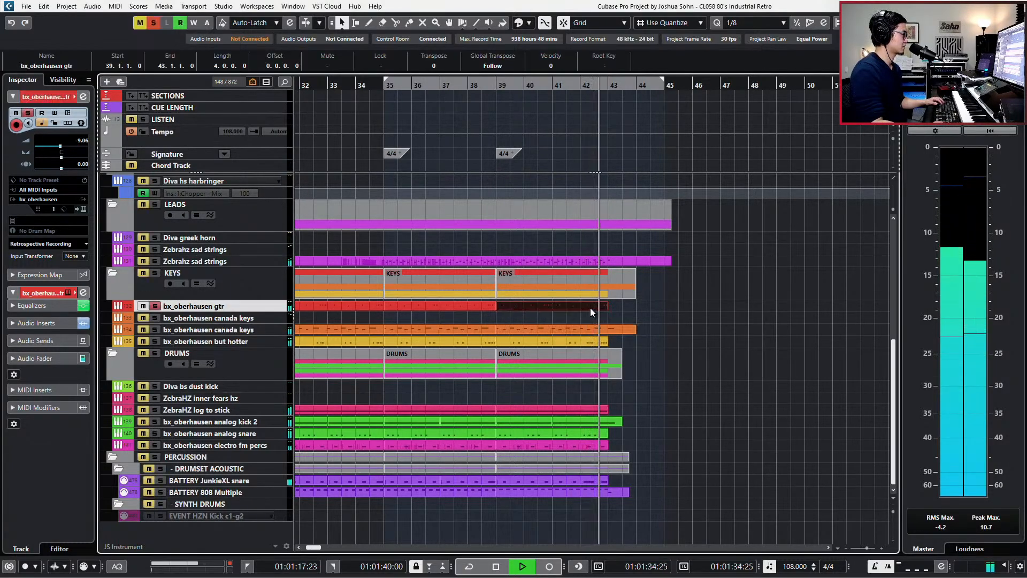
key("space")
Extend the last gtr part to bar 44 and add a closing D3 note at 43.1.1.0
left_click_drag(605, 308, 634, 307)
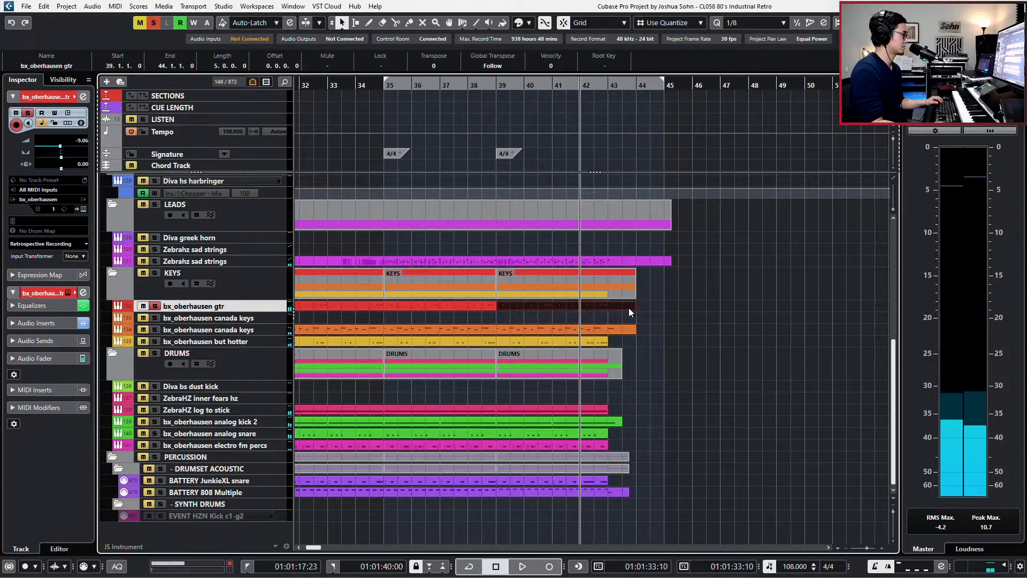
double_click(629, 309)
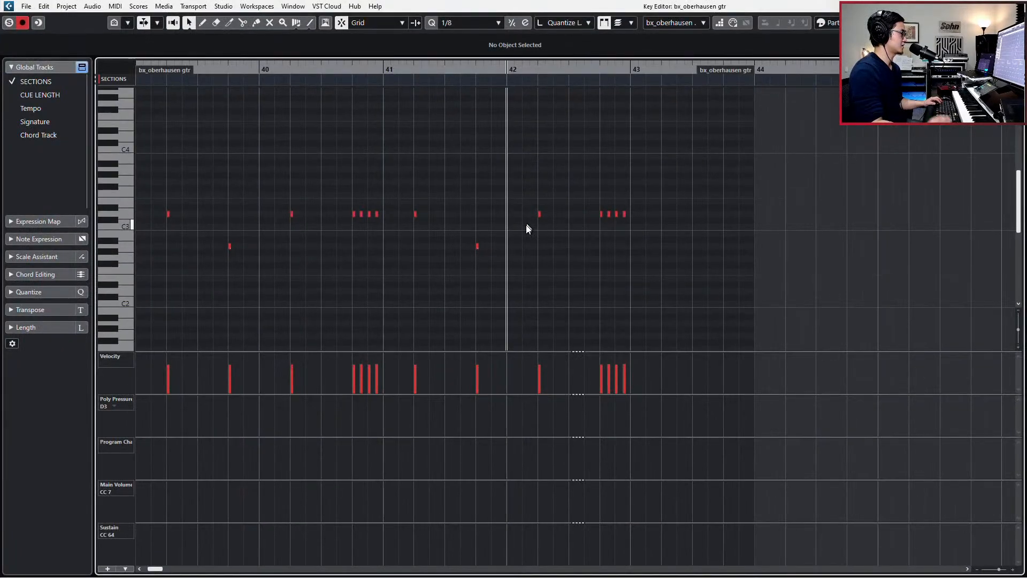
key("Right")
key("Right")
key("space")
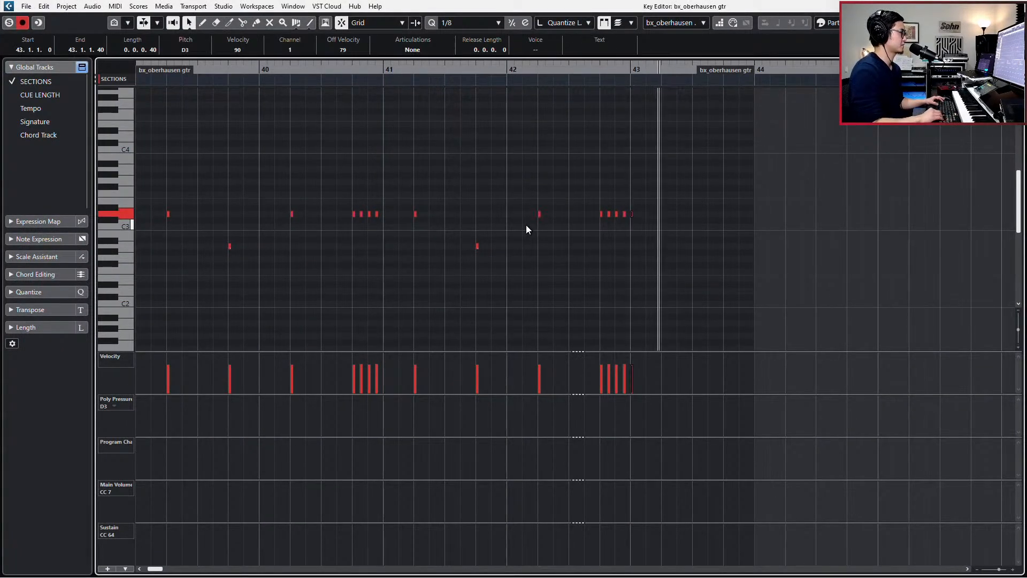
Lengthen the closing D3 guitar note to 0.0.0.100 and play the ending with all tracks
key("alt+shift+Right")
key("l")
key("alt+shift+Right")
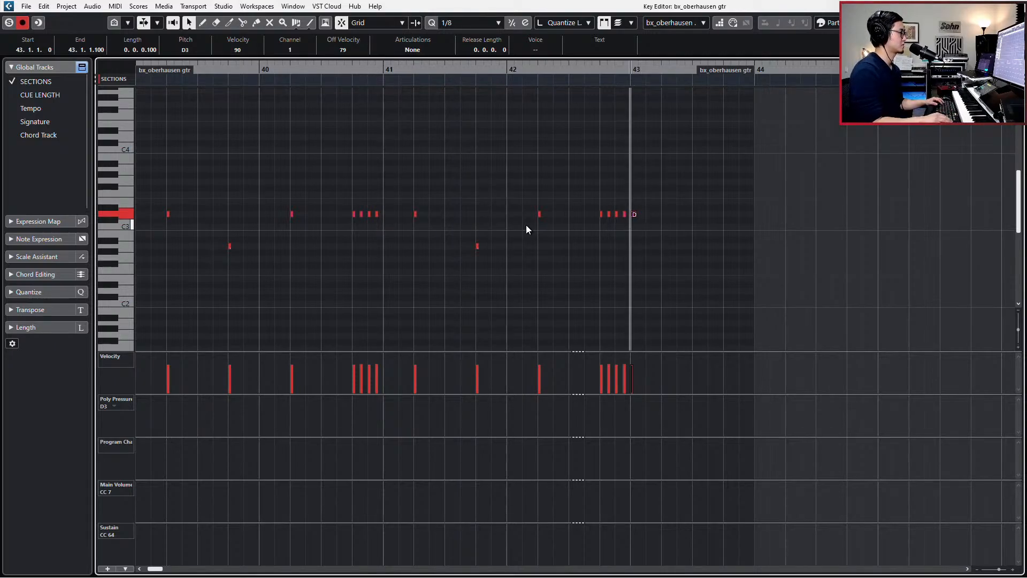
key("Return")
scroll(579, 270, "down", 1)
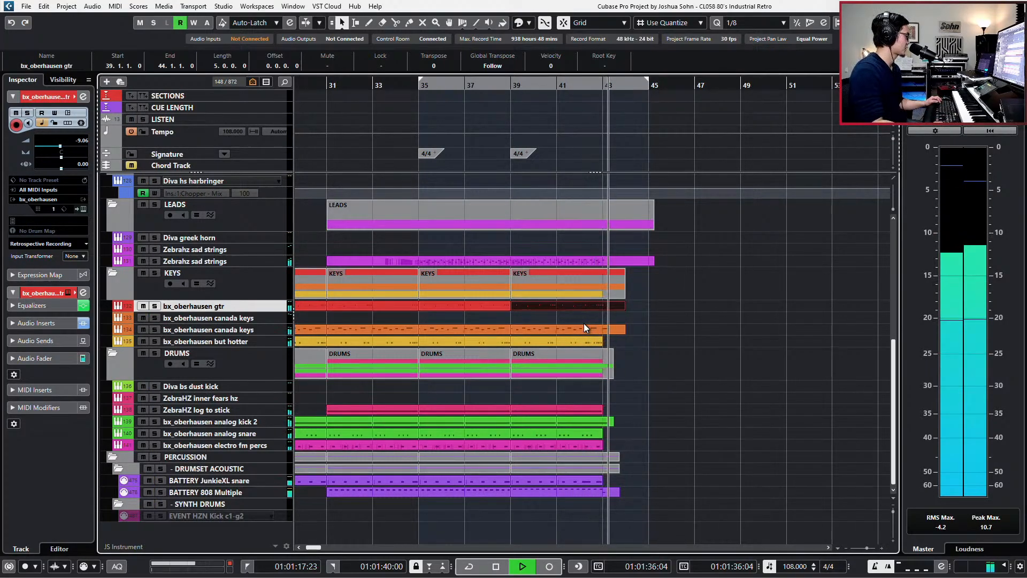
key("space")
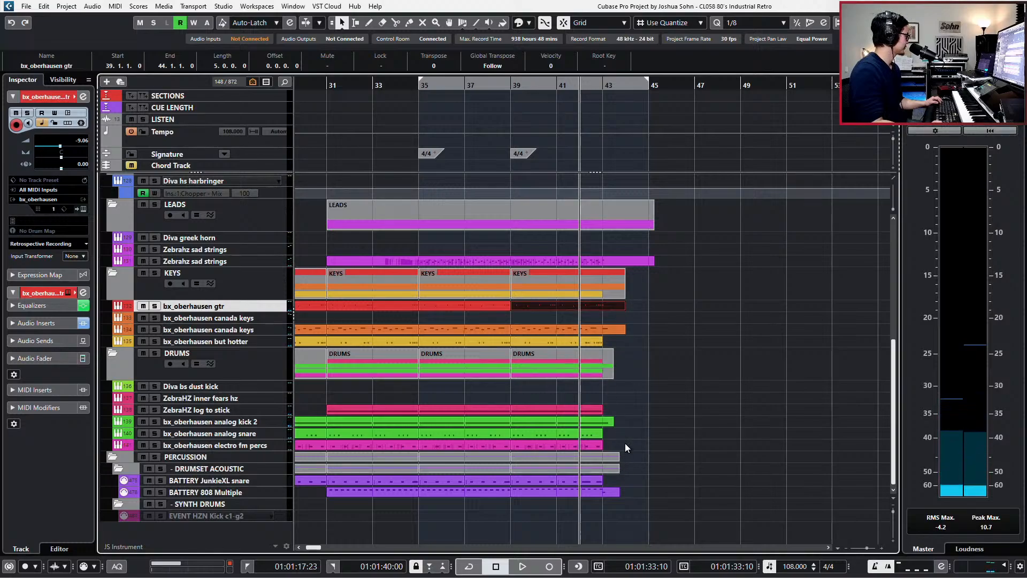
Listen to the analog snare and electro fm percs tracks in solo from bar 42
left_click(601, 438)
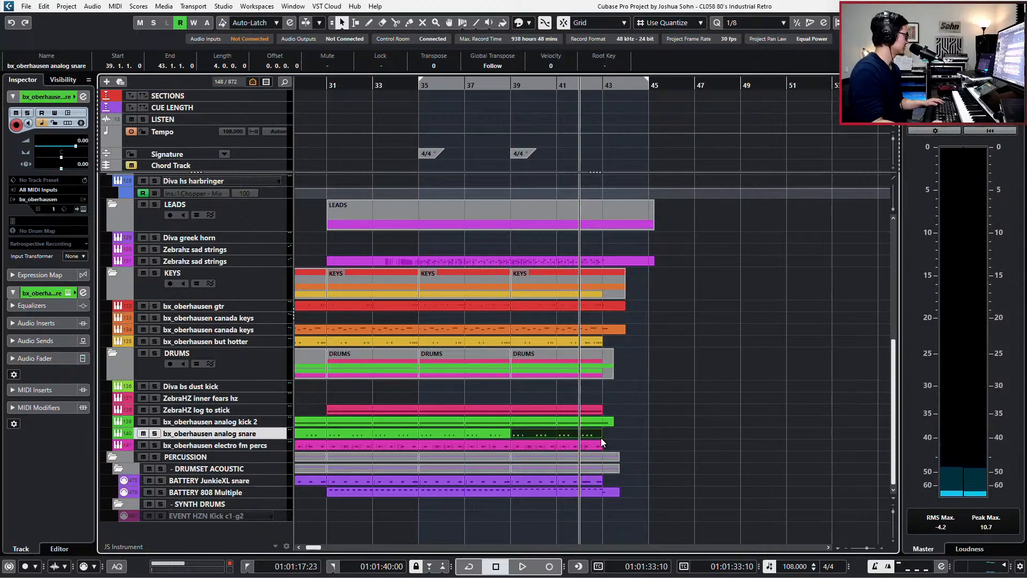
key("s")
key("space")
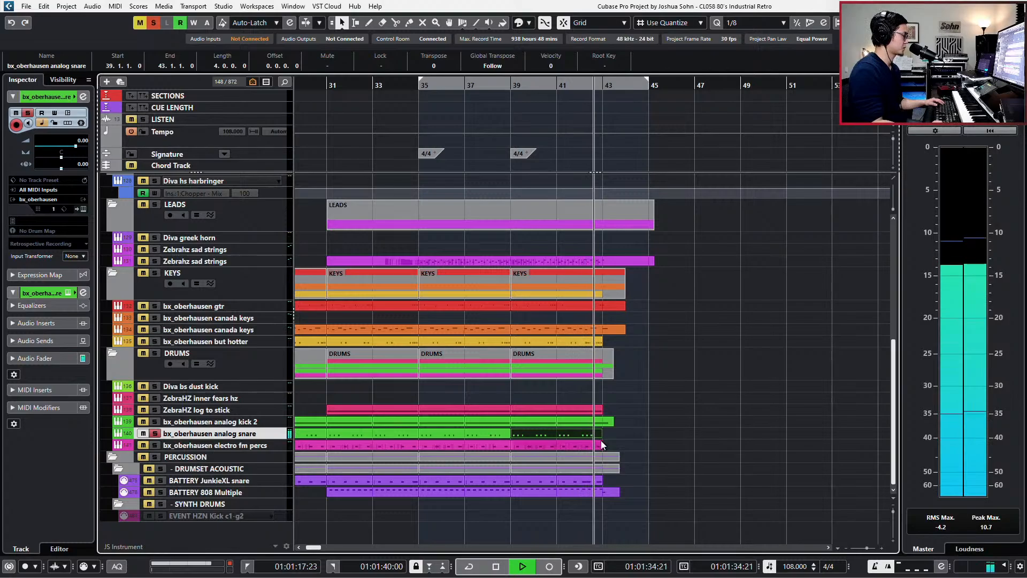
key("space")
left_click(600, 445)
key("s")
key("space")
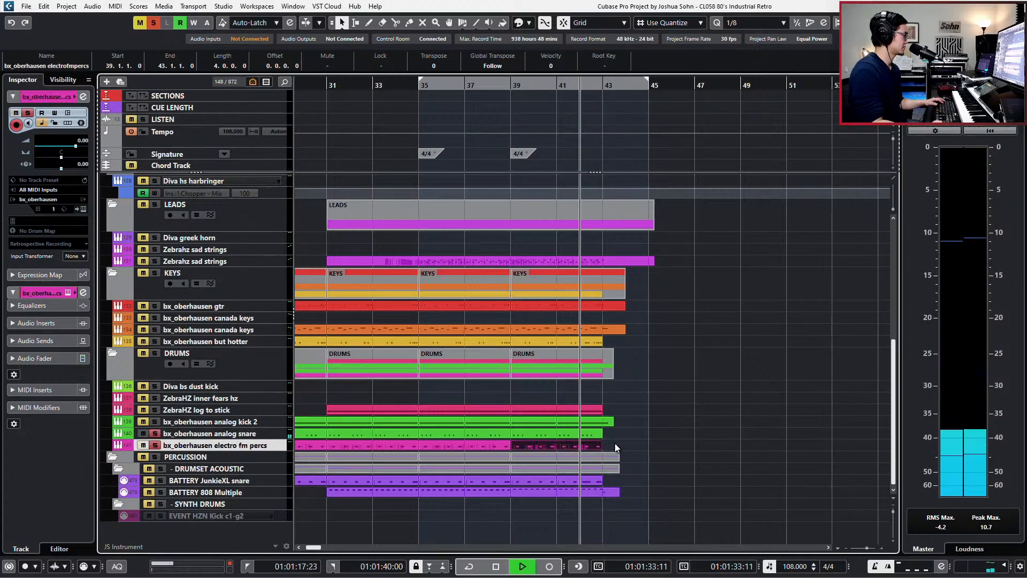
left_click(612, 447)
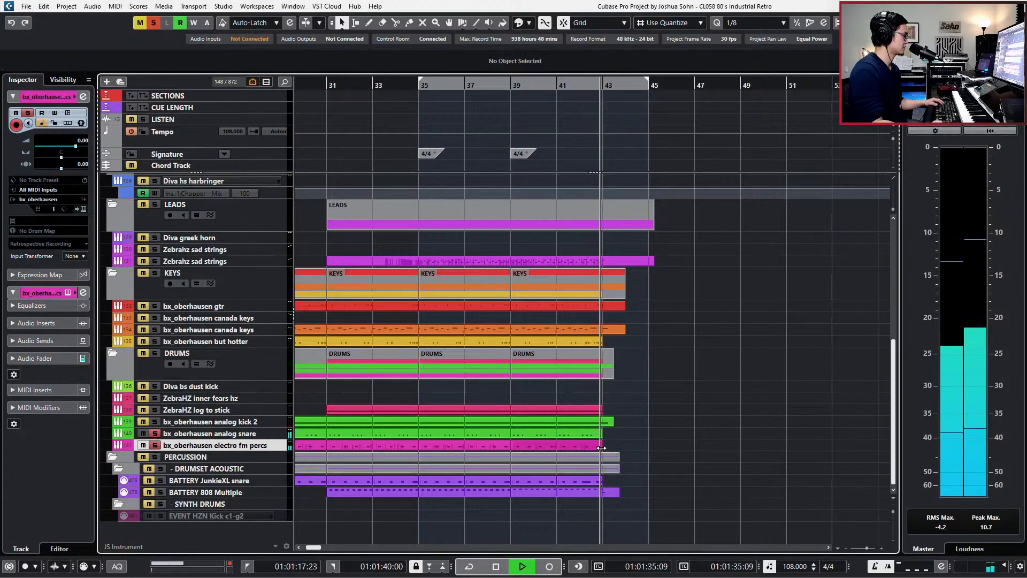
Extend the last electro fm percs part to 43.4.3.0, clear the solos and open the part for note editing
left_click_drag(602, 449, 621, 448)
key("space")
key("shift+s")
double_click(612, 444)
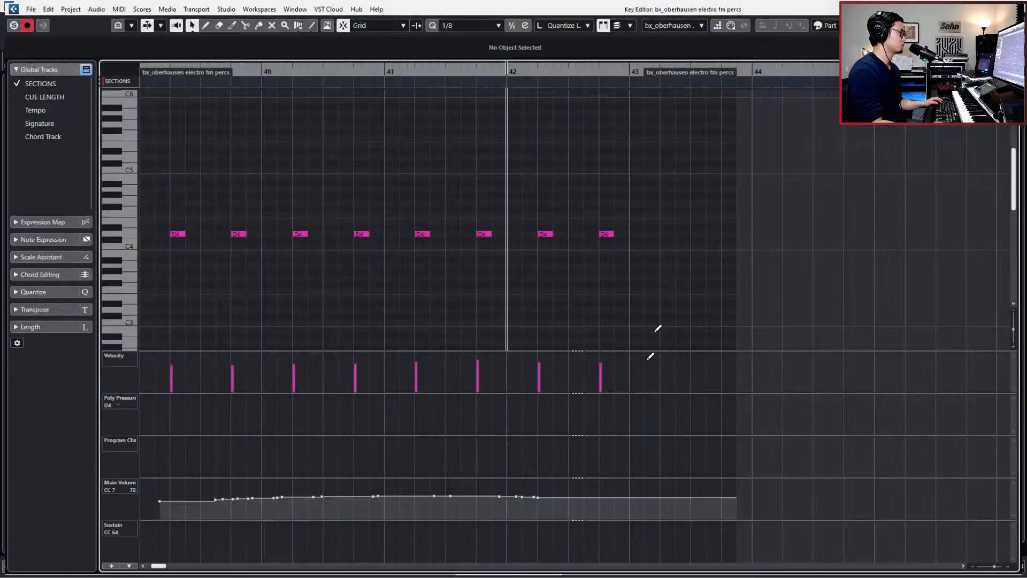
Copy the last D4 electro fm percs note to bar 43 as a closing hit and play the ending
left_click_drag(633, 182, 596, 261)
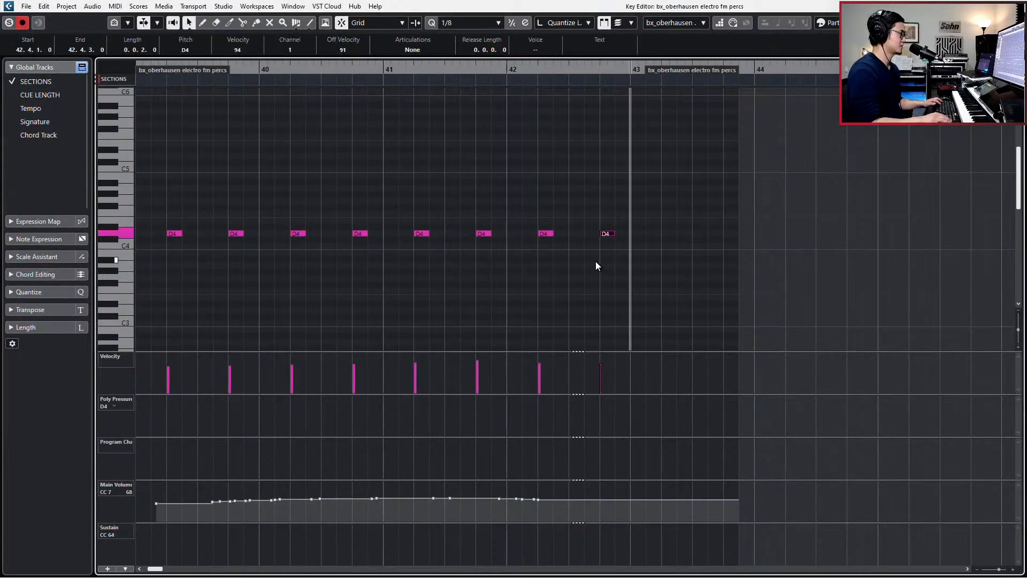
key("alt+d")
key("space")
key("space")
key("Return")
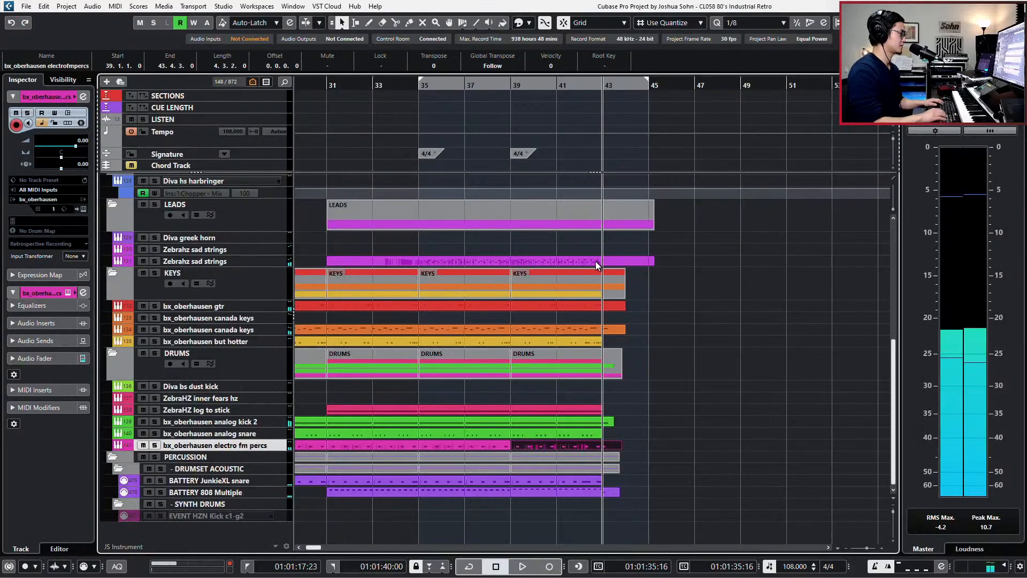
Set the locators around the entire JS MIDI VEP arrangement and return the playhead to its start
key("g")
key("g")
key("g")
key("g")
key("g")
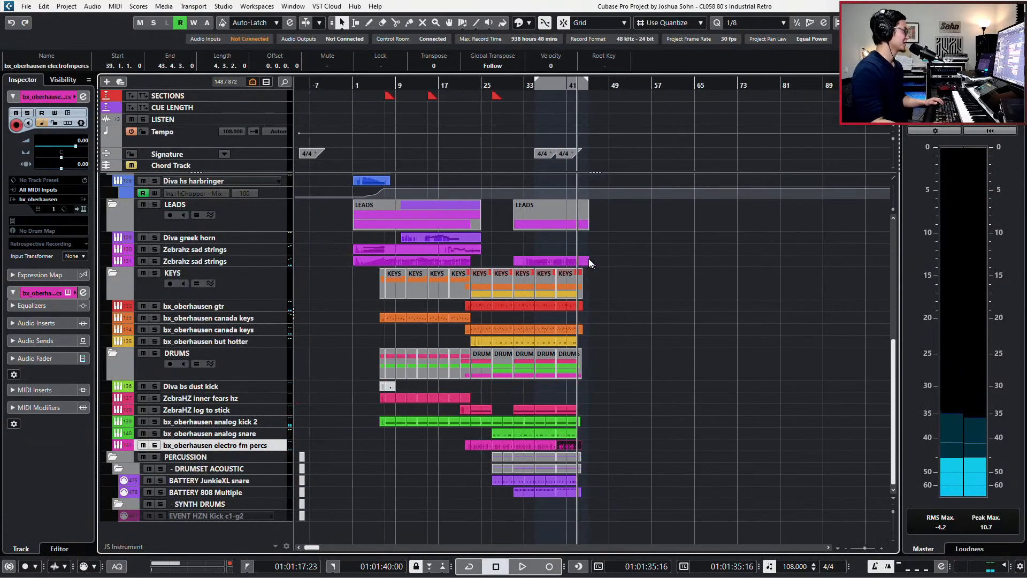
scroll(624, 277, "up", 5)
left_click(637, 256)
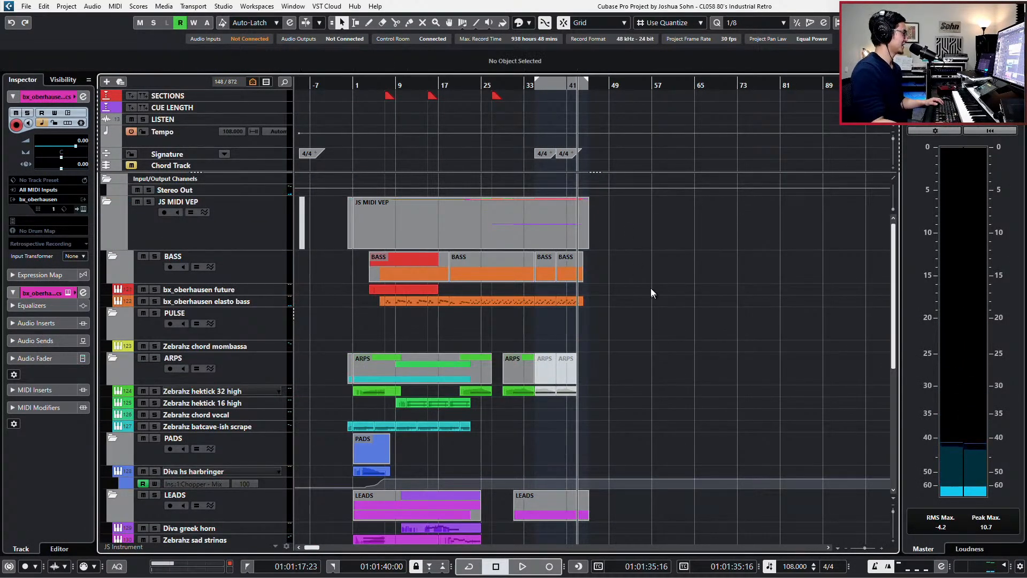
left_click(560, 233)
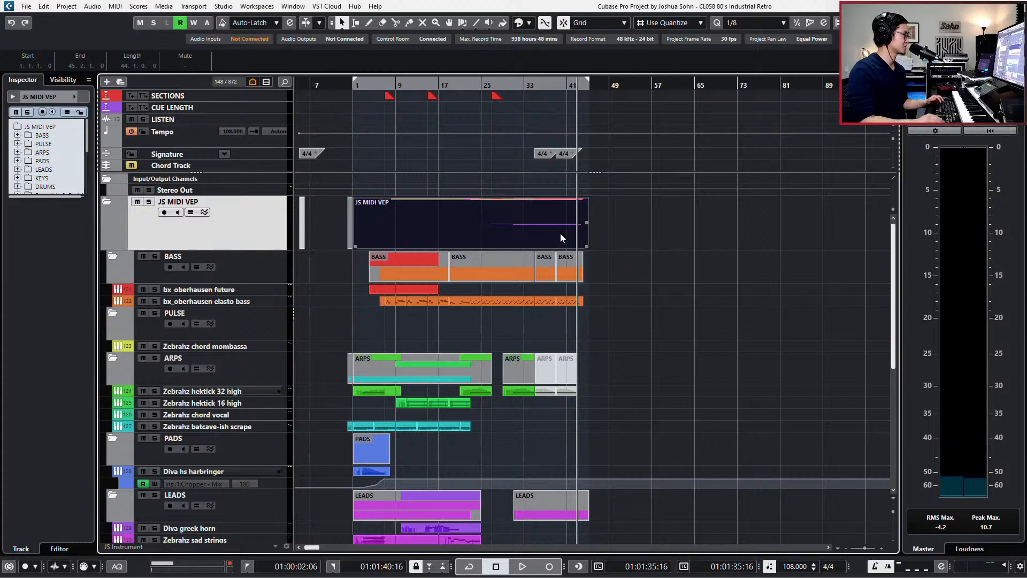
key("KP_1")
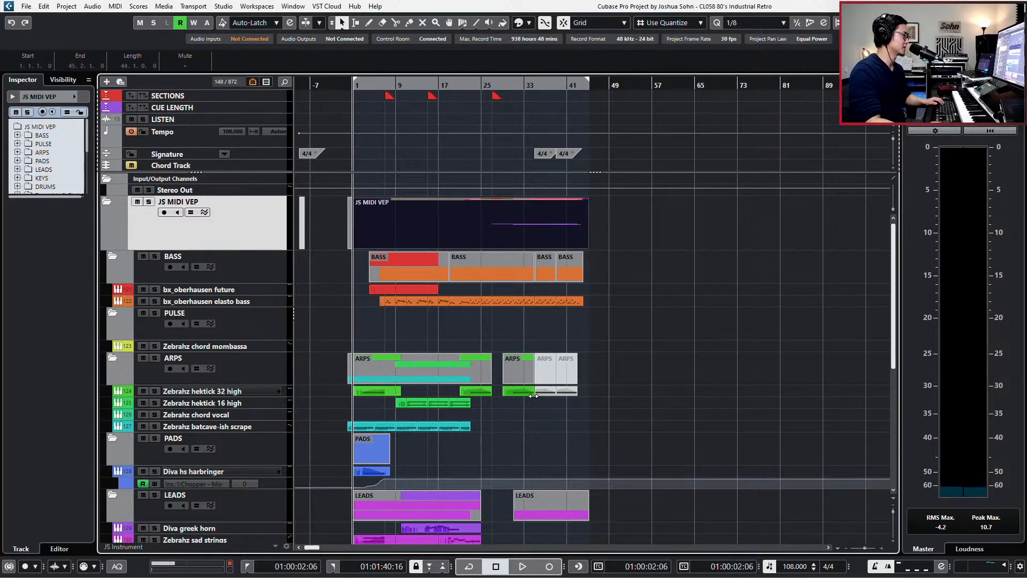
Try deleting the two muted Zebrahz hektick 32 high parts between bars 35 and 43, and undo the deletion
left_click_drag(546, 402, 567, 384)
key("Delete")
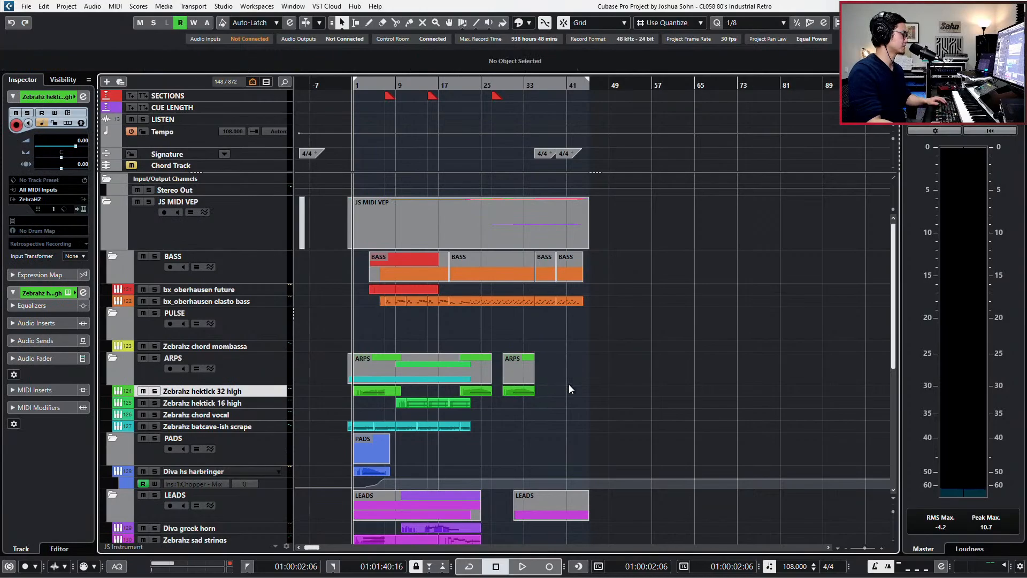
scroll(569, 383, "down", 3)
scroll(565, 372, "up", 4, "ctrl")
key("ctrl+z")
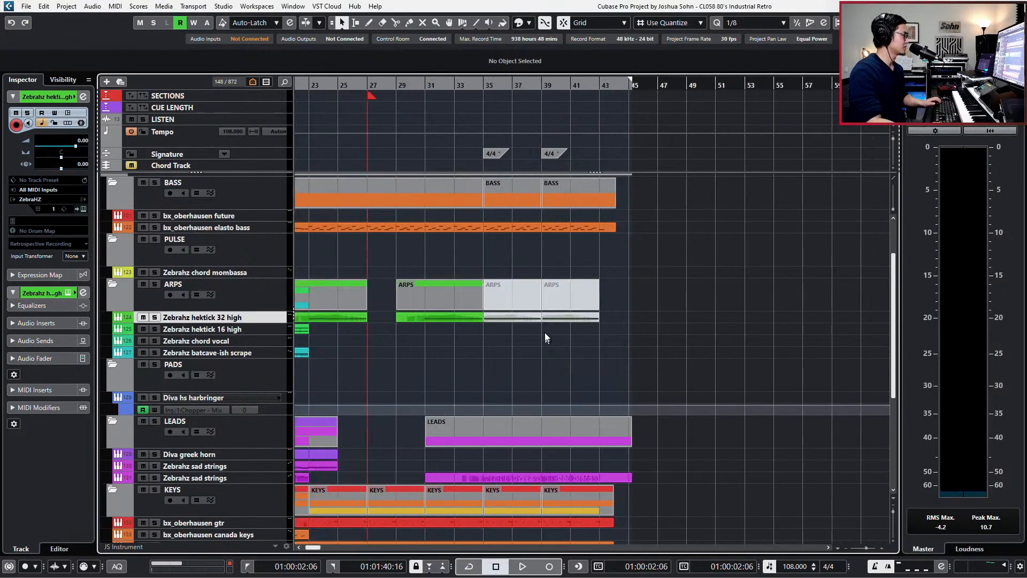
Play the arrangement from bar 31 and review the tracks around the muted hektick 32 high parts
scroll(545, 333, "down", 4)
scroll(546, 338, "down", 2)
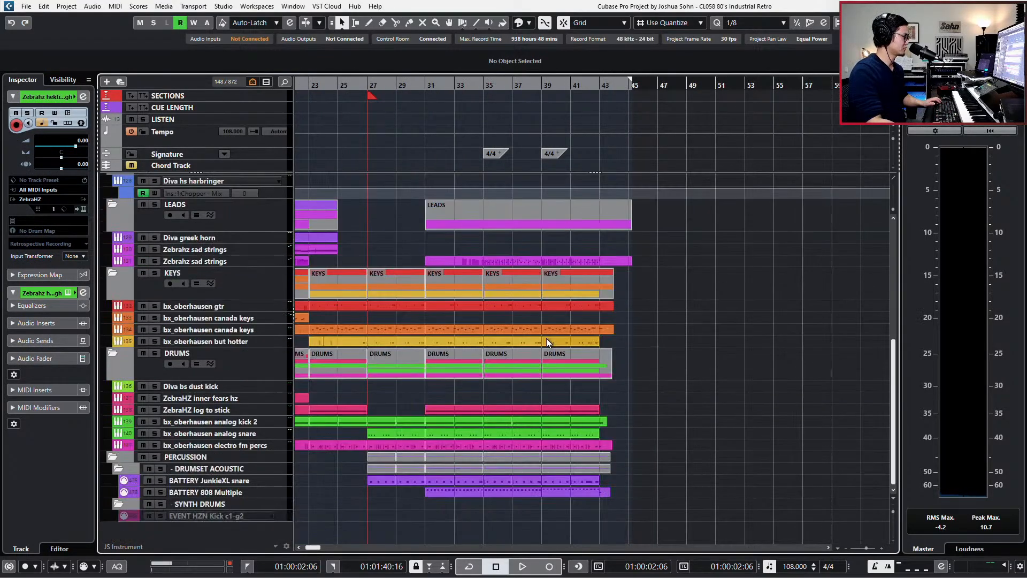
scroll(544, 334, "up", 6)
scroll(541, 330, "down", 2)
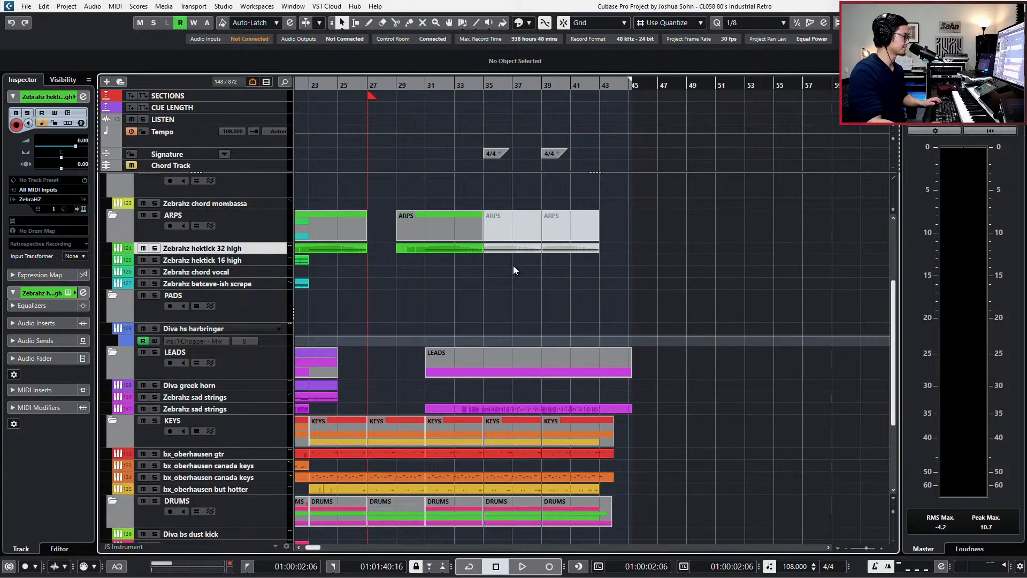
left_click(539, 248)
key("l")
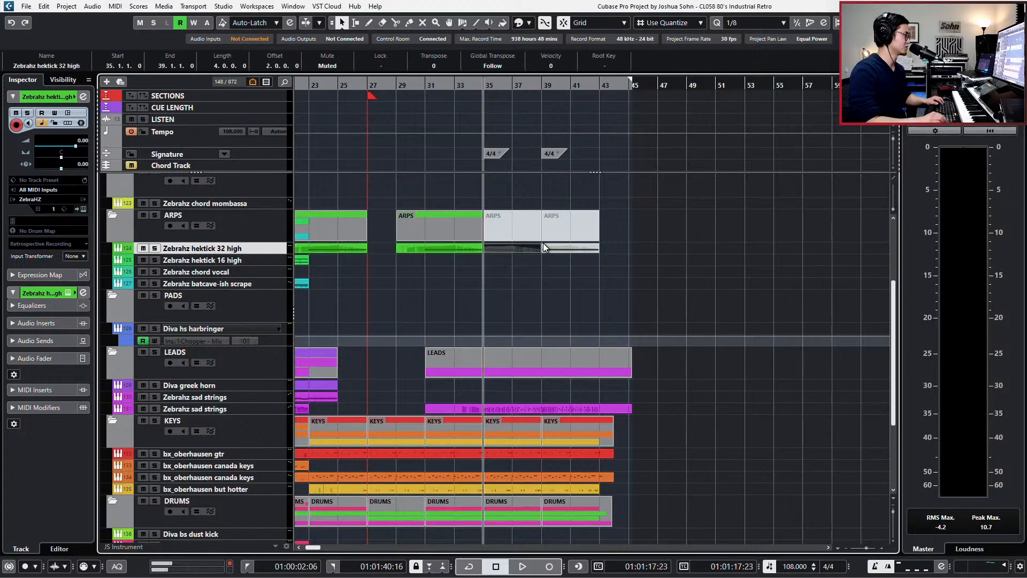
key("KP_Subtract")
key("KP_Subtract")
key("KP_Subtract")
key("KP_Subtract")
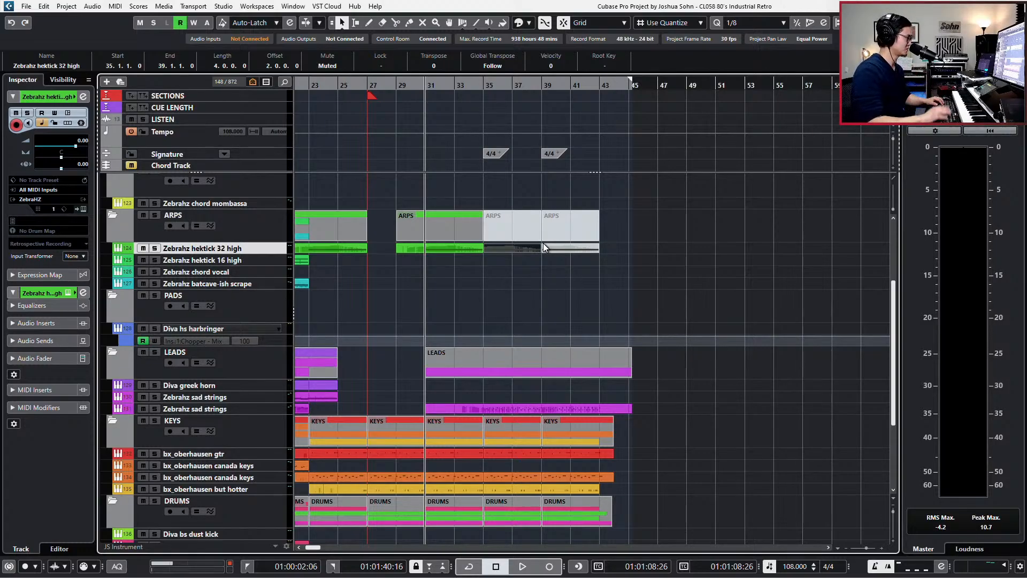
key("space")
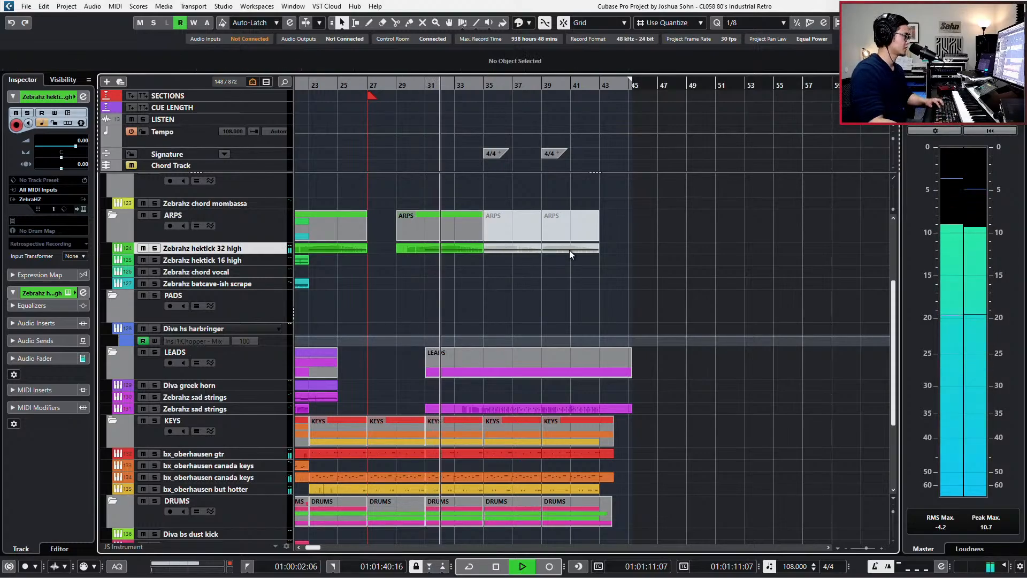
scroll(599, 267, "down", 3)
scroll(598, 267, "up", 3)
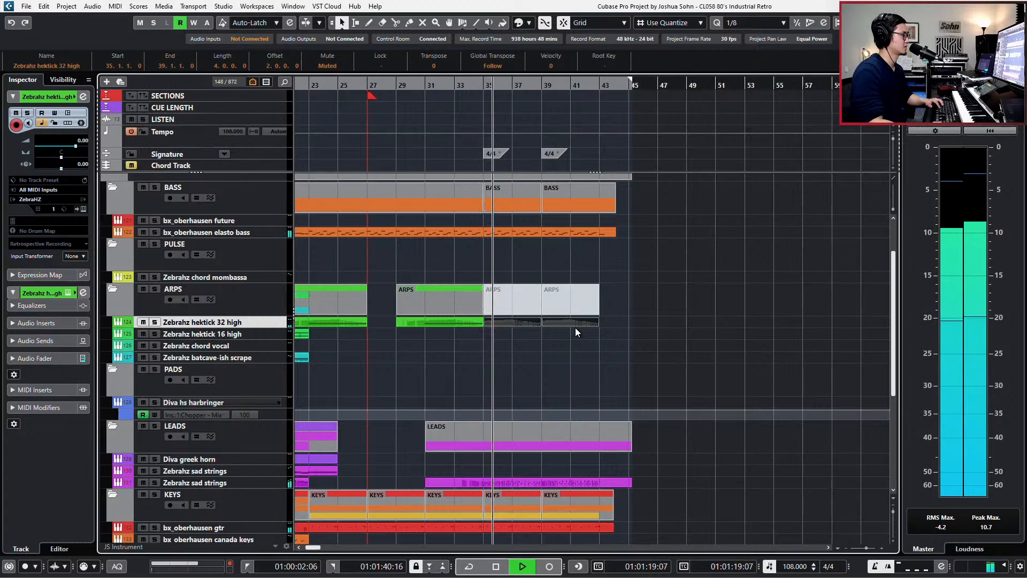
scroll(575, 328, "down", 3)
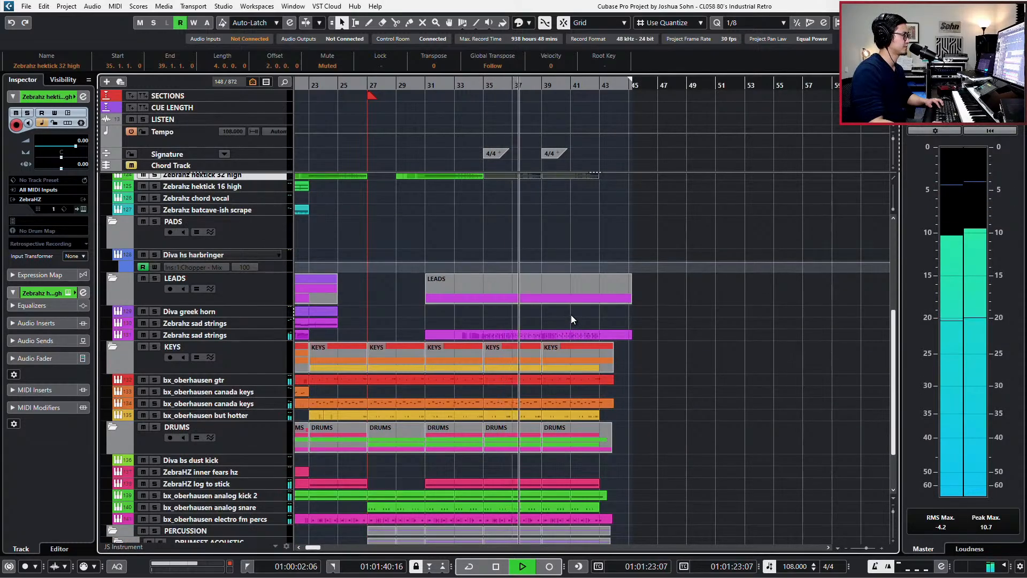
Unmute the Zebrahz hektick 32 high part from bar 39 to 43 and open it for note editing
scroll(571, 314, "up", 2)
left_click(569, 259)
left_click(585, 251)
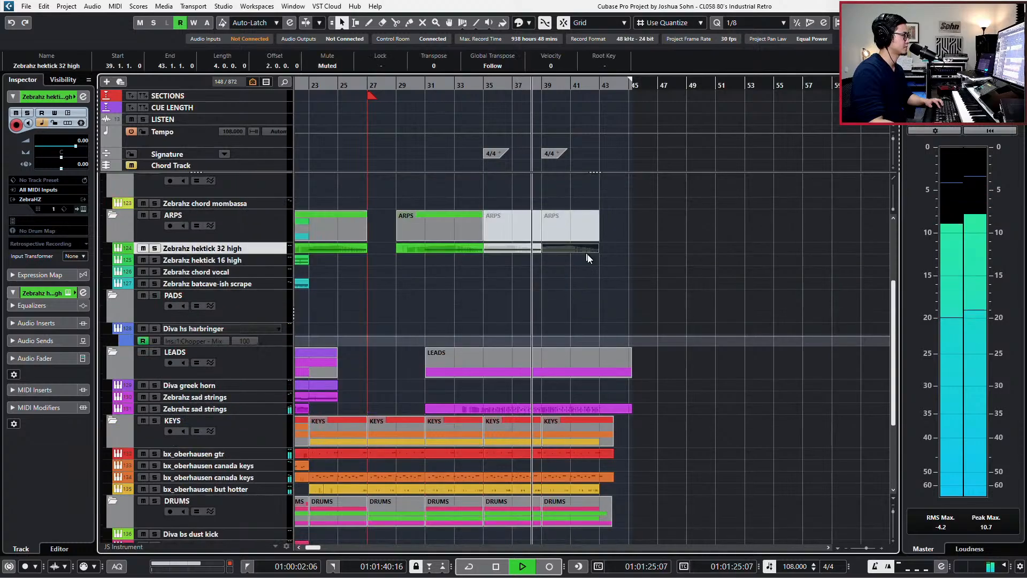
key("shift+u")
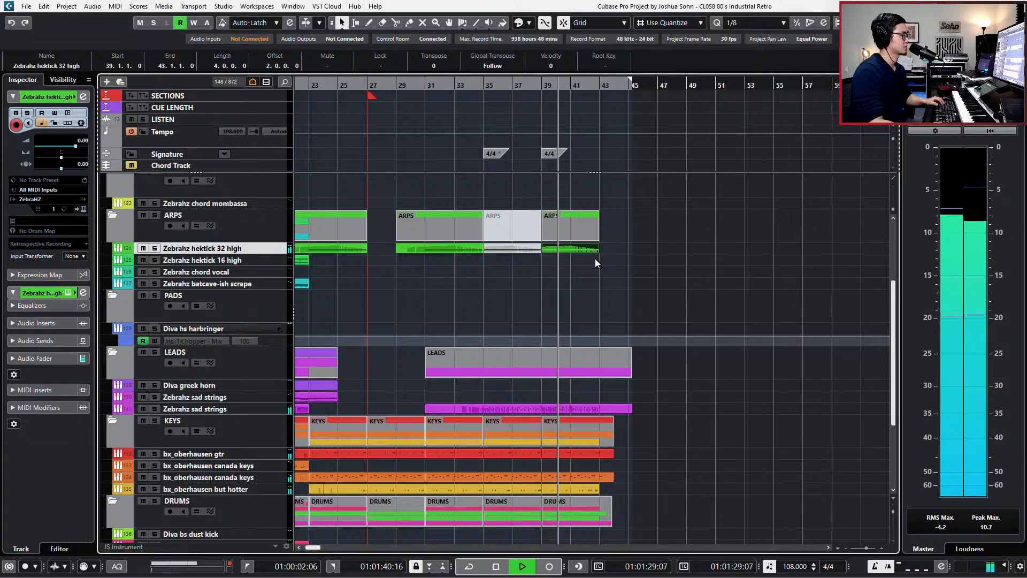
double_click(576, 249)
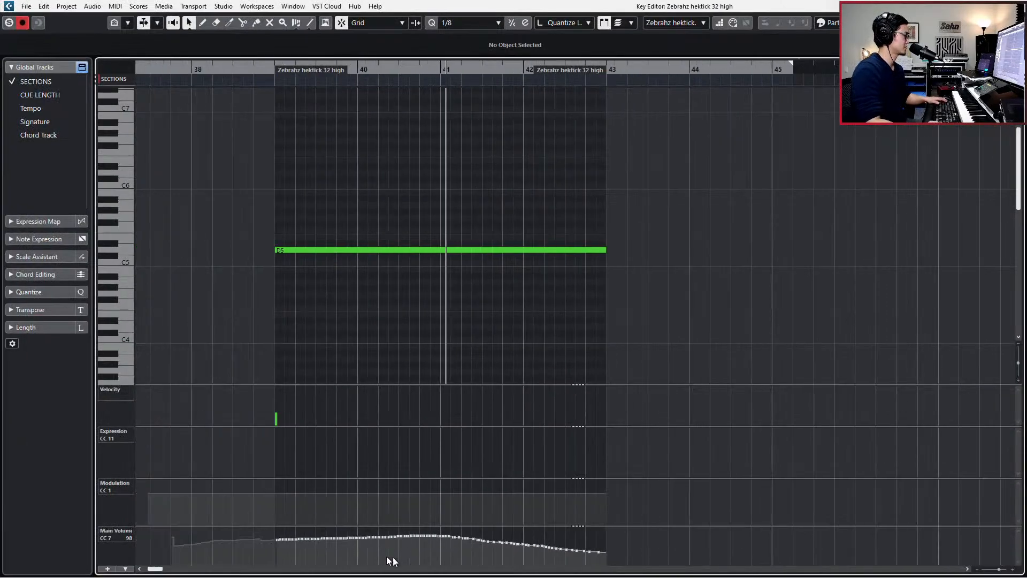
Redraw the hektick 32 high part's Main Volume curve freehand up to bar 43, playing the section to check it
mouse_move(440, 529)
left_mouse_down()
mouse_move(280, 545)
mouse_move(447, 534)
mouse_move(536, 543)
mouse_move(483, 551)
left_mouse_up()
key("space")
scroll(615, 326, "down", 2)
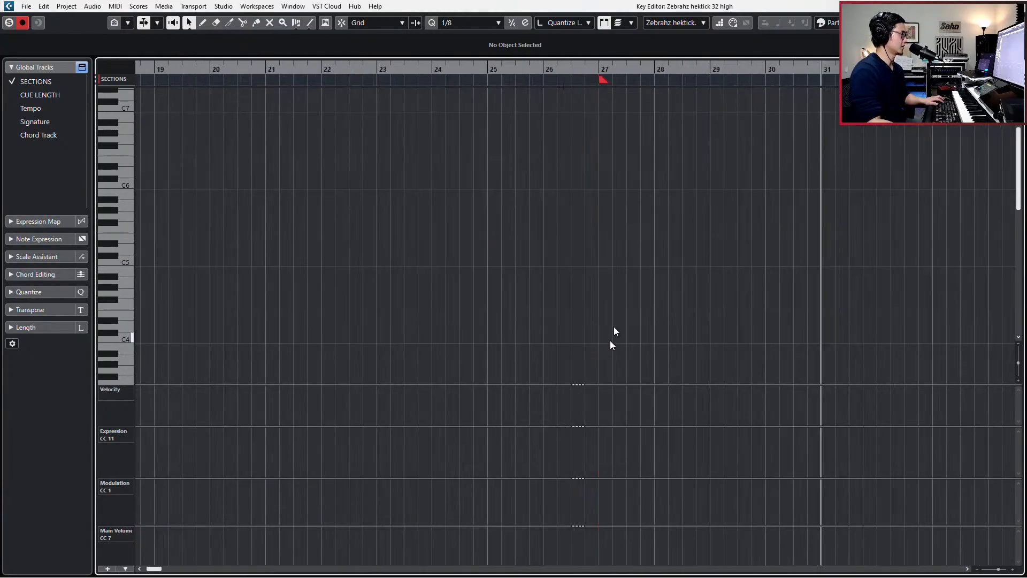
scroll(614, 278, "right", 2)
left_click_drag(595, 209, 467, 289)
key("alt+space")
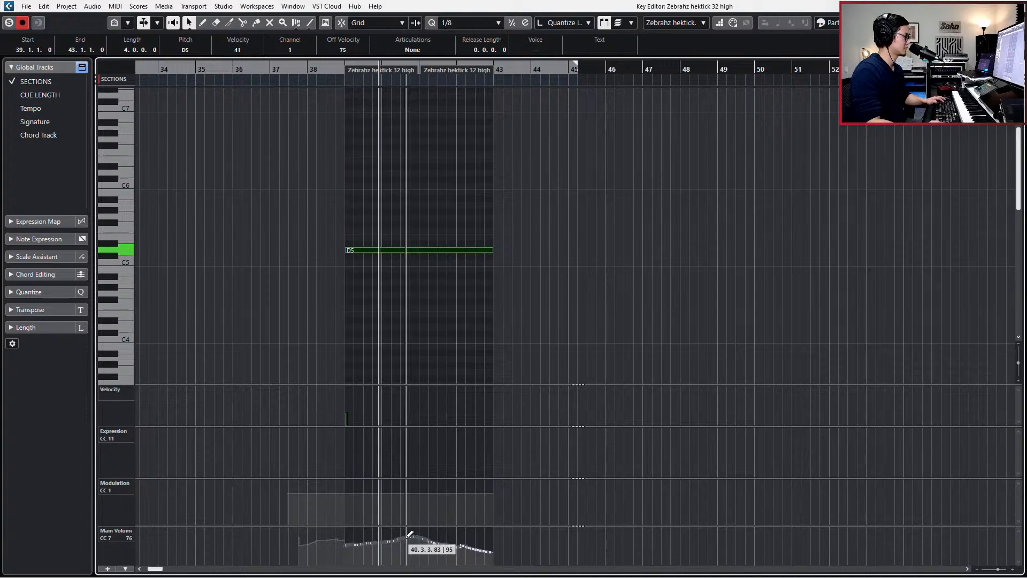
left_click(388, 543)
left_click_drag(391, 541, 496, 543)
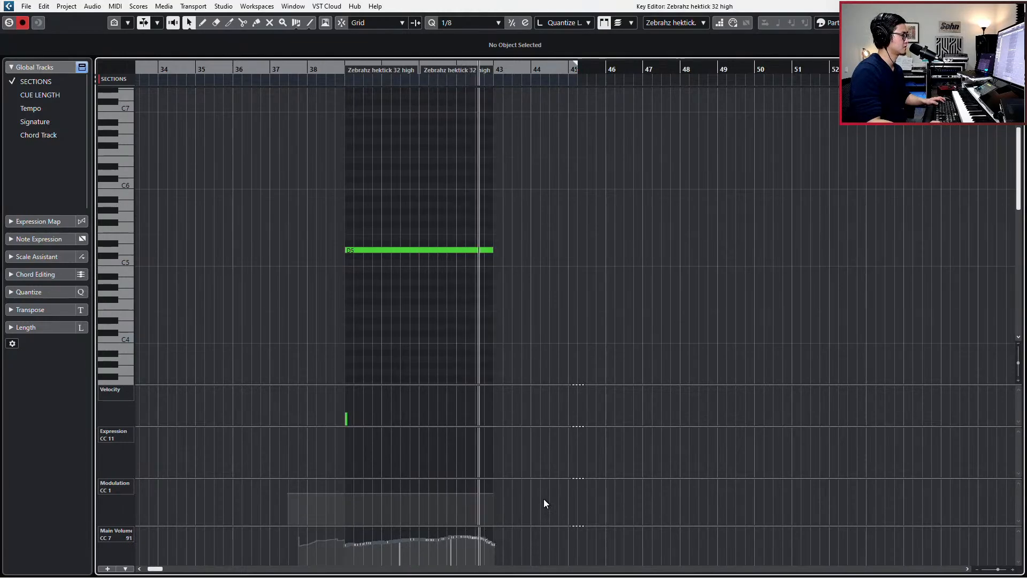
key("space")
Replace the Main Volume curve with a straight rising ramp from bar 39 to 43 and return to the arrangement
right_click(418, 552)
left_click(500, 551)
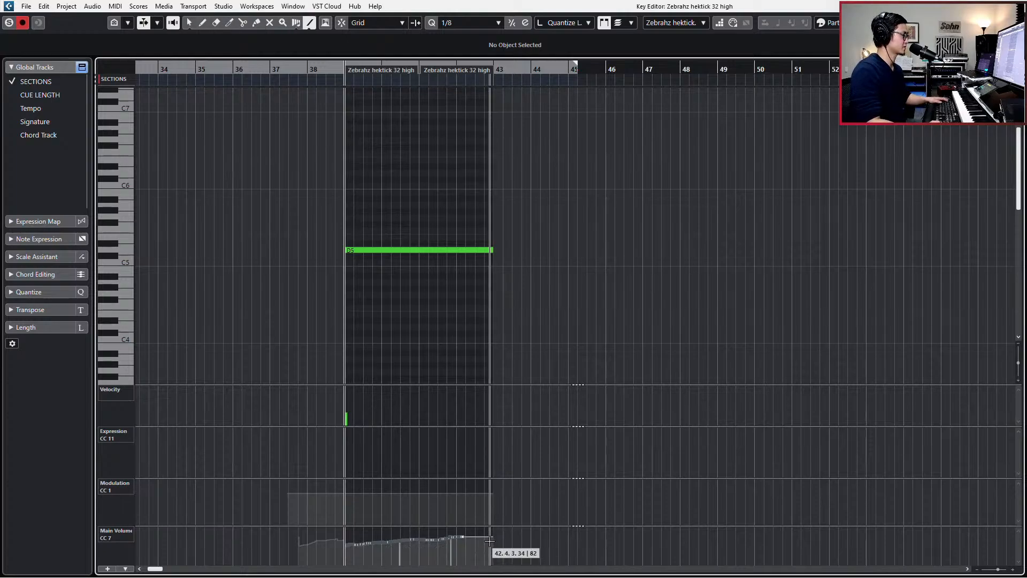
left_click_drag(494, 535, 347, 541)
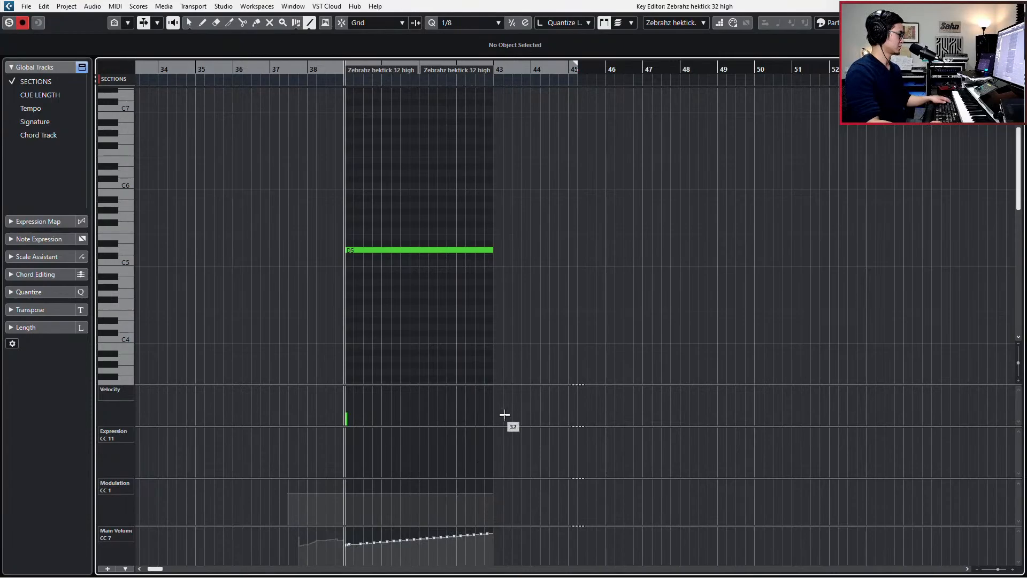
key("Return")
Try a copy of the opening Diva hs harbringer pad part at 38.3.1.0, and delete the copy
scroll(535, 356, "down", 2)
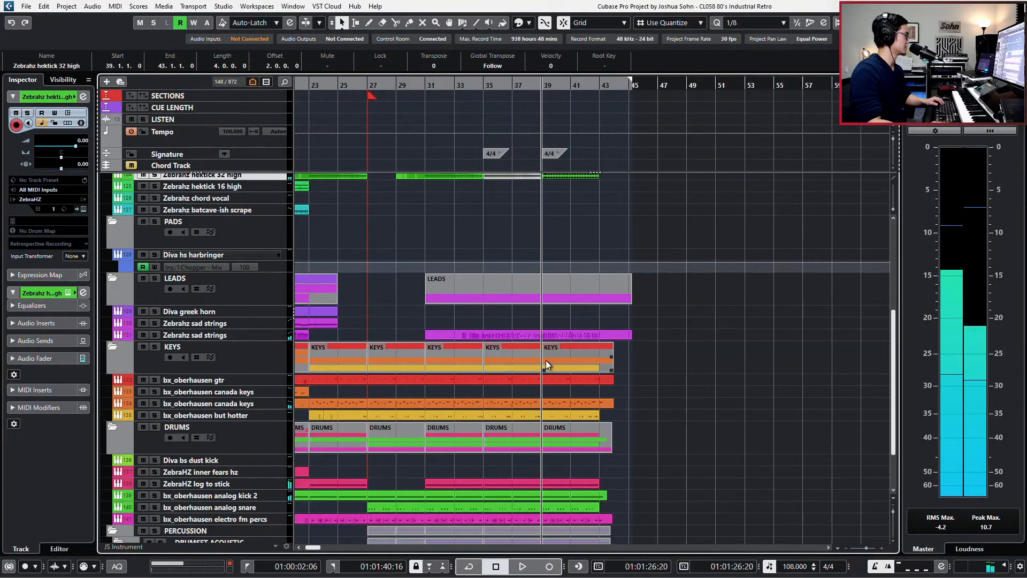
scroll(546, 368, "down", 2)
scroll(413, 320, "down", 2)
scroll(412, 318, "left", 2)
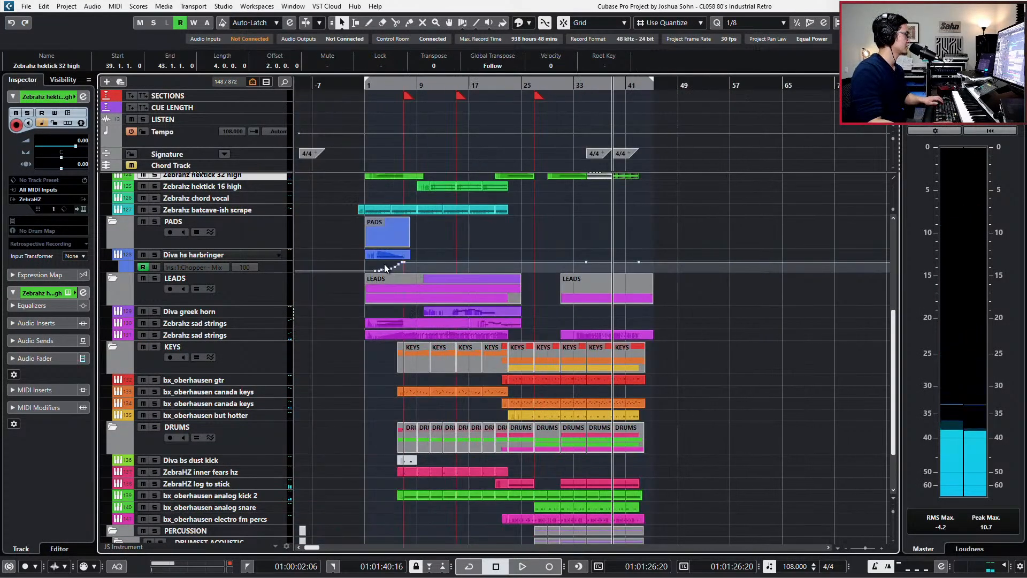
left_click_drag(388, 256, 634, 257)
scroll(638, 256, "up", 3)
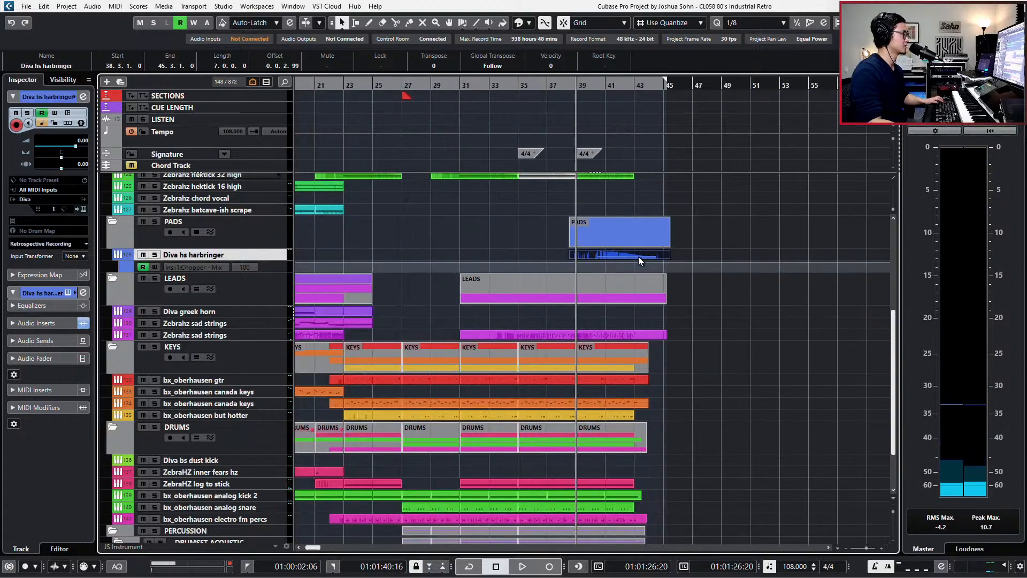
key("Delete")
scroll(641, 257, "down", 3)
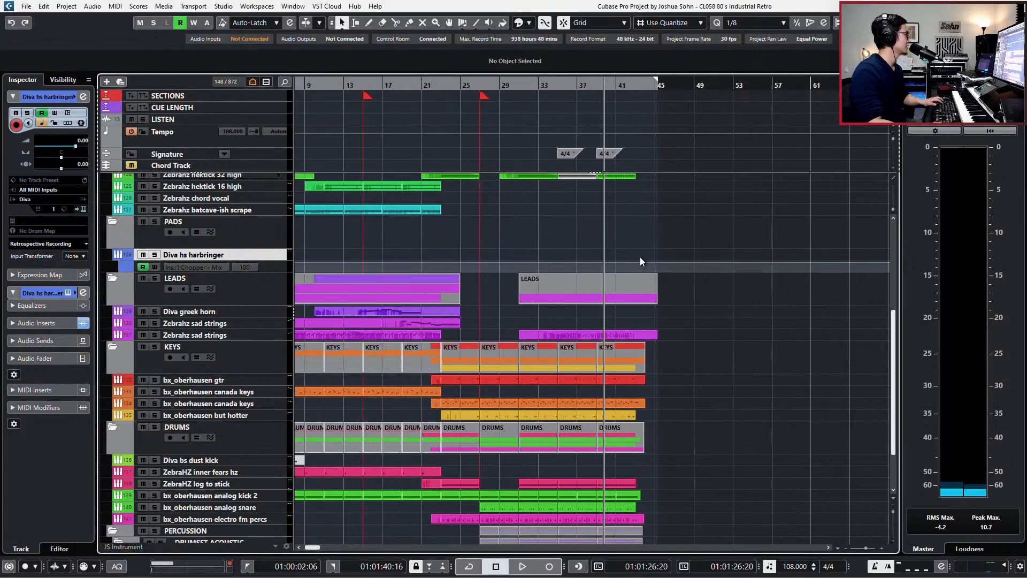
Record a sustained D4 note with controller swells on the Zebrahz chord vocal track, playing along from bar 39
scroll(636, 248, "down", 3)
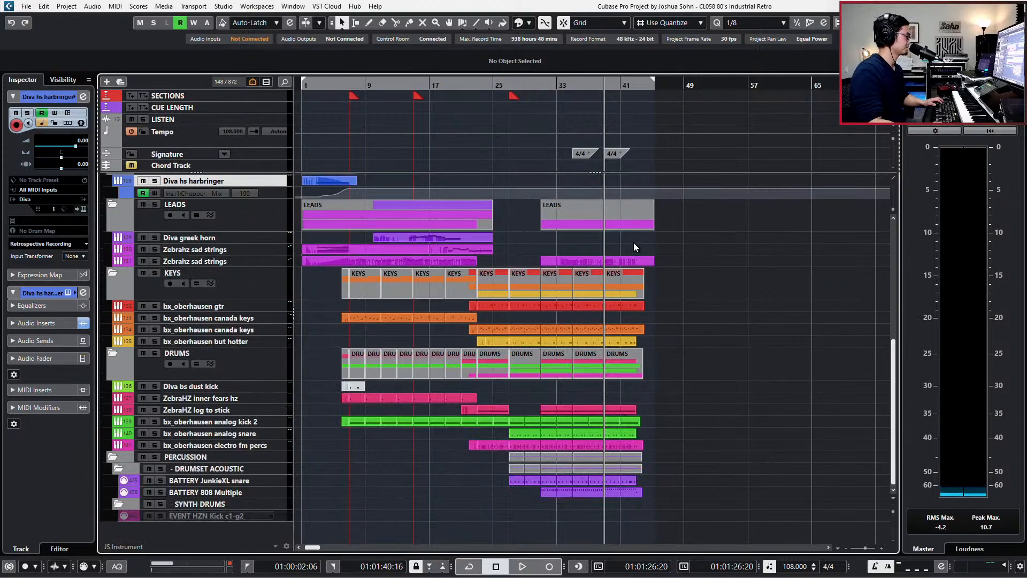
scroll(385, 278, "up", 6)
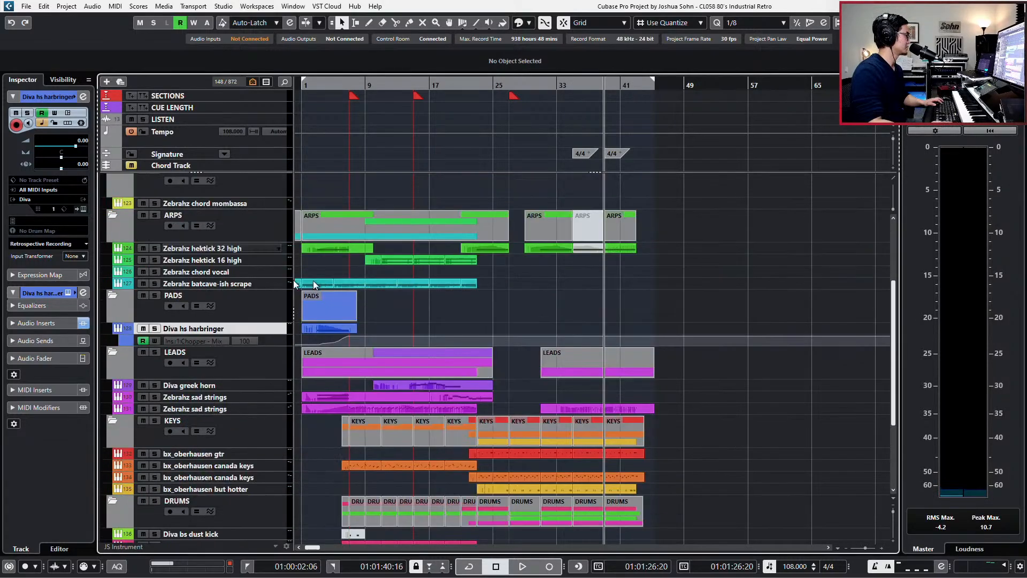
left_click(233, 272)
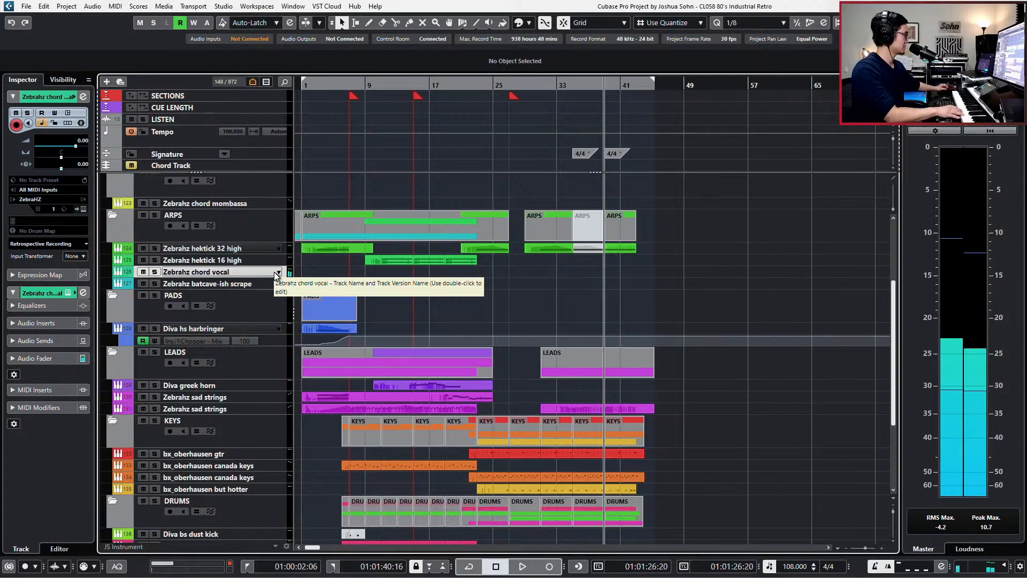
key("space")
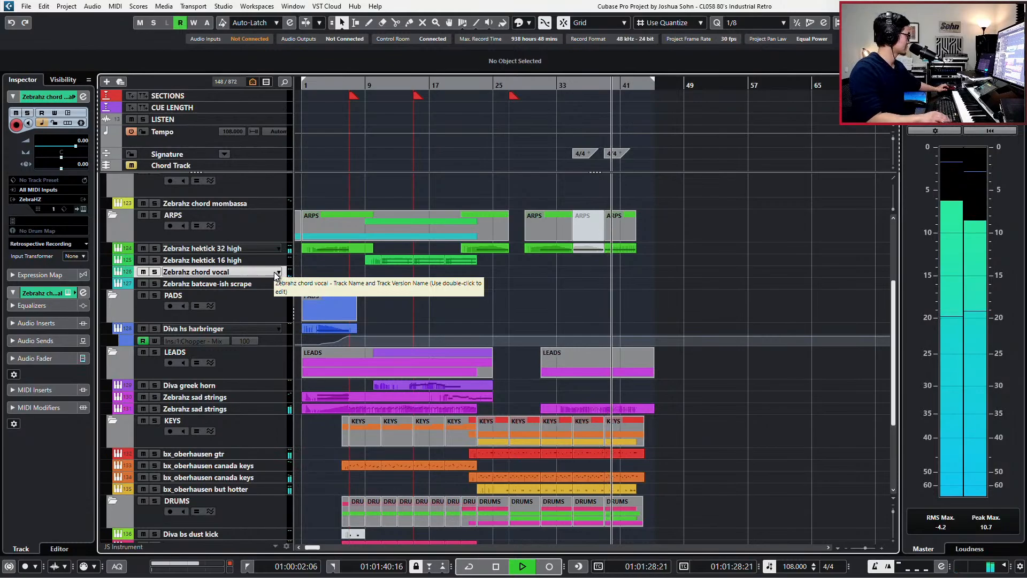
key("KP_Multiply")
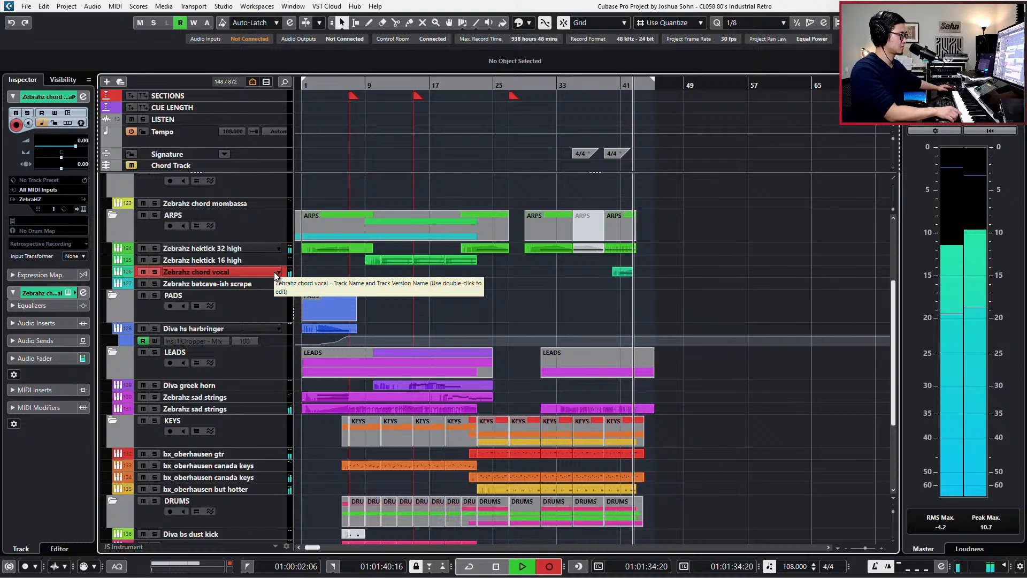
key("space")
Open the new chord vocal recording, play its D4 note at bar 41 with the ending, and return to the arrangement
key("Return")
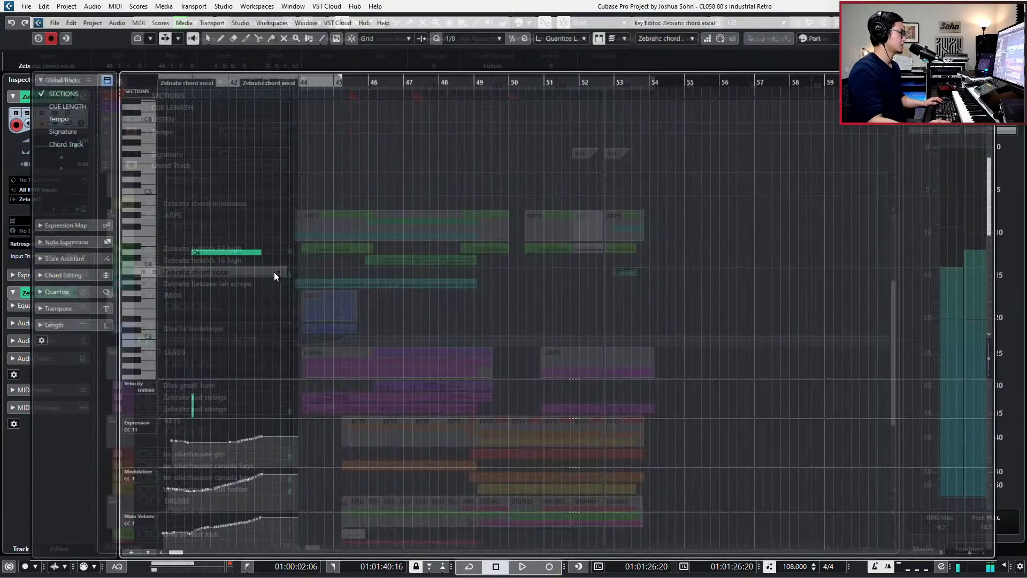
left_click_drag(315, 214, 413, 312)
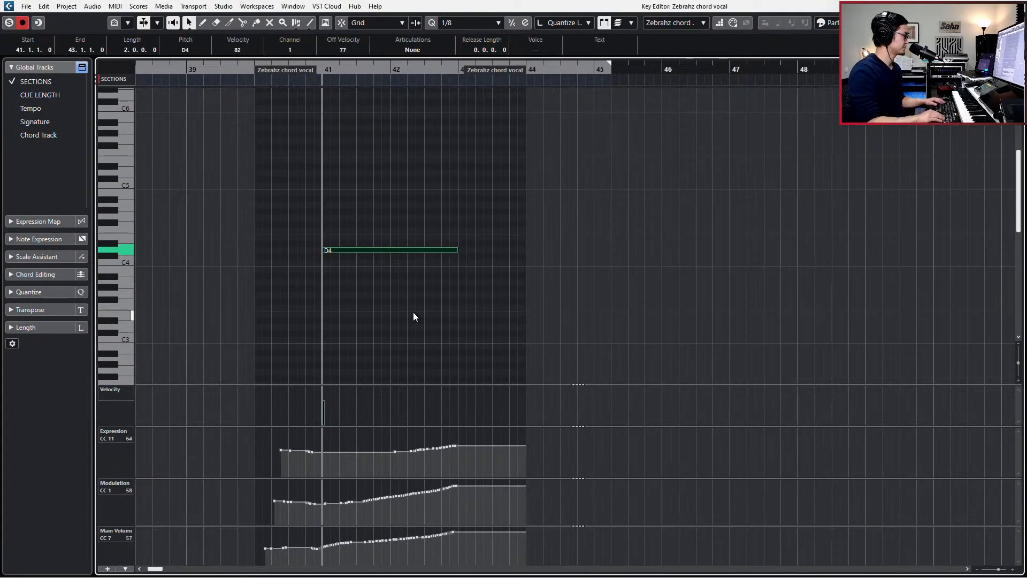
key("space")
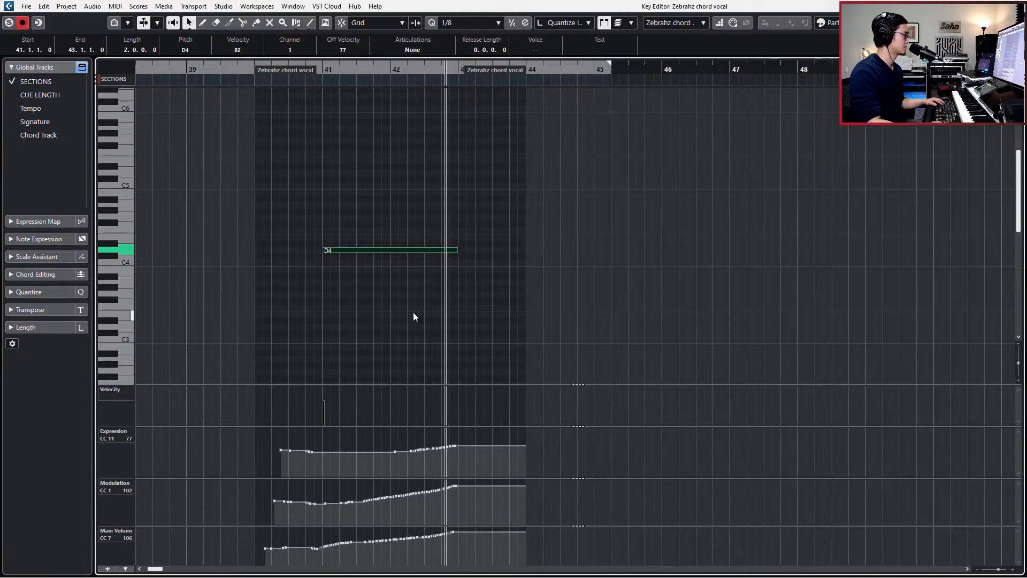
key("space")
key("Return")
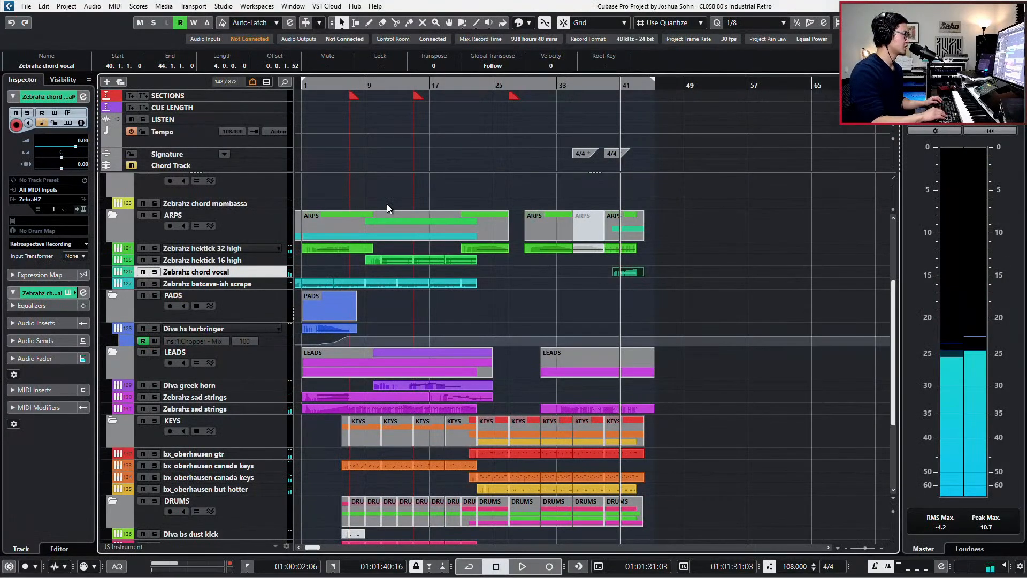
scroll(581, 241, "up", 3)
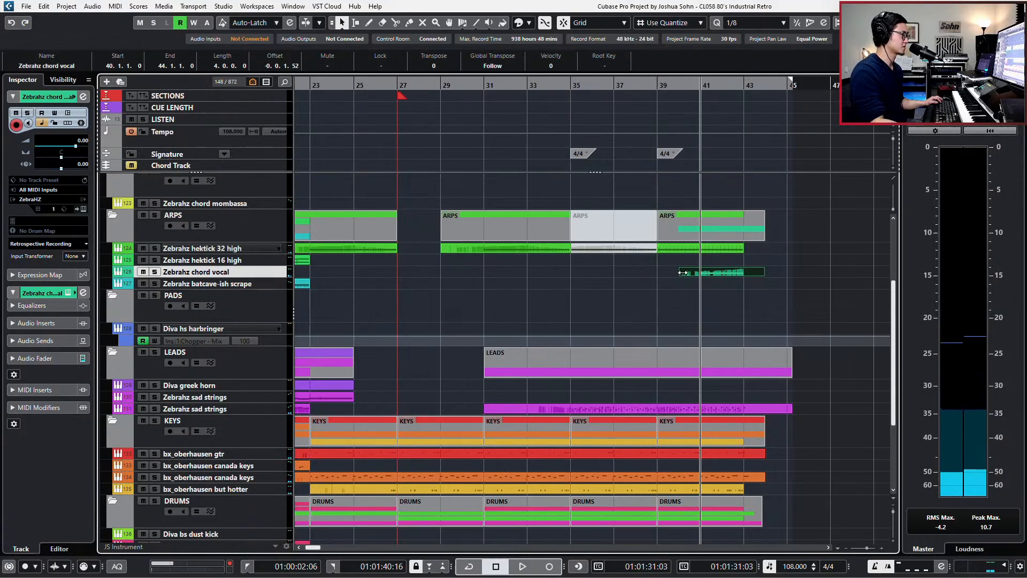
Extend the Zebrahz chord vocal part's start back to 33.3.1.0 and lengthen its D4 note to start at bar 39
left_click_drag(682, 272, 538, 272)
double_click(663, 272)
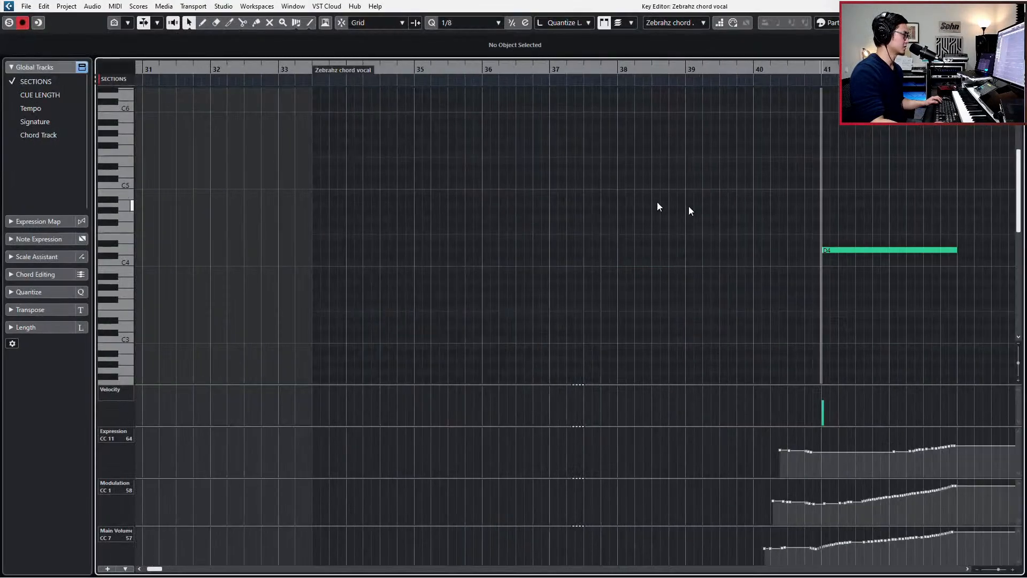
left_click_drag(824, 249, 686, 251)
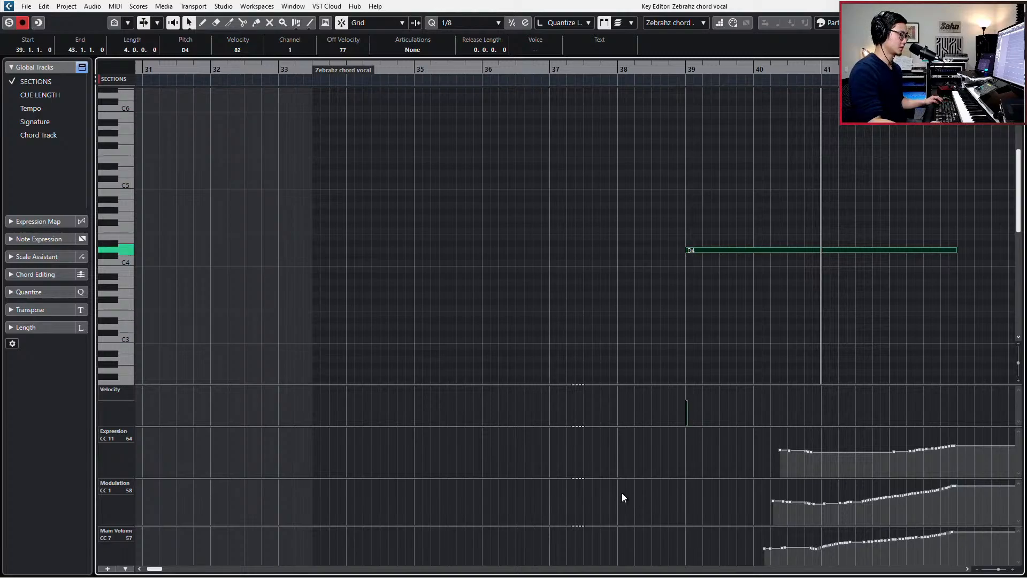
Flatten the chord vocal's Modulation curve from just before bar 39 to about 41.4, and draw a gradual Main Volume rise from the same area
left_click_drag(667, 495, 987, 511)
left_click_drag(768, 516, 765, 516)
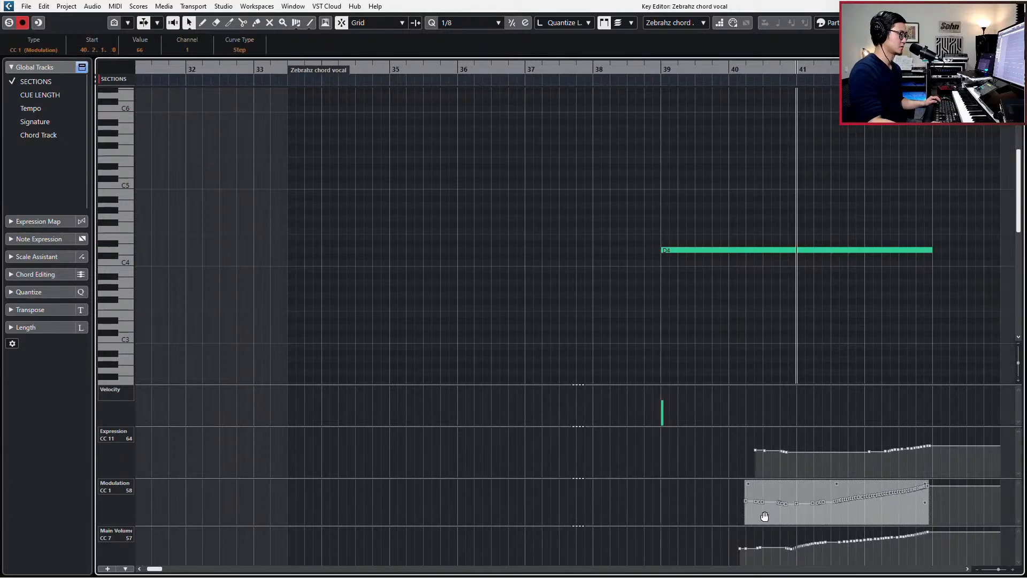
right_click(587, 512)
left_click(638, 515)
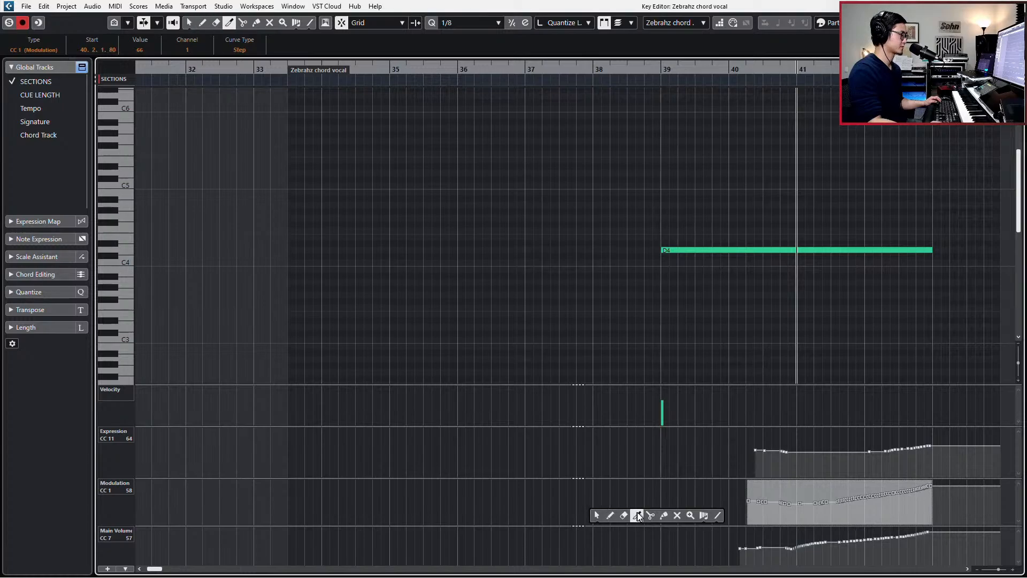
left_click(611, 516)
left_click_drag(635, 500, 646, 499)
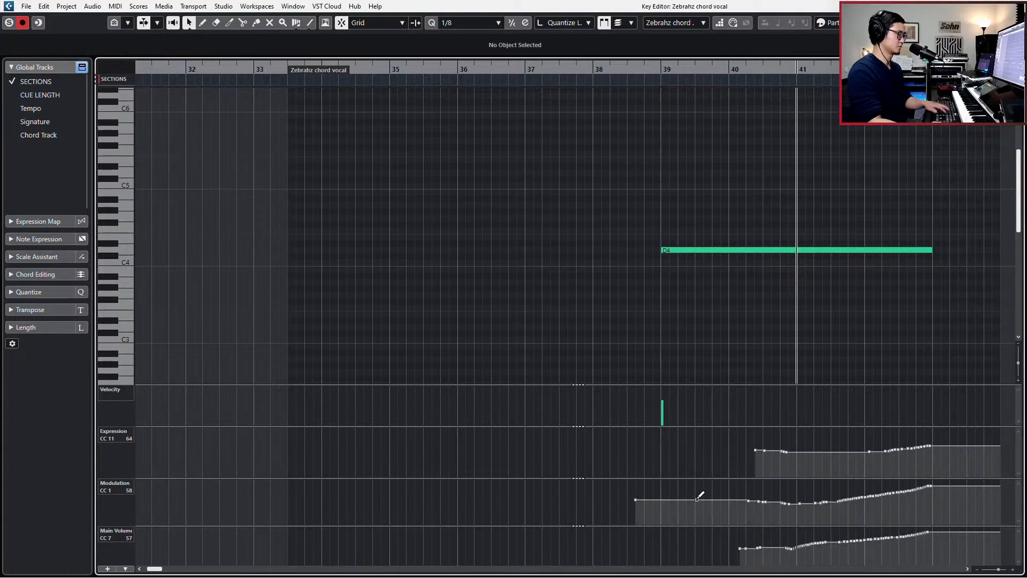
left_click_drag(749, 501, 845, 516)
left_click_drag(719, 490, 849, 524)
key("Delete")
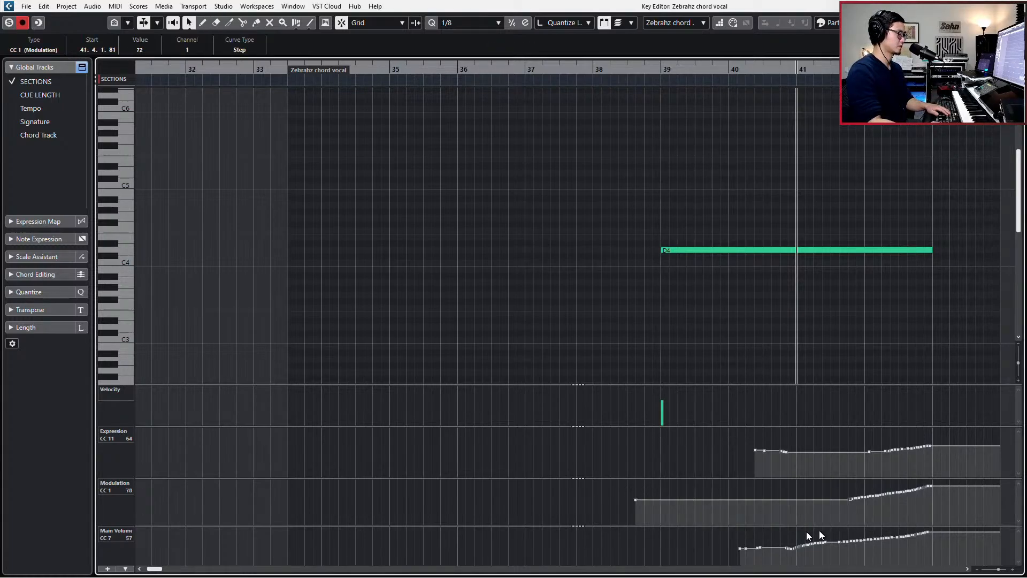
mouse_move(645, 547)
left_mouse_down()
mouse_move(845, 547)
mouse_move(673, 550)
left_mouse_up()
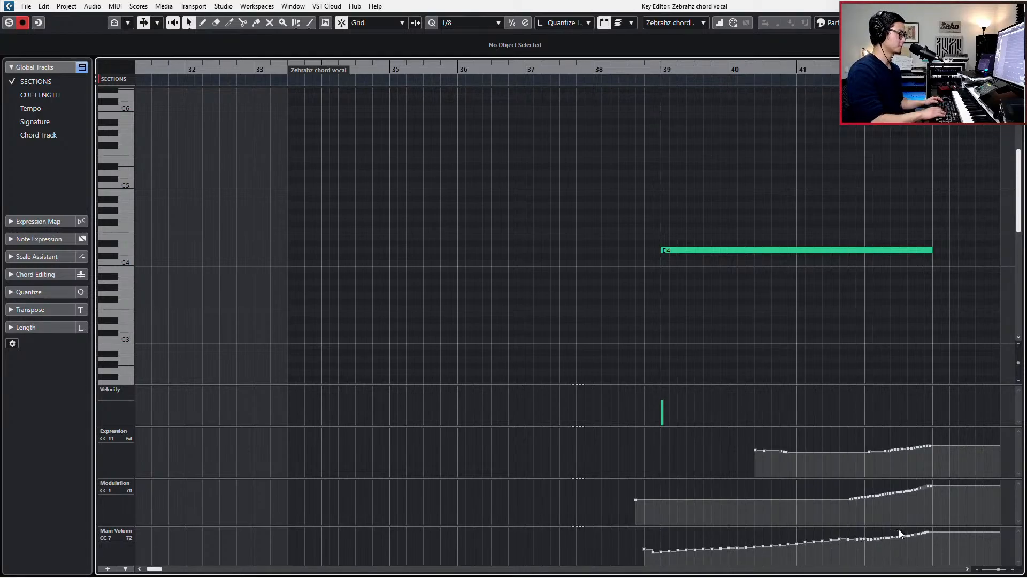
key("Return")
Play the whole arrangement from bar 1 through the ending after bar 43, reviewing the tracks, and stop playback
key("Home")
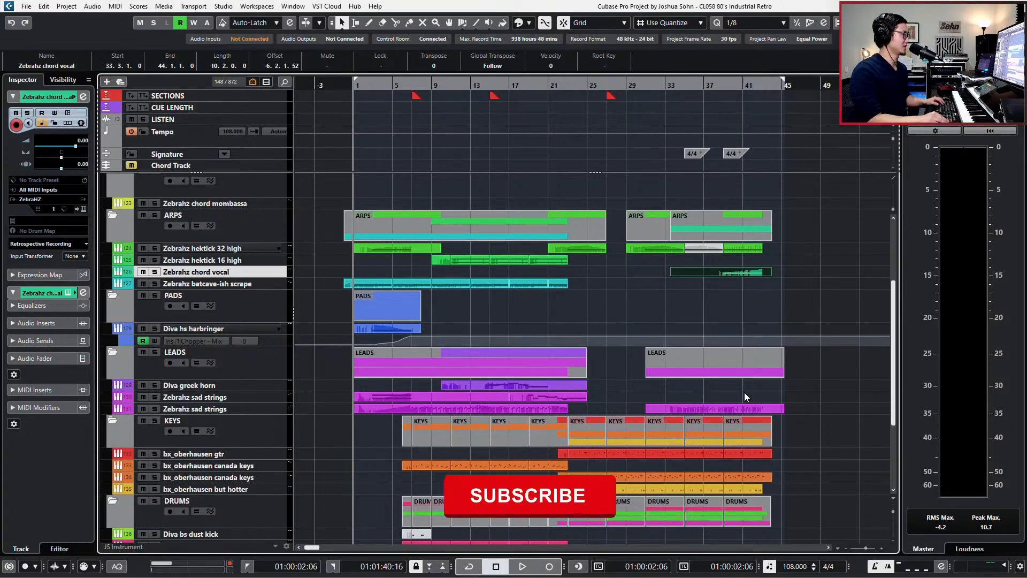
key("space")
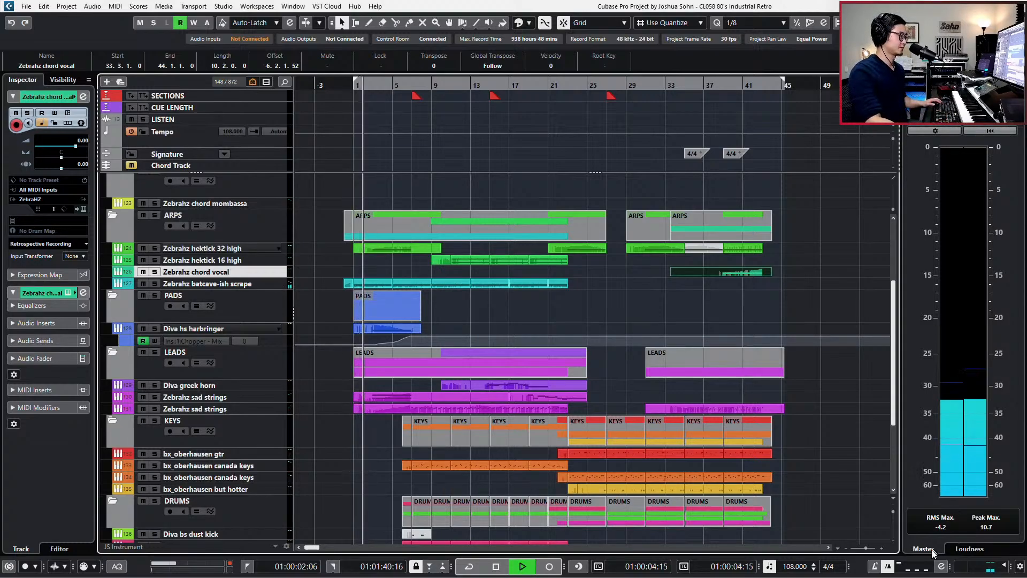
scroll(881, 535, "down", 3)
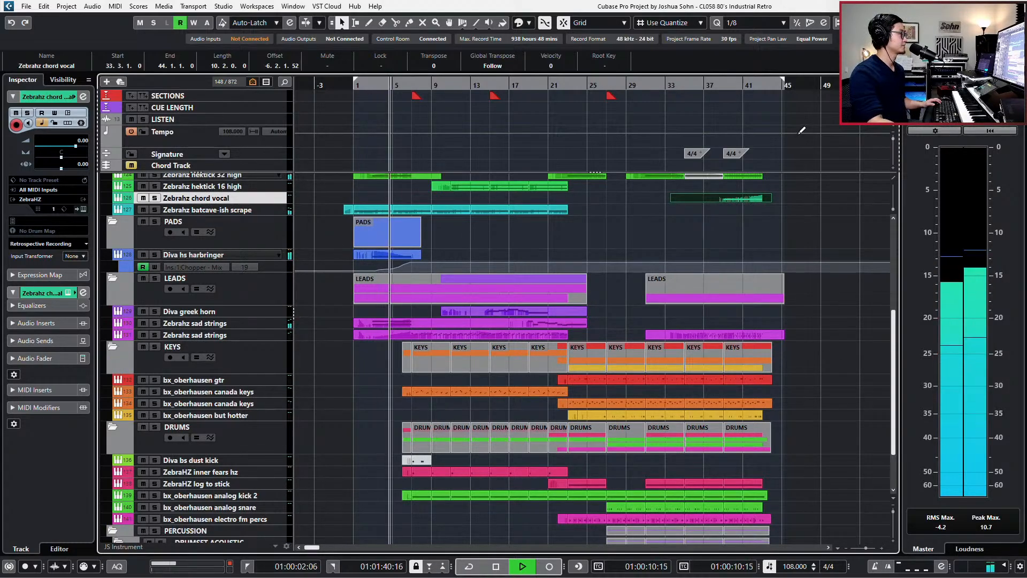
left_click_drag(797, 173, 807, 95)
scroll(814, 143, "up", 3)
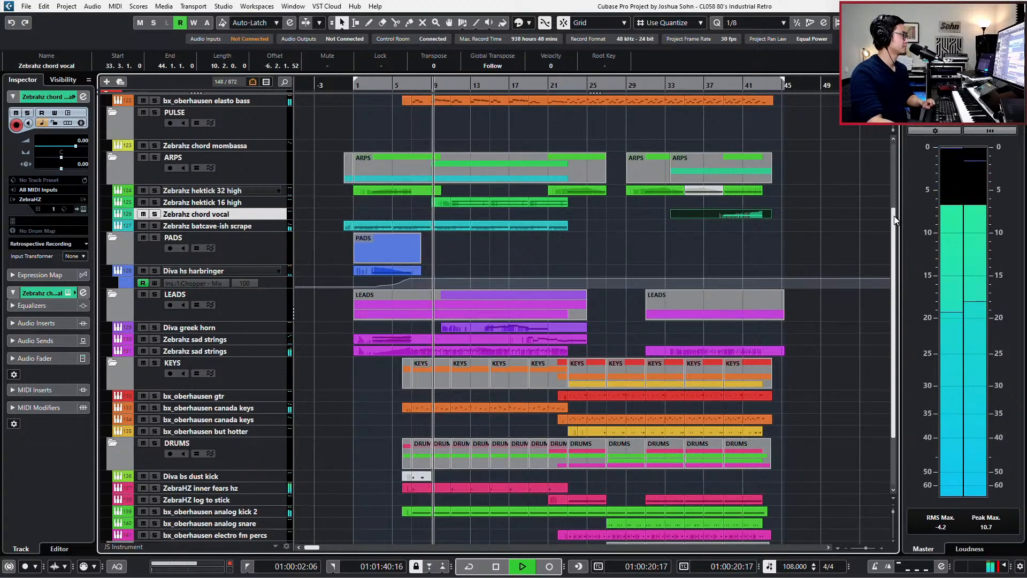
mouse_move(894, 216)
left_mouse_down()
mouse_move(897, 185)
mouse_move(898, 235)
left_mouse_up()
left_click_drag(898, 237, 898, 243)
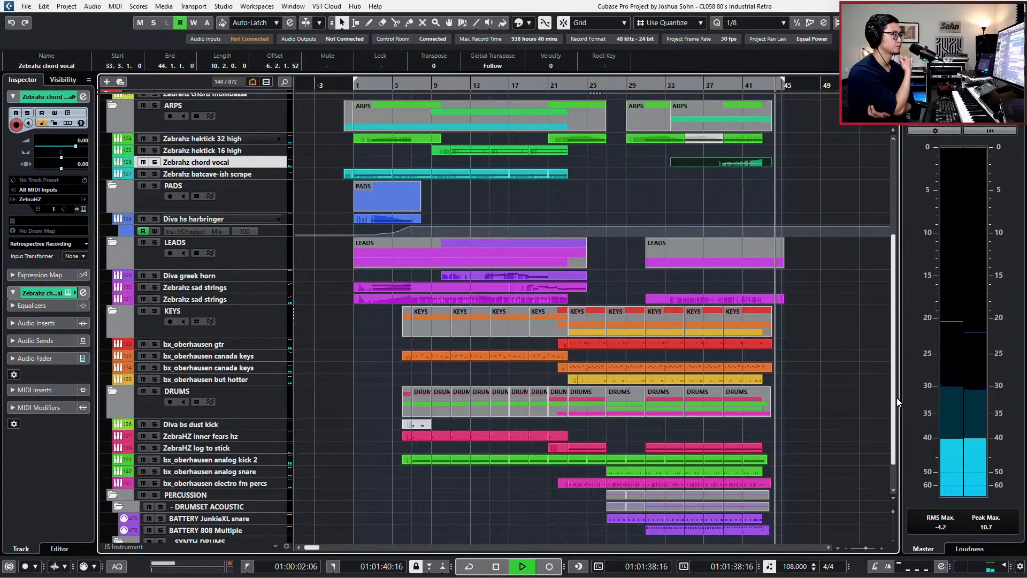
key("space")
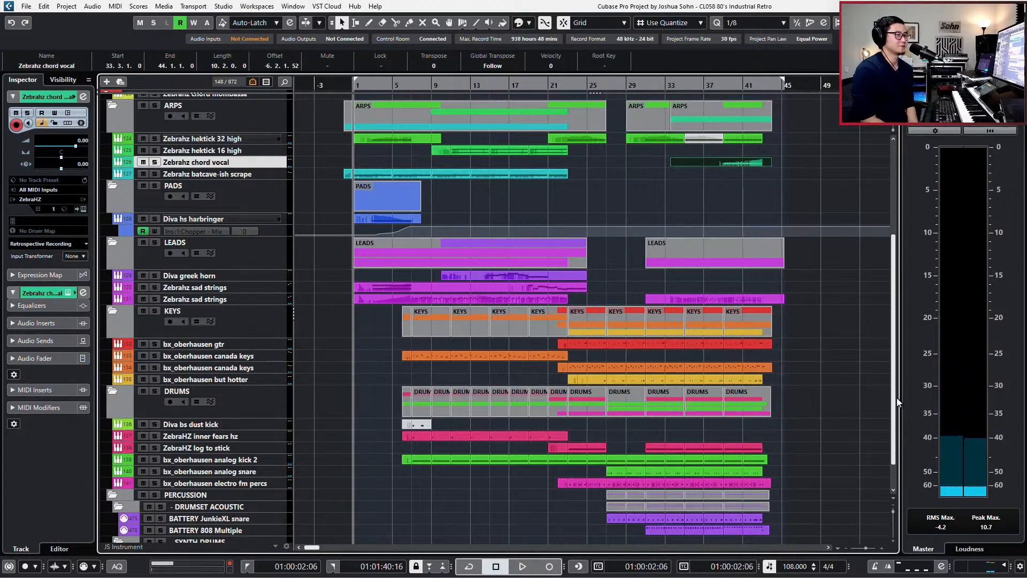